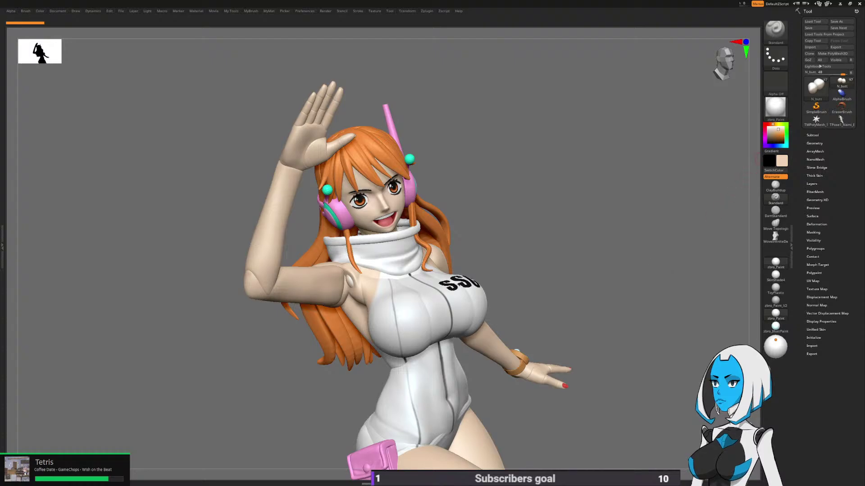
Step: Expand the subtool list and frame the whole figure and base in side view with perspective distortion off
click(812, 135)
mouse_move(799, 369)
mouse_down()
mouse_move(796, 247)
mouse_move(797, 356)
mouse_up()
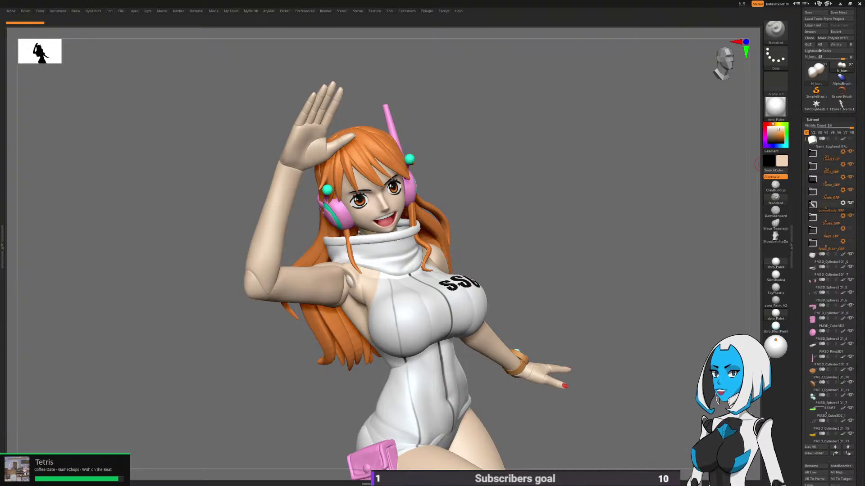
drag(617, 361, 563, 335)
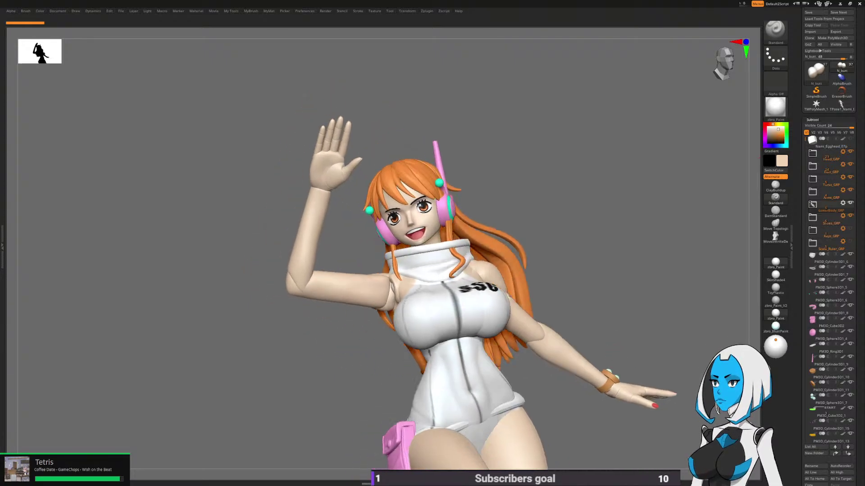
right_drag(563, 335, 540, 381)
mouse_move(614, 384)
ctrl+right_down()
mouse_move(611, 346)
mouse_move(545, 346)
mouse_move(579, 388)
mouse_move(614, 386)
mouse_move(602, 400)
ctrl+right_up()
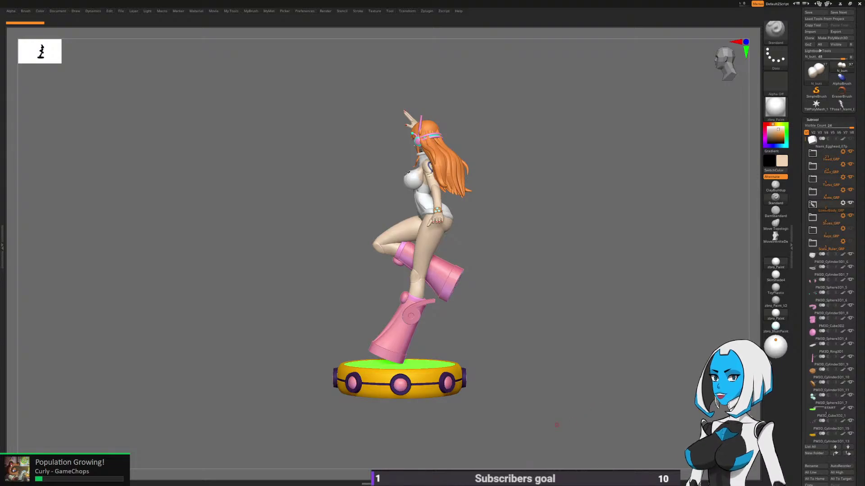
key(space)
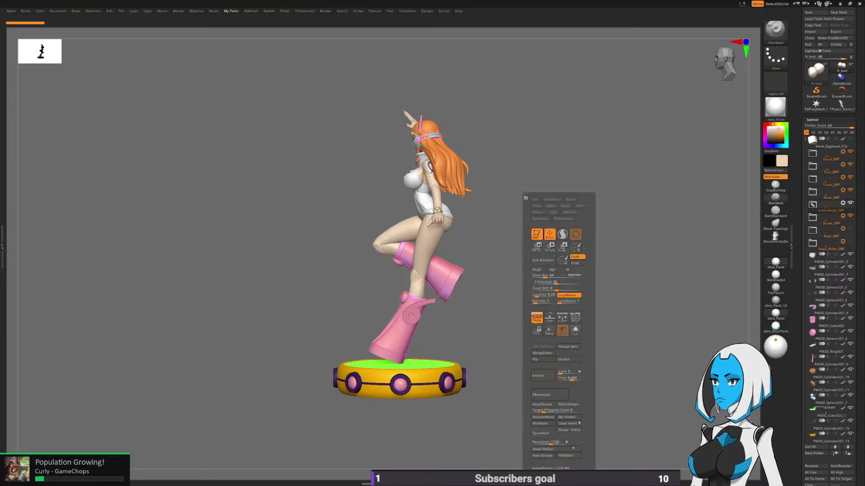
click(536, 318)
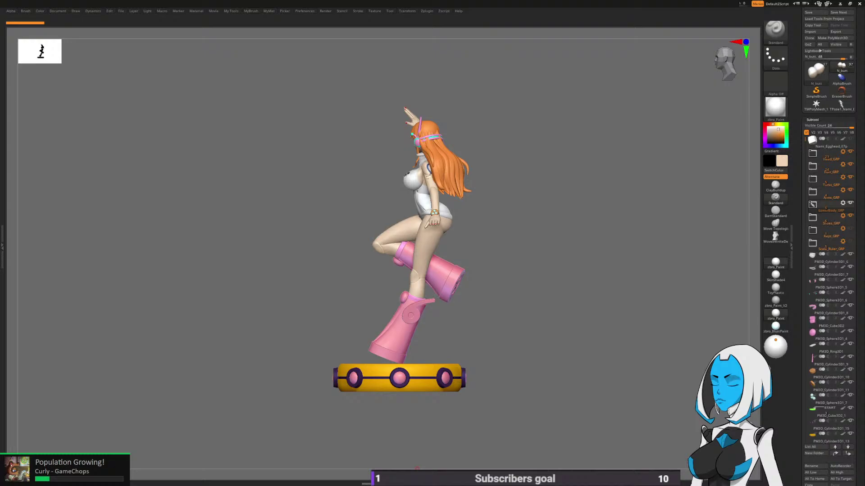
key(space)
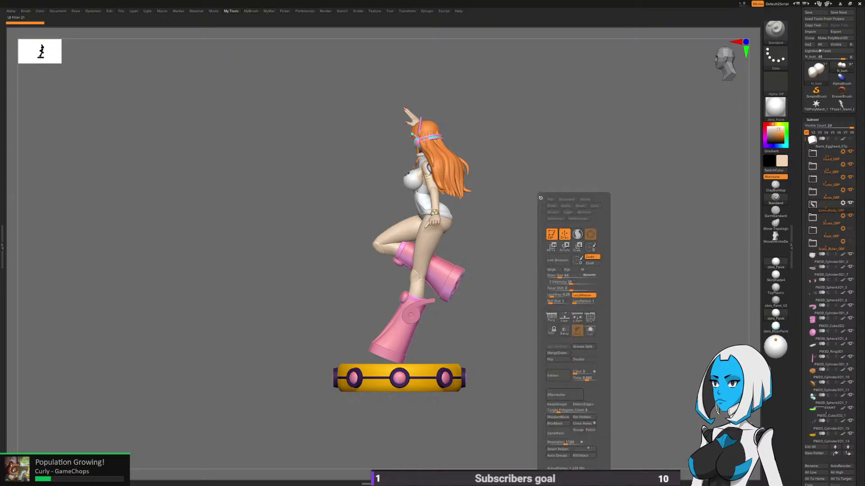
click(590, 330)
click(590, 330)
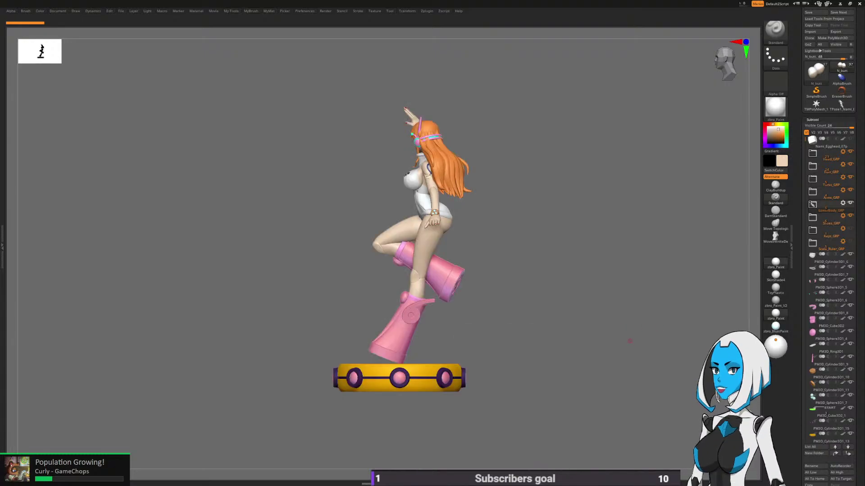
Step: Place the transform gizmo at the centre of the base's top by positioning a vertical Transpose line there
key(w)
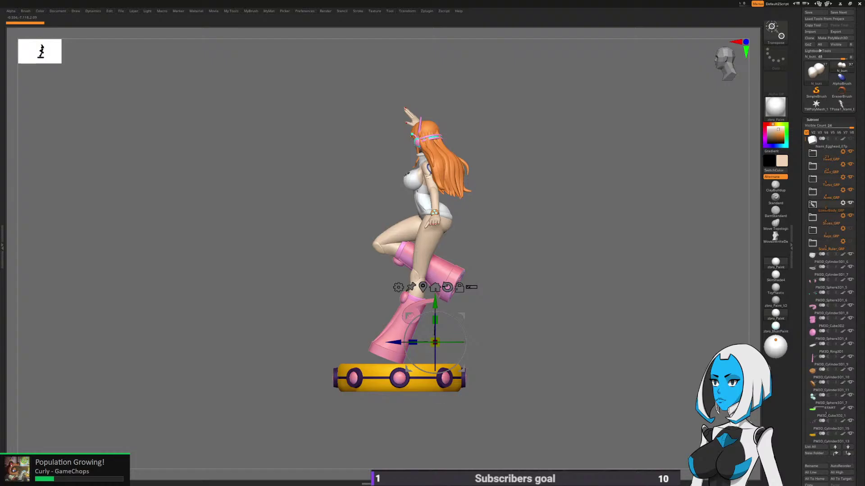
key(space)
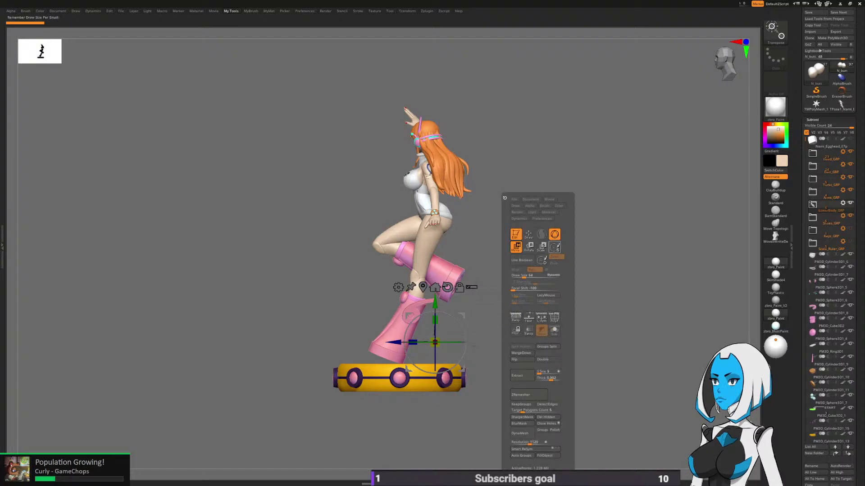
click(554, 234)
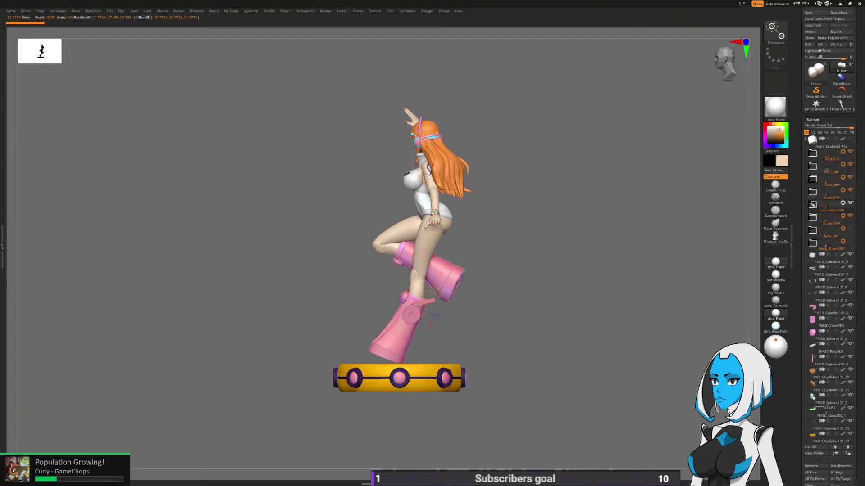
drag(399, 364, 399, 54)
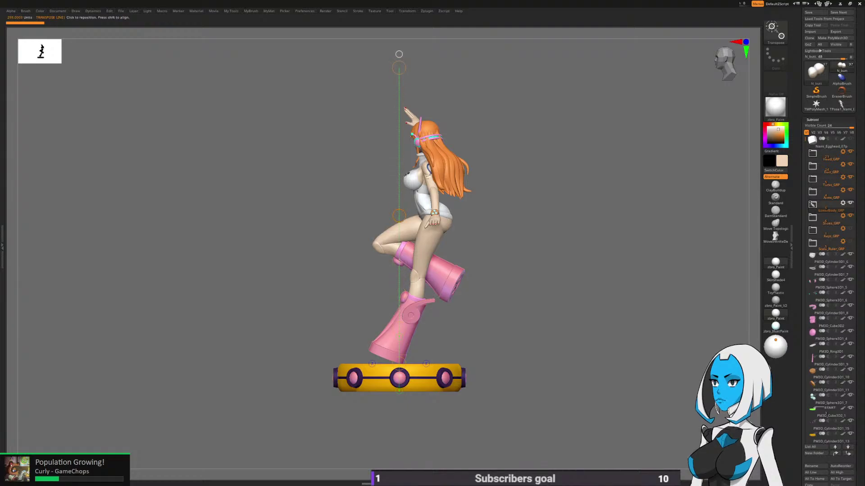
drag(399, 216, 399, 240)
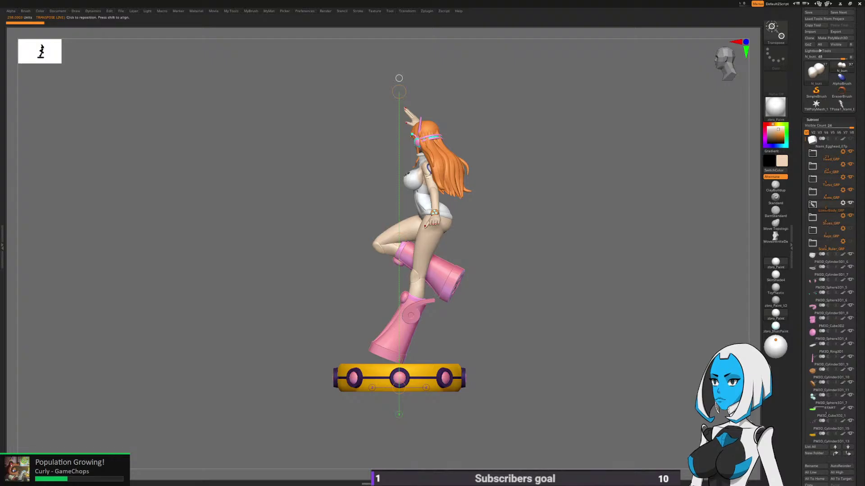
key(space)
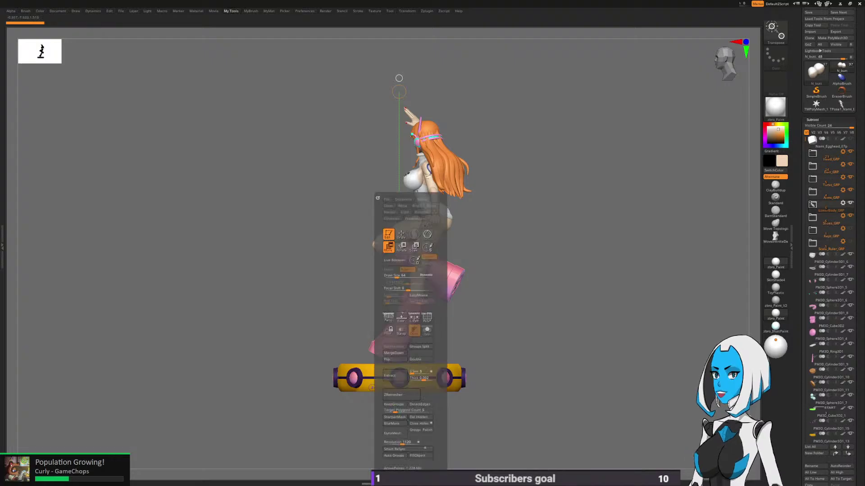
click(427, 234)
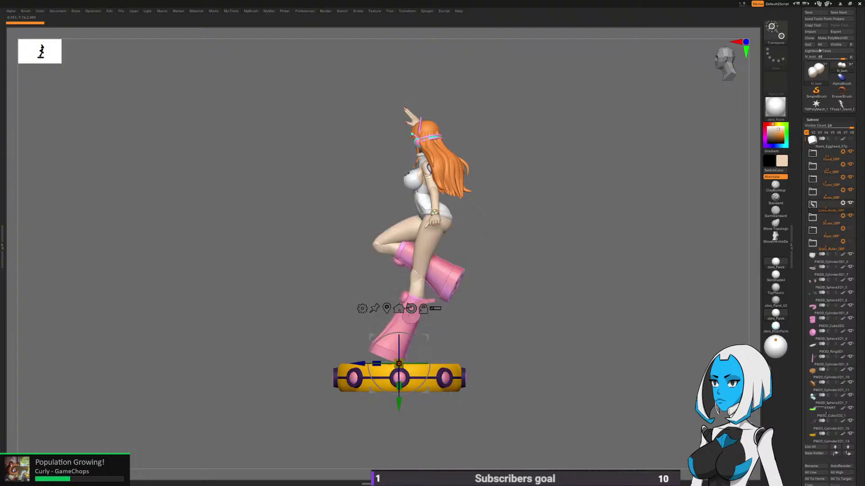
Step: Enable Transpose All Selected Subtools and shift the figure forward without the base, centring the standing foot over it
mouse_move(505, 234)
mouse_down()
mouse_move(516, 234)
mouse_move(424, 234)
mouse_move(505, 235)
mouse_up()
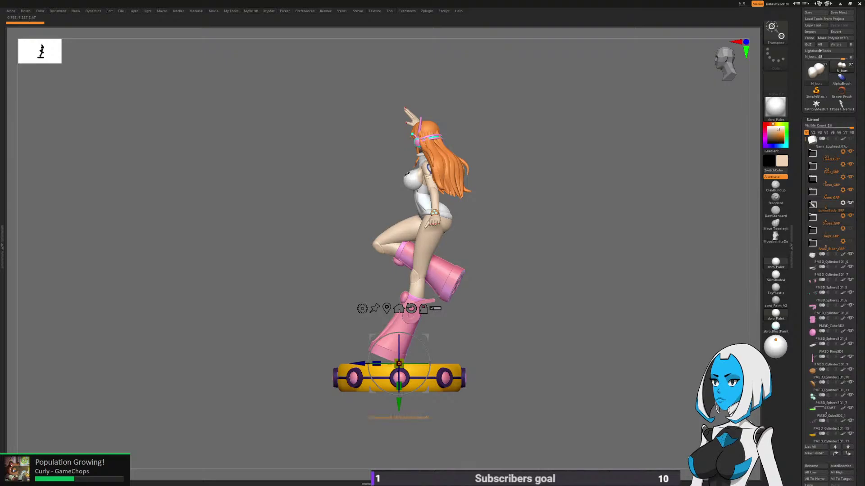
click(435, 309)
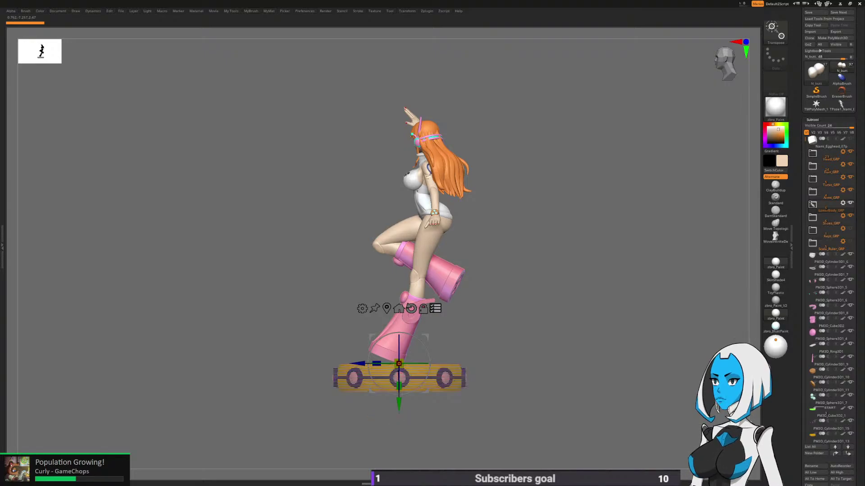
ctrl+shift+drag(566, 347, 563, 368)
ctrl+shift+drag(535, 341, 431, 429)
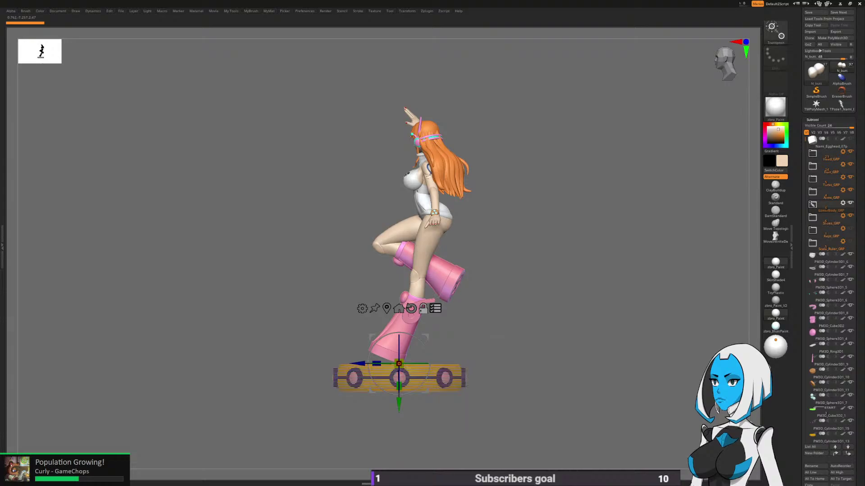
mouse_move(554, 315)
mouse_down()
mouse_move(486, 317)
mouse_move(500, 342)
mouse_move(558, 315)
mouse_up()
drag(359, 364, 377, 363)
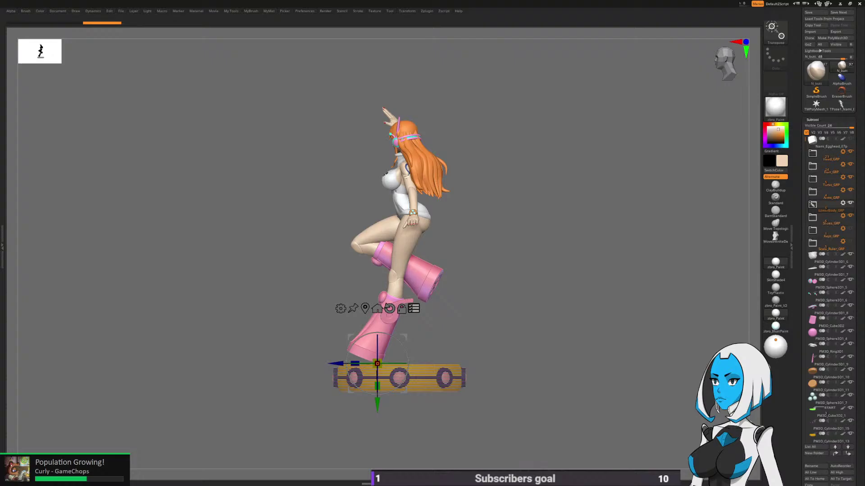
key(q)
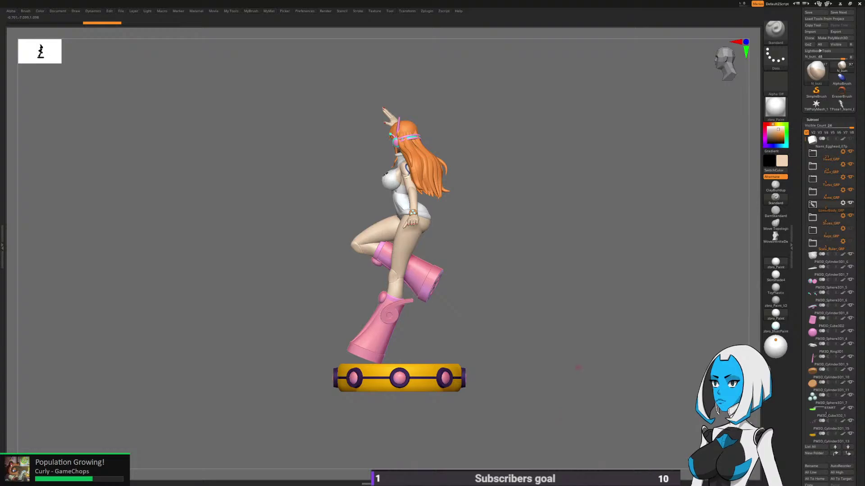
Step: Turn perspective distortion back on and check the figure on its base from the front and three-quarter angles
drag(577, 366, 644, 383)
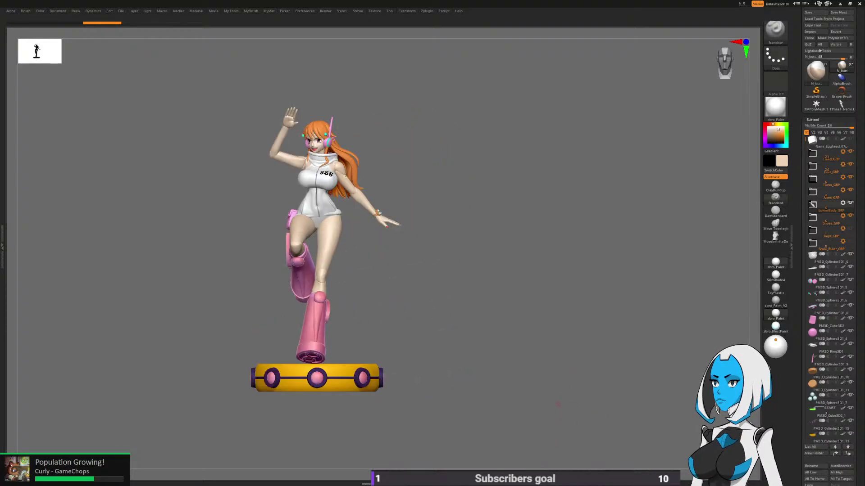
drag(518, 361, 586, 347)
key(space)
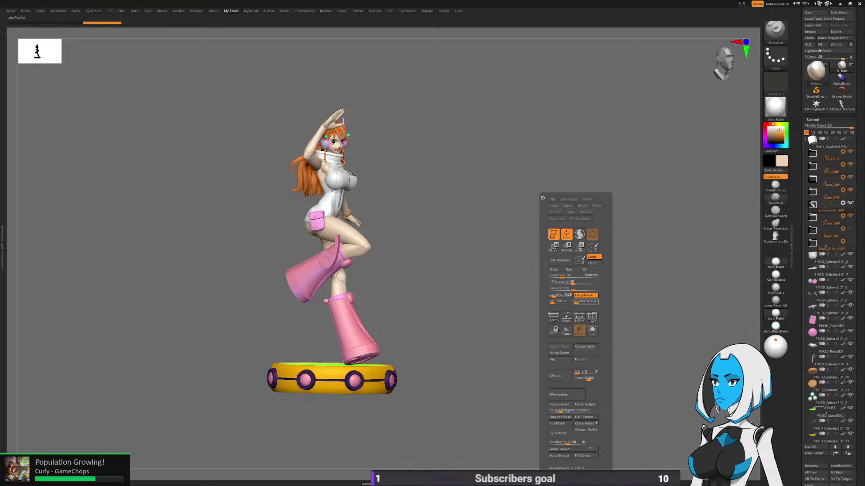
click(592, 317)
key(space)
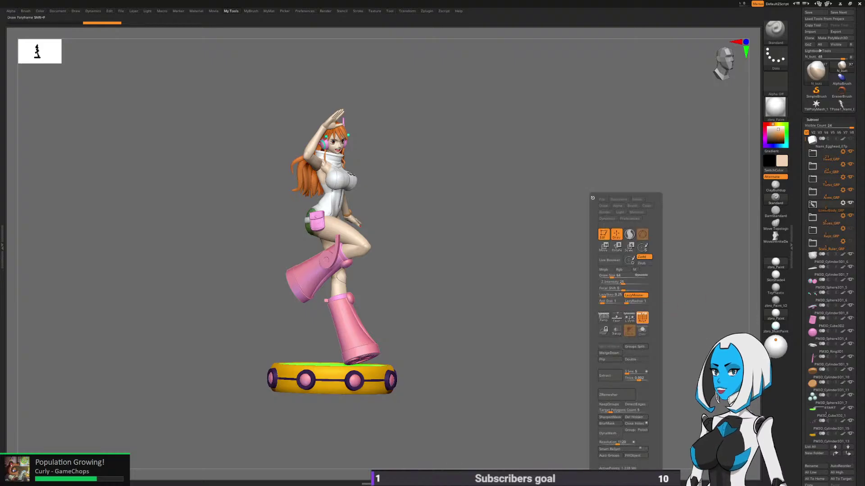
click(604, 318)
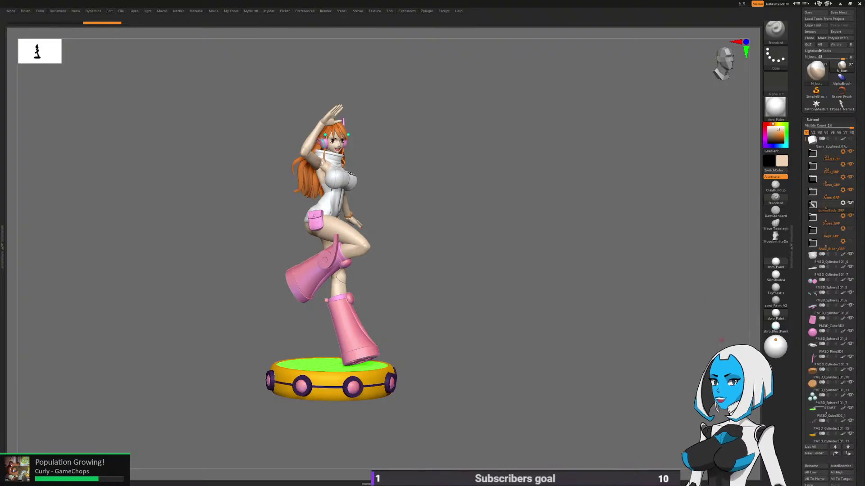
Step: Leave a canvas snapshot of the enlarged three-quarter figure at one side and place the live model beside it, facing front
drag(721, 340, 707, 365)
drag(541, 252, 424, 311)
mouse_move(720, 339)
alt+mouse_down()
mouse_move(704, 336)
mouse_move(719, 340)
alt+mouse_up()
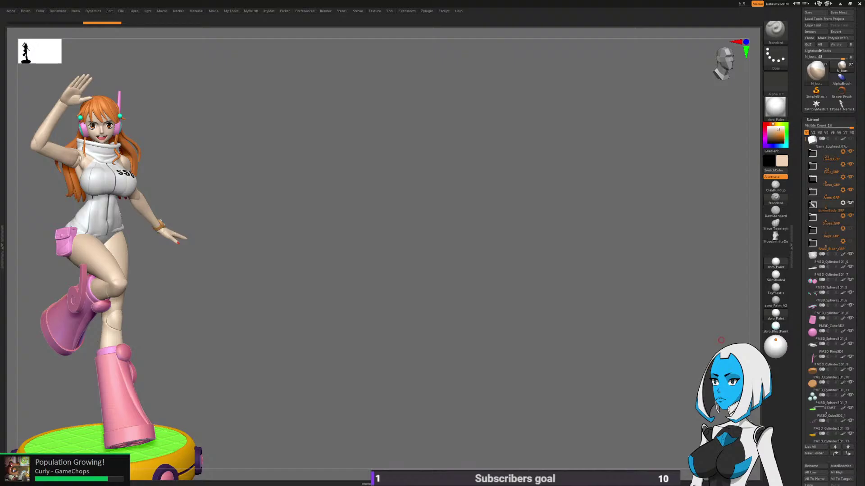
key(shift+s)
alt+drag(315, 340, 608, 340)
shift+drag(608, 340, 667, 340)
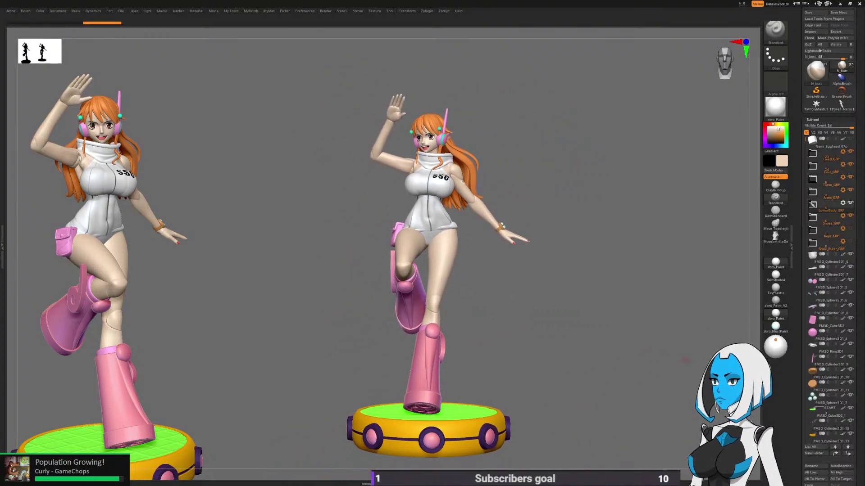
Step: Hide the base subtools and enlarge the live figure beside the snapshot
key(space)
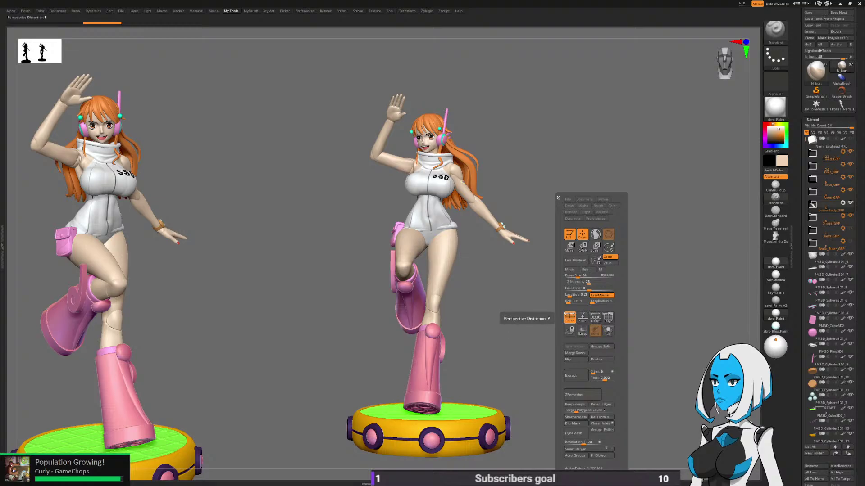
click(850, 408)
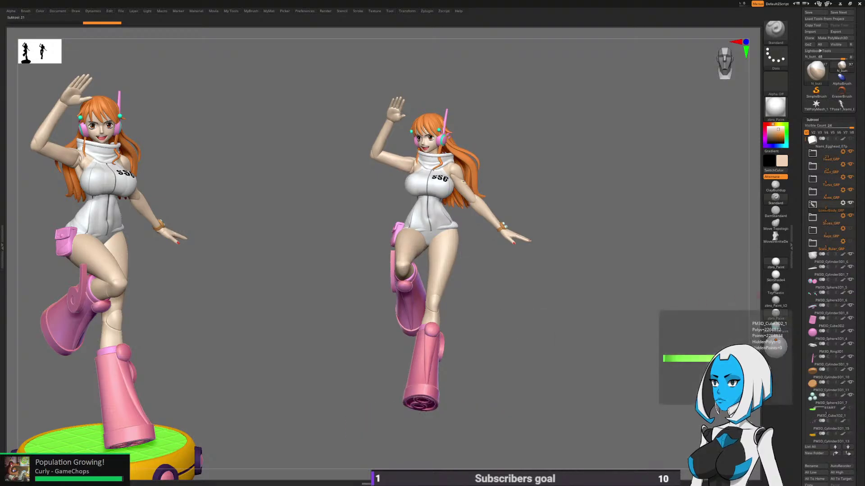
ctrl+right_drag(529, 401, 531, 403)
alt+drag(531, 404, 561, 384)
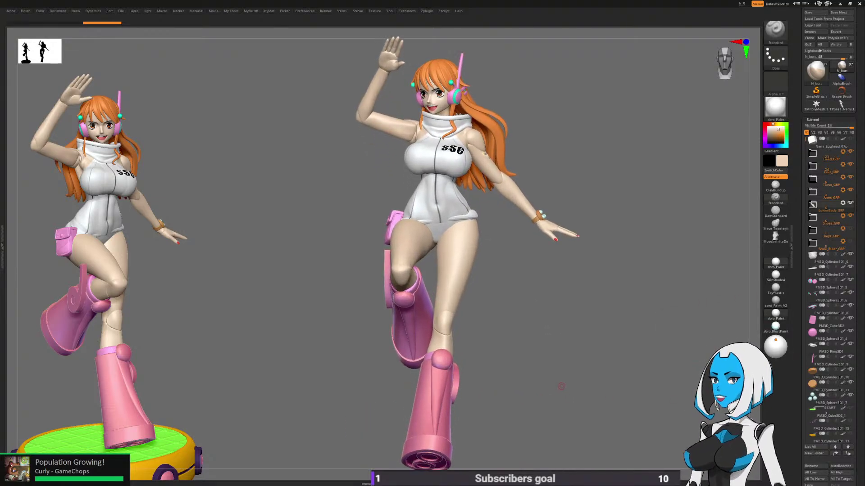
alt+drag(561, 339, 563, 374)
Step: Examine the hips and raised leg from behind, check the shins with Polyframe, and view the full figure beside the snapshot
drag(640, 376, 579, 382)
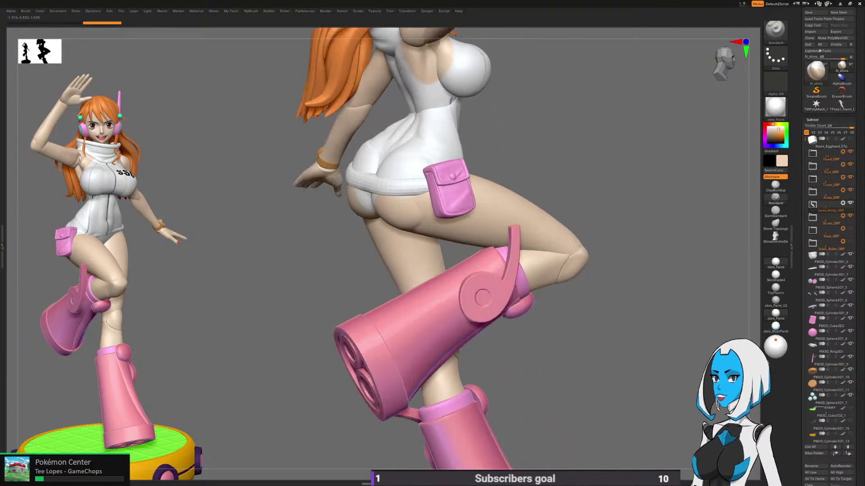
right_drag(473, 288, 510, 278)
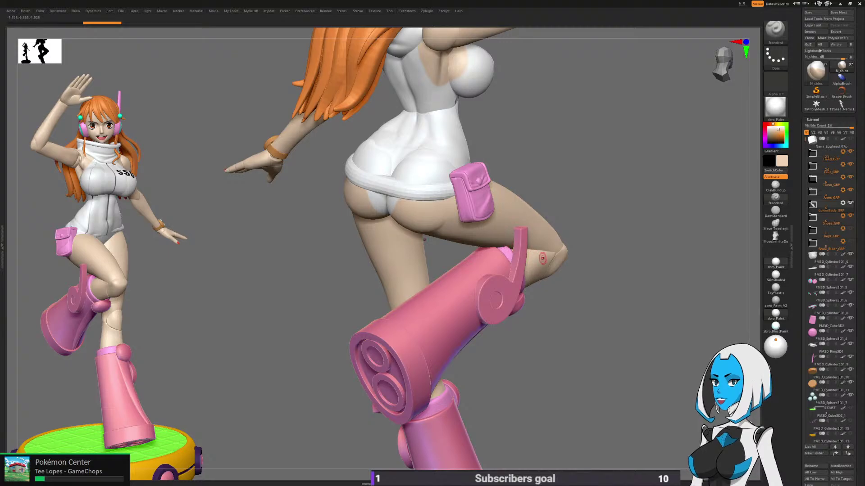
key(space)
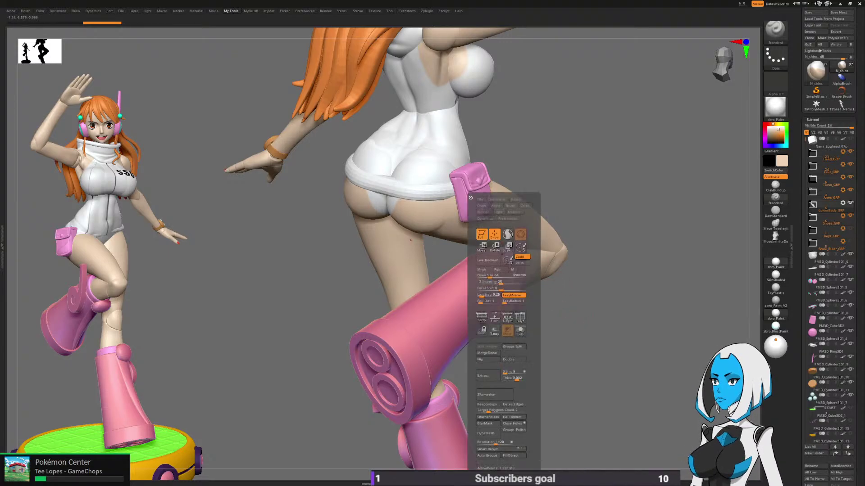
click(520, 317)
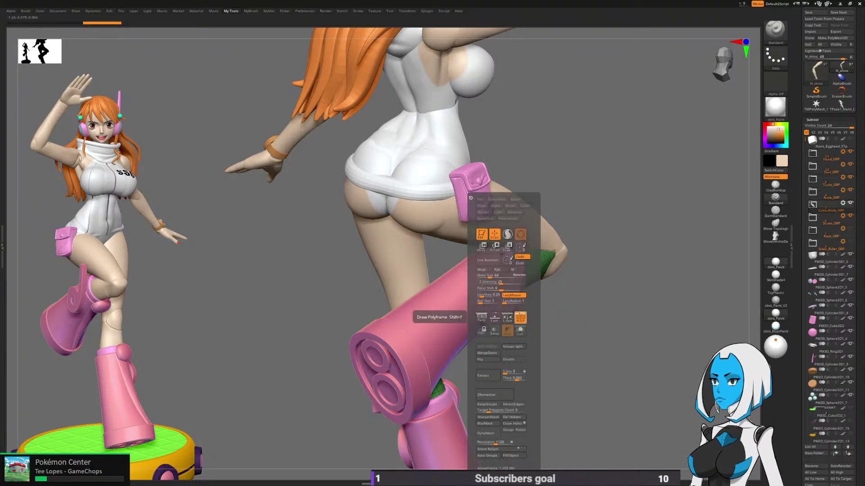
click(521, 318)
right_drag(672, 286, 640, 349)
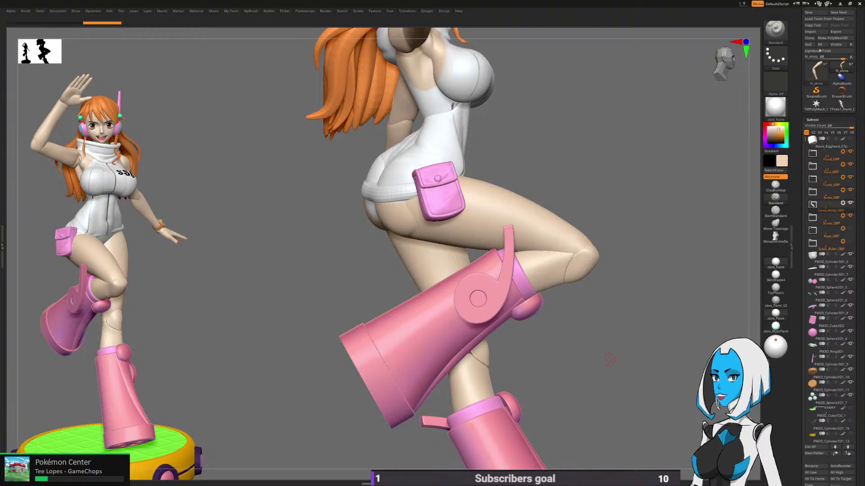
right_drag(621, 394, 565, 388)
alt+right_drag(676, 360, 604, 355)
ctrl+right_drag(630, 406, 626, 356)
mouse_move(613, 387)
right_down()
mouse_move(653, 390)
mouse_move(597, 391)
right_up()
alt+right_drag(615, 358, 601, 351)
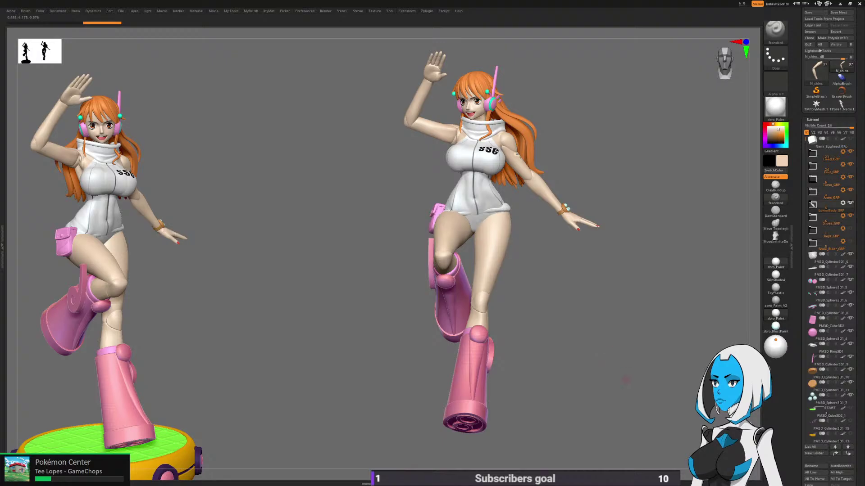
alt+right_drag(625, 380, 577, 368)
ctrl+drag(577, 385, 579, 390)
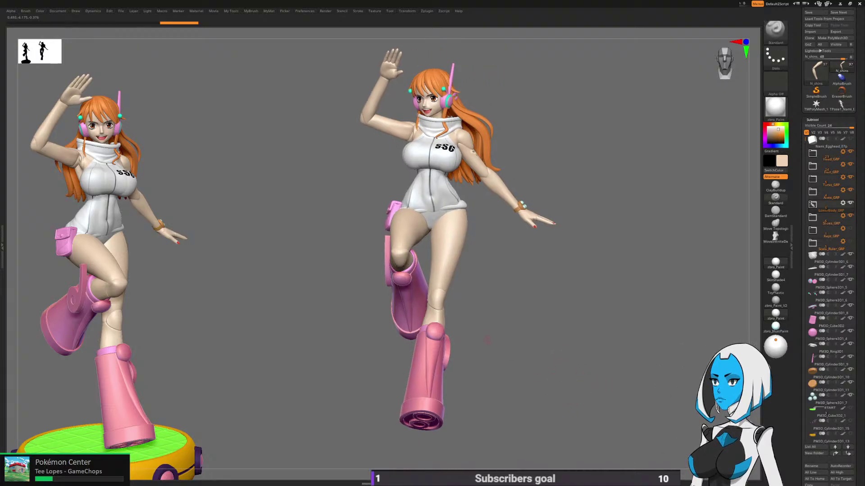
Step: Turn the figure to a side view and build a combined posing mesh with Transpose Master's TPoseMesh
ctrl+click(508, 329)
ctrl+drag(507, 328, 492, 344)
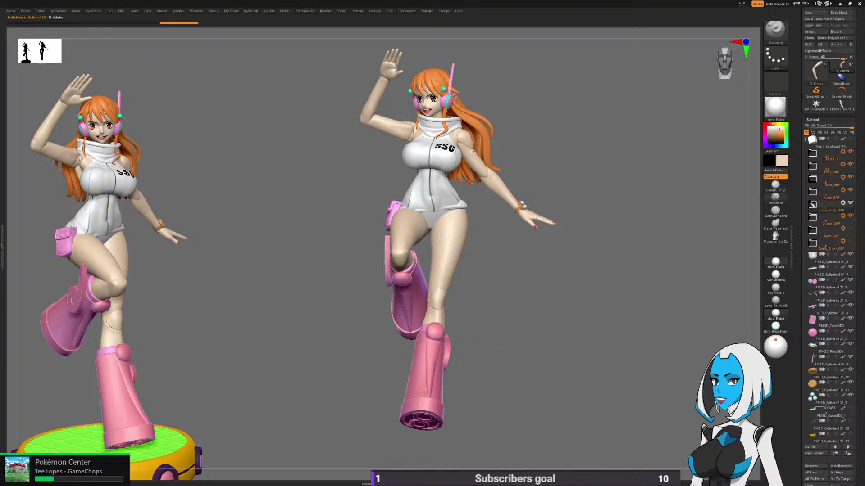
ctrl+click(569, 376)
ctrl+drag(569, 375, 465, 386)
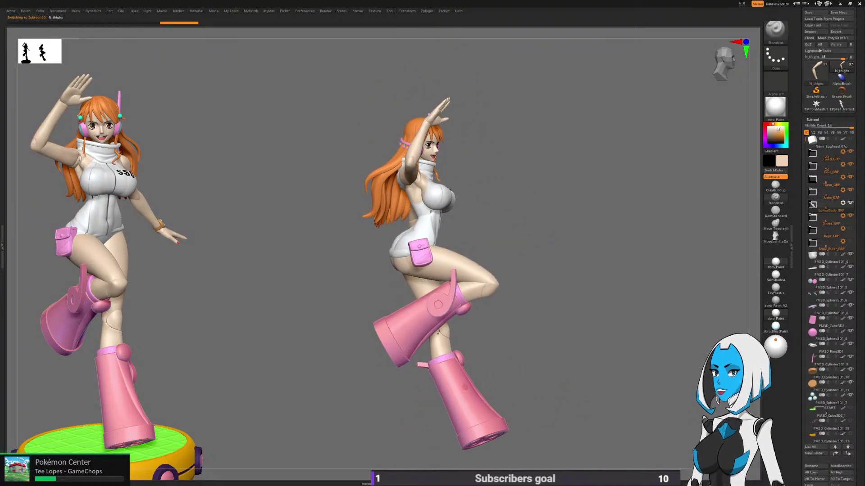
click(427, 11)
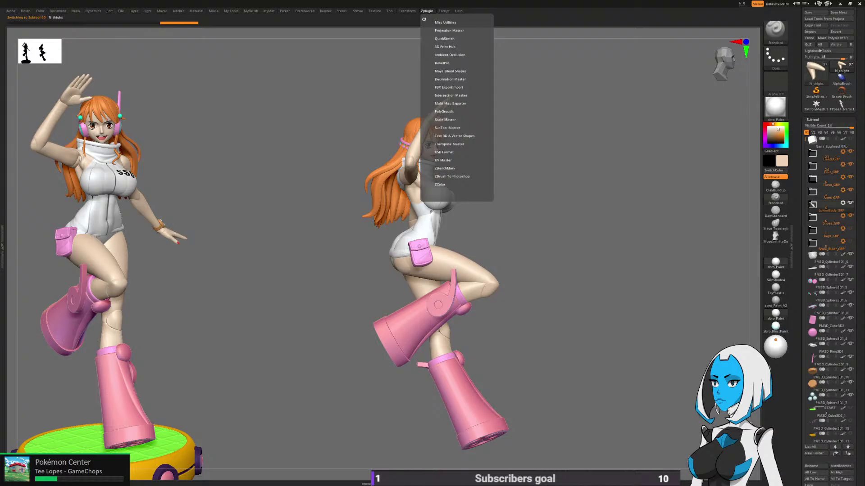
click(449, 144)
click(442, 153)
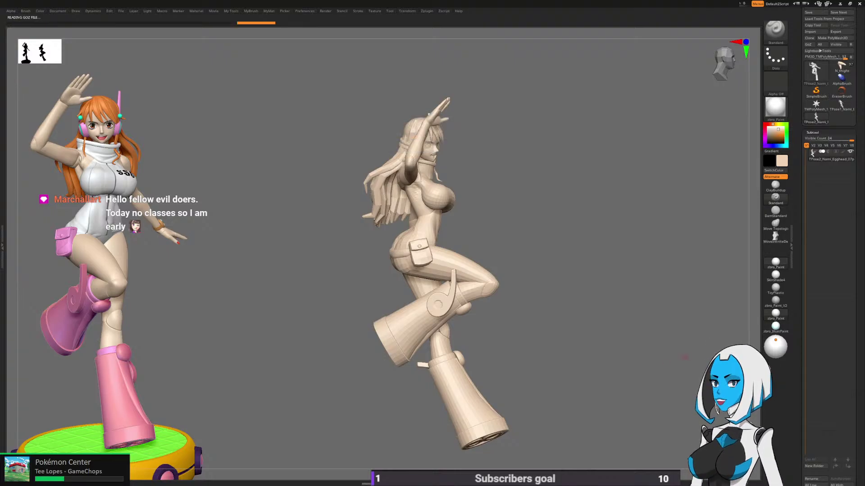
Step: Hide the shins, boots, feet and knee pieces of both legs, leaving the upper body and thighs visible
alt+drag(616, 374, 597, 367)
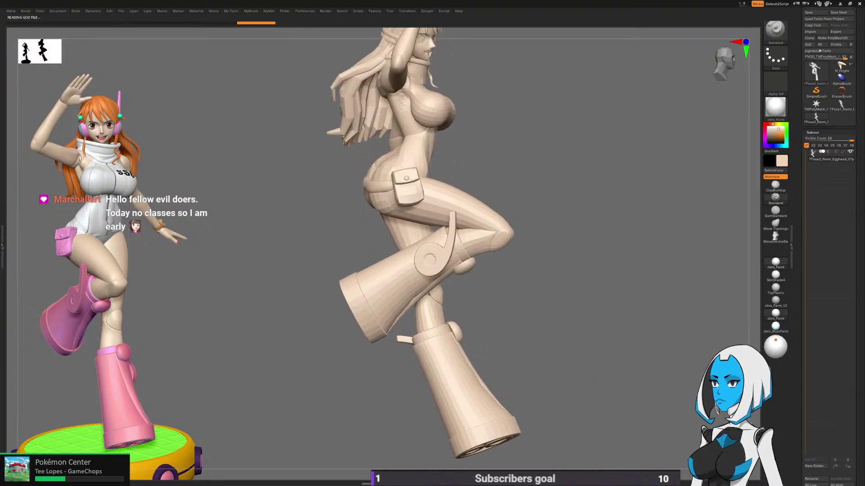
right_click(589, 385)
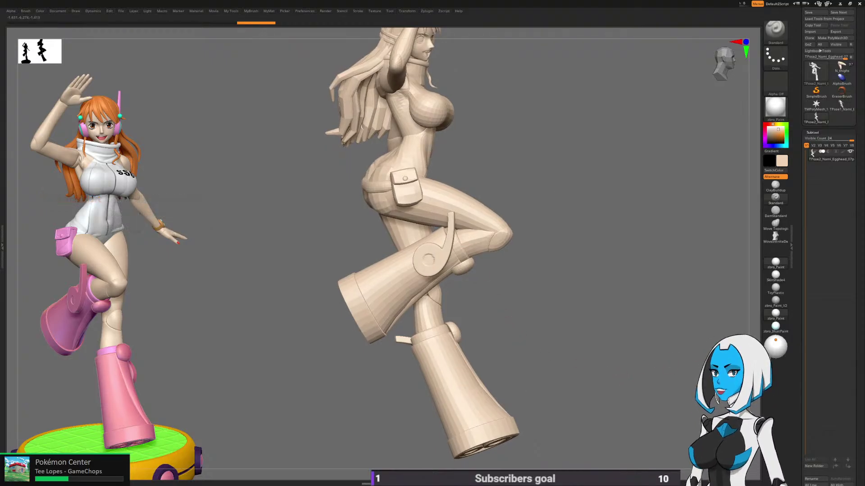
alt+drag(544, 353, 543, 293)
ctrl+shift+click(557, 248)
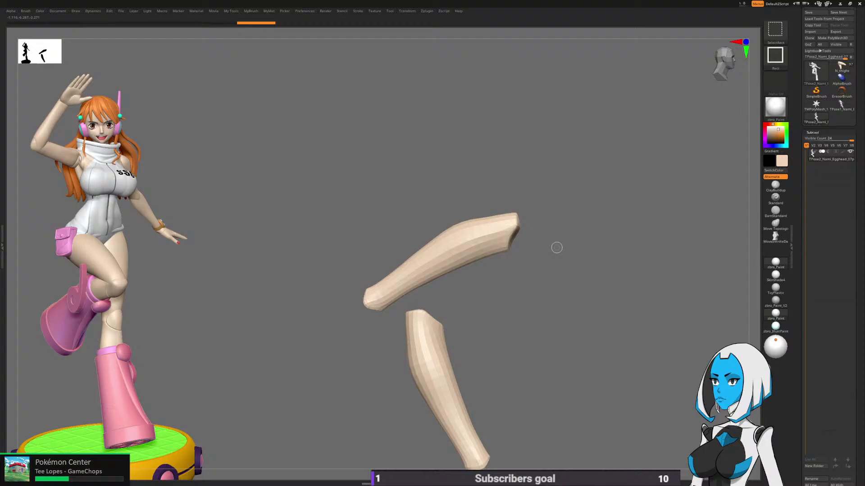
ctrl+shift+click(575, 263)
ctrl+alt+shift+click(438, 269)
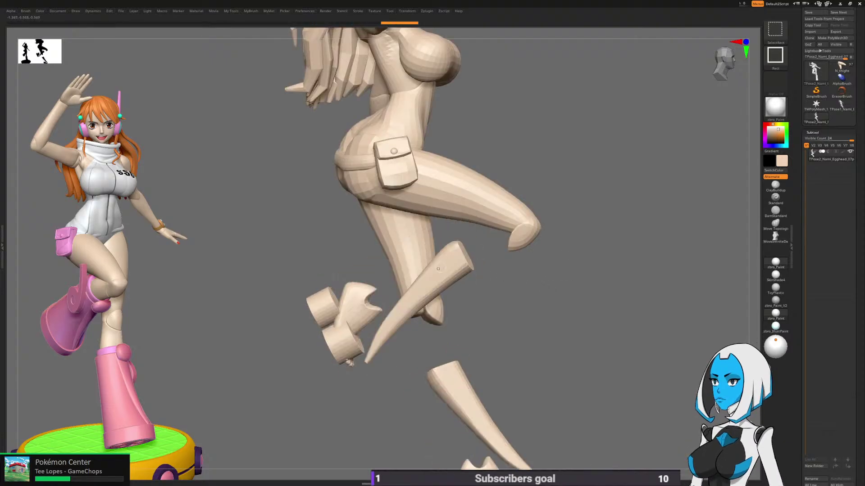
ctrl+alt+shift+click(423, 290)
ctrl+alt+shift+click(367, 310)
ctrl+alt+shift+click(334, 313)
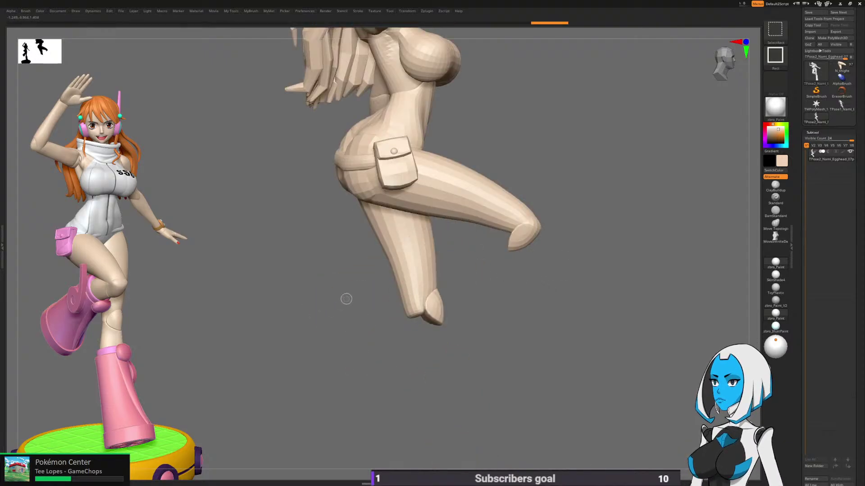
ctrl+alt+shift+click(433, 307)
Step: Mask the upper body and thighs, unhide the lower legs, and bring the figure to a front view
ctrl+click(647, 353)
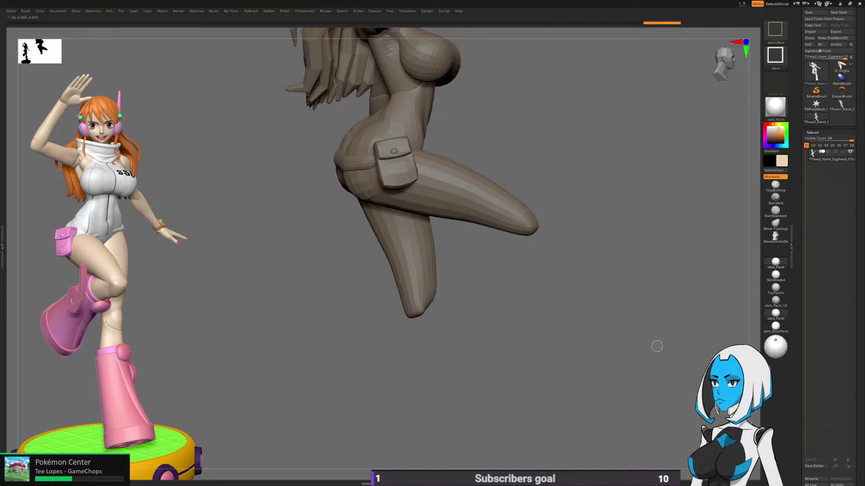
ctrl+shift+click(659, 347)
mouse_move(662, 347)
alt+mouse_down()
mouse_move(658, 311)
mouse_move(629, 324)
mouse_move(544, 305)
mouse_move(585, 322)
alt+mouse_up()
Step: Isolate the knees and shins, mask the standing leg's pair with MaskLasso, and unhide the whole figure
ctrl+shift+click(495, 256)
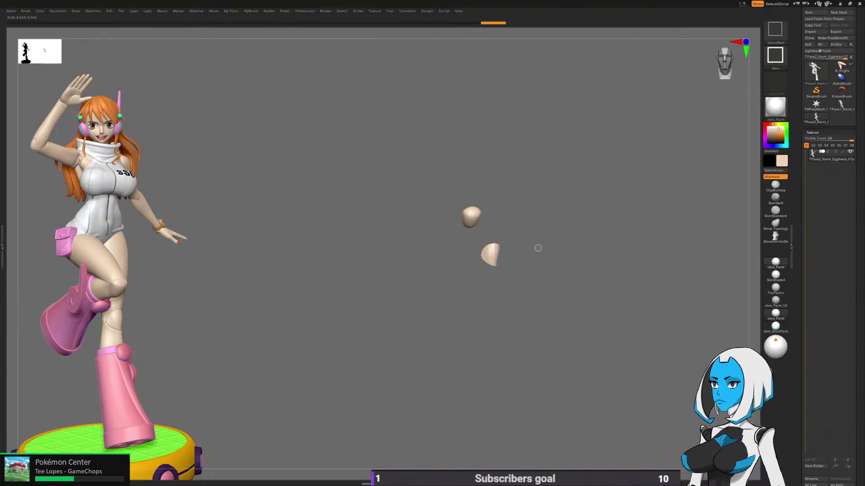
ctrl+shift+click(536, 247)
ctrl+shift+click(480, 268)
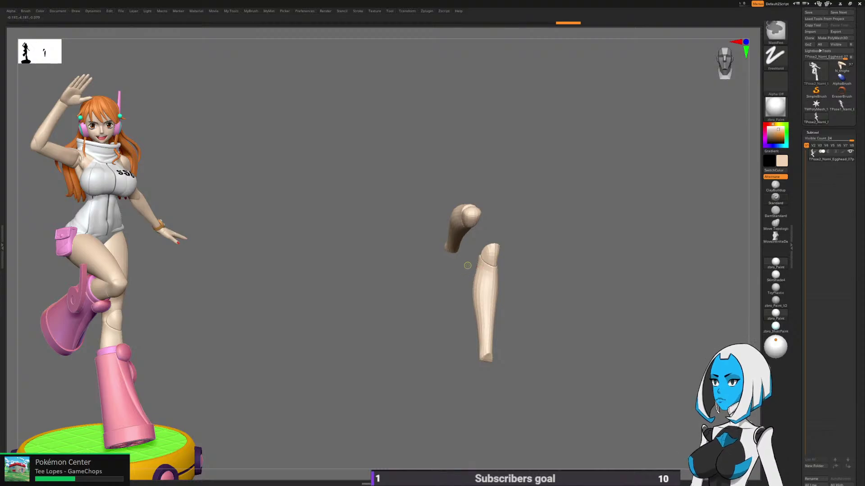
key(b)
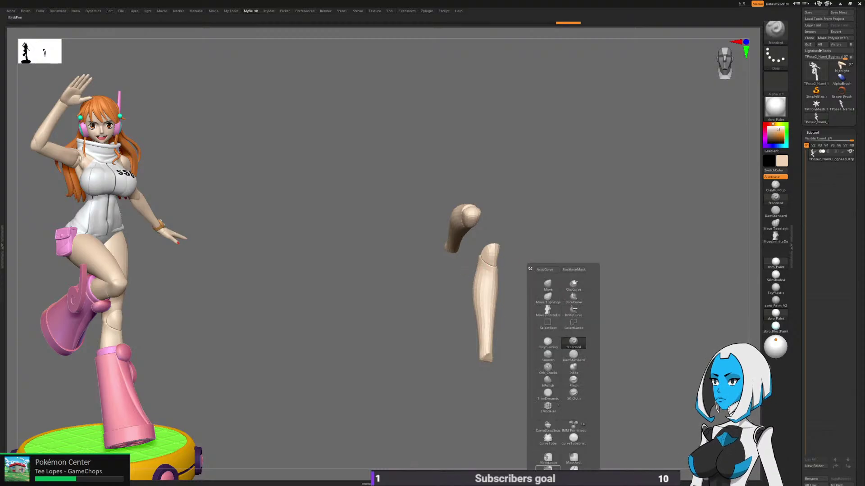
click(548, 458)
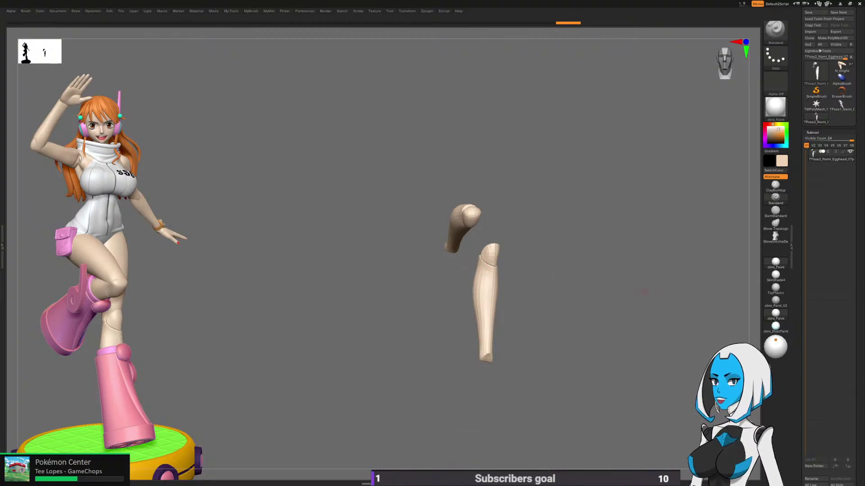
mouse_move(448, 288)
ctrl+mouse_down()
mouse_move(563, 281)
mouse_move(452, 381)
ctrl+mouse_up()
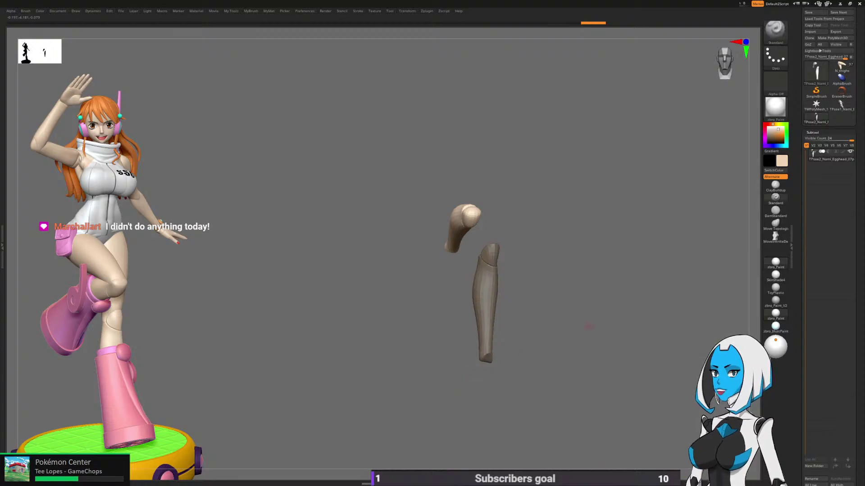
ctrl+shift+click(592, 379)
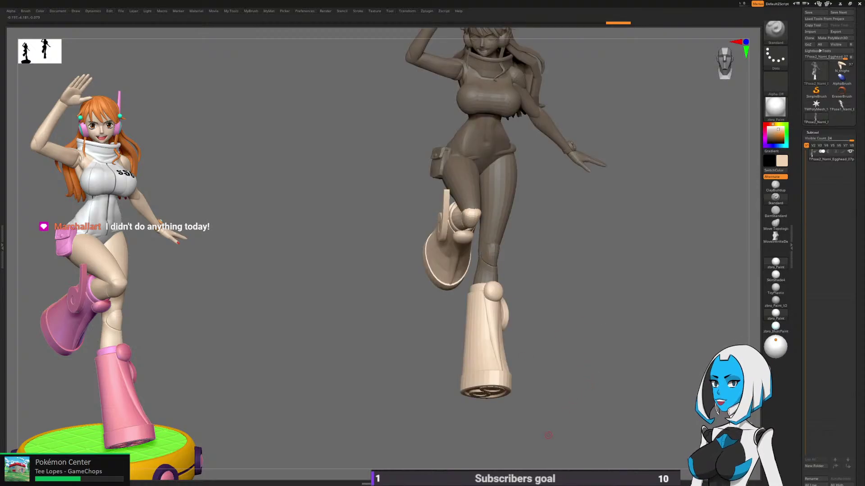
Step: Hide the boot shells, cuffs and shins, and lasso-mask the exposed foot of the standing leg
ctrl+shift+click(495, 291)
ctrl+shift+drag(550, 279, 529, 324)
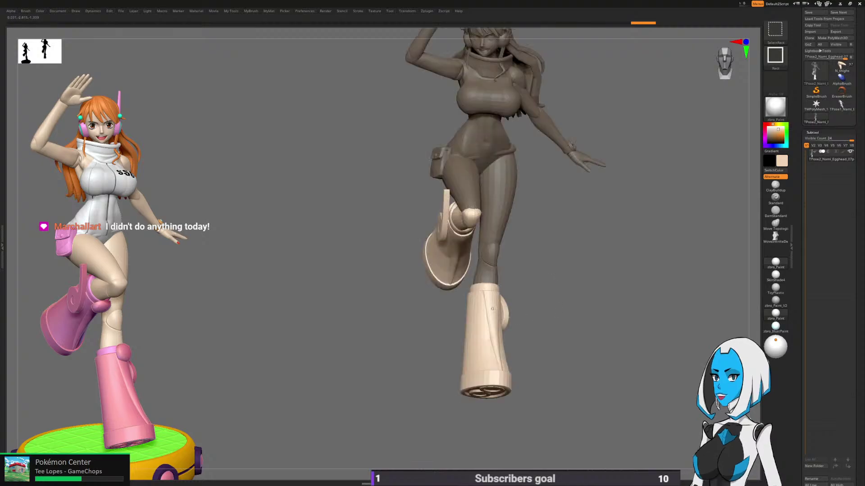
ctrl+shift+click(495, 315)
ctrl+shift+click(497, 300)
ctrl+alt+shift+click(503, 310)
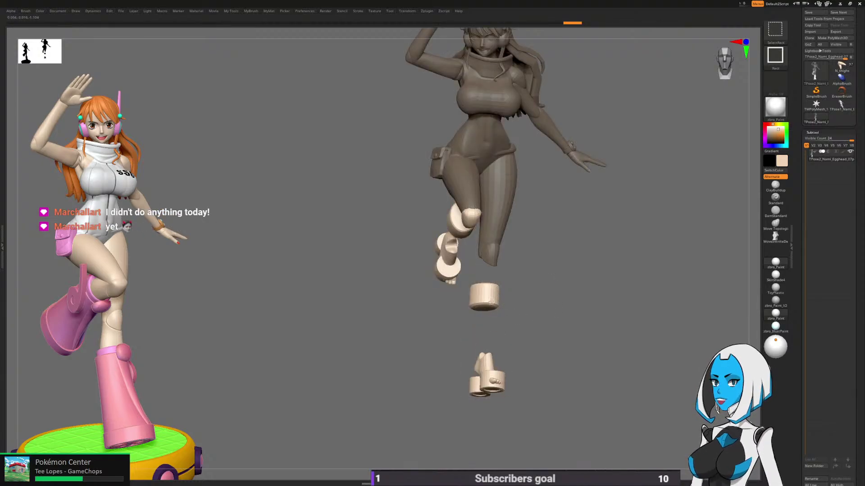
ctrl+alt+shift+click(490, 302)
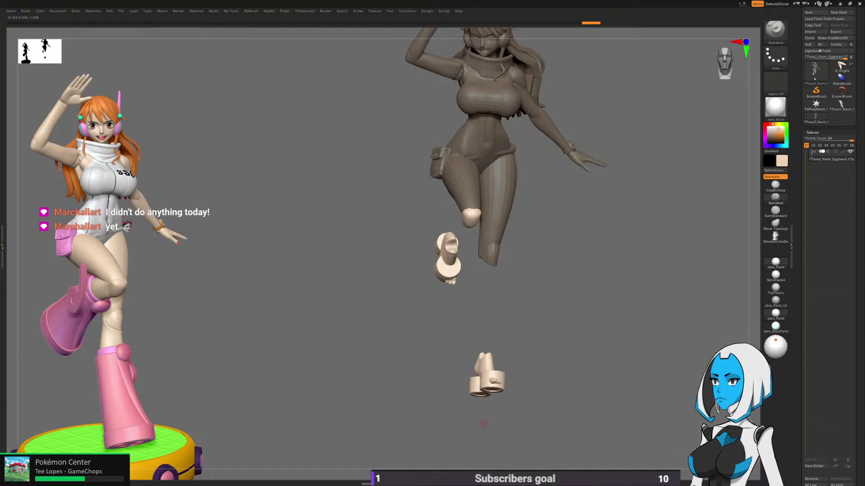
drag(483, 423, 540, 382)
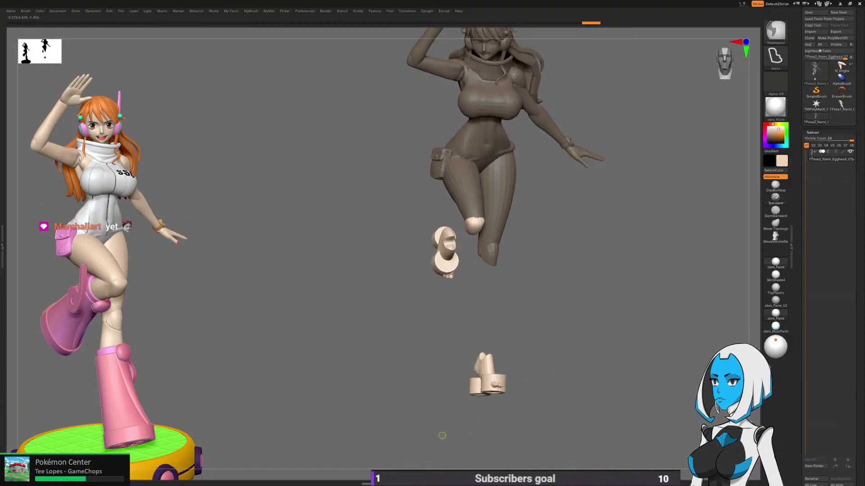
ctrl+drag(442, 436, 558, 432)
Step: Invert the visibility, hide the shins and knees, lasso-mask the standing leg's boot, and unhide the whole figure
ctrl+shift+drag(620, 361, 612, 403)
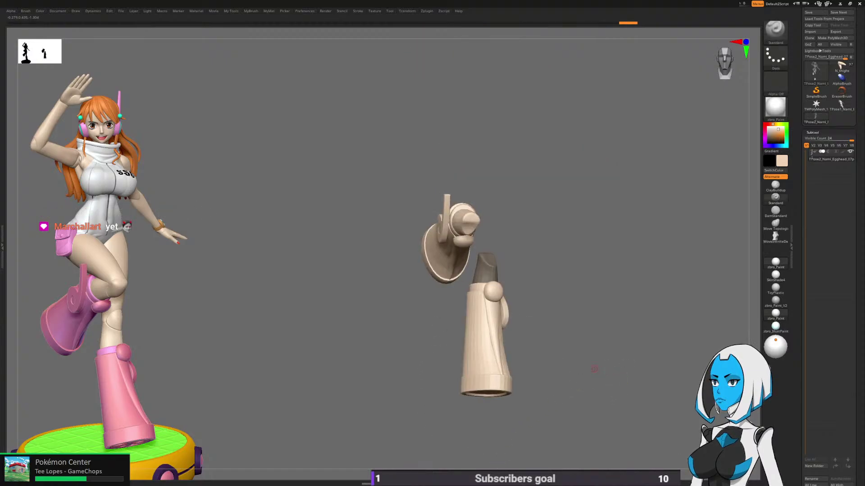
ctrl+shift+click(492, 270)
ctrl+right_drag(470, 281, 473, 222)
mouse_move(429, 222)
ctrl+mouse_down()
mouse_move(626, 324)
mouse_move(391, 412)
ctrl+mouse_up()
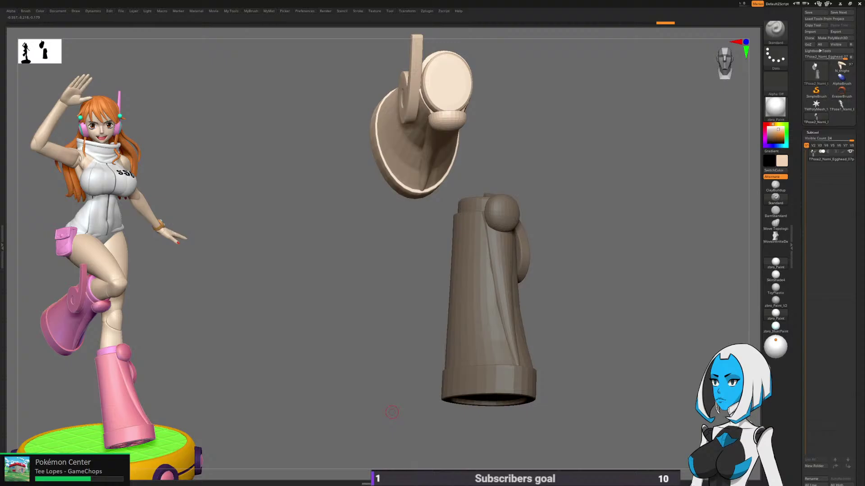
right_drag(662, 401, 656, 411)
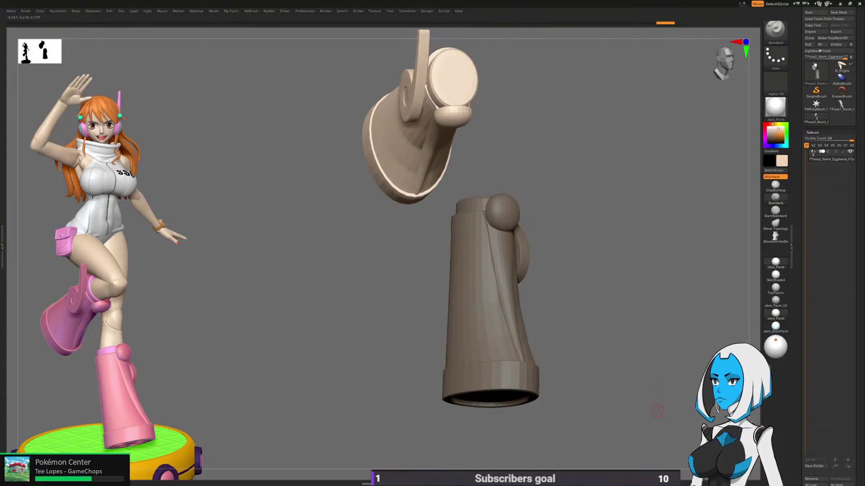
ctrl+shift+click(657, 411)
alt+drag(656, 411, 627, 420)
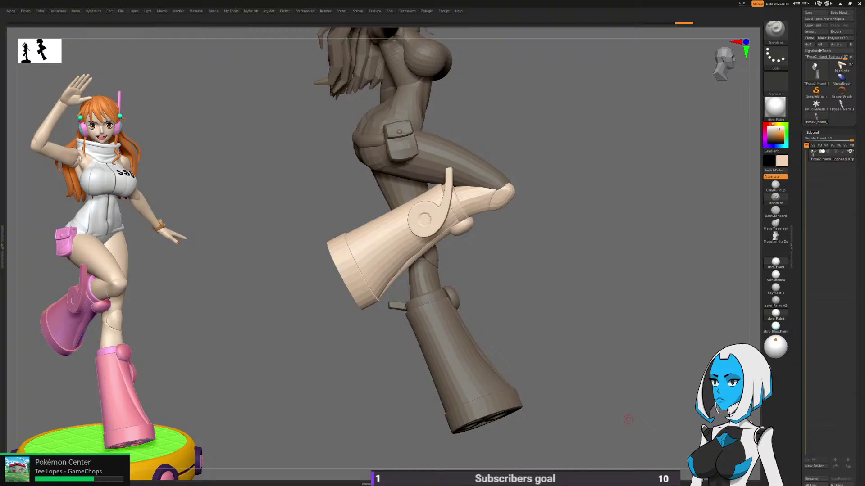
Step: Rotate the raised leg's shin and boot slightly downward about the knee with the gizmo, and check the joint from both sides
key(w)
alt+drag(446, 391, 526, 203)
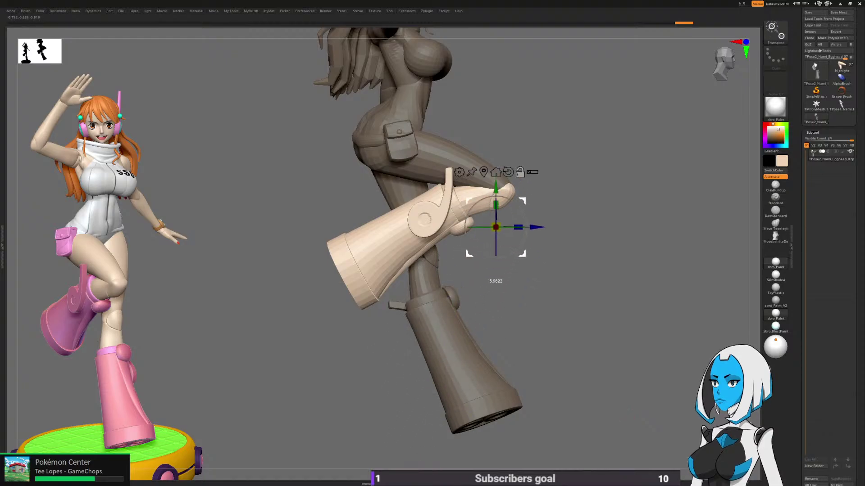
drag(468, 193, 468, 198)
drag(502, 223, 504, 223)
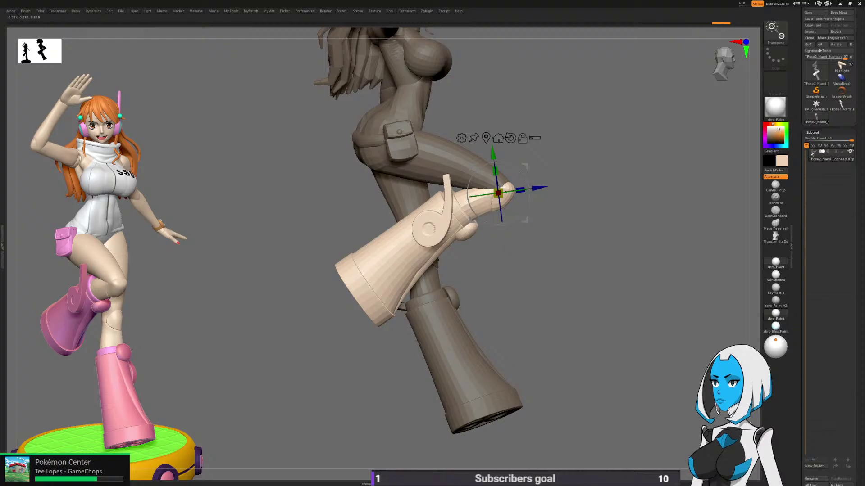
key(q)
mouse_move(581, 351)
alt+mouse_down()
mouse_move(599, 382)
mouse_move(619, 384)
mouse_move(590, 388)
mouse_move(624, 388)
mouse_move(645, 407)
mouse_move(637, 408)
mouse_move(643, 437)
mouse_move(566, 360)
mouse_move(439, 351)
mouse_move(450, 353)
alt+mouse_up()
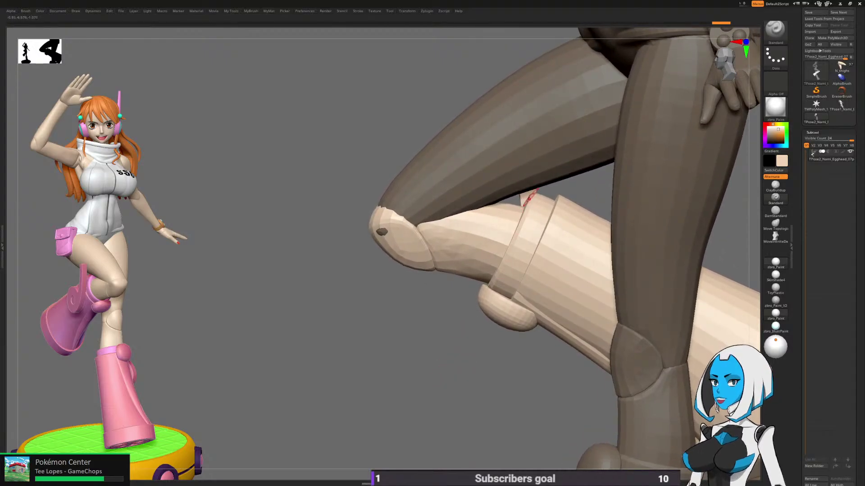
mouse_move(495, 376)
alt+mouse_down()
mouse_move(491, 343)
mouse_move(536, 380)
mouse_move(687, 382)
mouse_move(665, 386)
mouse_move(583, 360)
alt+mouse_up()
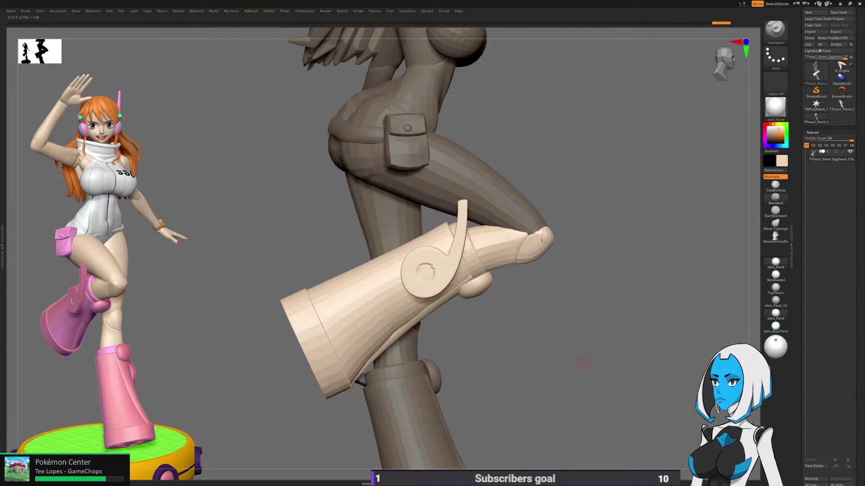
Step: Mask the raised leg's knee and shin, leaving its boot unmasked
key(ctrl+shift)
ctrl+shift+click(462, 219)
ctrl+shift+click(580, 285)
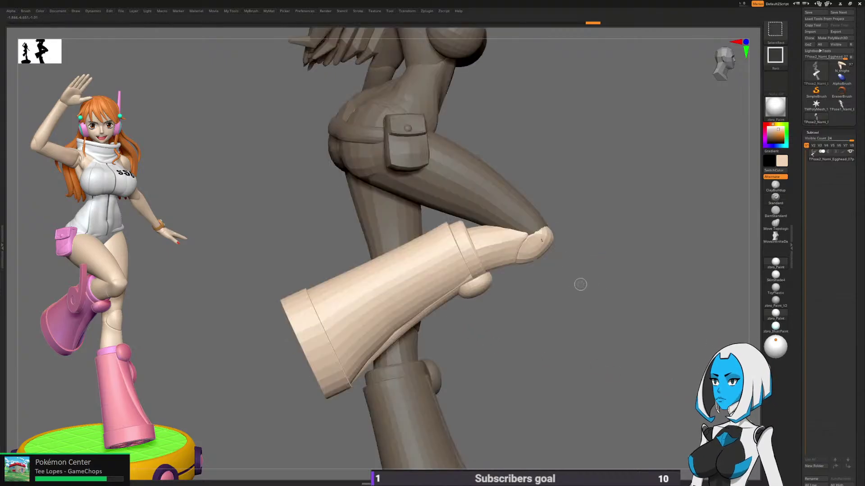
ctrl+shift+click(568, 244)
ctrl+shift+click(504, 245)
mouse_move(585, 233)
ctrl+shift+mouse_down()
mouse_move(591, 258)
mouse_move(601, 259)
ctrl+shift+mouse_up()
ctrl+shift+click(538, 246)
ctrl+shift+click(614, 285)
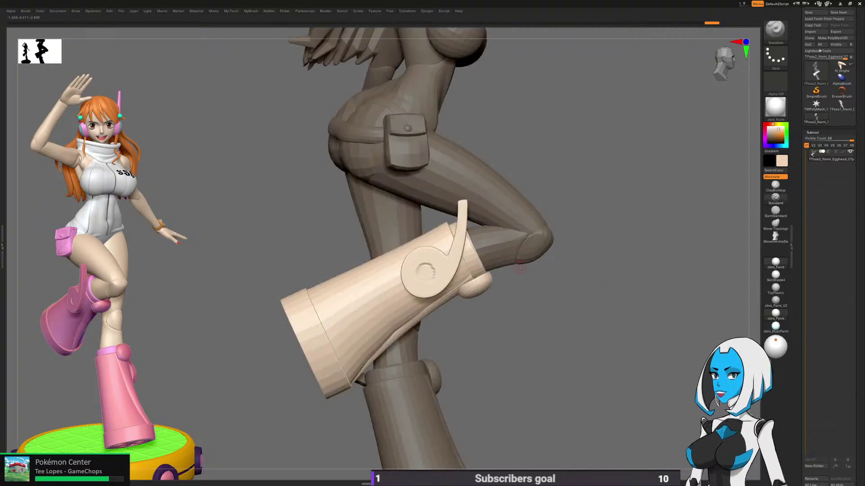
Step: Hide the round side strap of the raised boot and adjust the boot's fit around the shin with the MoveInfiniteDepth brush
ctrl+shift+click(471, 216)
ctrl+shift+click(616, 289)
key(ctrl)
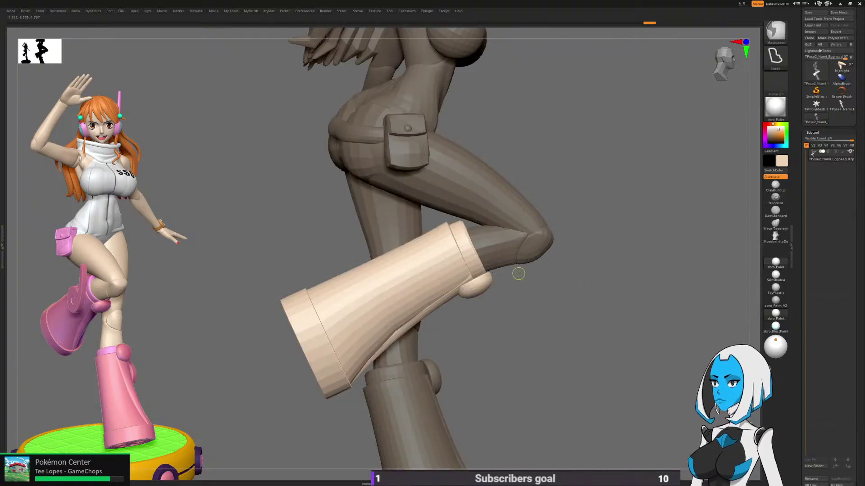
key(b)
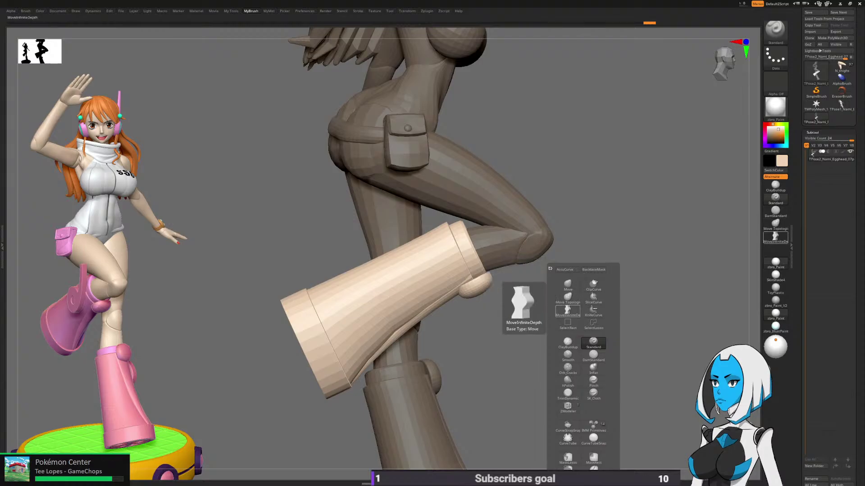
click(567, 310)
drag(646, 274, 587, 324)
key(space)
key(b)
key(space)
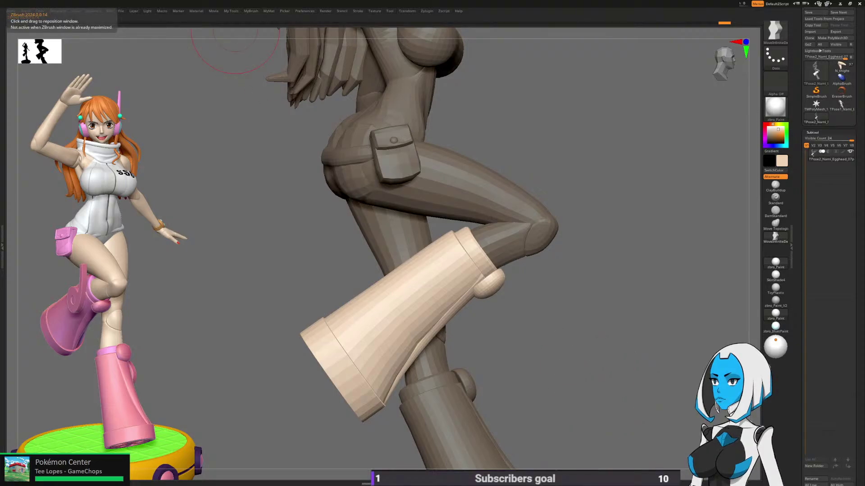
mouse_move(646, 351)
mouse_down()
mouse_move(439, 380)
mouse_move(436, 392)
mouse_move(601, 381)
mouse_up()
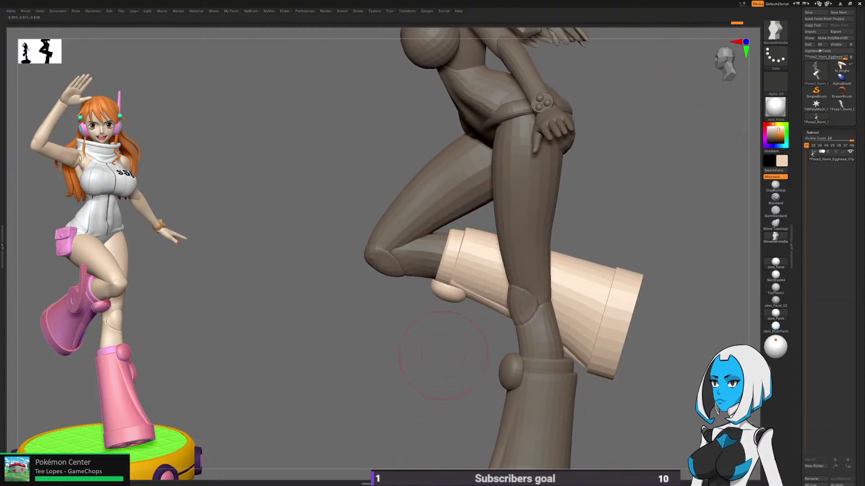
Step: Unhide the whole figure, clear its mask, and transfer the edited pose back to the original subtools with Transpose Master's TPose|SubT
ctrl+shift+click(422, 380)
mouse_move(422, 380)
ctrl+mouse_down()
mouse_move(415, 396)
mouse_move(627, 386)
mouse_move(622, 400)
mouse_move(594, 403)
mouse_move(598, 395)
mouse_move(602, 405)
mouse_move(521, 219)
ctrl+mouse_up()
click(427, 11)
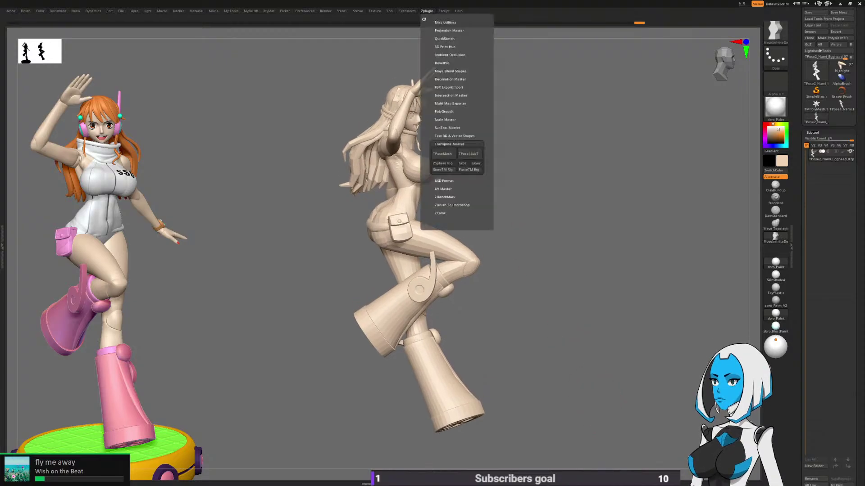
click(469, 154)
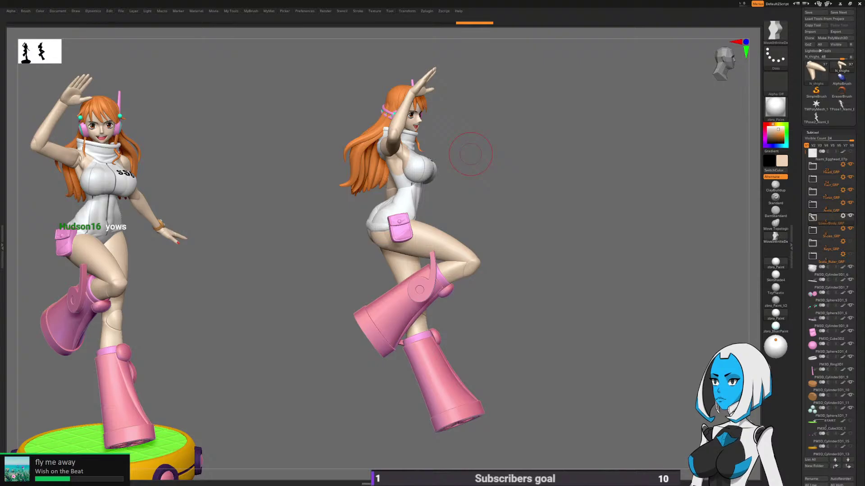
mouse_move(624, 444)
mouse_down()
mouse_move(580, 450)
mouse_move(640, 448)
mouse_up()
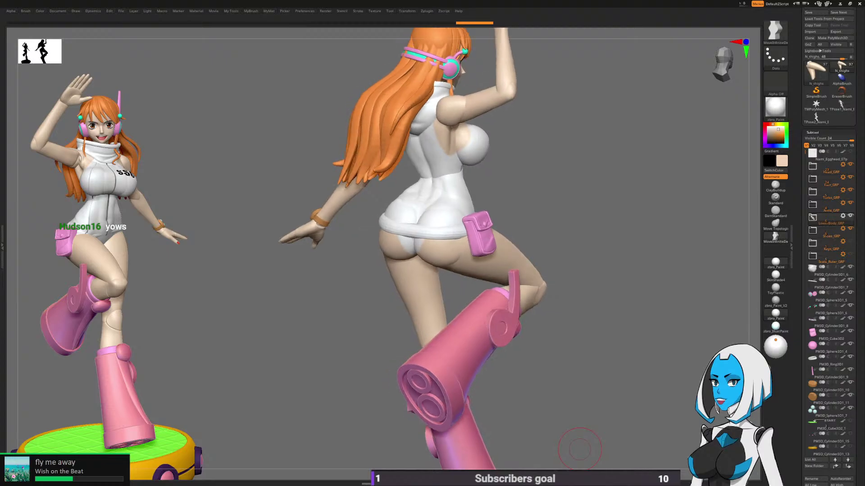
drag(580, 449, 580, 449)
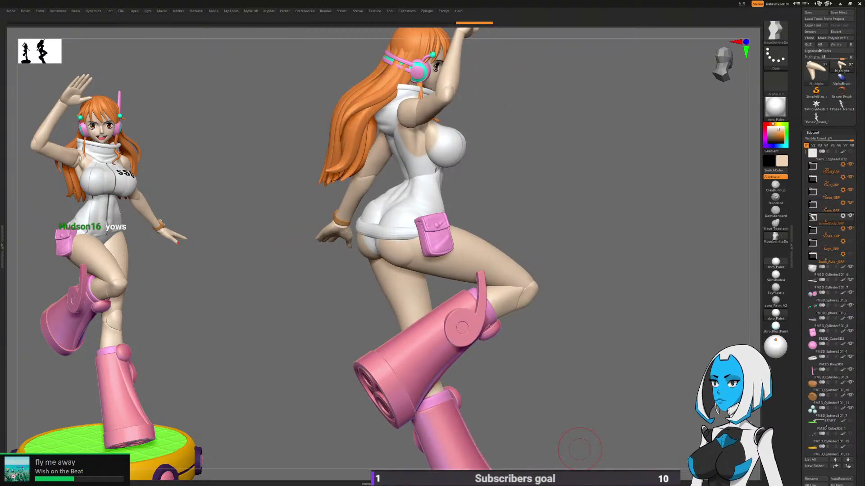
Step: Select the high collar's subtool, PM3D_Cylinder3D1_6, and rename it Hood01
alt+click(462, 245)
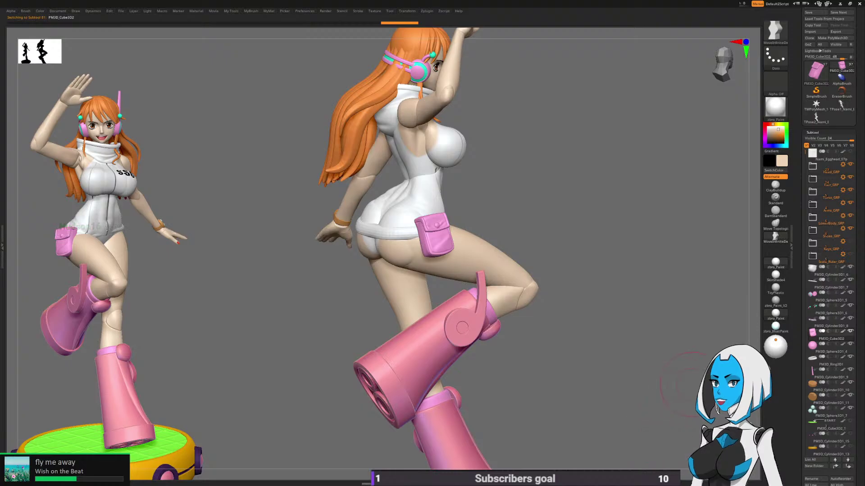
drag(624, 413, 703, 397)
drag(716, 347, 759, 301)
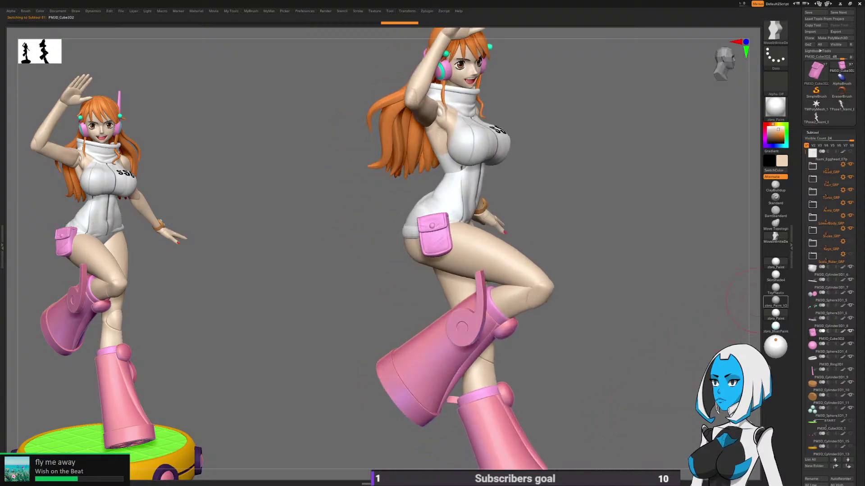
click(819, 272)
key(space)
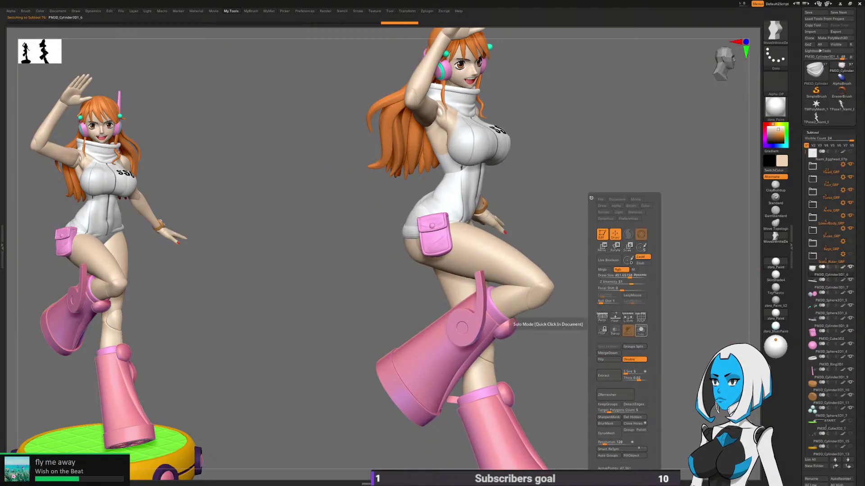
click(641, 318)
drag(706, 388, 656, 409)
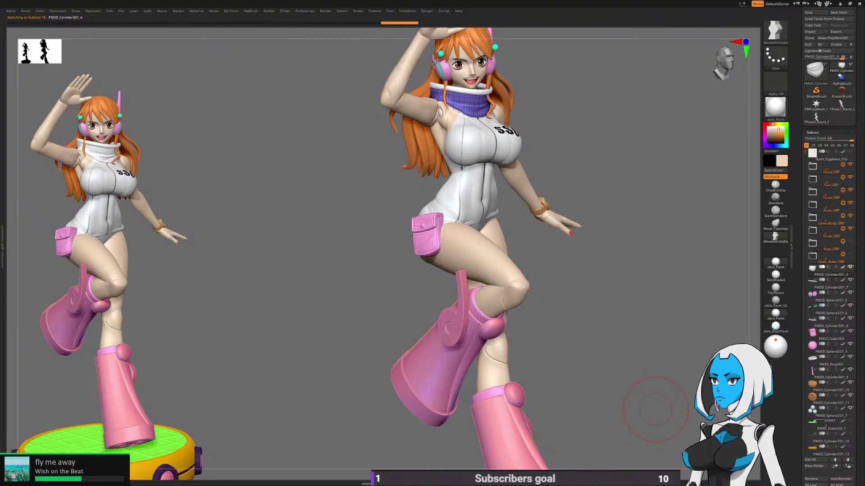
scroll(829, 270, down, 5)
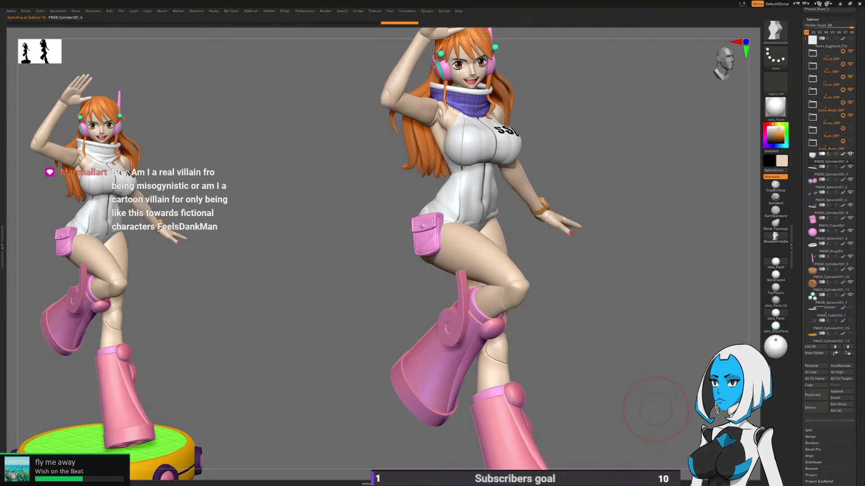
click(815, 366)
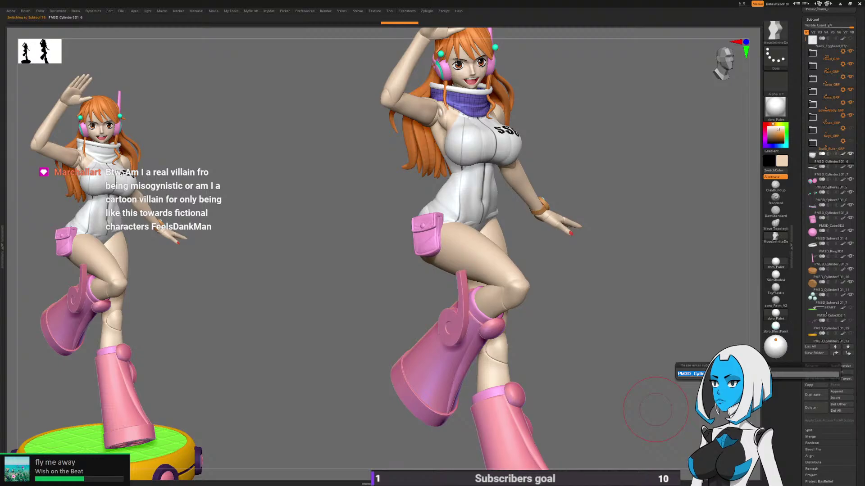
text(Hood01)
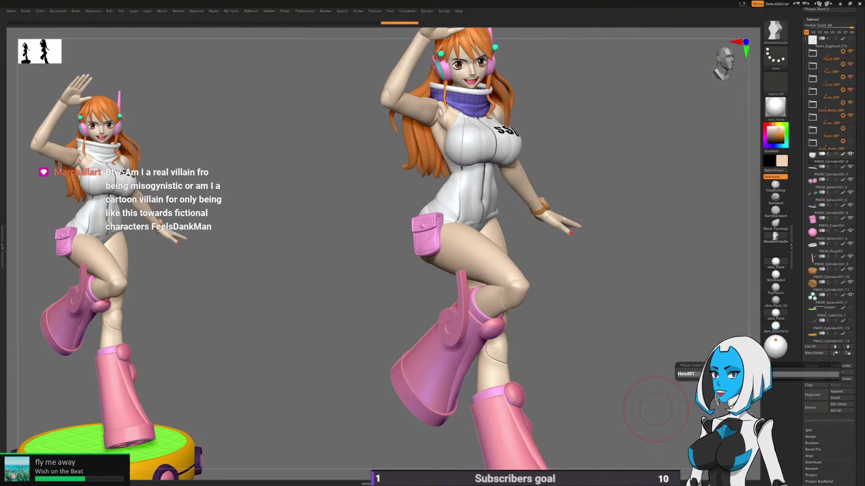
key(Return)
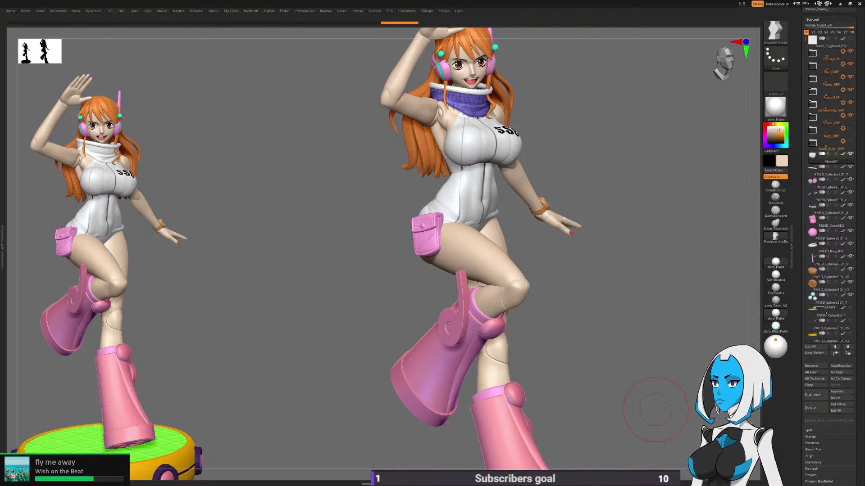
Step: Rename the subtool of the ring around the collar's upper rim as Hood02
key(Down)
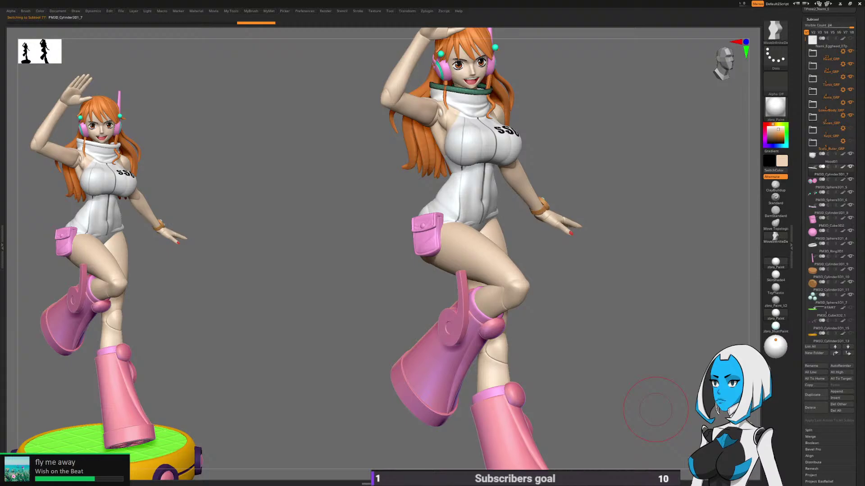
click(811, 366)
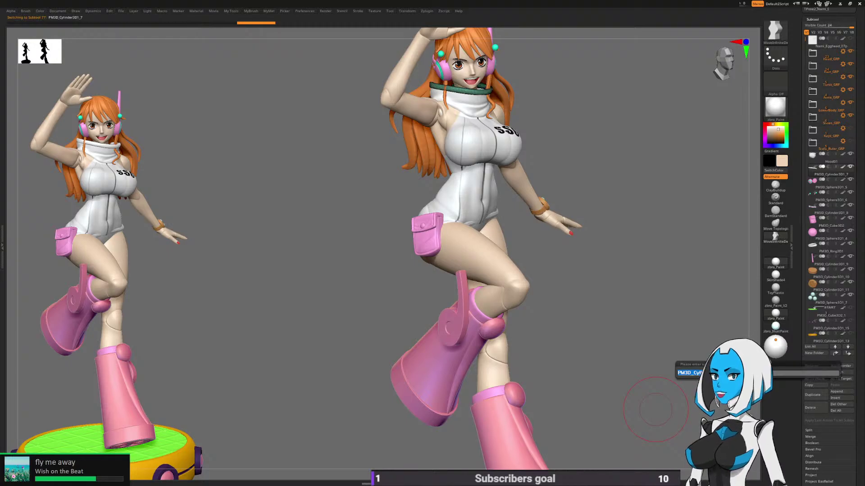
text(Ho)
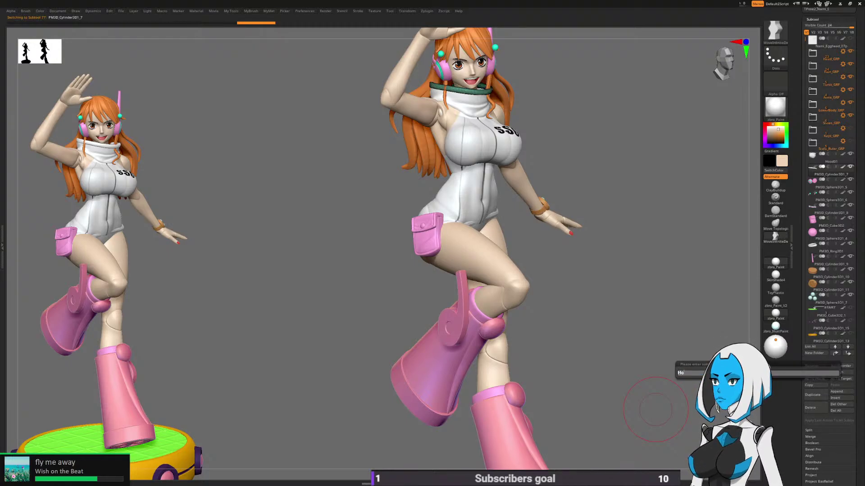
text(od02)
key(Return)
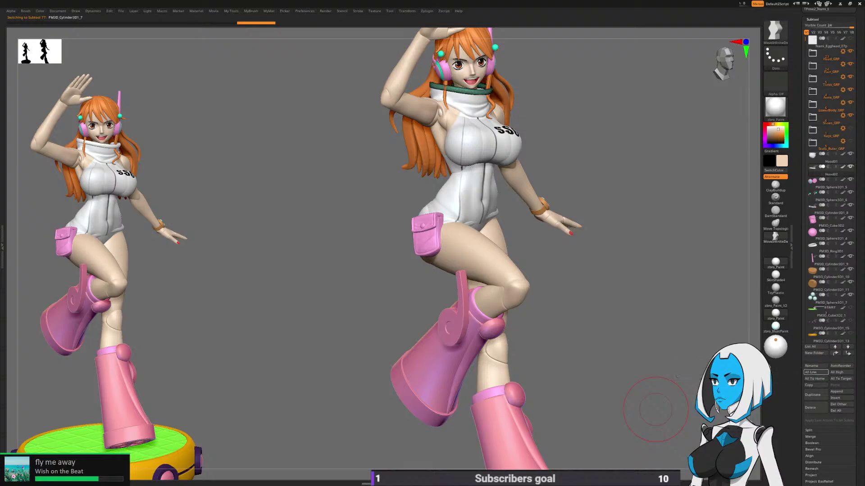
Step: Select the headphone ear cups' subtool, inspect it up close, and rename it Headphones01
key(Down)
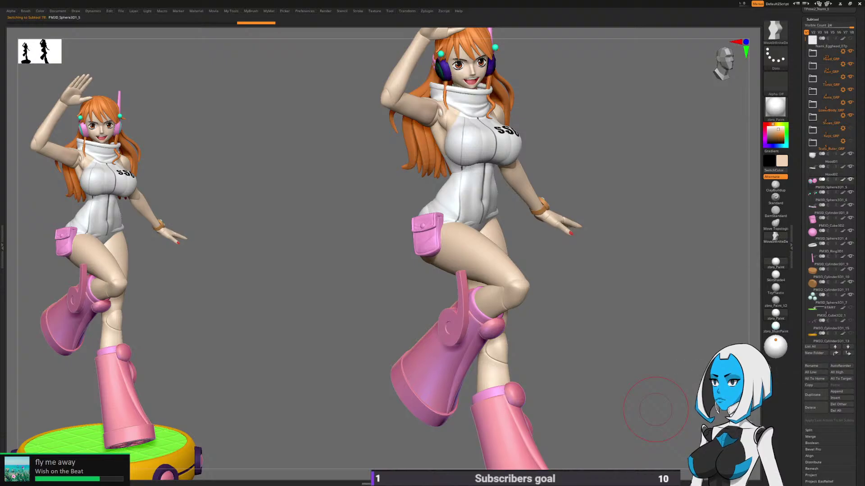
drag(656, 410, 624, 358)
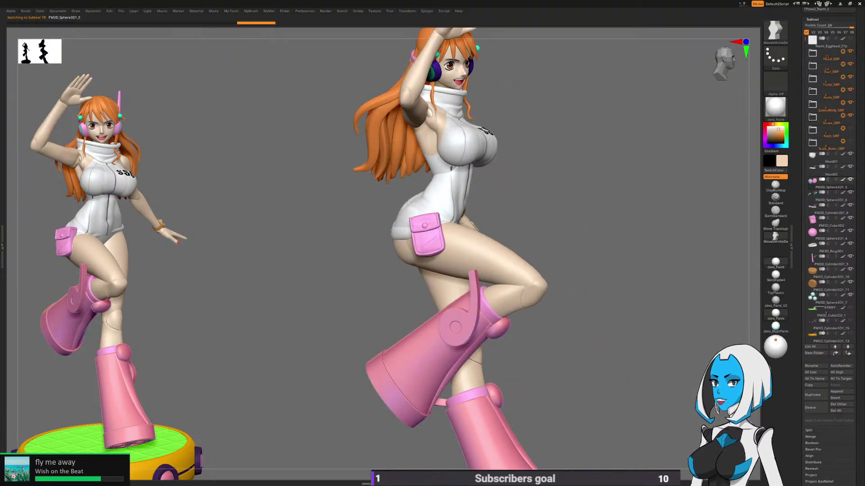
alt+drag(561, 230, 576, 306)
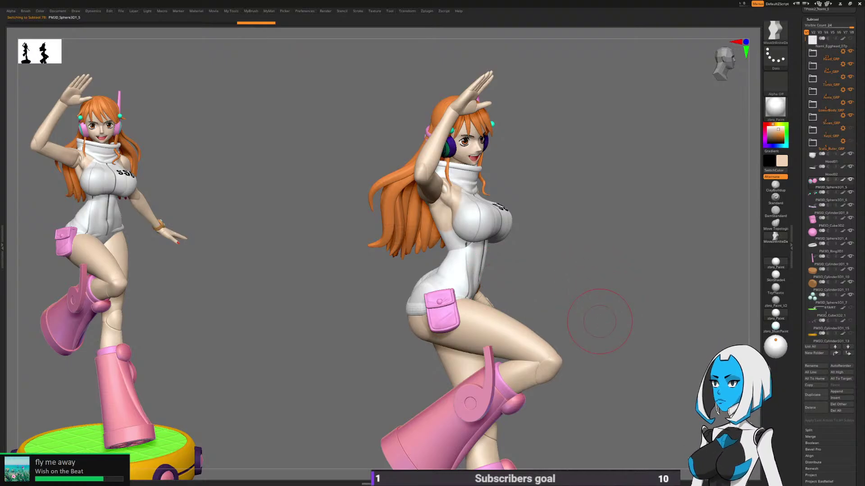
drag(599, 321, 627, 325)
ctrl+right_drag(489, 228, 635, 261)
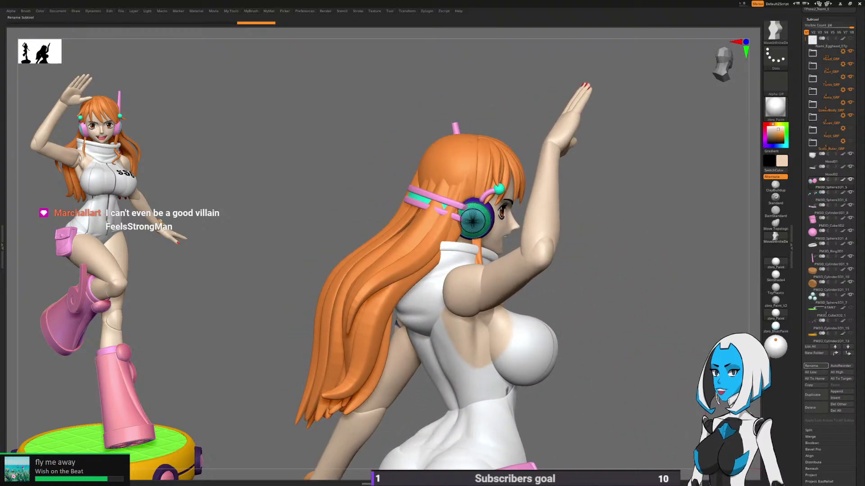
click(811, 365)
text(Hea)
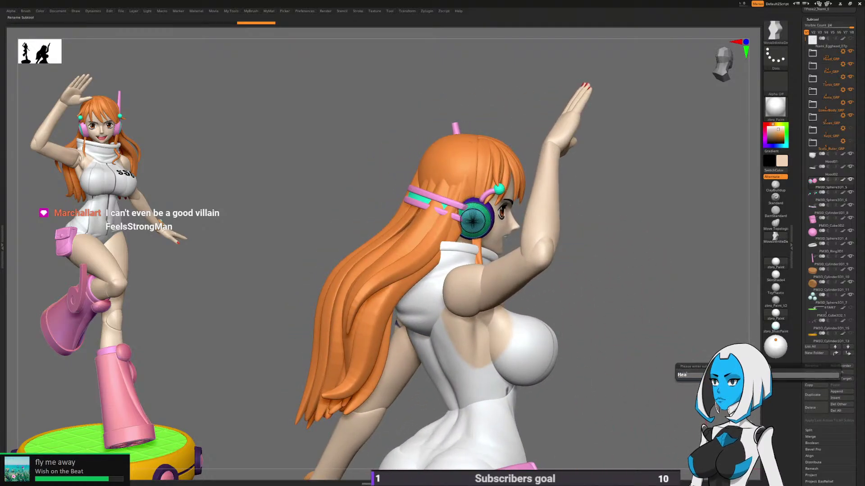
text(dphone)
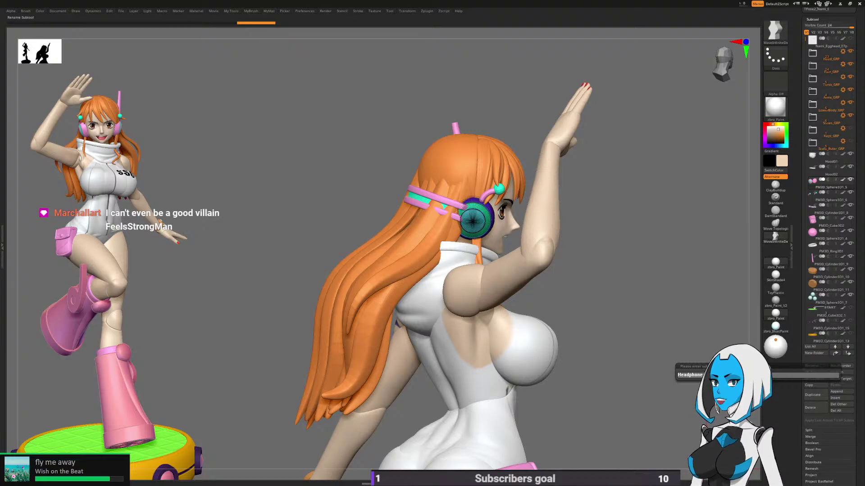
text(s01)
key(Return)
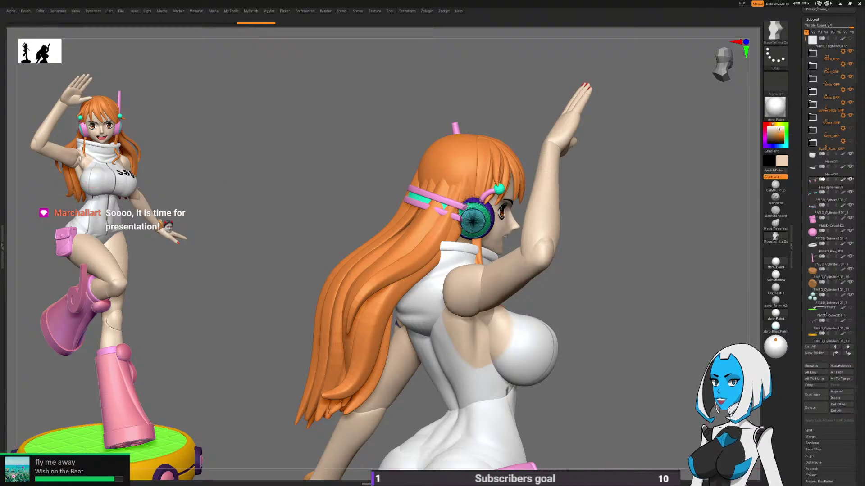
Step: Rename the subtool of the small ball-tipped rods on the headphones as HeadphonesAntenna01
key(Down)
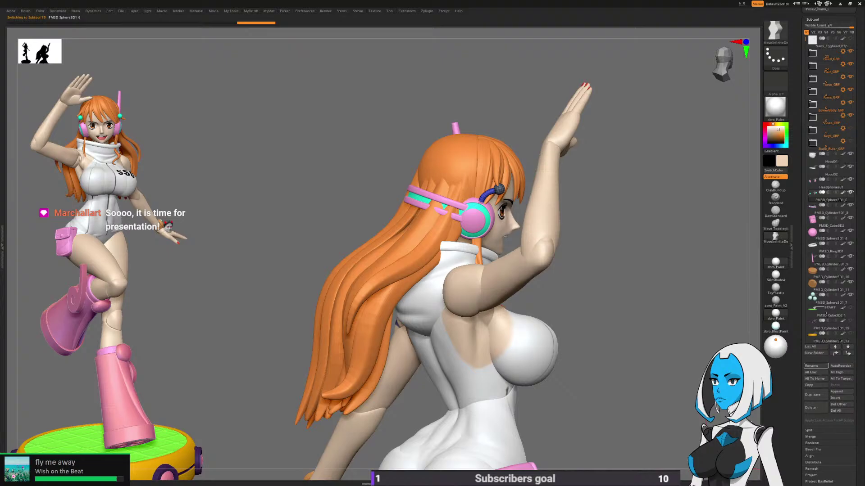
click(811, 365)
text(Hea)
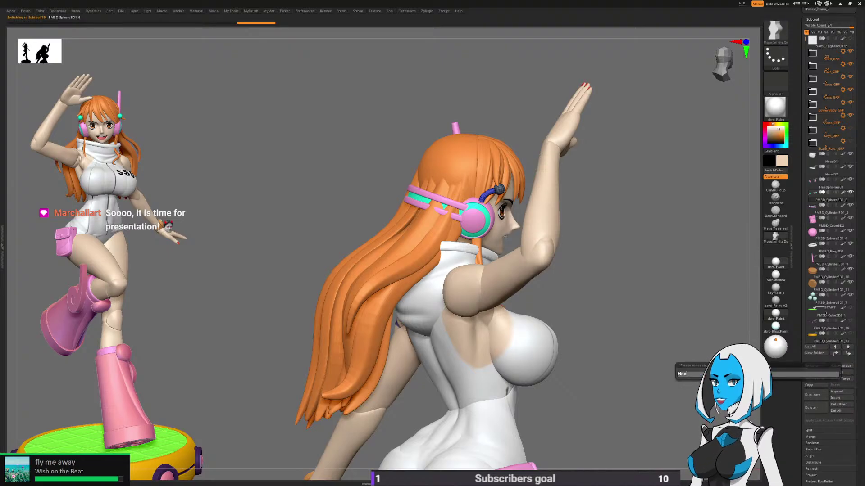
text(dphones)
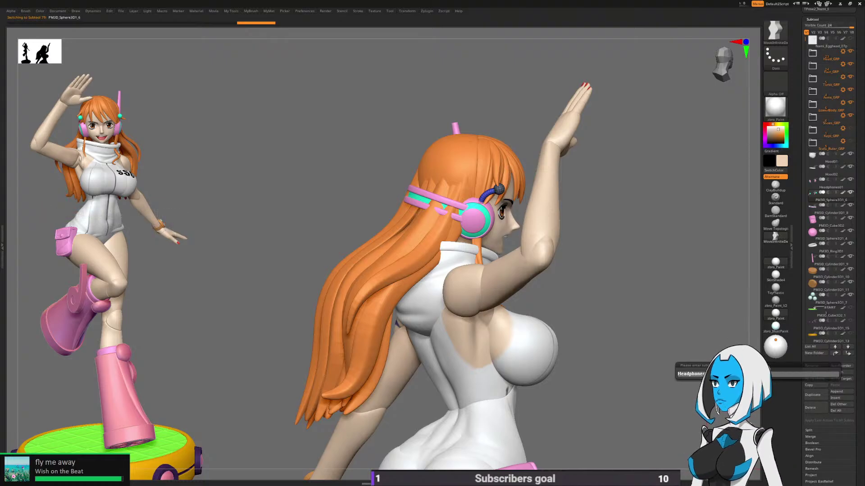
key(Return)
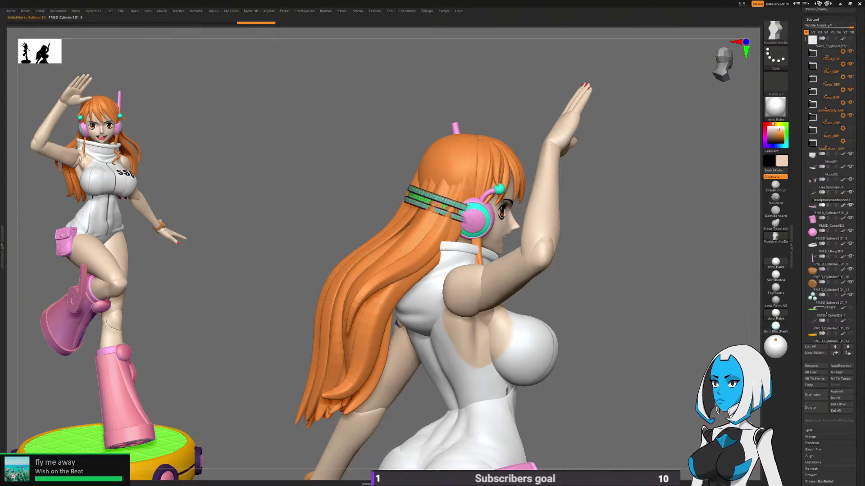
Step: Rename the subtool of the band running around the back of the head as HeadphonesBand
click(811, 366)
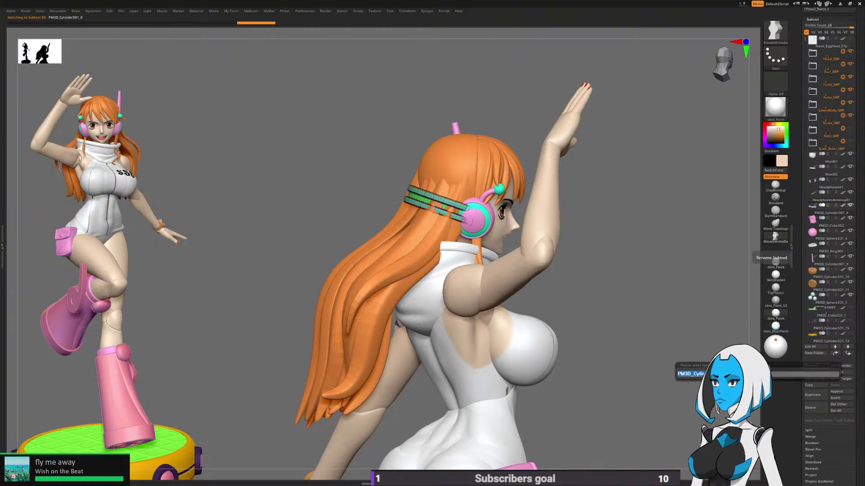
text(Head)
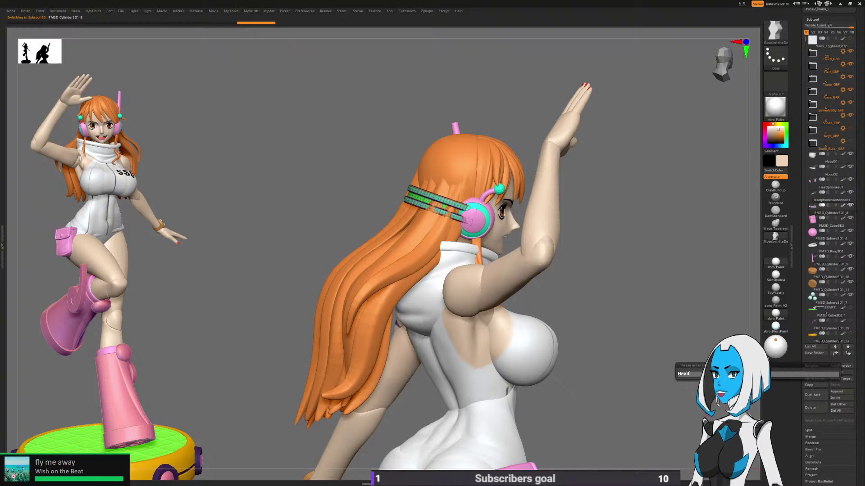
text(phone)
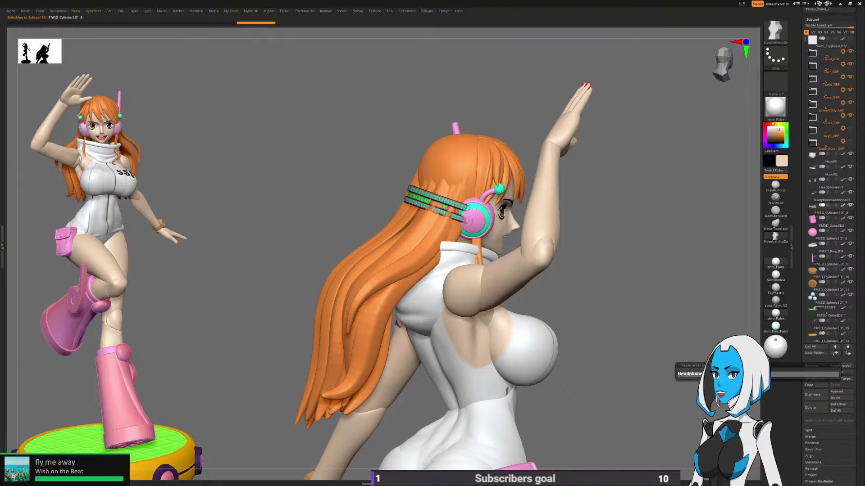
text(sBand)
key(Return)
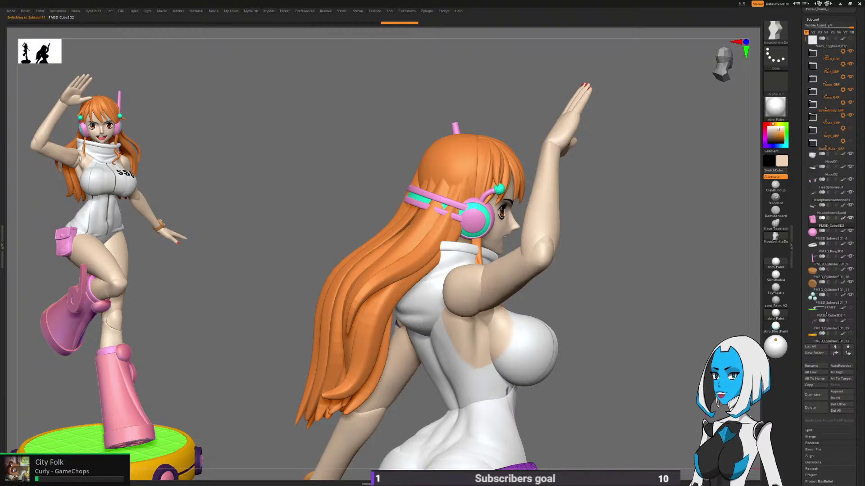
Step: Rename the pink pouch's body subtool as Pouch01 and the pouch's sphere-based subtool as pouch02
click(811, 366)
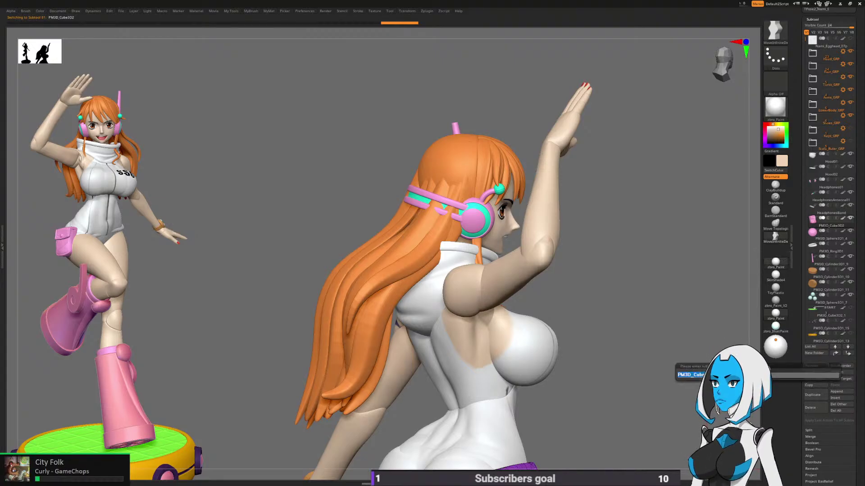
text(Pouch01)
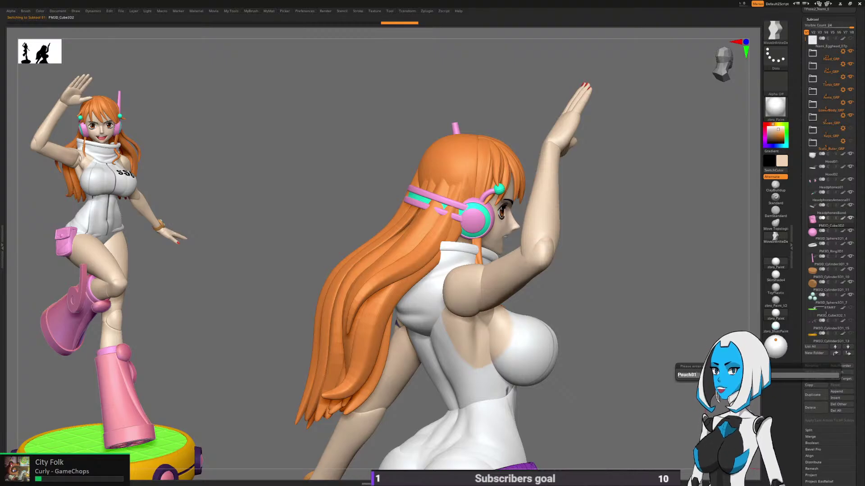
key(Return)
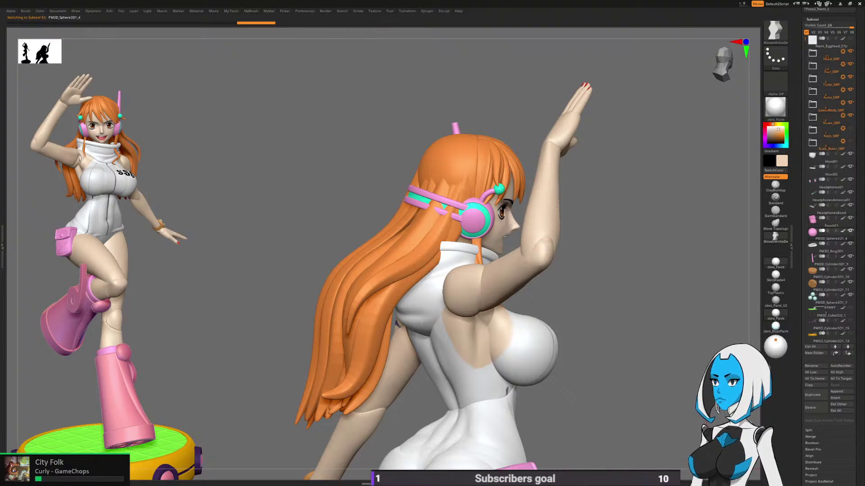
click(811, 365)
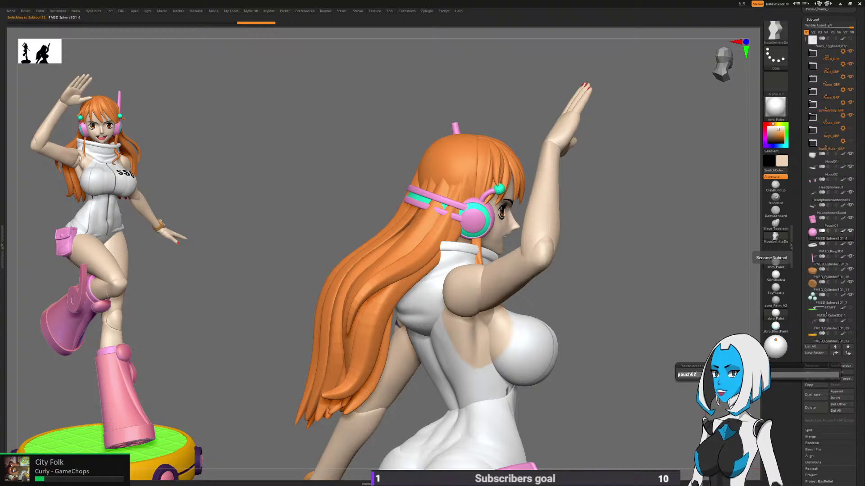
key(Return)
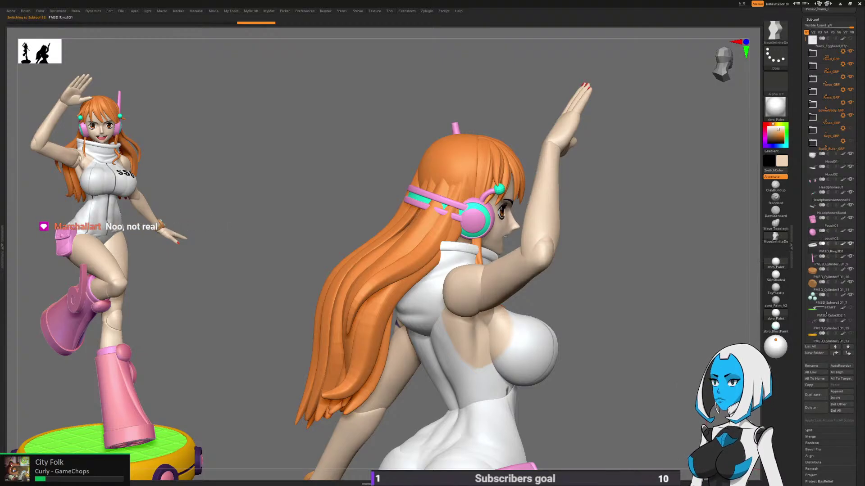
Step: Rename the subtool of the padded ring around the hips as suitWaistFluffy
alt+drag(626, 415, 635, 338)
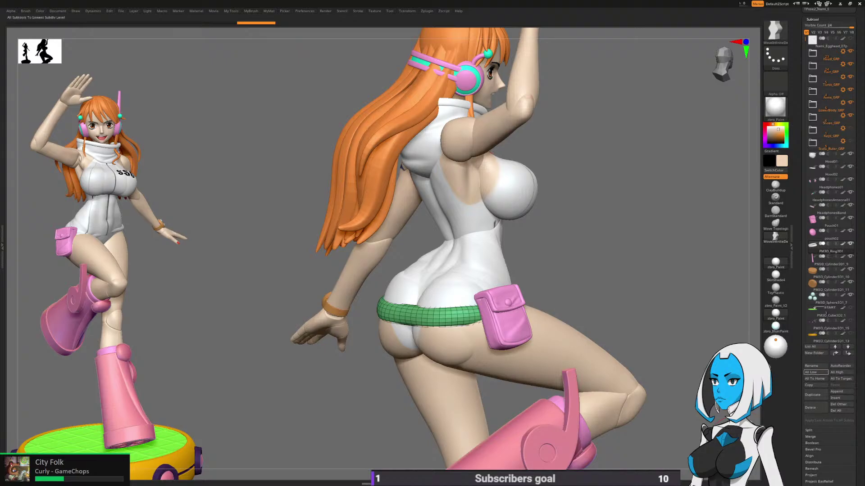
click(815, 365)
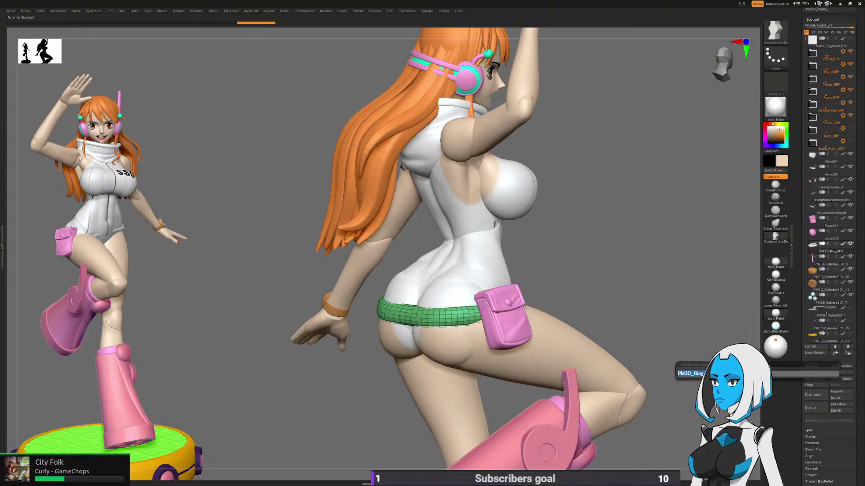
text(suit)
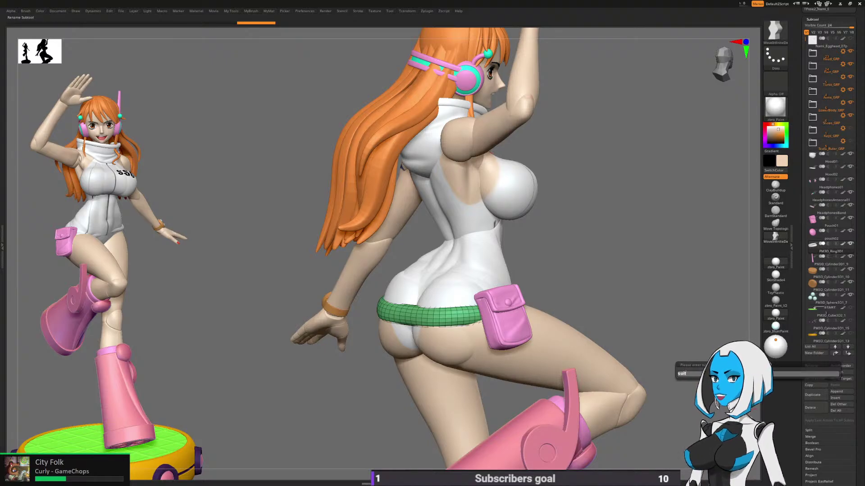
text(Fl)
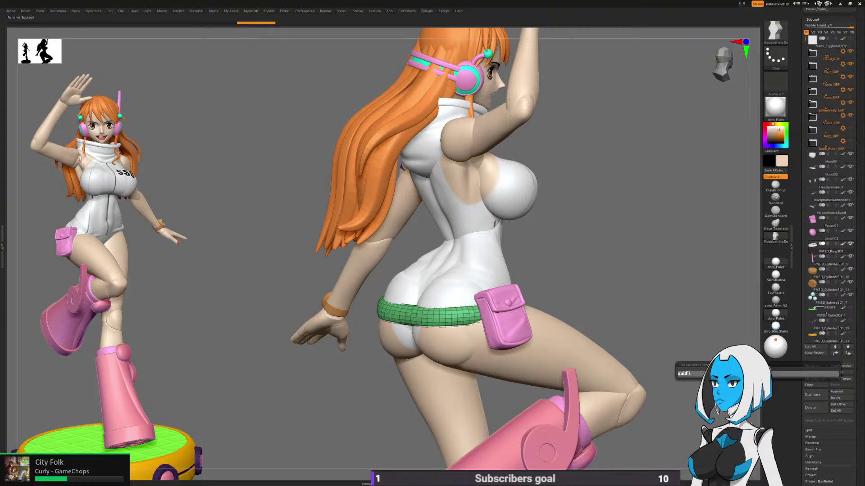
key(BackSpace)
key(BackSpace)
text(Waist)
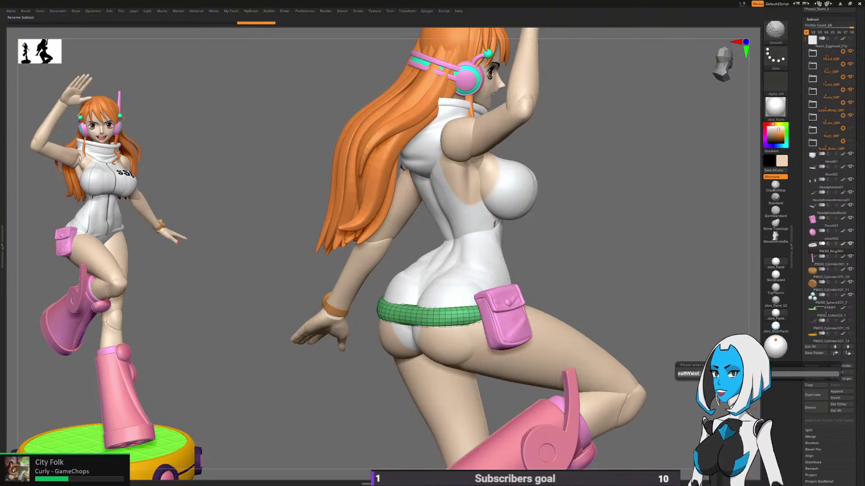
text(Fluffy)
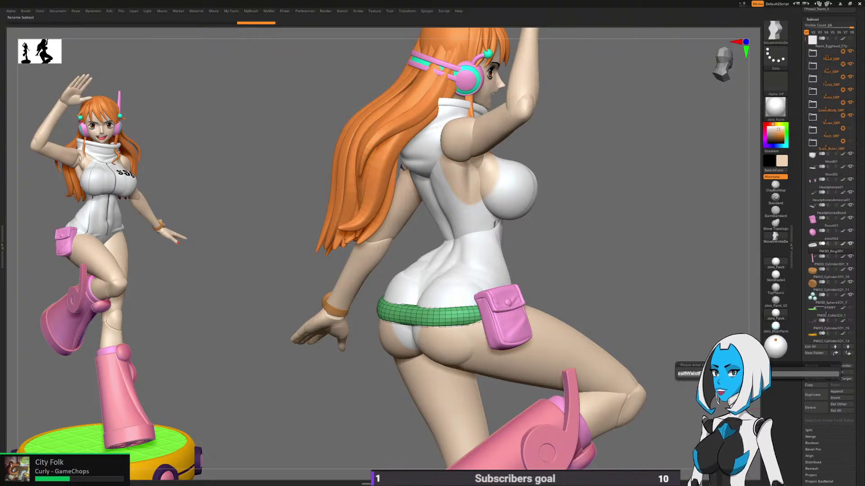
key(Return)
Step: Select the subtool of the tall antenna on the headphones and rename it HeadphonesAntenna02
key(Down)
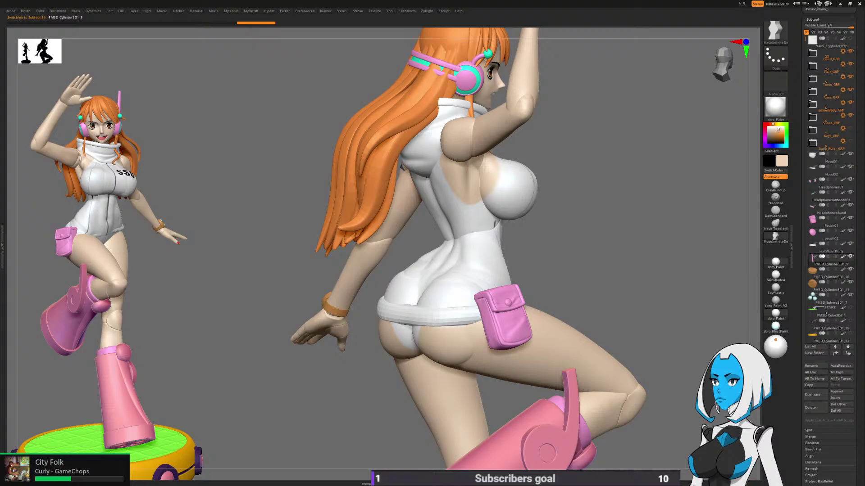
drag(681, 391, 477, 405)
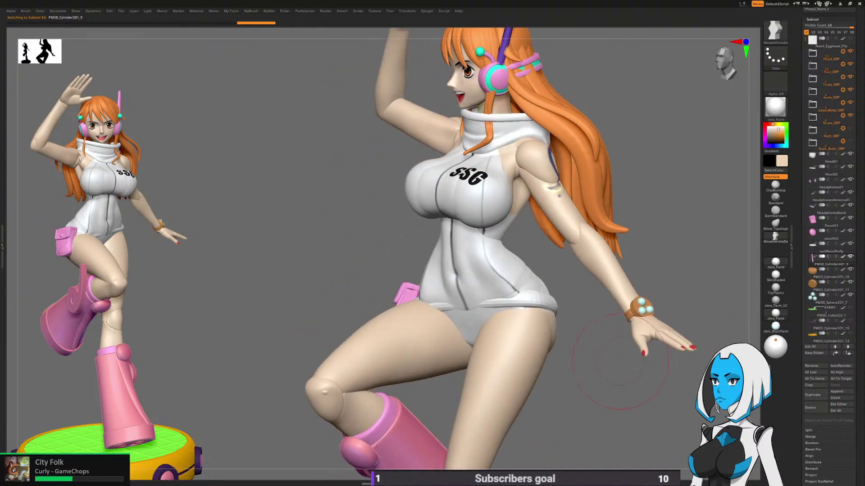
click(811, 366)
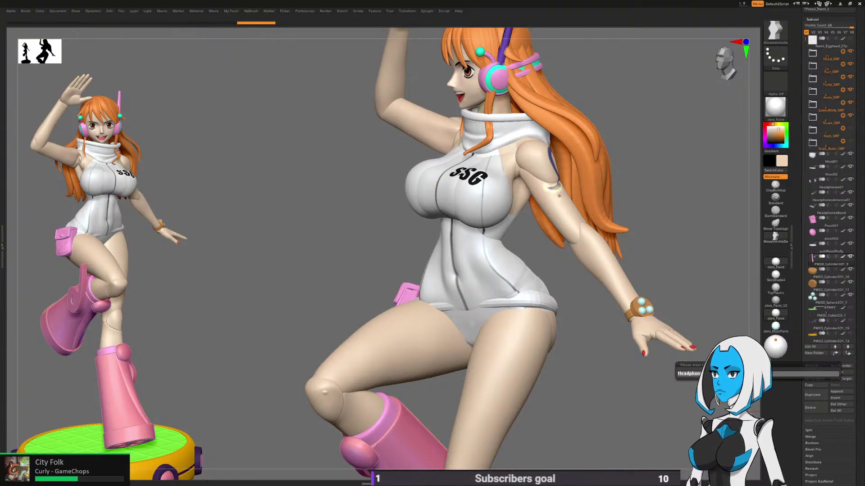
key(Return)
Step: Select the subtool of the wrist bracelet's strap and rename it LogPose01
key(Down)
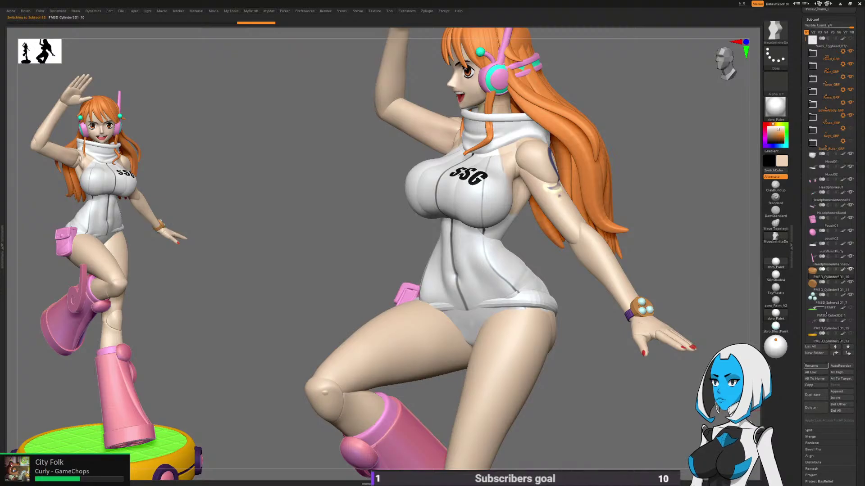
click(812, 366)
key(BackSpace)
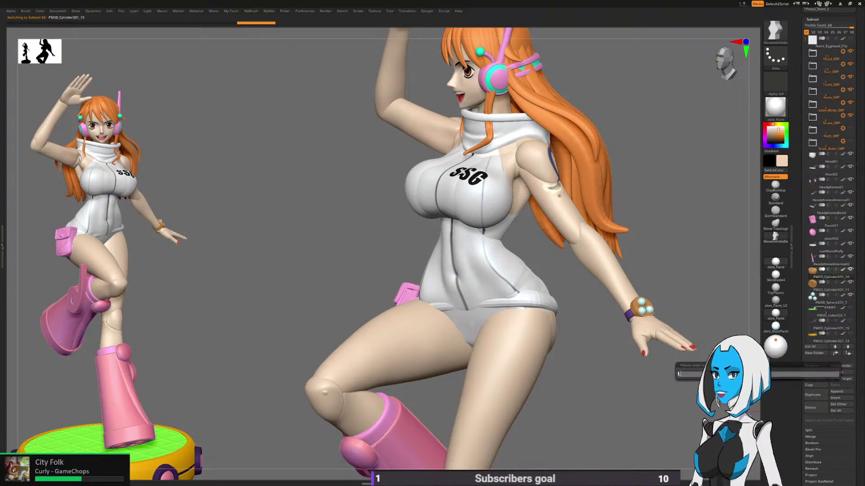
text(LogPose)
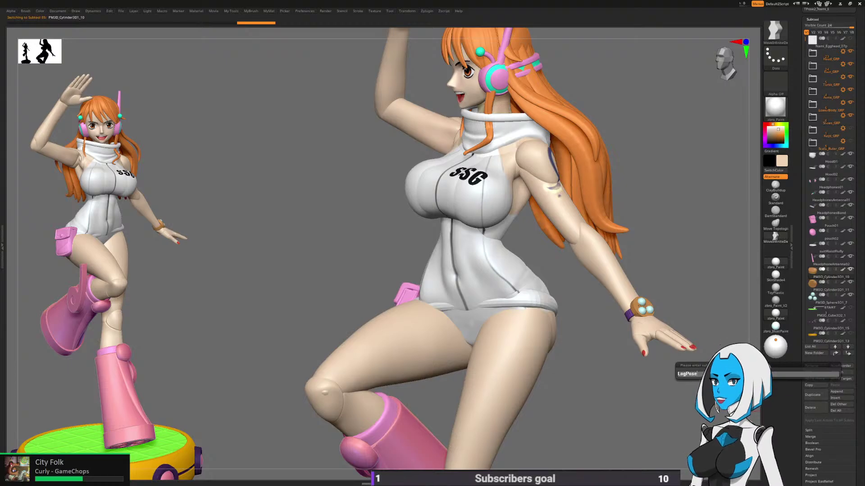
text(01)
key(Return)
Step: Select the subtool of the bracelet's round plate and rename it LogPose02
alt+click(647, 303)
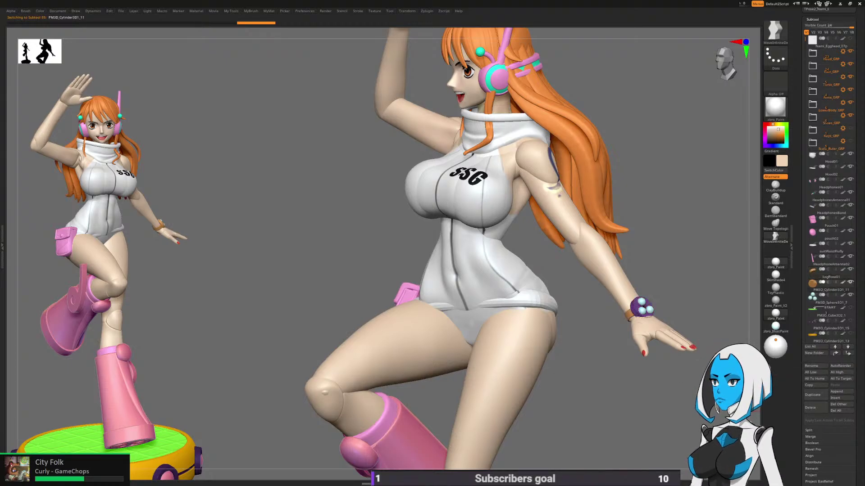
click(811, 366)
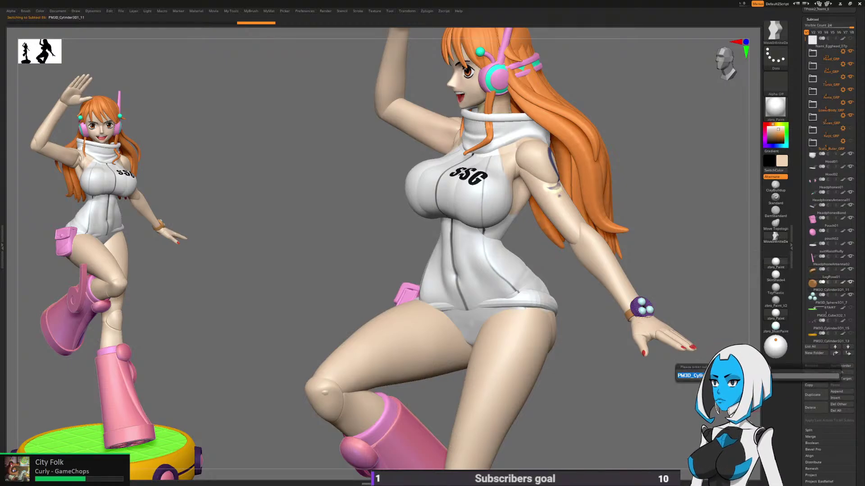
text(LogPose)
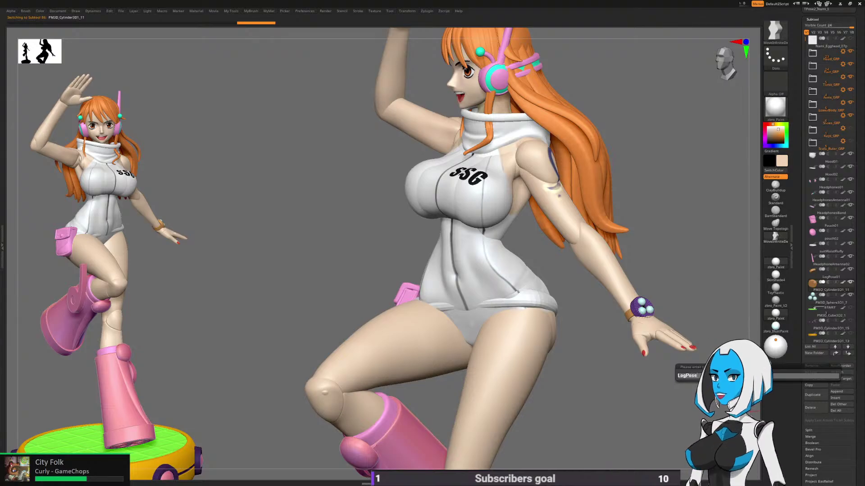
text(02)
key(Return)
Step: Select the subtool of the small spheres on the bracelet and rename it LogPose03
key(Down)
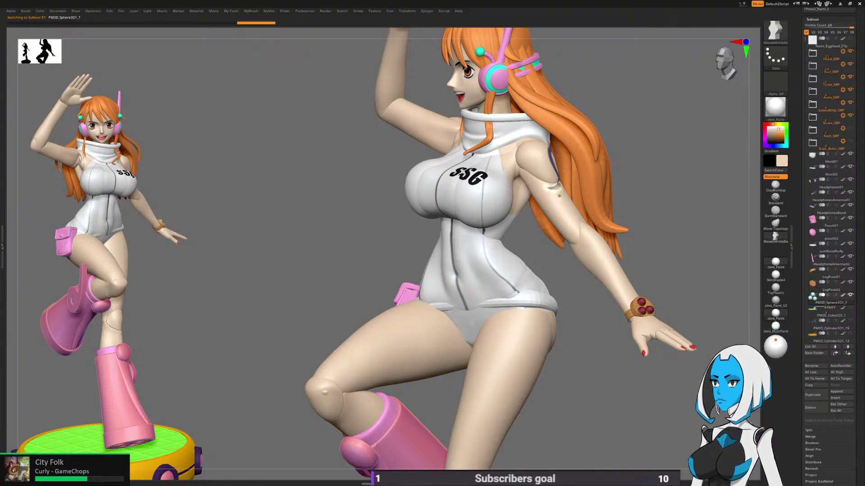
click(811, 366)
text(LLog)
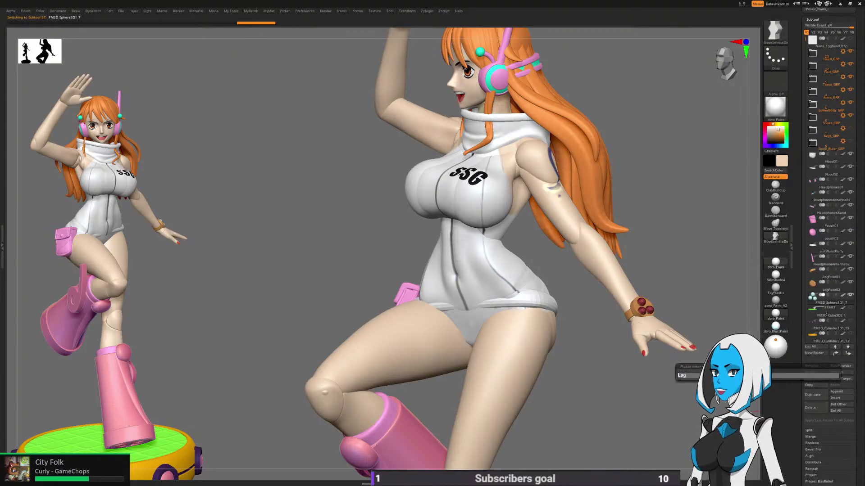
text(Pose03)
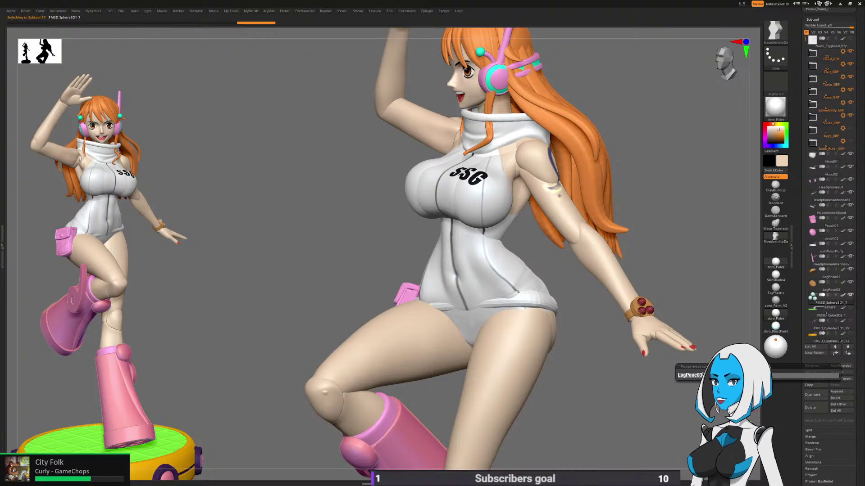
key(Return)
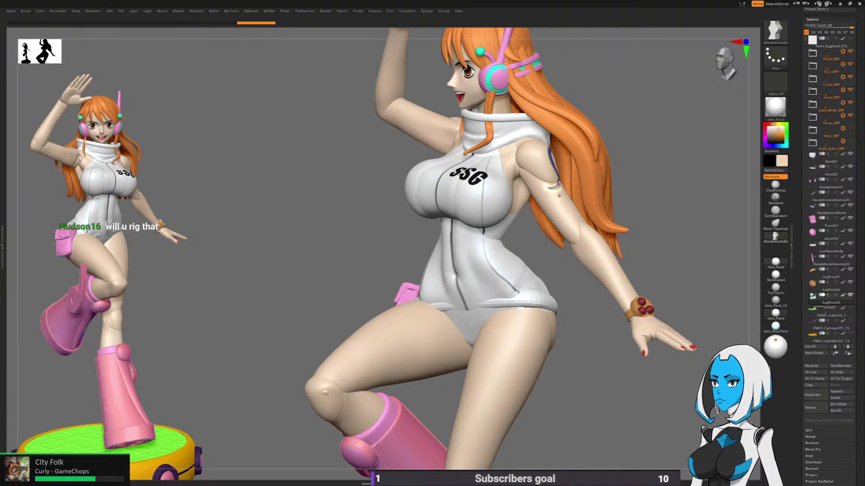
Step: Select the collar's Hood01 subtool and create a new subtool folder from it named Clothing_GRP
mouse_move(630, 413)
mouse_down()
mouse_move(616, 413)
mouse_move(625, 414)
mouse_up()
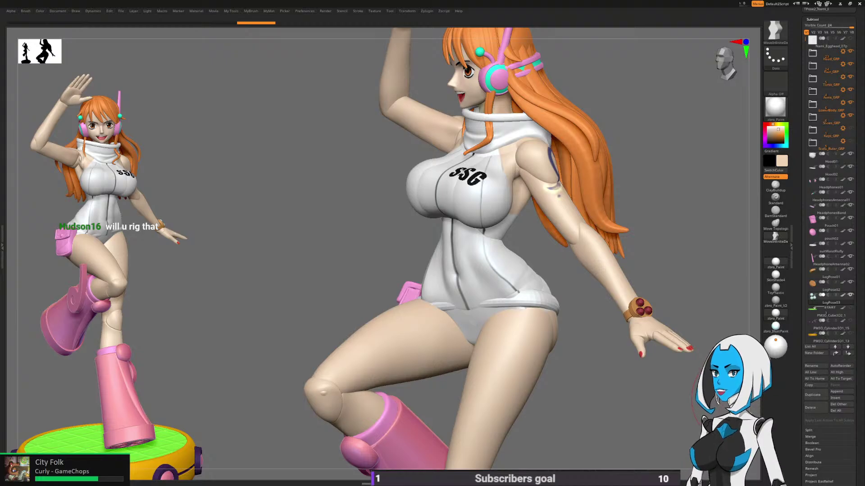
click(828, 158)
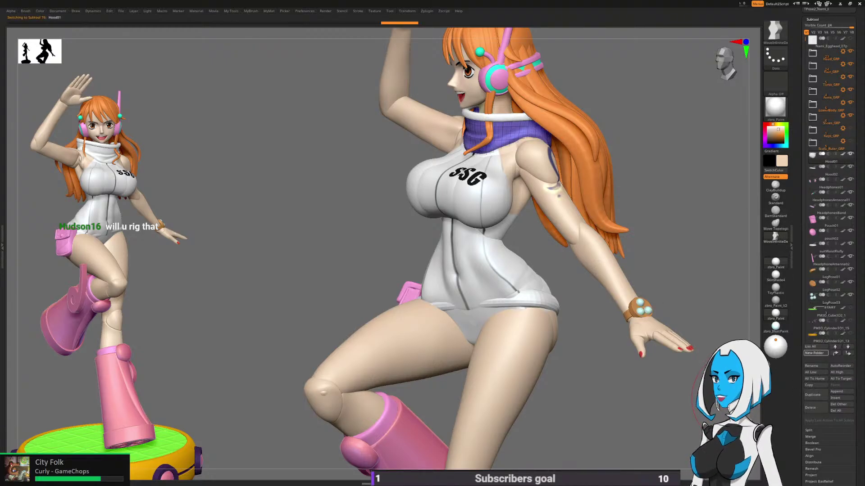
click(815, 353)
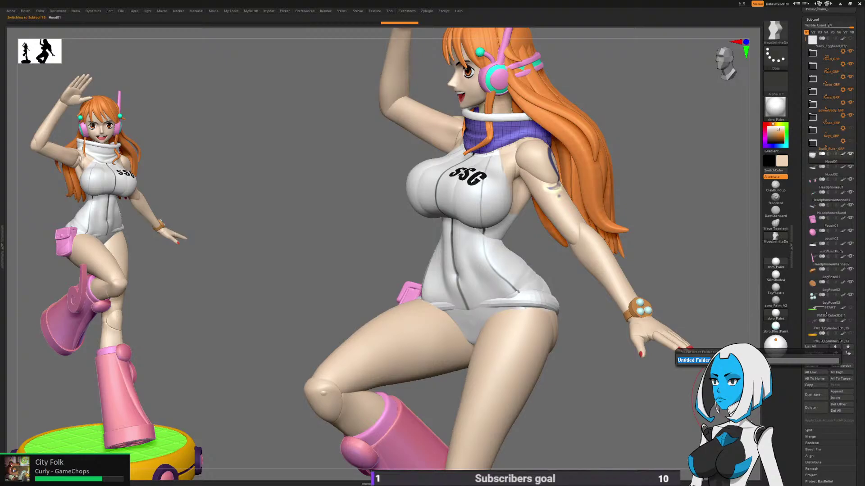
text(Cloth)
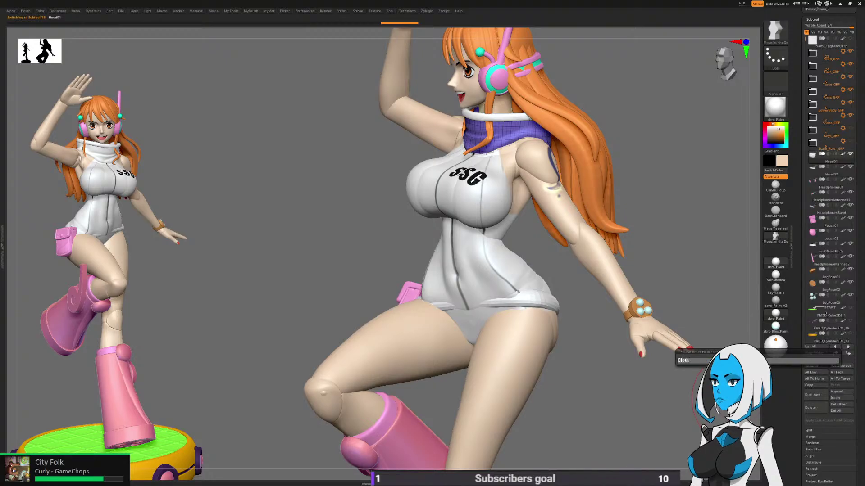
text(ing)
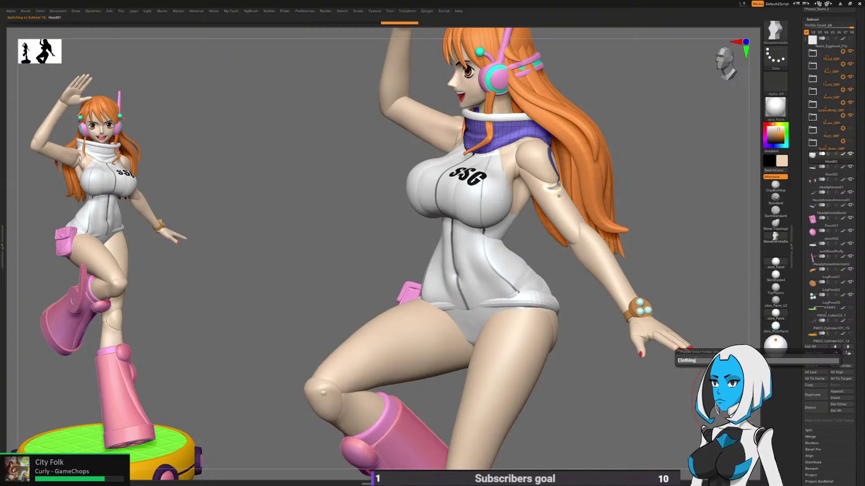
text(_GRP)
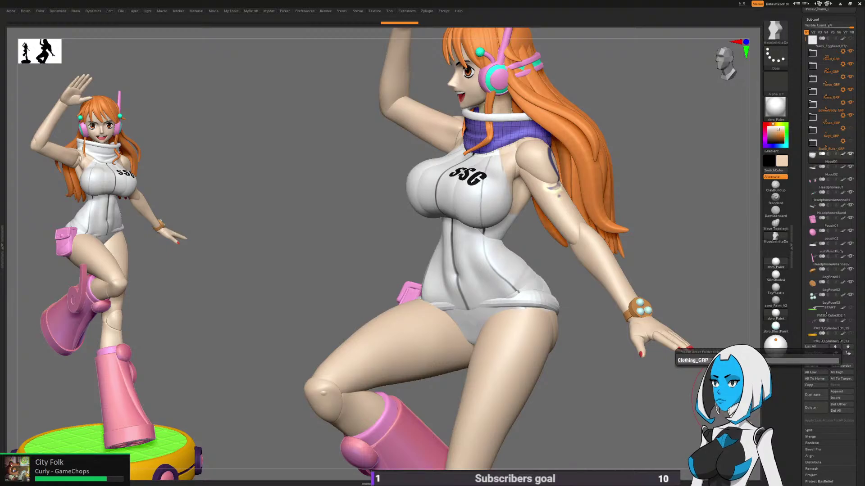
key(Return)
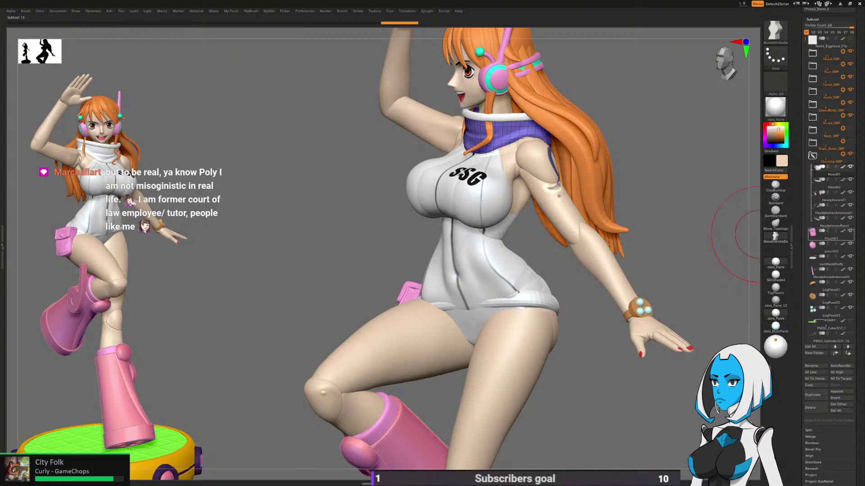
Step: Move the remaining renamed clothing and accessory subtools into Clothing_GRP, placing HeadphonesAntenna02 directly below HeadphonesAntenna01
drag(831, 251, 831, 242)
drag(831, 273, 831, 298)
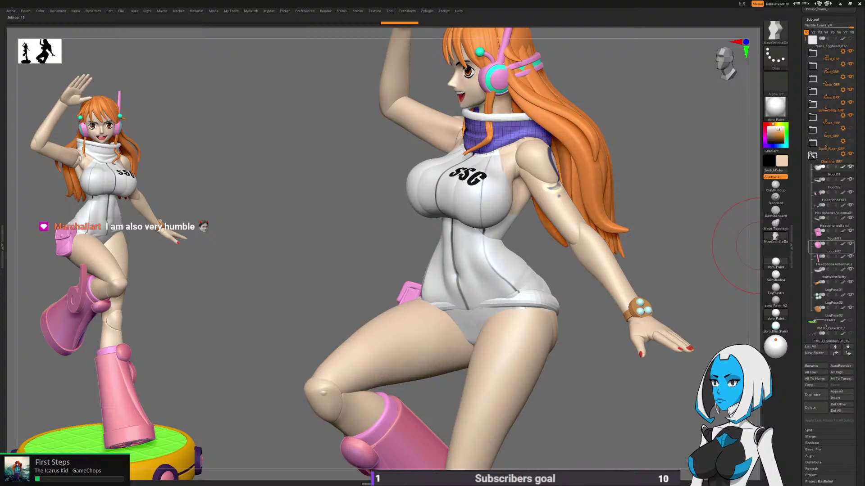
drag(830, 260, 830, 212)
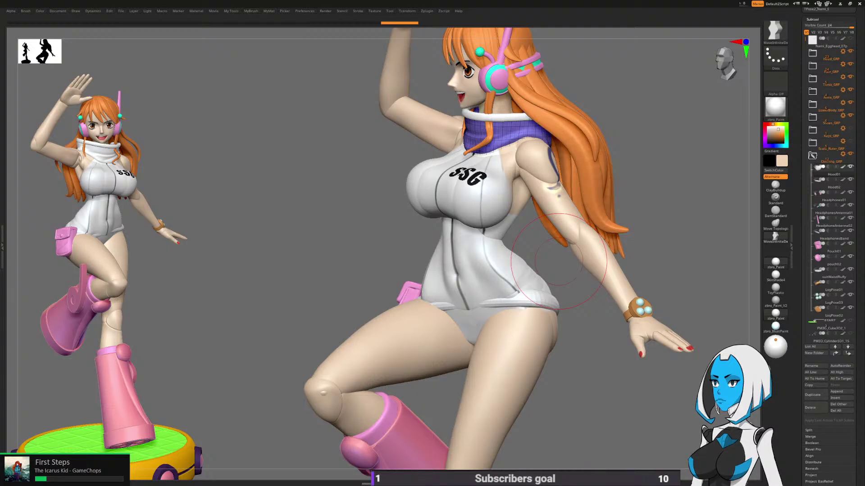
Step: Turn on the visibility of the round display base's subtools, starting with its green top disc
scroll(831, 225, down, 5)
mouse_move(831, 208)
click(831, 173)
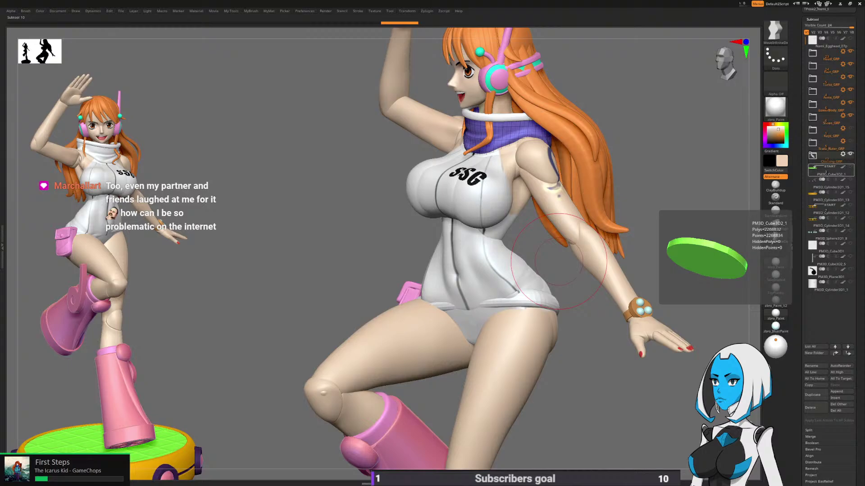
click(850, 167)
alt+drag(571, 333, 547, 407)
mouse_move(574, 355)
alt+mouse_down()
mouse_move(587, 321)
mouse_move(581, 353)
alt+mouse_up()
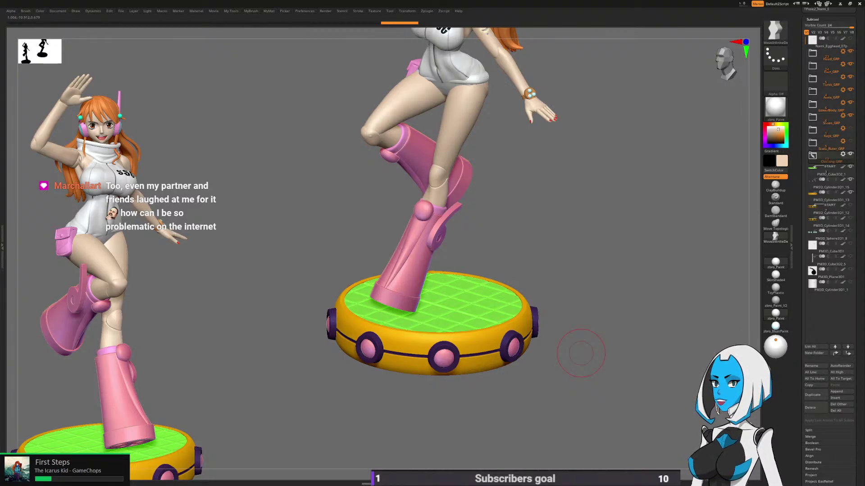
Step: Select the subtool of the display base's top disc and create a new subtool folder from it named Ped_GRP
click(829, 170)
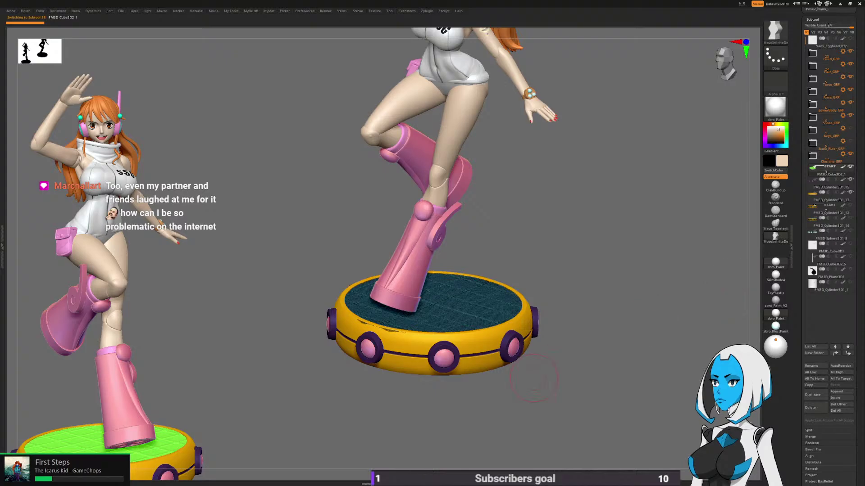
alt+drag(612, 295, 604, 290)
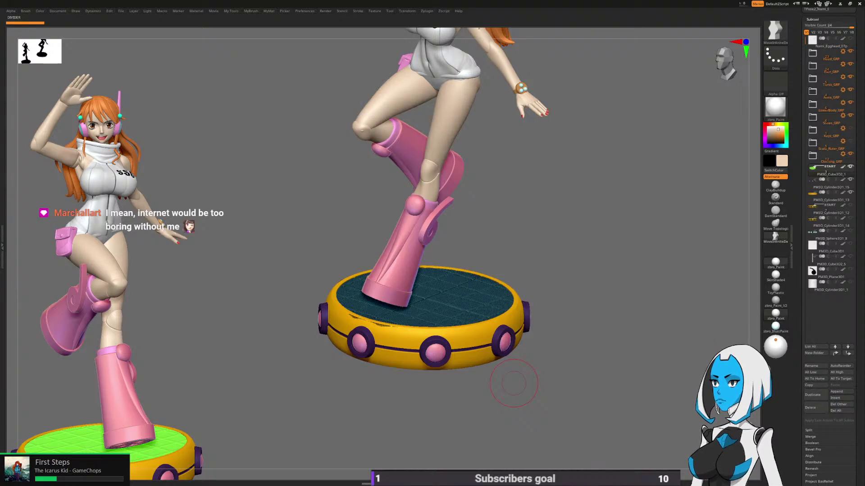
scroll(828, 243, down, 1)
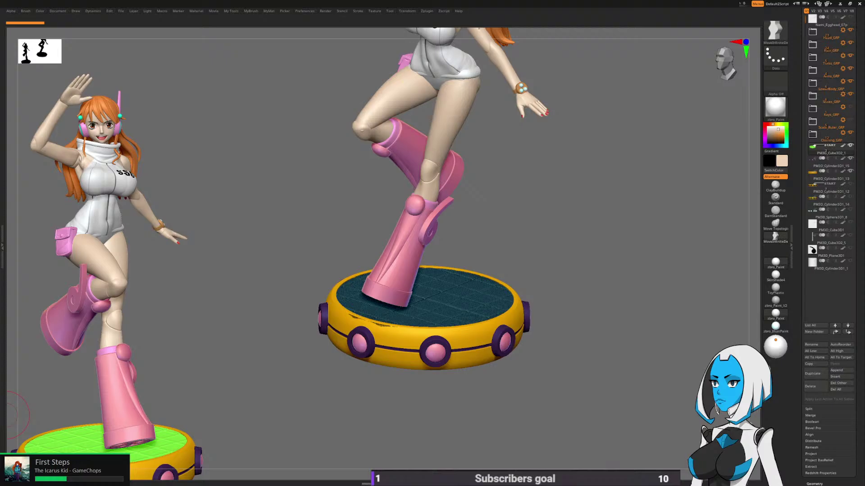
drag(622, 324, 631, 328)
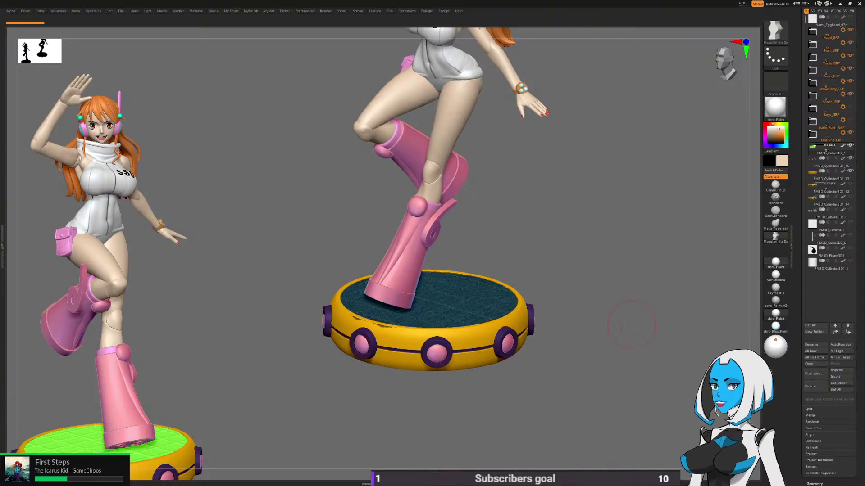
click(825, 146)
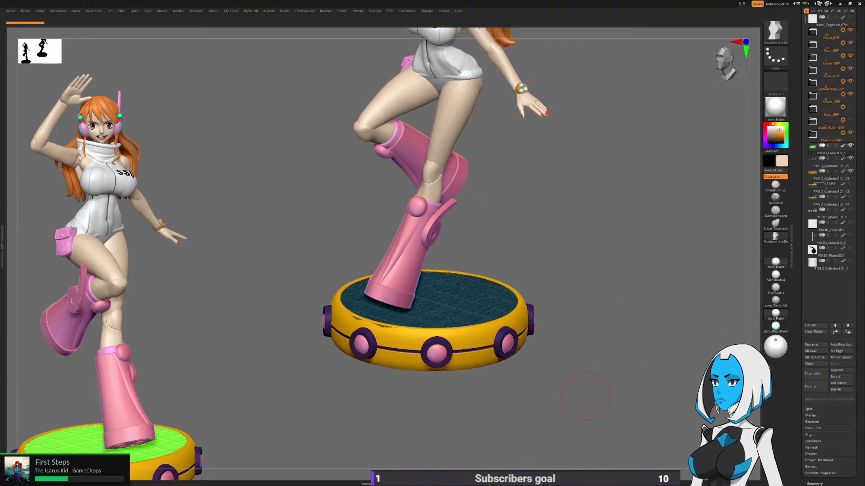
click(814, 332)
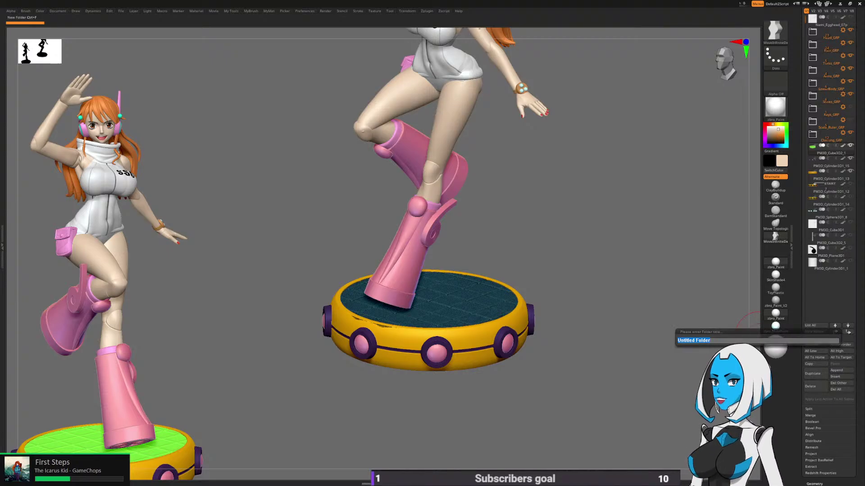
key(shift)
text(d)
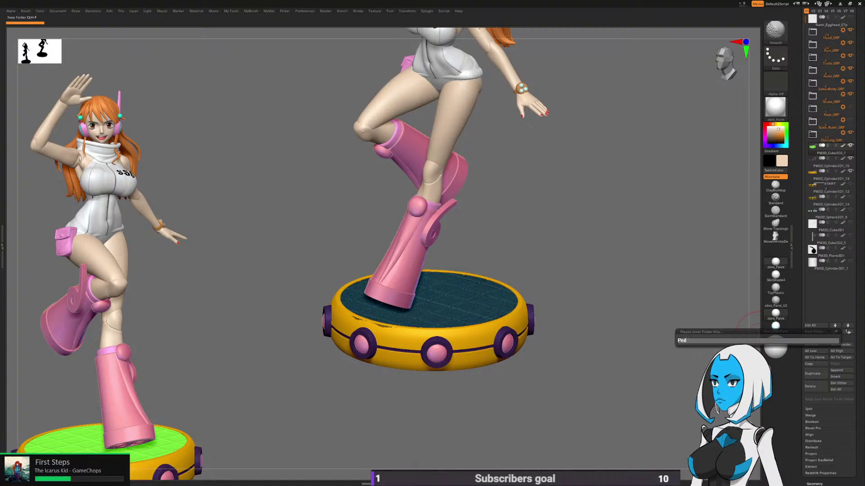
text(_GR)
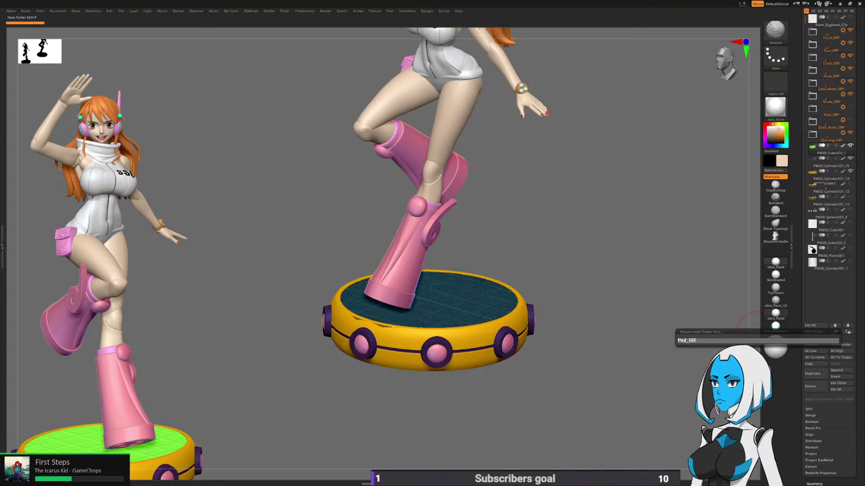
text(P)
key(Return)
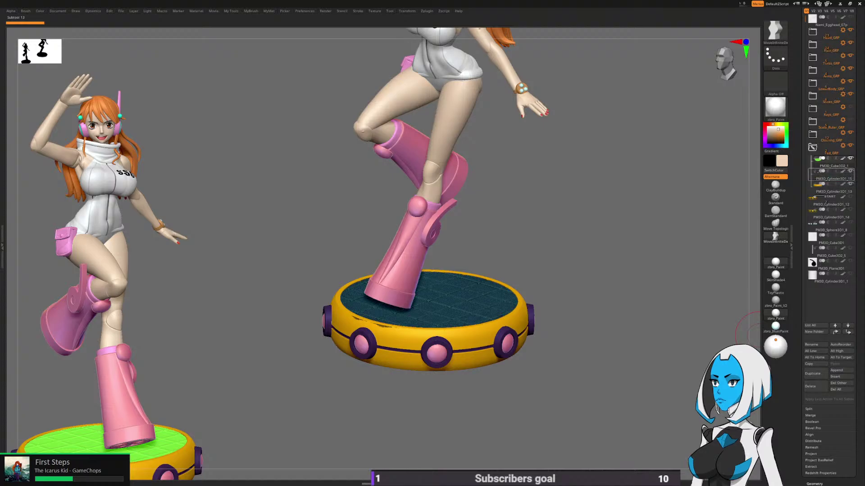
Step: Move Scale_Ruler_GRP and the folder directly above it below Ped_GRP, and hide the whole Ped_GRP folder
click(813, 147)
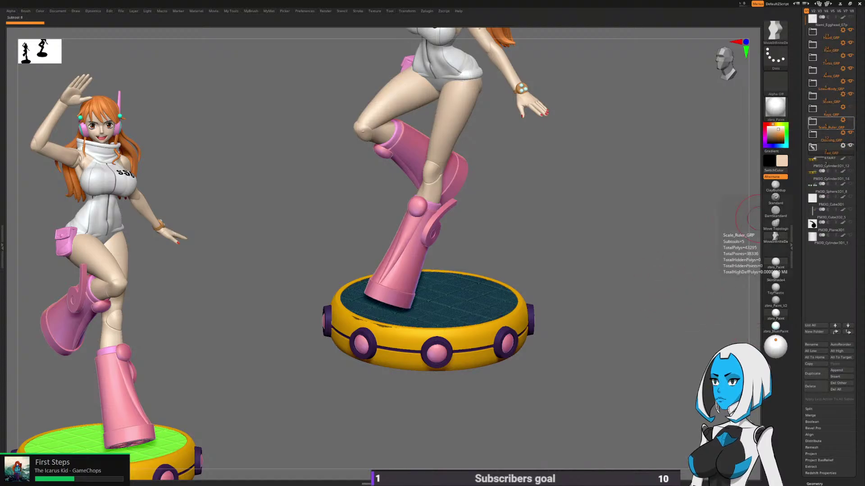
drag(830, 123, 830, 151)
drag(831, 113, 831, 155)
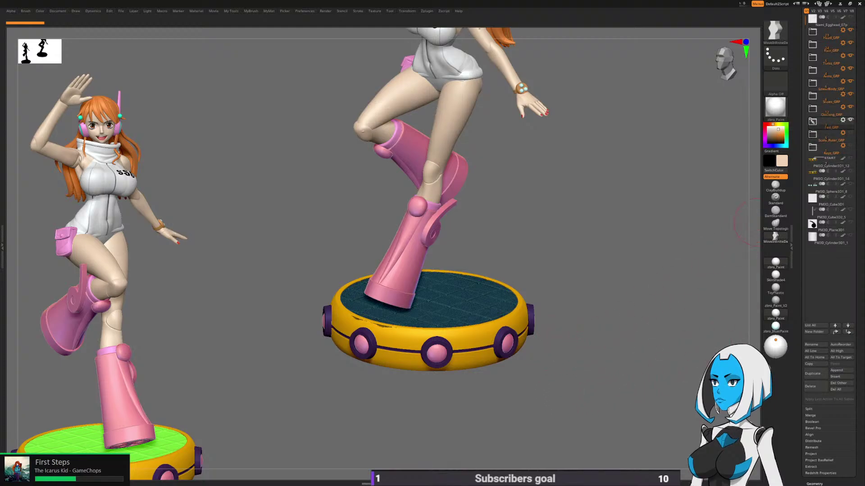
click(850, 120)
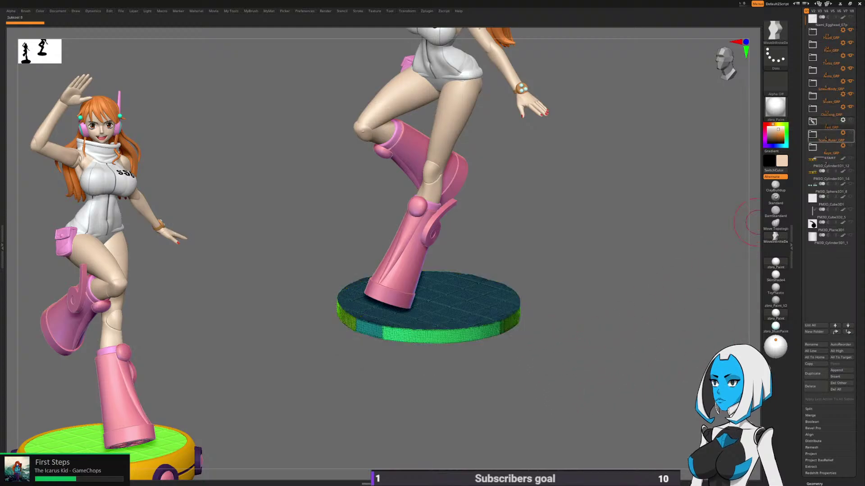
Step: Hide the arms folder and, in Clothing_GRP, the pouch, waist and LogPose subtools, leaving the hood and headphones visible
alt+click(461, 118)
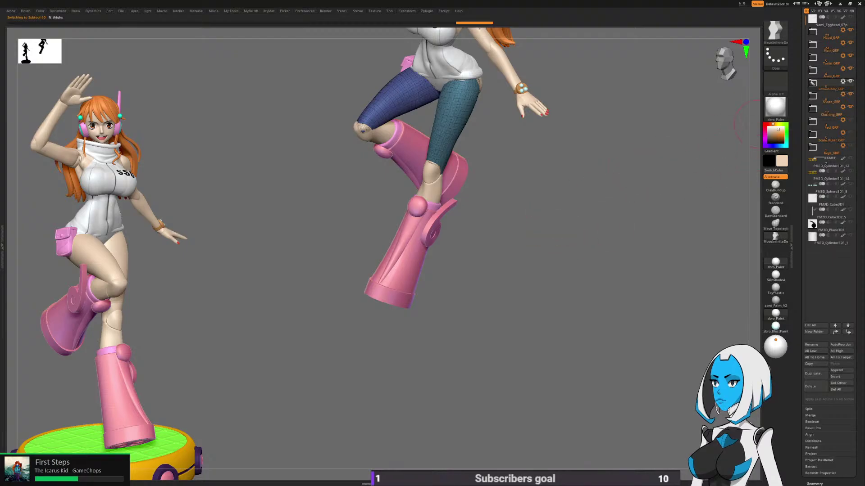
key(space)
click(530, 317)
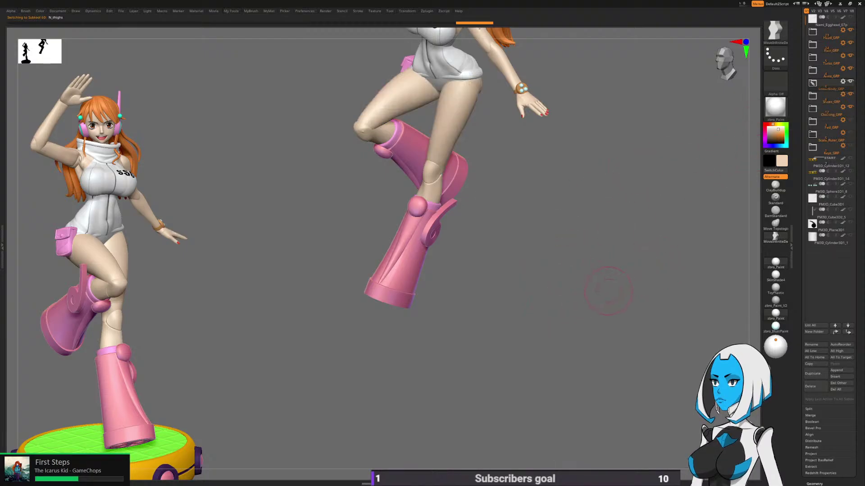
alt+drag(467, 387, 454, 450)
mouse_move(494, 371)
mouse_down()
mouse_move(557, 364)
mouse_move(543, 360)
mouse_move(568, 352)
mouse_up()
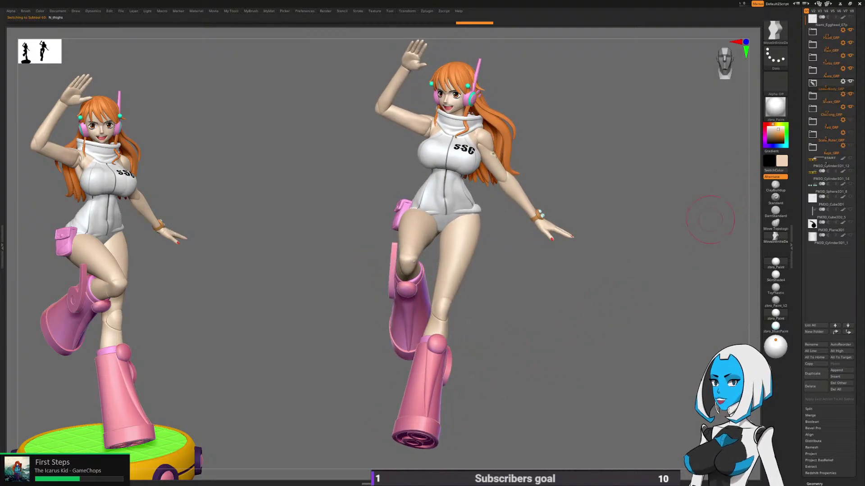
click(813, 109)
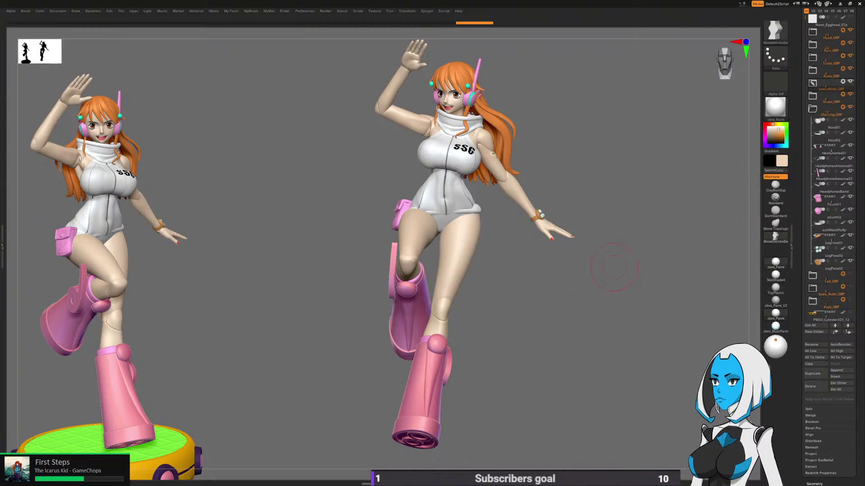
click(850, 69)
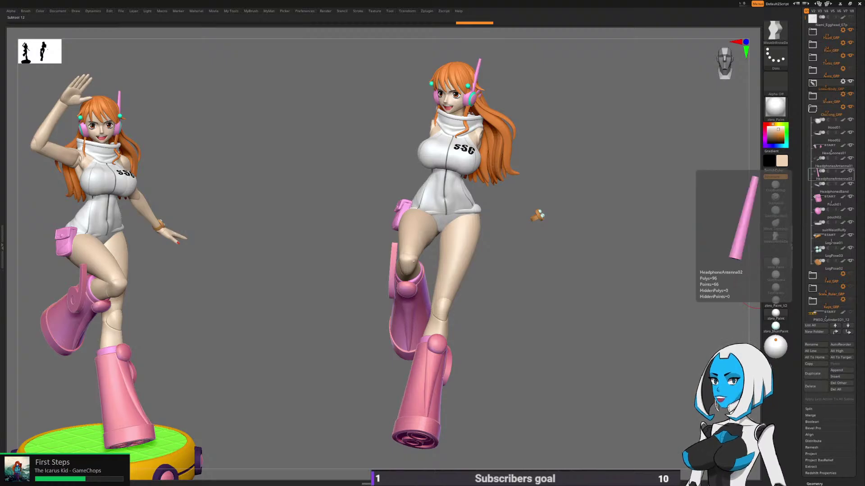
drag(851, 197, 850, 223)
click(851, 235)
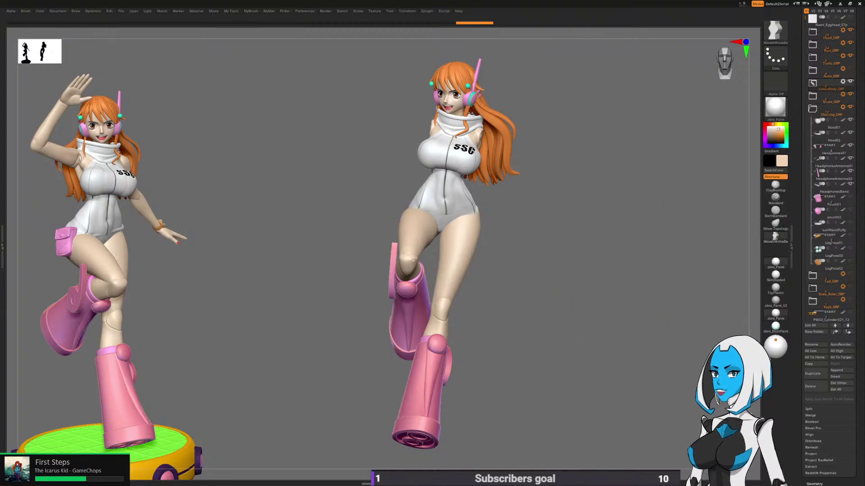
Step: Expand the lower-body folder, select the standing leg's boot and expand the shoes folder that contains it
drag(654, 295, 707, 295)
alt+drag(576, 357, 515, 341)
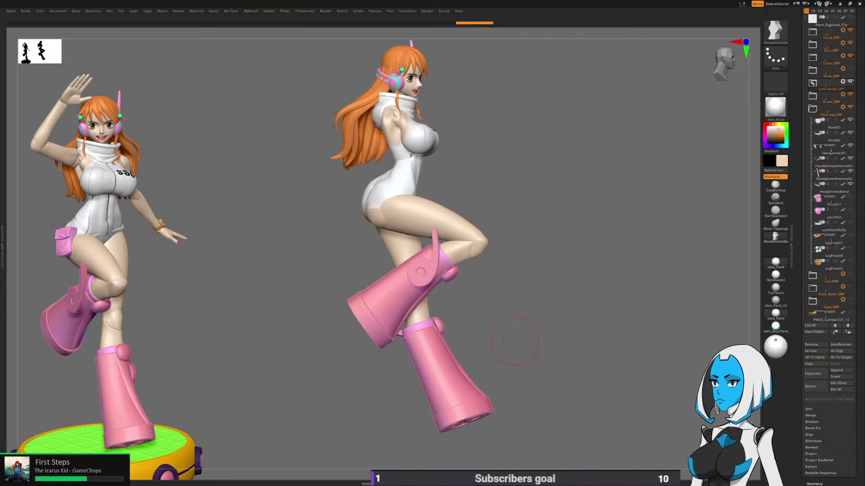
drag(534, 235, 517, 259)
click(813, 84)
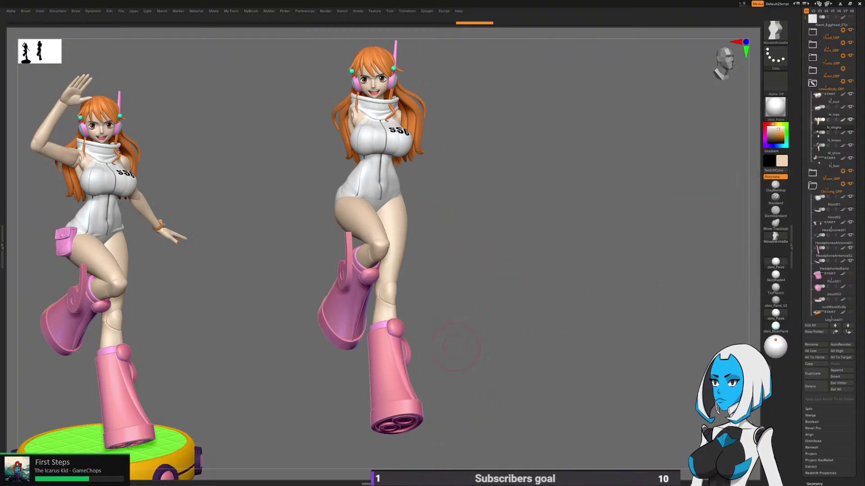
alt+click(384, 377)
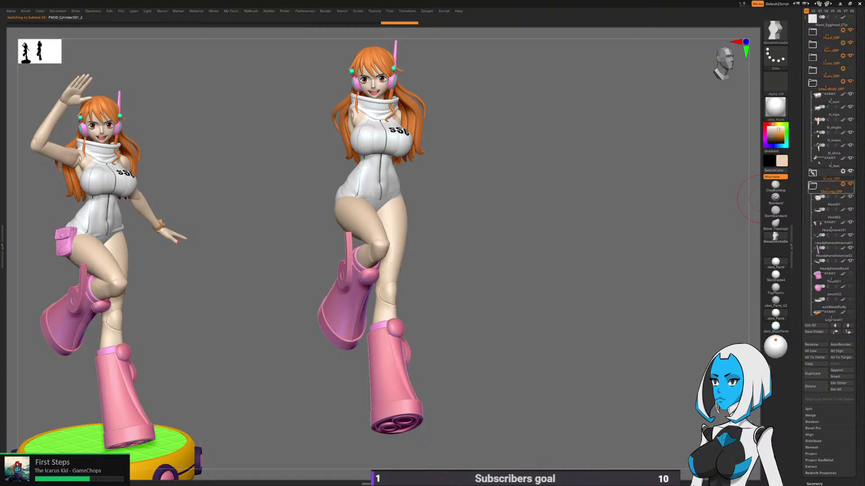
drag(609, 319, 637, 306)
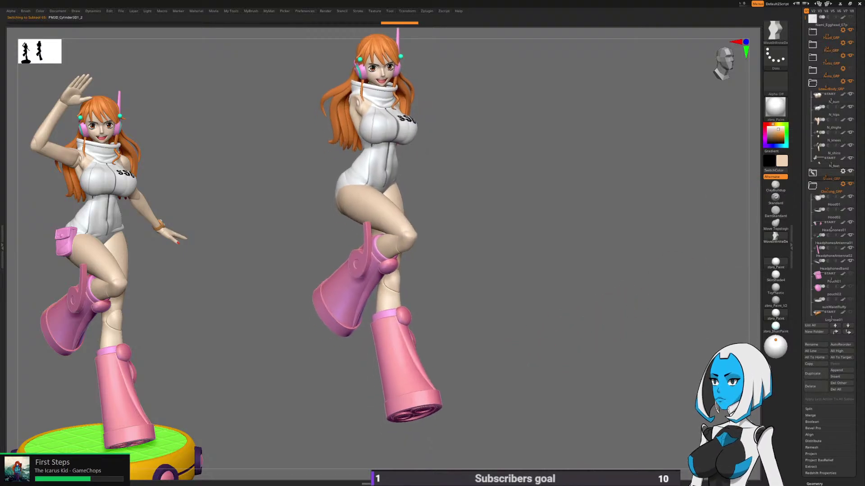
drag(581, 316, 549, 317)
drag(501, 350, 552, 347)
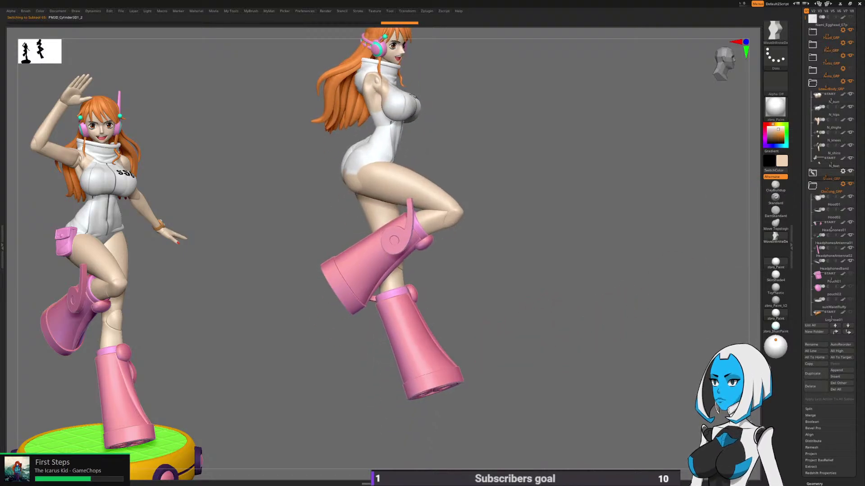
alt+drag(551, 309, 583, 300)
click(812, 173)
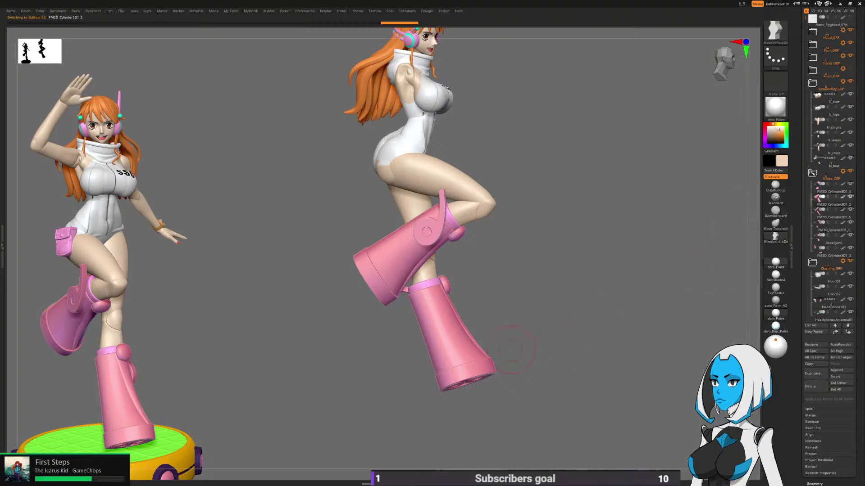
mouse_move(518, 353)
alt+mouse_down()
mouse_move(521, 394)
mouse_move(575, 294)
mouse_move(491, 297)
mouse_move(585, 299)
alt+mouse_up()
drag(532, 271, 566, 267)
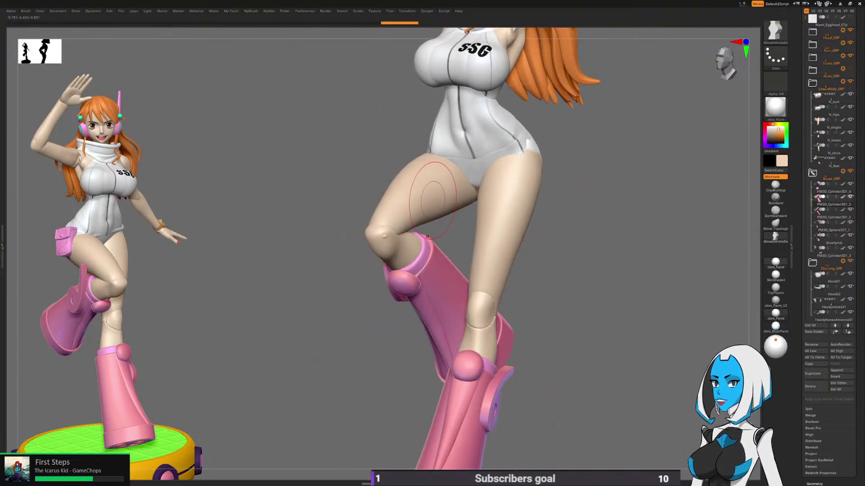
Step: Select the thighs subtool and isolate the raised leg's thigh by hiding the standing leg's thigh
alt+click(442, 185)
alt+right_drag(620, 249, 587, 274)
right_drag(467, 249, 500, 242)
ctrl+shift+click(404, 214)
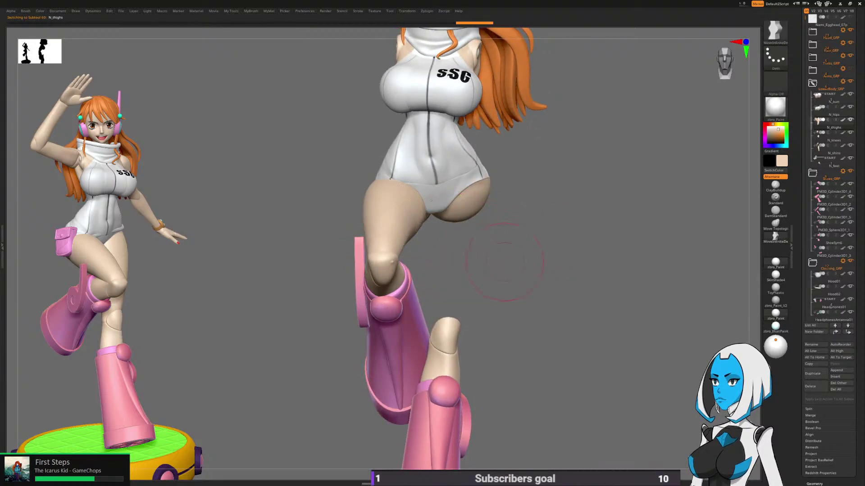
alt+right_drag(557, 299, 550, 286)
Step: Lower the thighs subtool to subdivision level 1 in its geometry settings
drag(803, 338, 804, 248)
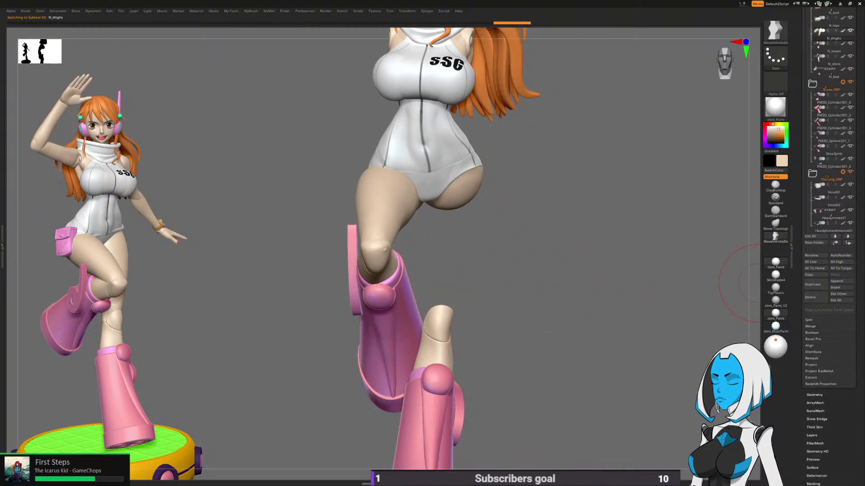
click(814, 394)
key(shift+d)
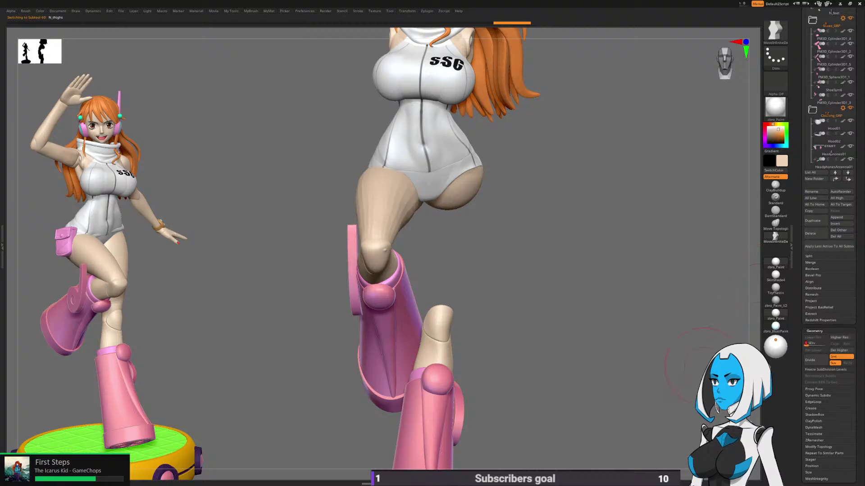
right_drag(502, 279, 396, 243)
right_drag(509, 203, 489, 194)
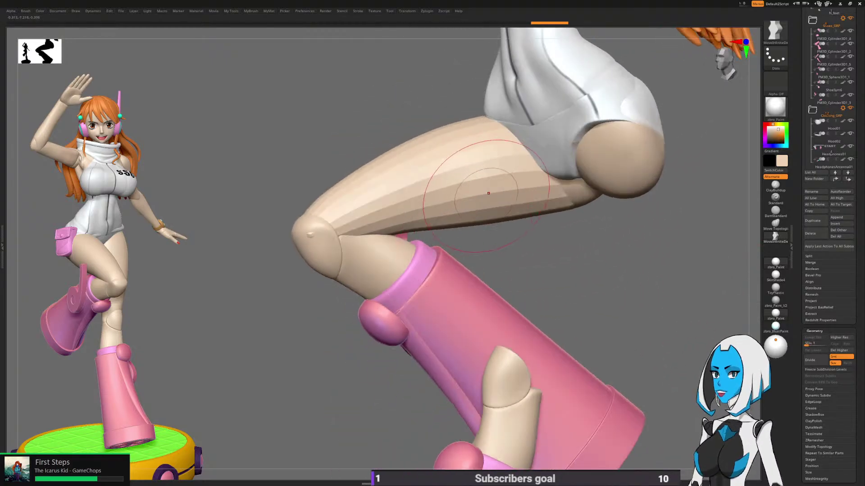
Step: Switch to the Move brush and adjust the shape of the raised thigh
key(b)
click(470, 217)
mouse_move(560, 261)
mouse_down()
mouse_move(523, 212)
mouse_move(492, 255)
mouse_move(522, 234)
mouse_move(489, 194)
mouse_up()
key(space)
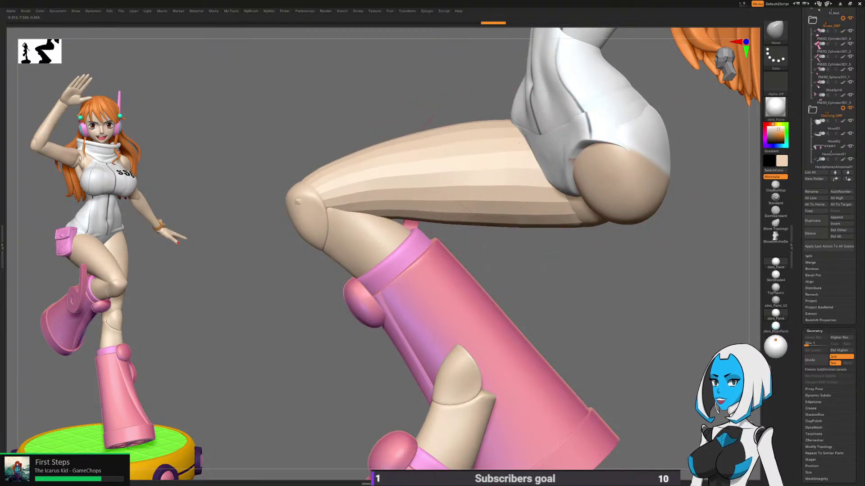
mouse_move(554, 253)
mouse_down()
mouse_move(575, 253)
mouse_move(597, 212)
mouse_move(585, 283)
mouse_up()
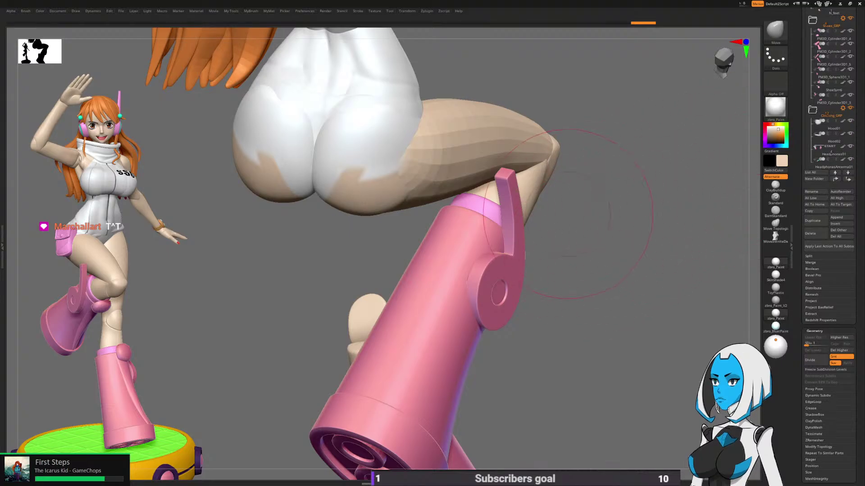
Step: Hide the subtool of the boots' side levers and reselect the thighs subtool for reshaping above the raised boot
drag(858, 76, 858, 164)
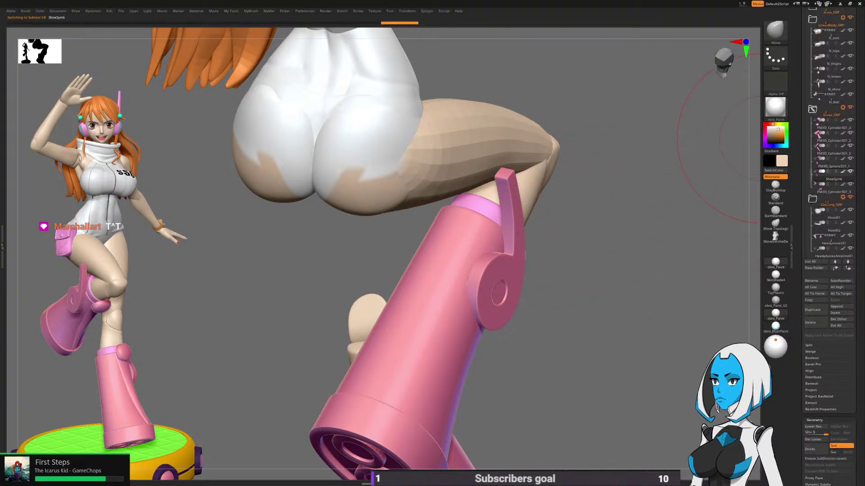
alt+click(505, 148)
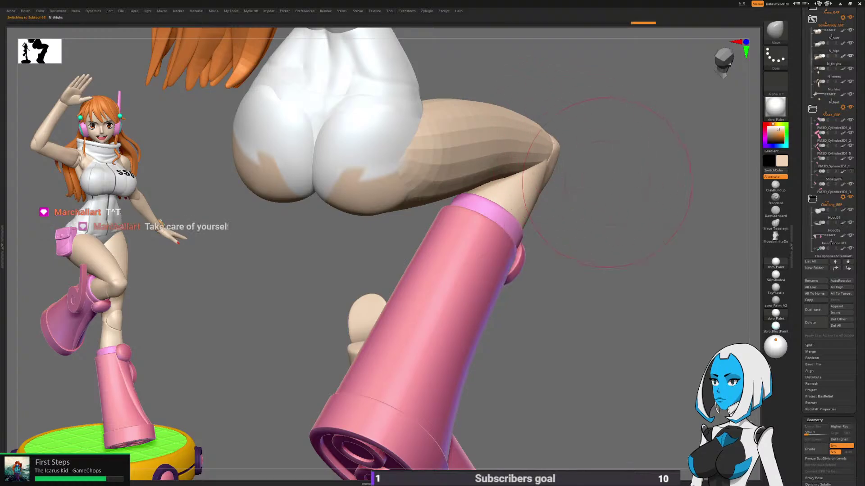
drag(635, 184, 488, 239)
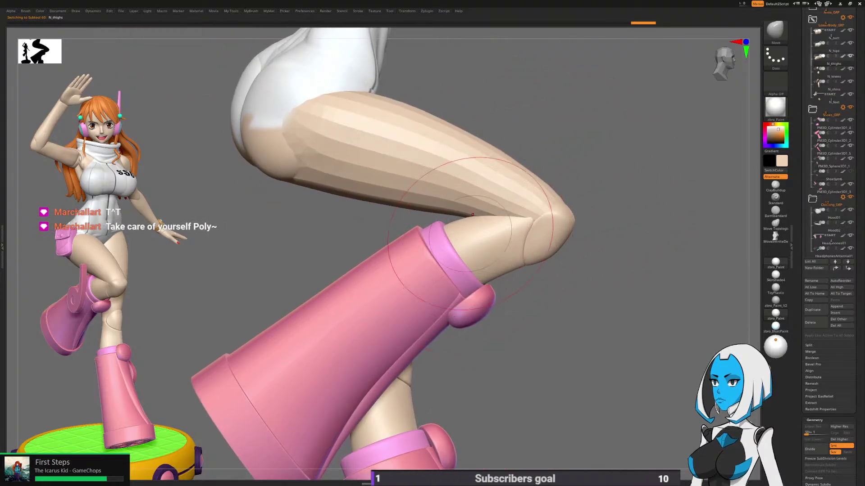
key(space)
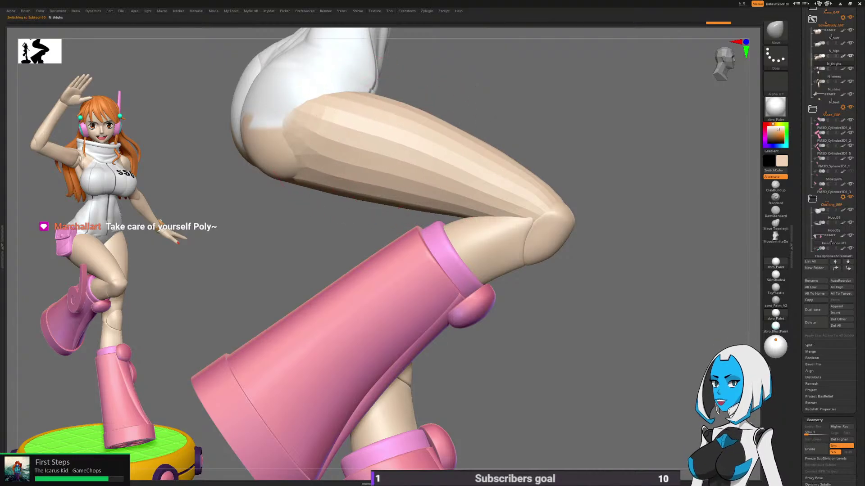
Step: Switch to the TrimDynamic brush and isolate the raised thigh with Solo mode
right_drag(450, 139, 431, 117)
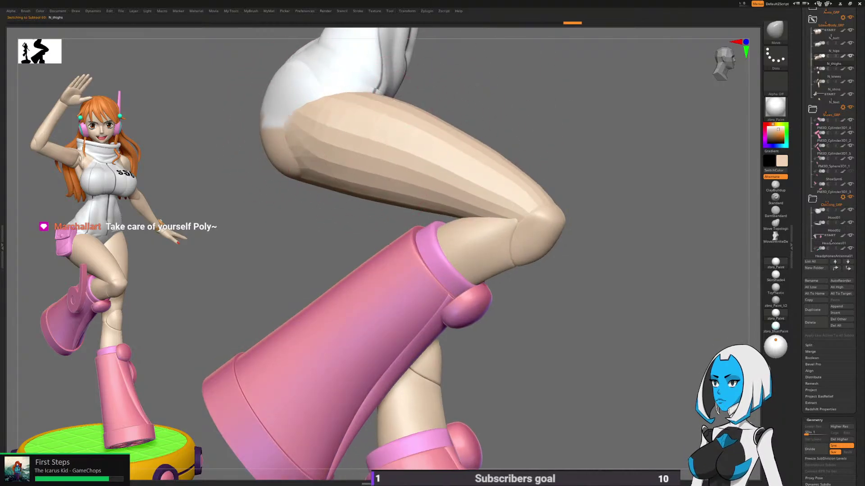
mouse_move(496, 138)
right_down()
mouse_move(531, 158)
mouse_move(469, 153)
mouse_move(649, 135)
mouse_move(654, 201)
mouse_move(631, 187)
mouse_move(505, 211)
mouse_move(450, 234)
mouse_move(418, 328)
mouse_move(353, 339)
mouse_move(557, 228)
mouse_move(423, 177)
right_up()
key(b)
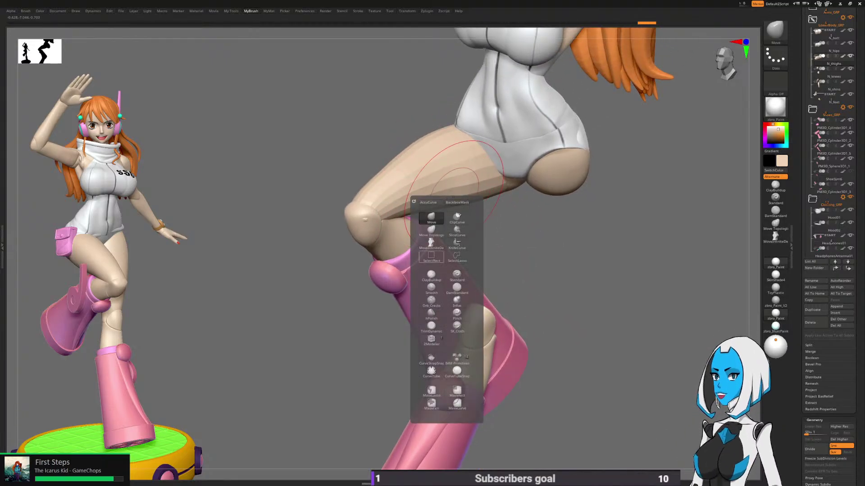
click(431, 327)
mouse_move(415, 231)
right_down()
mouse_move(514, 214)
mouse_move(489, 213)
mouse_move(482, 221)
mouse_move(488, 228)
right_up()
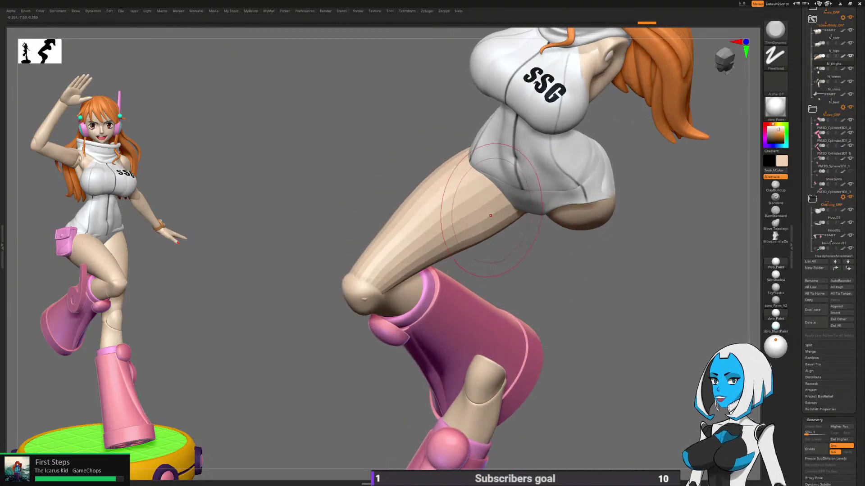
key(space)
click(505, 331)
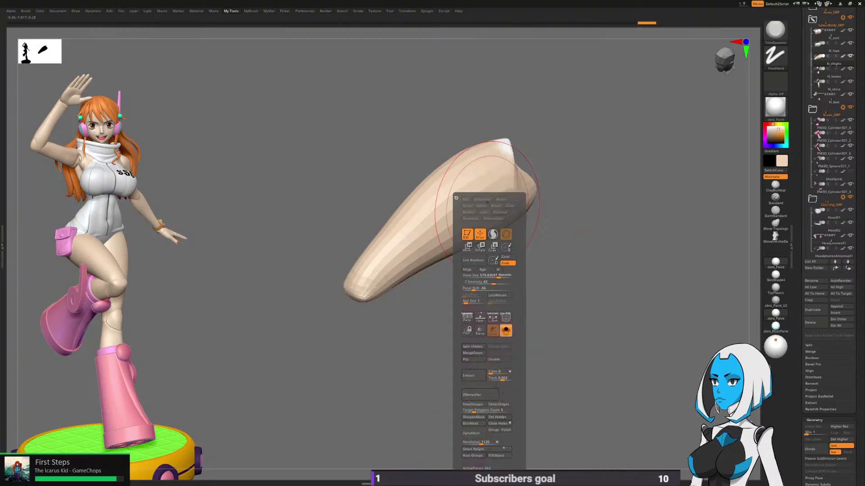
Step: Smooth the hip end of the isolated thigh around its white-painted area
right_drag(520, 192, 497, 196)
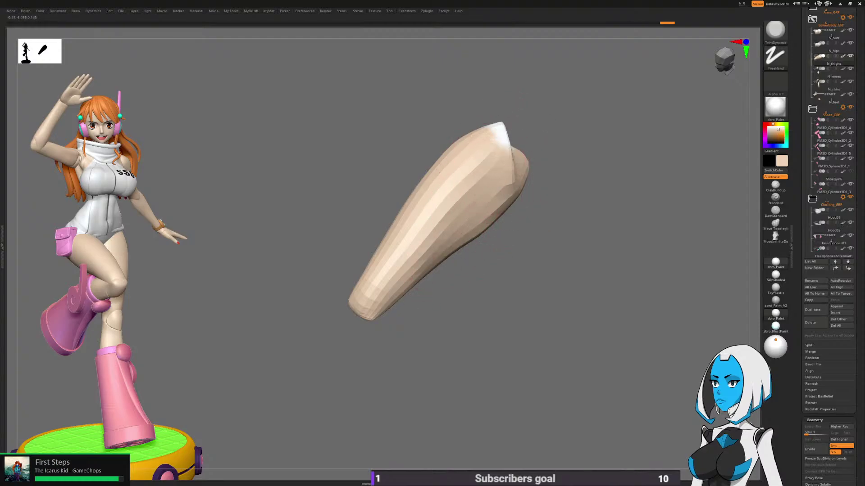
right_drag(469, 211, 523, 226)
key(space)
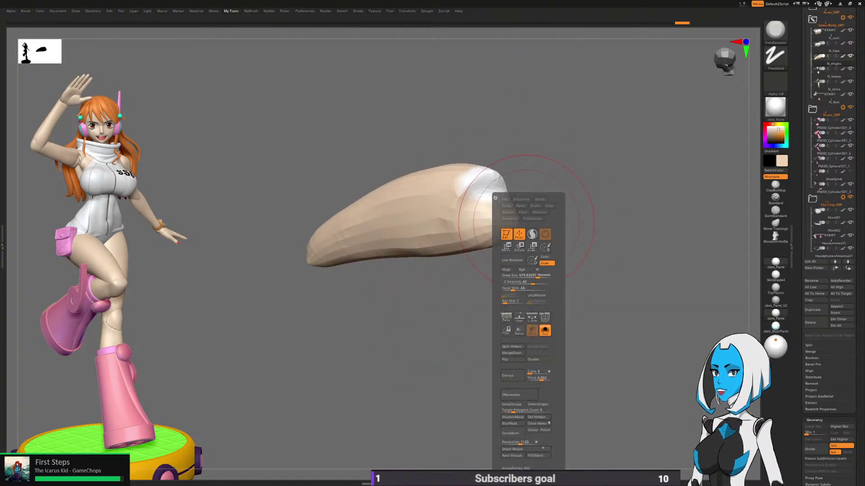
key(space)
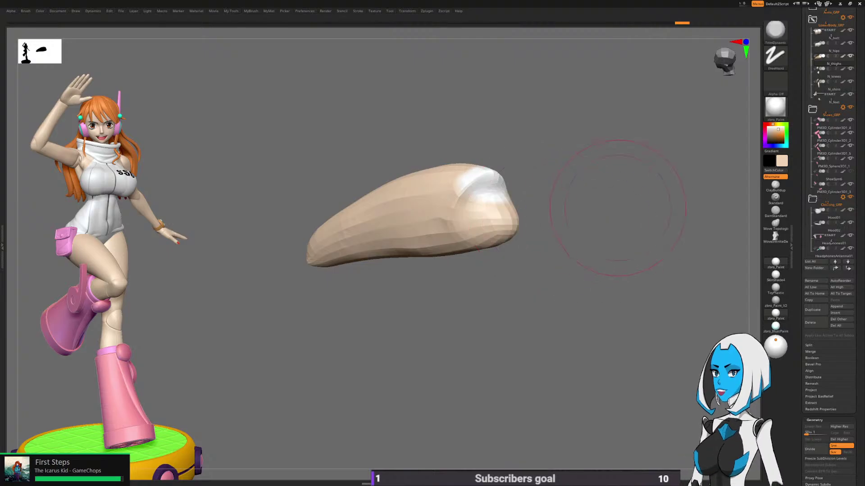
key(space)
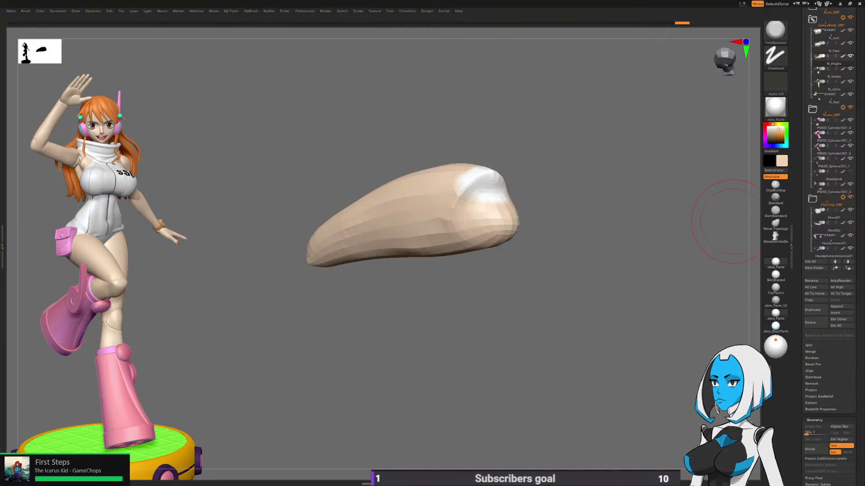
drag(521, 266, 521, 261)
ctrl+right_drag(473, 198, 473, 214)
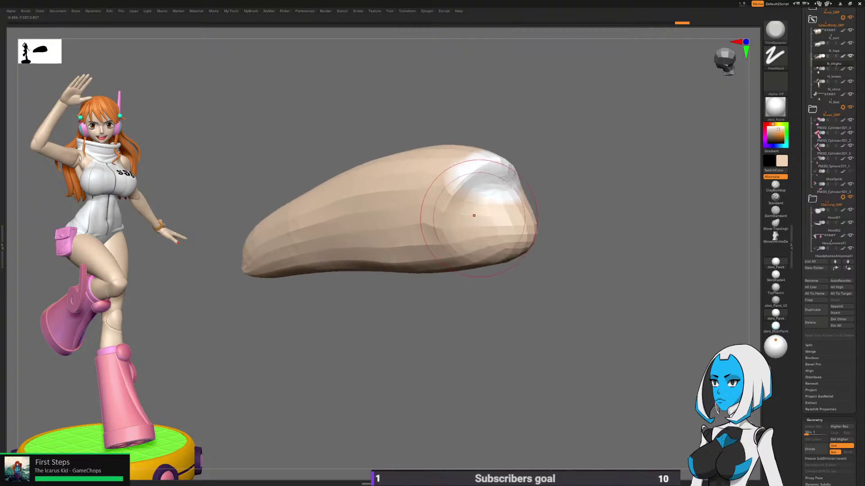
key(shift)
mouse_move(485, 190)
shift+mouse_down()
mouse_move(501, 196)
mouse_move(479, 180)
mouse_move(500, 185)
shift+mouse_up()
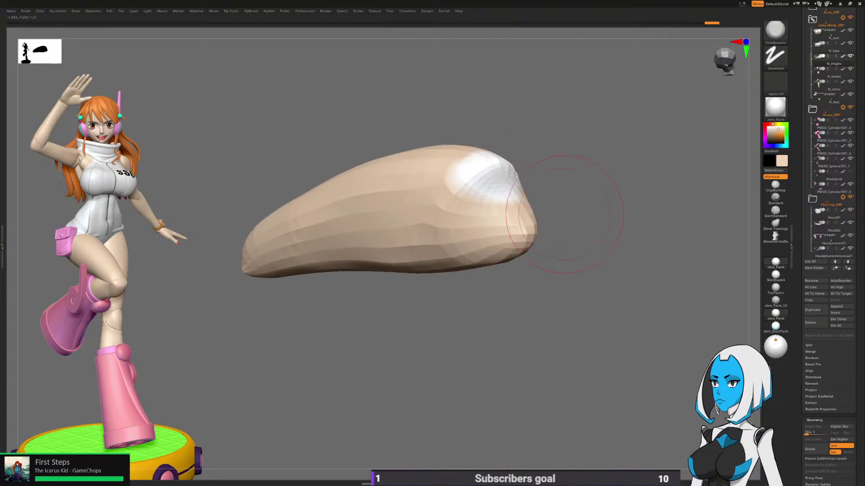
mouse_move(566, 216)
mouse_down()
mouse_move(558, 273)
mouse_move(591, 226)
mouse_move(614, 251)
mouse_move(577, 252)
mouse_move(576, 194)
mouse_up()
Step: Switch to the Move brush and reshape the isolated thigh's contour towards its hip end
key(b)
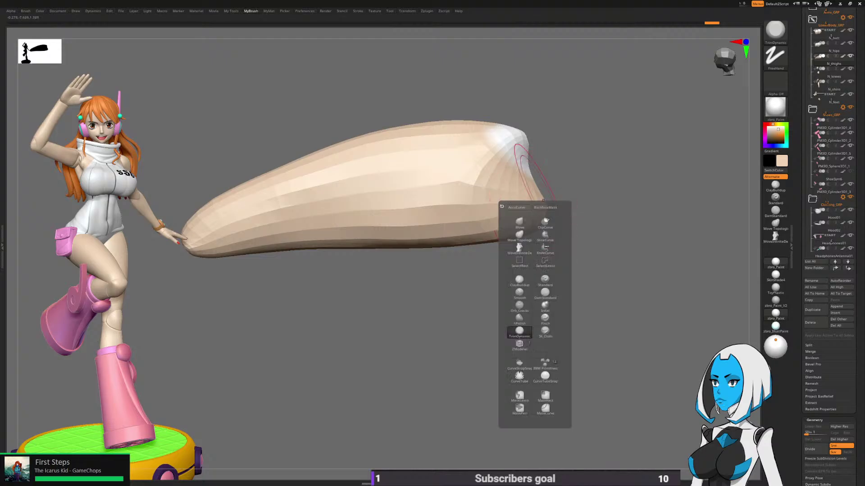
click(519, 222)
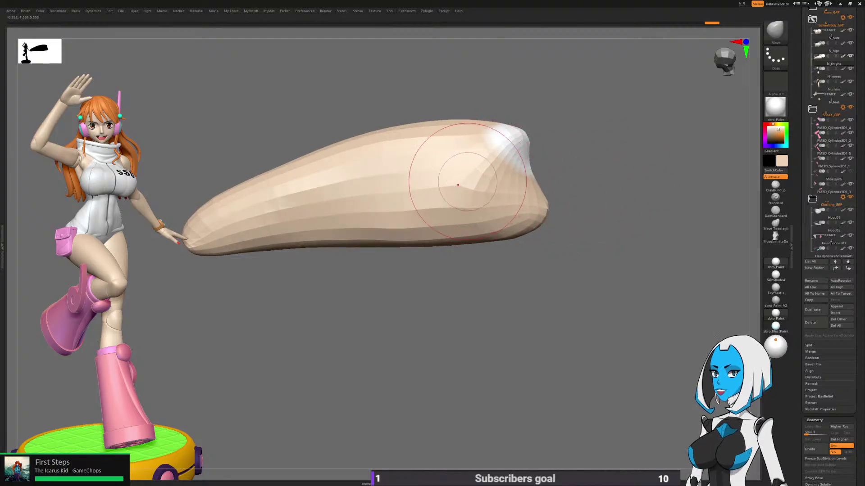
alt+drag(500, 294, 517, 288)
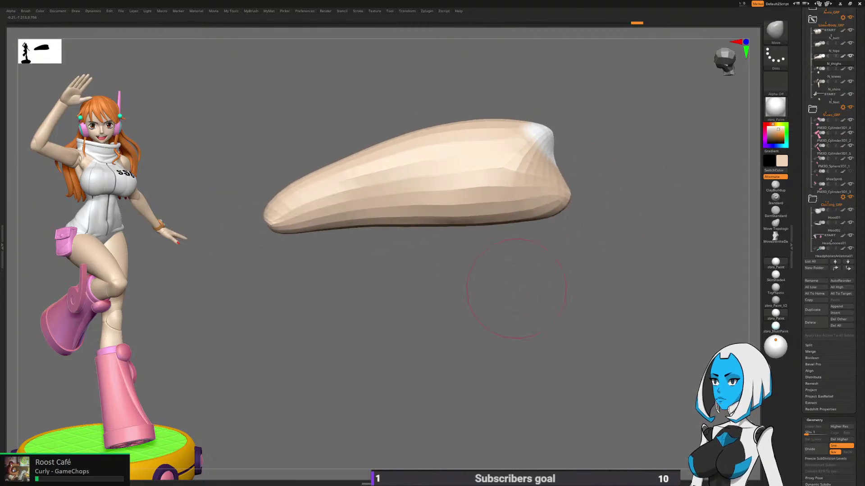
key(space)
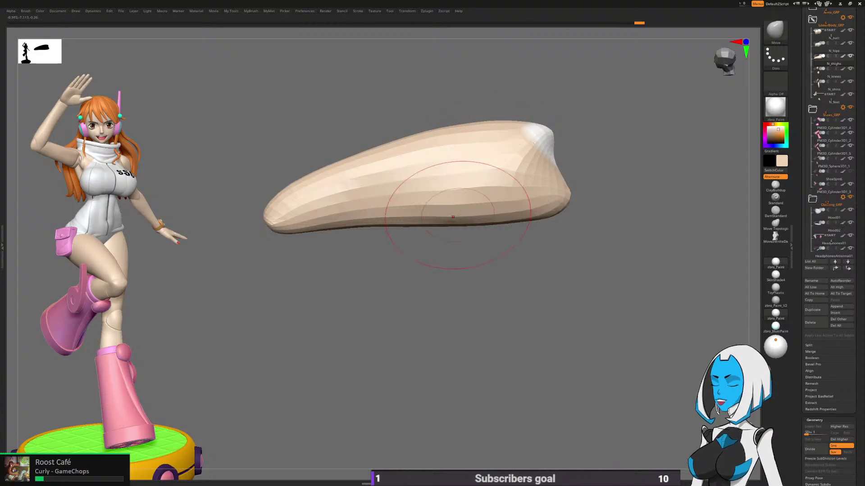
right_drag(414, 207, 537, 306)
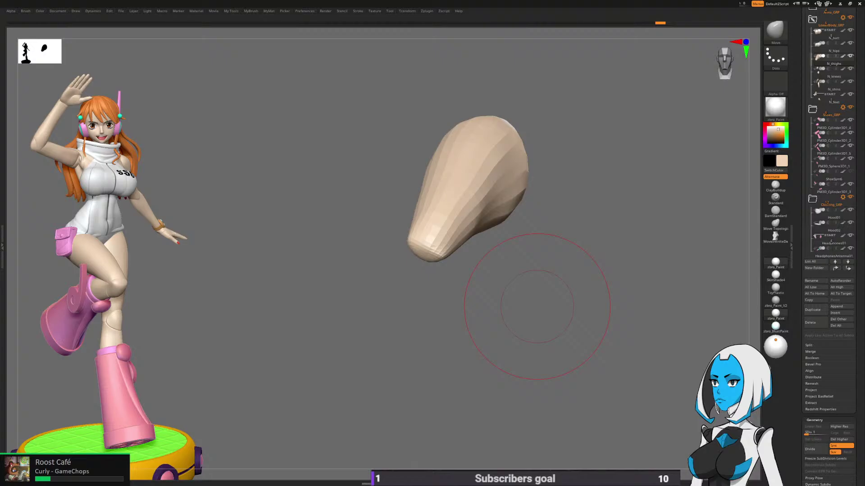
mouse_move(548, 276)
mouse_down()
mouse_move(527, 266)
mouse_move(554, 281)
mouse_move(533, 288)
mouse_move(467, 272)
mouse_up()
right_drag(508, 174, 484, 186)
right_click(483, 192)
mouse_move(550, 196)
right_down()
mouse_move(488, 177)
mouse_move(444, 210)
mouse_move(469, 245)
mouse_move(484, 238)
right_up()
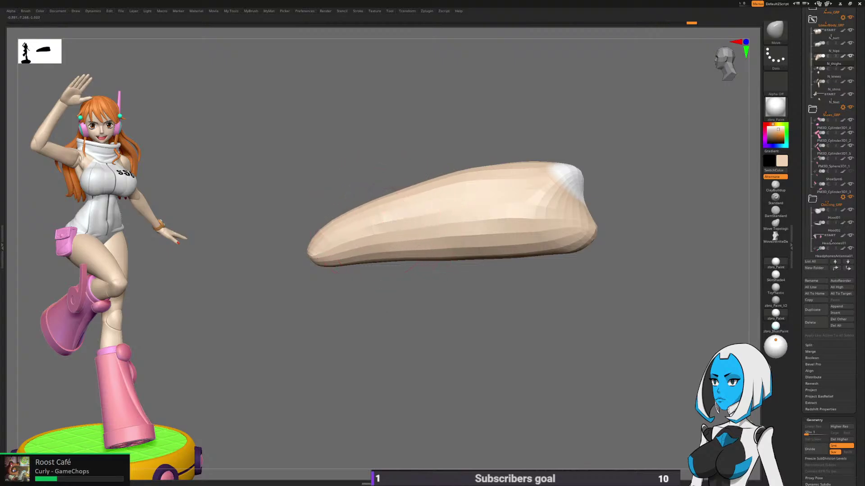
Step: Adjust the Smooth brush's intensity and smooth the upper surface of the isolated thigh
drag(456, 181, 439, 180)
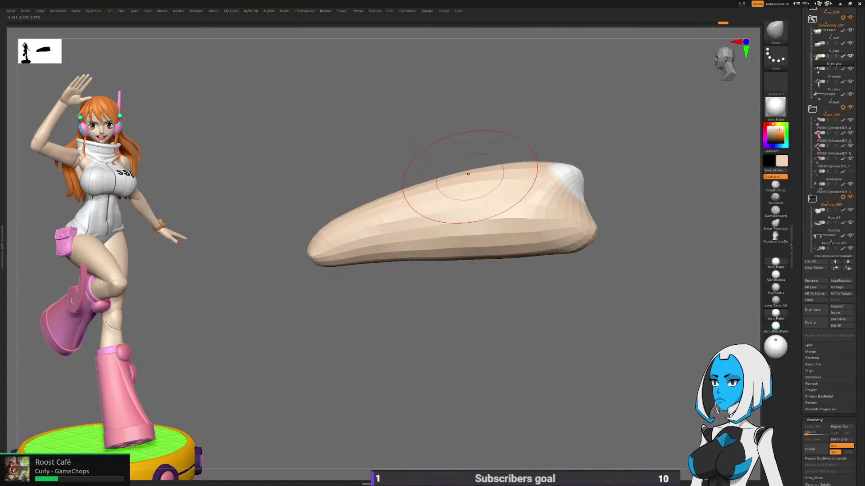
key(space)
drag(475, 240, 477, 239)
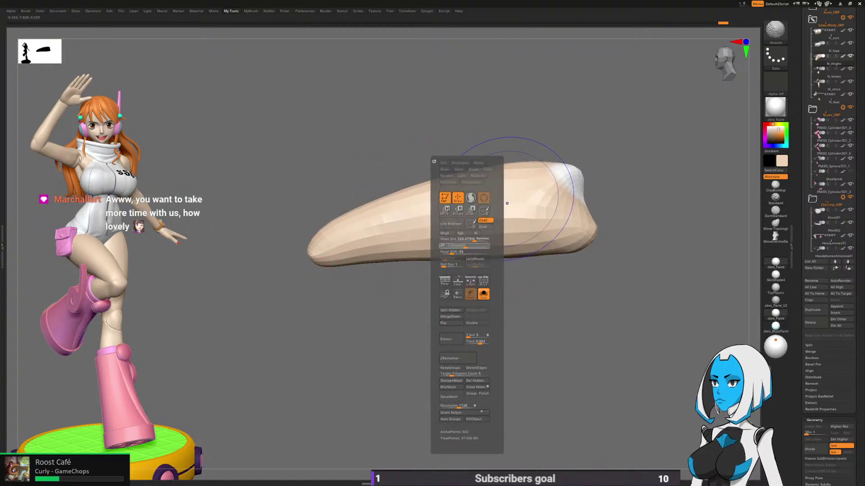
shift+drag(540, 198, 465, 181)
mouse_move(420, 288)
mouse_down()
mouse_move(462, 316)
mouse_move(505, 271)
mouse_up()
Step: Turn off Solo mode and adjust the raised thigh's shape against the hips and knee
key(space)
click(562, 331)
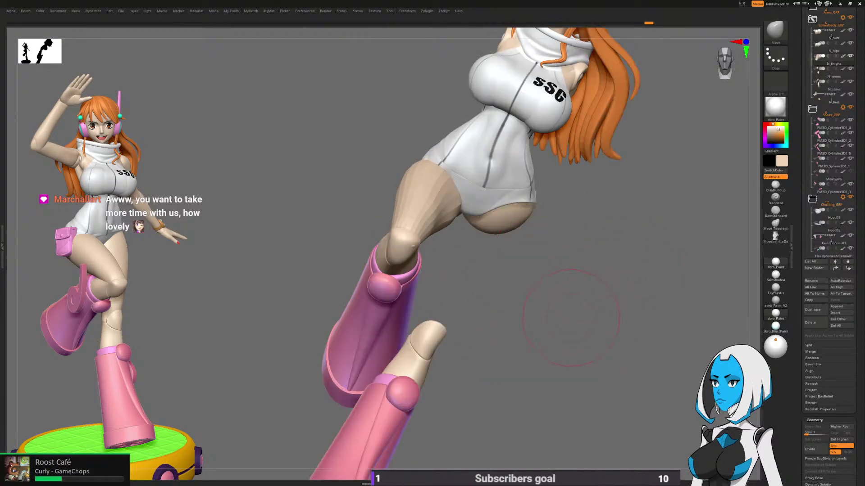
drag(573, 305, 626, 255)
alt+right_drag(583, 260, 567, 227)
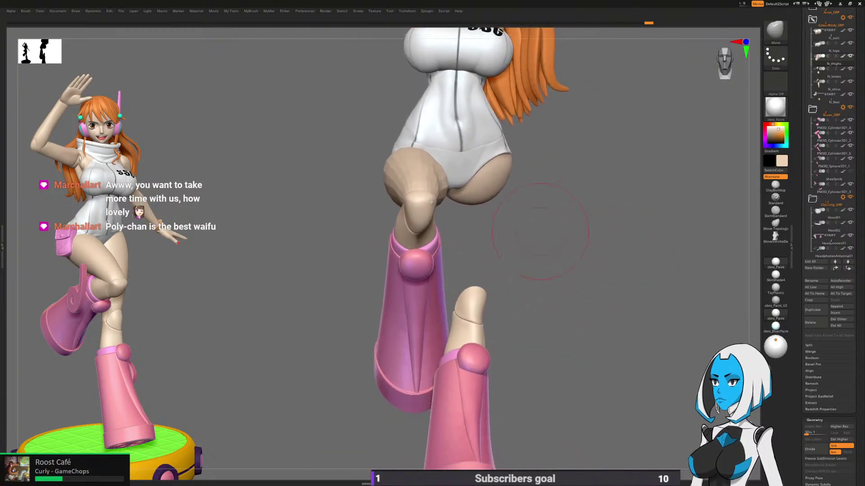
ctrl+right_drag(456, 164, 467, 193)
alt+right_drag(518, 289, 528, 293)
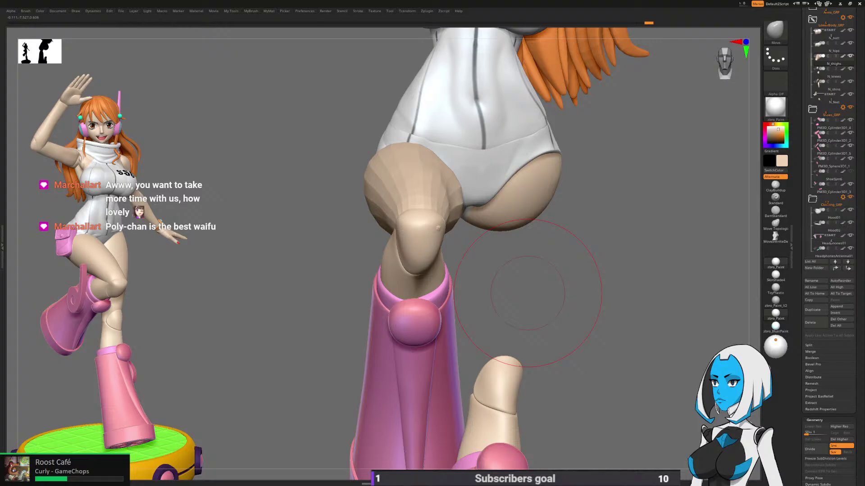
mouse_move(574, 299)
mouse_down()
mouse_move(601, 295)
mouse_move(565, 318)
mouse_up()
drag(491, 241, 472, 258)
key(space)
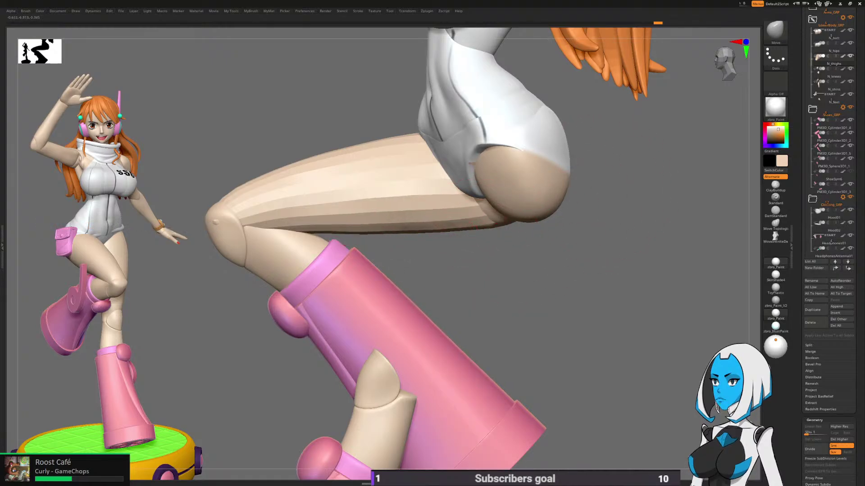
drag(444, 267, 513, 260)
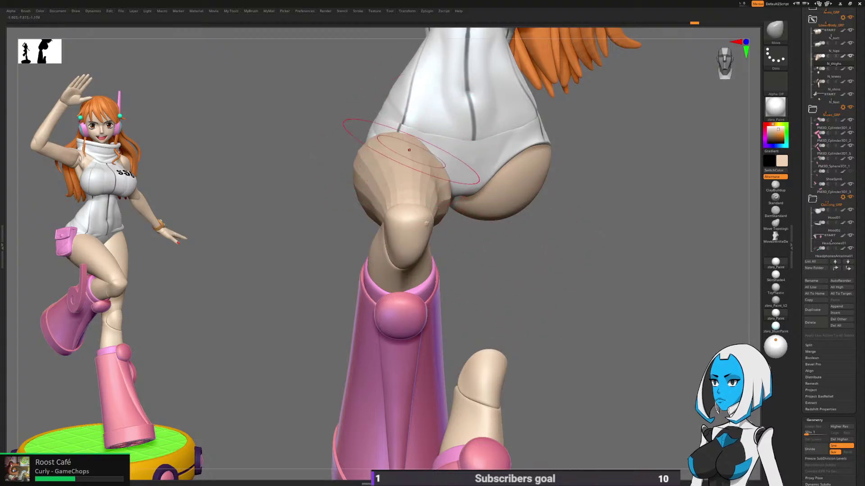
Step: Switch to the TrimDynamic brush and even out the raised thigh's outer side towards the buttock
key(space)
key(space)
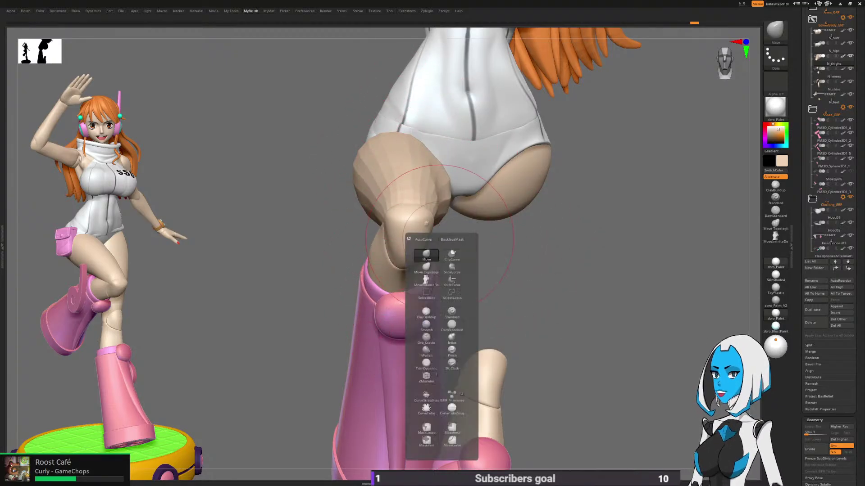
click(426, 364)
right_drag(517, 305, 585, 275)
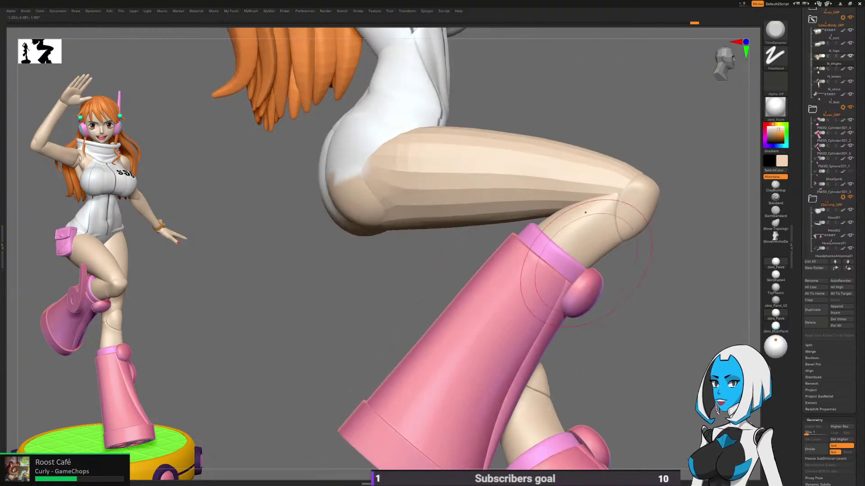
mouse_move(421, 155)
right_down()
mouse_move(546, 197)
mouse_move(572, 233)
mouse_move(590, 223)
mouse_move(578, 232)
mouse_move(577, 284)
right_up()
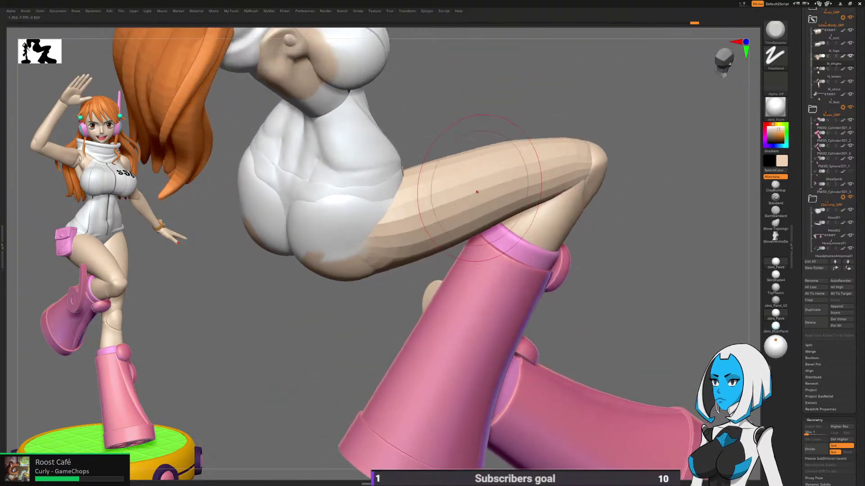
right_drag(477, 192, 471, 208)
right_click(394, 226)
drag(396, 210, 487, 189)
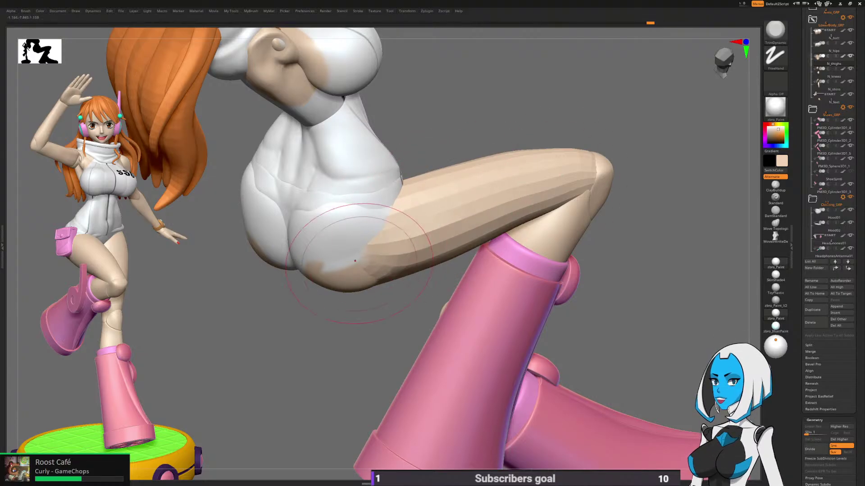
Step: Even out the front and inner surfaces of the raised thigh with the TrimDynamic brush
mouse_move(649, 228)
mouse_down()
mouse_move(739, 230)
mouse_move(696, 180)
mouse_move(666, 196)
mouse_move(637, 196)
mouse_move(614, 211)
mouse_move(628, 225)
mouse_move(587, 231)
mouse_move(576, 276)
mouse_move(533, 238)
mouse_up()
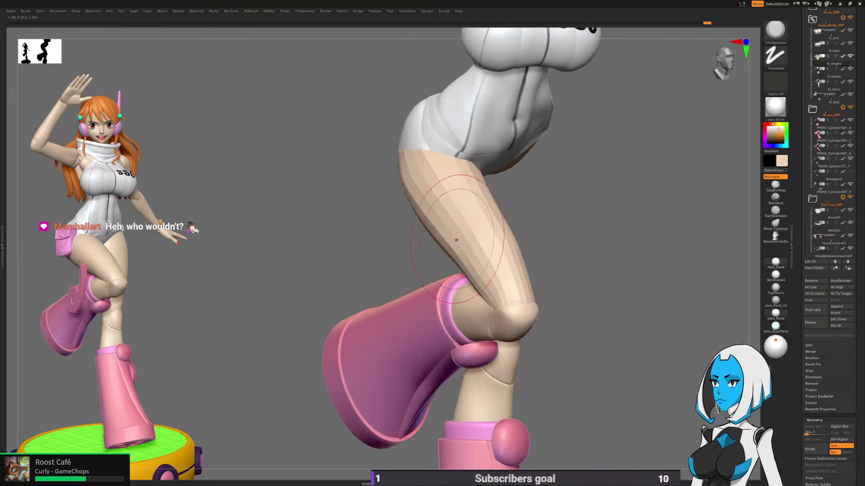
drag(572, 308, 455, 235)
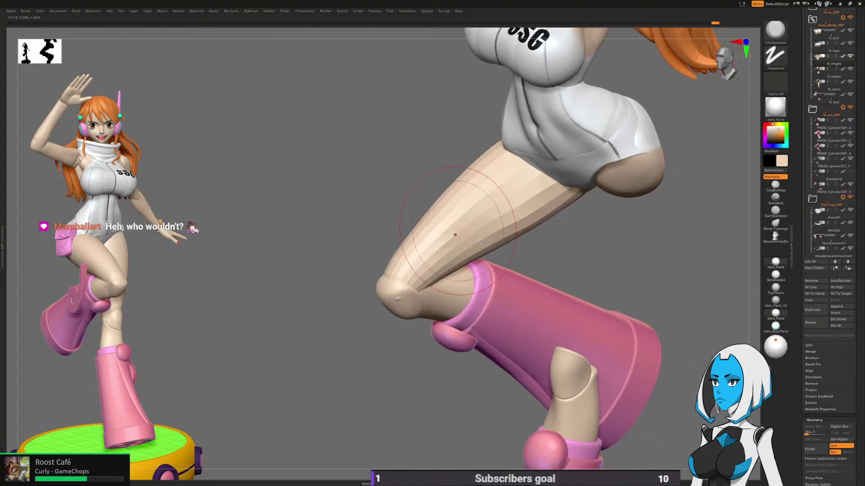
drag(392, 303, 440, 231)
key(shift)
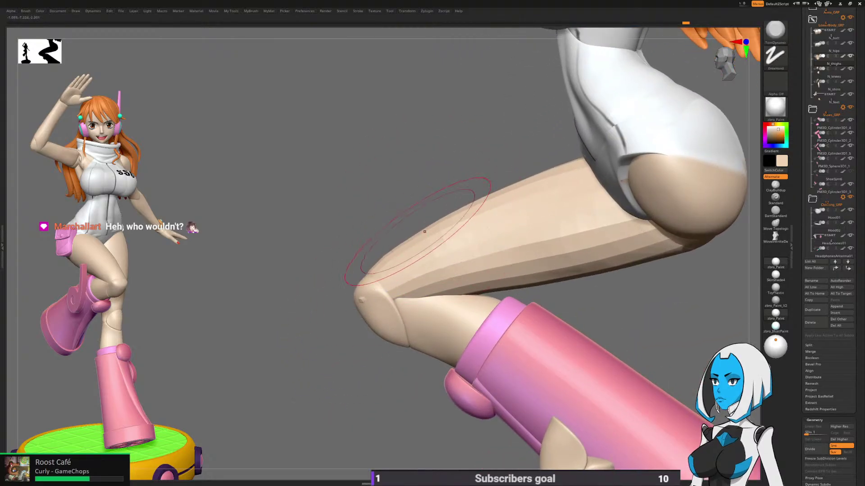
Step: Switch back to the Move brush and refine the raised thigh's contour between the knee and the hip
key(space)
click(409, 286)
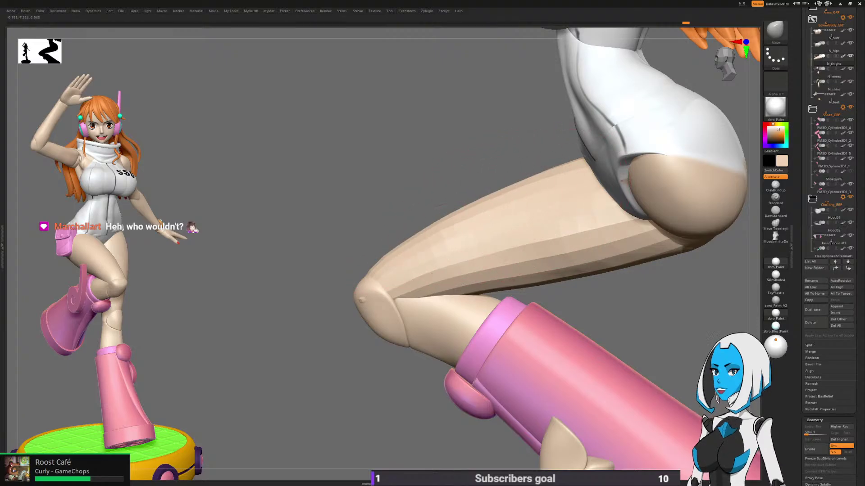
alt+drag(416, 376, 543, 354)
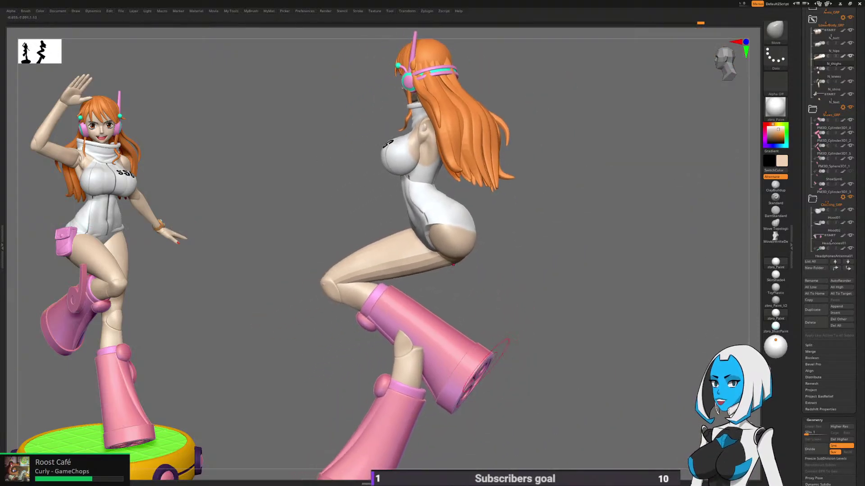
alt+drag(500, 376, 588, 345)
alt+drag(463, 197, 437, 302)
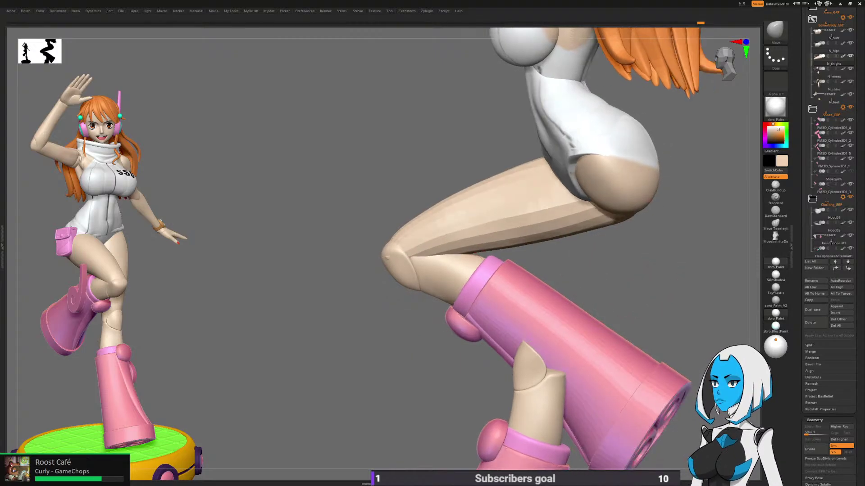
alt+right_drag(620, 252, 585, 198)
ctrl+right_drag(406, 190, 496, 206)
drag(604, 236, 559, 218)
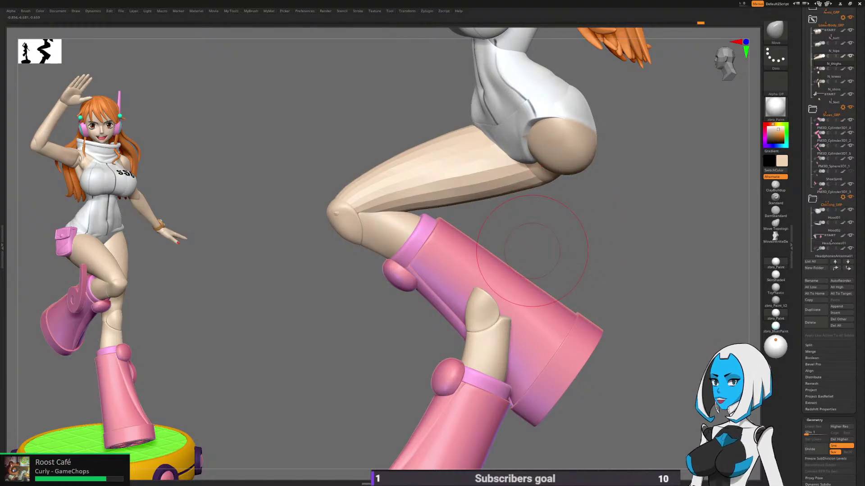
mouse_move(532, 251)
mouse_down()
mouse_move(511, 252)
mouse_move(529, 274)
mouse_up()
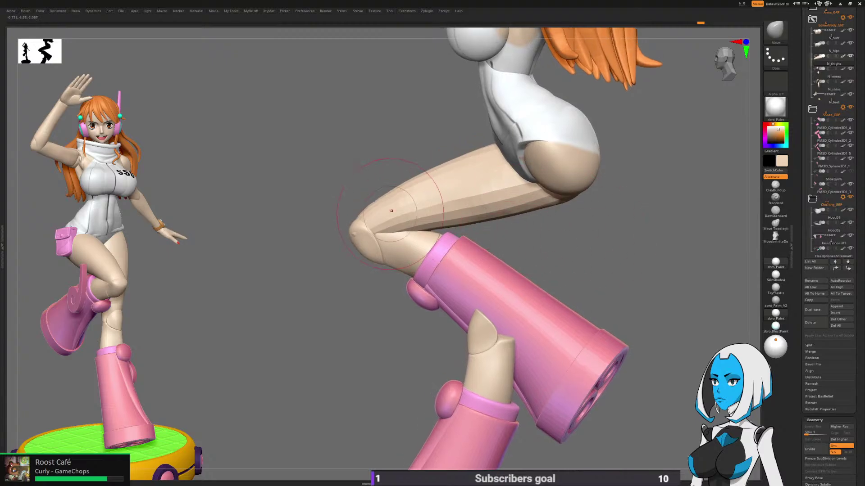
Step: Reduce the Move brush's draw size and refine the raised thigh's contour around the knee end
mouse_move(379, 184)
alt+mouse_down()
mouse_move(361, 250)
mouse_move(373, 284)
alt+mouse_up()
key(1)
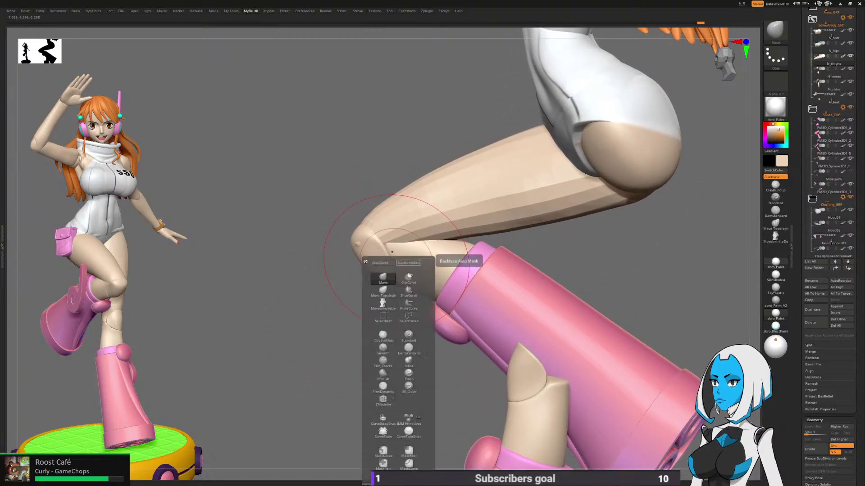
key(2)
key(1)
key(space)
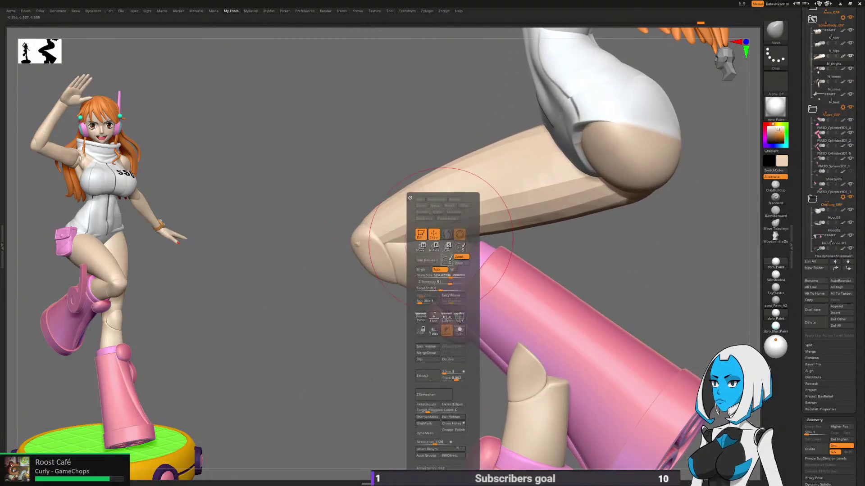
drag(450, 276, 437, 276)
drag(311, 266, 427, 261)
right_drag(427, 261, 497, 245)
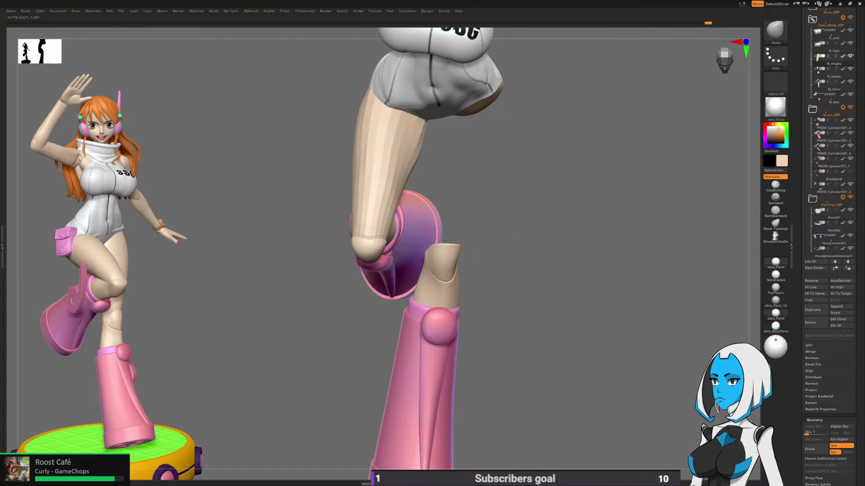
Step: Adjust the brush's draw size and shape the raised thigh's sides as seen from the front and below
mouse_move(469, 255)
right_down()
mouse_move(568, 237)
mouse_move(564, 258)
mouse_move(545, 207)
mouse_move(586, 203)
mouse_move(574, 222)
mouse_move(552, 205)
mouse_move(516, 198)
right_up()
key(space)
key(space)
drag(514, 276, 516, 276)
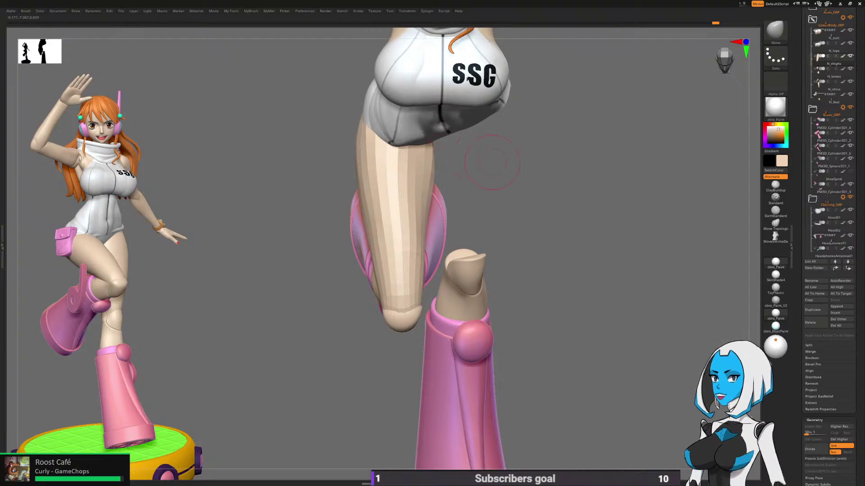
mouse_move(493, 168)
right_down()
mouse_move(405, 149)
mouse_move(466, 158)
mouse_move(458, 191)
mouse_move(415, 193)
mouse_move(427, 202)
right_up()
drag(457, 170, 538, 180)
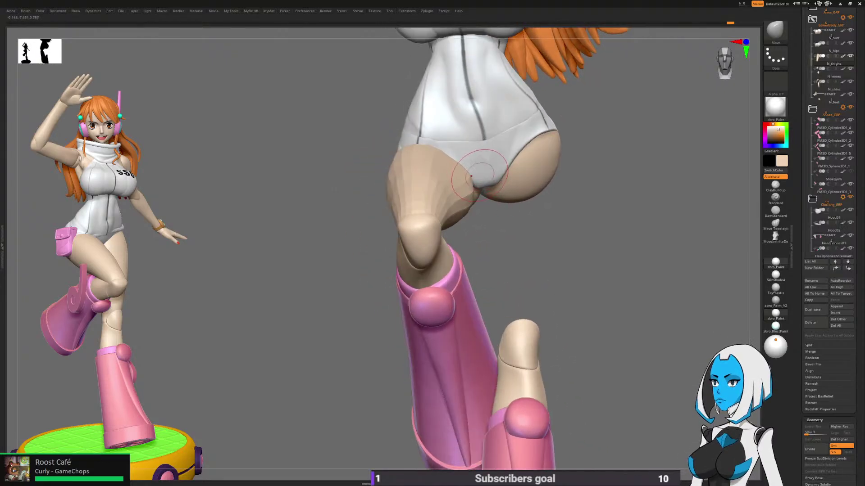
Step: Undo the last stroke, reshape the raised thigh's inner underside near the crotch and smooth its outer side
key(space)
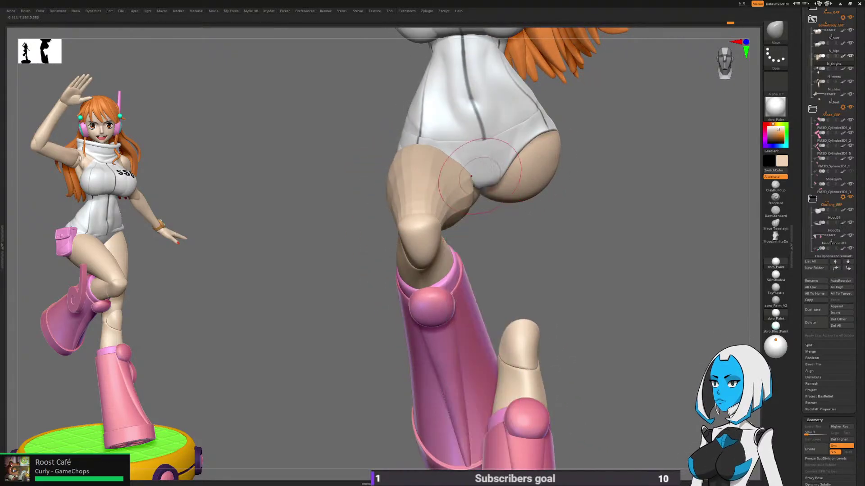
key(ctrl+z)
drag(499, 207, 489, 250)
drag(465, 193, 467, 227)
drag(517, 276, 522, 354)
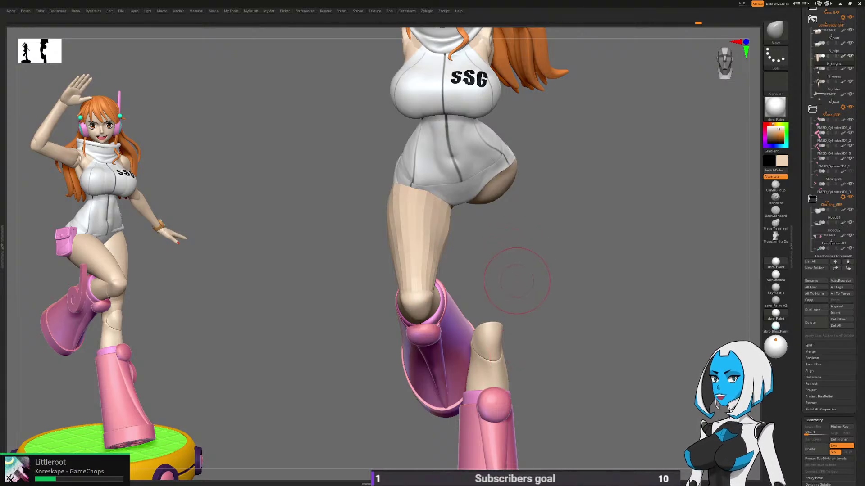
mouse_move(545, 262)
mouse_down()
mouse_move(547, 297)
mouse_move(599, 270)
mouse_up()
mouse_move(385, 194)
shift+mouse_down()
mouse_move(432, 260)
mouse_move(367, 177)
shift+mouse_up()
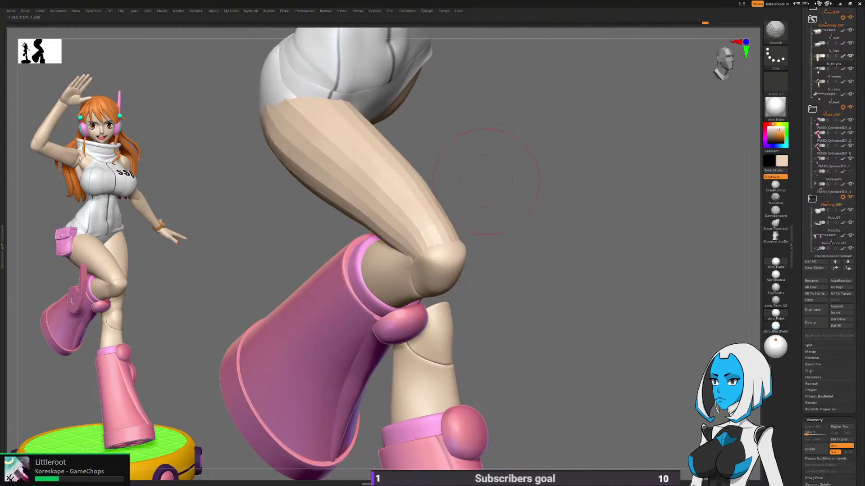
Step: Select the Move brush and refine the raised thigh's outer contour from below and from the side
mouse_move(487, 189)
mouse_down()
mouse_move(554, 238)
mouse_move(555, 216)
mouse_move(531, 190)
mouse_move(489, 187)
mouse_up()
right_drag(489, 187, 399, 247)
key(b)
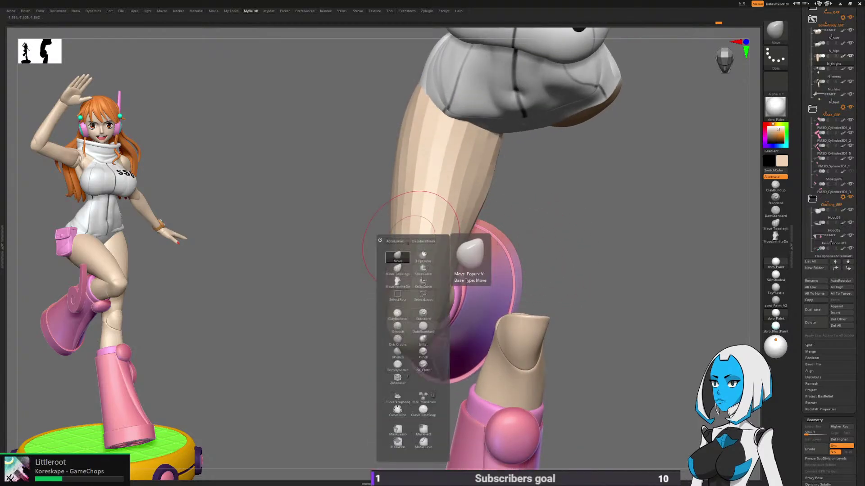
click(398, 256)
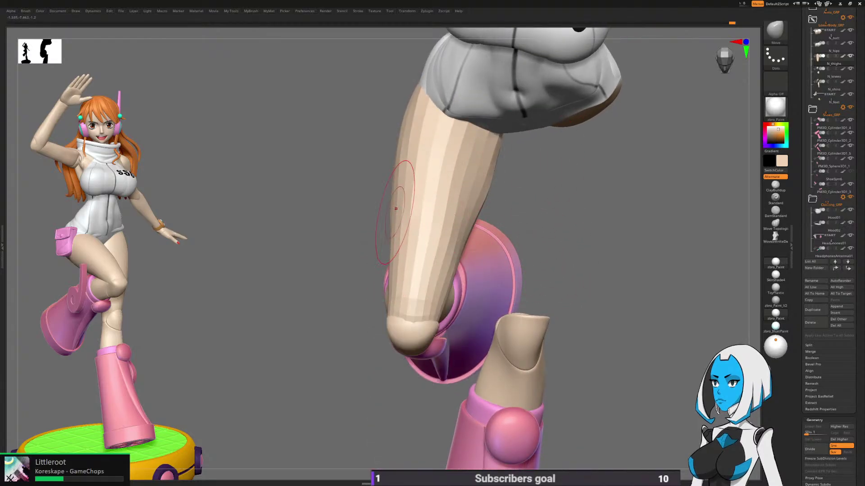
right_drag(496, 212, 544, 180)
right_drag(614, 228, 626, 194)
right_drag(495, 205, 624, 204)
alt+right_drag(401, 245, 475, 222)
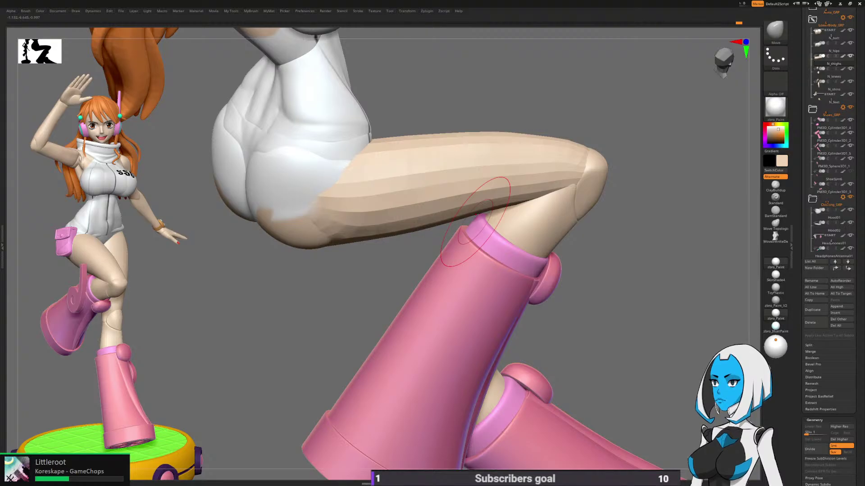
Step: Switch to the TrimDynamic brush and even out and smooth the back of the raised thigh beside the buttock
right_drag(475, 222, 605, 250)
key(b)
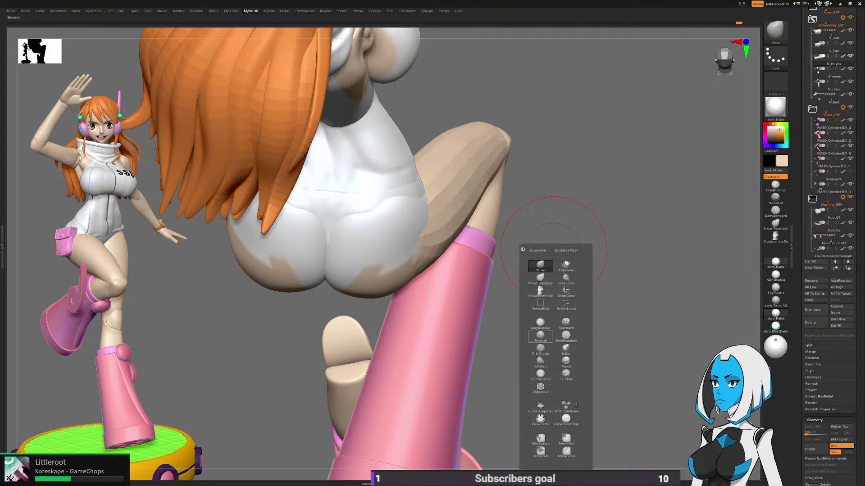
click(541, 374)
drag(540, 374, 569, 242)
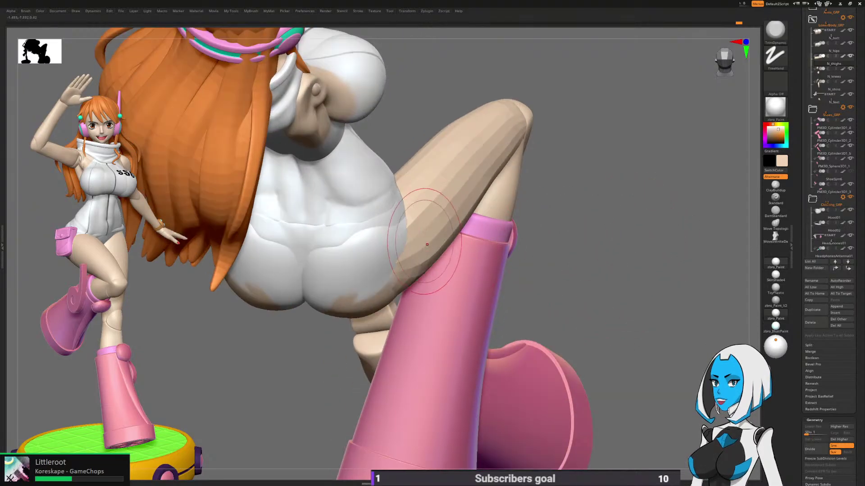
drag(427, 244, 447, 203)
shift+drag(407, 254, 477, 158)
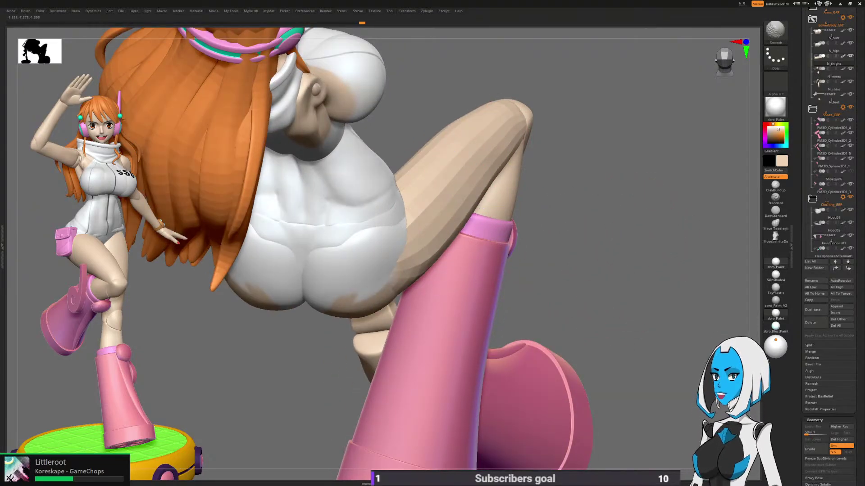
mouse_move(456, 193)
shift+mouse_down()
mouse_move(468, 154)
mouse_move(457, 225)
shift+mouse_up()
Step: Switch back to the Move brush and adjust the raised thigh's inner side next to the crotch
mouse_move(608, 270)
mouse_down()
mouse_move(523, 311)
mouse_move(486, 297)
mouse_move(454, 242)
mouse_move(392, 250)
mouse_up()
drag(540, 279, 536, 231)
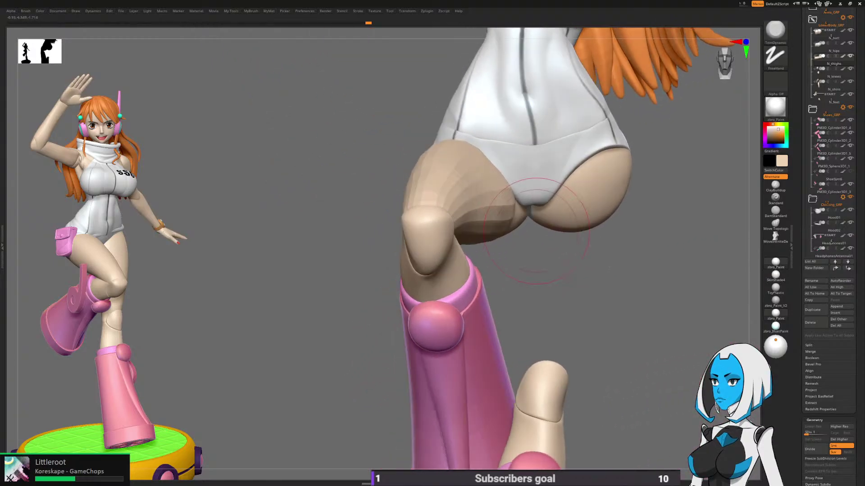
key(b)
click(526, 223)
drag(527, 271, 512, 221)
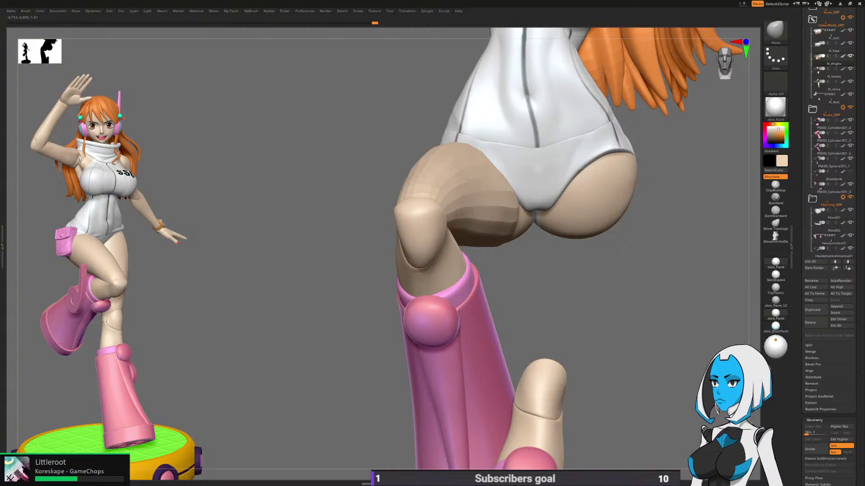
Step: Raise the thigh to subdivision level 6 and examine its shape from the front and side
drag(618, 246, 458, 277)
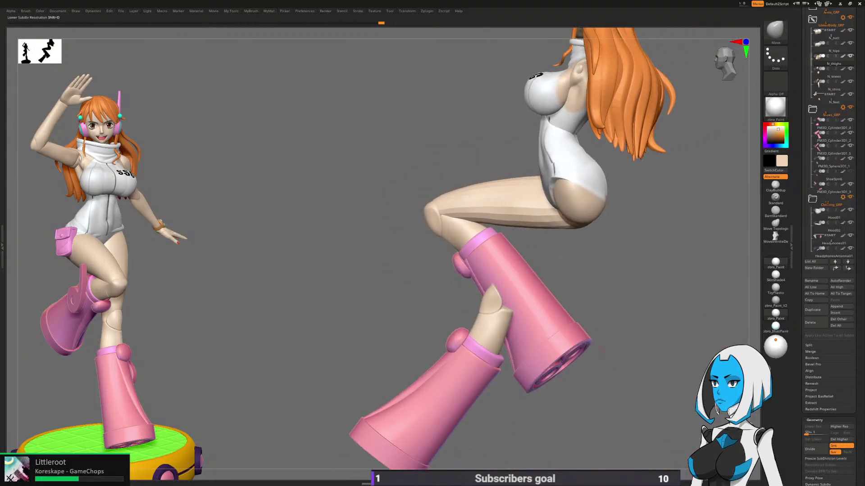
key(d)
key(d)
key(d)
key(d)
key(d)
drag(388, 158, 545, 185)
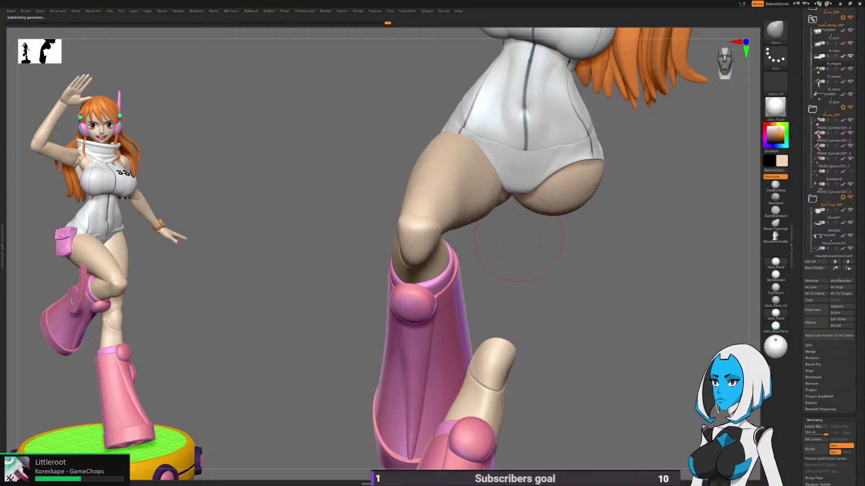
drag(518, 239, 450, 243)
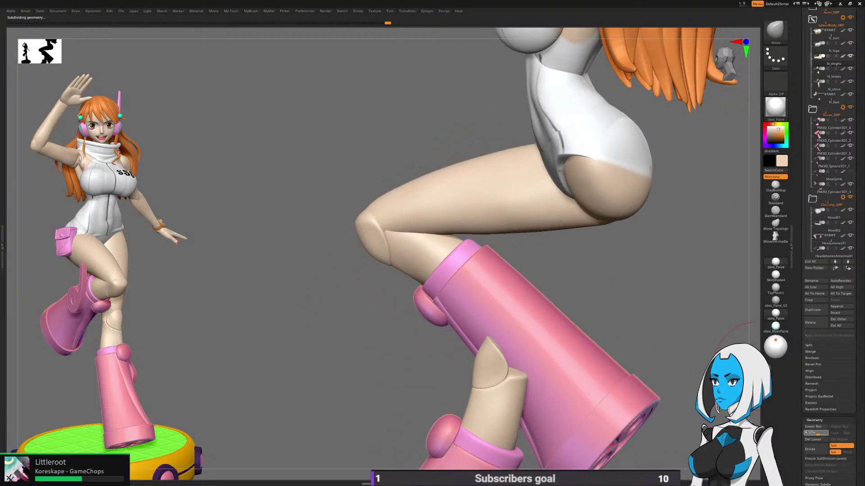
Step: Set the thigh to subdivision level 4 and smooth its surface just above the knee
click(817, 433)
mouse_move(425, 229)
shift+mouse_down()
mouse_move(444, 208)
mouse_move(409, 214)
shift+mouse_up()
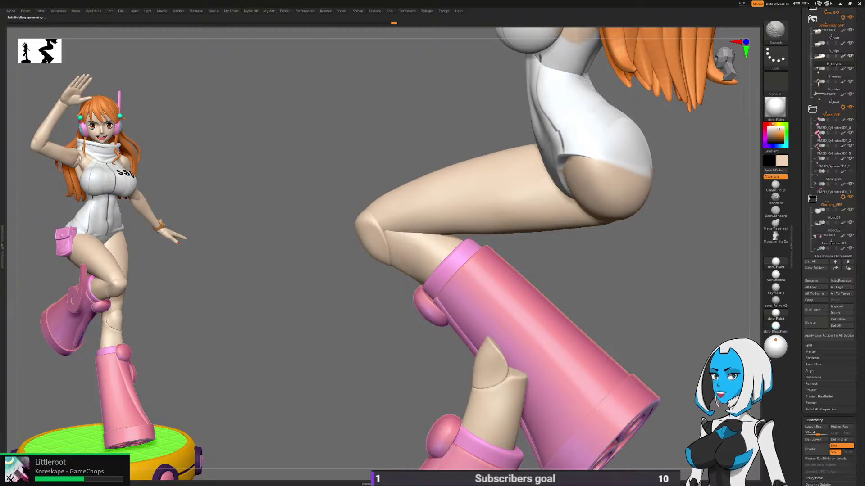
mouse_move(346, 357)
mouse_down()
mouse_move(559, 260)
mouse_move(546, 271)
mouse_move(563, 270)
mouse_move(472, 240)
mouse_up()
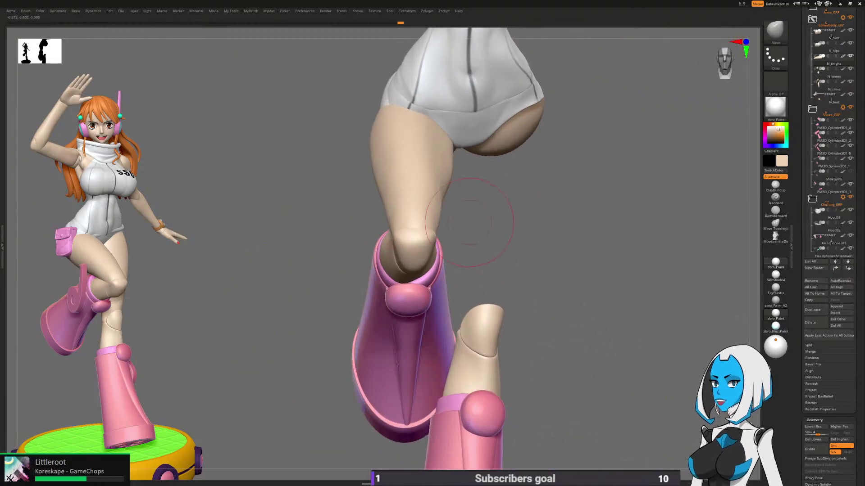
shift+drag(405, 210, 405, 183)
drag(488, 234, 550, 275)
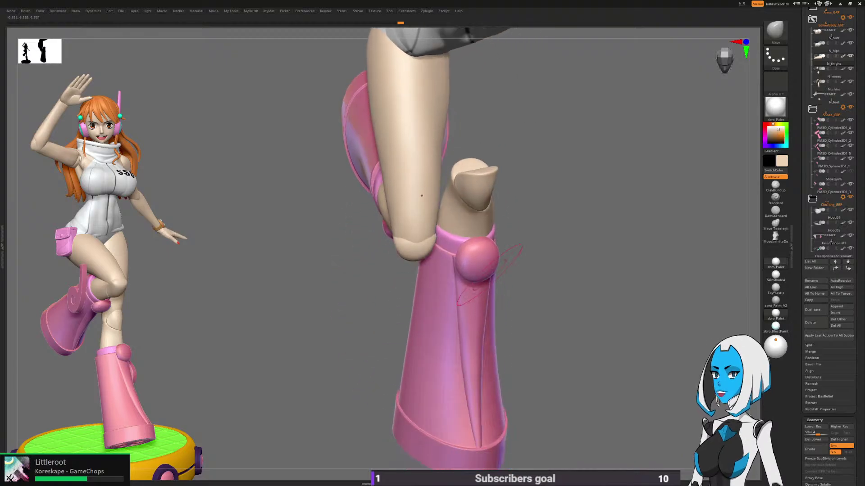
Step: Hide the Shoes_GRP folder and the feet and shin subtools to expose the back of the thigh
alt+drag(548, 228, 676, 202)
drag(518, 209, 473, 202)
right_drag(377, 170, 357, 136)
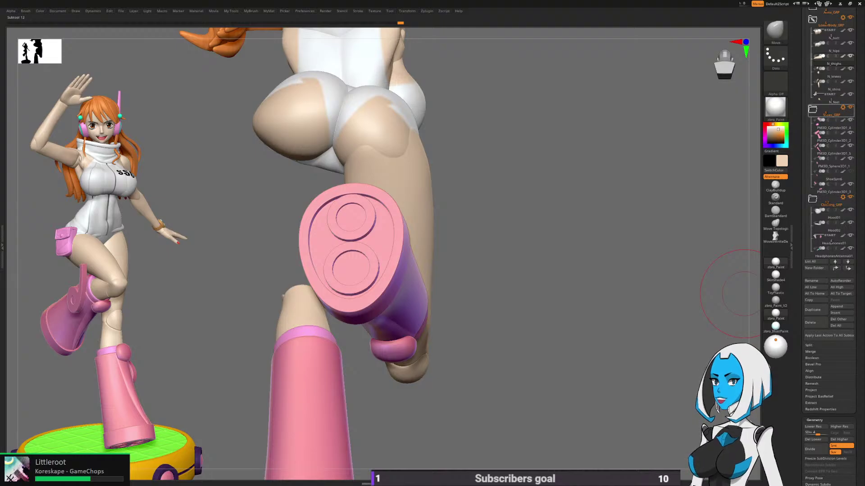
click(850, 107)
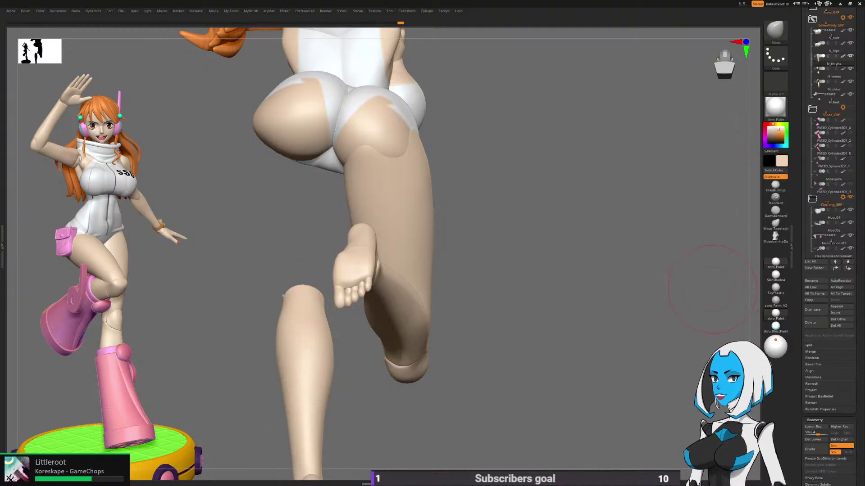
click(850, 94)
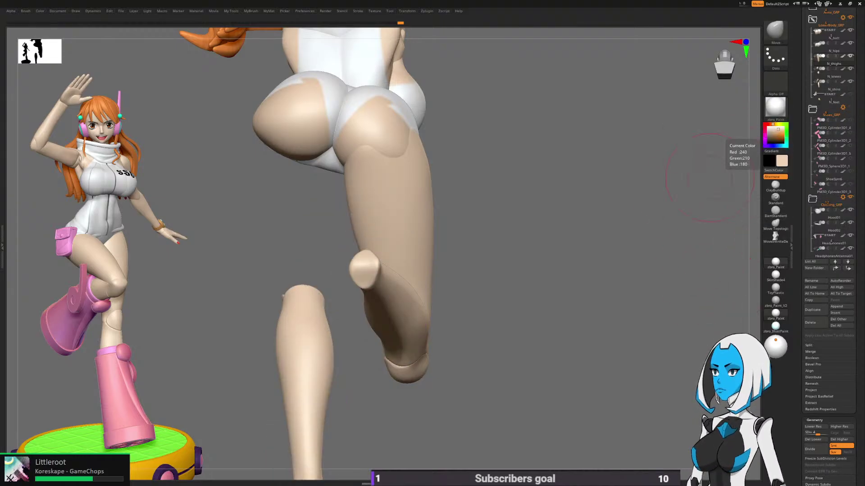
click(849, 81)
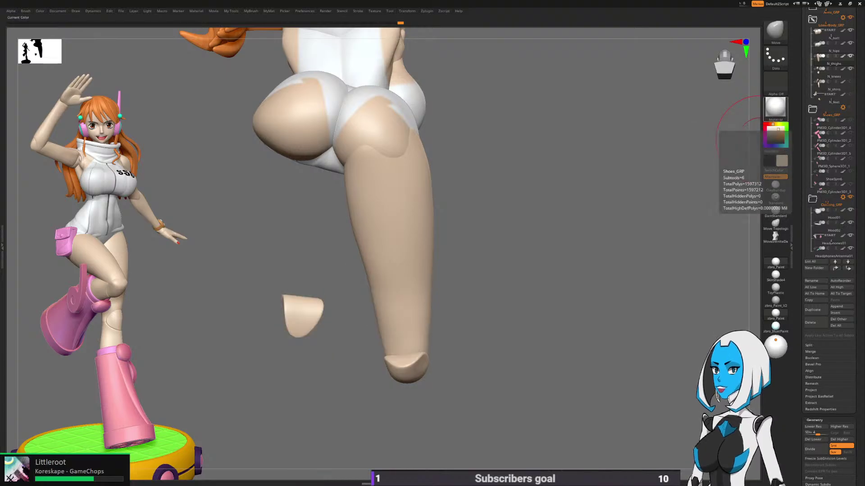
Step: Refine the upper back of the raised thigh where it meets the buttock with the Move brush
alt+drag(598, 212, 639, 199)
alt+right_drag(413, 206, 445, 205)
alt+right_drag(428, 149, 492, 165)
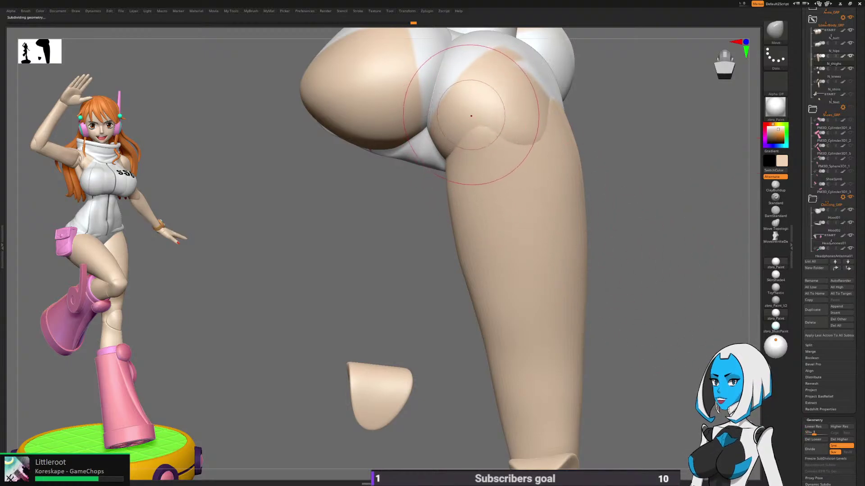
right_drag(468, 149, 522, 146)
right_drag(484, 234, 512, 144)
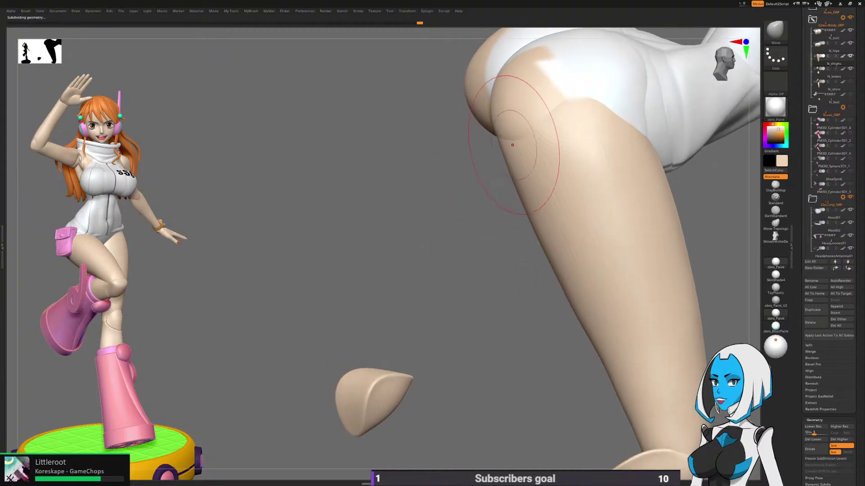
right_drag(509, 264, 495, 275)
right_drag(567, 183, 552, 148)
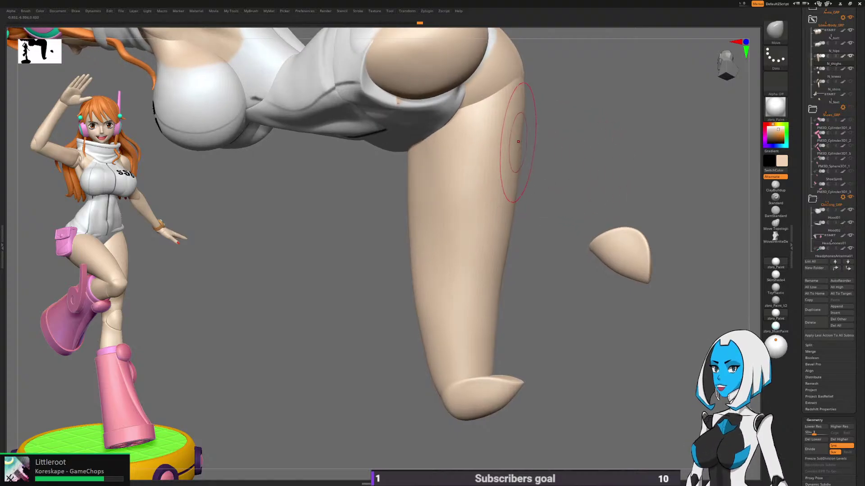
Step: Adjust the raised thigh's inner and outer contours below the hip with small Move strokes
drag(513, 184, 519, 185)
mouse_move(622, 180)
right_down()
mouse_move(523, 147)
mouse_move(518, 198)
mouse_move(550, 183)
right_up()
mouse_move(446, 158)
mouse_down()
mouse_move(419, 158)
mouse_move(438, 165)
mouse_up()
mouse_move(573, 139)
right_down()
mouse_move(629, 228)
mouse_move(525, 286)
mouse_move(464, 270)
mouse_move(360, 266)
mouse_move(364, 288)
mouse_move(500, 261)
mouse_move(506, 241)
mouse_move(495, 224)
right_up()
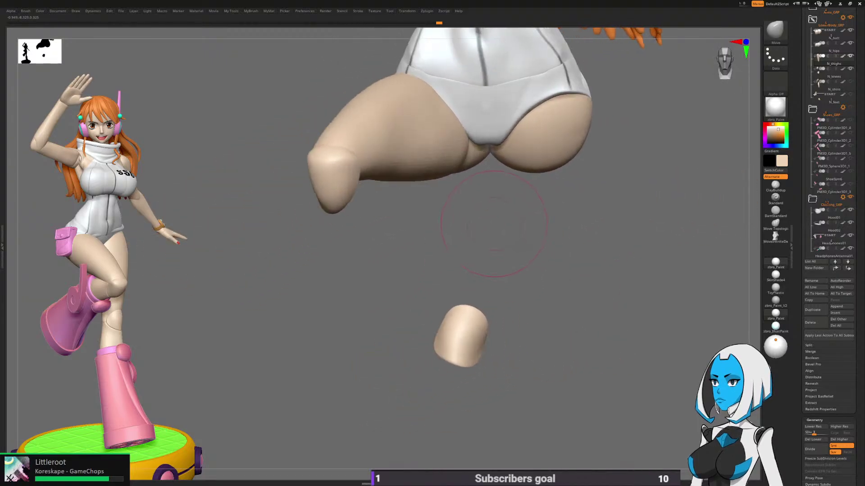
mouse_move(430, 221)
right_down()
mouse_move(479, 250)
mouse_move(444, 203)
mouse_move(479, 239)
right_up()
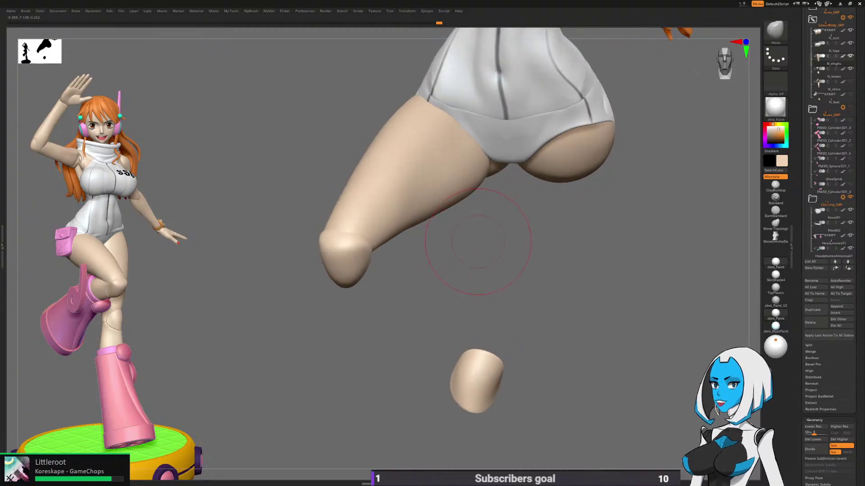
Step: Switch to the DamStandard brush and change its LazyStep and LazyRadius settings
key(space)
click(491, 331)
key(space)
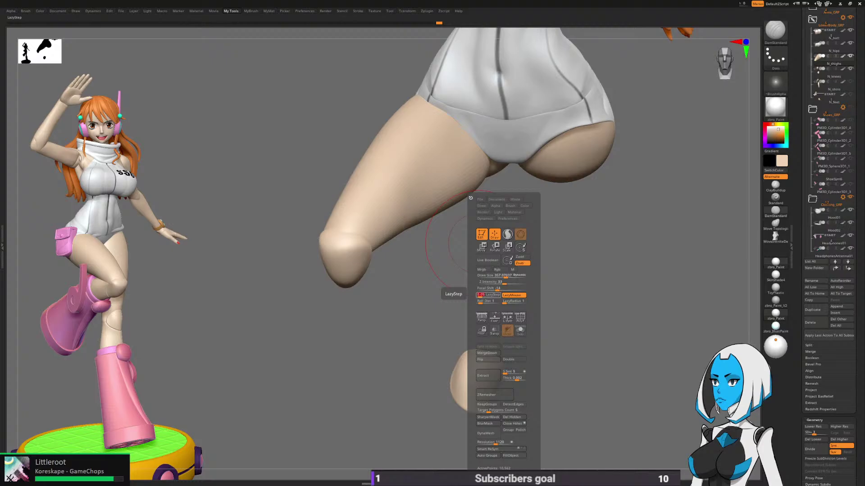
key(Return)
key(Return)
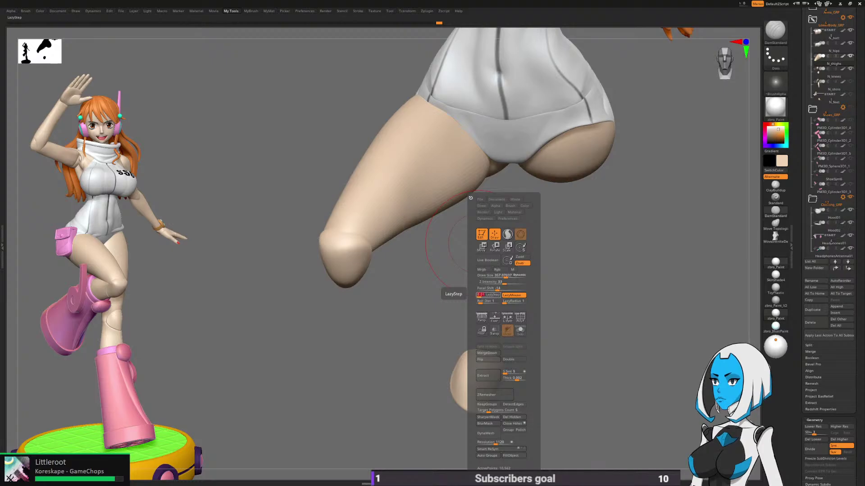
click(514, 302)
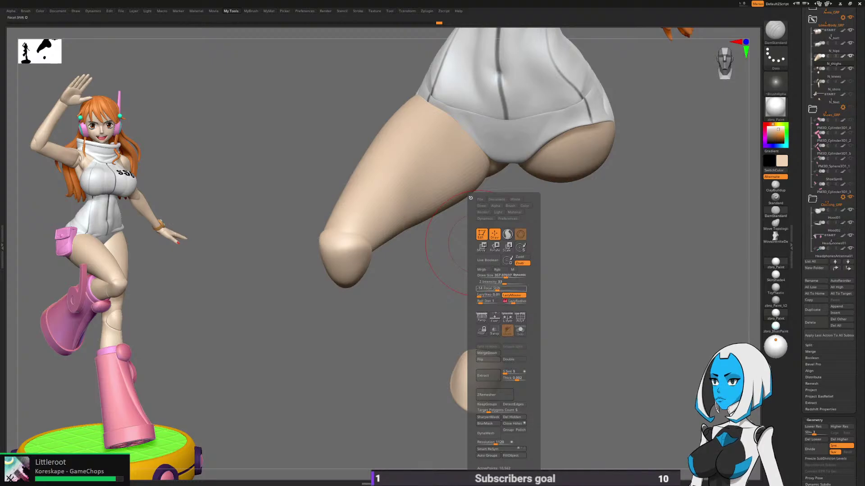
Step: Isolate the raised thigh subtool with Solo mode
mouse_move(463, 187)
alt+right_down()
mouse_move(462, 234)
mouse_move(451, 234)
mouse_move(495, 250)
alt+right_up()
key(space)
click(477, 320)
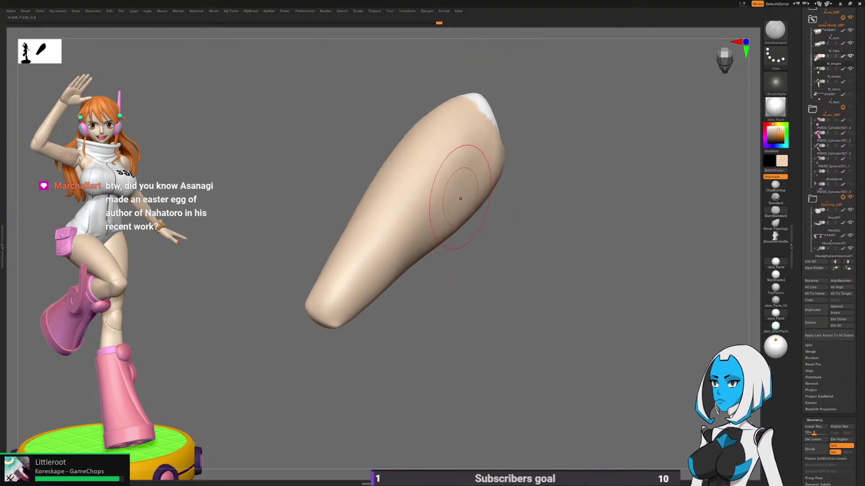
Step: Carve a long crease along the raised thigh's inner side with the DamStandard brush and smooth it into a soft groove
key(space)
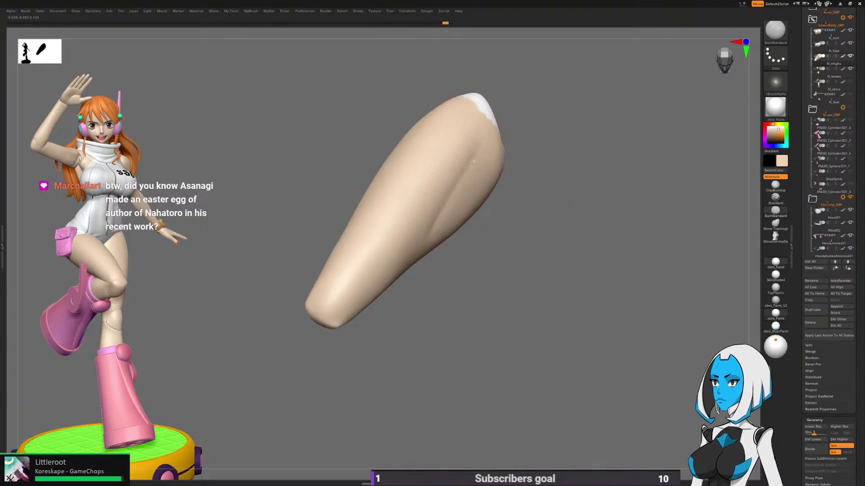
drag(444, 204, 424, 246)
drag(473, 155, 423, 247)
shift+drag(459, 178, 422, 245)
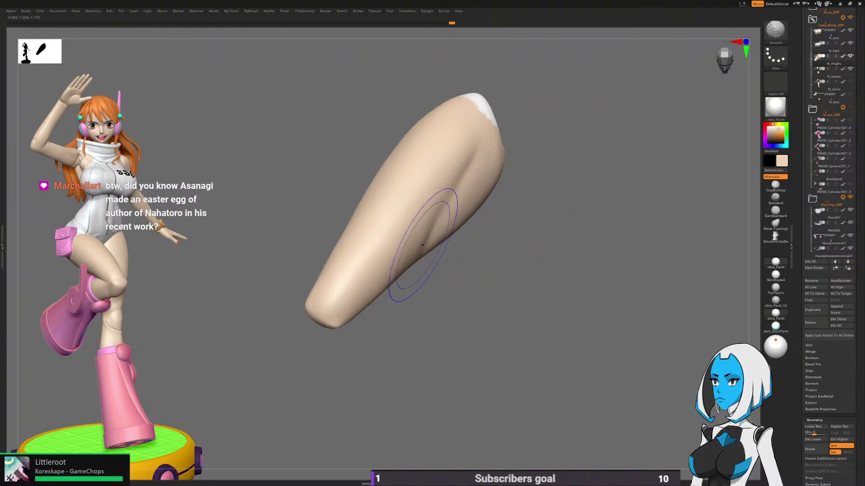
shift+drag(470, 139, 442, 203)
Step: Turn off Solo mode and examine the raised thigh's inner groove against the hips and bodysuit
drag(399, 318, 488, 313)
key(space)
click(524, 332)
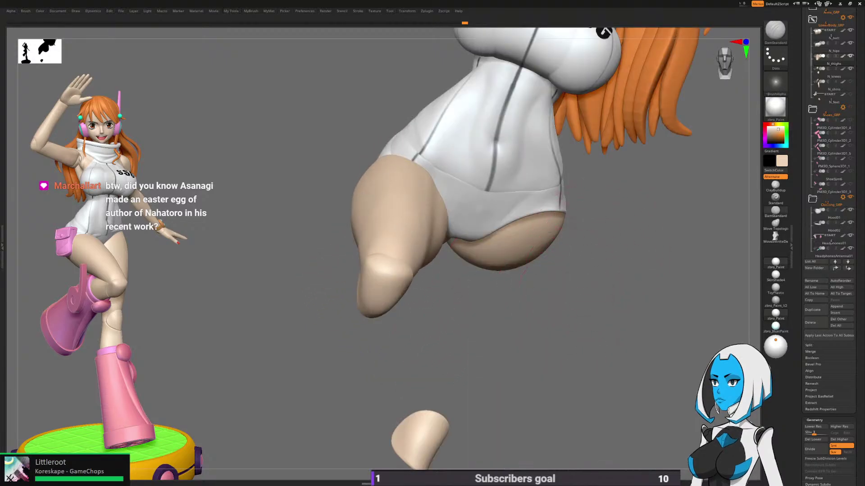
drag(599, 279, 536, 269)
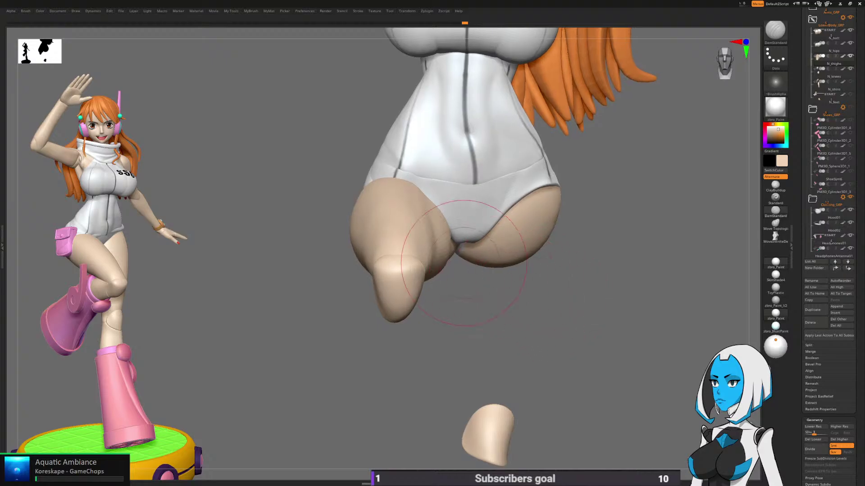
mouse_move(473, 282)
mouse_down()
mouse_move(486, 342)
mouse_move(478, 362)
mouse_move(481, 353)
mouse_up()
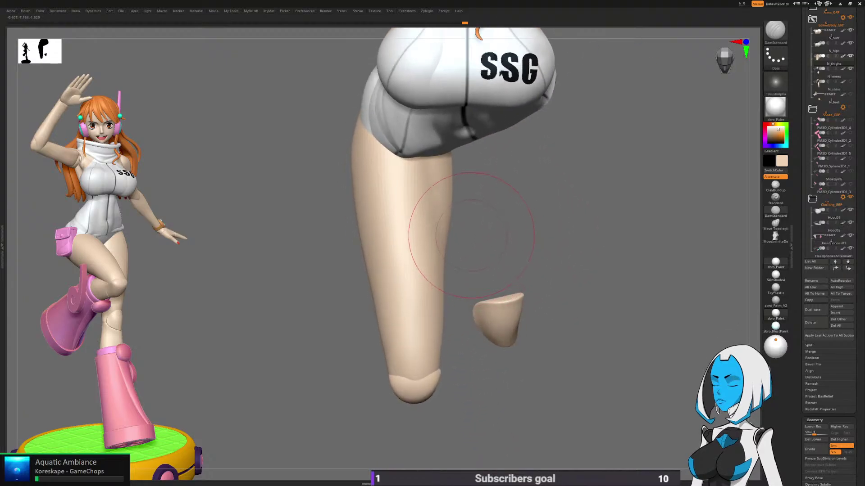
drag(473, 248, 484, 244)
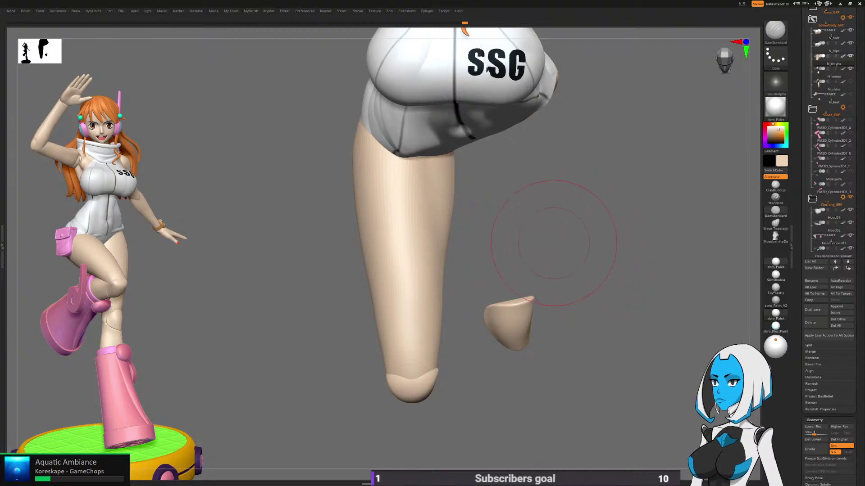
Step: Mask part of the raised thigh along its inner groove with MaskLasso and soften the mask's edge
mouse_move(554, 243)
mouse_down()
mouse_move(550, 223)
mouse_move(531, 203)
mouse_move(463, 215)
mouse_move(544, 154)
mouse_move(518, 315)
mouse_up()
key(ctrl)
mouse_move(445, 245)
ctrl+mouse_down()
mouse_move(507, 97)
mouse_move(518, 297)
ctrl+mouse_up()
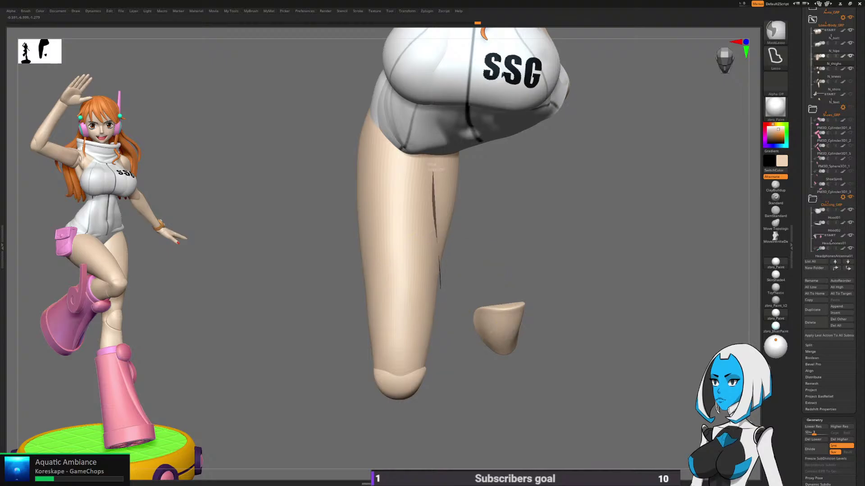
mouse_move(433, 172)
ctrl+mouse_down()
mouse_move(558, 301)
mouse_move(504, 243)
ctrl+mouse_up()
ctrl+click(535, 262)
ctrl+click(439, 282)
ctrl+click(514, 275)
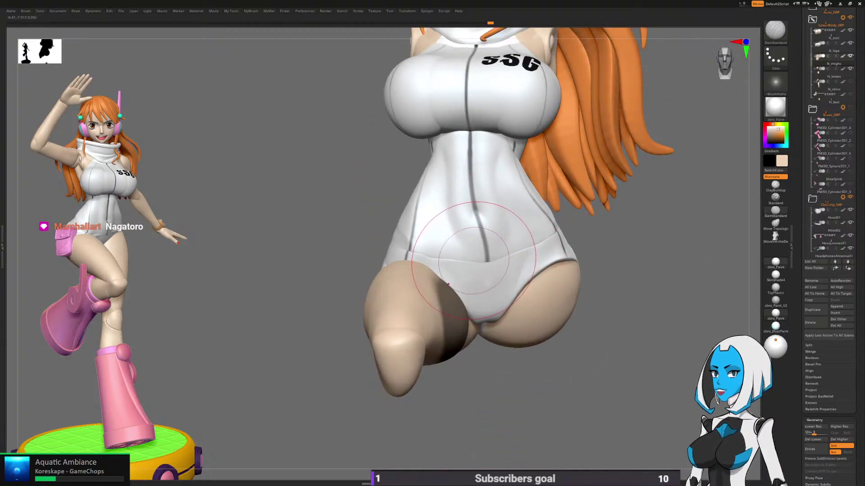
Step: Switch to the Move brush, adjust the unmasked inner upper thigh, and clear the mask
key(b)
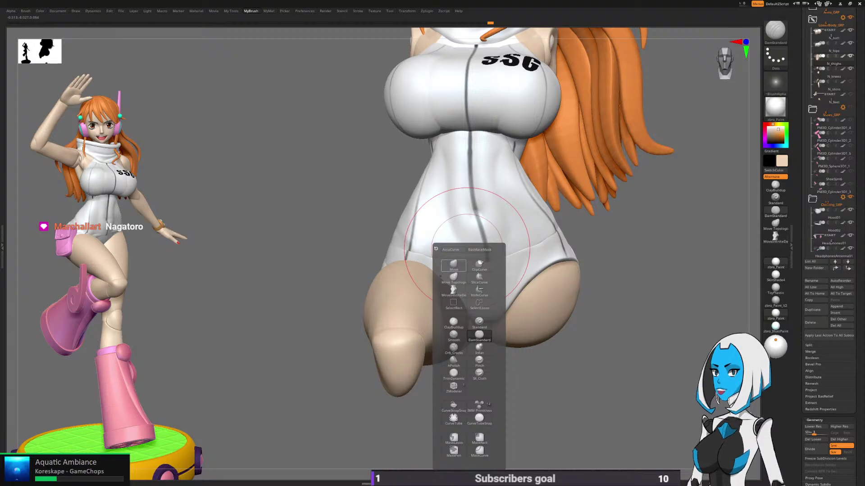
click(454, 266)
mouse_move(501, 251)
right_down()
mouse_move(463, 270)
mouse_move(462, 257)
mouse_move(427, 310)
mouse_move(463, 332)
mouse_move(444, 333)
mouse_move(459, 331)
mouse_move(461, 307)
mouse_move(471, 319)
right_up()
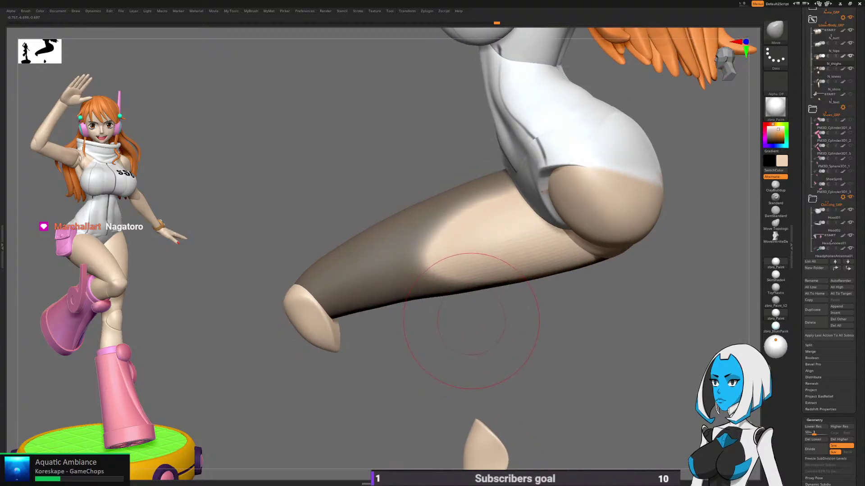
key(space)
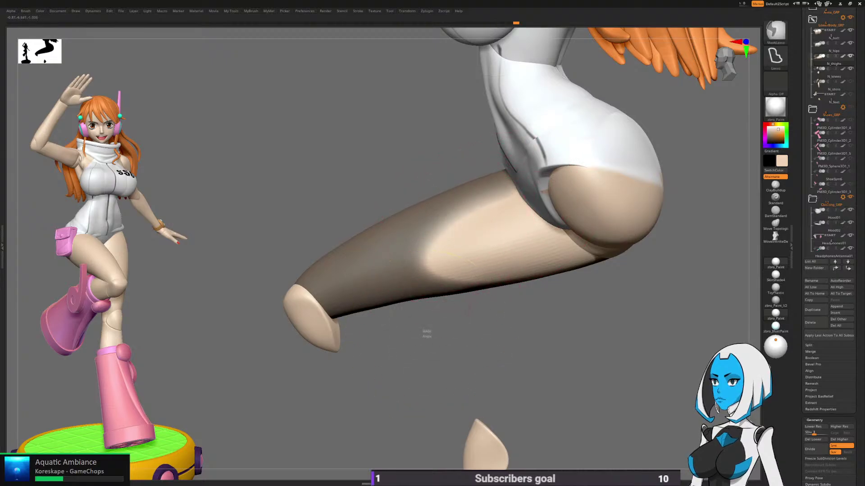
ctrl+drag(427, 332, 439, 342)
mouse_move(406, 338)
mouse_down()
mouse_move(531, 285)
mouse_move(534, 339)
mouse_up()
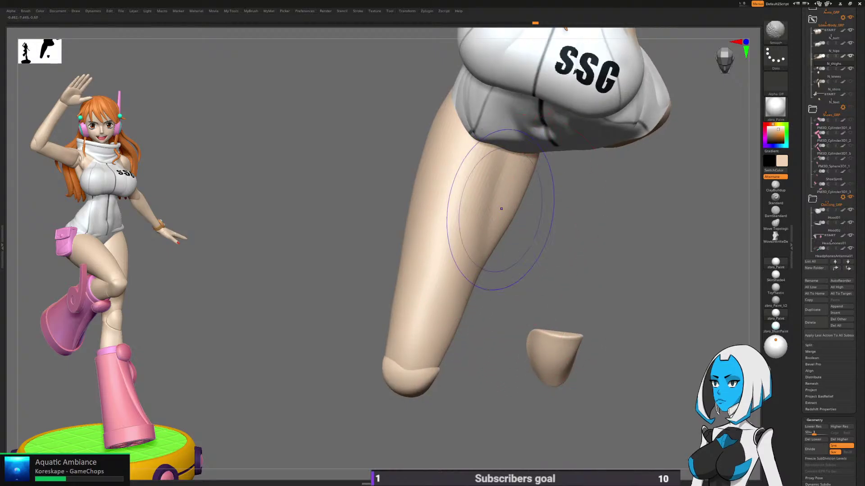
Step: Smooth the inner upper thigh below the bodysuit and isolate the thigh subtool with Solo mode
mouse_move(502, 208)
shift+mouse_down()
mouse_move(483, 257)
mouse_move(508, 141)
shift+mouse_up()
key(space)
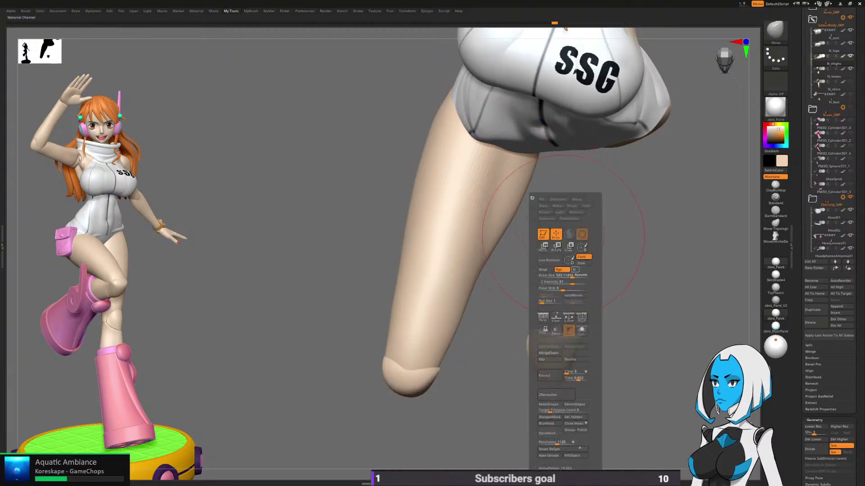
click(582, 329)
Step: Mask the inner upper edge of the isolated thigh with a soft edge and reshape the adjoining surface with the Move brush
key(space)
click(515, 209)
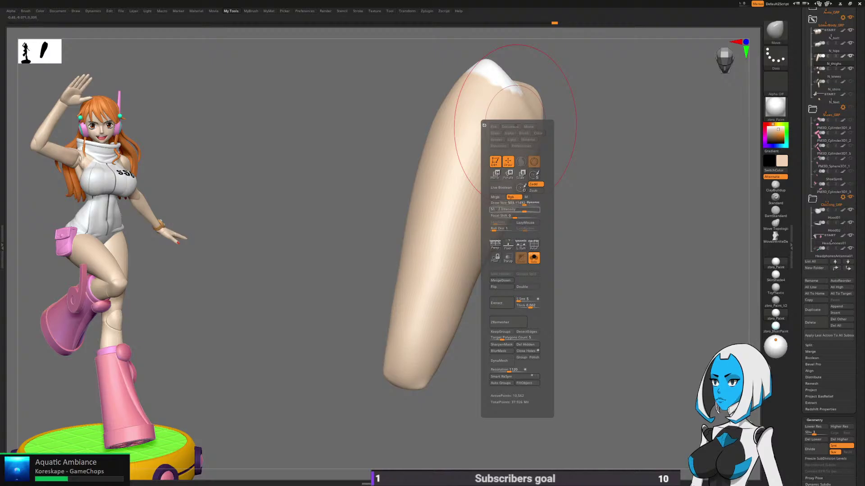
drag(521, 203, 516, 203)
mouse_move(539, 88)
ctrl+mouse_down()
mouse_move(508, 172)
mouse_move(666, 125)
ctrl+mouse_up()
ctrl+click(531, 176)
ctrl+click(530, 176)
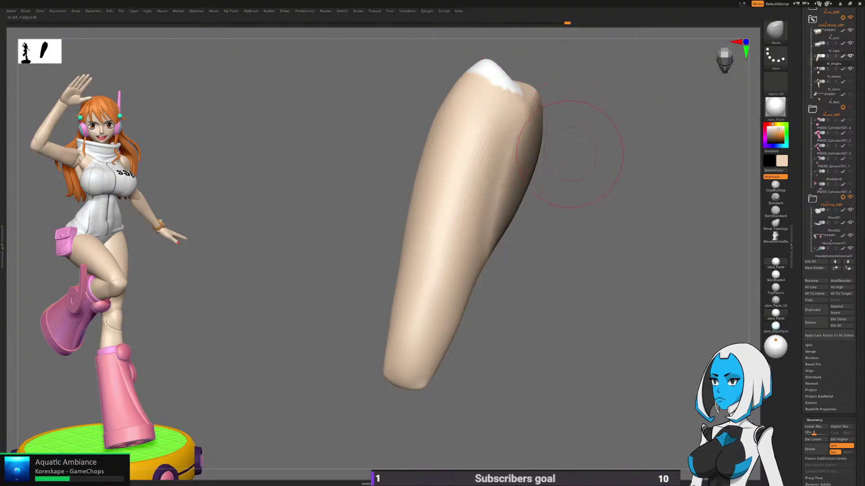
key(space)
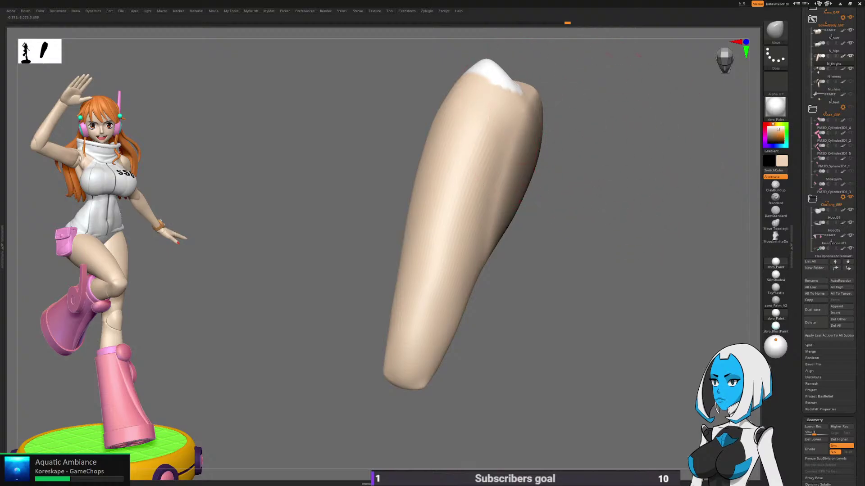
drag(498, 135, 506, 141)
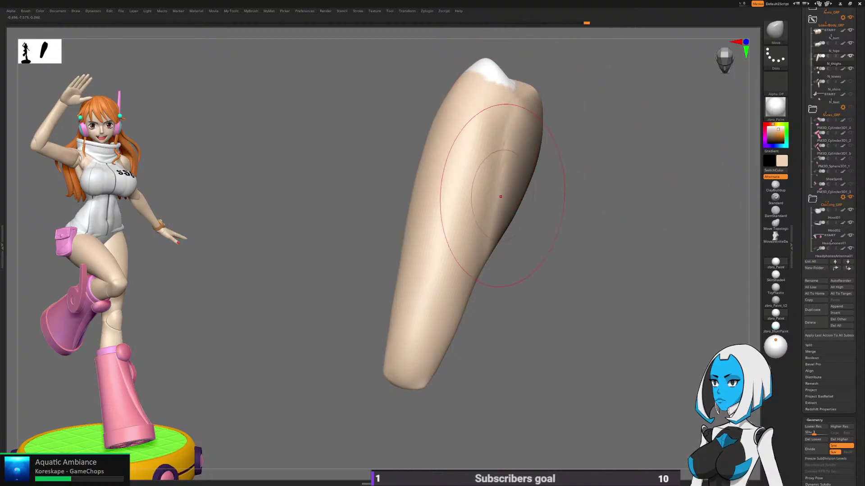
Step: Smooth the isolated thigh's inner groove, the surface toward the knee and the upper side
mouse_move(502, 193)
shift+mouse_down()
mouse_move(493, 158)
mouse_move(488, 180)
shift+mouse_up()
shift+drag(481, 236, 450, 315)
shift+drag(500, 203, 504, 153)
mouse_move(545, 337)
mouse_down()
mouse_move(542, 266)
mouse_move(512, 247)
mouse_up()
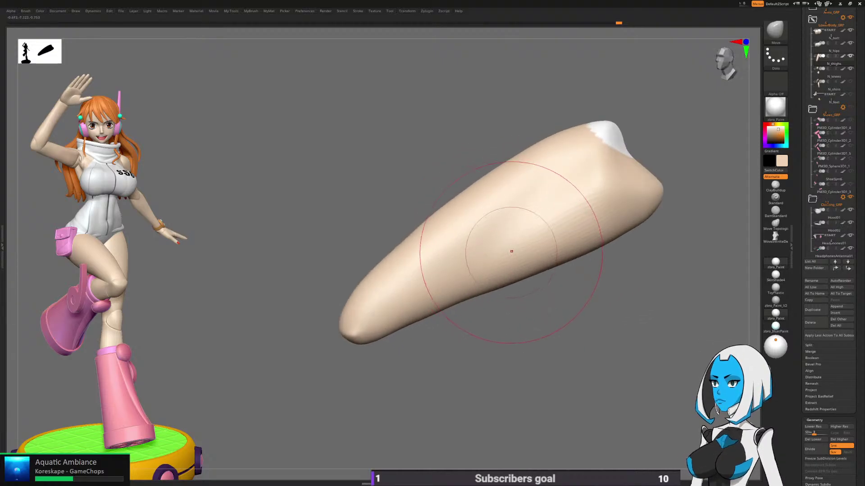
key(space)
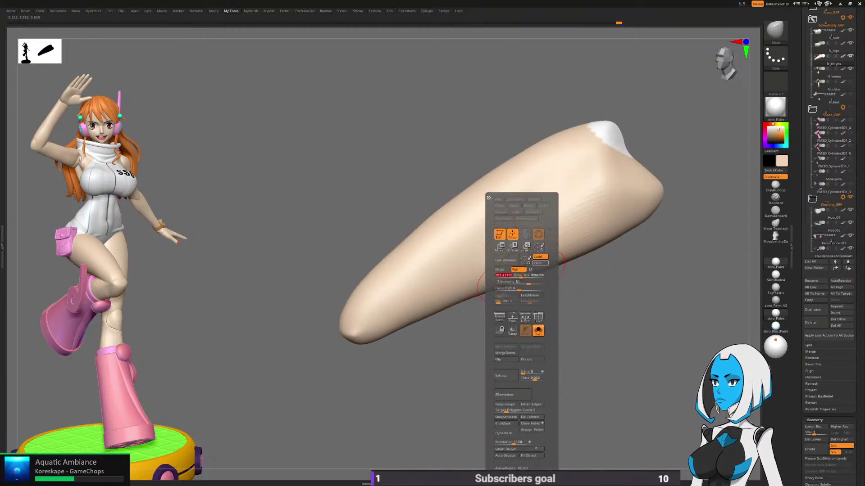
drag(585, 280, 628, 318)
mouse_move(537, 145)
shift+mouse_down()
mouse_move(527, 146)
mouse_move(589, 136)
mouse_move(555, 191)
shift+mouse_up()
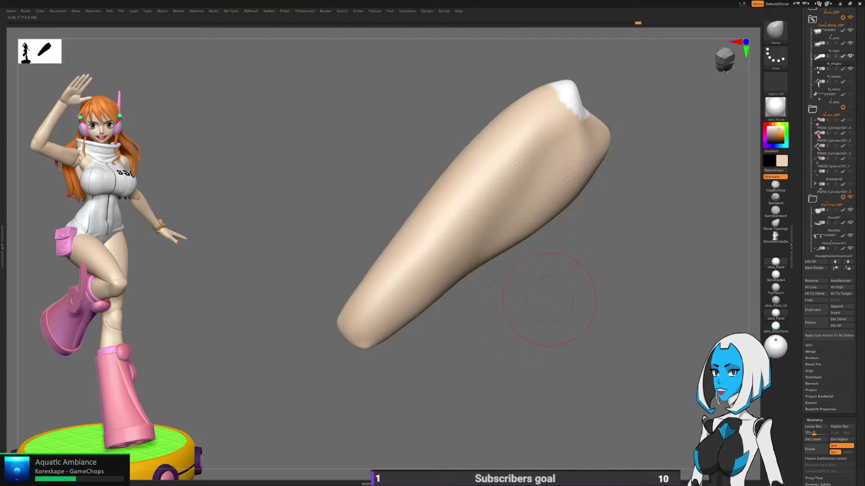
Step: Turn off Solo mode, then smooth the thigh's inner side and refine its underside contour near the buttock
key(space)
click(575, 330)
mouse_move(647, 298)
alt+mouse_down()
mouse_move(588, 283)
mouse_move(562, 305)
mouse_move(594, 268)
mouse_move(623, 316)
mouse_move(563, 311)
alt+mouse_up()
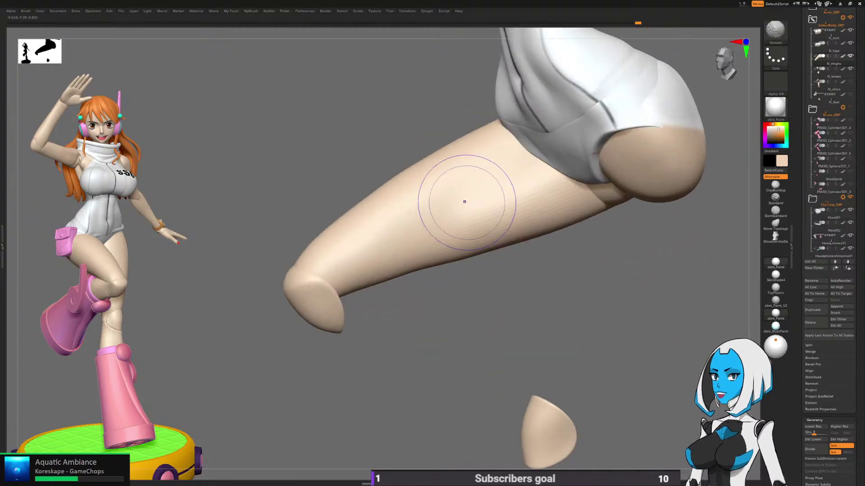
mouse_move(465, 202)
shift+mouse_down()
mouse_move(428, 222)
mouse_move(439, 228)
shift+mouse_up()
drag(540, 293, 489, 285)
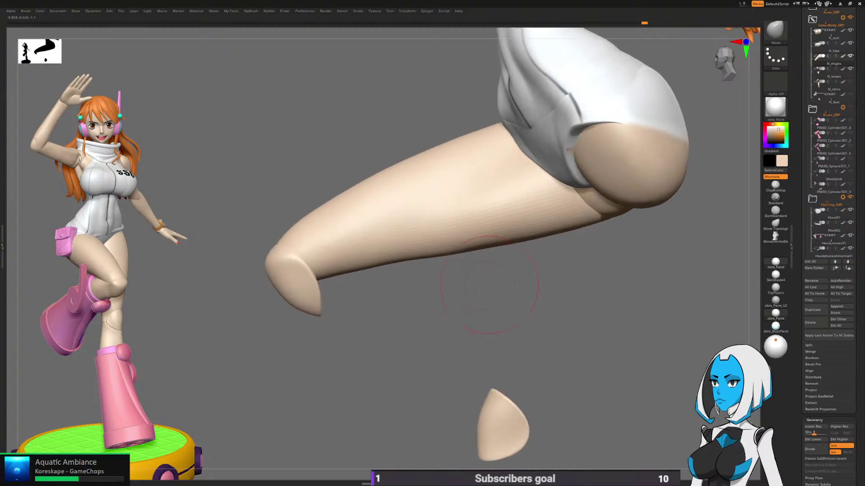
key(space)
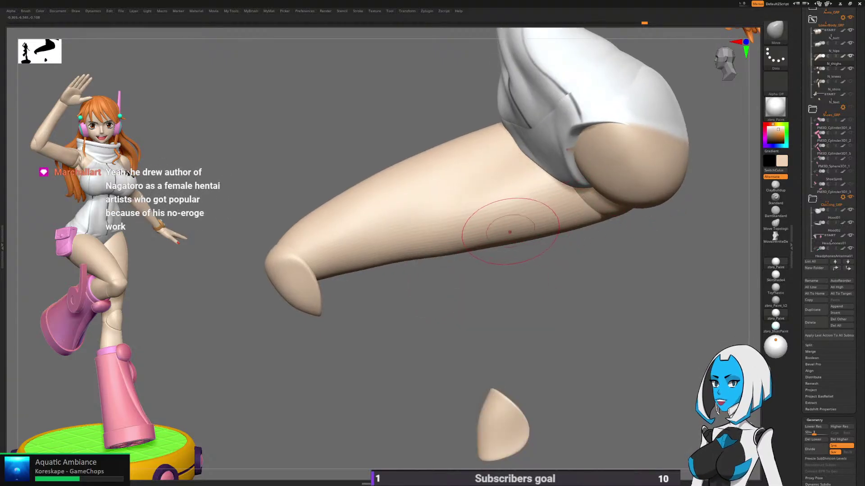
key(space)
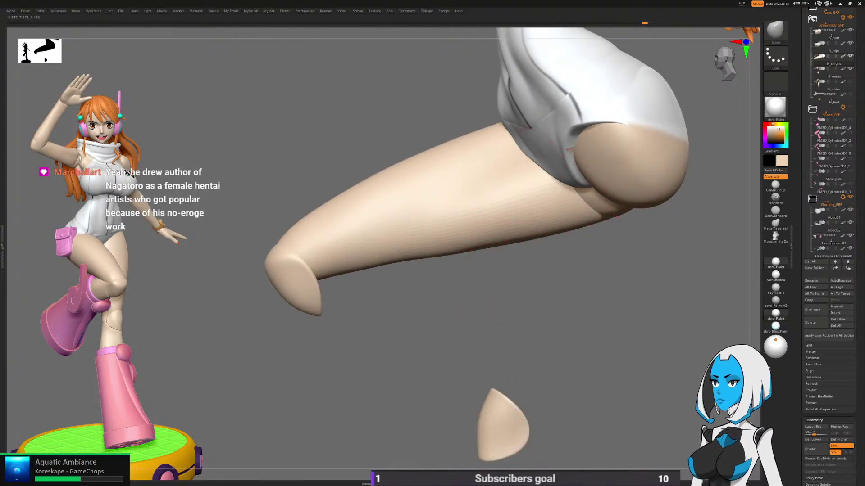
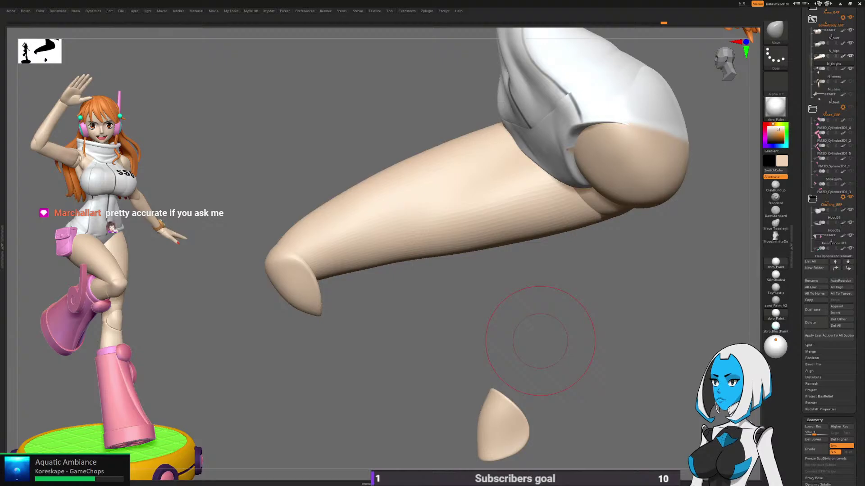
Step: Refine the raised thigh's back and inner contour below the buttock with the Move brush
alt+drag(480, 303, 493, 290)
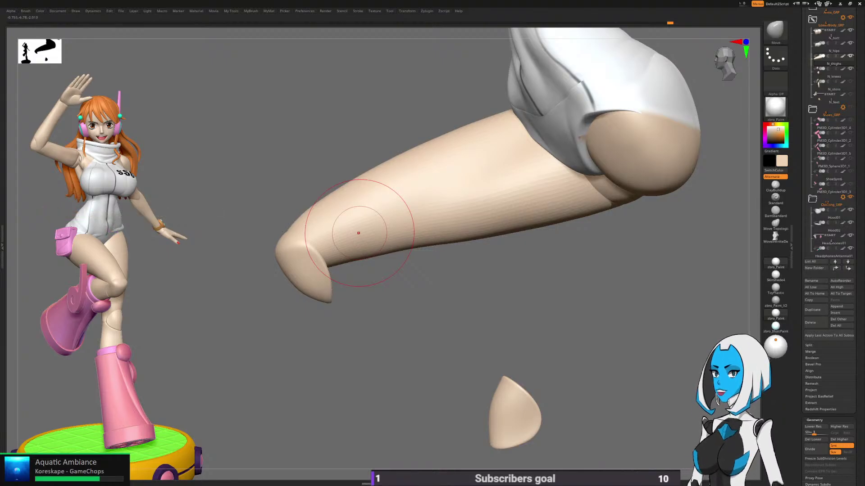
mouse_move(437, 304)
mouse_down()
mouse_move(477, 288)
mouse_move(473, 271)
mouse_move(500, 259)
mouse_move(435, 178)
mouse_move(391, 205)
mouse_move(383, 185)
mouse_up()
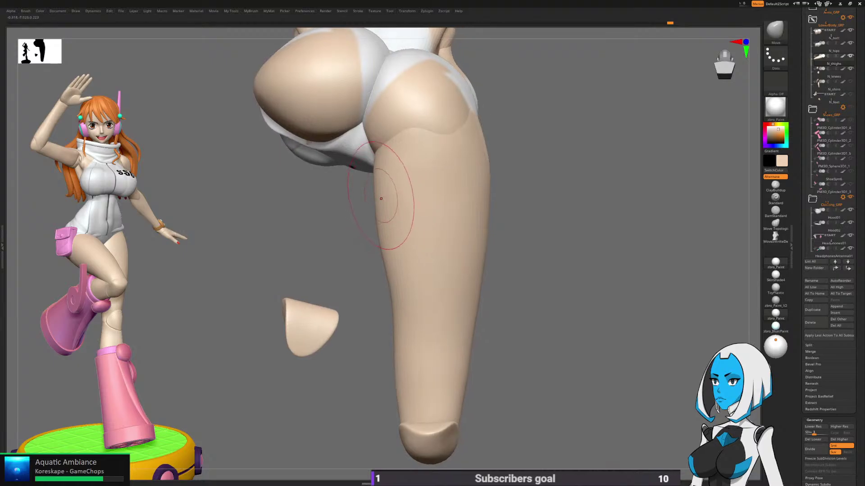
key(space)
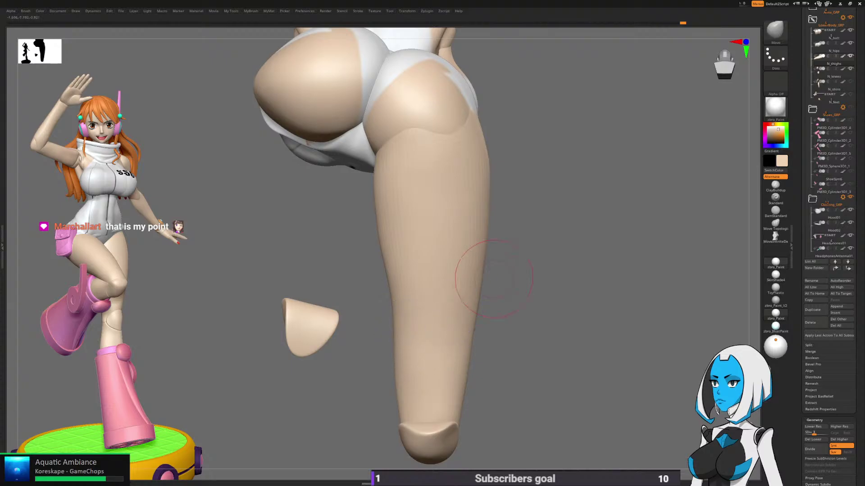
drag(517, 283, 489, 310)
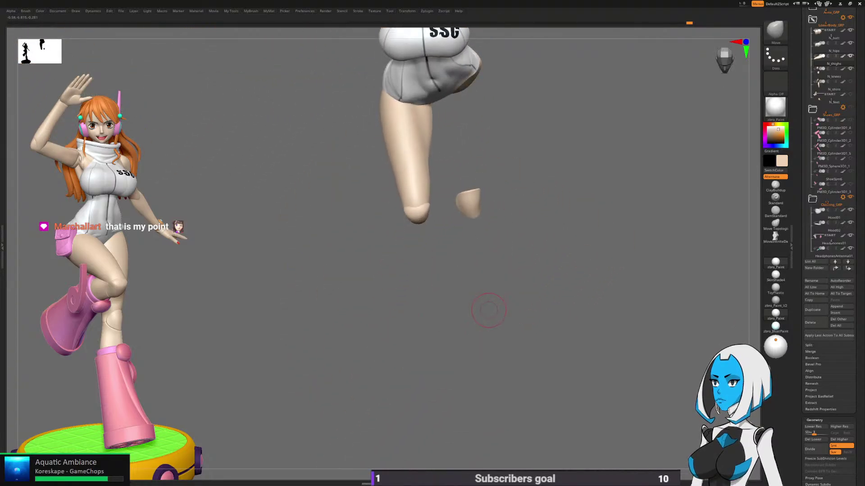
Step: Drop the thigh to a lower subdivision level and smooth its inner contour just below the crotch
alt+drag(539, 194, 453, 261)
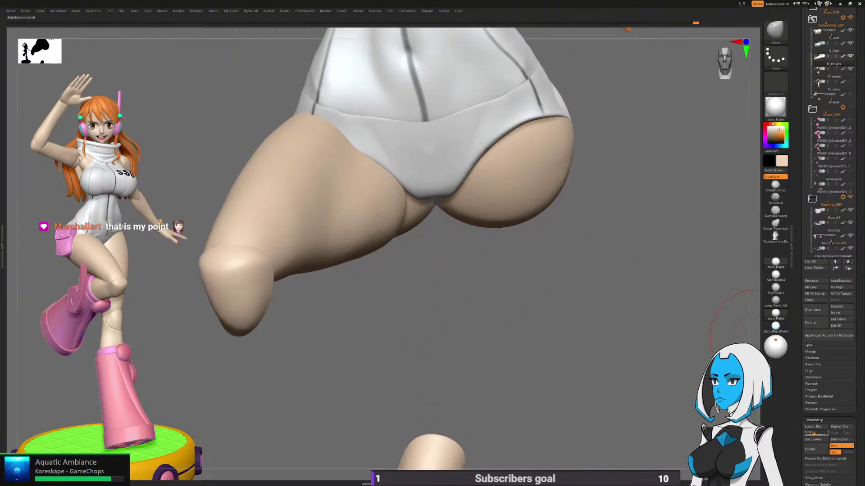
key(shift+d)
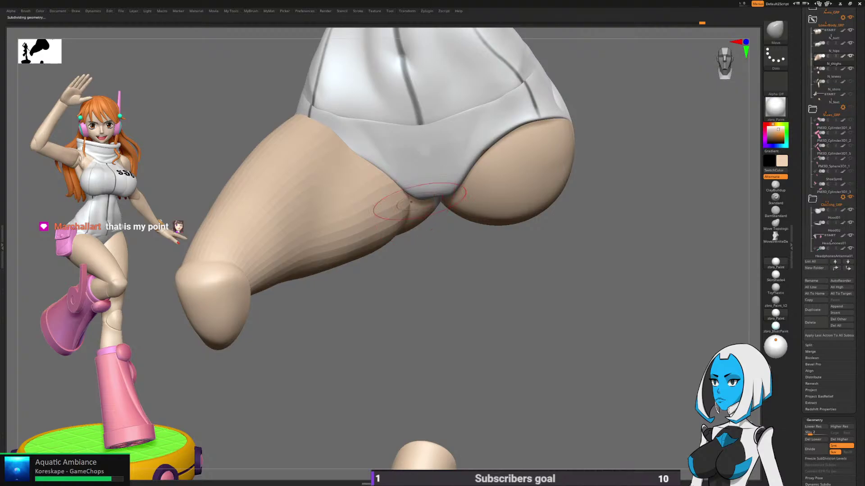
right_drag(413, 209, 443, 268)
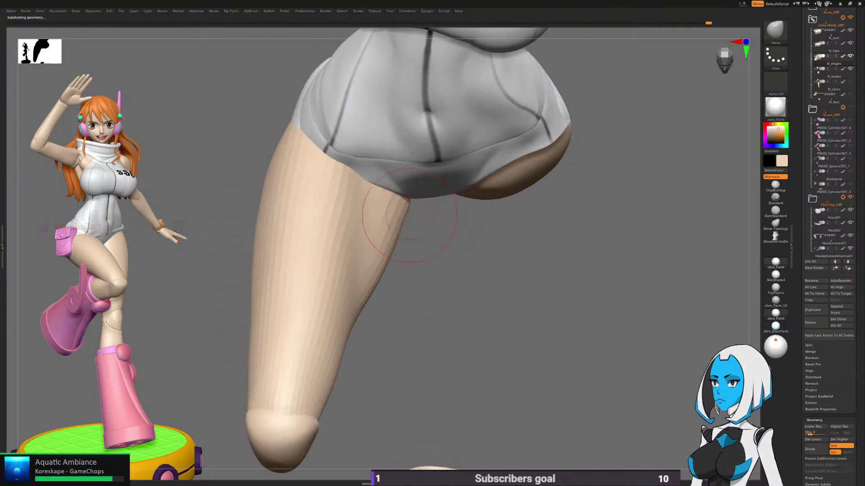
right_drag(399, 244, 407, 277)
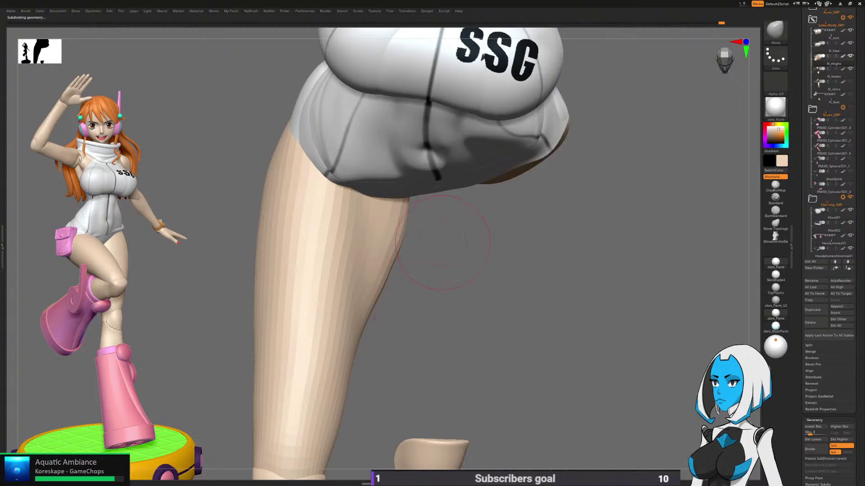
key(space)
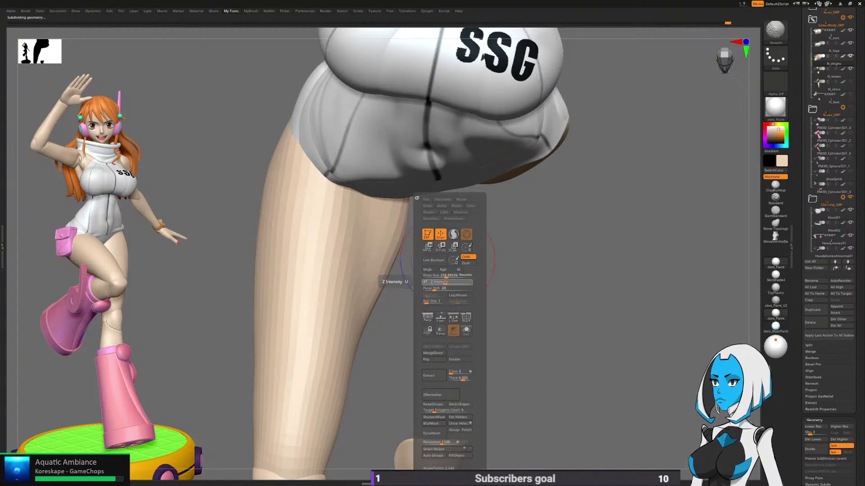
shift+drag(400, 240, 381, 279)
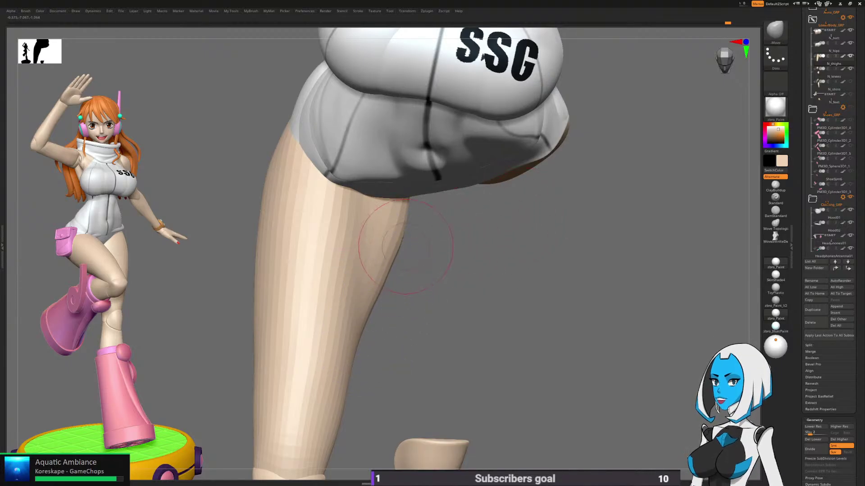
Step: Nudge the raised thigh's inner contour just below the crotch with the Move brush
mouse_move(403, 234)
mouse_down()
mouse_move(409, 290)
mouse_move(386, 222)
mouse_up()
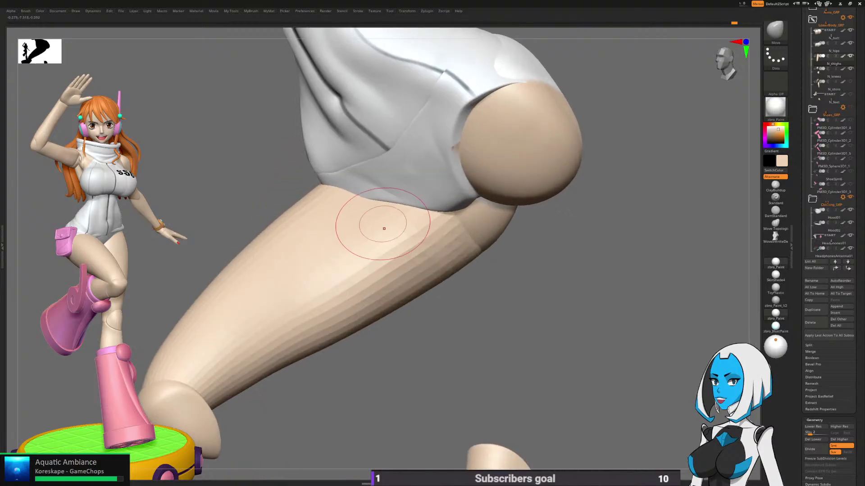
drag(478, 283, 535, 347)
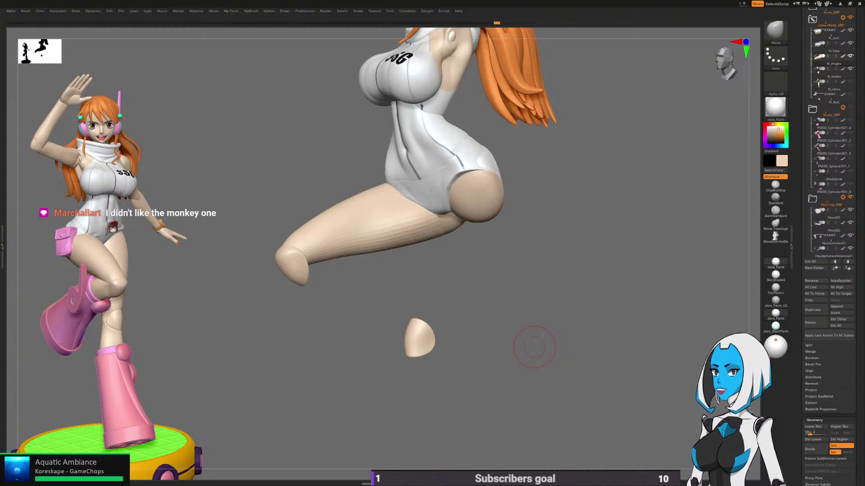
mouse_move(534, 347)
mouse_down()
mouse_move(511, 251)
mouse_move(518, 285)
mouse_move(525, 216)
mouse_move(453, 195)
mouse_up()
mouse_move(453, 196)
right_down()
mouse_move(440, 155)
mouse_move(439, 198)
mouse_move(448, 187)
mouse_move(419, 180)
mouse_move(441, 260)
right_up()
right_drag(382, 268, 428, 222)
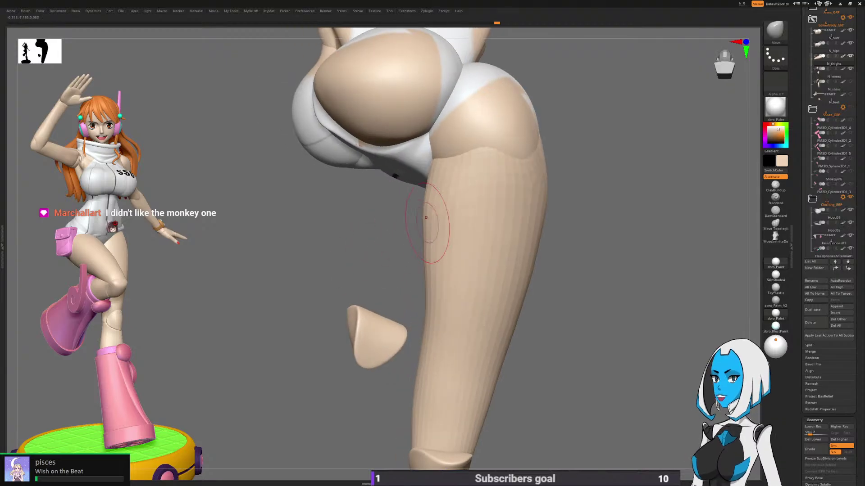
Step: Resize the Move brush and reshape the thigh's inner back contour below the buttock
key(space)
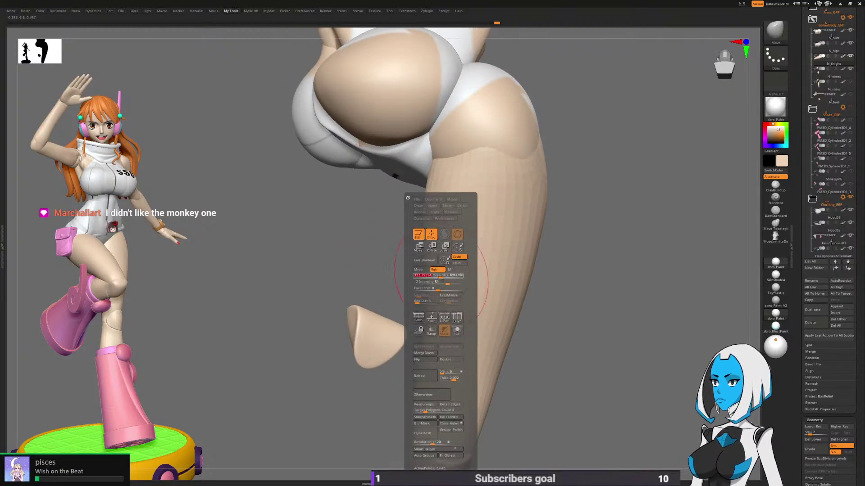
right_drag(477, 243, 500, 233)
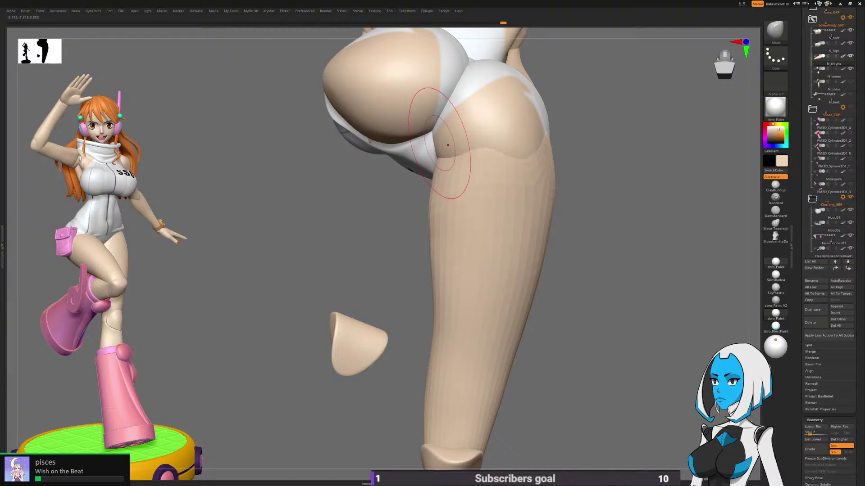
drag(443, 250, 449, 249)
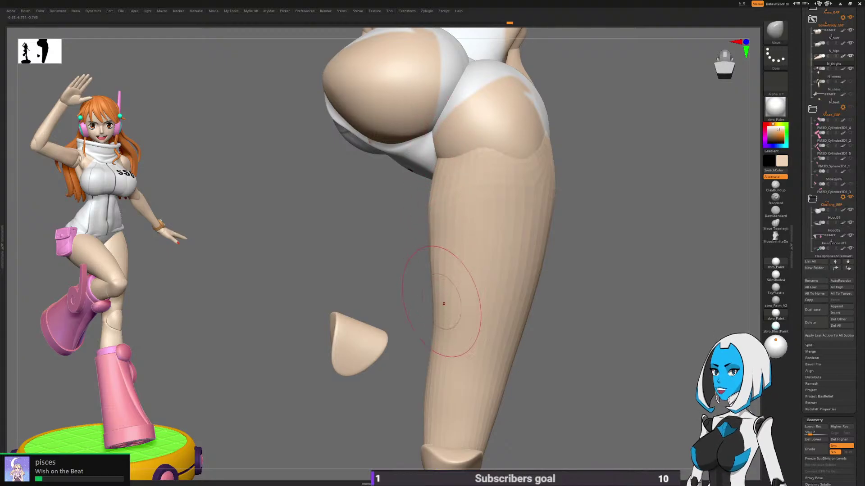
mouse_move(564, 319)
right_down()
mouse_move(539, 261)
mouse_move(460, 137)
mouse_move(462, 185)
mouse_move(448, 152)
right_up()
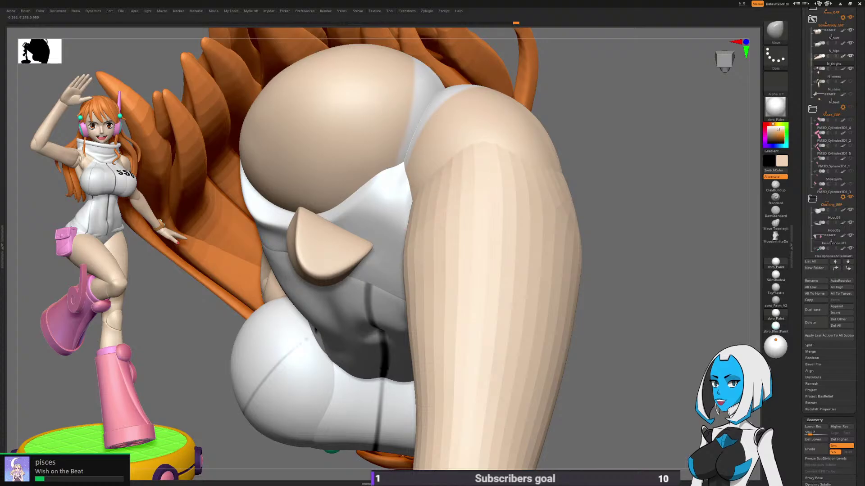
alt+right_drag(609, 176, 602, 173)
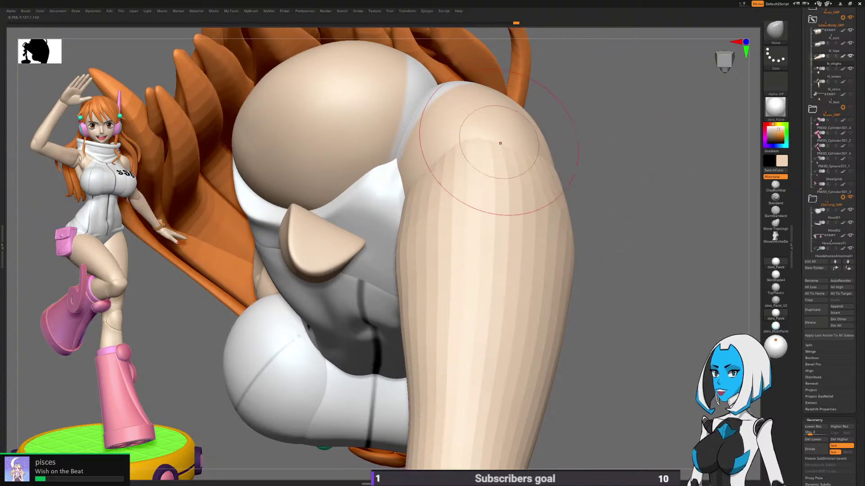
right_drag(579, 136, 570, 162)
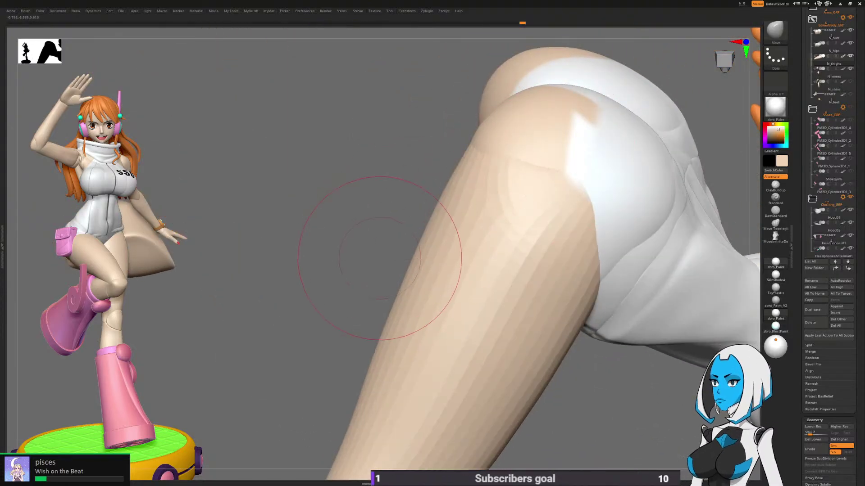
ctrl+right_drag(377, 243, 396, 212)
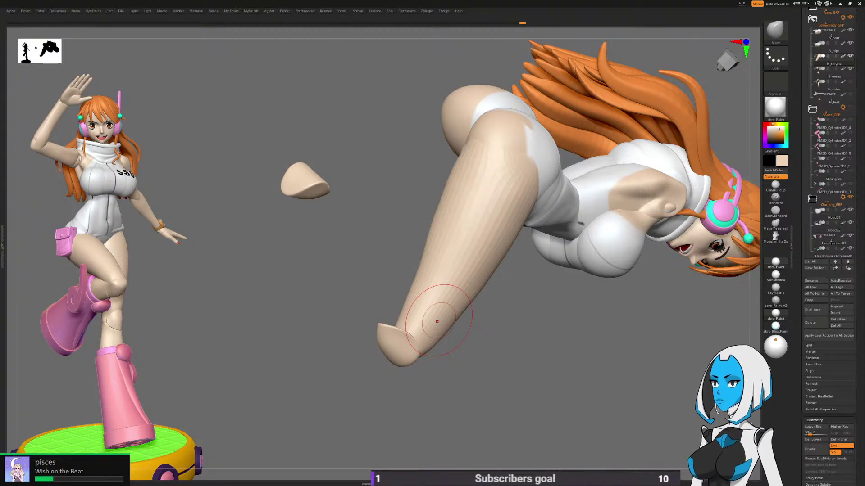
Step: Select the knees subtool and hide the detached knee piece of the other leg
mouse_move(519, 310)
mouse_down()
mouse_move(558, 347)
mouse_move(585, 280)
mouse_move(520, 227)
mouse_up()
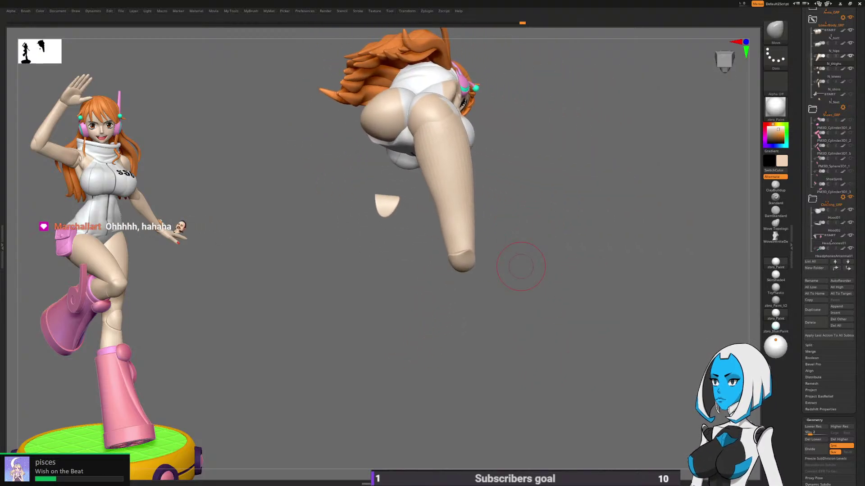
mouse_move(522, 266)
mouse_down()
mouse_move(516, 317)
mouse_move(496, 306)
mouse_move(506, 333)
mouse_move(506, 324)
mouse_move(433, 314)
mouse_up()
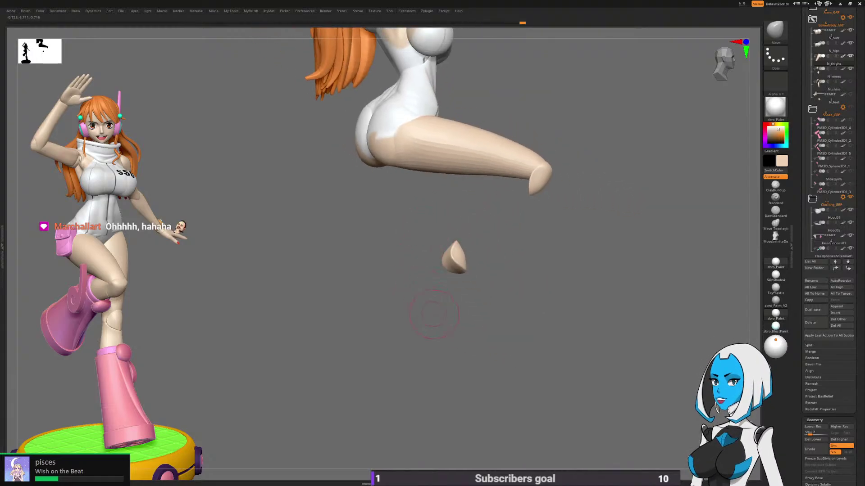
drag(490, 329, 466, 239)
ctrl+shift+click(444, 214)
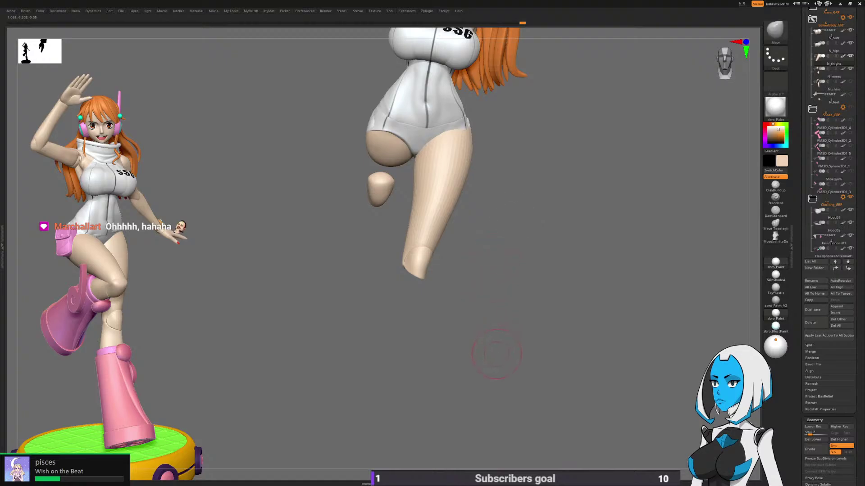
alt+click(422, 270)
drag(463, 288, 423, 309)
mouse_move(360, 339)
ctrl+shift+mouse_down()
mouse_move(398, 262)
mouse_move(475, 234)
ctrl+shift+mouse_up()
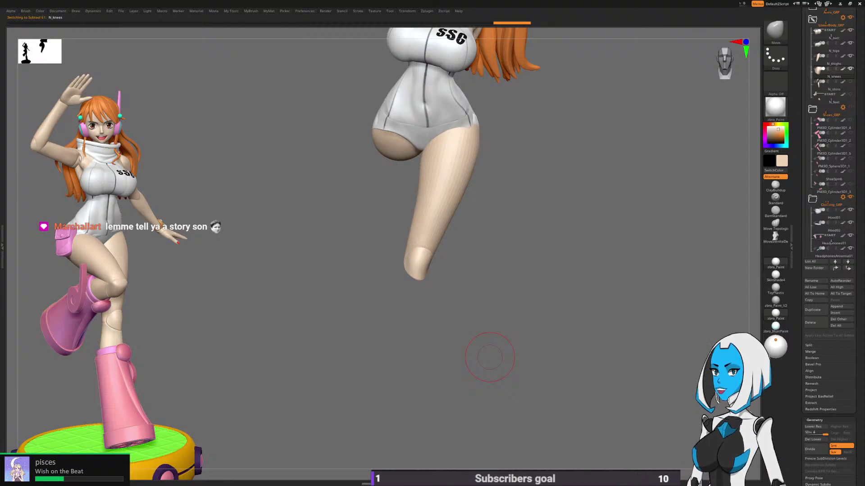
Step: Switch back to the thighs subtool and reshape the upper outer thigh where it meets the hip and leotard edge
drag(501, 232, 468, 165)
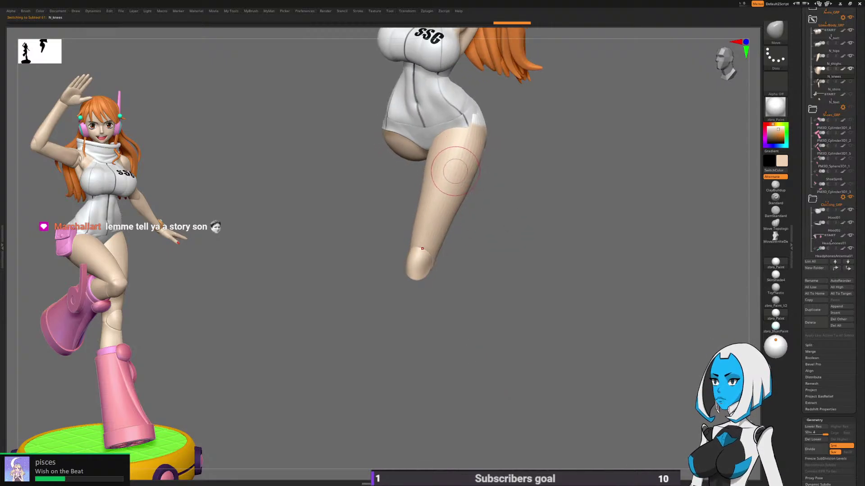
alt+click(456, 171)
mouse_move(514, 205)
mouse_down()
mouse_move(483, 148)
mouse_move(462, 187)
mouse_move(520, 192)
mouse_move(463, 183)
mouse_up()
key(space)
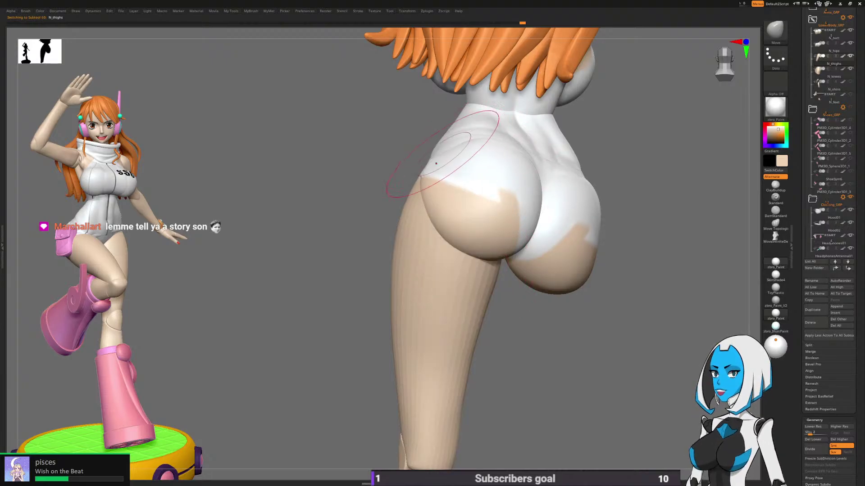
mouse_move(386, 200)
mouse_down()
mouse_move(434, 208)
mouse_move(423, 225)
mouse_up()
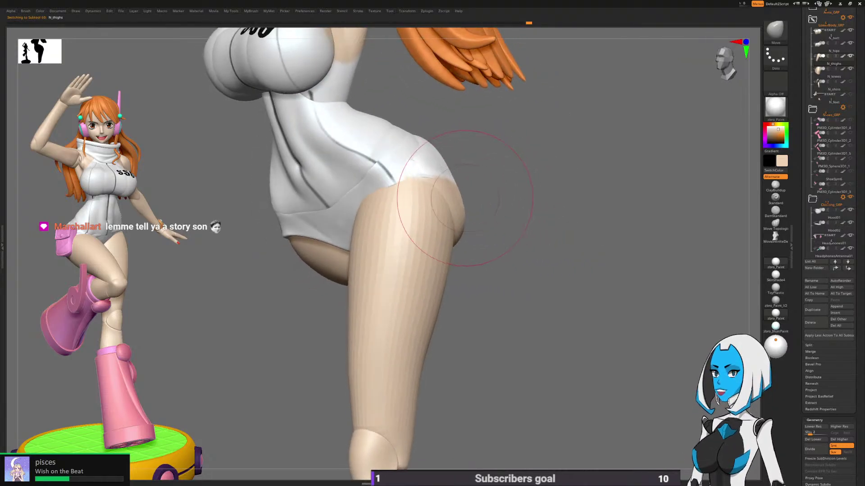
mouse_move(486, 175)
mouse_down()
mouse_move(450, 158)
mouse_move(432, 217)
mouse_up()
mouse_move(475, 183)
mouse_down()
mouse_move(512, 183)
mouse_move(528, 151)
mouse_up()
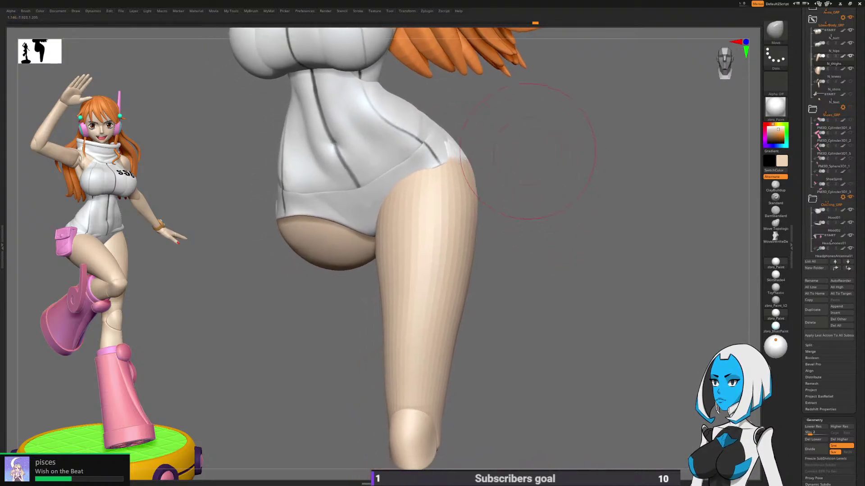
key(space)
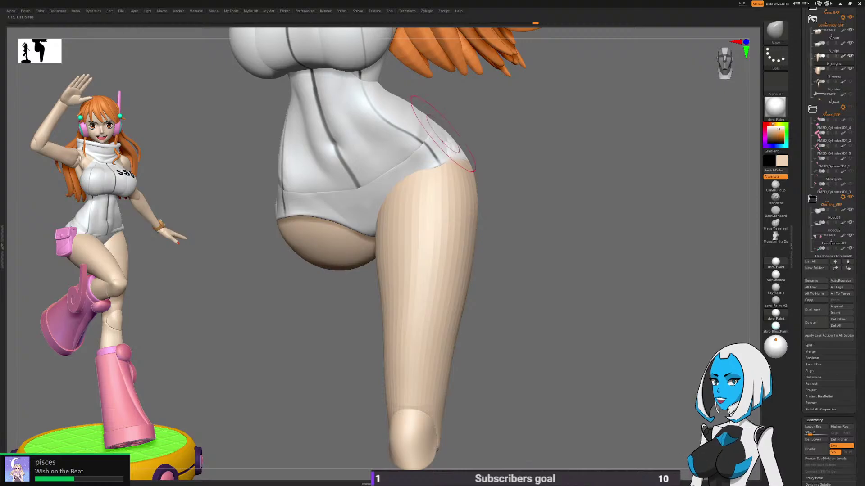
drag(500, 144, 531, 161)
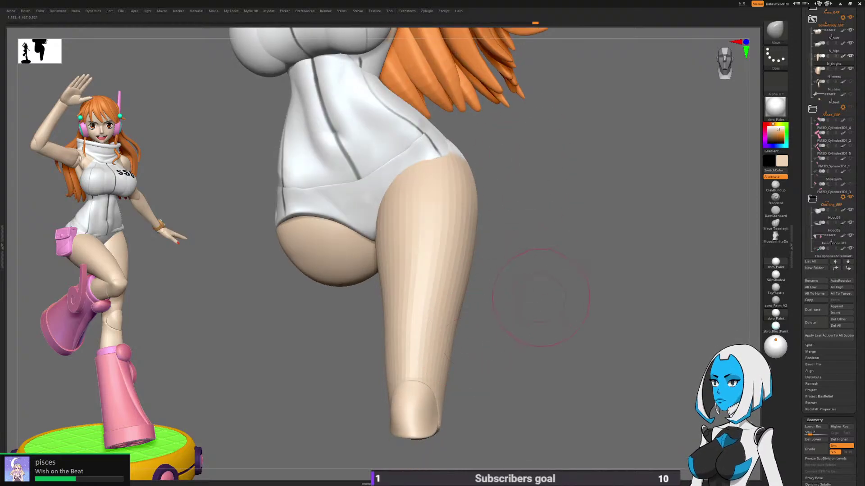
mouse_move(540, 298)
mouse_down()
mouse_move(616, 194)
mouse_move(617, 171)
mouse_move(617, 205)
mouse_move(579, 212)
mouse_move(589, 268)
mouse_move(531, 207)
mouse_up()
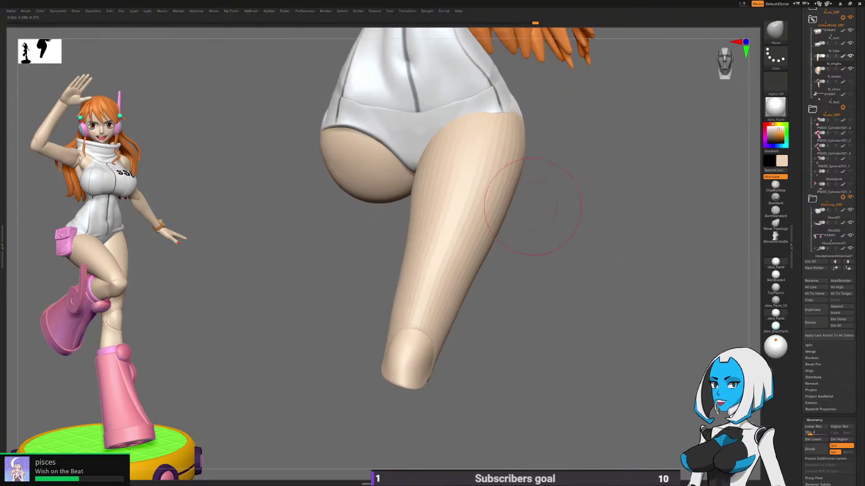
Step: Choose the TrimDynamic brush, isolate the thigh in Solo mode and flatten its front surface
key(b)
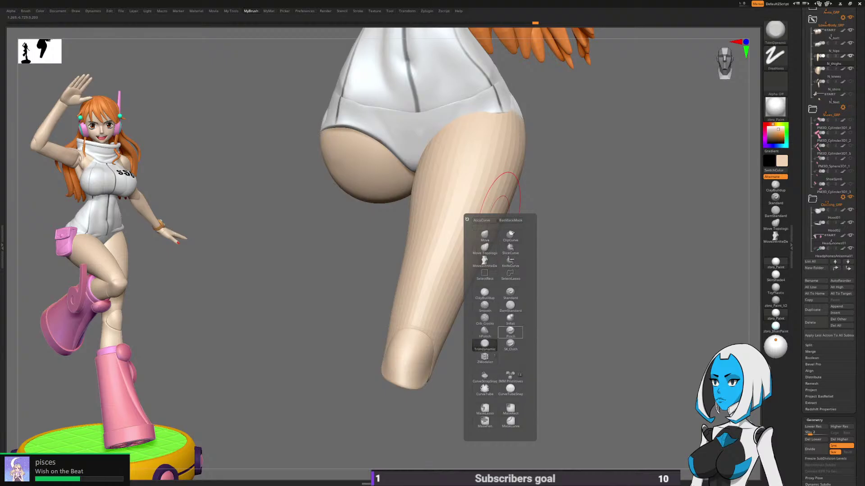
click(484, 344)
drag(543, 257, 541, 287)
key(space)
click(559, 330)
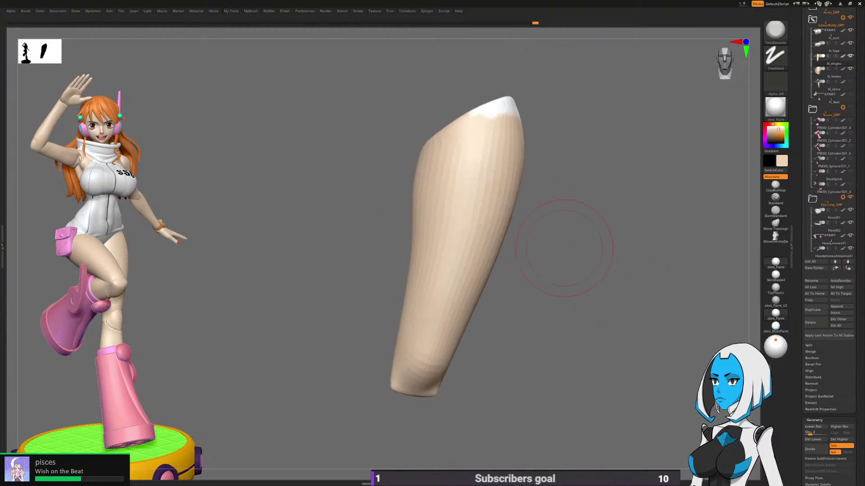
key(space)
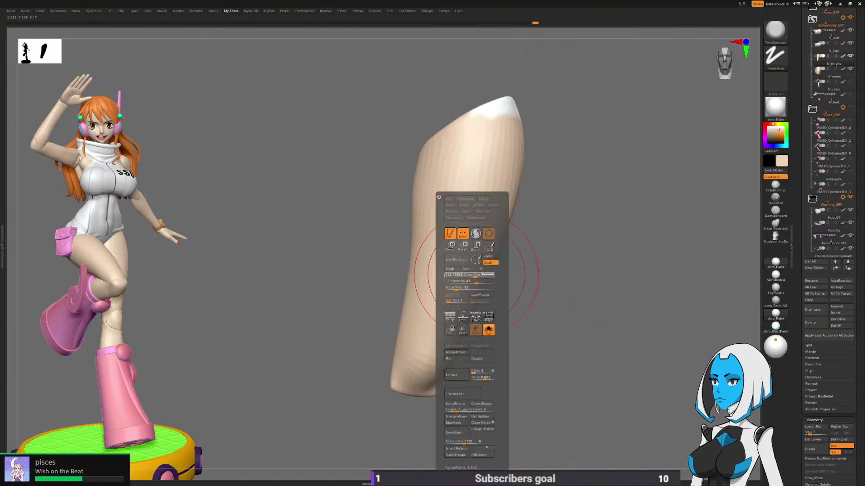
drag(436, 252, 460, 202)
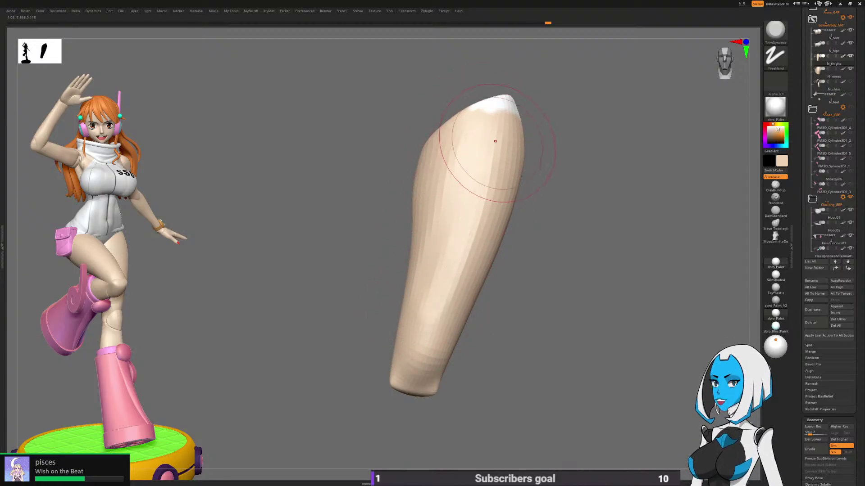
Step: Smooth the thigh's side lengthwise and even out the front plane with TrimDynamic
mouse_move(541, 193)
mouse_down()
mouse_move(586, 191)
mouse_move(574, 187)
mouse_up()
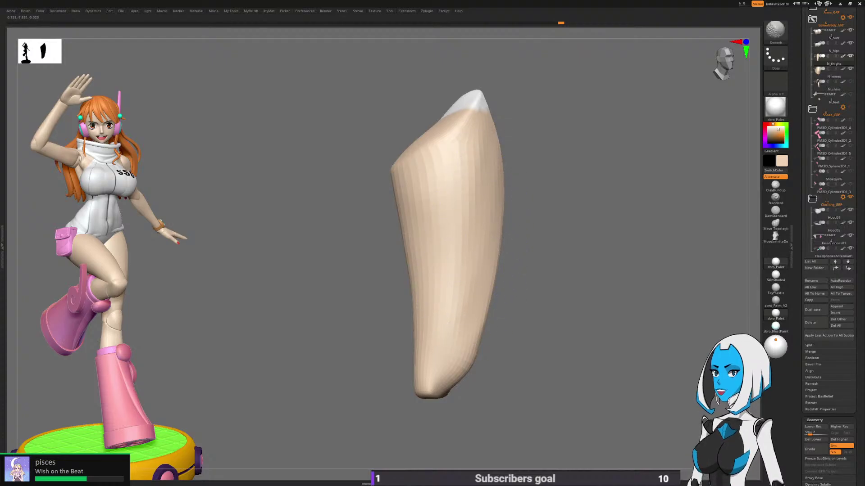
drag(534, 231, 491, 226)
drag(482, 174, 444, 326)
mouse_move(529, 275)
mouse_down()
mouse_move(560, 269)
mouse_move(505, 270)
mouse_up()
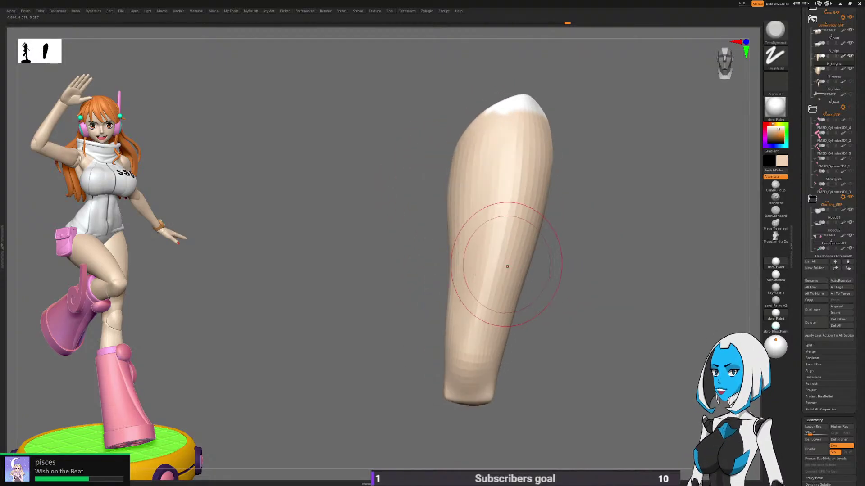
key(b)
drag(505, 207, 479, 276)
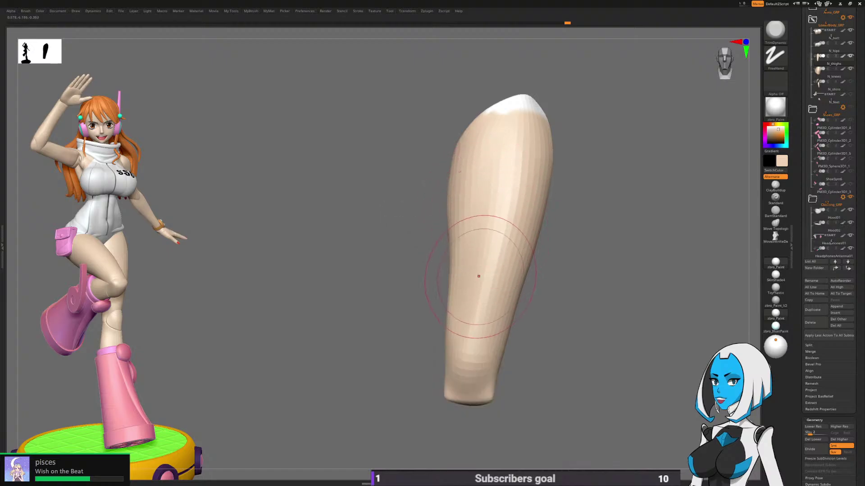
Step: Refine the thigh's front with the DamStandard brush, smooth the surface and turn off Solo mode
key(b)
key(s)
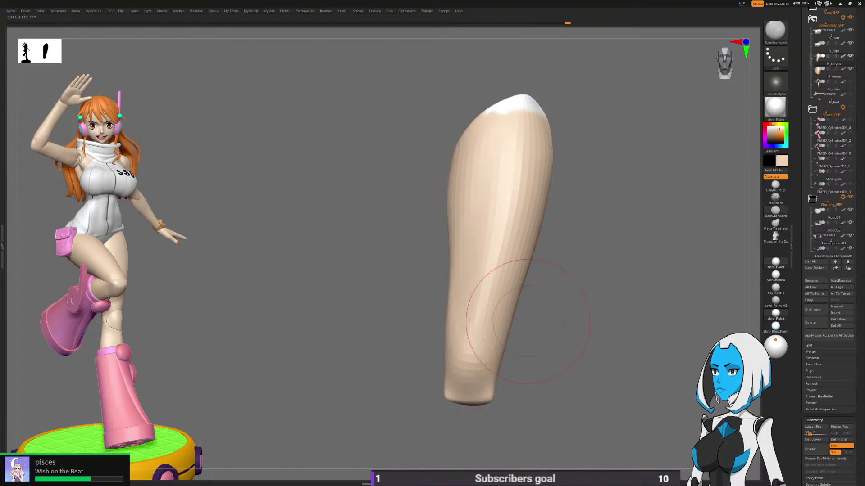
mouse_move(554, 304)
mouse_down()
mouse_move(546, 277)
mouse_move(512, 278)
mouse_up()
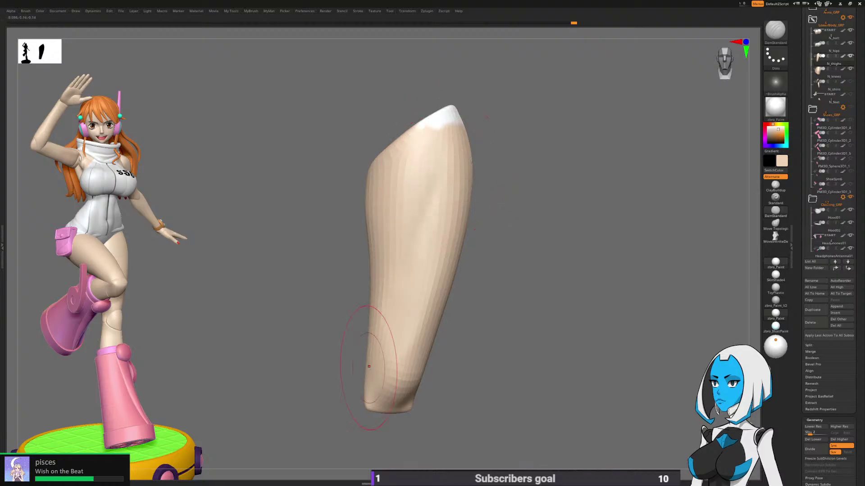
mouse_move(495, 270)
mouse_down()
mouse_move(514, 183)
mouse_move(554, 193)
mouse_move(557, 274)
mouse_up()
shift+drag(423, 207, 405, 271)
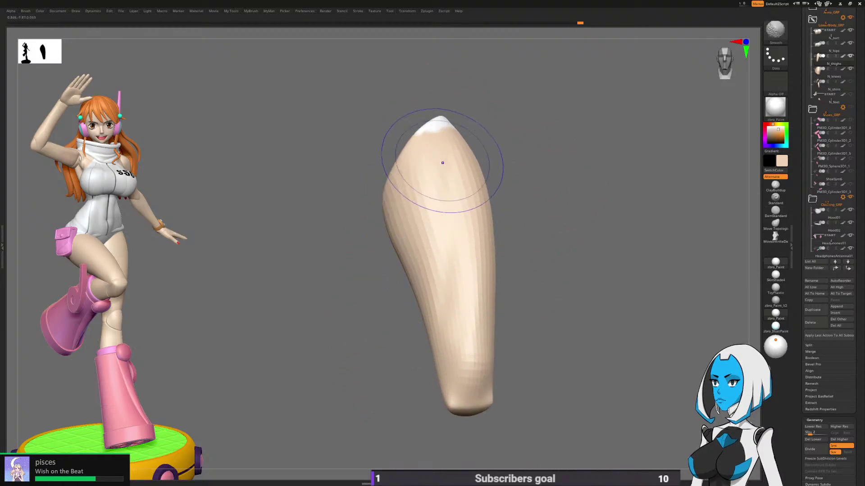
mouse_move(569, 289)
mouse_down()
mouse_move(558, 284)
mouse_move(564, 241)
mouse_move(570, 260)
mouse_move(592, 274)
mouse_move(591, 286)
mouse_move(585, 243)
mouse_move(579, 274)
mouse_move(525, 279)
mouse_move(543, 282)
mouse_move(565, 309)
mouse_move(531, 315)
mouse_move(540, 250)
mouse_up()
key(space)
click(582, 330)
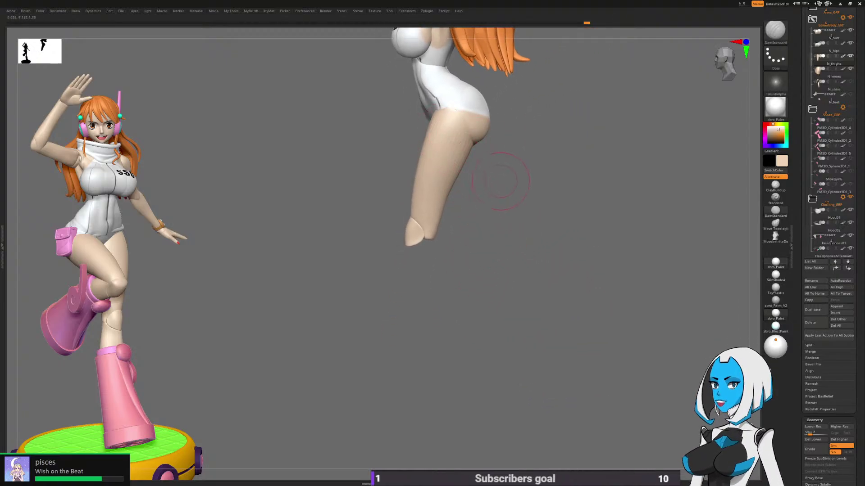
Step: Lasso-mask the inner side of the thigh and invert the mask
mouse_move(500, 180)
mouse_down()
mouse_move(563, 185)
mouse_move(556, 142)
mouse_move(540, 182)
mouse_move(505, 201)
mouse_move(505, 243)
mouse_move(543, 228)
mouse_up()
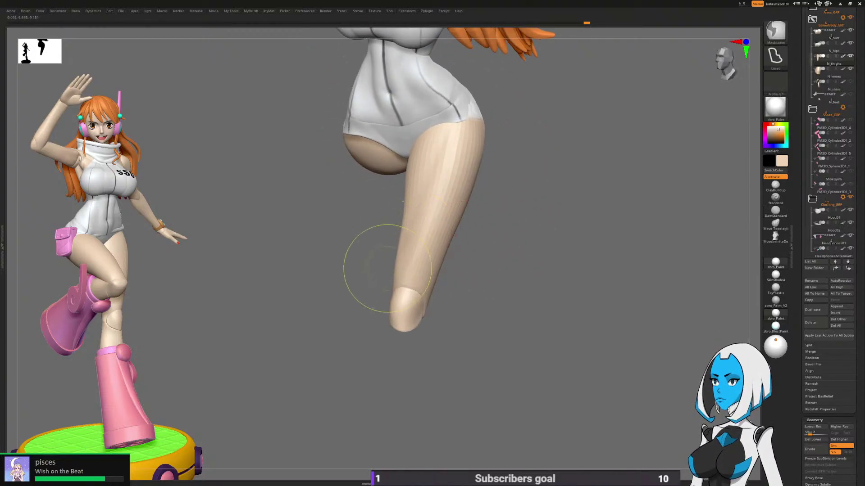
mouse_move(381, 286)
ctrl+mouse_down()
mouse_move(450, 109)
mouse_move(298, 354)
ctrl+mouse_up()
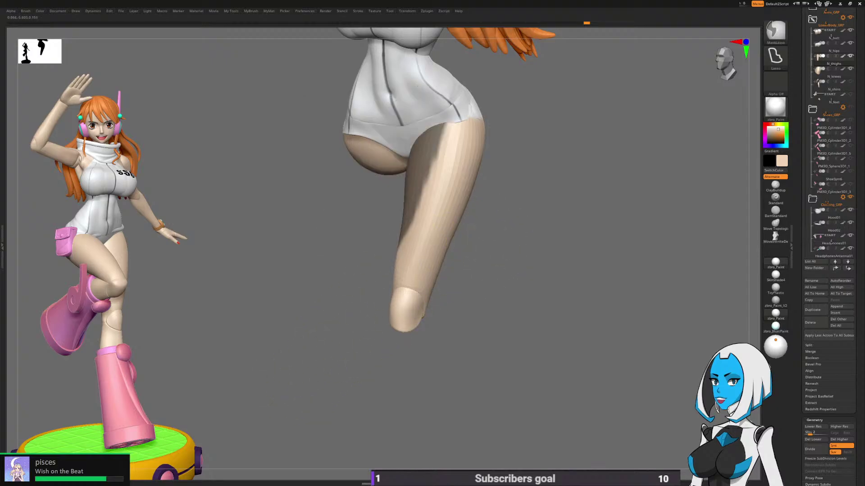
ctrl+click(471, 247)
drag(495, 289, 511, 222)
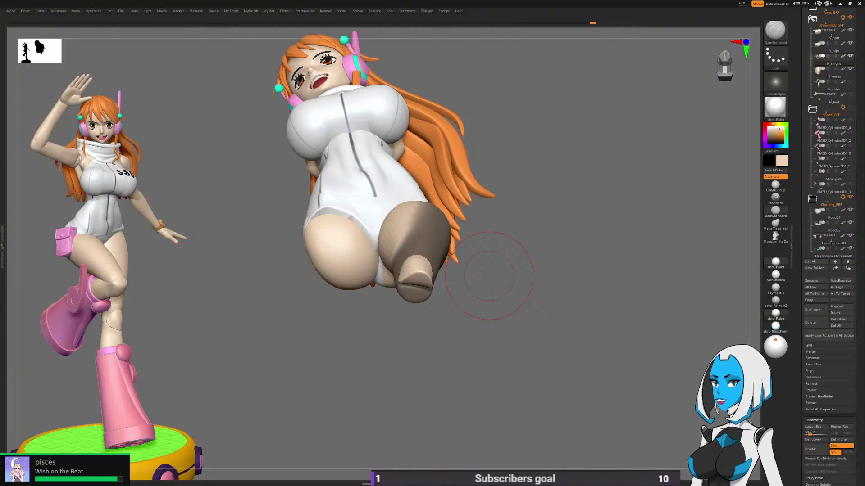
Step: Choose the Move brush and reshape the unmasked inner side of the thigh, working from below
drag(489, 276, 522, 289)
key(b)
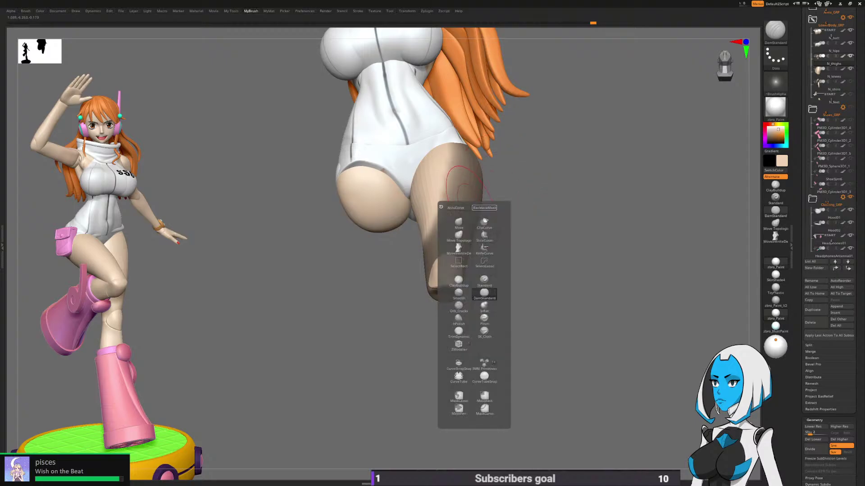
key(m)
key(v)
right_drag(538, 192, 509, 199)
key(space)
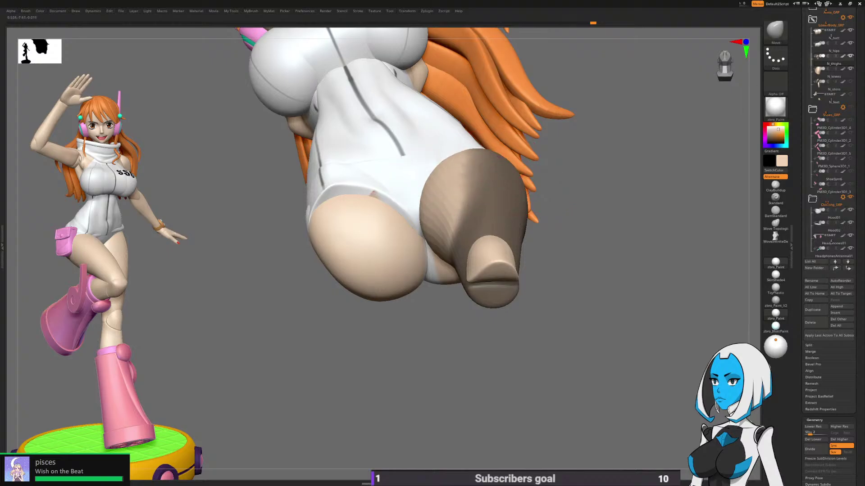
right_drag(447, 183, 451, 140)
mouse_move(450, 202)
mouse_down()
mouse_move(467, 193)
mouse_move(443, 205)
mouse_move(460, 220)
mouse_up()
right_drag(495, 116, 424, 183)
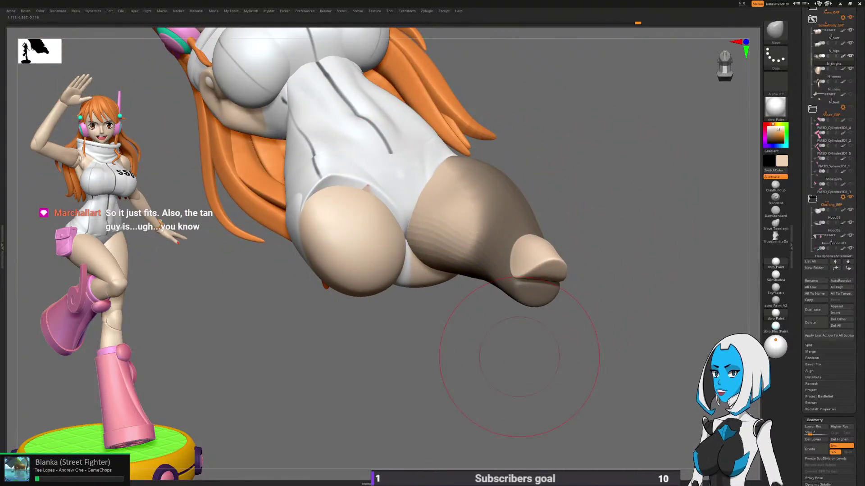
Step: Smooth the thigh's surface and adjust its contour between hip and knee, checking it from side, front and below
mouse_move(521, 359)
right_down()
mouse_move(522, 301)
mouse_move(561, 316)
mouse_move(377, 193)
mouse_move(456, 158)
mouse_move(559, 262)
mouse_move(558, 279)
mouse_move(473, 259)
right_up()
mouse_move(458, 255)
shift+mouse_down()
mouse_move(447, 280)
mouse_move(451, 164)
shift+mouse_up()
shift+drag(450, 164, 433, 169)
mouse_move(512, 233)
right_down()
mouse_move(536, 228)
mouse_move(498, 191)
right_up()
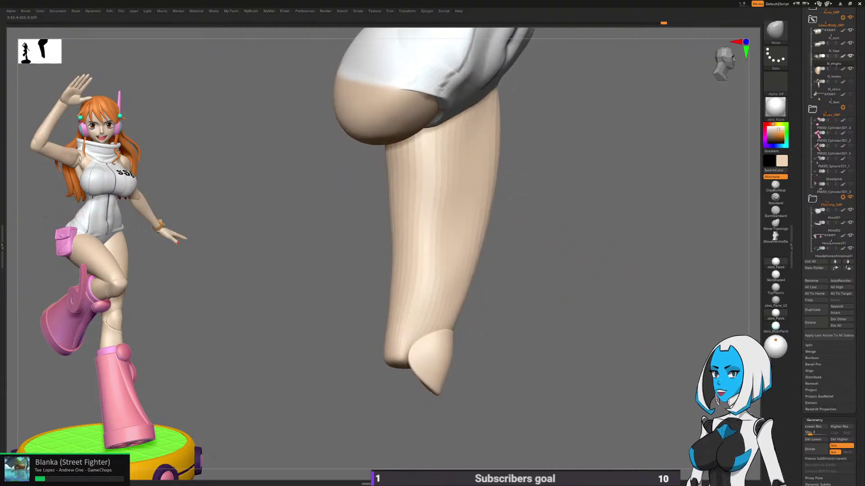
key(space)
drag(512, 273, 505, 273)
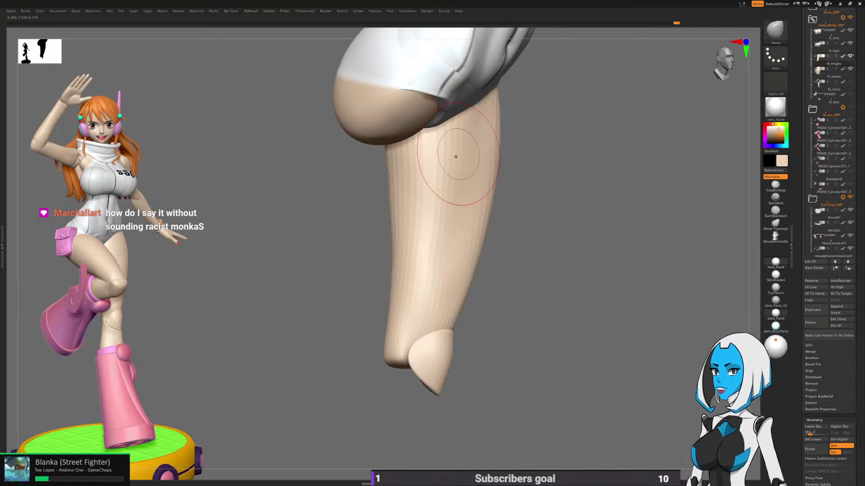
right_drag(456, 151, 403, 153)
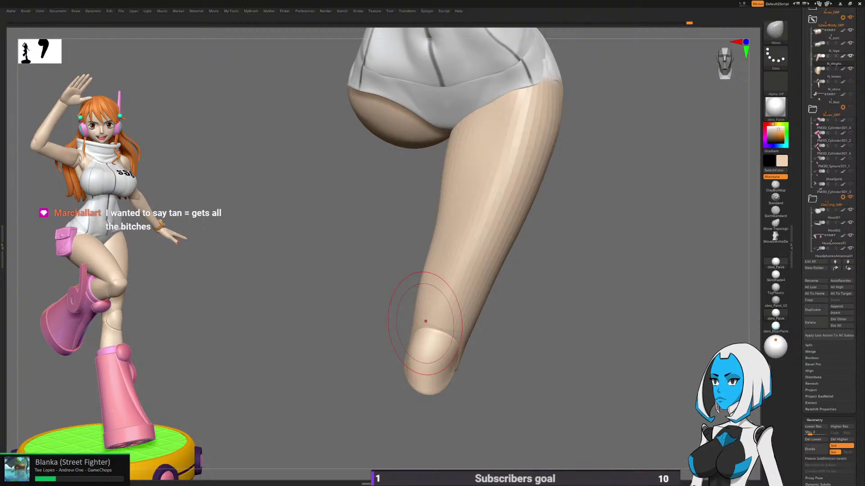
right_drag(426, 321, 515, 161)
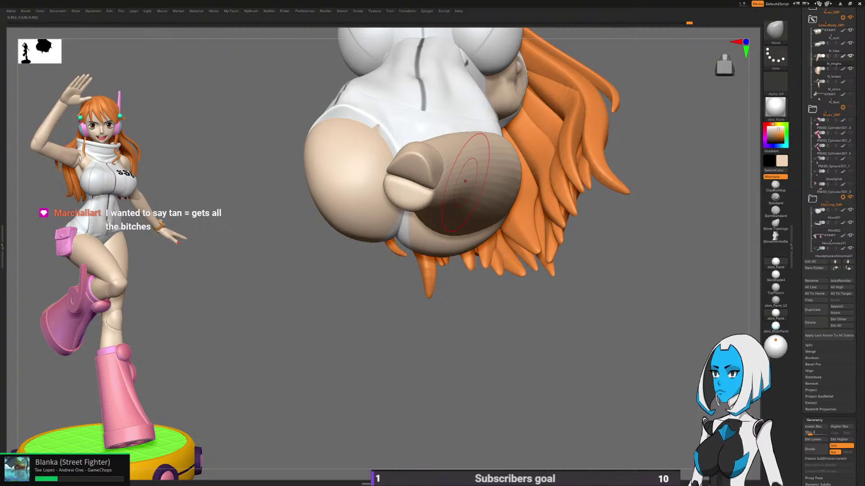
mouse_move(493, 329)
right_down()
mouse_move(500, 373)
mouse_move(488, 363)
right_up()
right_drag(481, 326, 559, 279)
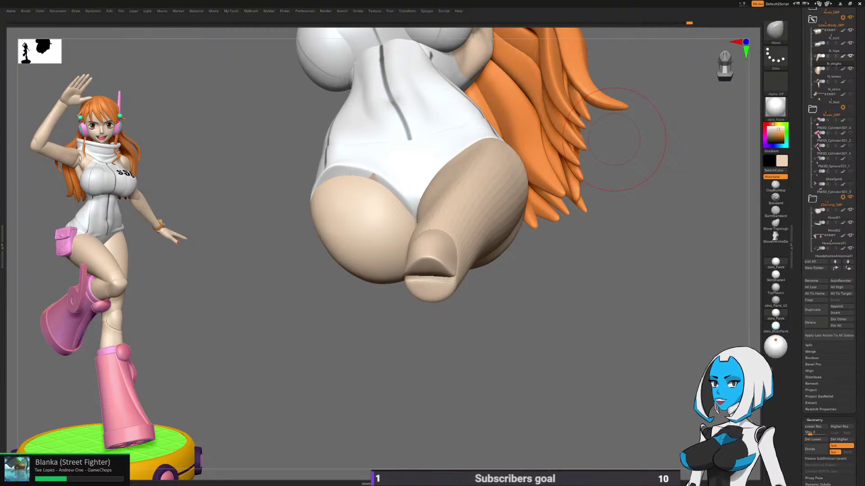
drag(522, 323, 535, 334)
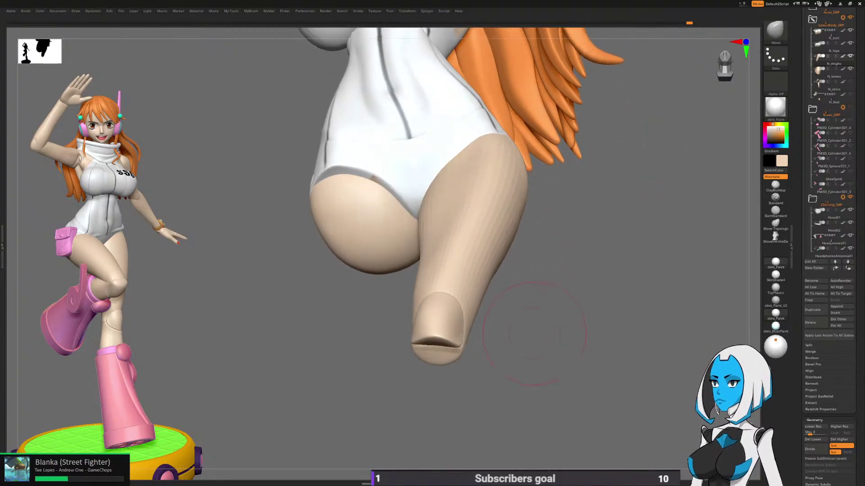
Step: Step back through the undo history to restore an earlier shape of the thigh, comparing states from several angles
mouse_move(582, 242)
mouse_down()
mouse_move(576, 199)
mouse_move(646, 116)
mouse_move(680, 50)
mouse_move(637, 22)
mouse_move(586, 23)
mouse_up()
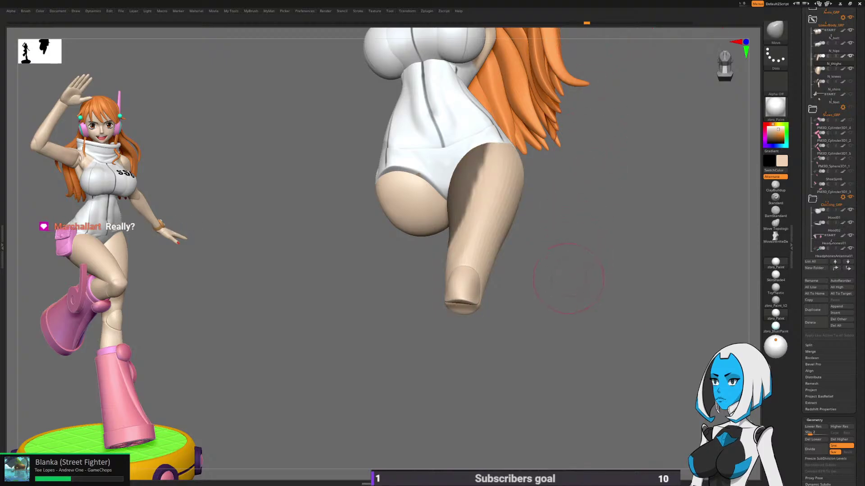
mouse_move(569, 281)
mouse_down()
mouse_move(585, 289)
mouse_move(602, 338)
mouse_move(570, 250)
mouse_move(557, 315)
mouse_move(613, 327)
mouse_move(504, 289)
mouse_up()
click(587, 307)
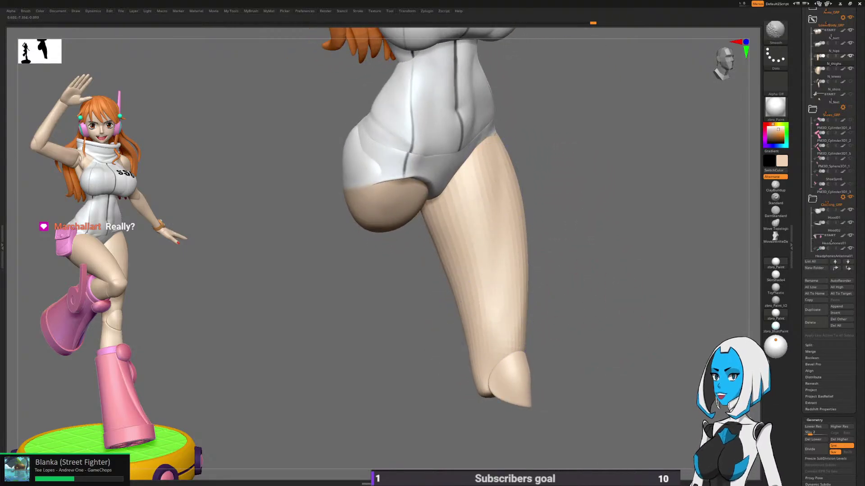
mouse_move(608, 310)
mouse_down()
mouse_move(534, 226)
mouse_move(492, 224)
mouse_move(590, 276)
mouse_up()
click(586, 23)
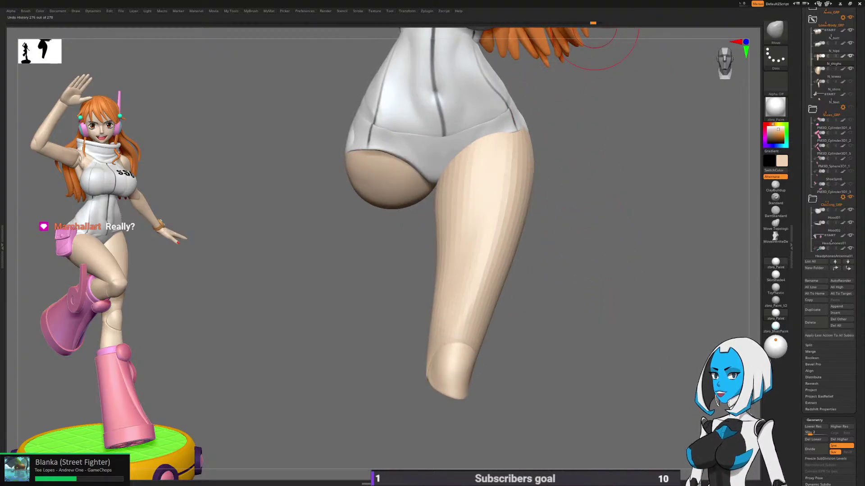
drag(587, 22, 567, 23)
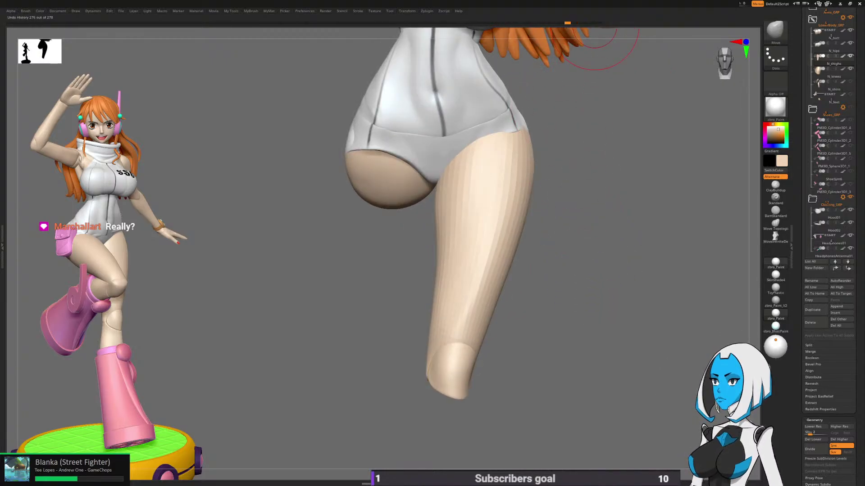
drag(581, 190, 576, 149)
drag(568, 23, 541, 23)
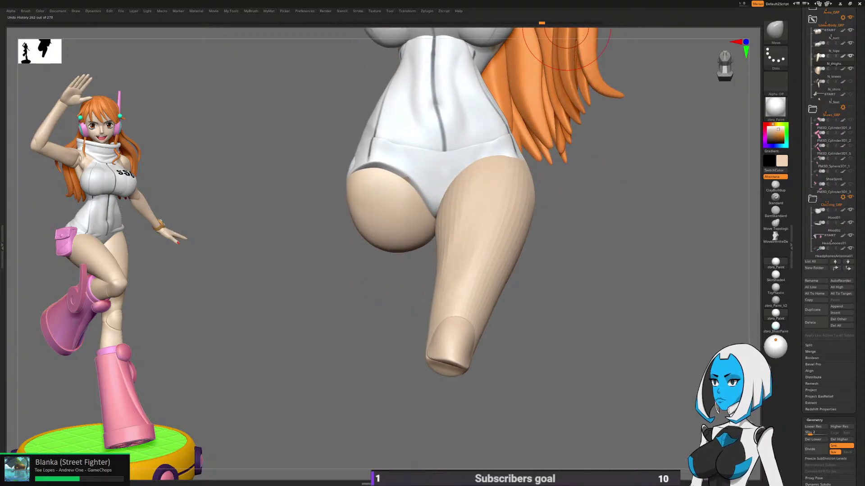
click(535, 22)
drag(581, 149, 590, 221)
ctrl+click(595, 255)
click(599, 274)
ctrl+click(608, 282)
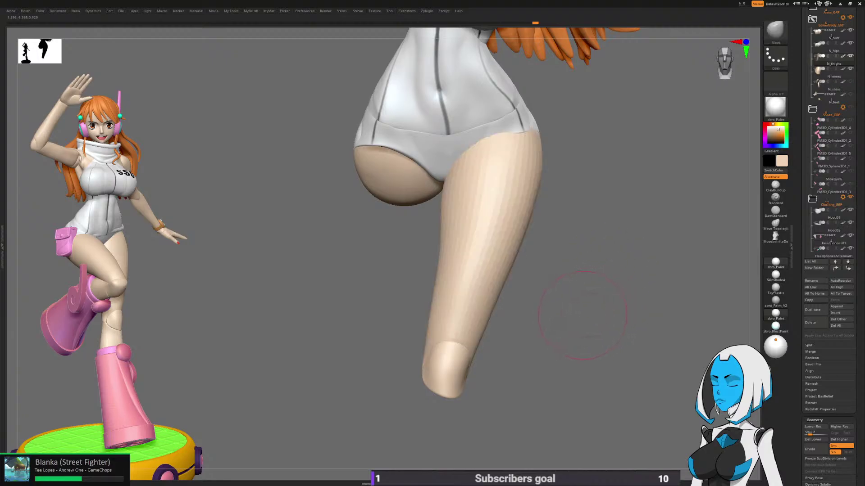
Step: Reveal the hidden thigh and show the boots and lower-leg subtools again
ctrl+shift+click(582, 320)
mouse_move(813, 110)
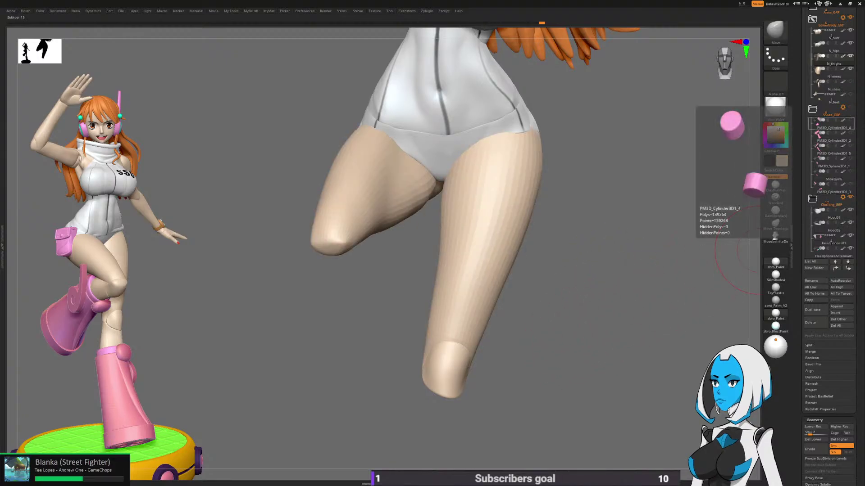
click(850, 108)
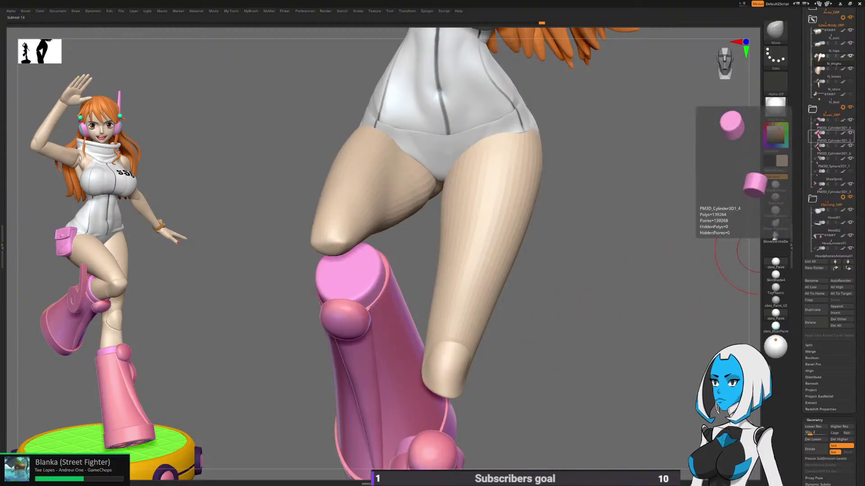
click(833, 179)
click(850, 172)
ctrl+right_drag(700, 289, 694, 183)
click(850, 81)
ctrl+right_drag(644, 293, 642, 269)
click(831, 72)
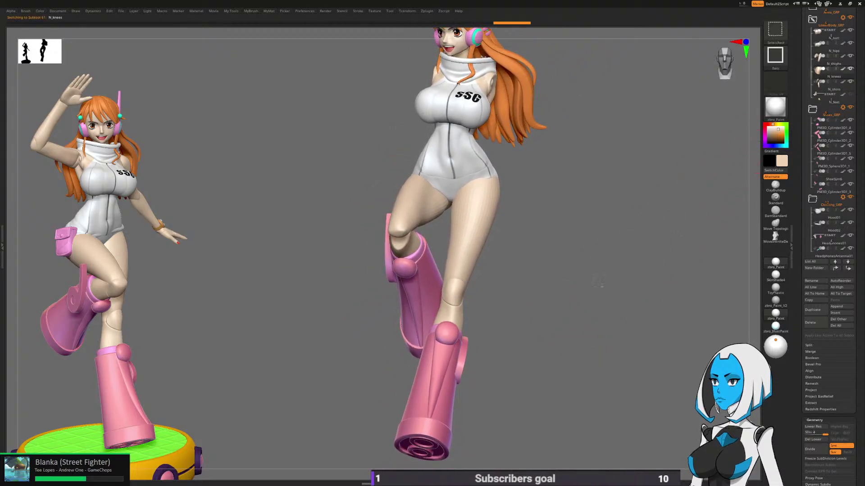
Step: Examine the whole figure's leg proportions and silhouette against the full reference figure
right_drag(639, 315, 546, 266)
drag(525, 308, 559, 331)
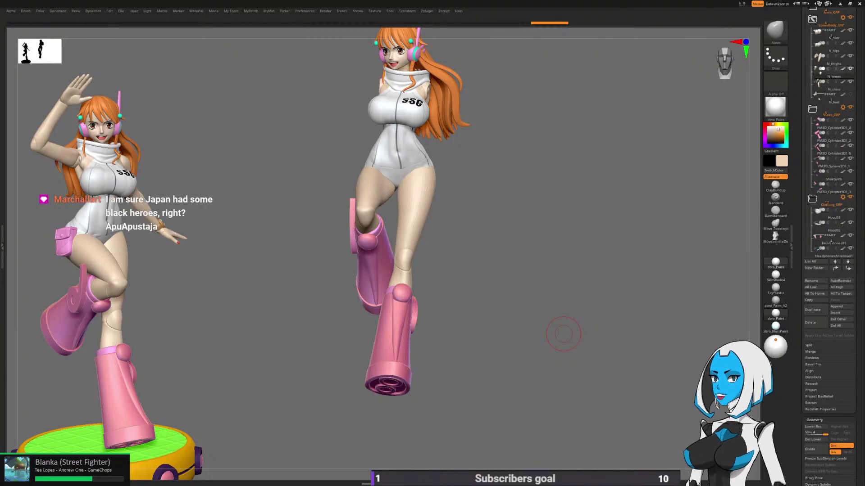
alt+drag(564, 334, 563, 411)
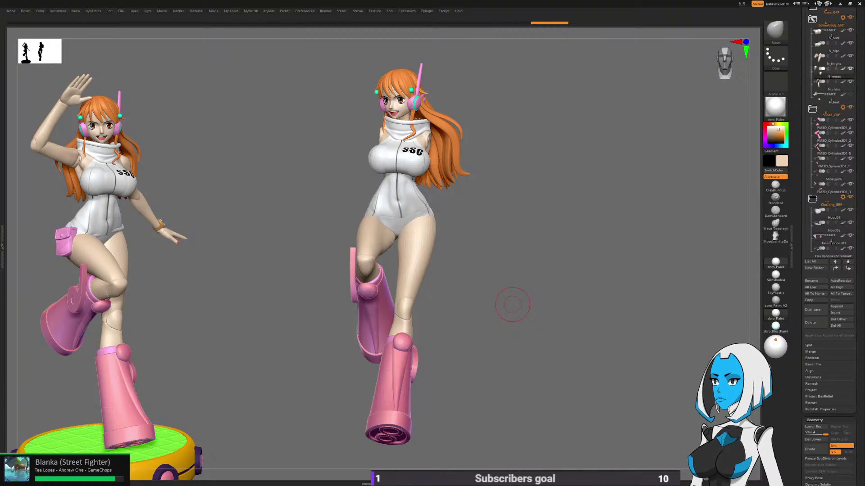
mouse_move(509, 308)
right_down()
mouse_move(499, 308)
mouse_move(509, 307)
right_up()
alt+right_drag(509, 308, 540, 308)
ctrl+right_drag(435, 186, 520, 273)
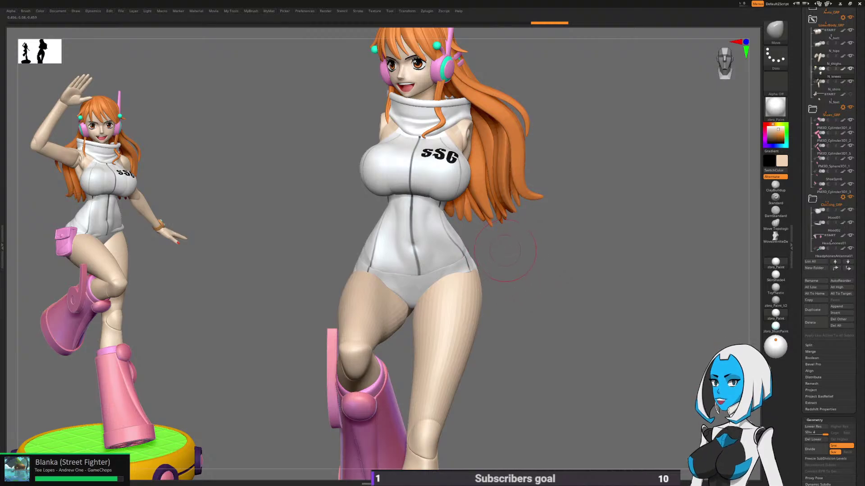
key(space)
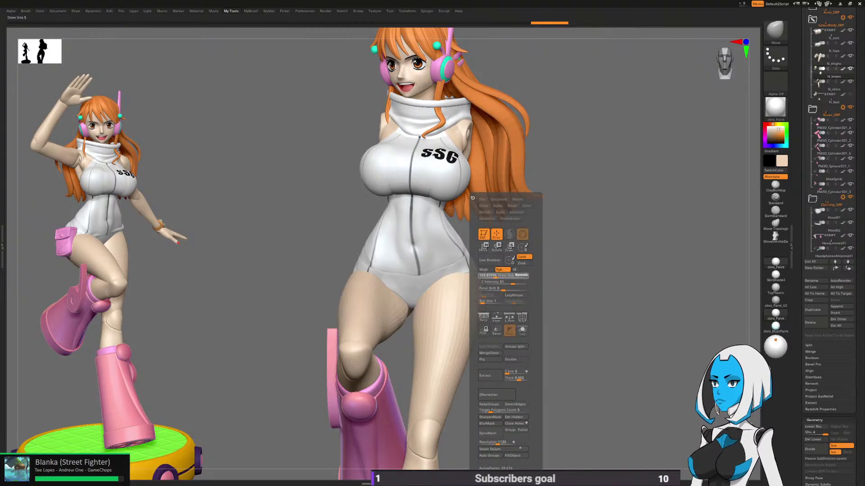
ctrl+right_drag(416, 174, 446, 174)
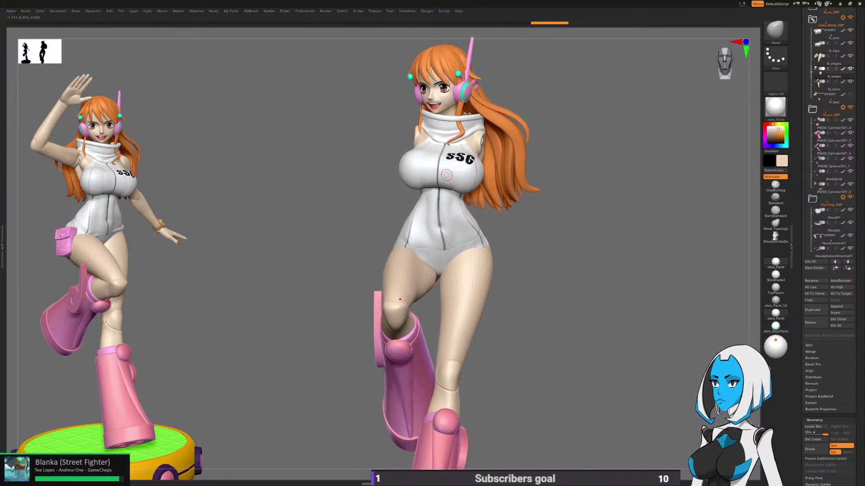
ctrl+right_drag(568, 262, 551, 254)
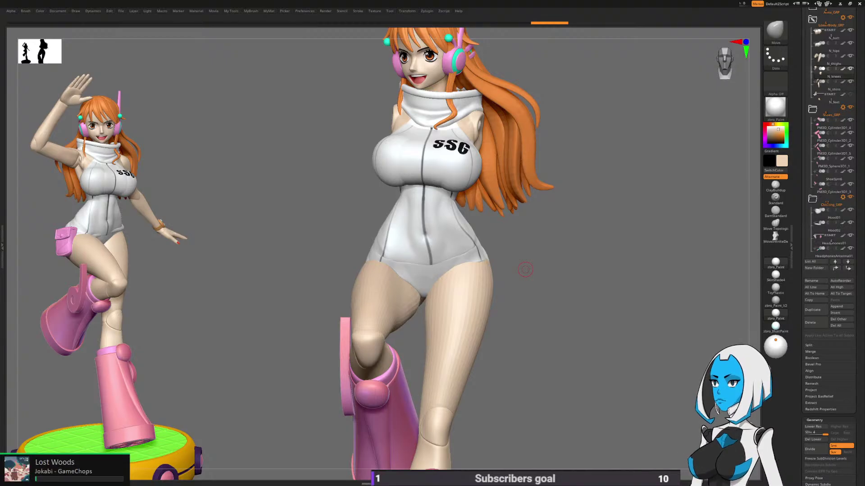
alt+drag(546, 261, 543, 212)
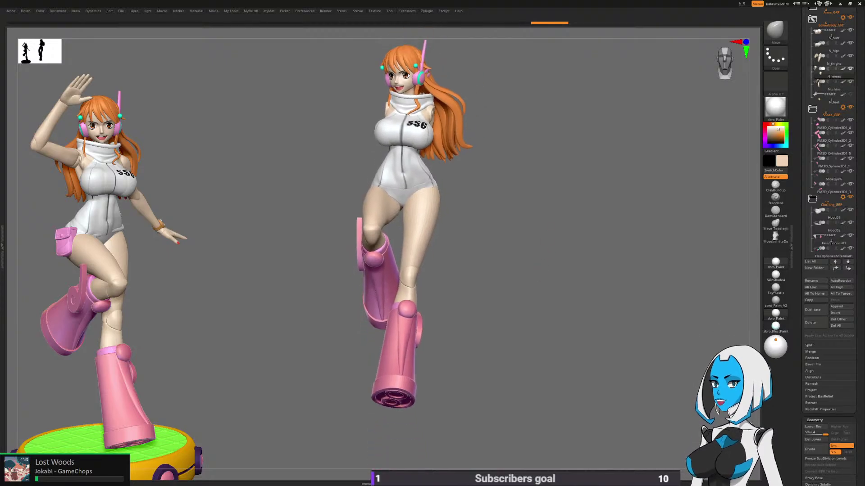
mouse_move(567, 250)
mouse_down()
mouse_move(510, 255)
mouse_move(506, 271)
mouse_move(576, 271)
mouse_move(552, 270)
mouse_move(565, 264)
mouse_up()
Step: Select the N_shins subtool and create a low-resolution TPoseMesh of the figure with Transpose Master
alt+click(452, 246)
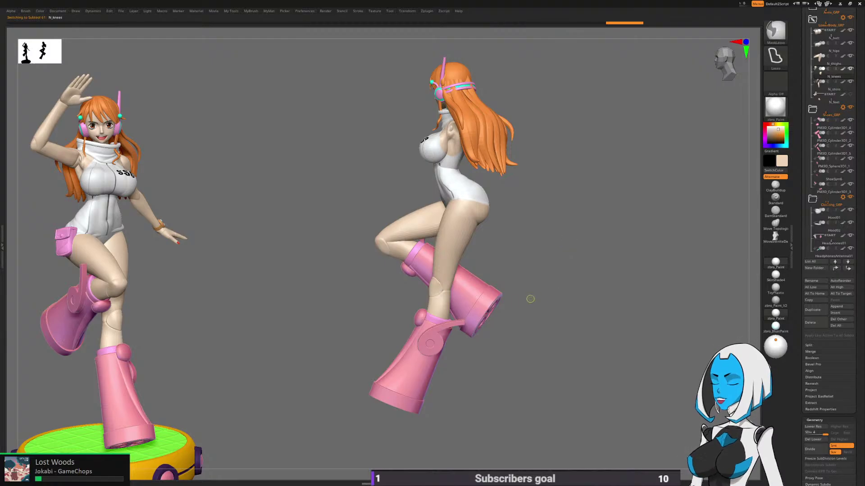
ctrl+click(556, 287)
ctrl+click(556, 287)
alt+drag(556, 287, 541, 307)
click(427, 11)
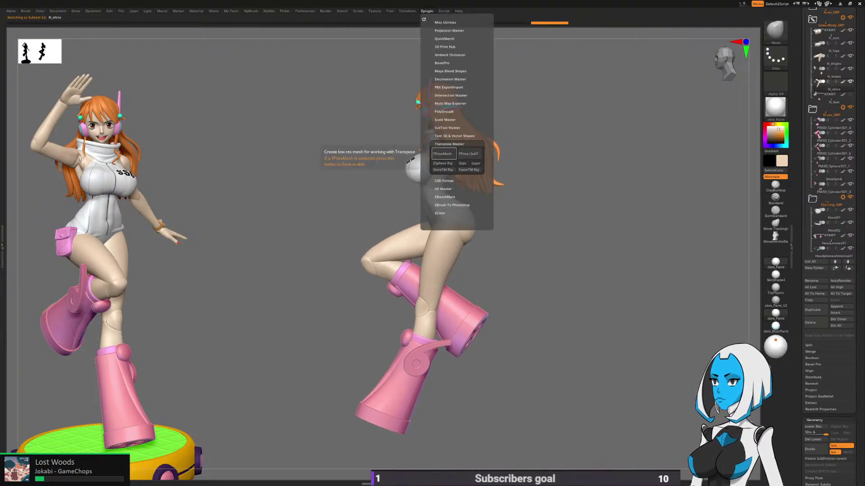
click(442, 154)
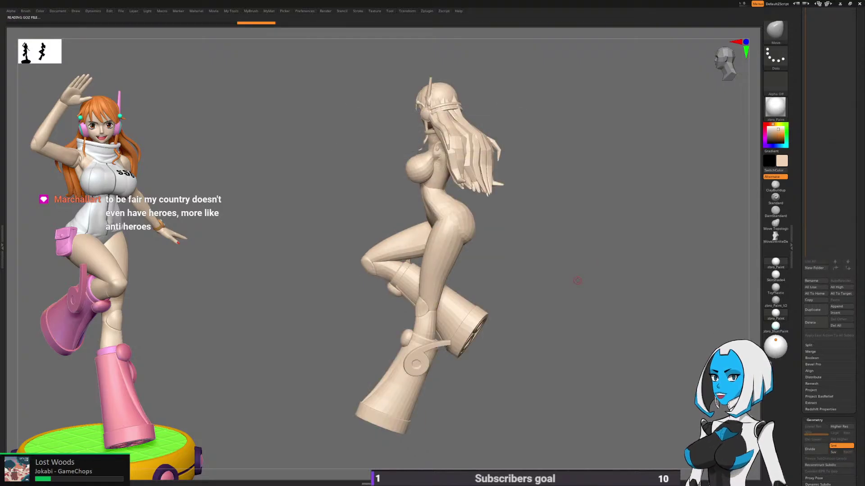
Step: Isolate the thighs, knees and shins on the pose mesh and display their polygroups, then unhide the whole mesh
alt+drag(578, 281, 541, 265)
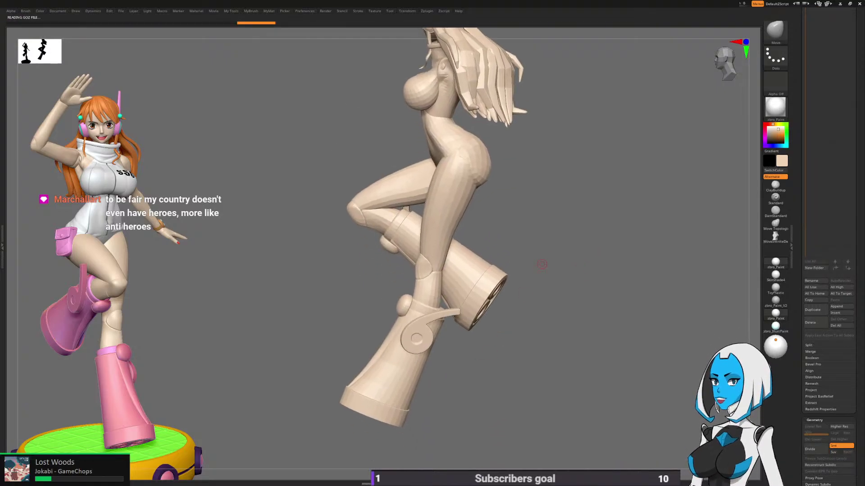
ctrl+shift+click(447, 221)
mouse_move(516, 208)
ctrl+shift+mouse_down()
mouse_move(511, 215)
mouse_move(565, 224)
mouse_move(584, 242)
ctrl+shift+mouse_up()
ctrl+shift+click(531, 234)
ctrl+shift+click(463, 236)
ctrl+shift+click(514, 233)
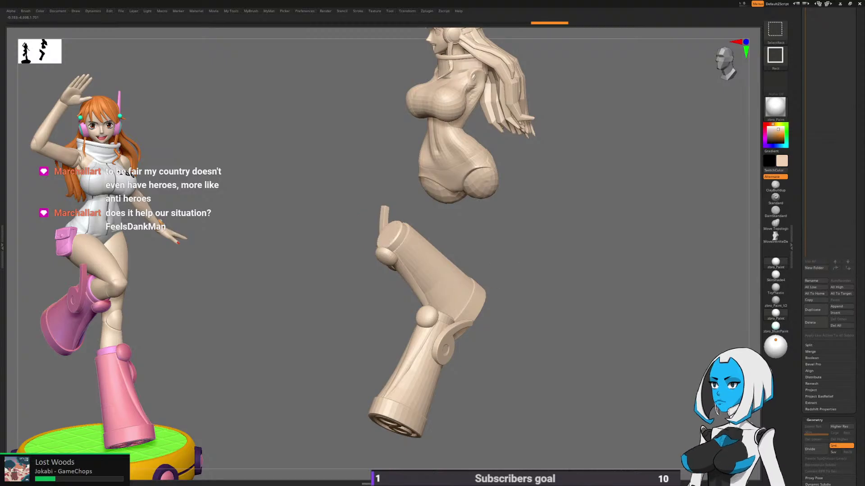
ctrl+shift+click(532, 282)
key(space)
click(551, 317)
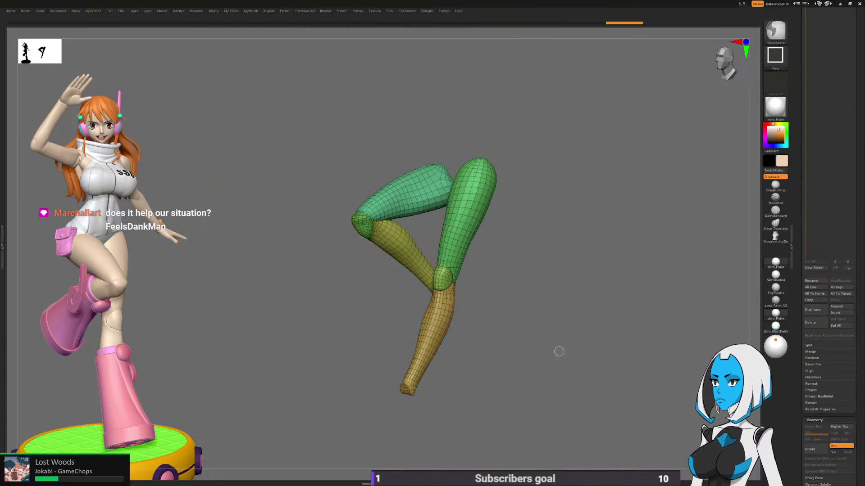
ctrl+shift+click(530, 271)
Step: Turn off the polygroup wireframe display and hide the standing leg's thigh on the pose mesh
key(space)
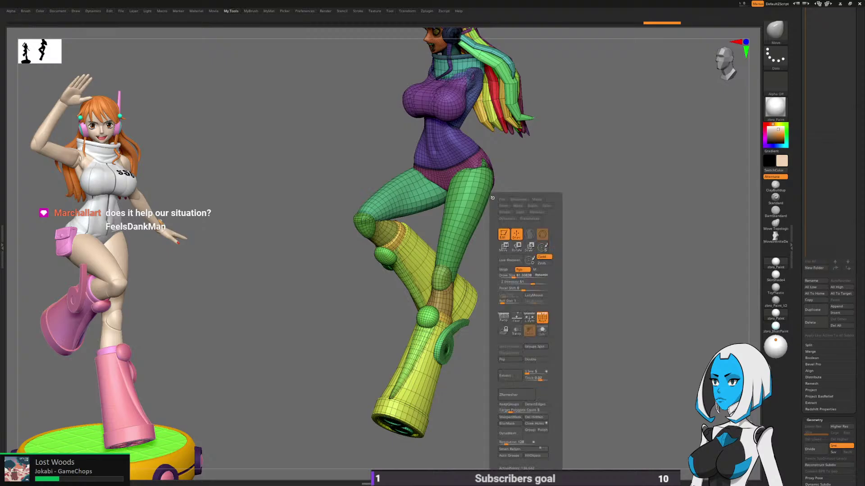
click(542, 317)
ctrl+shift+click(467, 235)
ctrl+shift+click(466, 235)
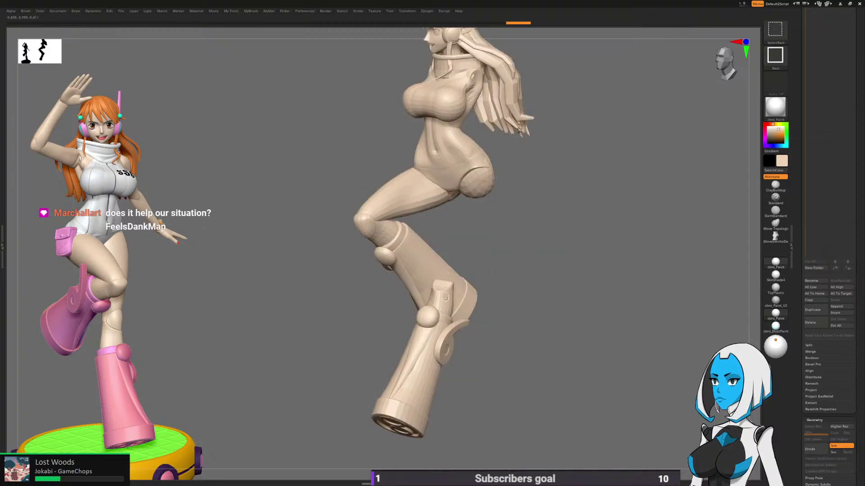
ctrl+shift+click(427, 317)
ctrl+shift+click(411, 358)
ctrl+shift+click(445, 320)
ctrl+shift+click(446, 348)
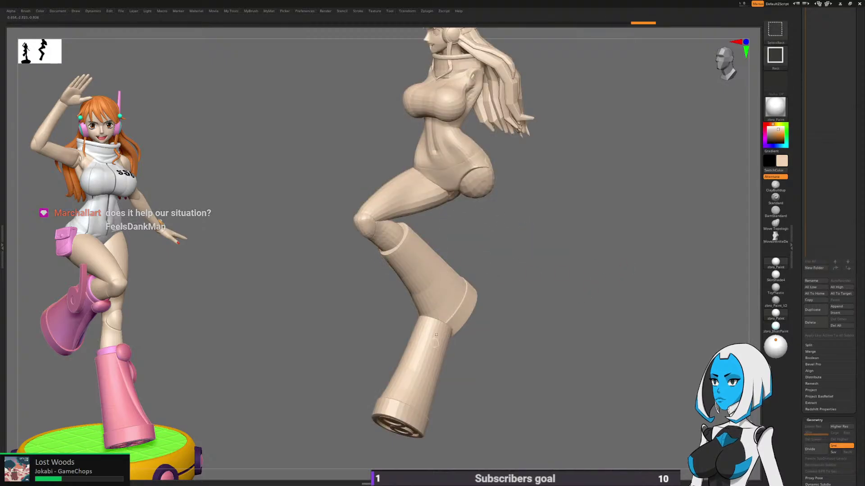
ctrl+shift+click(418, 378)
ctrl+shift+click(406, 407)
ctrl+shift+drag(496, 367, 507, 379)
drag(507, 379, 581, 377)
drag(501, 368, 517, 274)
ctrl+shift+click(534, 280)
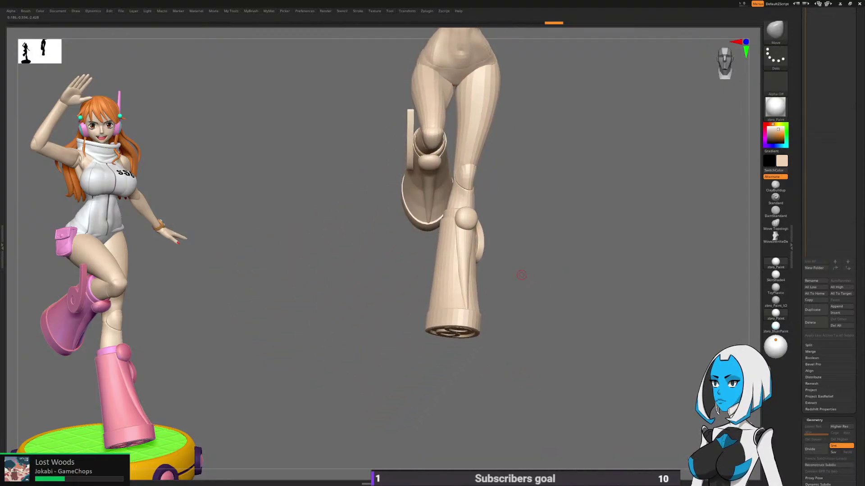
Step: Isolate the two boots by hiding their parts one after another and inverting the visibility
ctrl+shift+click(468, 221)
ctrl+shift+drag(523, 214, 511, 227)
ctrl+shift+click(473, 257)
ctrl+shift+click(481, 241)
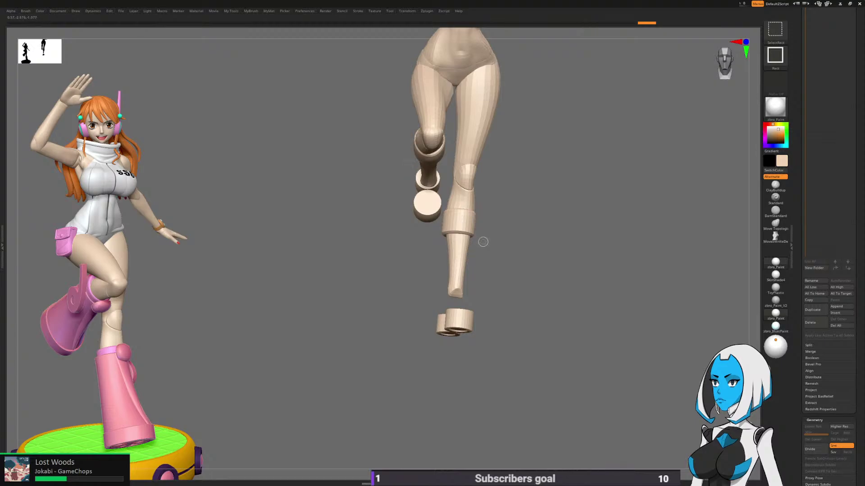
ctrl+shift+click(470, 230)
ctrl+shift+click(462, 322)
ctrl+shift+drag(506, 286, 514, 261)
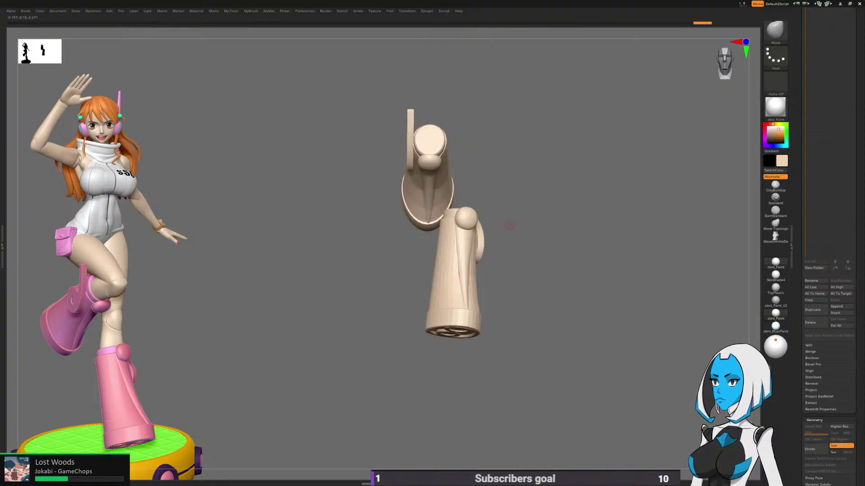
Step: Mask the standing leg's boot, show the polyframe, and use Group Masked to give each boot its own polygroup
alt+drag(509, 224, 503, 252)
mouse_move(443, 232)
mouse_down()
mouse_move(450, 202)
mouse_move(569, 270)
mouse_move(361, 410)
mouse_up()
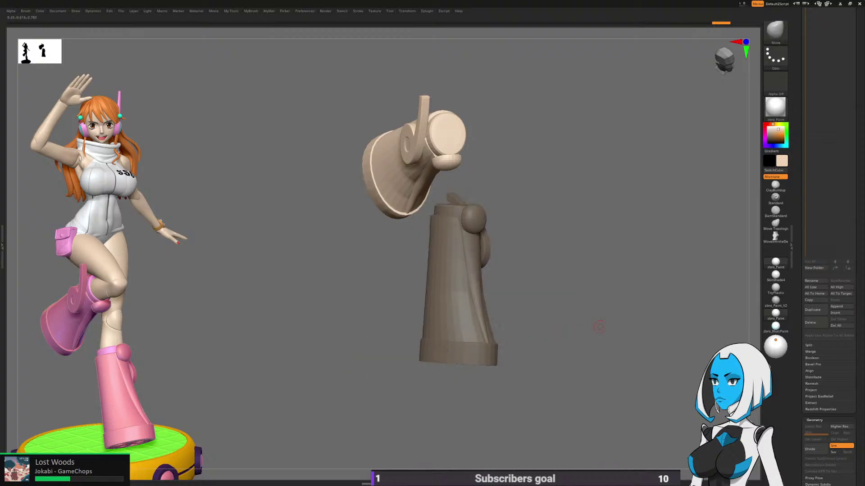
key(space)
click(630, 331)
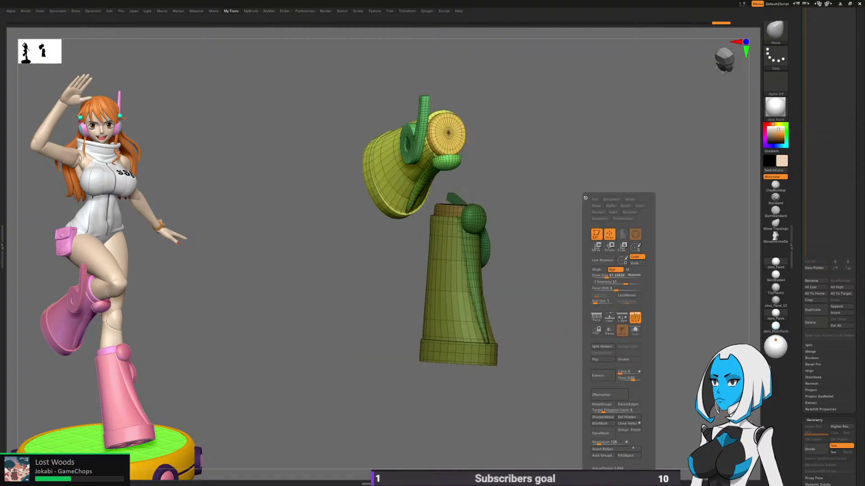
scroll(829, 243, down, 5)
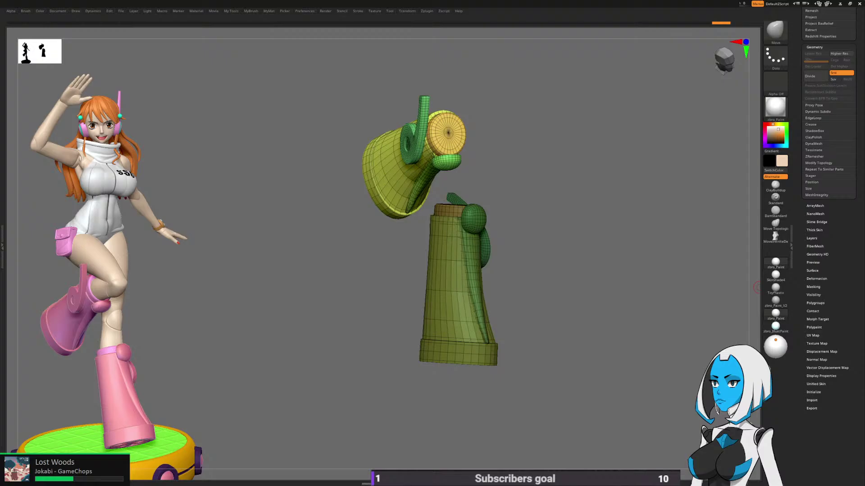
shift+click(816, 303)
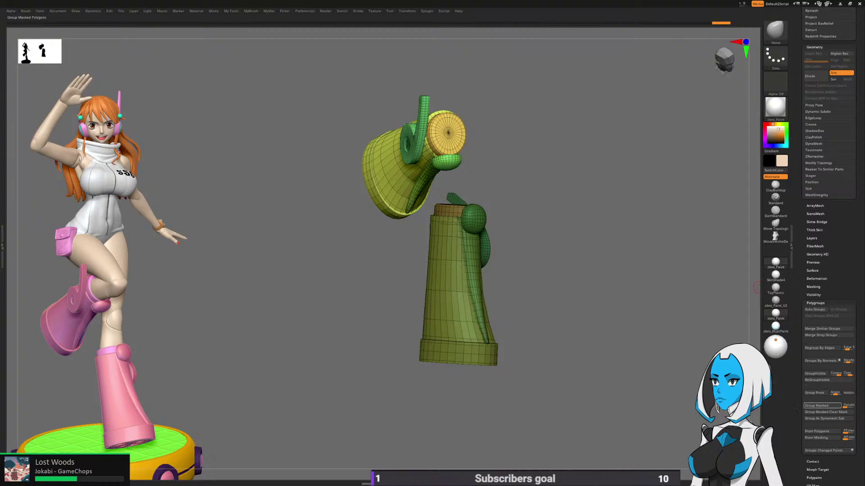
click(816, 406)
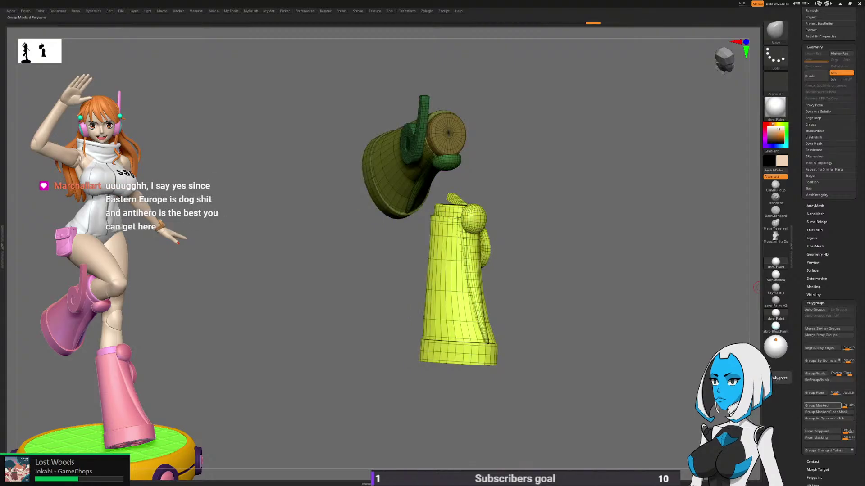
click(816, 406)
Step: Clear the mask, unhide the whole figure and turn the polyframe display off
ctrl+drag(630, 331, 594, 318)
ctrl+shift+click(593, 301)
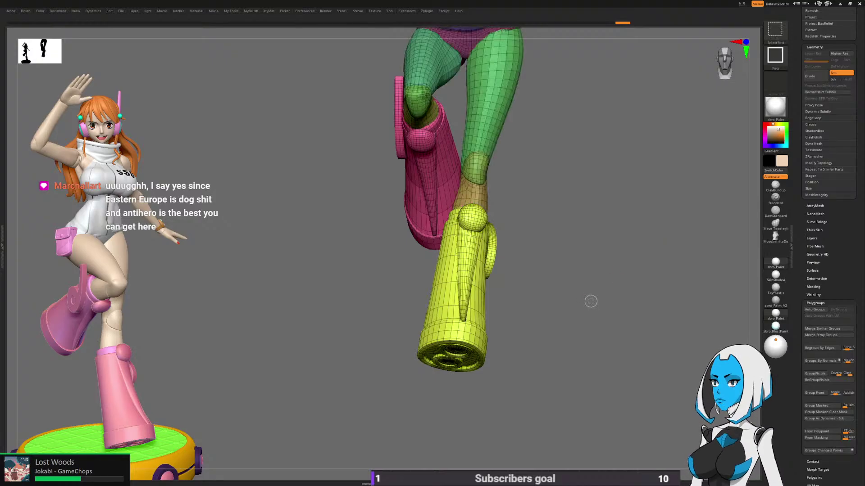
key(space)
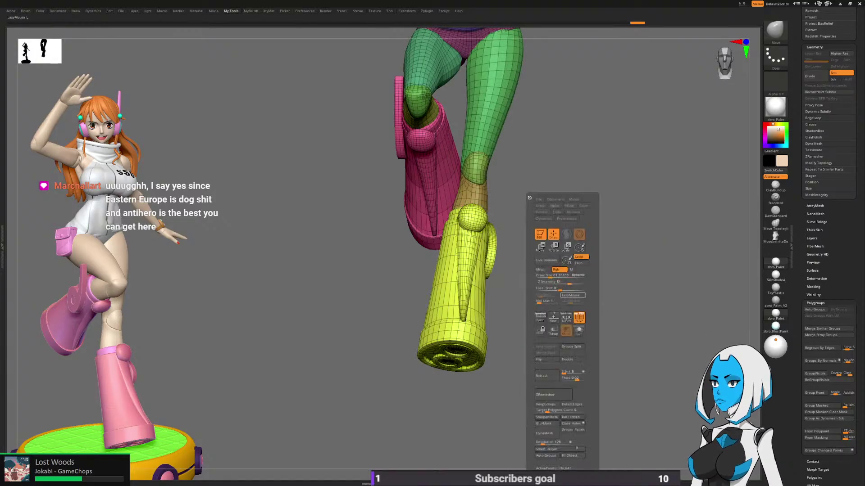
click(579, 318)
Step: Mask the whole figure except the standing leg and its boot, using polygroup visibility to separate them
mouse_move(640, 326)
ctrl+right_down()
mouse_move(604, 351)
mouse_move(602, 395)
ctrl+right_up()
drag(606, 349, 607, 350)
ctrl+shift+click(473, 203)
ctrl+shift+drag(523, 218, 509, 246)
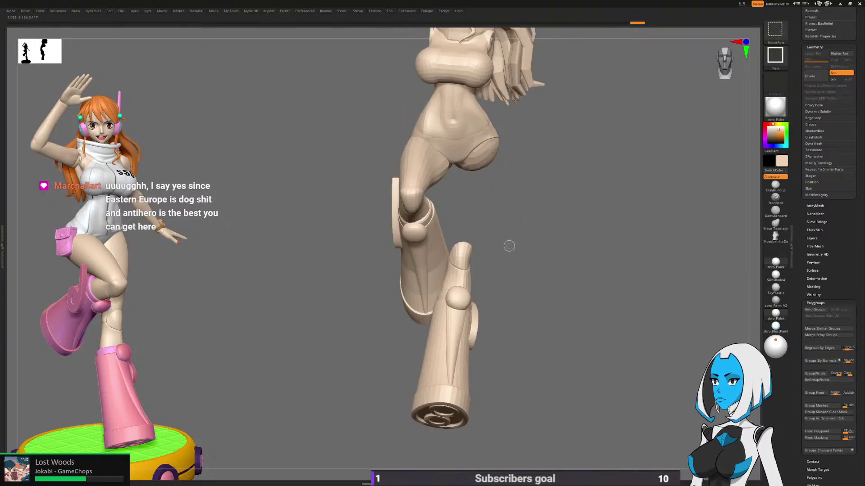
ctrl+shift+click(461, 272)
ctrl+shift+click(463, 301)
ctrl+click(518, 298)
ctrl+shift+click(535, 296)
drag(537, 295, 495, 302)
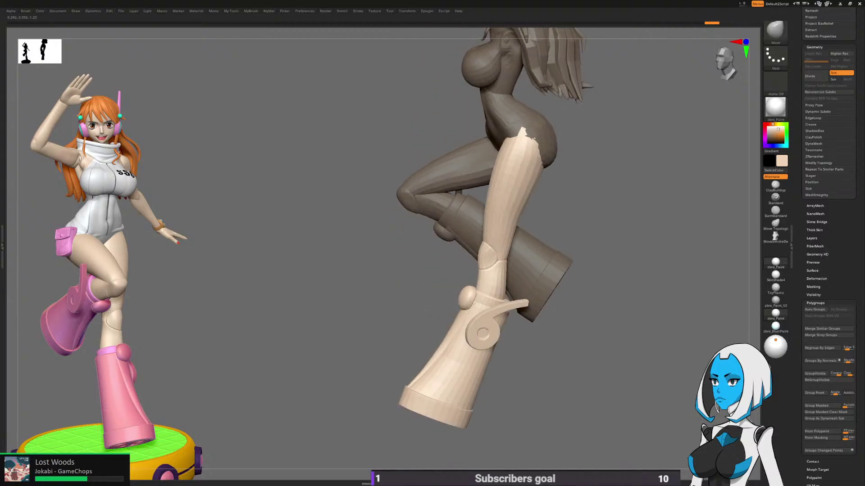
Step: Shift the unmasked standing leg and boot slightly backward with the transform gizmo, and clear the mask
drag(420, 285, 406, 285)
alt+drag(610, 241, 556, 261)
key(w)
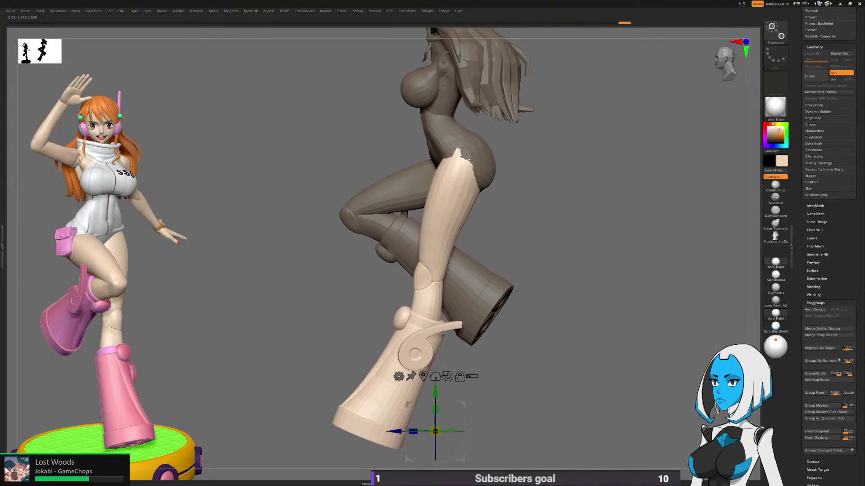
alt+drag(435, 431, 555, 248)
drag(560, 303, 630, 301)
mouse_move(563, 301)
mouse_down()
mouse_move(631, 301)
mouse_move(500, 315)
mouse_up()
key(q)
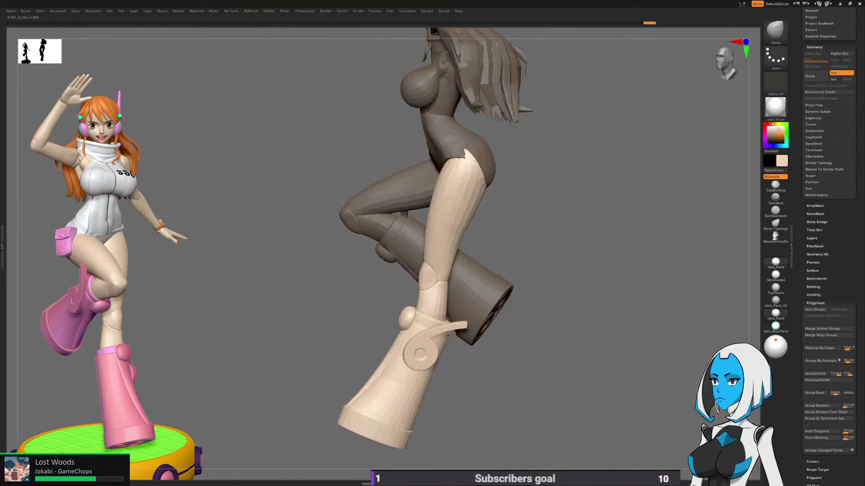
ctrl+drag(539, 227, 544, 252)
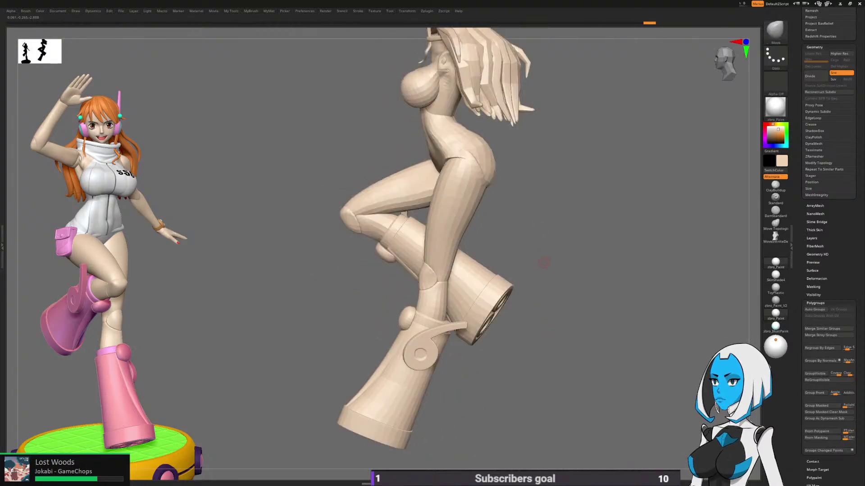
Step: Transfer the adjusted pose from the merged Transpose Master mesh back to the original subtools
alt+drag(541, 308, 540, 293)
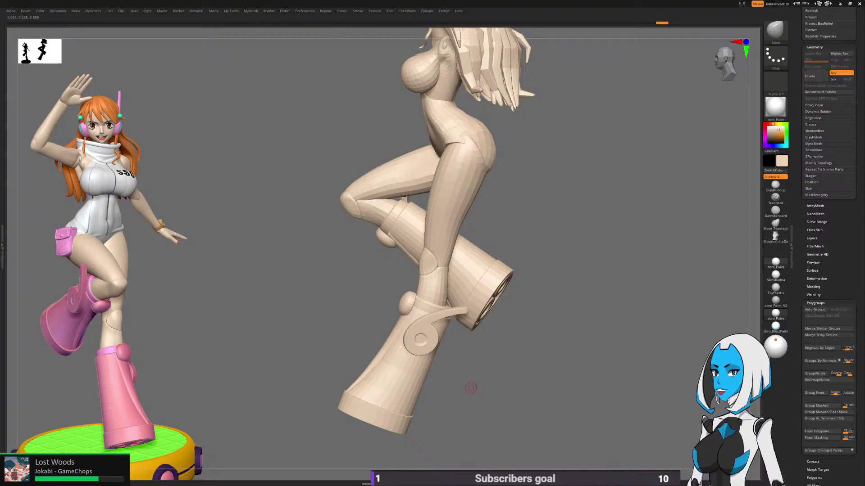
mouse_move(471, 387)
mouse_down()
mouse_move(427, 386)
mouse_move(500, 383)
mouse_up()
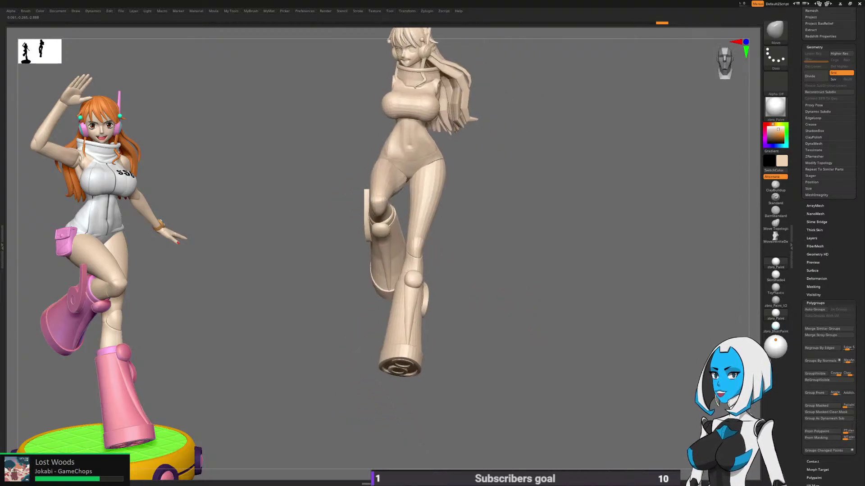
alt+drag(531, 282, 562, 336)
ctrl+click(542, 286)
mouse_move(560, 256)
ctrl+mouse_down()
mouse_move(548, 305)
mouse_move(536, 300)
ctrl+mouse_up()
click(426, 11)
click(469, 154)
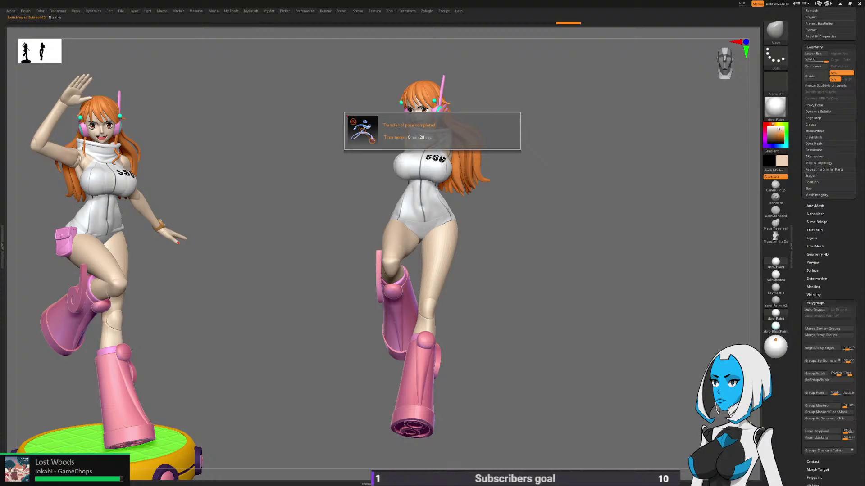
Step: Select the N_thighs subtool and hide the boots folder and the lower leg subtools
drag(637, 347, 599, 374)
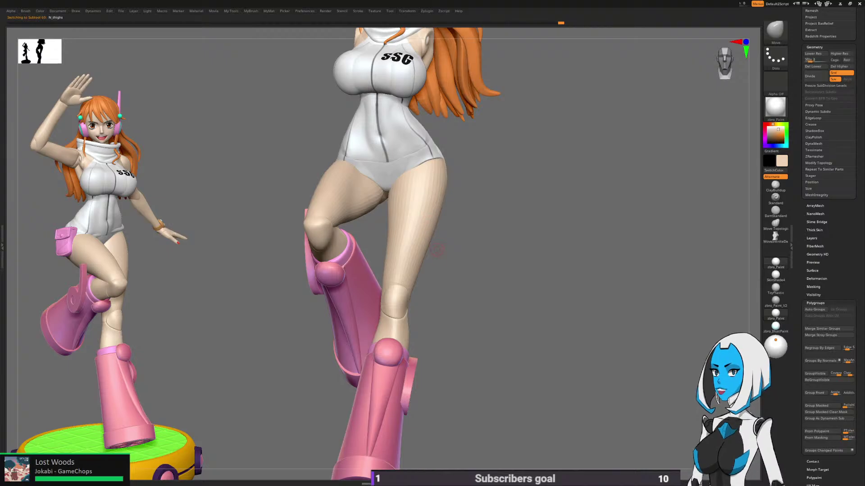
drag(800, 203, 800, 387)
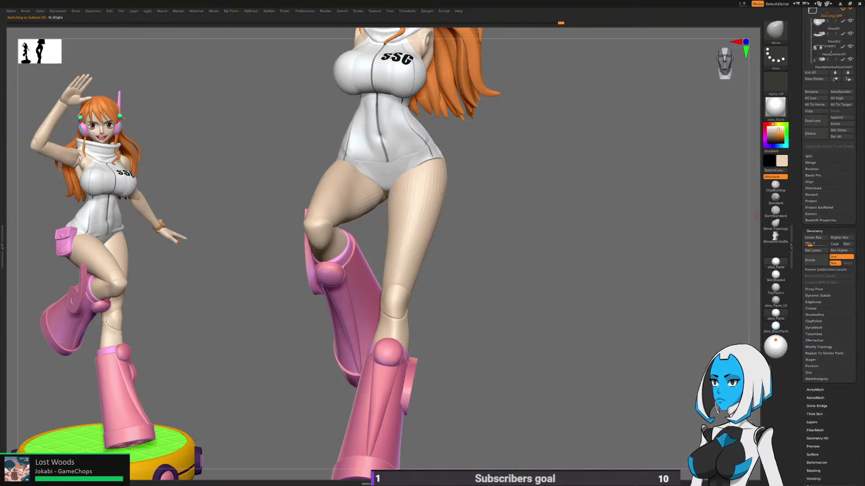
scroll(829, 243, up, 7)
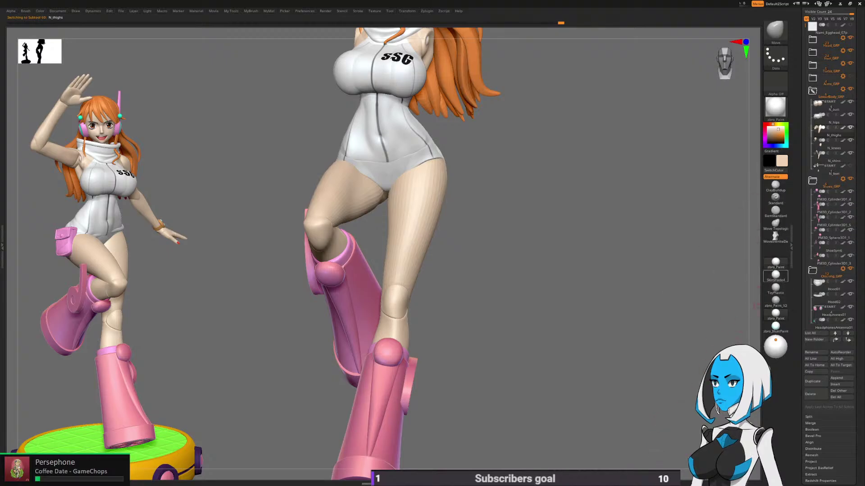
click(851, 179)
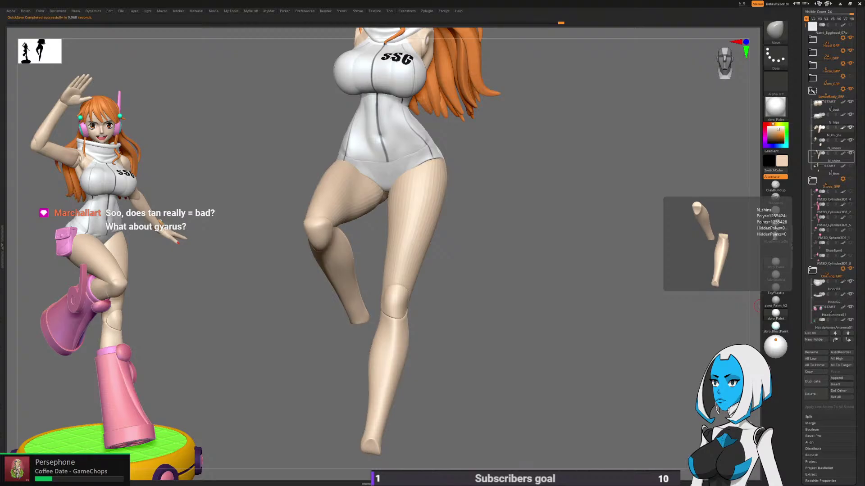
click(850, 153)
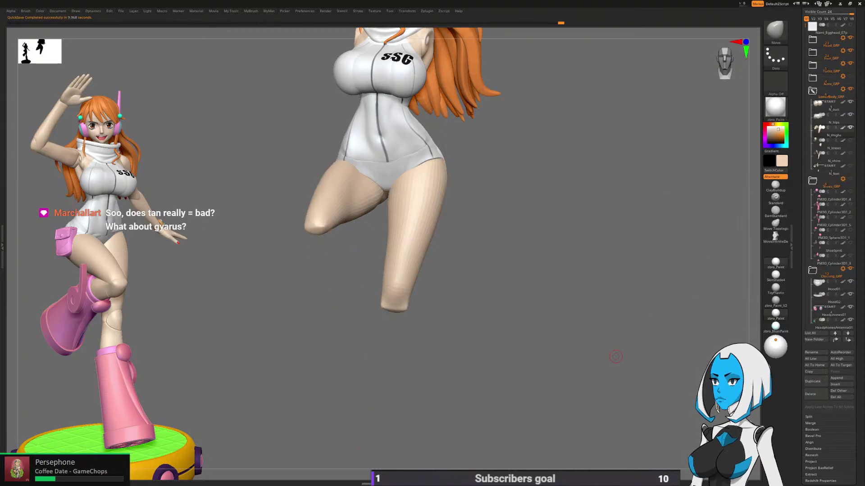
Step: Enlarge the Move brush and pull the upper front of the standing thigh up toward the suit's leg opening
ctrl+right_drag(616, 356, 616, 356)
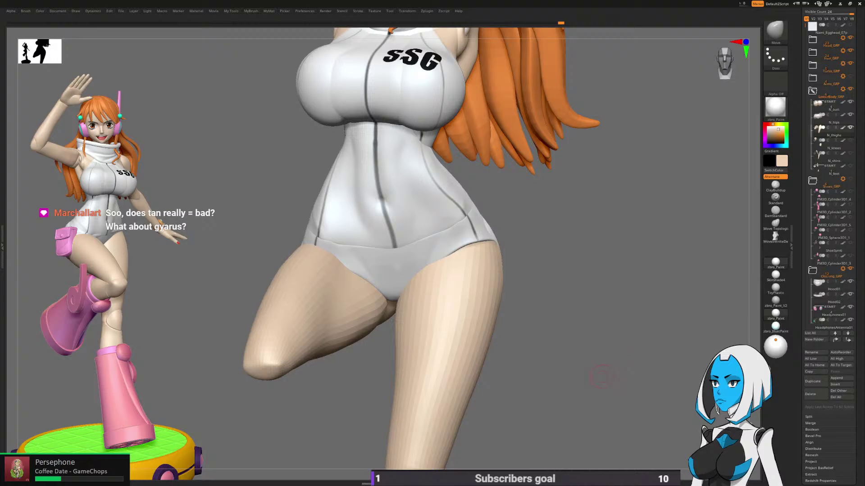
mouse_move(602, 378)
mouse_down()
mouse_move(523, 419)
mouse_move(522, 439)
mouse_up()
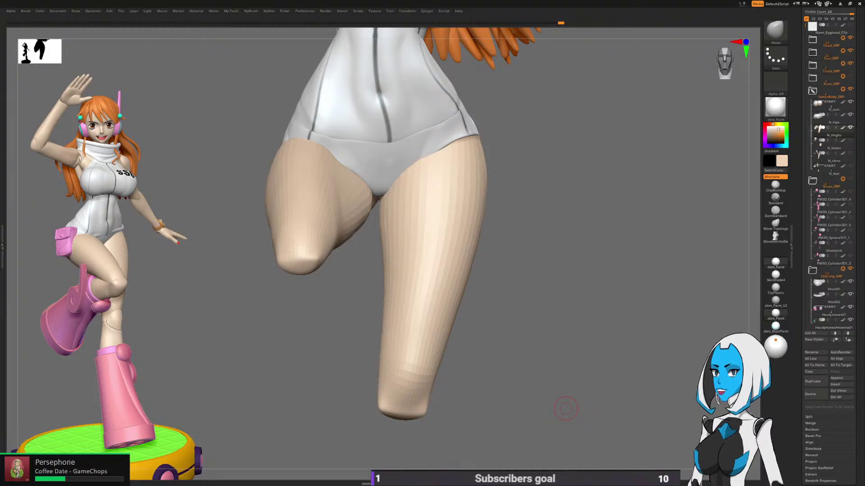
drag(566, 408, 519, 327)
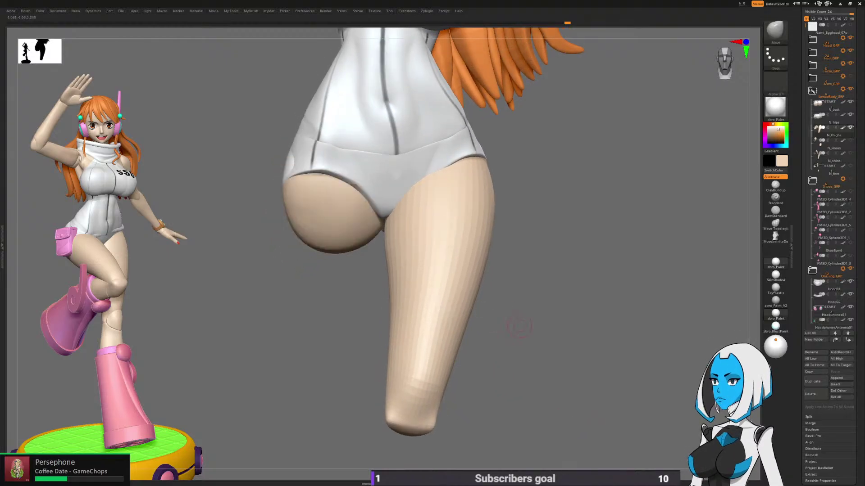
key(space)
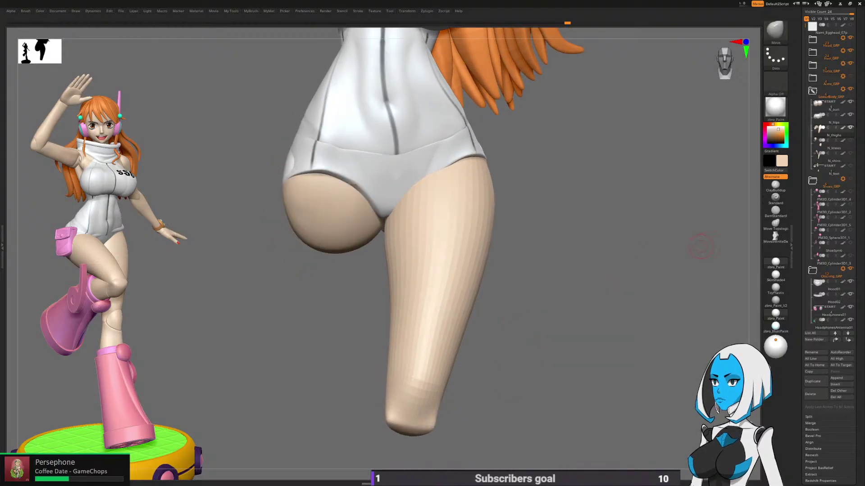
key(space)
drag(590, 276, 599, 275)
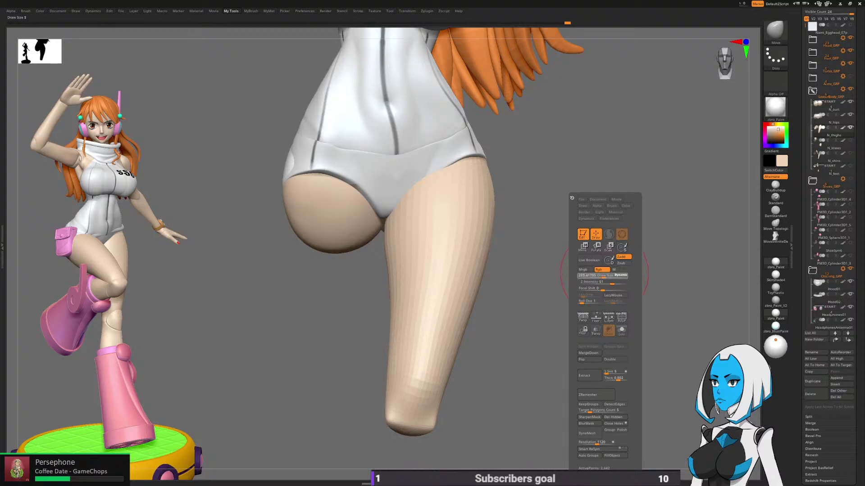
mouse_move(604, 273)
right_down()
mouse_move(552, 206)
mouse_move(496, 225)
mouse_move(498, 262)
mouse_move(487, 239)
right_up()
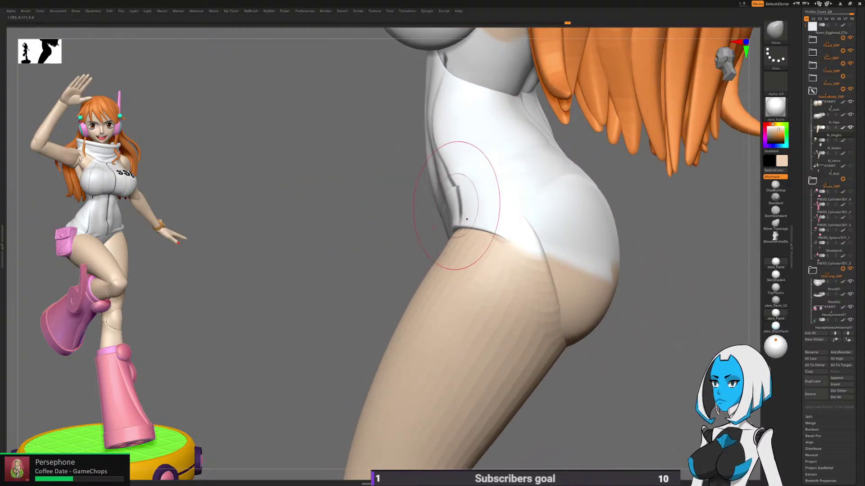
drag(462, 239, 473, 205)
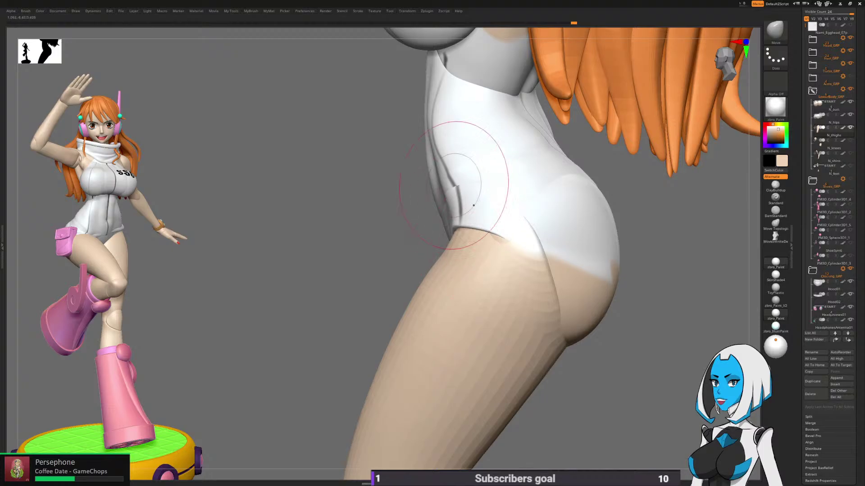
Step: Reshape the upper rear edge of the standing thigh where it meets the buttock with the Move brush
mouse_move(467, 201)
right_down()
mouse_move(493, 207)
mouse_move(485, 221)
right_up()
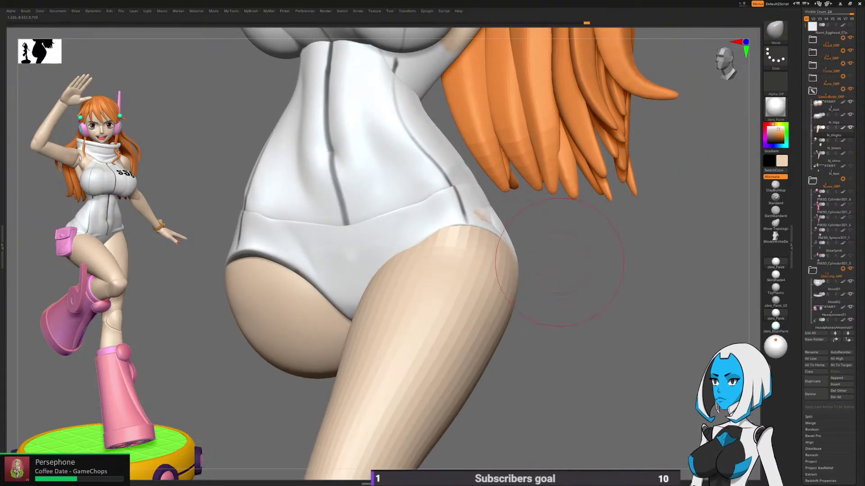
mouse_move(559, 262)
right_down()
mouse_move(487, 199)
mouse_move(538, 245)
right_up()
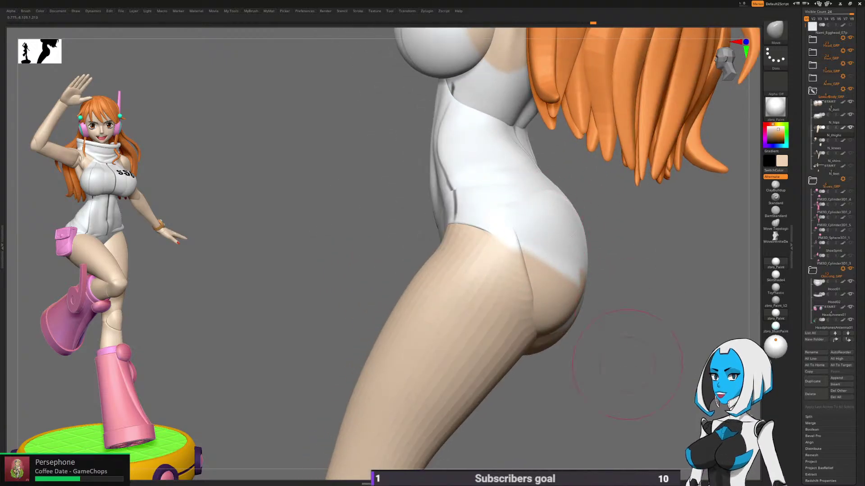
right_drag(627, 365, 435, 198)
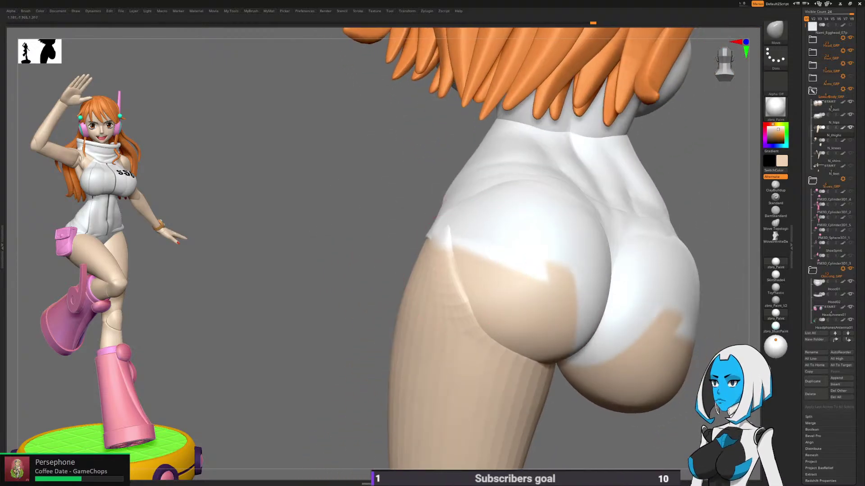
drag(455, 242, 467, 270)
mouse_move(467, 272)
right_down()
mouse_move(469, 296)
mouse_move(523, 396)
mouse_move(585, 322)
right_up()
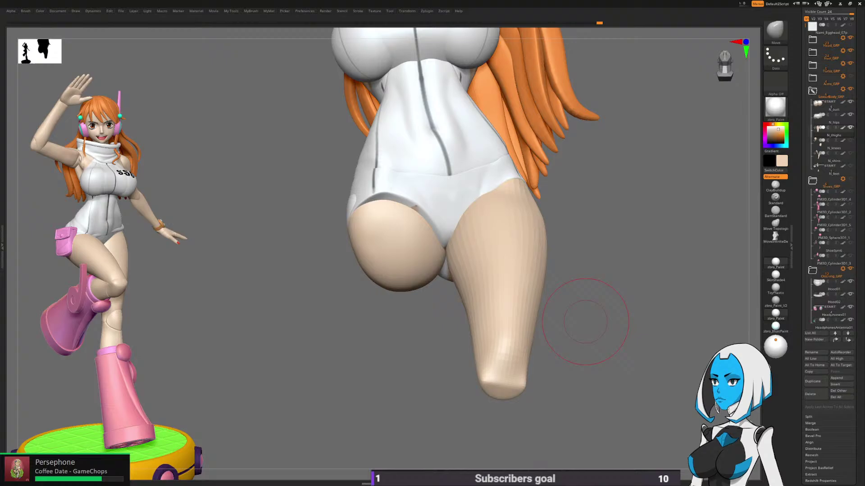
Step: Isolate the standing thigh in Solo mode and choose the TrimDynamic brush with a slightly larger draw size
right_drag(585, 322, 585, 288)
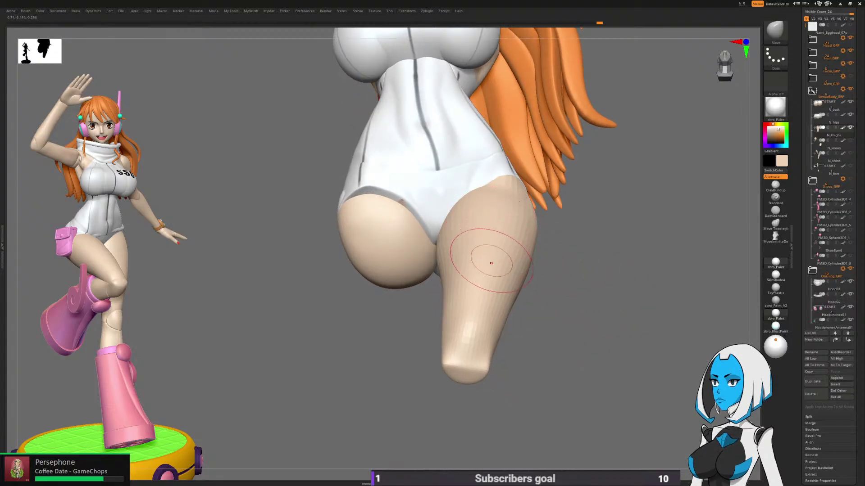
mouse_move(490, 261)
right_down()
mouse_move(492, 283)
mouse_move(475, 300)
right_up()
key(b)
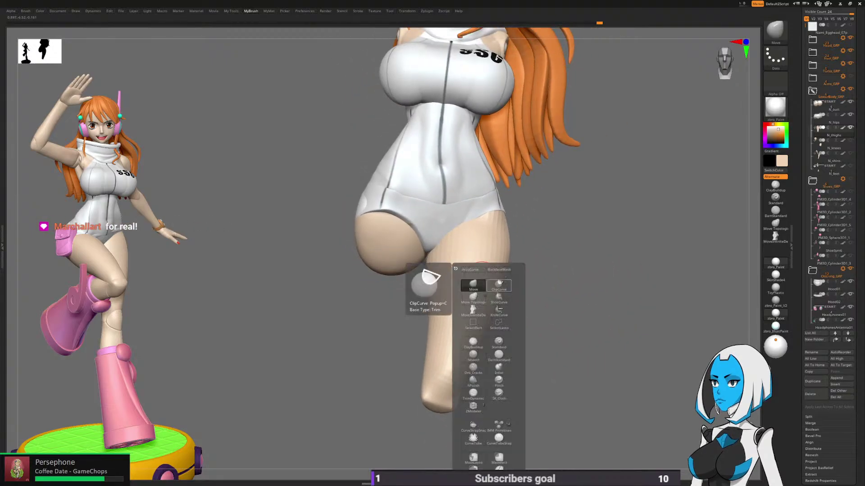
click(473, 393)
key(space)
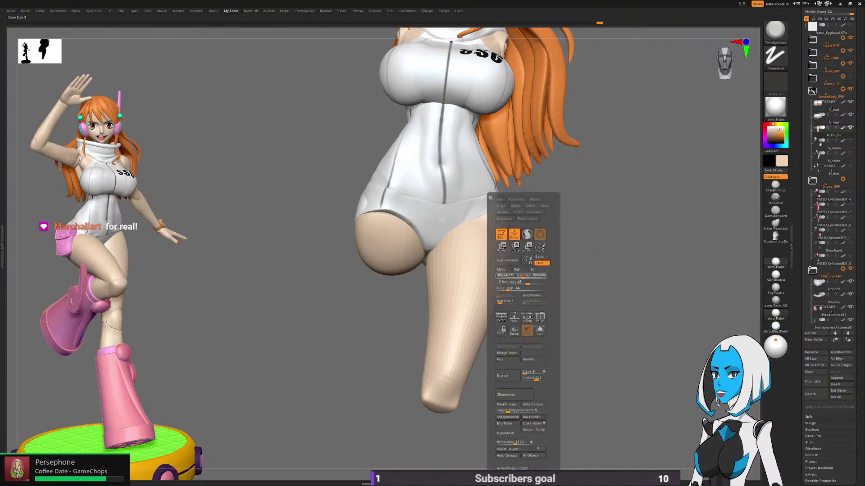
click(539, 331)
right_drag(512, 377, 493, 185)
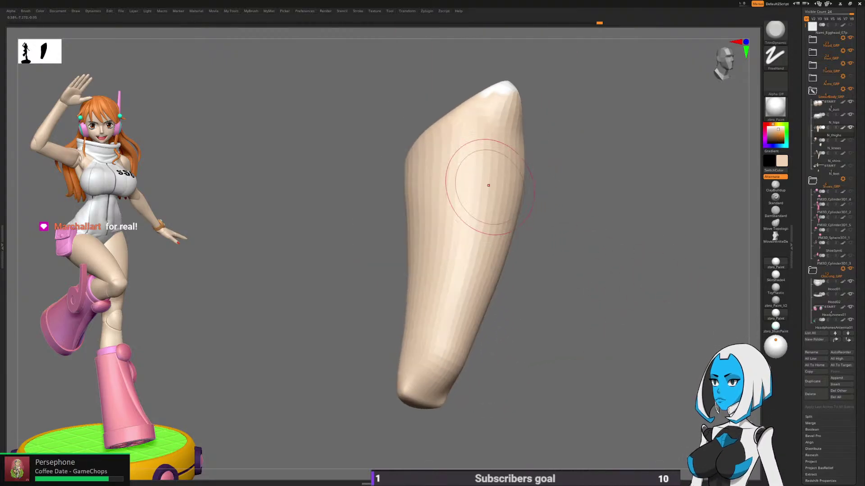
key(space)
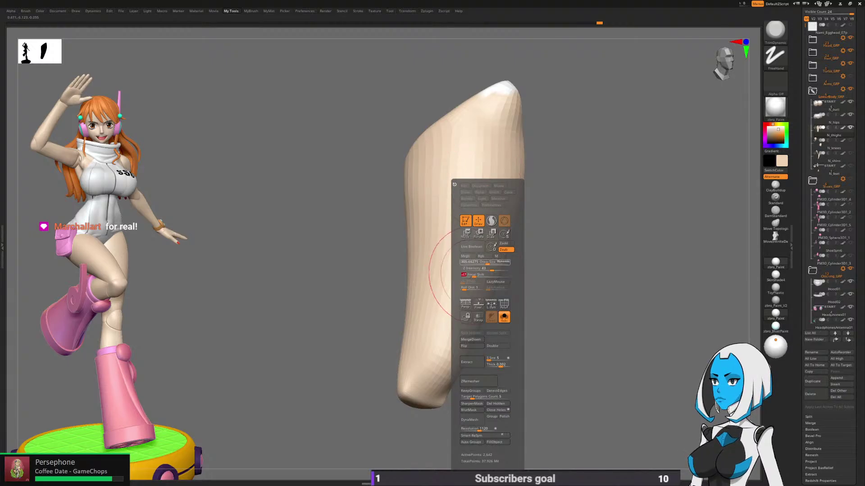
drag(485, 262, 491, 262)
Step: Flatten the upper inner side of the standing thigh with TrimDynamic and smooth the trimmed area
right_drag(600, 169, 590, 206)
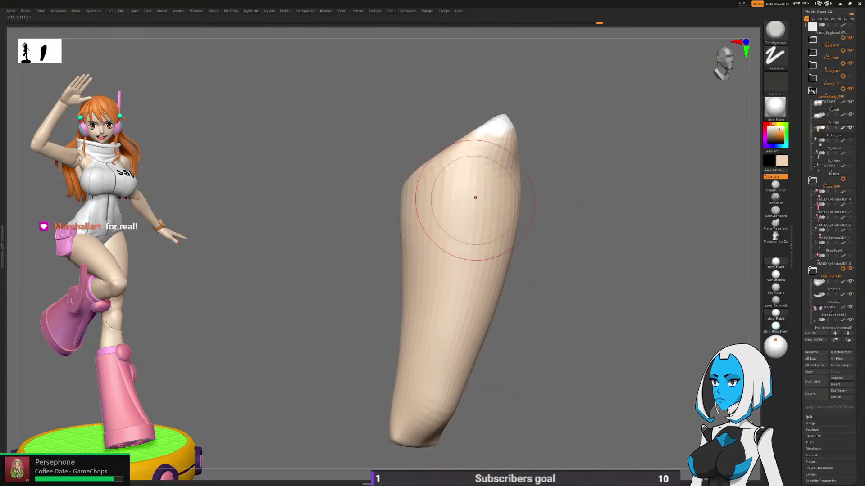
mouse_move(475, 197)
mouse_down()
mouse_move(455, 225)
mouse_move(465, 224)
mouse_move(456, 225)
mouse_up()
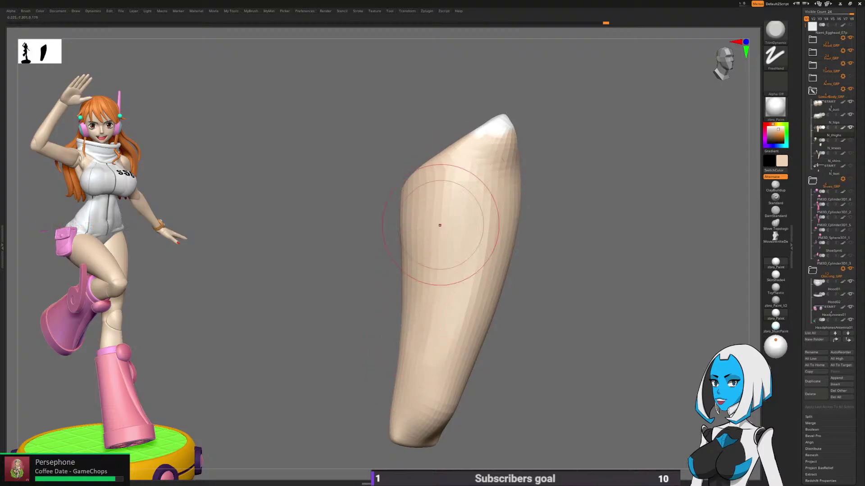
key(shift)
mouse_move(465, 262)
shift+mouse_down()
mouse_move(513, 249)
mouse_move(519, 266)
shift+mouse_up()
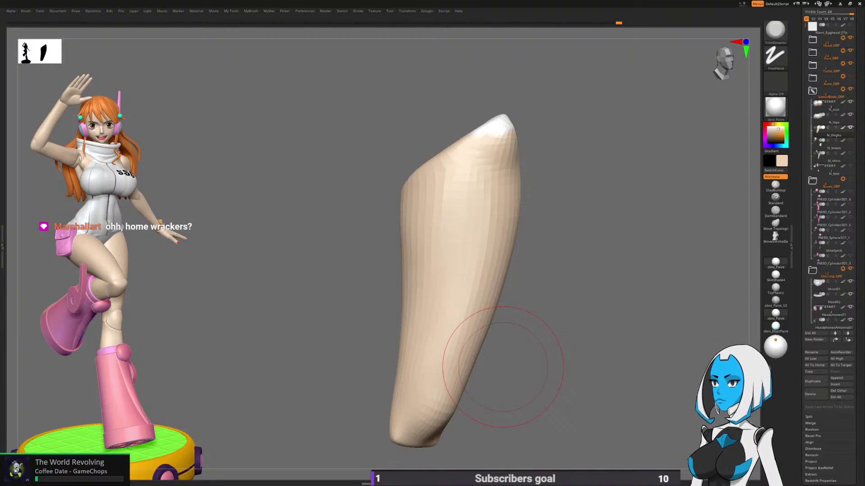
Step: Refine the front and inner planes of the isolated thigh with smoothing and TrimDynamic strokes
mouse_move(503, 367)
mouse_down()
mouse_move(608, 279)
mouse_move(493, 242)
mouse_move(586, 207)
mouse_move(617, 270)
mouse_move(572, 238)
mouse_move(586, 277)
mouse_up()
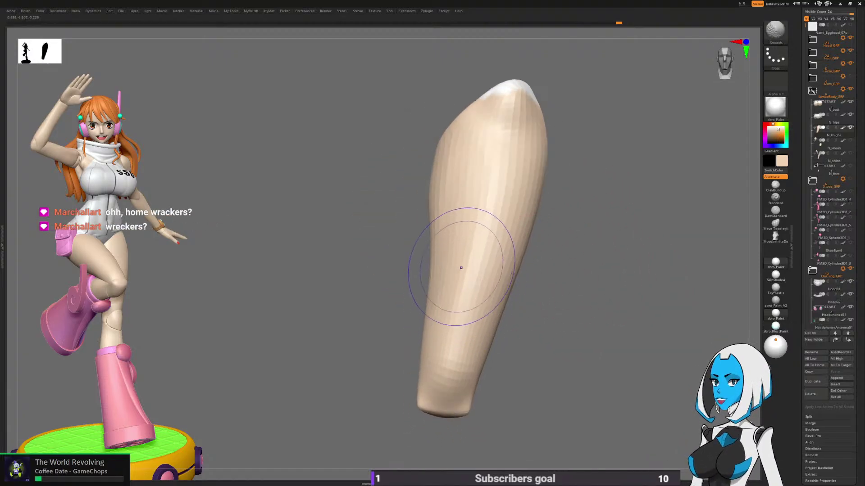
mouse_move(461, 269)
shift+mouse_down()
mouse_move(464, 283)
mouse_move(476, 174)
shift+mouse_up()
alt+drag(587, 225, 560, 251)
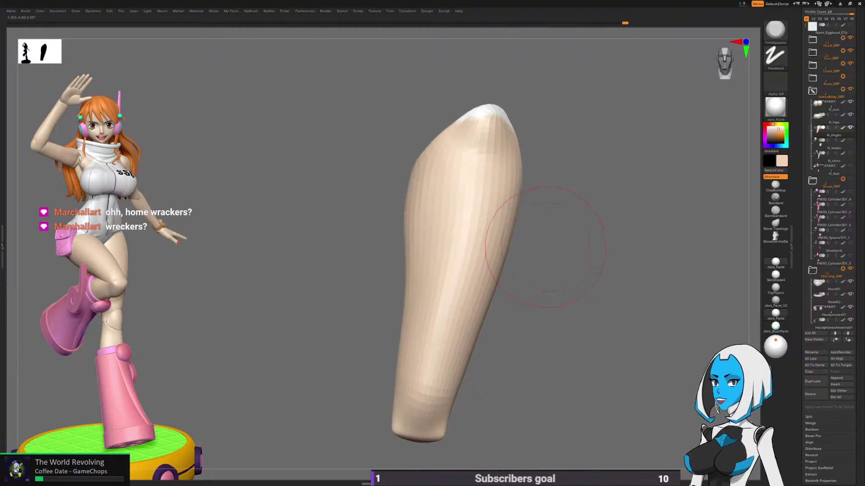
mouse_move(401, 325)
mouse_down()
mouse_move(457, 188)
mouse_move(378, 343)
mouse_up()
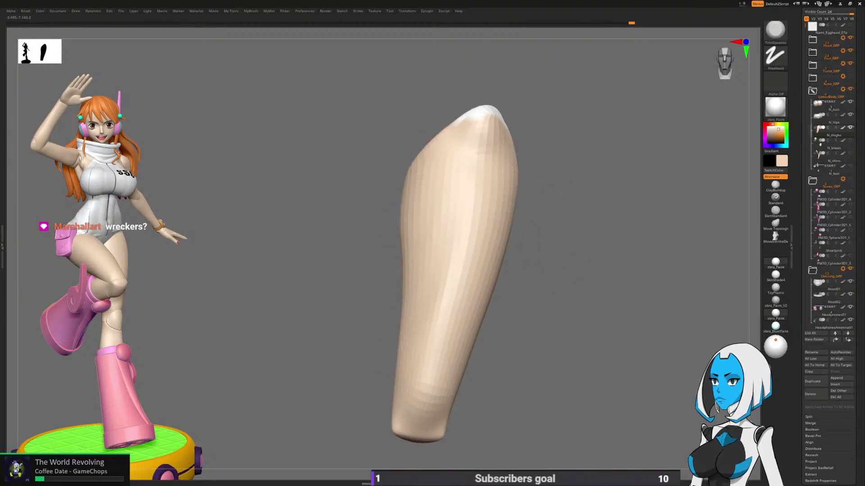
drag(518, 338, 595, 333)
mouse_move(431, 289)
shift+mouse_down()
mouse_move(430, 306)
mouse_move(446, 291)
mouse_move(477, 293)
shift+mouse_up()
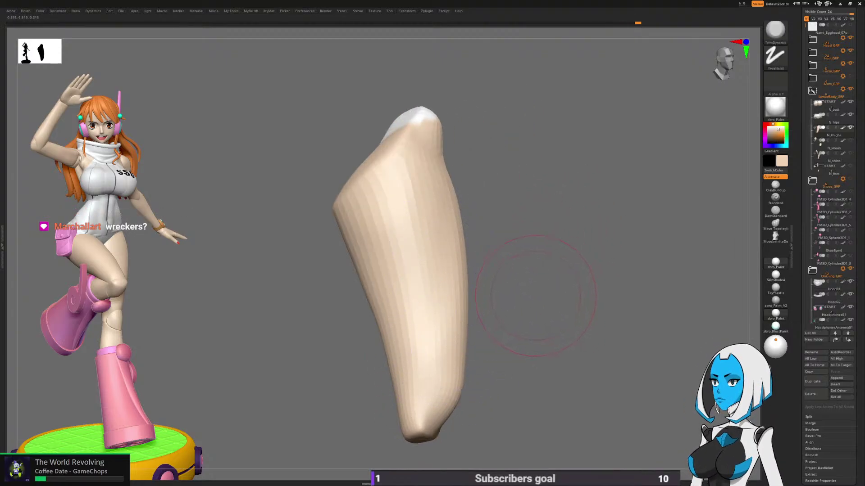
alt+drag(525, 313, 539, 275)
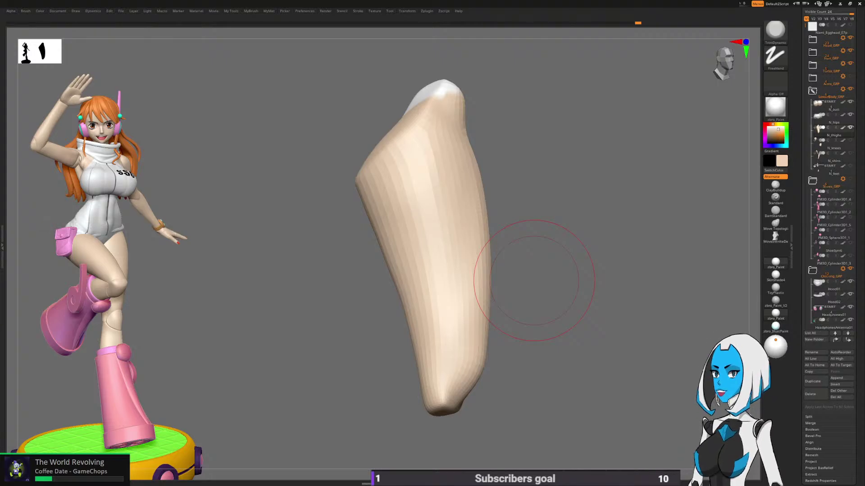
drag(657, 265, 590, 252)
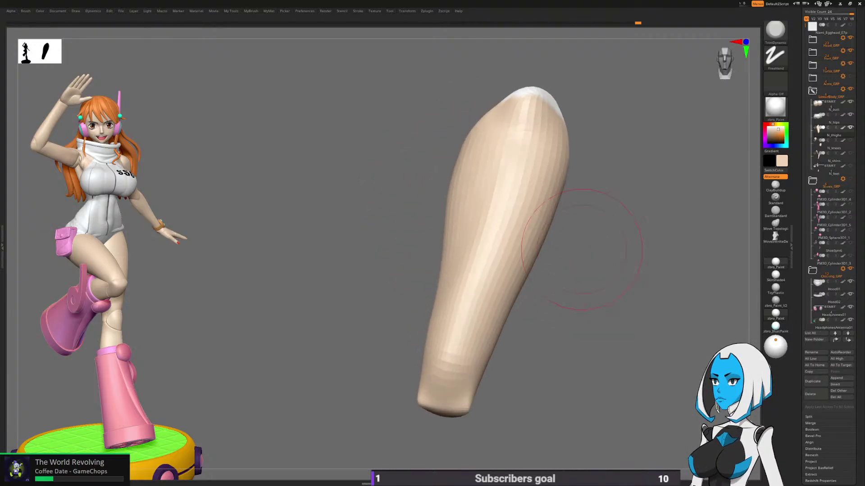
Step: Show the whole figure to check the thigh against the suit, and isolate the thigh again
key(space)
click(565, 331)
alt+drag(627, 276, 533, 257)
ctrl+right_drag(456, 210, 455, 221)
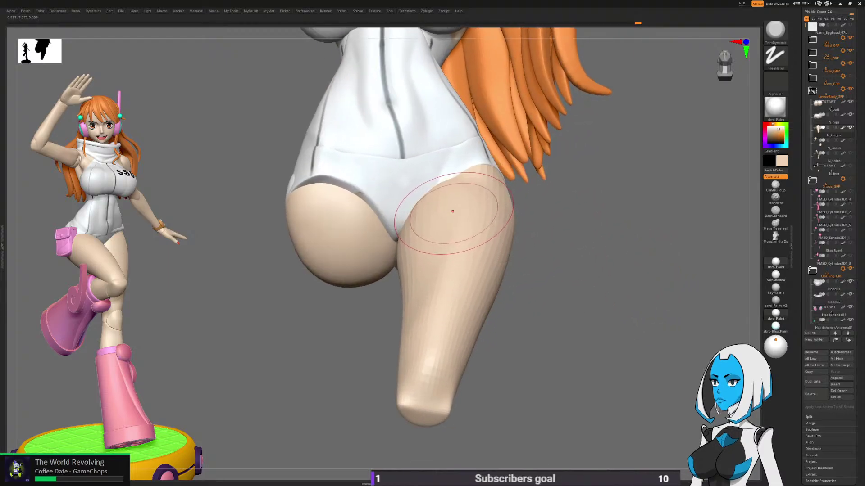
key(space)
click(479, 330)
mouse_move(560, 245)
mouse_down()
mouse_move(574, 280)
mouse_move(583, 257)
mouse_move(563, 248)
mouse_up()
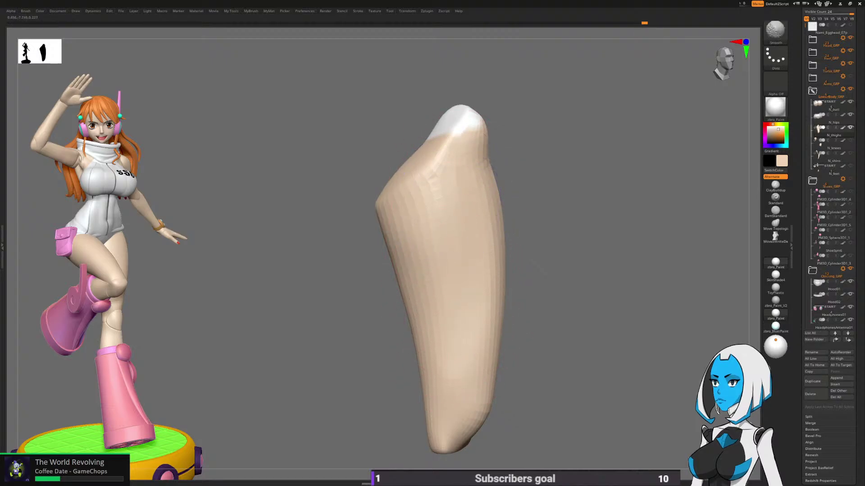
Step: Lasso-mask the inner side of the thigh, invert the mask and blur its edge
mouse_move(541, 266)
mouse_down()
mouse_move(556, 318)
mouse_move(552, 265)
mouse_move(538, 253)
mouse_up()
mouse_move(426, 389)
ctrl+mouse_down()
mouse_move(425, 315)
mouse_move(505, 54)
mouse_move(445, 427)
mouse_move(336, 398)
ctrl+mouse_up()
ctrl+click(539, 296)
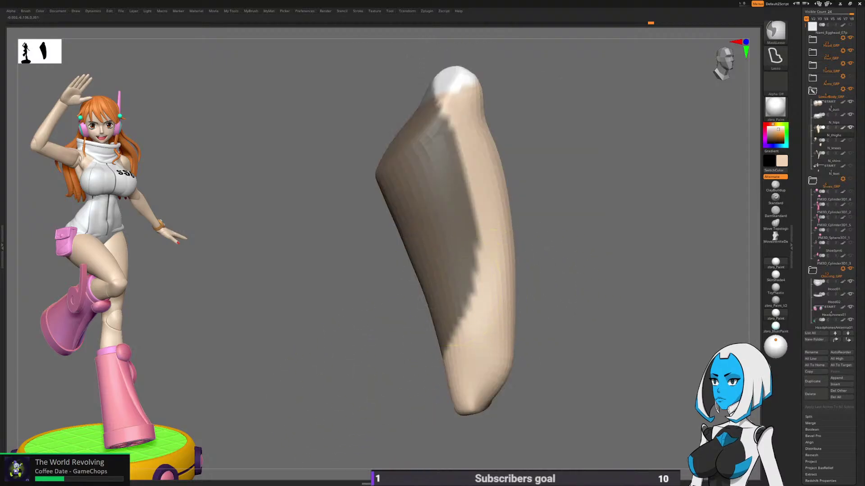
ctrl+click(490, 288)
ctrl+click(564, 256)
Step: Reshape the unmasked inner contour of the thigh with an enlarged Move brush
key(space)
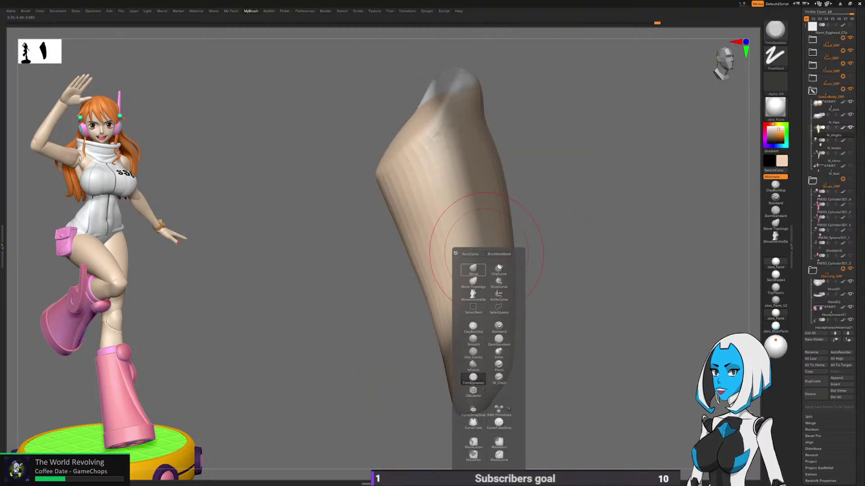
click(500, 283)
right_drag(501, 226, 489, 210)
key(space)
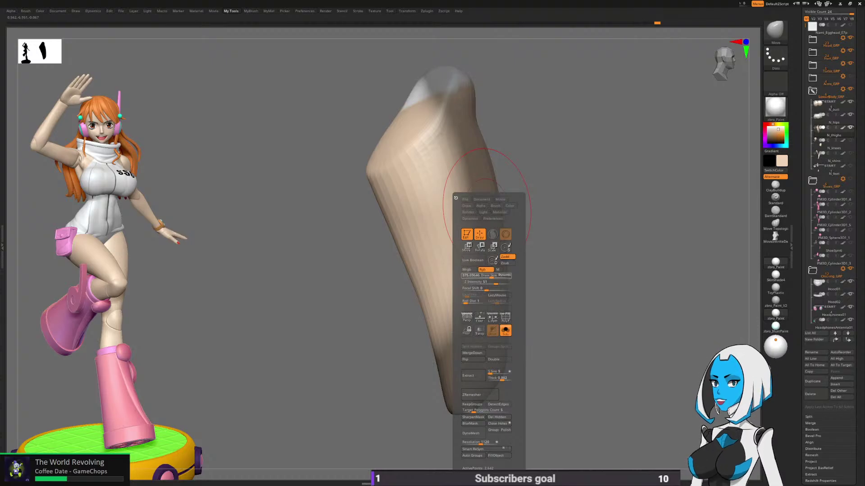
right_drag(498, 276, 477, 243)
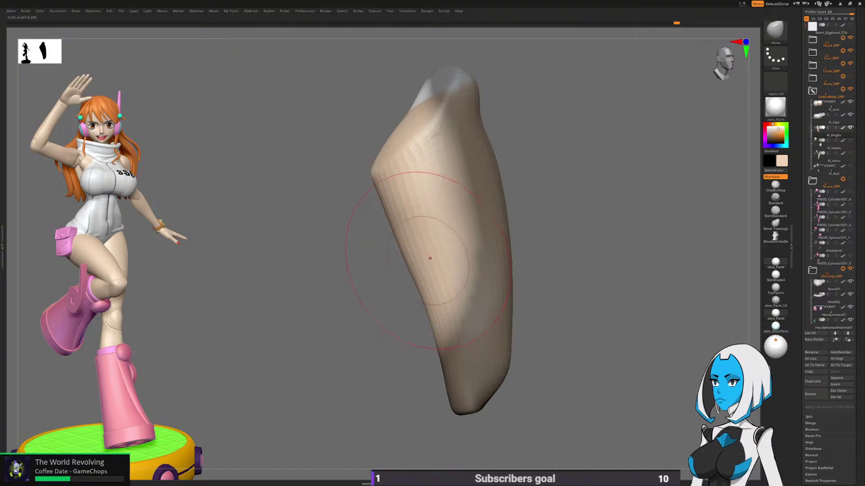
right_drag(460, 187, 506, 192)
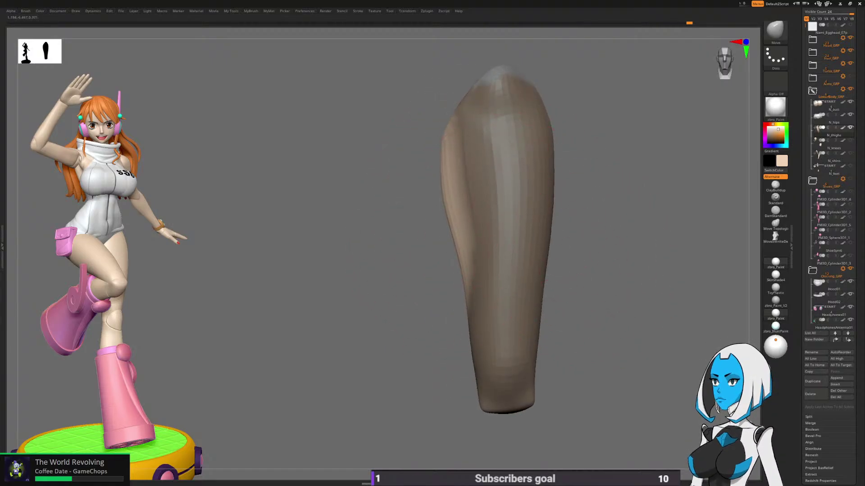
Step: Turn off Solo mode and clear the mask on the thigh
alt+right_drag(573, 324, 536, 295)
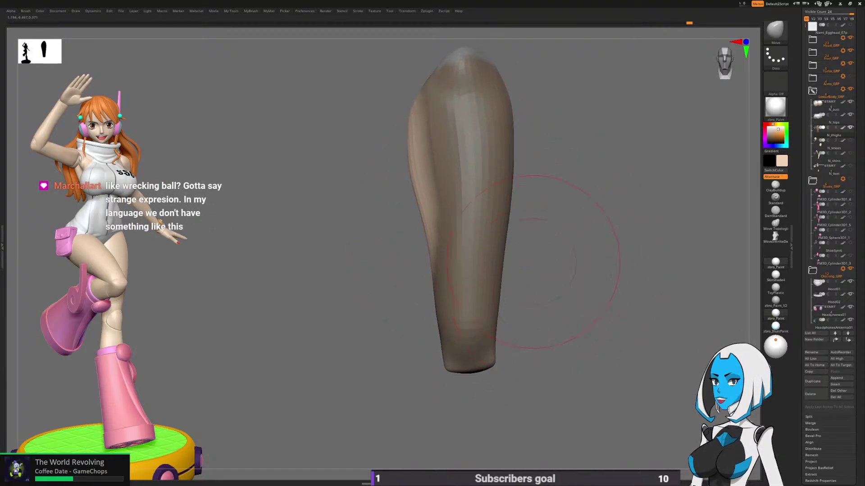
right_click(537, 264)
click(558, 330)
mouse_move(587, 307)
right_down()
mouse_move(585, 238)
mouse_move(572, 217)
right_up()
ctrl+drag(572, 218, 584, 229)
right_drag(581, 225, 574, 261)
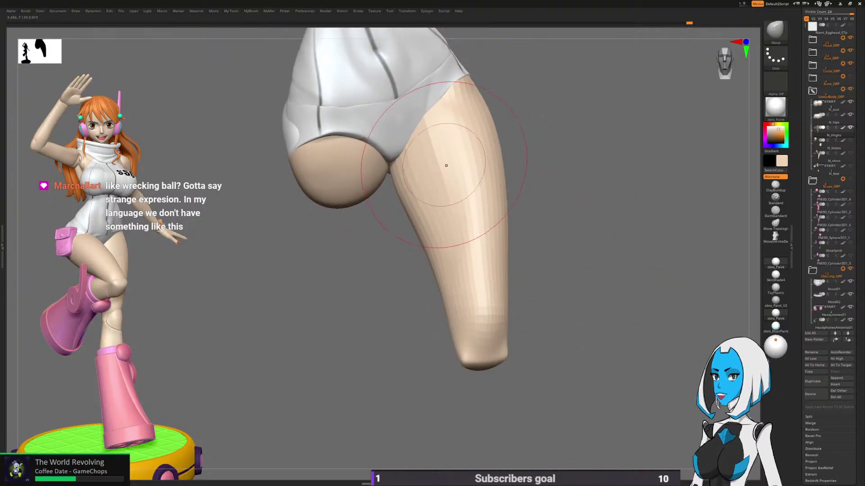
Step: Reduce the brush size and smooth the front of the standing thigh from the hip down to the knee
key(space)
drag(454, 244, 447, 244)
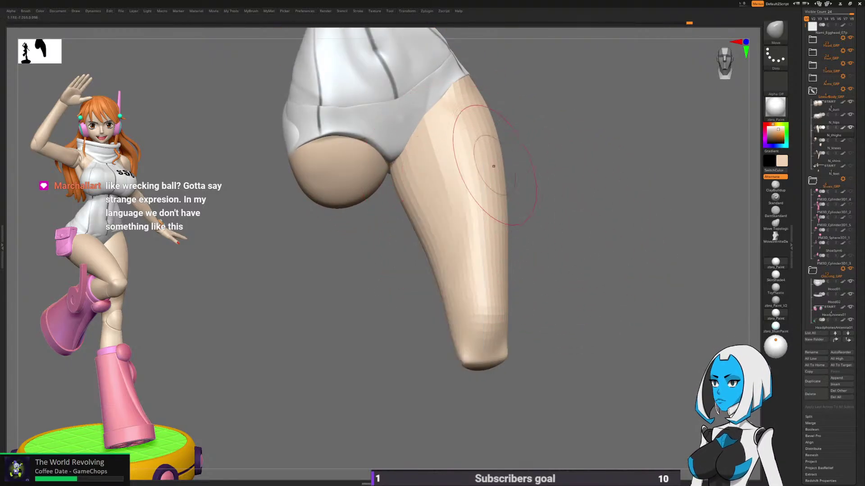
shift+drag(454, 162, 425, 140)
shift+drag(433, 218, 458, 311)
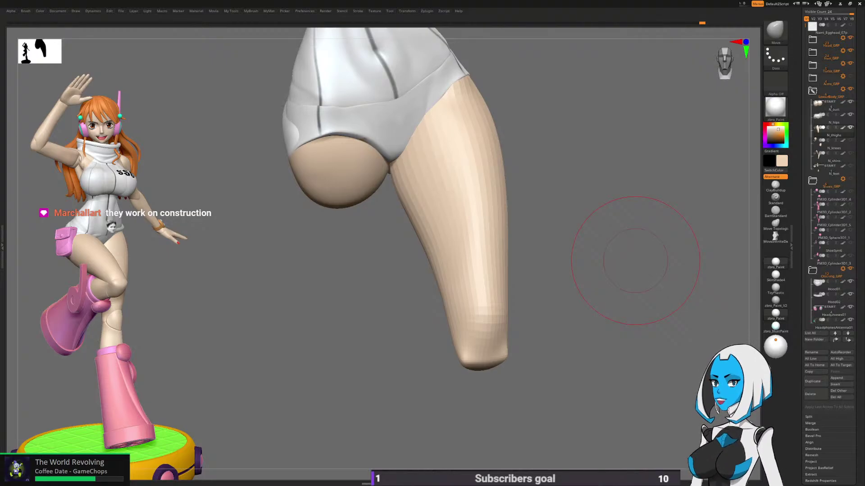
Step: Isolate the thigh and carve a diagonal muscle line down its front with DamStandard, smoothing the groove
drag(627, 251, 546, 302)
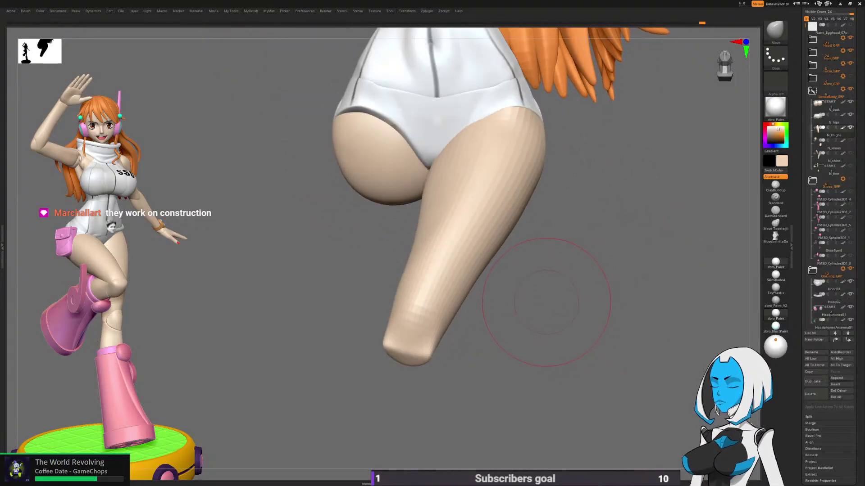
key(b)
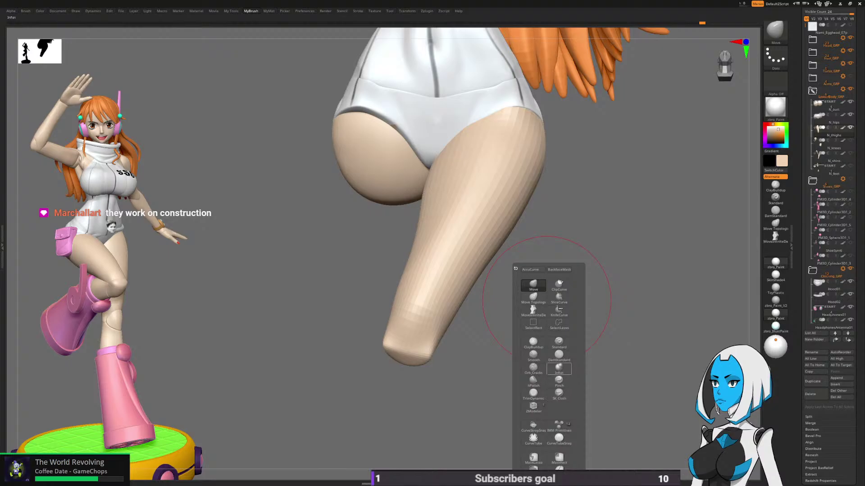
click(559, 356)
key(space)
click(543, 330)
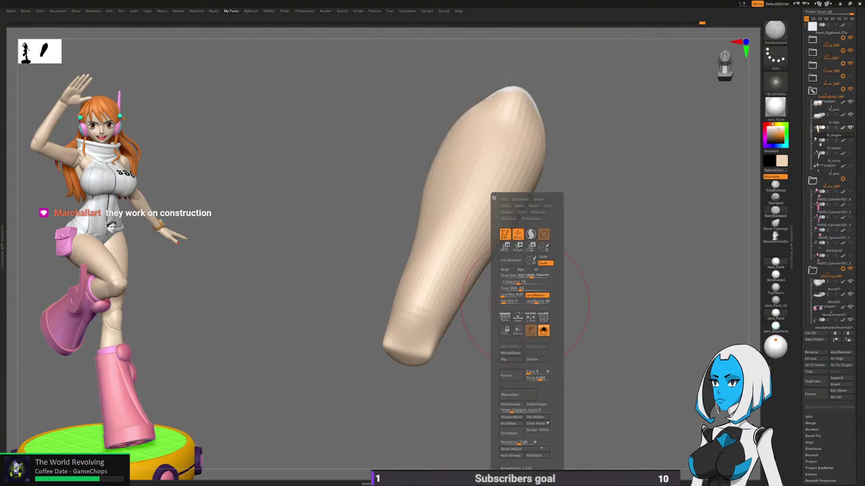
drag(585, 289, 521, 259)
mouse_move(484, 169)
mouse_down()
mouse_move(403, 290)
mouse_move(407, 326)
mouse_up()
shift+drag(484, 188, 453, 252)
shift+drag(487, 158, 471, 194)
Step: Mask the front and lower thigh along the carved line, leaving the inner side free, with a blurred edge
drag(522, 258, 568, 255)
drag(535, 222, 542, 221)
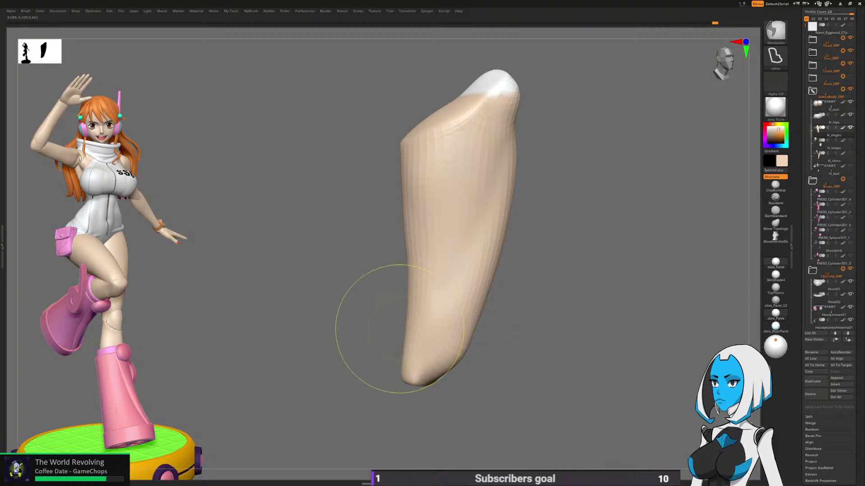
mouse_move(397, 333)
ctrl+mouse_down()
mouse_move(511, 177)
mouse_move(499, 88)
ctrl+mouse_up()
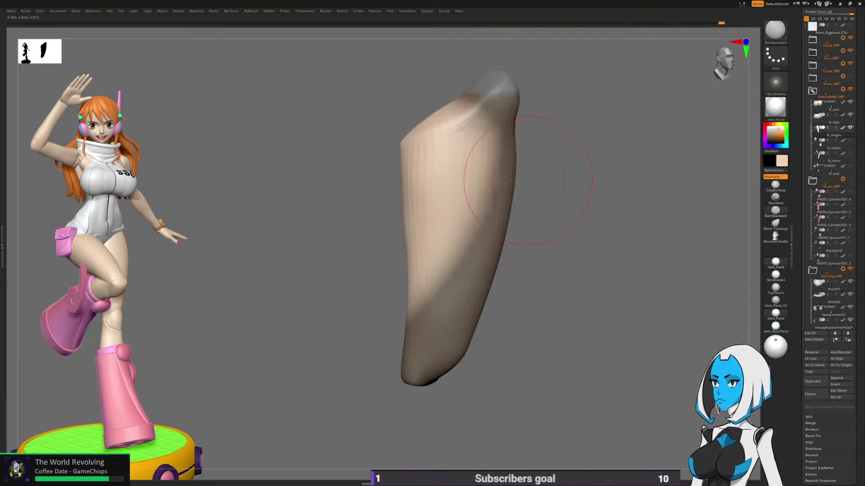
Step: Switch to the Move brush and increase its draw size for shaping the unmasked inner thigh
key(b)
key(m)
key(v)
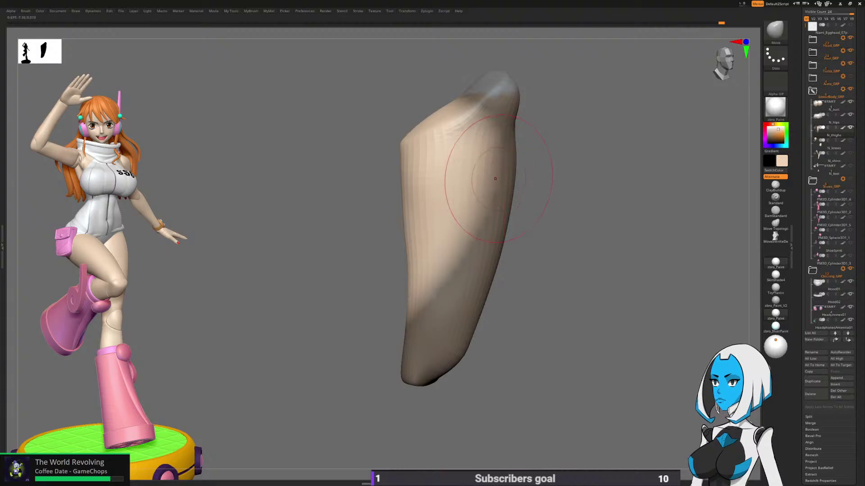
key(space)
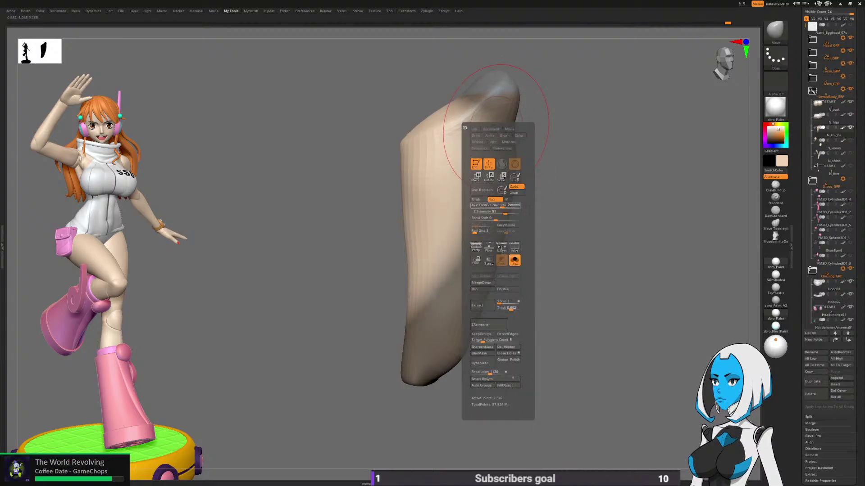
click(506, 205)
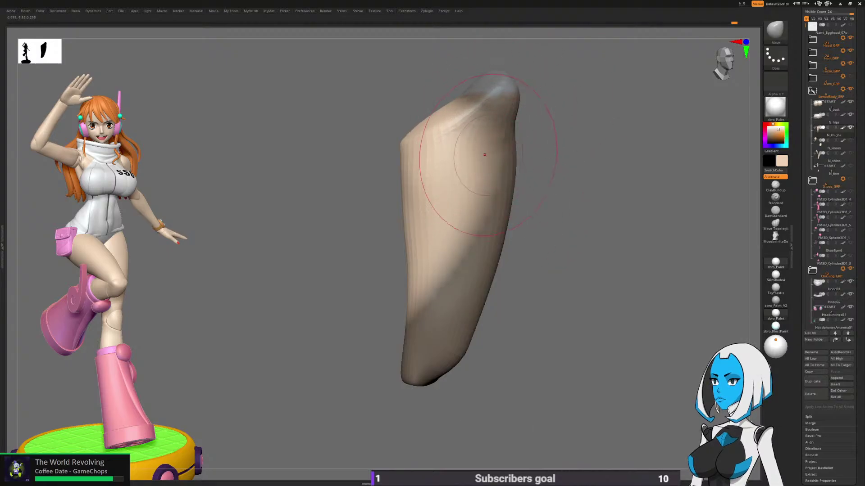
Step: Extend the mask over the exposed outer side of the thigh so only the inner side stays editable
mouse_move(463, 258)
right_down()
mouse_move(554, 252)
mouse_move(558, 203)
right_up()
drag(597, 185, 575, 217)
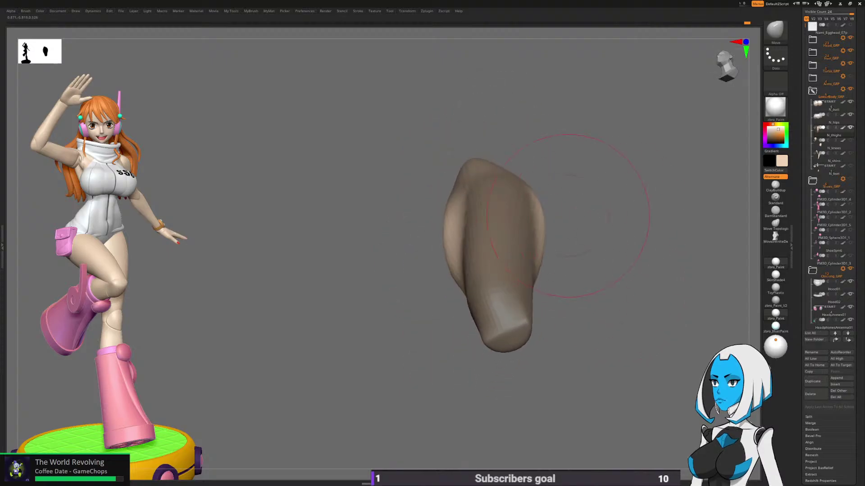
ctrl+drag(505, 149, 586, 189)
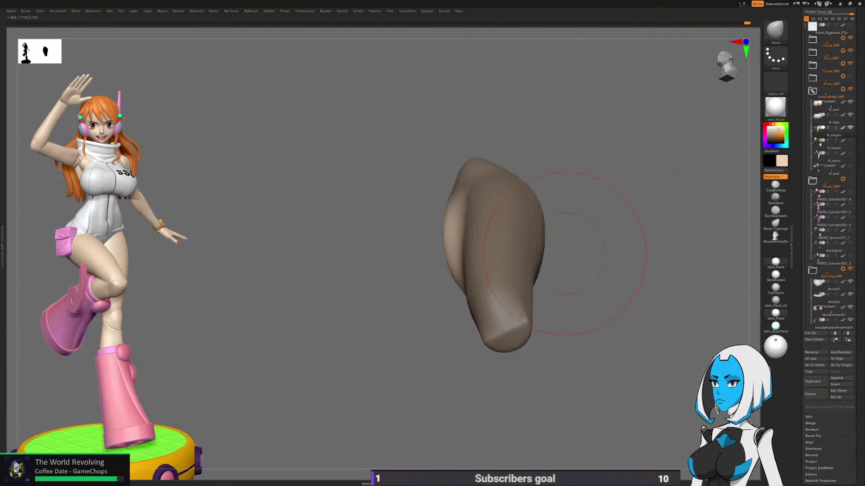
Step: Bring the rest of the body back into view and shape the unmasked inner thigh against the hips with the Move brush
key(space)
click(587, 331)
right_drag(637, 245, 581, 286)
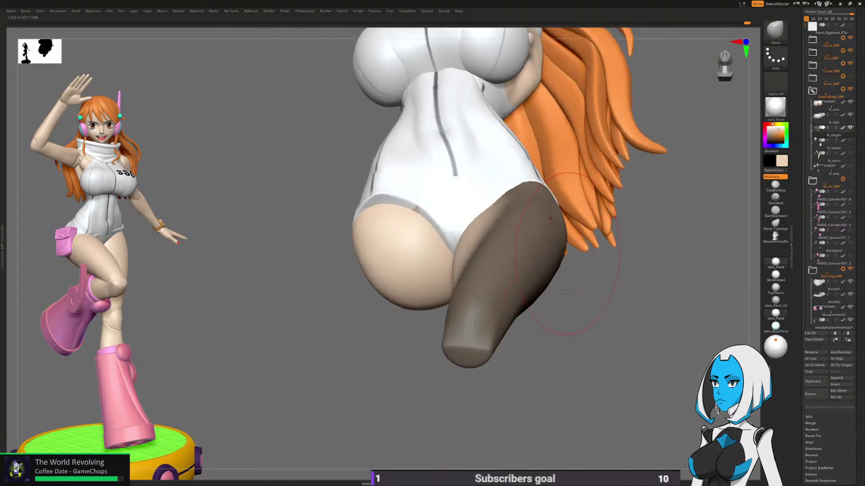
mouse_move(450, 268)
right_down()
mouse_move(440, 255)
mouse_move(485, 220)
mouse_move(456, 269)
right_up()
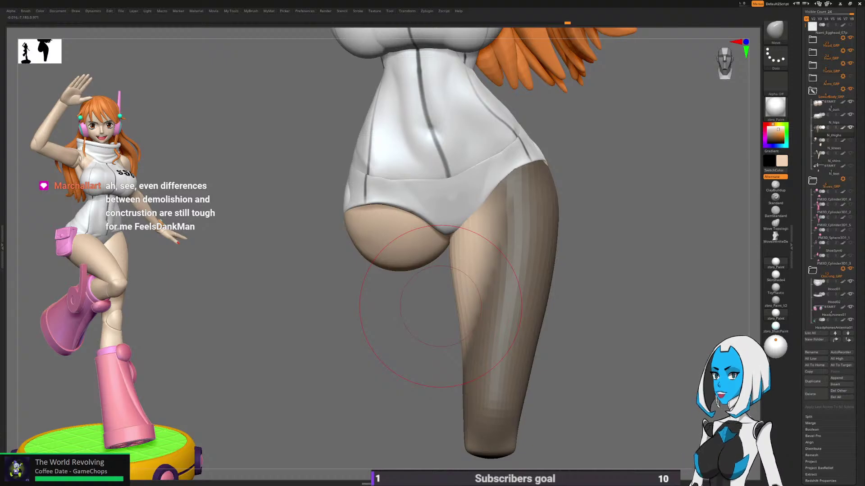
drag(440, 307, 376, 210)
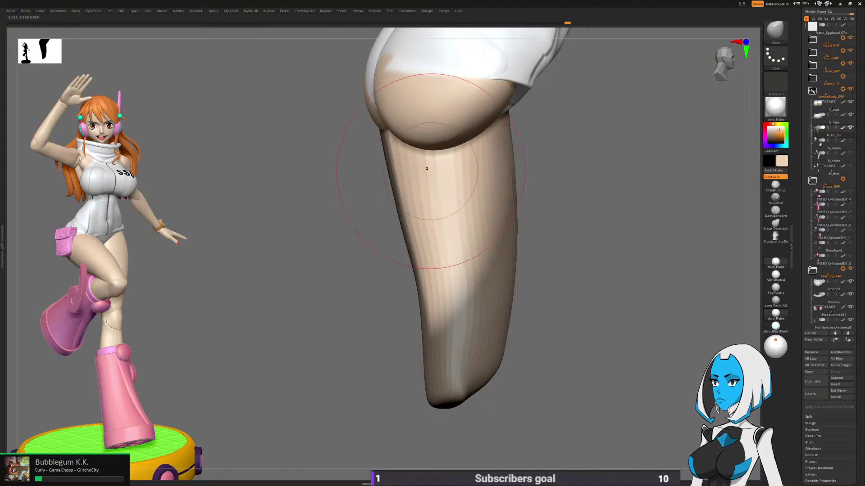
Step: Clear the thigh's mask and smooth the front of the upper thigh with a smaller brush
drag(623, 257, 491, 253)
key(ctrl+f)
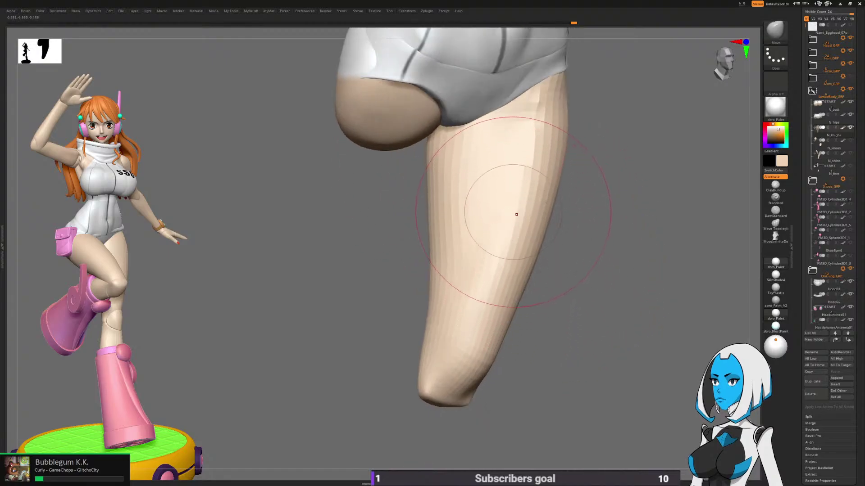
key(space)
drag(526, 276, 520, 277)
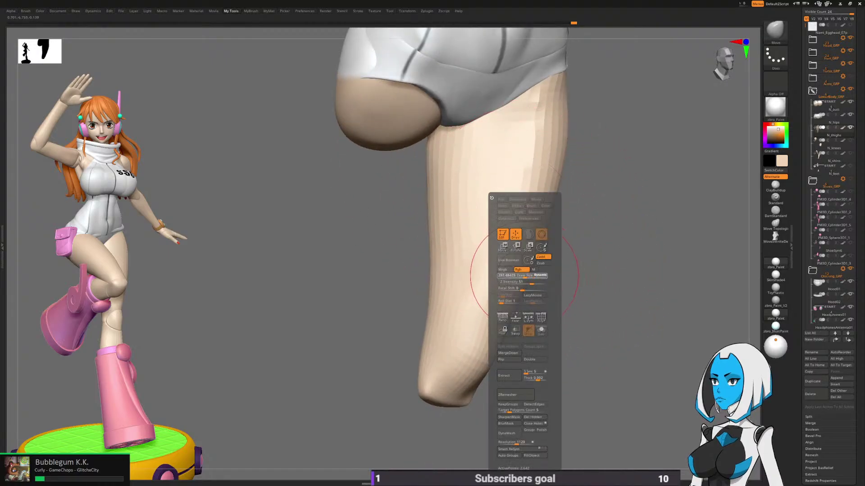
mouse_move(541, 146)
shift+mouse_down()
mouse_move(523, 169)
mouse_move(522, 159)
mouse_move(497, 239)
shift+mouse_up()
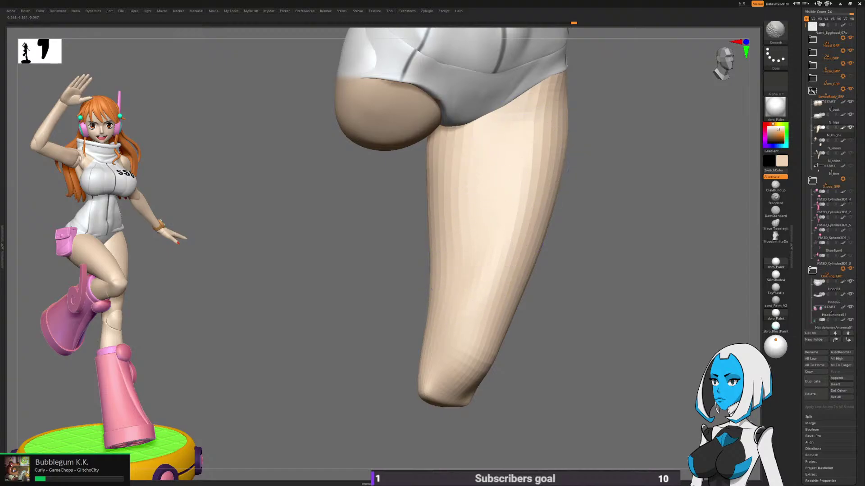
Step: Adjust the standing thigh's outline from the side and back with the Move brush
mouse_move(563, 220)
mouse_down()
mouse_move(450, 193)
mouse_move(469, 164)
mouse_up()
drag(602, 182, 657, 182)
right_drag(658, 182, 525, 239)
right_click(506, 217)
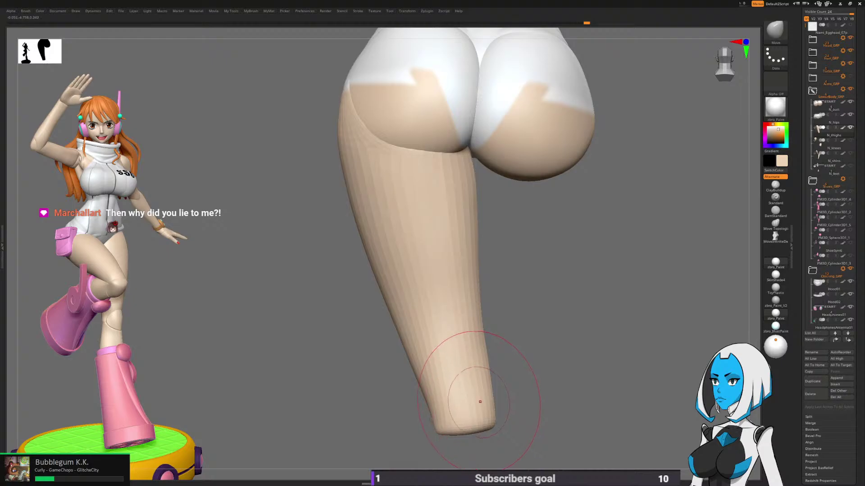
Step: Turn on Transparency and reposition the top of the inner thigh inside the hips and buttock with the Move brush
mouse_move(474, 396)
right_down()
mouse_move(497, 275)
mouse_move(481, 258)
right_up()
key(space)
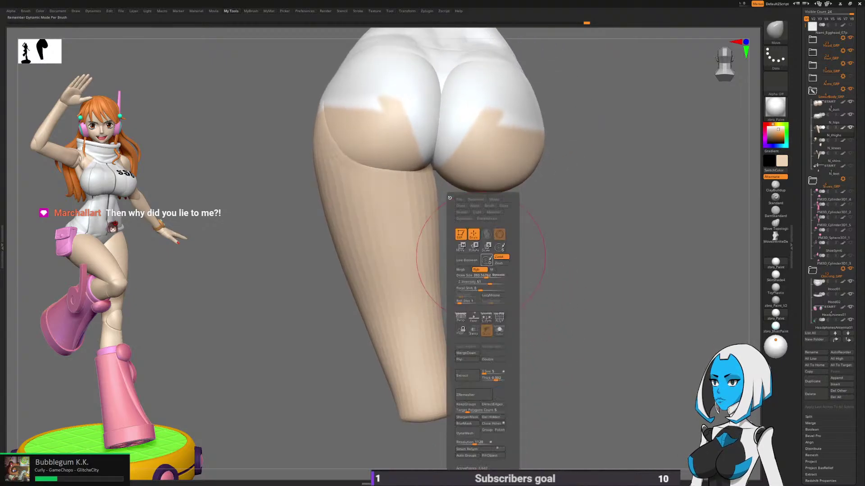
click(473, 331)
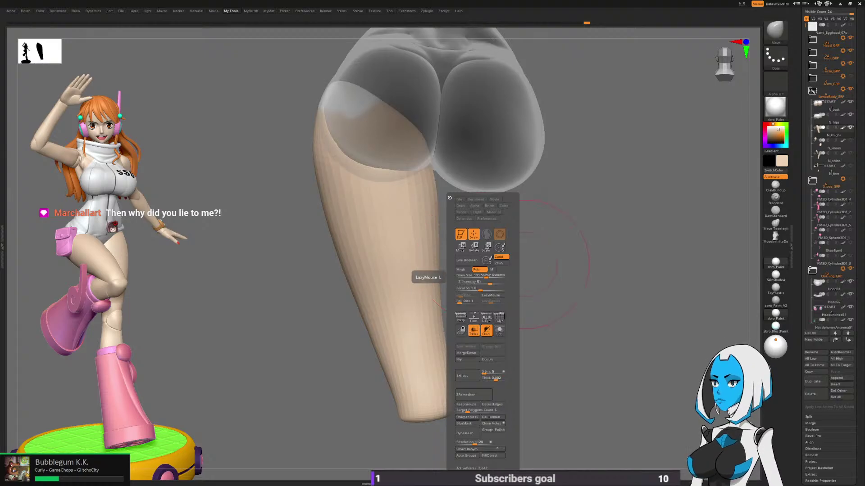
right_drag(454, 173, 443, 135)
key(space)
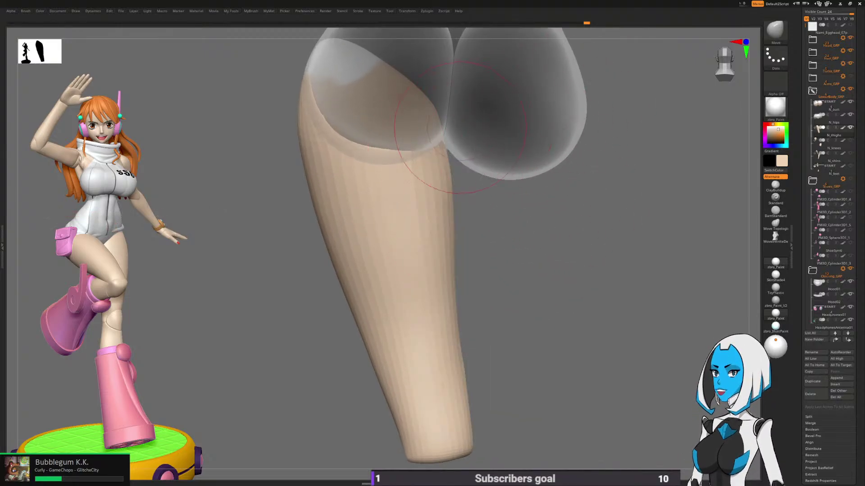
right_drag(449, 224, 432, 108)
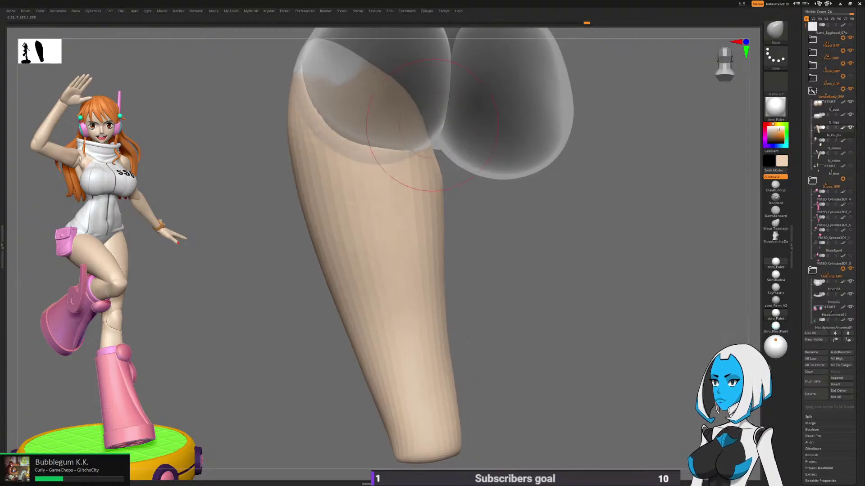
drag(440, 108, 436, 112)
mouse_move(439, 110)
right_down()
mouse_move(563, 120)
mouse_move(415, 193)
mouse_move(432, 126)
right_up()
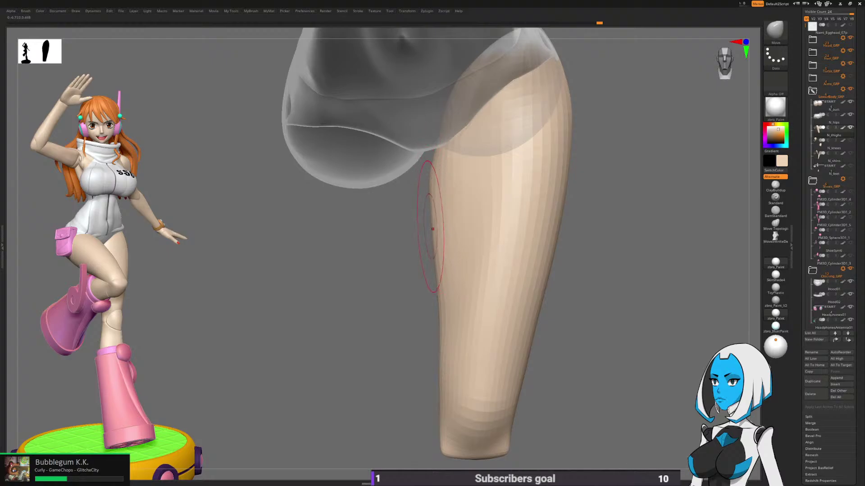
right_drag(422, 191, 408, 196)
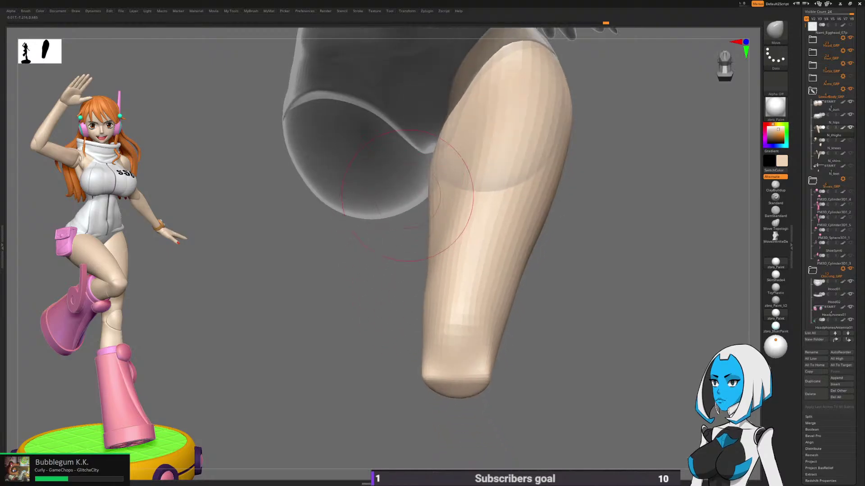
drag(456, 97, 463, 100)
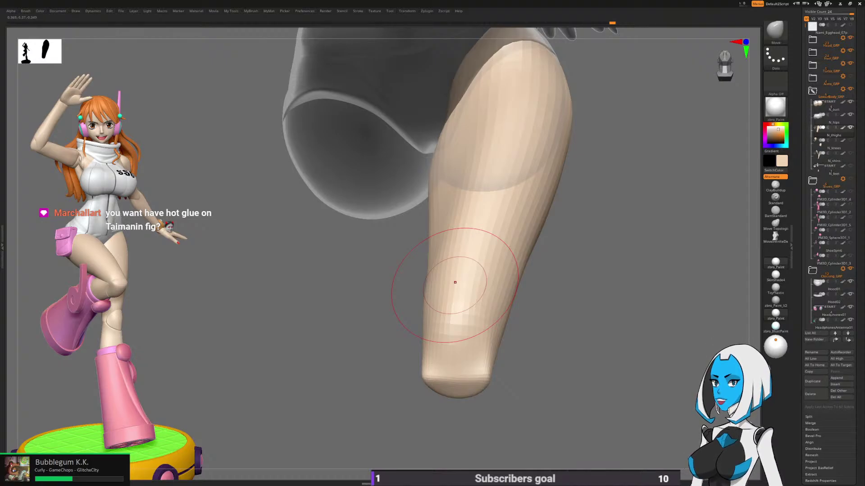
Step: Turn off Transparency and smooth the inner upper thigh just below the bodysuit's leg opening
mouse_move(455, 282)
right_down()
mouse_move(466, 282)
mouse_move(525, 214)
right_up()
key(space)
click(531, 330)
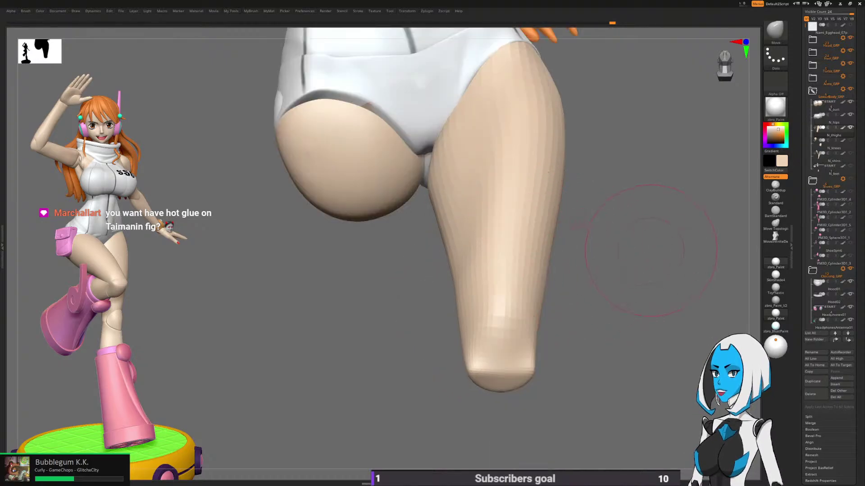
mouse_move(650, 252)
right_down()
mouse_move(570, 249)
mouse_move(411, 198)
mouse_move(392, 212)
right_up()
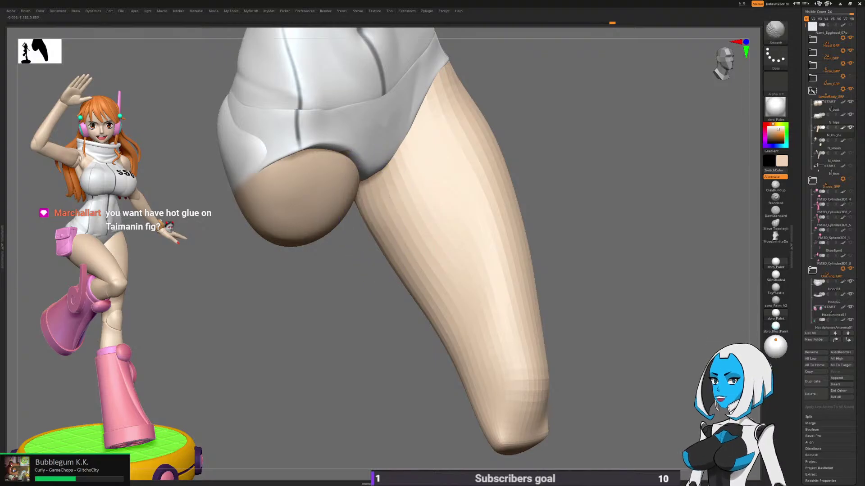
key(shift)
shift+drag(376, 203, 400, 170)
right_drag(399, 169, 455, 180)
shift+drag(419, 180, 432, 212)
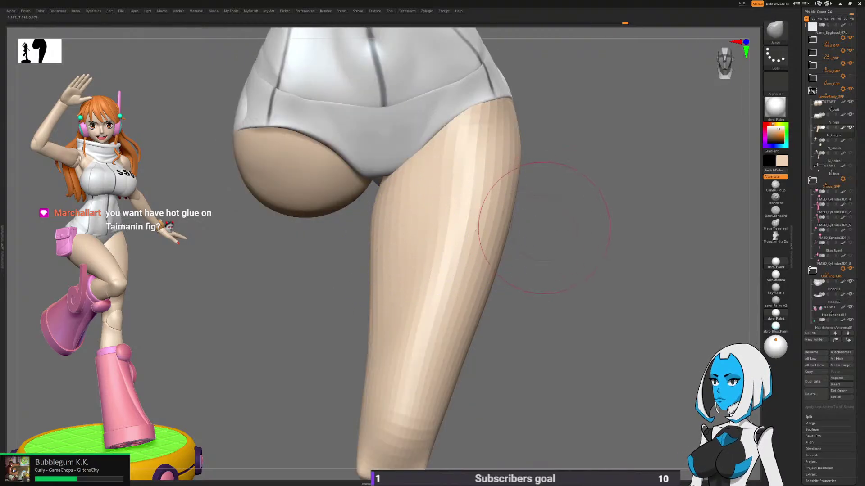
Step: Pull the inner upper thigh toward the crotch to close the gap beside the leg opening, and smooth its front edge
right_drag(548, 228, 500, 203)
right_drag(466, 166, 411, 146)
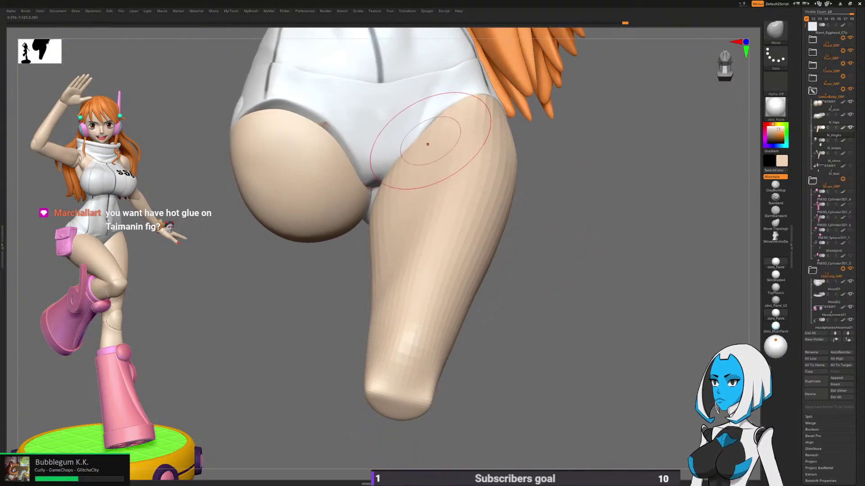
mouse_move(381, 183)
right_down()
mouse_move(482, 184)
mouse_move(384, 200)
mouse_move(406, 221)
mouse_move(428, 222)
mouse_move(472, 180)
right_up()
key(shift)
mouse_move(550, 225)
right_down()
mouse_move(568, 253)
mouse_move(548, 228)
right_up()
right_click(467, 205)
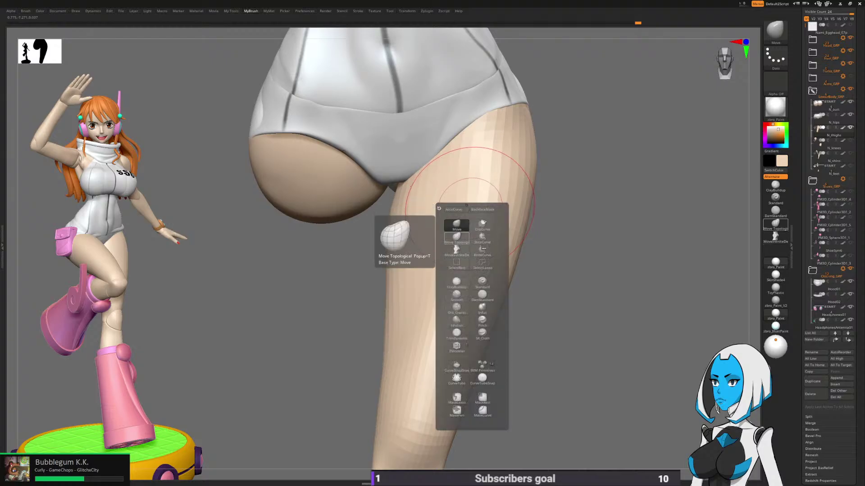
right_drag(432, 212, 460, 179)
mouse_move(450, 146)
right_down()
mouse_move(452, 138)
mouse_move(439, 149)
right_up()
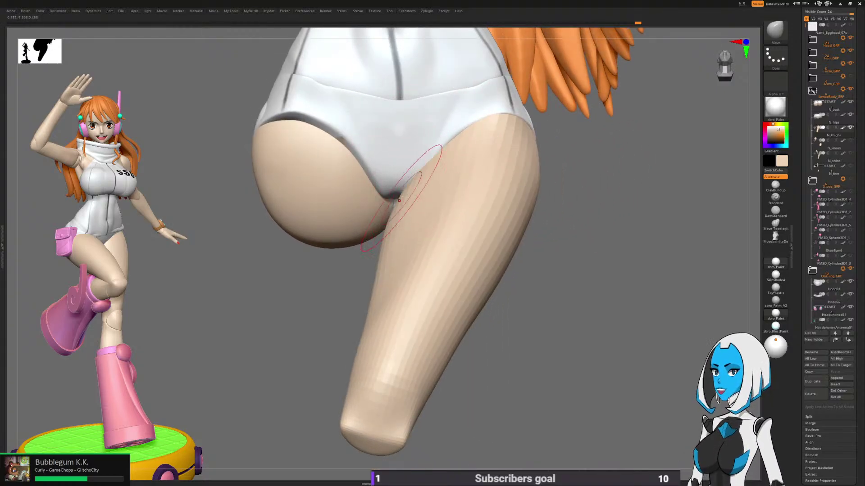
right_drag(463, 183, 537, 249)
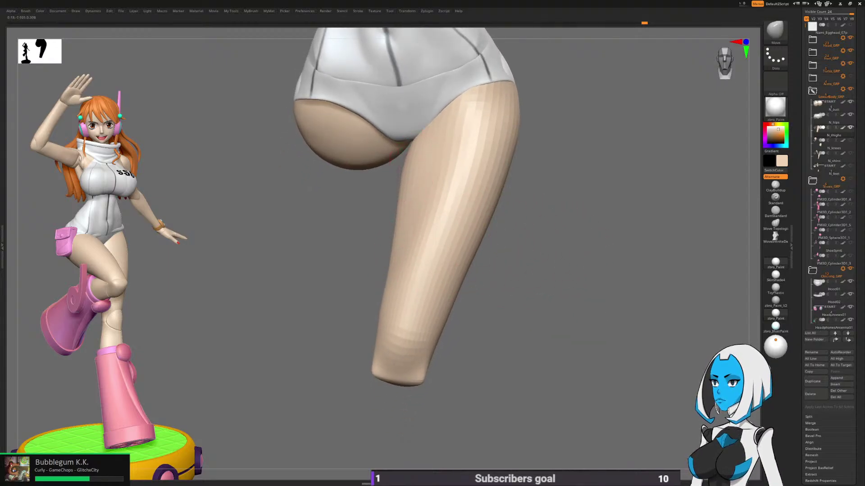
mouse_move(473, 158)
right_down()
mouse_move(444, 77)
mouse_move(435, 81)
mouse_move(496, 153)
mouse_move(390, 174)
right_up()
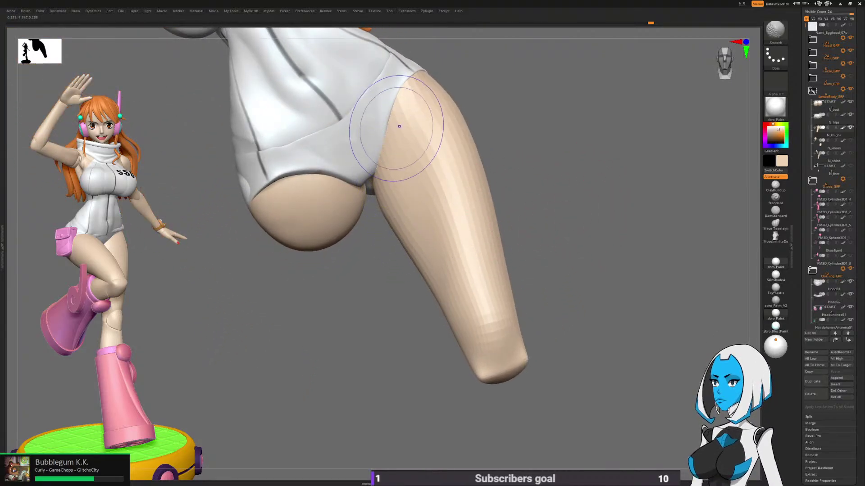
Step: Refine the outer upper thigh where it meets the buttock and hip, using a smaller Move brush
right_drag(511, 131, 500, 149)
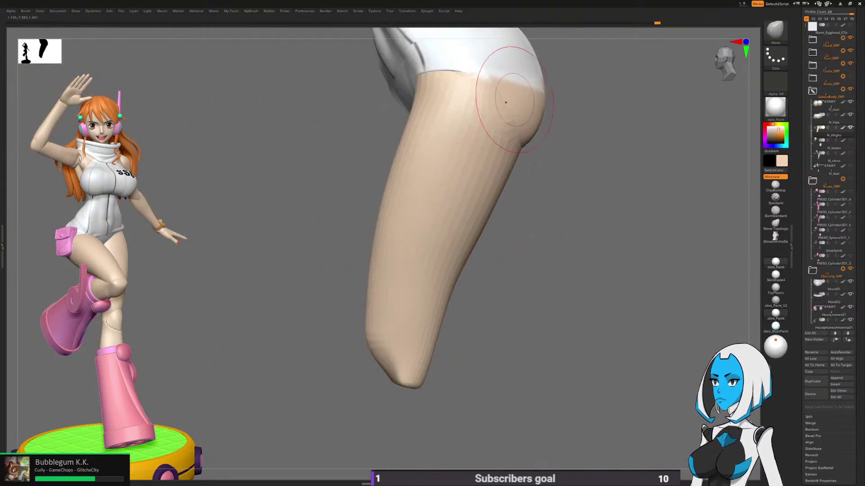
alt+right_drag(506, 103, 468, 145)
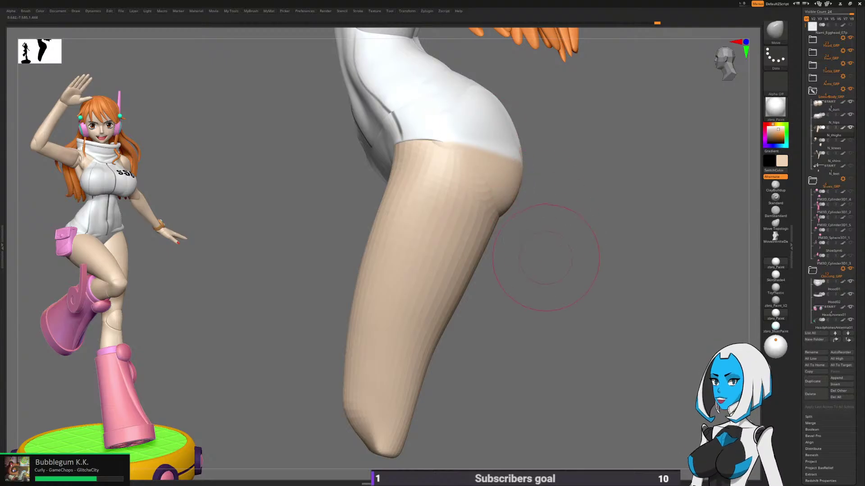
alt+right_drag(546, 257, 552, 233)
right_drag(469, 170, 360, 298)
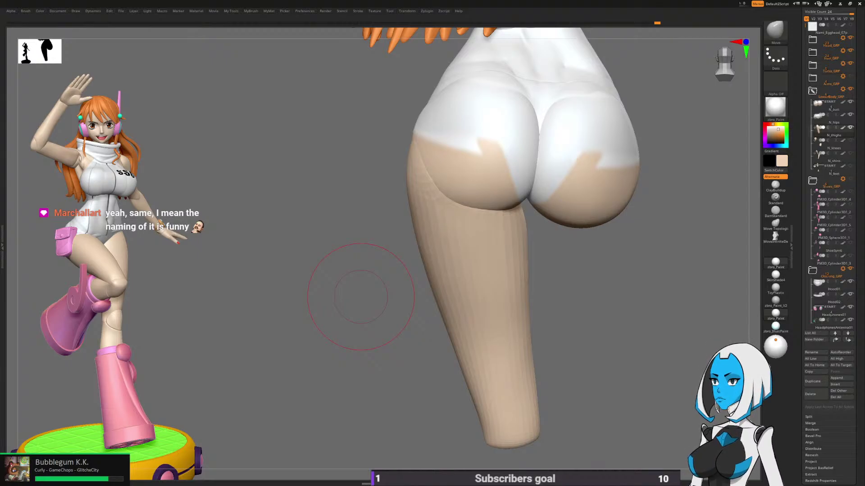
mouse_move(608, 325)
mouse_down()
mouse_move(544, 176)
mouse_move(500, 160)
mouse_move(525, 250)
mouse_up()
key(b)
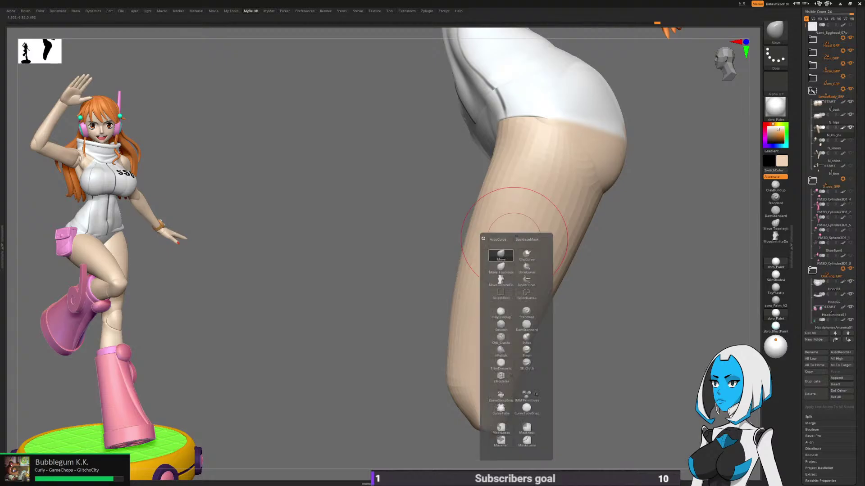
alt+drag(649, 210, 556, 260)
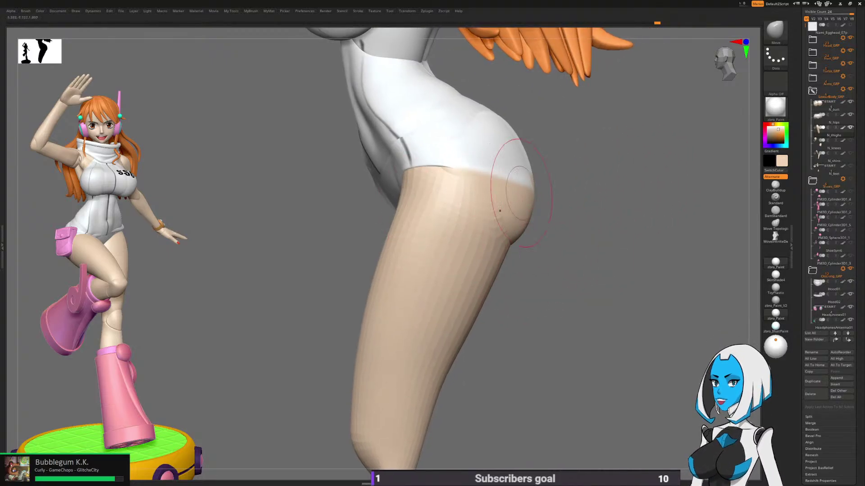
right_click(444, 215)
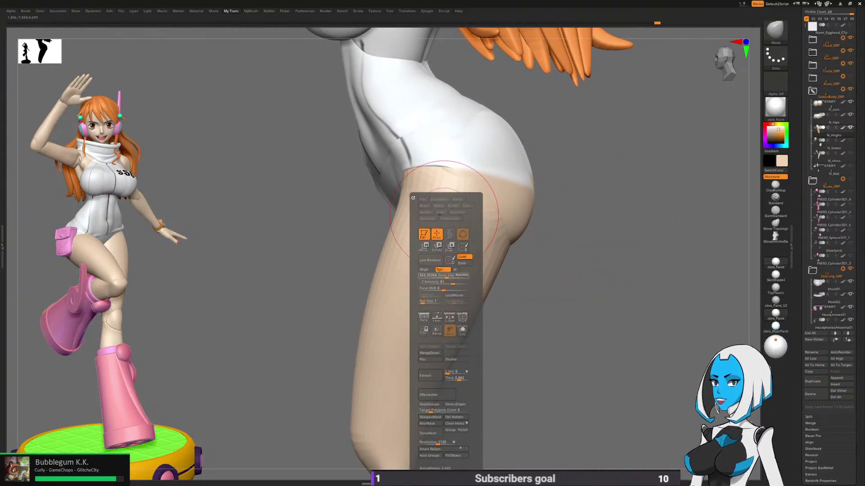
drag(447, 276, 442, 277)
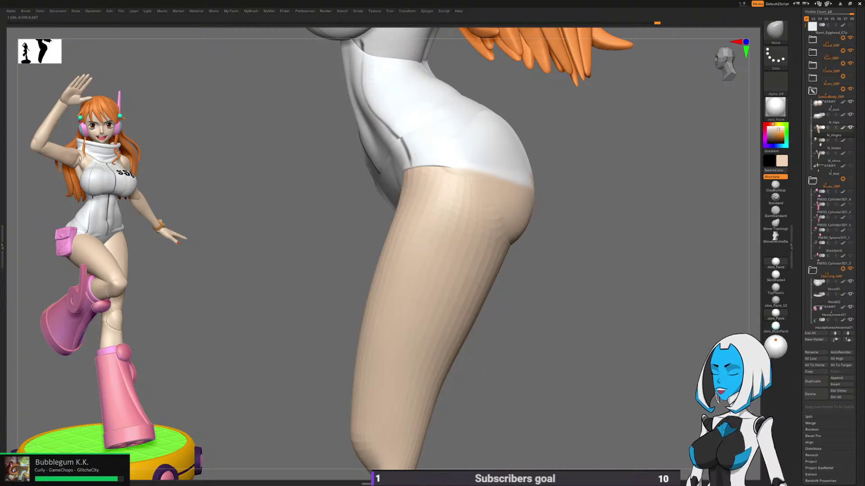
mouse_move(541, 207)
mouse_down()
mouse_move(586, 208)
mouse_move(581, 193)
mouse_move(542, 202)
mouse_up()
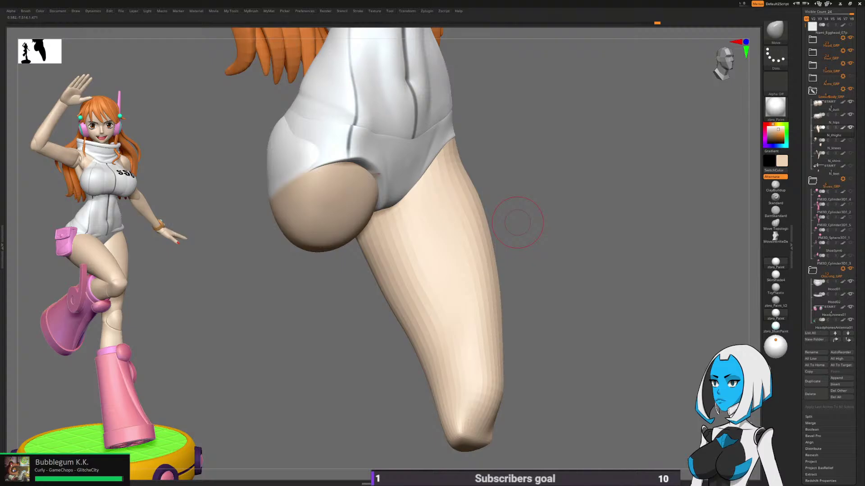
Step: Adjust the thigh's top and outer contour along the bodysuit's leg opening with a resized Move brush
drag(534, 198, 514, 201)
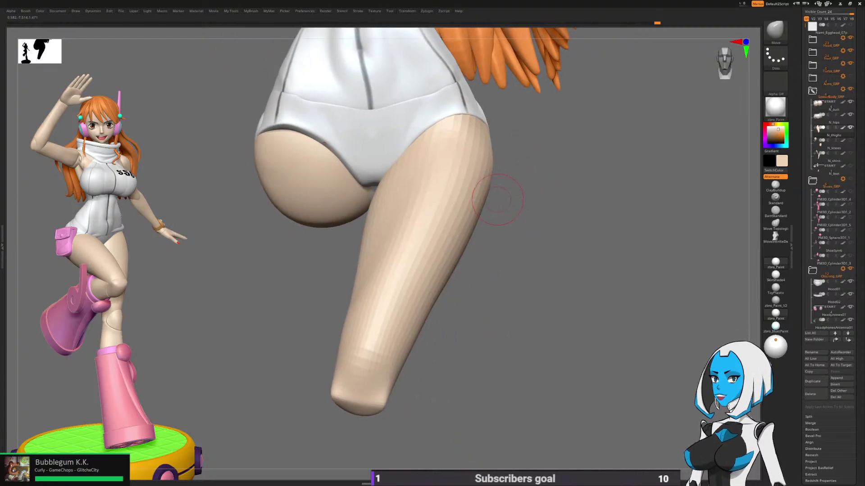
key(space)
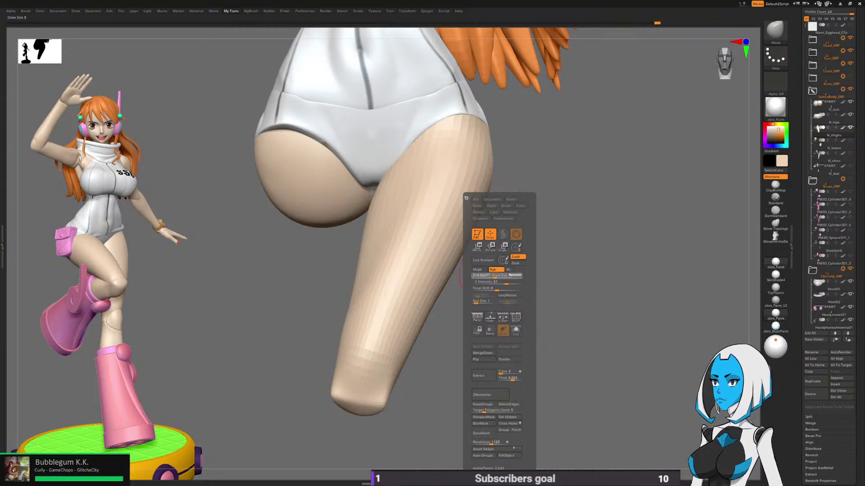
drag(564, 202, 509, 203)
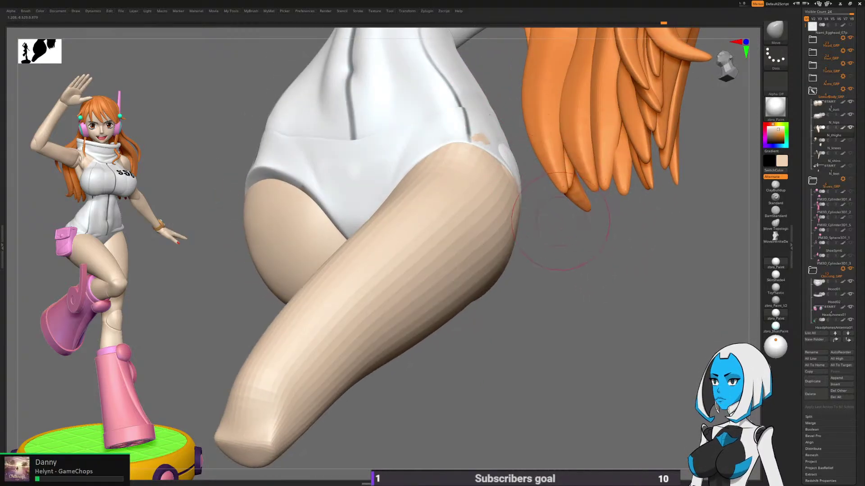
right_drag(561, 221, 599, 225)
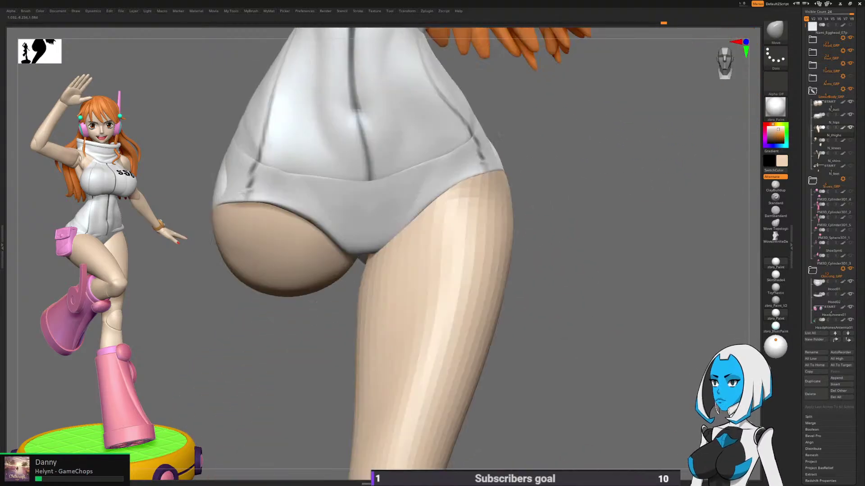
mouse_move(533, 284)
alt+right_down()
mouse_move(562, 225)
mouse_move(509, 234)
alt+right_up()
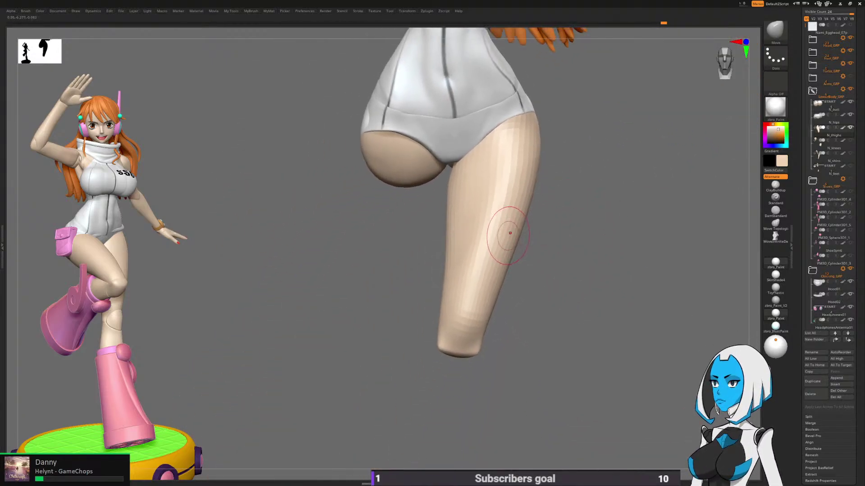
Step: Refine the standing thigh's front and outer contour below the bodysuit's leg opening with a resized Move brush
key(space)
drag(508, 275, 513, 276)
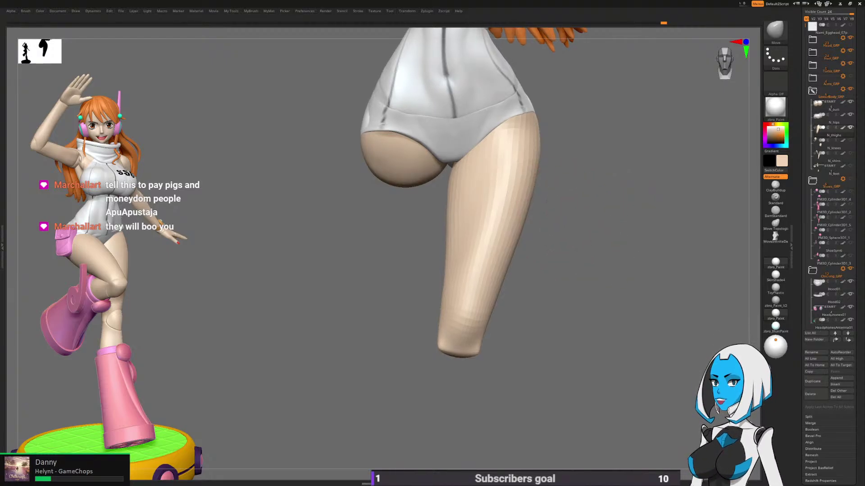
mouse_move(498, 177)
alt+right_down()
mouse_move(481, 191)
mouse_move(488, 197)
alt+right_up()
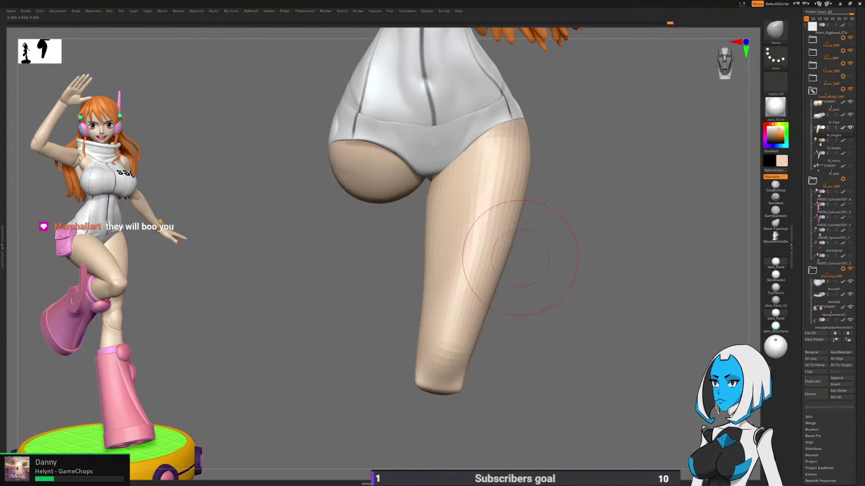
alt+right_drag(521, 257, 529, 259)
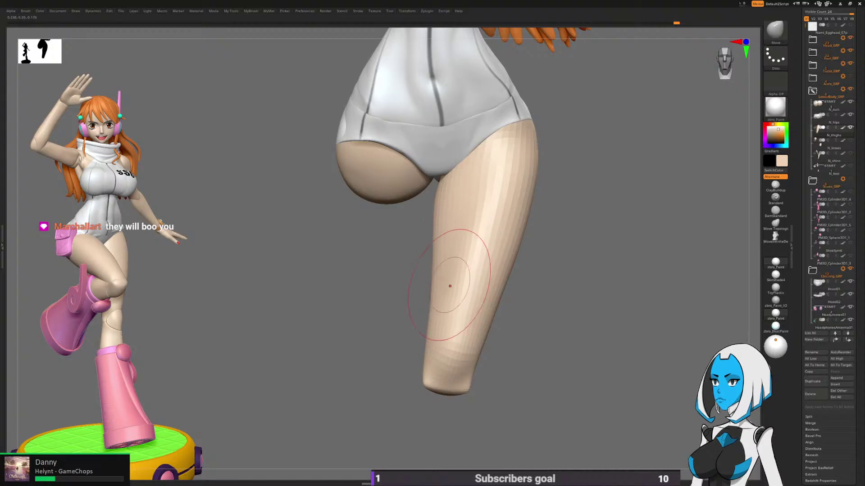
Step: Turn on Transparency and adjust the thigh's upper end where it sits inside the hip
right_click(502, 256)
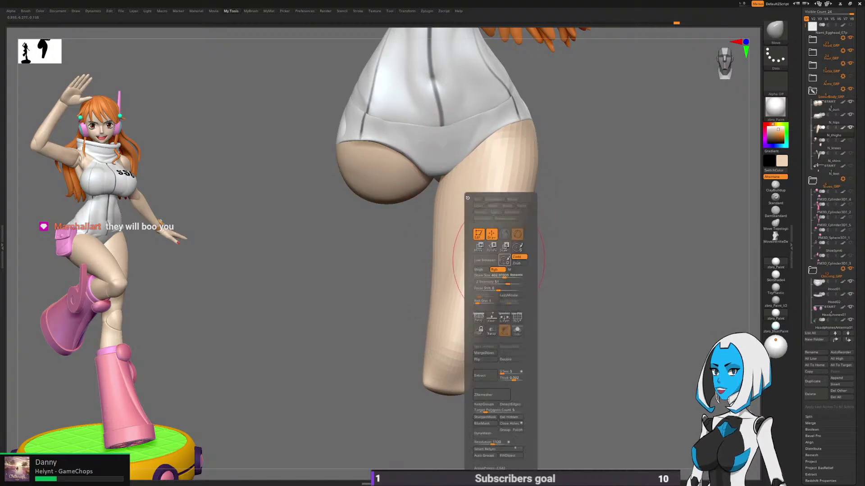
click(492, 331)
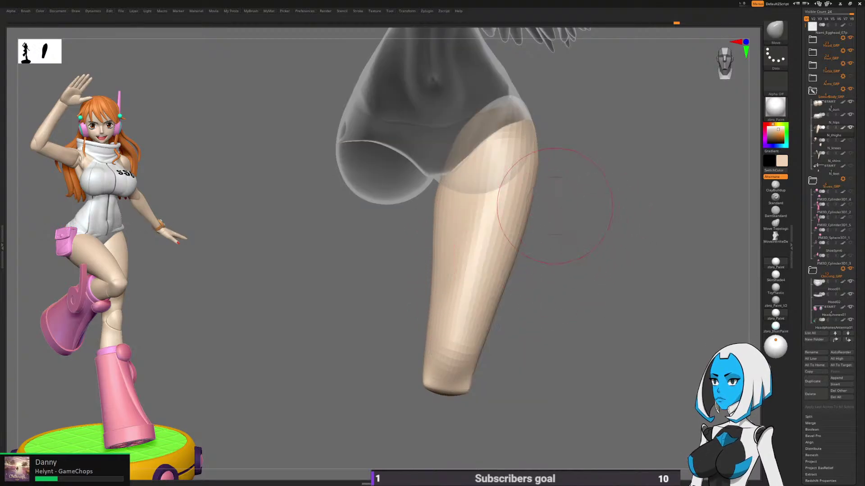
ctrl+right_drag(556, 222, 559, 252)
right_click(428, 154)
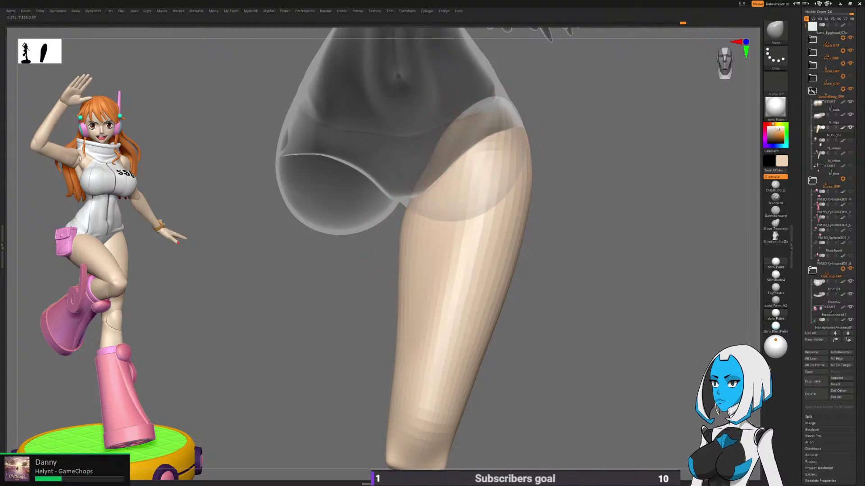
right_drag(413, 224, 463, 242)
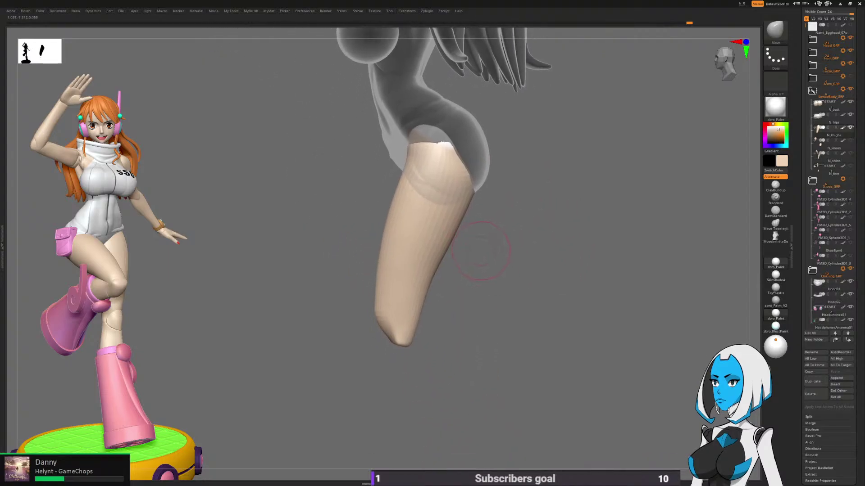
Step: Enlarge the Move brush to a draw size of about 736 and turn Transparency off
key(space)
drag(488, 277, 496, 276)
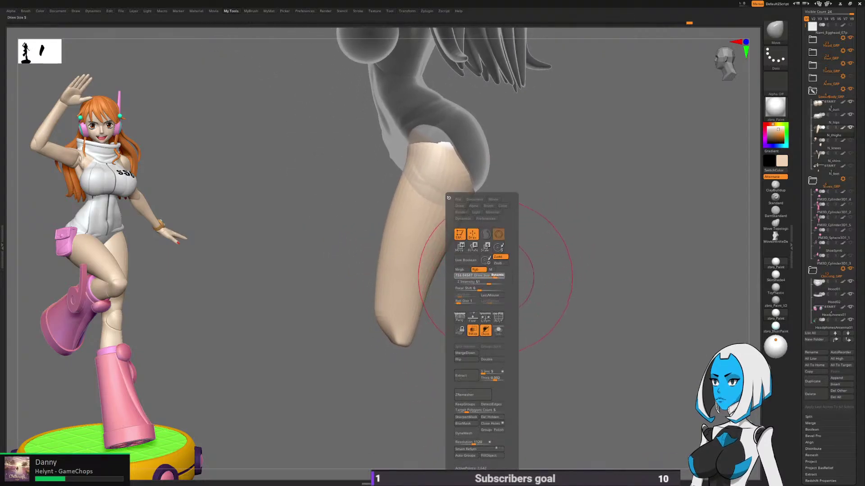
key(space)
drag(504, 317, 557, 248)
drag(446, 180, 560, 241)
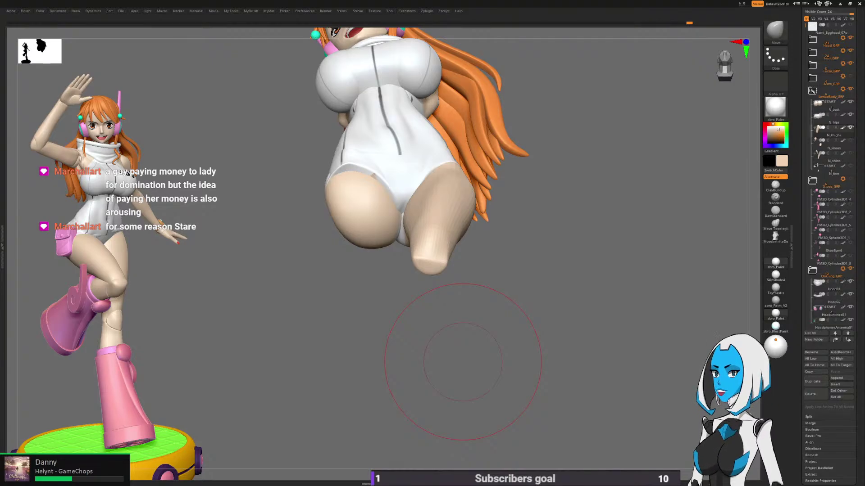
Step: Unhide the knee pieces to judge the standing thigh against them from the front
drag(525, 266, 571, 254)
click(850, 140)
drag(531, 285, 564, 290)
Step: Build up the front plane of the standing thigh toward the knee with a smaller ClayBuildup brush and smooth the strokes
key(1)
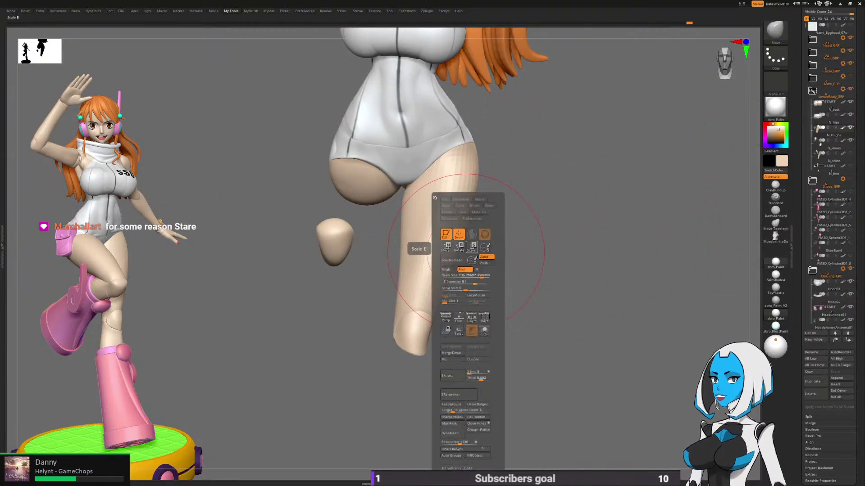
key(2)
key(space)
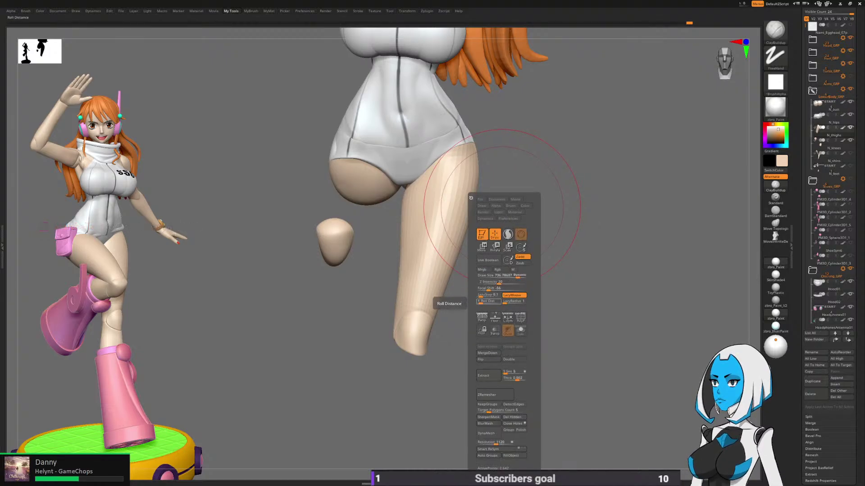
key(space)
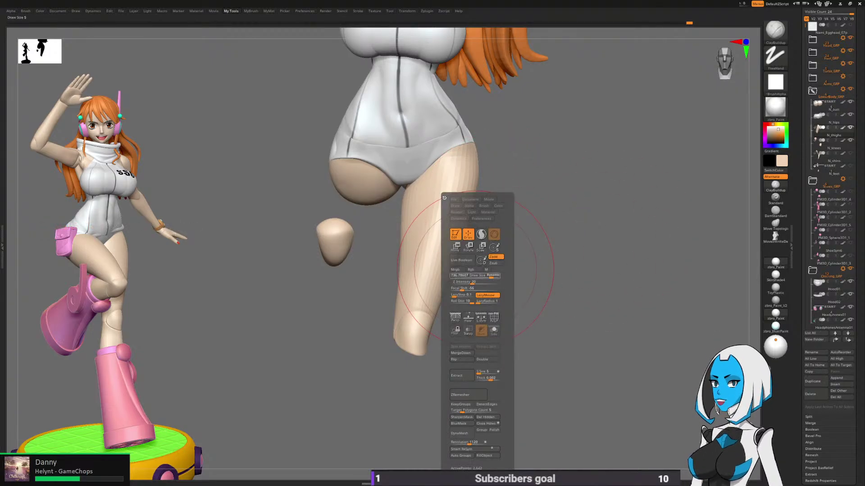
drag(541, 213, 515, 218)
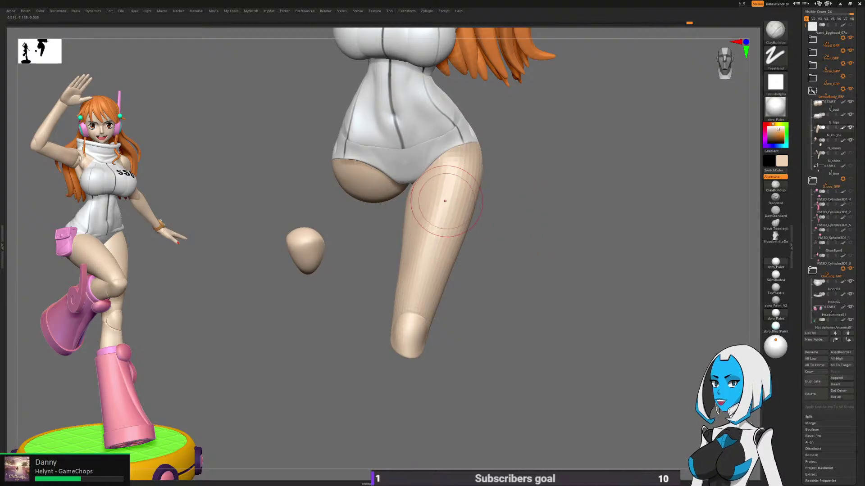
drag(444, 201, 407, 286)
mouse_move(434, 229)
mouse_down()
mouse_move(403, 295)
mouse_move(419, 230)
mouse_move(417, 299)
mouse_up()
drag(459, 202, 408, 298)
shift+drag(434, 227, 398, 304)
Step: Smooth the inner and front surface of the lower thigh just above the knee piece
mouse_move(455, 284)
mouse_down()
mouse_move(494, 282)
mouse_move(482, 298)
mouse_up()
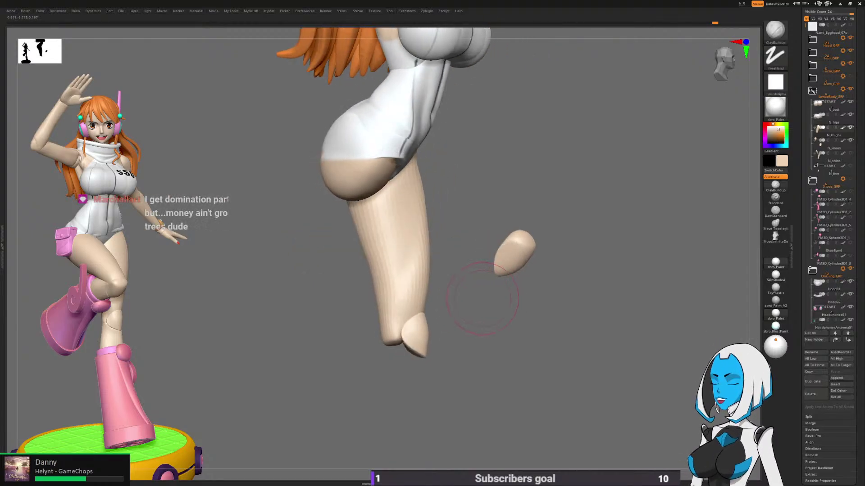
shift+drag(415, 276, 428, 307)
drag(491, 297, 413, 295)
shift+drag(435, 280, 431, 303)
Step: Switch to a larger Move brush and unhide the shins to see the whole leg from its outer side
mouse_move(484, 253)
mouse_down()
mouse_move(540, 293)
mouse_move(498, 276)
mouse_up()
key(space)
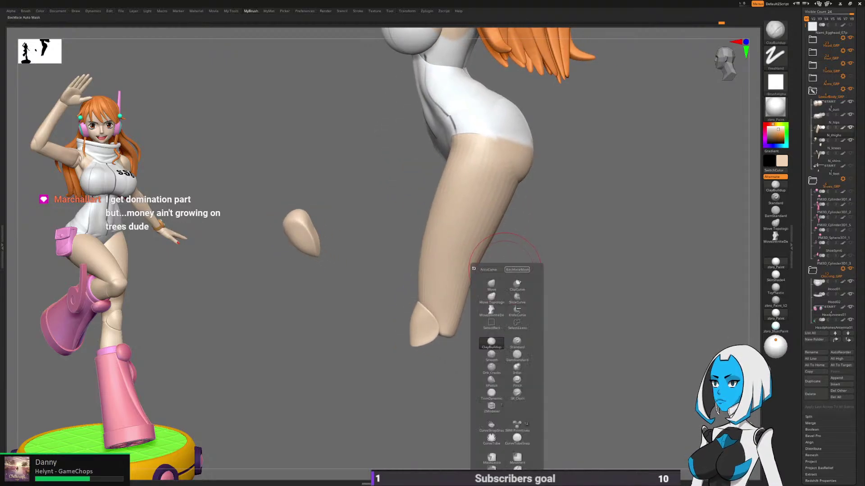
key(space)
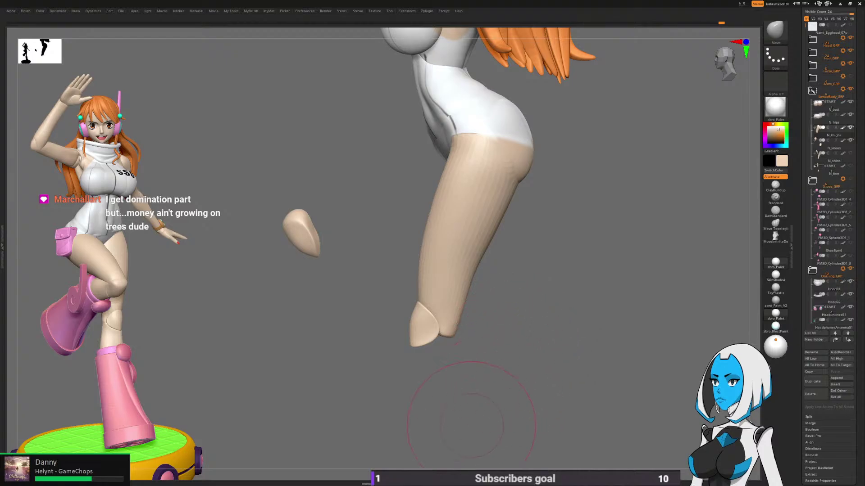
ctrl+right_drag(472, 426, 456, 389)
alt+right_drag(471, 426, 462, 427)
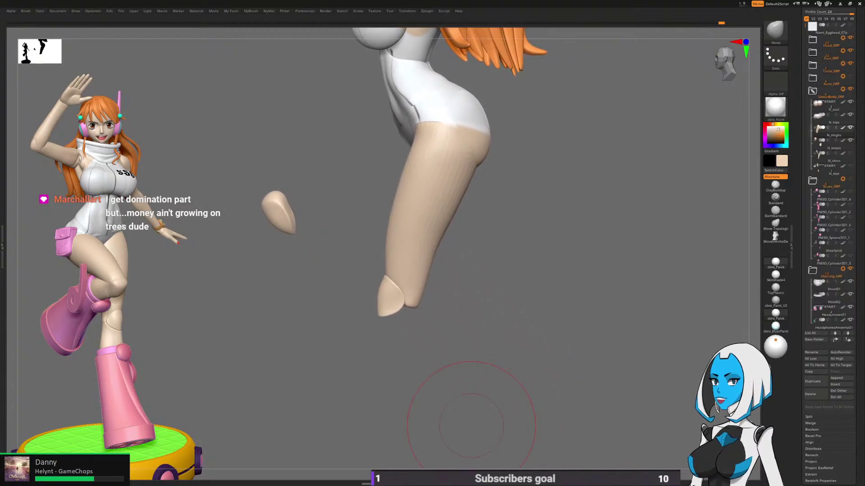
click(850, 153)
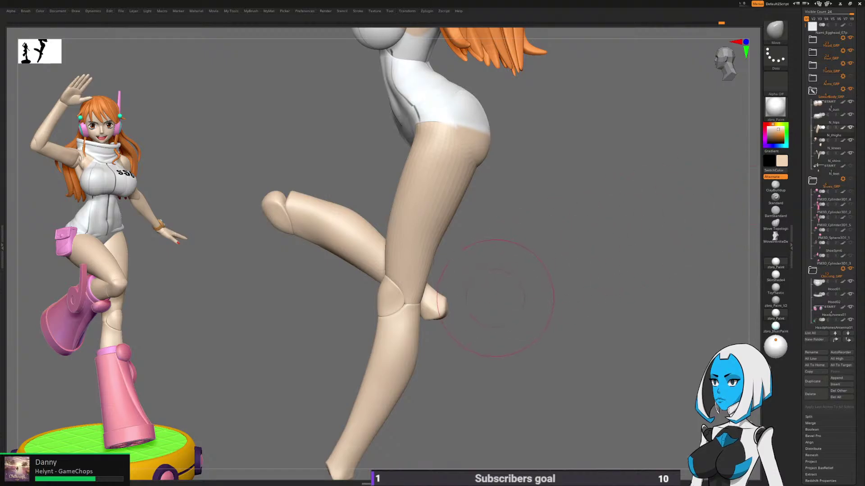
ctrl+right_drag(495, 299, 484, 258)
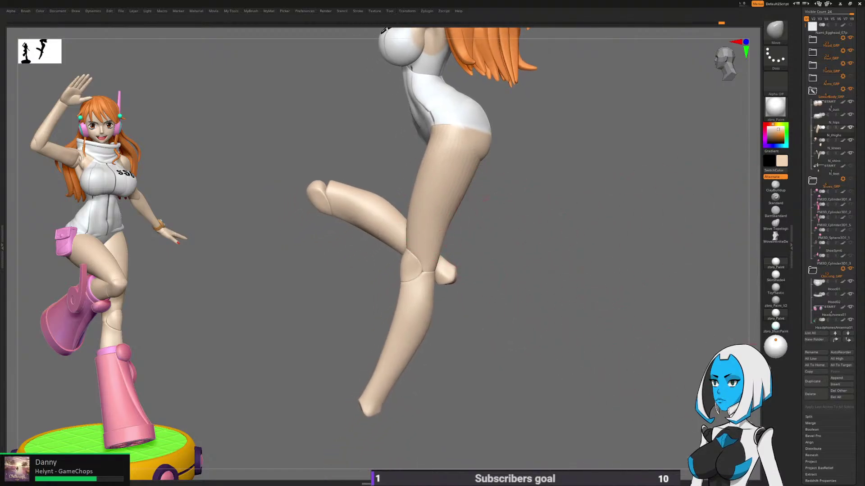
Step: Lower the thighs to their lowest subdivision level and reshape the standing thigh's back contour with a larger Move brush
scroll(829, 315, down, 5)
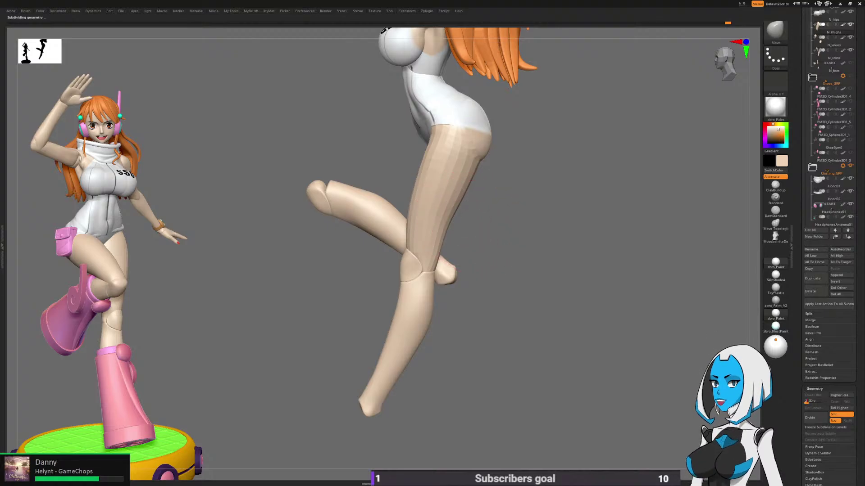
key(shift+d)
key(space)
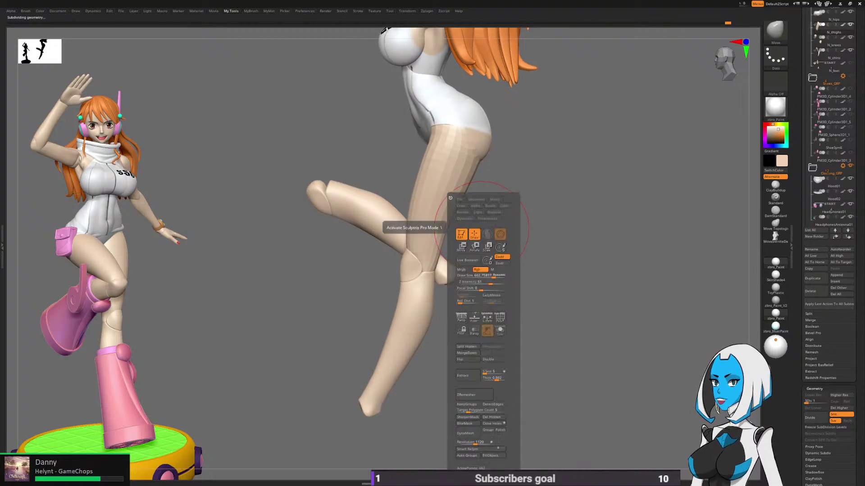
drag(494, 276, 499, 276)
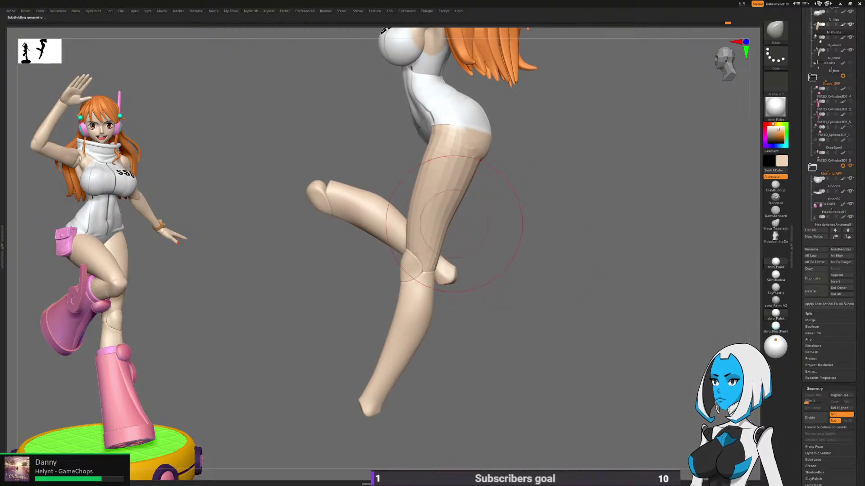
drag(454, 224, 445, 226)
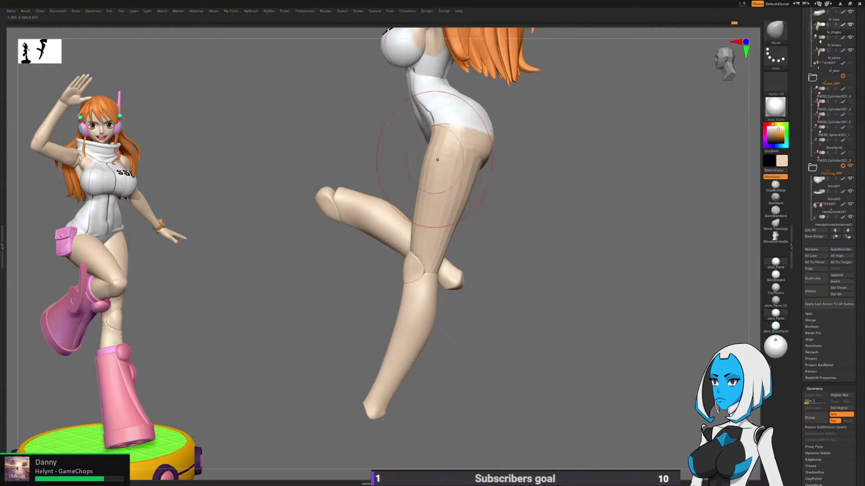
Step: Adjust the standing thigh's front and back silhouette down to the knee with a resized Move brush
key(space)
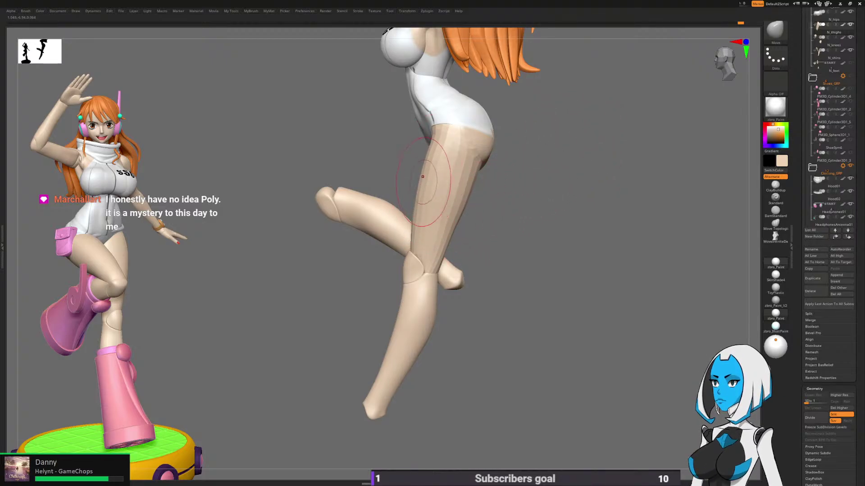
drag(509, 185, 498, 185)
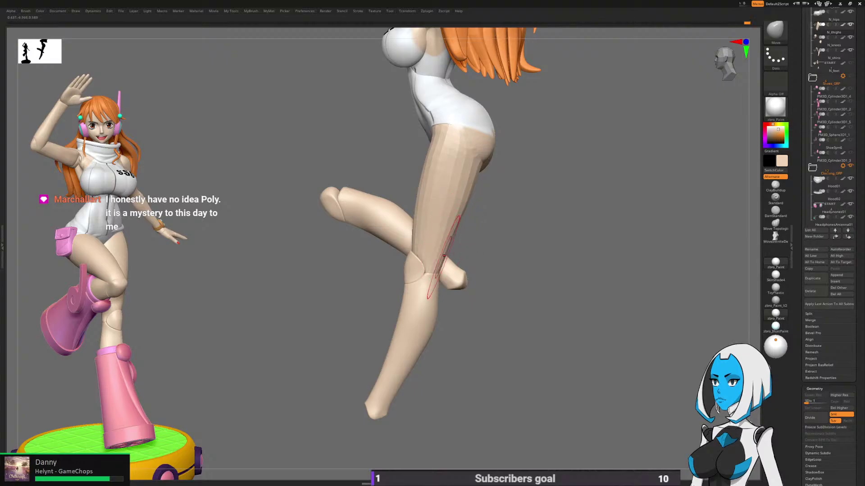
drag(387, 270, 542, 259)
drag(333, 220, 483, 218)
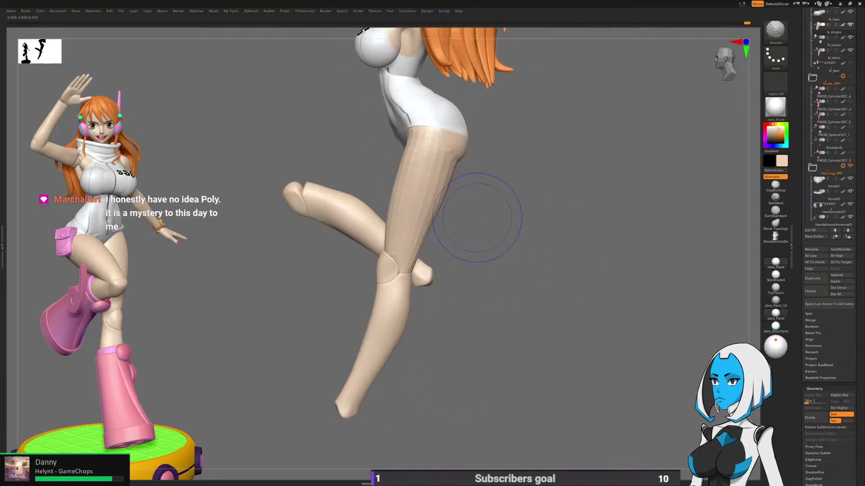
Step: Smooth the back of the standing thigh between buttock and knee with a smaller Smooth brush
key(space)
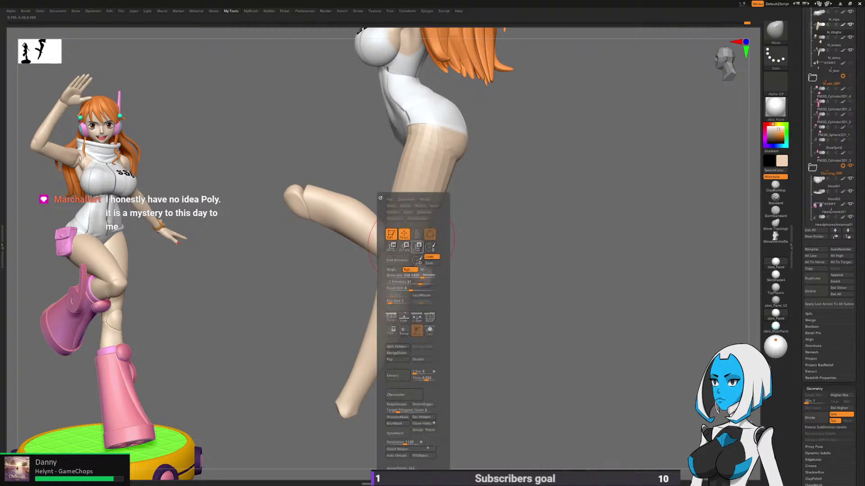
drag(477, 243, 441, 227)
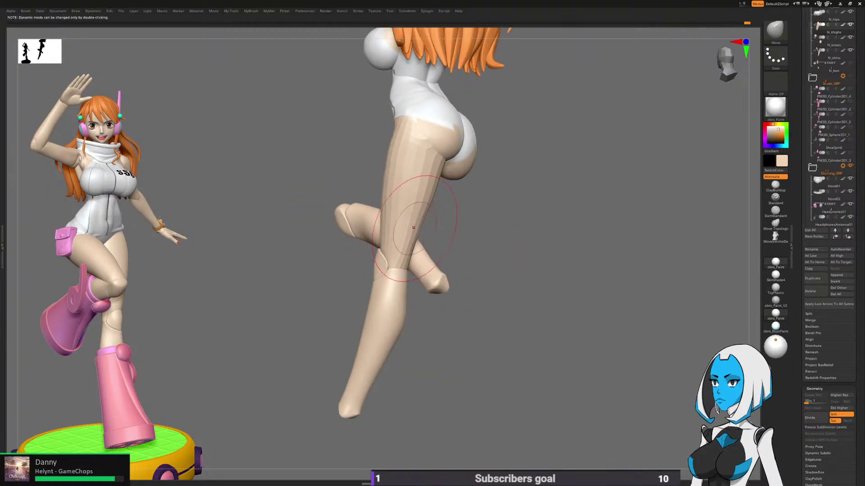
key(space)
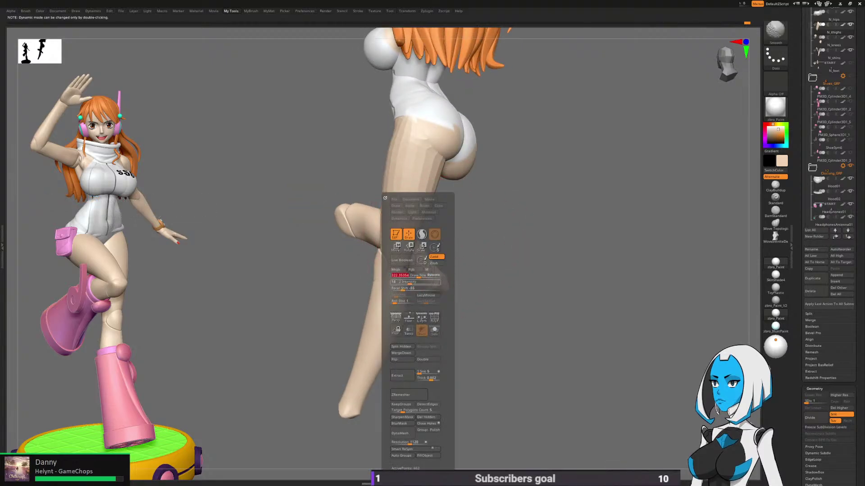
drag(469, 238, 431, 230)
shift+drag(403, 256, 416, 200)
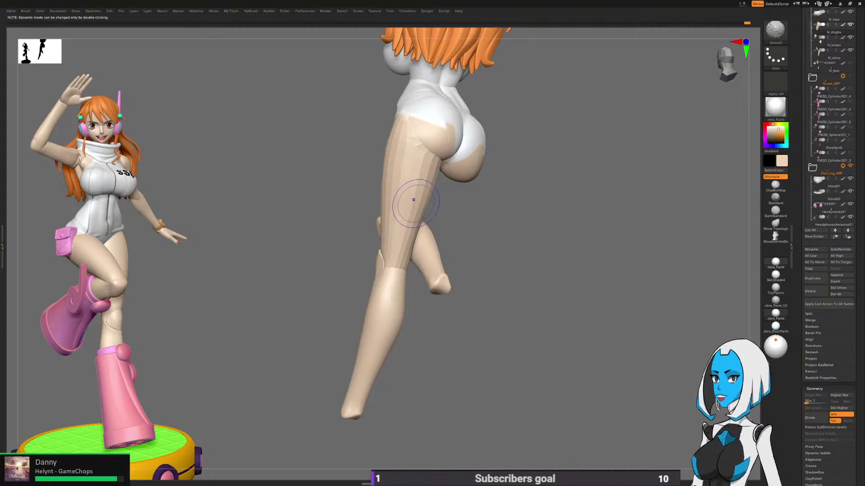
mouse_move(464, 228)
mouse_down()
mouse_move(476, 235)
mouse_move(464, 227)
mouse_move(422, 272)
mouse_up()
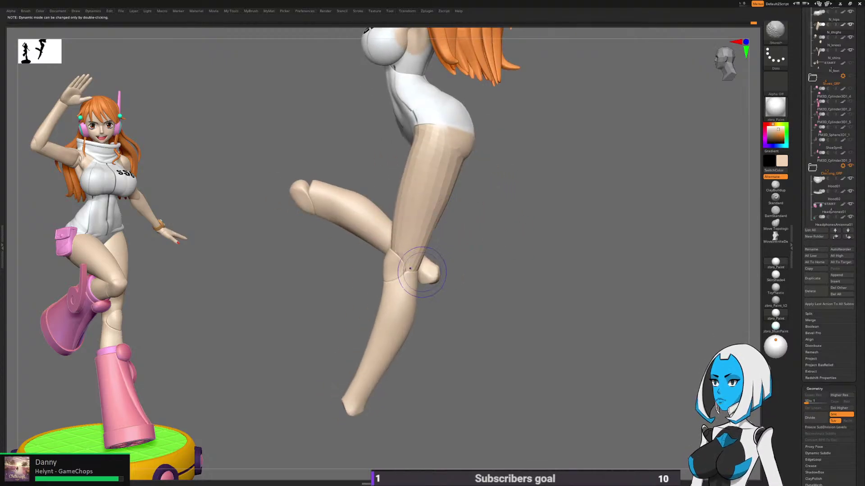
Step: Refine the side-view curve of the standing thigh above the knee and along its front using a resized Move brush
key(space)
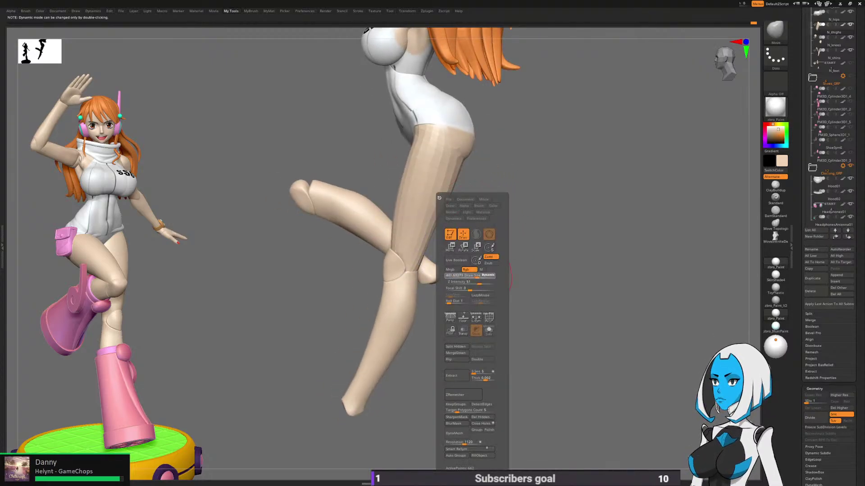
drag(433, 226, 438, 227)
drag(499, 230, 481, 230)
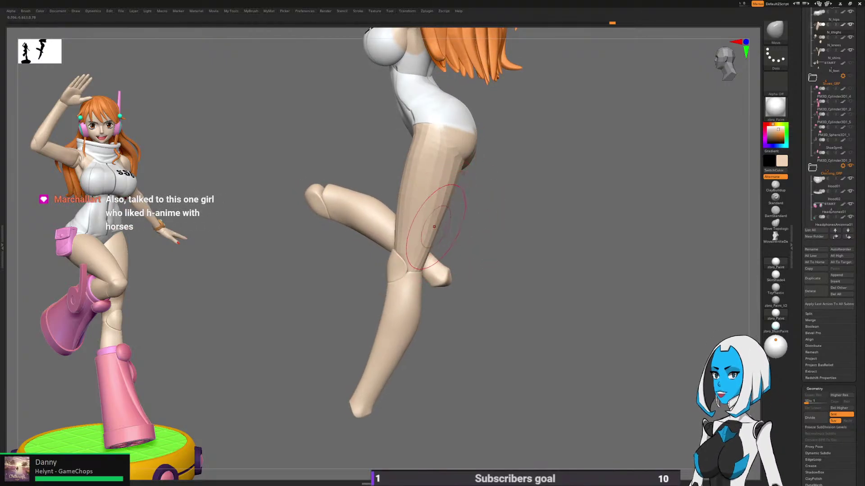
drag(481, 259, 476, 259)
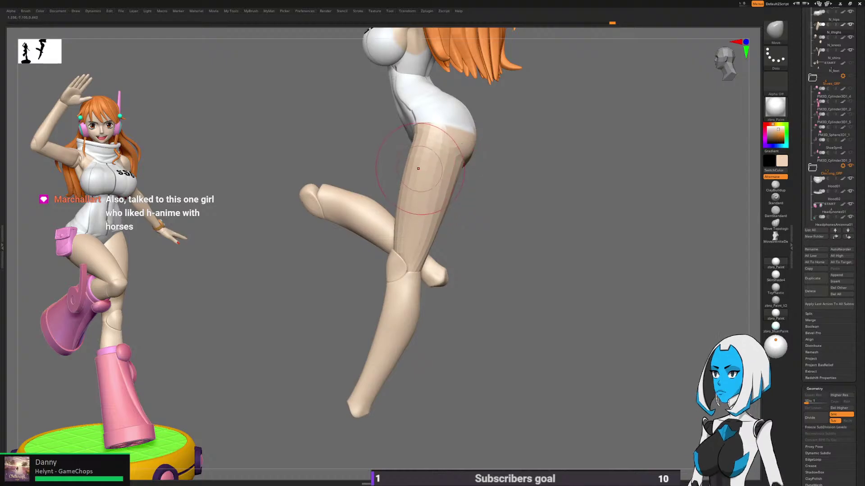
key(space)
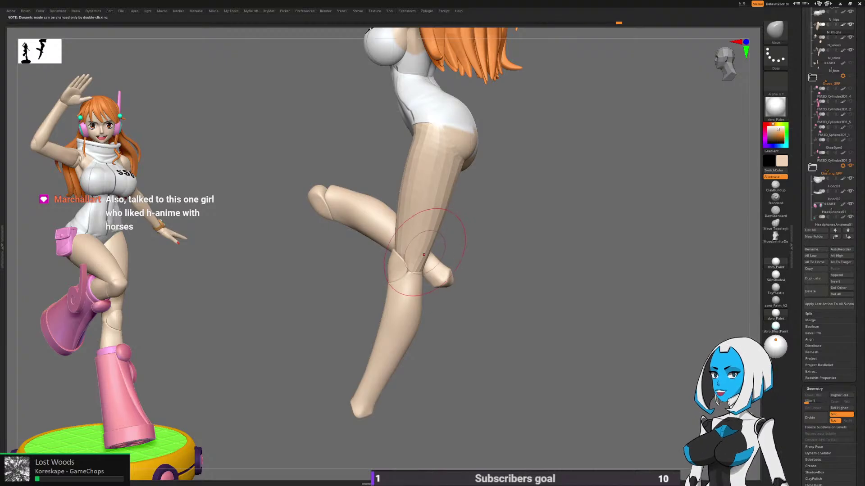
drag(445, 250, 433, 243)
key(ctrl+z)
key(ctrl+z)
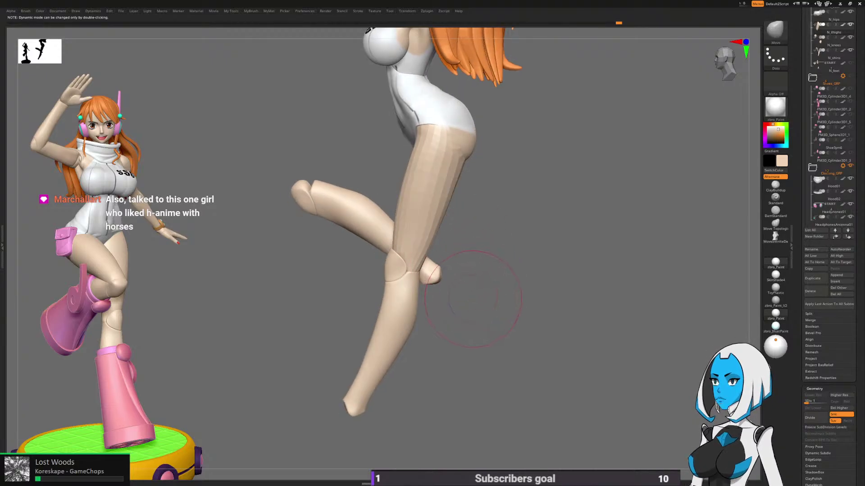
Step: Resize the Move brush and adjust the back contour of the standing thigh above the knee
alt+drag(473, 299, 499, 277)
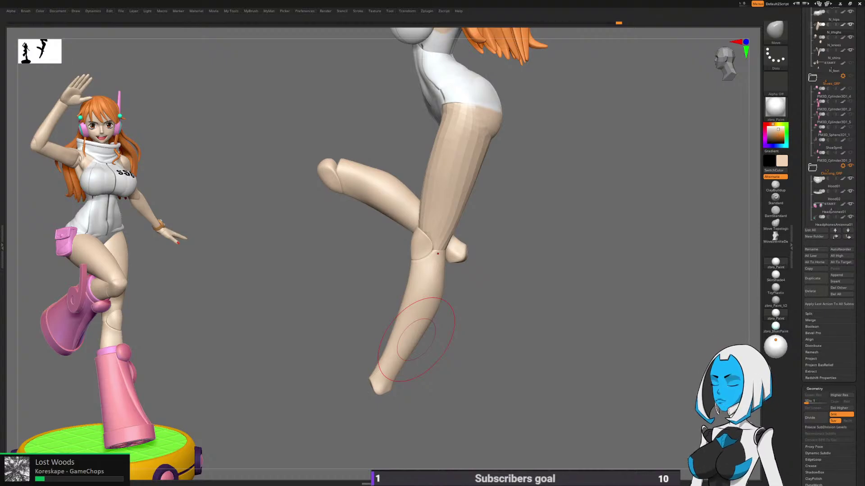
mouse_move(464, 315)
mouse_down()
mouse_move(527, 252)
mouse_move(553, 190)
mouse_move(432, 178)
mouse_move(534, 152)
mouse_move(528, 158)
mouse_up()
key(space)
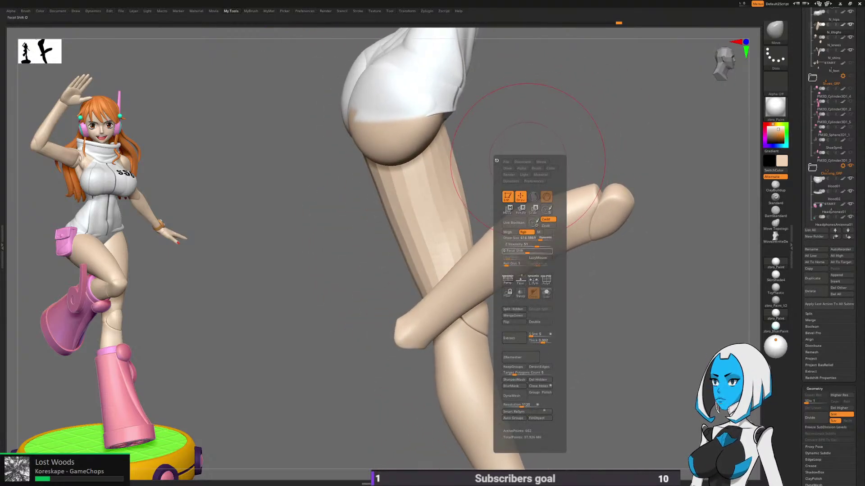
drag(541, 239, 536, 239)
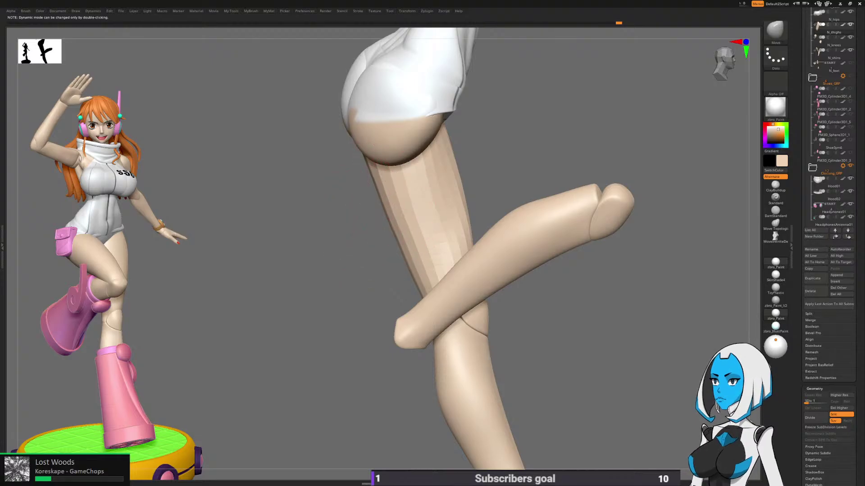
mouse_move(354, 256)
mouse_down()
mouse_move(347, 290)
mouse_move(358, 265)
mouse_move(349, 250)
mouse_move(405, 229)
mouse_move(554, 212)
mouse_move(558, 222)
mouse_up()
drag(478, 207, 504, 171)
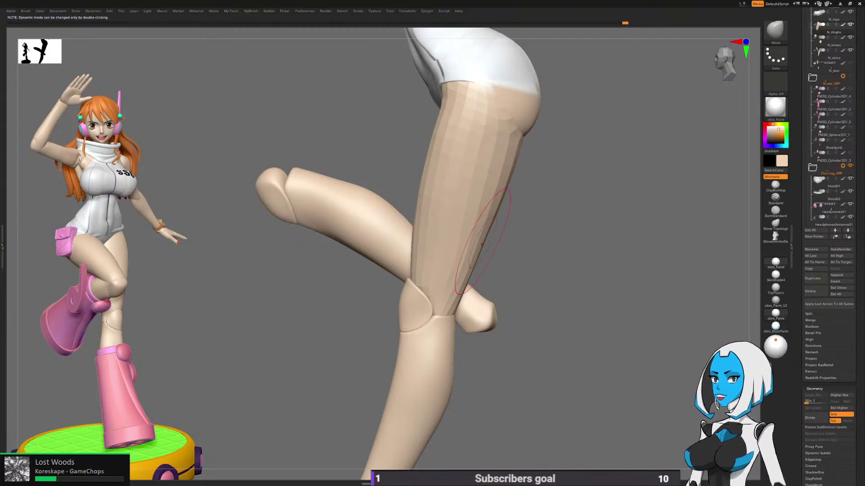
drag(482, 245, 482, 231)
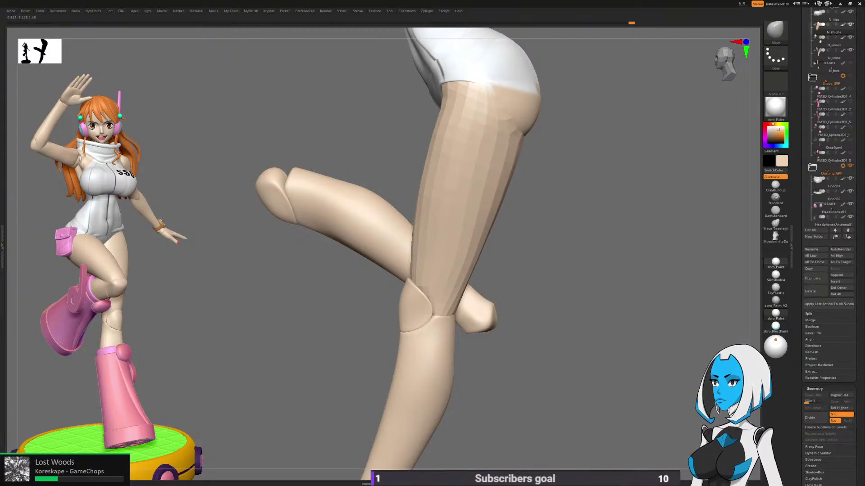
Step: Refine the planes on the back of the standing thigh below the buttock with a smaller Move brush
drag(599, 194, 453, 222)
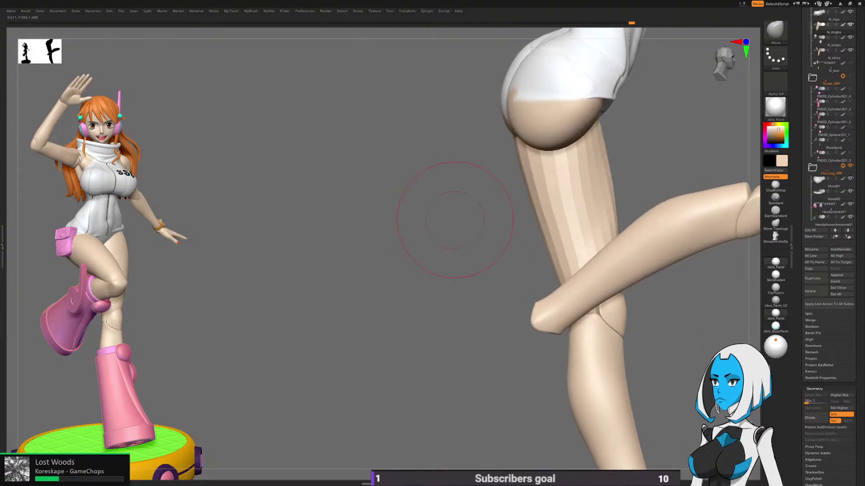
alt+drag(648, 145, 566, 180)
key(space)
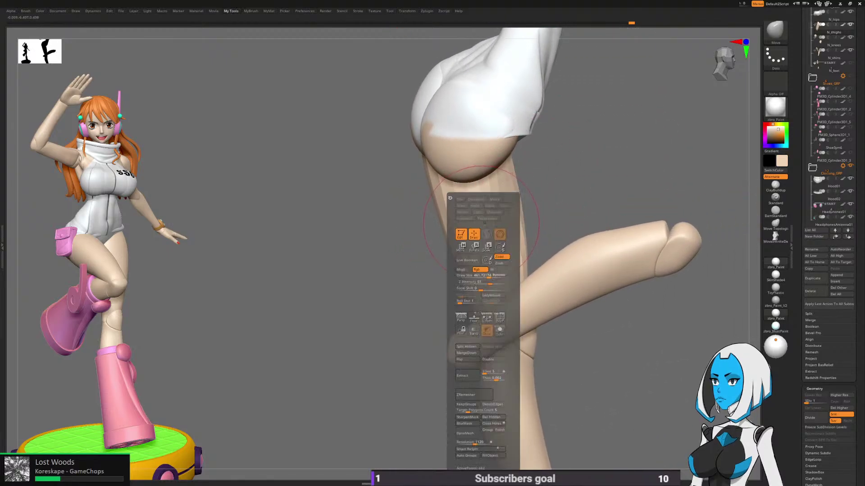
drag(489, 275, 482, 275)
drag(577, 216, 550, 203)
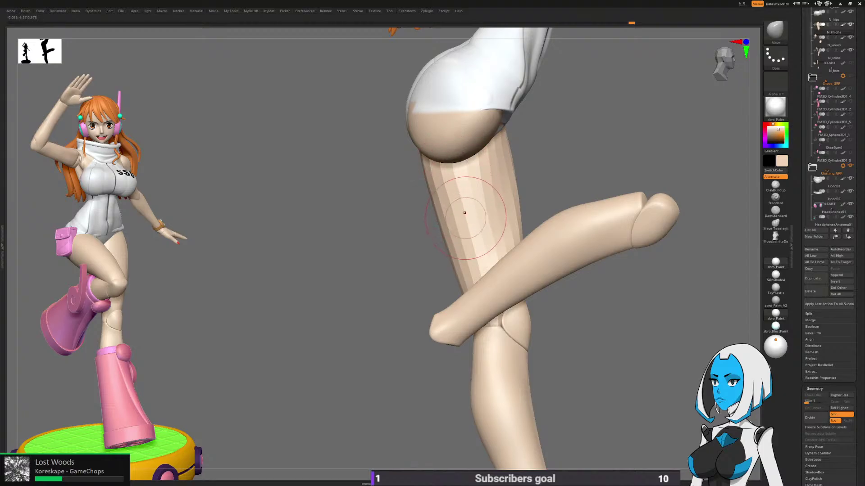
drag(467, 223, 464, 214)
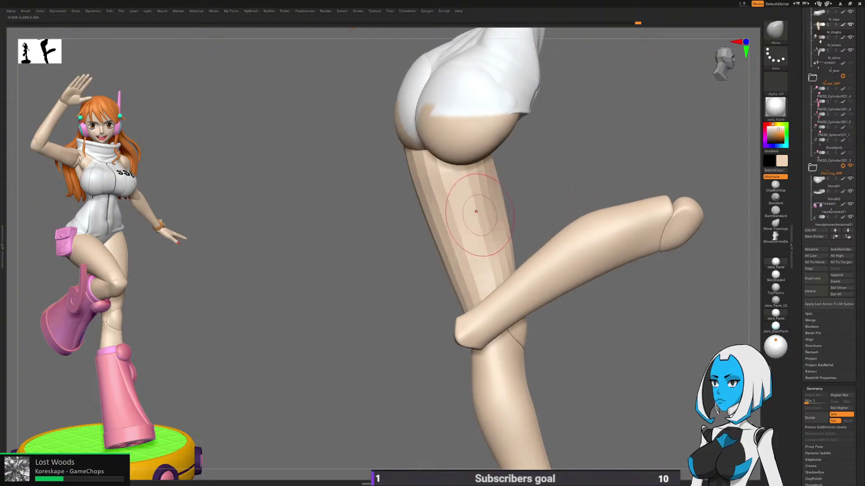
key(space)
shift+click(498, 282)
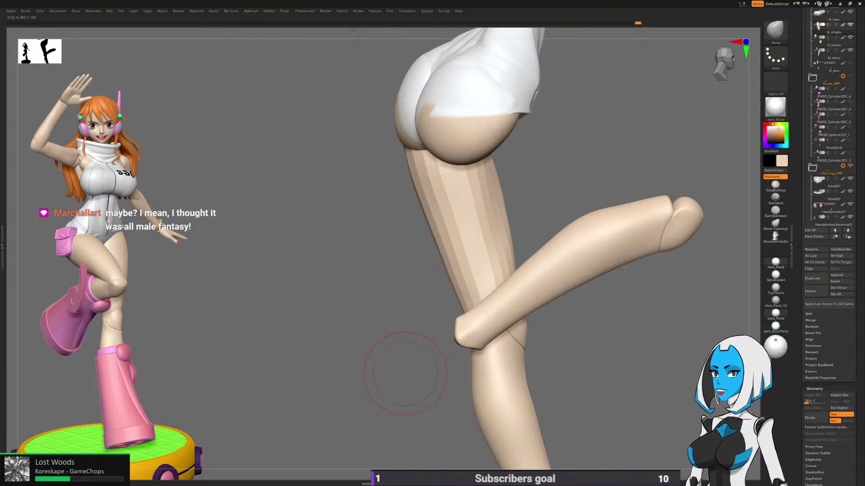
Step: Adjust the upper back of the standing thigh where it meets the buttock, working from a low rear view
drag(573, 328, 642, 290)
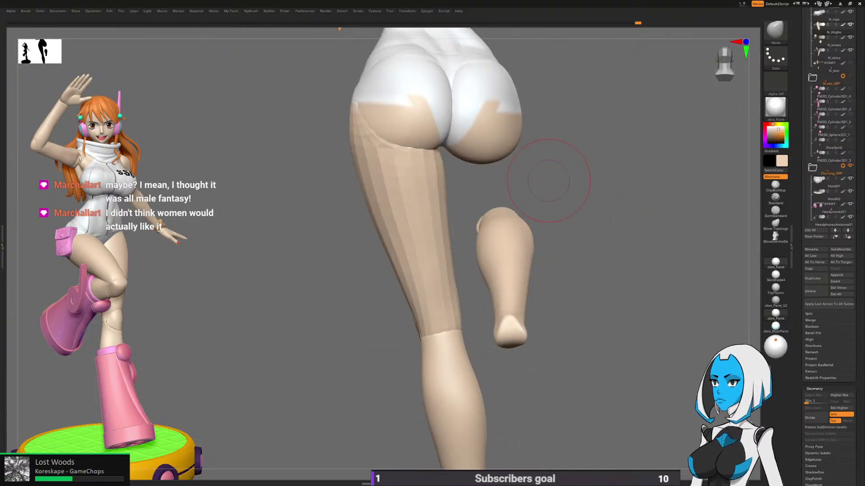
drag(585, 220, 500, 148)
mouse_move(426, 151)
alt+right_down()
mouse_move(450, 160)
mouse_move(468, 189)
mouse_move(453, 111)
mouse_move(451, 140)
mouse_move(477, 149)
mouse_move(466, 145)
alt+right_up()
drag(413, 154, 433, 145)
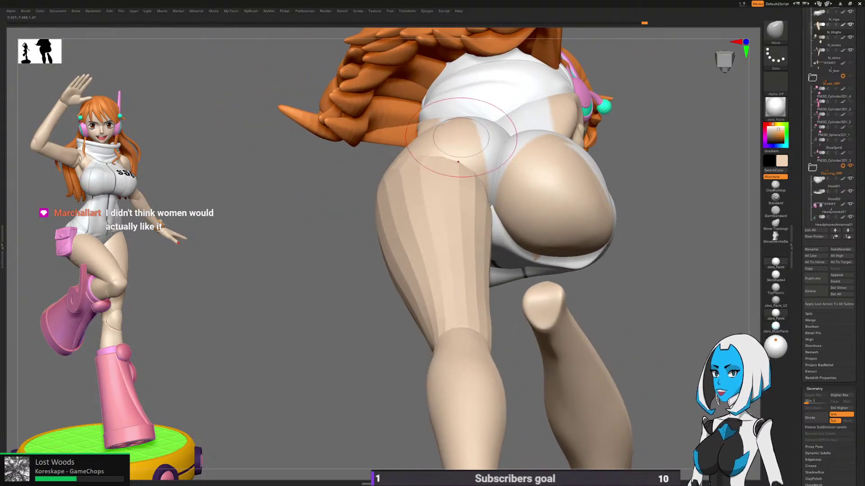
right_drag(503, 159, 456, 159)
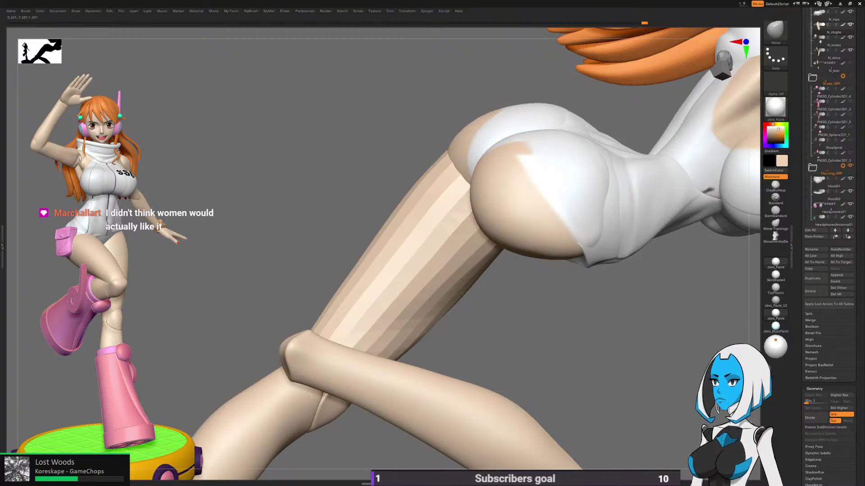
Step: Refine the standing thigh's rear three-quarter contour beneath the buttock with the Move brush
ctrl+right_drag(582, 359, 538, 300)
drag(538, 299, 542, 288)
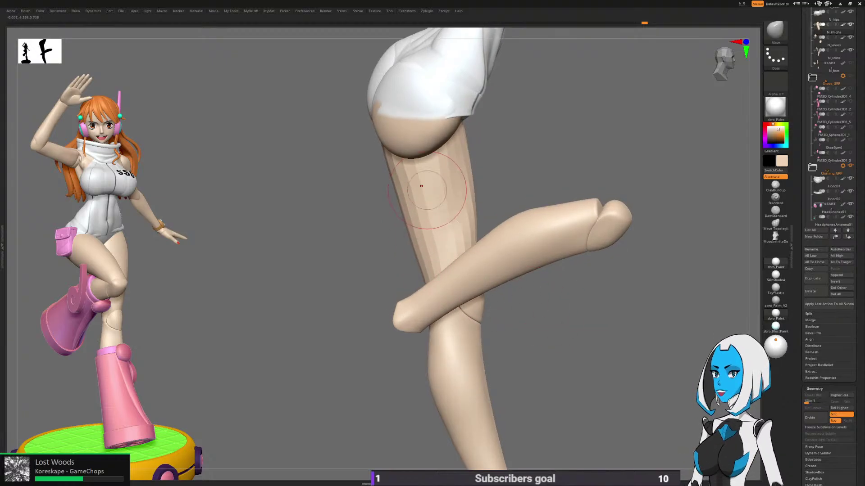
mouse_move(471, 149)
alt+right_down()
mouse_move(469, 172)
mouse_move(495, 177)
alt+right_up()
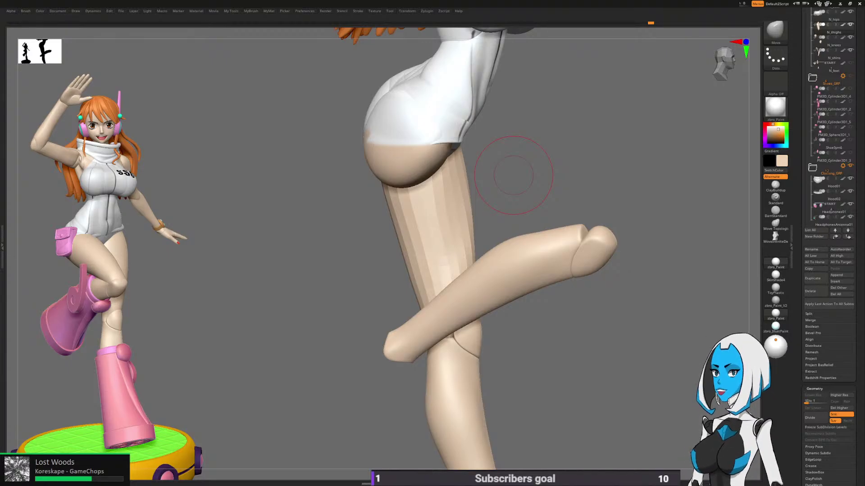
drag(514, 175, 525, 273)
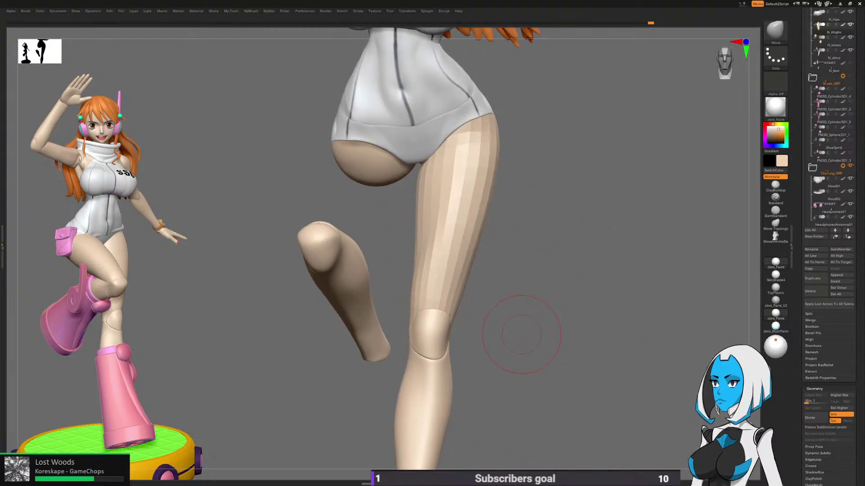
Step: Hide the knees and shins and turn on transparency for the parts surrounding the thigh
click(849, 37)
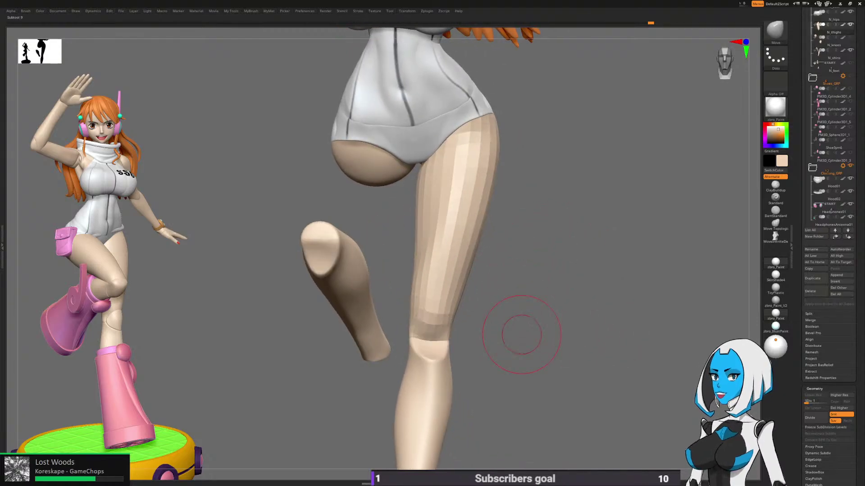
click(850, 50)
mouse_move(647, 135)
mouse_down()
mouse_move(568, 227)
mouse_move(541, 203)
mouse_move(545, 212)
mouse_move(543, 191)
mouse_up()
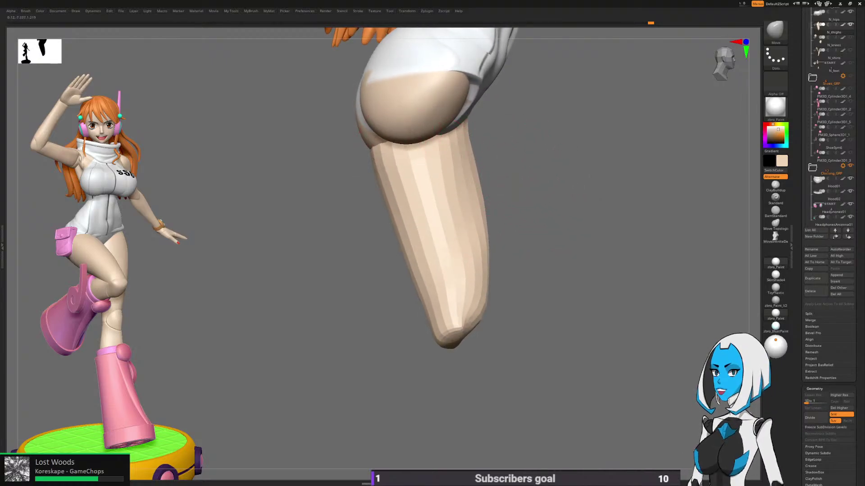
drag(517, 145, 519, 216)
key(space)
click(521, 325)
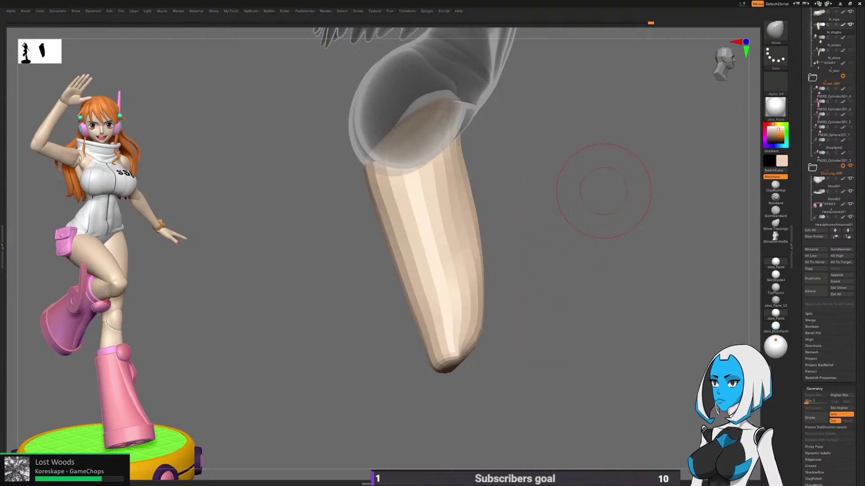
Step: Reshape the standing thigh and its upper end inside the hips with the Move brush, then turn off transparency
drag(604, 191, 561, 198)
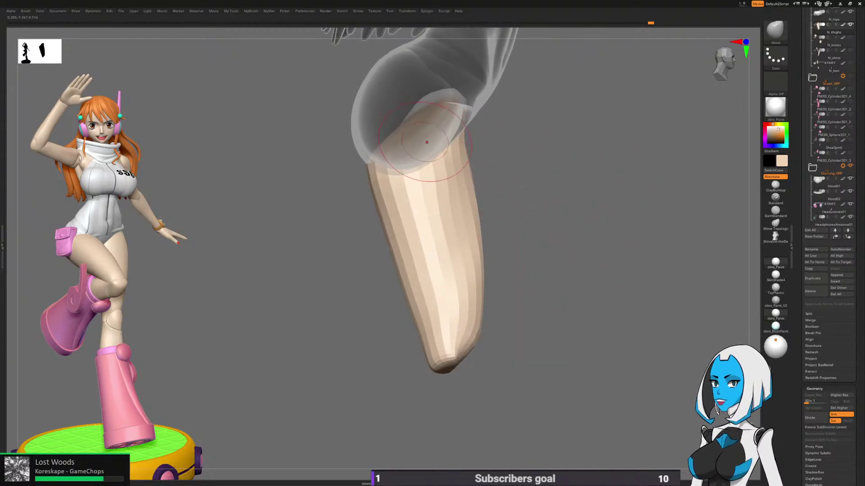
drag(506, 193, 494, 205)
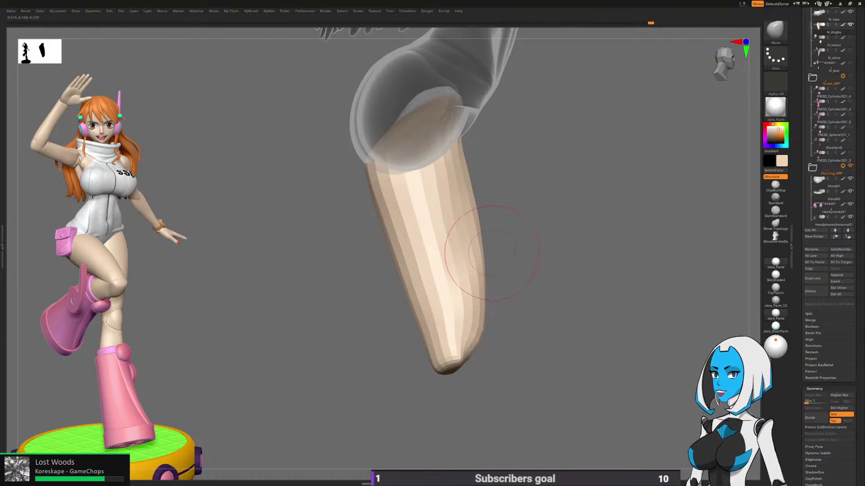
drag(492, 252, 464, 279)
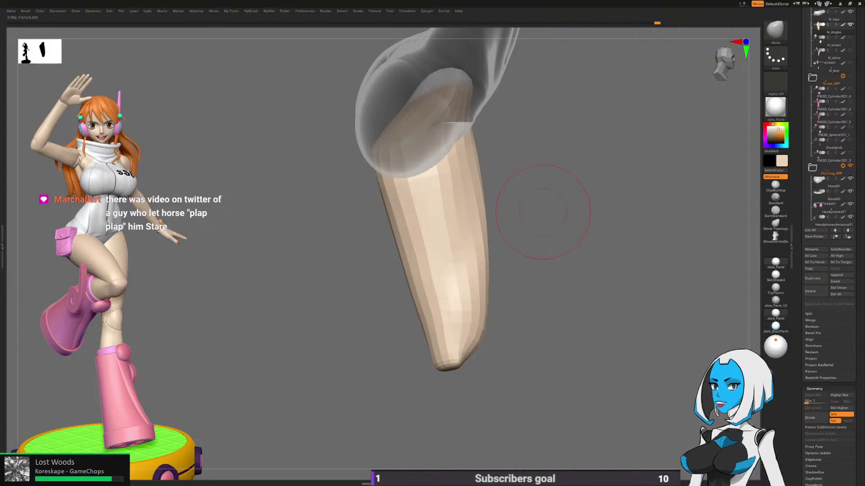
drag(543, 212, 560, 214)
key(space)
click(544, 331)
Step: Examine how the top of the standing thigh meets the bodysuit edge and hip from below, front and side
mouse_move(608, 293)
mouse_down()
mouse_move(554, 286)
mouse_move(563, 245)
mouse_move(590, 212)
mouse_move(462, 364)
mouse_move(457, 149)
mouse_move(488, 129)
mouse_move(537, 120)
mouse_up()
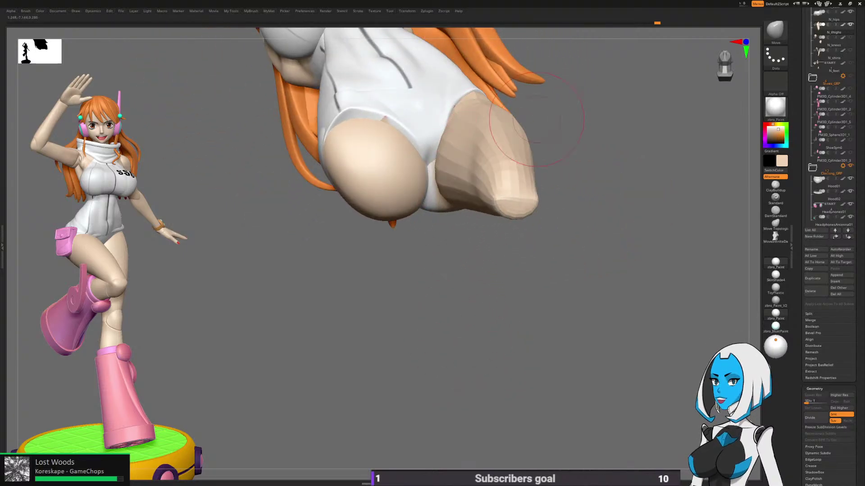
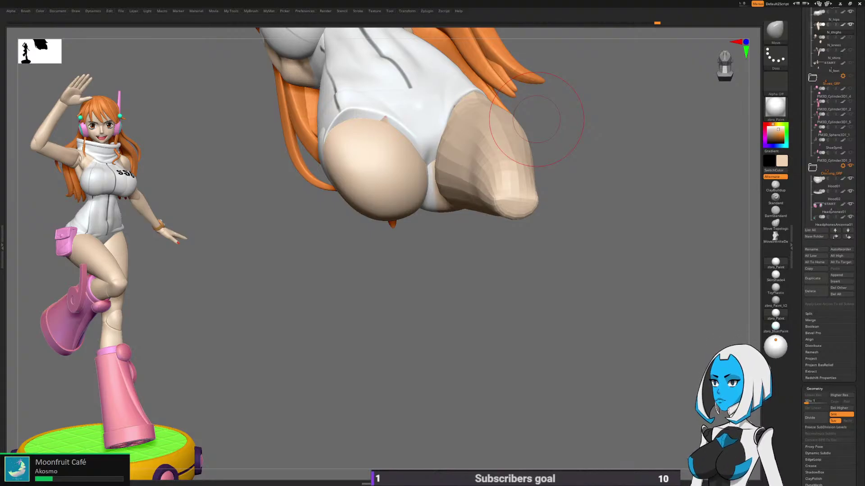
drag(536, 119, 540, 313)
alt+drag(546, 212, 549, 264)
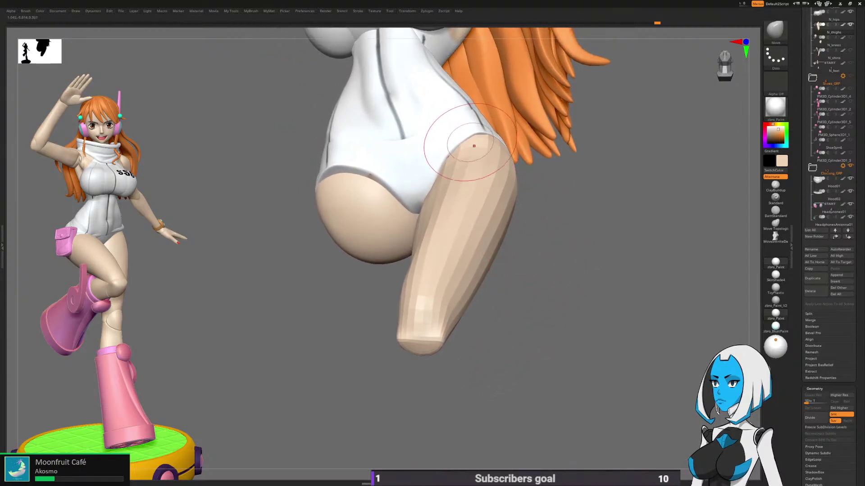
mouse_move(543, 194)
mouse_down()
mouse_move(543, 230)
mouse_move(527, 261)
mouse_move(523, 239)
mouse_up()
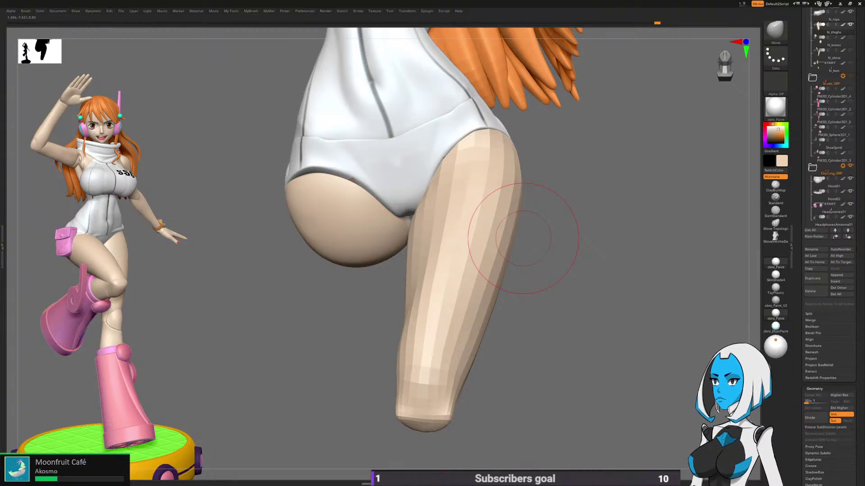
alt+right_drag(494, 134, 486, 203)
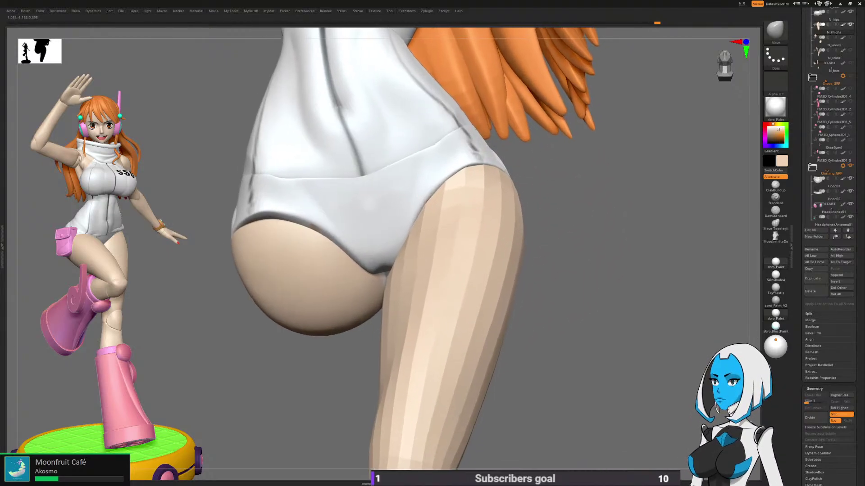
right_drag(575, 189, 473, 148)
drag(472, 149, 515, 144)
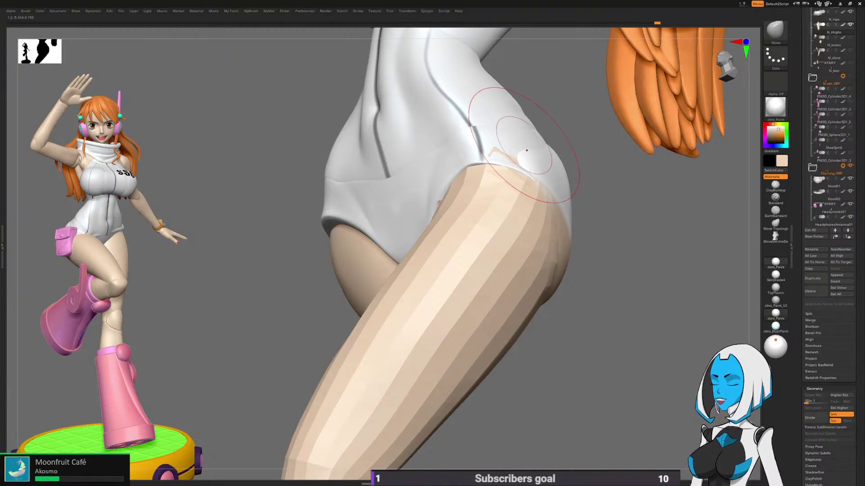
drag(642, 264, 689, 277)
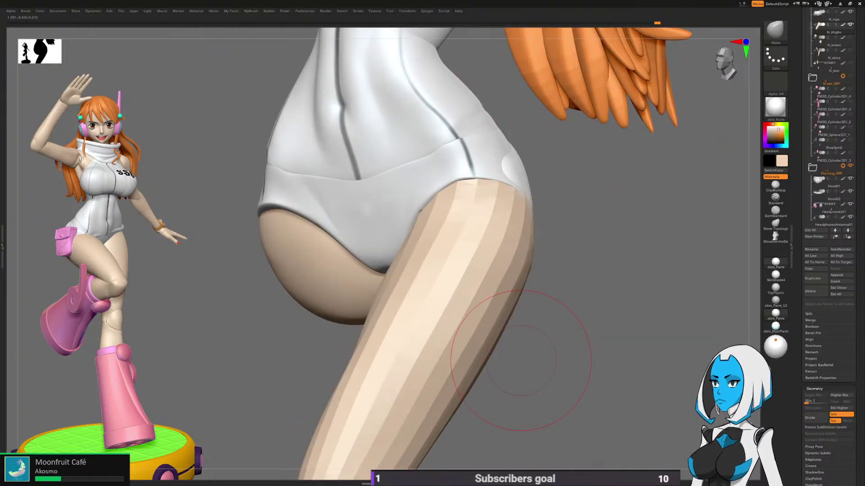
Step: Reshape the standing thigh's outer upper contour beside the buttock with the Move brush and smooth the surface
mouse_move(522, 361)
mouse_down()
mouse_move(643, 330)
mouse_move(558, 275)
mouse_move(473, 270)
mouse_move(420, 232)
mouse_move(411, 251)
mouse_move(445, 186)
mouse_move(456, 206)
mouse_up()
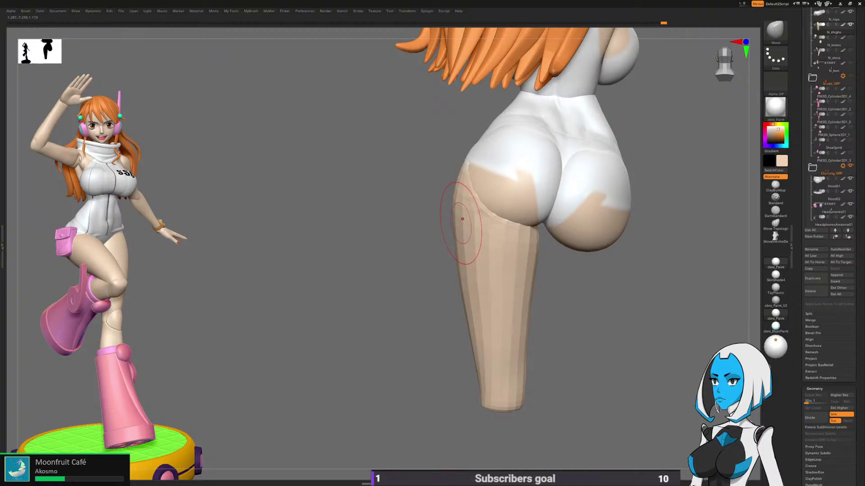
right_drag(462, 219, 383, 158)
mouse_move(469, 146)
mouse_down()
mouse_move(585, 198)
mouse_move(541, 240)
mouse_up()
shift+drag(506, 214, 509, 179)
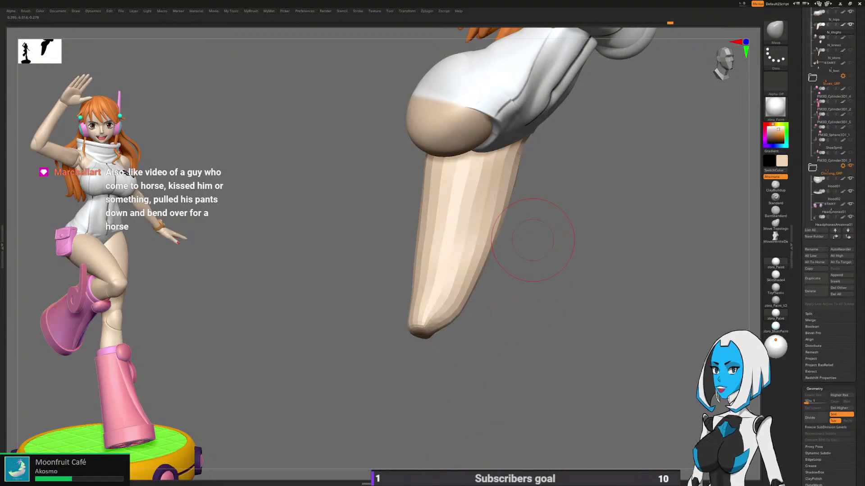
Step: Examine the standing thigh from behind and from the front, isolating it from the other parts and bringing them back
drag(522, 348, 539, 257)
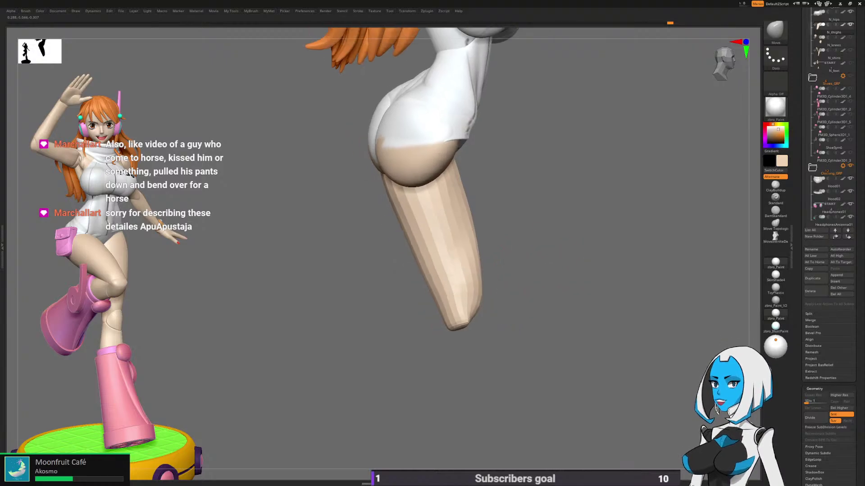
mouse_move(504, 297)
mouse_down()
mouse_move(478, 243)
mouse_move(503, 227)
mouse_move(466, 338)
mouse_up()
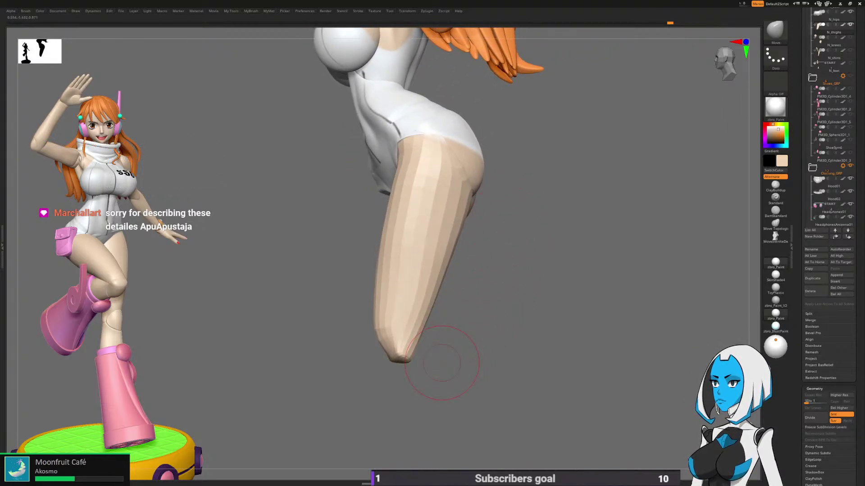
key(space)
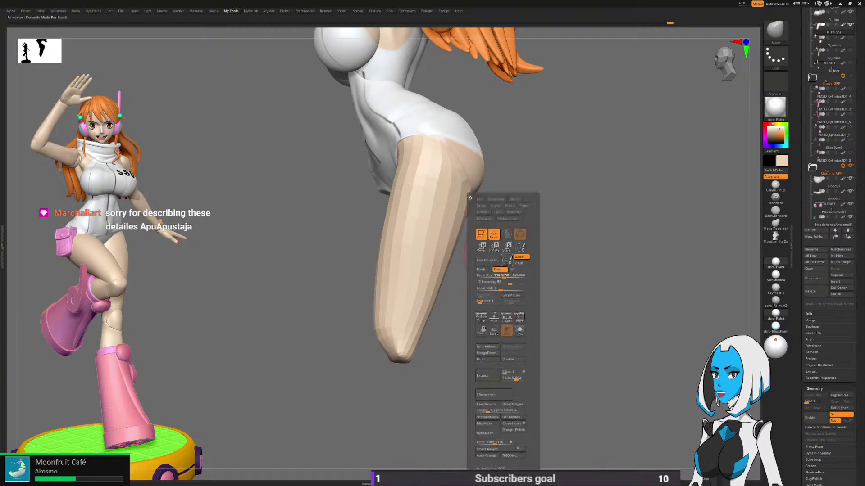
click(519, 331)
key(space)
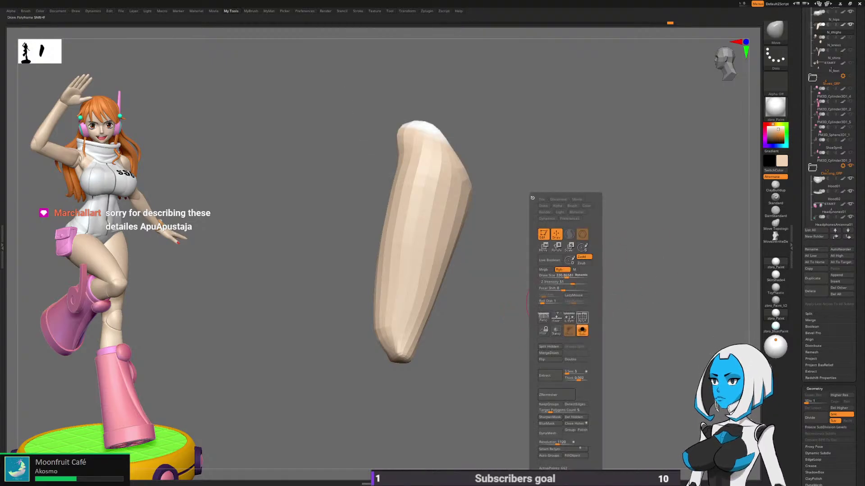
click(583, 325)
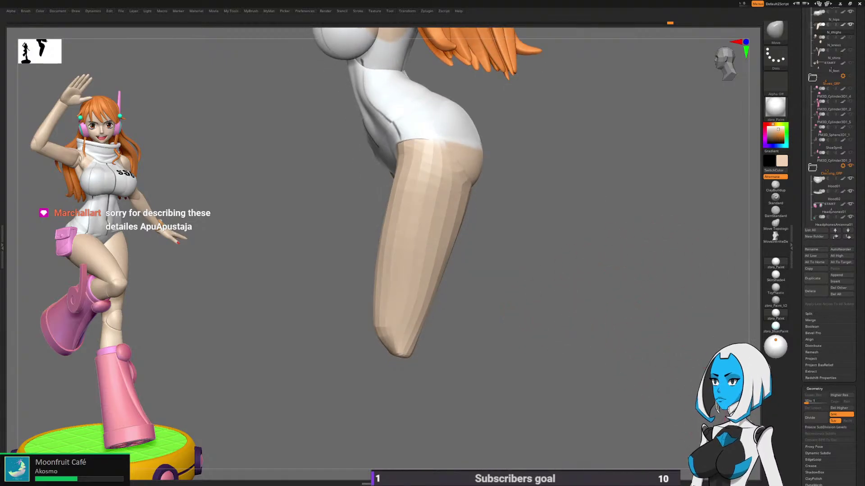
Step: Raise the thighs to their highest subdivision level and examine the smoothed standing thigh from the side, below and front
key(d)
key(d)
key(d)
key(d)
key(d)
alt+drag(501, 296, 518, 331)
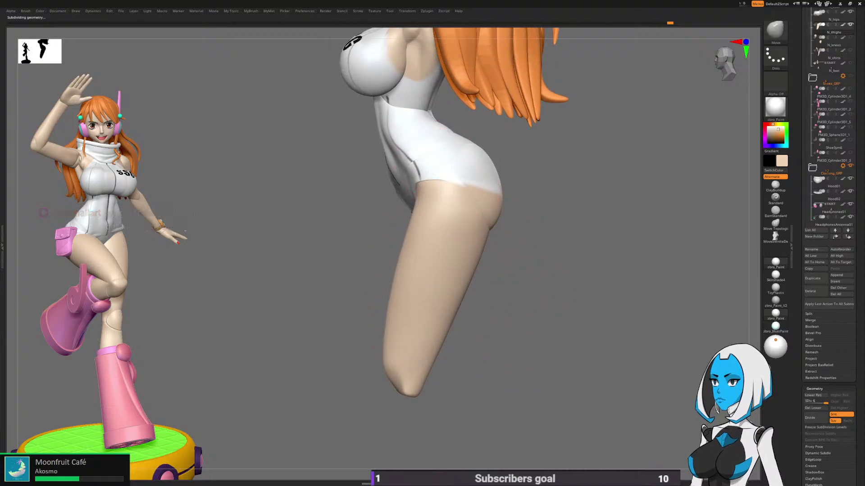
drag(513, 183, 608, 202)
drag(498, 235, 511, 130)
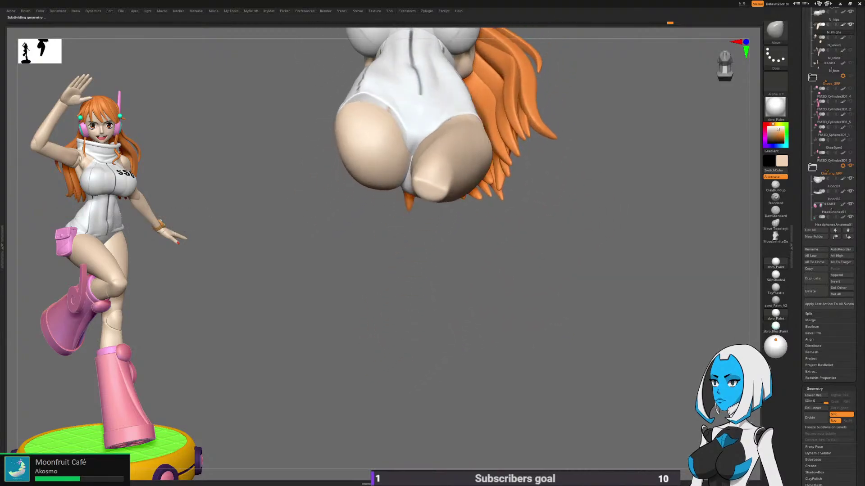
mouse_move(499, 194)
mouse_down()
mouse_move(532, 242)
mouse_move(577, 270)
mouse_move(537, 272)
mouse_up()
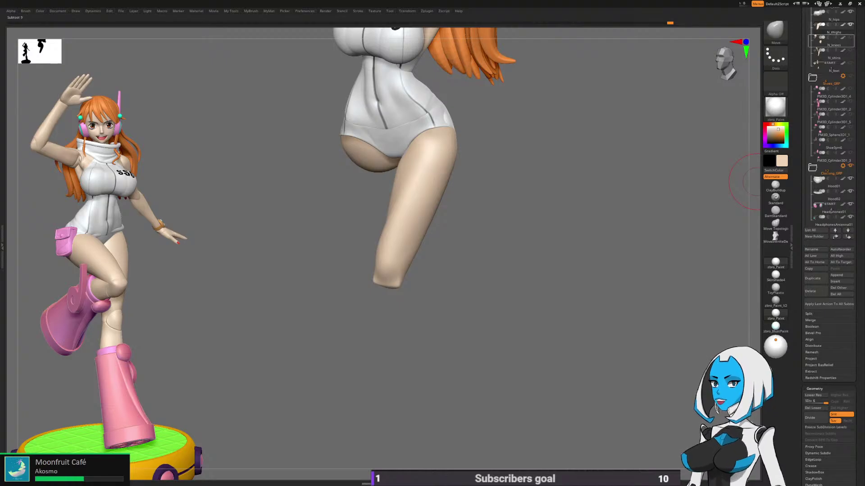
Step: Unhide the knees and shins below the standing thigh
click(849, 38)
click(849, 50)
alt+drag(517, 225, 538, 193)
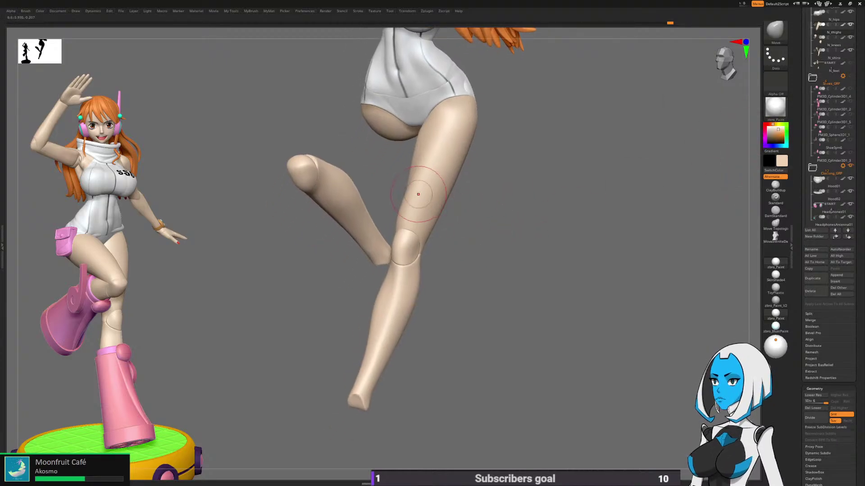
Step: Return the thighs to the lowest subdivision level and smooth the standing thigh's contour above the knee
drag(418, 194, 424, 205)
key(shift+d)
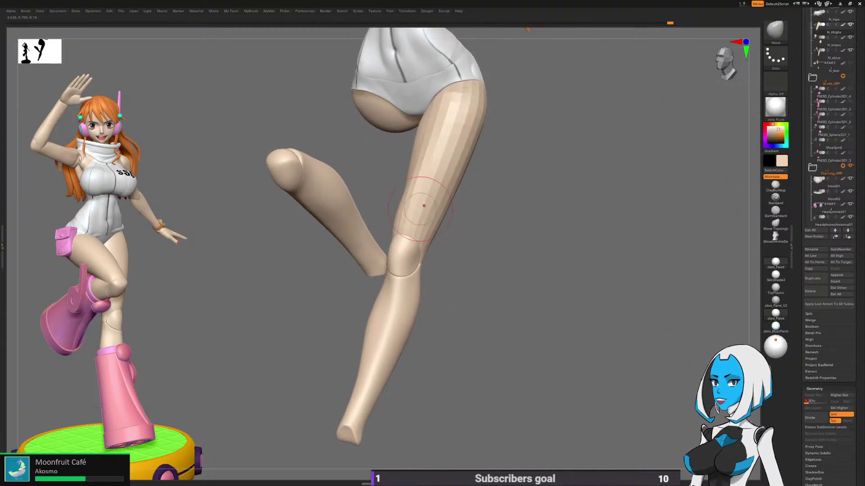
mouse_move(419, 174)
shift+mouse_down()
mouse_move(398, 225)
mouse_move(411, 182)
shift+mouse_up()
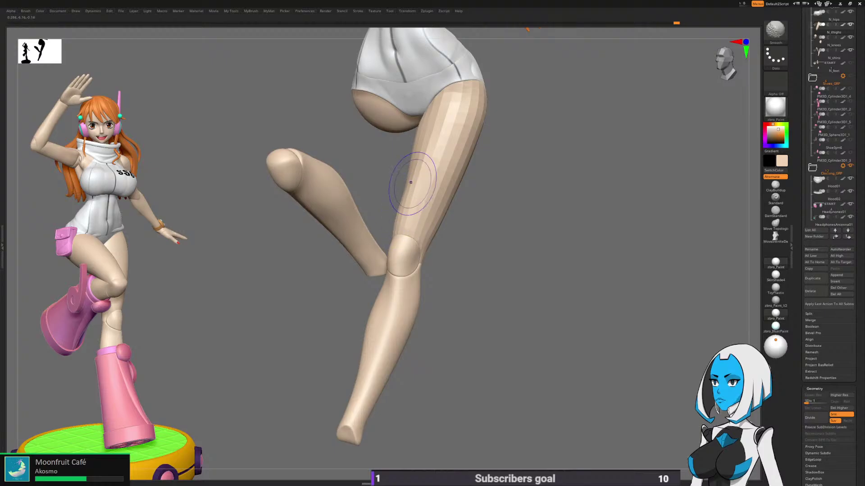
mouse_move(554, 252)
mouse_down()
mouse_move(488, 250)
mouse_move(510, 229)
mouse_move(515, 201)
mouse_up()
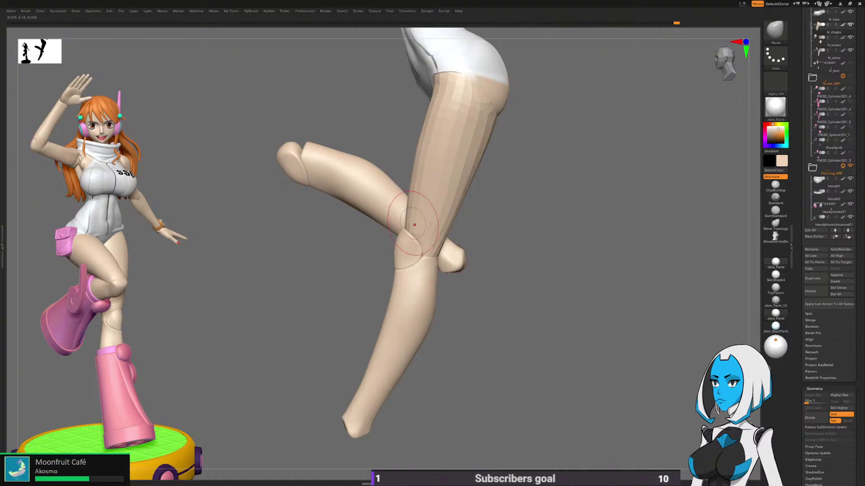
Step: Switch to the knees, set them to the lowest subdivision level and reshape the standing knee with the Move brush
alt+click(412, 252)
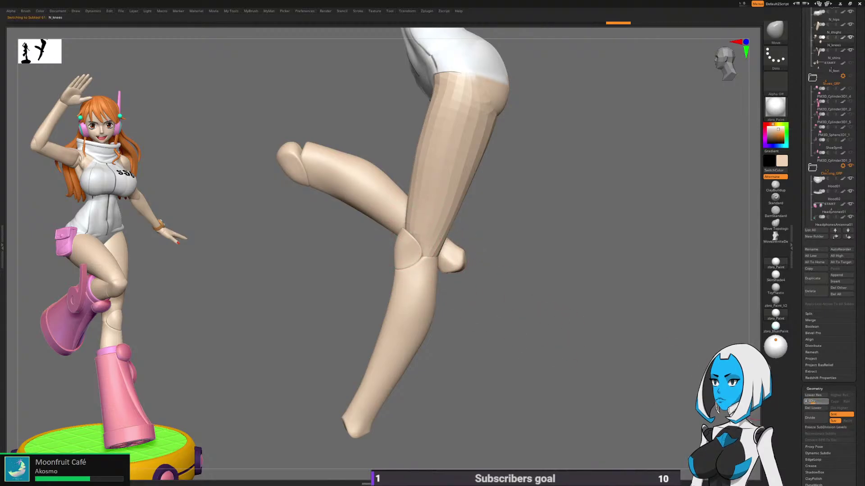
click(807, 401)
ctrl+right_drag(407, 236, 406, 245)
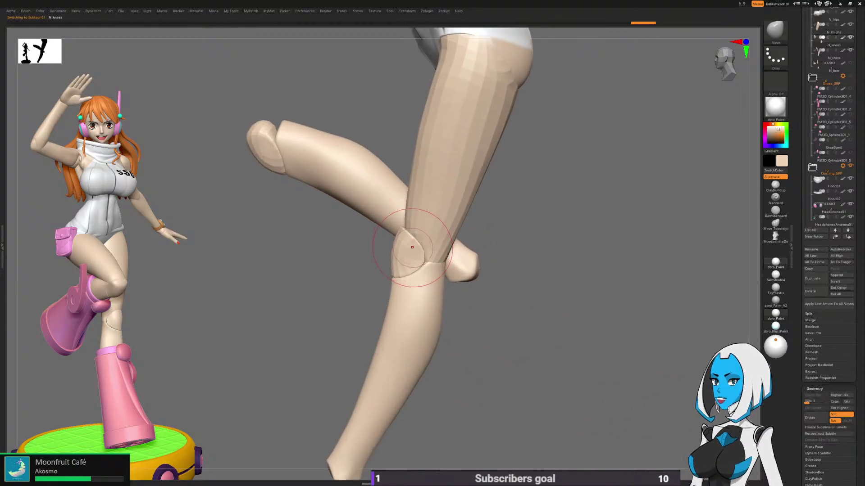
key(b)
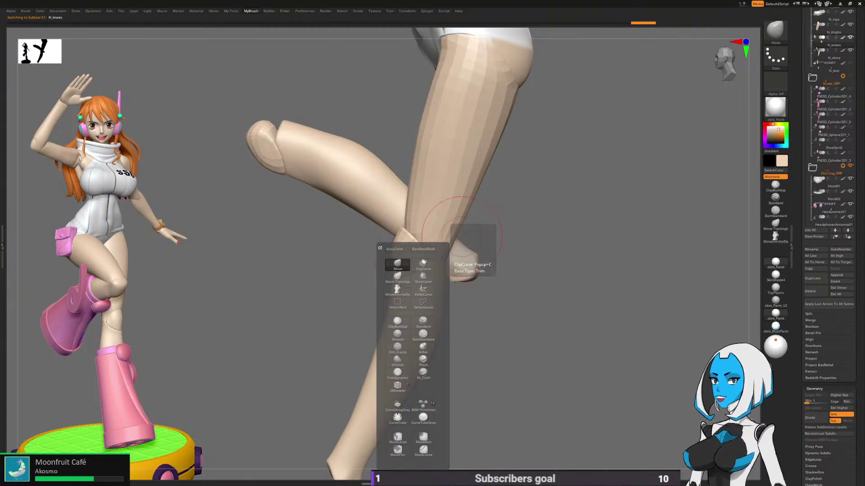
key(b)
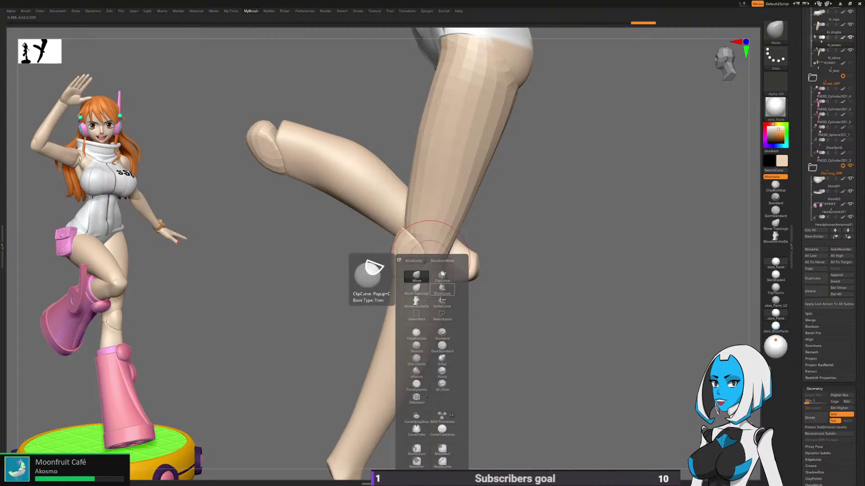
key(space)
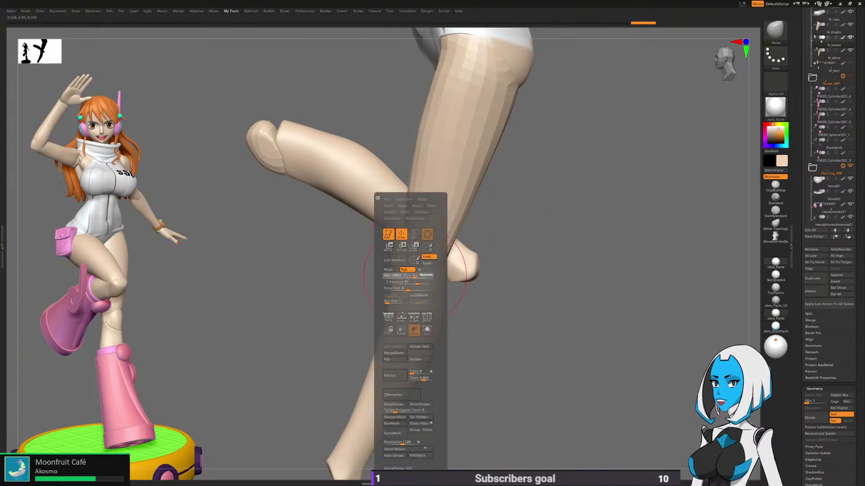
key(ctrl+shift+z)
key(ctrl+shift+z)
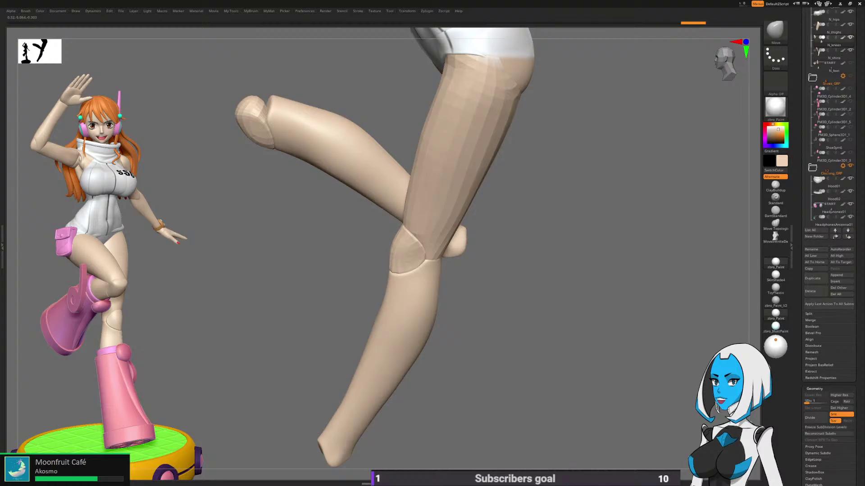
key(ctrl+shift+z)
Step: Refine the standing knee's side and upper edge where it meets the thigh with the Move brush
mouse_move(424, 255)
alt+right_down()
mouse_move(413, 230)
mouse_move(413, 270)
alt+right_up()
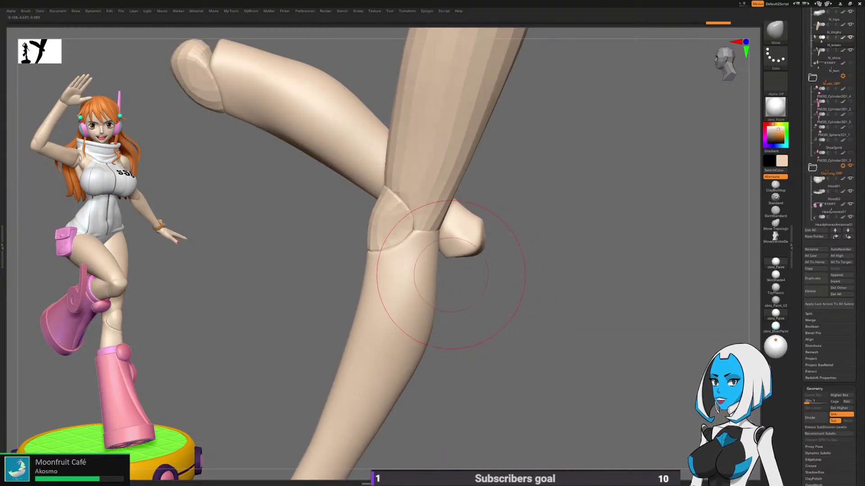
key(space)
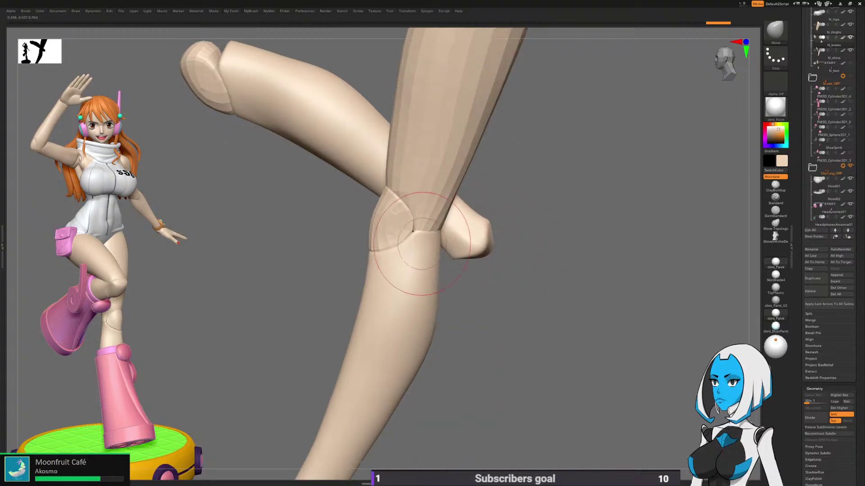
drag(419, 228, 417, 238)
mouse_move(440, 289)
right_down()
mouse_move(483, 268)
mouse_move(445, 298)
right_up()
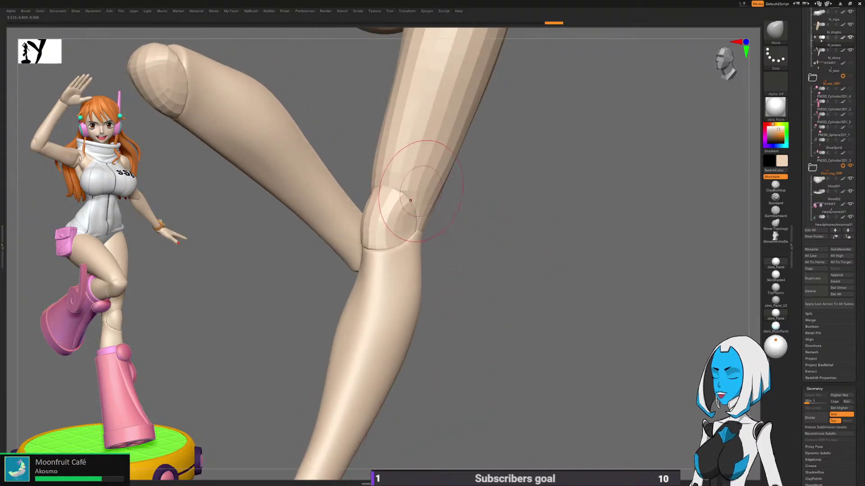
drag(420, 182, 426, 173)
mouse_move(426, 174)
right_down()
mouse_move(554, 185)
mouse_move(406, 236)
mouse_move(397, 226)
right_up()
drag(468, 236, 471, 236)
mouse_move(518, 236)
right_down()
mouse_move(459, 246)
mouse_move(416, 228)
right_up()
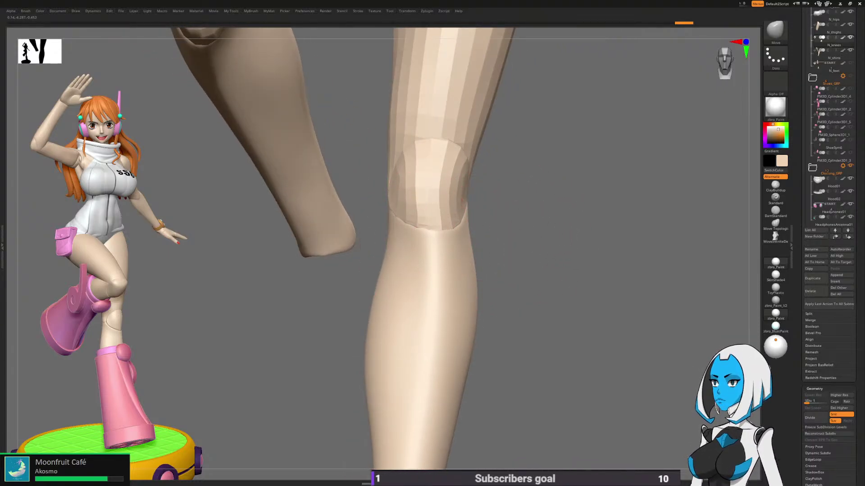
Step: Adjust the standing knee's outer side and front profile against the shin with the Move brush
drag(463, 200, 466, 200)
right_drag(467, 200, 424, 214)
drag(425, 216, 420, 220)
right_drag(419, 269, 405, 265)
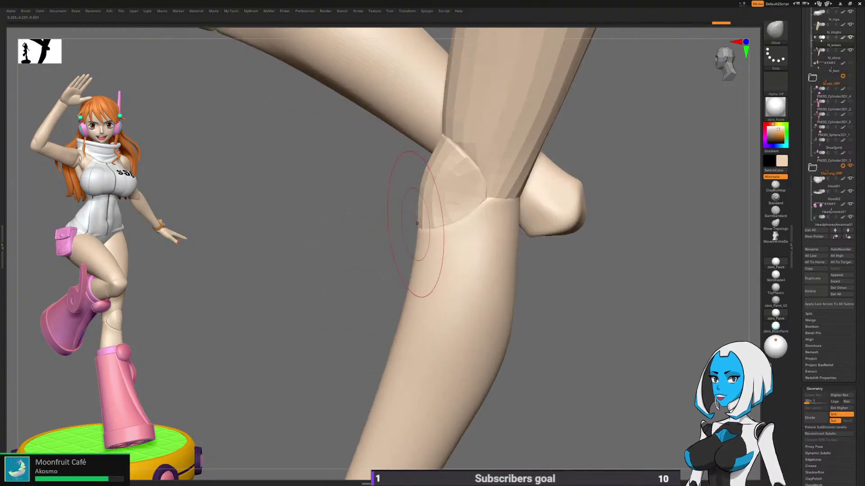
right_drag(418, 223, 426, 201)
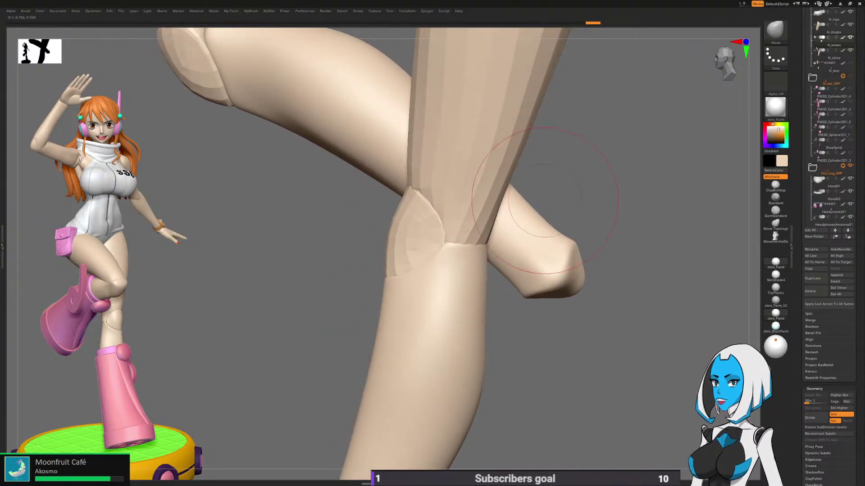
mouse_move(554, 212)
mouse_down()
mouse_move(566, 250)
mouse_move(566, 212)
mouse_up()
Step: Switch back to the thighs and adjust the standing thigh's lower end above the knee with a resized Move brush
alt+drag(510, 248, 514, 330)
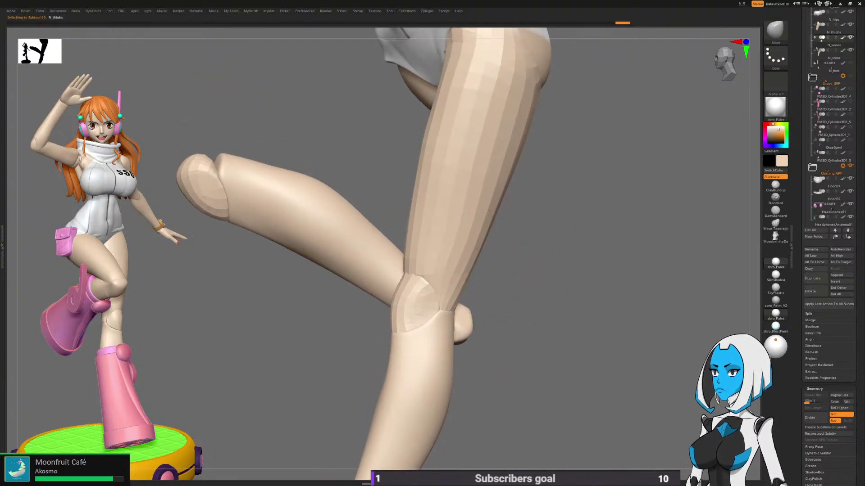
mouse_move(531, 216)
mouse_down()
mouse_move(495, 225)
mouse_move(445, 263)
mouse_up()
key(space)
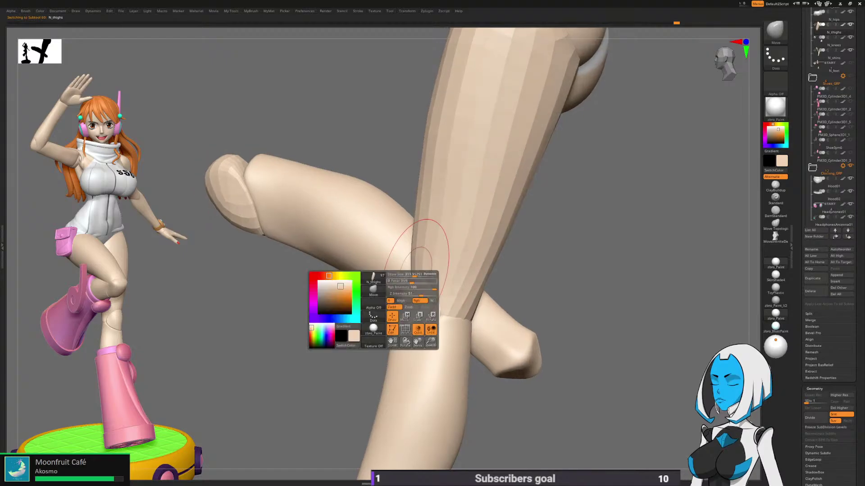
drag(387, 308, 382, 321)
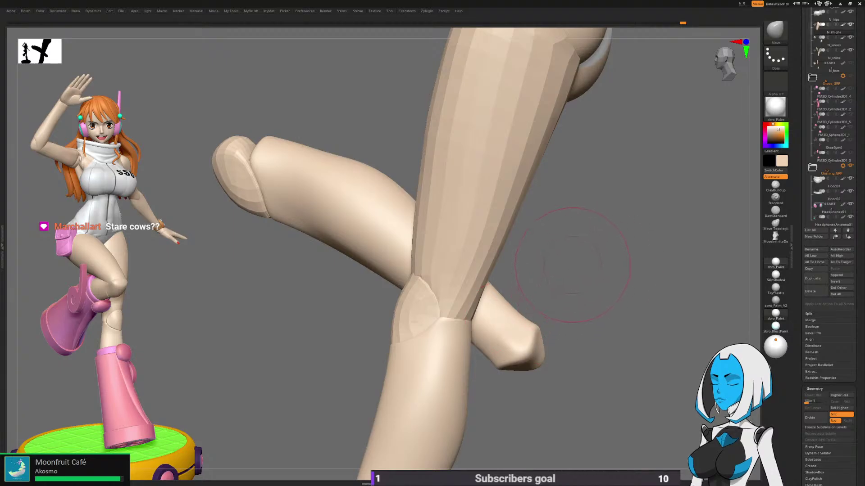
Step: Smooth the front contour of the standing thigh from the knee up to mid-thigh
mouse_move(579, 260)
mouse_down()
mouse_move(606, 259)
mouse_move(606, 225)
mouse_move(608, 266)
mouse_up()
shift+drag(435, 248, 441, 198)
shift+drag(423, 268, 426, 221)
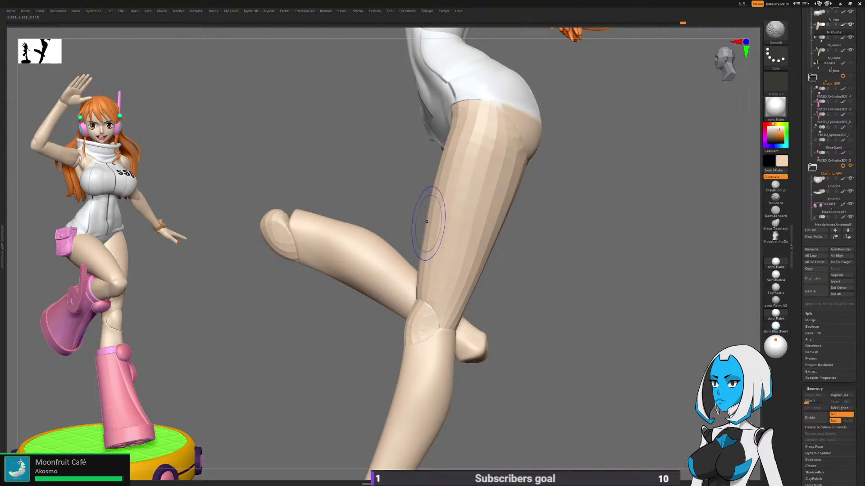
drag(495, 270, 519, 264)
mouse_move(428, 257)
shift+mouse_down()
mouse_move(427, 267)
mouse_move(400, 245)
mouse_move(445, 196)
shift+mouse_up()
mouse_move(612, 270)
mouse_down()
mouse_move(542, 266)
mouse_move(514, 243)
mouse_move(515, 255)
mouse_up()
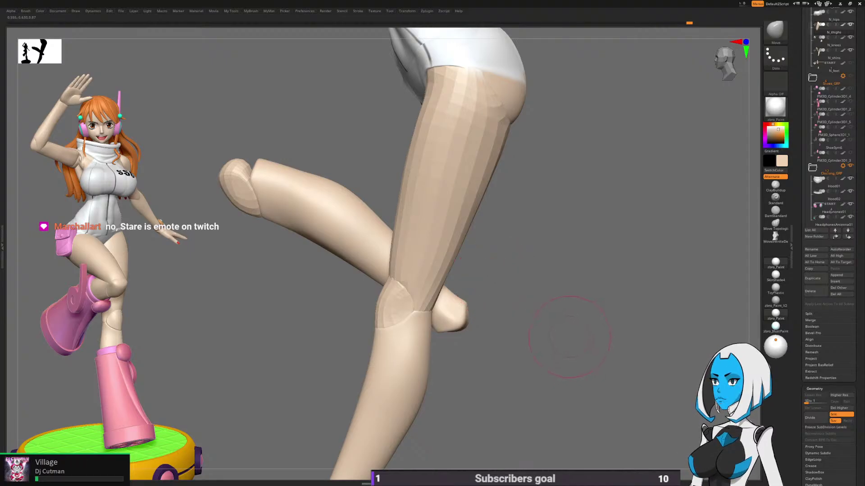
Step: Reshape the standing thigh's inner upper end beside the bodysuit crotch with the Move brush
drag(570, 353, 617, 351)
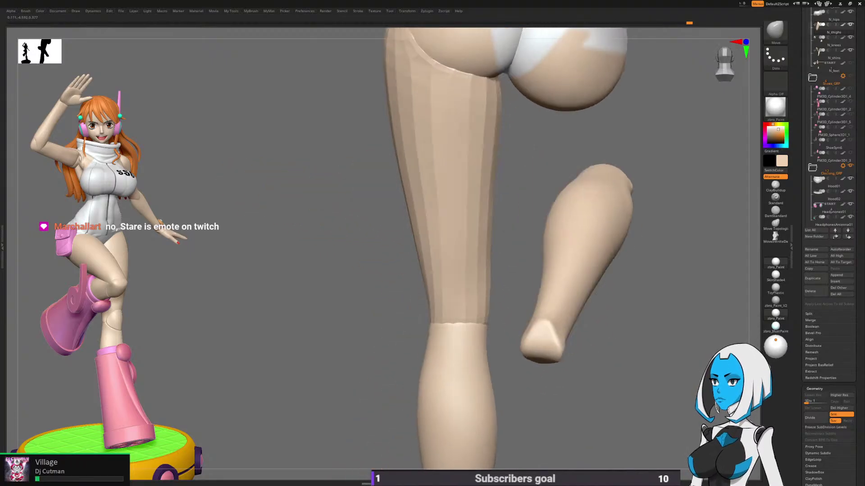
drag(599, 195, 486, 158)
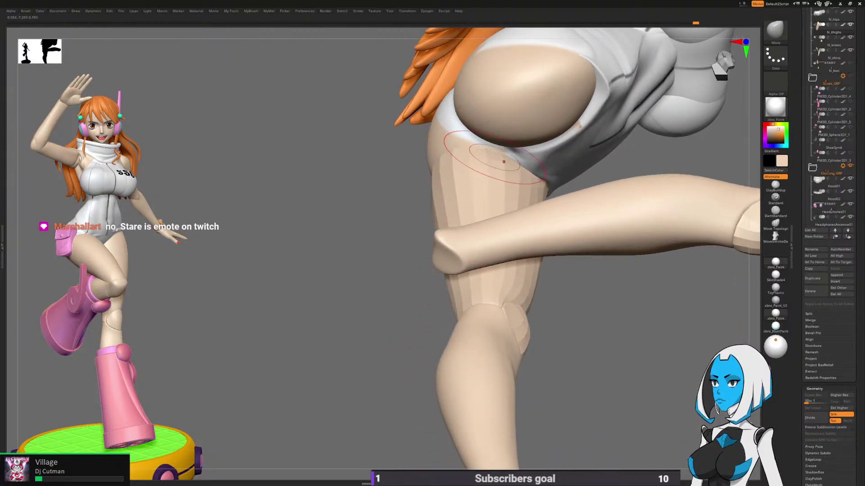
drag(388, 279, 425, 360)
right_drag(492, 180, 514, 182)
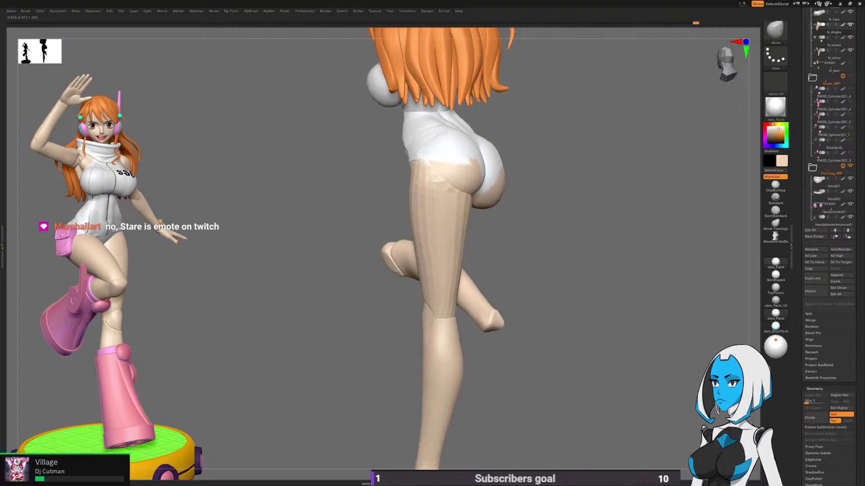
Step: Raise the thighs to a higher subdivision level
drag(374, 362, 539, 232)
mouse_move(622, 288)
mouse_down()
mouse_move(609, 335)
mouse_move(531, 255)
mouse_move(563, 194)
mouse_move(569, 214)
mouse_move(521, 324)
mouse_up()
text(4)
key(Return)
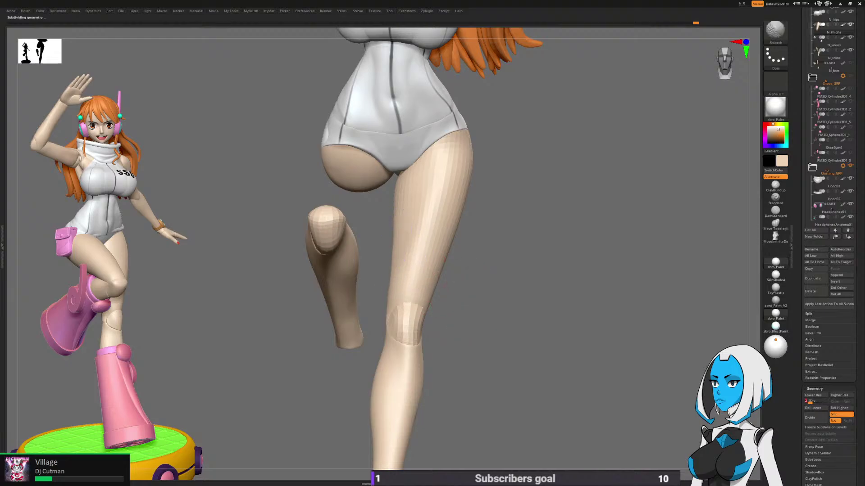
Step: Show the raised thigh again and adjust the standing thigh's upper front at the bodysuit edge with the Move brush
mouse_move(537, 299)
mouse_down()
mouse_move(450, 298)
mouse_move(517, 310)
mouse_move(495, 333)
mouse_move(457, 320)
mouse_move(520, 317)
mouse_up()
alt+drag(506, 257, 454, 238)
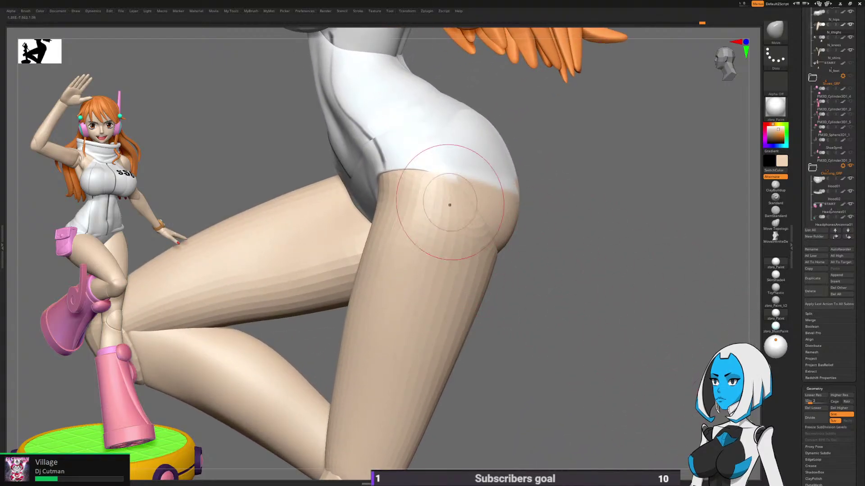
drag(402, 143, 399, 139)
right_drag(419, 160, 401, 162)
right_drag(392, 191, 404, 192)
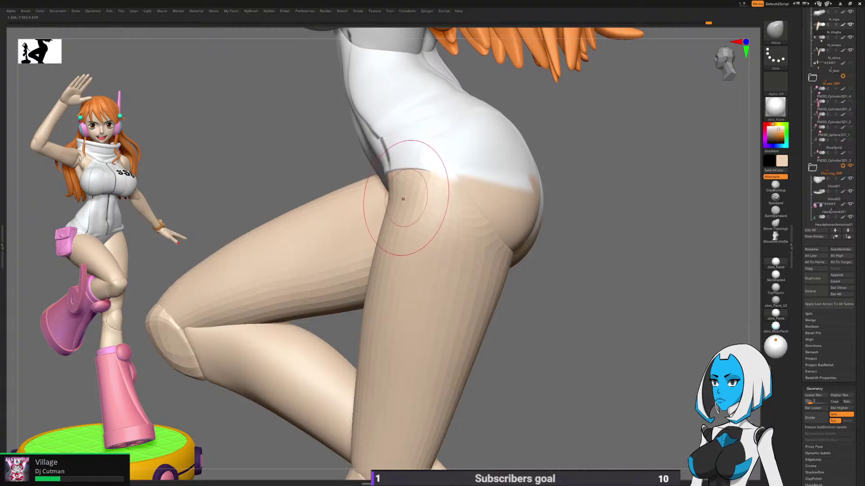
Step: Isolate the standing thigh by hiding the raised thigh, and adjust the brush size for reshaping it
right_click(409, 193)
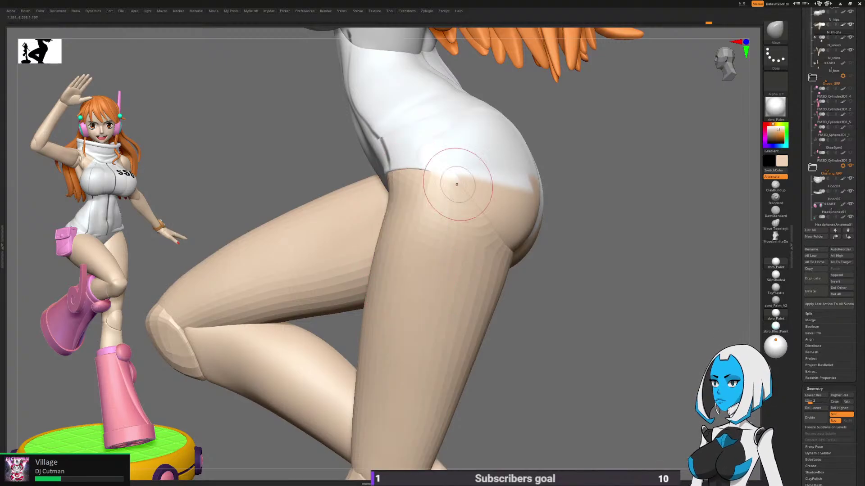
ctrl+right_drag(578, 336, 552, 284)
alt+right_drag(574, 373, 574, 351)
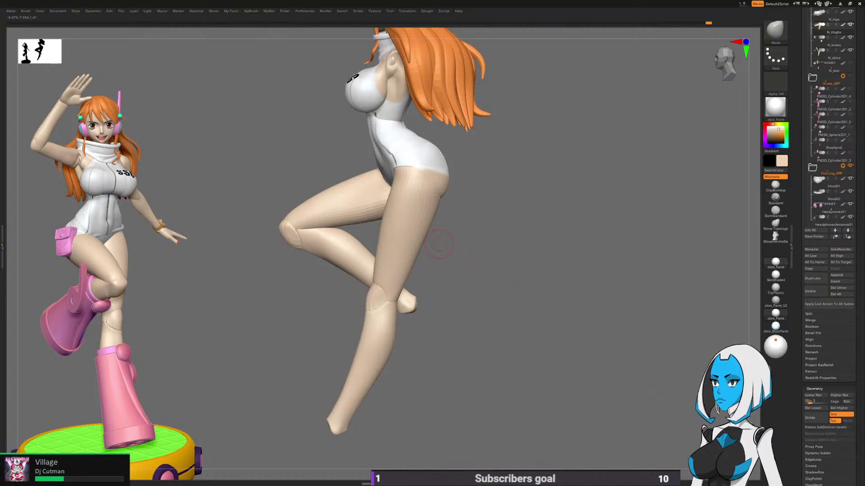
right_click(439, 244)
drag(454, 276, 457, 276)
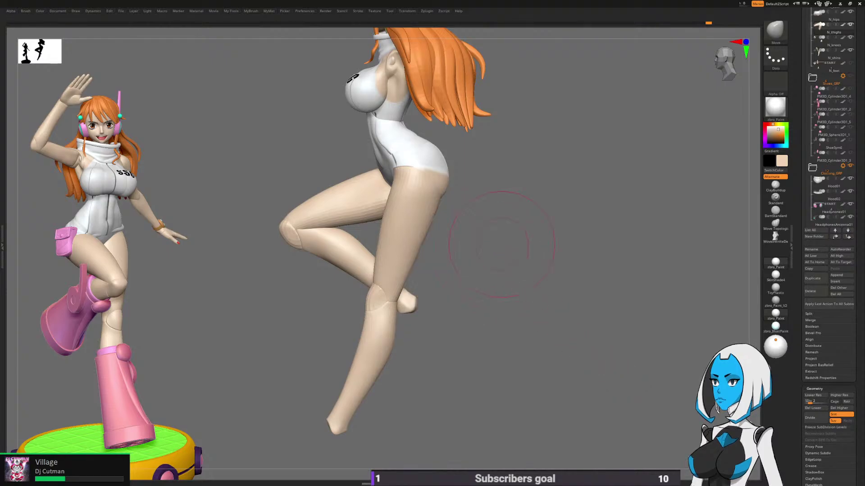
ctrl+shift+click(406, 251)
right_click(466, 253)
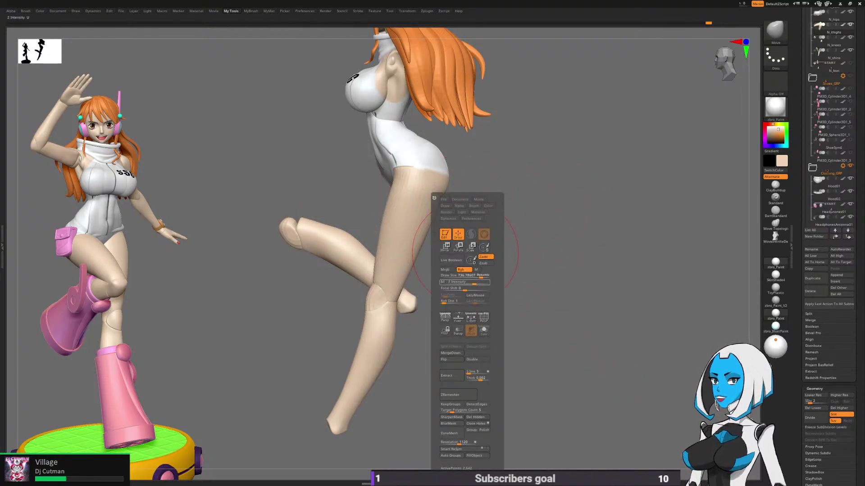
click(482, 276)
right_drag(412, 226, 401, 226)
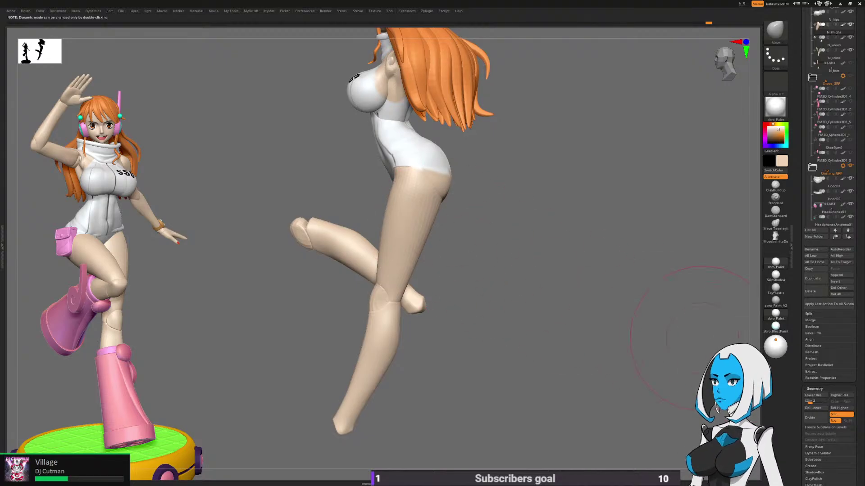
Step: Drop the standing thigh to its lowest subdivision level for adjustment with the Move brush, and raise its subdivision again
click(813, 395)
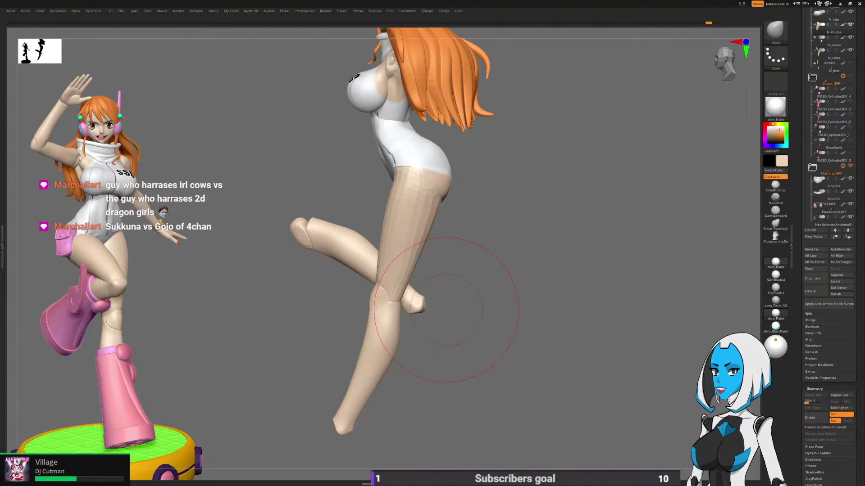
key(space)
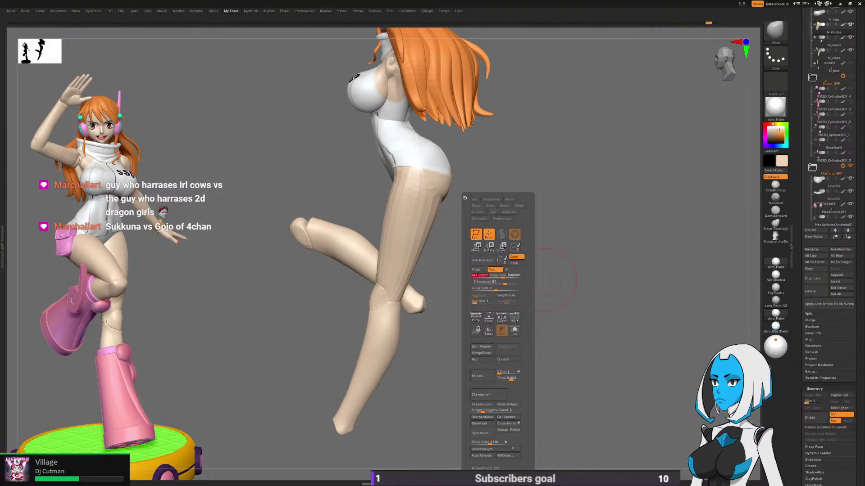
click(811, 418)
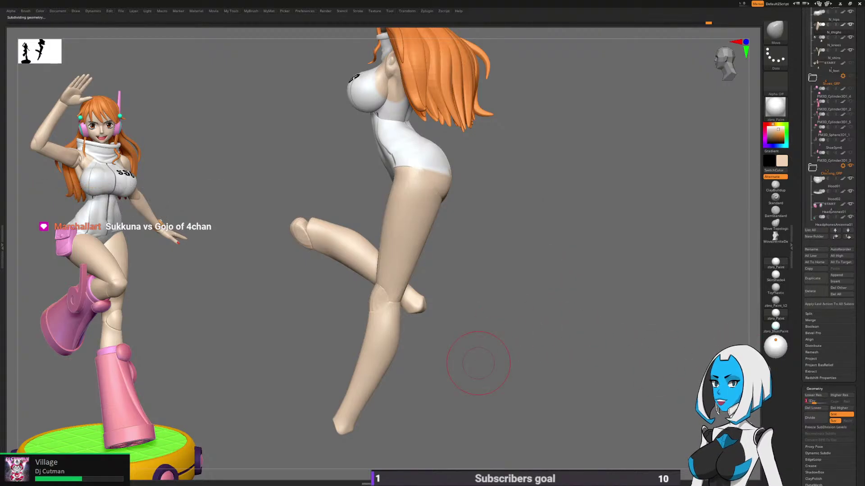
Step: Make the buttocks the active subtool and lower them to subdivision level 1
right_drag(478, 364, 442, 204)
right_drag(521, 251, 676, 248)
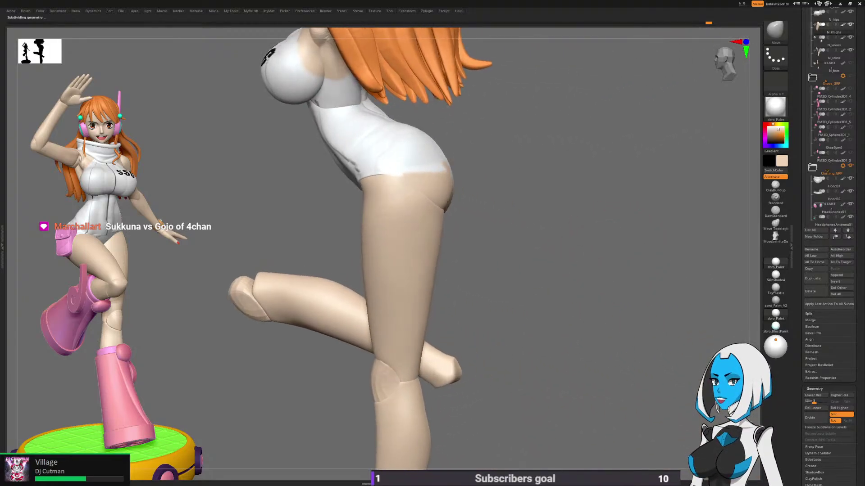
mouse_move(352, 270)
mouse_down()
mouse_move(579, 280)
mouse_move(593, 253)
mouse_up()
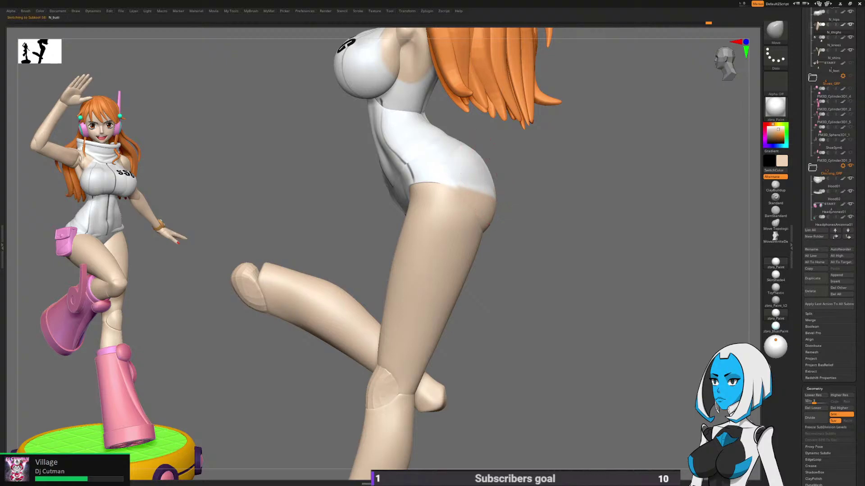
right_drag(599, 189, 488, 170)
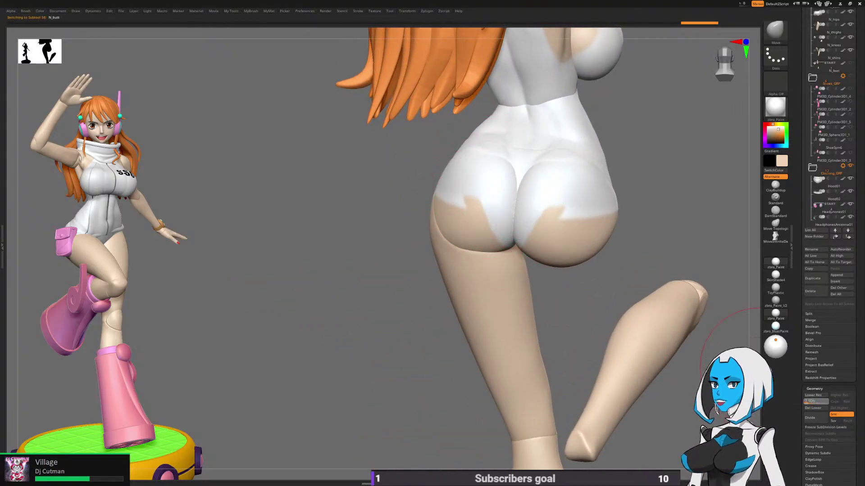
click(806, 402)
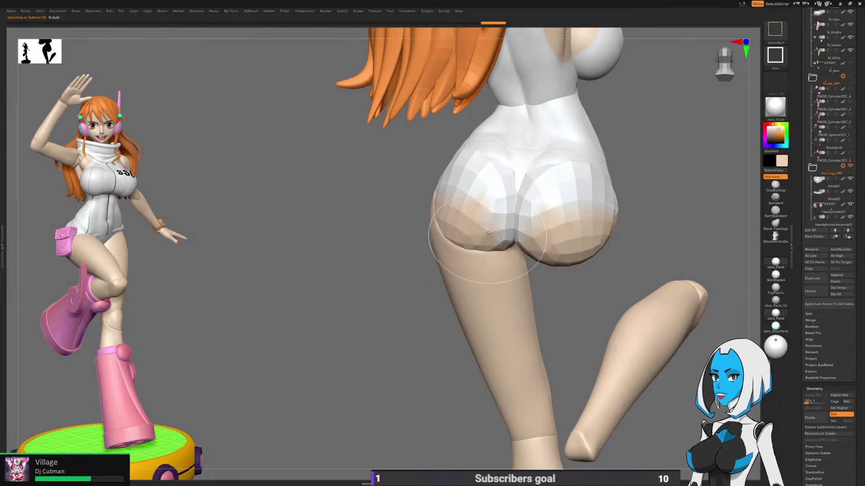
Step: Check the buttocks' polygroups with the polyframe and try to split them into separate subtools by group
key(space)
click(425, 318)
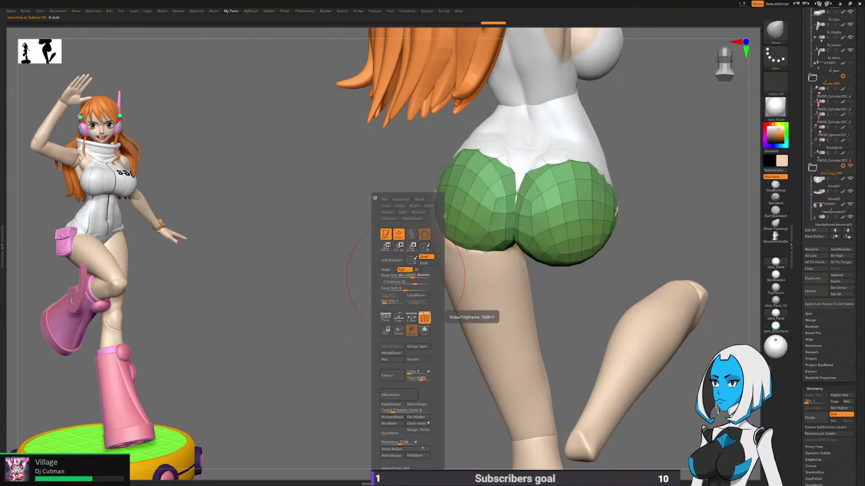
click(424, 318)
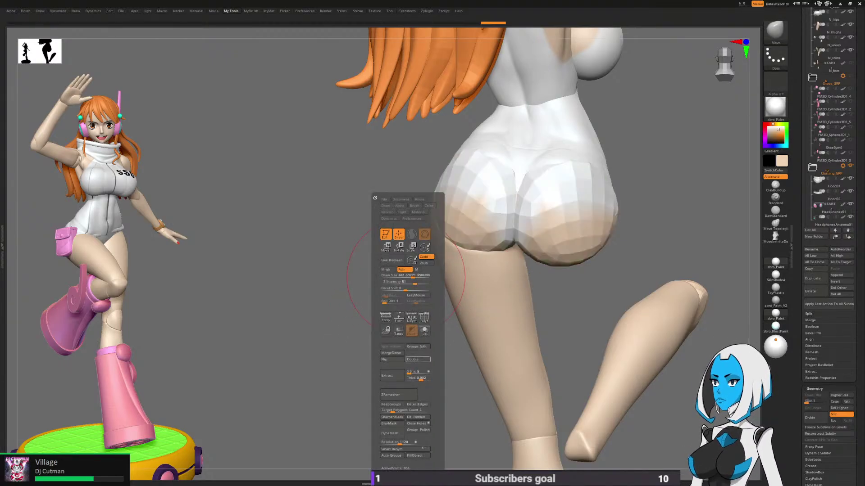
click(417, 346)
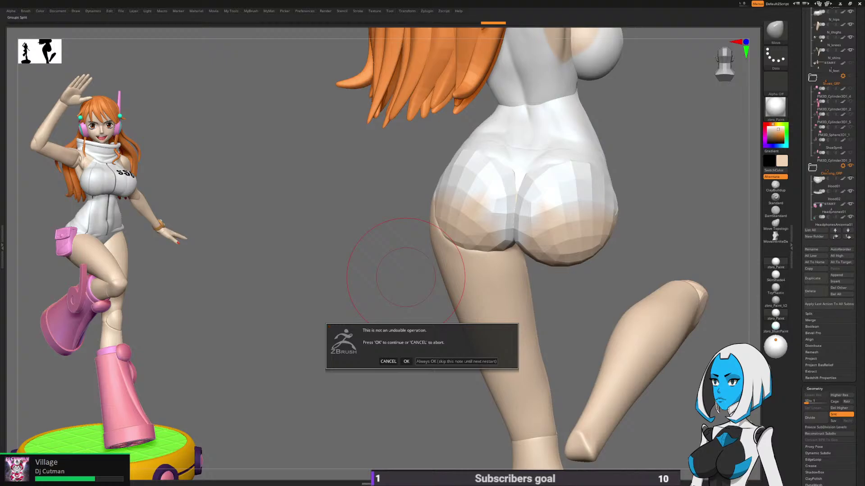
click(406, 361)
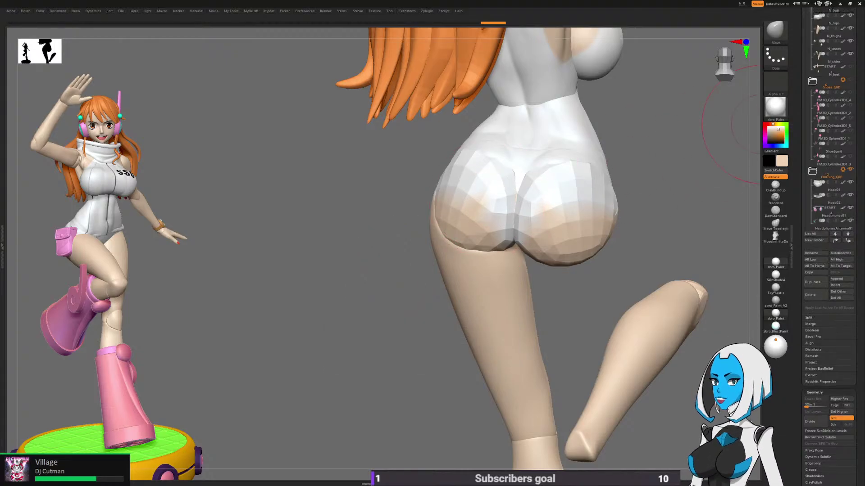
drag(858, 124, 858, 226)
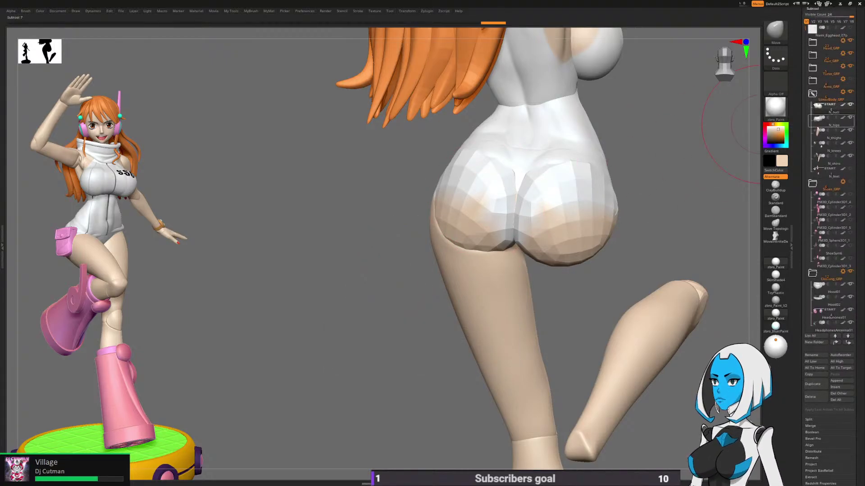
right_click(485, 212)
Step: Mask the buttock on the raised leg's side, leaving the standing-side buttock editable
drag(858, 360, 858, 72)
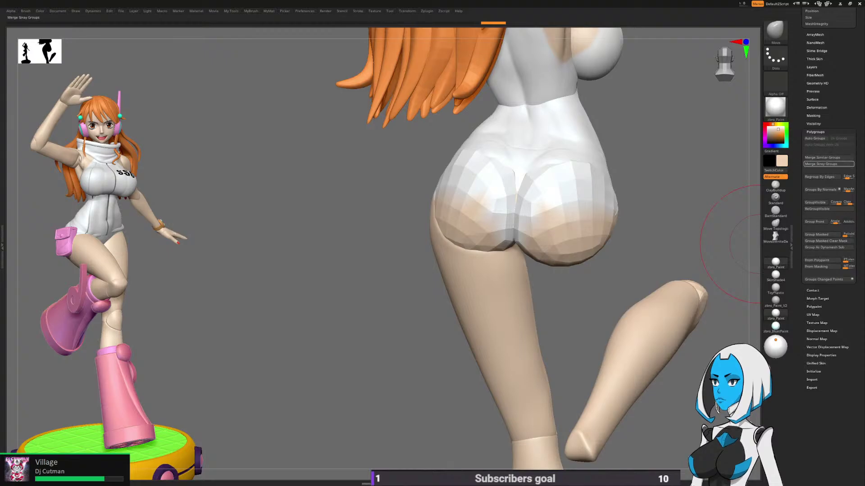
key(space)
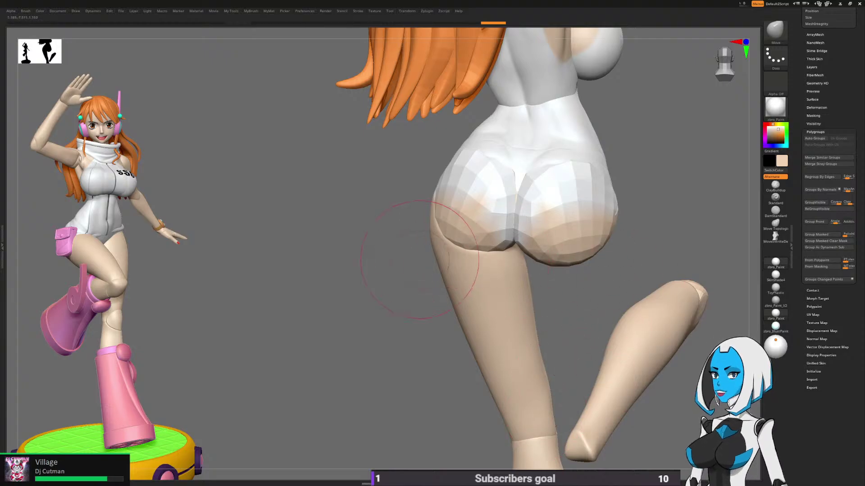
key(space)
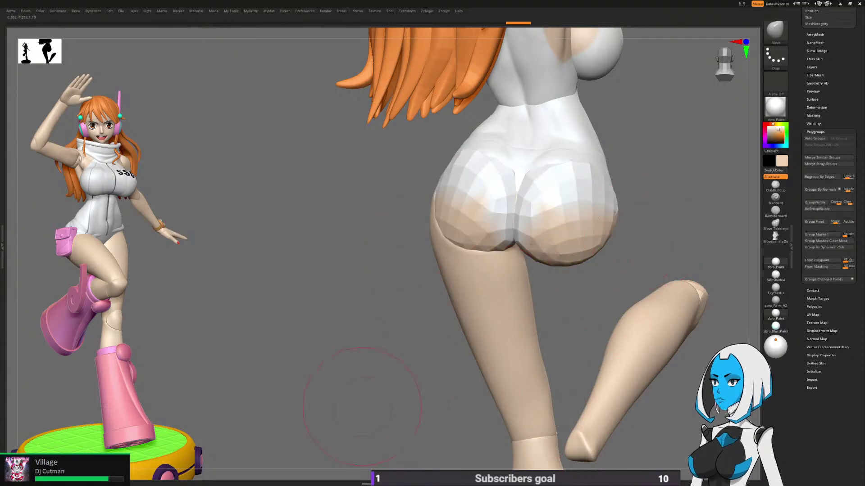
mouse_move(362, 405)
mouse_down()
mouse_move(656, 183)
mouse_move(559, 224)
mouse_move(531, 219)
mouse_up()
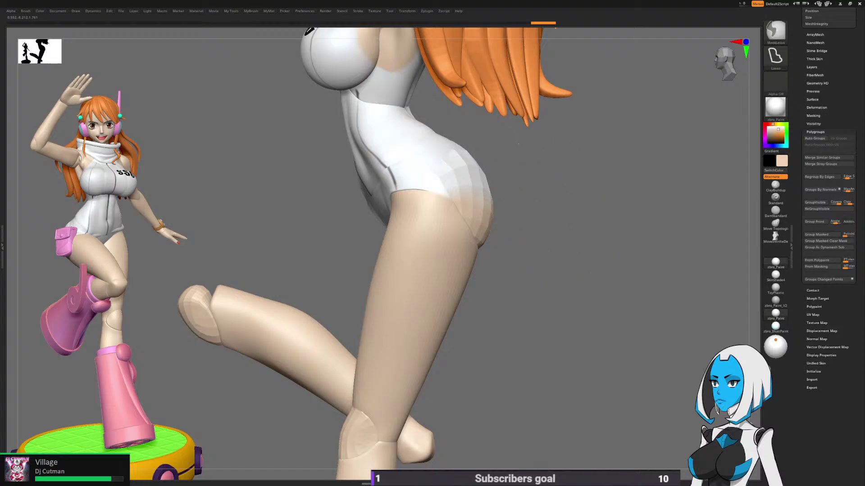
ctrl+click(561, 234)
ctrl+click(562, 234)
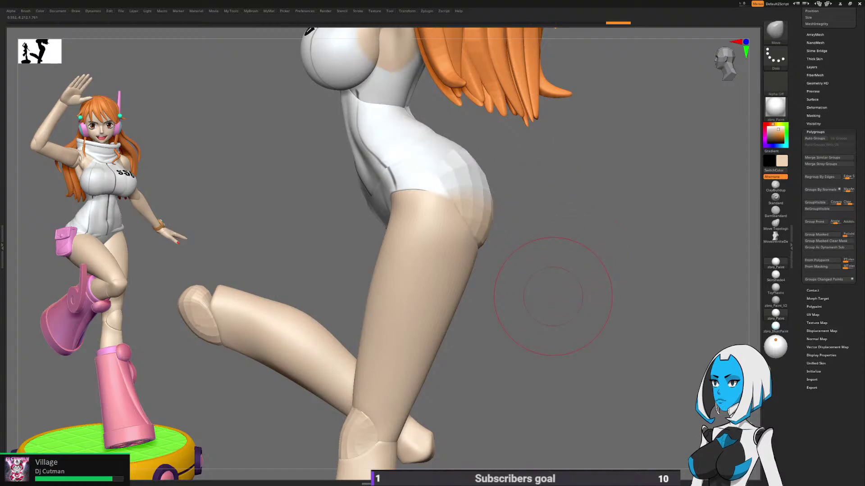
Step: Reshape the standing-side buttock over the top of the thigh at low resolution with the Move brush
key(space)
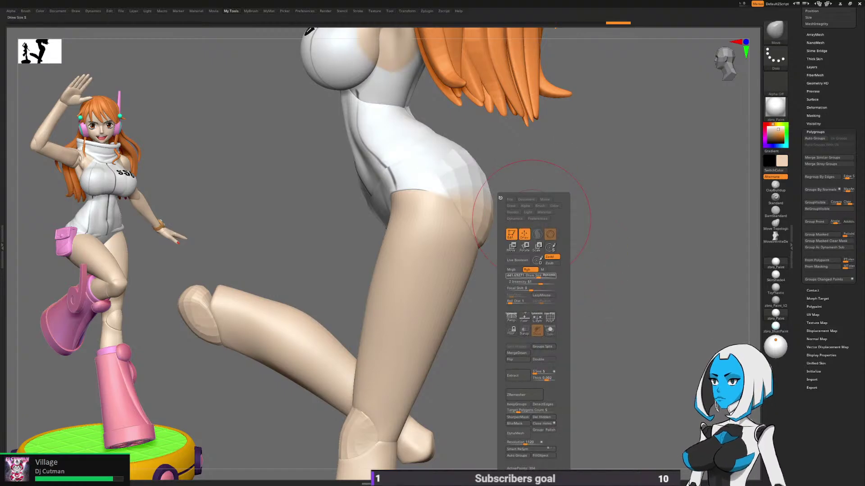
drag(538, 276, 536, 275)
mouse_move(614, 198)
mouse_down()
mouse_move(530, 201)
mouse_move(464, 186)
mouse_up()
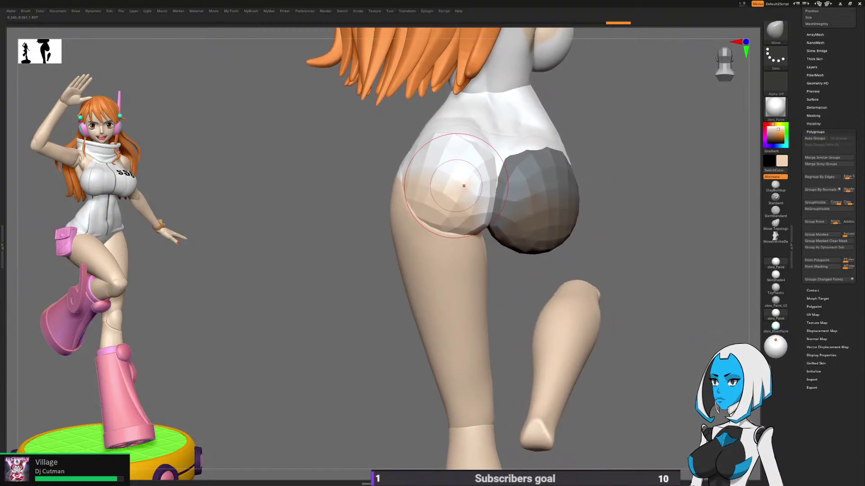
drag(614, 252, 468, 290)
drag(418, 203, 536, 216)
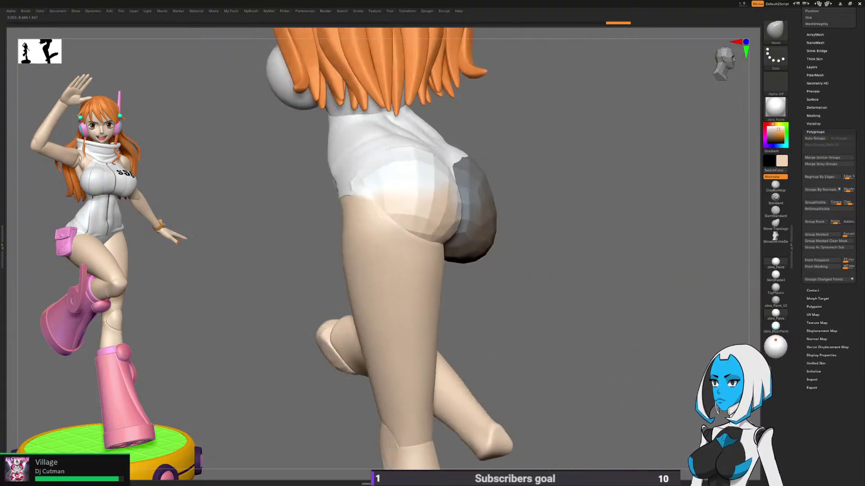
mouse_move(397, 176)
mouse_down()
mouse_move(461, 210)
mouse_move(439, 205)
mouse_up()
mouse_move(457, 194)
mouse_down()
mouse_move(441, 201)
mouse_move(415, 193)
mouse_move(448, 161)
mouse_move(489, 148)
mouse_move(539, 199)
mouse_up()
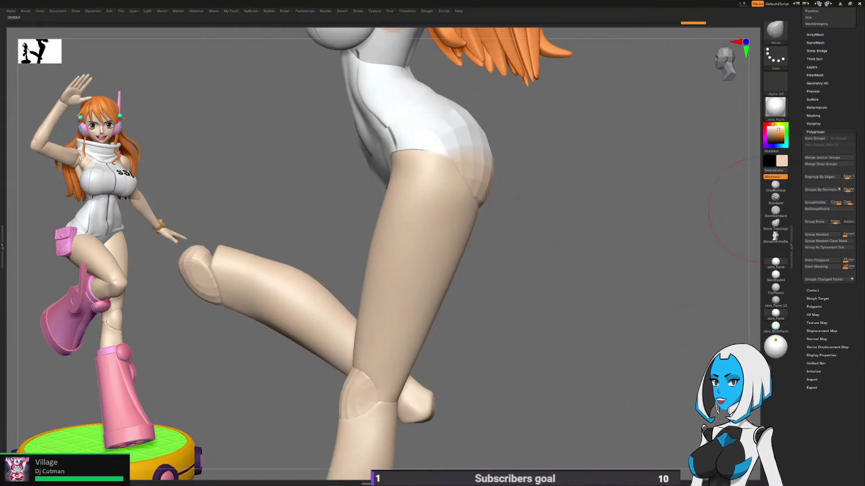
Step: Raise the buttocks' subdivision level and refine the standing-side buttock's outer and lower contour against the thigh and bodysuit
drag(858, 136, 858, 439)
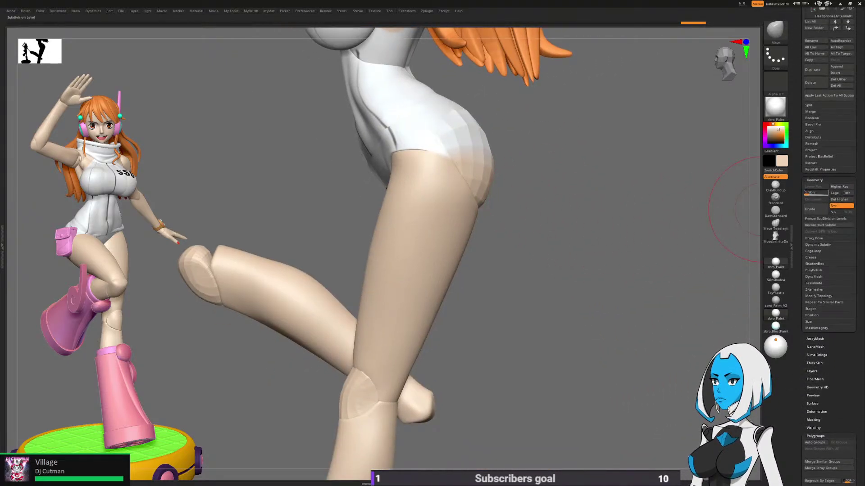
click(810, 209)
mouse_move(534, 252)
mouse_down()
mouse_move(503, 150)
mouse_move(444, 164)
mouse_move(311, 144)
mouse_move(388, 200)
mouse_up()
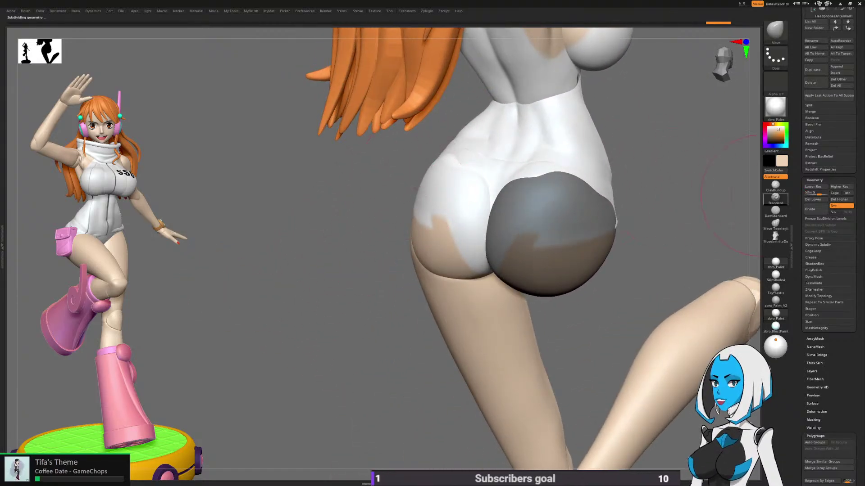
drag(324, 332, 415, 206)
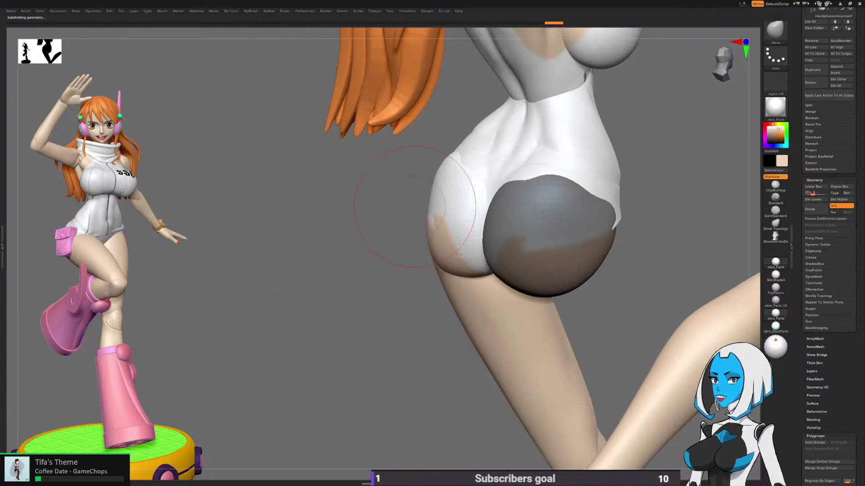
mouse_move(446, 159)
mouse_down()
mouse_move(521, 169)
mouse_move(446, 153)
mouse_up()
drag(552, 173, 491, 179)
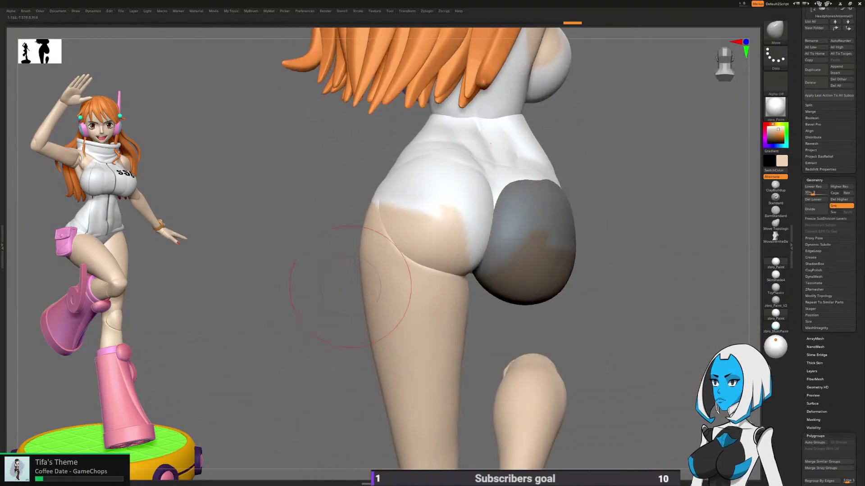
drag(349, 306, 350, 249)
click(394, 184)
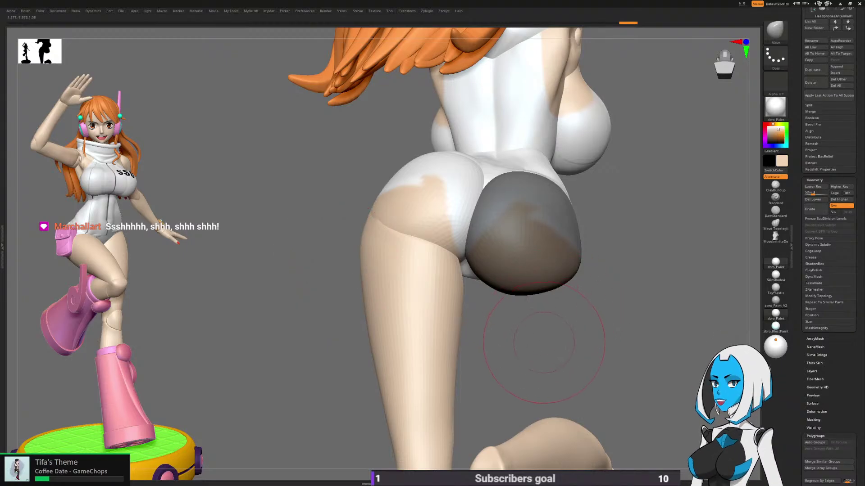
mouse_move(543, 342)
ctrl+right_down()
mouse_move(543, 278)
mouse_move(561, 305)
mouse_move(448, 242)
mouse_move(500, 225)
mouse_move(548, 234)
mouse_move(396, 238)
ctrl+right_up()
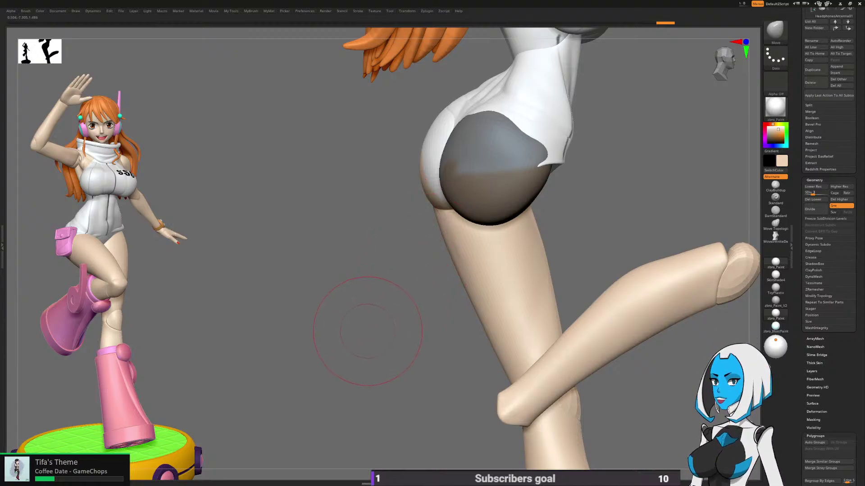
Step: Make the thighs the active subtool and set their subdivision level to 2
drag(367, 305, 608, 298)
drag(467, 263, 518, 261)
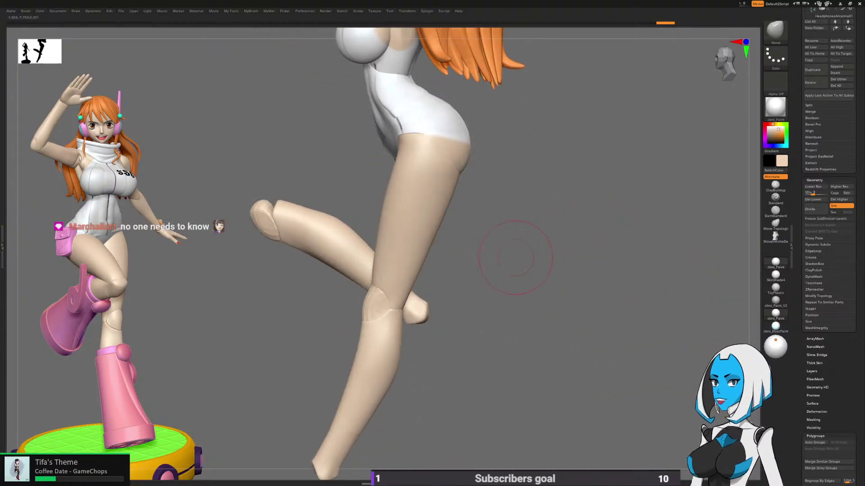
alt+click(435, 218)
drag(815, 193, 809, 192)
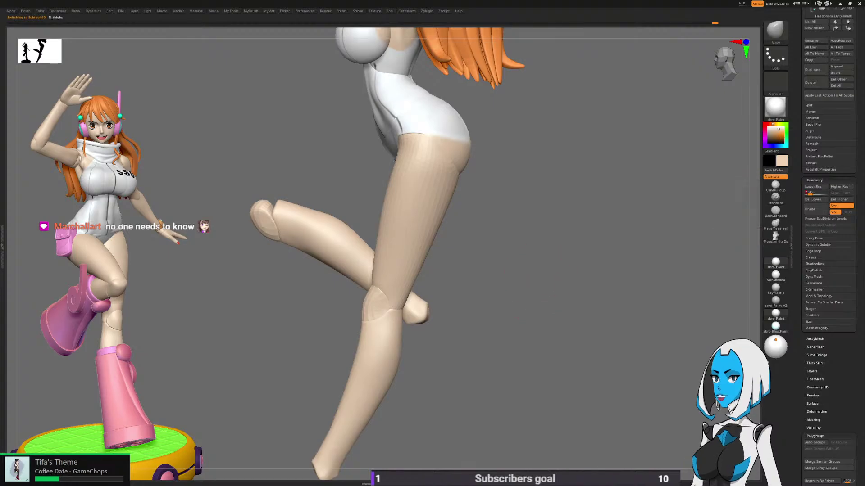
drag(521, 319, 526, 294)
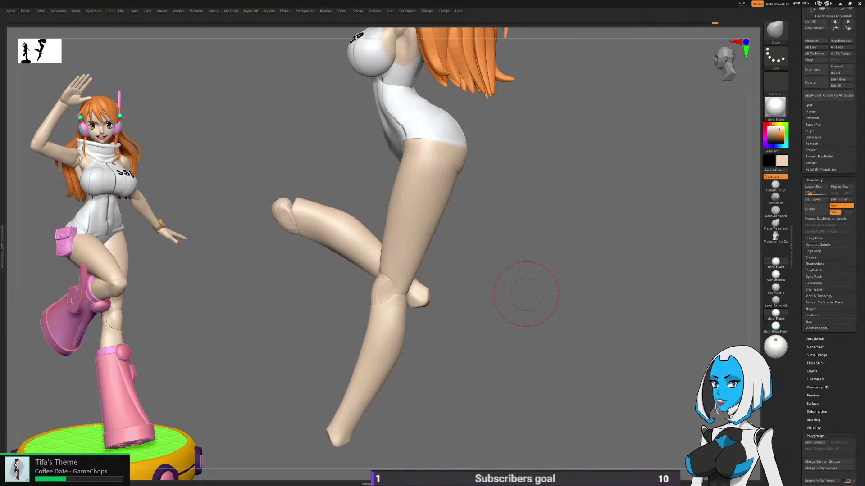
Step: Examine where the standing thigh meets the hip and bodysuit edge from the front, from below and from the side
right_drag(526, 294, 586, 256)
ctrl+right_drag(472, 152, 473, 239)
right_drag(558, 306, 537, 228)
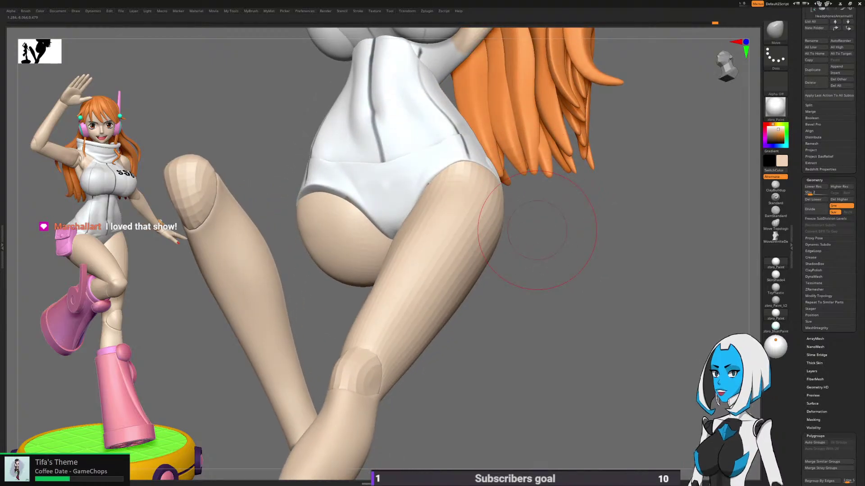
right_drag(537, 230, 507, 226)
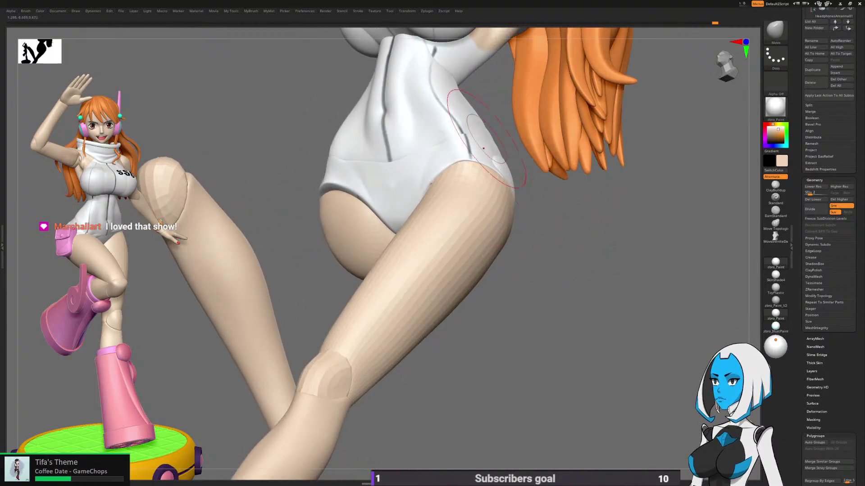
drag(455, 147, 477, 151)
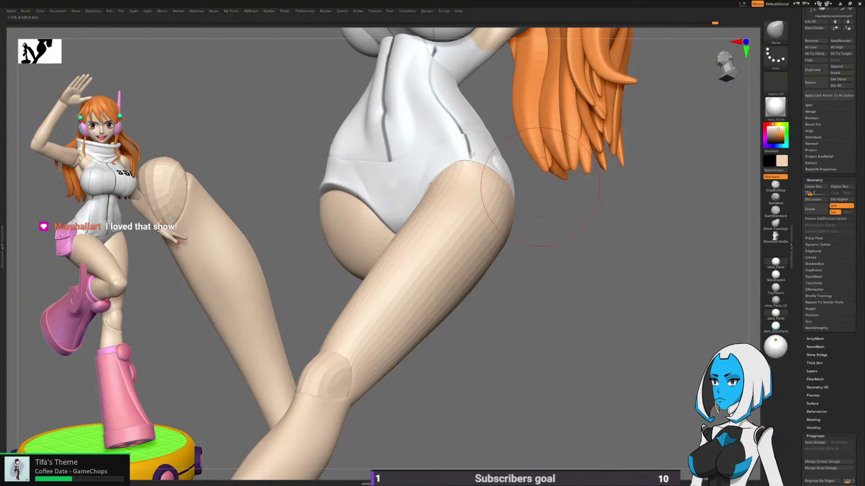
mouse_move(556, 192)
right_down()
mouse_move(576, 218)
mouse_move(545, 233)
right_up()
key(space)
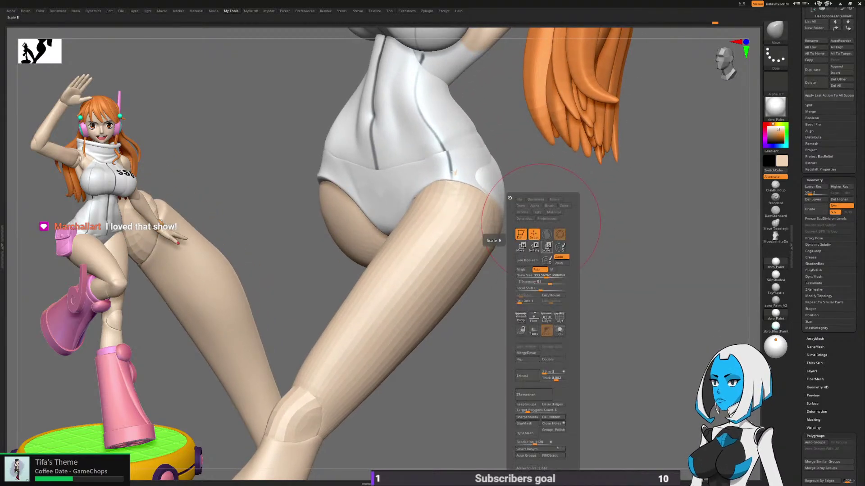
drag(540, 275, 533, 276)
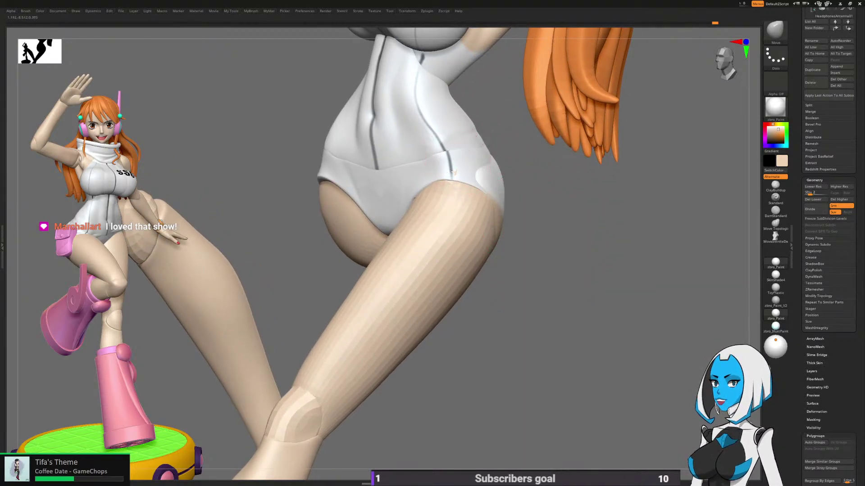
right_drag(455, 161, 533, 280)
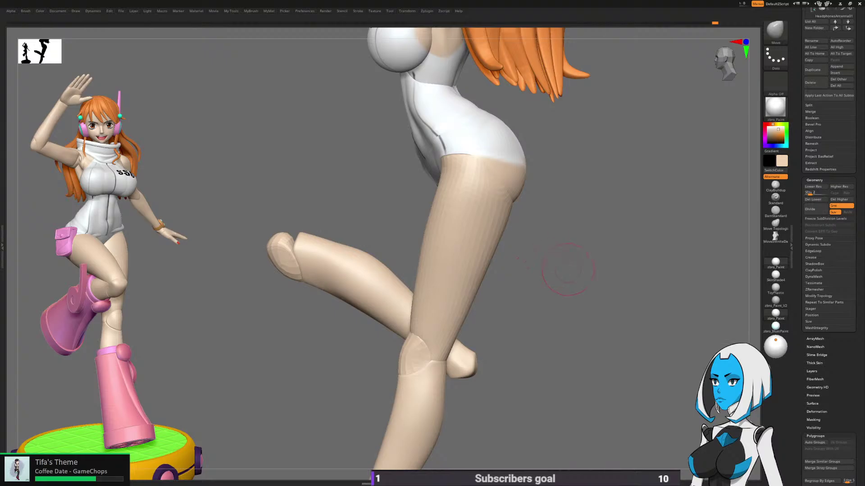
Step: Resize the Move brush and refine the standing thigh's rear and outer contour just below the buttock
alt+drag(568, 270, 564, 256)
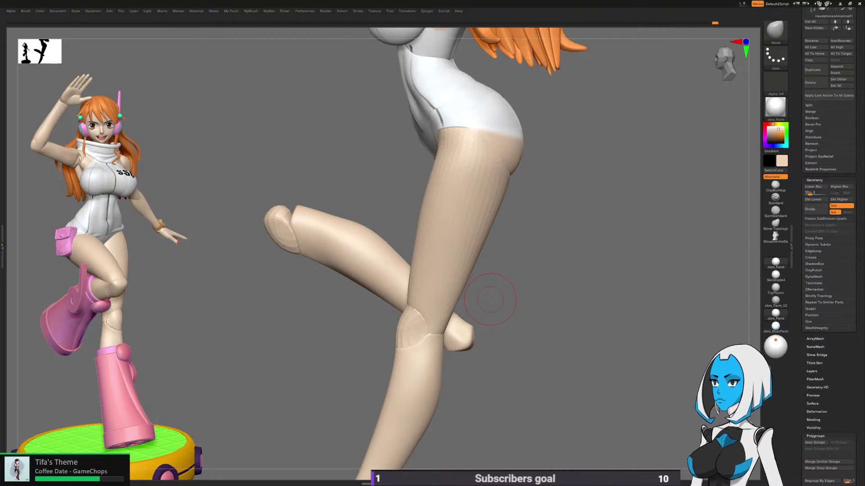
key(space)
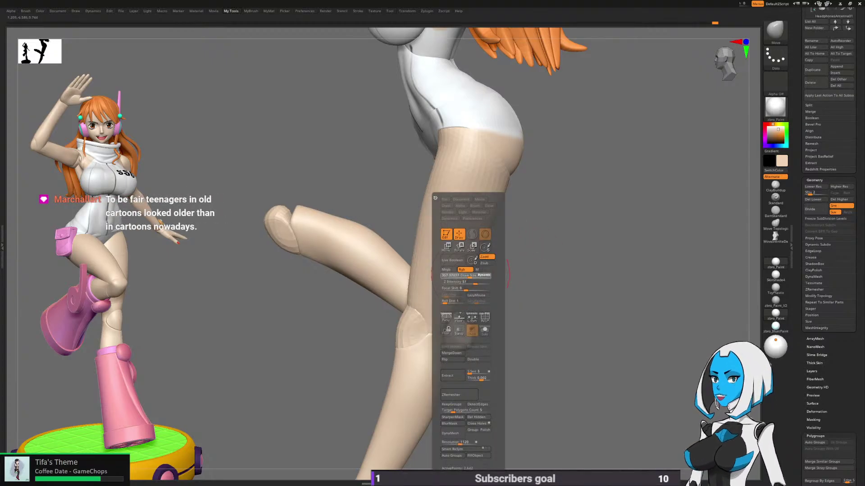
alt+drag(588, 178, 583, 196)
key(space)
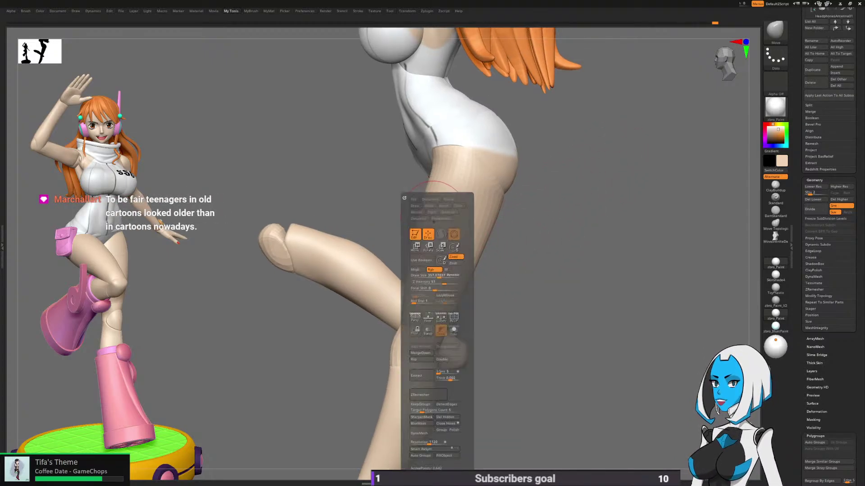
drag(439, 276, 441, 276)
right_drag(439, 272, 444, 263)
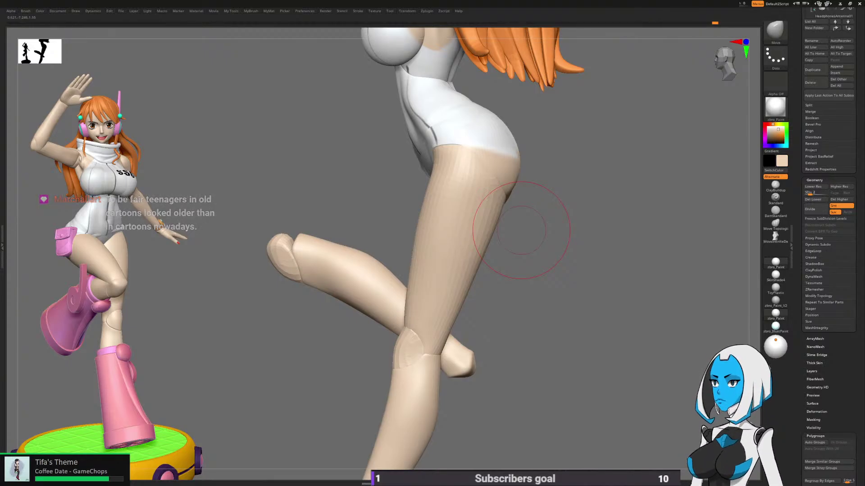
drag(528, 225, 545, 221)
drag(508, 191, 511, 198)
mouse_move(547, 239)
mouse_down()
mouse_move(439, 255)
mouse_move(374, 250)
mouse_up()
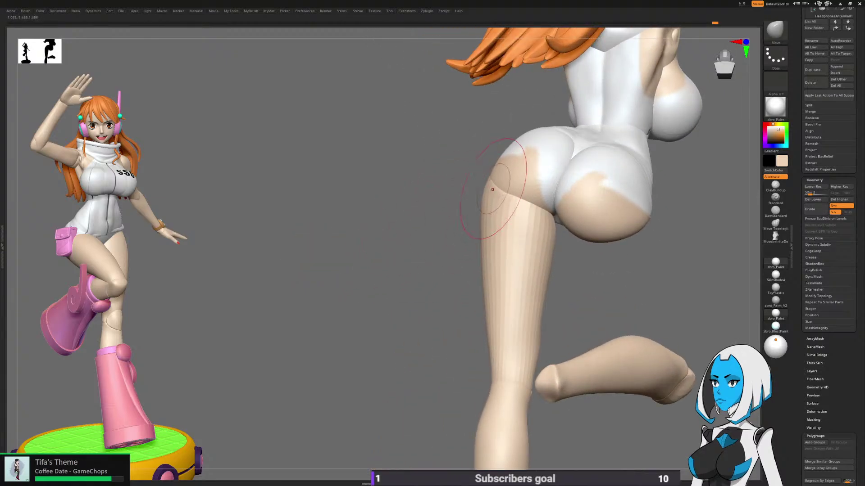
mouse_move(464, 225)
mouse_down()
mouse_move(415, 251)
mouse_move(536, 208)
mouse_move(563, 243)
mouse_move(518, 252)
mouse_move(475, 290)
mouse_move(470, 307)
mouse_move(522, 243)
mouse_move(530, 218)
mouse_move(522, 230)
mouse_move(503, 192)
mouse_move(479, 270)
mouse_up()
mouse_move(527, 252)
mouse_down()
mouse_move(532, 131)
mouse_move(527, 235)
mouse_move(576, 222)
mouse_up()
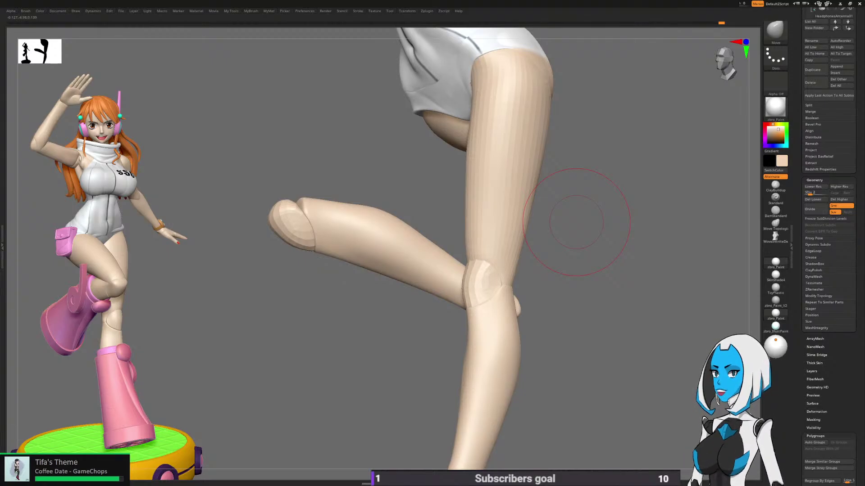
Step: Adjust the standing thigh's upper front along the bodysuit's leg opening with the Move brush, checking its outer contour
mouse_move(576, 222)
mouse_down()
mouse_move(631, 205)
mouse_move(542, 224)
mouse_move(495, 261)
mouse_move(509, 324)
mouse_move(533, 311)
mouse_up()
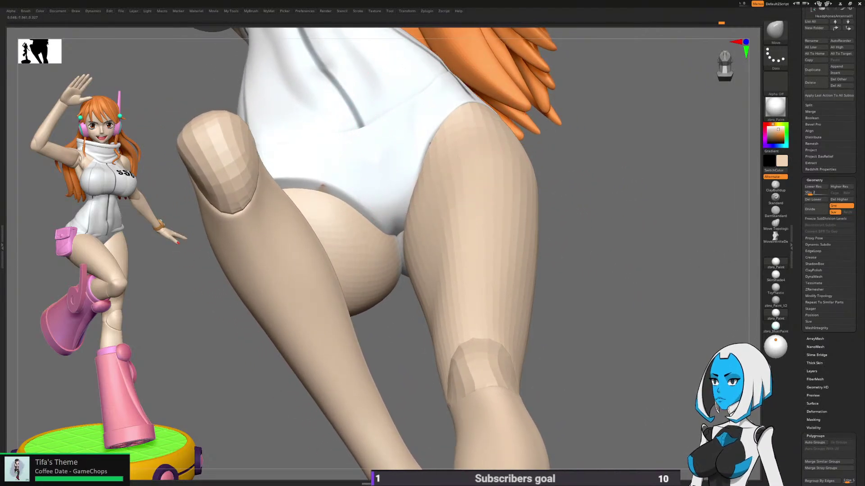
drag(422, 161, 432, 157)
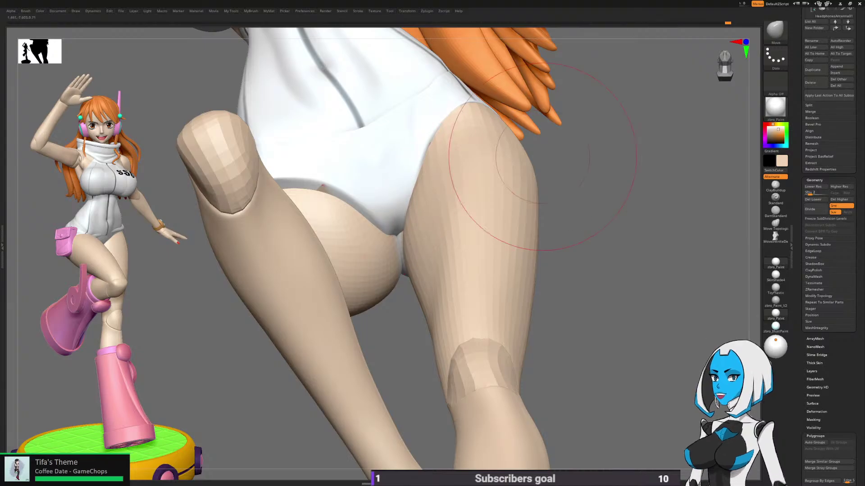
drag(547, 160, 550, 242)
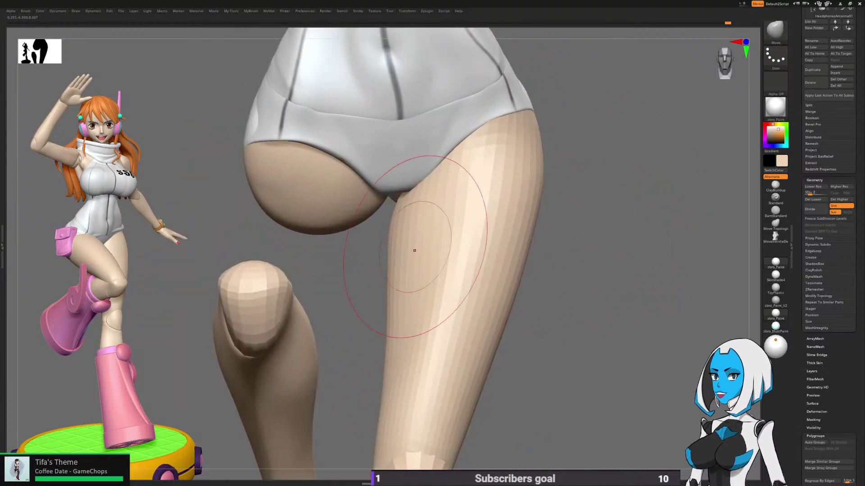
key(space)
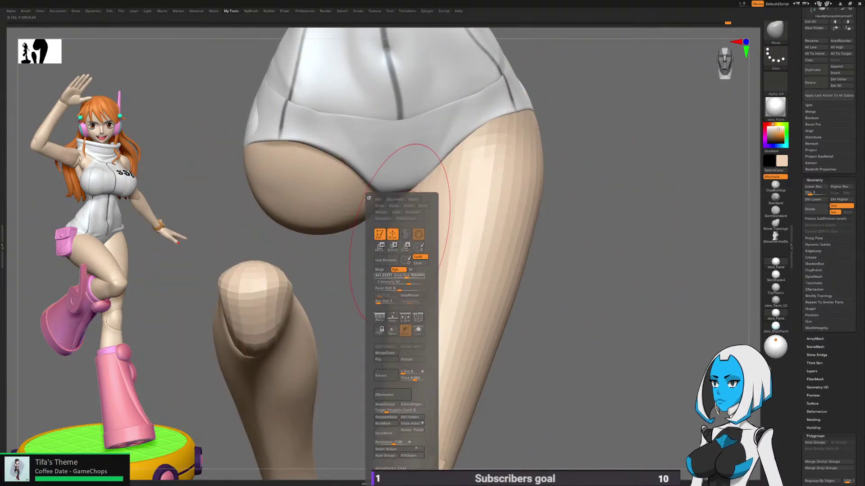
mouse_move(407, 276)
mouse_down()
mouse_move(400, 277)
mouse_move(407, 276)
mouse_up()
drag(569, 243, 555, 248)
drag(569, 216, 560, 233)
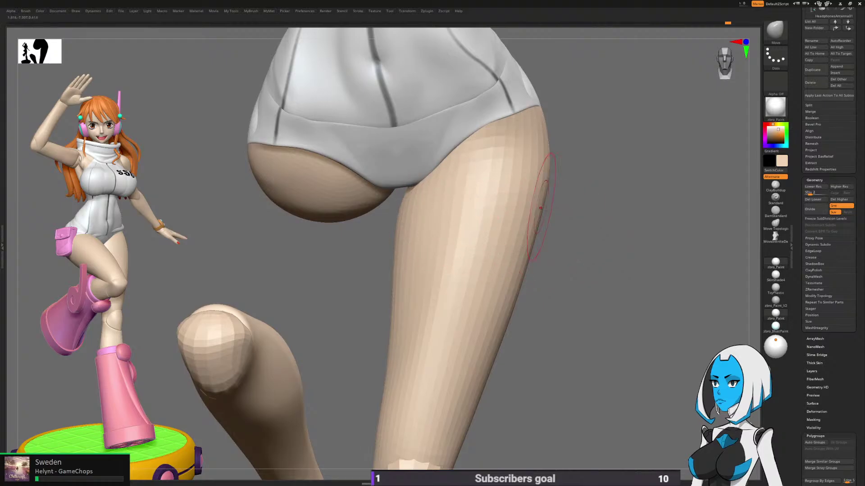
drag(568, 193, 552, 213)
alt+drag(555, 280, 518, 234)
Step: Reshape the standing thigh's upper inner side near the crotch so it fits the bodysuit from front and back
key(space)
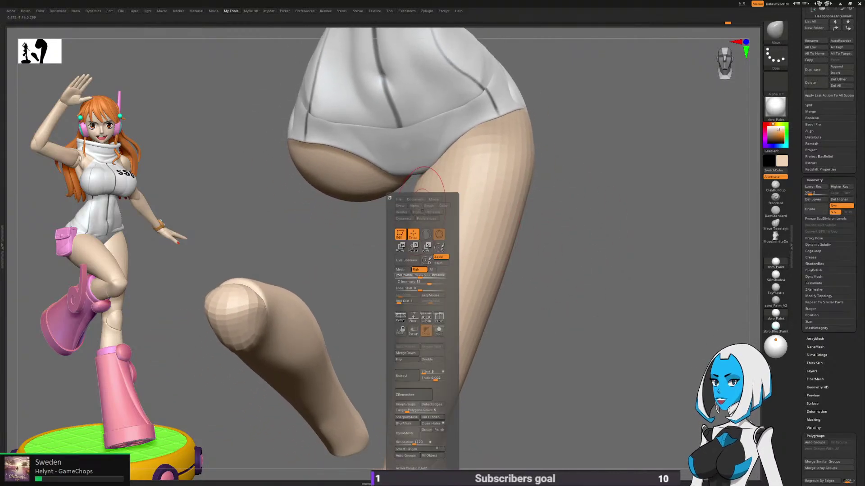
drag(544, 170, 534, 198)
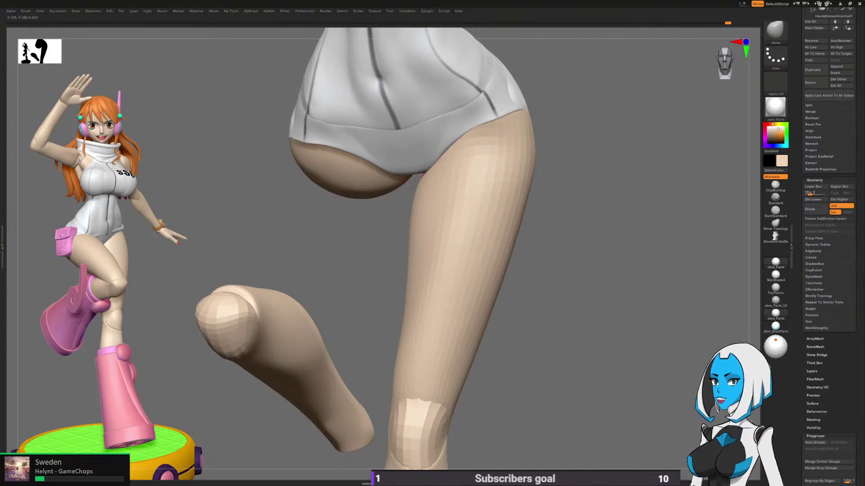
mouse_move(492, 202)
mouse_down()
mouse_move(579, 184)
mouse_move(493, 242)
mouse_move(446, 212)
mouse_up()
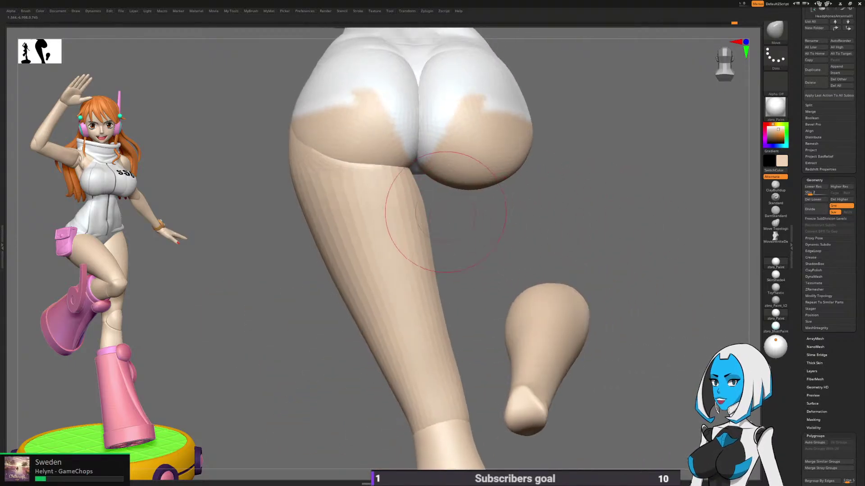
right_drag(436, 138, 419, 145)
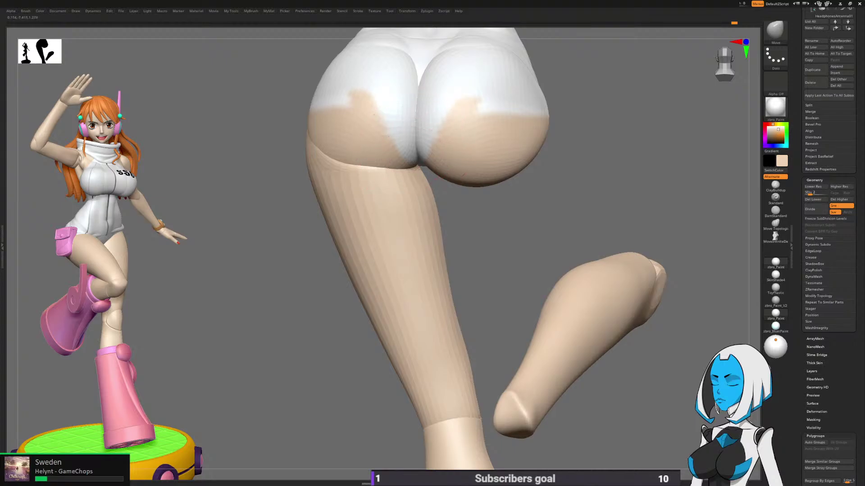
mouse_move(435, 164)
mouse_down()
mouse_move(441, 197)
mouse_move(450, 170)
mouse_up()
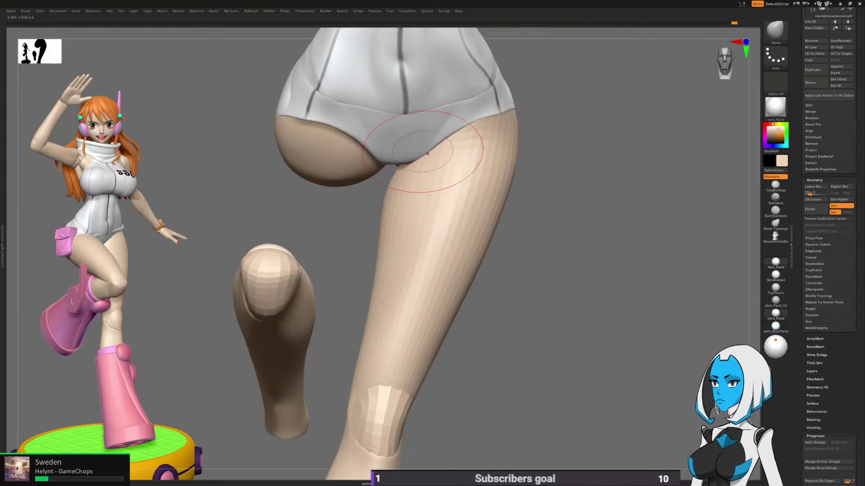
right_drag(428, 154, 398, 158)
right_drag(459, 171, 459, 140)
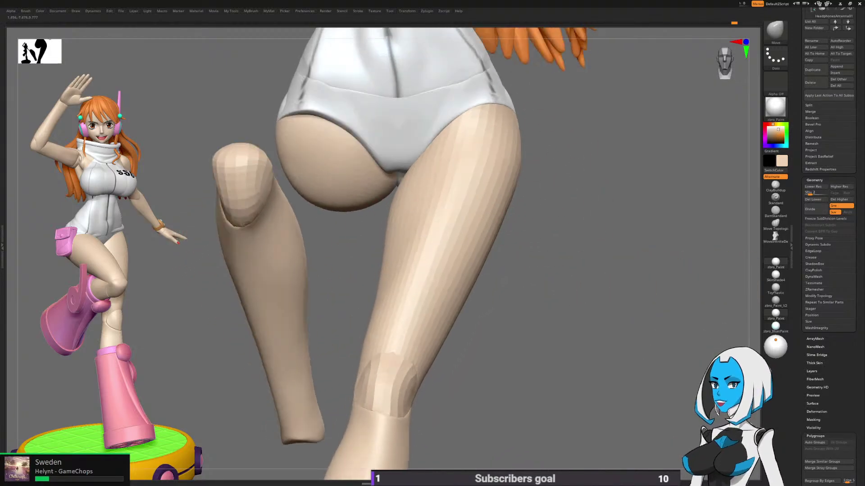
mouse_move(568, 306)
right_down()
mouse_move(574, 251)
mouse_move(566, 272)
mouse_move(560, 239)
mouse_move(563, 288)
mouse_move(509, 266)
mouse_move(527, 245)
mouse_move(536, 198)
mouse_move(569, 243)
mouse_move(553, 256)
right_up()
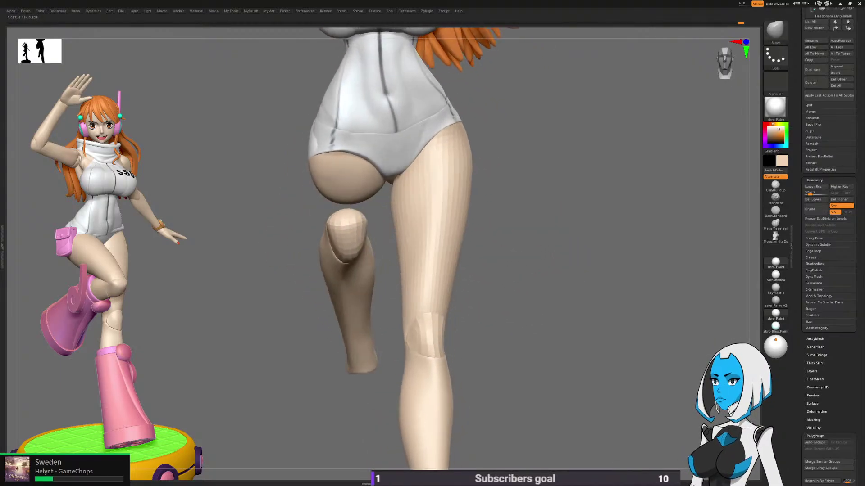
Step: Hide the shins and knees subtools to isolate the standing thigh below the hips
scroll(828, 226, up, 5)
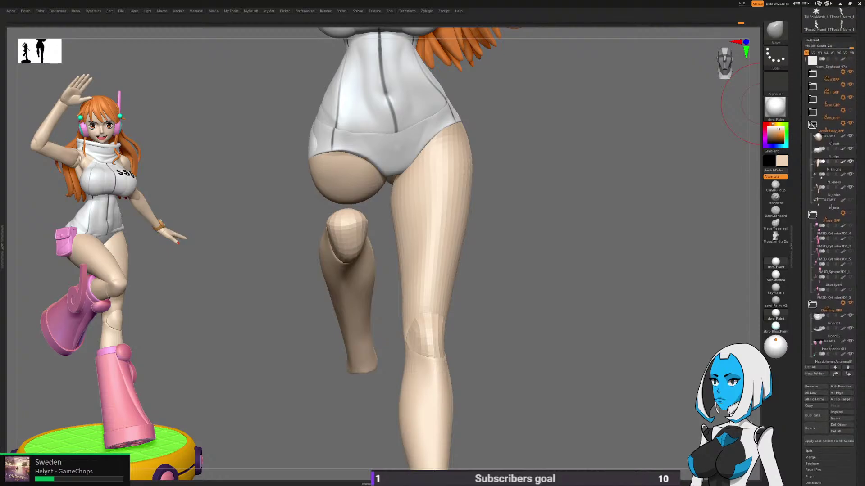
click(849, 187)
click(849, 174)
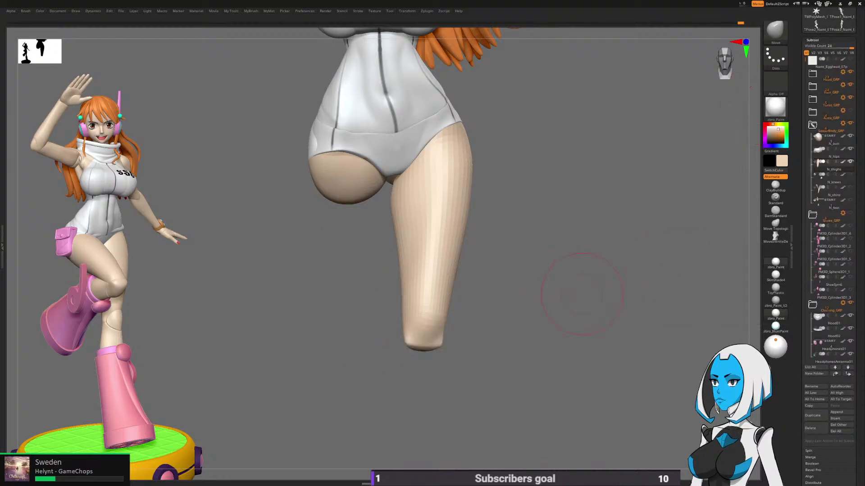
Step: Build up volume along the front of the standing thigh with ClayBuildup, undo the last strokes and smooth the surface
right_drag(521, 299, 498, 319)
right_drag(420, 303, 520, 311)
alt+right_drag(493, 280, 477, 320)
key(b)
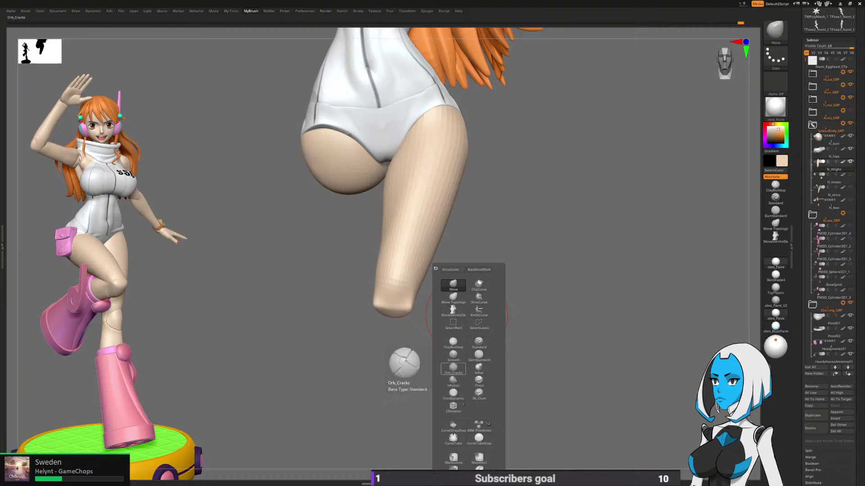
click(453, 343)
alt+right_drag(500, 263, 518, 260)
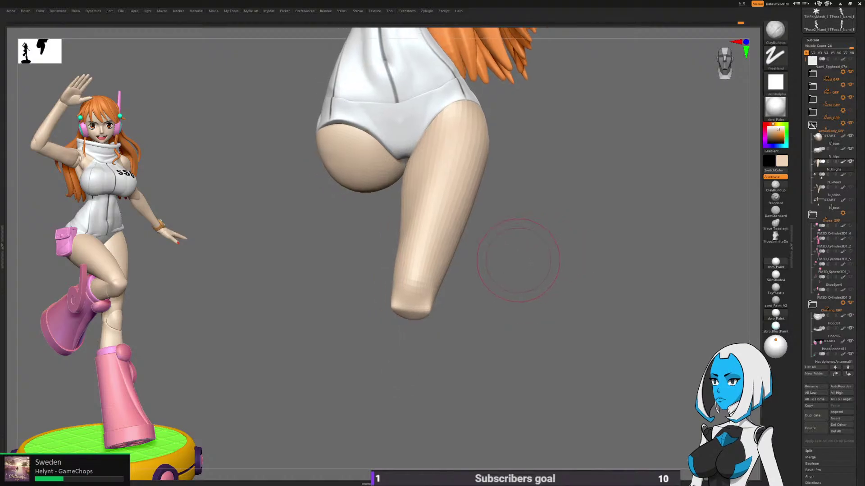
mouse_move(518, 260)
mouse_down()
mouse_move(512, 226)
mouse_move(517, 242)
mouse_move(553, 251)
mouse_up()
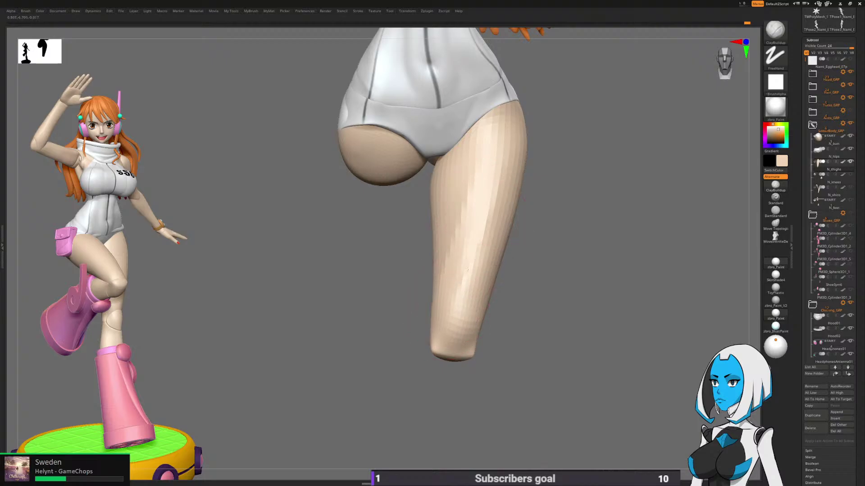
mouse_move(467, 270)
mouse_down()
mouse_move(472, 232)
mouse_move(471, 244)
mouse_up()
key(ctrl+z)
key(ctrl+z)
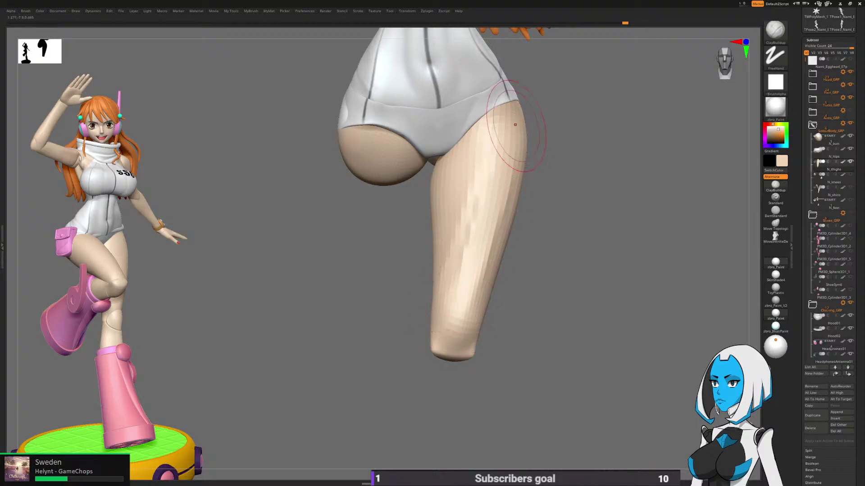
shift+drag(469, 287, 489, 153)
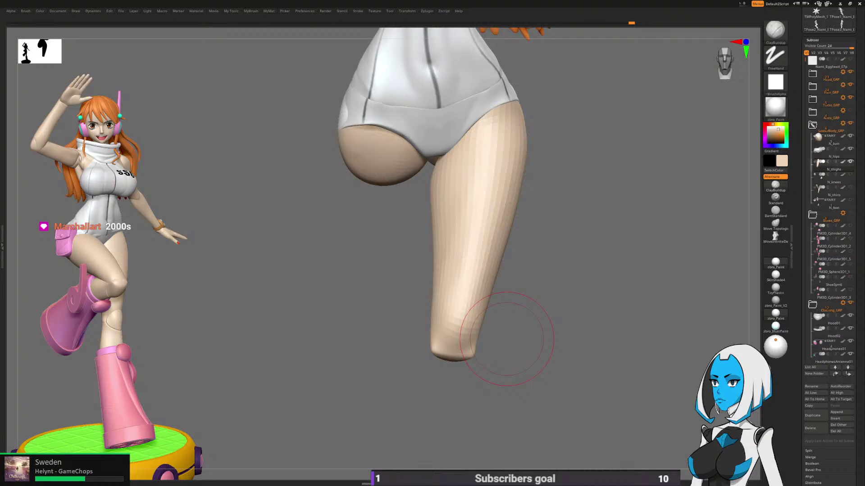
Step: Smooth the standing thigh's front plane from below the bodysuit down to the knee end
drag(506, 339, 577, 228)
mouse_move(514, 257)
mouse_down()
mouse_move(521, 288)
mouse_move(549, 264)
mouse_move(536, 259)
mouse_move(556, 293)
mouse_move(521, 311)
mouse_up()
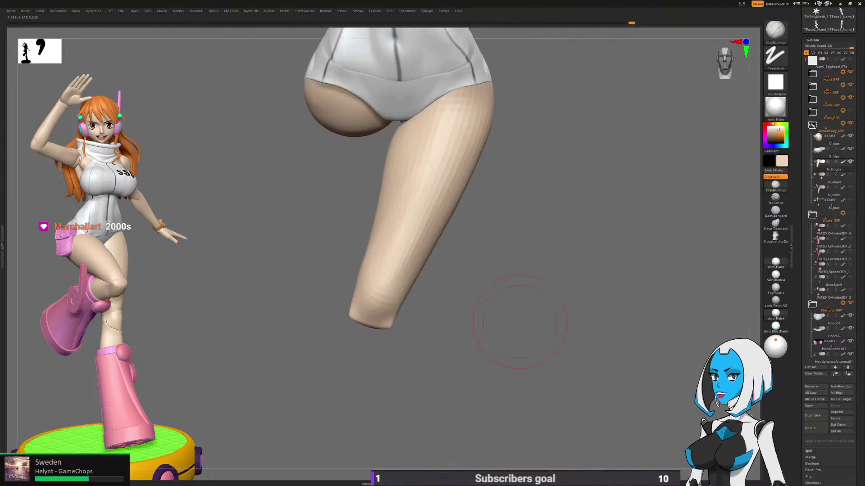
mouse_move(423, 263)
shift+mouse_down()
mouse_move(448, 198)
mouse_move(398, 284)
shift+mouse_up()
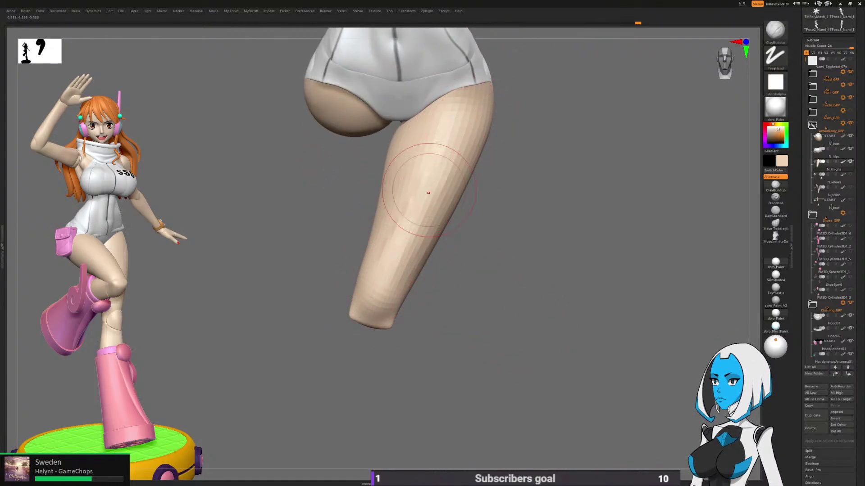
key(shift)
shift+drag(450, 150, 378, 284)
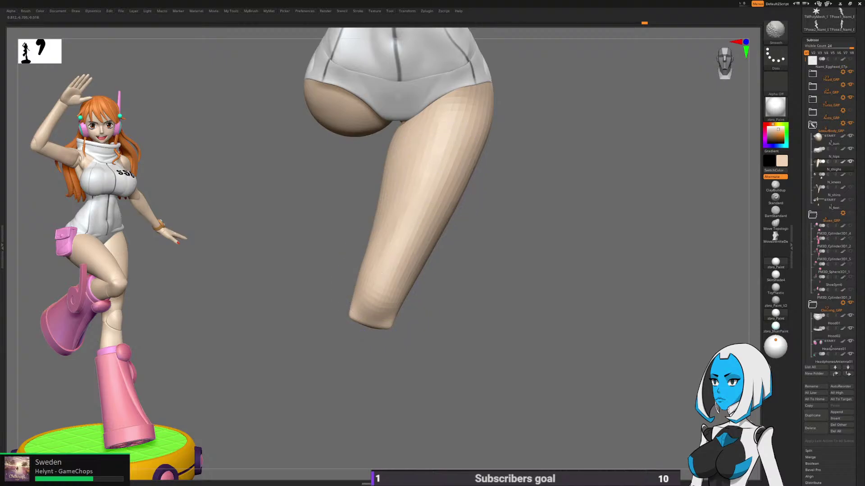
alt+drag(469, 298, 482, 310)
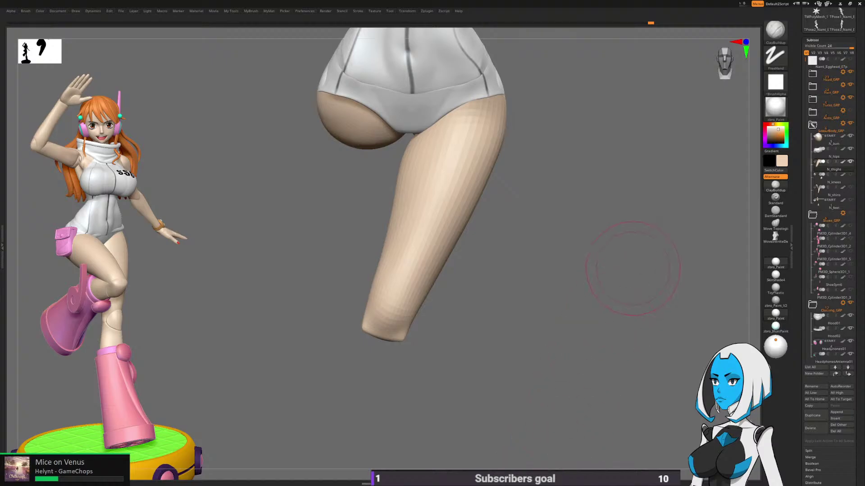
Step: Smooth the standing thigh's outer front surface midway down and review its side and underside
mouse_move(526, 290)
mouse_down()
mouse_move(541, 356)
mouse_move(536, 322)
mouse_move(510, 291)
mouse_up()
mouse_move(455, 218)
shift+mouse_down()
mouse_move(459, 185)
mouse_move(445, 266)
shift+mouse_up()
mouse_move(554, 354)
mouse_down()
mouse_move(551, 306)
mouse_move(525, 300)
mouse_move(560, 366)
mouse_move(486, 360)
mouse_move(431, 325)
mouse_move(447, 407)
mouse_move(444, 401)
mouse_move(547, 383)
mouse_move(486, 344)
mouse_up()
alt+drag(481, 262, 480, 281)
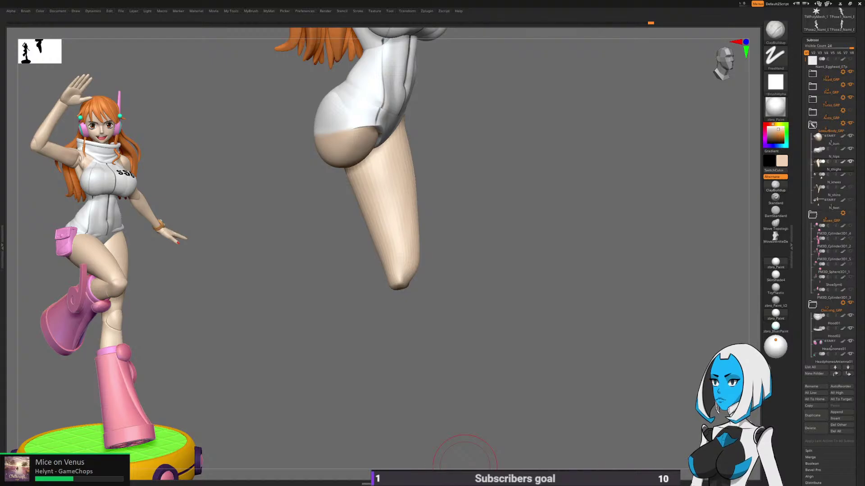
mouse_move(465, 452)
mouse_down()
mouse_move(529, 226)
mouse_move(547, 306)
mouse_up()
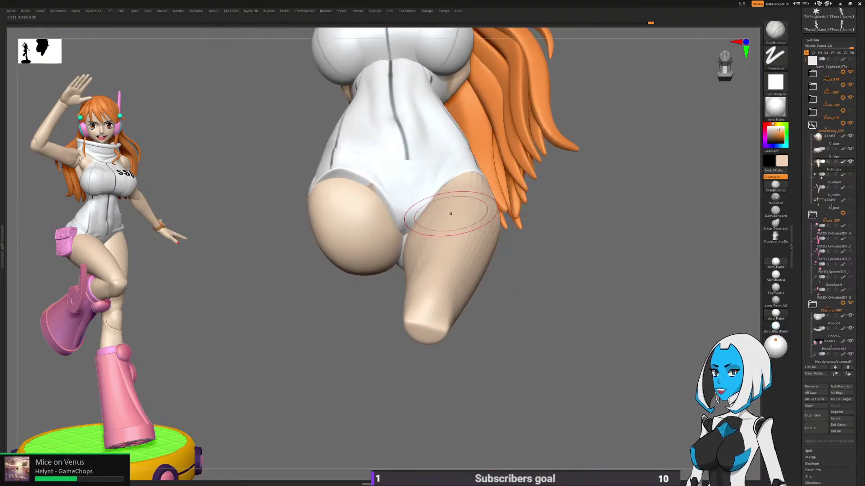
Step: With the Move brush at the lowest subdivision level, reshape the thigh's contour and top at the bodysuit edge, then restore level 6
right_drag(463, 216, 444, 218)
key(b)
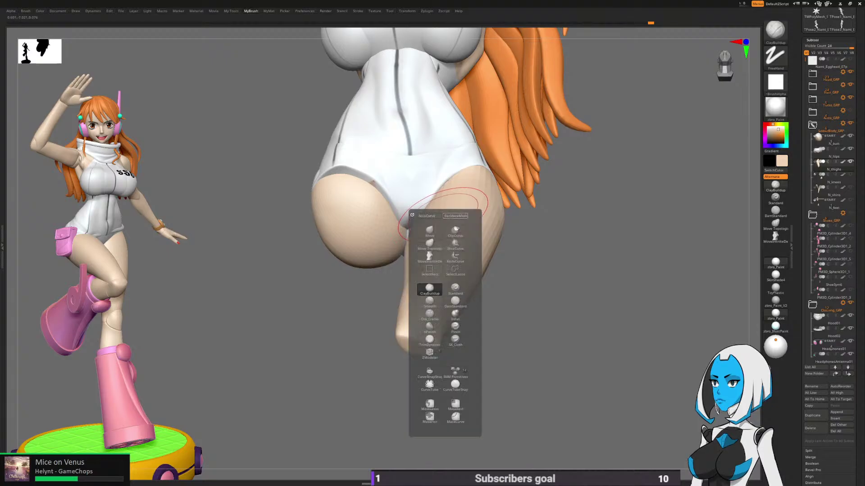
click(429, 230)
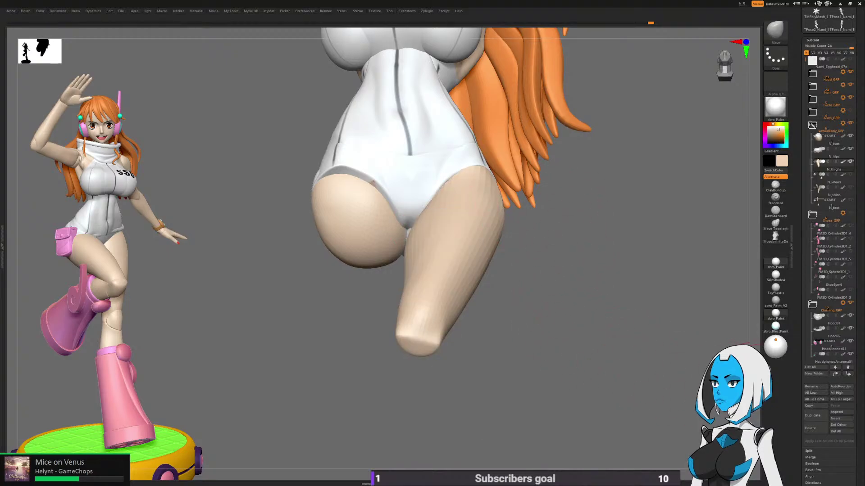
scroll(829, 226, down, 5)
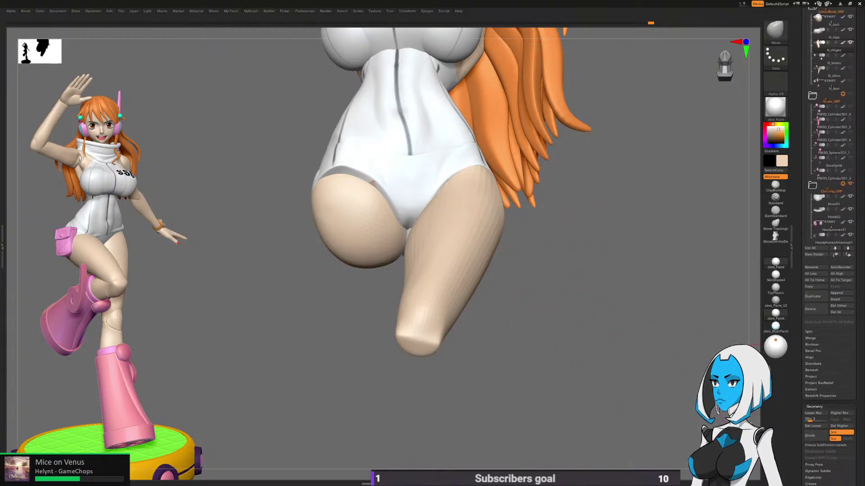
click(811, 419)
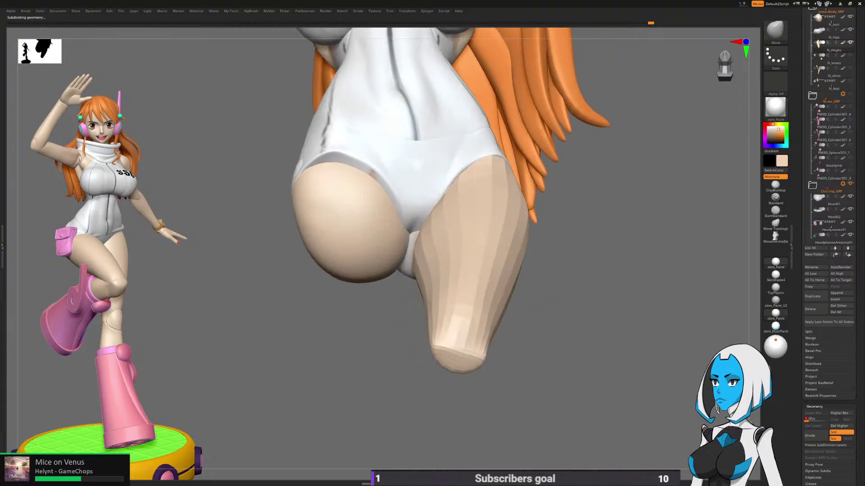
drag(458, 183, 459, 170)
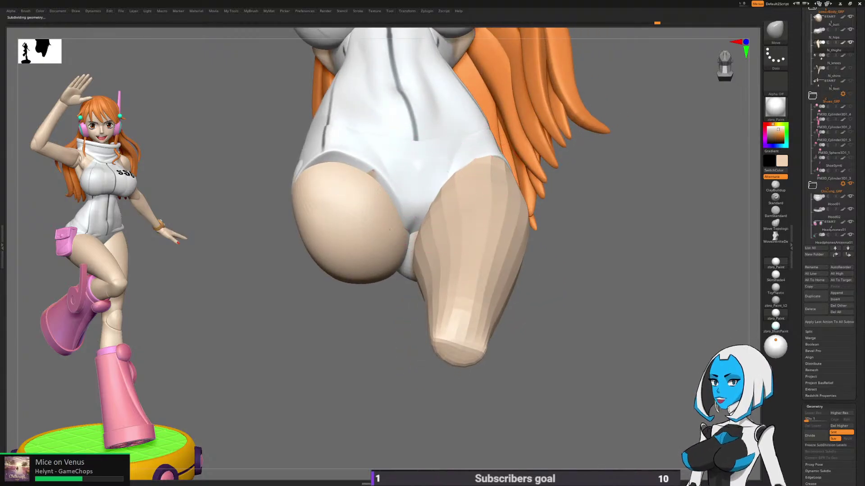
mouse_move(426, 187)
right_down()
mouse_move(412, 212)
mouse_move(412, 243)
mouse_move(412, 228)
right_up()
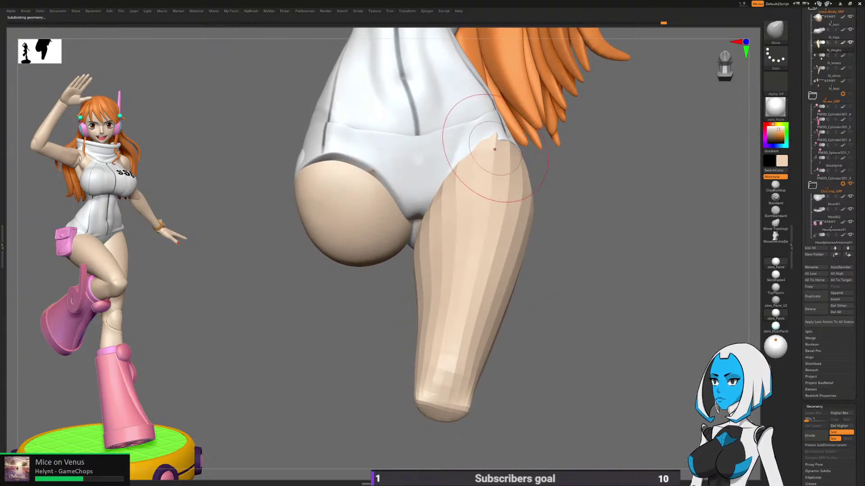
mouse_move(546, 188)
right_down()
mouse_move(482, 183)
mouse_move(482, 154)
mouse_move(577, 176)
mouse_move(546, 247)
right_up()
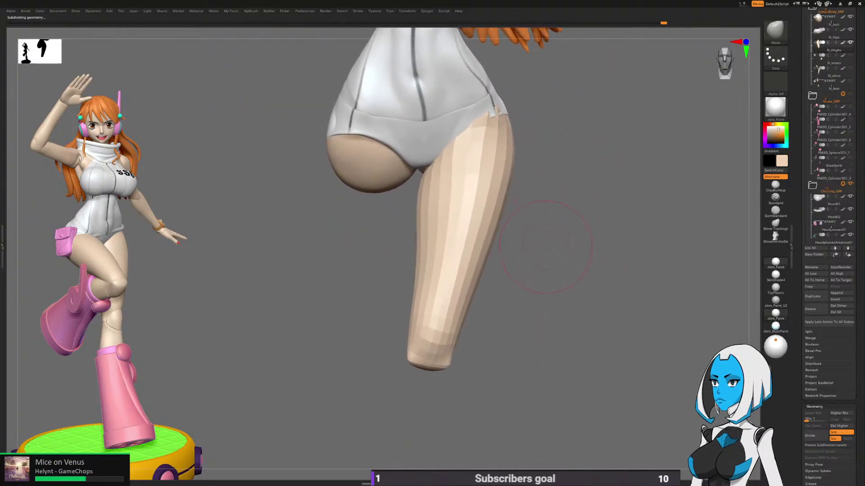
click(826, 420)
mouse_move(615, 338)
right_down()
mouse_move(590, 266)
mouse_move(583, 297)
mouse_move(562, 314)
right_up()
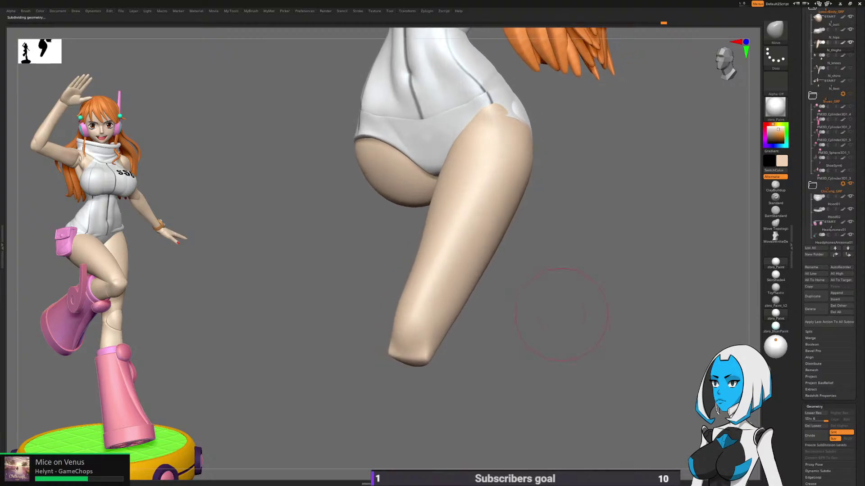
Step: Drop the thigh to its lowest subdivision level again, refit its upper end under the bodysuit's leg opening, and return to the highest level
key(shift+d)
key(shift+d)
key(shift+d)
key(shift+d)
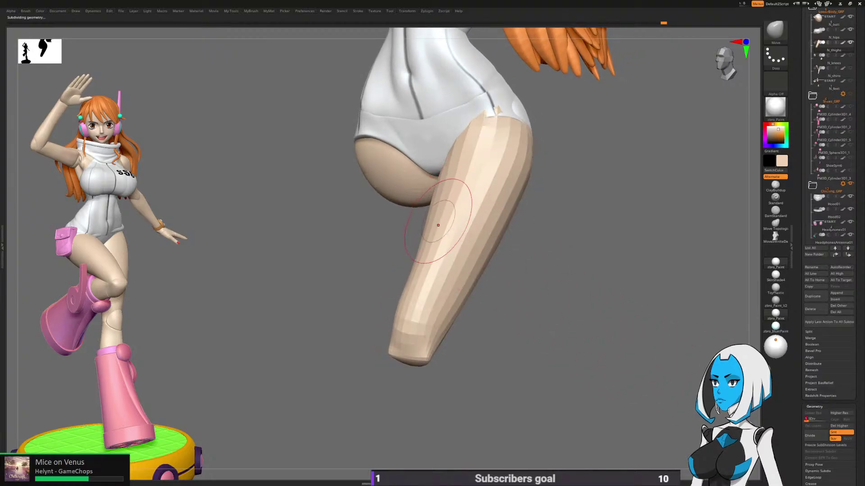
key(shift+d)
key(space)
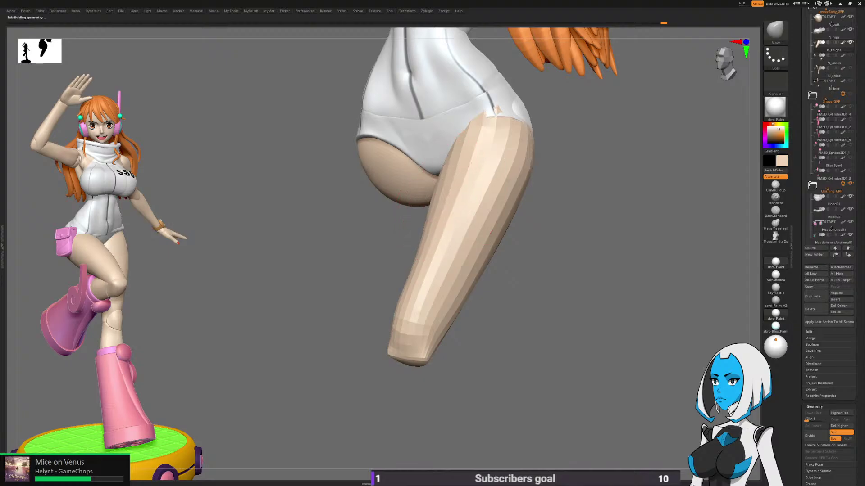
mouse_move(407, 203)
right_down()
mouse_move(439, 203)
mouse_move(471, 170)
right_up()
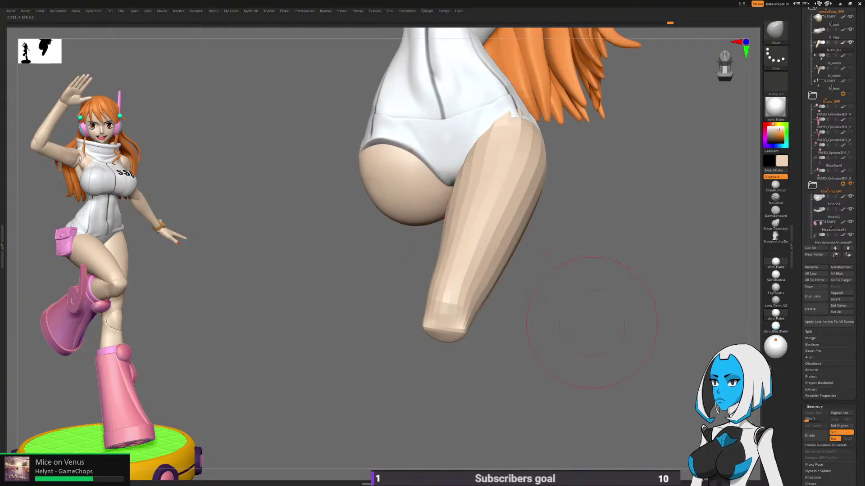
drag(808, 419, 828, 420)
right_drag(551, 239, 564, 259)
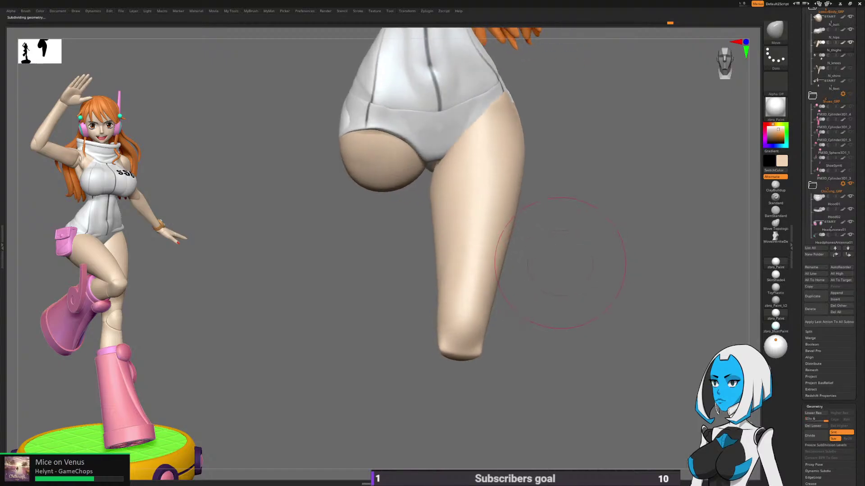
Step: Isolate the standing thigh in Solo mode, carve a lengthwise muscle line down its inner front with DamStandard, and soften it
key(b)
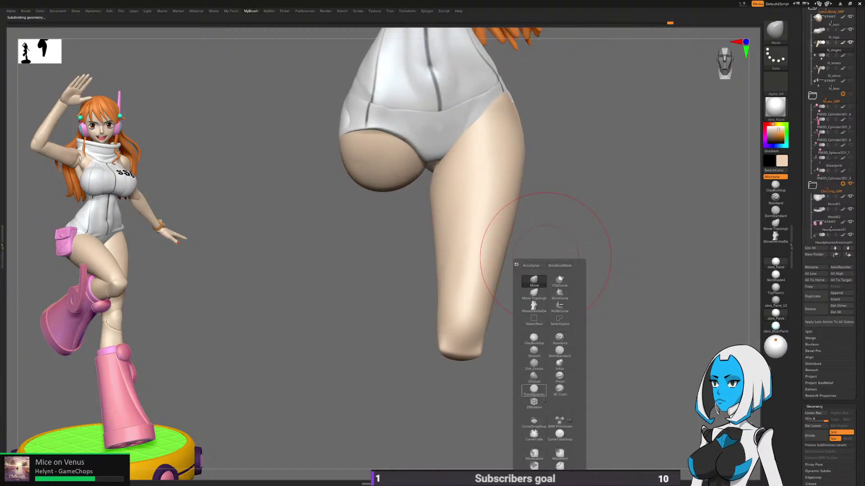
click(559, 350)
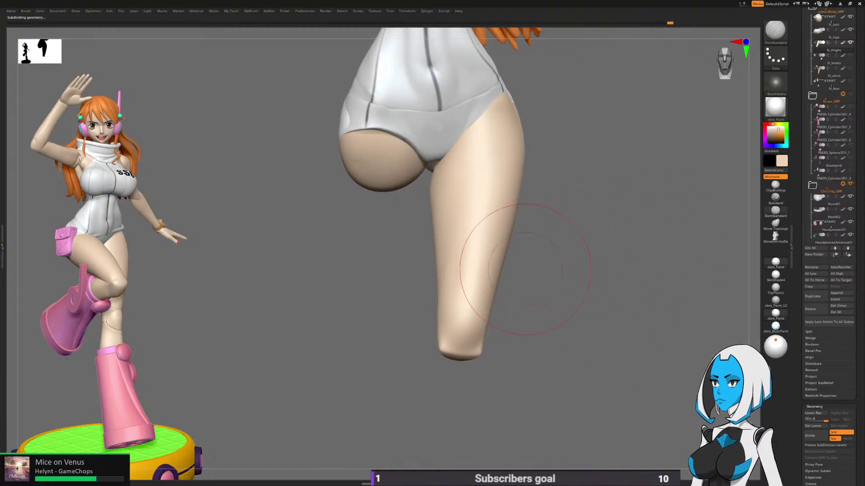
key(space)
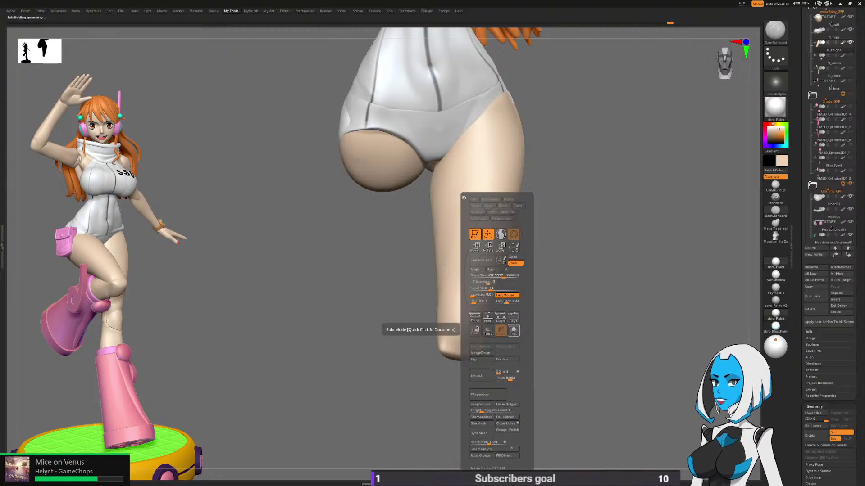
click(514, 330)
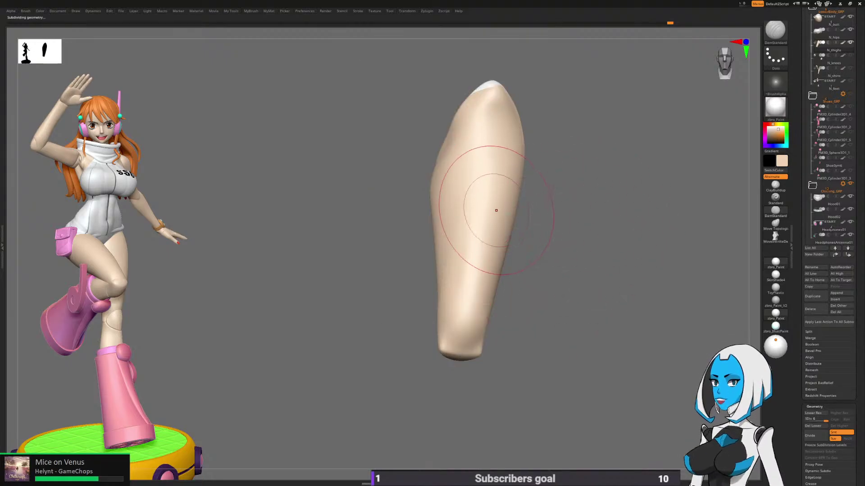
drag(450, 237, 445, 256)
right_drag(446, 257, 471, 209)
drag(475, 148, 456, 284)
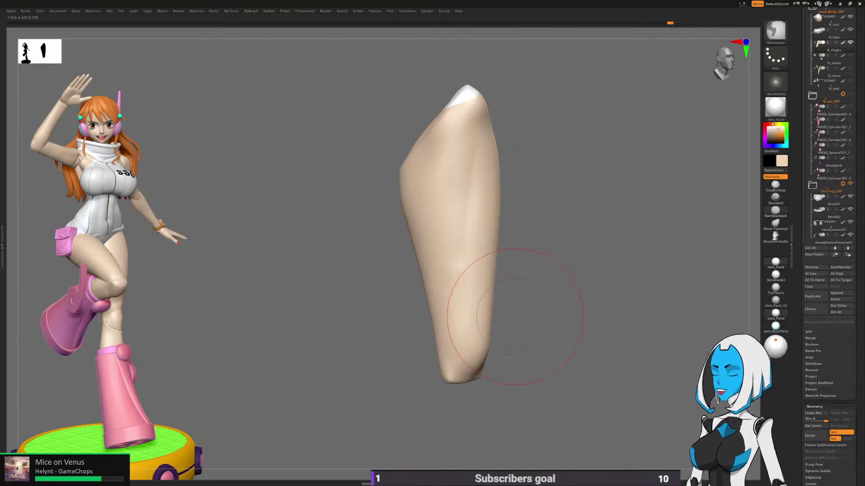
key(shift)
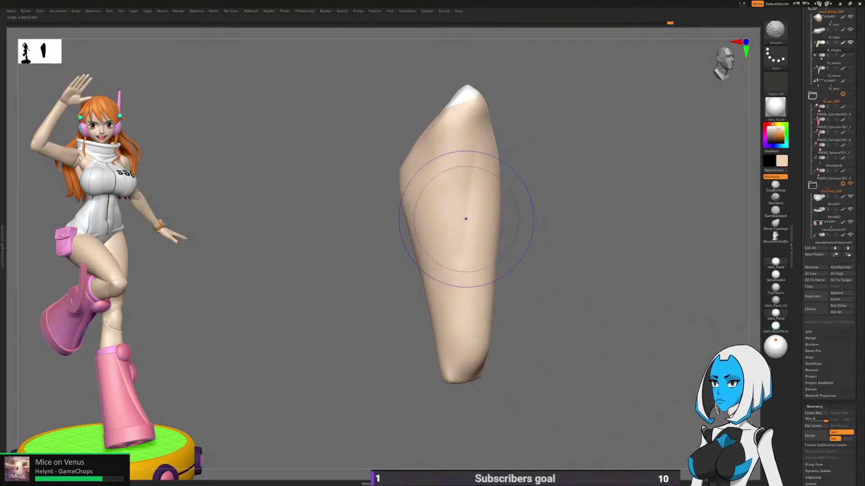
right_click(495, 251)
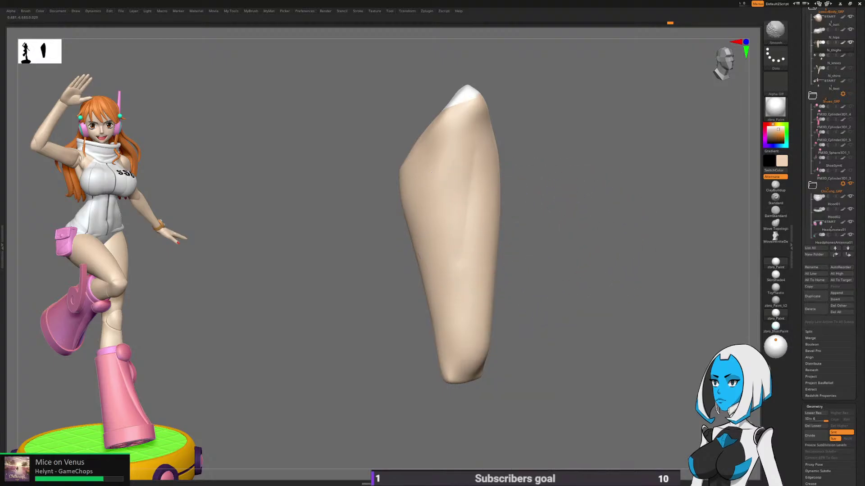
drag(519, 274, 535, 269)
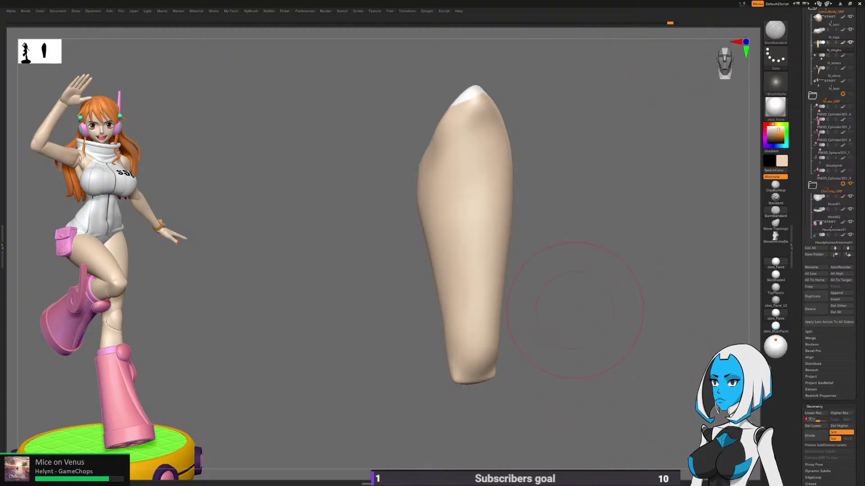
Step: Deepen the diagonal muscle groove from the upper thigh towards the inner knee with DamStandard at a lower subdivision level
mouse_move(604, 270)
mouse_down()
mouse_move(555, 242)
mouse_move(541, 218)
mouse_move(530, 225)
mouse_move(534, 248)
mouse_up()
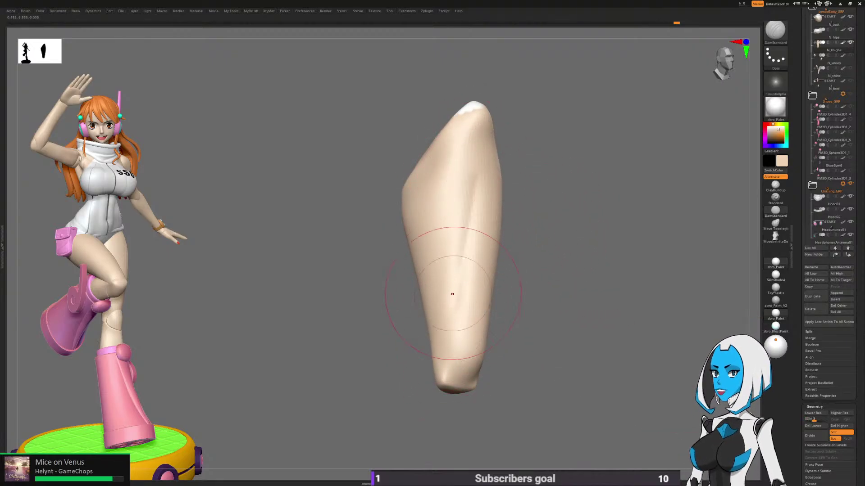
mouse_move(513, 246)
mouse_down()
mouse_move(563, 238)
mouse_move(523, 242)
mouse_move(540, 251)
mouse_up()
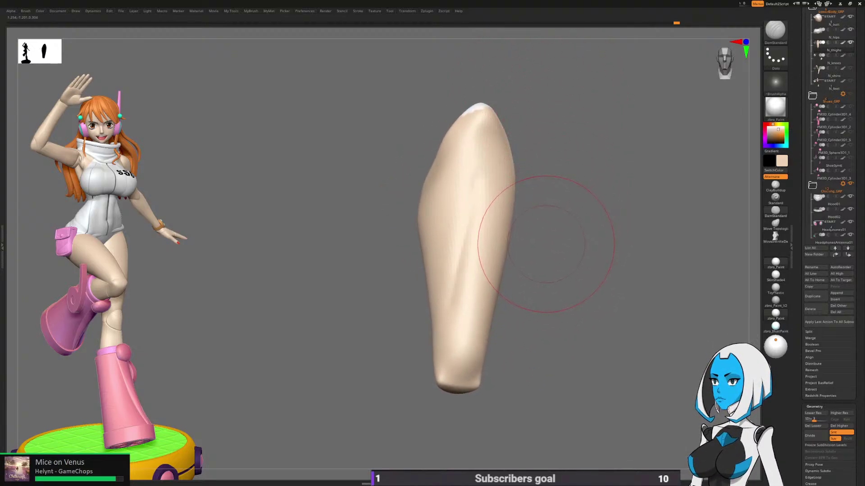
drag(521, 218, 495, 234)
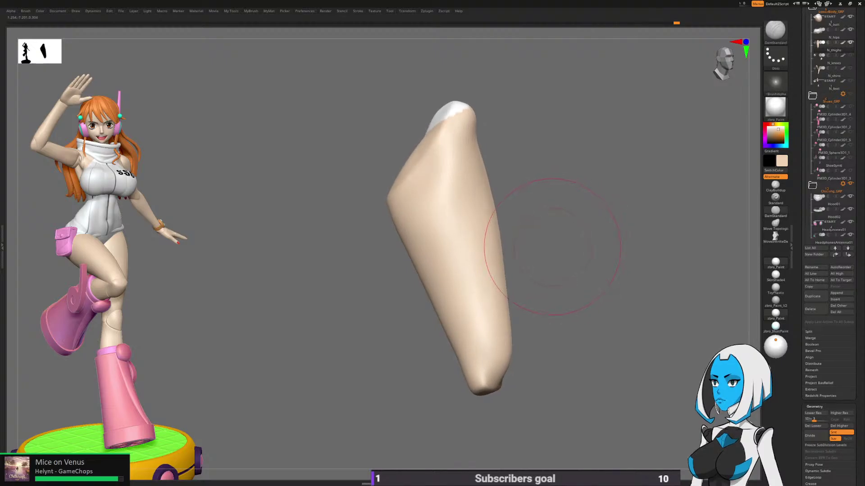
mouse_move(552, 247)
mouse_down()
mouse_move(560, 232)
mouse_move(512, 247)
mouse_move(548, 273)
mouse_move(547, 263)
mouse_up()
drag(501, 220, 423, 247)
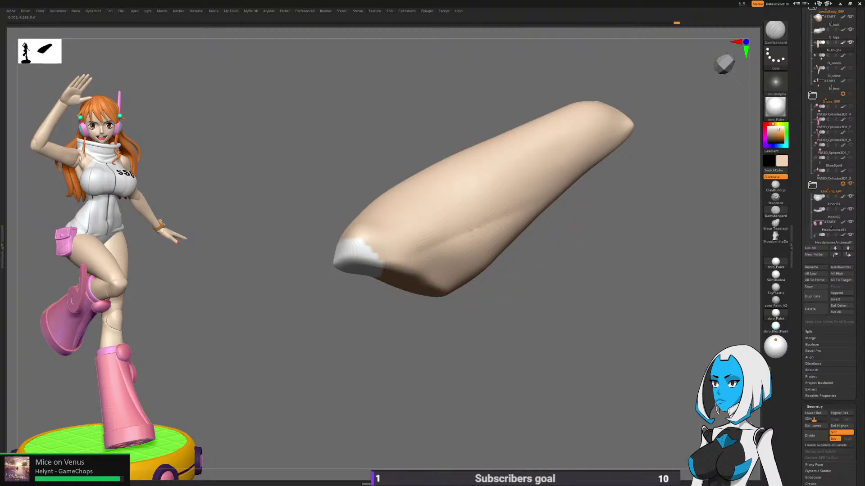
Step: Build up the inner thigh plane beside the muscle groove with ClayBuildup and smooth the strokes into the surface
key(b)
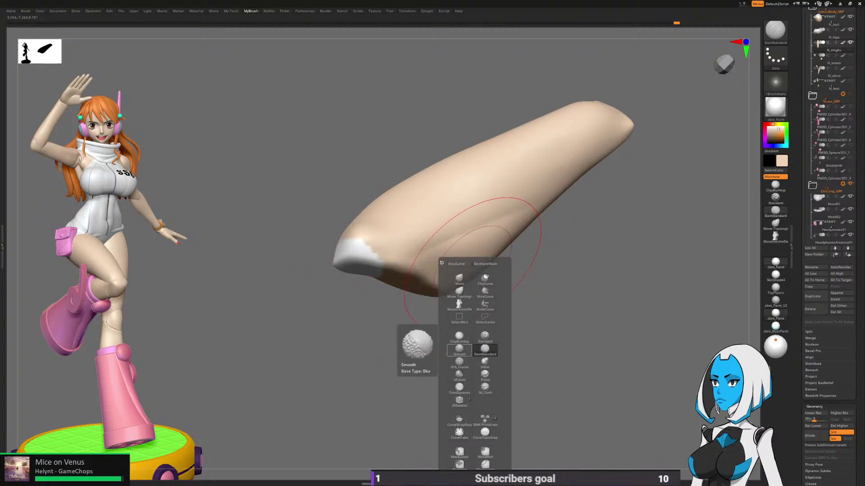
click(459, 336)
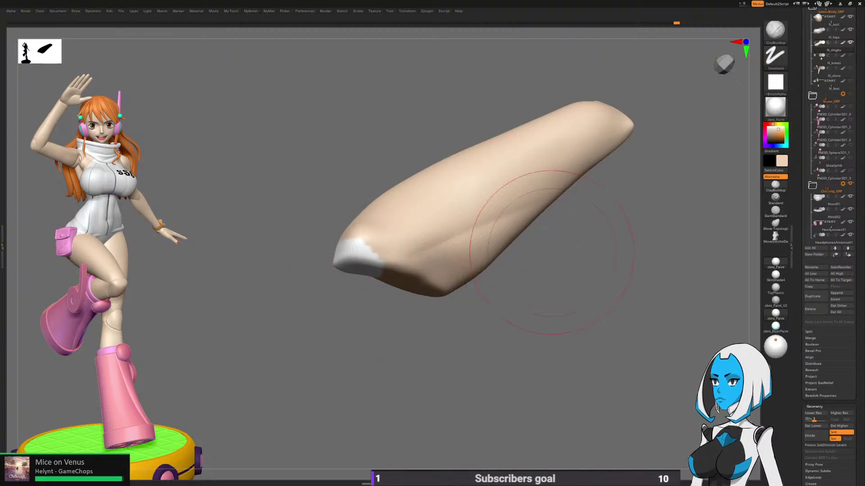
key(space)
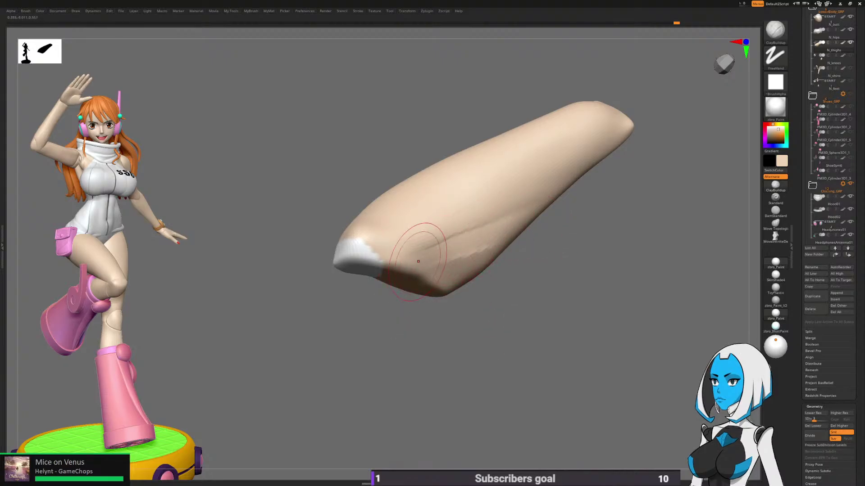
drag(429, 259, 423, 253)
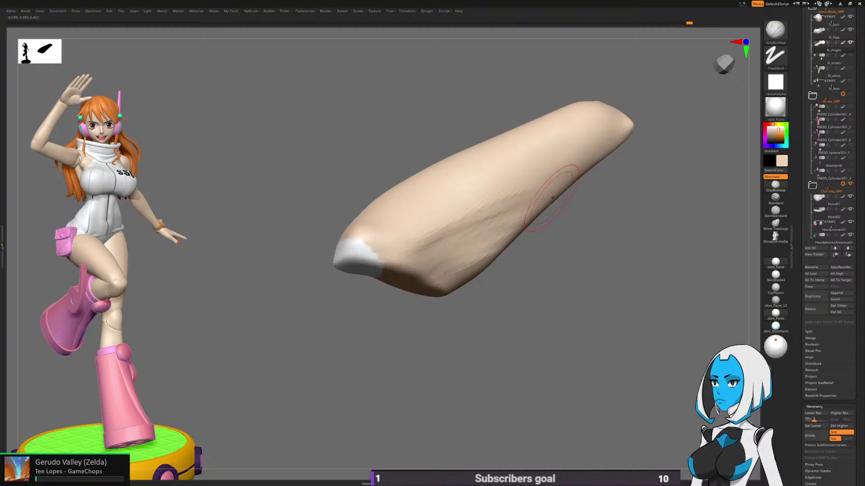
key(shift)
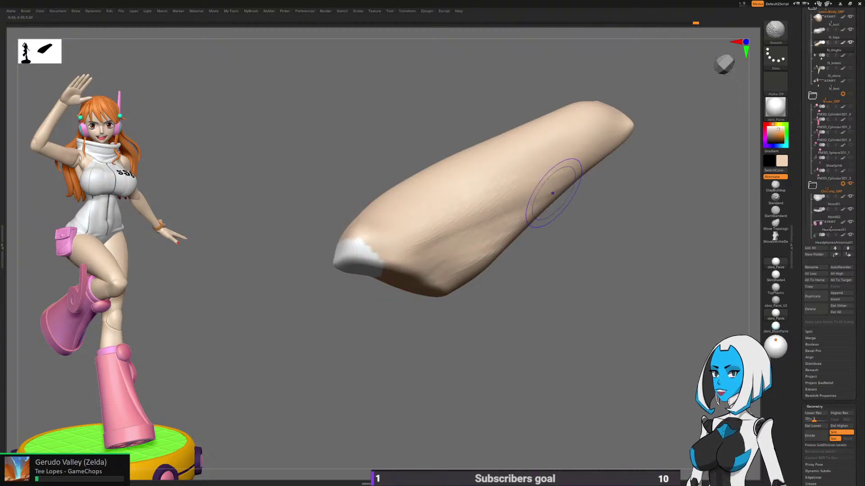
mouse_move(582, 288)
mouse_down()
mouse_move(559, 288)
mouse_move(509, 252)
mouse_move(487, 287)
mouse_move(486, 334)
mouse_up()
drag(649, 180, 560, 282)
Step: Turn off Solo mode and examine how the thigh's front contour sits against the hips and bodysuit
key(space)
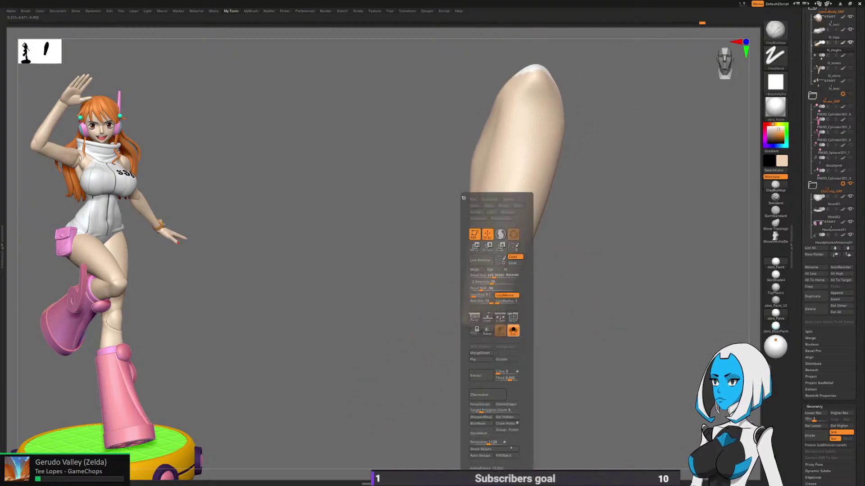
click(513, 331)
drag(612, 288, 644, 288)
mouse_move(569, 271)
mouse_down()
mouse_move(469, 247)
mouse_move(463, 299)
mouse_move(444, 274)
mouse_up()
key(space)
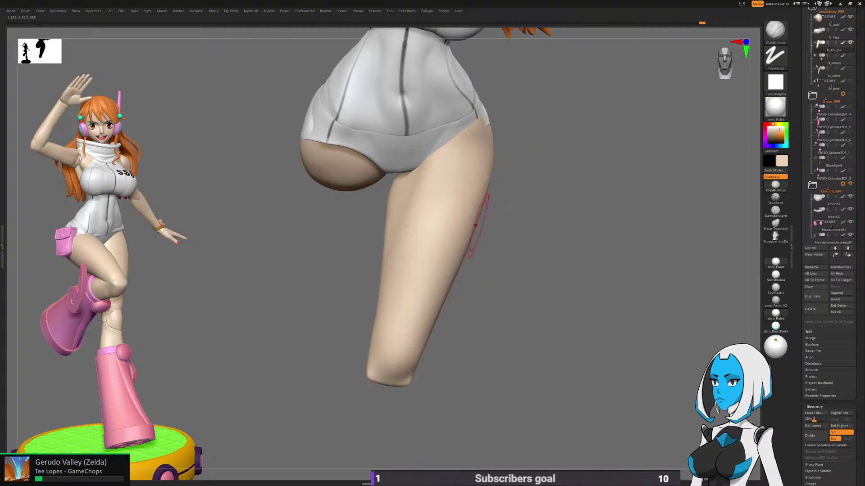
mouse_move(468, 247)
mouse_down()
mouse_move(500, 247)
mouse_move(467, 243)
mouse_up()
Step: Isolate the standing thigh in Solo mode, build up its upper front with ClayBuildup strokes, and smooth them into the surface
key(space)
click(506, 330)
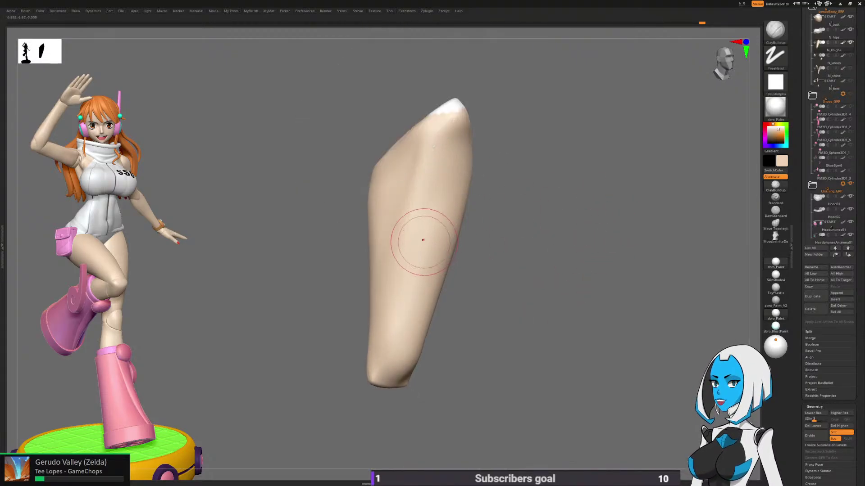
key(space)
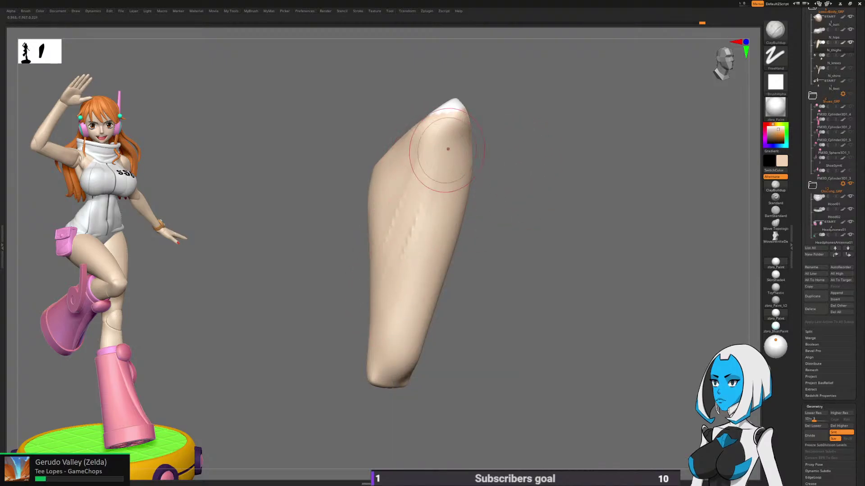
shift+drag(436, 174, 406, 235)
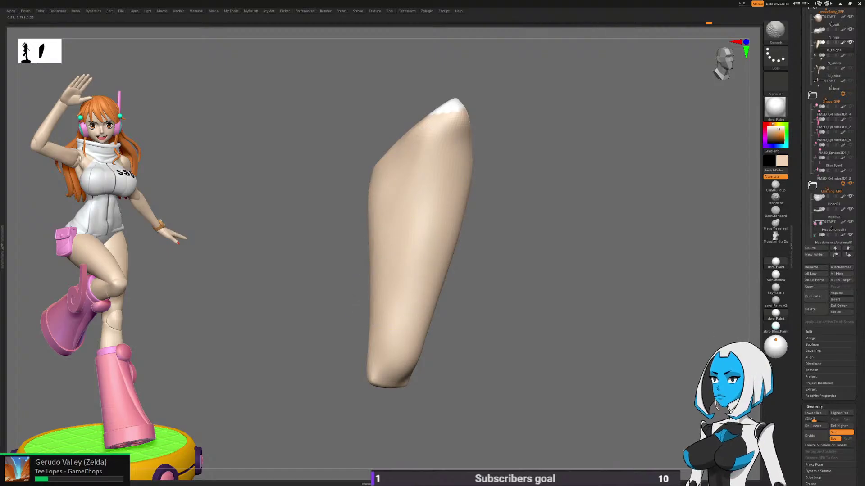
shift+drag(490, 243, 517, 251)
Step: Unhide the raised thigh, turn off Solo mode, and show the knees, shins and boots together with the body
ctrl+shift+click(519, 255)
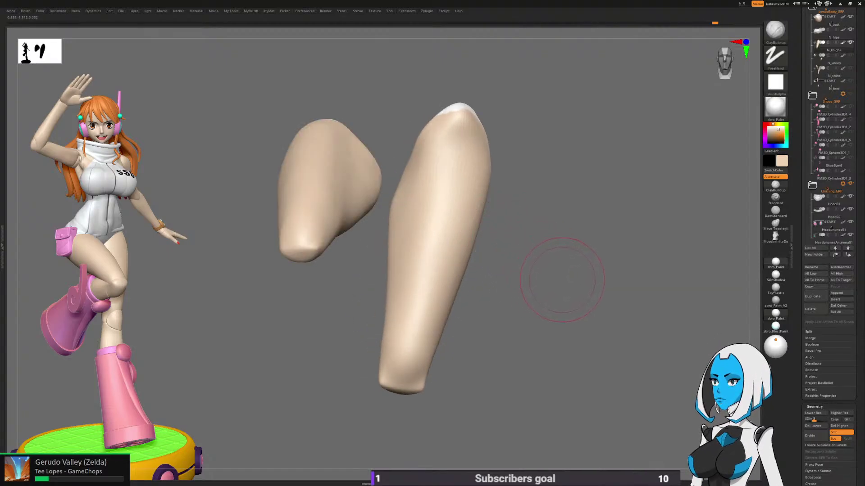
key(space)
click(588, 329)
alt+drag(586, 300, 536, 351)
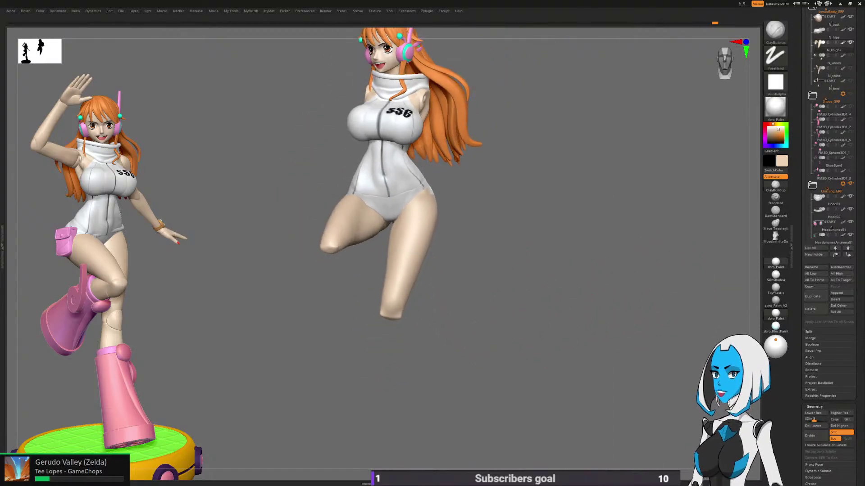
drag(509, 316, 523, 259)
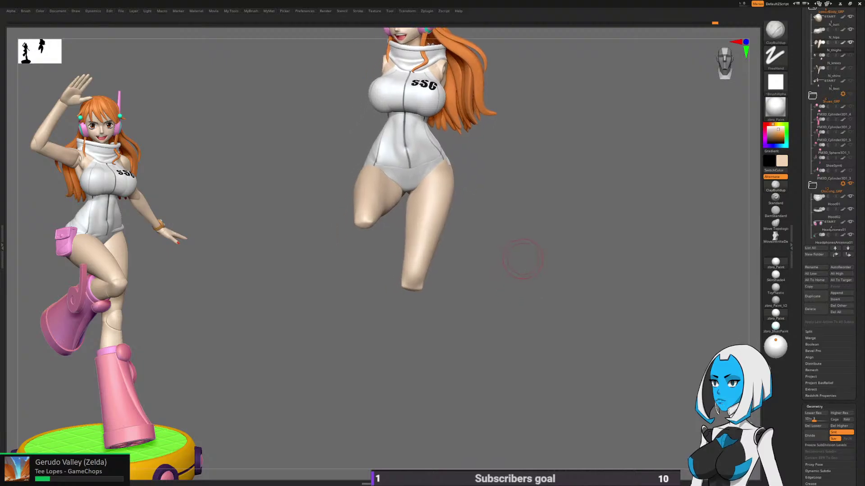
click(850, 55)
click(850, 68)
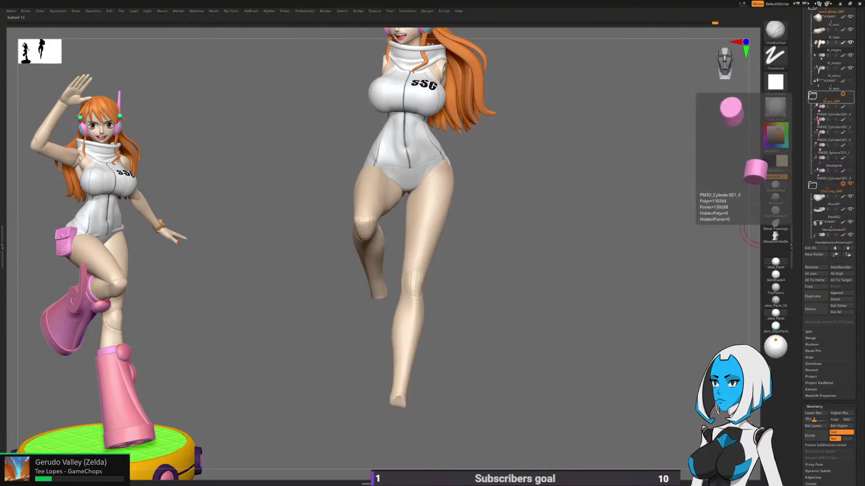
click(851, 94)
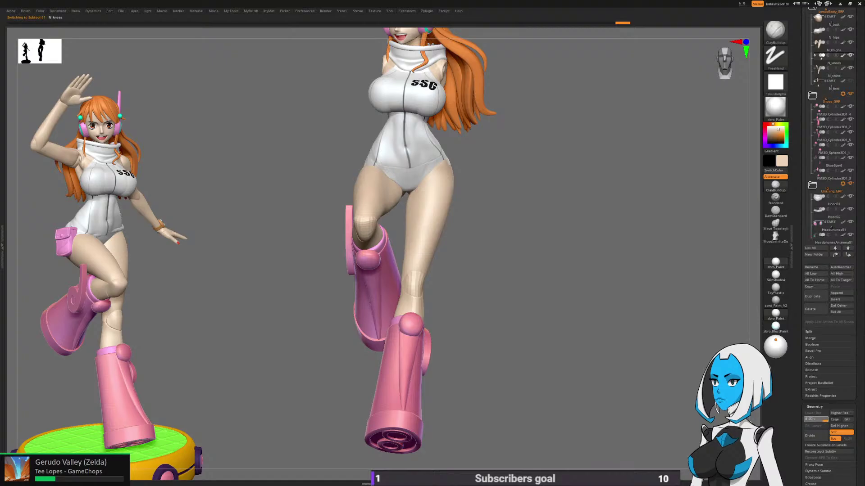
Step: Raise the knees to their highest subdivision level, select the thighs, and examine the legs against the full figure
alt+drag(504, 298, 514, 314)
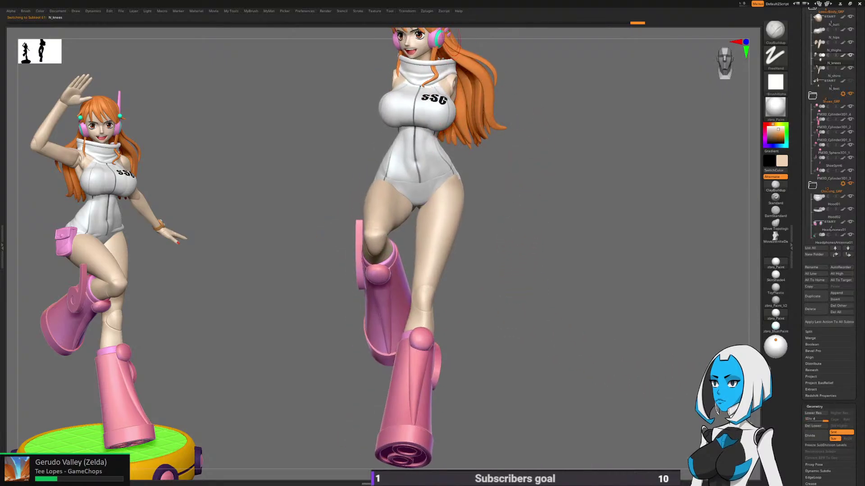
alt+drag(479, 212, 469, 255)
ctrl+click(469, 255)
ctrl+click(508, 253)
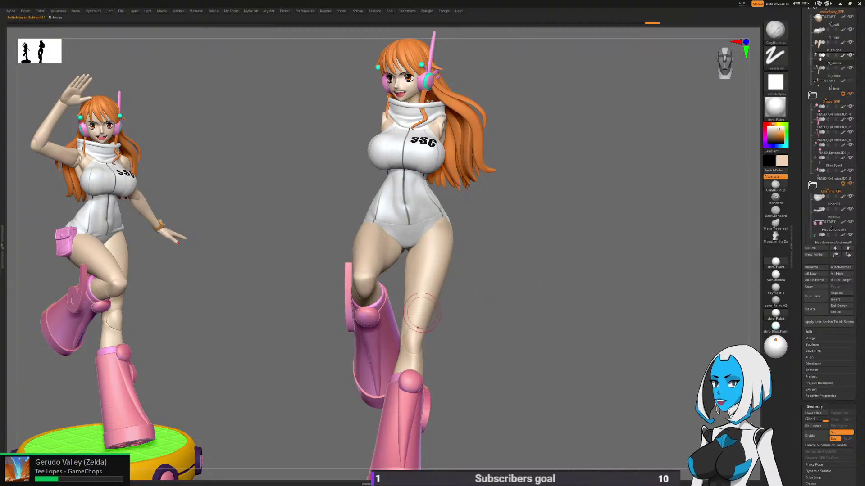
alt+click(421, 314)
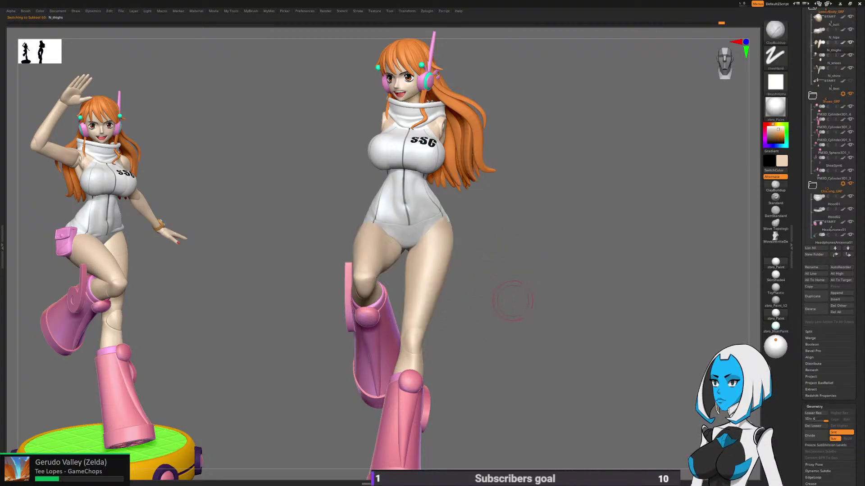
drag(513, 301, 526, 270)
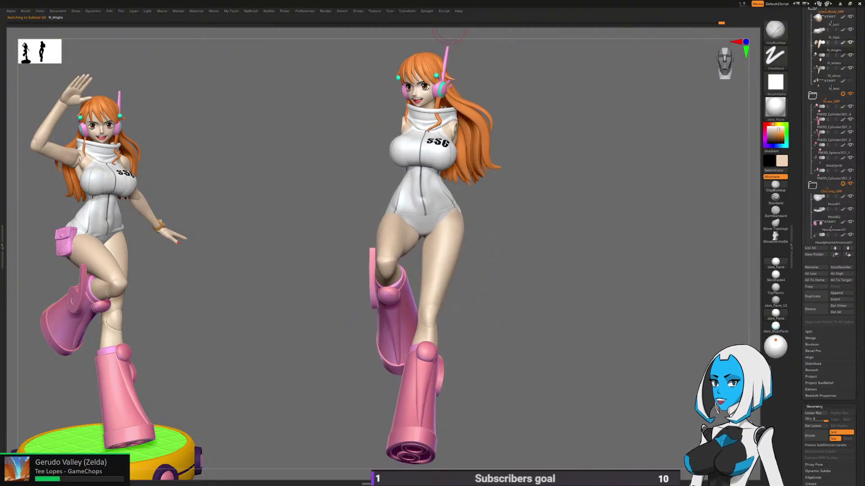
Step: Combine the visible subtools into one low-resolution posing mesh with Transpose Master's TPoseMesh
click(427, 11)
click(444, 154)
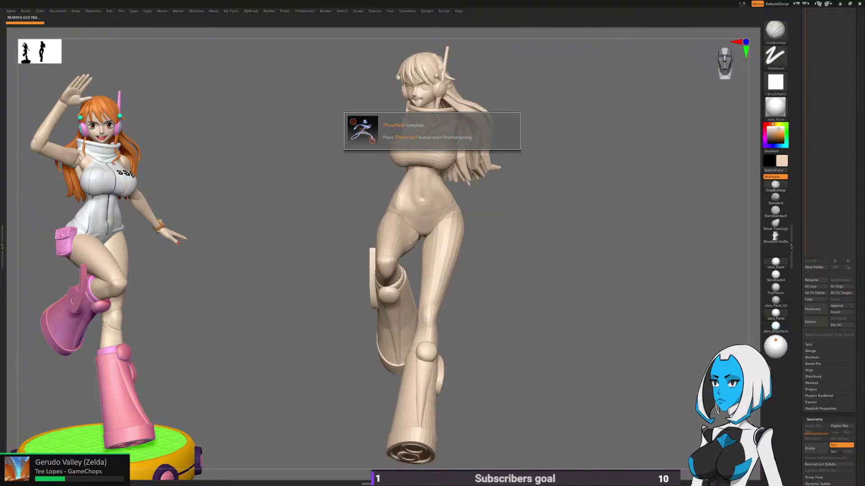
alt+drag(517, 303, 509, 229)
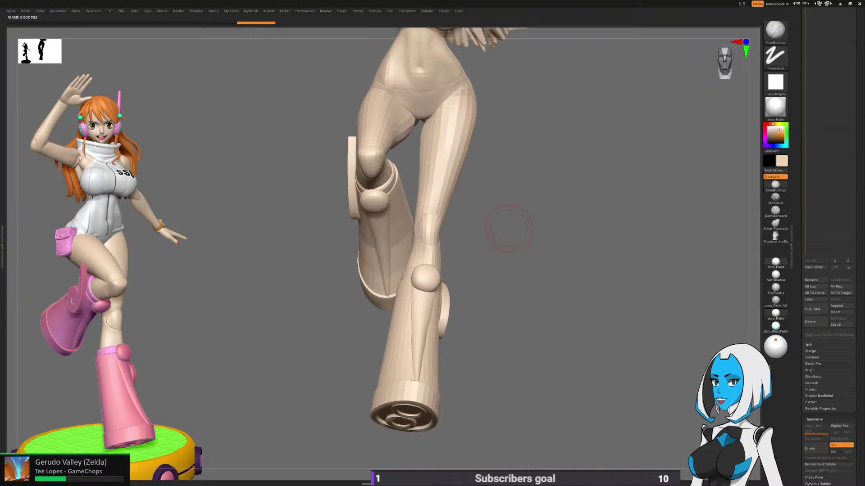
Step: Check how the thighs, lower legs and boot parts are grouped by isolating them on the posing mesh
ctrl+shift+click(446, 187)
ctrl+shift+click(506, 188)
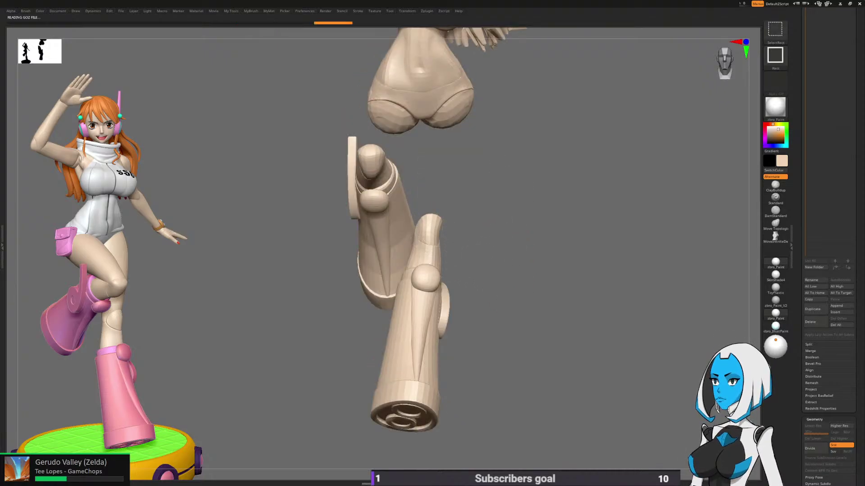
key(space)
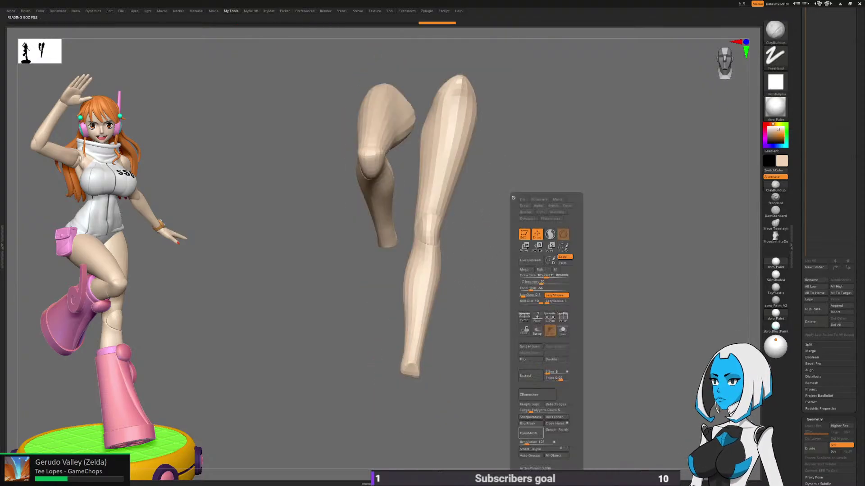
click(544, 449)
ctrl+shift+click(566, 340)
ctrl+shift+click(436, 288)
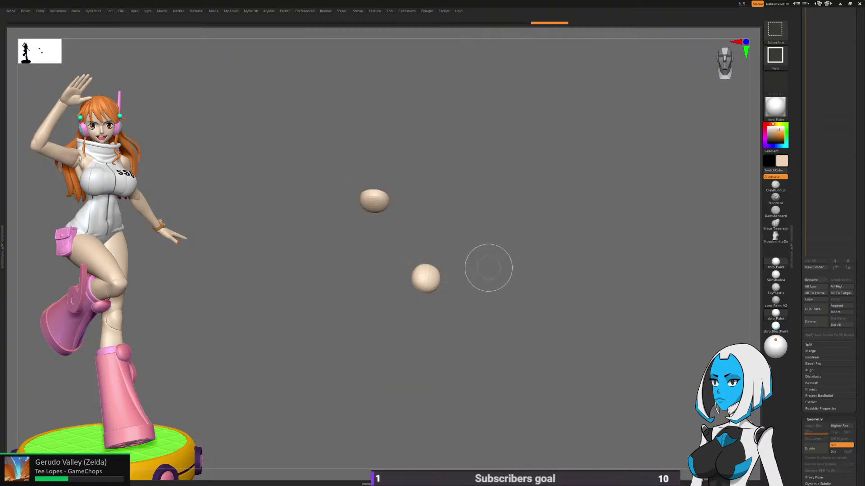
ctrl+shift+click(489, 266)
Step: Hide both boots on the posing mesh and invert the visibility to isolate the pair
ctrl+shift+click(421, 333)
ctrl+shift+click(419, 399)
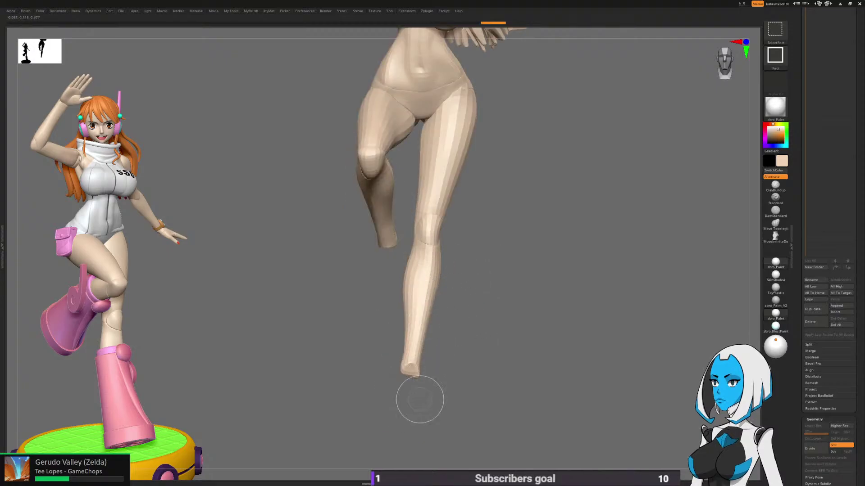
ctrl+shift+drag(492, 339, 504, 356)
right_drag(505, 334, 536, 309)
mouse_move(430, 264)
right_down()
mouse_move(439, 266)
mouse_move(440, 306)
mouse_move(409, 259)
right_up()
Step: Mask the standing boot, use Group Masked on it and on the inverted selection to separate the two boots, and clear the mask
mouse_move(371, 261)
ctrl+mouse_down()
mouse_move(481, 195)
mouse_move(343, 387)
ctrl+mouse_up()
ctrl+right_drag(544, 363, 540, 300)
ctrl+drag(535, 235, 481, 404)
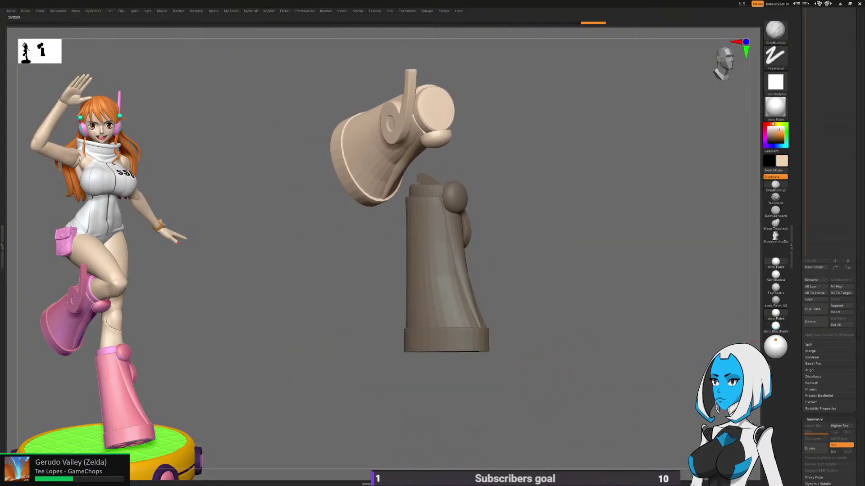
scroll(828, 275, down, 10)
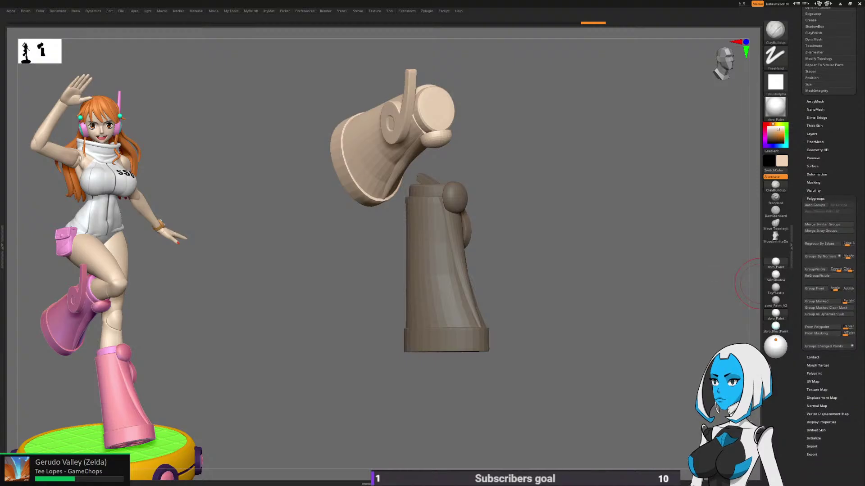
click(817, 301)
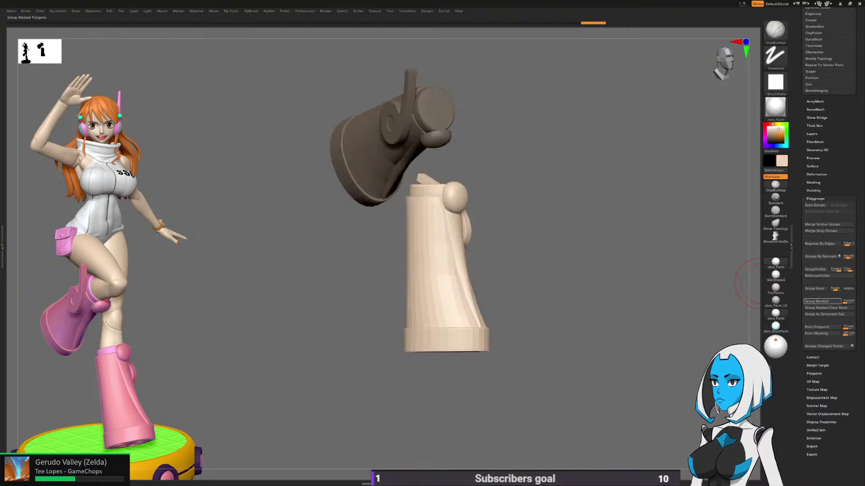
click(816, 301)
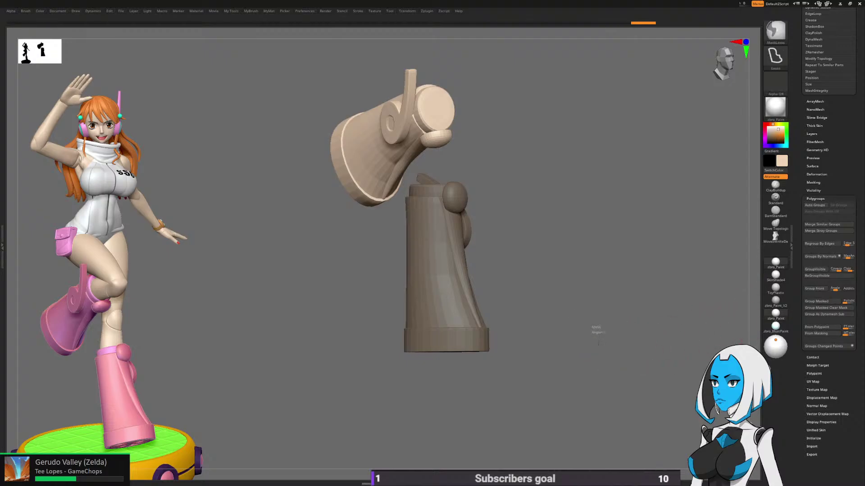
ctrl+click(595, 334)
Step: Show the whole posing mesh and mask everything except the standing leg and its boot using polygroup visibility
key(space)
click(586, 331)
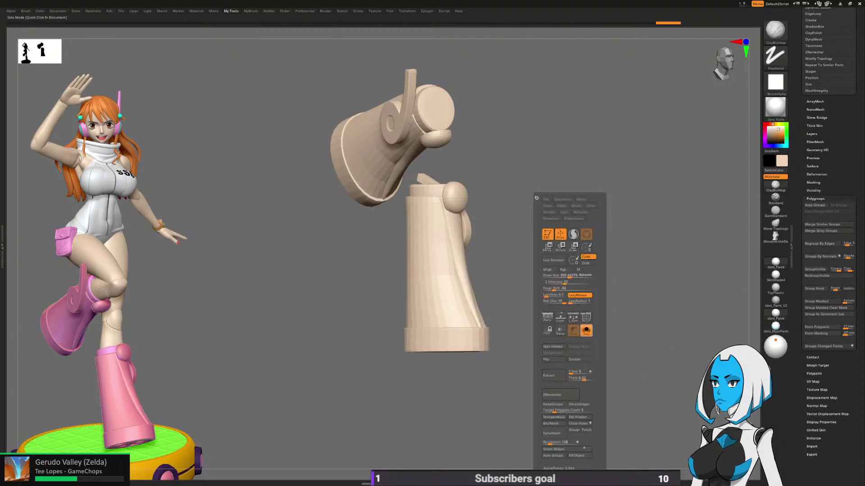
key(space)
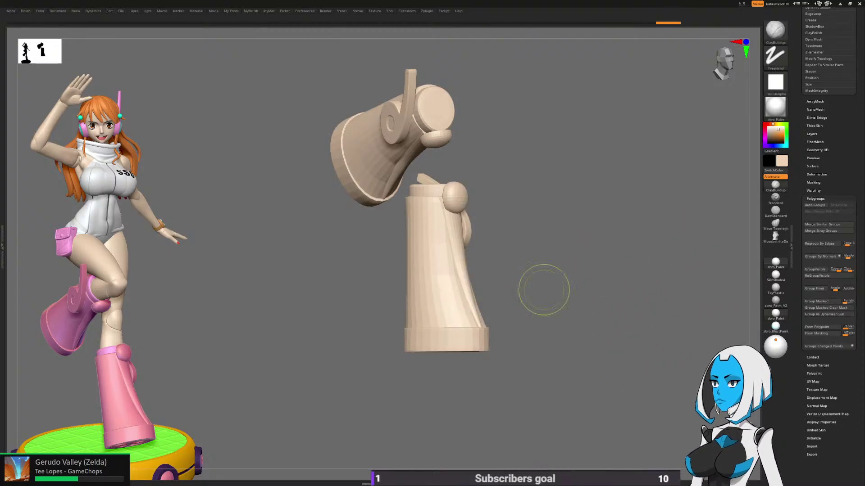
ctrl+shift+click(543, 290)
ctrl+right_drag(585, 309, 564, 304)
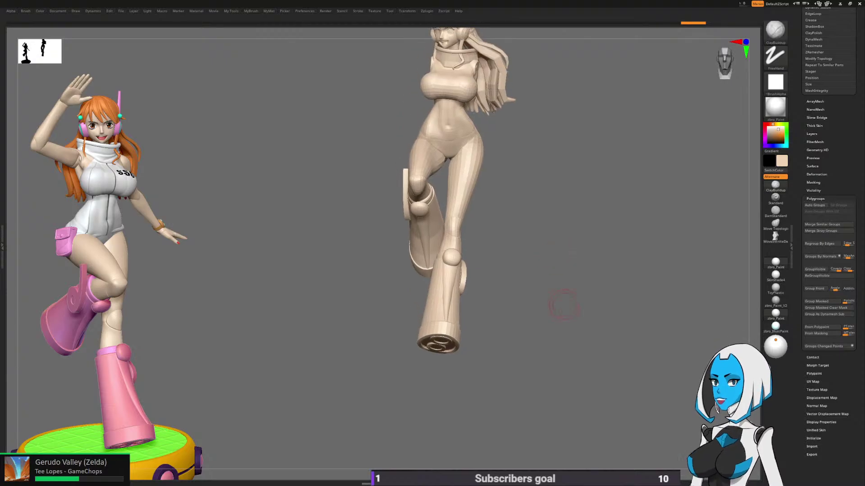
ctrl+shift+click(446, 302)
ctrl+shift+drag(512, 260, 518, 270)
ctrl+shift+click(452, 290)
ctrl+shift+click(458, 229)
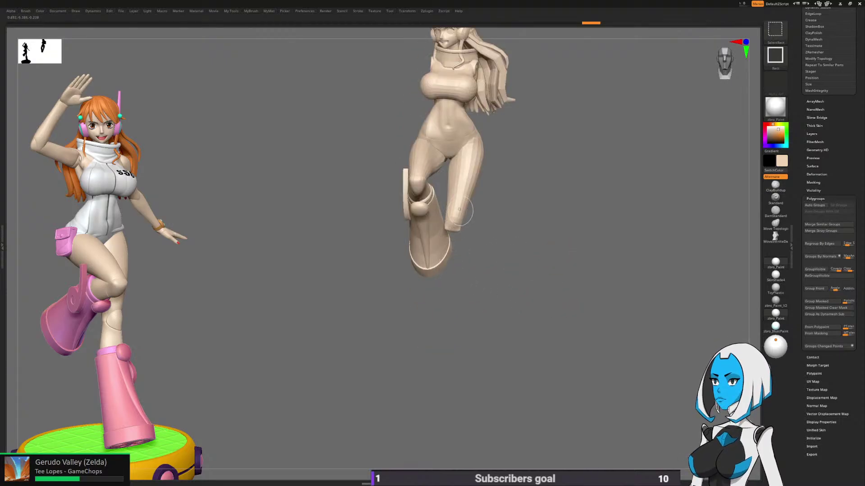
ctrl+shift+click(468, 193)
ctrl+click(526, 259)
ctrl+shift+click(530, 258)
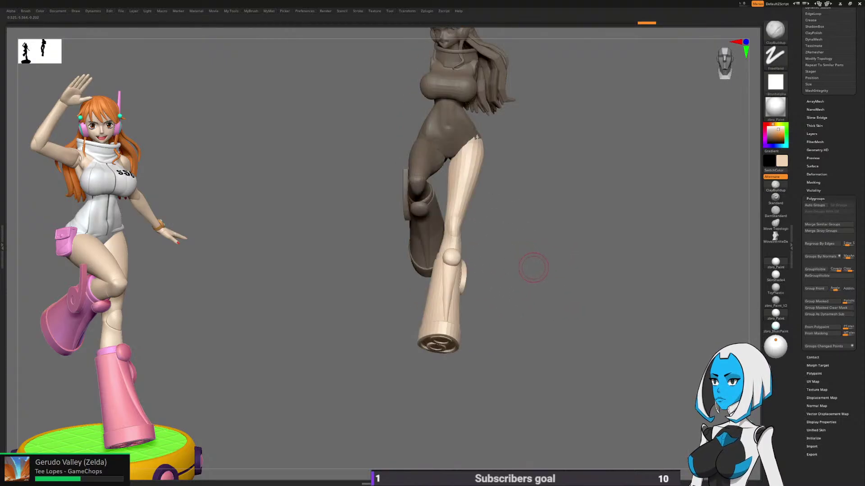
Step: Shift the unmasked standing leg and boot slightly outward along the X axis, by about 0.07, with the gizmo
key(w)
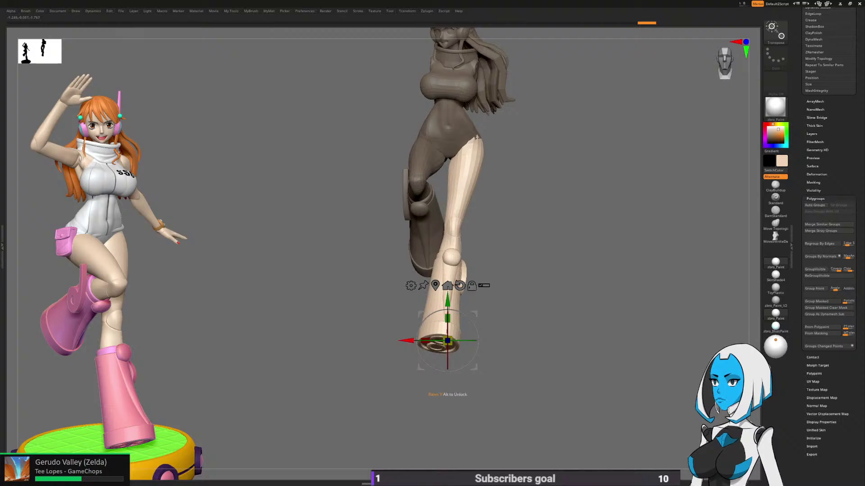
drag(408, 341, 410, 341)
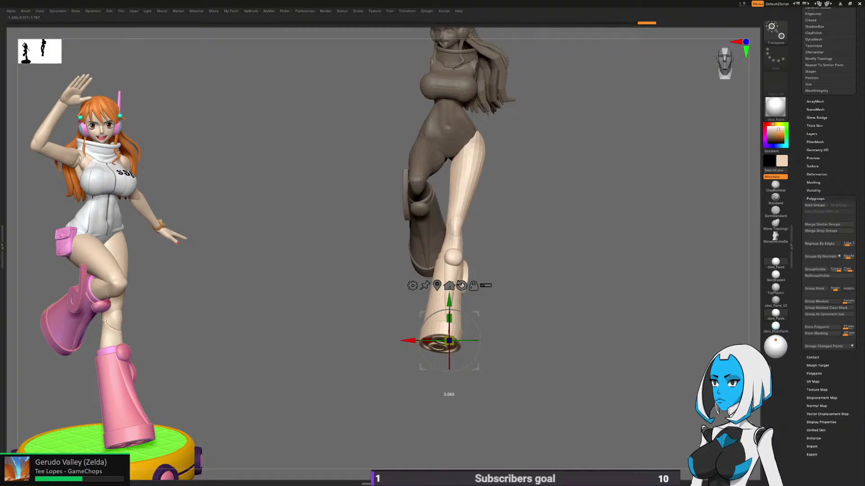
key(q)
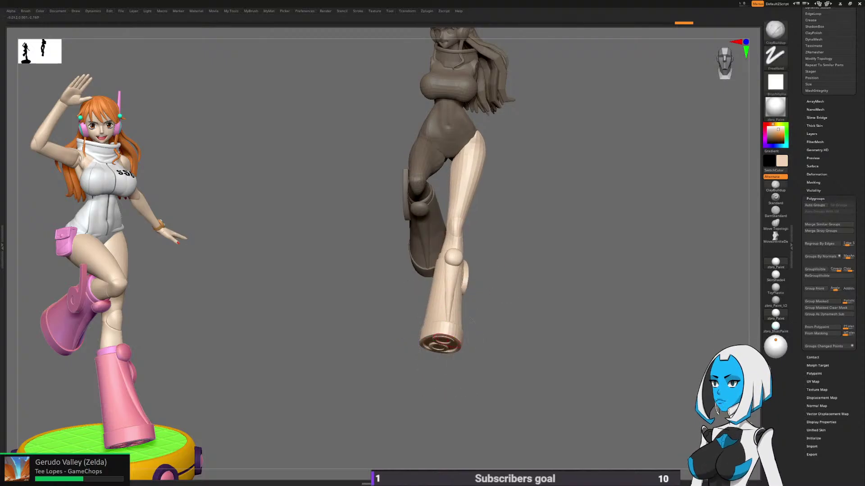
Step: Switch to the Move brush and open its size settings for reshaping the standing leg's outer upper thigh
alt+drag(517, 224, 523, 199)
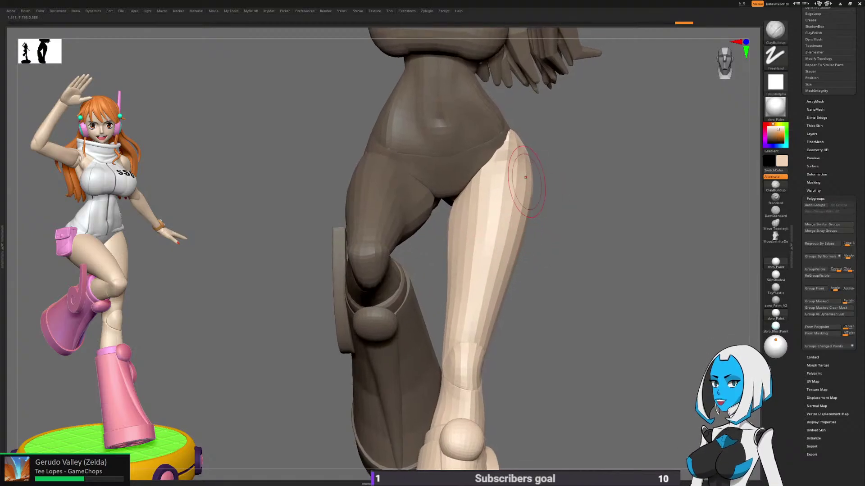
key(1)
click(509, 202)
key(space)
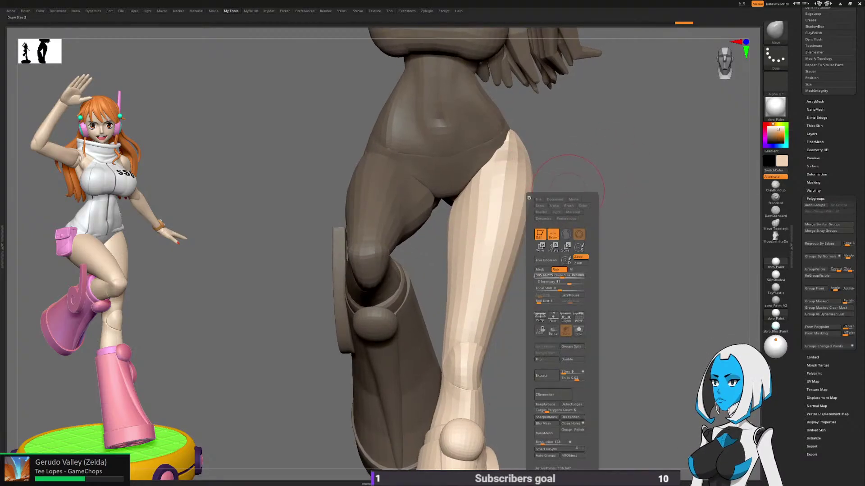
Step: Enlarge the Move brush and adjust the outer hip contour at the top of the standing leg's thigh
drag(562, 276, 569, 275)
drag(591, 192, 604, 188)
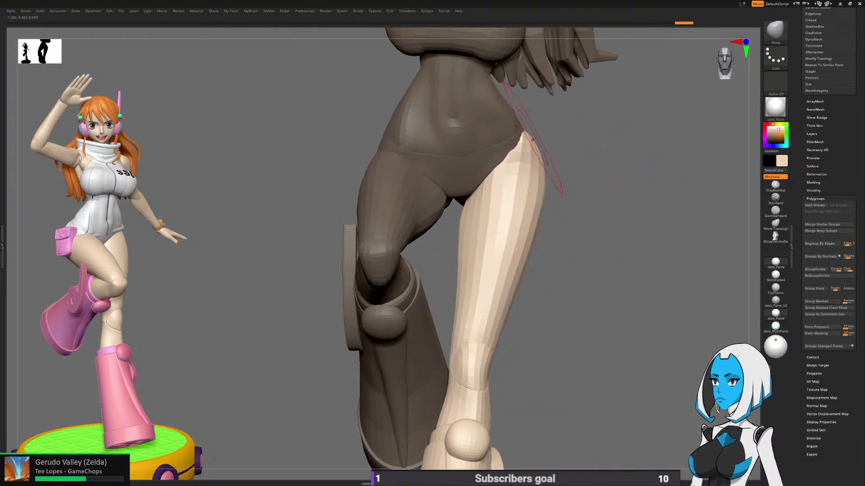
mouse_move(548, 142)
mouse_down()
mouse_move(486, 145)
mouse_move(539, 151)
mouse_up()
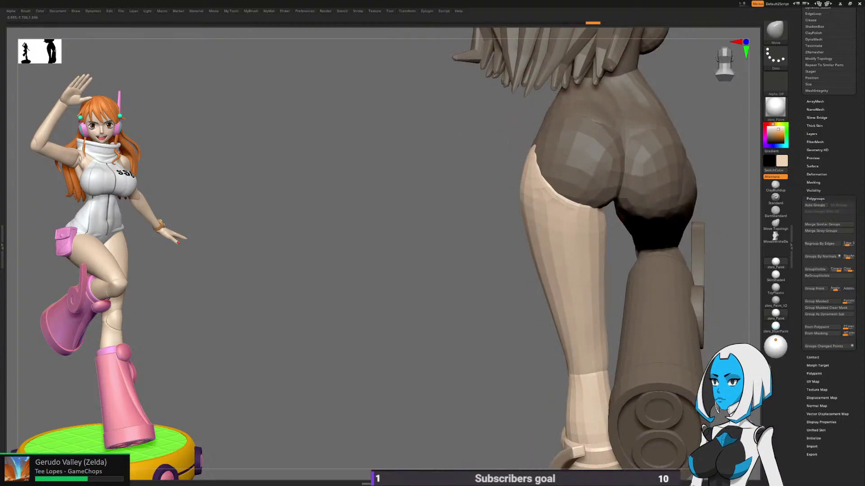
mouse_move(506, 294)
right_down()
mouse_move(347, 309)
mouse_move(473, 270)
mouse_move(608, 251)
mouse_move(541, 165)
right_up()
mouse_move(484, 198)
right_down()
mouse_move(530, 177)
mouse_move(459, 180)
mouse_move(441, 190)
mouse_move(434, 220)
mouse_move(450, 183)
mouse_move(464, 178)
mouse_move(464, 235)
mouse_move(485, 210)
right_up()
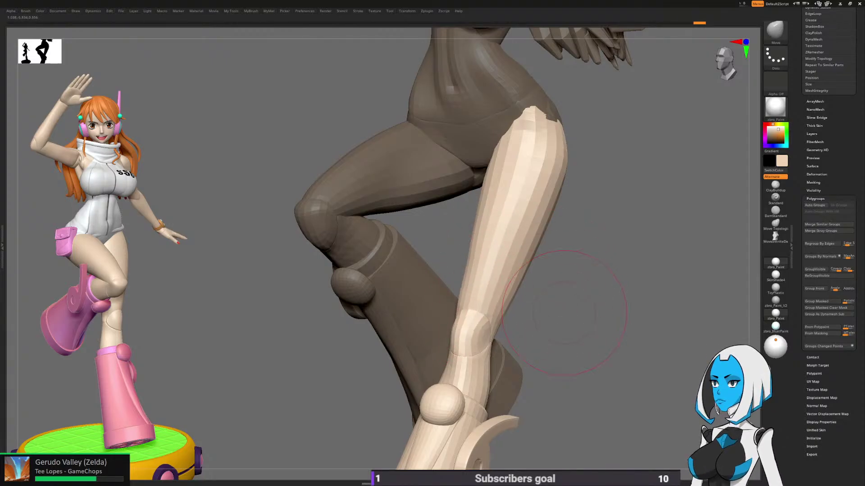
Step: Mask the standing leg's knee and shin, leaving its thigh and boot unmasked
ctrl+shift+click(466, 332)
ctrl+click(550, 323)
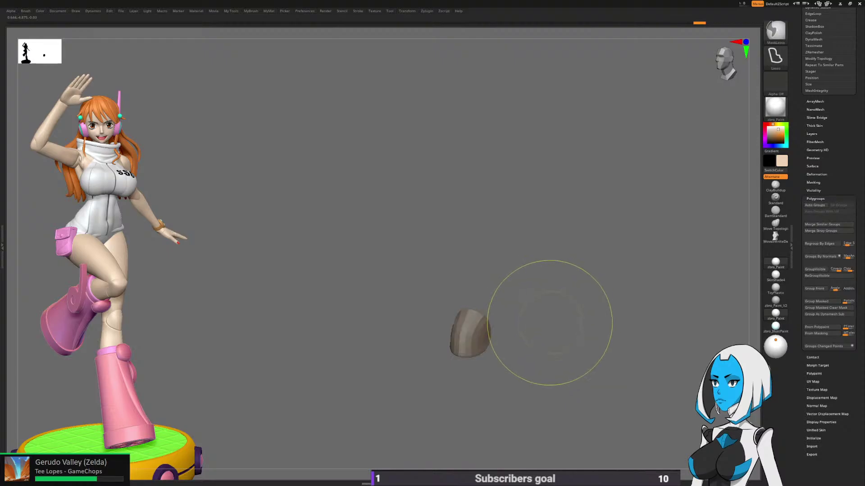
ctrl+shift+click(550, 322)
ctrl+shift+click(487, 364)
ctrl+shift+click(541, 347)
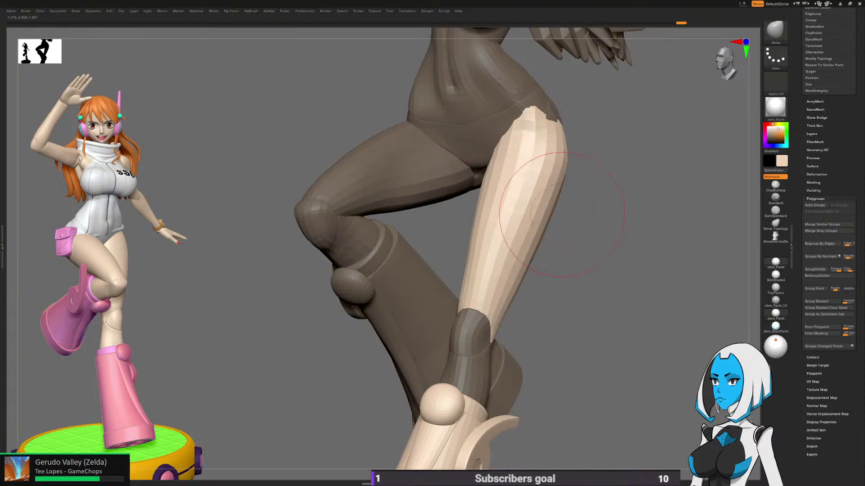
Step: Refine the inner and outer contours of the standing thigh with the Move brush
drag(562, 213, 480, 199)
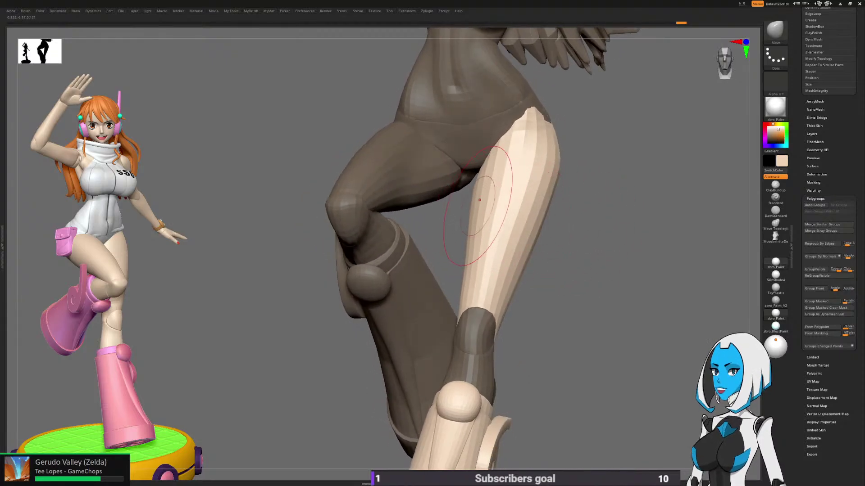
drag(555, 207, 624, 208)
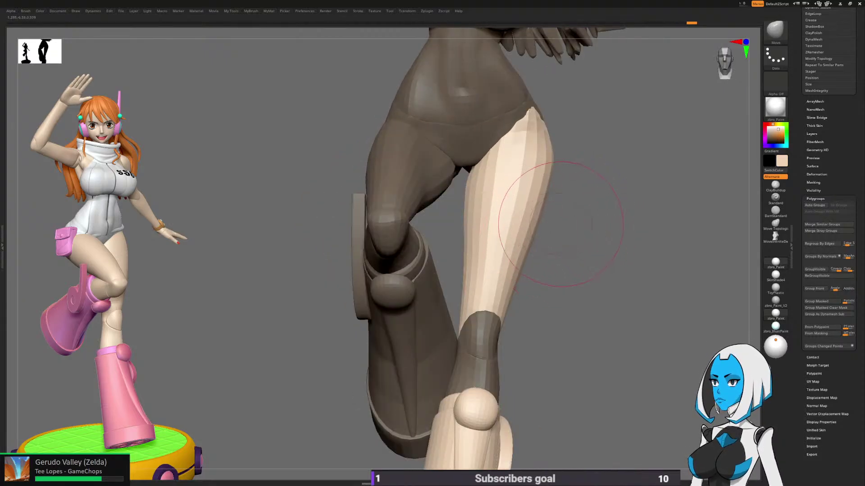
mouse_move(561, 224)
mouse_down()
mouse_move(560, 304)
mouse_move(562, 192)
mouse_up()
mouse_move(550, 129)
mouse_down()
mouse_move(606, 292)
mouse_move(563, 271)
mouse_move(518, 313)
mouse_move(548, 265)
mouse_move(560, 272)
mouse_up()
Step: Measure the upper width of the standing thigh and the raised thigh with Transpose lines for comparison
key(w)
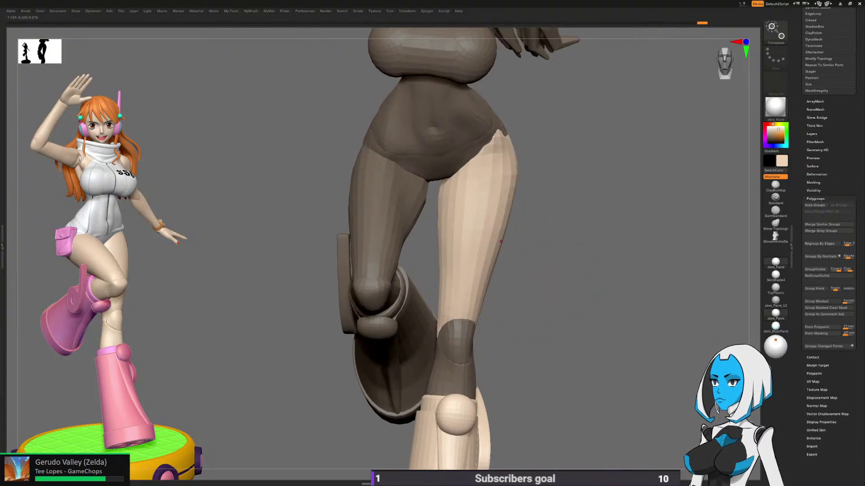
key(space)
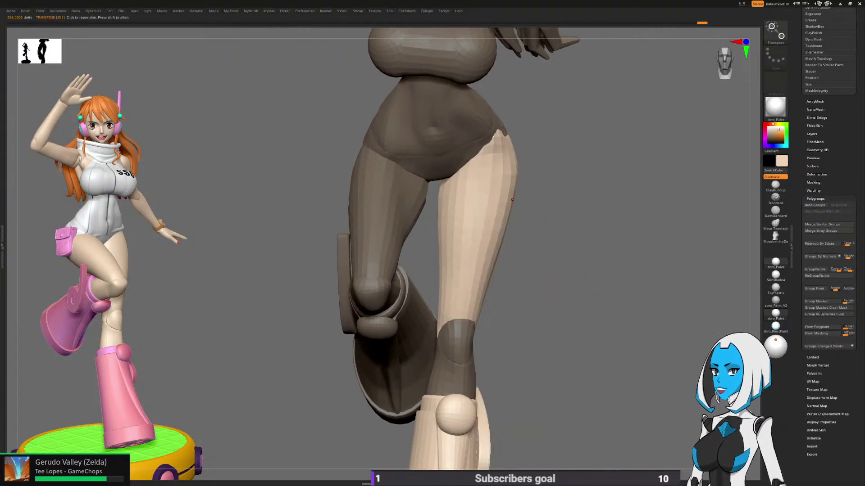
drag(556, 202, 527, 199)
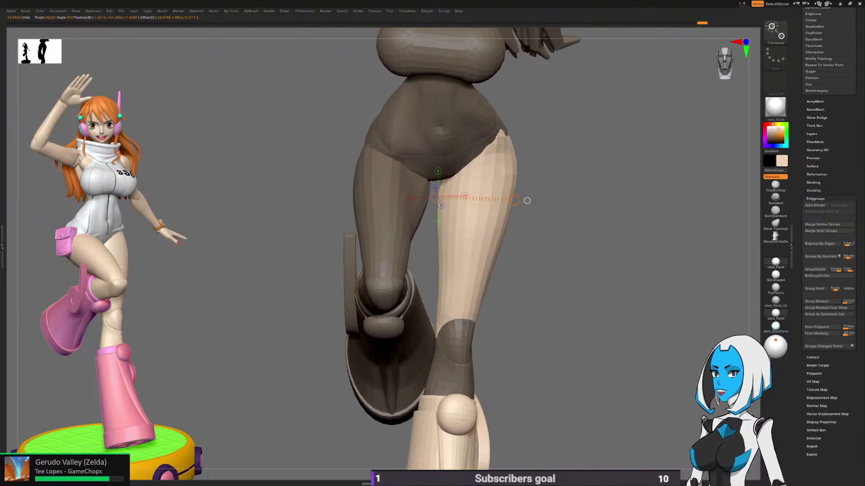
alt+right_drag(493, 265, 575, 315)
drag(510, 153, 420, 152)
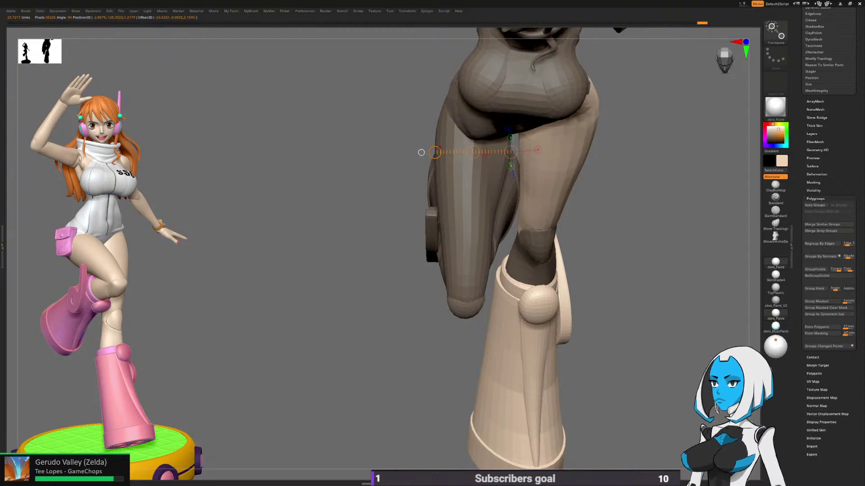
key(space)
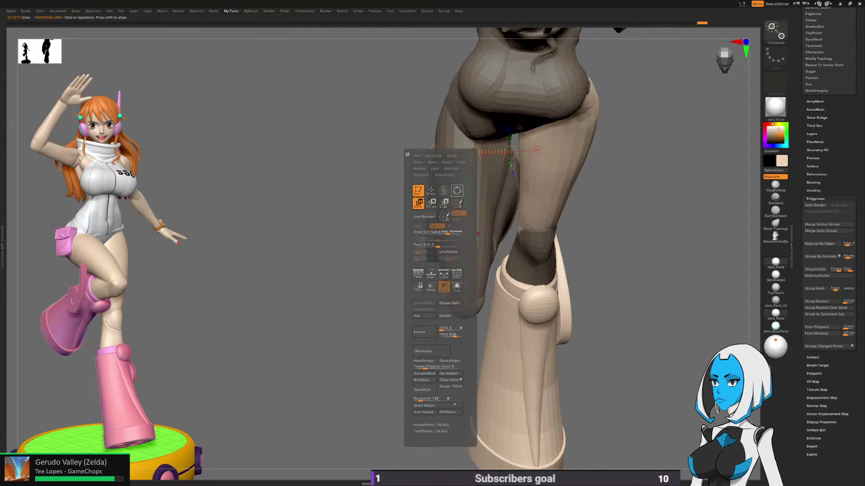
click(457, 191)
drag(639, 234, 640, 180)
key(q)
Step: Clear the mask and transfer the adjusted pose back to the subtools with Transpose Master
mouse_move(640, 270)
mouse_down()
mouse_move(621, 266)
mouse_move(604, 301)
mouse_move(562, 303)
mouse_move(541, 287)
mouse_move(566, 300)
mouse_move(397, 297)
mouse_up()
mouse_move(577, 292)
mouse_down()
mouse_move(522, 290)
mouse_move(576, 290)
mouse_up()
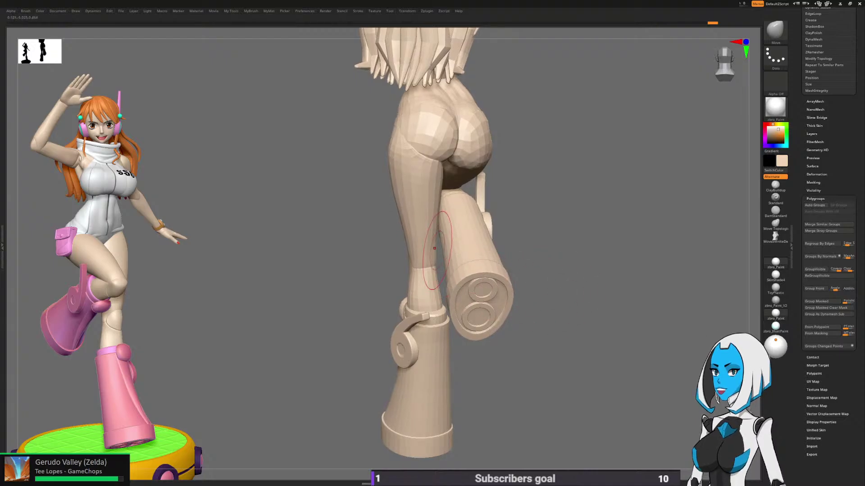
mouse_move(550, 247)
shift+mouse_down()
mouse_move(606, 251)
mouse_move(568, 272)
mouse_move(565, 198)
mouse_move(532, 266)
mouse_move(518, 271)
shift+mouse_up()
drag(586, 252, 531, 178)
click(427, 11)
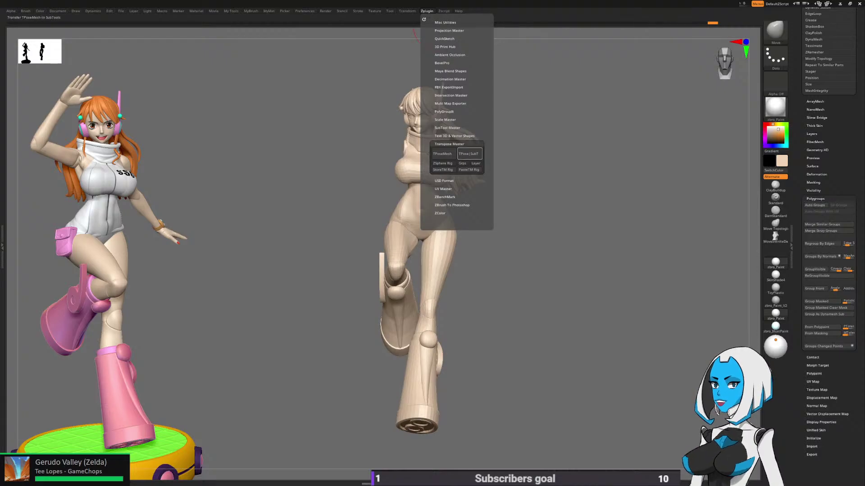
click(468, 154)
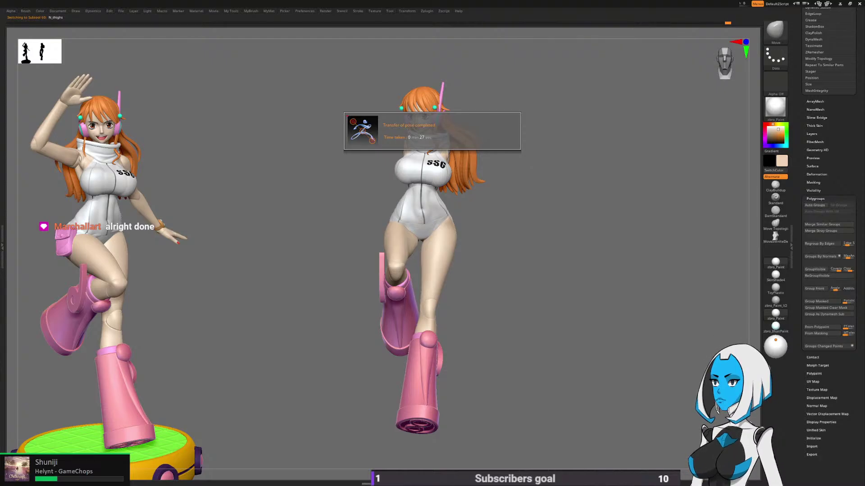
Step: Set the thighs subtool to subdivision level 3
ctrl+right_drag(512, 329, 511, 311)
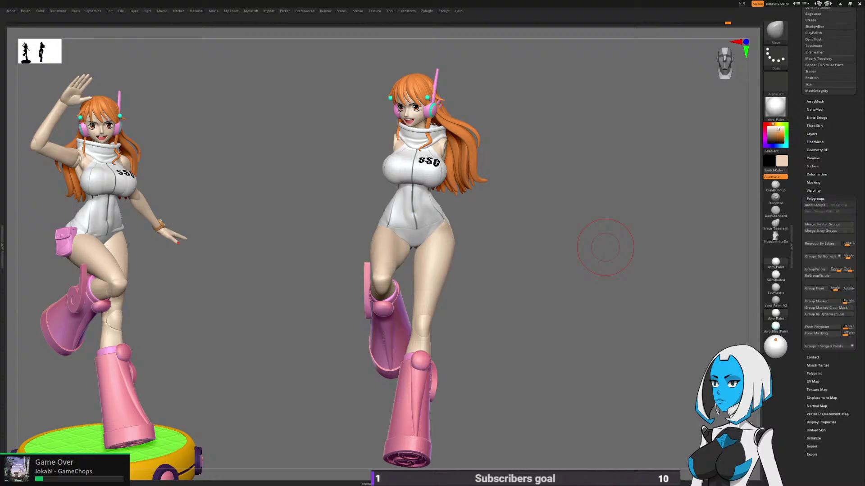
mouse_move(585, 319)
right_down()
mouse_move(534, 311)
mouse_move(521, 228)
mouse_move(554, 342)
mouse_move(458, 326)
right_up()
key(space)
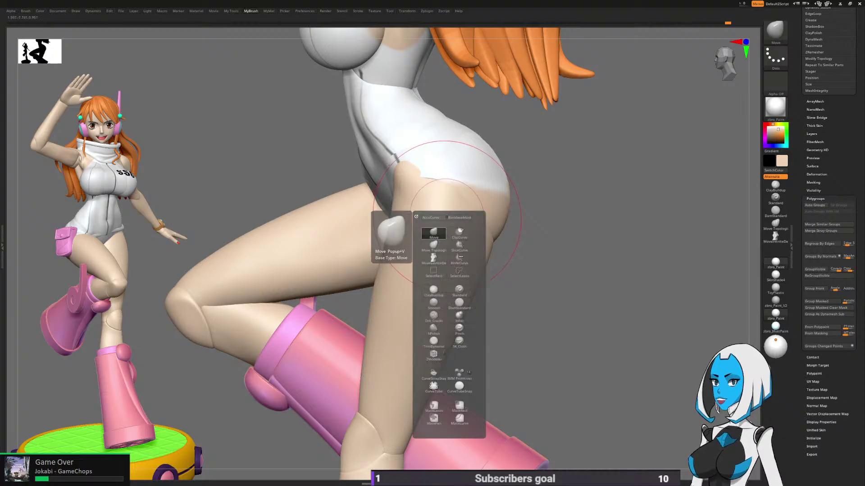
scroll(829, 246, up, 10)
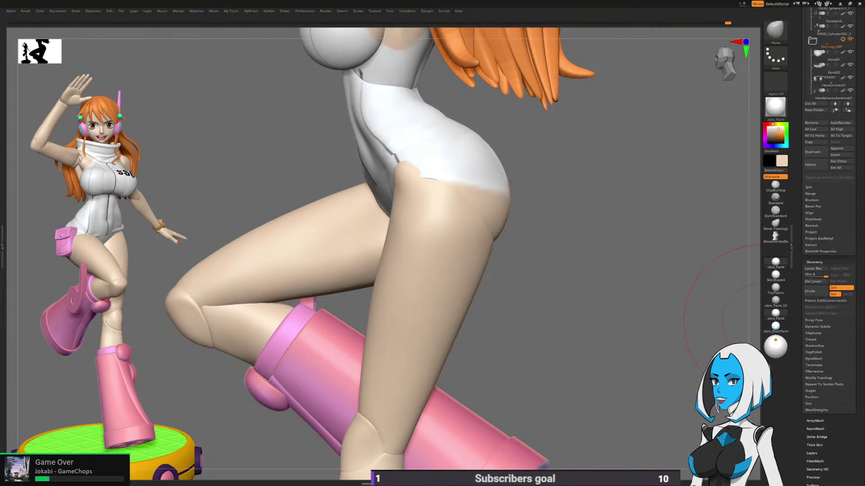
scroll(829, 243, down, 5)
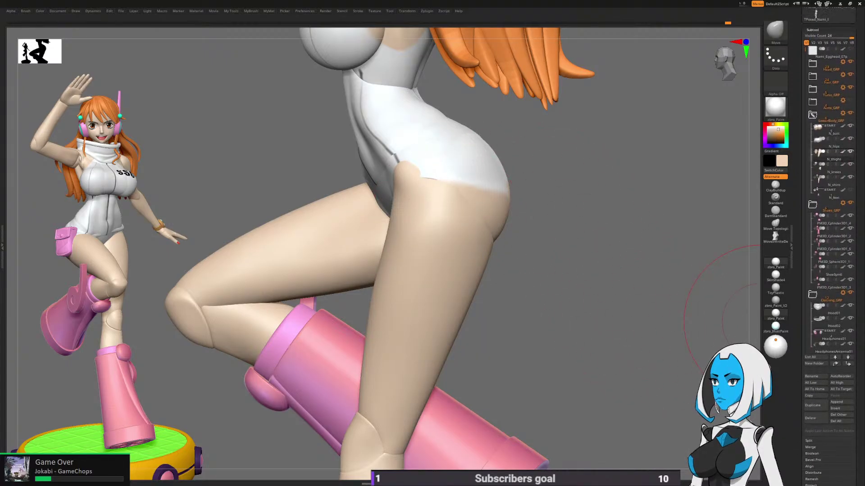
click(815, 275)
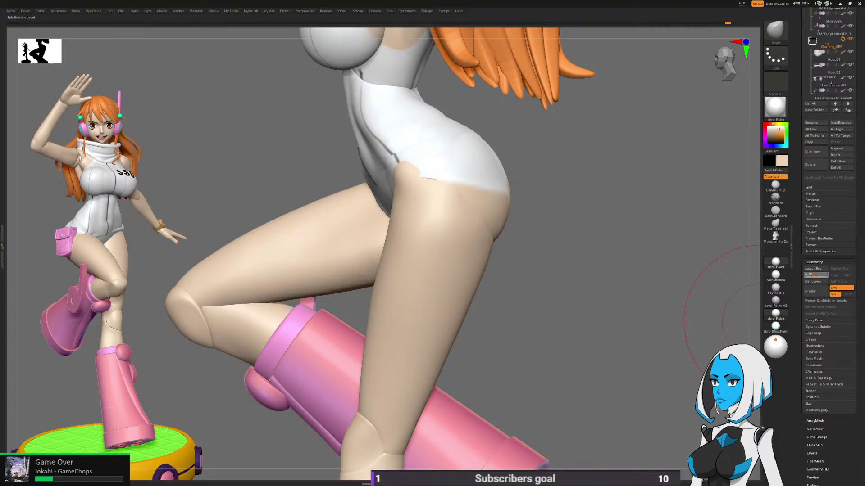
text(3)
key(Return)
Step: Reshape the top of the standing thigh where it meets the bodysuit's side seam with the Move brush
drag(631, 266, 712, 265)
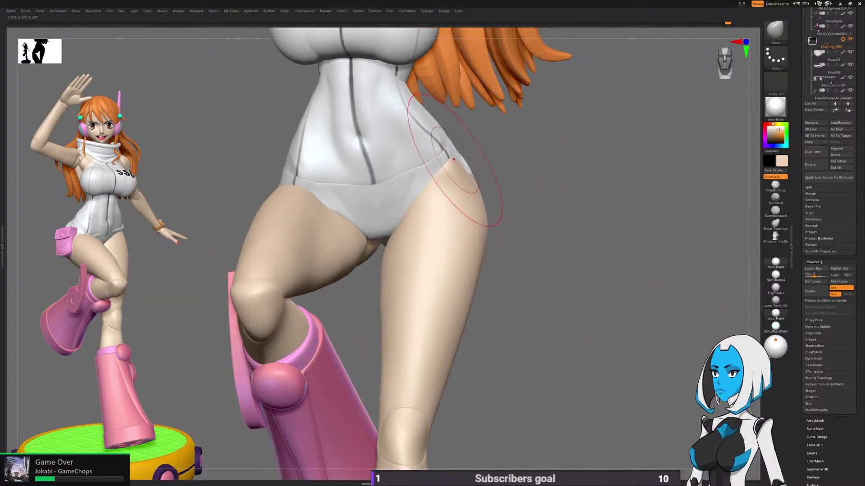
ctrl+right_drag(456, 161, 533, 185)
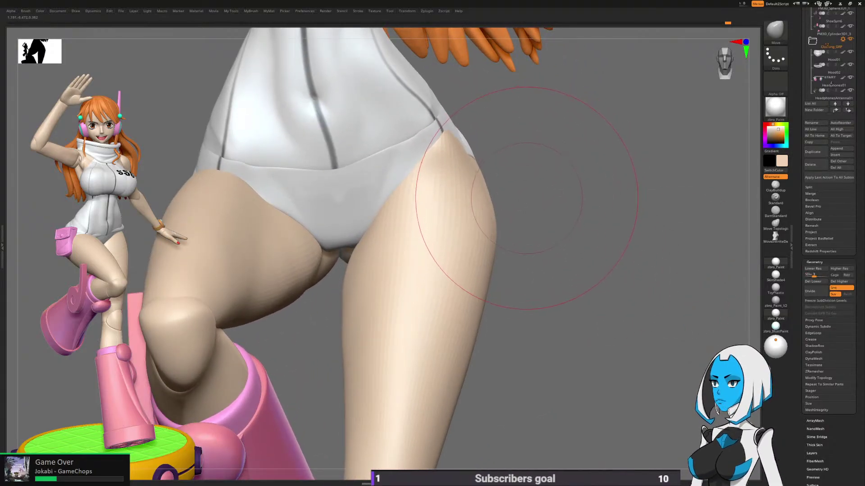
key(space)
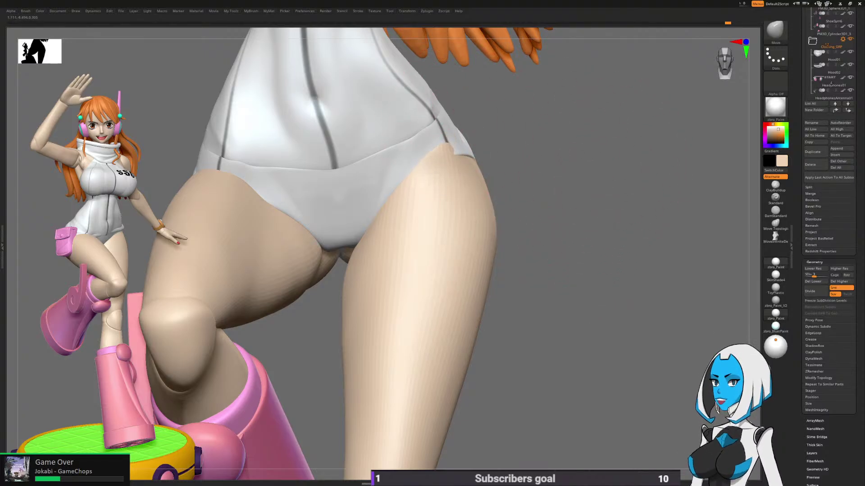
drag(586, 189, 311, 201)
mouse_move(460, 180)
right_down()
mouse_move(448, 166)
mouse_move(468, 161)
mouse_move(425, 134)
mouse_move(401, 133)
mouse_move(401, 97)
mouse_move(414, 101)
right_up()
mouse_move(417, 150)
right_down()
mouse_move(446, 202)
mouse_move(502, 224)
right_up()
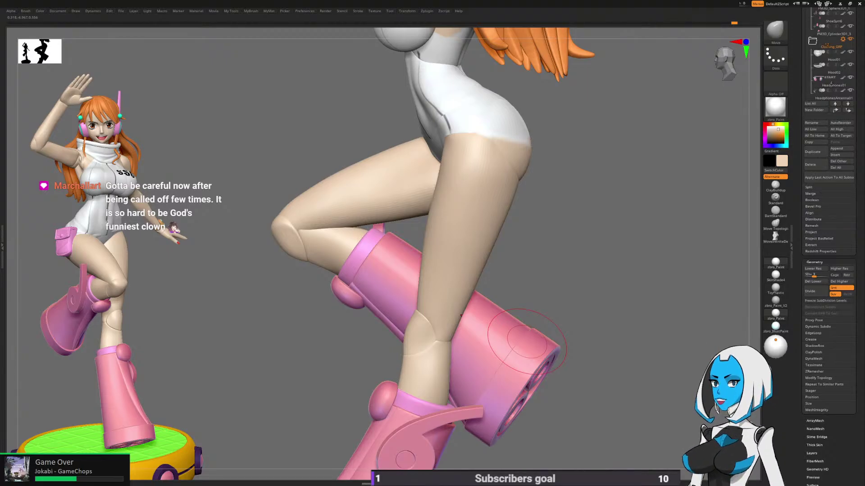
Step: Lower the thighs subtool to subdivision level 1 and frame the legs for reshaping
key(shift+d)
key(shift+d)
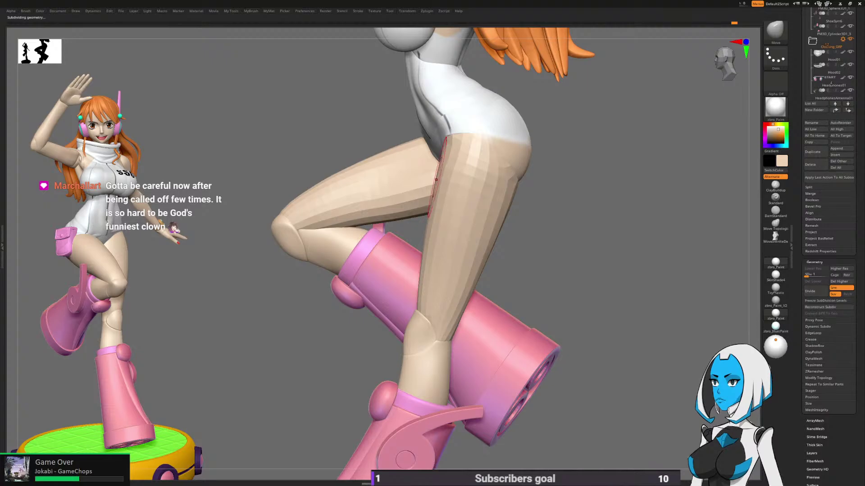
ctrl+right_drag(560, 271, 599, 250)
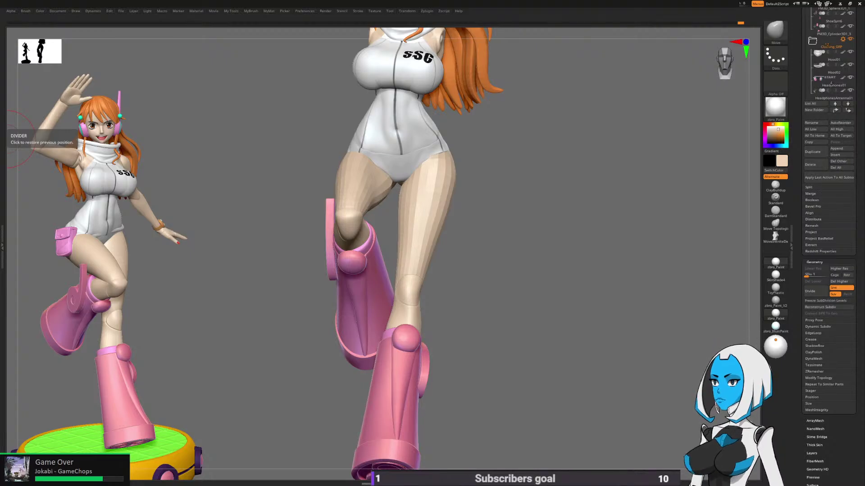
shift+drag(509, 279, 525, 290)
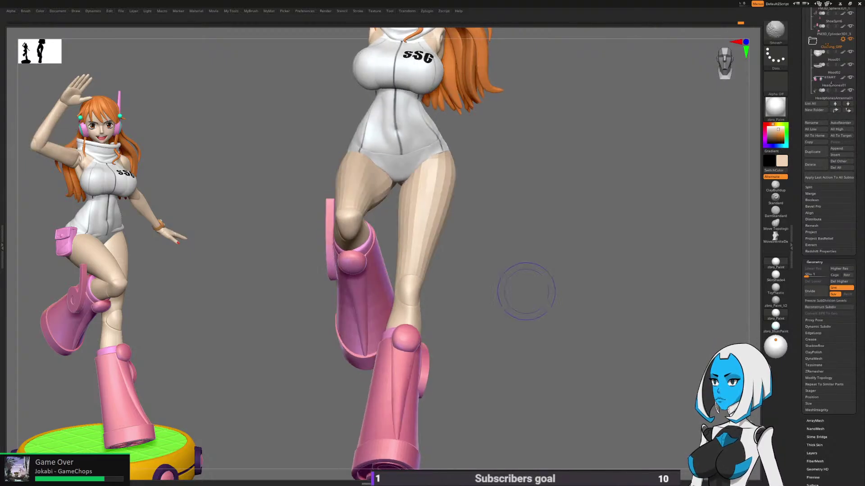
drag(524, 240, 500, 261)
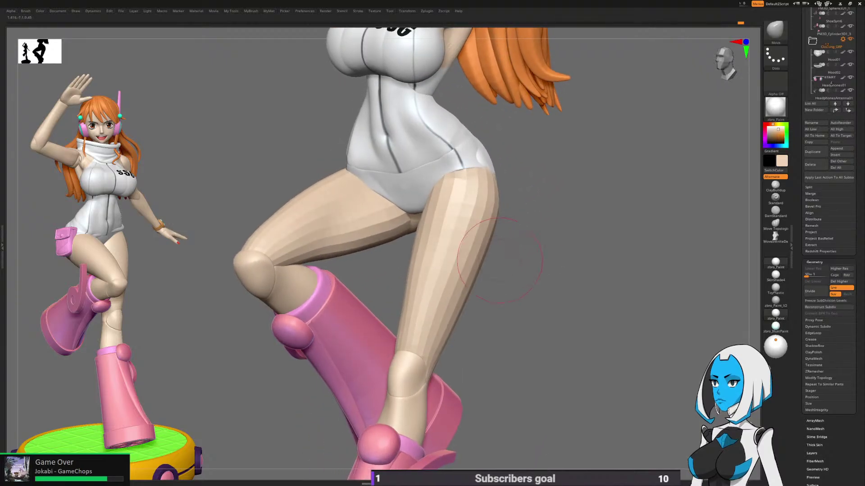
Step: Isolate the standing thigh by hiding the raised one, enlarge the Move brush and adjust its contour above the knee
ctrl+shift+click(452, 254)
key(b)
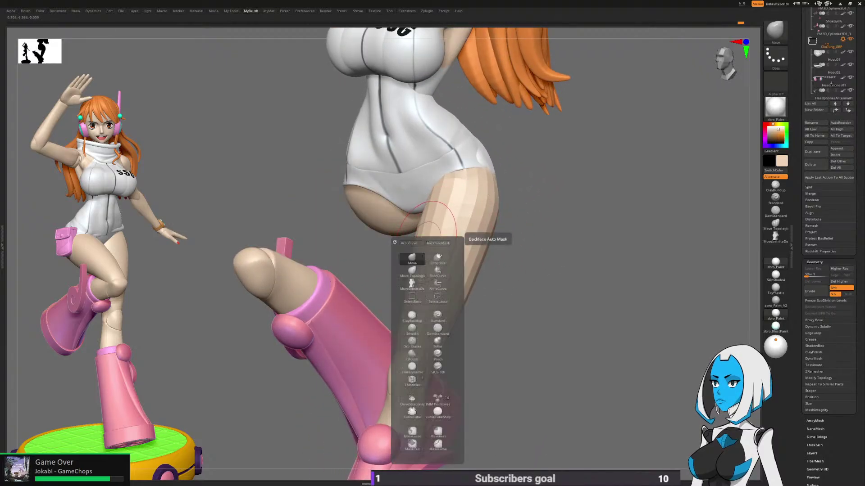
key(2)
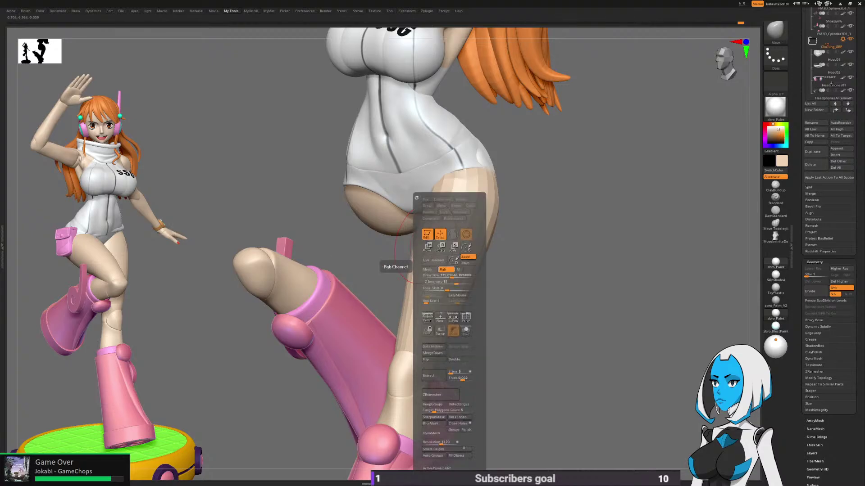
drag(444, 272, 452, 272)
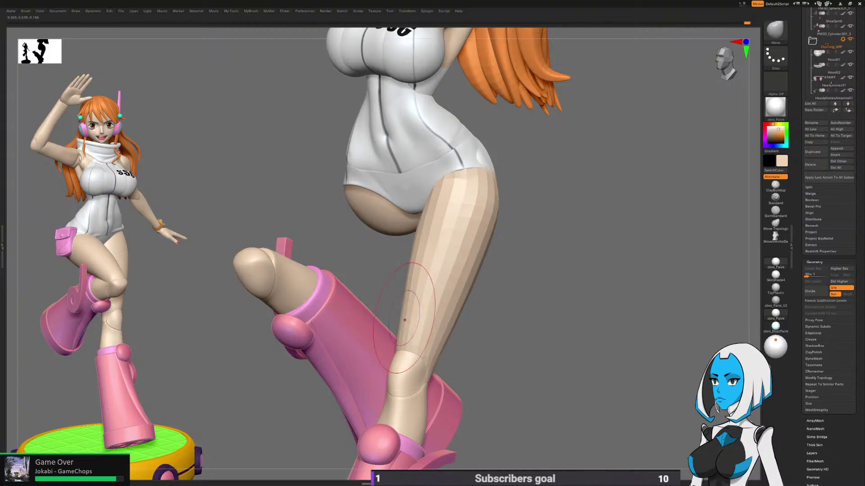
drag(471, 323, 417, 325)
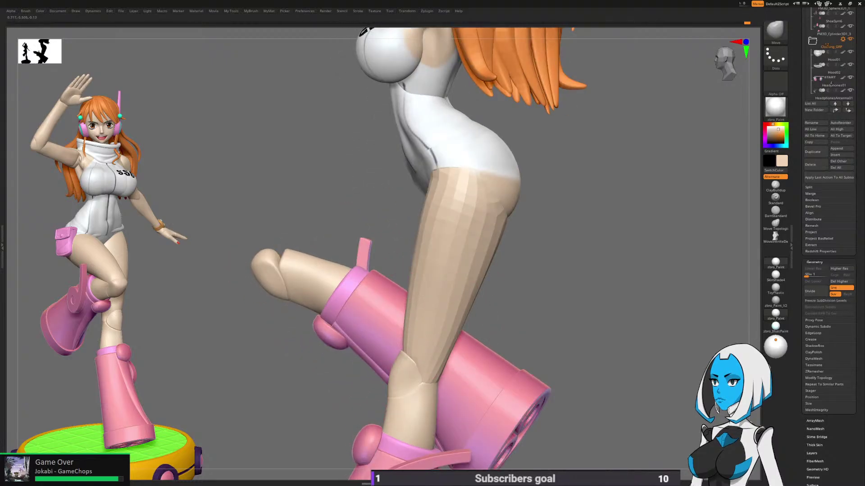
drag(503, 314, 446, 301)
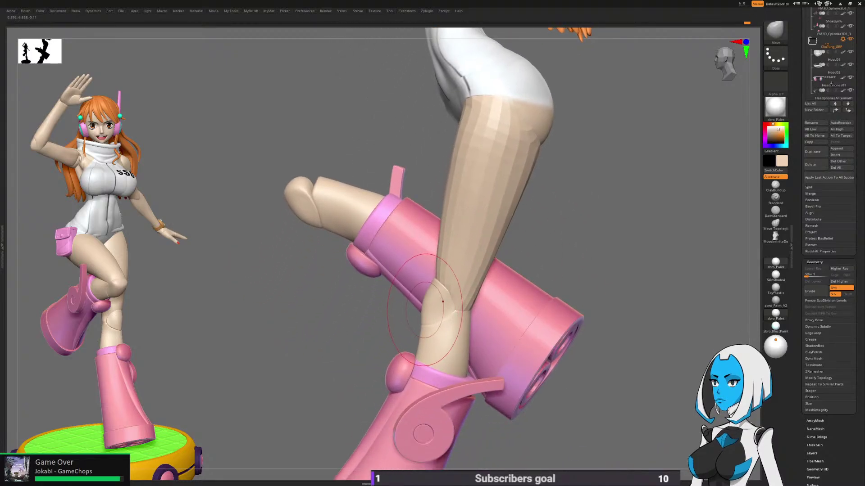
Step: Switch to the N_knees subtool and lower it to subdivision level 1
alt+click(424, 309)
click(808, 275)
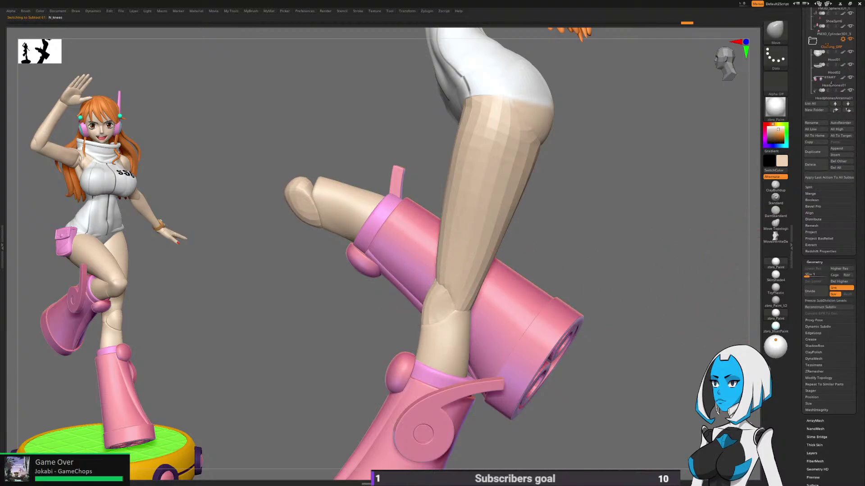
scroll(439, 284, up, 2)
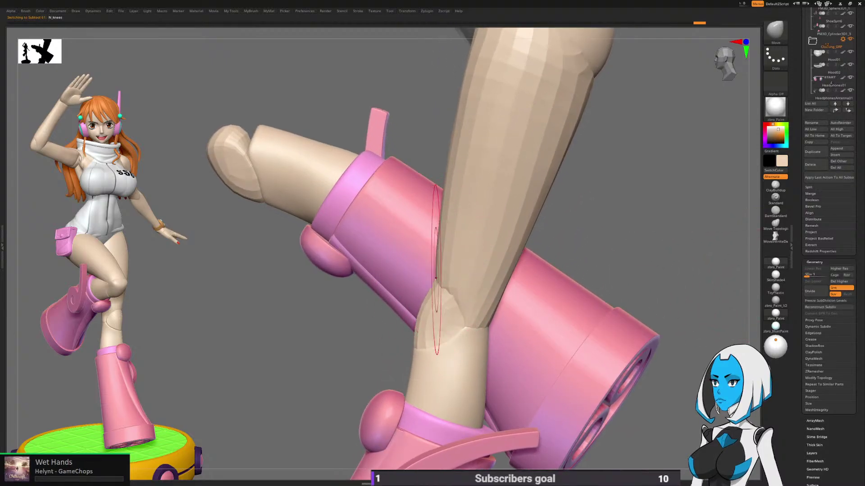
Step: Resize the Move brush, switch to the N_thighs subtool and adjust the standing thigh's contour just above the knee
key(space)
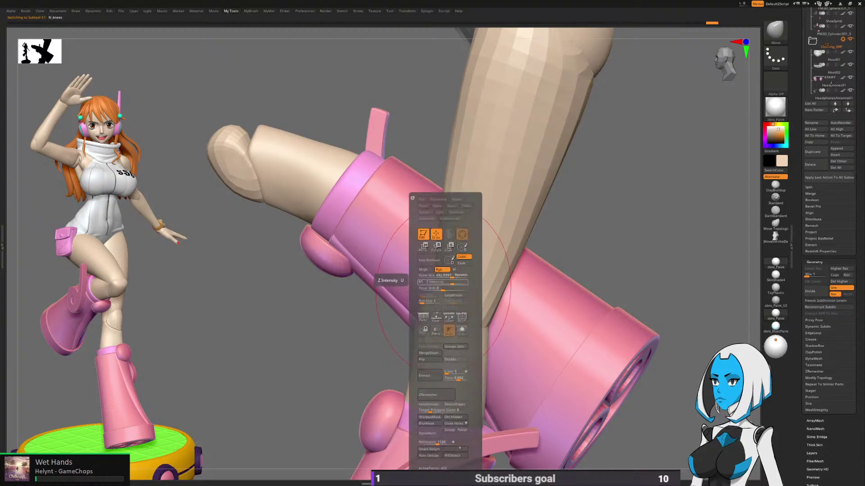
drag(452, 276, 450, 276)
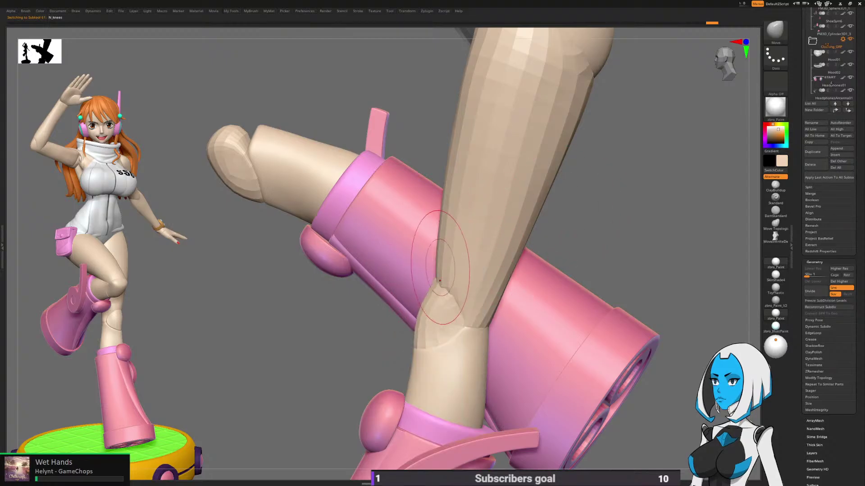
right_drag(443, 275, 408, 290)
alt+click(418, 290)
key(shift)
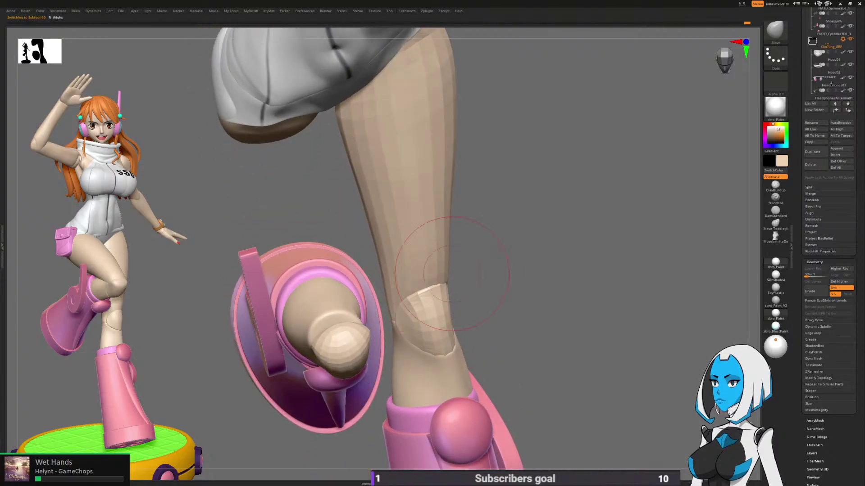
right_drag(452, 274, 477, 271)
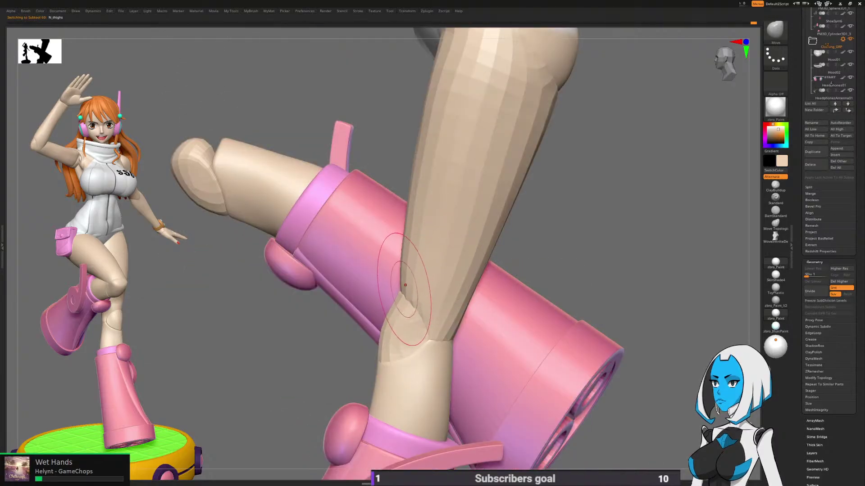
Step: Switch to the N_knees subtool and reshape the standing leg's kneecap with the Move brush so it blends into the thigh
right_drag(452, 221, 583, 241)
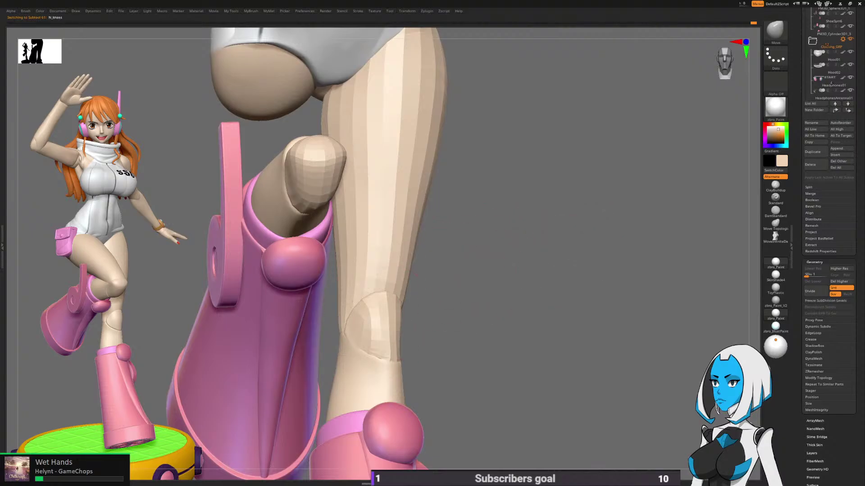
mouse_move(415, 274)
right_down()
mouse_move(477, 275)
mouse_move(446, 310)
mouse_move(363, 306)
mouse_move(375, 300)
mouse_move(502, 313)
mouse_move(500, 323)
mouse_move(444, 311)
mouse_move(428, 295)
mouse_move(452, 289)
mouse_move(450, 338)
right_up()
drag(390, 288, 382, 286)
right_drag(433, 297, 462, 301)
drag(325, 288, 321, 289)
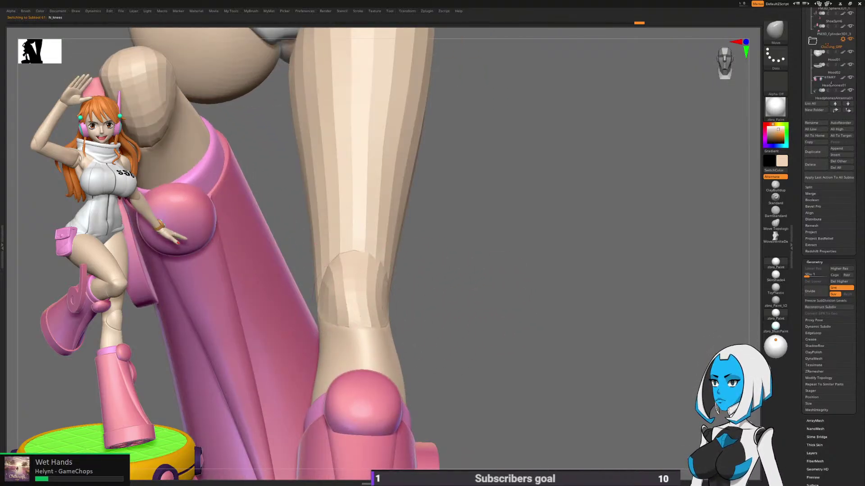
Step: Return the knees and thighs subtools to their highest subdivision levels and check the leg from several angles
mouse_move(429, 298)
right_down()
mouse_move(556, 311)
mouse_move(602, 334)
mouse_move(601, 289)
mouse_move(550, 305)
mouse_move(571, 306)
right_up()
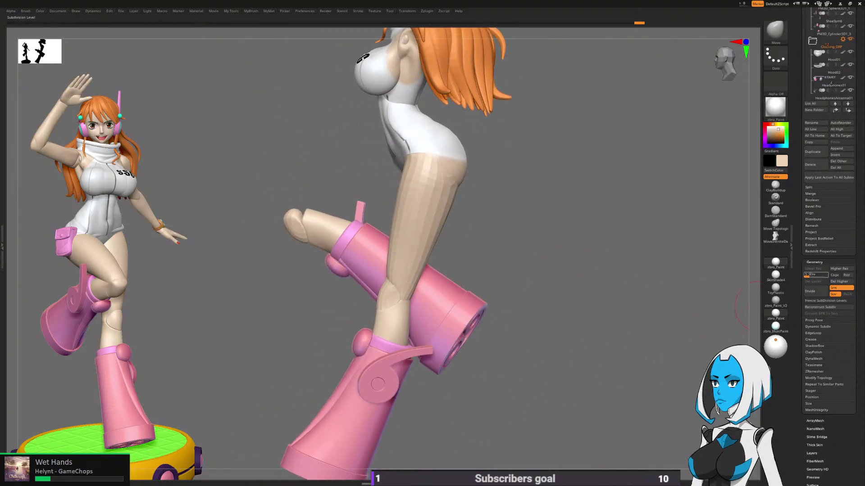
alt+click(426, 242)
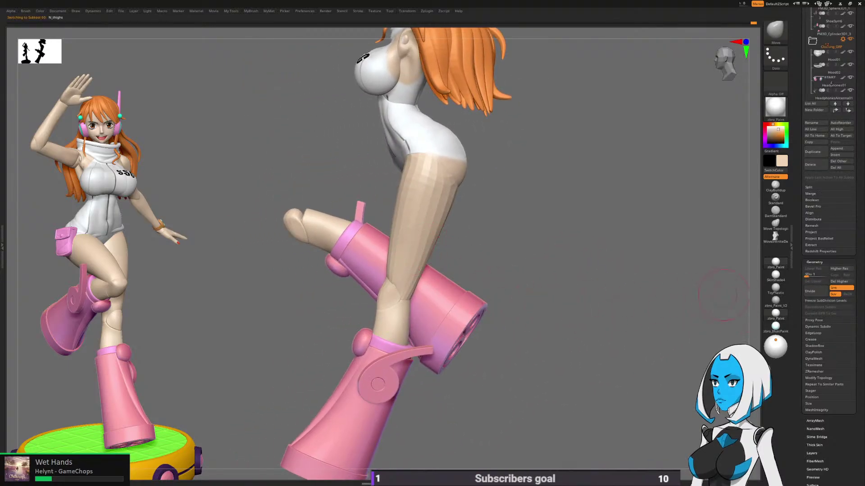
click(826, 275)
right_drag(396, 246, 601, 257)
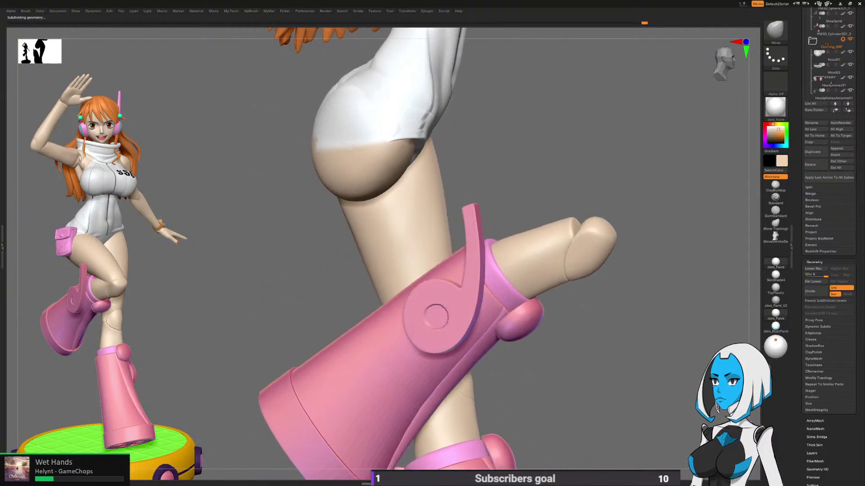
mouse_move(538, 219)
right_down()
mouse_move(535, 285)
mouse_move(525, 305)
mouse_move(524, 288)
right_up()
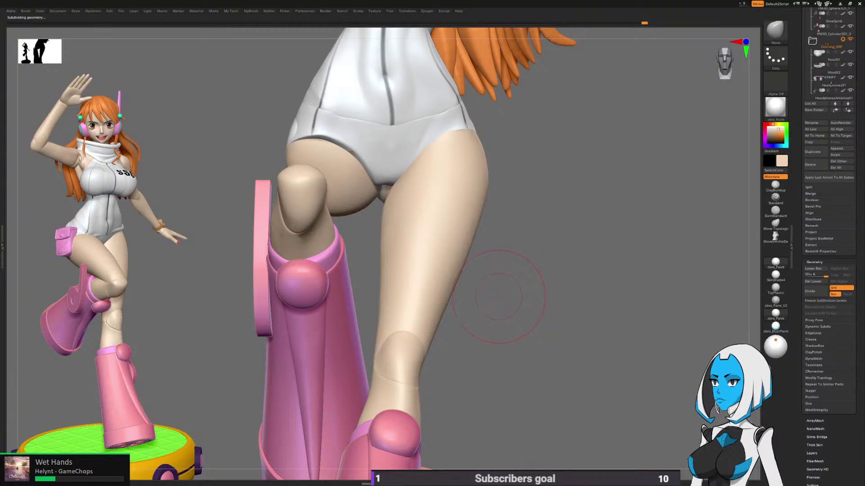
Step: Choose the DamStandard brush, lower the thighs to subdivision level 2 and isolate the standing thigh in Solo mode
key(b)
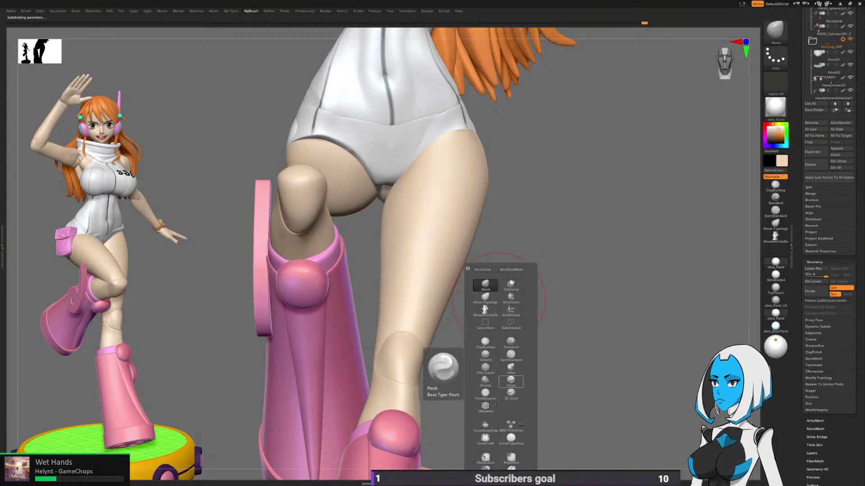
click(511, 355)
key(shift+d)
key(shift+d)
key(shift+d)
key(shift+d)
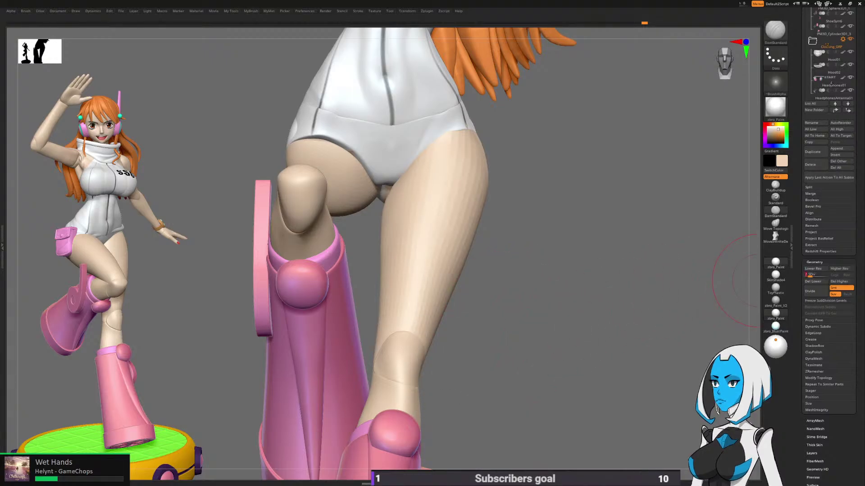
mouse_move(471, 267)
mouse_down()
mouse_move(492, 270)
mouse_move(545, 253)
mouse_move(511, 257)
mouse_up()
key(space)
click(501, 290)
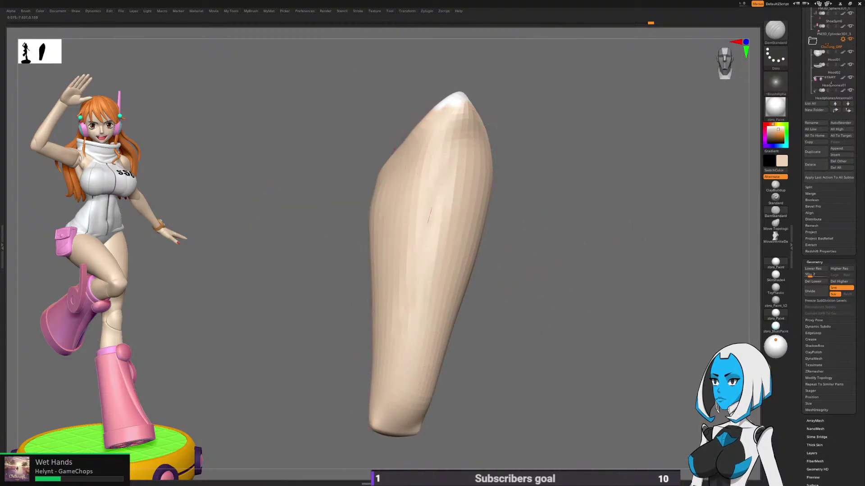
mouse_move(511, 290)
mouse_down()
mouse_move(432, 288)
mouse_move(459, 289)
mouse_move(492, 306)
mouse_up()
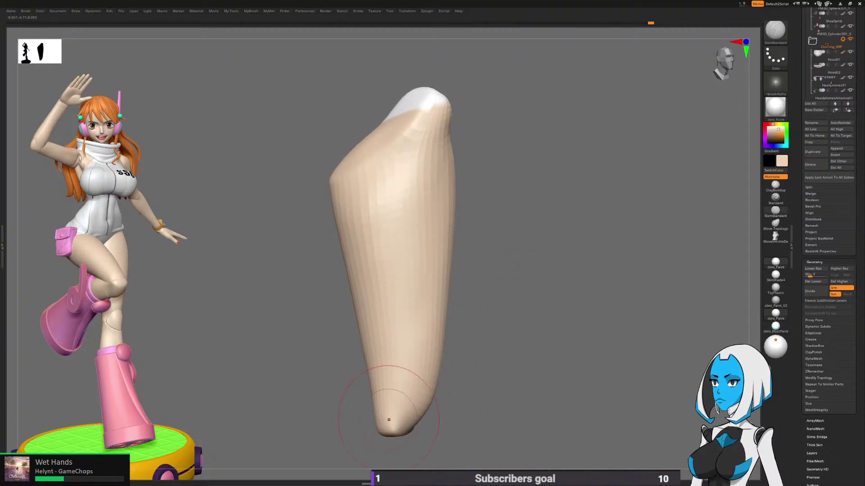
Step: Lasso-mask the inner side of the standing thigh, blur the mask edge and invert it to protect the outer side
mouse_move(392, 417)
ctrl+mouse_down()
mouse_move(382, 413)
mouse_move(421, 255)
mouse_move(397, 126)
mouse_move(351, 354)
ctrl+mouse_up()
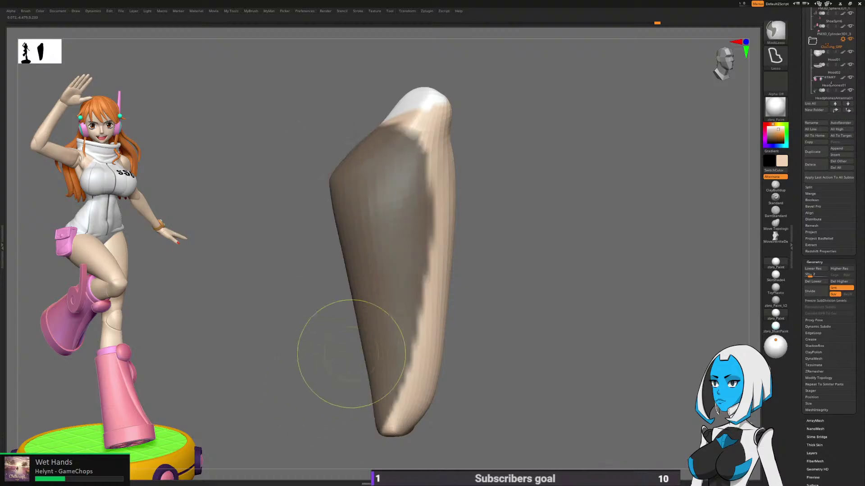
ctrl+click(431, 286)
ctrl+click(473, 275)
drag(554, 257, 507, 280)
Step: Show the whole figure again and extend the unmasked inner thigh up to the bodysuit's leg opening with a softened mask edge
key(b)
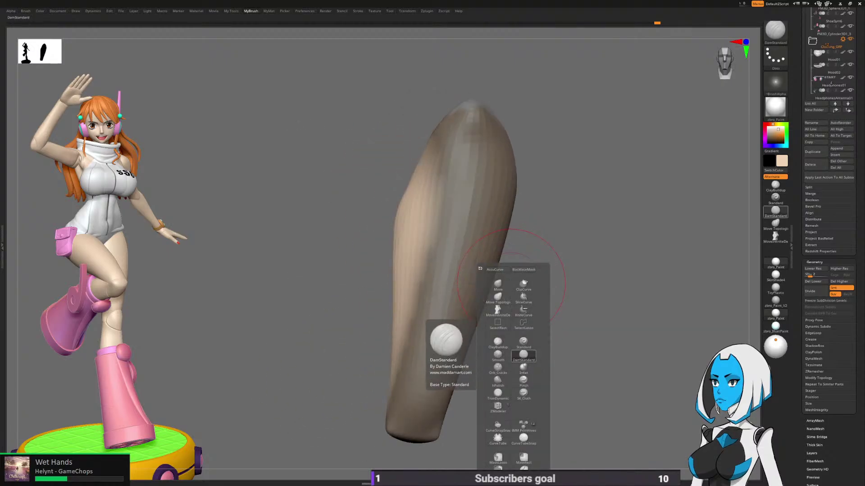
key(space)
click(596, 331)
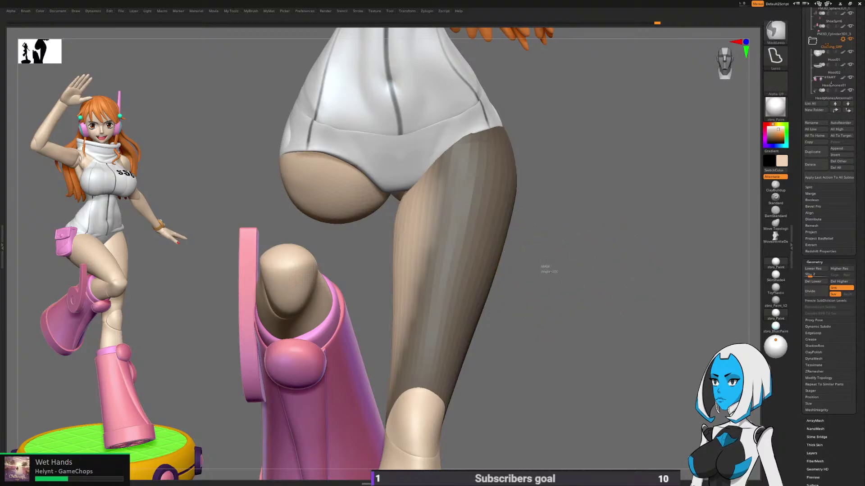
mouse_move(475, 132)
ctrl+mouse_down()
mouse_move(425, 282)
mouse_move(333, 270)
mouse_move(394, 86)
ctrl+mouse_up()
ctrl+click(447, 243)
ctrl+click(530, 270)
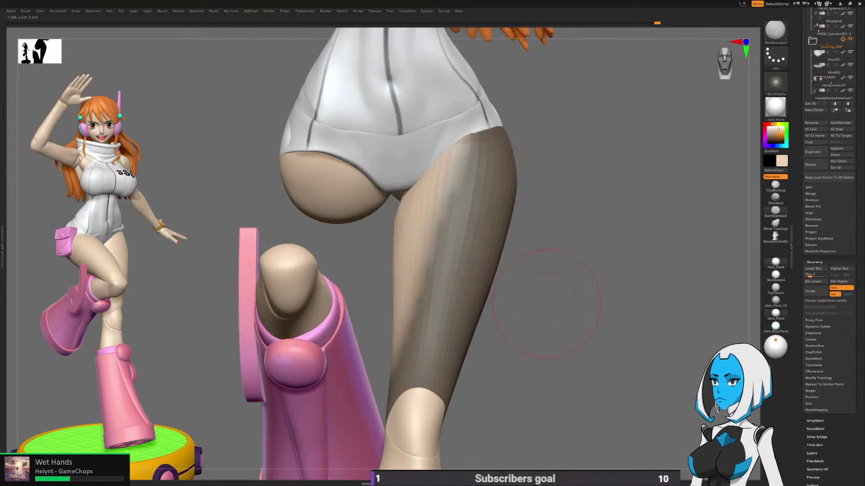
Step: Reshape the unmasked inner side of the standing thigh with a resized Move brush, working from below and from the side
key(b)
click(512, 285)
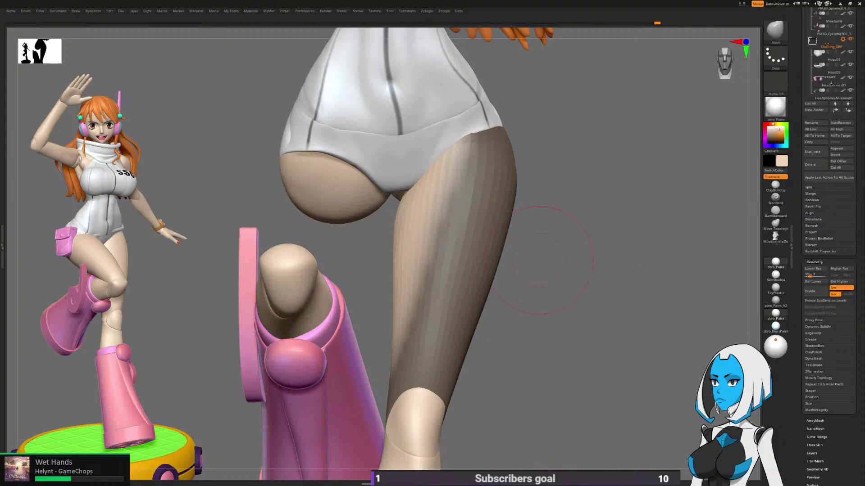
key(space)
drag(499, 275, 503, 276)
right_drag(503, 281, 468, 255)
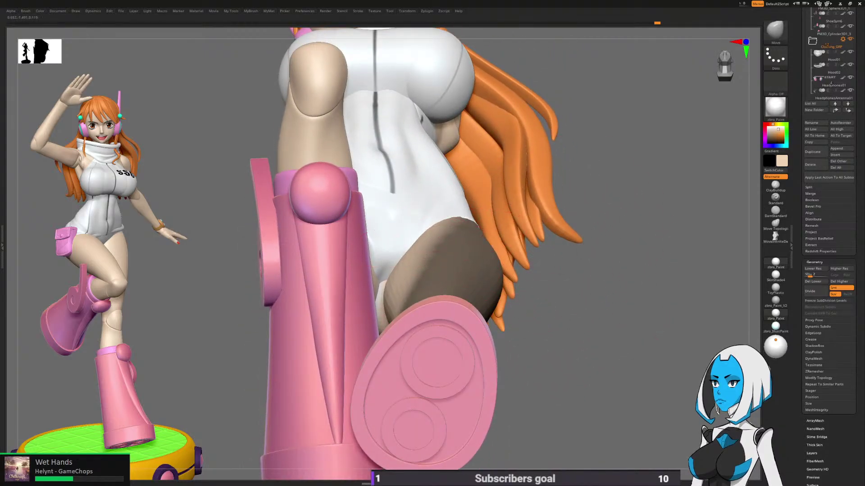
drag(415, 246, 417, 250)
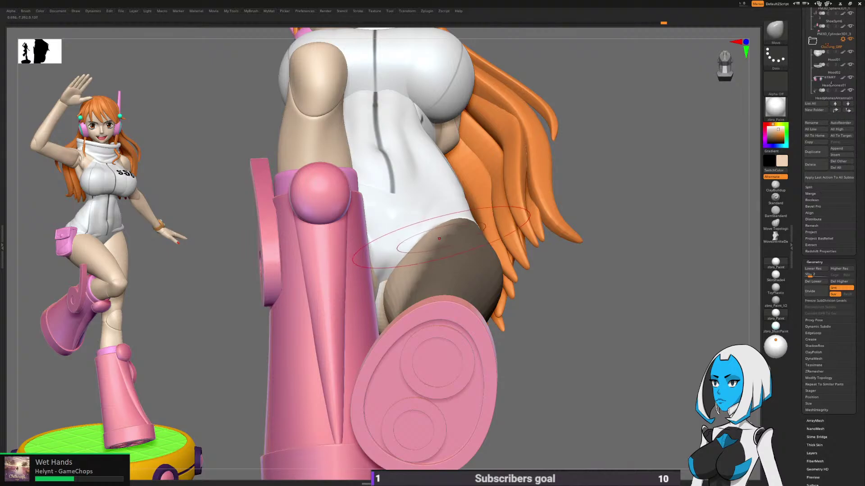
right_drag(440, 238, 451, 198)
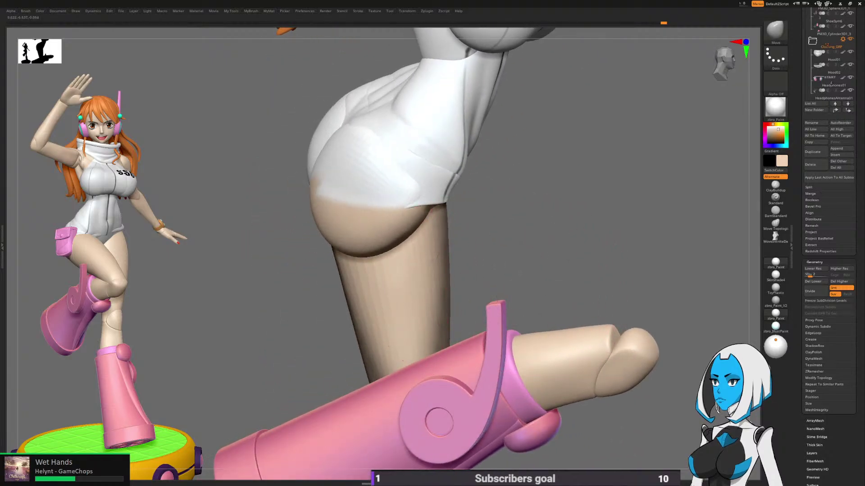
drag(444, 310, 442, 303)
mouse_move(443, 300)
right_down()
mouse_move(343, 293)
mouse_move(506, 258)
mouse_move(374, 266)
mouse_move(383, 272)
right_up()
Step: Clear the thigh mask, raise the thighs to the highest subdivision level and review the leg's silhouette
ctrl+drag(581, 301, 599, 315)
click(826, 274)
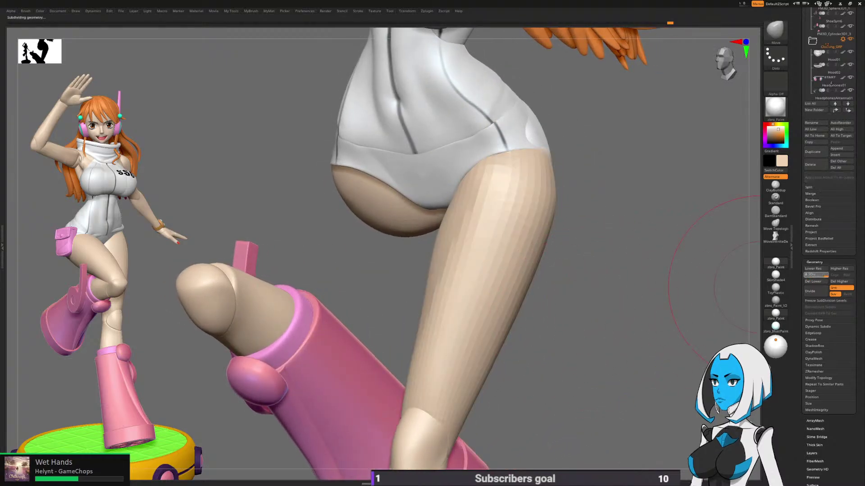
mouse_move(599, 288)
right_down()
mouse_move(473, 282)
mouse_move(530, 302)
mouse_move(521, 269)
right_up()
key(space)
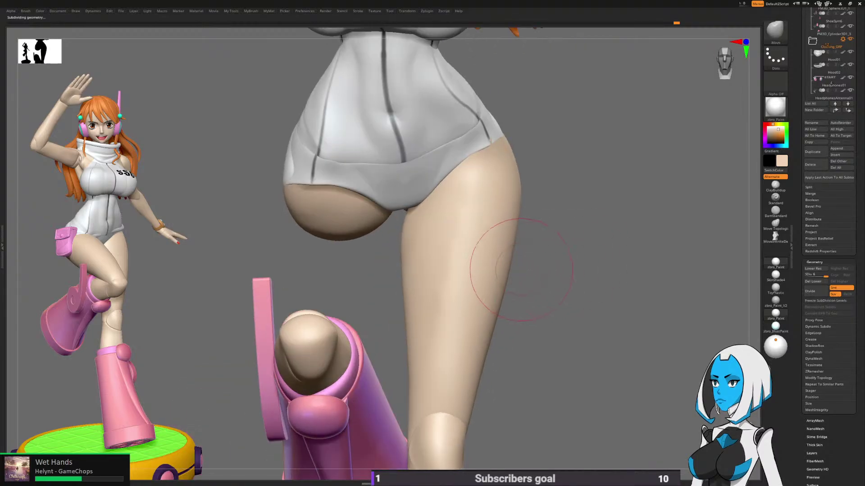
key(space)
key(shift)
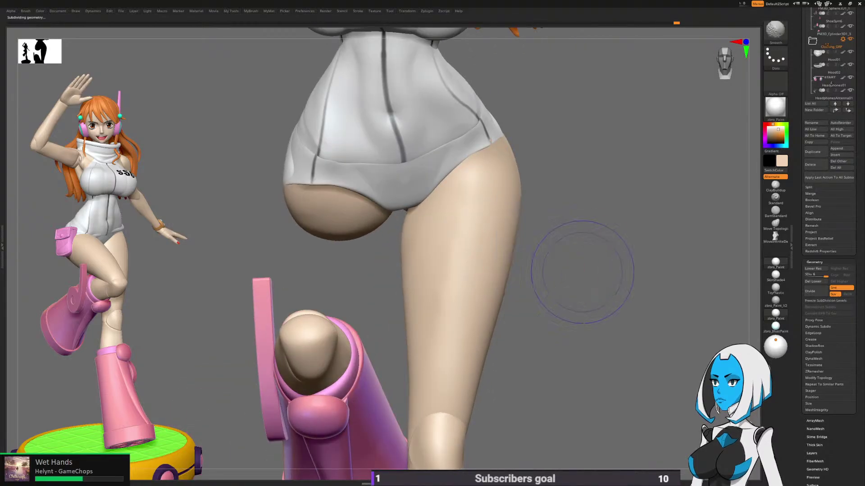
right_drag(470, 352, 585, 270)
Step: Hide the shoes group, shins and knees in the subtool list to leave the standing thigh unobstructed
drag(799, 112, 800, 194)
drag(801, 21, 801, 94)
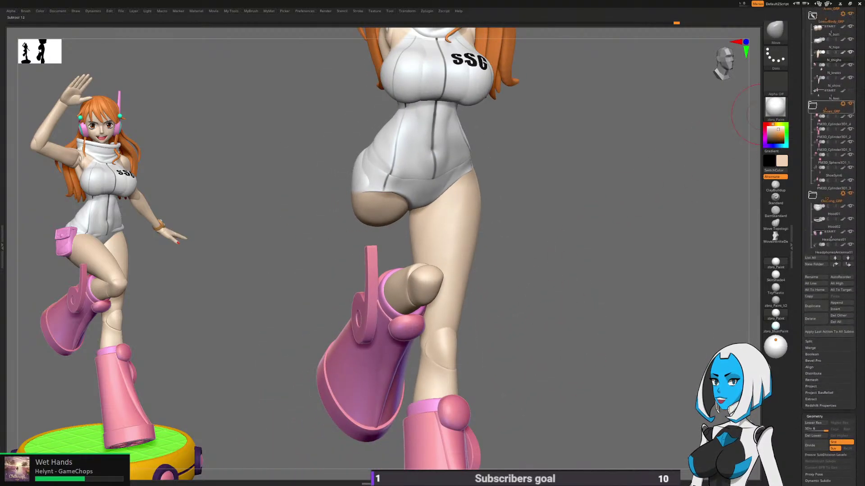
click(850, 103)
click(850, 77)
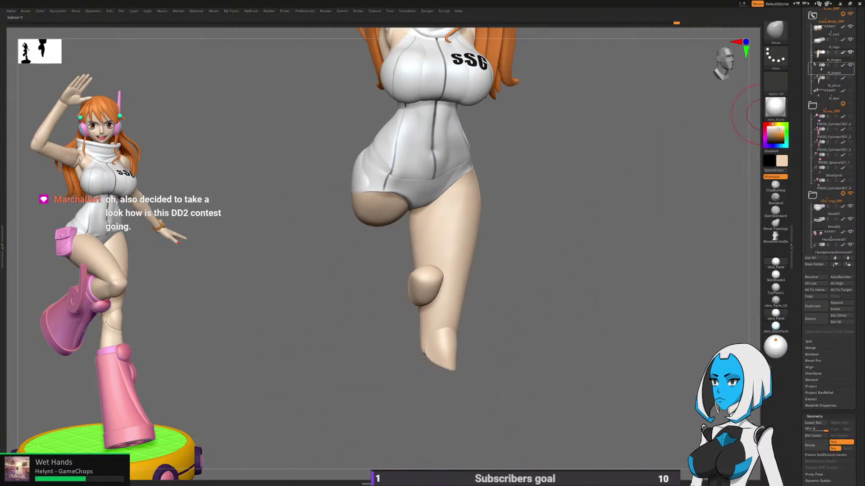
click(850, 65)
mouse_move(526, 327)
alt+right_down()
mouse_move(506, 315)
mouse_move(512, 327)
alt+right_up()
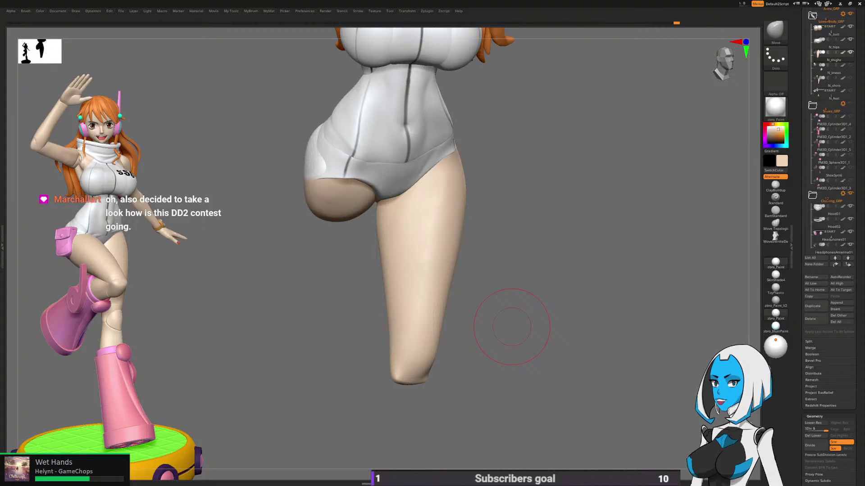
Step: Select the ClayBuildup brush and isolate the thighs subtool in Solo mode, viewing the standing thigh's inner side
mouse_move(512, 327)
mouse_down()
mouse_move(585, 322)
mouse_move(509, 324)
mouse_up()
key(space)
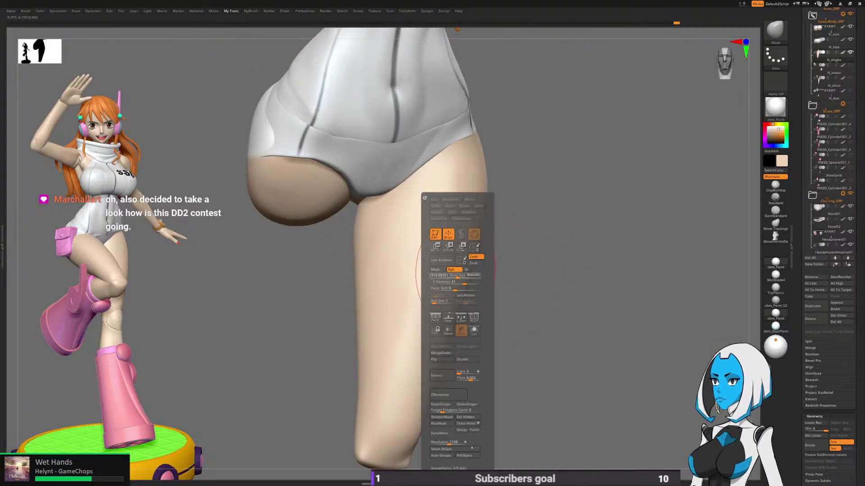
key(b)
click(462, 287)
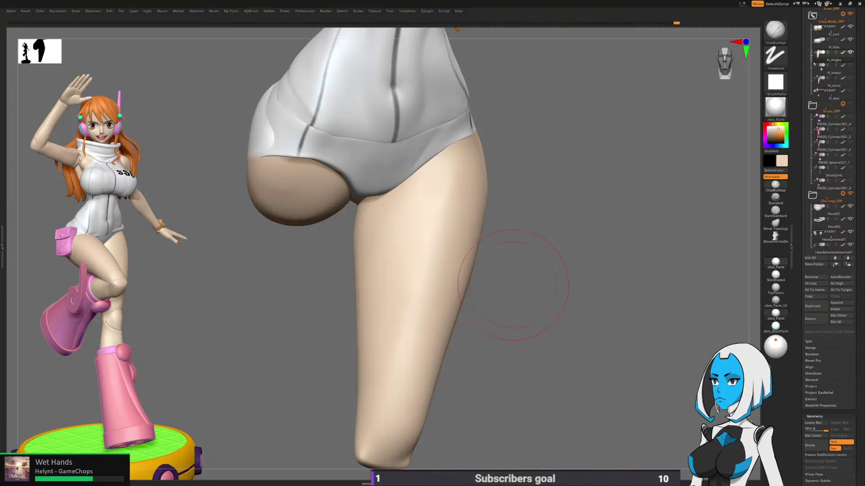
key(space)
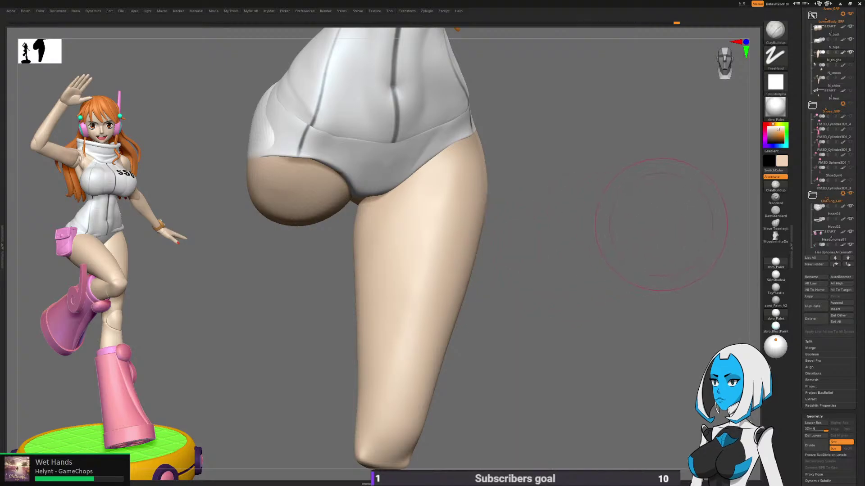
drag(448, 280, 407, 266)
right_drag(407, 266, 357, 288)
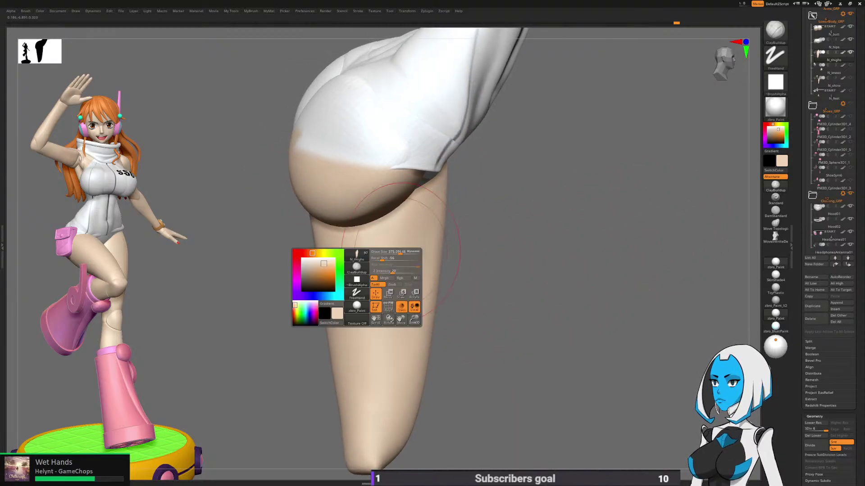
key(space)
click(447, 331)
Step: Adjust the ClayBuildup brush size, carve soft muscle forms into the upper inner thigh and smooth the strokes
key(space)
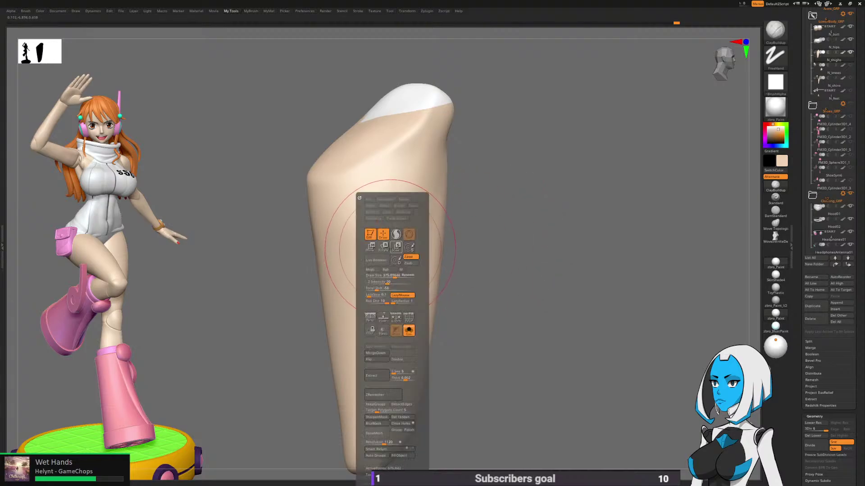
mouse_move(395, 275)
mouse_down()
mouse_move(404, 198)
mouse_move(338, 292)
mouse_up()
mouse_move(376, 286)
alt+mouse_down()
mouse_move(390, 241)
mouse_move(374, 274)
alt+mouse_up()
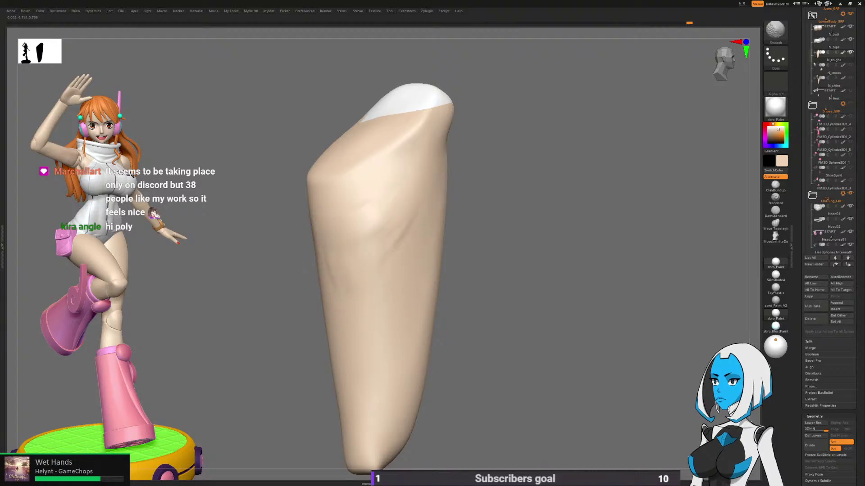
key(space)
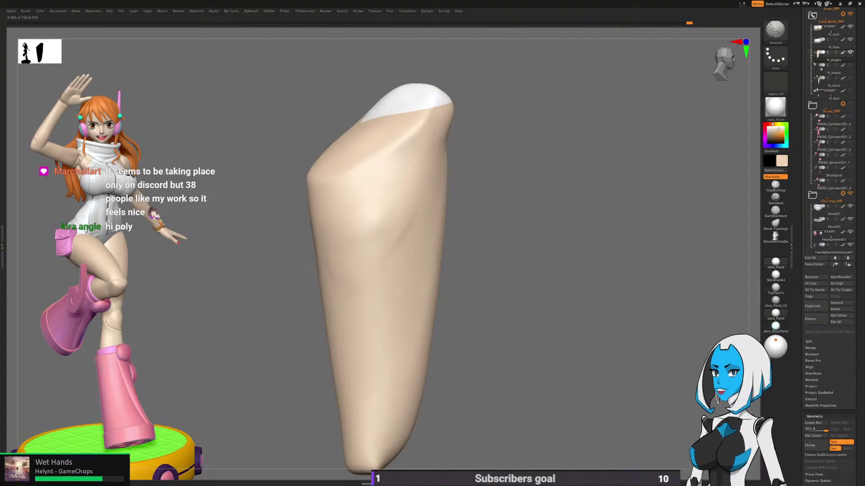
Step: Smooth the standing thigh's inner surface and lower the thighs to subdivision level 5, smoothing again at that level
key(shift)
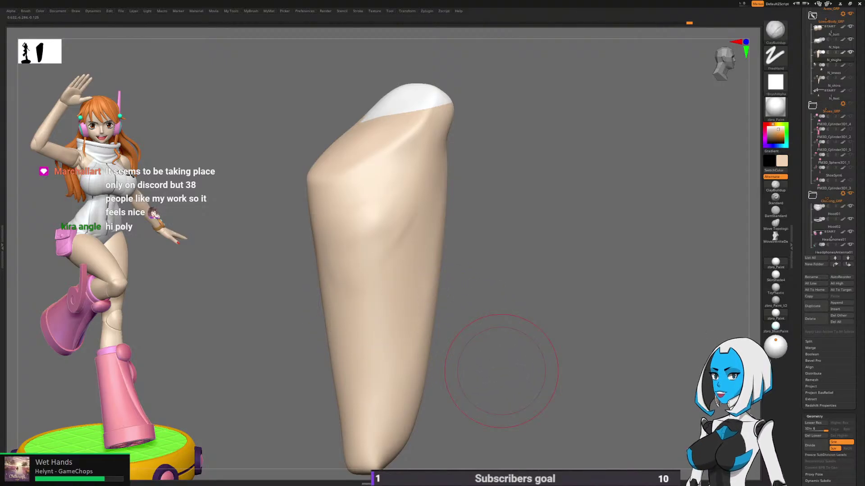
mouse_move(501, 371)
mouse_down()
mouse_move(518, 369)
mouse_move(478, 368)
mouse_up()
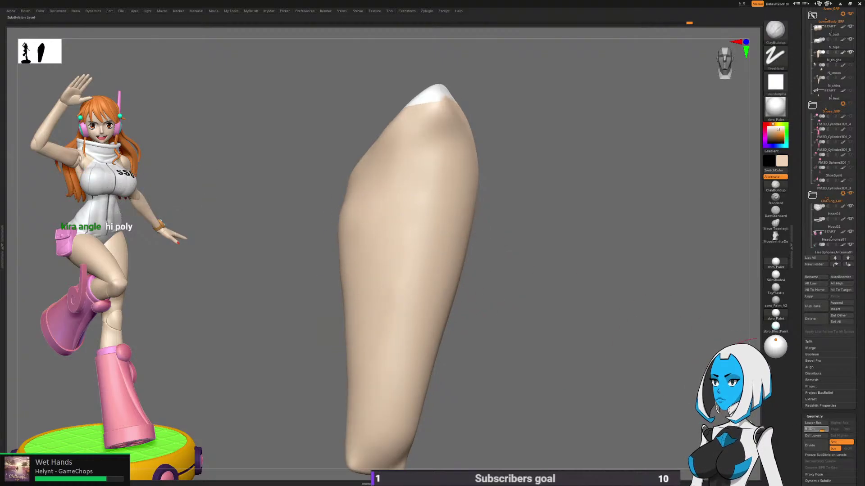
key(shift)
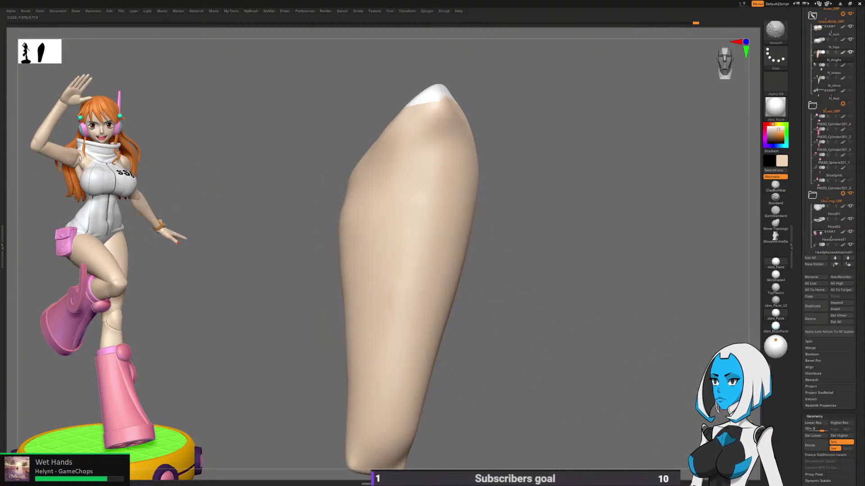
key(shift)
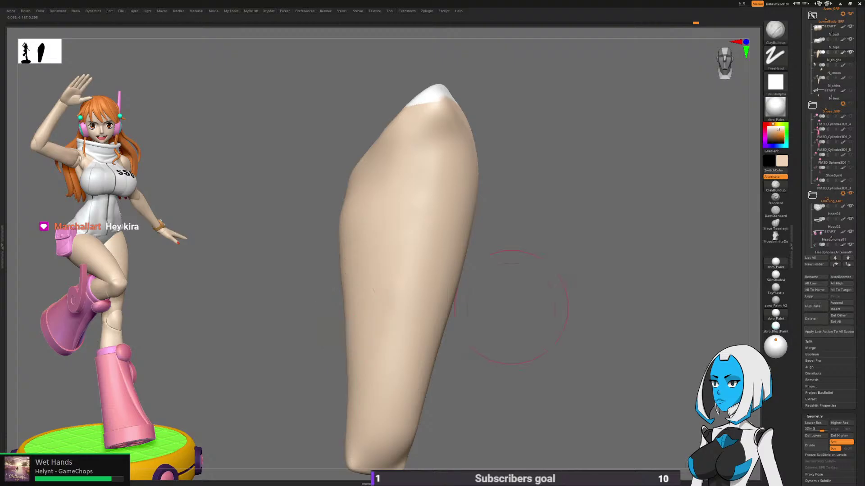
Step: Build up soft ClayBuildup strokes along the standing thigh's upper inner side and smooth them into the surface
alt+right_drag(533, 293, 546, 276)
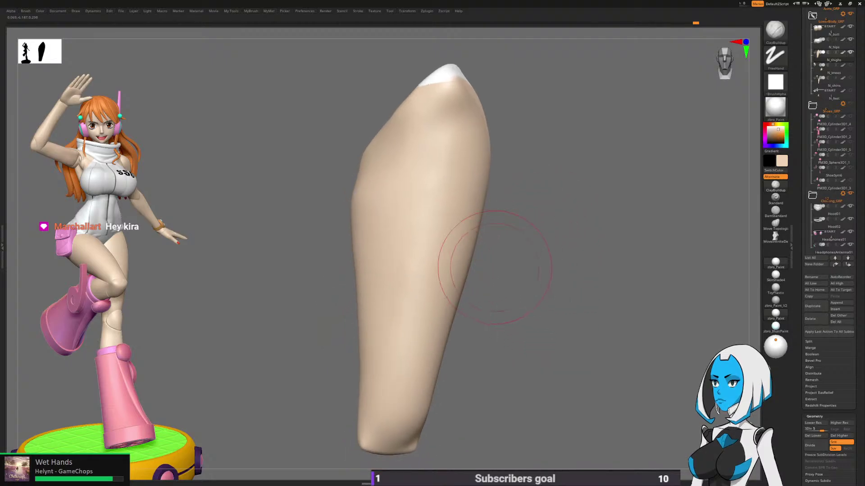
mouse_move(396, 194)
alt+right_down()
mouse_move(445, 192)
mouse_move(441, 211)
mouse_move(469, 198)
mouse_move(515, 212)
mouse_move(531, 205)
mouse_move(533, 236)
alt+right_up()
drag(528, 187, 507, 290)
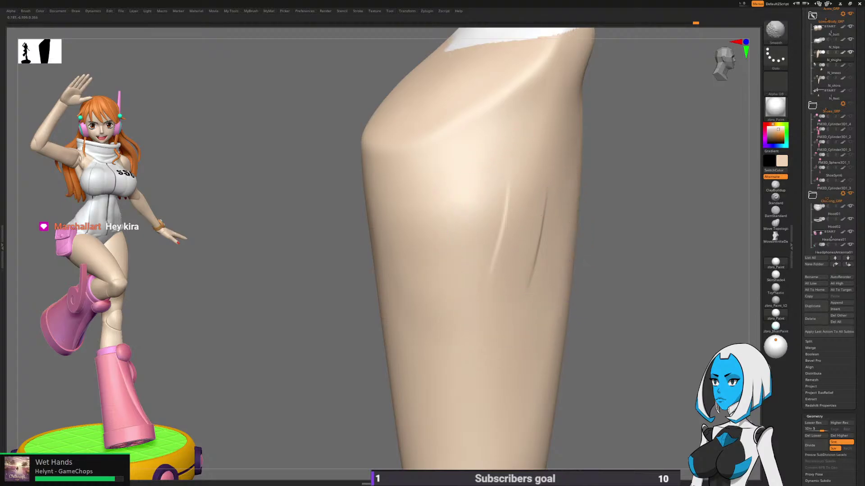
right_drag(495, 314, 558, 297)
shift+drag(519, 241, 518, 275)
mouse_move(438, 298)
right_down()
mouse_move(448, 296)
mouse_move(417, 303)
mouse_move(518, 275)
mouse_move(563, 244)
right_up()
Step: Flatten the transition at the top of the standing thigh's inner side with the TrimDynamic brush and smooth it
key(space)
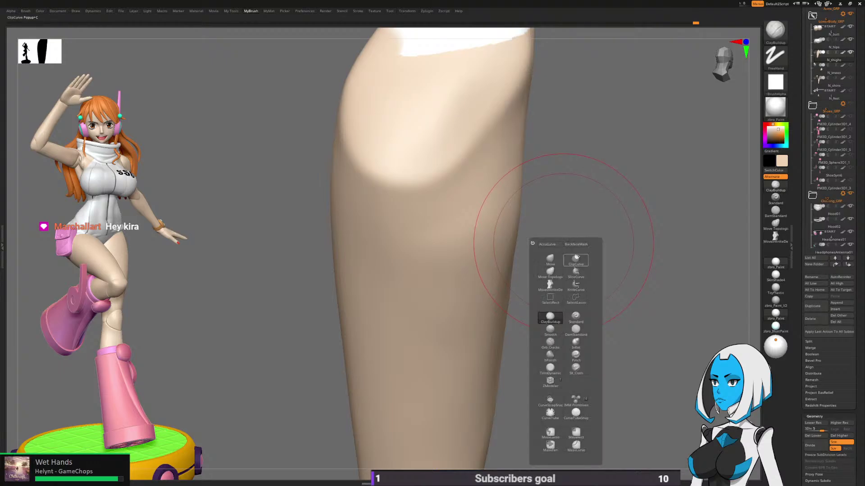
click(550, 368)
mouse_move(366, 167)
mouse_down()
mouse_move(426, 171)
mouse_move(503, 130)
mouse_move(405, 172)
mouse_move(500, 124)
mouse_up()
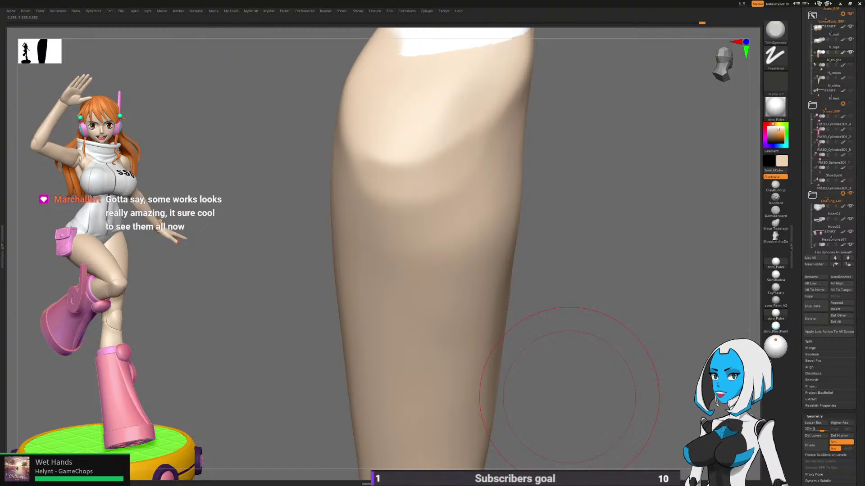
drag(569, 396, 585, 253)
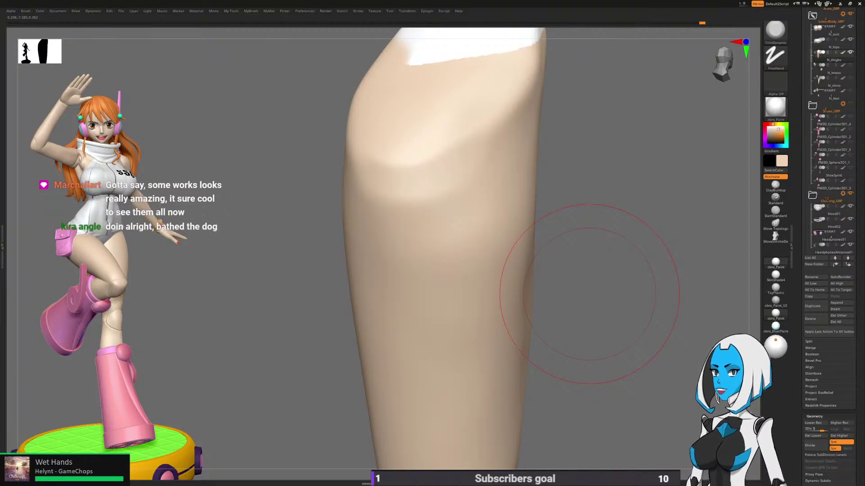
drag(590, 291, 557, 269)
shift+drag(436, 175, 428, 189)
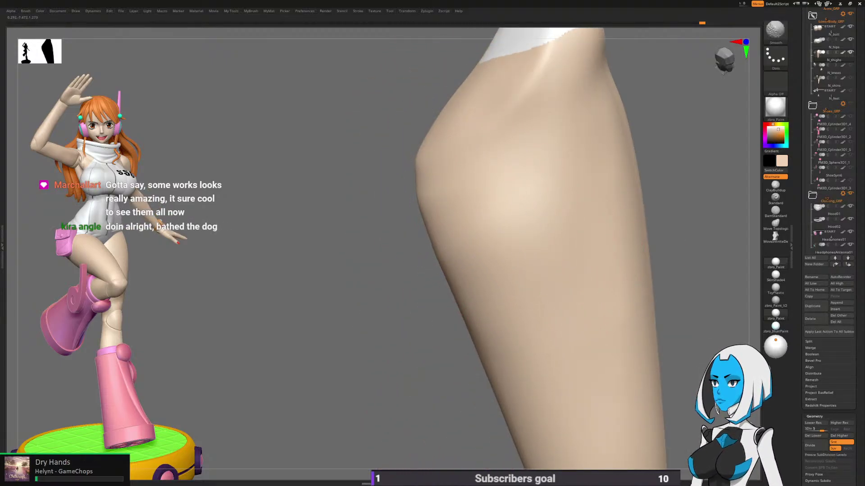
Step: Check the isolated thigh's form from several angles and turn off Solo mode to show it with the body
drag(434, 288, 414, 315)
mouse_move(624, 283)
mouse_down()
mouse_move(642, 325)
mouse_move(598, 260)
mouse_move(480, 279)
mouse_move(550, 261)
mouse_move(433, 275)
mouse_up()
alt+drag(586, 288, 576, 257)
mouse_move(577, 257)
mouse_down()
mouse_move(531, 259)
mouse_move(585, 259)
mouse_up()
key(space)
click(611, 330)
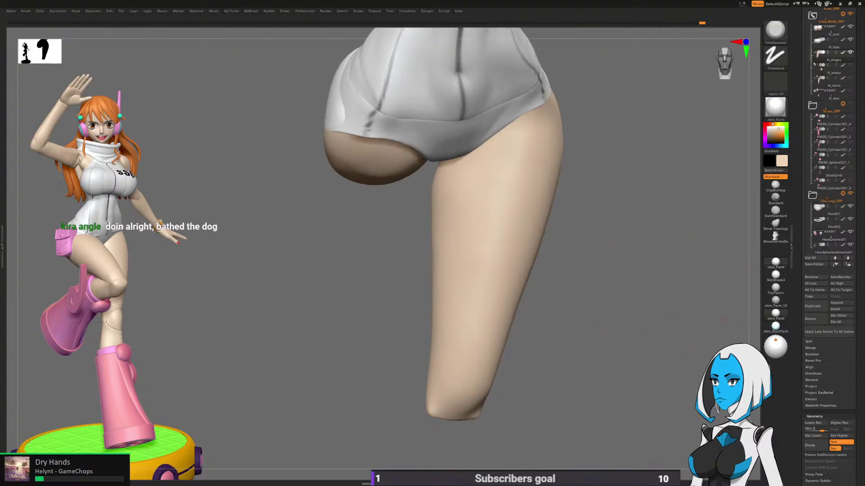
Step: Reshape the standing thigh's upper contour below the bodysuit with the Move brush, working at subdivision level 4
drag(603, 288, 576, 252)
key(b)
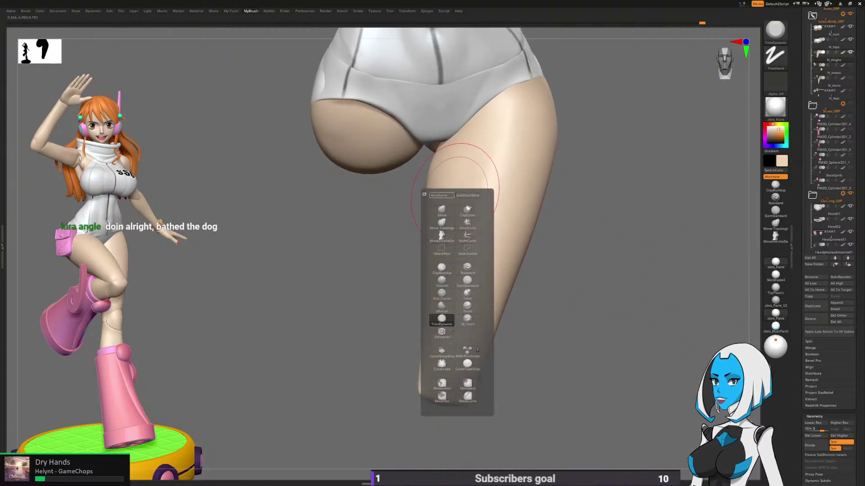
click(442, 210)
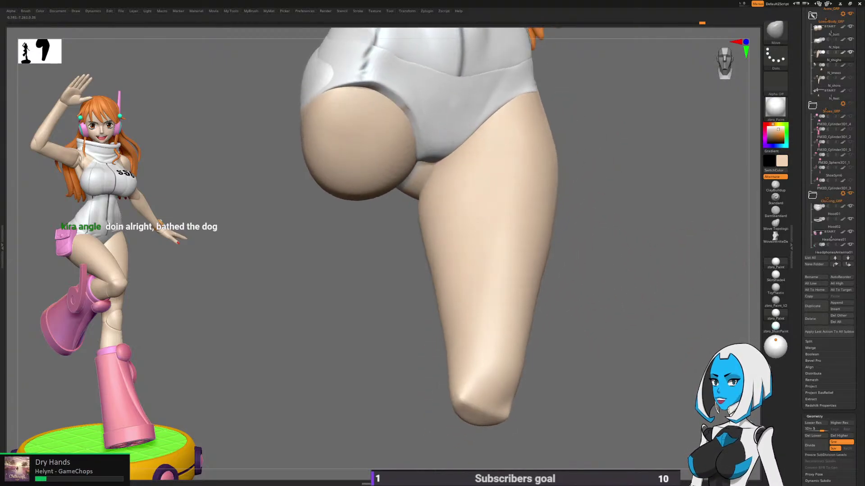
mouse_move(568, 149)
mouse_down()
mouse_move(575, 197)
mouse_move(415, 196)
mouse_move(419, 162)
mouse_up()
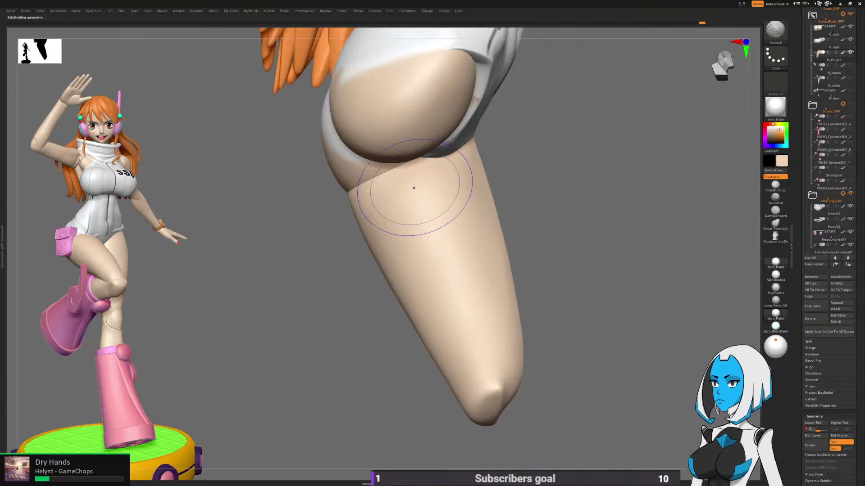
mouse_move(521, 193)
mouse_down()
mouse_move(469, 117)
mouse_move(576, 250)
mouse_move(615, 244)
mouse_up()
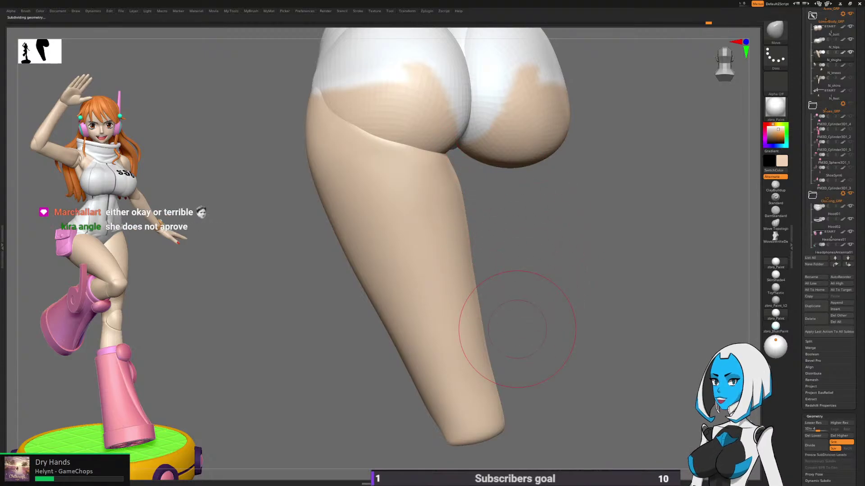
Step: Adjust the Move brush size, refine the standing thigh's inner contour just below the crotch and smooth it
key(space)
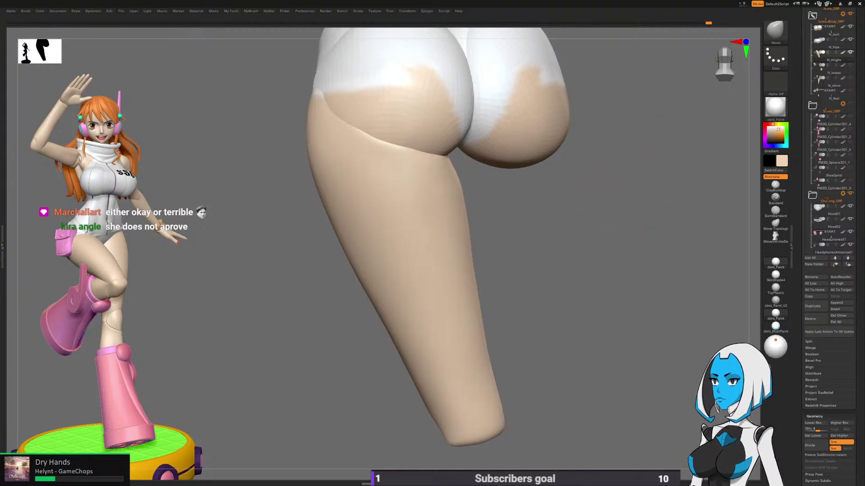
drag(563, 205, 401, 218)
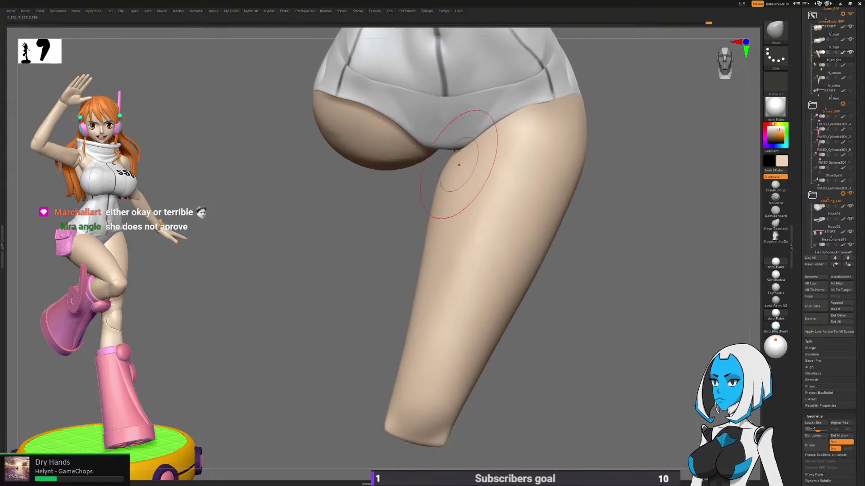
key(space)
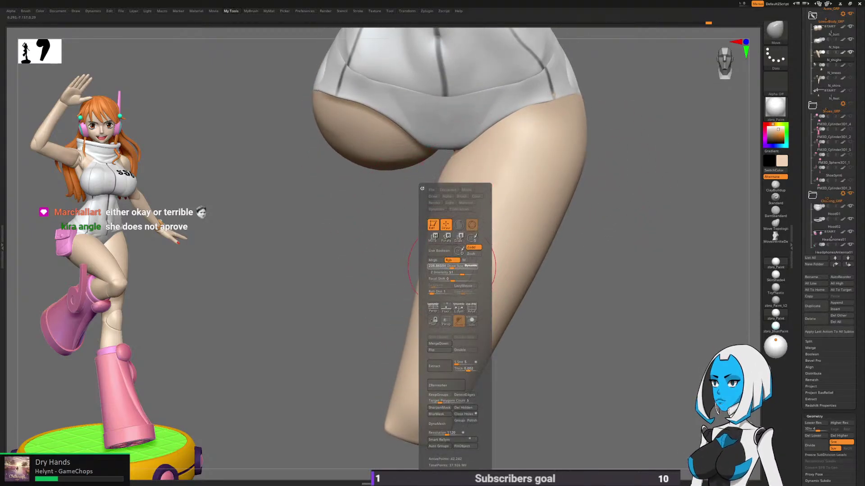
right_drag(440, 173, 446, 171)
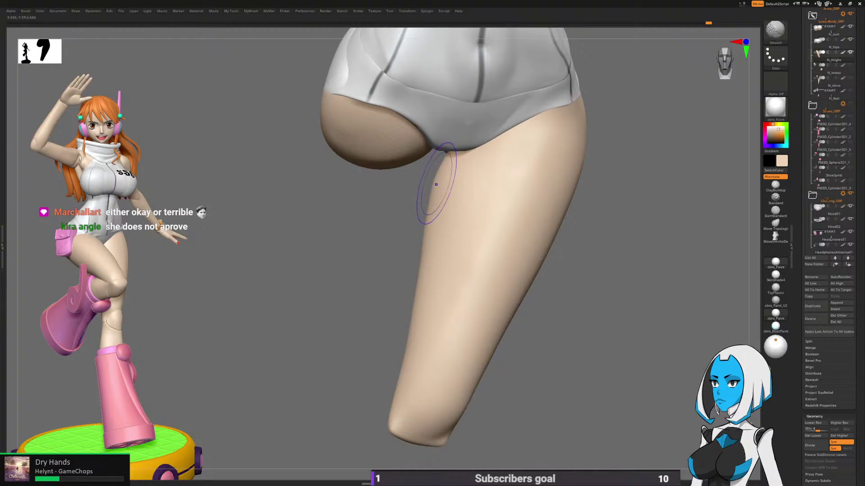
right_drag(449, 320, 471, 146)
Step: Show the hidden raised thigh again and lower the thighs by one more subdivision level
mouse_move(512, 295)
right_down()
mouse_move(570, 270)
mouse_move(566, 288)
right_up()
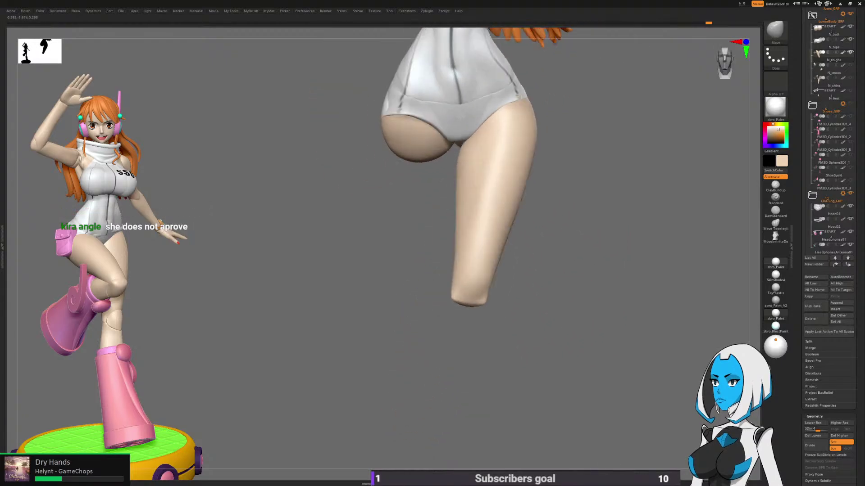
right_drag(565, 332, 515, 321)
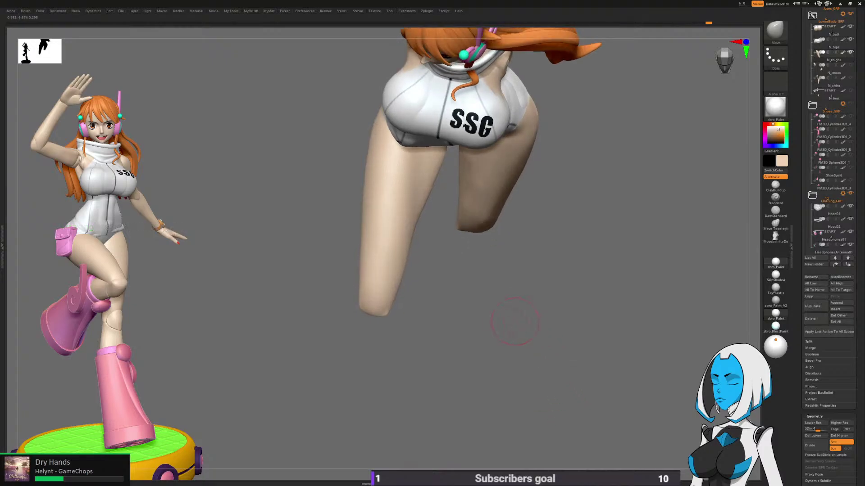
right_drag(436, 228, 423, 227)
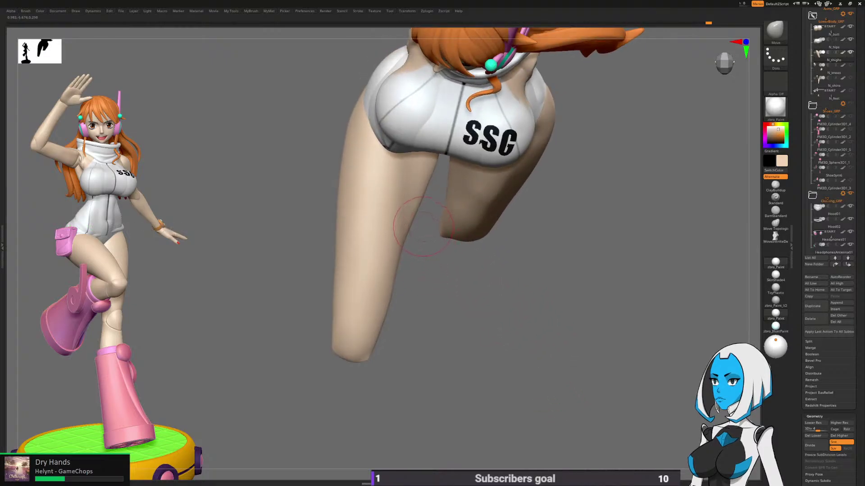
click(813, 430)
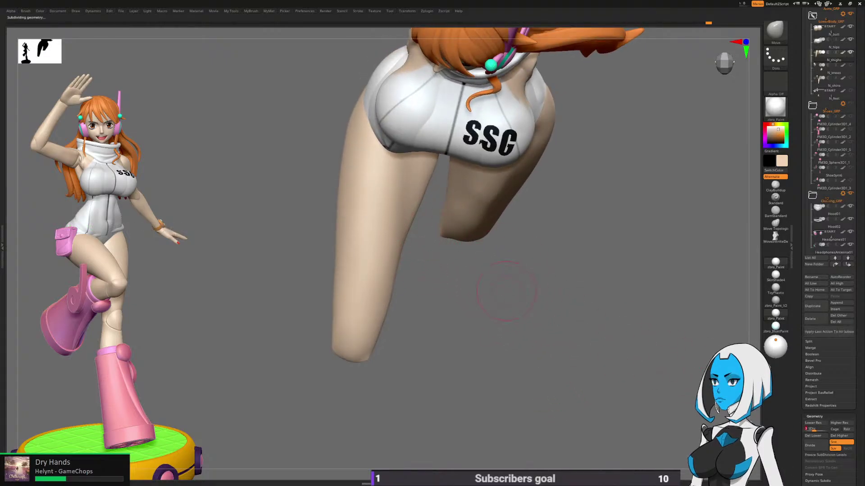
key(shift)
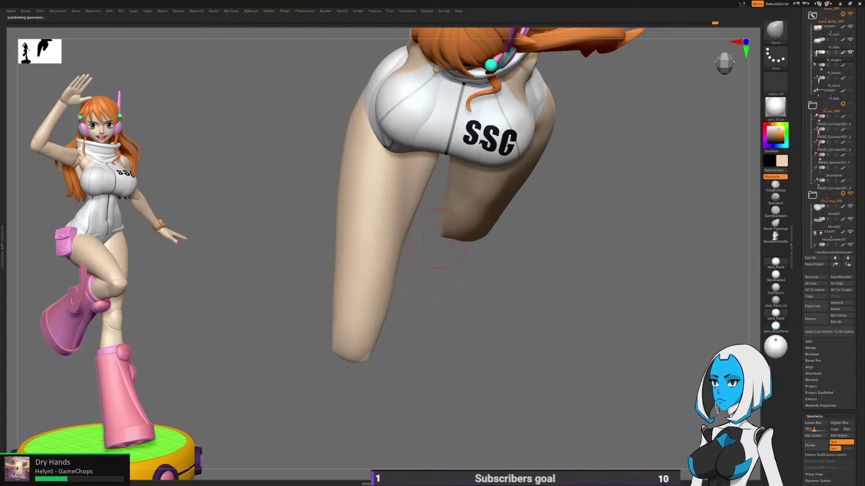
Step: Adjust the Move brush size, reshape the raised thigh's inner contour and underside, and smooth the changes
key(space)
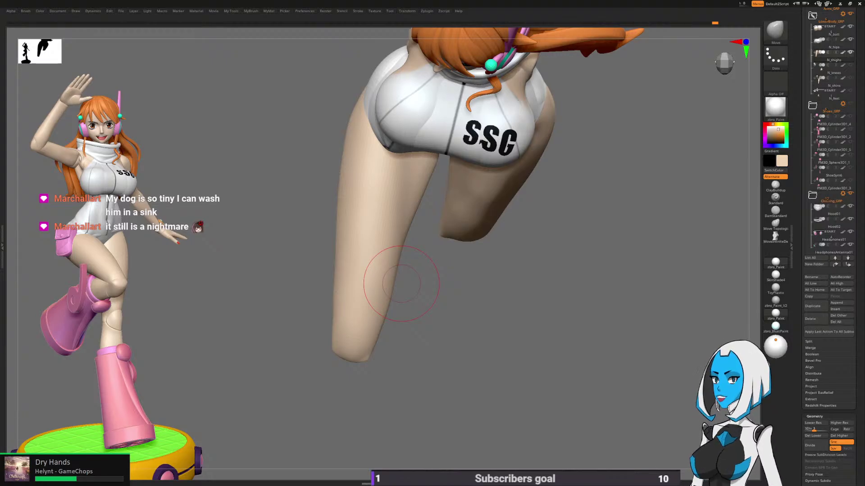
drag(401, 284, 414, 213)
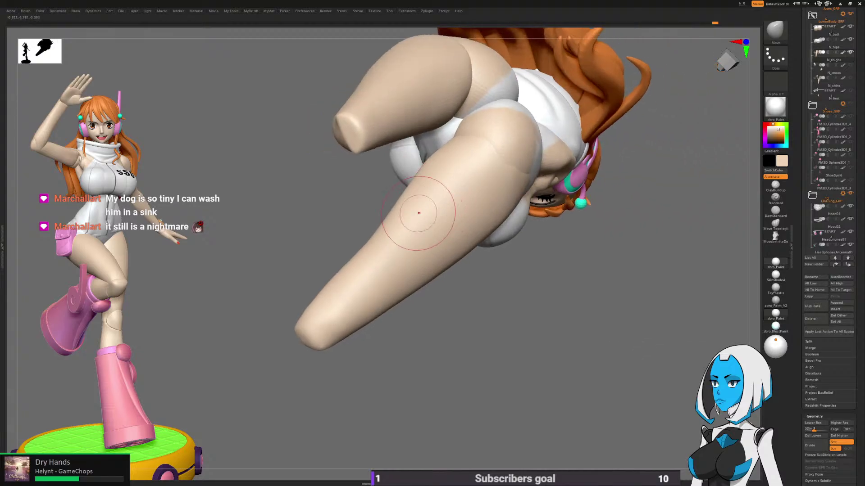
drag(459, 323, 584, 265)
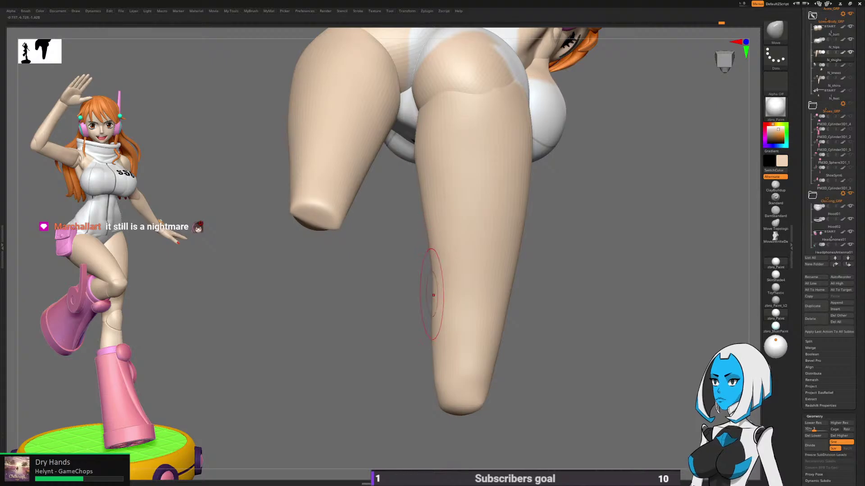
shift+drag(428, 207, 430, 230)
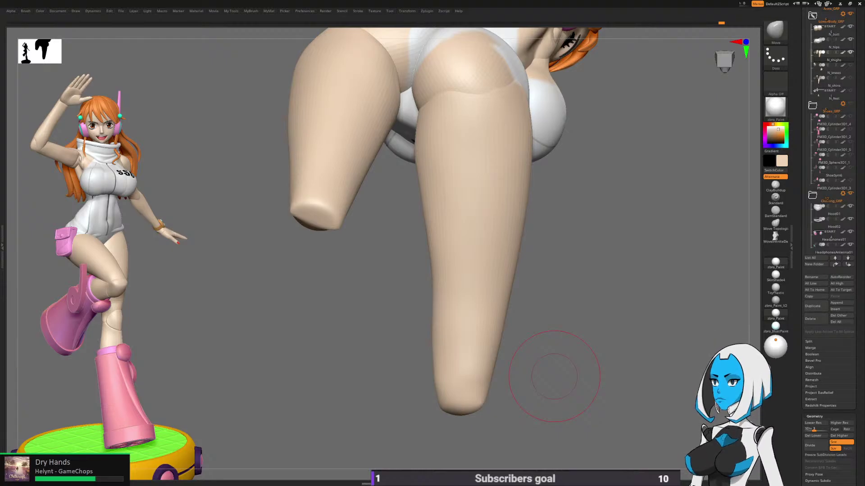
Step: Resize the Move brush, refine the raised thigh's side profile towards the knee and smooth its surface
mouse_move(554, 376)
mouse_down()
mouse_move(521, 299)
mouse_move(404, 197)
mouse_move(461, 252)
mouse_up()
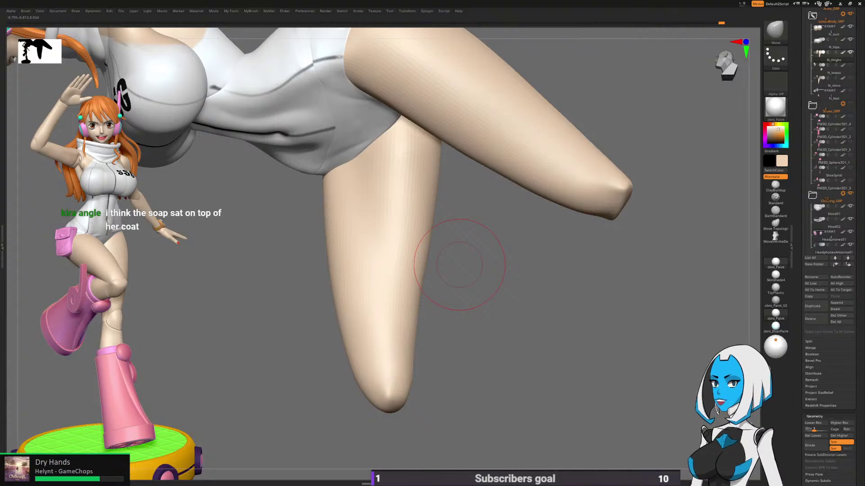
drag(460, 265, 483, 286)
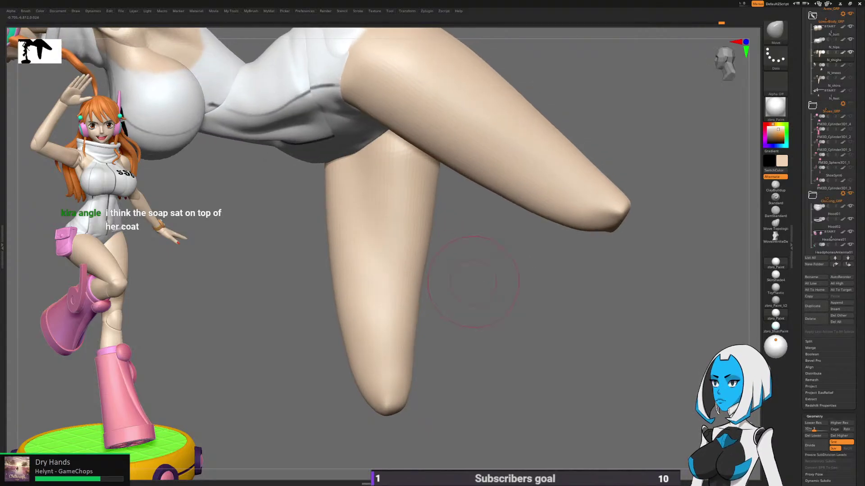
key(b)
key(space)
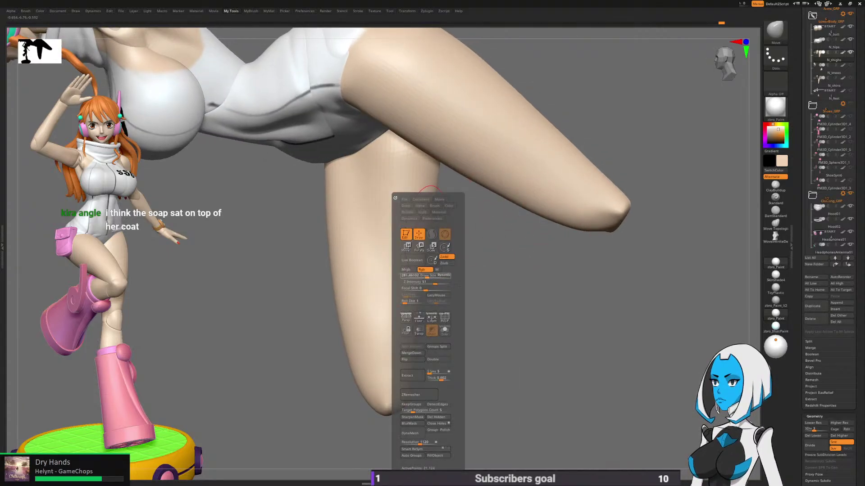
drag(498, 267, 455, 247)
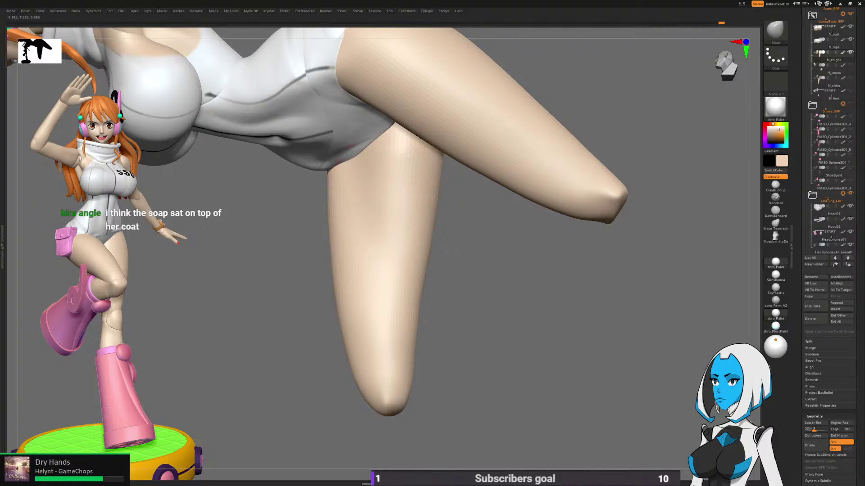
mouse_move(378, 217)
right_down()
mouse_move(424, 179)
mouse_move(451, 183)
right_up()
mouse_move(397, 189)
shift+mouse_down()
mouse_move(424, 220)
mouse_move(433, 270)
mouse_move(427, 315)
shift+mouse_up()
Step: Isolate the raised thigh by hiding the standing one, and reshape and smooth its upper inner area beside the crotch
mouse_move(473, 271)
right_down()
mouse_move(540, 257)
mouse_move(576, 279)
mouse_move(454, 240)
mouse_move(329, 347)
mouse_move(329, 306)
mouse_move(495, 216)
mouse_move(382, 230)
mouse_move(450, 290)
mouse_move(484, 187)
right_up()
ctrl+shift+click(456, 225)
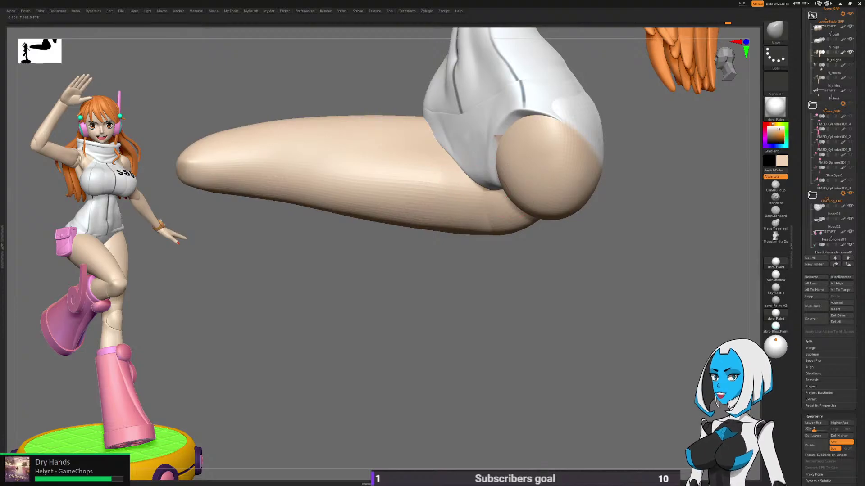
right_drag(428, 270, 450, 170)
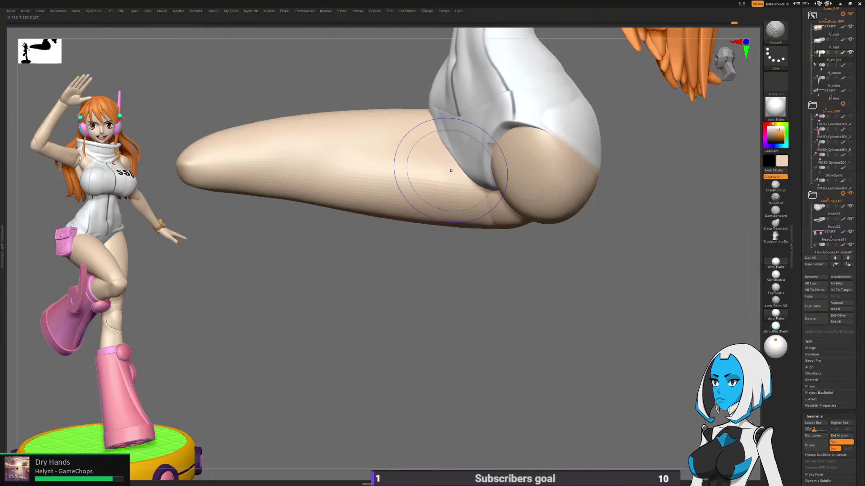
shift+drag(451, 170, 437, 159)
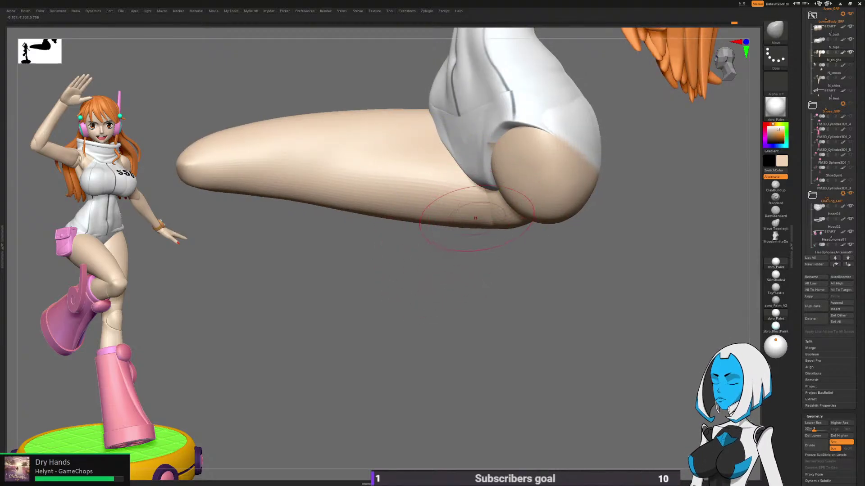
Step: Show the knees, shins and shoes again below the thighs
mouse_move(475, 218)
right_down()
mouse_move(438, 310)
mouse_move(558, 336)
mouse_move(558, 298)
right_up()
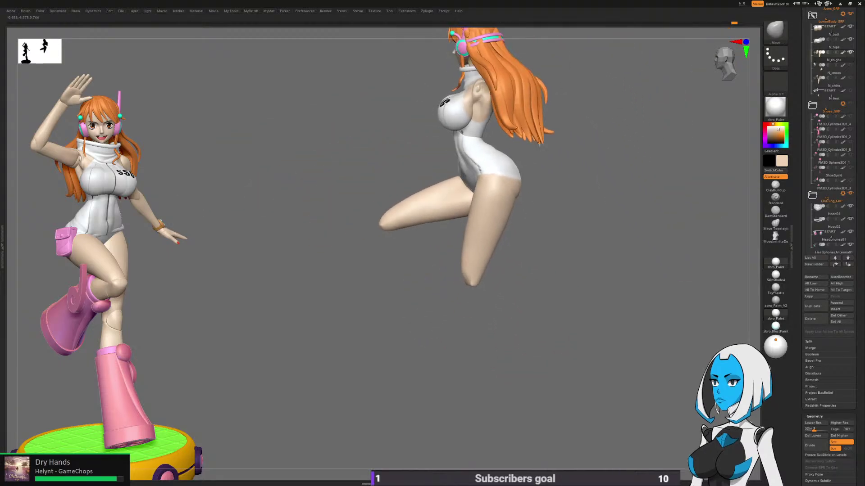
right_drag(599, 216, 760, 214)
click(850, 64)
click(849, 78)
click(849, 103)
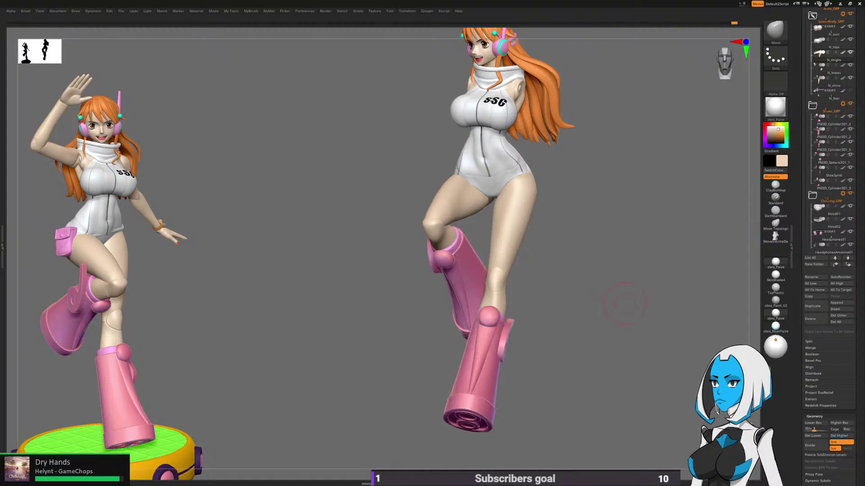
Step: Examine the figure's leg and hip proportions from the front, side and back, both up close and at full figure
mouse_move(577, 362)
alt+right_down()
mouse_move(569, 313)
mouse_move(639, 312)
mouse_move(610, 297)
mouse_move(609, 322)
alt+right_up()
mouse_move(609, 322)
right_down()
mouse_move(544, 329)
mouse_move(557, 348)
mouse_move(601, 344)
right_up()
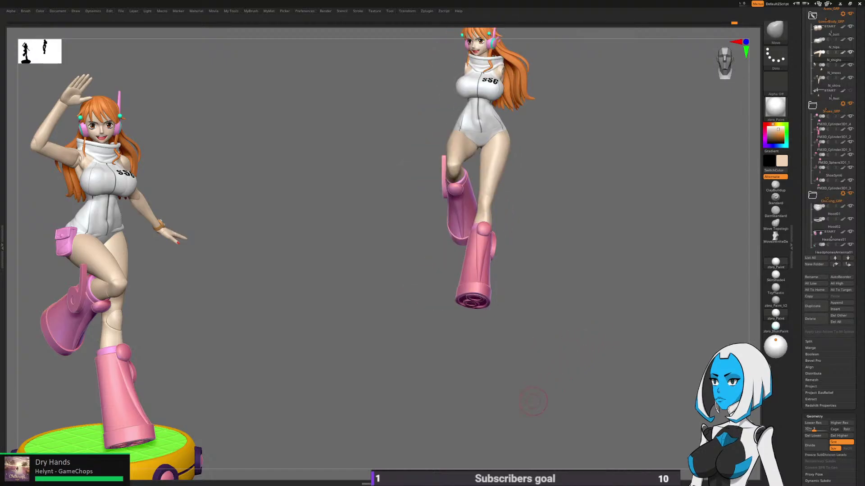
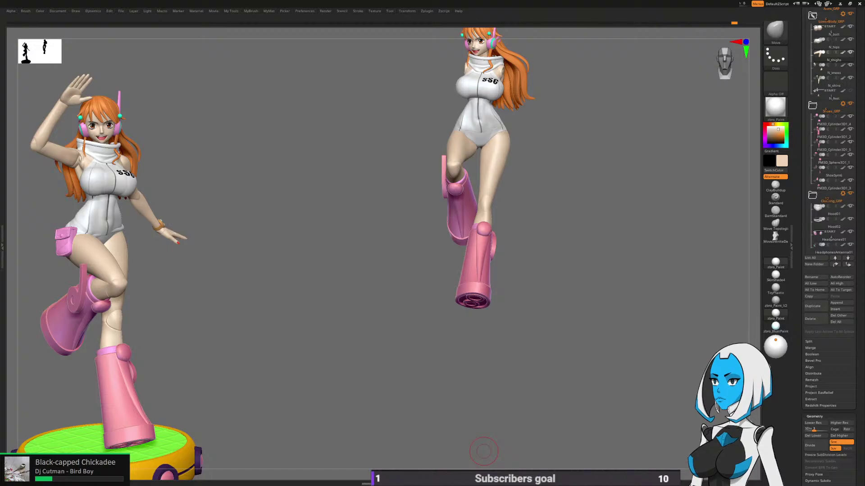
drag(586, 313, 558, 313)
mouse_move(576, 262)
alt+mouse_down()
mouse_move(545, 319)
mouse_move(538, 241)
mouse_move(586, 281)
alt+mouse_up()
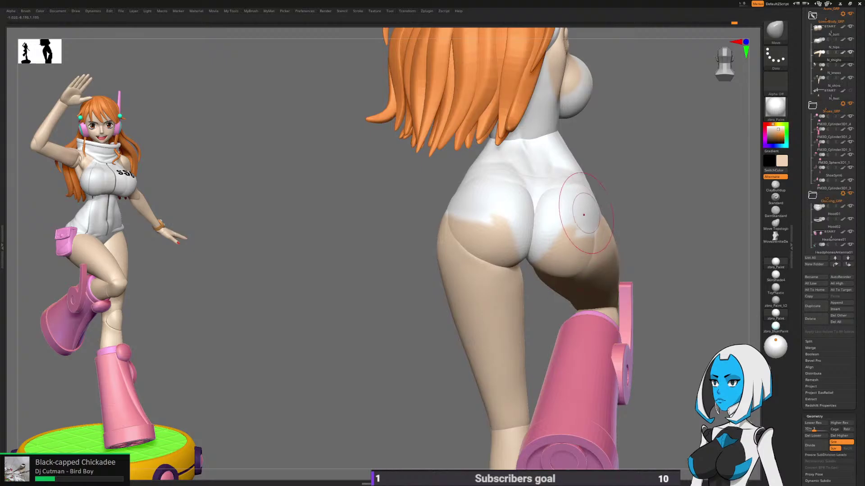
mouse_move(585, 212)
right_down()
mouse_move(587, 232)
mouse_move(544, 213)
right_up()
mouse_move(695, 336)
alt+right_down()
mouse_move(612, 270)
mouse_move(581, 358)
alt+right_up()
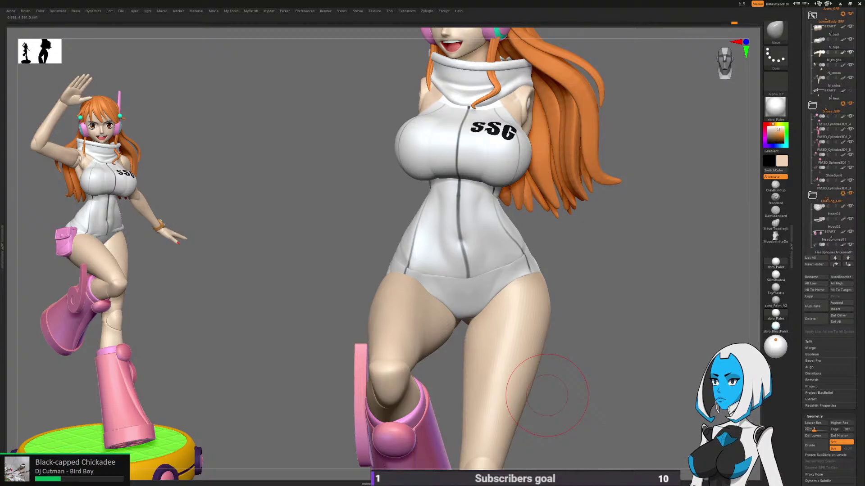
drag(547, 396, 557, 205)
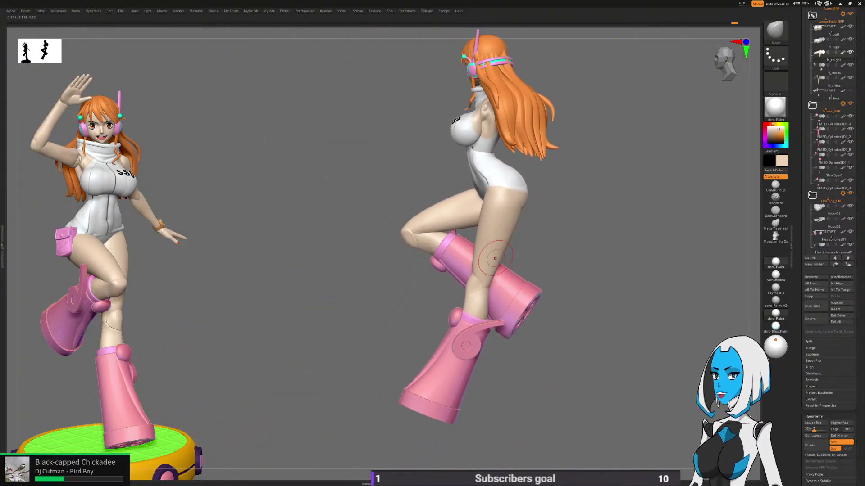
alt+right_drag(433, 219, 483, 245)
drag(482, 245, 454, 248)
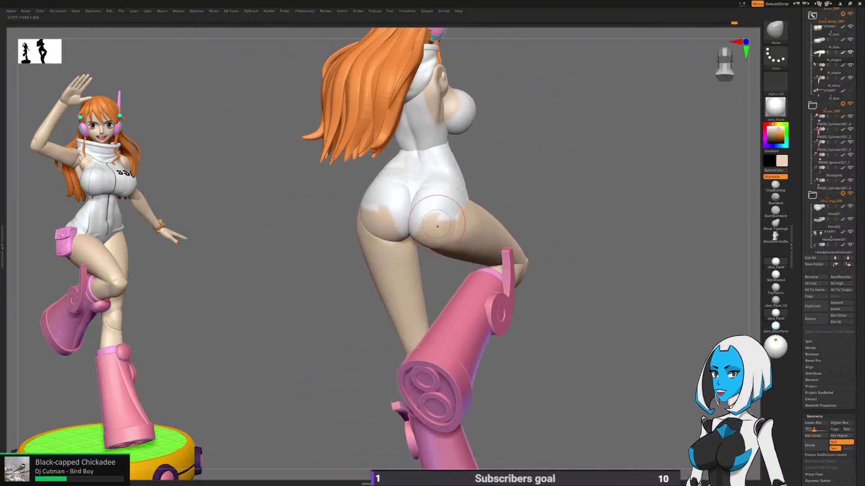
Step: Make the N_butt part active and hide the long back hair strands so the figure's back is exposed
alt+click(429, 217)
alt+drag(517, 178, 516, 217)
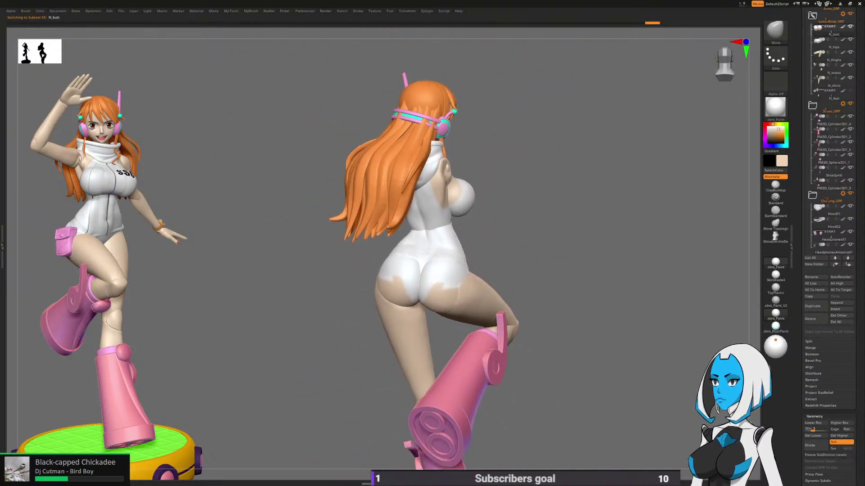
drag(599, 203, 521, 198)
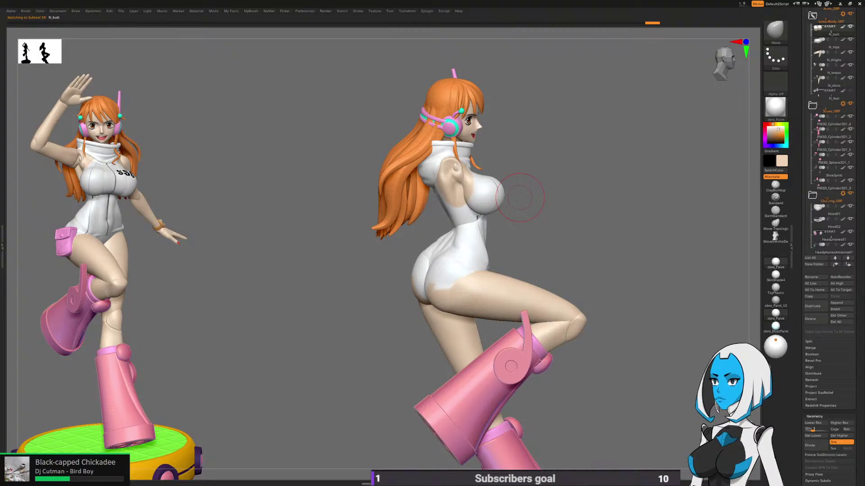
scroll(828, 225, up, 3)
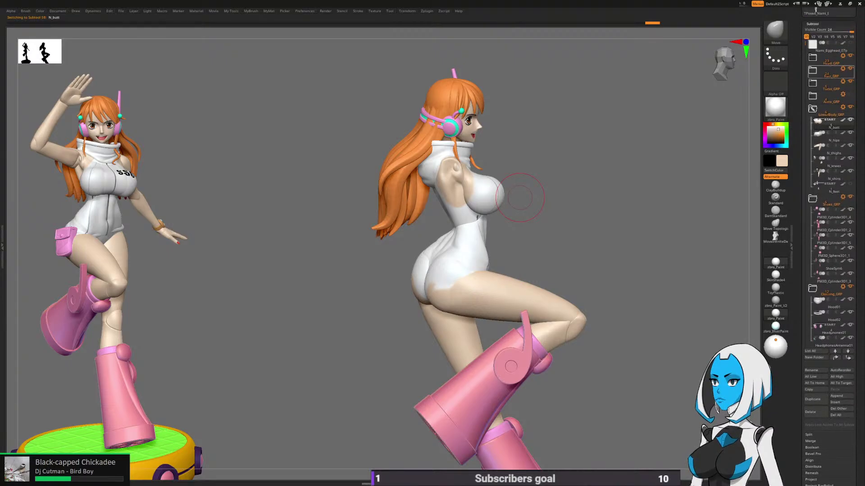
click(812, 71)
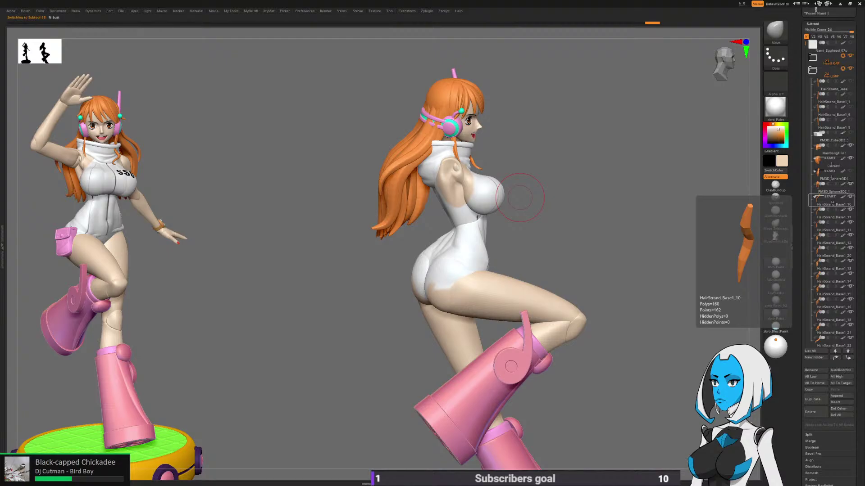
click(850, 197)
drag(631, 385, 694, 382)
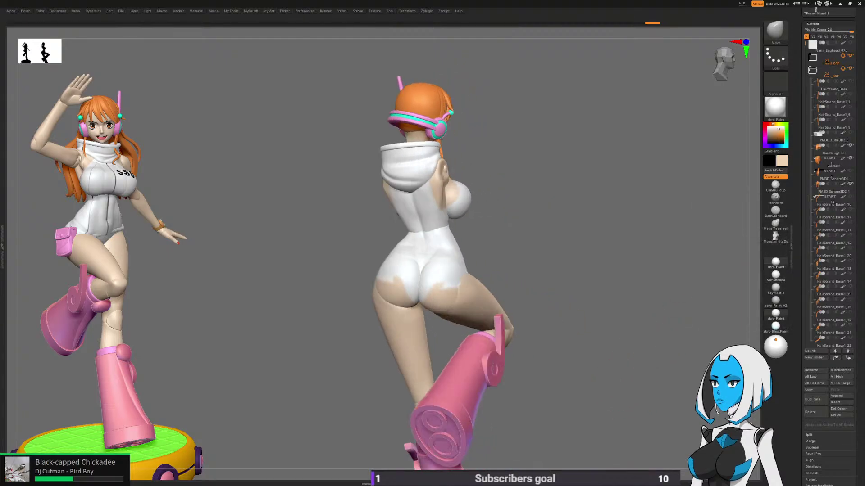
drag(563, 376, 600, 328)
alt+drag(548, 270, 622, 313)
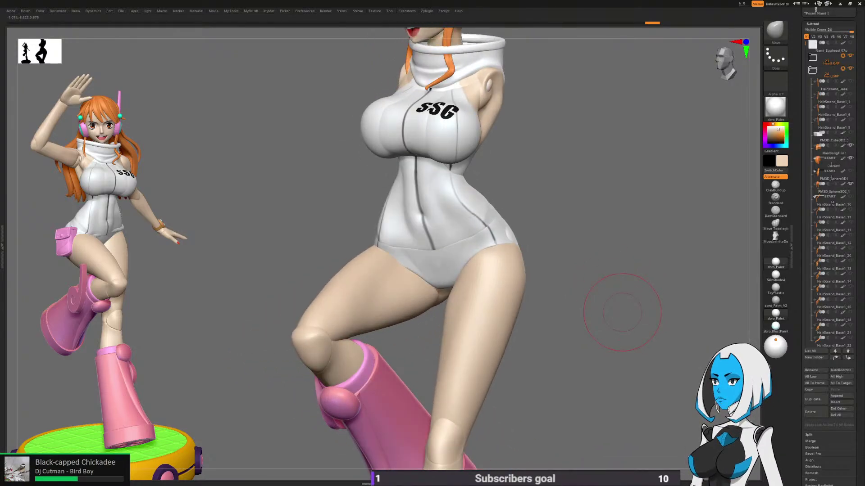
click(813, 70)
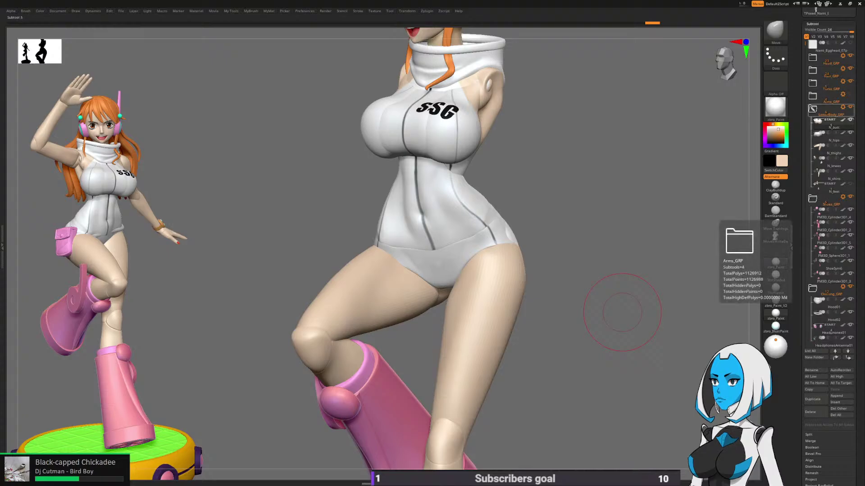
Step: Hide the breast part in the torso group to expose the ribcage and the trunk's upper edge
click(812, 83)
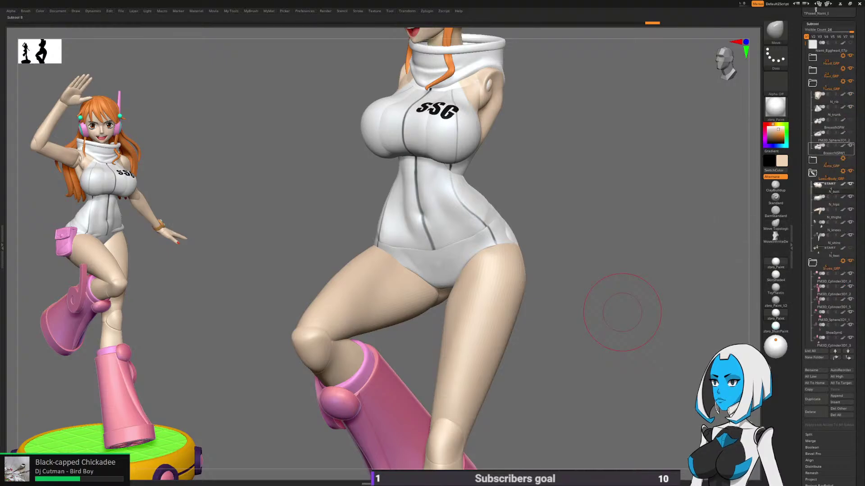
click(851, 146)
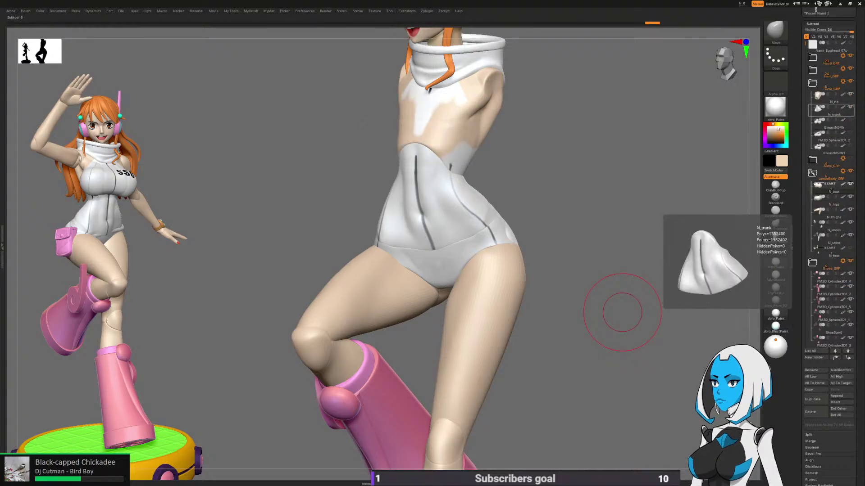
click(820, 95)
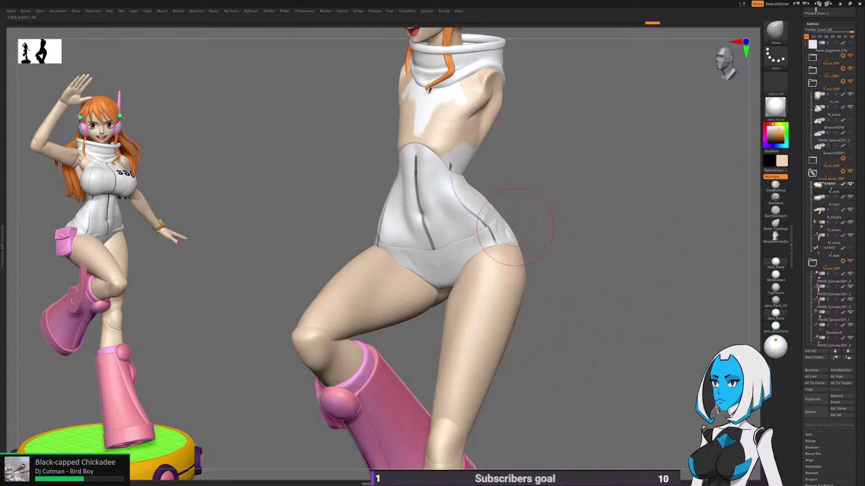
right_drag(559, 217, 544, 212)
right_drag(468, 225, 458, 267)
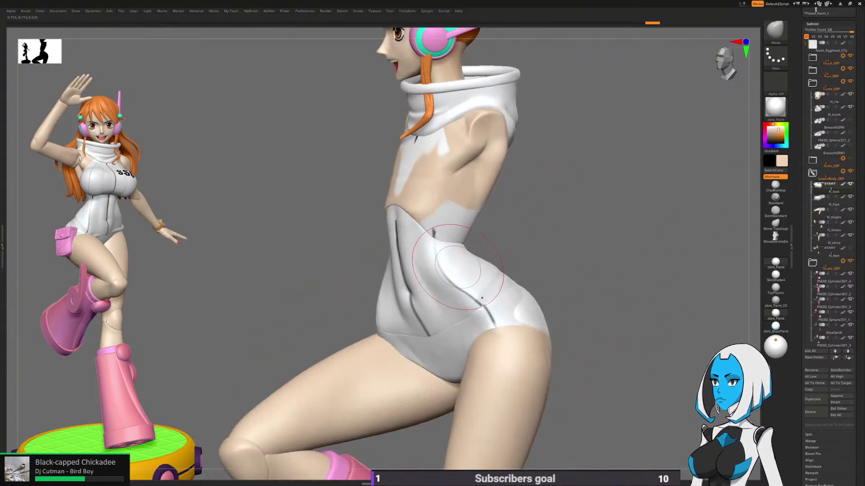
Step: Make the N_trunk part active and lower it by four subdivision levels
alt+click(435, 272)
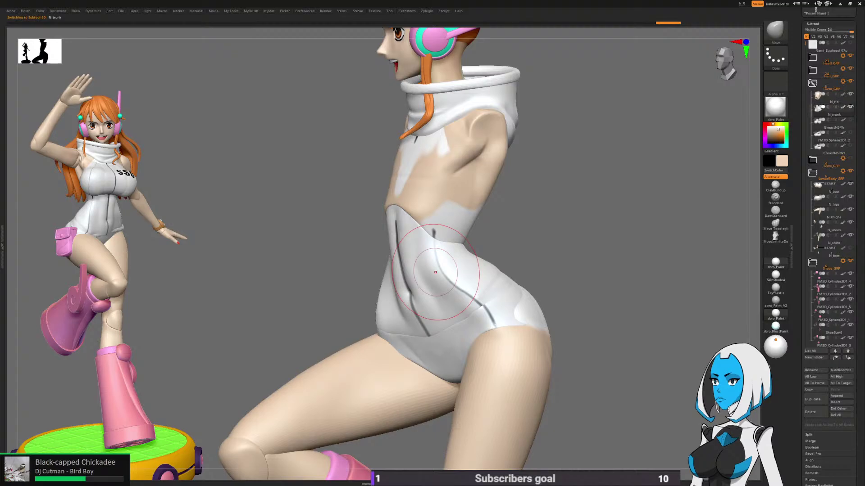
key(b)
click(421, 285)
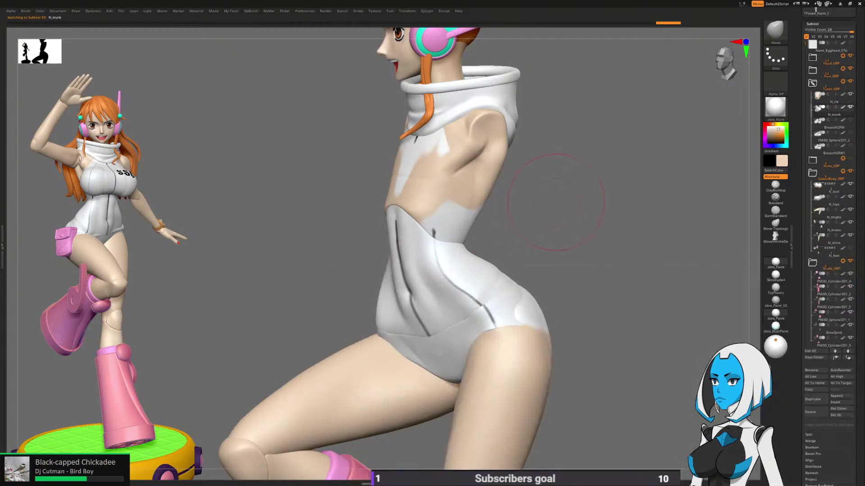
drag(624, 338, 593, 349)
key(shift+d)
key(shift+d)
key(shift+d)
key(shift+d)
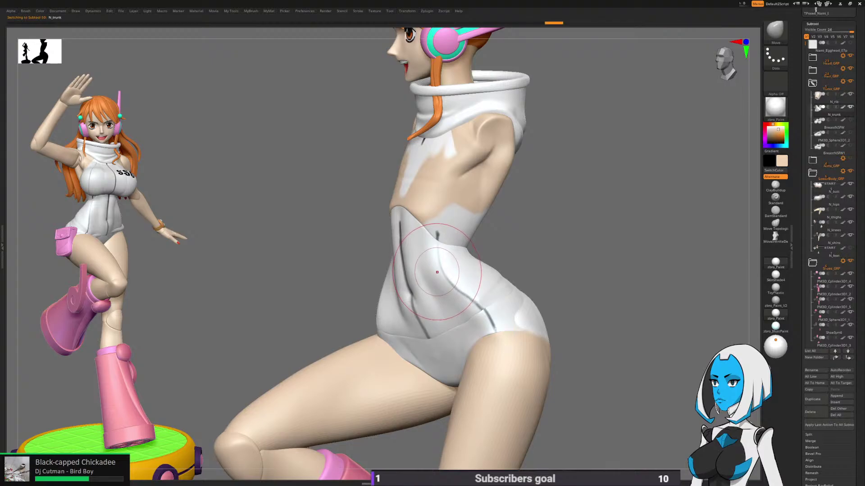
Step: Adjust the Move brush size and reshape the trunk's front profile below the ribcage in side view
mouse_move(539, 233)
mouse_down()
mouse_move(486, 241)
mouse_move(572, 230)
mouse_up()
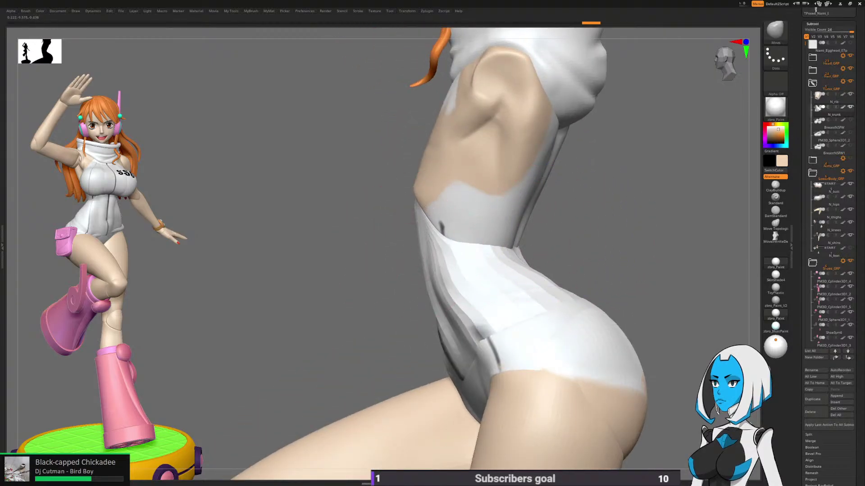
drag(360, 239, 381, 237)
key(space)
drag(422, 275, 422, 276)
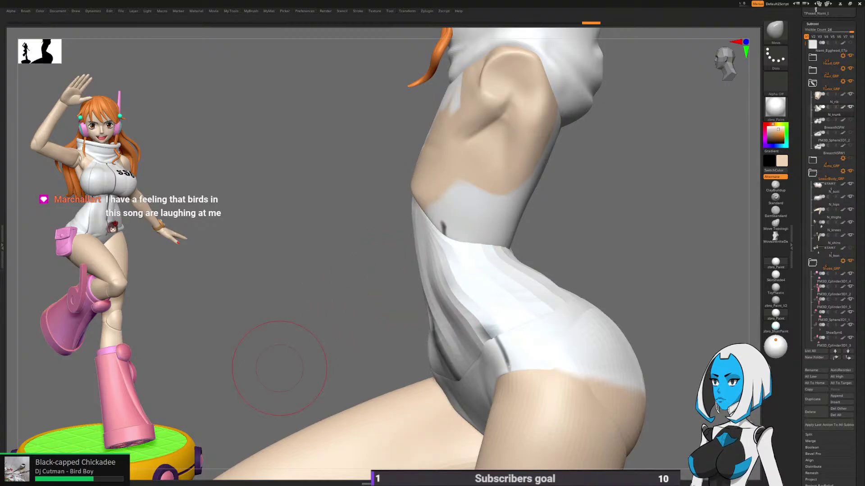
mouse_move(356, 278)
mouse_down()
mouse_move(405, 223)
mouse_move(385, 234)
mouse_up()
drag(403, 185, 399, 179)
Step: Refine the abdomen's front contour from both sides so its upper edge follows the ribcage
mouse_move(349, 230)
mouse_down()
mouse_move(471, 231)
mouse_move(507, 215)
mouse_move(443, 215)
mouse_up()
mouse_move(506, 217)
mouse_down()
mouse_move(403, 220)
mouse_move(454, 218)
mouse_up()
drag(401, 216, 554, 217)
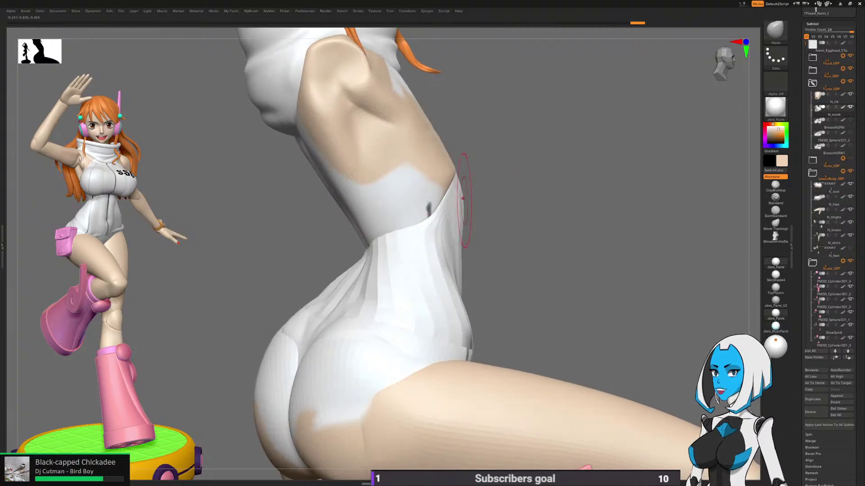
mouse_move(495, 201)
mouse_down()
mouse_move(427, 222)
mouse_move(463, 207)
mouse_up()
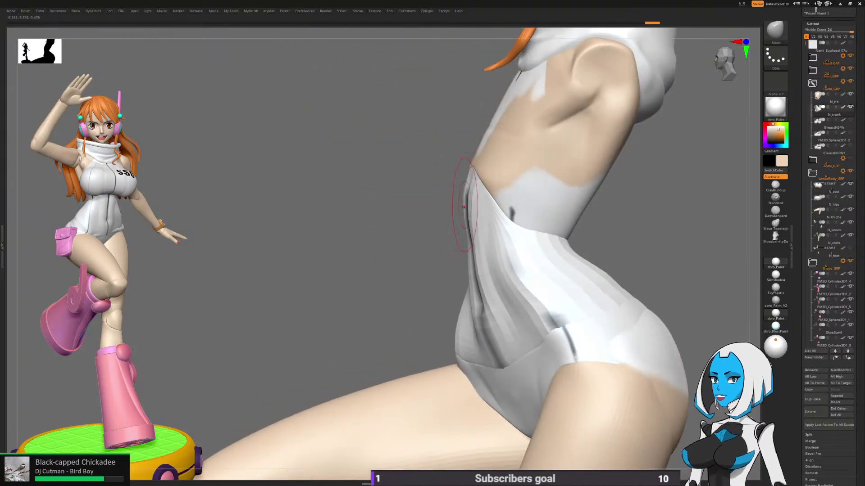
drag(475, 245, 473, 245)
drag(432, 219, 421, 228)
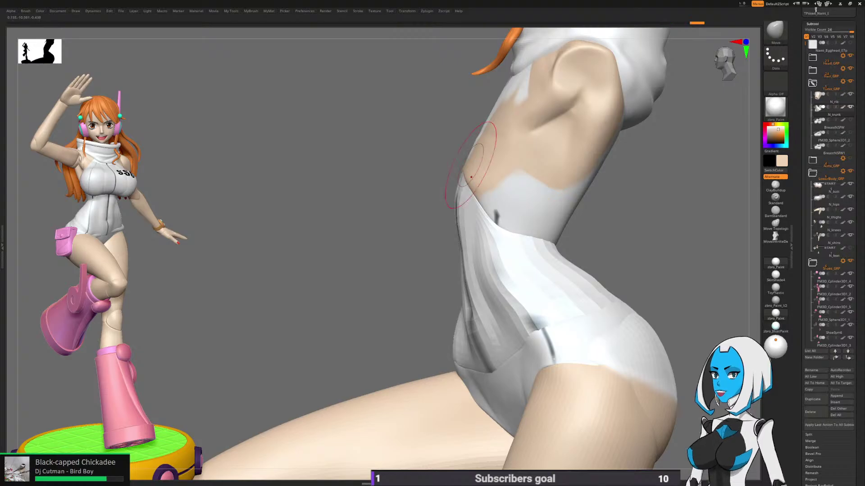
mouse_move(389, 344)
alt+mouse_down()
mouse_move(336, 319)
mouse_move(338, 288)
alt+mouse_up()
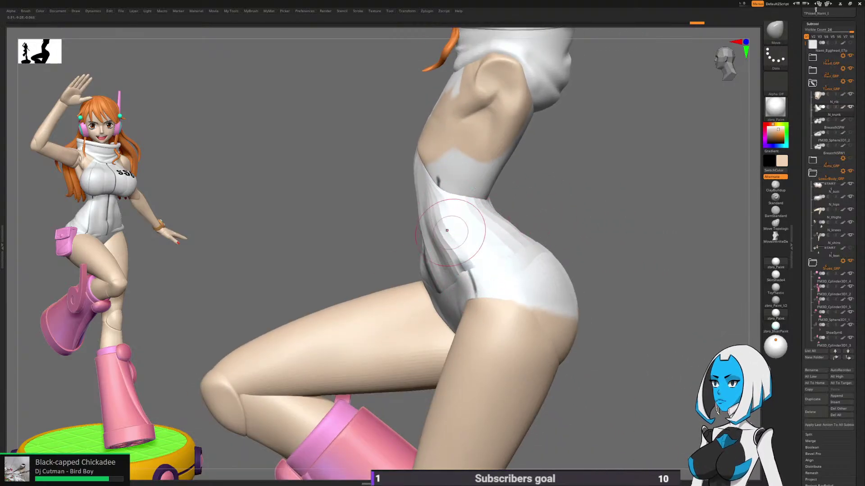
Step: Resize the Move brush and reshape the side of the trunk around the waist
key(space)
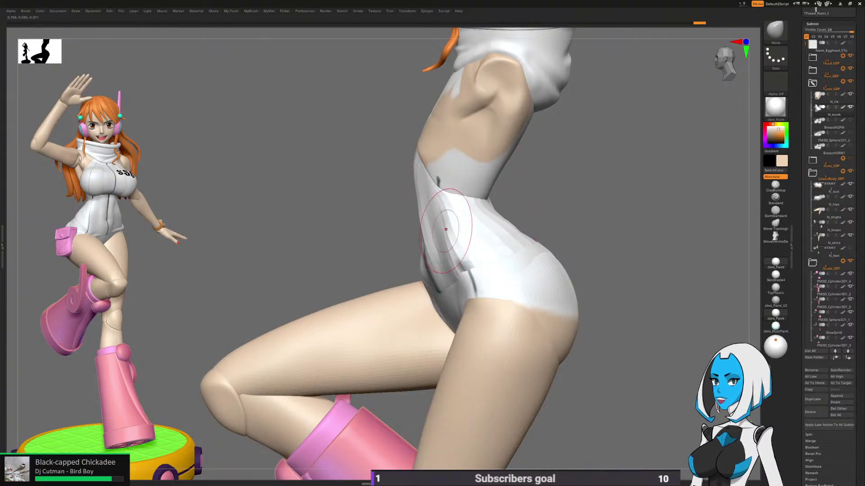
right_drag(503, 193, 467, 199)
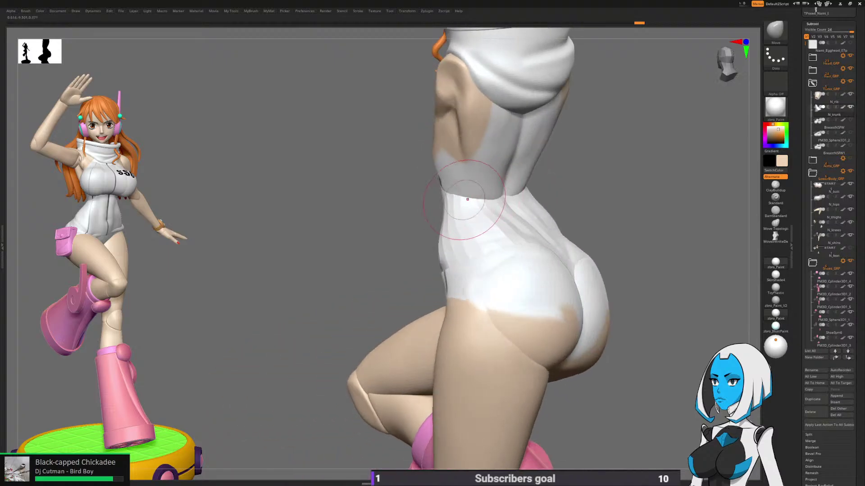
right_drag(407, 212, 543, 199)
mouse_move(432, 189)
right_down()
mouse_move(491, 192)
mouse_move(527, 153)
right_up()
right_drag(500, 188, 493, 194)
Step: Adjust the Move brush size and reshape the trunk's lower-back curve above the buttocks
key(space)
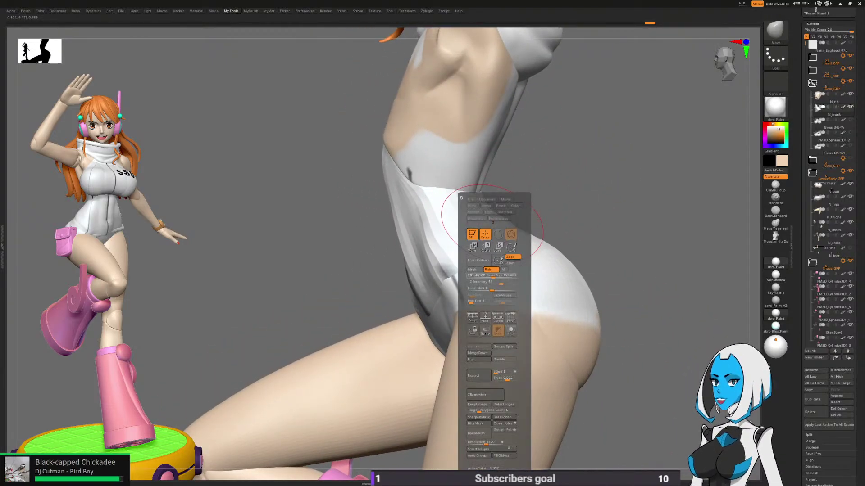
drag(490, 276, 488, 276)
right_drag(560, 183, 569, 192)
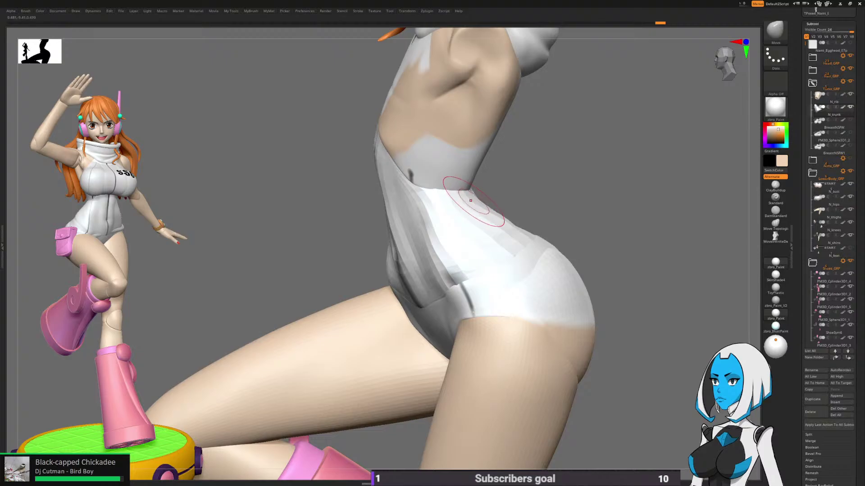
right_drag(502, 211, 540, 205)
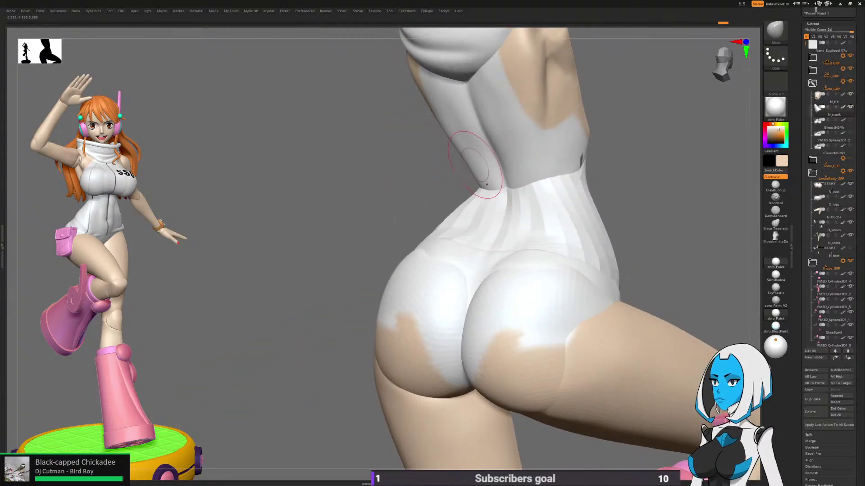
Step: Refine the trunk's waist and lower-back contour above the buttocks from behind
mouse_move(486, 184)
right_down()
mouse_move(479, 193)
mouse_move(560, 183)
mouse_move(495, 192)
mouse_move(459, 170)
mouse_move(450, 197)
right_up()
right_drag(648, 212, 519, 233)
alt+right_drag(602, 222, 558, 237)
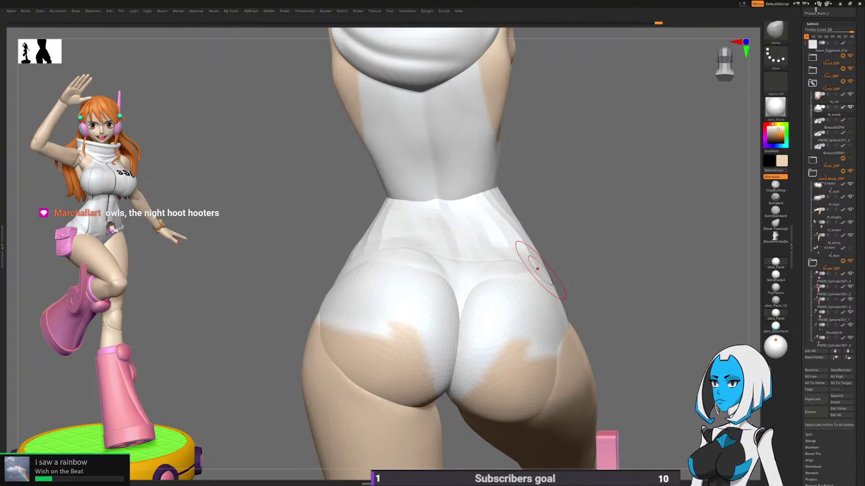
drag(617, 230, 491, 229)
Step: Resize the Move brush and refine the trunk's front and waist contour in side view, undoing an unwanted stroke
key(space)
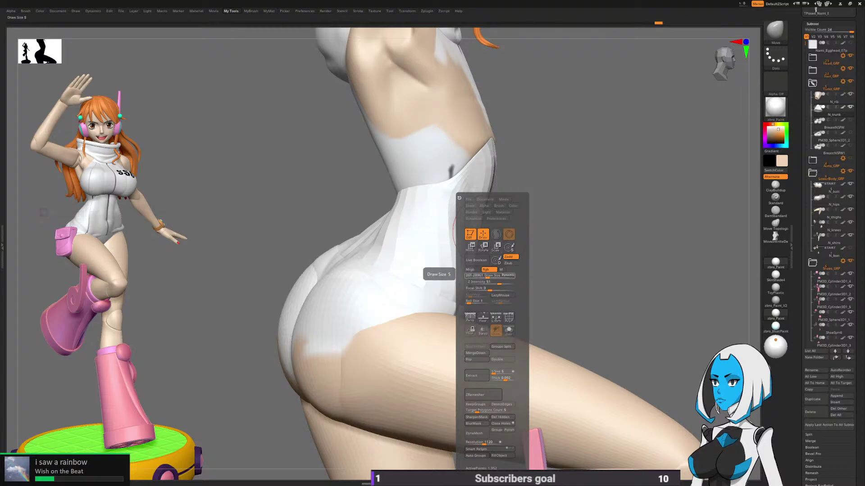
drag(486, 276, 491, 276)
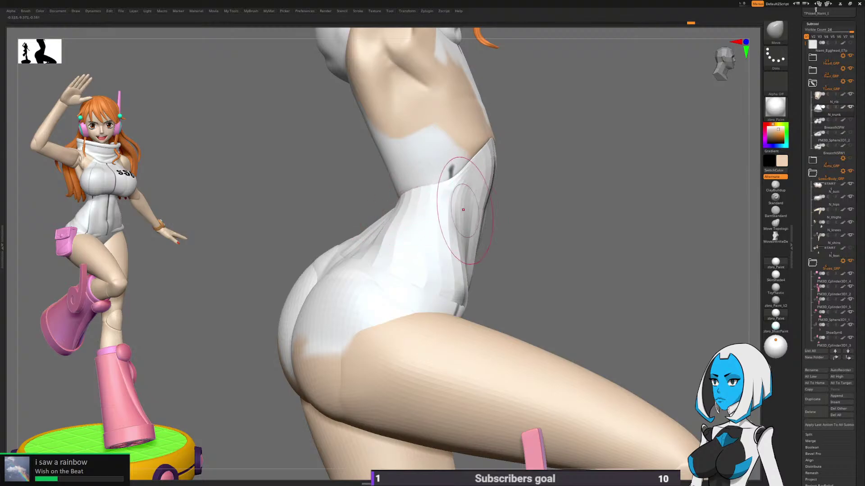
right_drag(468, 252, 477, 252)
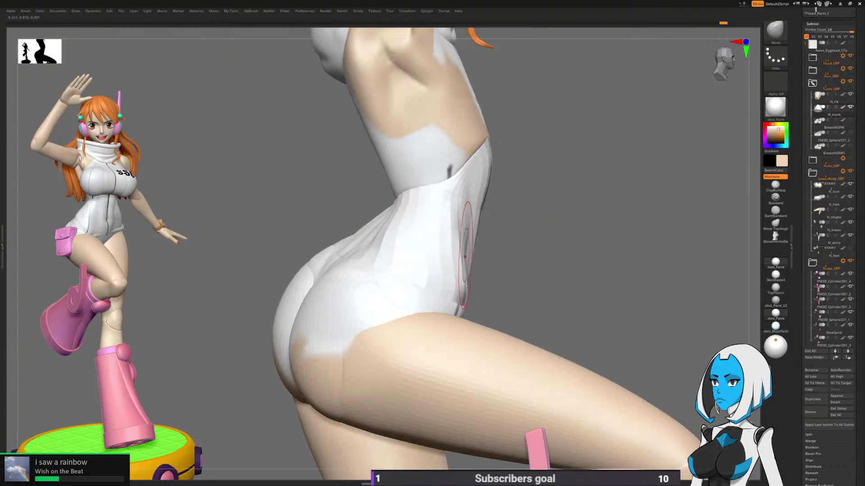
key(ctrl+z)
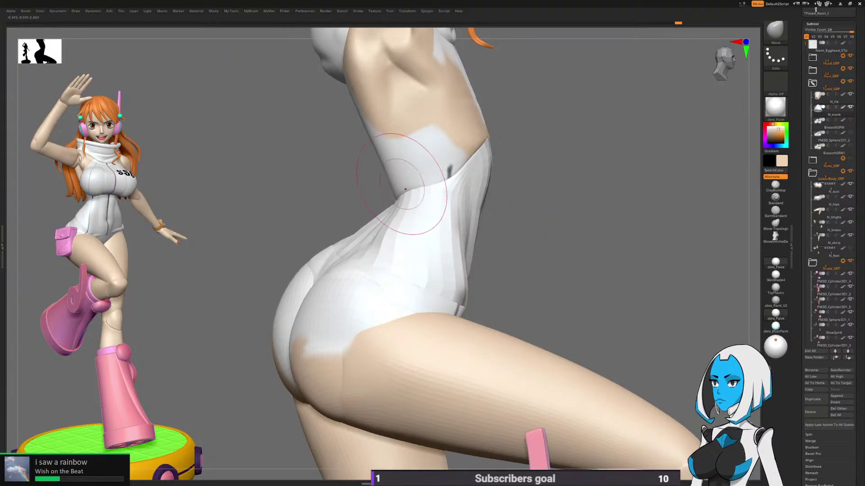
mouse_move(423, 182)
right_down()
mouse_move(407, 190)
mouse_move(464, 203)
right_up()
right_drag(436, 162, 496, 217)
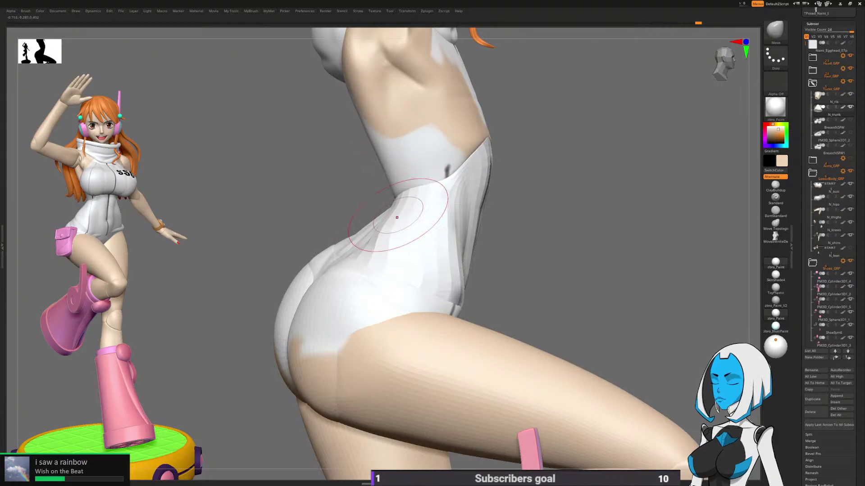
drag(599, 234, 455, 270)
alt+drag(565, 272, 589, 306)
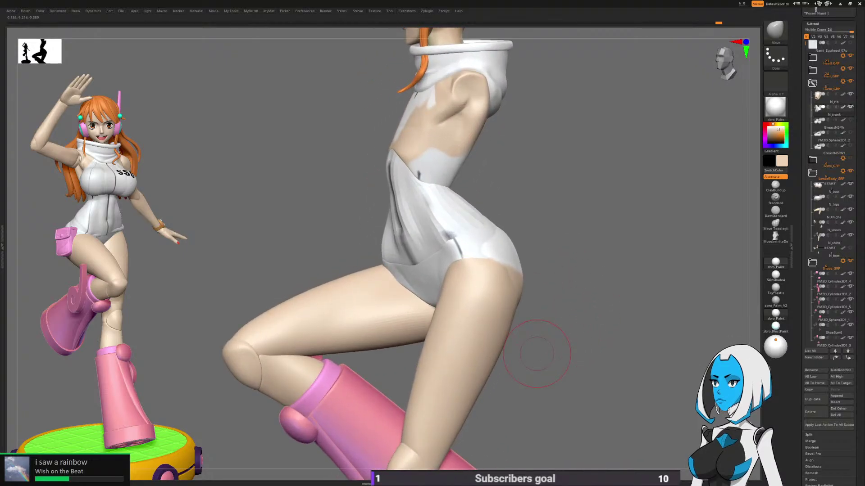
Step: Move the N_butt and N_hips subtools from the LowerBody_GRP folder into the Torso_GRP folder
mouse_move(831, 187)
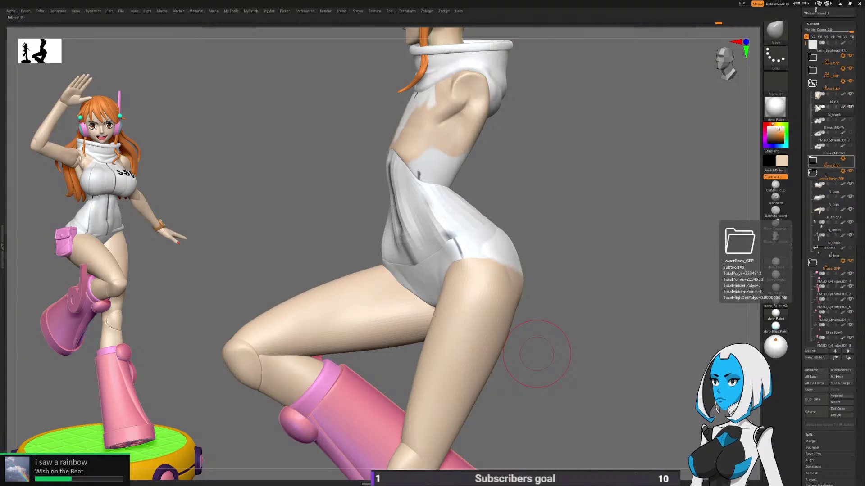
drag(831, 187, 830, 150)
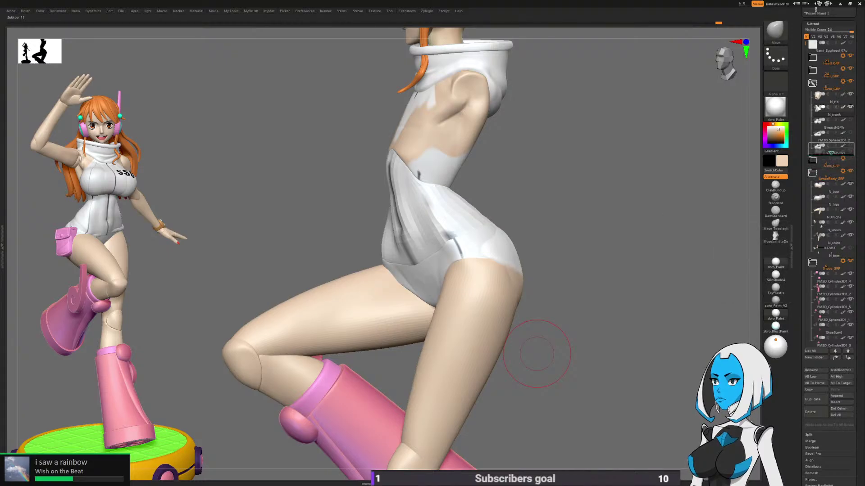
drag(831, 200, 831, 163)
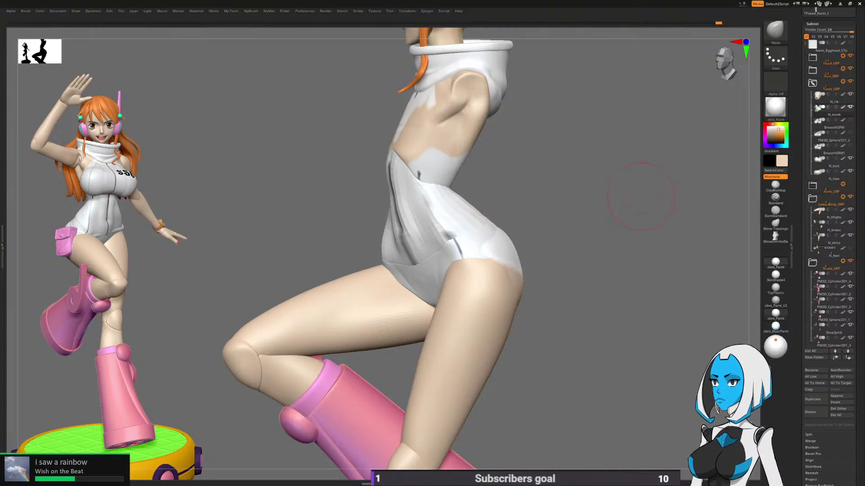
Step: Raise the trunk subtool to its highest subdivision level
scroll(829, 243, down, 6)
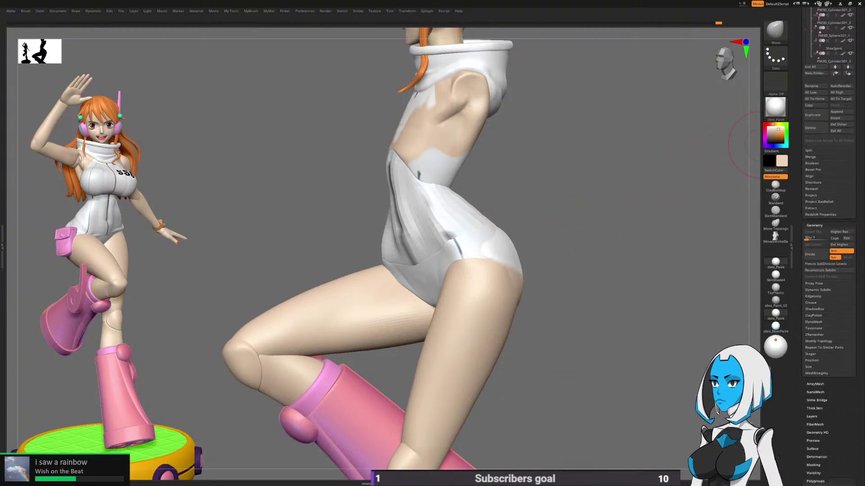
drag(806, 235, 826, 236)
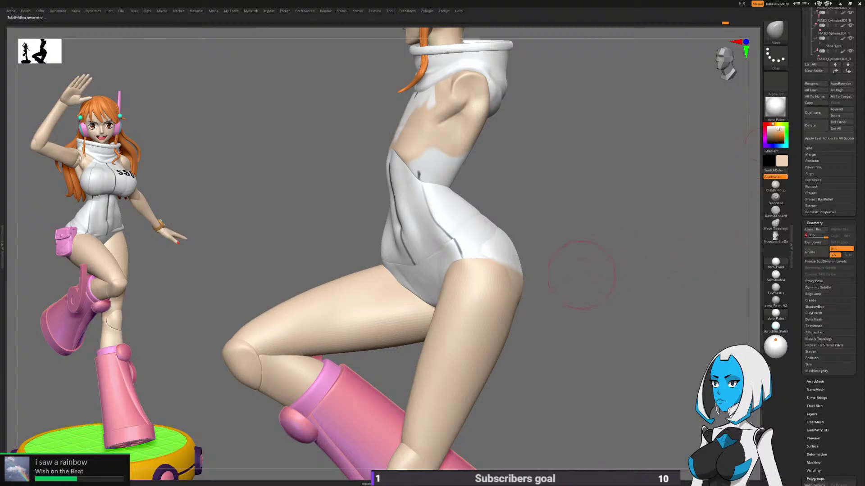
mouse_move(581, 272)
mouse_down()
mouse_move(615, 266)
mouse_move(592, 266)
mouse_up()
Step: Run Boolean Folder on Torso_GRP to fuse the visible torso parts into one mesh
scroll(829, 243, up, 10)
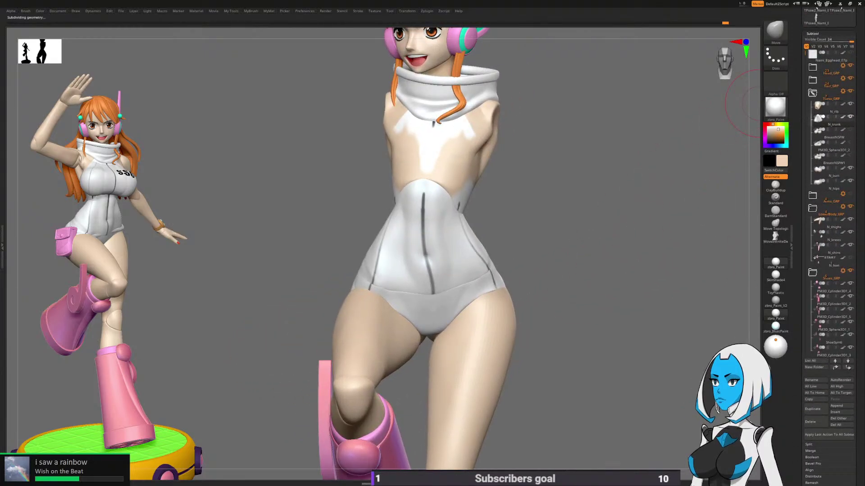
click(812, 92)
click(842, 91)
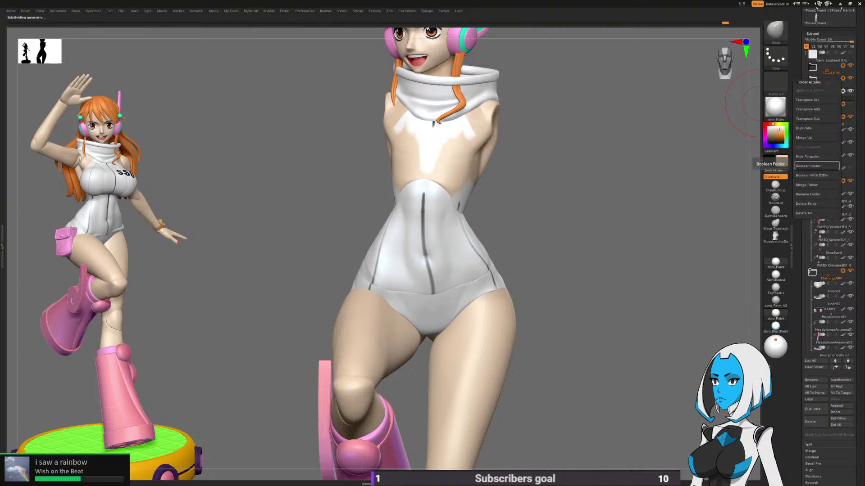
click(816, 166)
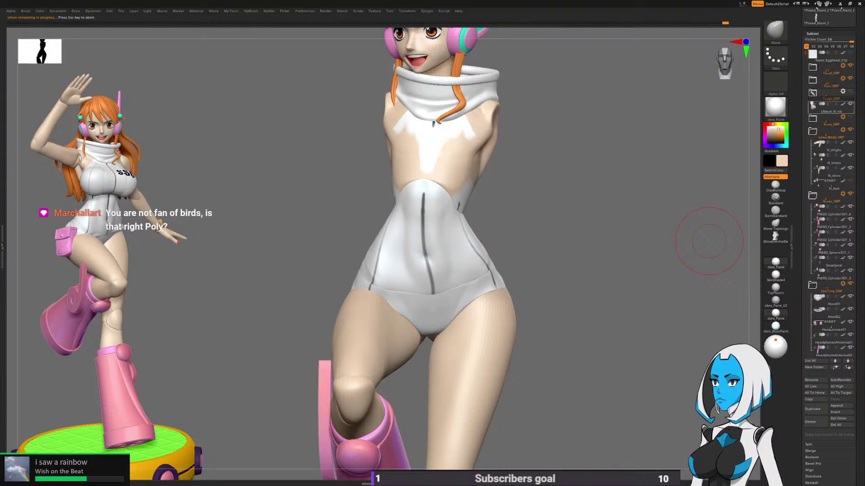
Step: Check the contents of the Torso_GRP folder, then collapse and hide it so only the fused UMesh_N_rib torso shows
click(831, 95)
click(850, 91)
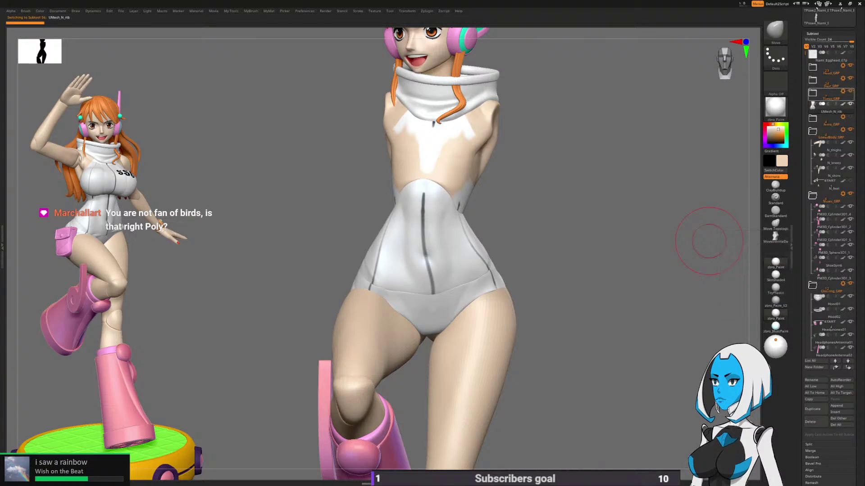
click(812, 92)
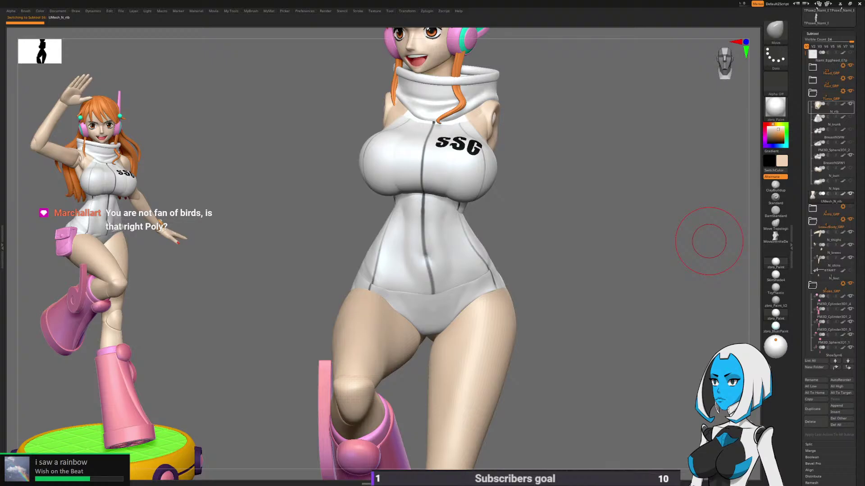
click(813, 93)
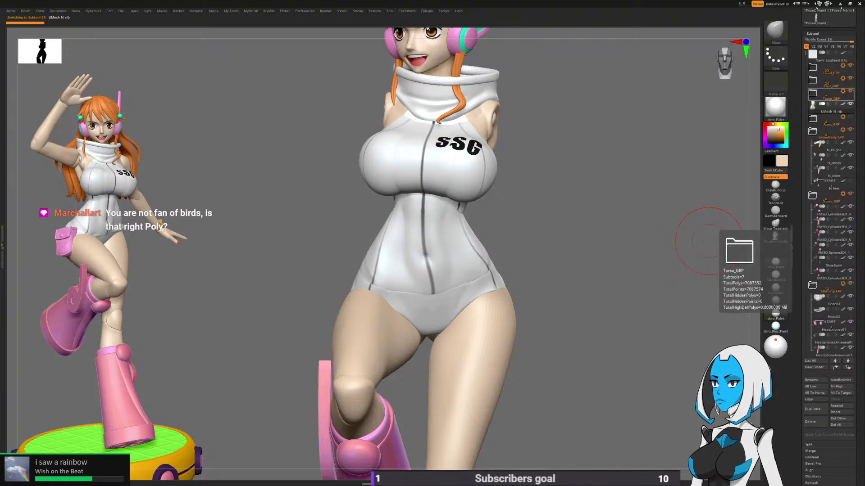
click(850, 91)
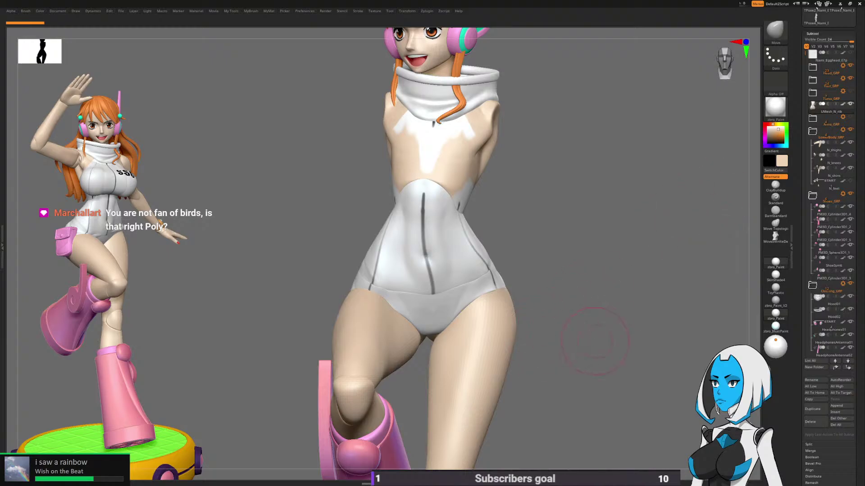
drag(594, 341, 588, 369)
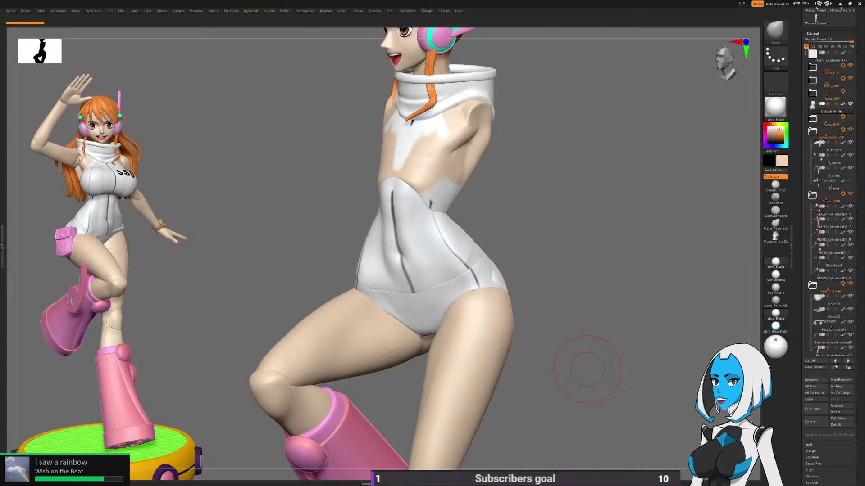
drag(586, 369, 558, 289)
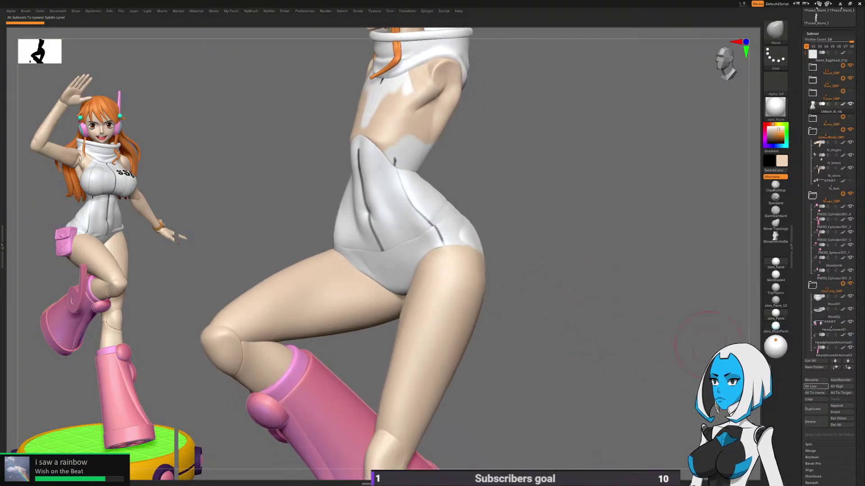
Step: Duplicate the fused torso subtool and isolate the copy in Solo mode
click(813, 409)
key(space)
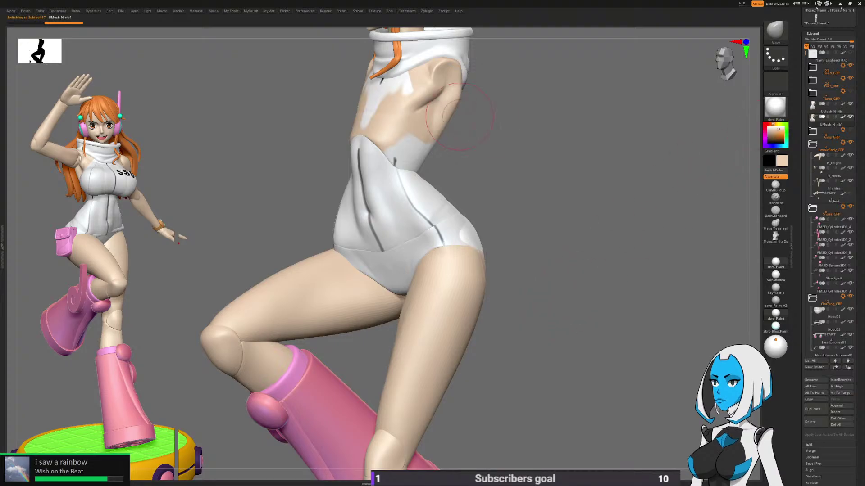
key(space)
click(598, 330)
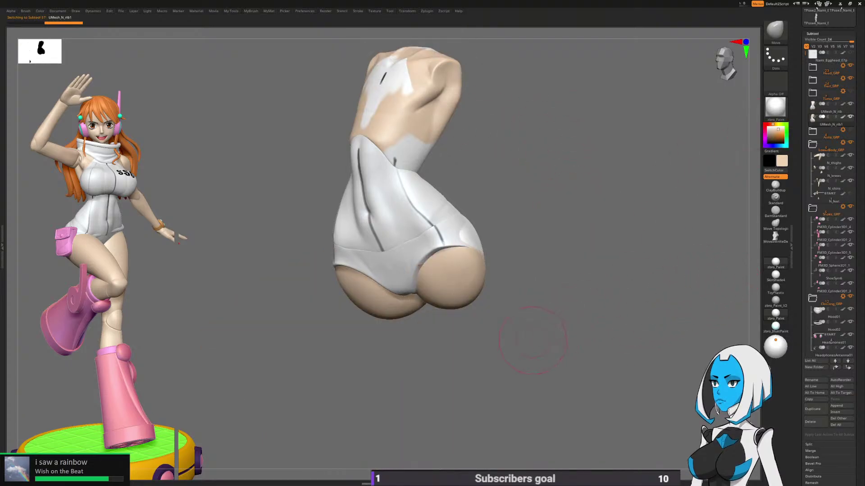
alt+drag(478, 406, 485, 446)
Step: Inspect the duplicated torso's surface and polygroups without polypaint, and restore the painted display
click(843, 117)
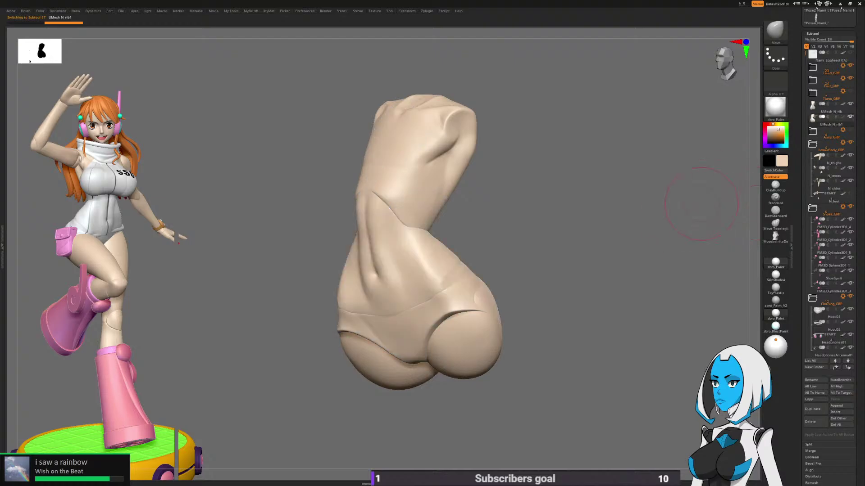
key(space)
click(537, 317)
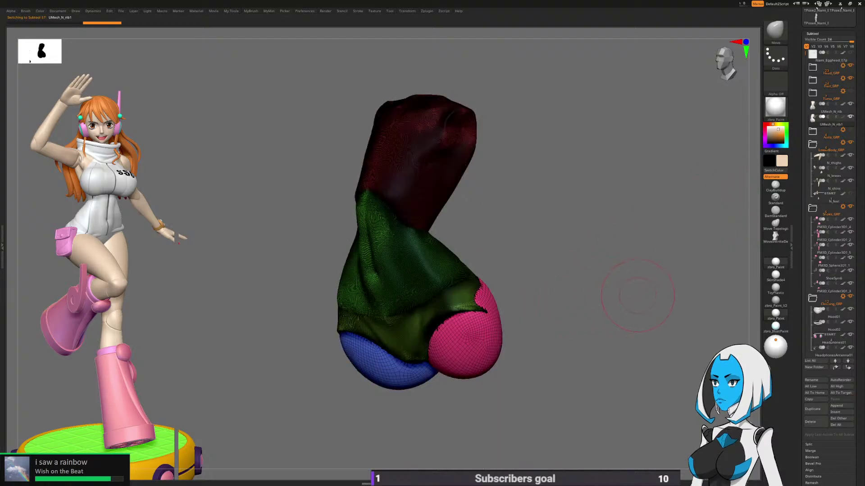
mouse_move(633, 294)
mouse_down()
mouse_move(463, 293)
mouse_move(646, 295)
mouse_up()
key(space)
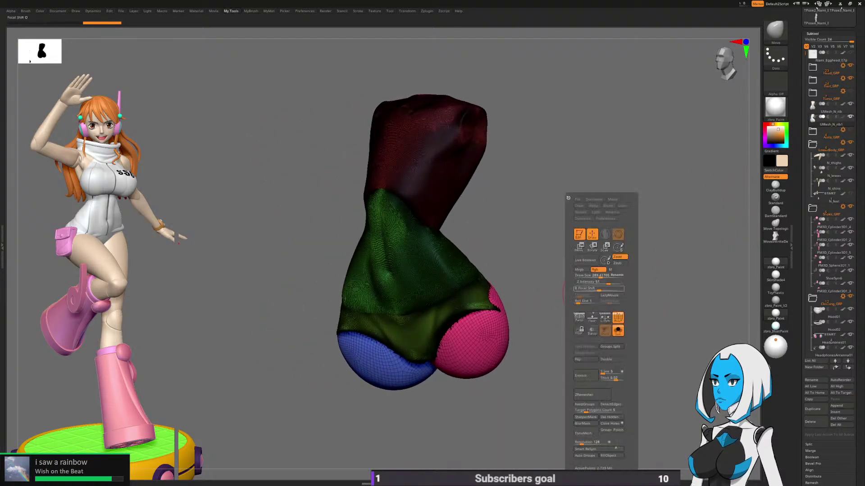
click(618, 317)
mouse_move(716, 270)
alt+mouse_down()
mouse_move(743, 261)
mouse_move(712, 264)
mouse_move(575, 328)
mouse_move(627, 319)
alt+mouse_up()
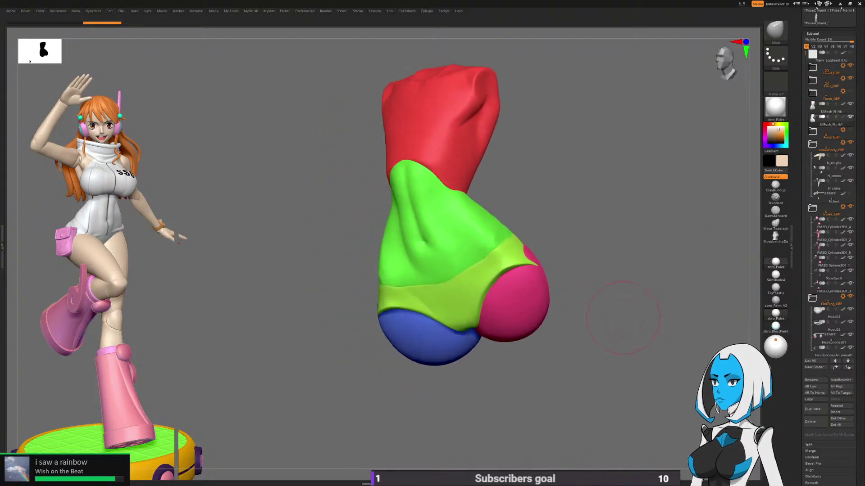
key(space)
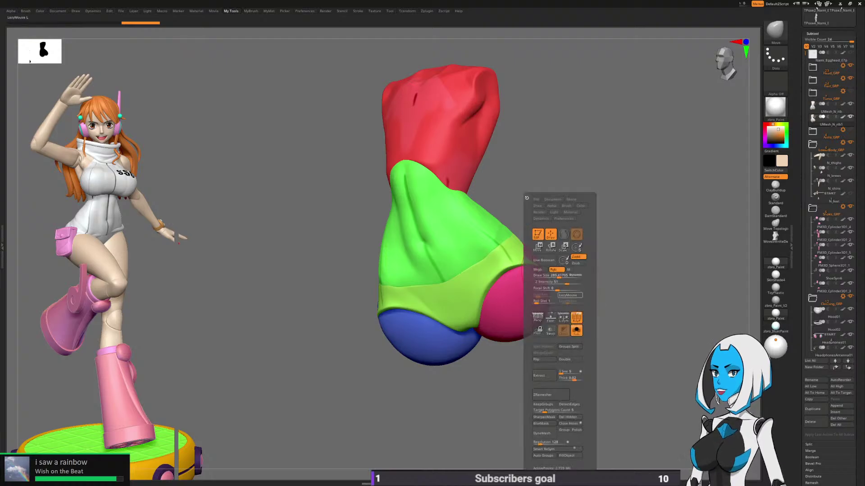
click(575, 328)
mouse_move(620, 283)
alt+mouse_down()
mouse_move(496, 266)
mouse_move(512, 270)
alt+mouse_up()
Step: Set the DynaMesh resolution to 384 and remesh the duplicated torso with DynaMesh
key(space)
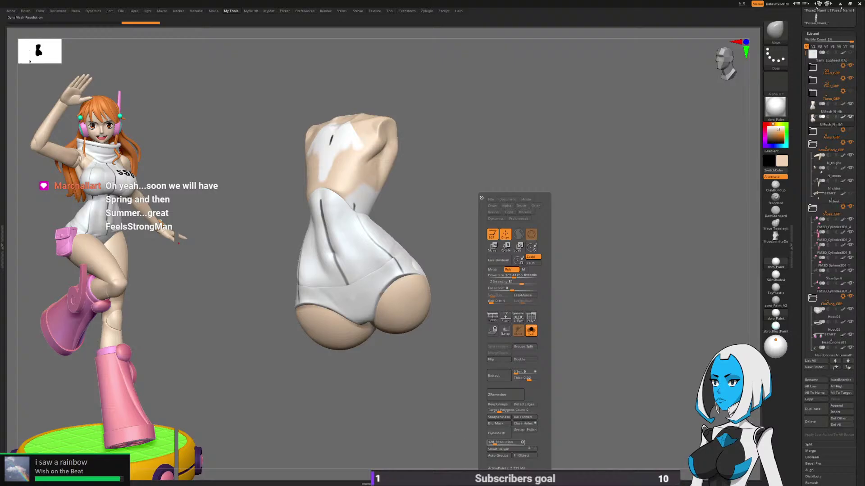
drag(494, 443, 493, 443)
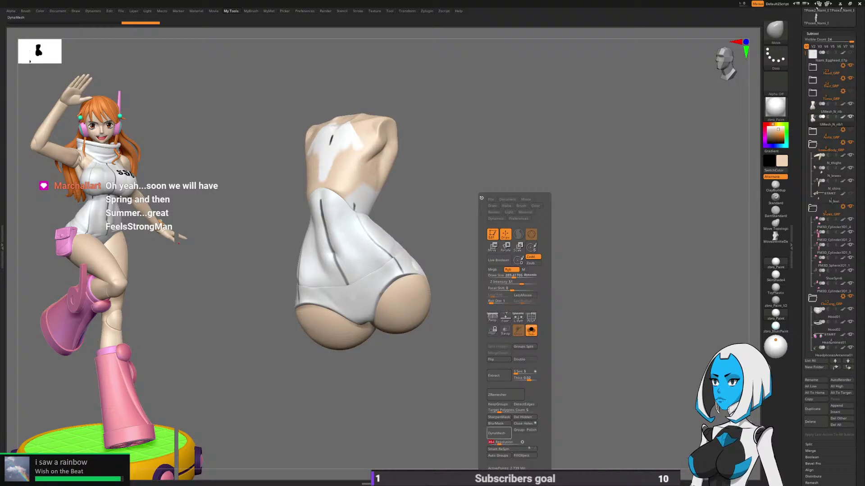
click(498, 433)
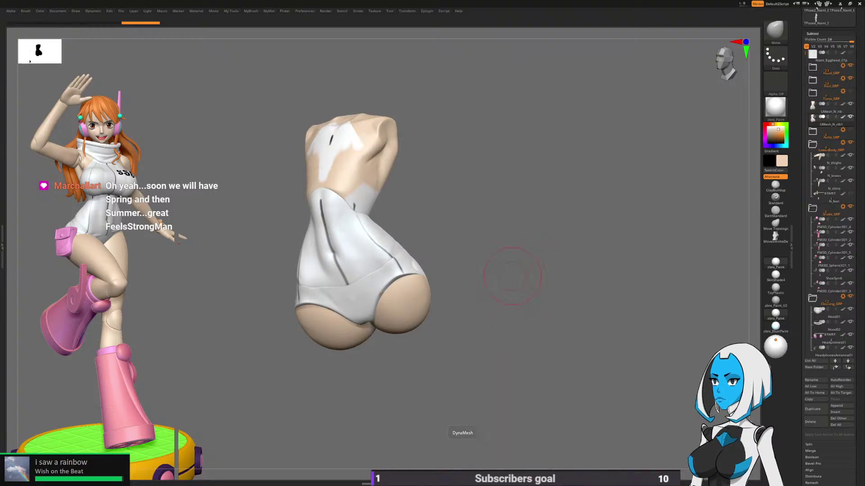
key(space)
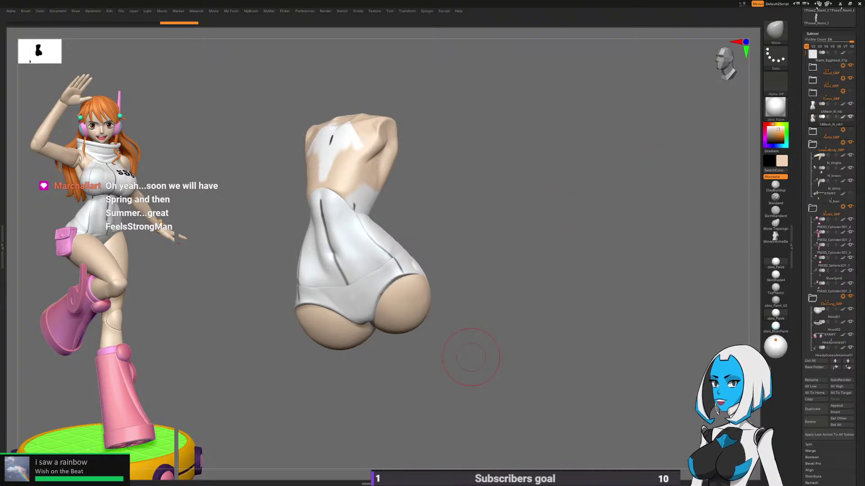
Step: Adjust the sculpting brush settings and hide the polypaint on the remeshed torso copy
mouse_move(470, 357)
alt+mouse_down()
mouse_move(497, 358)
mouse_move(547, 233)
alt+mouse_up()
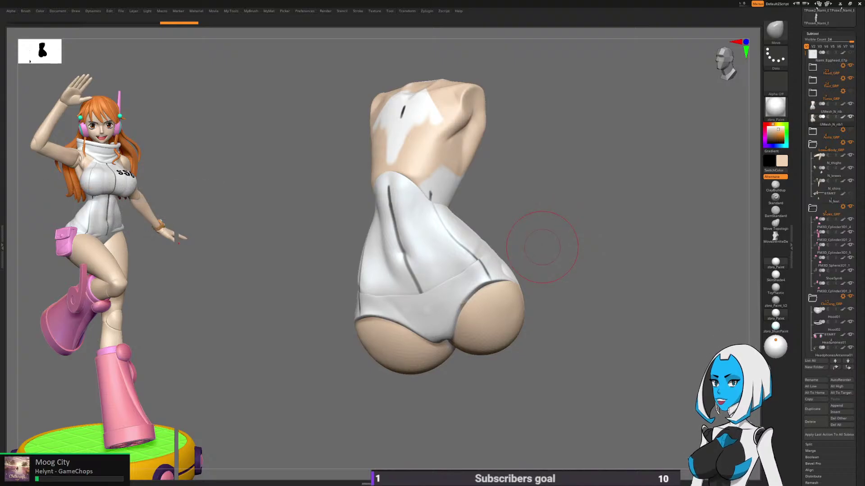
mouse_move(543, 247)
alt+mouse_down()
mouse_move(527, 289)
mouse_move(516, 218)
mouse_move(495, 201)
mouse_move(533, 201)
mouse_move(543, 222)
alt+mouse_up()
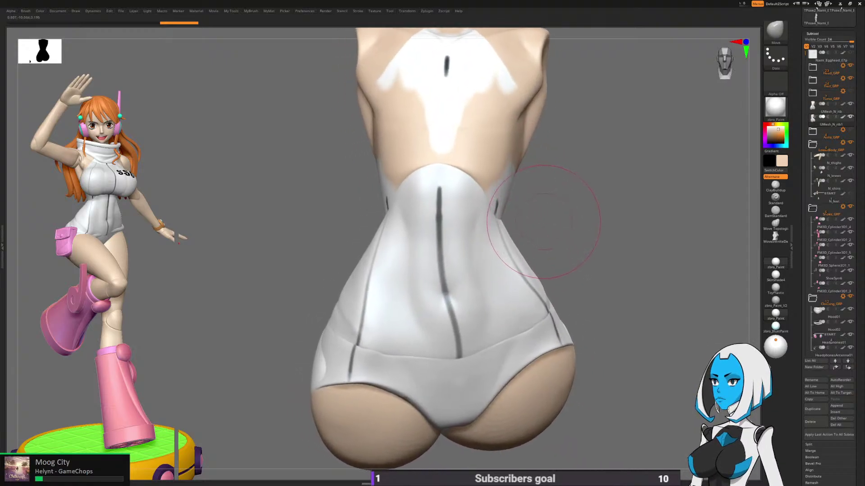
key(space)
drag(552, 275, 539, 275)
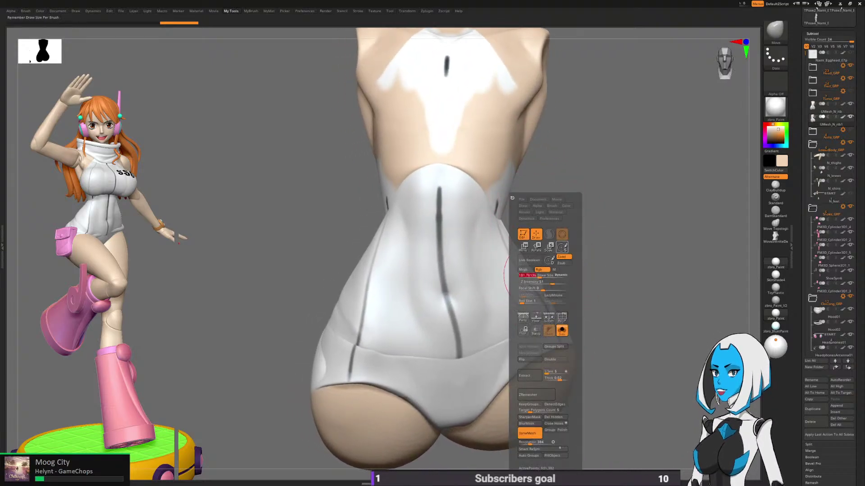
mouse_move(468, 196)
shift+mouse_down()
mouse_move(434, 158)
mouse_move(396, 164)
mouse_move(396, 194)
shift+mouse_up()
click(843, 117)
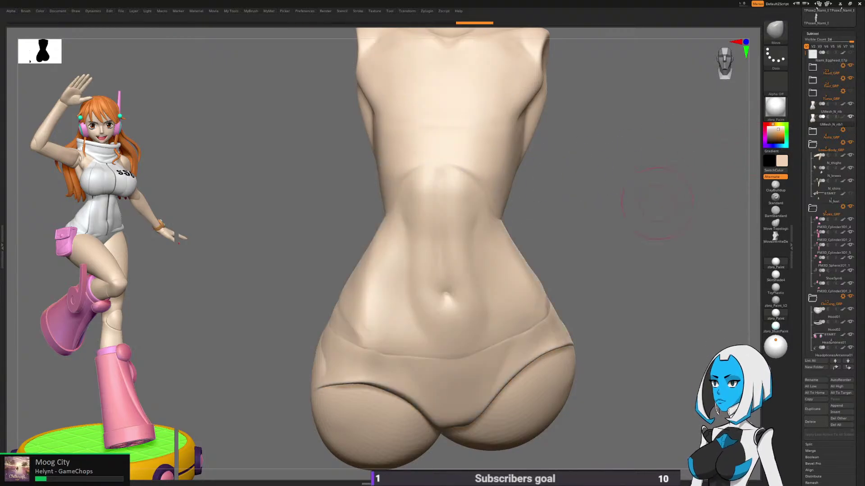
Step: Smooth the waist seam where the ribcage meets the abdomen, working around the torso's sides and back
drag(656, 200, 563, 198)
mouse_move(513, 210)
shift+mouse_down()
mouse_move(482, 186)
mouse_move(527, 216)
shift+mouse_up()
drag(594, 220, 694, 217)
shift+drag(567, 221, 565, 199)
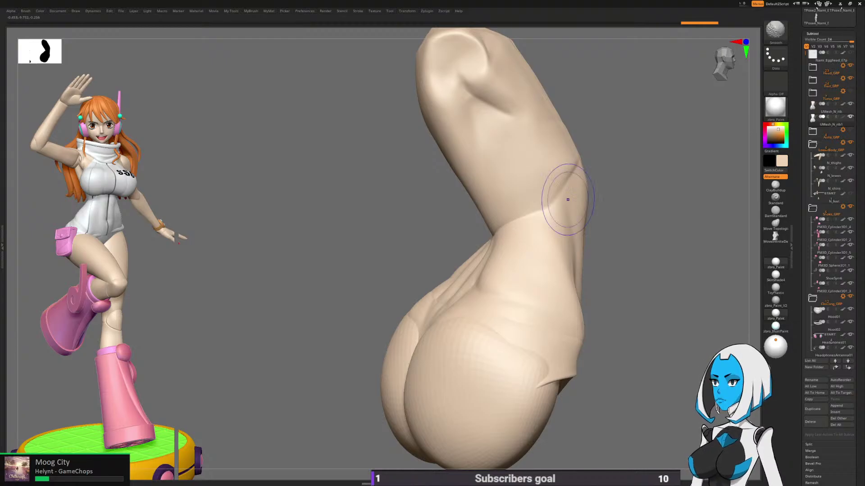
mouse_move(608, 222)
mouse_down()
mouse_move(668, 239)
mouse_move(626, 225)
mouse_up()
shift+drag(498, 222, 489, 247)
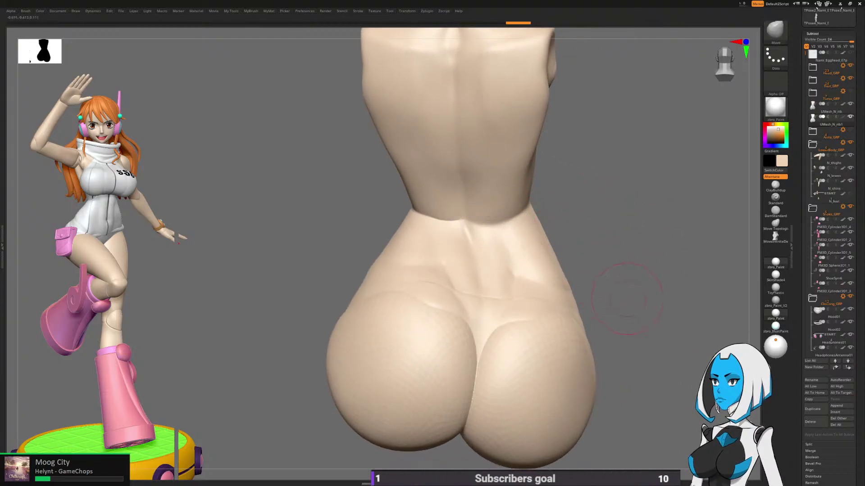
Step: Smooth the faceted surface of both buttocks and soften the crease between them
alt+drag(627, 293, 605, 251)
alt+drag(602, 318, 572, 275)
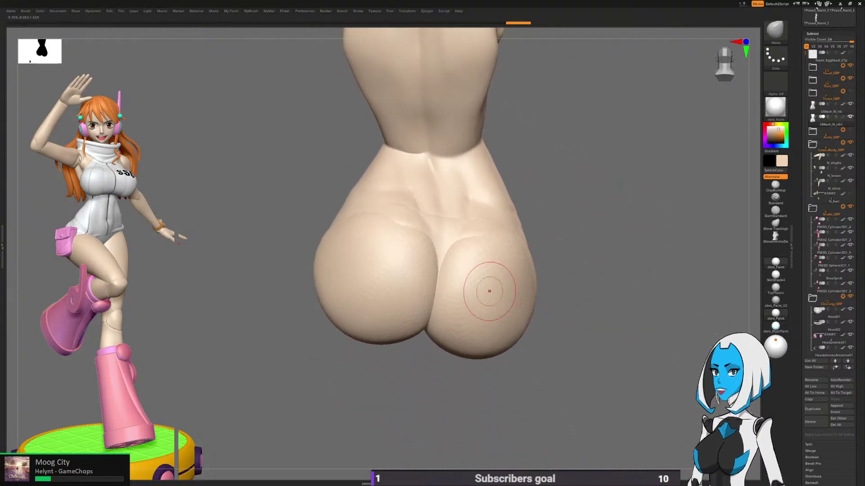
key(space)
drag(470, 275, 497, 288)
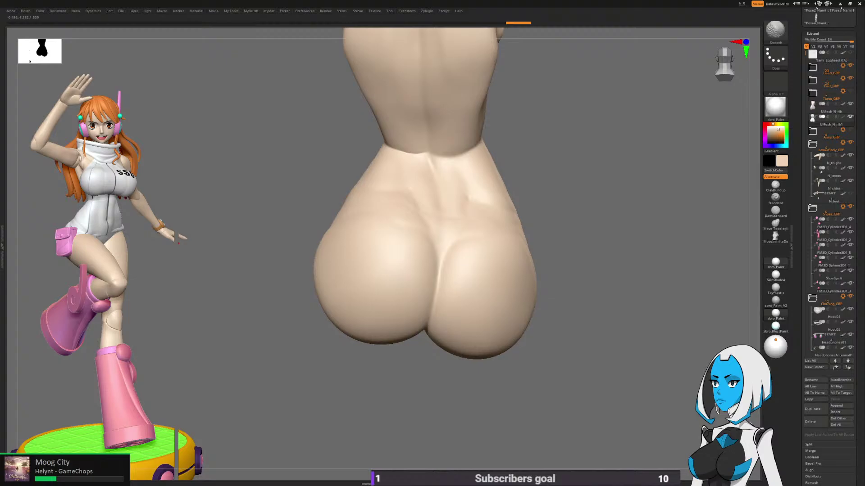
drag(601, 390, 518, 390)
shift+drag(577, 295, 538, 339)
drag(531, 383, 644, 378)
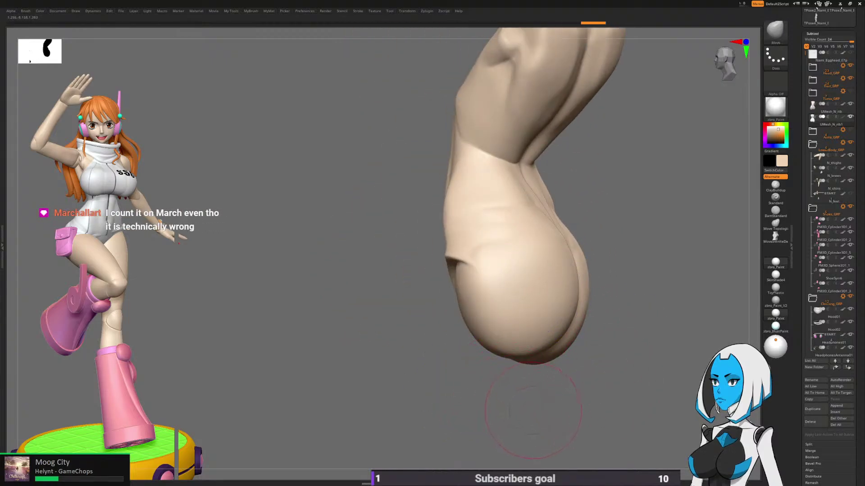
drag(533, 411, 423, 419)
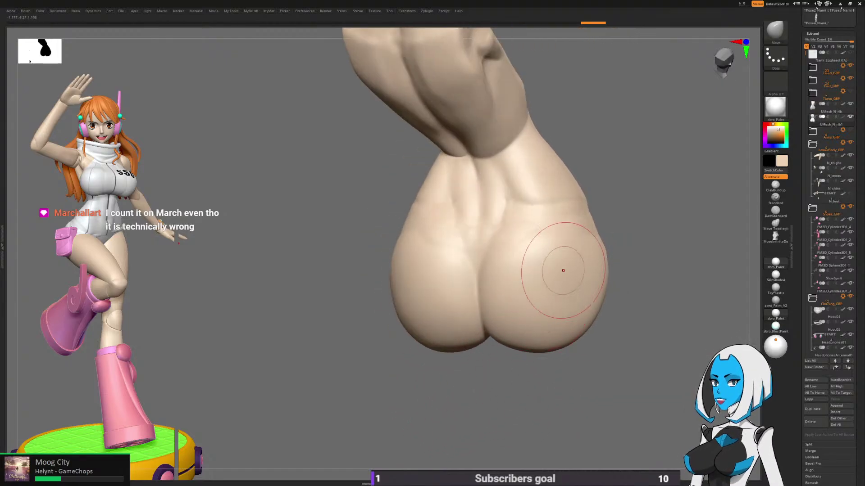
Step: Soften the pointed hip edge beside the leg opening and blend it into the outer buttock
alt+right_drag(564, 270, 540, 264)
drag(621, 269, 556, 269)
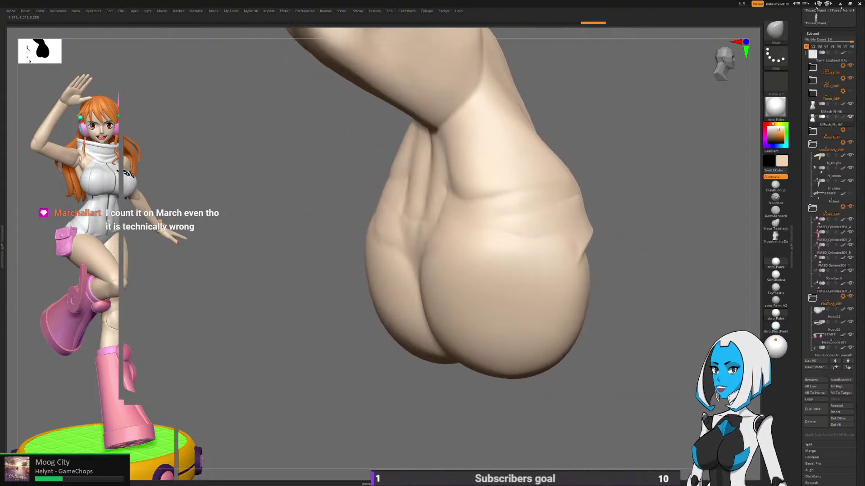
alt+right_drag(656, 275, 468, 315)
mouse_move(397, 313)
alt+right_down()
mouse_move(659, 288)
mouse_move(535, 293)
alt+right_up()
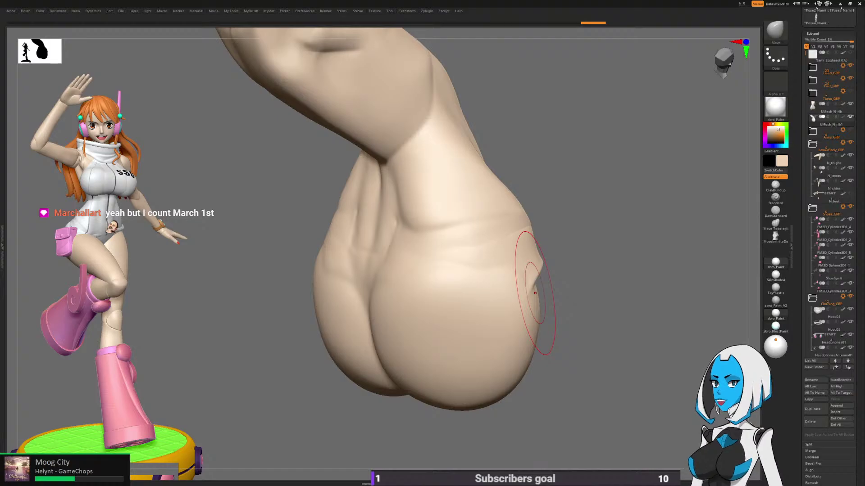
right_drag(535, 291, 596, 251)
alt+right_drag(543, 232, 590, 228)
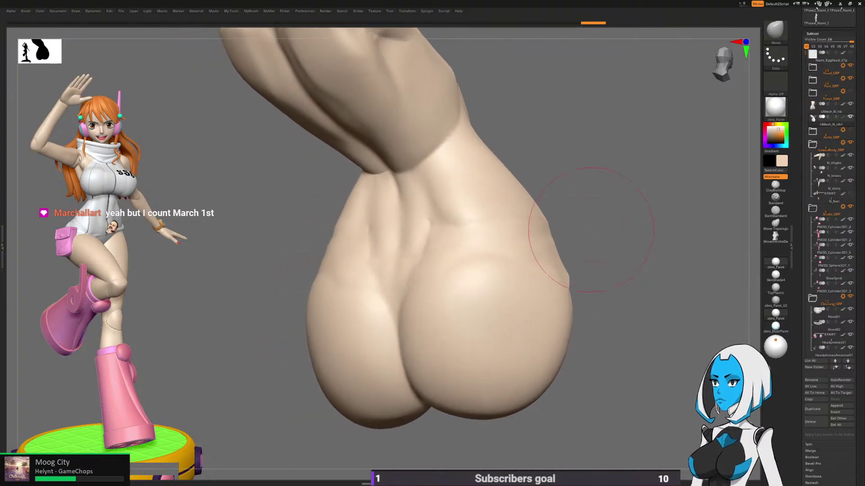
right_drag(518, 250, 524, 226)
right_drag(518, 275, 514, 263)
key(space)
drag(514, 273, 499, 273)
key(shift)
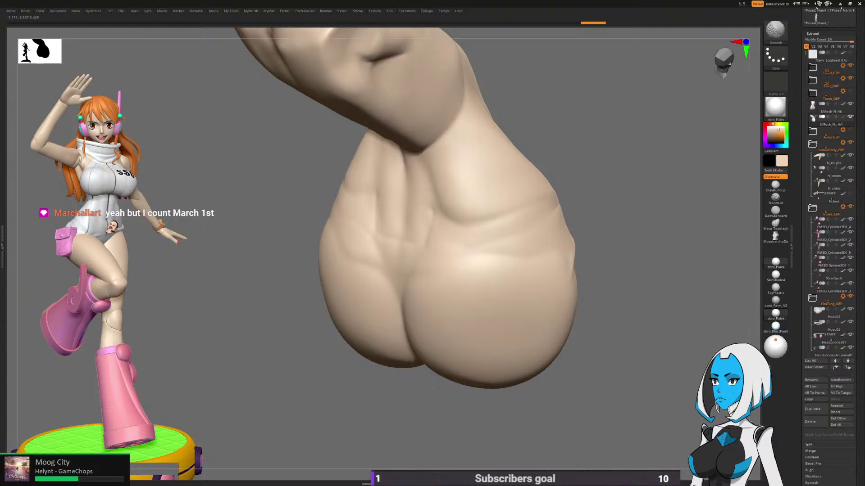
right_drag(617, 254, 592, 255)
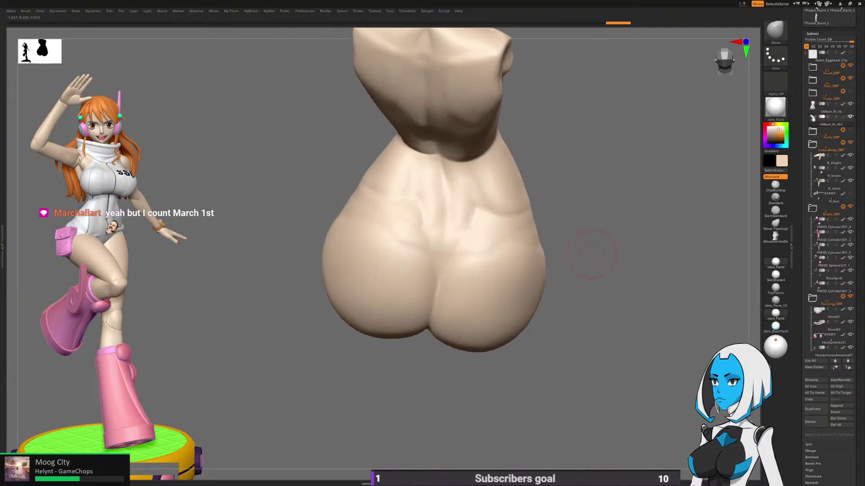
Step: Inspect the smoothed torso from several angles with its polypaint shown, then hide the polypaint
key(space)
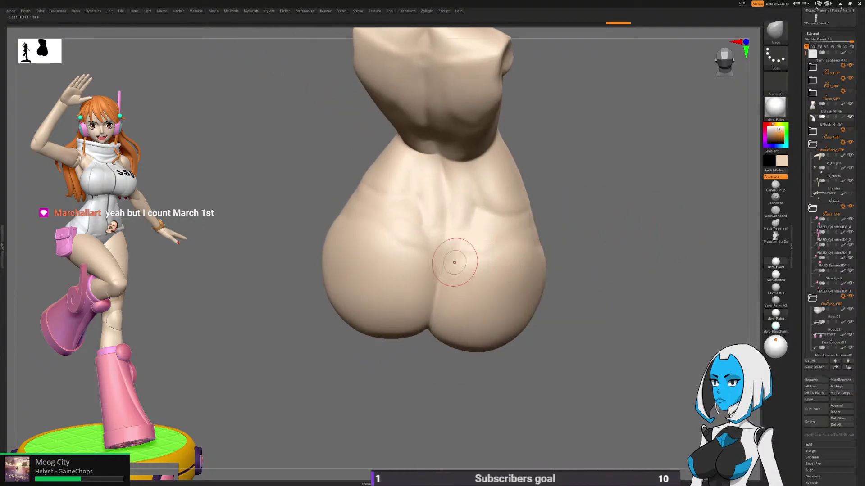
mouse_move(455, 259)
alt+right_down()
mouse_move(482, 231)
mouse_move(452, 266)
alt+right_up()
right_drag(453, 265, 457, 193)
mouse_move(456, 194)
right_down()
mouse_move(532, 279)
mouse_move(622, 350)
right_up()
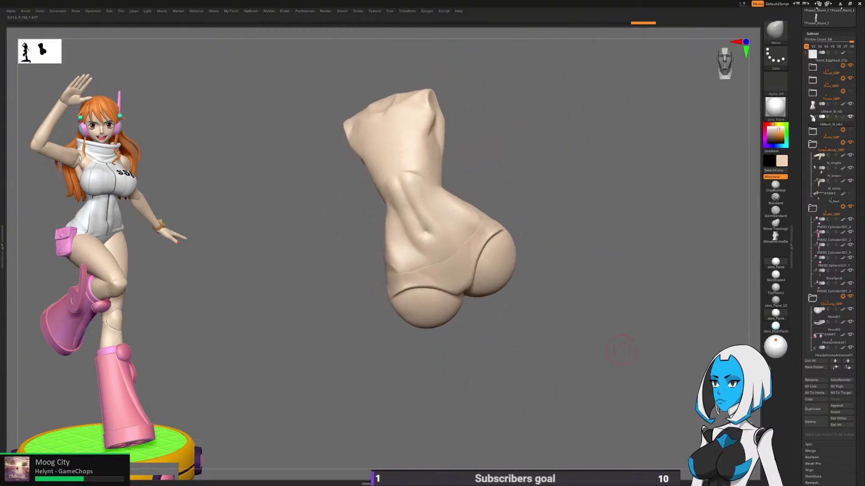
drag(622, 350, 591, 369)
click(842, 117)
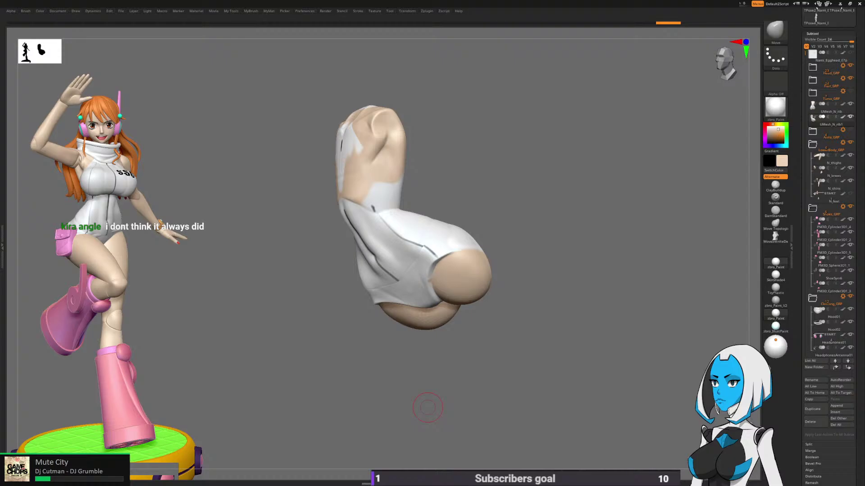
drag(427, 408, 524, 379)
click(843, 117)
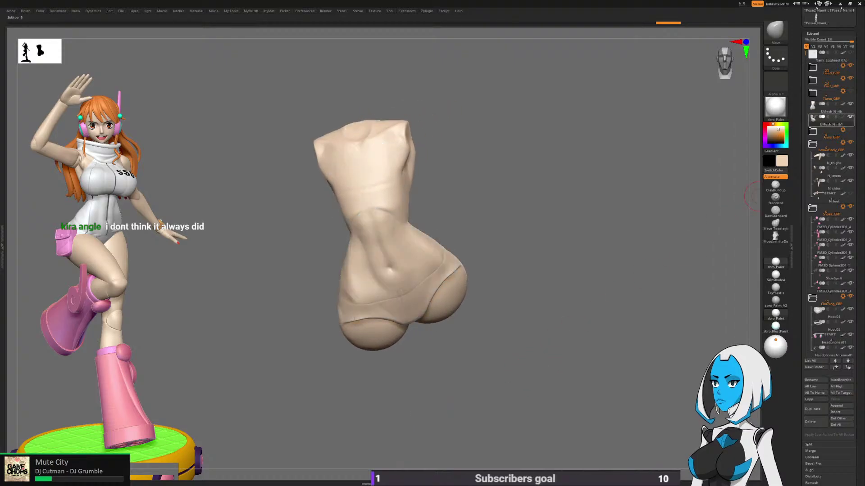
Step: Smooth away the horizontal seam across the lower abdomen and even out the front of the buttocks
ctrl+right_drag(483, 354, 467, 381)
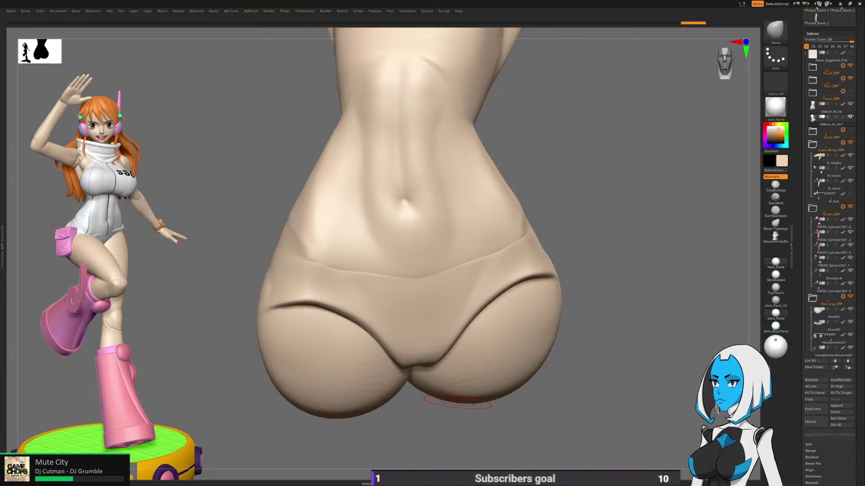
mouse_move(593, 408)
mouse_down()
mouse_move(576, 334)
mouse_move(552, 374)
mouse_up()
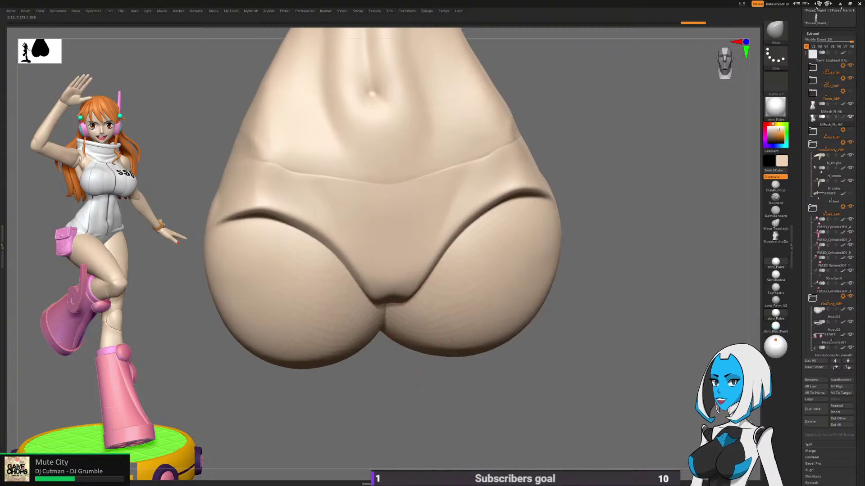
drag(463, 403, 457, 371)
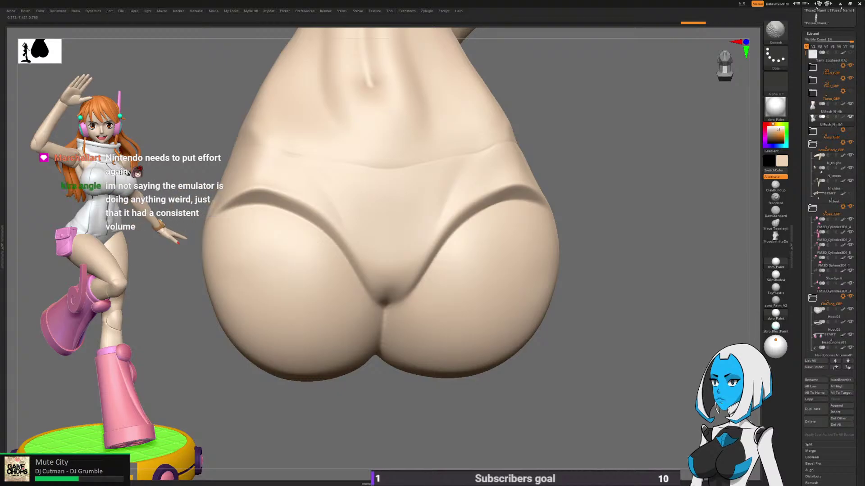
mouse_move(624, 310)
mouse_down()
mouse_move(626, 350)
mouse_move(619, 330)
mouse_move(641, 342)
mouse_up()
shift+drag(376, 266, 345, 253)
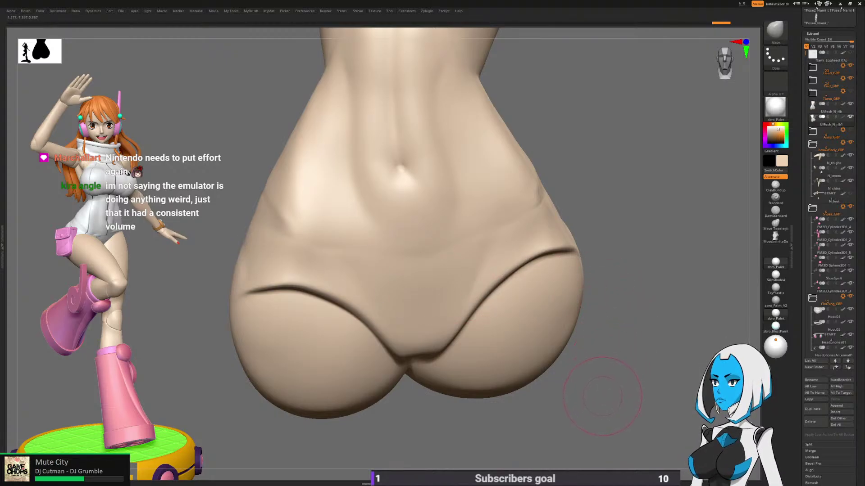
Step: Smooth the leftover creases on both front hips between the lower abdomen and the leg openings
drag(602, 396, 504, 344)
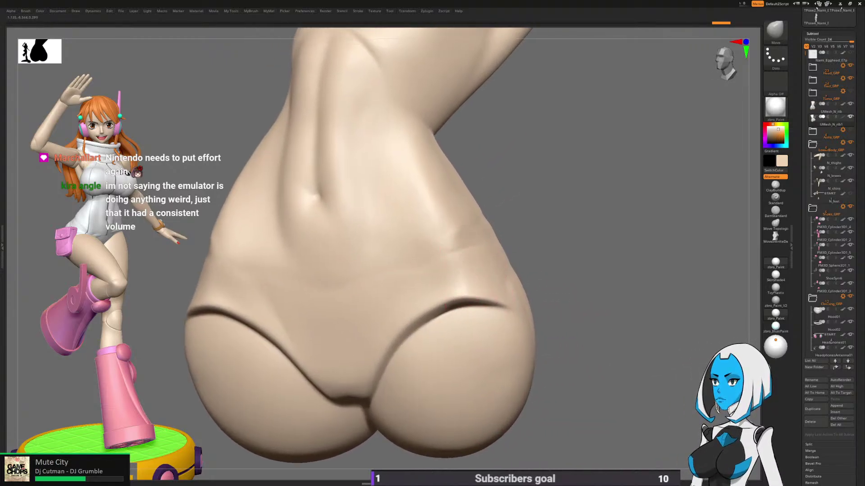
drag(523, 390, 486, 379)
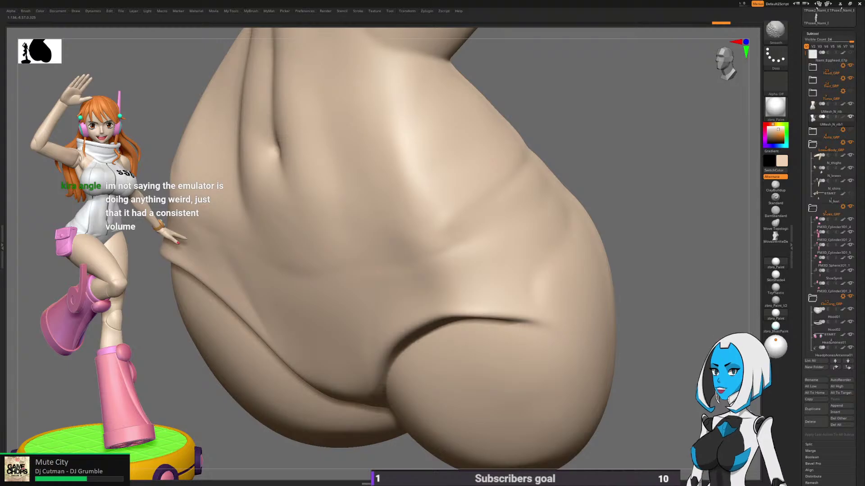
shift+drag(428, 283, 397, 264)
shift+drag(315, 253, 279, 311)
mouse_move(351, 279)
ctrl+right_down()
mouse_move(419, 266)
mouse_move(435, 236)
mouse_move(392, 293)
mouse_move(435, 288)
mouse_move(473, 339)
ctrl+right_up()
mouse_move(622, 292)
right_down()
mouse_move(689, 301)
mouse_move(678, 316)
mouse_move(602, 324)
mouse_move(624, 352)
mouse_move(651, 364)
right_up()
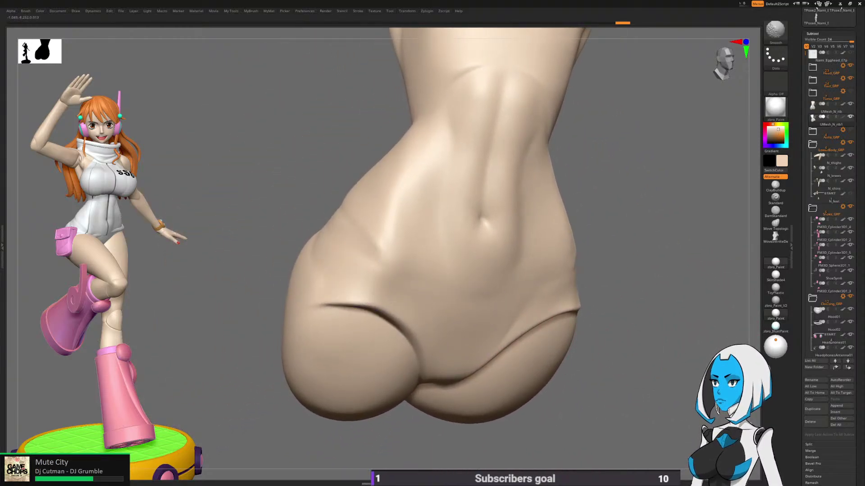
Step: Compare the torso's reworked hip and abdomen forms with the polypaint shown and hidden
right_drag(599, 357, 546, 353)
right_click(546, 353)
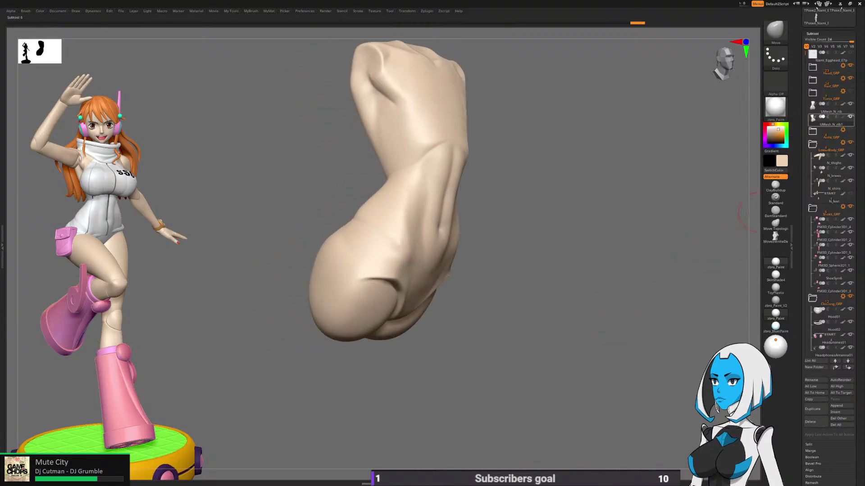
click(843, 117)
right_click(514, 332)
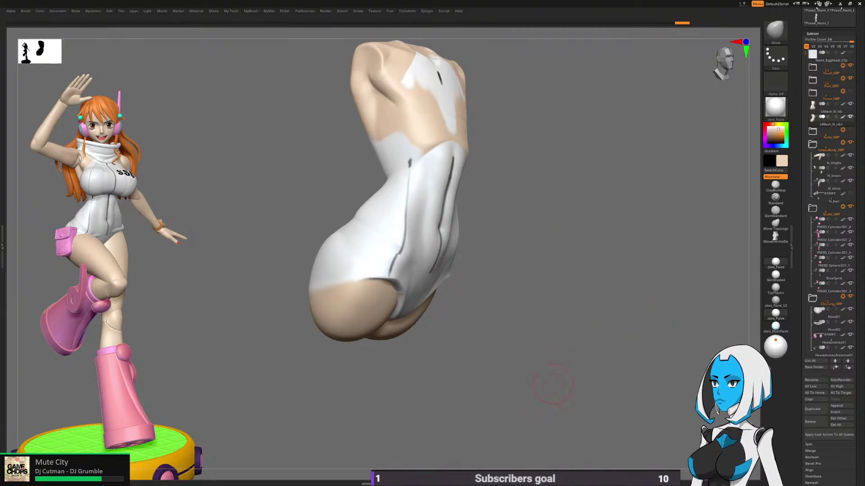
right_click(553, 386)
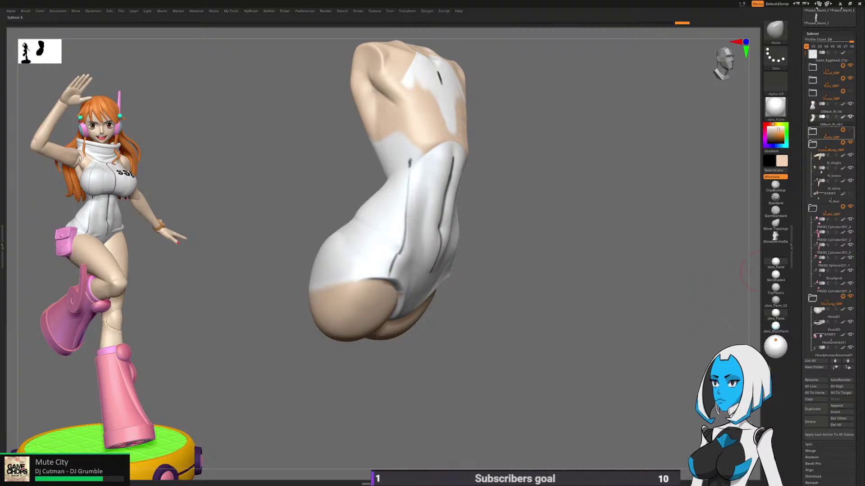
right_drag(748, 272, 599, 306)
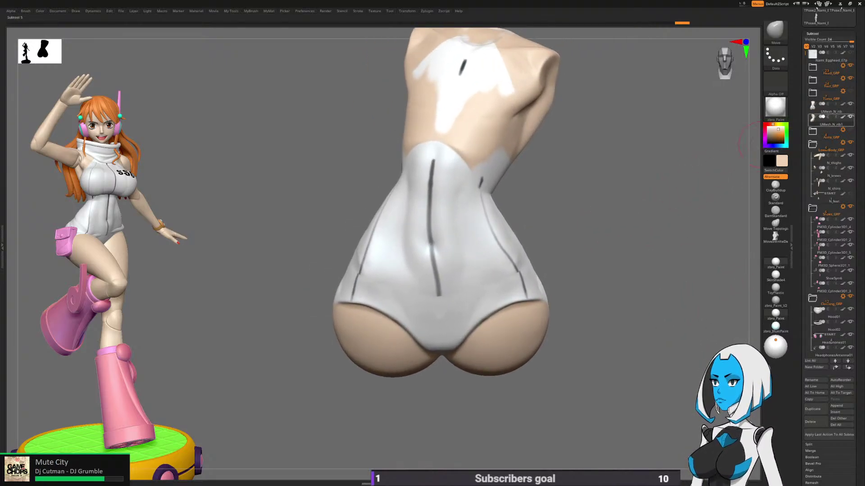
click(842, 116)
Step: Smooth the remaining ridges on the lower abdomen and the upper buttock near the hip
ctrl+right_drag(633, 232, 633, 306)
shift+drag(456, 310, 502, 291)
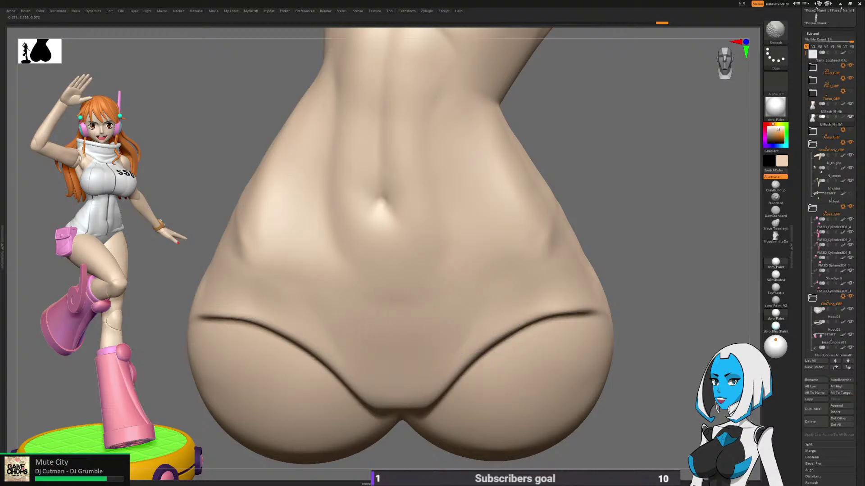
alt+right_drag(272, 298, 453, 298)
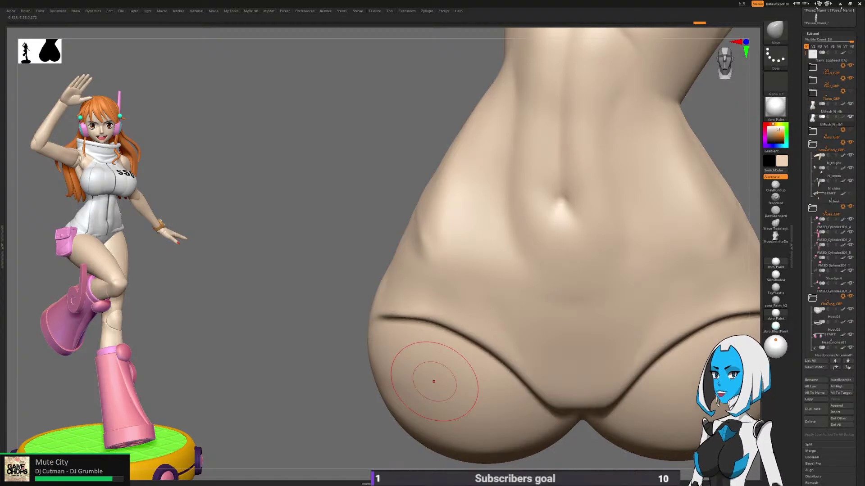
right_drag(434, 382, 510, 385)
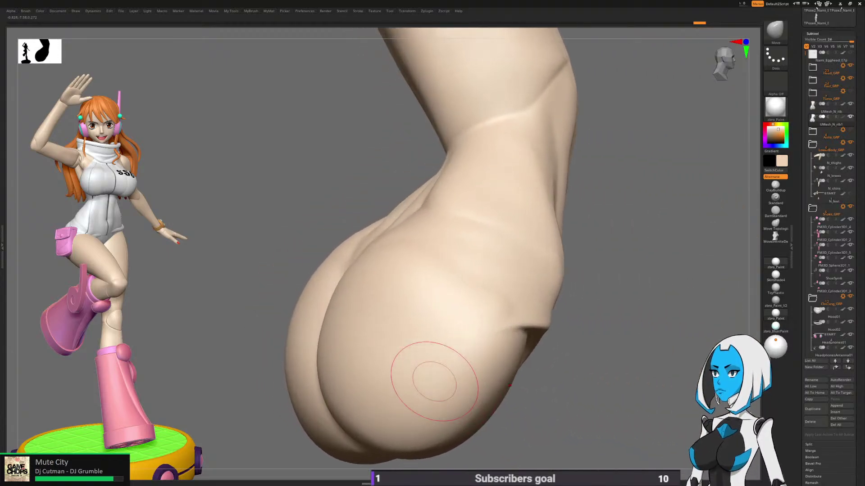
right_drag(434, 381, 541, 383)
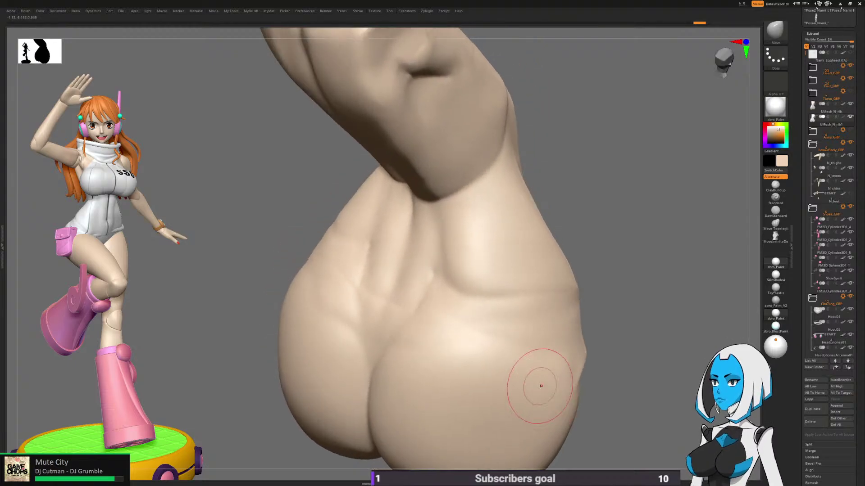
shift+drag(458, 350, 443, 347)
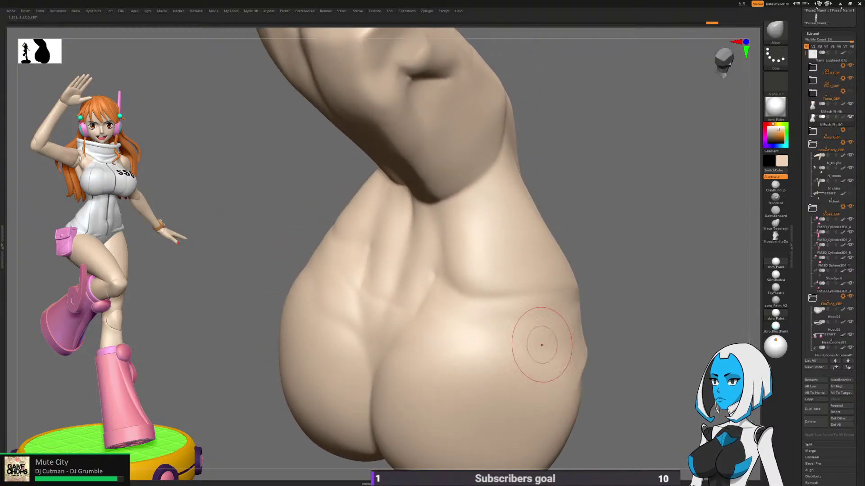
Step: Smooth the creases between the lower back and the upper inner edges of both buttocks
mouse_move(542, 344)
right_down()
mouse_move(626, 315)
mouse_move(647, 338)
right_up()
alt+right_drag(587, 369, 636, 361)
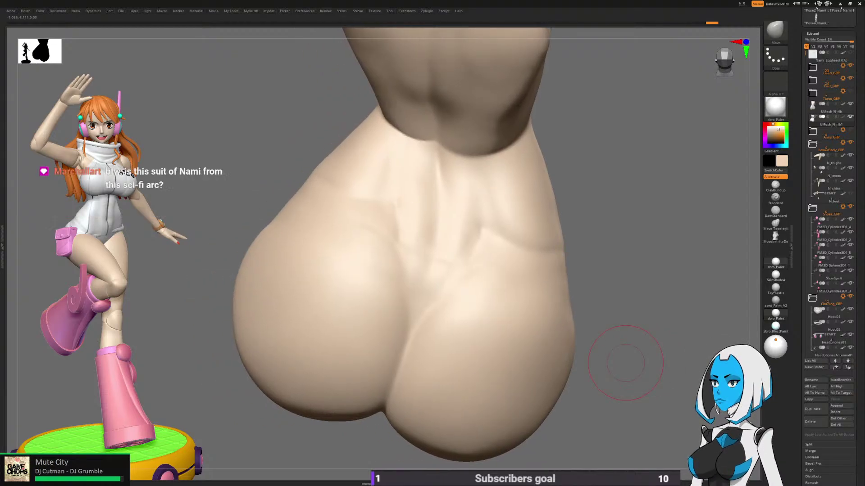
right_drag(625, 363, 624, 363)
right_drag(409, 276, 413, 308)
shift+drag(412, 308, 349, 265)
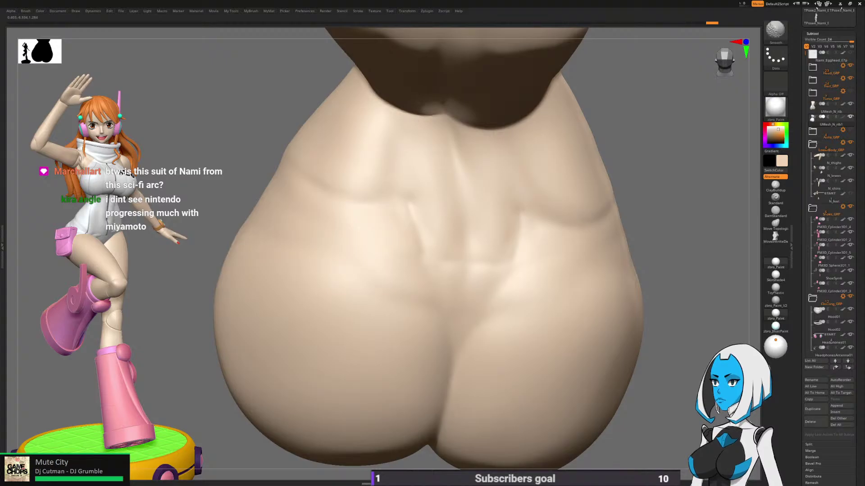
shift+drag(391, 295, 388, 330)
mouse_move(552, 376)
right_down()
mouse_move(513, 352)
mouse_move(510, 320)
right_up()
shift+drag(524, 312, 475, 353)
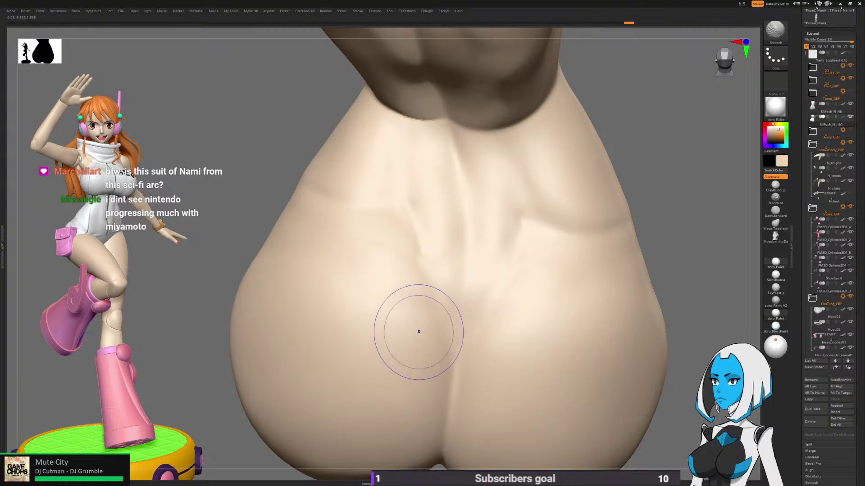
Step: Reduce the brush size slightly and smooth the small folds in the sacral hollow above the buttock cleft
right_drag(488, 367, 475, 367)
key(space)
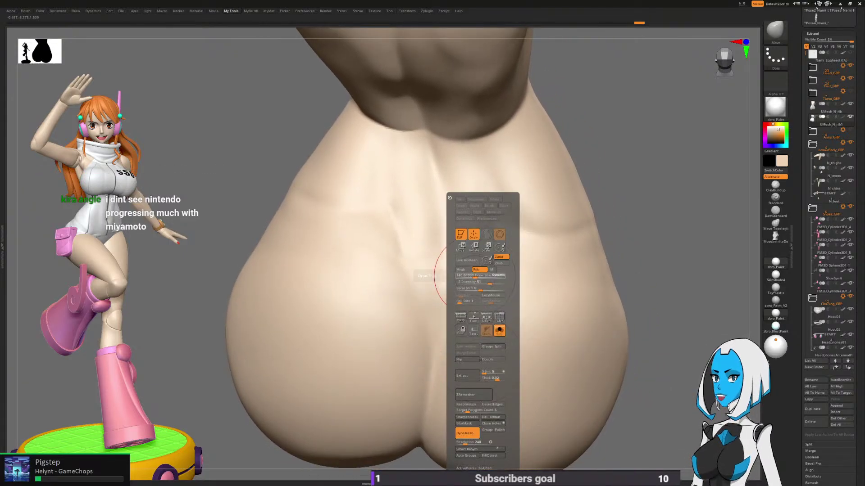
drag(475, 276, 467, 276)
right_drag(649, 275, 672, 251)
mouse_move(460, 257)
shift+mouse_down()
mouse_move(439, 264)
mouse_move(453, 262)
shift+mouse_up()
shift+drag(467, 261, 473, 284)
Step: Soften the torso's waist seam and the neighbouring hip creases around the sides and back
mouse_move(627, 314)
alt+right_down()
mouse_move(623, 301)
mouse_move(629, 327)
mouse_move(640, 316)
mouse_move(586, 311)
alt+right_up()
alt+right_drag(586, 310, 543, 378)
ctrl+right_drag(443, 257, 452, 293)
key(space)
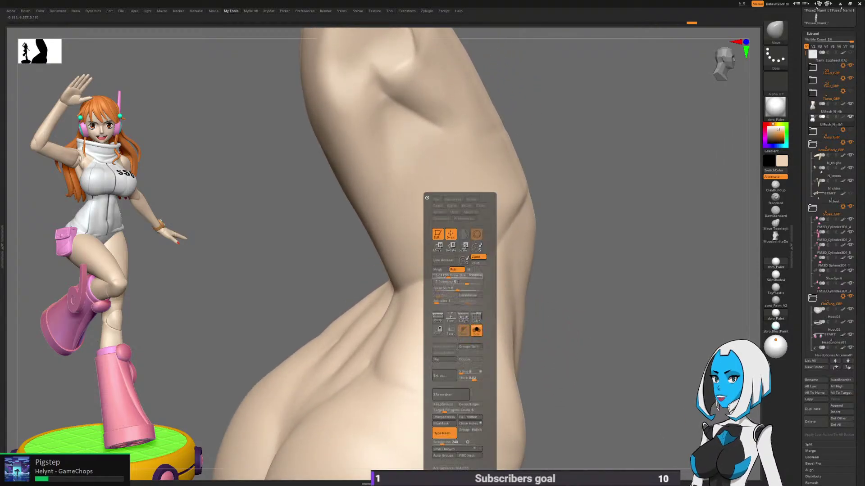
key(shift)
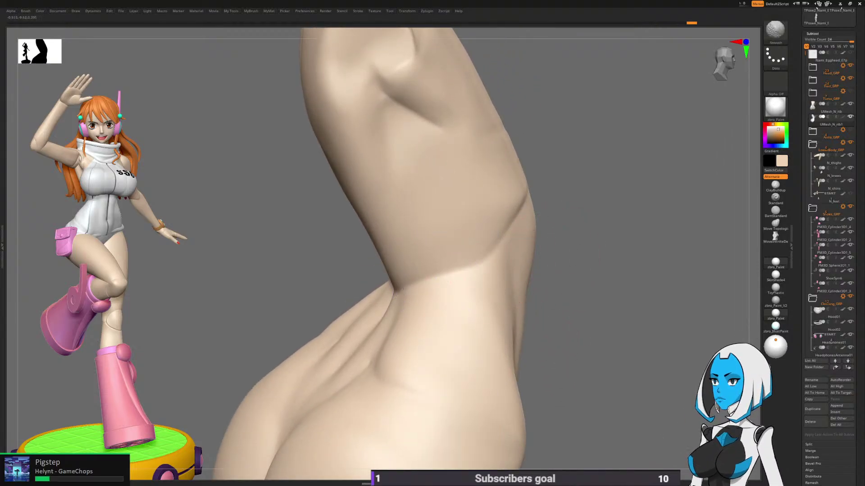
mouse_move(506, 280)
right_down()
mouse_move(550, 278)
mouse_move(396, 270)
right_up()
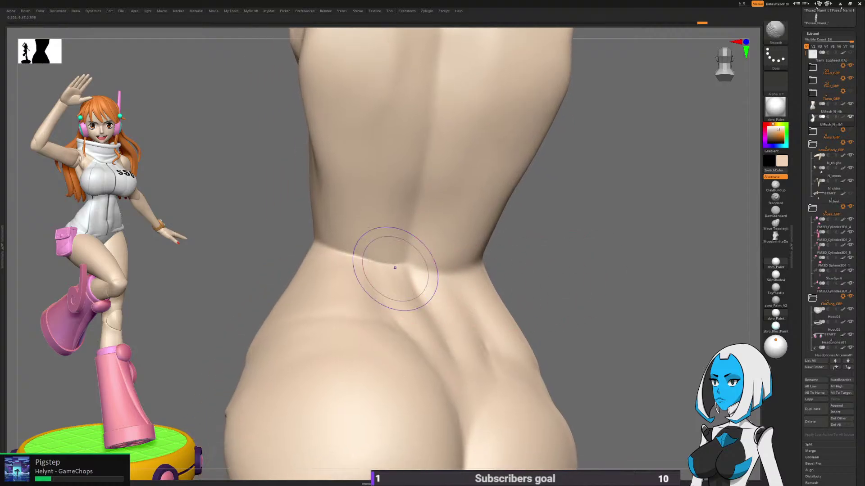
mouse_move(405, 238)
right_down()
mouse_move(585, 293)
mouse_move(363, 342)
right_up()
key(shift)
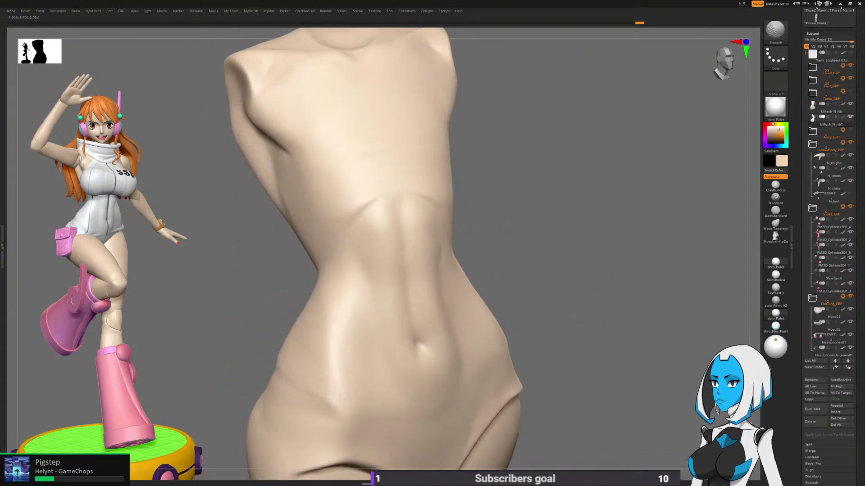
right_drag(495, 357, 636, 315)
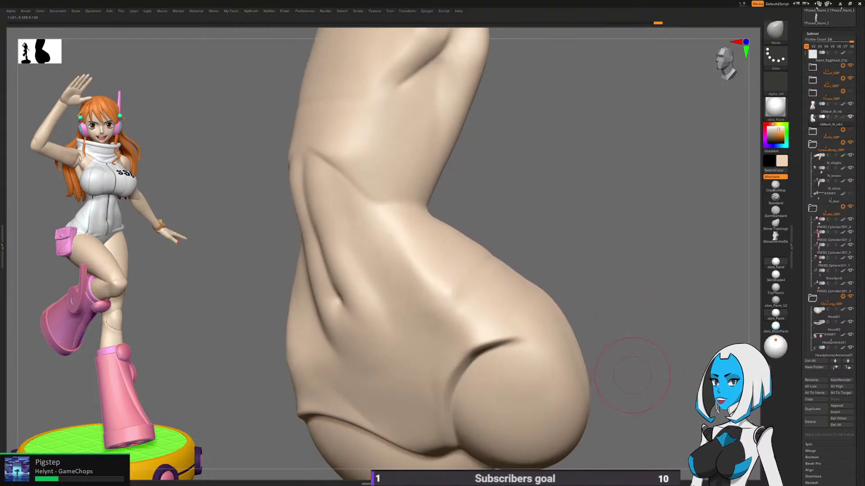
mouse_move(609, 364)
right_down()
mouse_move(602, 375)
mouse_move(599, 347)
mouse_move(622, 338)
mouse_move(575, 325)
mouse_move(468, 342)
mouse_move(397, 374)
mouse_move(519, 282)
mouse_move(510, 317)
right_up()
key(shift)
alt+drag(622, 401, 621, 344)
key(space)
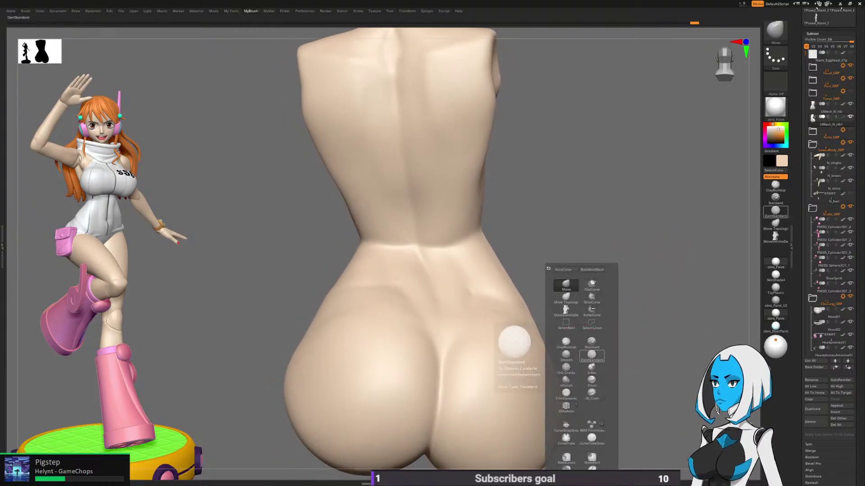
click(585, 354)
drag(675, 328, 671, 383)
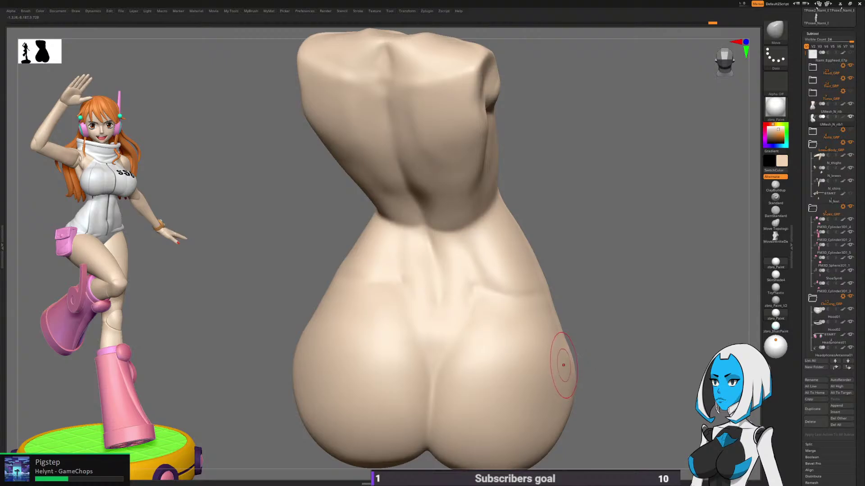
Step: Build up the sacral area between the lower back and the buttocks with the ClayBuildup brush and smooth the strokes
key(b)
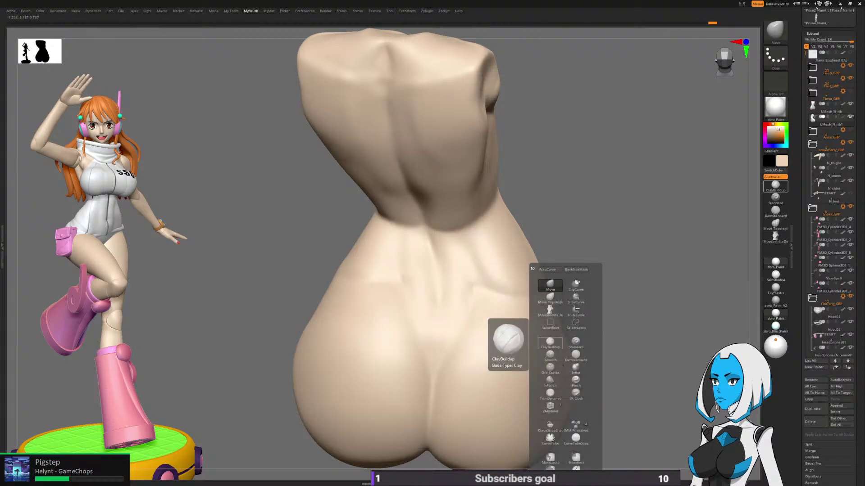
click(550, 343)
mouse_move(656, 309)
mouse_down()
mouse_move(614, 328)
mouse_move(580, 368)
mouse_move(596, 352)
mouse_move(589, 339)
mouse_move(653, 338)
mouse_up()
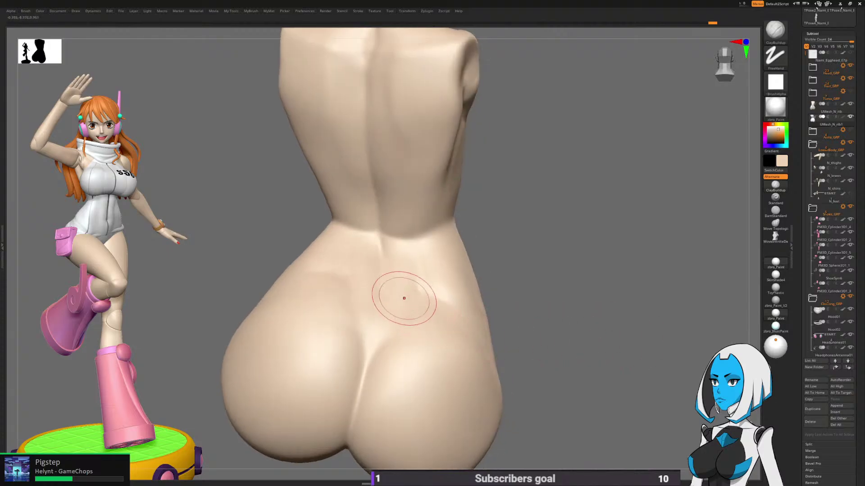
ctrl+right_drag(404, 298, 425, 304)
drag(566, 310, 614, 341)
mouse_move(435, 299)
mouse_down()
mouse_move(426, 322)
mouse_move(439, 314)
mouse_move(417, 357)
mouse_up()
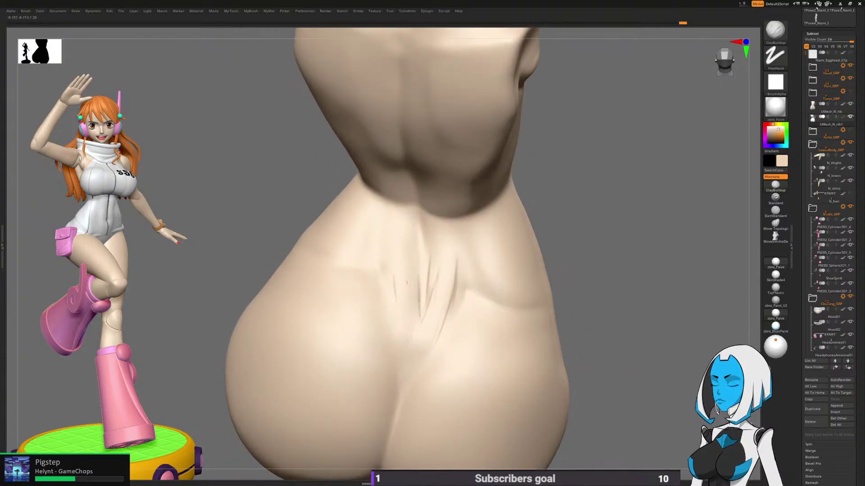
drag(421, 318, 408, 266)
mouse_move(392, 263)
mouse_down()
mouse_move(407, 336)
mouse_move(403, 234)
mouse_up()
shift+drag(422, 328, 406, 328)
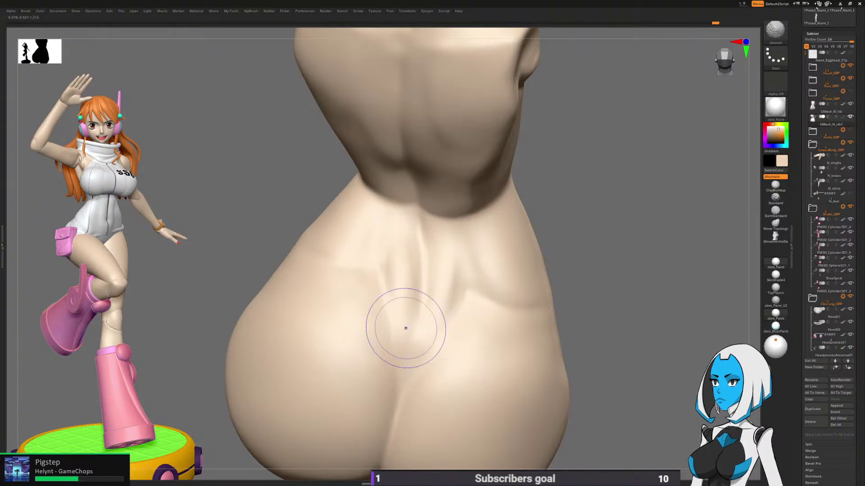
Step: Fill the waist seam across the lower back with vertical ClayBuildup strokes and smooth them into the surrounding surface
mouse_move(584, 214)
alt+mouse_down()
mouse_move(583, 260)
mouse_move(575, 236)
mouse_move(584, 232)
alt+mouse_up()
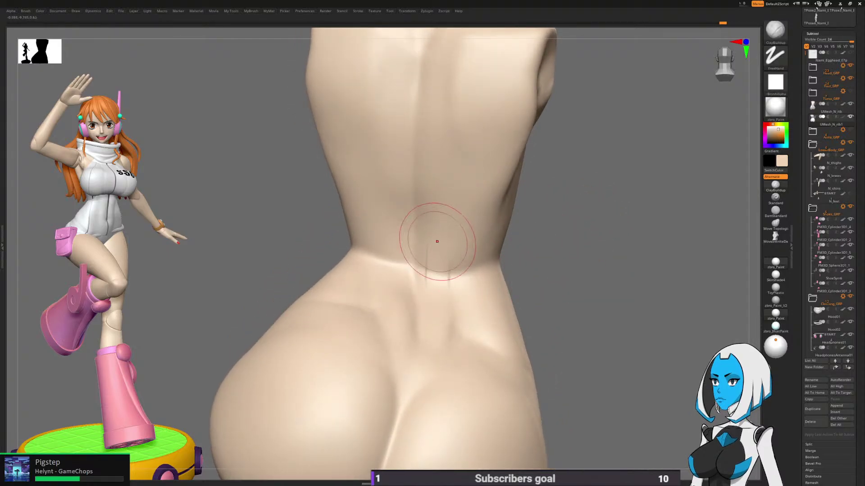
drag(437, 242, 432, 238)
drag(406, 282, 407, 243)
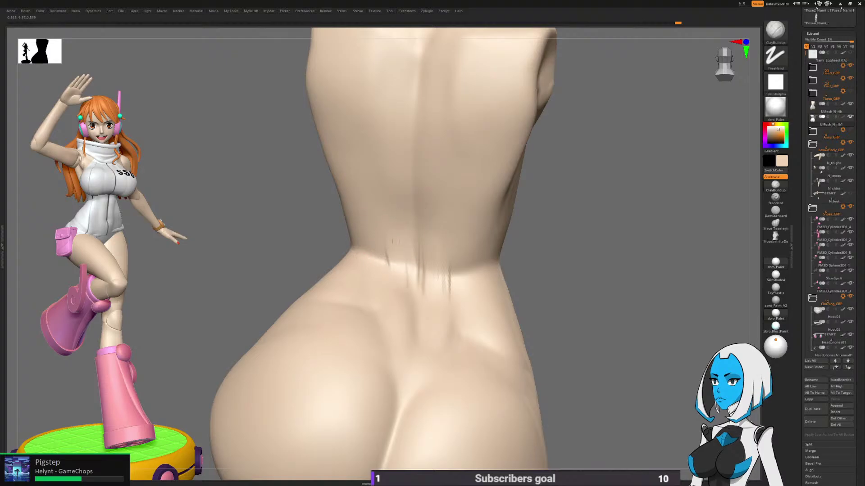
mouse_move(393, 283)
mouse_down()
mouse_move(388, 234)
mouse_move(398, 266)
mouse_move(450, 315)
mouse_up()
mouse_move(582, 252)
mouse_down()
mouse_move(575, 315)
mouse_move(574, 257)
mouse_up()
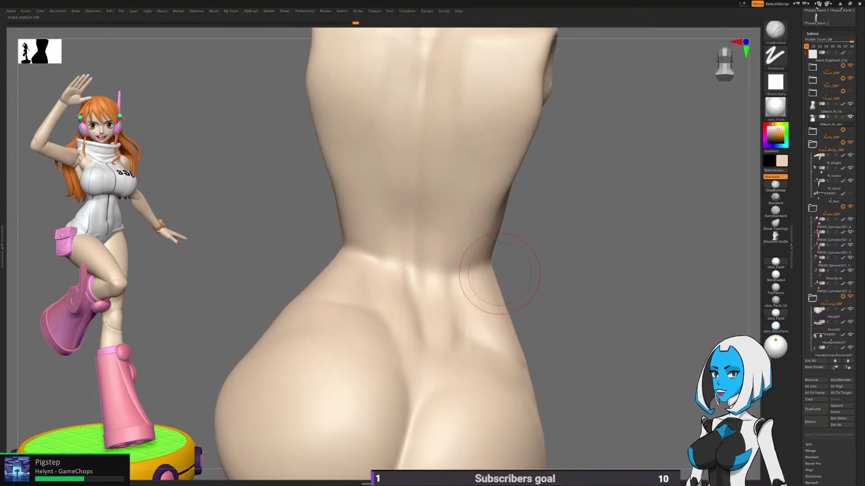
mouse_move(577, 328)
mouse_down()
mouse_move(593, 335)
mouse_move(509, 331)
mouse_up()
shift+drag(500, 258, 480, 254)
Step: Show the full figure again and hide the old torso subtool that overlaps the fused torso
alt+drag(626, 351, 626, 293)
drag(631, 318, 567, 322)
key(space)
click(630, 329)
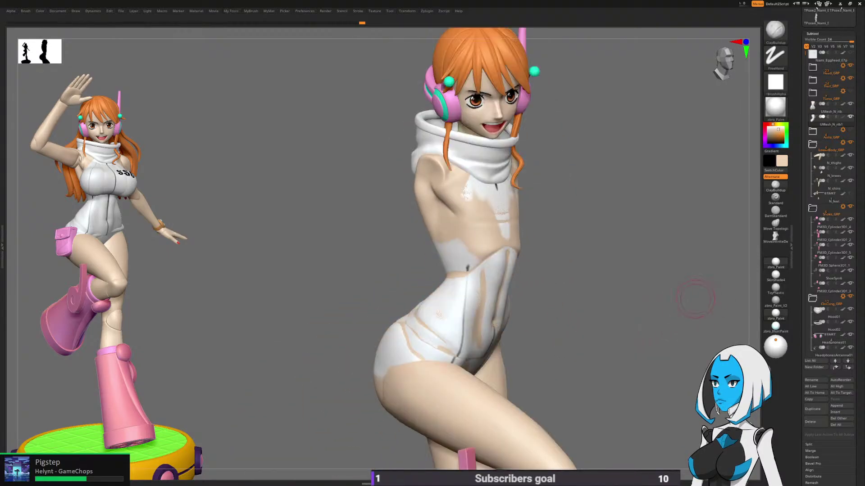
click(850, 104)
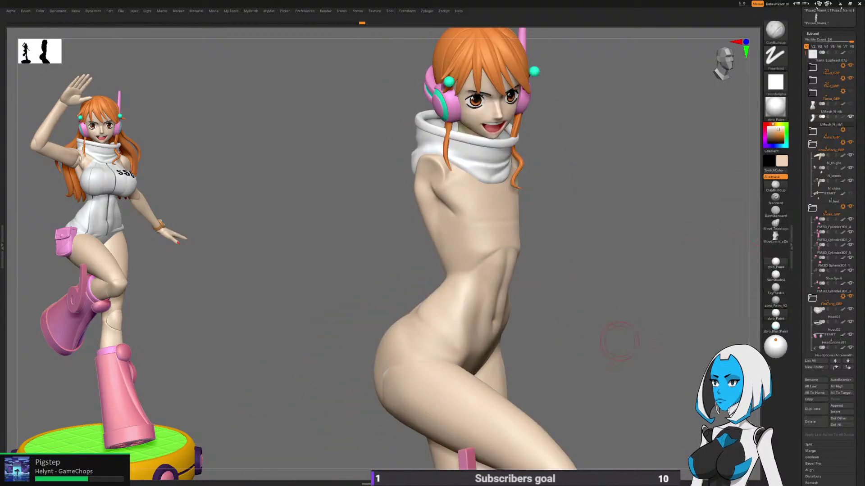
drag(614, 338, 644, 337)
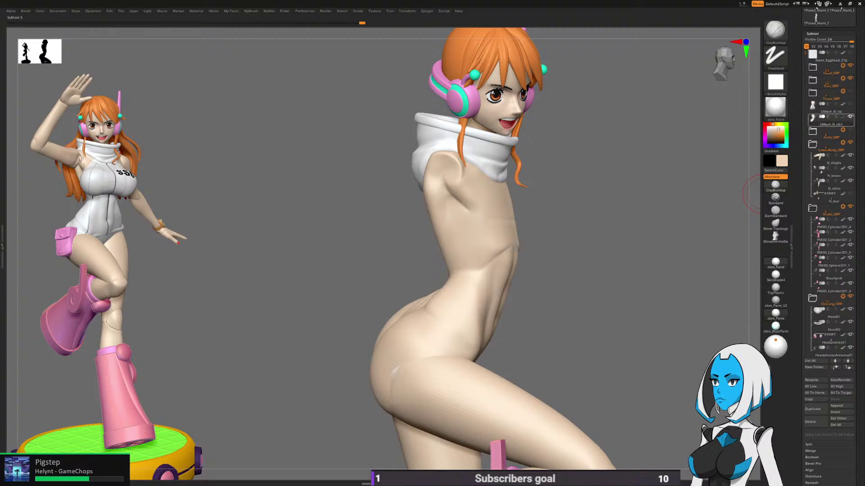
Step: Check the fused torso's polypaint, hide it again and set the current colour to light grey
click(843, 117)
alt+drag(636, 348, 613, 338)
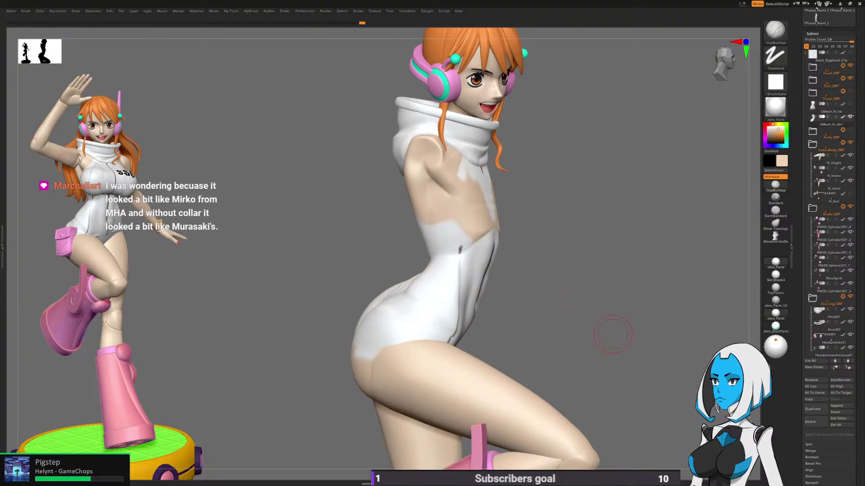
click(843, 117)
key(space)
click(542, 260)
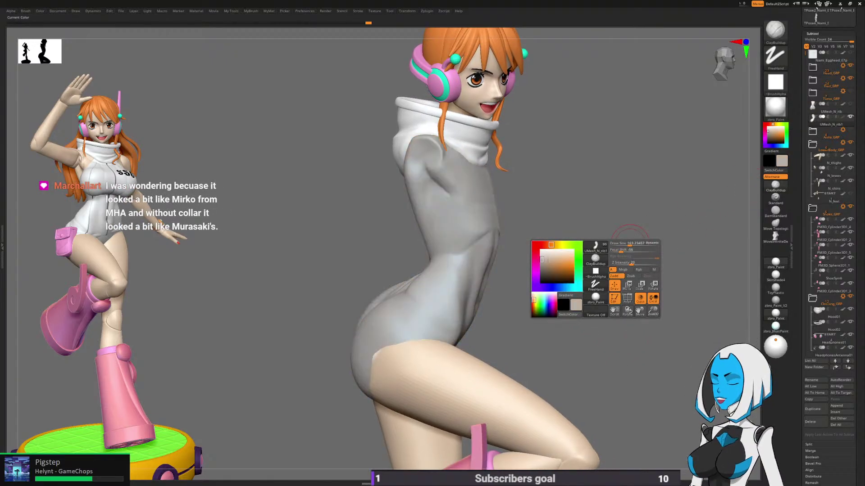
drag(662, 257, 629, 327)
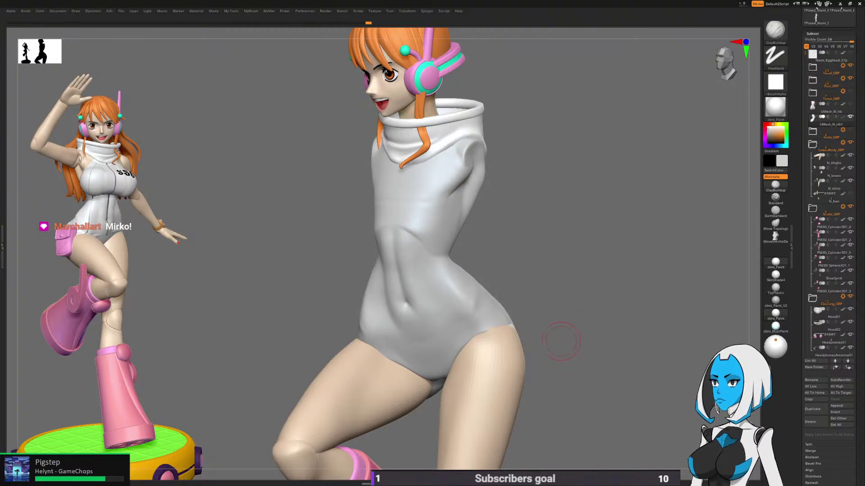
Step: Isolate the torso, fill the middle of the groove along the standing leg's front opening with ClayBuildup and smooth it
alt+drag(633, 363, 534, 384)
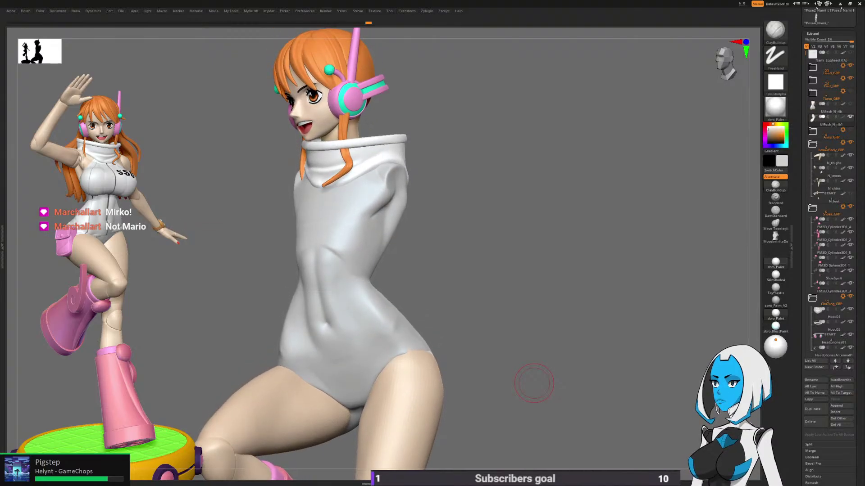
mouse_move(534, 383)
ctrl+right_down()
mouse_move(546, 342)
mouse_move(538, 328)
mouse_move(596, 328)
mouse_move(486, 331)
mouse_move(646, 329)
mouse_move(613, 344)
mouse_move(600, 333)
mouse_move(530, 335)
ctrl+right_up()
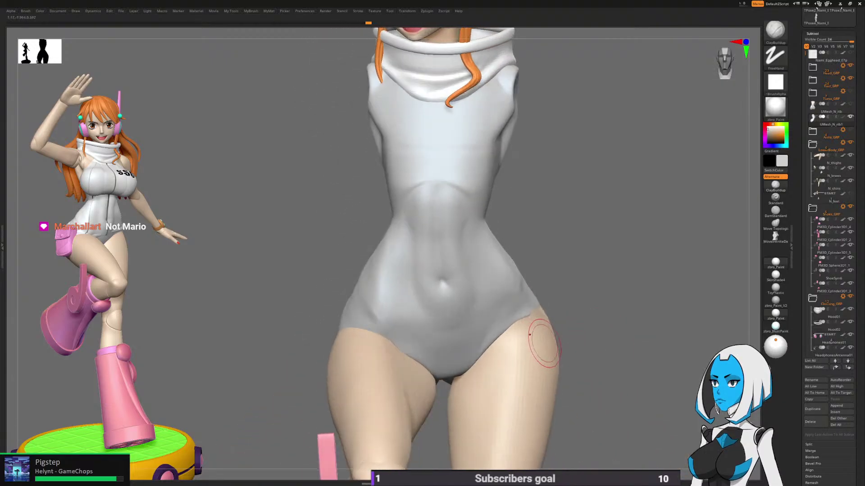
right_drag(625, 369, 633, 352)
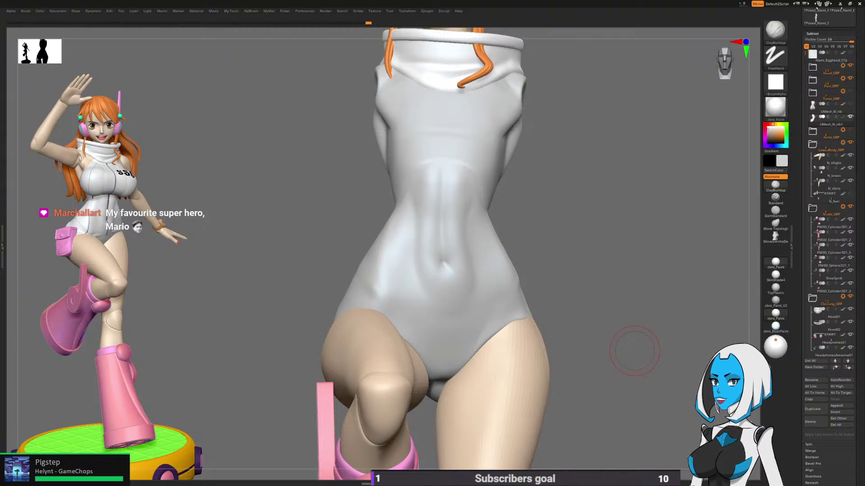
mouse_move(686, 310)
mouse_down()
mouse_move(620, 340)
mouse_move(714, 347)
mouse_move(451, 346)
mouse_move(467, 347)
mouse_move(560, 300)
mouse_move(601, 325)
mouse_move(599, 304)
mouse_move(585, 306)
mouse_up()
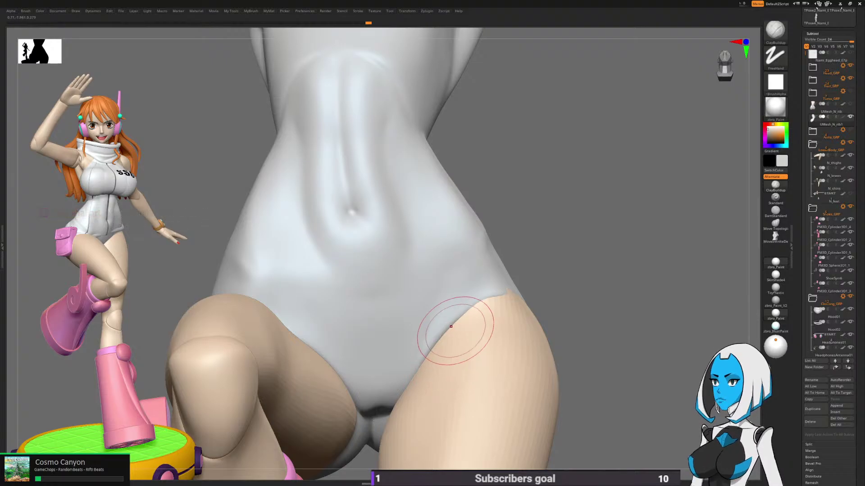
key(space)
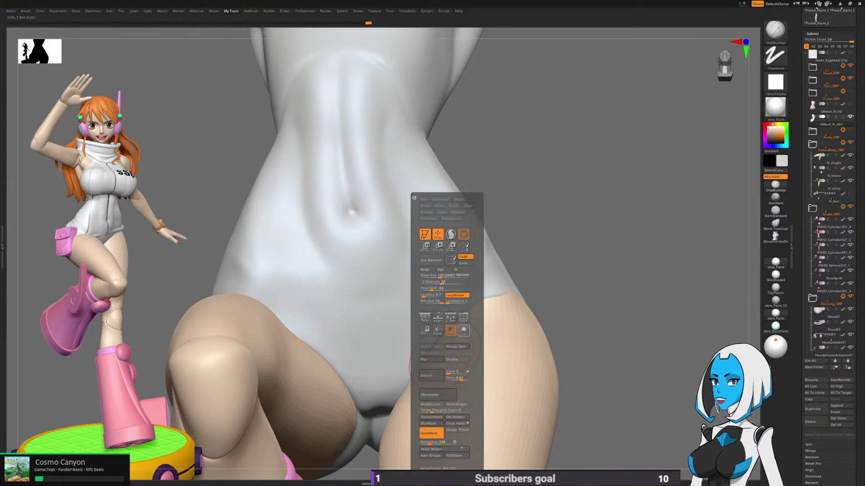
key(b)
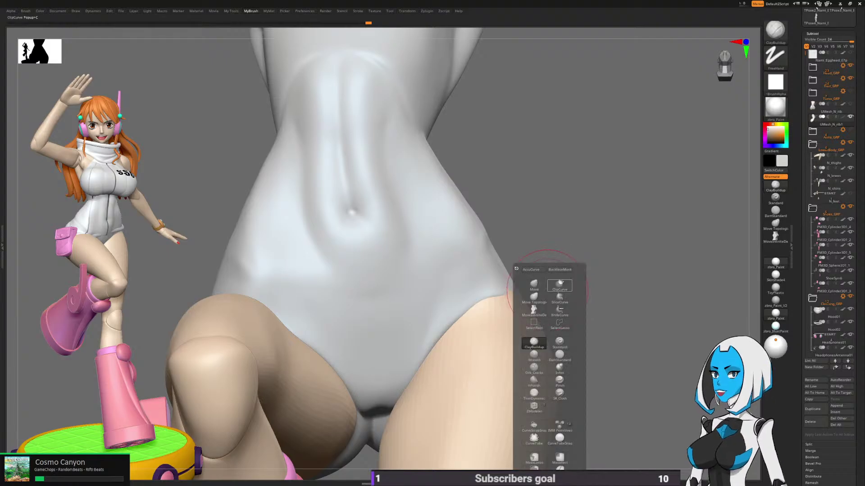
drag(616, 284, 550, 314)
key(space)
click(542, 331)
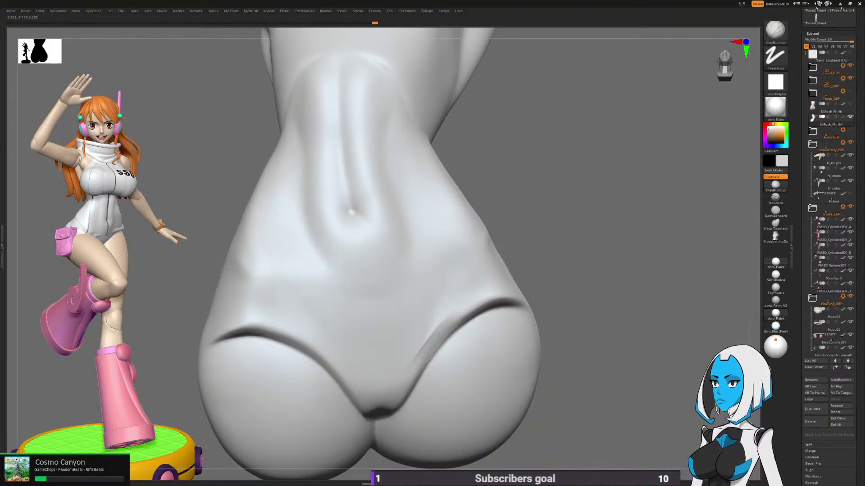
mouse_move(422, 362)
mouse_down()
mouse_move(451, 322)
mouse_move(423, 351)
mouse_up()
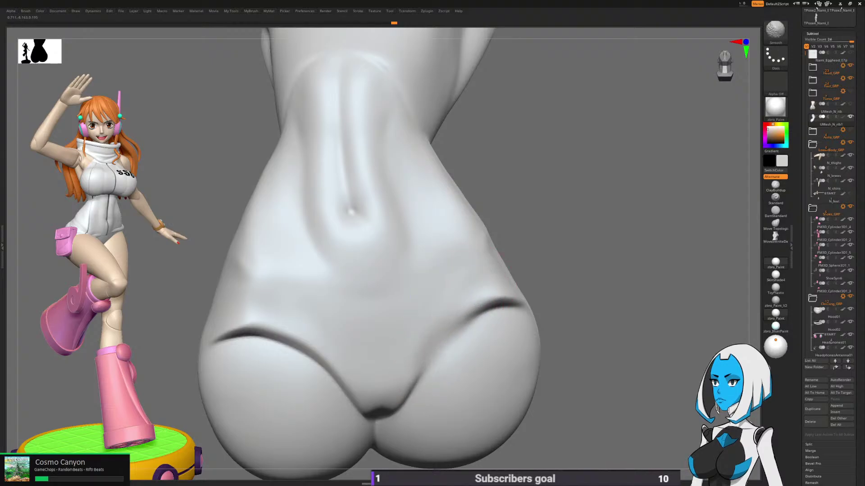
Step: Check the filled leg opening against the thighs, and isolate the torso to examine both leg-opening grooves from below
key(space)
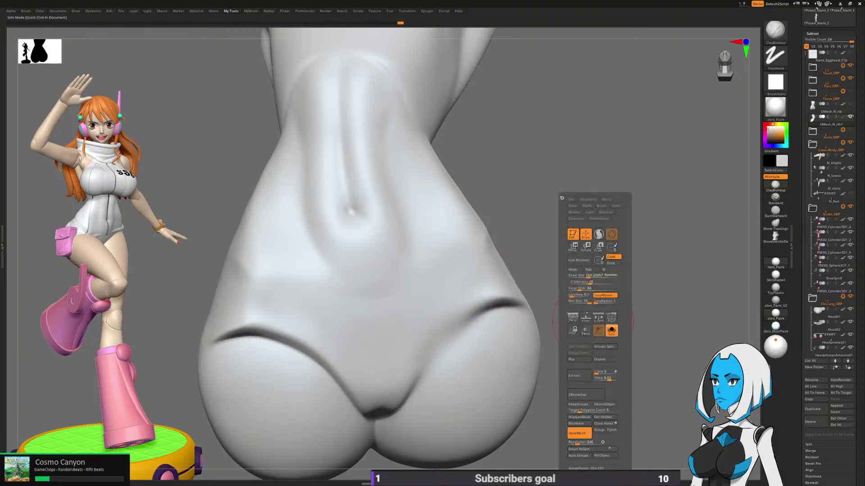
click(612, 330)
drag(650, 309, 468, 342)
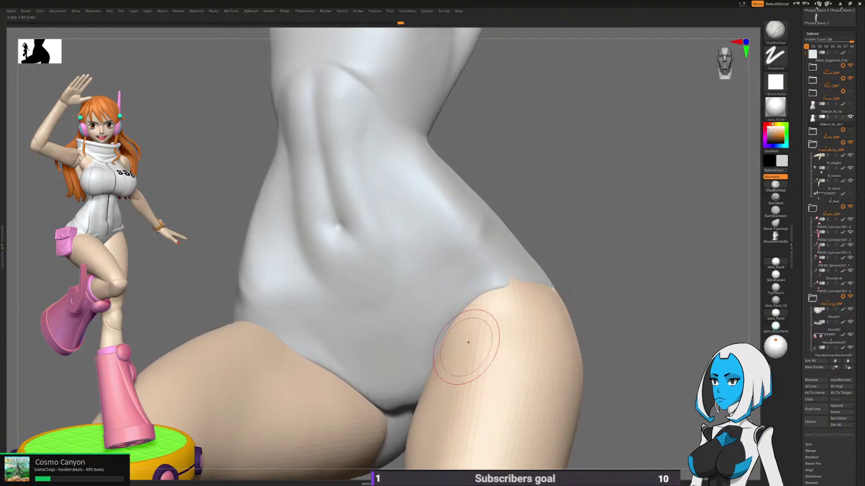
key(space)
click(449, 332)
drag(559, 287, 449, 364)
right_drag(449, 365, 480, 370)
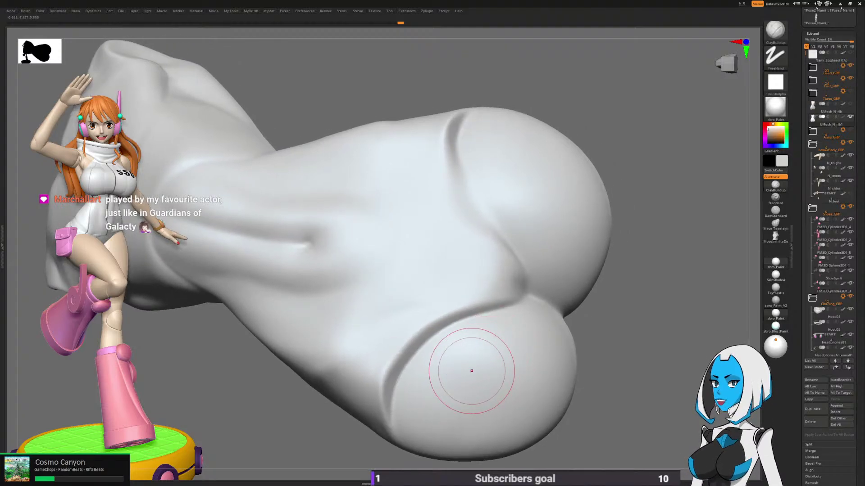
Step: Fill the middle of the groove along the raised leg's front opening with ClayBuildup and smooth it
right_drag(471, 371, 499, 302)
drag(455, 279, 496, 295)
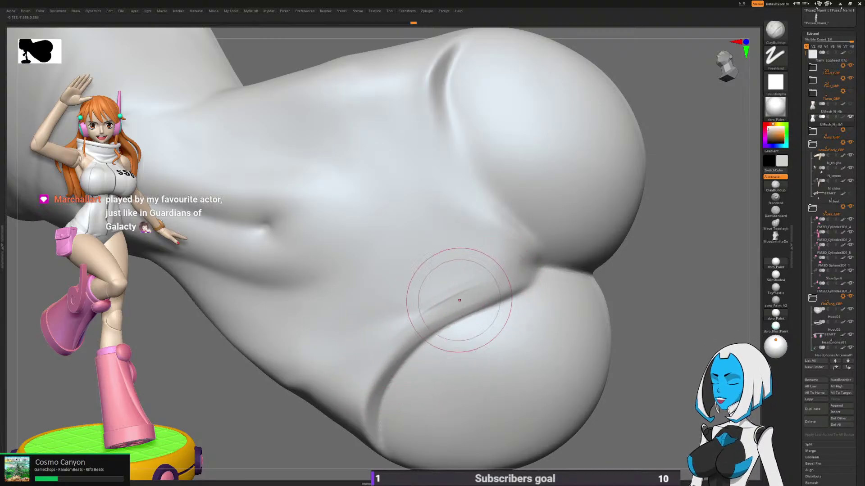
shift+drag(468, 300, 434, 311)
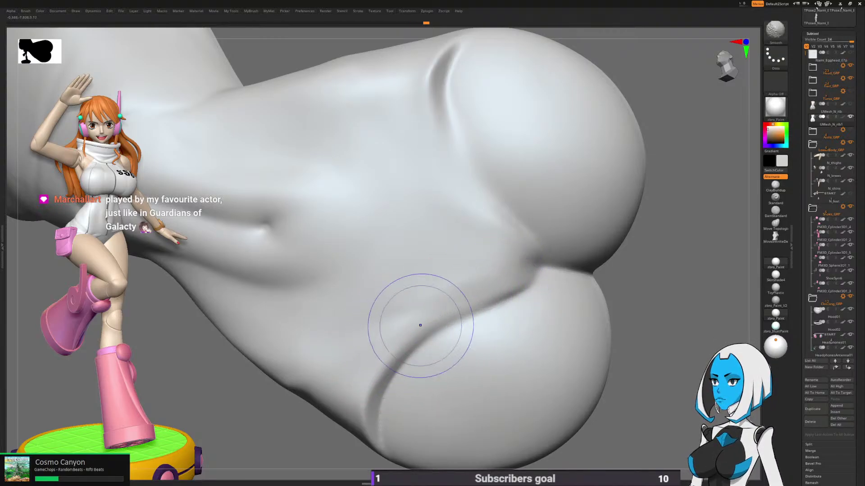
right_drag(404, 345, 397, 351)
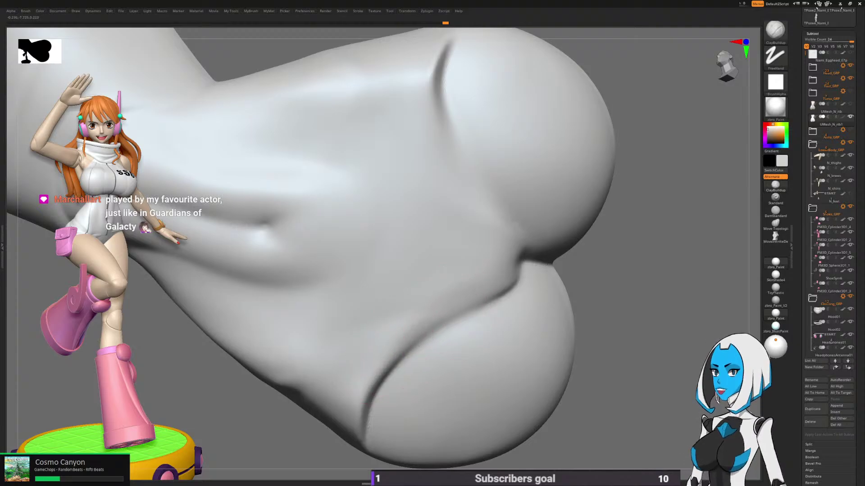
key(shift)
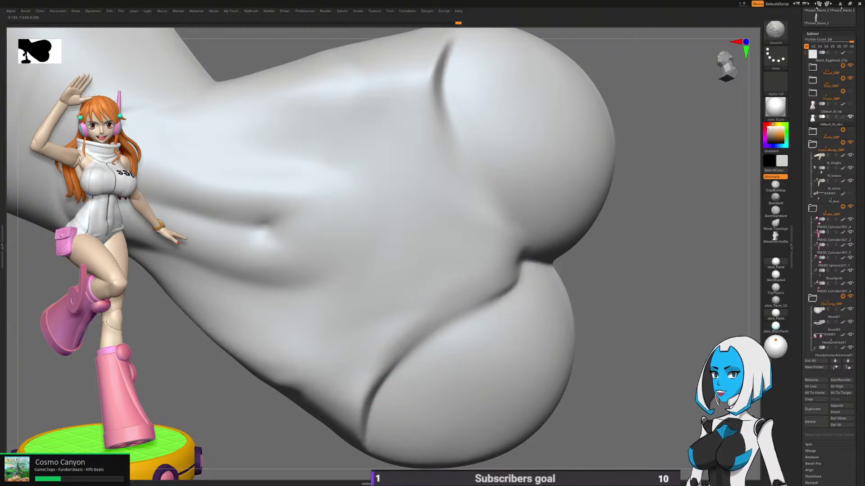
Step: Show the full figure again and check how the filled raised-leg opening meets the thigh from the front and below
right_drag(533, 307, 590, 362)
key(space)
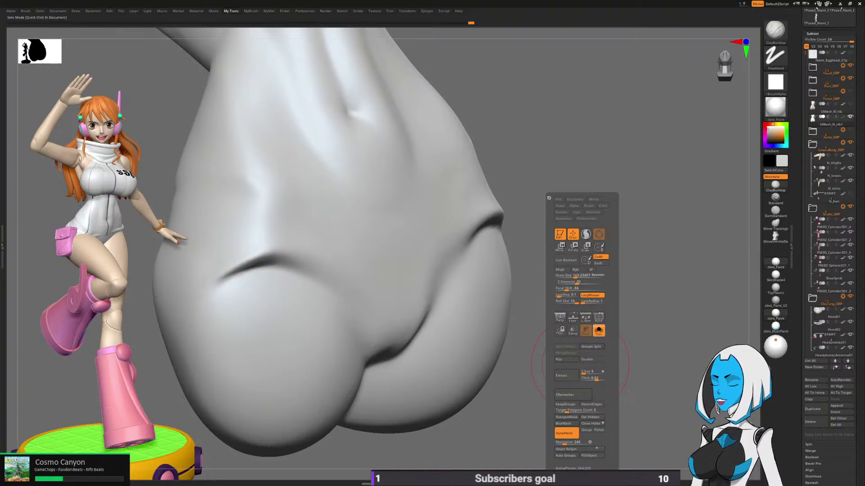
click(598, 331)
right_drag(673, 330, 508, 312)
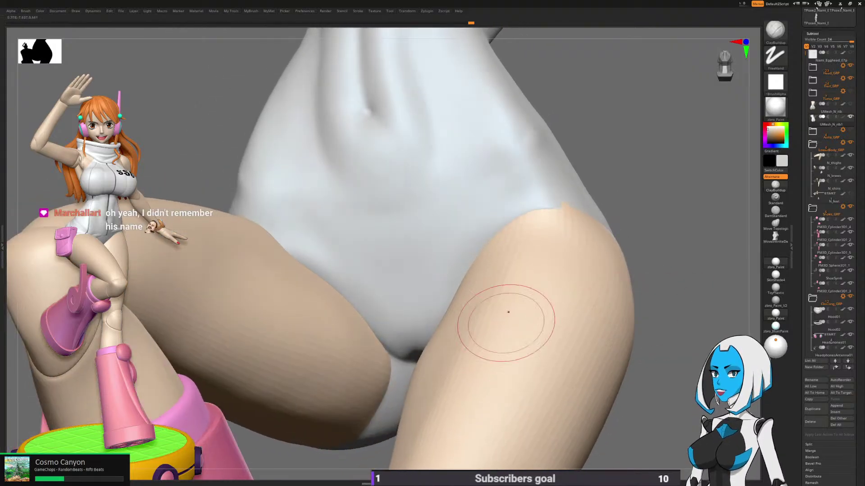
right_drag(377, 307, 383, 315)
drag(451, 293, 446, 262)
drag(684, 289, 581, 322)
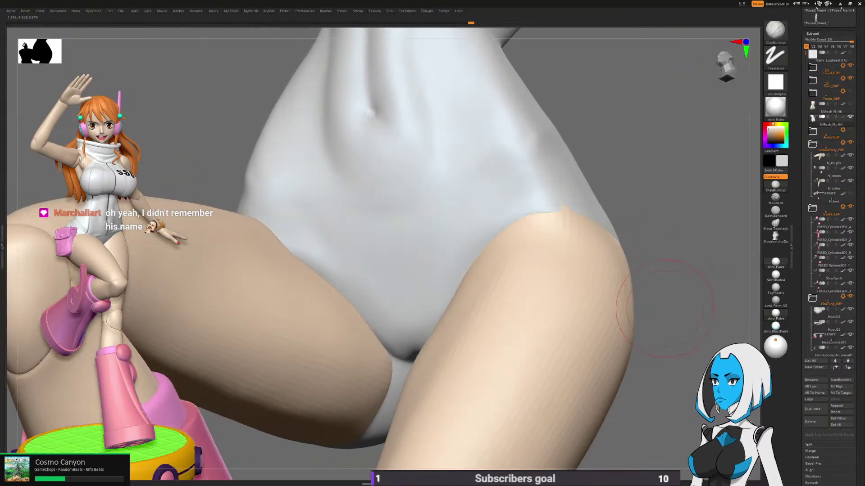
drag(464, 430, 444, 347)
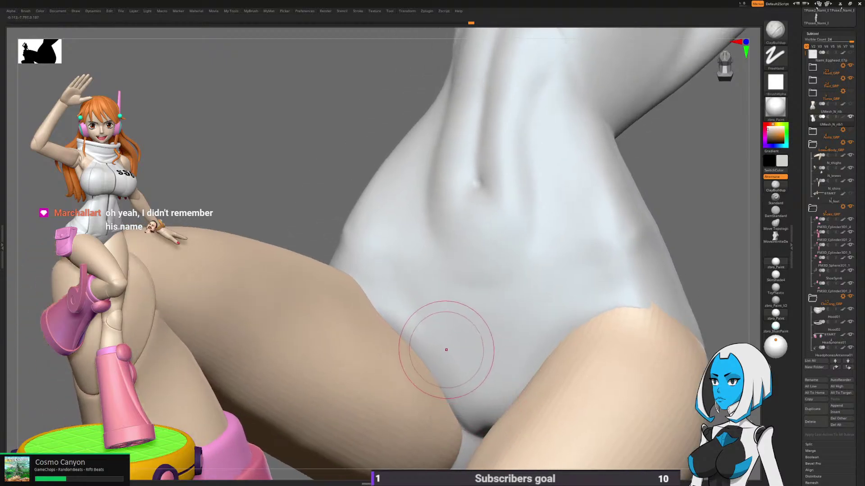
Step: Isolate the torso, build up the inner stretch of the raised leg's opening between hip and crotch, and smooth it
key(space)
click(481, 331)
right_drag(425, 326, 403, 344)
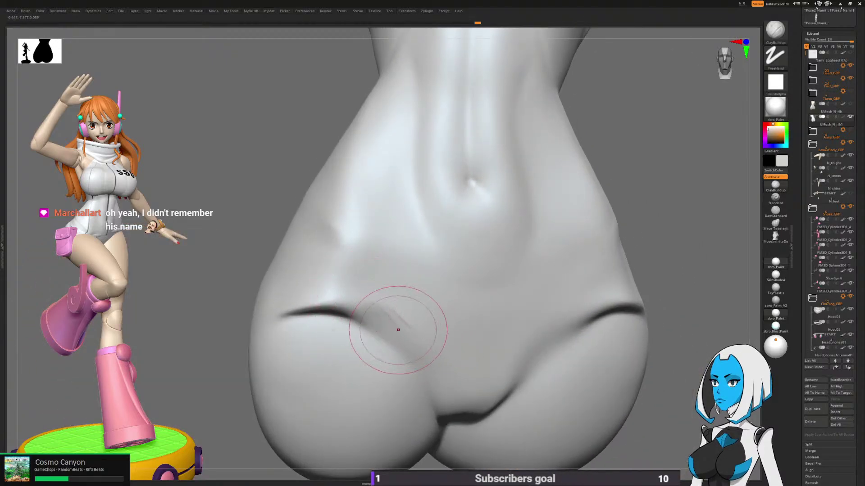
shift+drag(398, 330, 381, 349)
drag(438, 363, 424, 351)
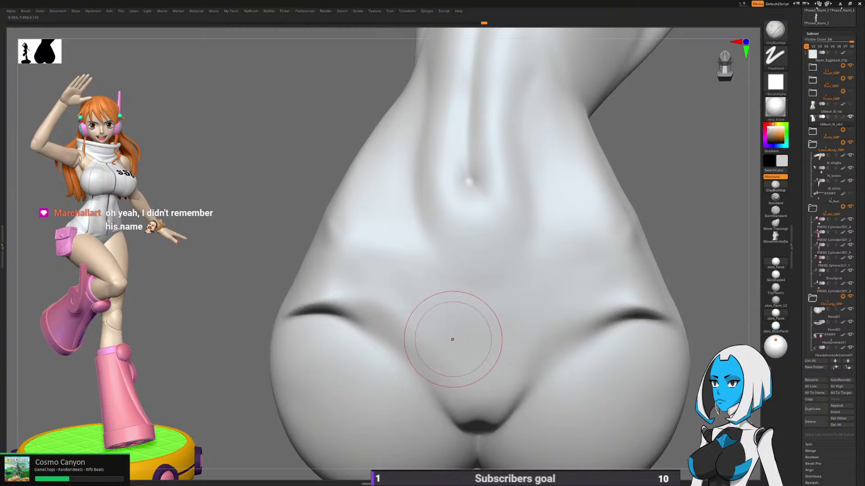
Step: Enlarge the Move brush and reshape the edge of the raised leg's front opening
key(space)
key(space)
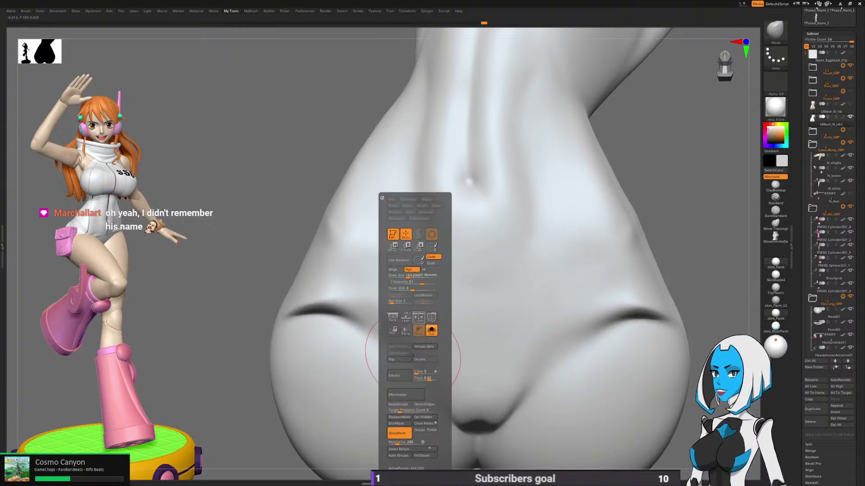
click(410, 276)
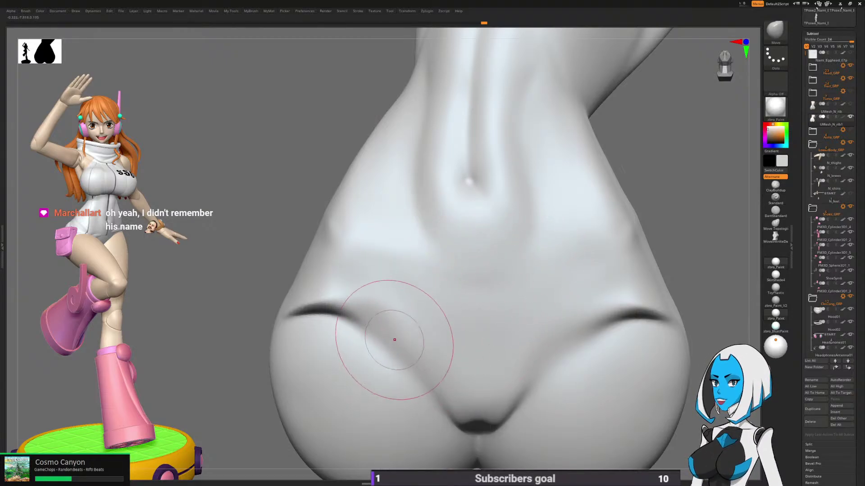
mouse_move(394, 340)
mouse_down()
mouse_move(384, 329)
mouse_move(405, 355)
mouse_move(346, 315)
mouse_up()
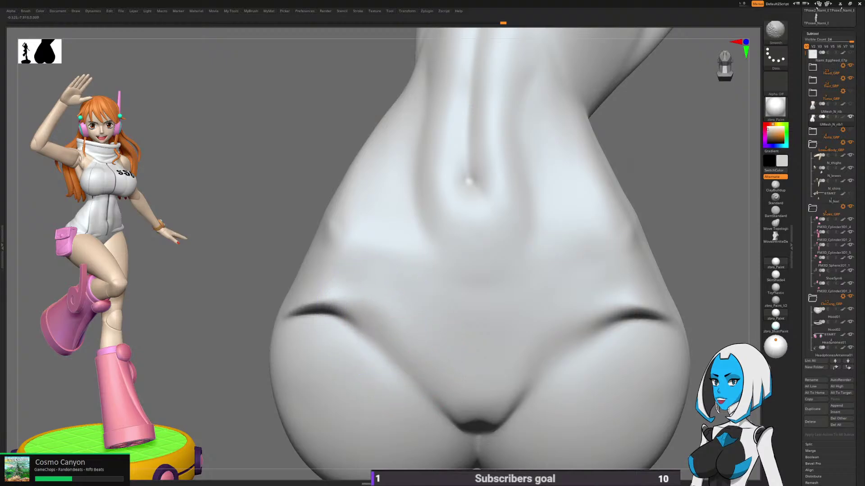
Step: Show the full figure again and examine the reshaped leg openings against both thighs from the side
key(space)
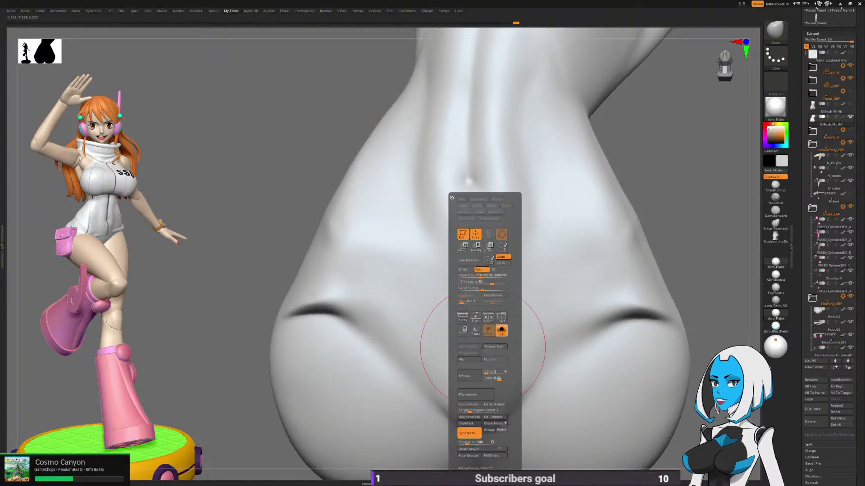
click(501, 331)
mouse_move(510, 352)
right_down()
mouse_move(494, 361)
mouse_move(414, 327)
right_up()
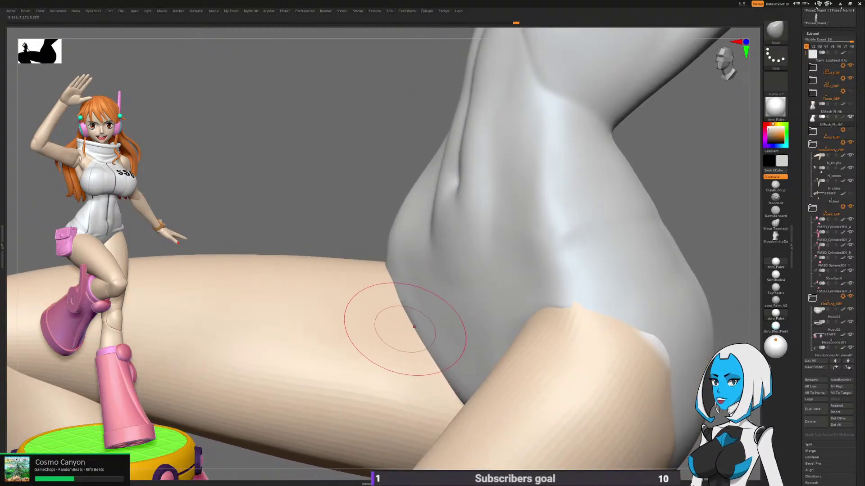
key(shift)
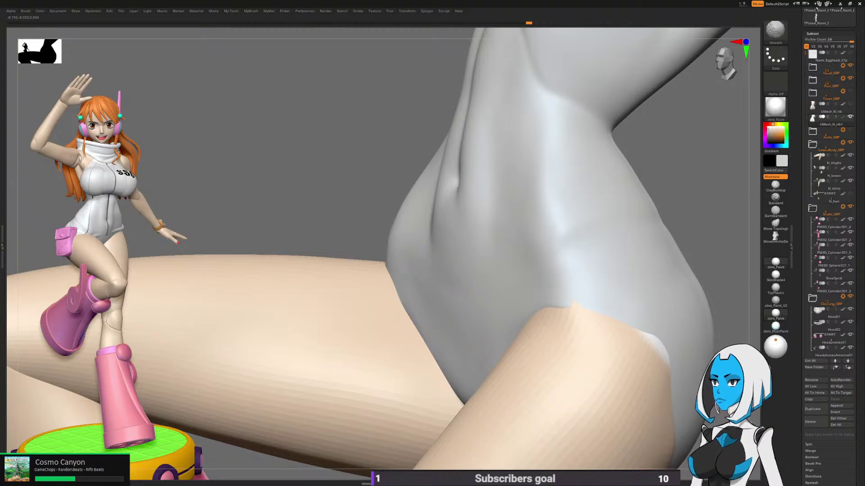
mouse_move(440, 363)
right_down()
mouse_move(506, 286)
mouse_move(579, 279)
mouse_move(585, 360)
mouse_move(460, 337)
mouse_move(471, 323)
mouse_move(440, 318)
right_up()
Step: Isolate the torso, build up the lower belly below the navel with ClayBuildup and smooth the added volume
key(b)
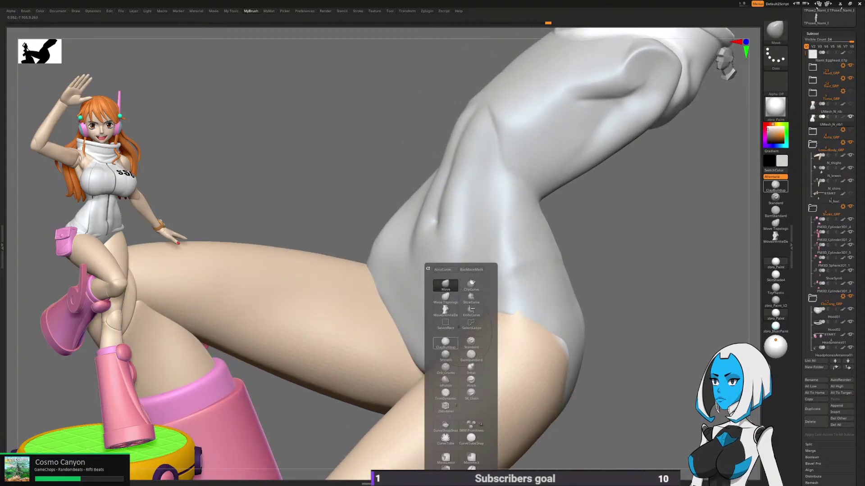
click(445, 343)
mouse_move(622, 285)
right_down()
mouse_move(555, 283)
mouse_move(648, 293)
mouse_move(568, 284)
mouse_move(575, 288)
right_up()
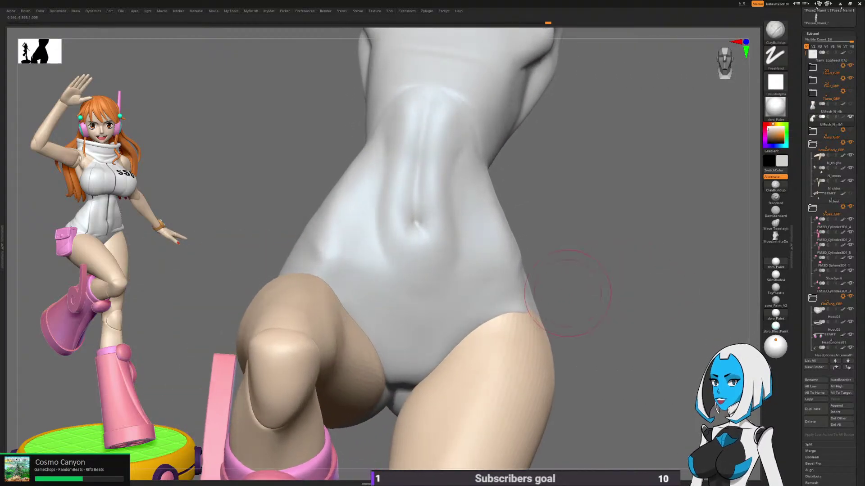
key(space)
click(477, 330)
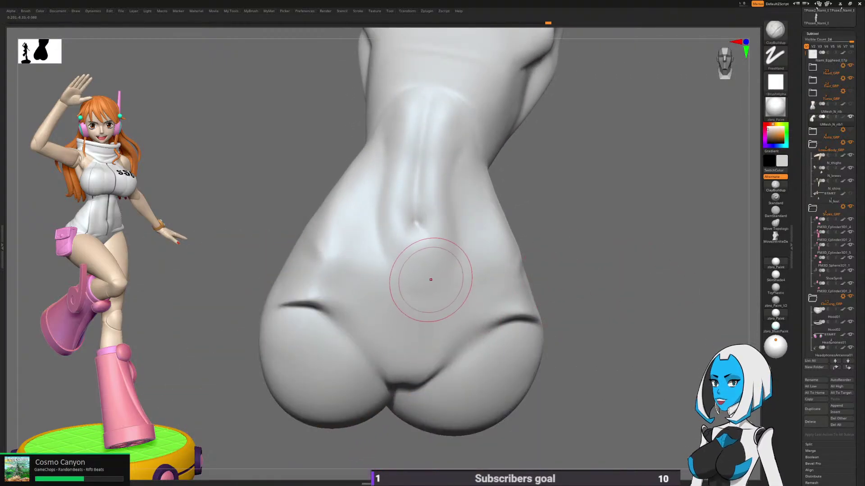
ctrl+right_drag(595, 289, 624, 305)
key(space)
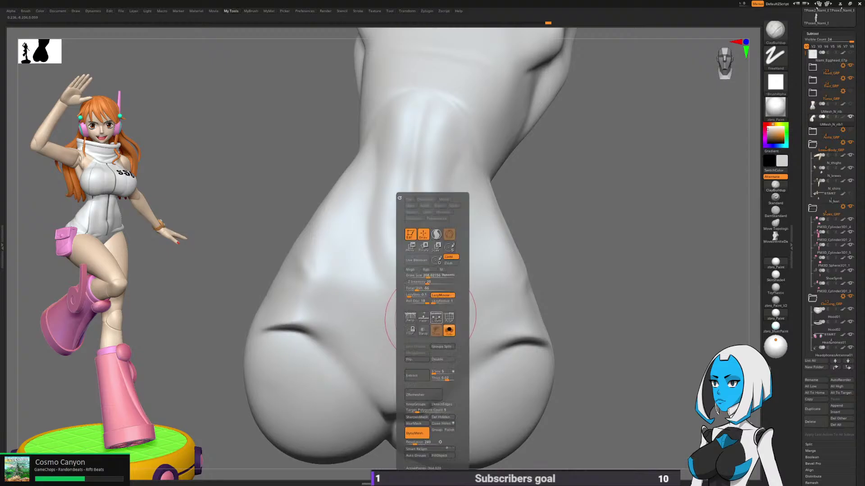
mouse_move(428, 276)
mouse_down()
mouse_move(416, 334)
mouse_move(407, 328)
mouse_up()
mouse_move(396, 274)
mouse_down()
mouse_move(388, 327)
mouse_move(408, 295)
mouse_up()
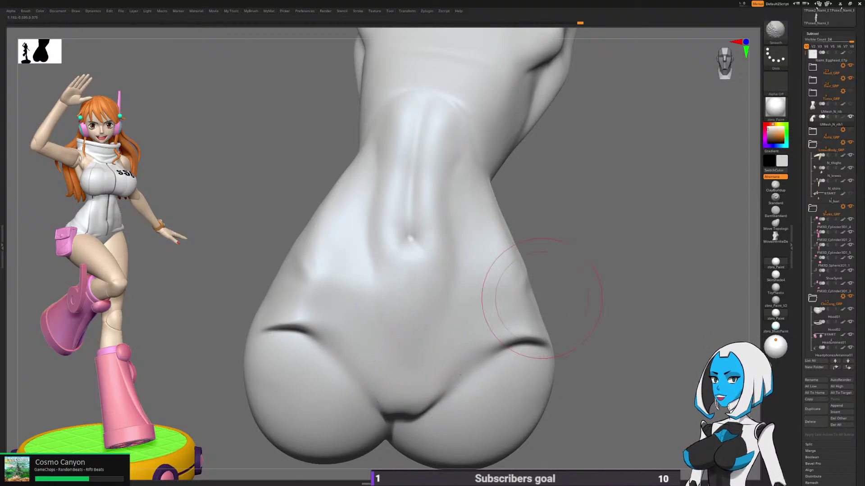
drag(543, 297, 408, 322)
drag(405, 357, 396, 369)
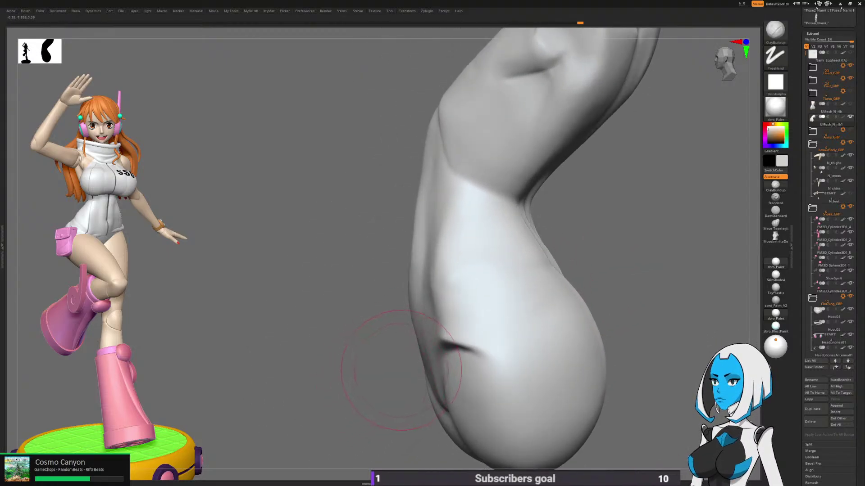
Step: Adjust the belly's side profile around the navel with a smaller Move brush
key(b)
click(390, 285)
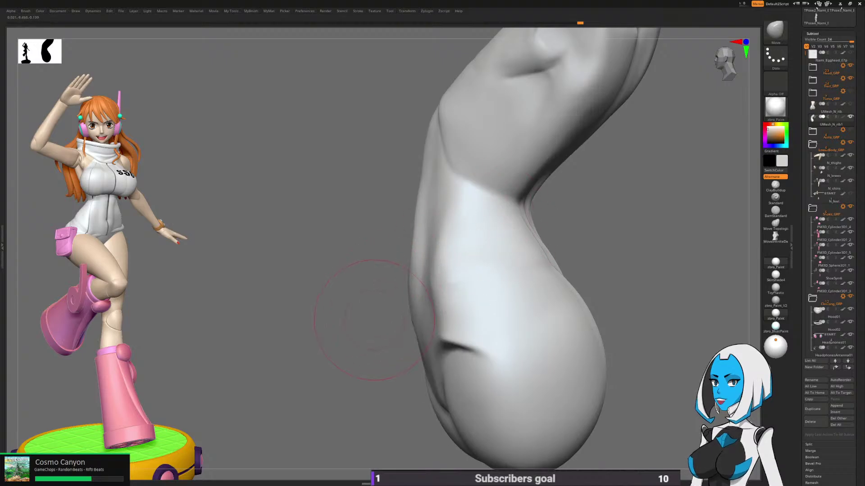
mouse_move(356, 306)
mouse_down()
mouse_move(382, 299)
mouse_move(484, 322)
mouse_move(420, 313)
mouse_move(416, 342)
mouse_move(428, 328)
mouse_move(382, 310)
mouse_up()
drag(448, 311, 465, 349)
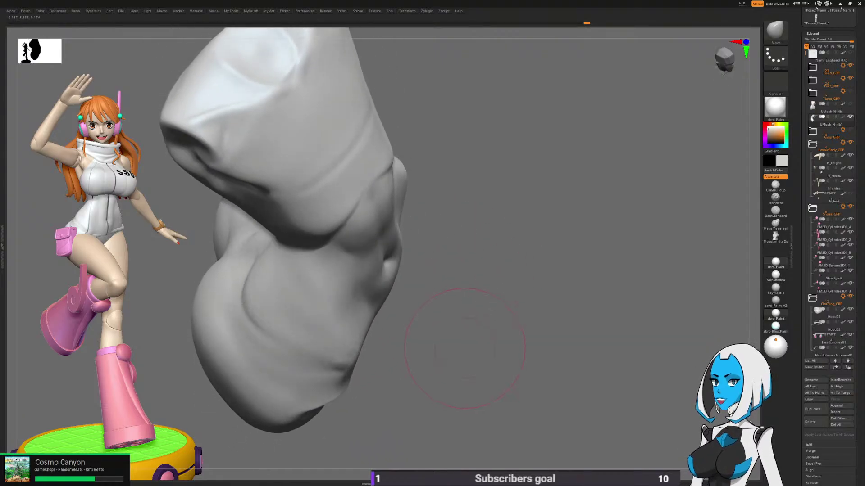
key(space)
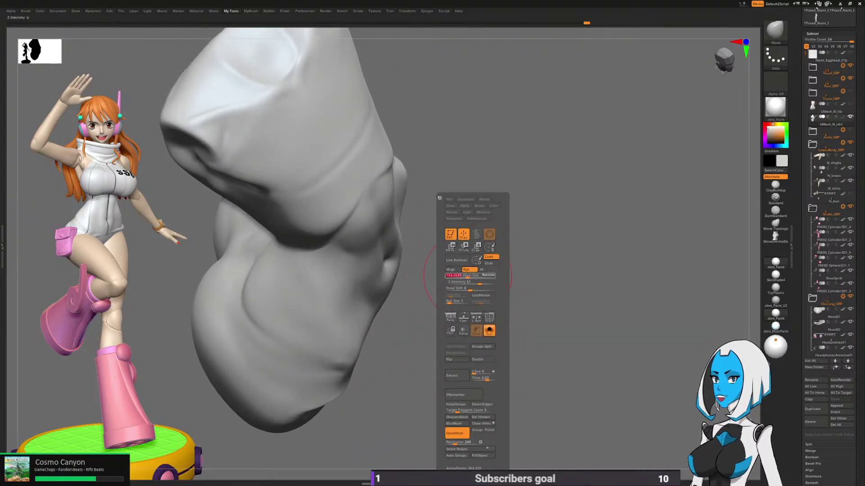
mouse_move(423, 306)
mouse_down()
mouse_move(440, 257)
mouse_move(466, 270)
mouse_move(395, 252)
mouse_up()
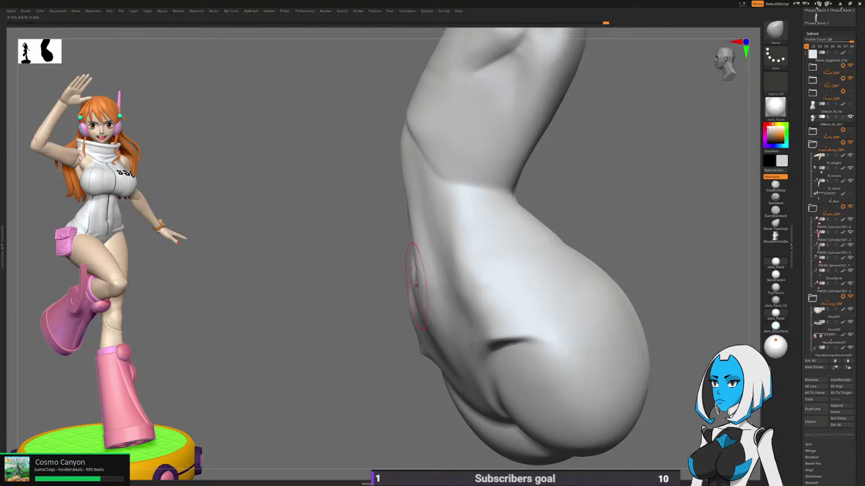
mouse_move(417, 285)
mouse_down()
mouse_move(408, 308)
mouse_move(414, 300)
mouse_up()
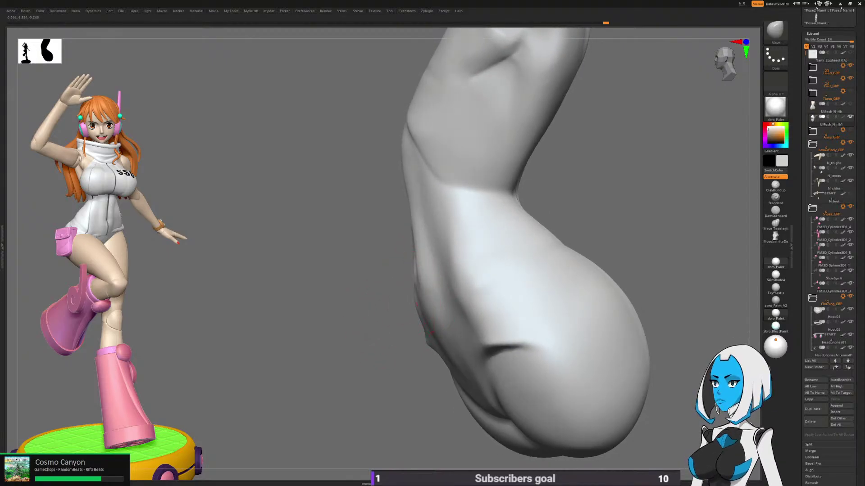
Step: Add more ClayBuildup volume to the front of the lower belly and smooth it into the hips
mouse_move(392, 338)
mouse_down()
mouse_move(511, 319)
mouse_move(550, 332)
mouse_move(518, 357)
mouse_move(495, 360)
mouse_move(525, 363)
mouse_move(576, 336)
mouse_up()
key(b)
click(511, 343)
drag(520, 347, 487, 311)
mouse_move(404, 316)
shift+mouse_down()
mouse_move(370, 310)
mouse_move(400, 368)
shift+mouse_up()
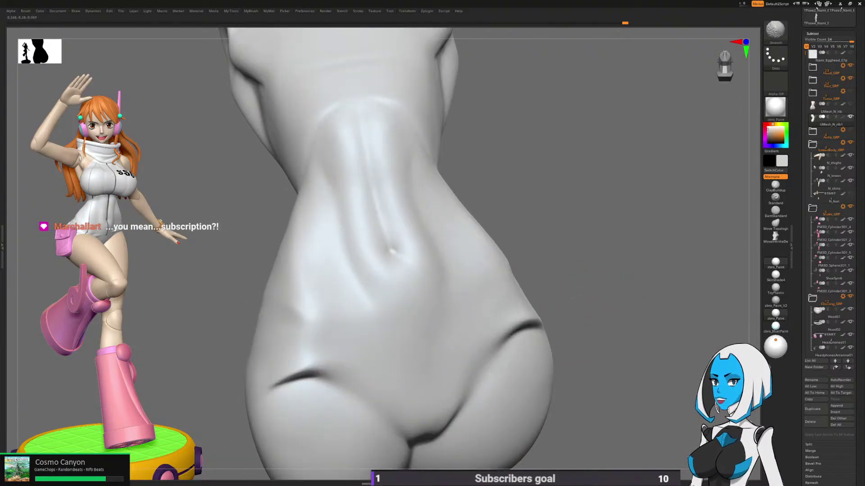
mouse_move(547, 337)
mouse_down()
mouse_move(586, 338)
mouse_move(586, 347)
mouse_up()
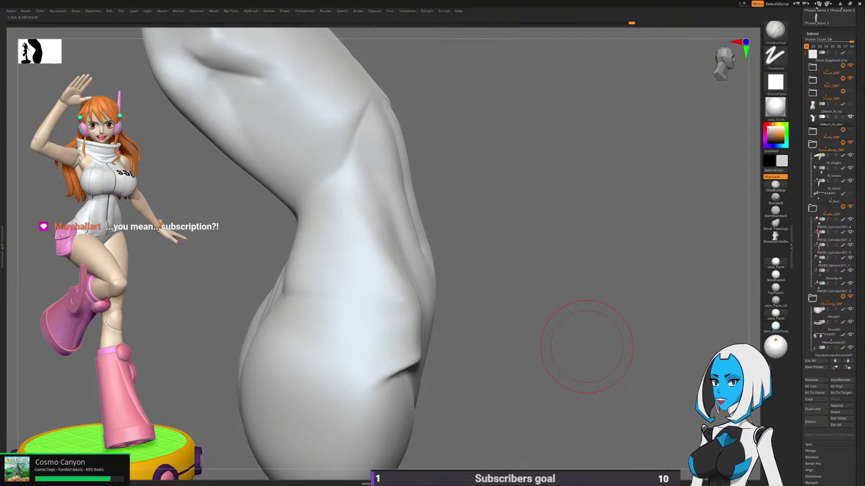
Step: Reduce the ClayBuildup brush size, refine the belly forms just below the navel, smooth them and check the torso profile
mouse_move(539, 336)
mouse_down()
mouse_move(505, 353)
mouse_move(565, 343)
mouse_move(440, 329)
mouse_up()
key(space)
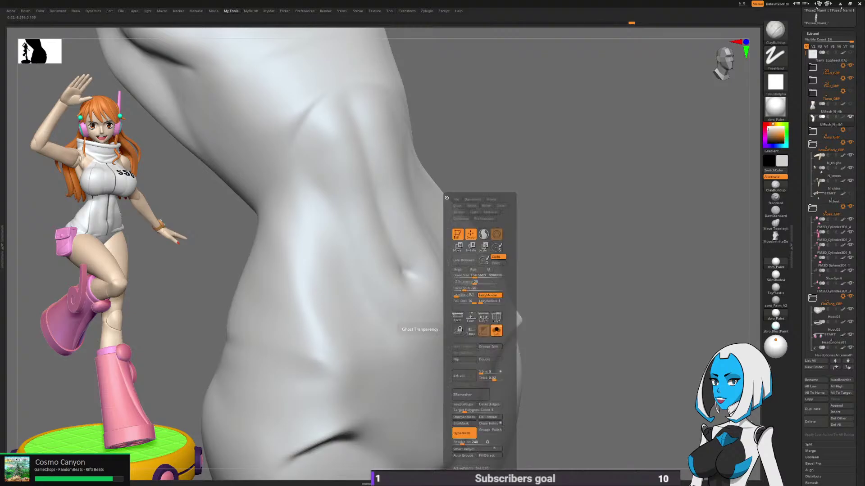
drag(475, 276, 469, 276)
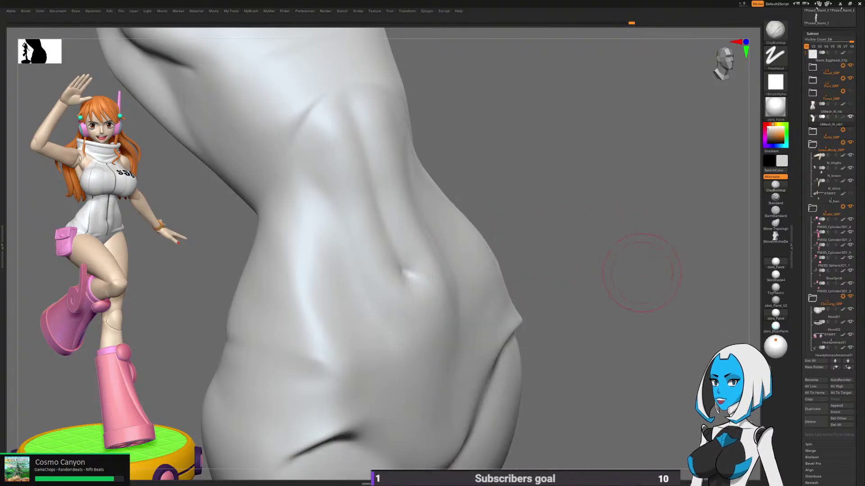
drag(642, 274, 563, 342)
key(space)
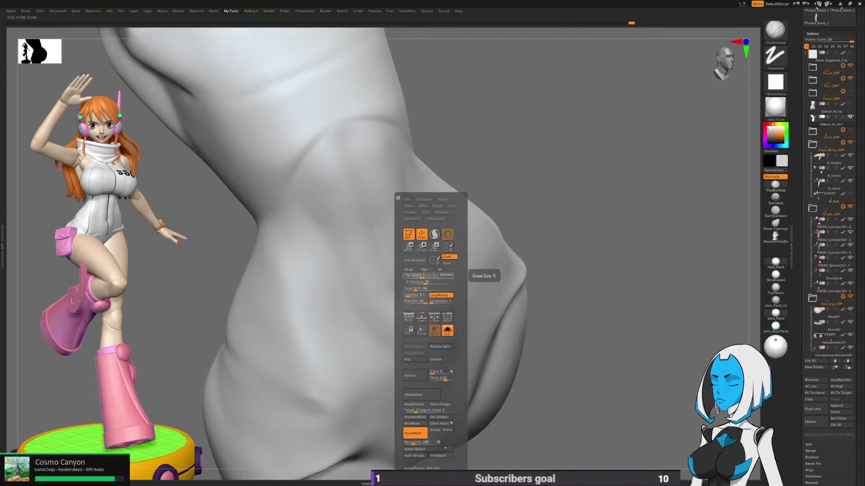
mouse_move(606, 285)
mouse_down()
mouse_move(402, 337)
mouse_move(419, 324)
mouse_up()
mouse_move(380, 346)
mouse_down()
mouse_move(433, 319)
mouse_move(393, 359)
mouse_up()
mouse_move(393, 359)
mouse_down()
mouse_move(425, 347)
mouse_move(408, 335)
mouse_up()
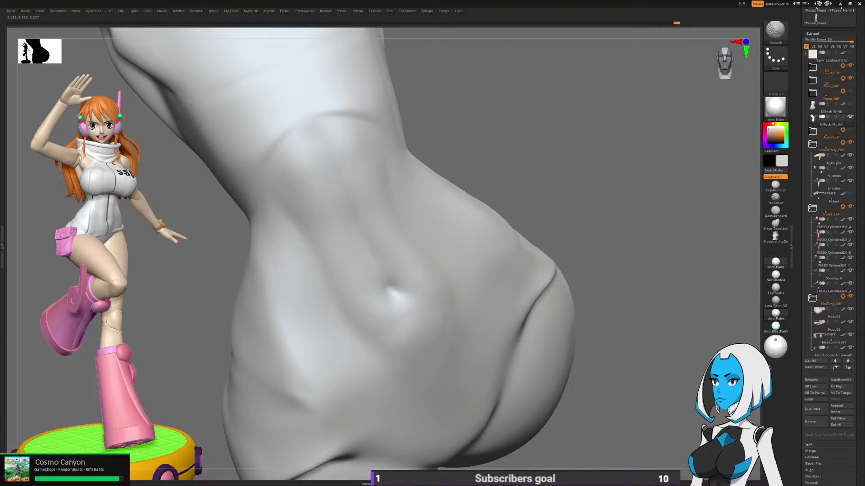
mouse_move(509, 343)
mouse_down()
mouse_move(596, 346)
mouse_move(498, 347)
mouse_move(523, 346)
mouse_up()
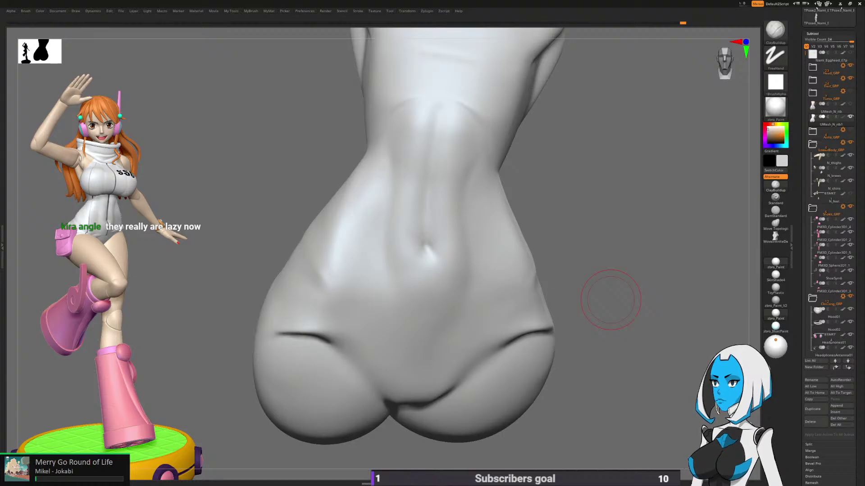
drag(611, 301, 588, 332)
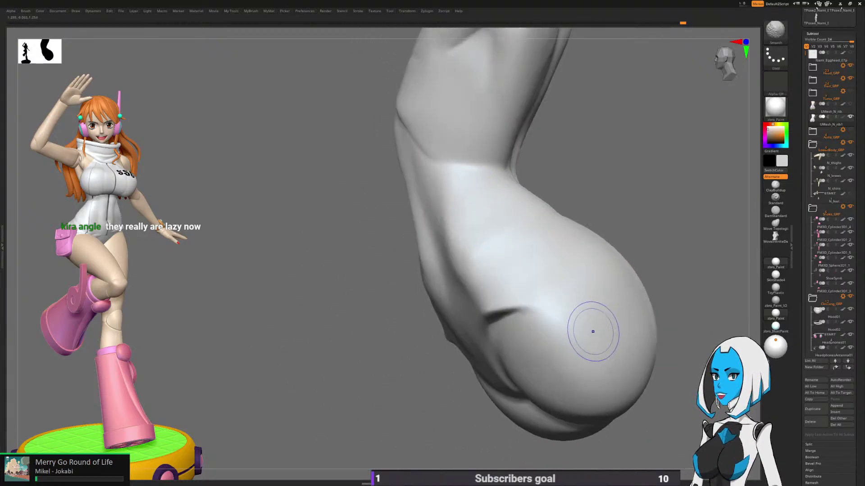
Step: Switch from ClayBuildup to the Move brush and adjust the torso's lower front contour below the belly in profile
key(b)
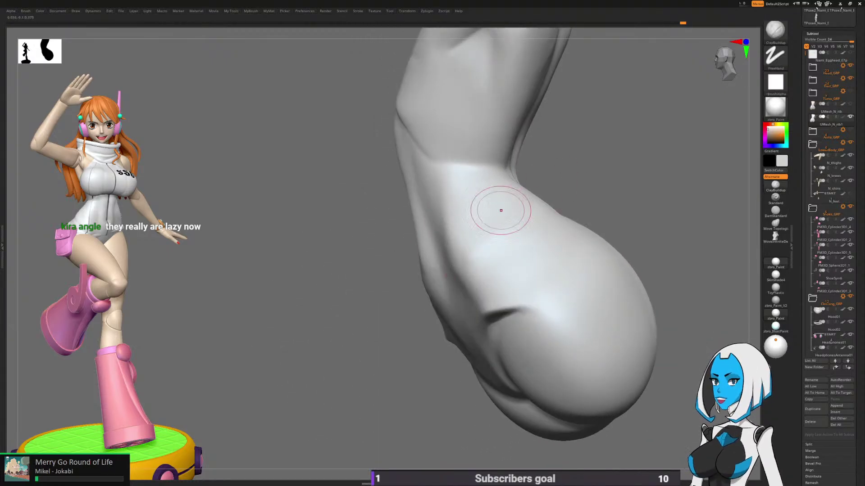
key(space)
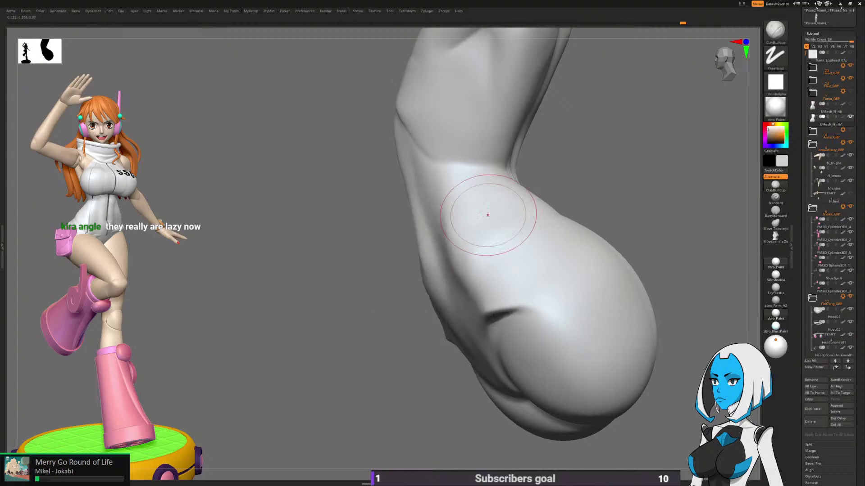
key(b)
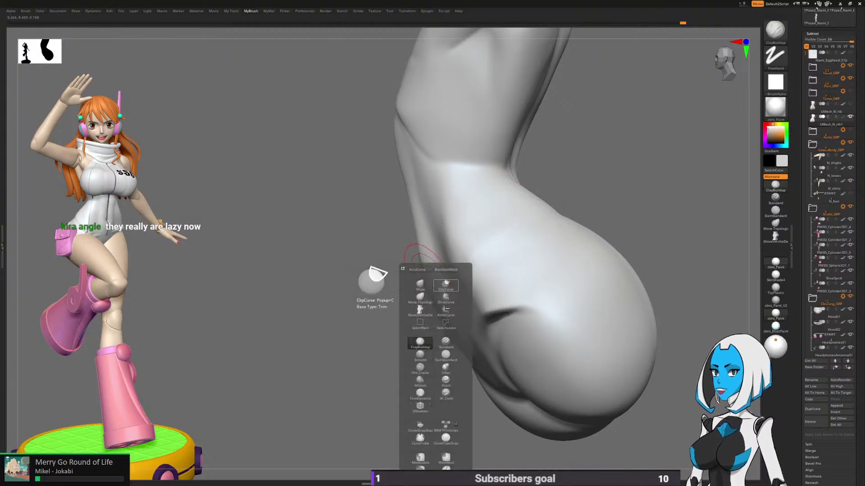
click(419, 284)
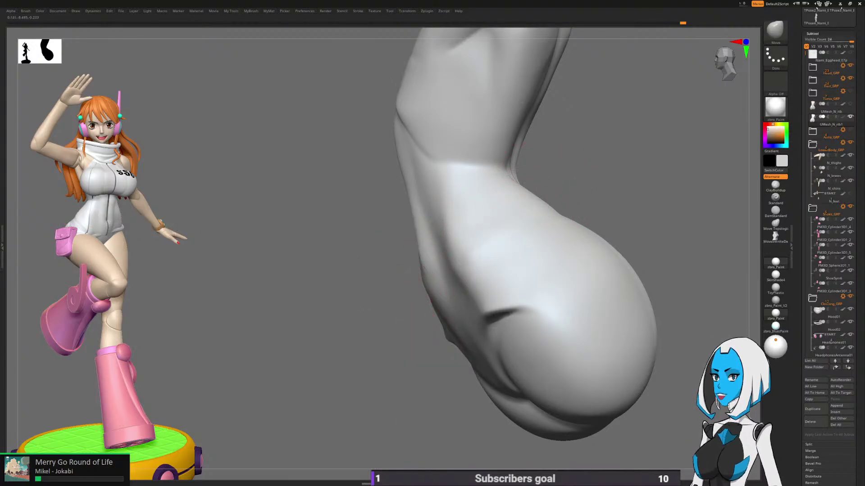
drag(404, 356, 413, 356)
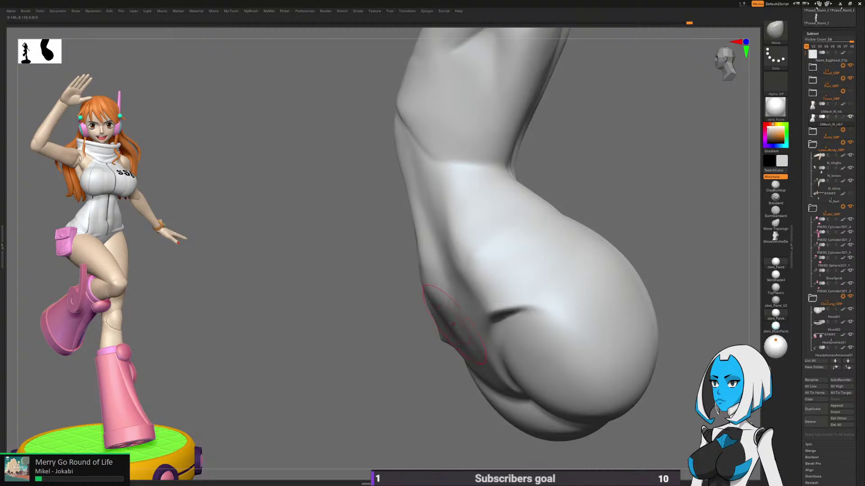
drag(407, 387, 453, 333)
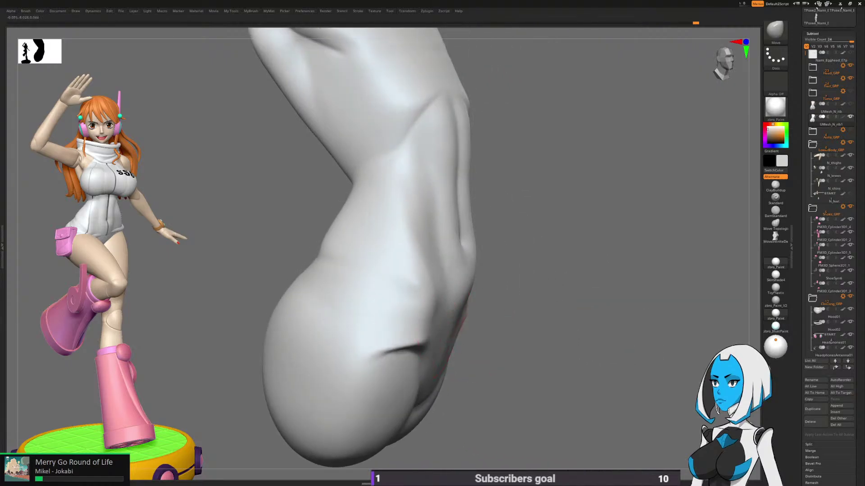
Step: Resize the Move brush and refine the lower belly contour from the torso's opposite side
mouse_move(554, 334)
mouse_down()
mouse_move(523, 322)
mouse_move(514, 243)
mouse_up()
mouse_move(581, 324)
mouse_down()
mouse_move(594, 285)
mouse_move(579, 377)
mouse_move(560, 386)
mouse_move(573, 384)
mouse_move(560, 344)
mouse_move(487, 322)
mouse_up()
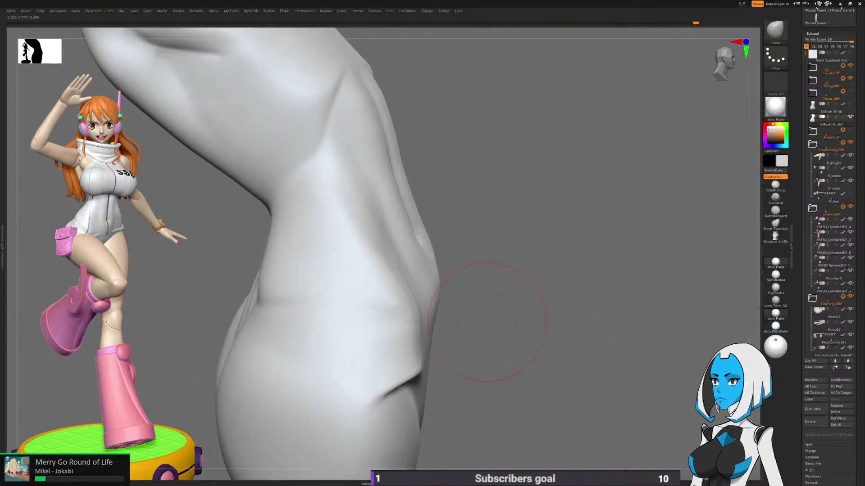
mouse_move(466, 261)
mouse_down()
mouse_move(478, 269)
mouse_move(473, 276)
mouse_up()
key(space)
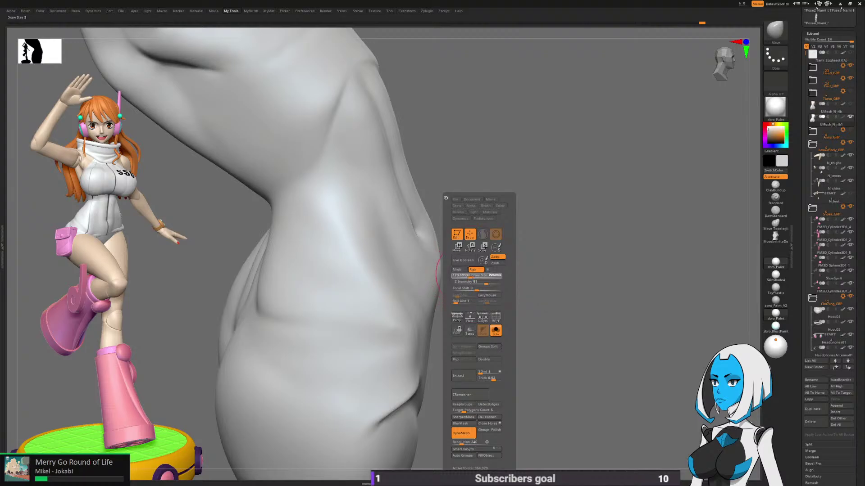
mouse_move(544, 253)
mouse_down()
mouse_move(545, 352)
mouse_move(550, 261)
mouse_move(588, 328)
mouse_move(584, 350)
mouse_move(606, 351)
mouse_move(604, 303)
mouse_move(669, 329)
mouse_up()
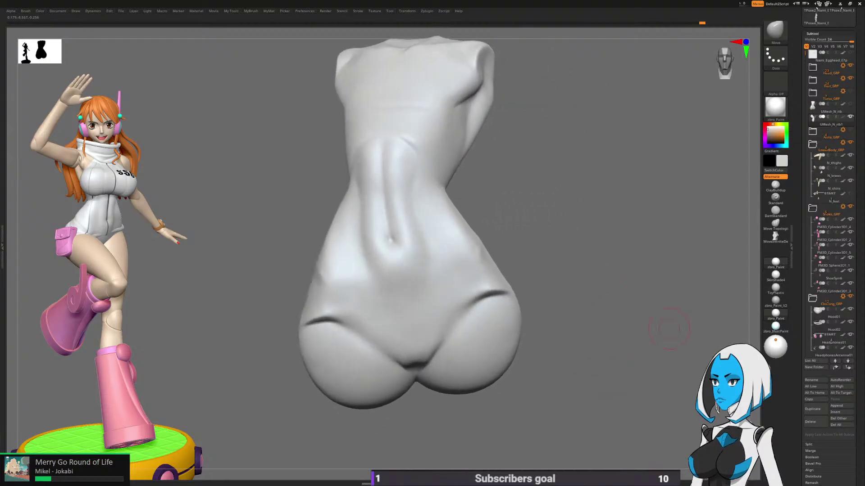
Step: Bring back the full figure, toggle the fused torso mesh's visibility and check the hips against the thighs
mouse_move(584, 331)
mouse_down()
mouse_move(599, 319)
mouse_move(566, 353)
mouse_up()
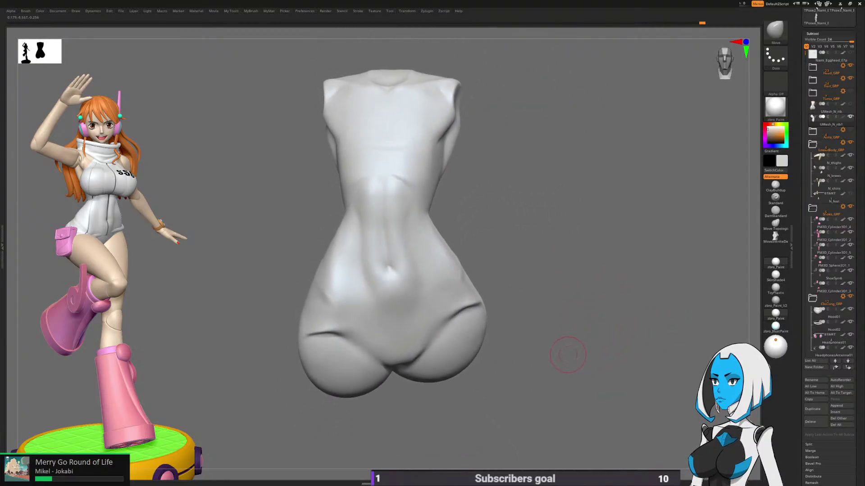
key(space)
click(587, 331)
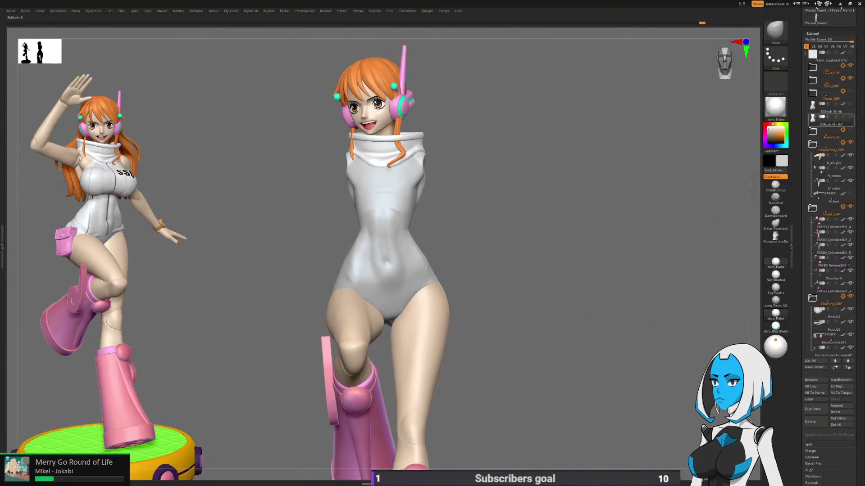
click(849, 117)
drag(640, 297, 554, 295)
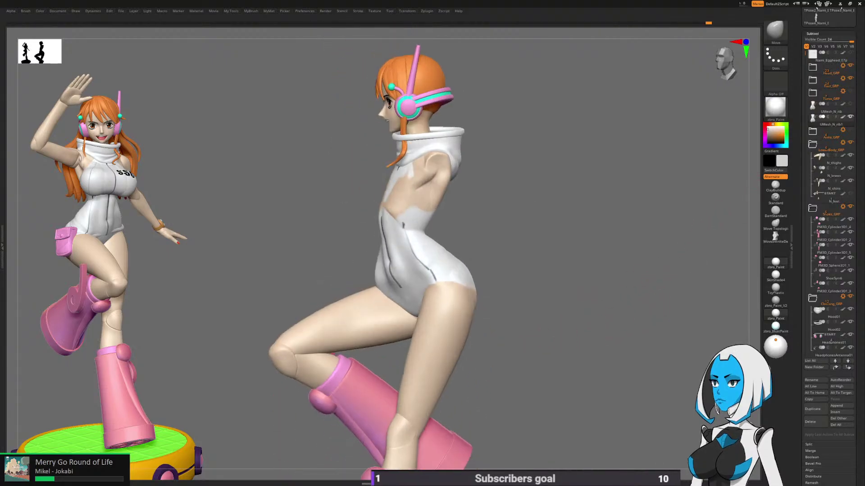
mouse_move(556, 333)
mouse_down()
mouse_move(630, 349)
mouse_move(588, 356)
mouse_up()
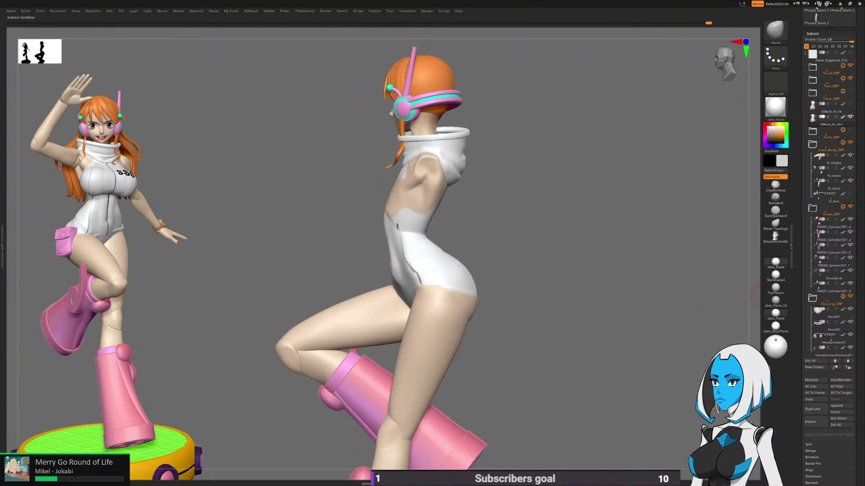
Step: Show and select the suitWaistFluffy ring and rotate it in side view to follow the slope of the hips
drag(806, 53, 805, 136)
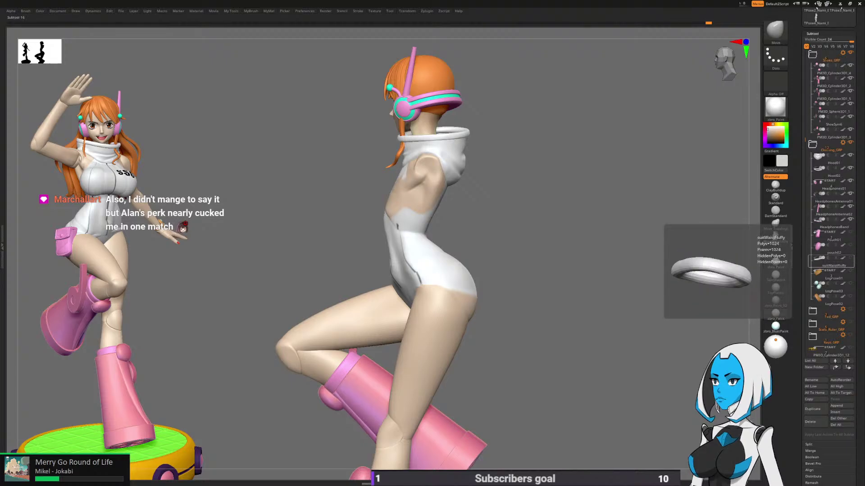
click(833, 261)
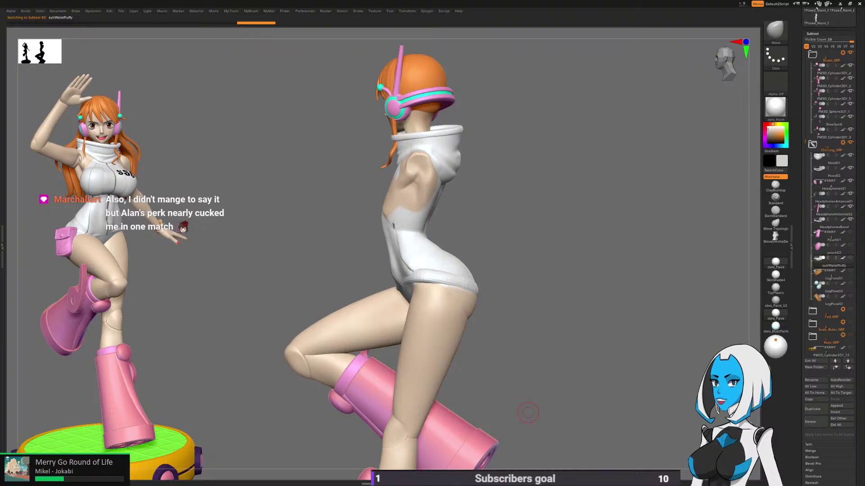
key(w)
ctrl+right_drag(528, 413, 528, 445)
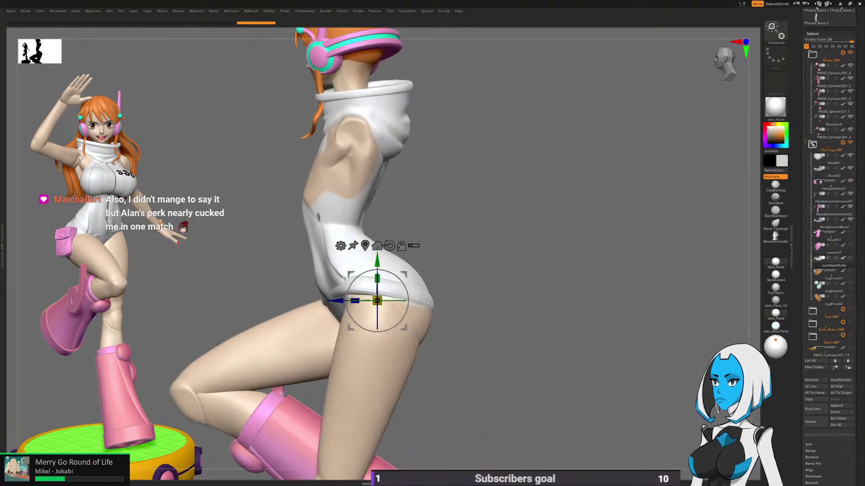
alt+right_drag(491, 315, 527, 311)
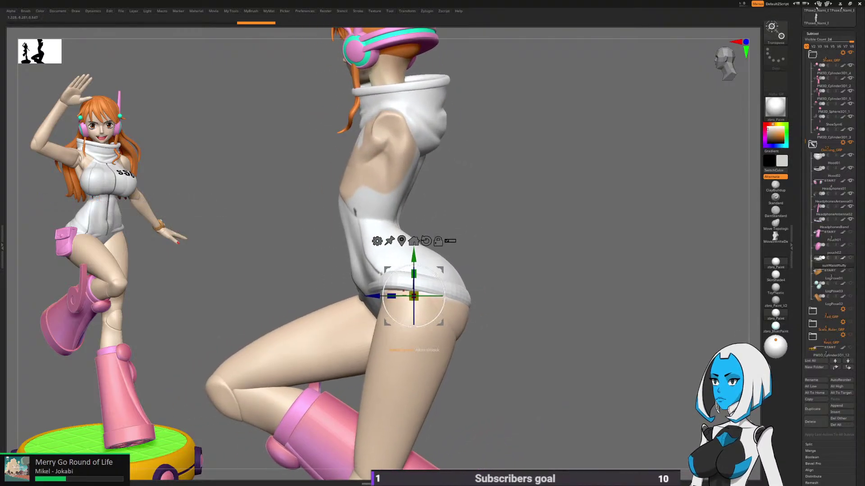
drag(444, 292, 440, 280)
shift+right_drag(496, 316, 581, 316)
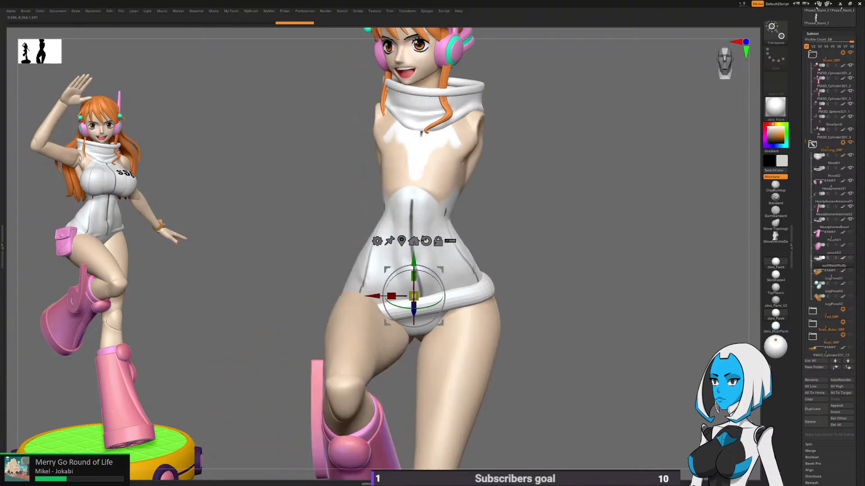
Step: Rotate the waist ring from the front to match the tilt of the pelvis
key(q)
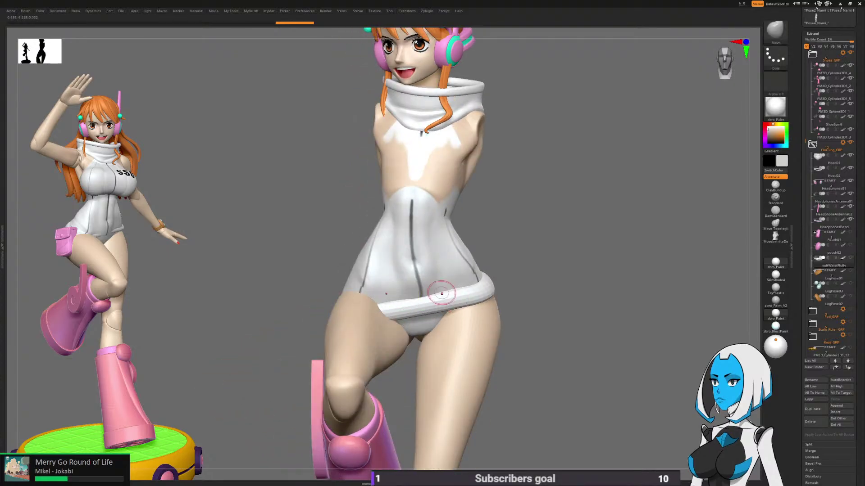
key(w)
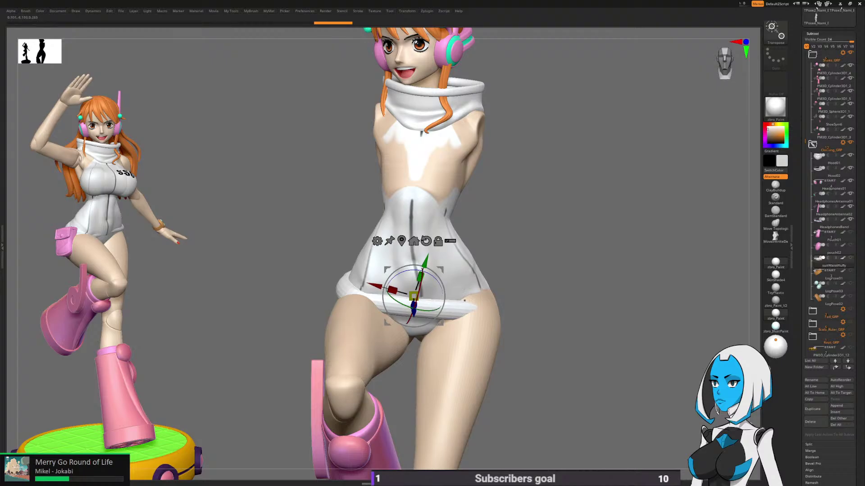
right_drag(464, 300, 525, 293)
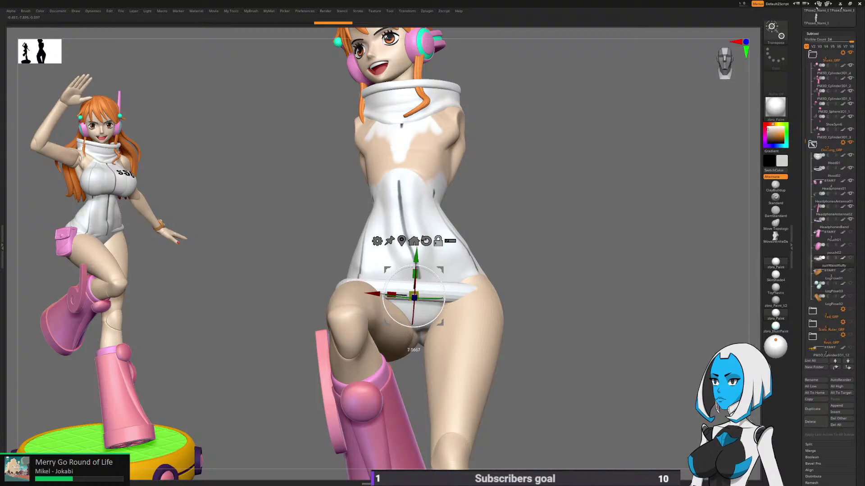
drag(414, 316, 444, 293)
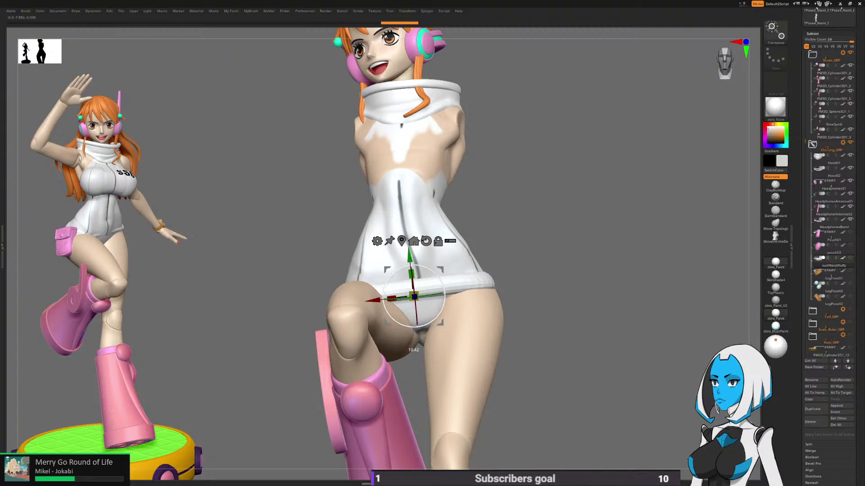
Step: Enlarge the Move brush and fit the waist ring around the back and side of the hips
mouse_move(599, 339)
mouse_down()
mouse_move(546, 344)
mouse_move(497, 328)
mouse_up()
key(q)
key(space)
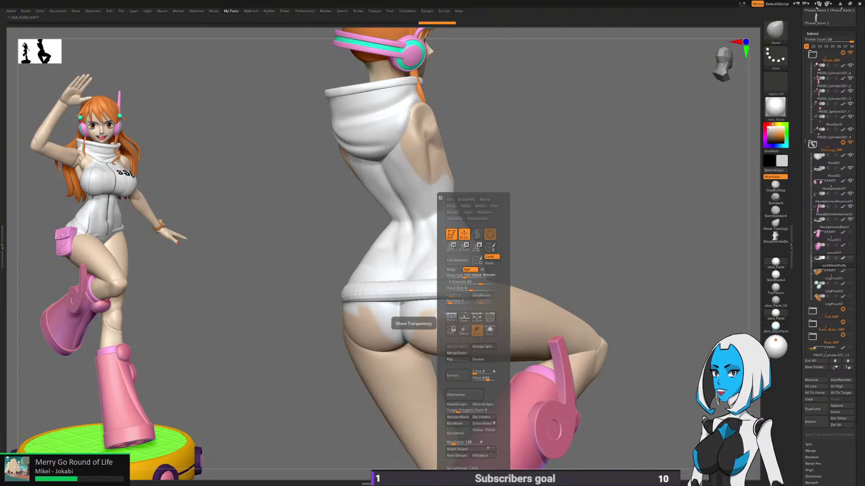
key(b)
key(space)
key(b)
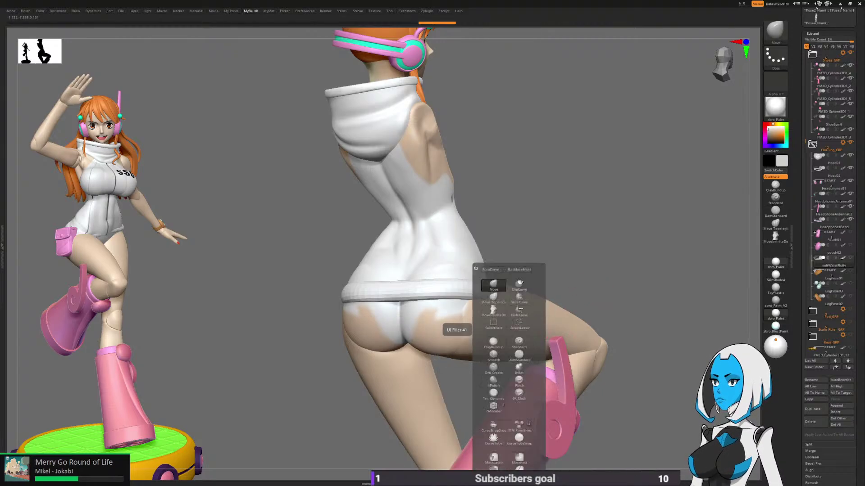
key(space)
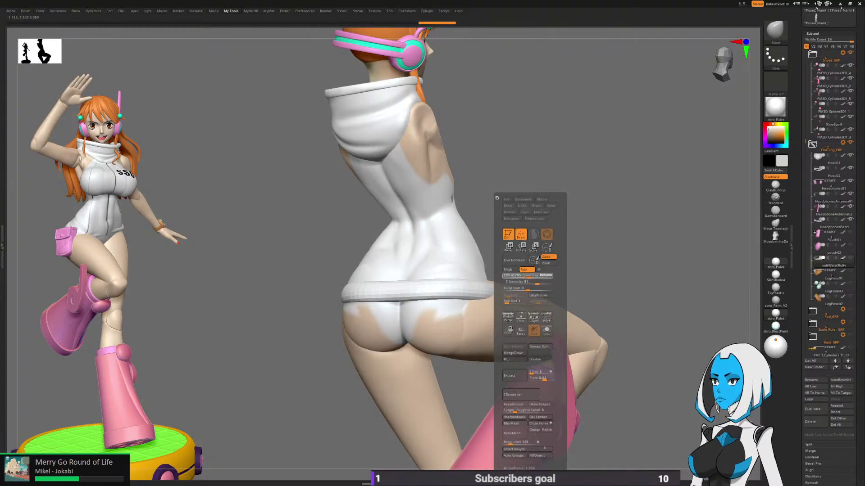
right_drag(588, 314, 474, 285)
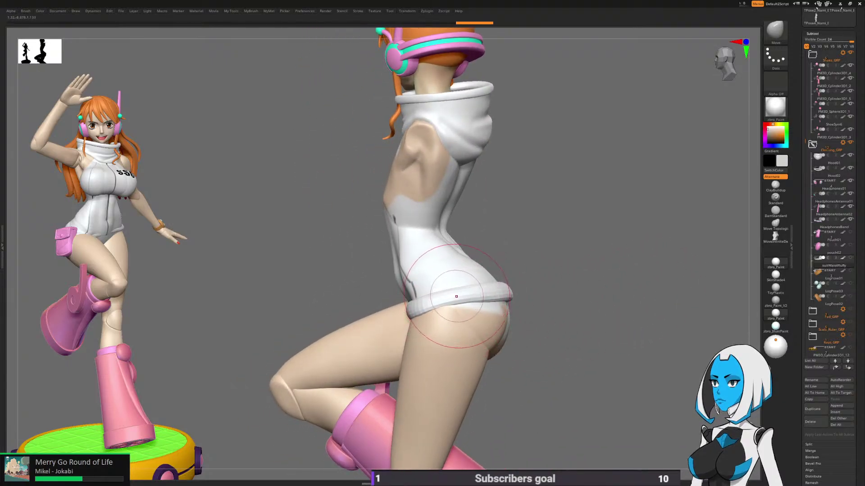
Step: Shape the waist ring with the Move brush over the raised thigh and across the lower belly
mouse_move(694, 288)
right_down()
mouse_move(546, 311)
mouse_move(550, 279)
right_up()
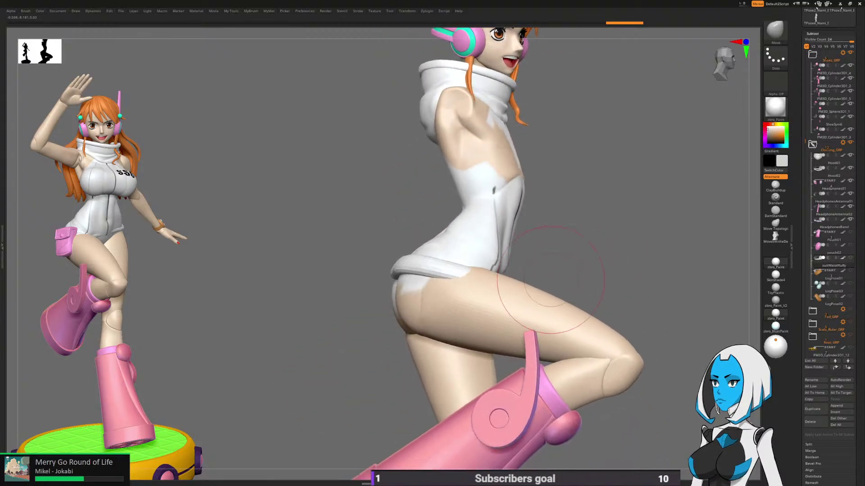
right_drag(480, 284, 507, 315)
key(space)
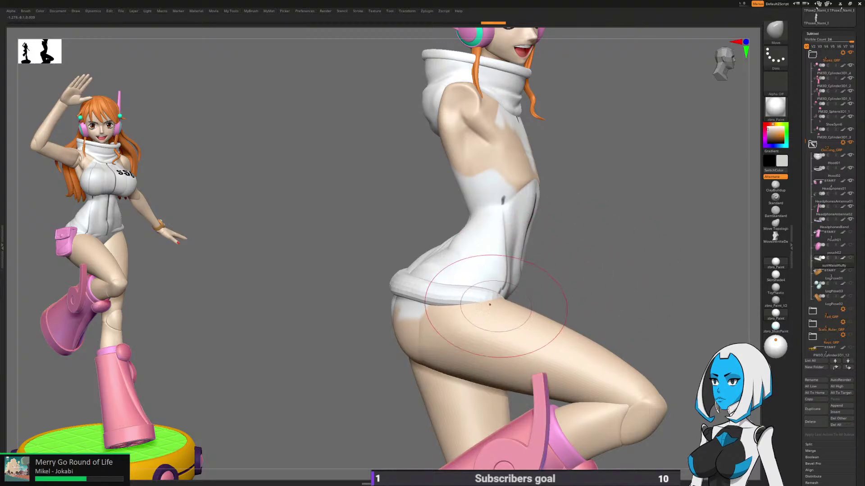
mouse_move(476, 305)
right_down()
mouse_move(486, 293)
mouse_move(527, 322)
mouse_move(463, 318)
mouse_move(500, 311)
right_up()
mouse_move(428, 338)
right_down()
mouse_move(601, 280)
mouse_move(599, 297)
mouse_move(541, 315)
right_up()
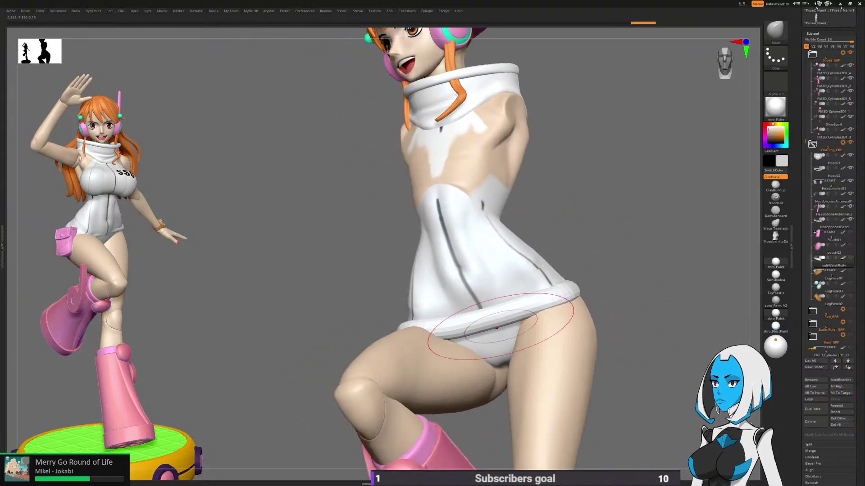
key(space)
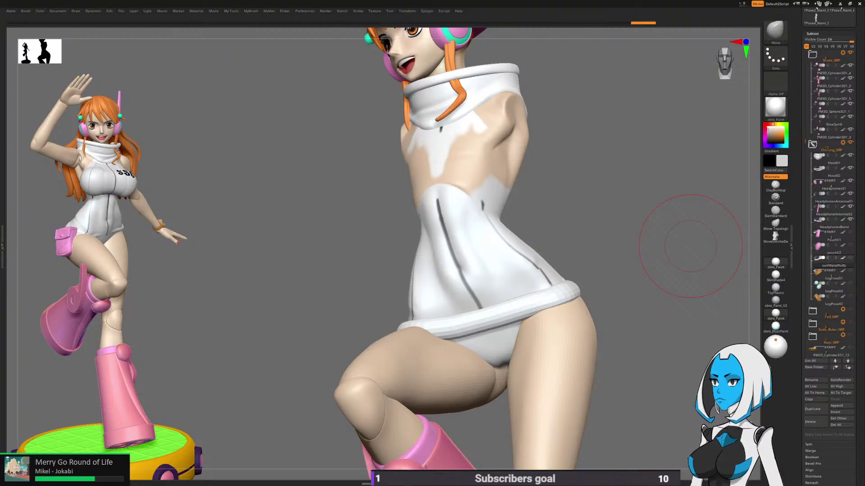
Step: Adjust the waist ring along the outer hip of the standing leg with the Move brush
drag(691, 246, 579, 341)
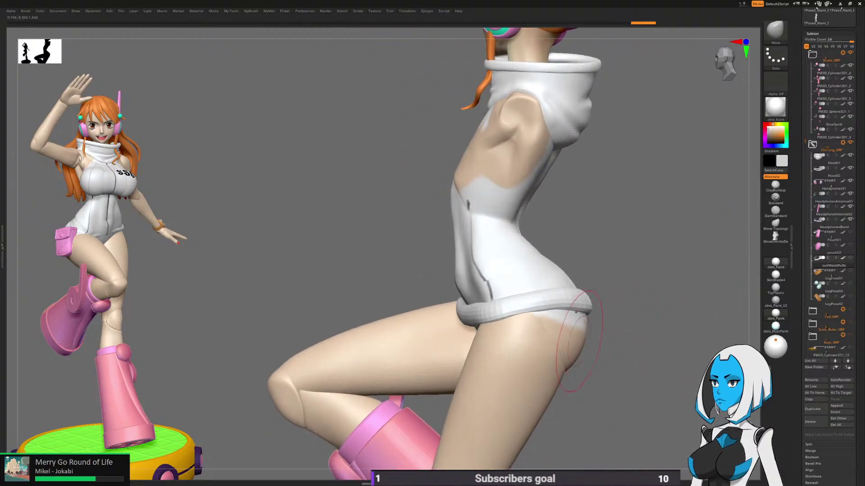
drag(505, 319, 529, 303)
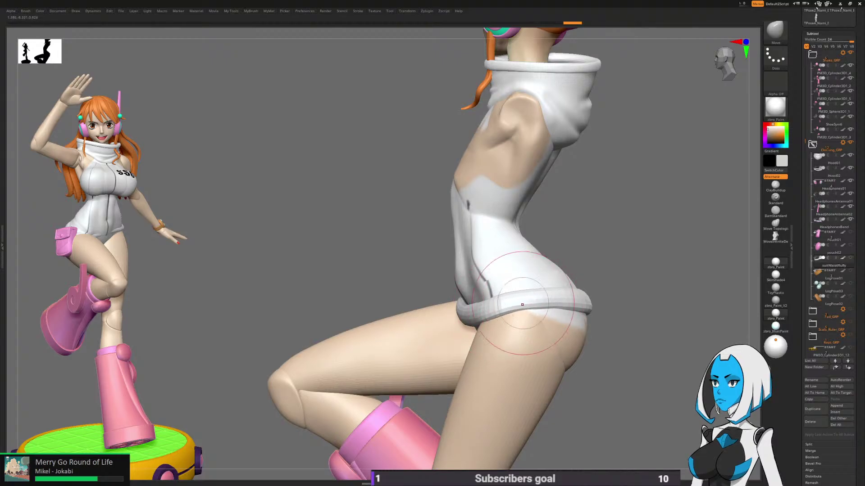
mouse_move(444, 299)
mouse_down()
mouse_move(576, 303)
mouse_move(602, 283)
mouse_up()
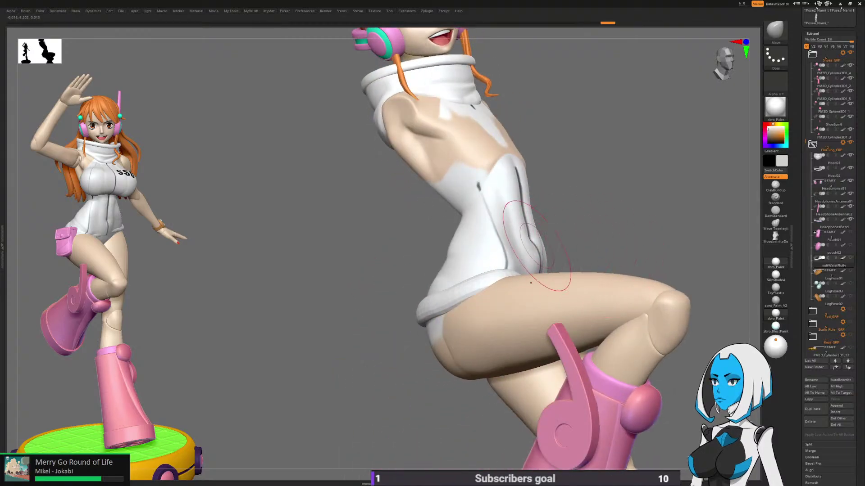
Step: Pull the waist ring into place along the rear and raised-leg side of the hips with the Move brush
mouse_move(443, 418)
mouse_down()
mouse_move(572, 407)
mouse_move(438, 423)
mouse_up()
mouse_move(360, 318)
right_down()
mouse_move(440, 311)
mouse_move(413, 318)
mouse_move(444, 306)
right_up()
drag(446, 301, 449, 293)
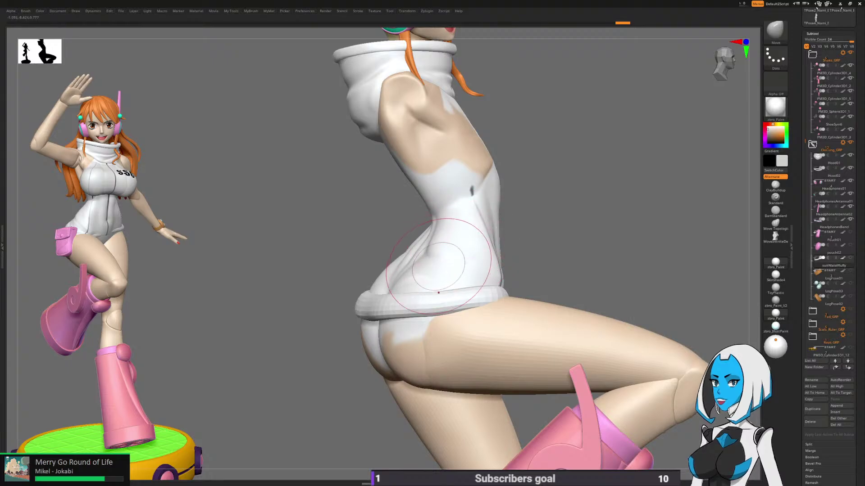
mouse_move(463, 250)
mouse_down()
mouse_move(462, 274)
mouse_move(435, 292)
mouse_move(456, 290)
mouse_up()
ctrl+right_drag(559, 335, 573, 408)
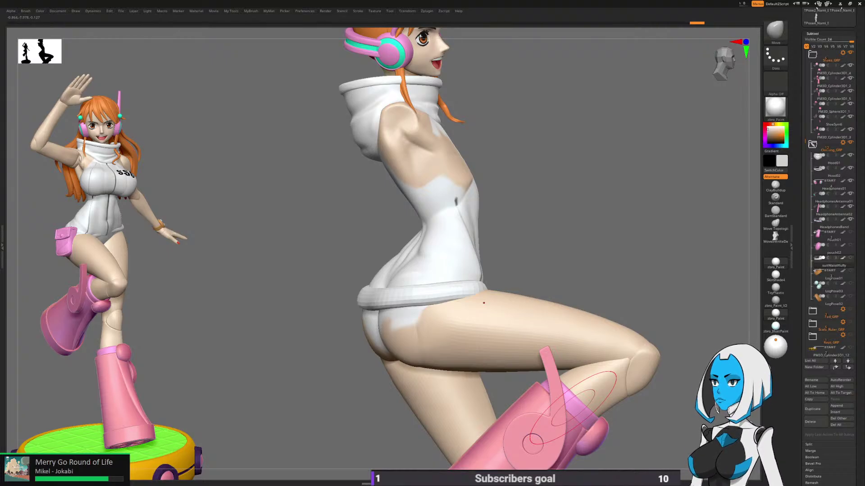
Step: Refine the waist ring's side profile from the lower back to the crease of the raised thigh
mouse_move(602, 284)
right_down()
mouse_move(622, 326)
mouse_move(595, 360)
mouse_move(608, 398)
right_up()
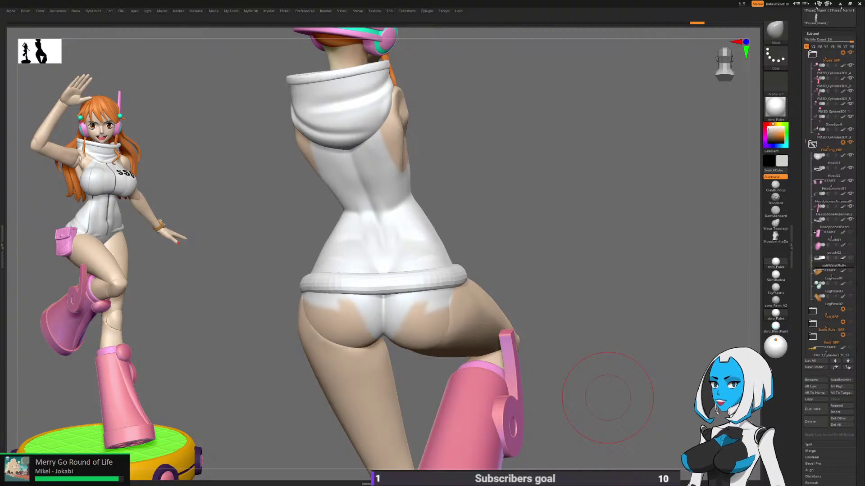
mouse_move(608, 398)
mouse_down()
mouse_move(586, 325)
mouse_move(601, 249)
mouse_up()
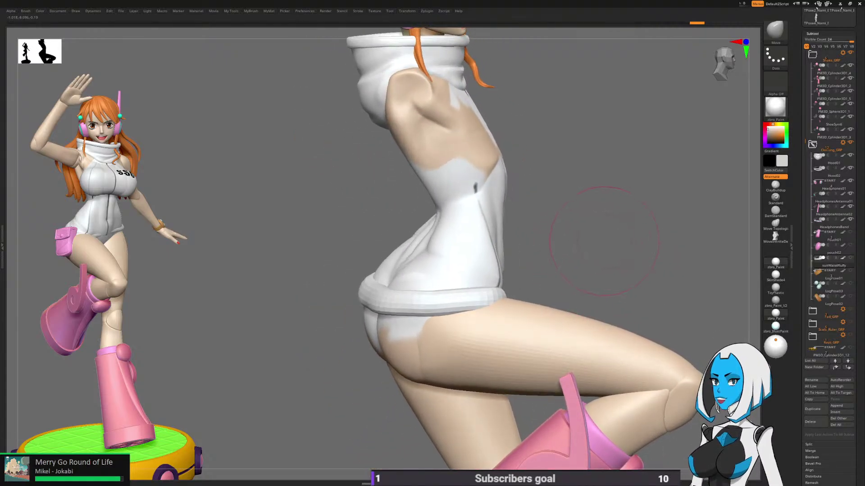
drag(458, 298, 456, 304)
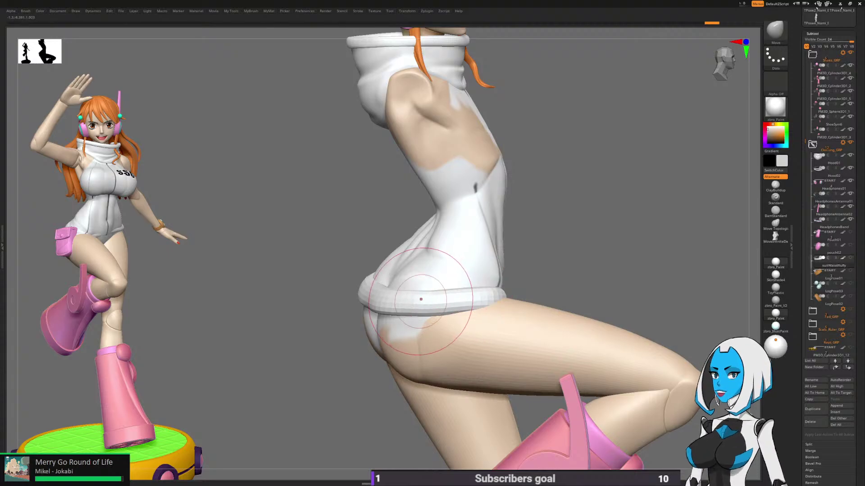
drag(577, 222, 581, 237)
drag(498, 295, 547, 288)
key(space)
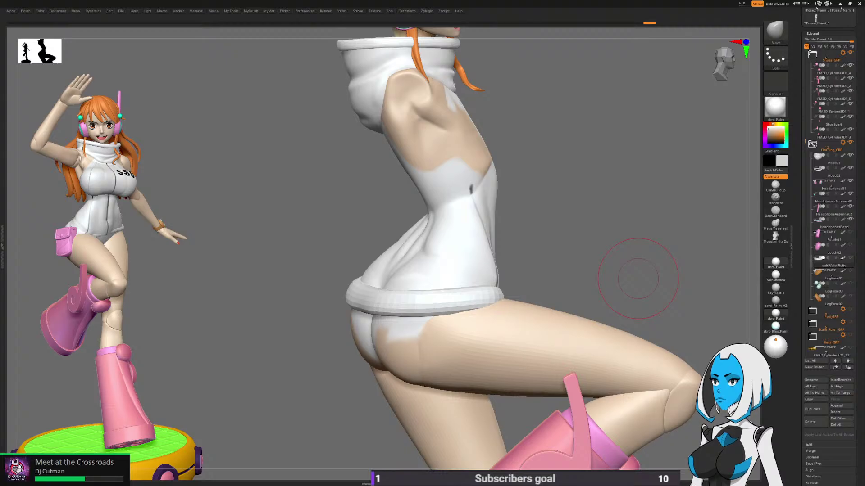
Step: Sample the figure's skin tone as the paint colour and set up the Standard brush with a lazy step of 0.1
drag(639, 279, 590, 332)
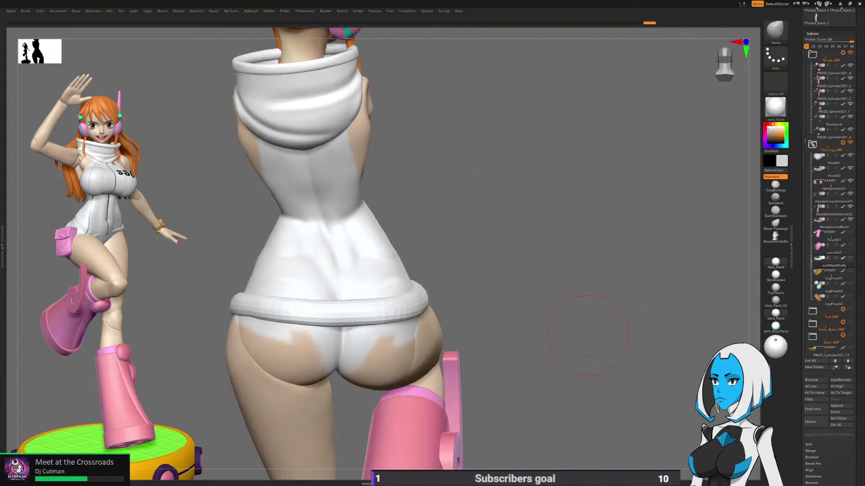
alt+drag(517, 383, 446, 358)
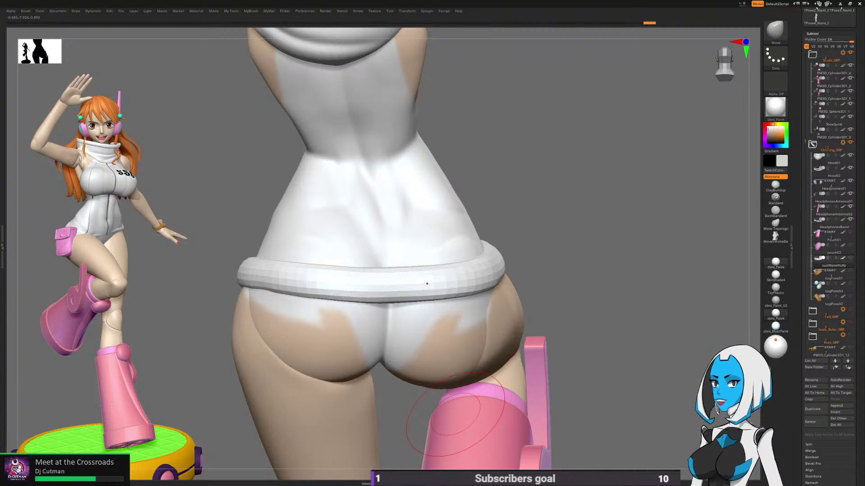
mouse_move(584, 343)
mouse_down()
mouse_move(569, 330)
mouse_move(548, 340)
mouse_up()
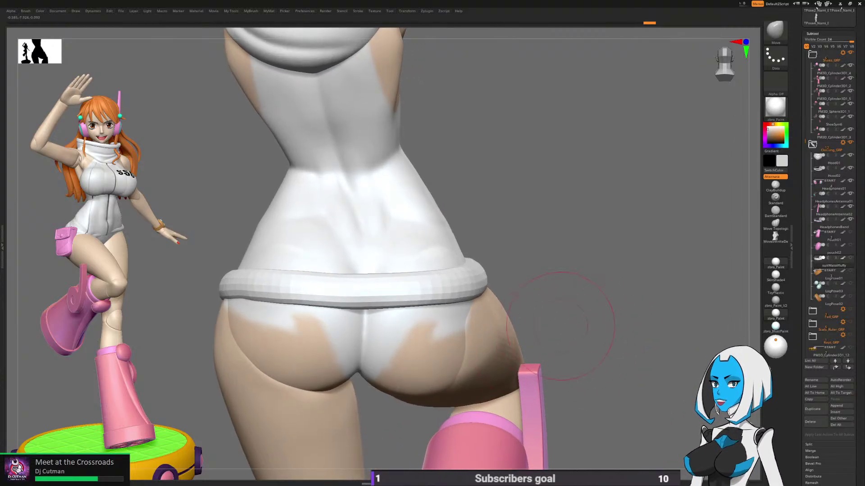
drag(772, 135, 507, 312)
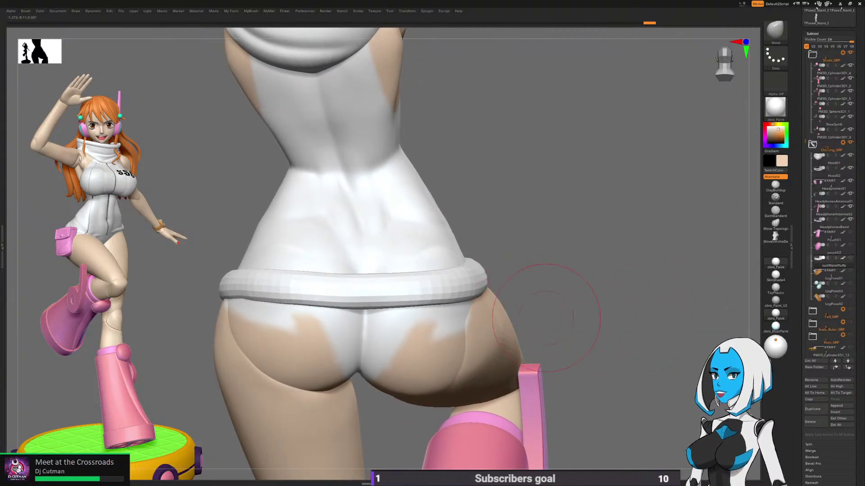
key(b)
click(570, 343)
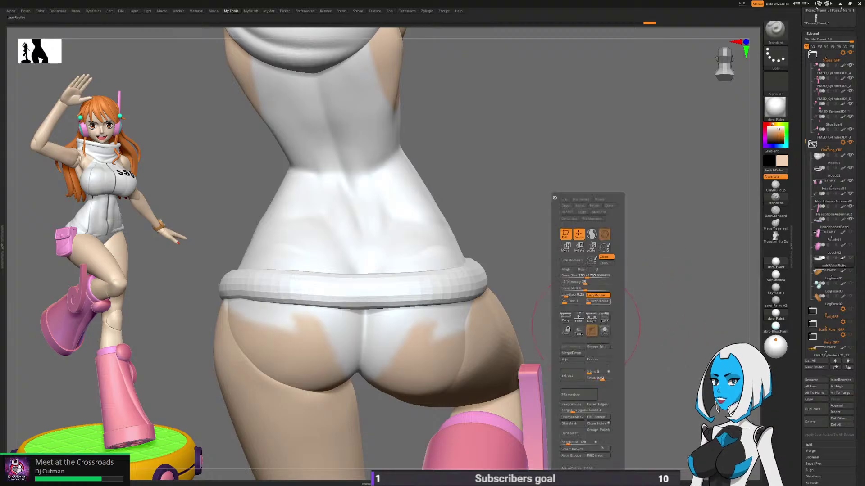
key(space)
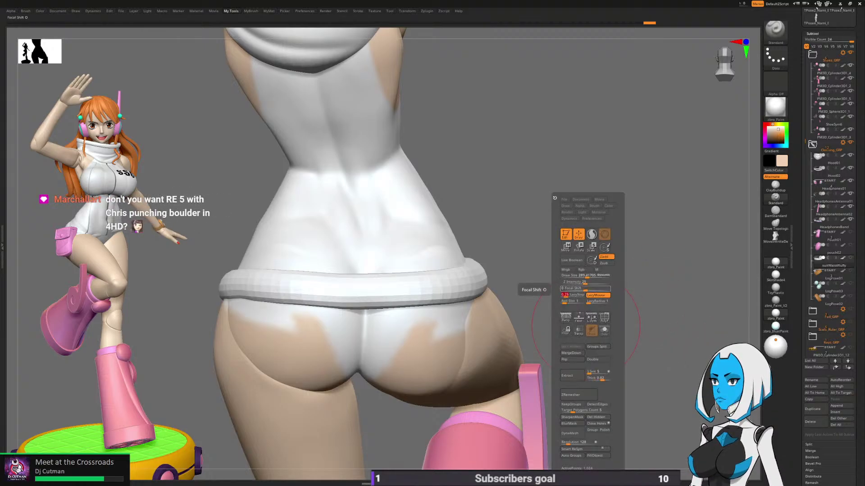
text(0.1)
key(Return)
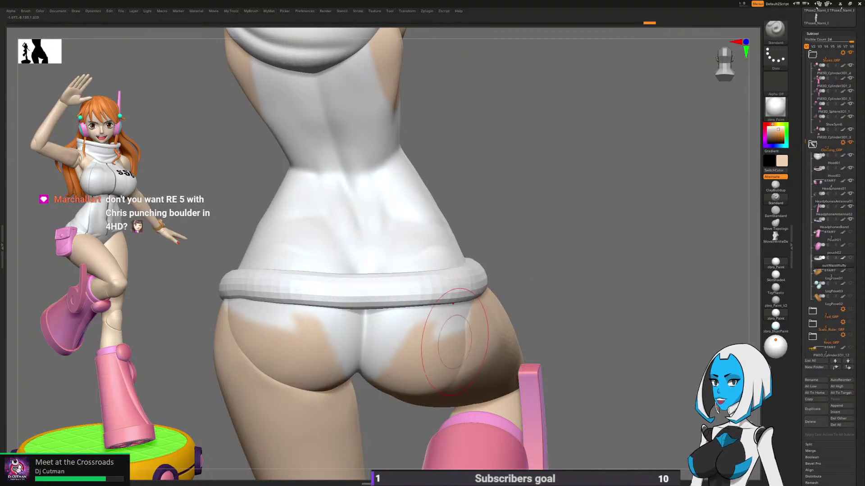
Step: Shrink the brush, make the pelvis mesh active and set the paint colour to the skin tone
key(space)
drag(457, 275, 453, 276)
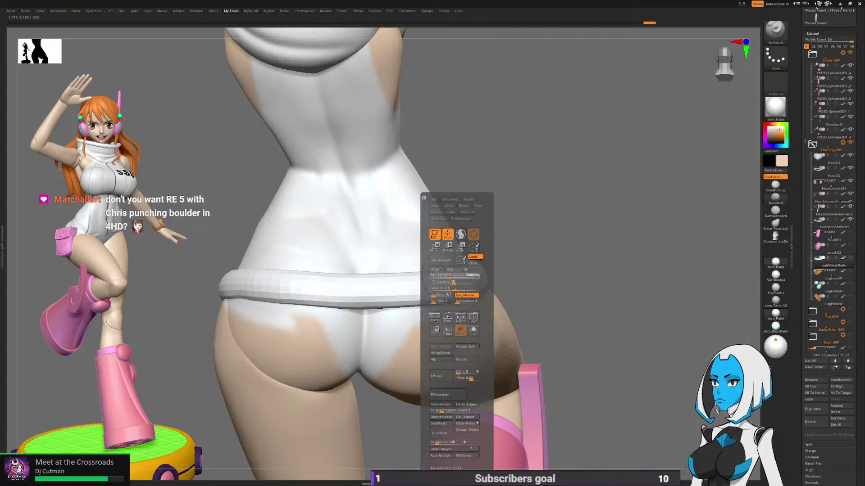
drag(536, 271, 585, 270)
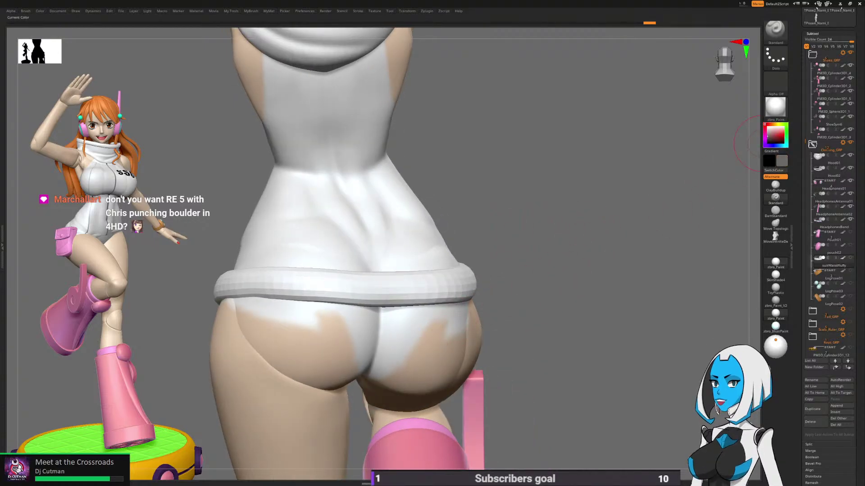
alt+click(432, 359)
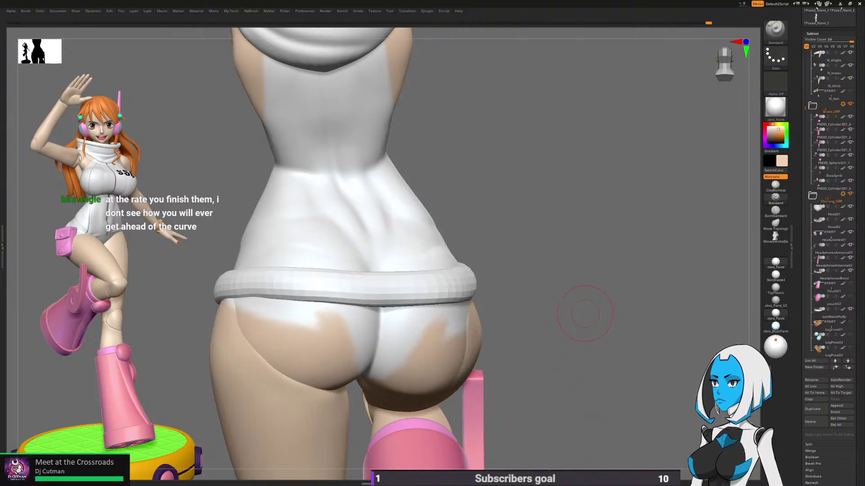
drag(507, 364, 552, 351)
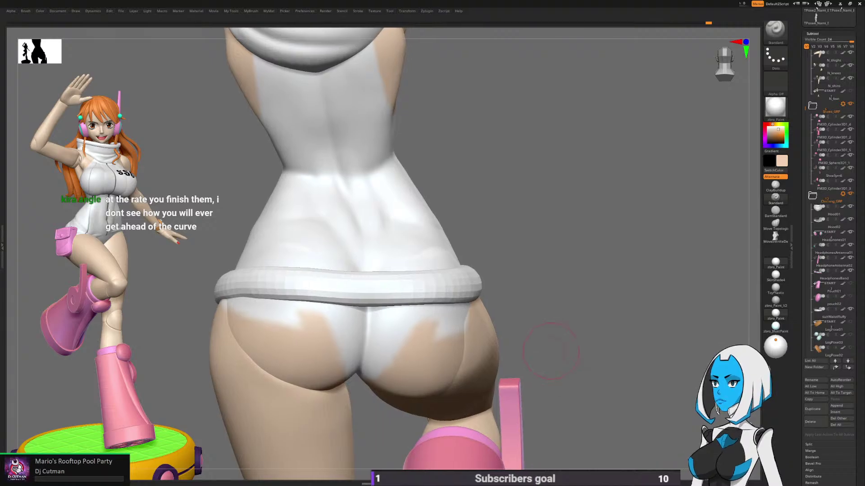
key(space)
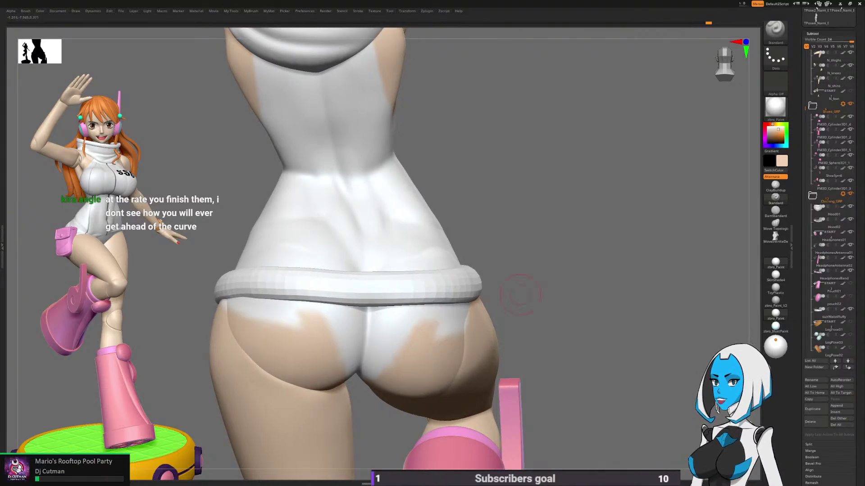
drag(426, 324, 401, 361)
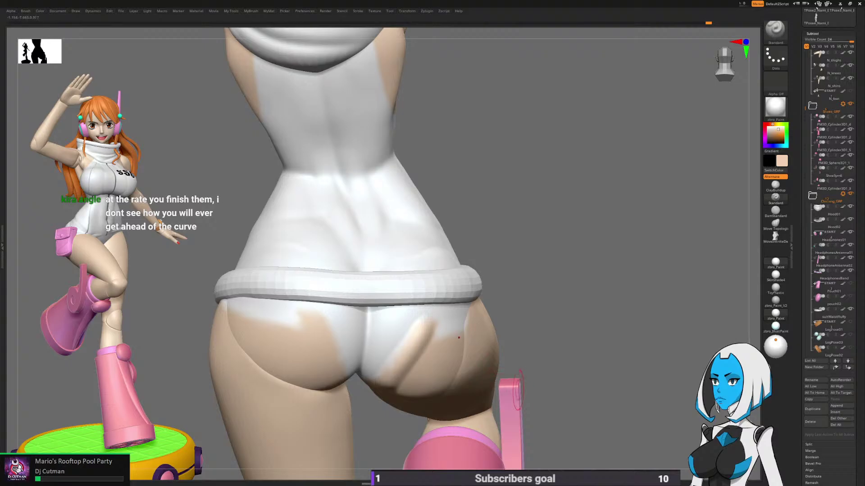
key(ctrl+z)
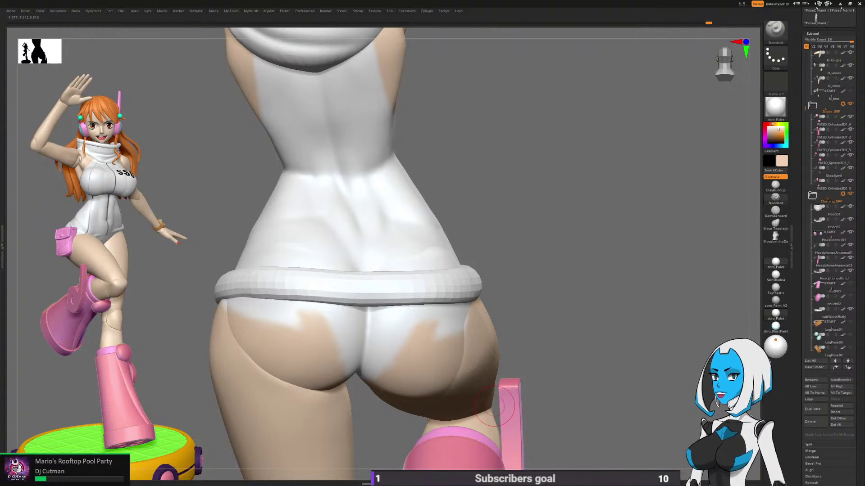
key(space)
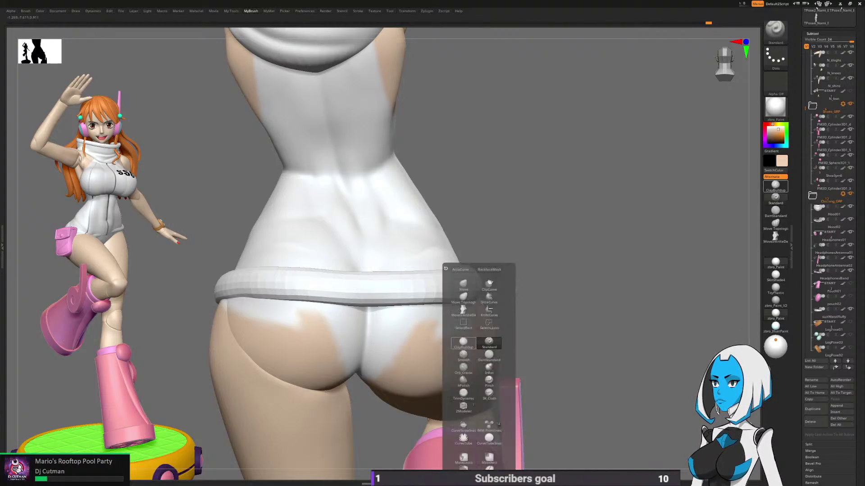
click(463, 344)
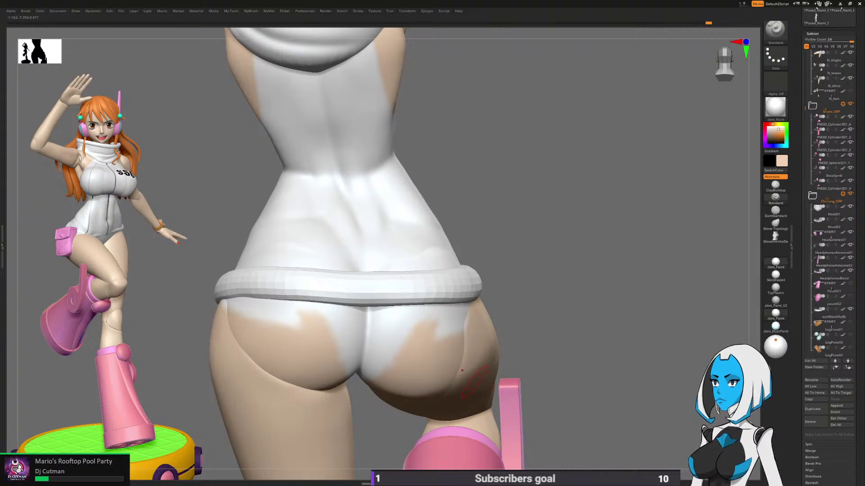
right_drag(474, 382, 430, 360)
key(space)
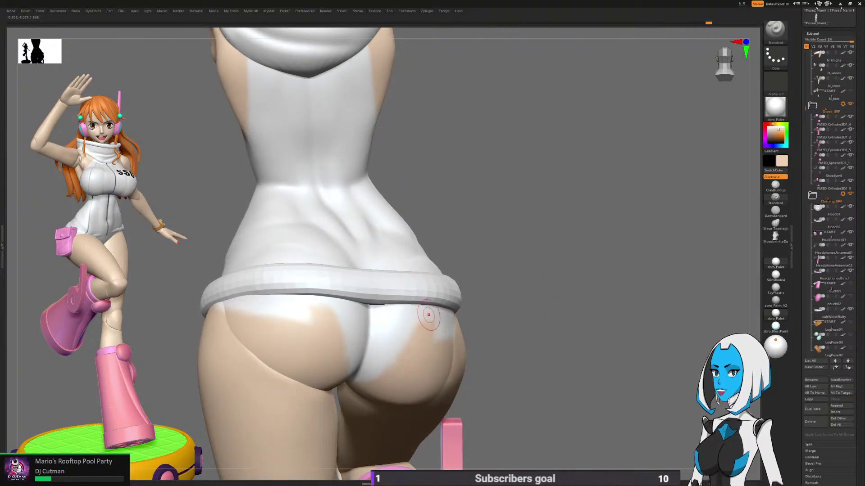
drag(428, 315, 374, 397)
key(ctrl+z)
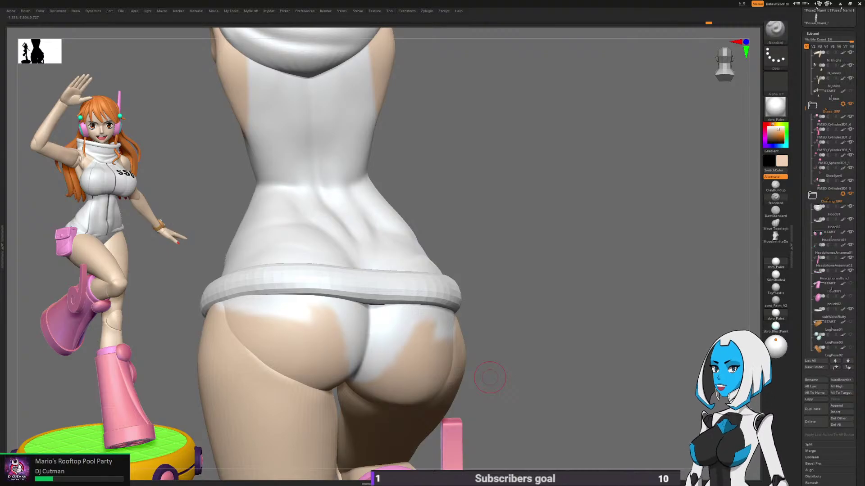
Step: Paint skin tone over the raised-leg side of the buttocks up to the waist ring and over the adjoining thigh's white patch
key(space)
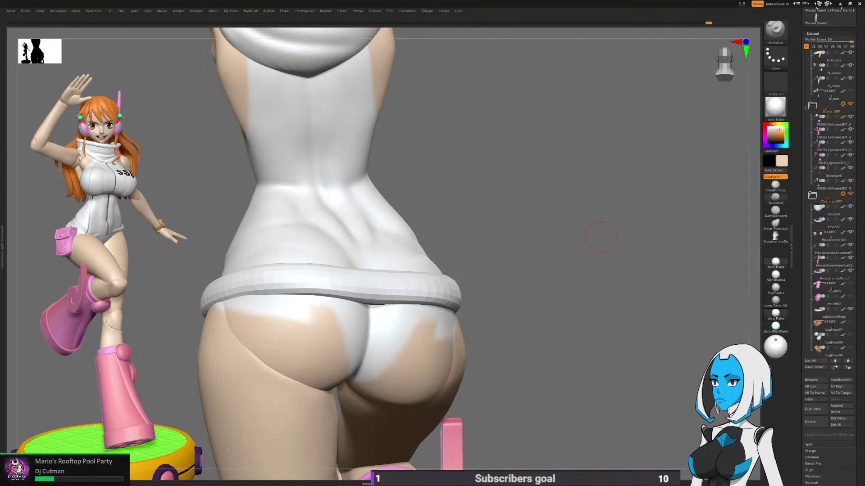
mouse_move(405, 338)
mouse_down()
mouse_move(391, 366)
mouse_move(411, 345)
mouse_move(402, 353)
mouse_up()
mouse_move(504, 322)
mouse_down()
mouse_move(551, 325)
mouse_move(452, 311)
mouse_move(436, 325)
mouse_up()
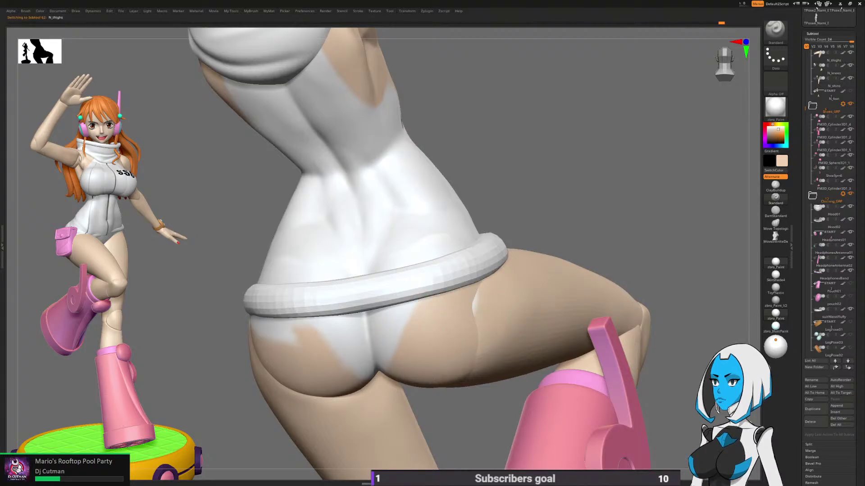
alt+click(493, 313)
alt+drag(452, 394, 492, 364)
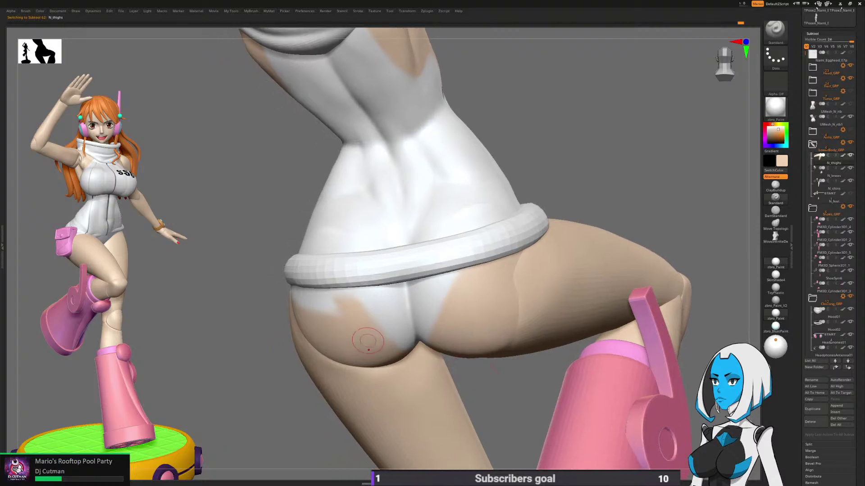
Step: Paint skin tone over the standing-leg side of the buttocks and the white patch at the top of that thigh
alt+click(363, 336)
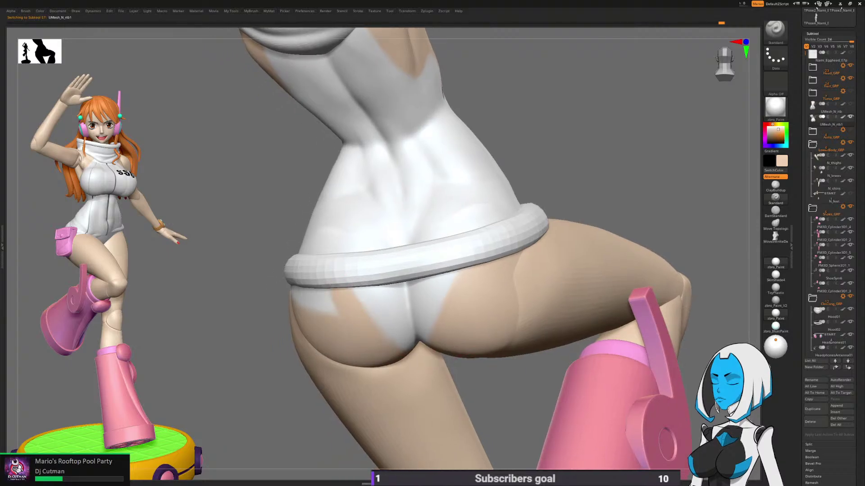
right_drag(482, 401, 392, 275)
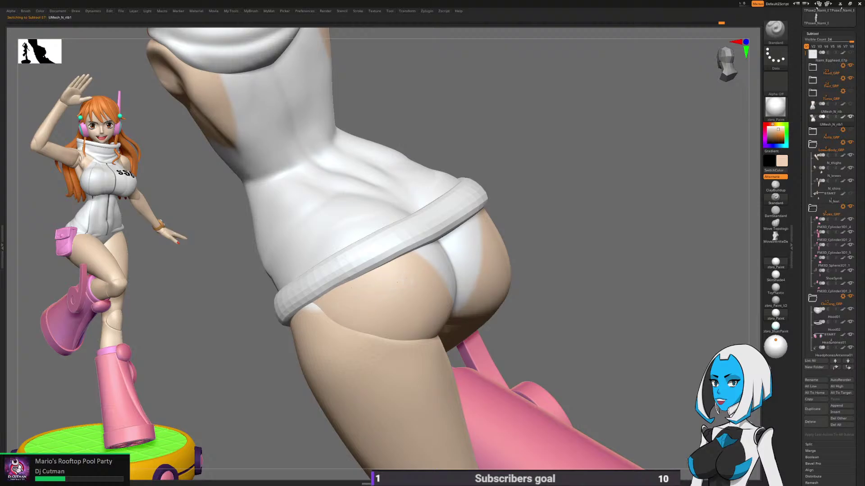
right_drag(328, 321, 335, 316)
alt+click(335, 316)
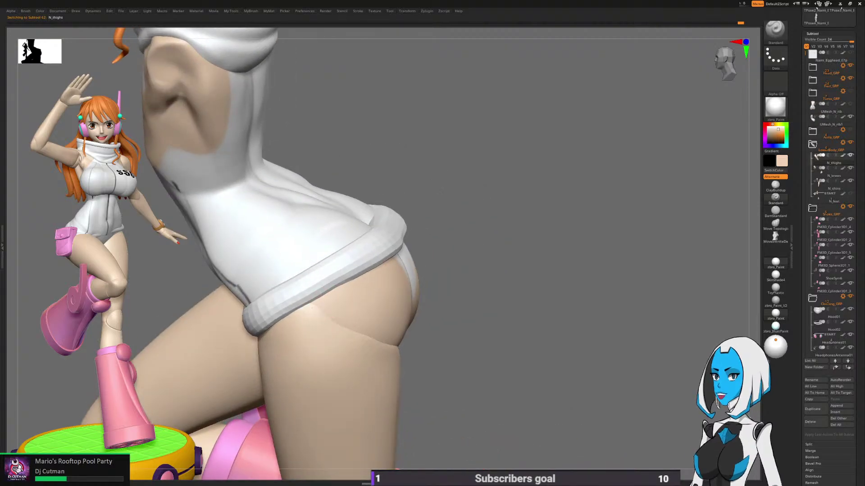
right_drag(589, 337, 614, 309)
mouse_move(450, 344)
right_down()
mouse_move(444, 324)
mouse_move(408, 326)
mouse_move(406, 304)
right_up()
Step: Make the pelvis mesh active again and enlarge the brush for working on the buttocks
alt+click(415, 363)
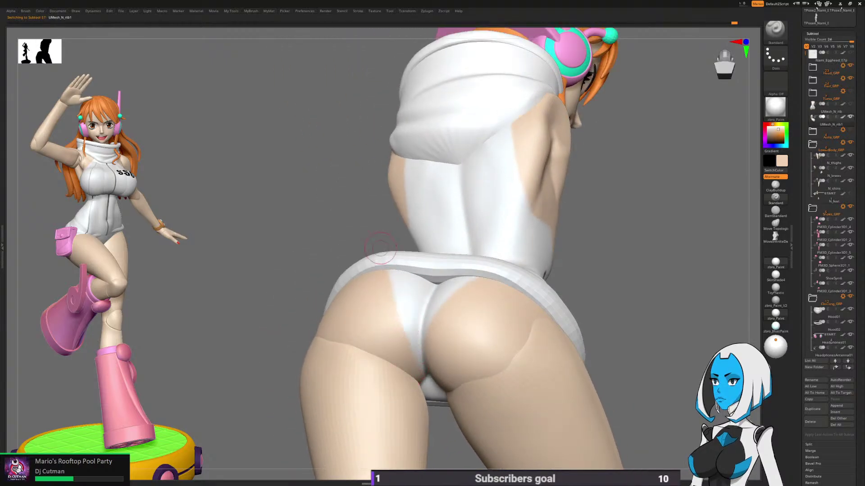
right_drag(381, 270, 383, 286)
right_drag(480, 325, 526, 354)
right_drag(573, 405, 553, 330)
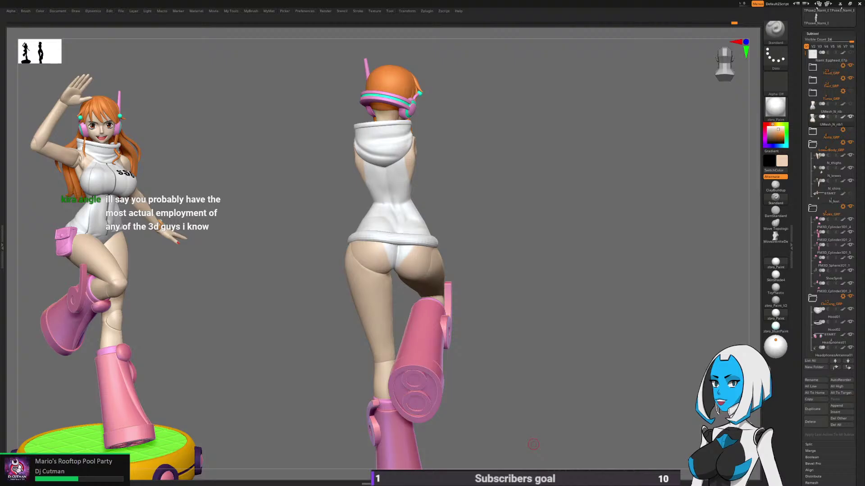
drag(533, 444, 579, 329)
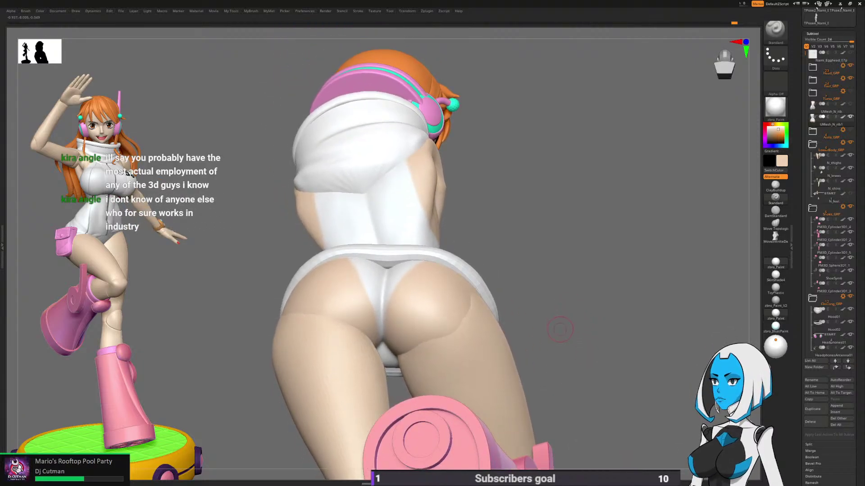
key(space)
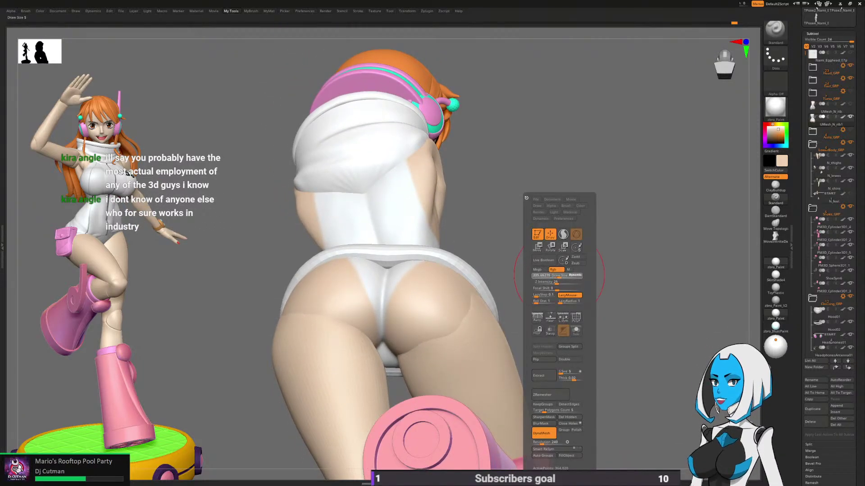
drag(628, 271, 450, 332)
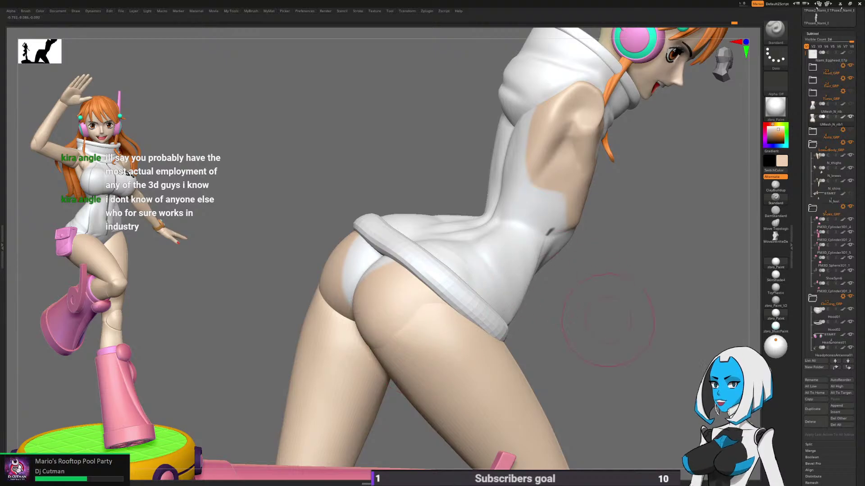
Step: Show the Torso_GRP folder so the chest with the SSG lettering is displayed on the figure
drag(608, 320, 575, 343)
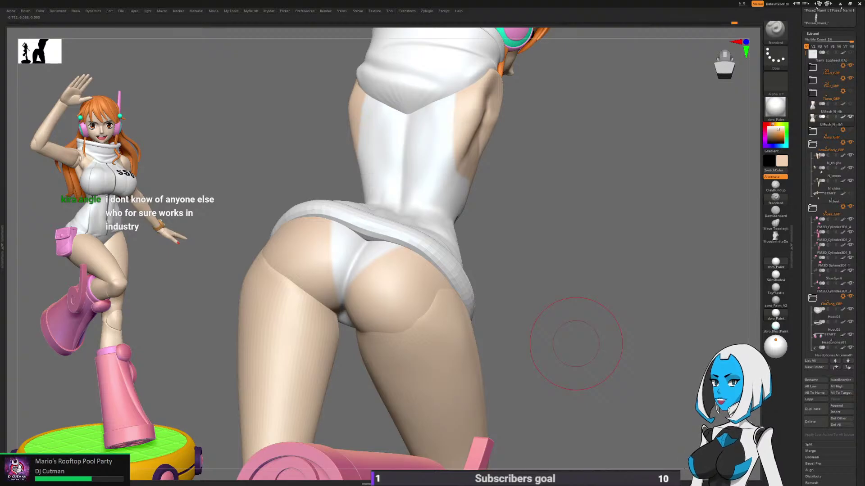
mouse_move(562, 343)
mouse_down()
mouse_move(583, 394)
mouse_move(589, 337)
mouse_up()
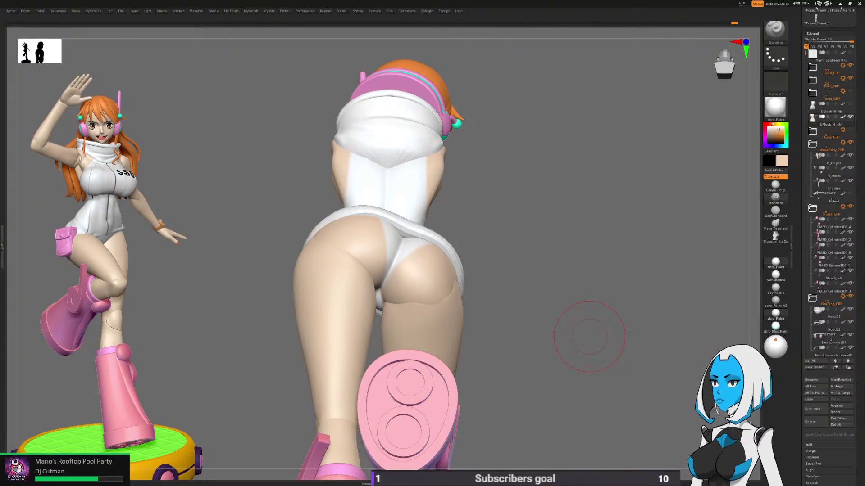
mouse_move(589, 337)
mouse_down()
mouse_move(598, 367)
mouse_move(612, 342)
mouse_move(584, 344)
mouse_up()
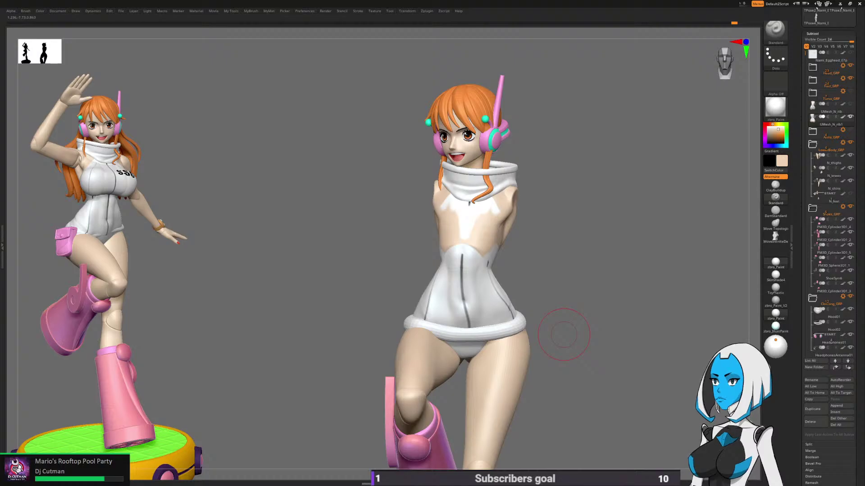
click(850, 92)
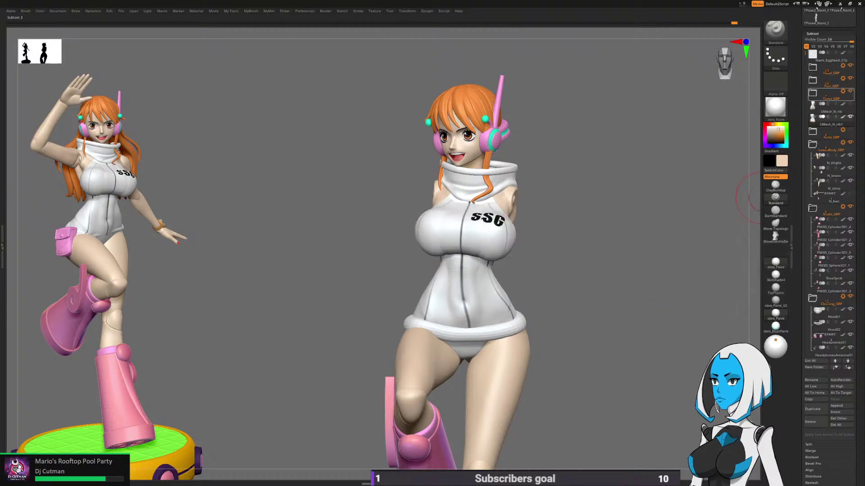
mouse_move(648, 288)
mouse_down()
mouse_move(570, 295)
mouse_move(575, 337)
mouse_up()
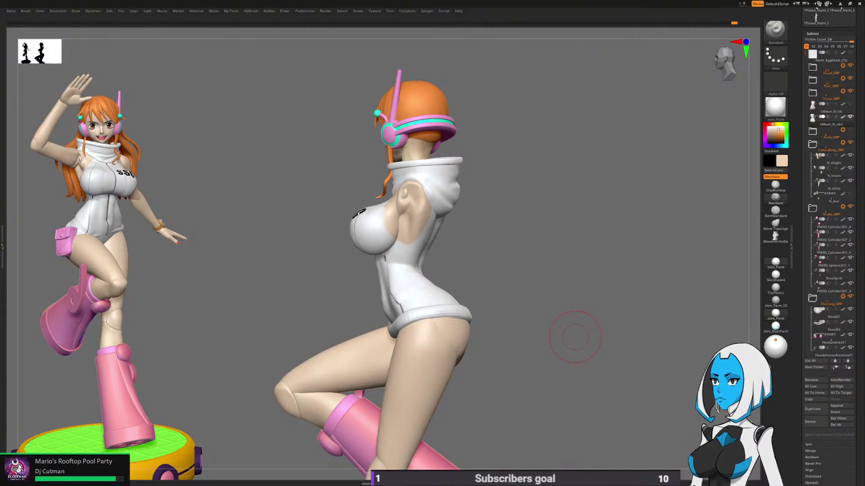
Step: Isolate the torso mesh and reduce the brush draw size for painting around the chest
drag(538, 343, 557, 347)
key(space)
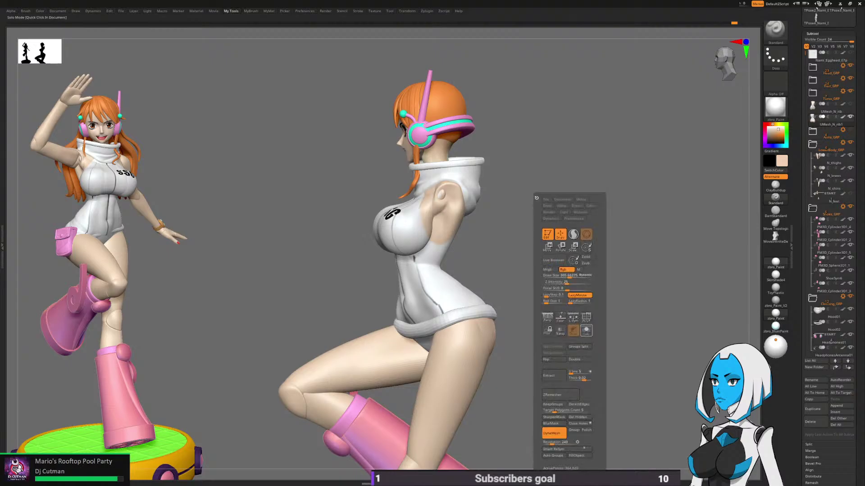
click(587, 331)
alt+drag(569, 300, 479, 359)
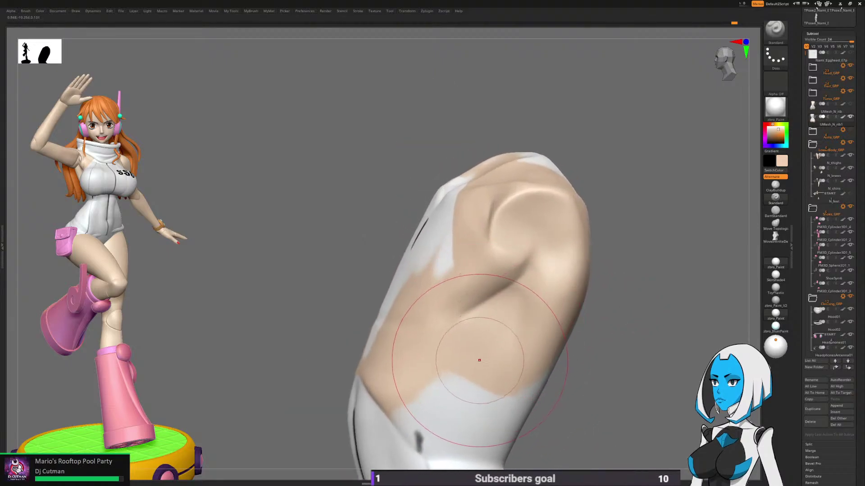
key(space)
drag(484, 276, 471, 276)
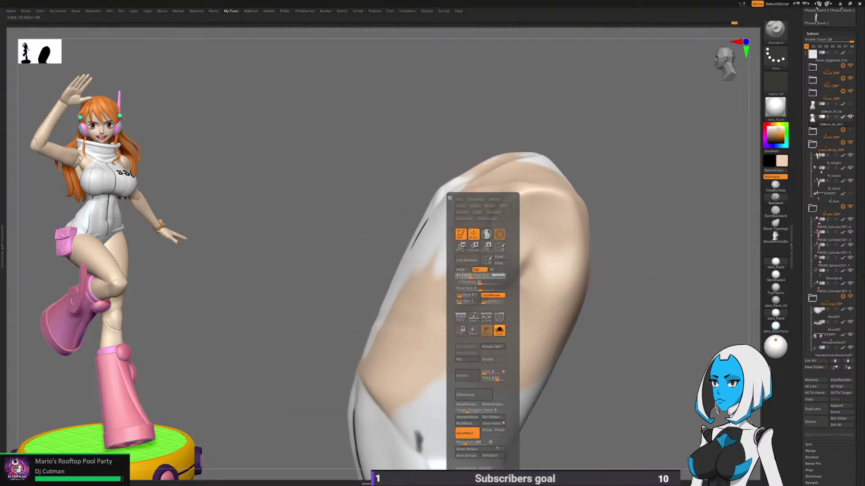
Step: Set the paint colour to white and cover the skin-toned area on the near side of the chest
drag(770, 141, 765, 127)
mouse_move(439, 232)
mouse_down()
mouse_move(460, 417)
mouse_move(431, 263)
mouse_move(443, 392)
mouse_move(435, 302)
mouse_up()
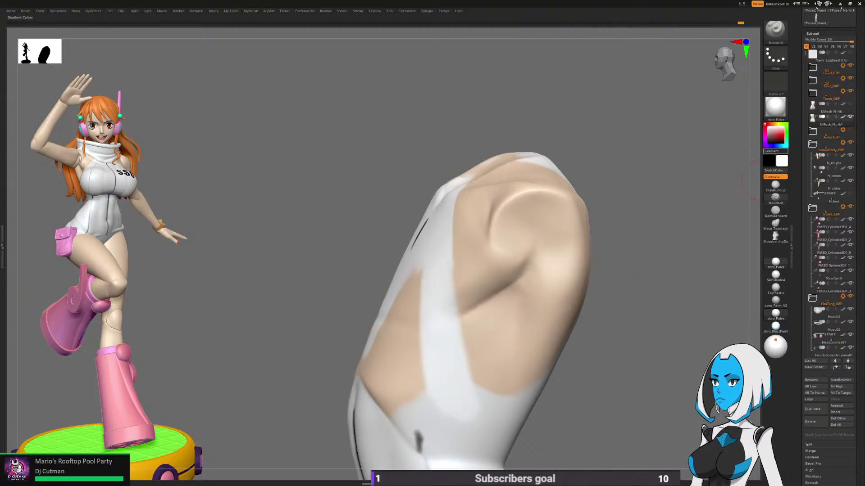
click(775, 133)
mouse_move(477, 417)
mouse_down()
mouse_move(453, 338)
mouse_move(456, 396)
mouse_move(441, 252)
mouse_up()
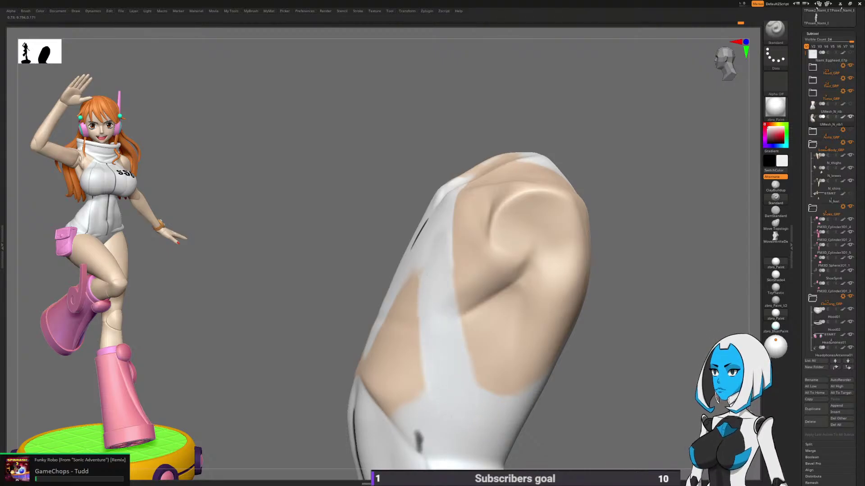
right_drag(531, 349, 541, 354)
mouse_move(455, 279)
mouse_down()
mouse_move(430, 361)
mouse_move(437, 295)
mouse_move(412, 283)
mouse_move(391, 356)
mouse_up()
Step: Paint the remaining skin-toned areas on the other side and front of the chest white
right_drag(562, 378, 539, 330)
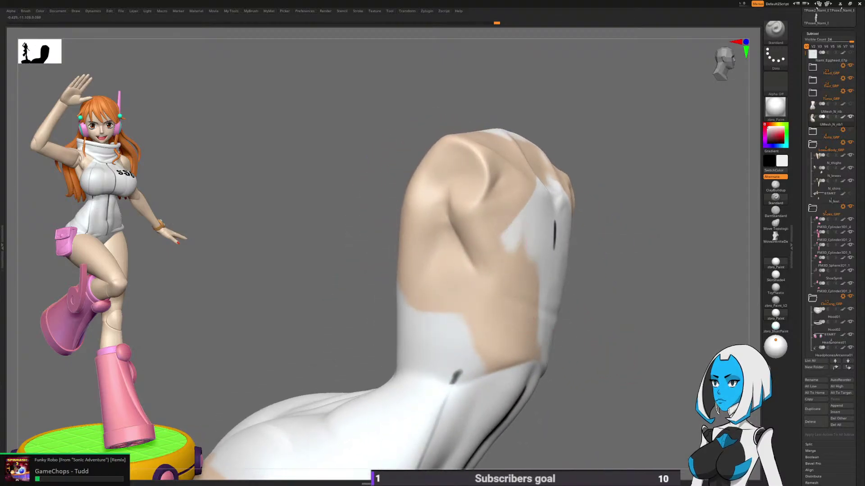
drag(506, 242, 449, 313)
mouse_move(518, 247)
mouse_down()
mouse_move(473, 320)
mouse_move(480, 338)
mouse_move(527, 275)
mouse_move(527, 356)
mouse_move(538, 356)
mouse_up()
mouse_move(553, 293)
right_down()
mouse_move(577, 290)
mouse_move(569, 287)
mouse_move(563, 306)
right_up()
drag(563, 306, 543, 281)
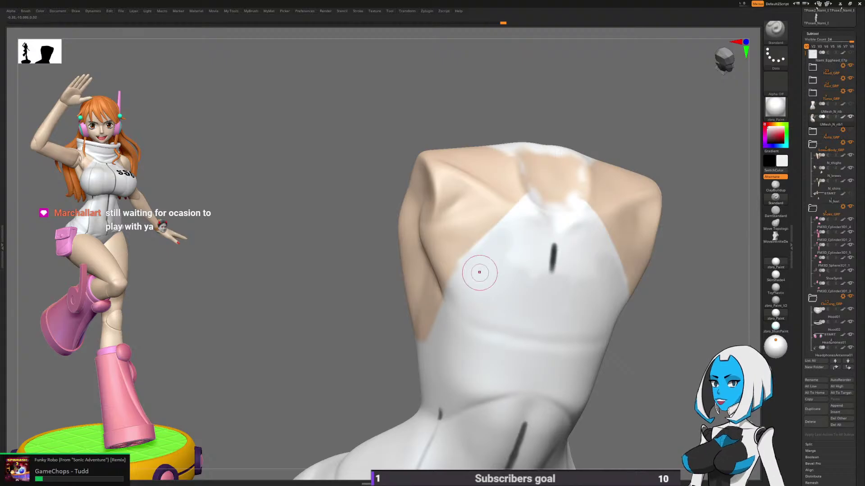
Step: Paint the skin-toned patch at the neck opening between the shoulders white
right_drag(527, 326, 608, 325)
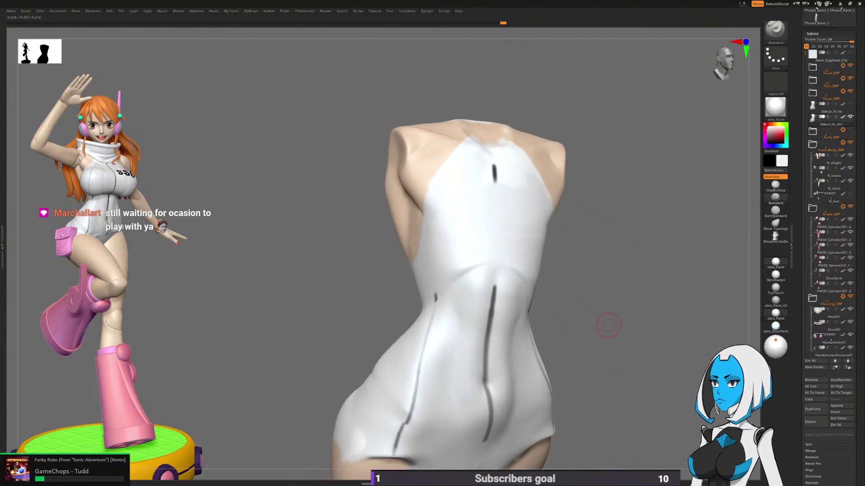
right_drag(608, 325, 721, 325)
right_drag(657, 271, 608, 387)
alt+right_drag(495, 275, 498, 316)
mouse_move(363, 286)
mouse_down()
mouse_move(388, 263)
mouse_move(367, 252)
mouse_up()
mouse_move(625, 202)
alt+right_down()
mouse_move(666, 246)
mouse_move(662, 275)
alt+right_up()
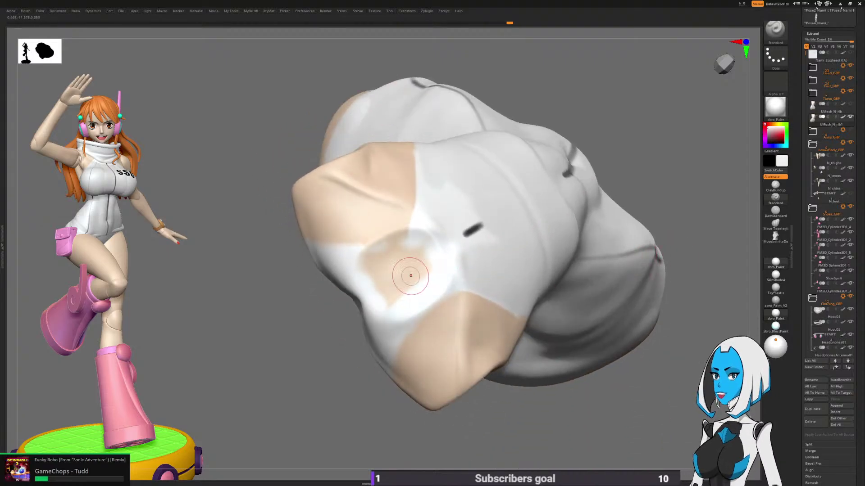
mouse_move(360, 256)
mouse_down()
mouse_move(426, 224)
mouse_move(367, 289)
mouse_move(439, 247)
mouse_move(388, 301)
mouse_up()
drag(331, 418, 460, 275)
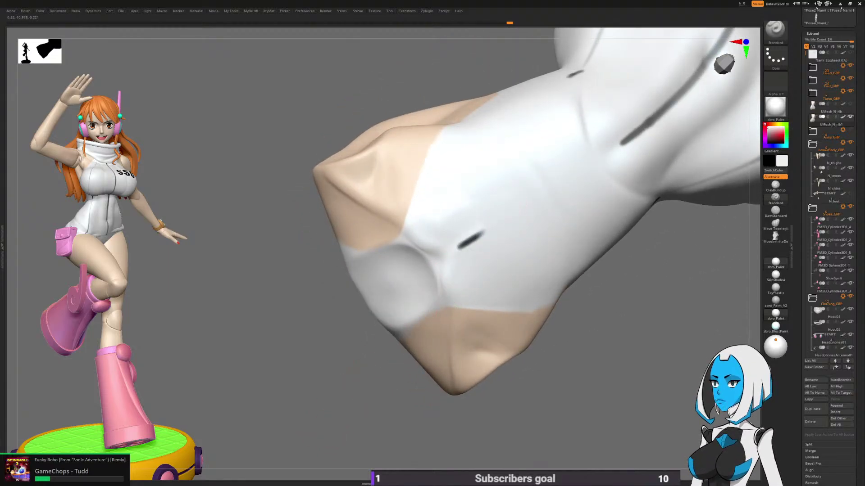
drag(438, 214, 443, 217)
Step: Sample the skin colour and check the painted suit edges around the back and hips
mouse_move(491, 370)
right_down()
mouse_move(631, 261)
mouse_move(533, 241)
right_up()
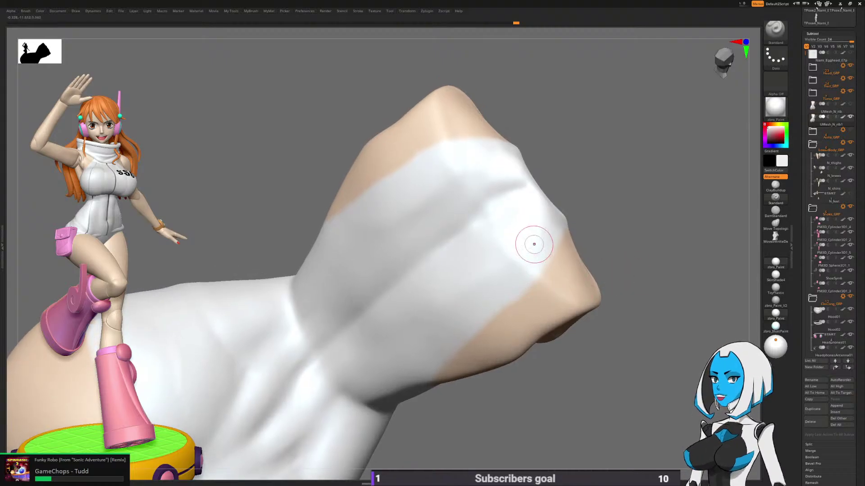
ctrl+right_drag(576, 260, 588, 327)
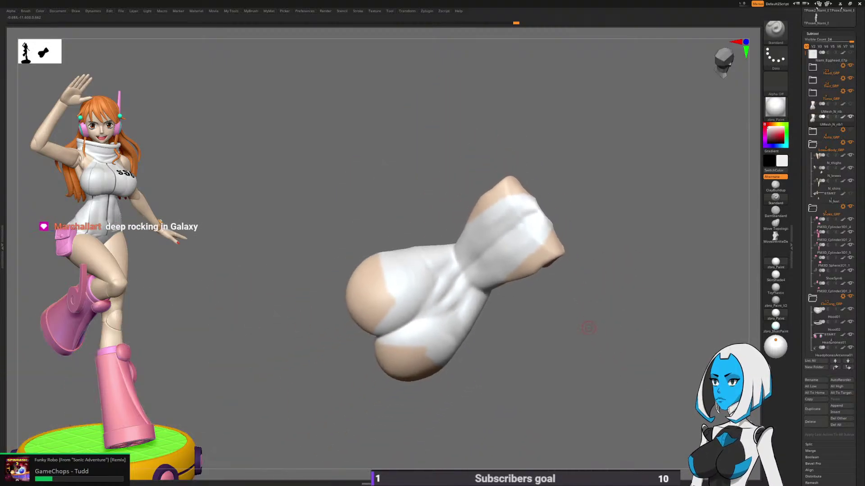
mouse_move(590, 399)
right_down()
mouse_move(585, 387)
mouse_move(630, 446)
mouse_move(440, 337)
mouse_move(412, 434)
mouse_move(570, 344)
mouse_move(554, 324)
mouse_move(594, 332)
right_up()
key(c)
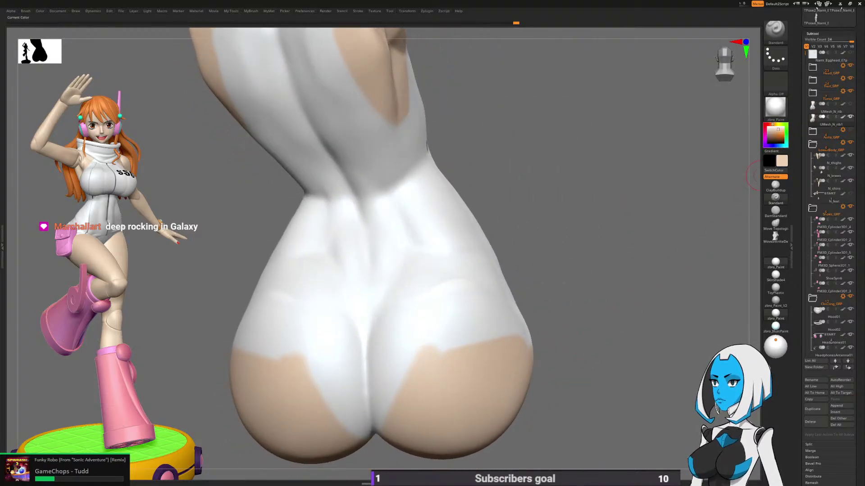
right_drag(433, 352, 572, 325)
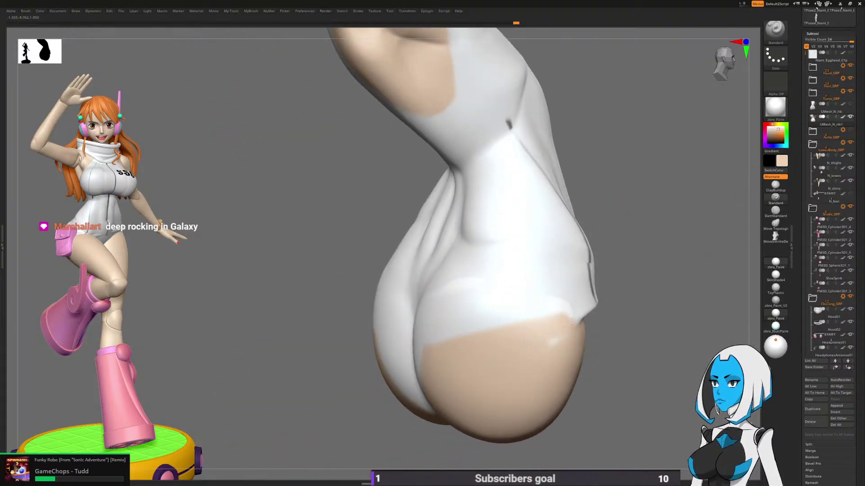
right_drag(501, 370, 439, 315)
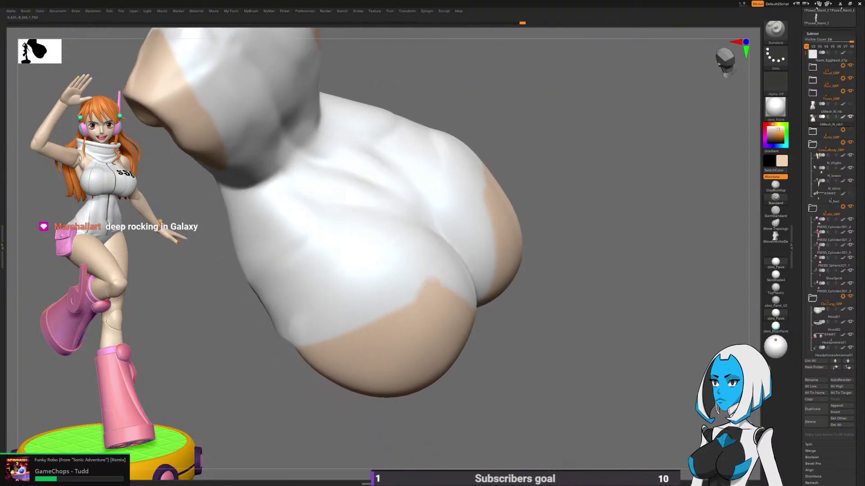
Step: Turn off solo mode to bring back the full figure and view it from the front
ctrl+right_drag(546, 401, 637, 351)
key(space)
click(568, 330)
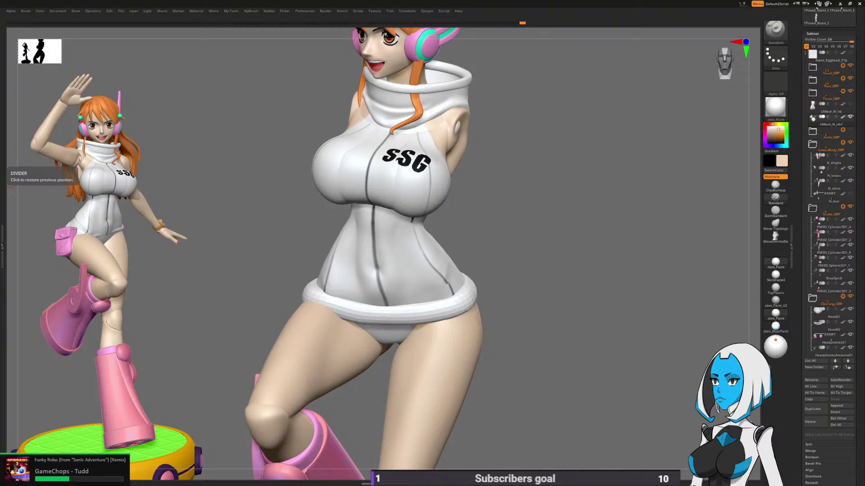
drag(484, 198, 516, 214)
drag(574, 365, 553, 359)
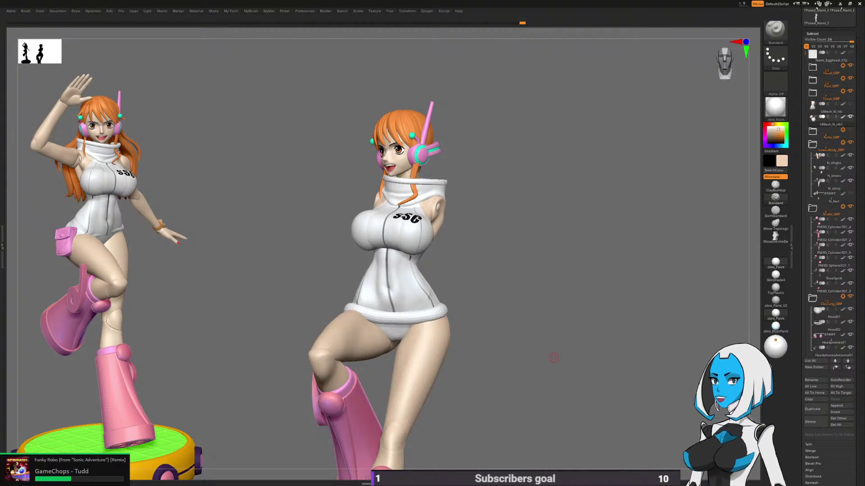
Step: Duplicate the breast subtool in Torso_GRP and move the copy out of the folder, beneath the torso mesh
click(813, 93)
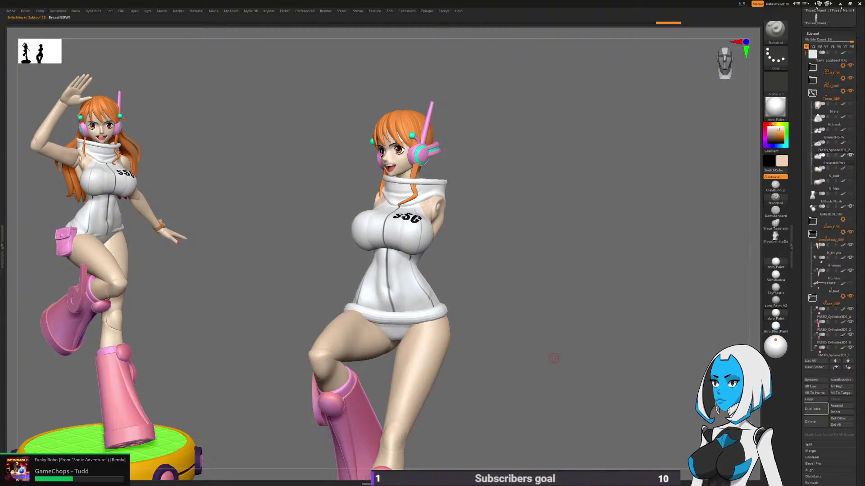
click(813, 409)
drag(831, 172, 831, 224)
click(813, 93)
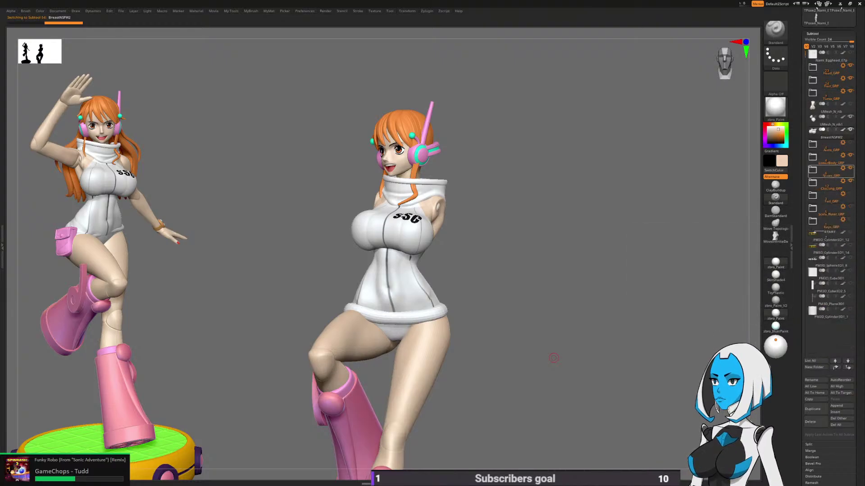
Step: Hide the clothing, shoes, lower body, torso and head folders, leaving only the torso mesh and the breast copy visible
click(850, 181)
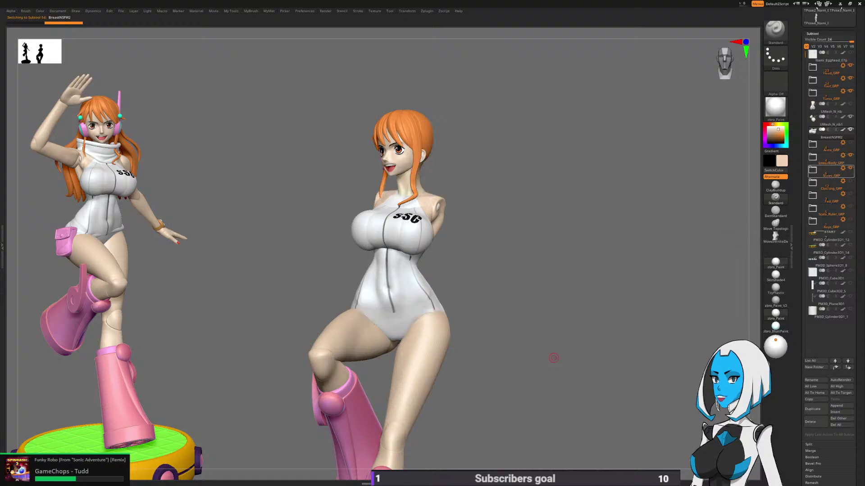
click(850, 168)
click(850, 155)
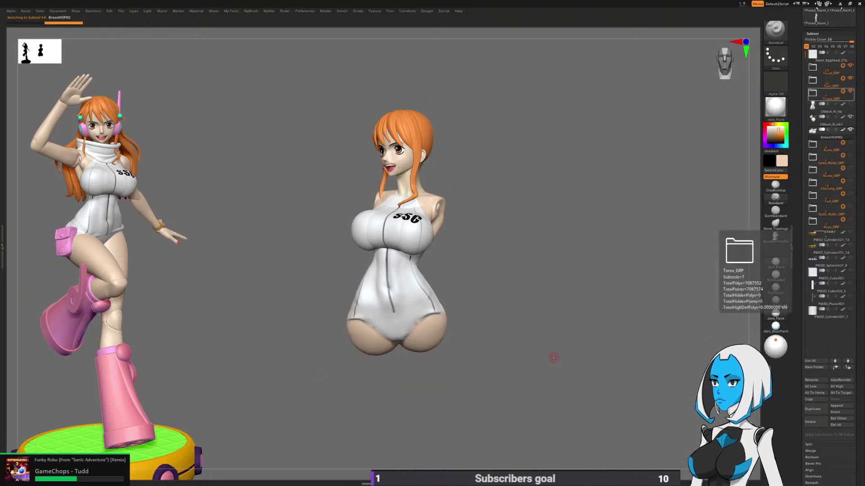
click(850, 91)
click(850, 78)
click(850, 66)
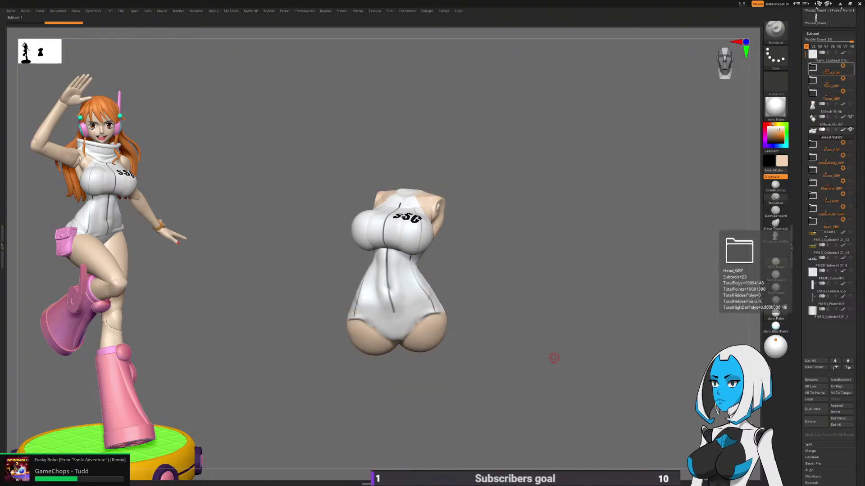
alt+drag(542, 418, 554, 397)
right_click(543, 333)
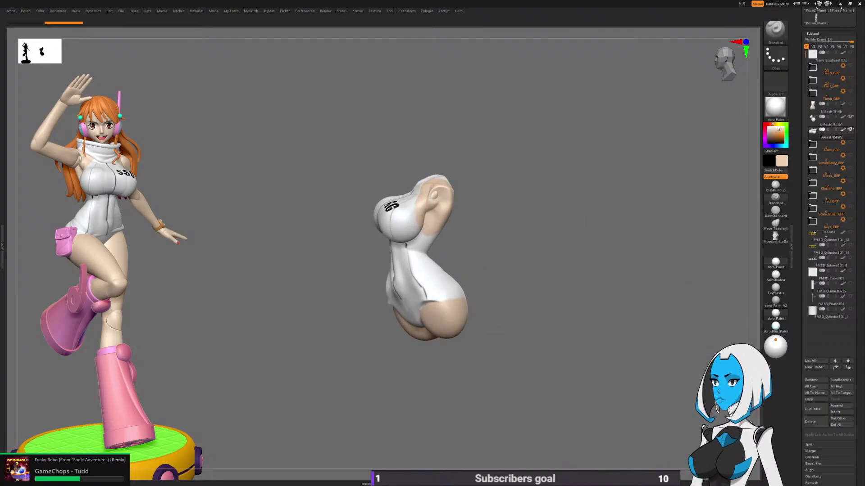
Step: Make a boolean mesh from the torso and breast subtools and append it to the subtool list
drag(841, 393, 841, 343)
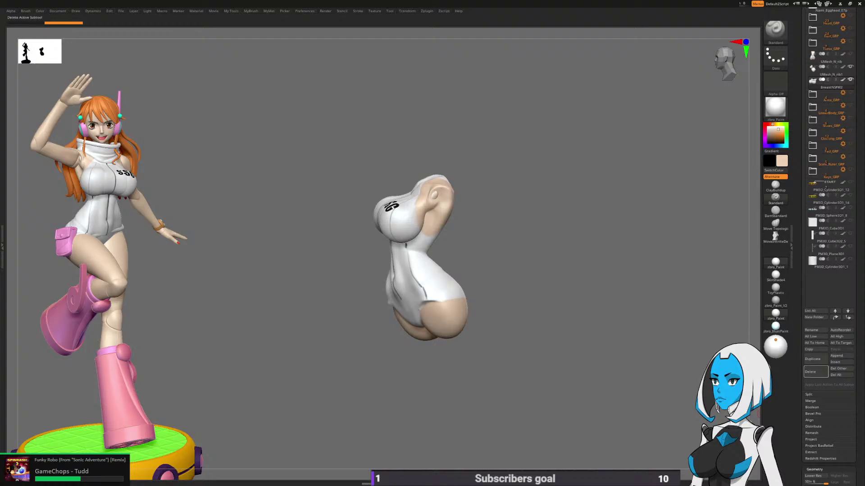
shift+click(811, 408)
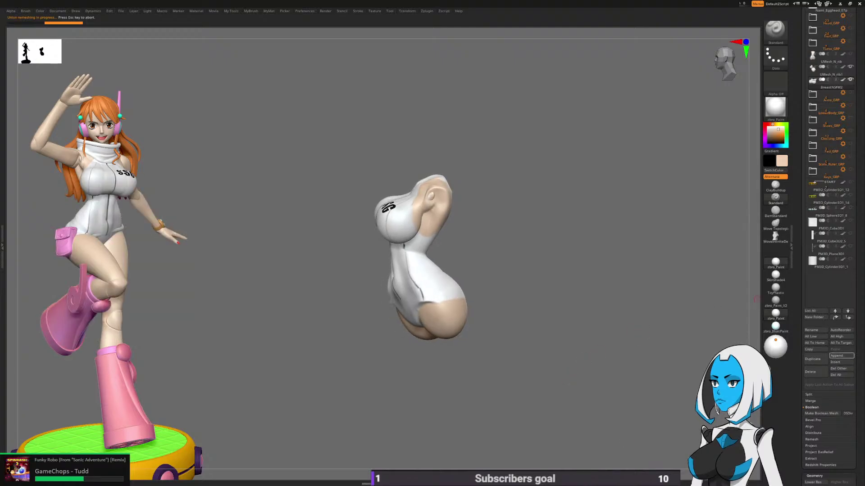
click(841, 355)
click(809, 356)
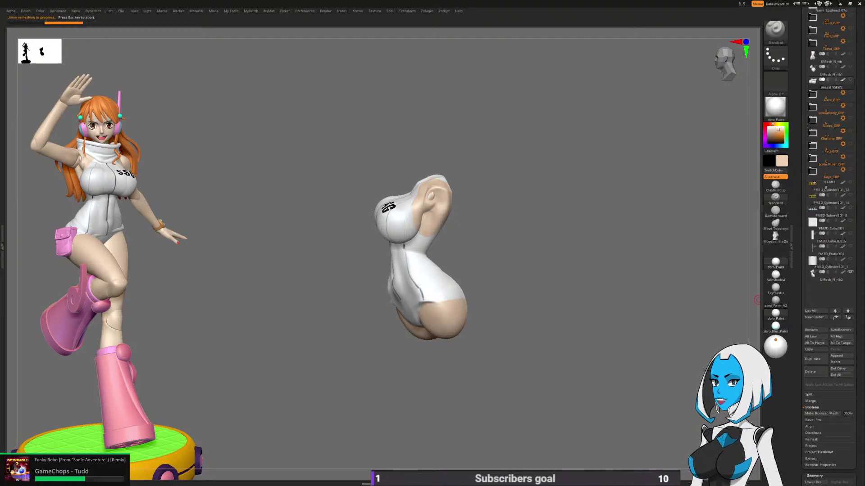
Step: Convert the appended combined torso mesh with DynaMesh
drag(500, 333, 549, 331)
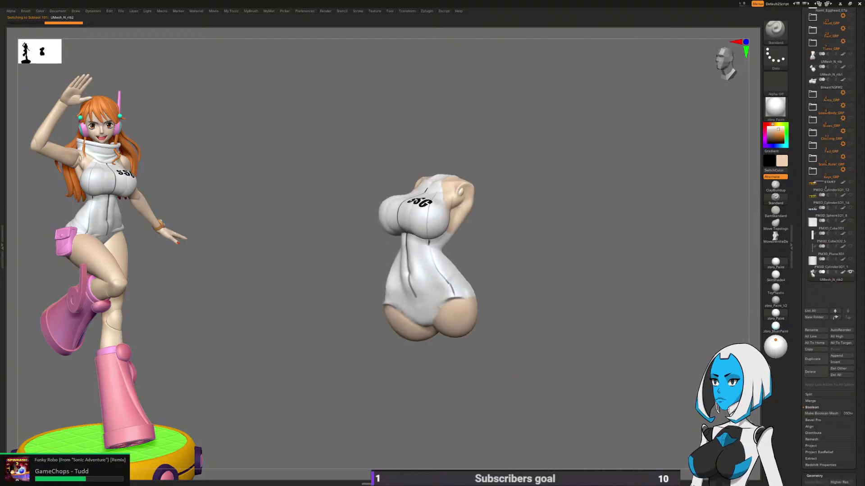
alt+drag(541, 270, 554, 337)
key(space)
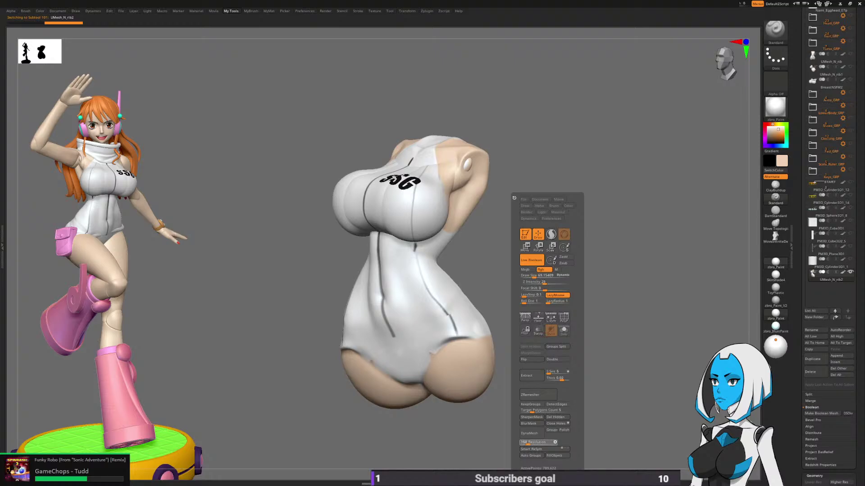
click(529, 433)
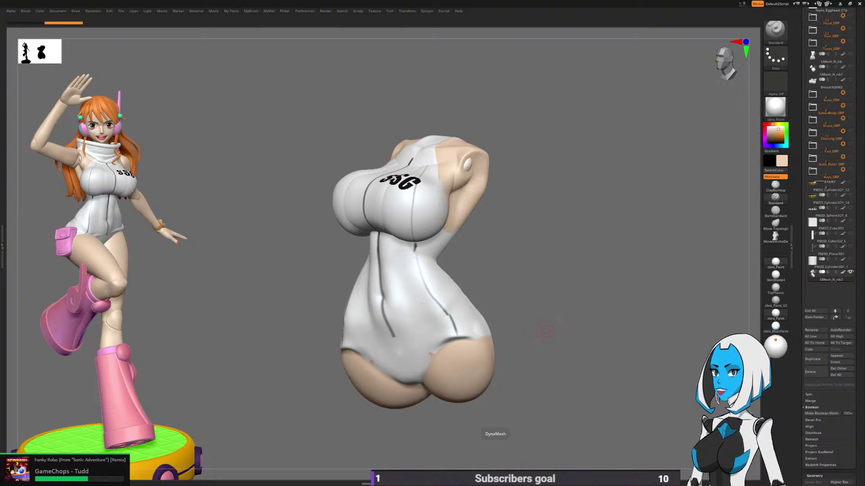
key(space)
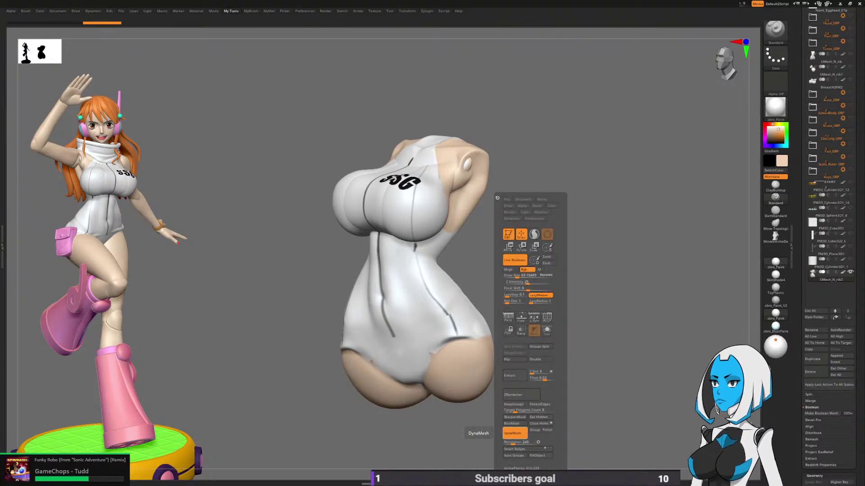
Step: Turn off DynaMesh mode on the combined torso mesh
click(515, 433)
ctrl+right_drag(523, 340, 551, 335)
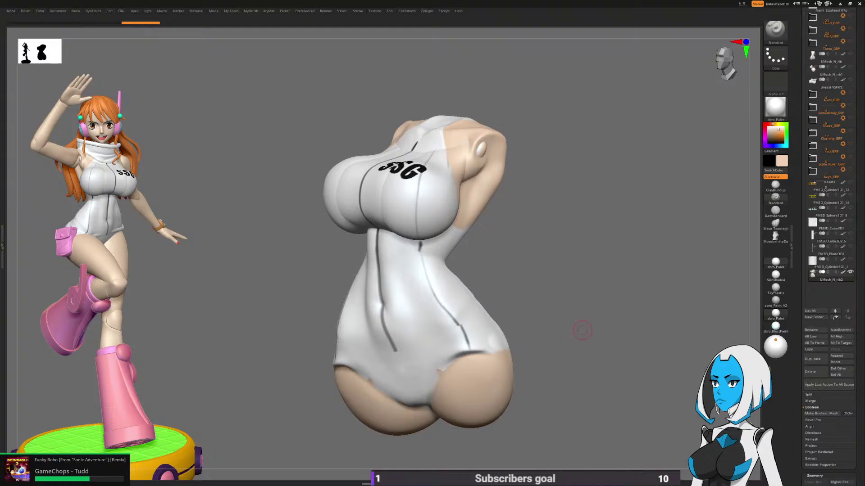
drag(583, 330, 618, 282)
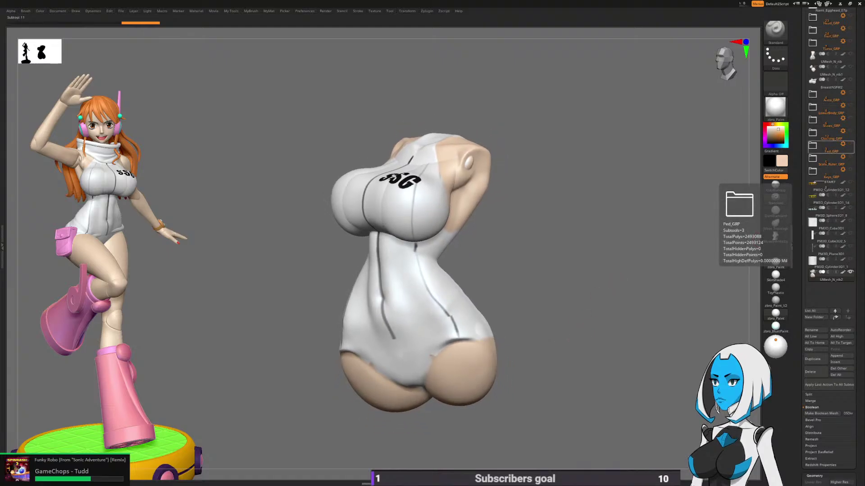
Step: Show the clothing folder again and turn on transparency so the clothing appears see-through over the torso
click(851, 131)
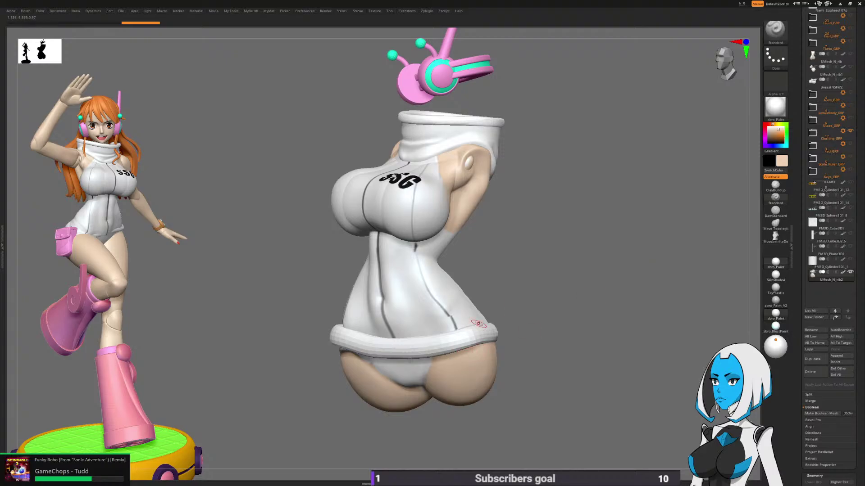
mouse_move(518, 333)
mouse_down()
mouse_move(554, 324)
mouse_move(506, 325)
mouse_up()
key(space)
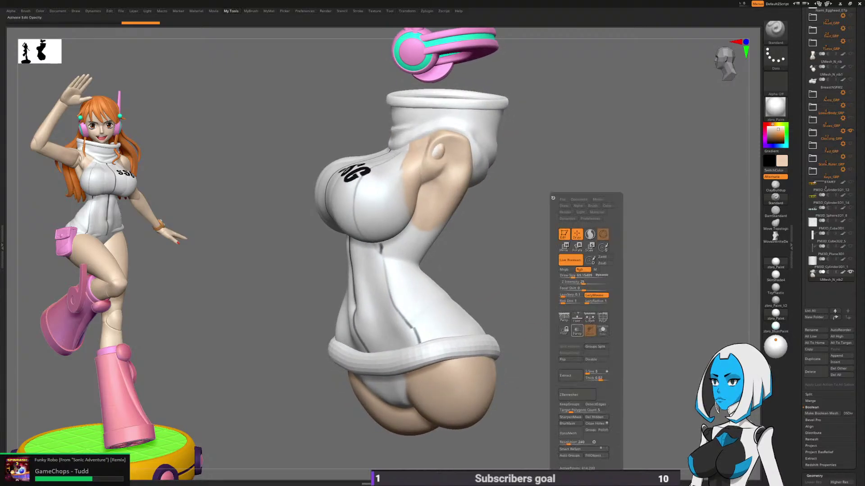
click(577, 331)
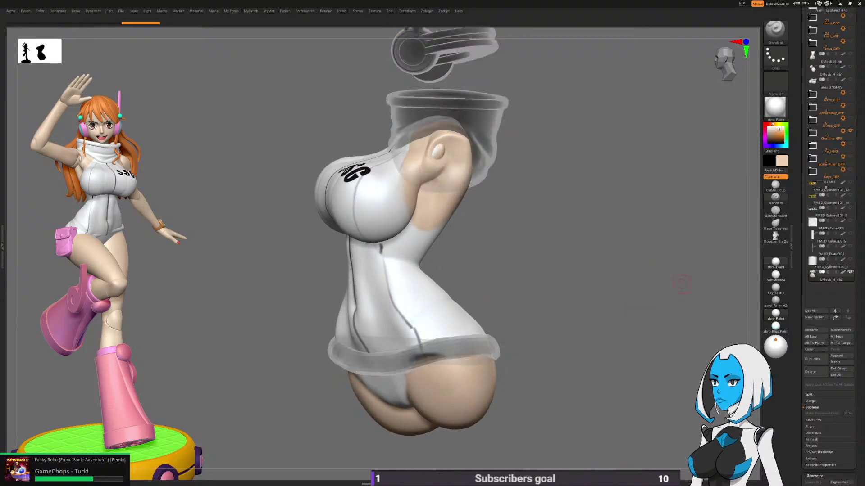
Step: Choose the MaskPen masking brush and adjust its LazyMouse step for smooth strokes
key(space)
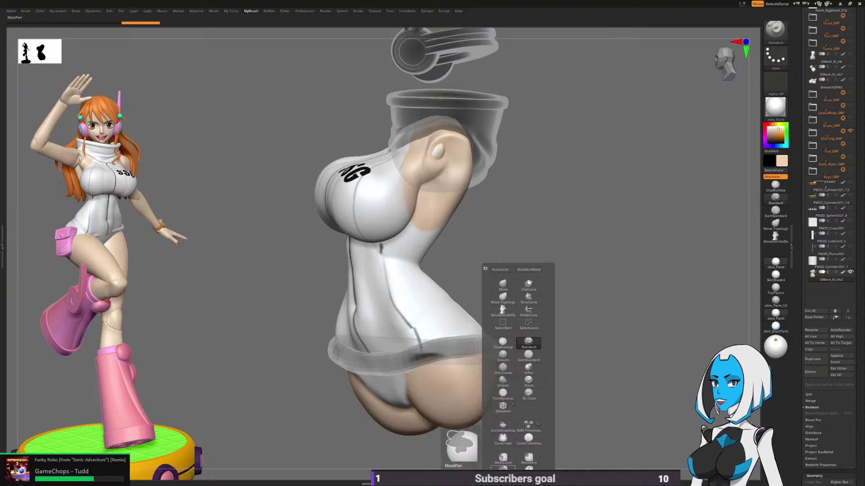
key(space)
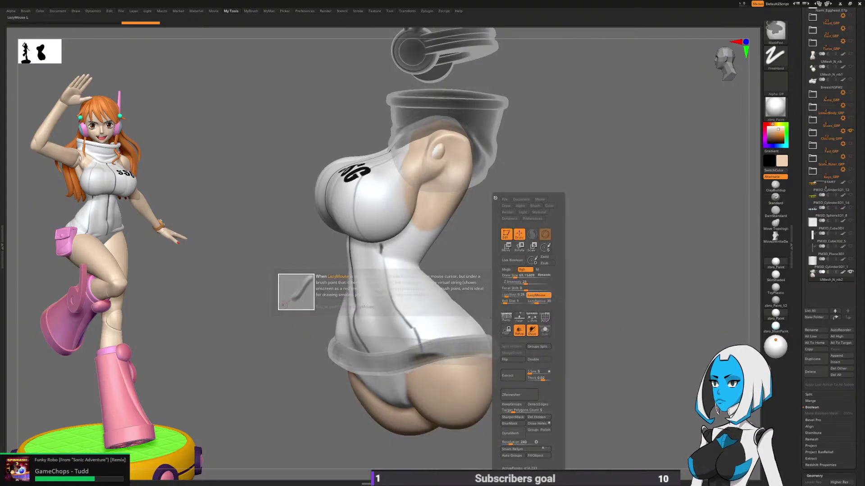
drag(507, 296, 505, 296)
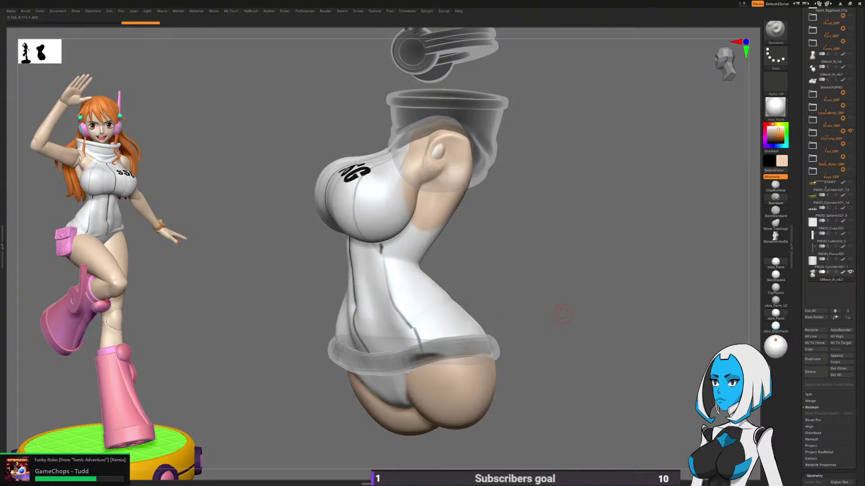
Step: Mask a band on the torso beneath the transparent belt, along the figure's left hip and around the back
mouse_move(562, 314)
mouse_down()
mouse_move(481, 357)
mouse_move(446, 307)
mouse_up()
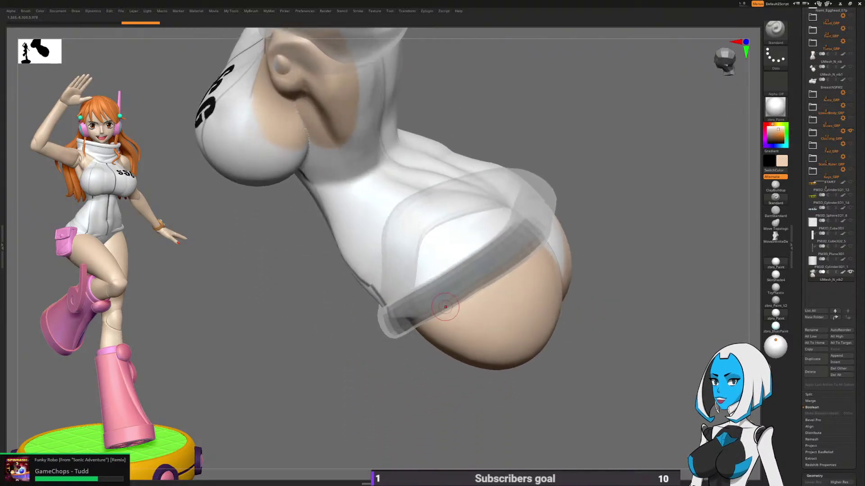
mouse_move(406, 370)
mouse_down()
mouse_move(395, 341)
mouse_move(518, 260)
mouse_up()
key(space)
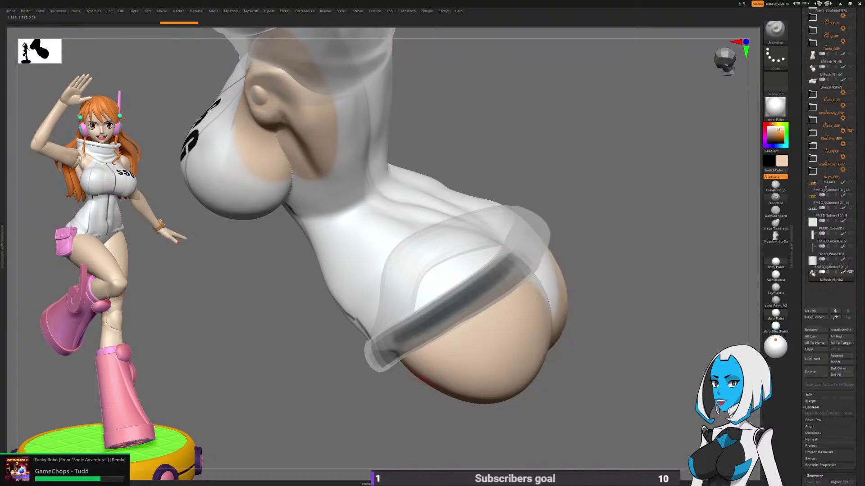
drag(366, 400, 386, 401)
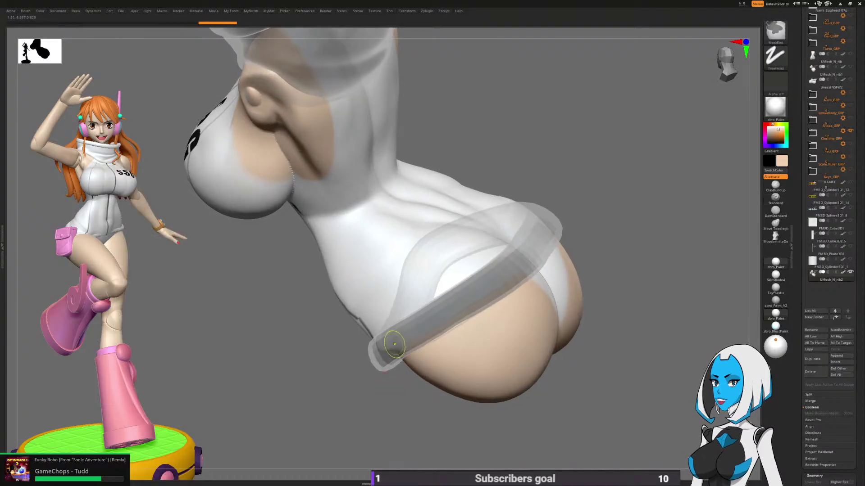
ctrl+drag(396, 343, 522, 257)
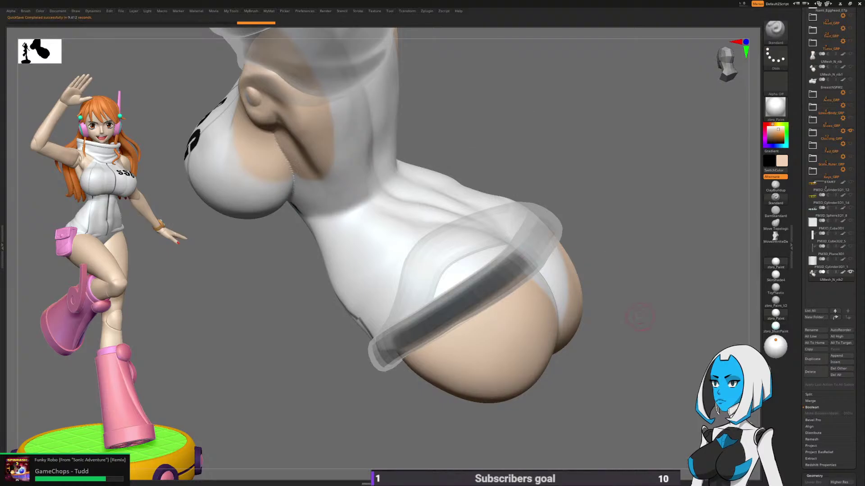
mouse_move(637, 315)
mouse_down()
mouse_move(585, 352)
mouse_move(514, 434)
mouse_up()
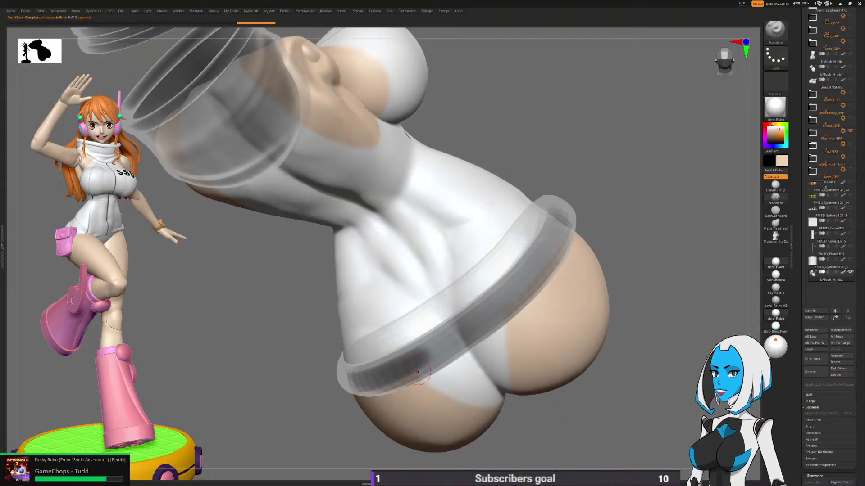
mouse_move(420, 364)
ctrl+mouse_down()
mouse_move(498, 306)
mouse_move(559, 220)
ctrl+mouse_up()
drag(628, 174, 618, 272)
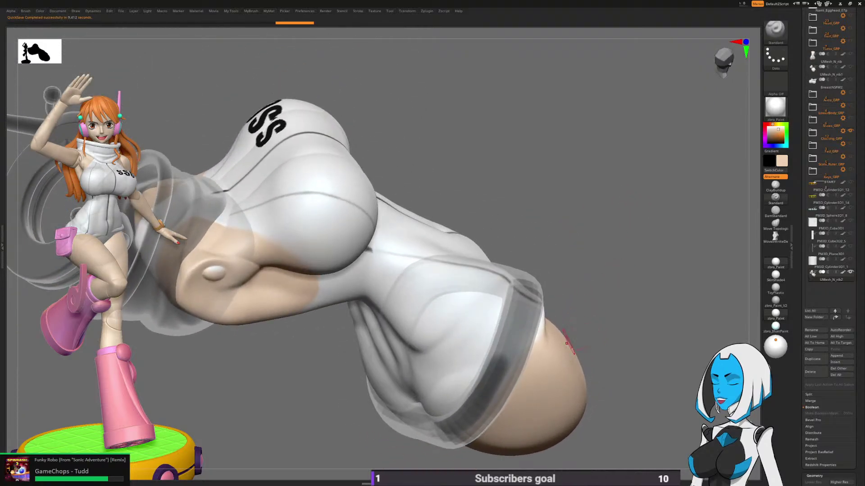
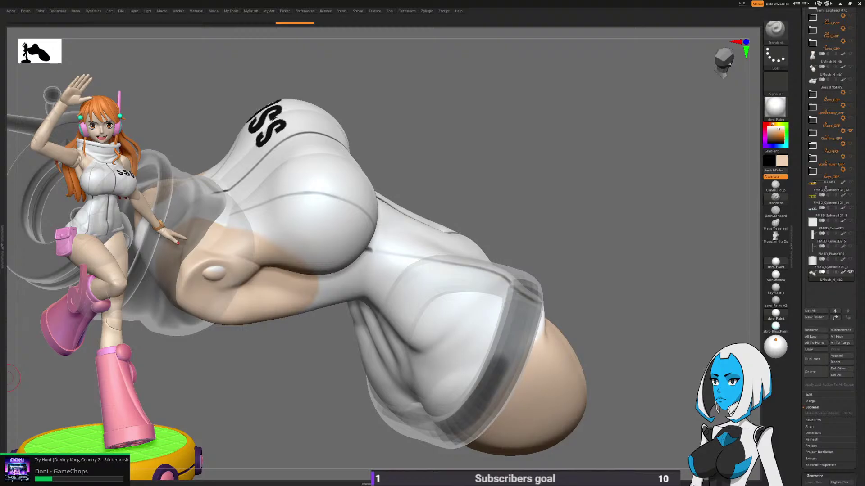
Step: Continue the mask band beneath the belt around the right hip and across the front, joining its ends
drag(608, 361, 464, 330)
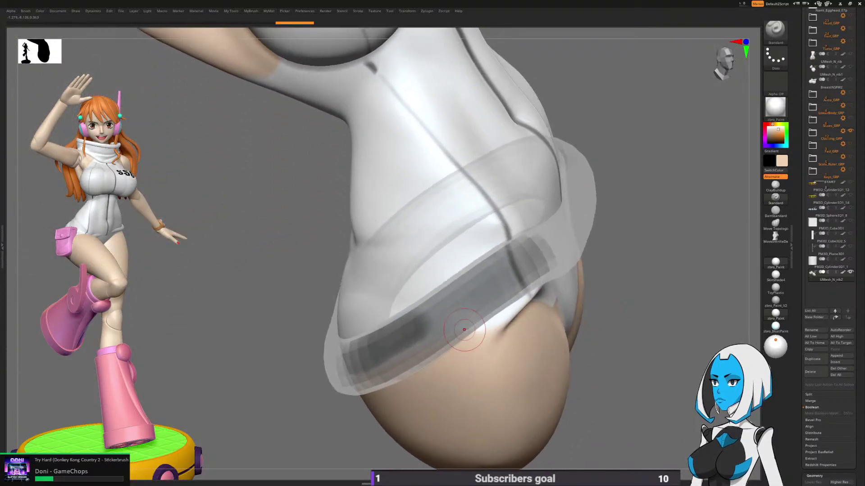
right_drag(465, 330, 408, 332)
ctrl+drag(400, 332, 511, 267)
mouse_move(614, 252)
mouse_down()
mouse_move(558, 270)
mouse_move(517, 332)
mouse_up()
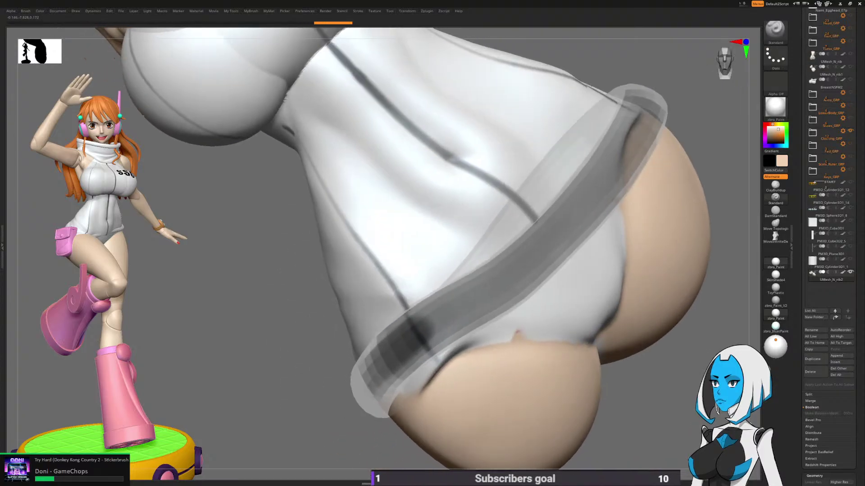
mouse_move(401, 333)
ctrl+mouse_down()
mouse_move(428, 325)
mouse_move(513, 266)
mouse_move(581, 205)
mouse_move(620, 133)
ctrl+mouse_up()
mouse_move(720, 131)
mouse_down()
mouse_move(612, 228)
mouse_move(599, 194)
mouse_move(568, 202)
mouse_up()
ctrl+drag(503, 291, 558, 215)
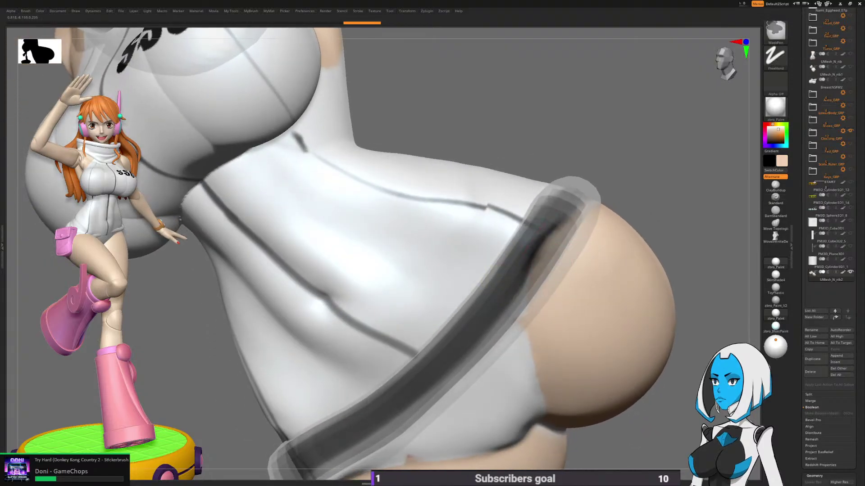
Step: Isolate the combined torso mesh so the transparent clothing is hidden
mouse_move(622, 149)
mouse_down()
mouse_move(489, 402)
mouse_move(525, 344)
mouse_up()
key(space)
click(586, 329)
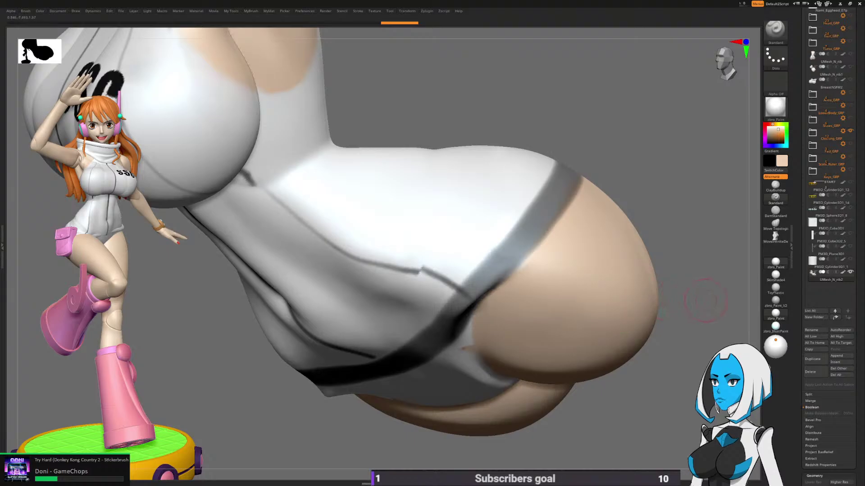
Step: Mask a band along the front edge of the figure's left armhole, from the neck around the breast to beneath the arm
drag(705, 301, 635, 266)
mouse_move(589, 332)
mouse_down()
mouse_move(552, 344)
mouse_move(561, 401)
mouse_move(575, 284)
mouse_move(576, 299)
mouse_up()
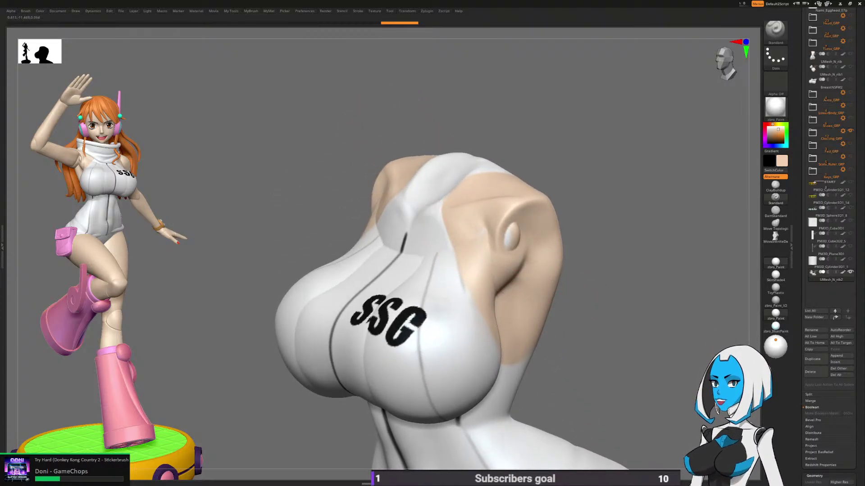
drag(430, 205, 444, 252)
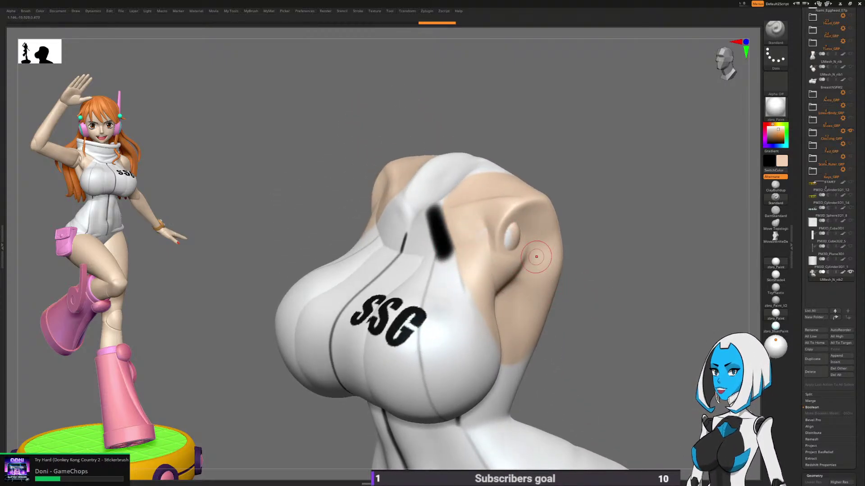
key(ctrl+z)
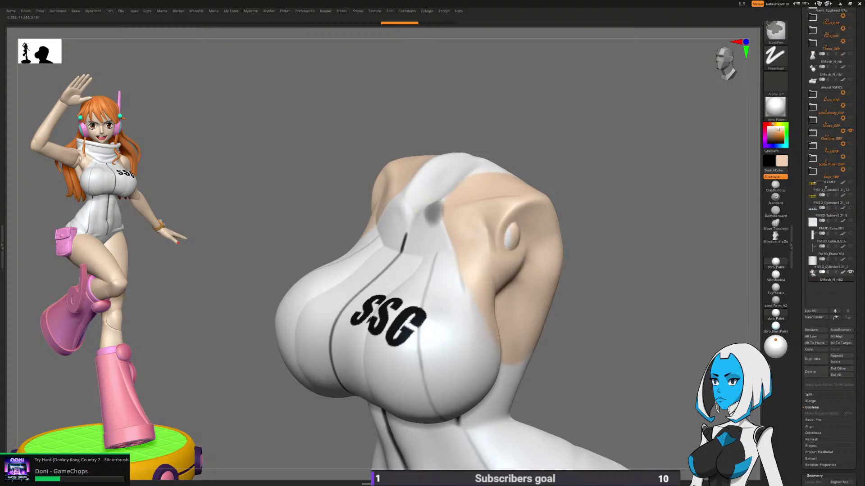
ctrl+drag(430, 209, 466, 294)
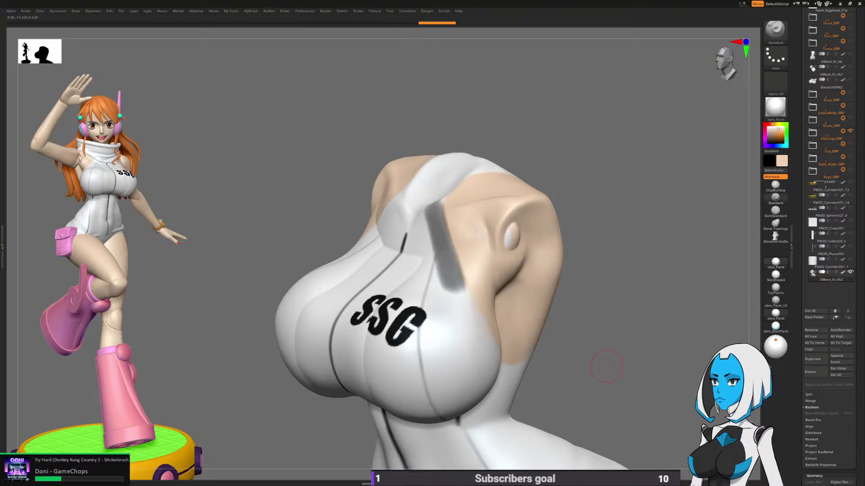
drag(607, 367, 598, 363)
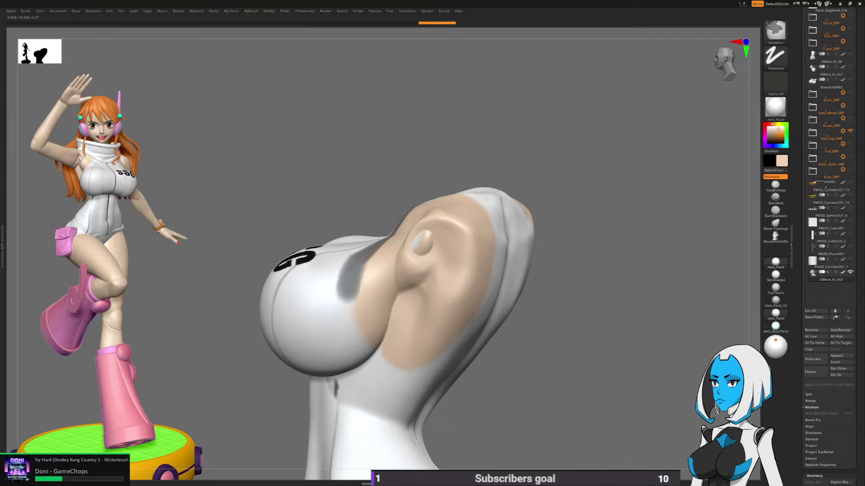
drag(346, 300, 345, 333)
drag(371, 366, 387, 382)
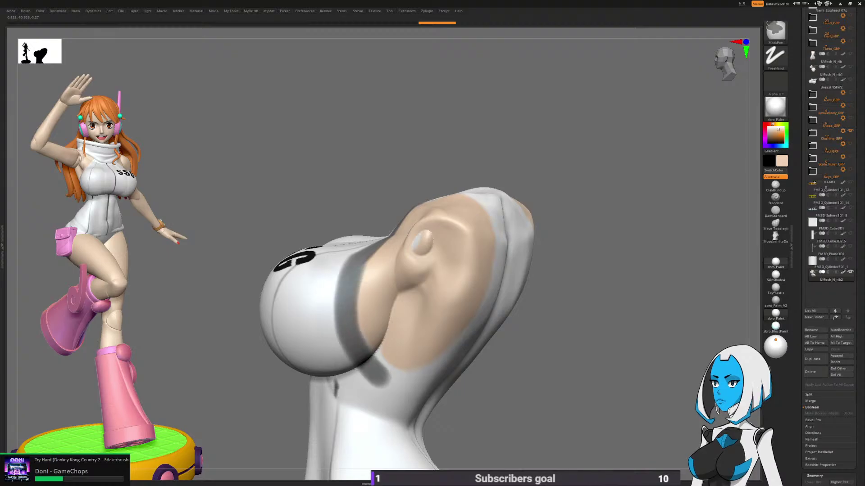
Step: Mask the back edge of the left armhole and close the band over the top of the shoulder
drag(558, 351, 505, 343)
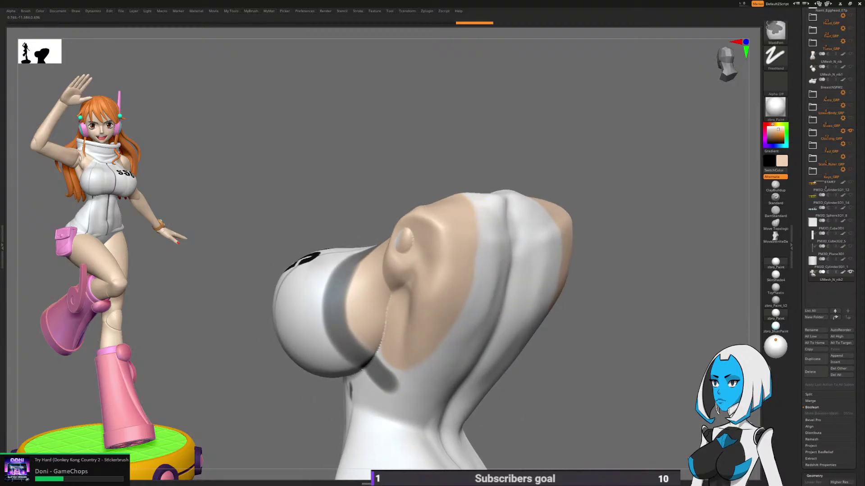
drag(480, 206, 479, 276)
mouse_move(467, 311)
mouse_down()
mouse_move(438, 353)
mouse_move(398, 382)
mouse_up()
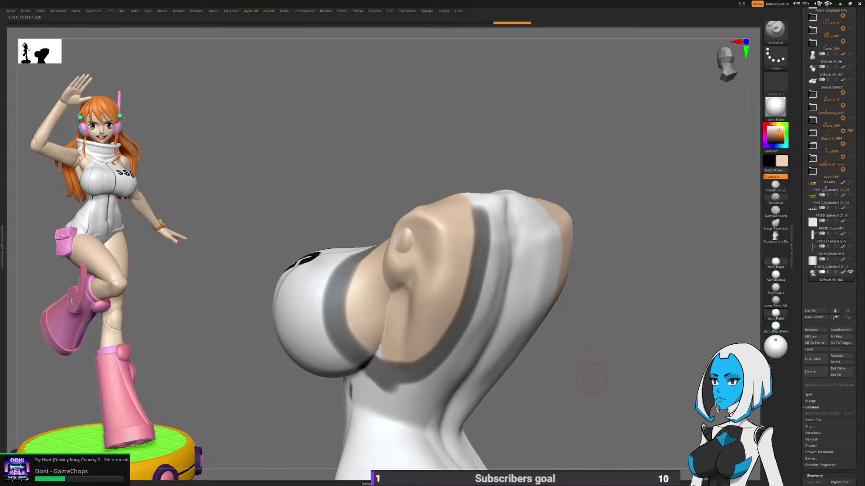
drag(591, 378, 620, 450)
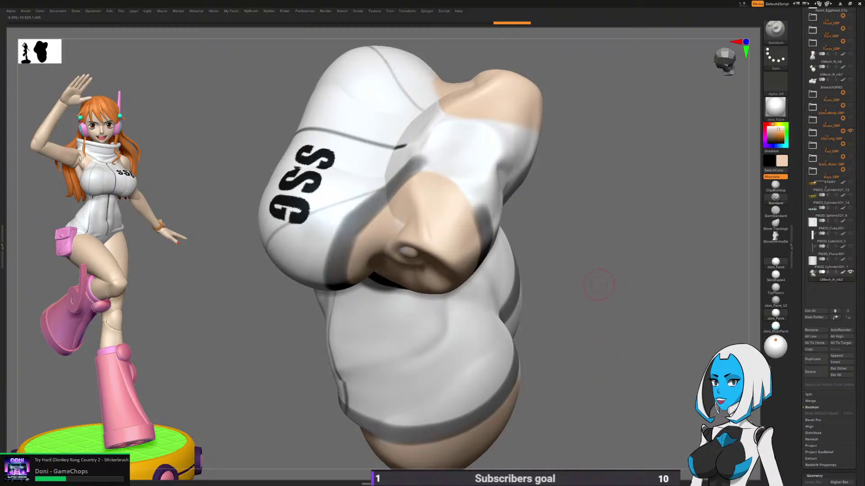
drag(598, 285, 608, 356)
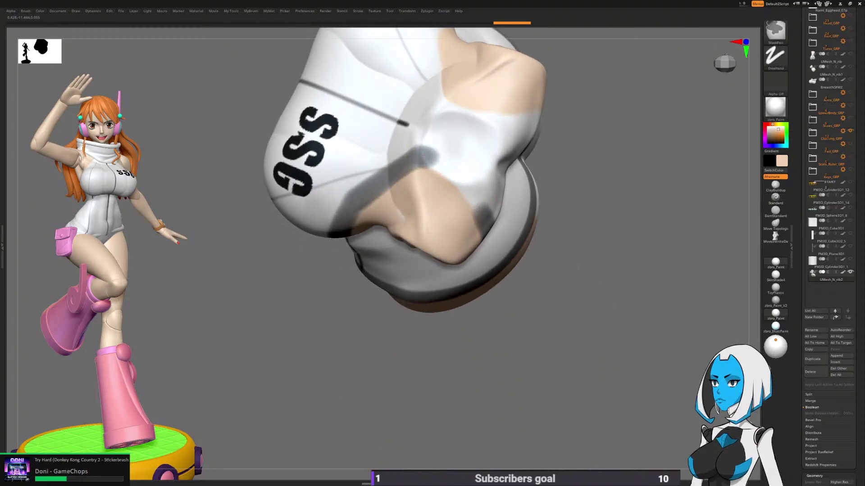
ctrl+drag(453, 172, 471, 192)
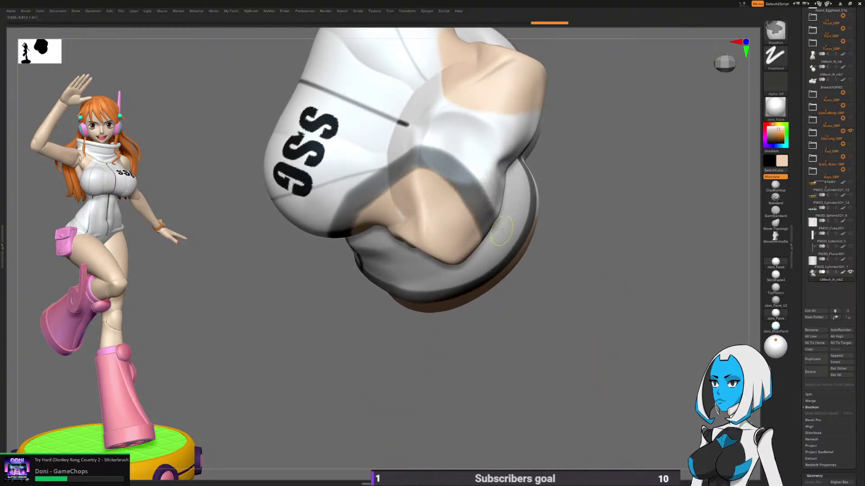
Step: Mask a matching band along the front edge of the figure's right armhole and beneath the arm
mouse_move(609, 387)
mouse_down()
mouse_move(583, 390)
mouse_move(593, 367)
mouse_move(583, 356)
mouse_up()
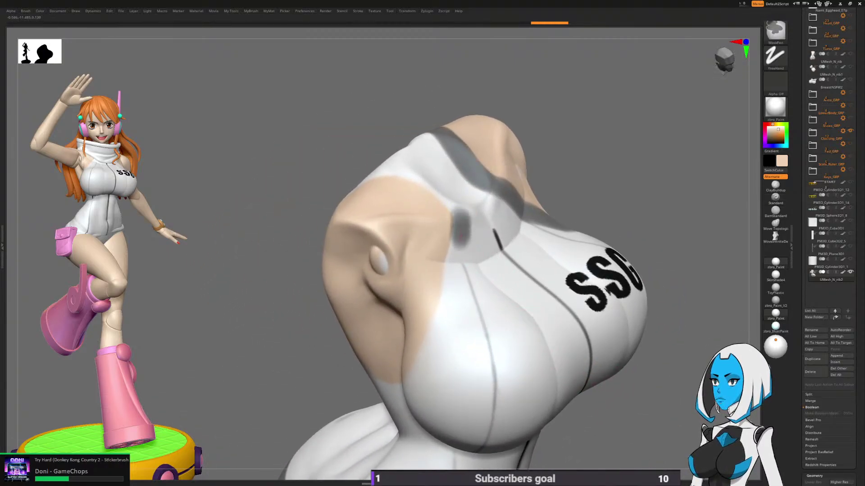
drag(456, 269, 435, 347)
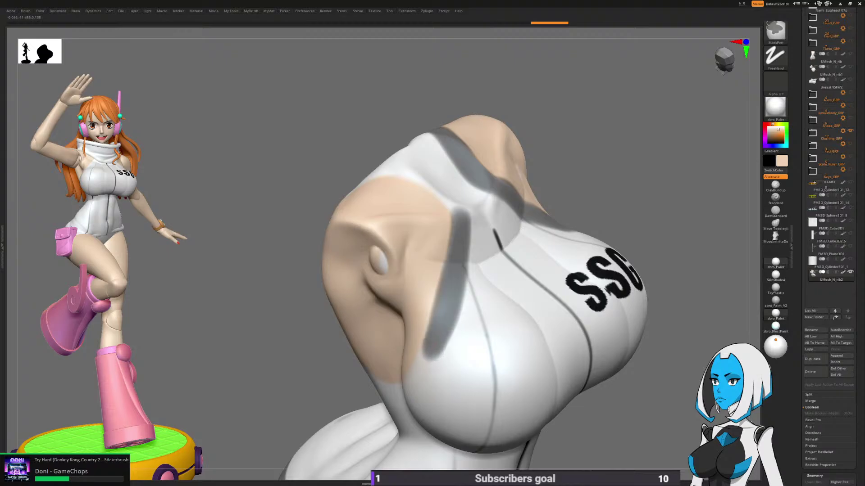
drag(316, 367, 461, 386)
mouse_move(584, 385)
mouse_down()
mouse_move(550, 317)
mouse_move(417, 339)
mouse_move(355, 276)
mouse_up()
mouse_move(575, 163)
mouse_down()
mouse_move(637, 245)
mouse_move(642, 383)
mouse_up()
mouse_move(492, 195)
ctrl+mouse_down()
mouse_move(471, 182)
mouse_move(432, 182)
mouse_move(390, 199)
ctrl+mouse_up()
Step: Mask the back edge of the right armhole, joining the underarm band to the shoulder
drag(585, 202, 648, 203)
drag(603, 266, 597, 175)
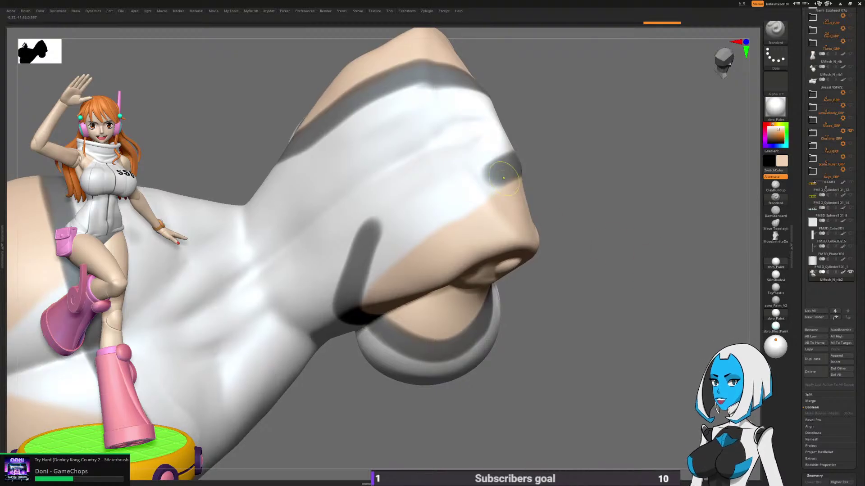
mouse_move(500, 178)
ctrl+mouse_down()
mouse_move(428, 226)
mouse_move(363, 288)
ctrl+mouse_up()
mouse_move(386, 246)
ctrl+mouse_down()
mouse_move(463, 185)
mouse_move(536, 145)
ctrl+mouse_up()
mouse_move(580, 272)
alt+mouse_down()
mouse_move(610, 292)
mouse_move(573, 258)
alt+mouse_up()
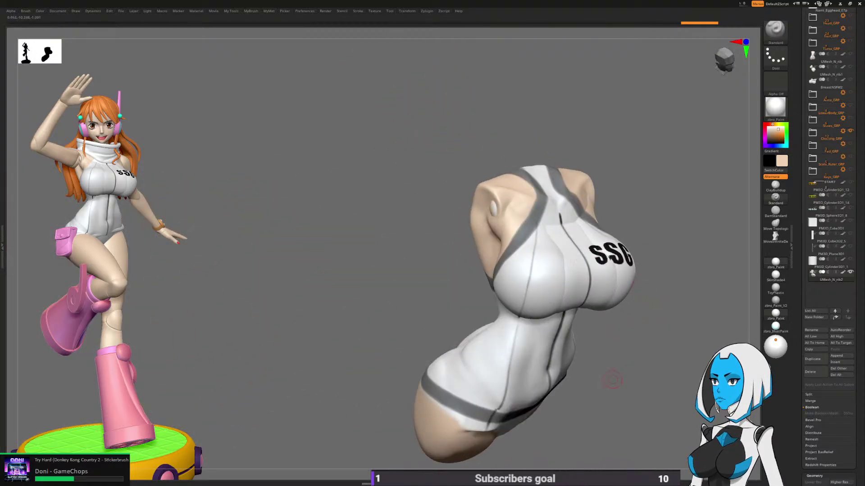
mouse_move(613, 381)
mouse_down()
mouse_move(577, 359)
mouse_move(618, 333)
mouse_move(620, 340)
mouse_up()
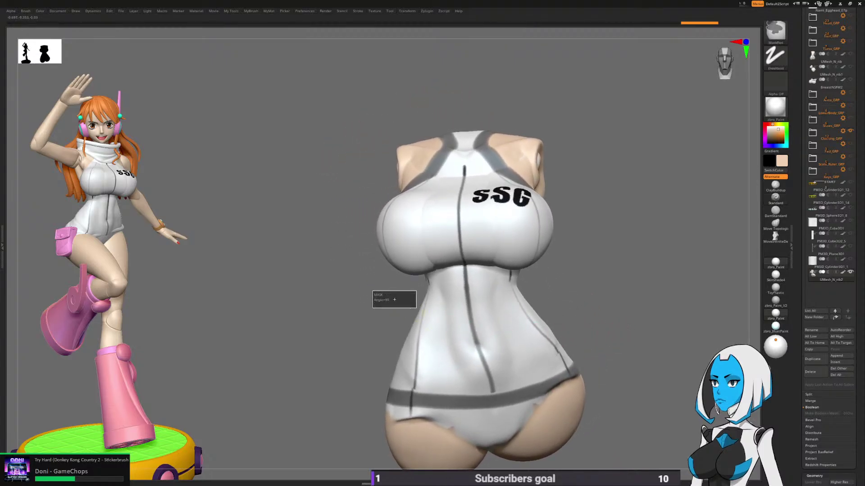
Step: Mask the midriff above the hip band and fill the gap across the back of the hips
mouse_move(417, 309)
ctrl+mouse_down()
mouse_move(641, 362)
mouse_move(468, 310)
mouse_move(392, 306)
ctrl+mouse_up()
drag(680, 316, 648, 344)
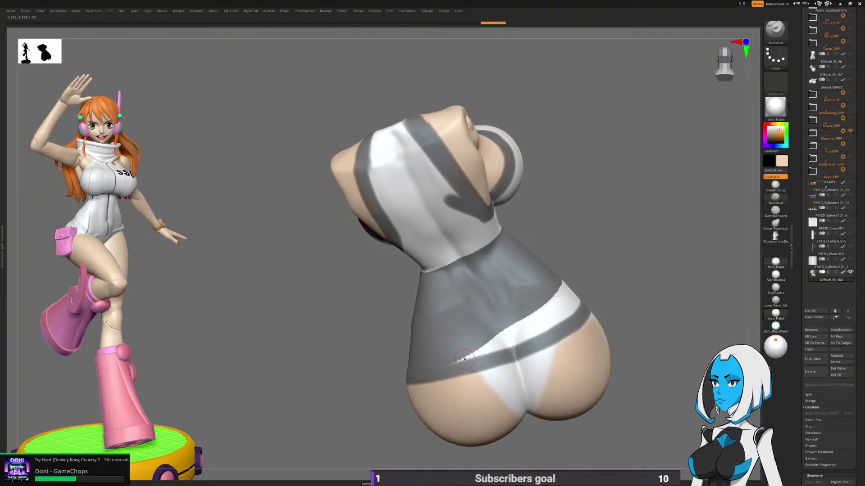
ctrl+drag(525, 337, 471, 351)
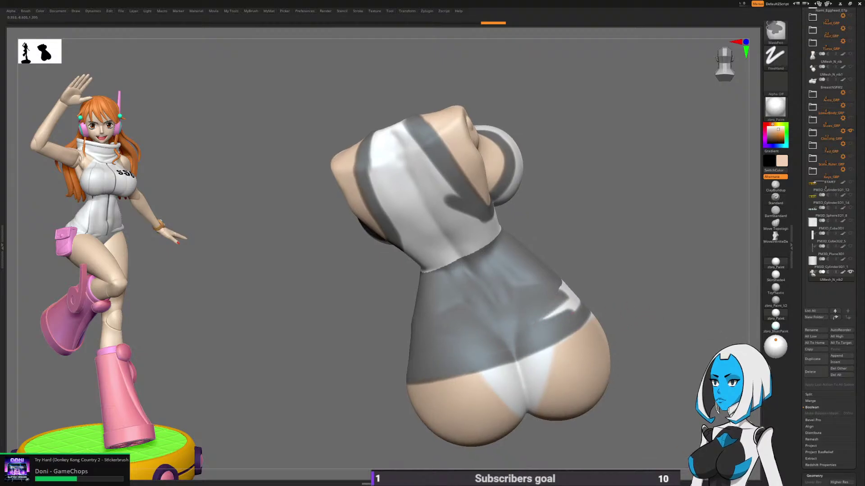
mouse_move(683, 309)
alt+mouse_down()
mouse_move(663, 308)
mouse_move(632, 336)
alt+mouse_up()
key(ctrl)
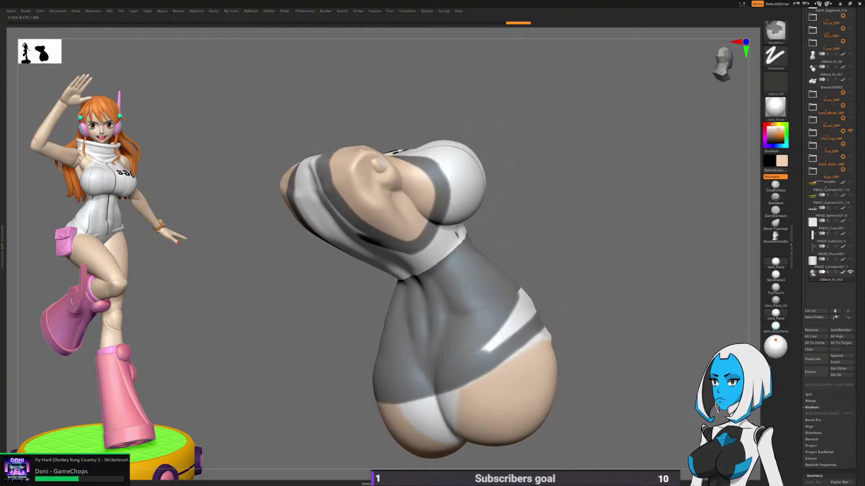
Step: Fill the remaining mask gap from the figure's right hip across the lower belly to the left hip
ctrl+drag(475, 346, 518, 316)
drag(571, 295, 573, 328)
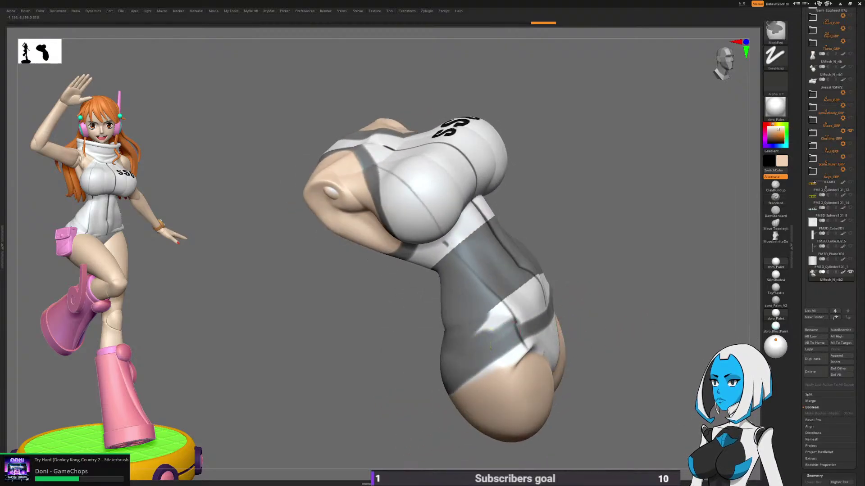
ctrl+drag(491, 346, 480, 331)
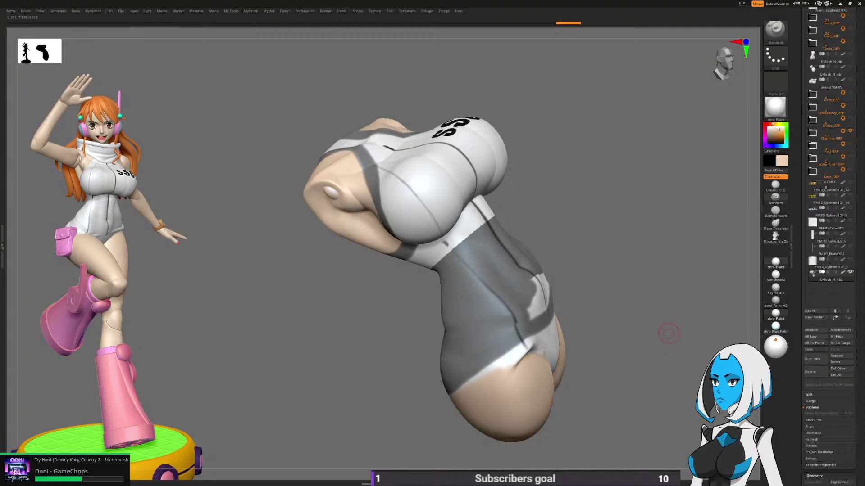
drag(668, 333, 485, 386)
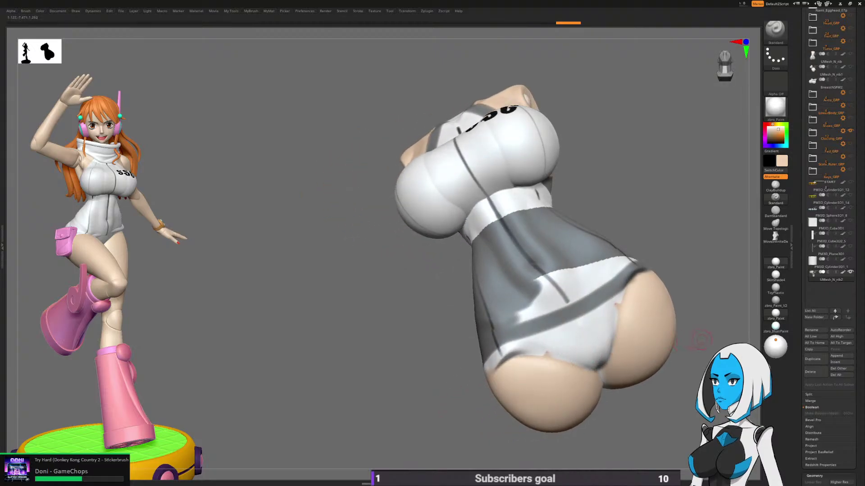
drag(700, 340, 619, 356)
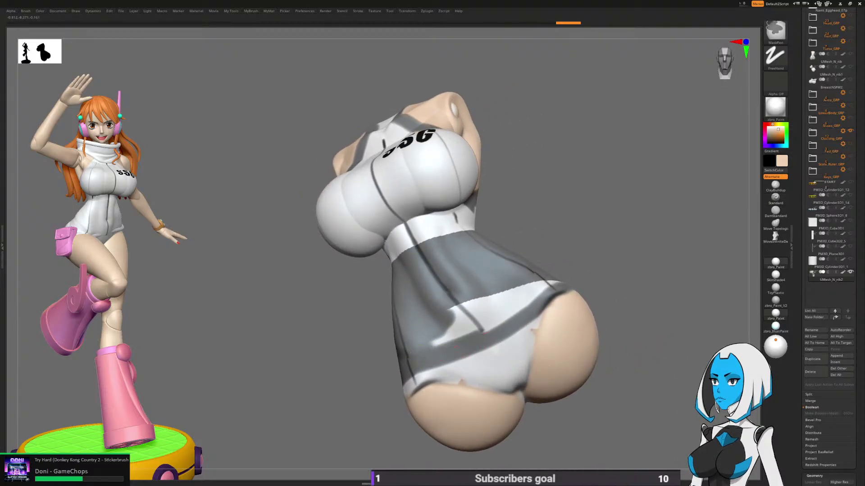
mouse_move(483, 332)
mouse_down()
mouse_move(548, 285)
mouse_move(440, 325)
mouse_move(466, 312)
mouse_up()
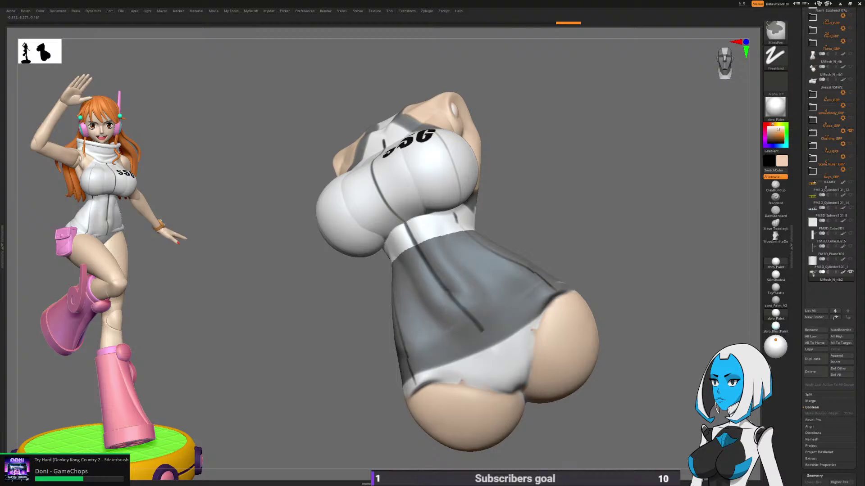
drag(577, 271, 509, 295)
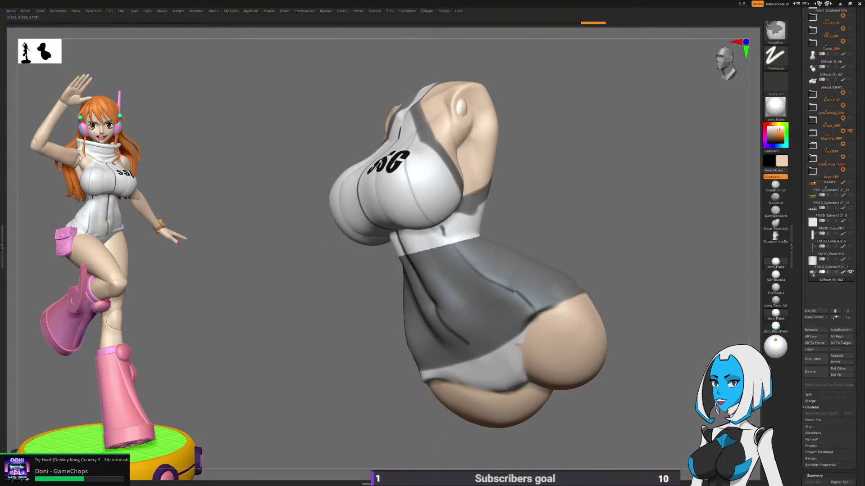
Step: Mask the base of the neck and the area between the shoulders, joining the two armhole bands
drag(649, 235, 587, 329)
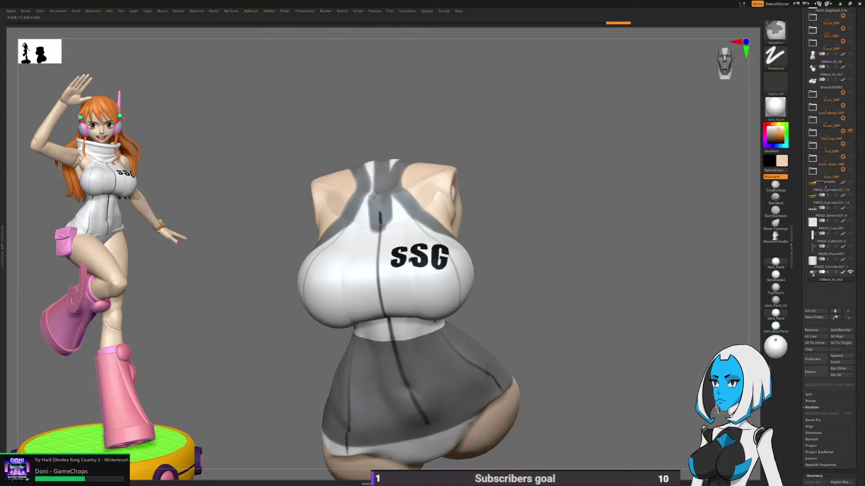
drag(522, 198, 527, 329)
ctrl+drag(406, 142, 401, 159)
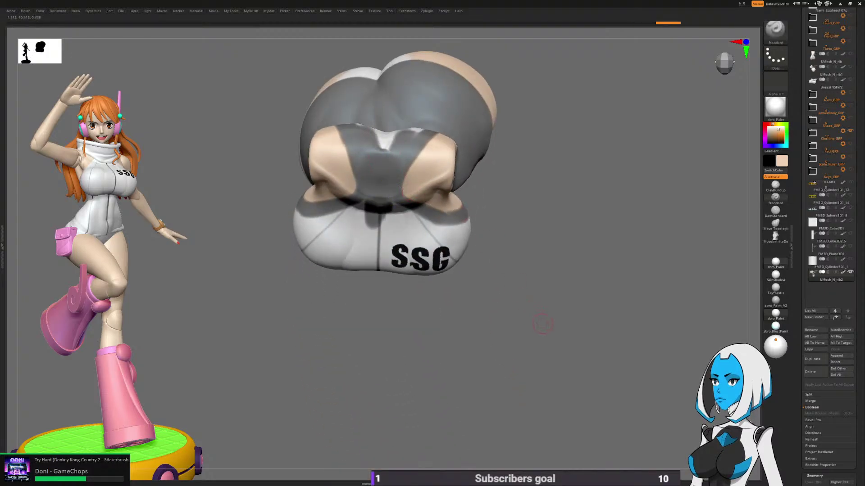
drag(543, 324, 541, 282)
Step: Extend the mask from the armhole bands down over the upper chest on both sides of the center seam
alt+drag(533, 319, 468, 329)
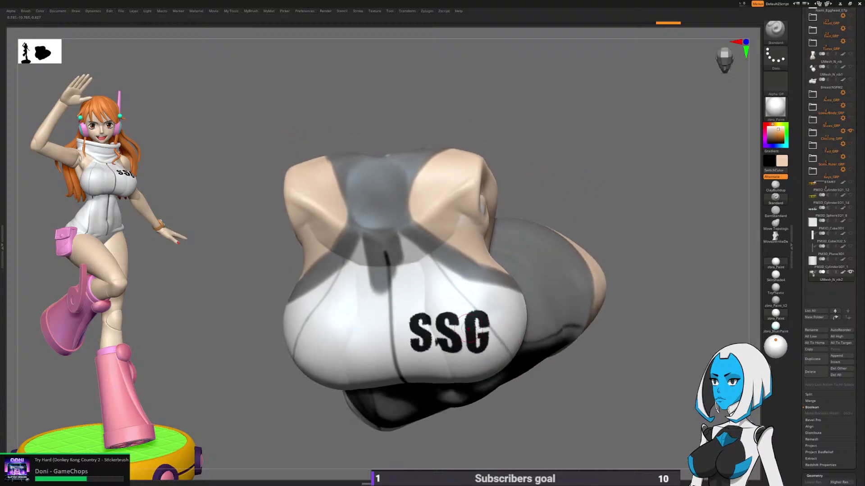
right_drag(469, 329, 440, 334)
key(space)
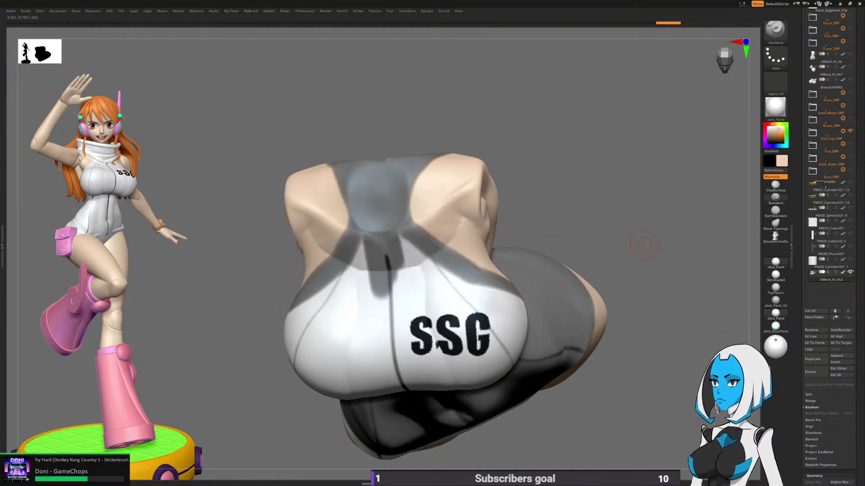
drag(641, 242, 632, 275)
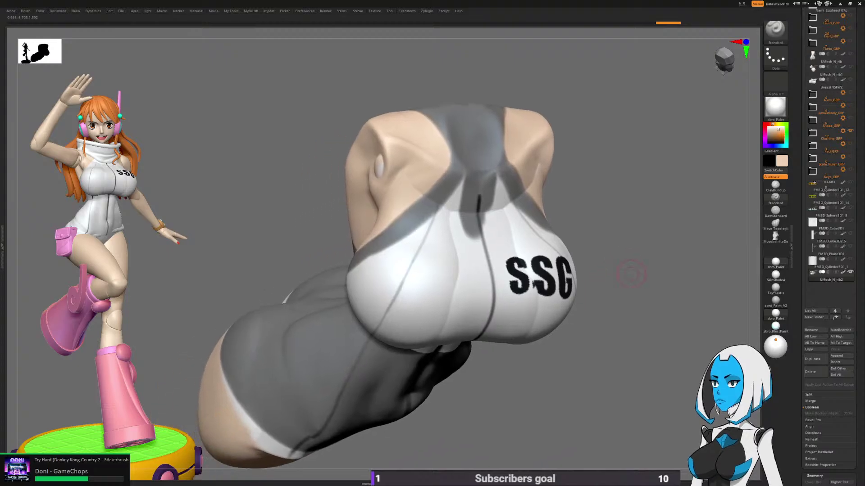
ctrl+drag(463, 192, 378, 275)
ctrl+drag(452, 214, 419, 284)
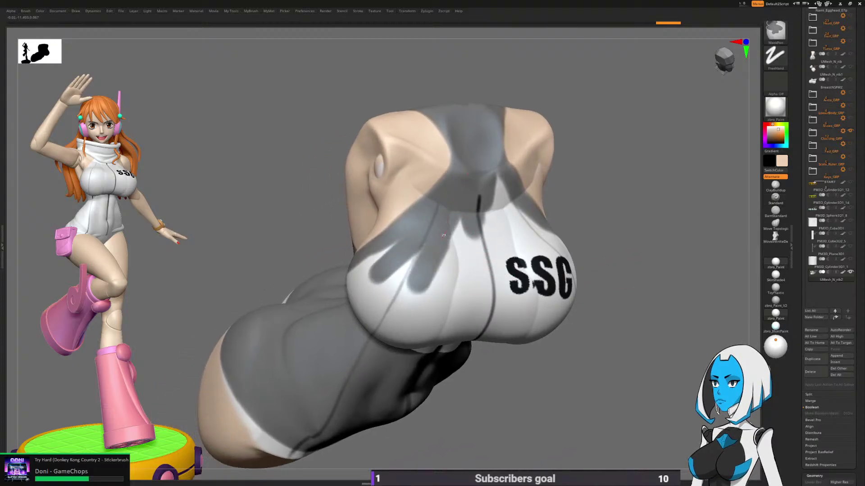
ctrl+drag(473, 236, 465, 289)
drag(596, 225, 578, 215)
ctrl+drag(495, 172, 516, 199)
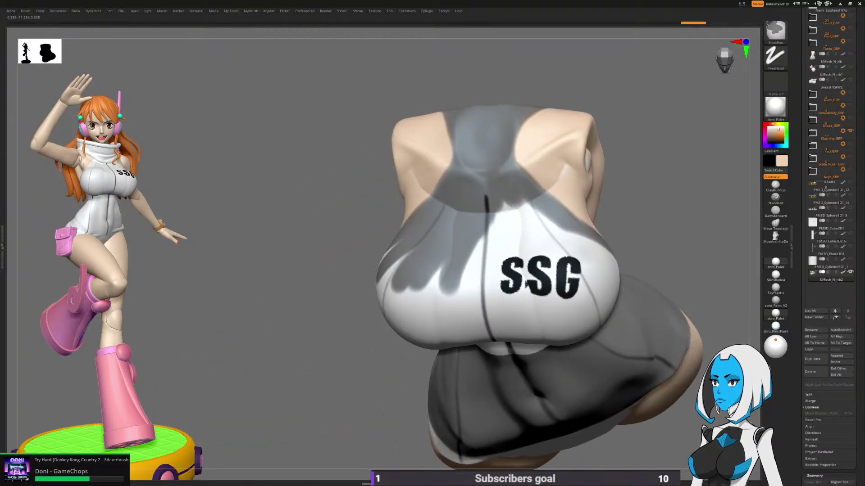
ctrl+drag(569, 231, 593, 245)
ctrl+drag(514, 211, 551, 256)
Step: Mask the outer side of the figure's right breast and the area beneath the right arm down to the waist
mouse_move(633, 235)
mouse_down()
mouse_move(647, 291)
mouse_move(558, 332)
mouse_move(536, 332)
mouse_up()
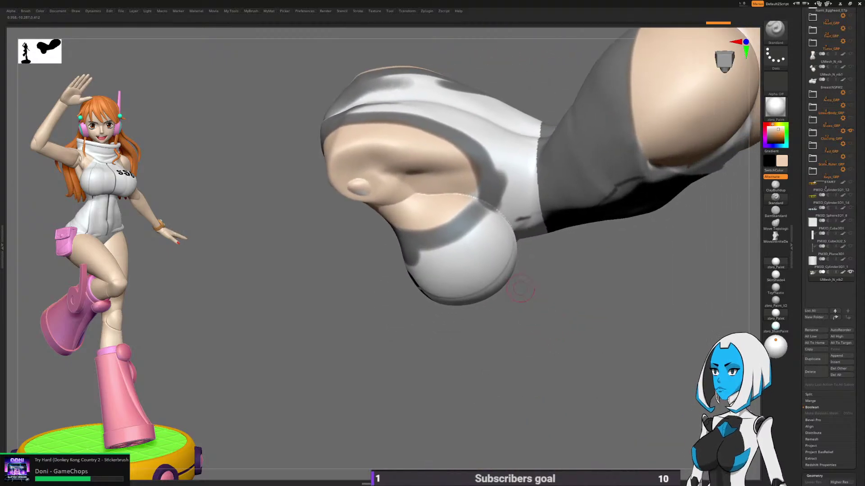
right_drag(491, 201, 487, 208)
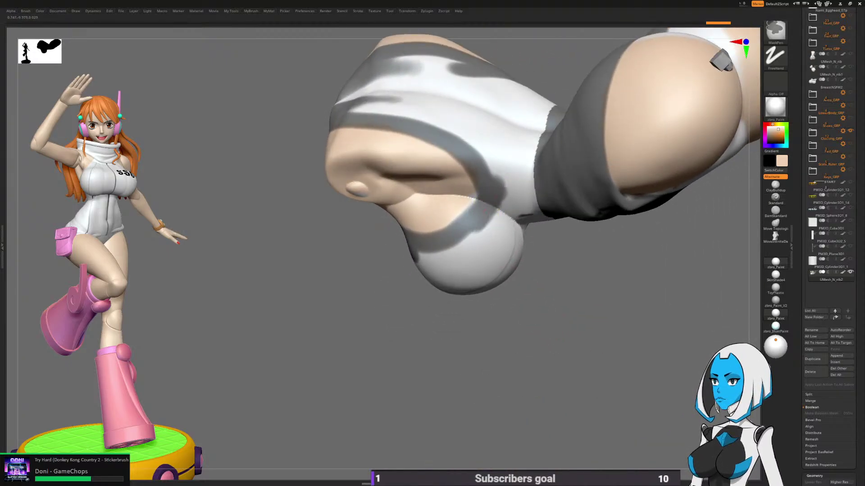
mouse_move(484, 210)
ctrl+mouse_down()
mouse_move(507, 194)
mouse_move(479, 299)
mouse_move(454, 269)
ctrl+mouse_up()
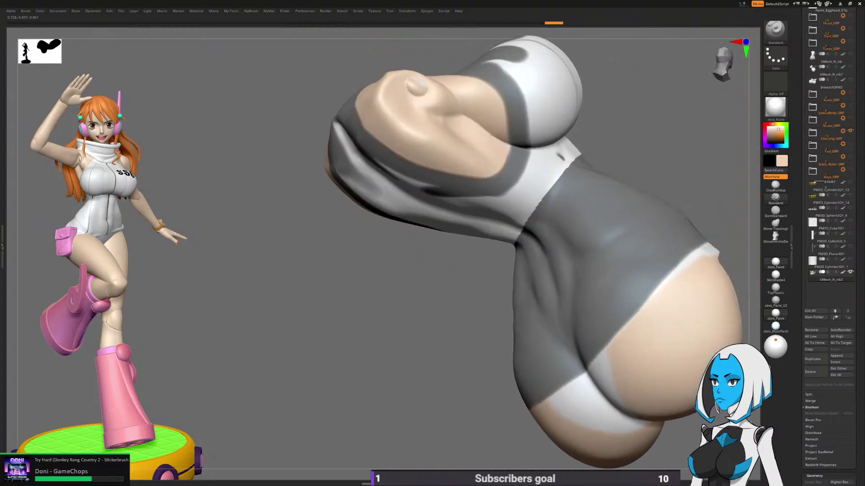
mouse_move(529, 121)
ctrl+mouse_down()
mouse_move(522, 166)
mouse_move(543, 158)
mouse_move(533, 198)
ctrl+mouse_up()
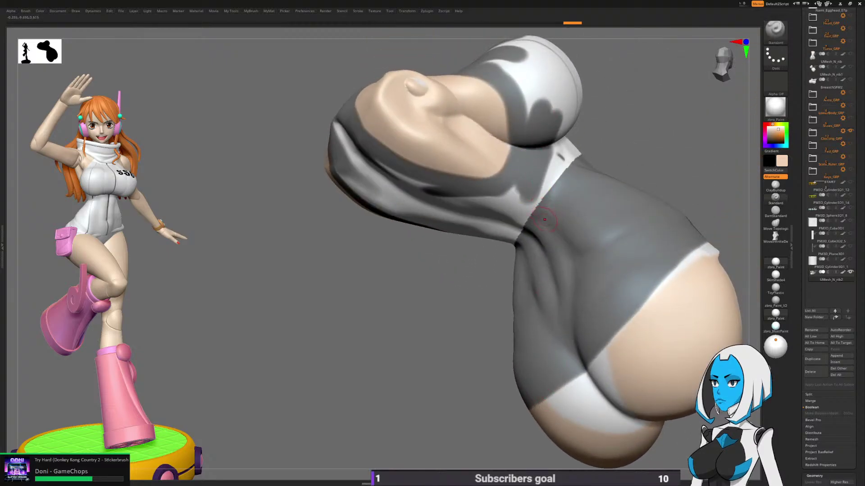
key(space)
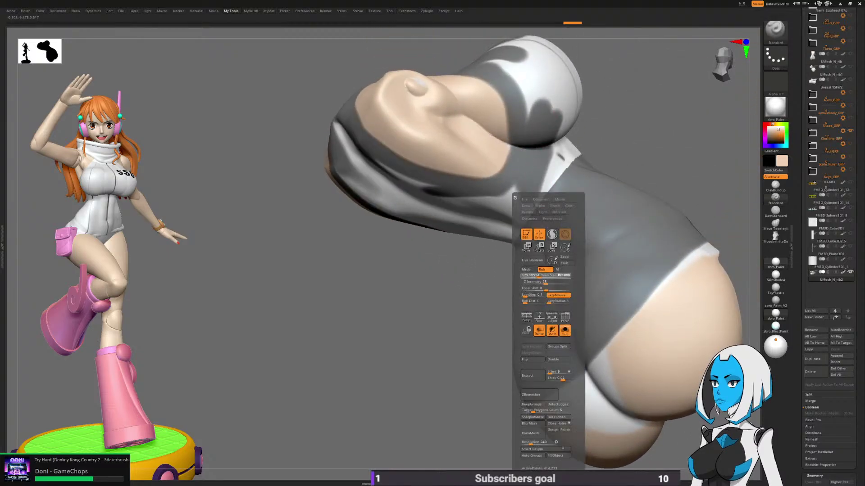
Step: Mask the small of the back, joining the armhole bands to the masked hips
drag(708, 198, 595, 194)
ctrl+drag(509, 237, 522, 218)
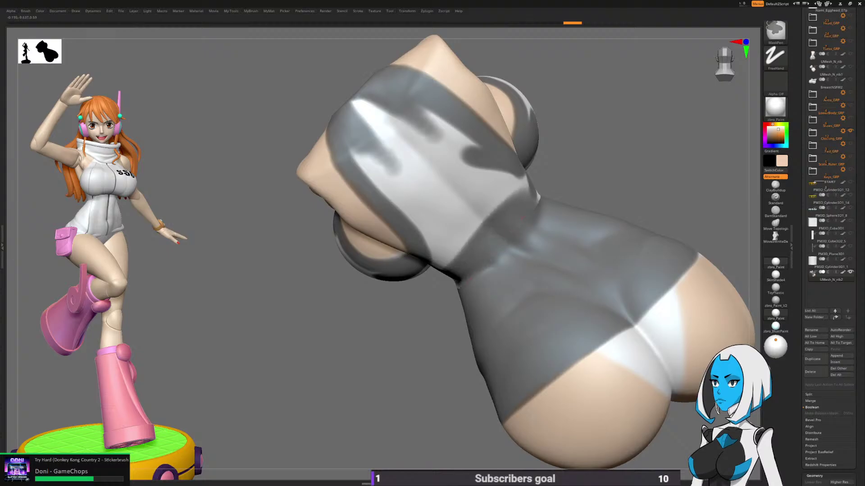
mouse_move(465, 254)
ctrl+mouse_down()
mouse_move(398, 142)
mouse_move(411, 195)
mouse_move(460, 262)
ctrl+mouse_up()
mouse_move(581, 185)
mouse_down()
mouse_move(680, 180)
mouse_move(649, 190)
mouse_up()
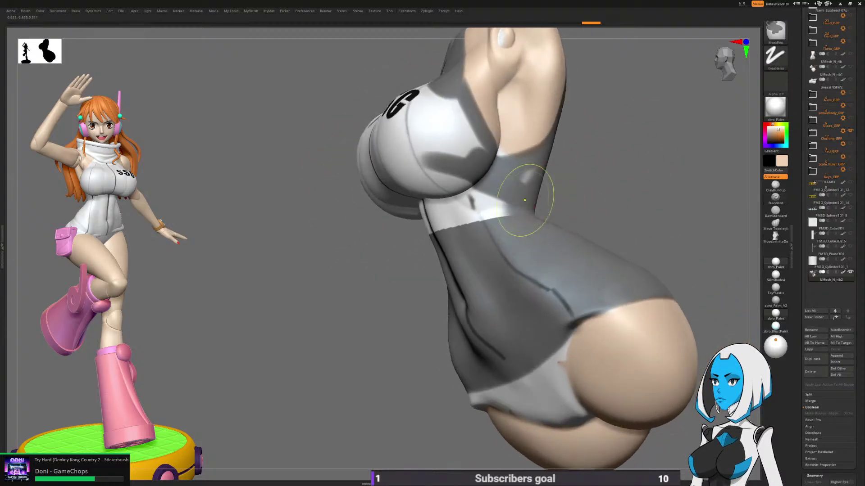
Step: Fill the mask over the figure's left side, from the waist up across the outer left breast
ctrl+drag(528, 191, 484, 207)
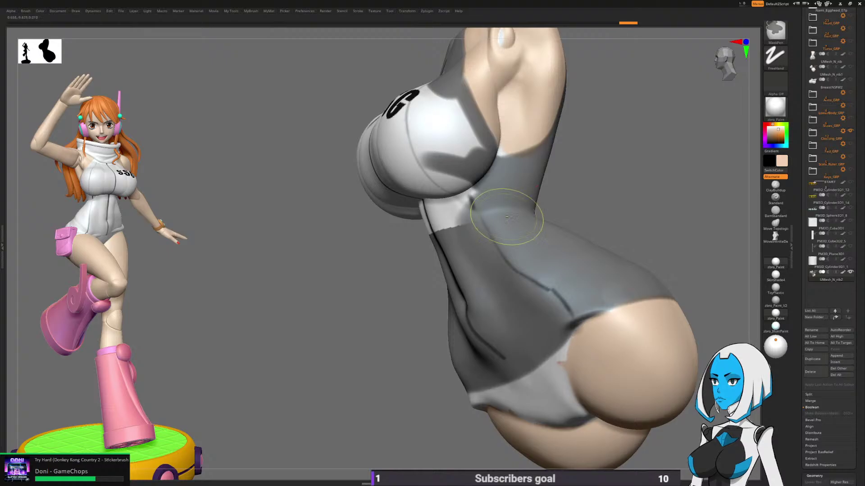
alt+right_drag(497, 204, 501, 295)
mouse_move(469, 254)
ctrl+mouse_down()
mouse_move(444, 208)
mouse_move(463, 232)
mouse_move(439, 270)
mouse_move(432, 257)
mouse_move(428, 288)
ctrl+mouse_up()
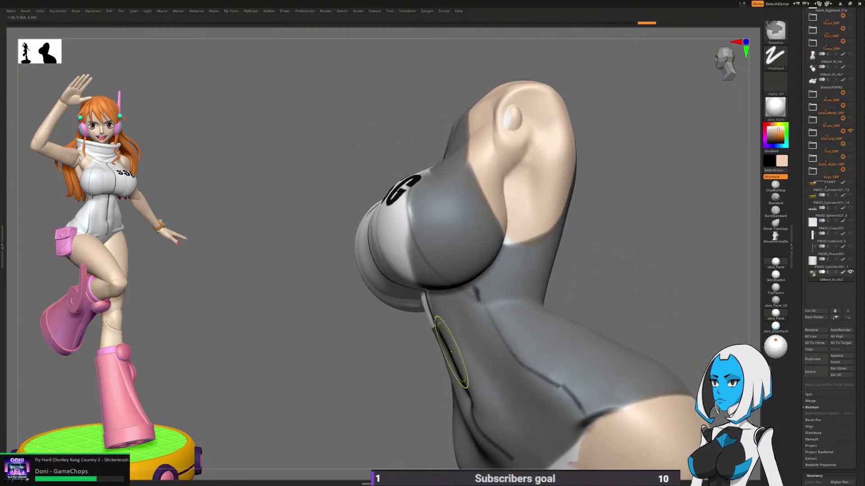
Step: Mask the front of the chest across both breasts and the unmasked strip beneath them
drag(388, 344, 469, 325)
right_drag(469, 325, 459, 311)
mouse_move(411, 332)
ctrl+mouse_down()
mouse_move(363, 272)
mouse_move(386, 238)
mouse_move(421, 225)
ctrl+mouse_up()
right_drag(458, 213, 424, 261)
mouse_move(401, 275)
ctrl+mouse_down()
mouse_move(341, 180)
mouse_move(353, 260)
ctrl+mouse_up()
mouse_move(540, 289)
mouse_down()
mouse_move(608, 276)
mouse_move(517, 357)
mouse_move(450, 225)
mouse_move(397, 225)
mouse_move(388, 351)
mouse_up()
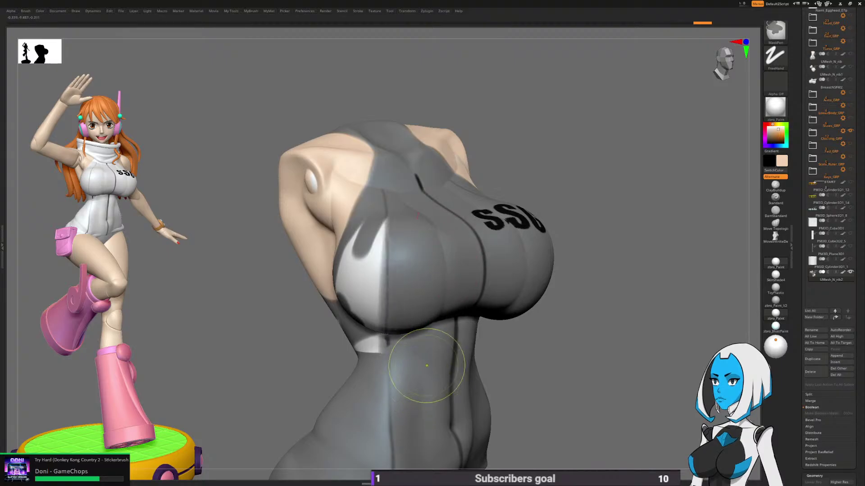
Step: Fill the remaining mask gaps on the outer right breast and the waist beneath it
right_drag(426, 365, 508, 328)
mouse_move(400, 348)
ctrl+mouse_down()
mouse_move(426, 255)
mouse_move(416, 276)
mouse_move(403, 234)
ctrl+mouse_up()
drag(456, 185, 425, 264)
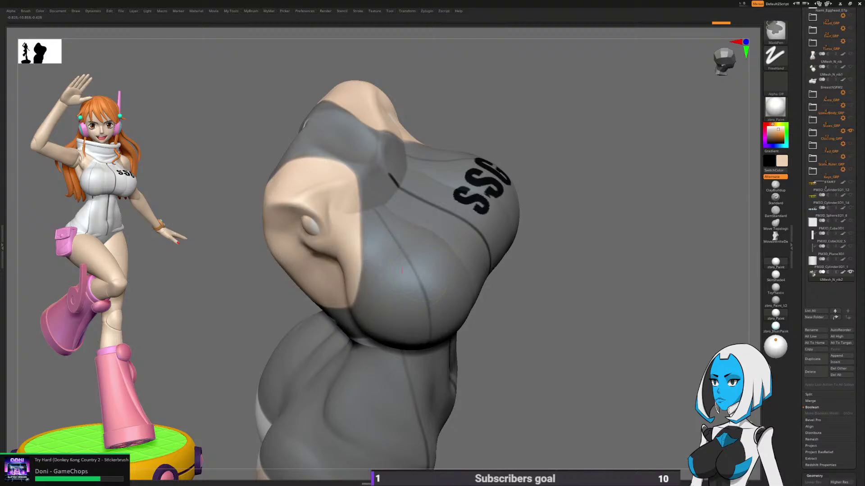
Step: Mask the remaining unmasked areas of the back, up to the neck and shoulders
right_drag(420, 322, 525, 309)
alt+right_drag(392, 396, 500, 384)
ctrl+drag(500, 384, 444, 349)
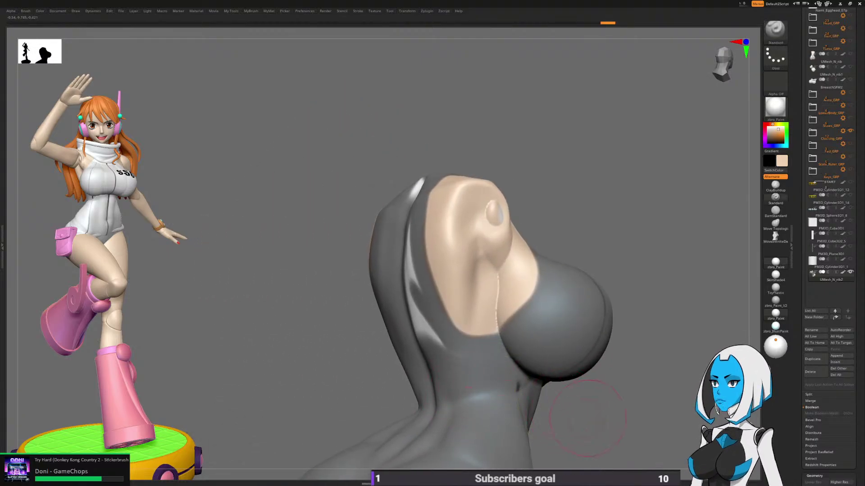
right_drag(548, 396, 617, 392)
key(space)
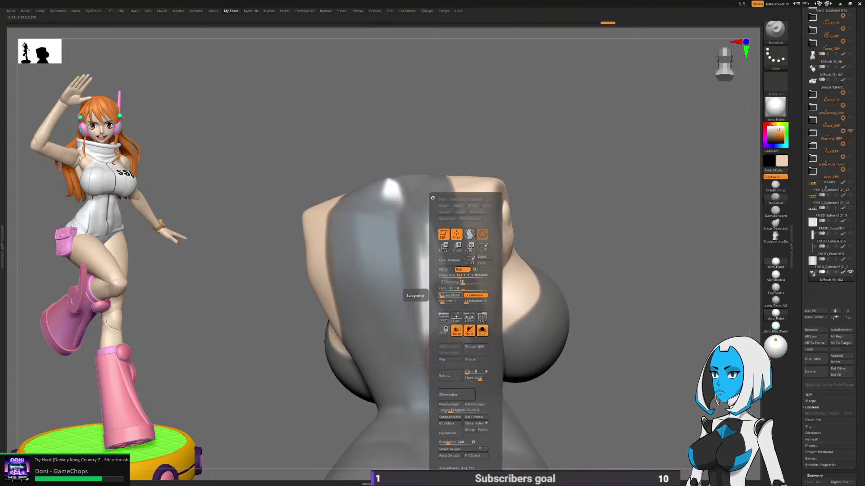
click(463, 276)
ctrl+drag(476, 359, 447, 297)
right_drag(508, 361, 380, 299)
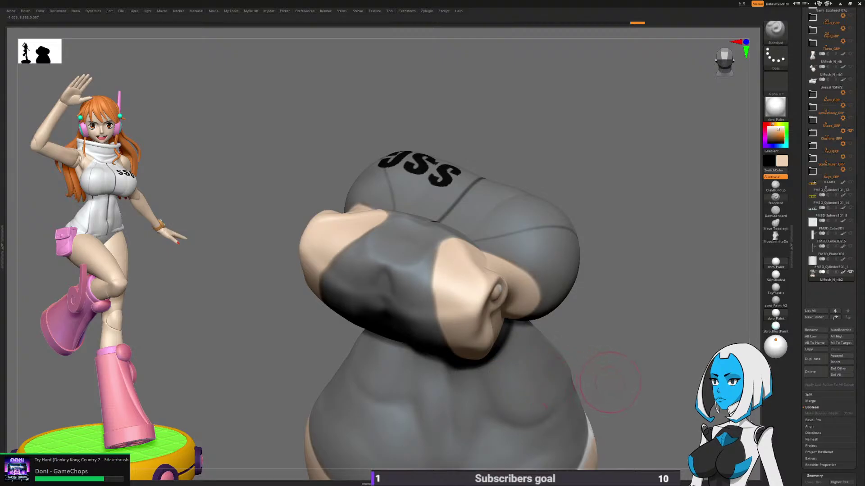
Step: Trim the suit mask's lower edge so it runs smoothly across the front and side of the hips
mouse_move(610, 383)
right_down()
mouse_move(610, 396)
mouse_move(627, 328)
mouse_move(552, 353)
mouse_move(557, 339)
mouse_move(559, 360)
mouse_move(435, 367)
mouse_move(430, 353)
right_up()
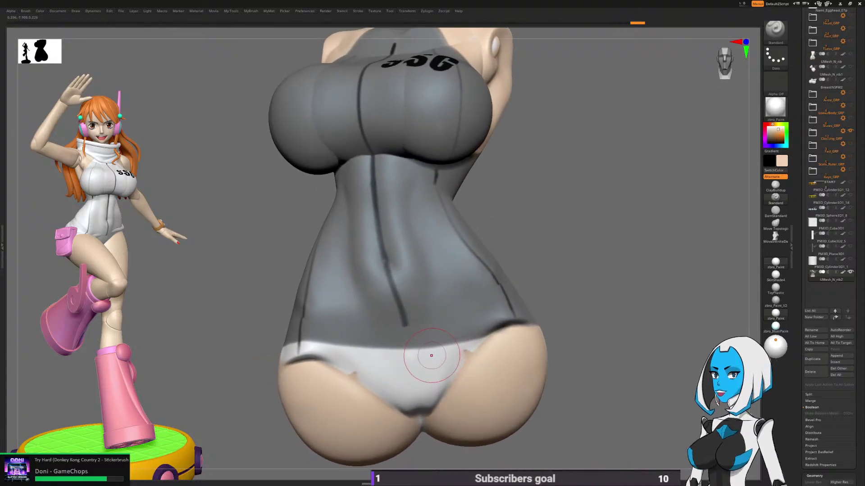
key(space)
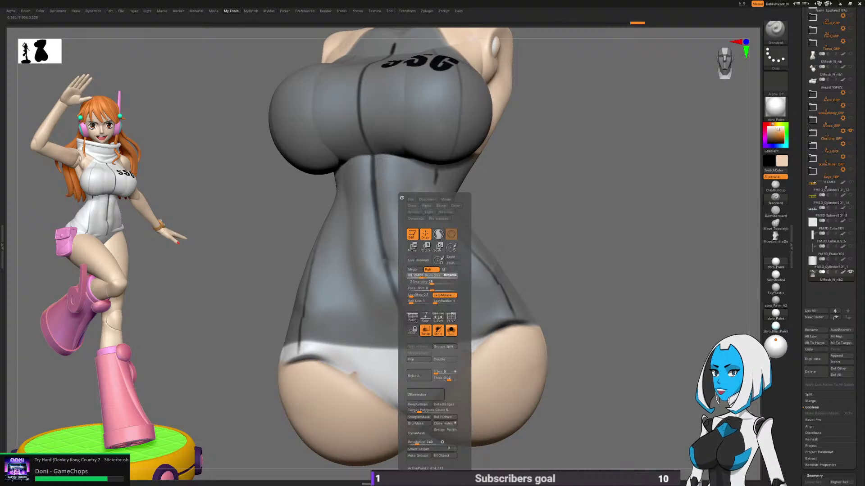
key(ctrl)
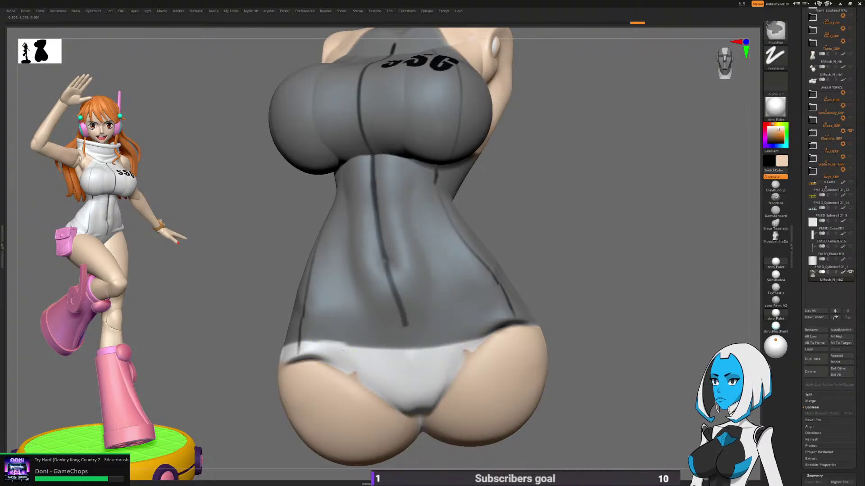
ctrl+alt+drag(344, 351, 462, 335)
drag(569, 318, 469, 322)
ctrl+alt+drag(431, 349, 518, 339)
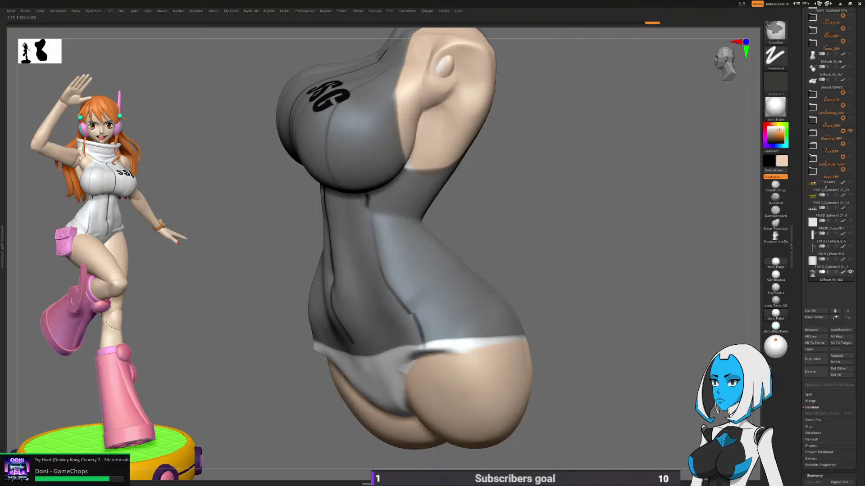
Step: Compare the mask's lower edge with the white hip trim and collar, viewing the body both alone and with its clothing
key(space)
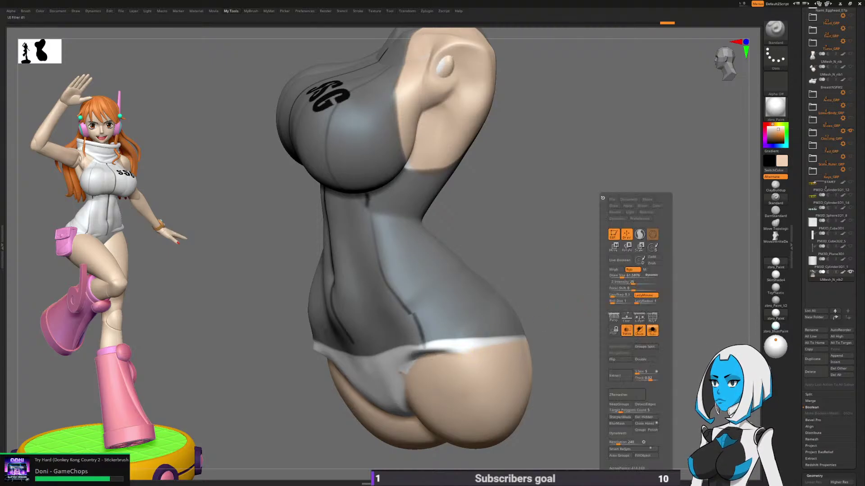
click(652, 331)
drag(700, 319, 673, 336)
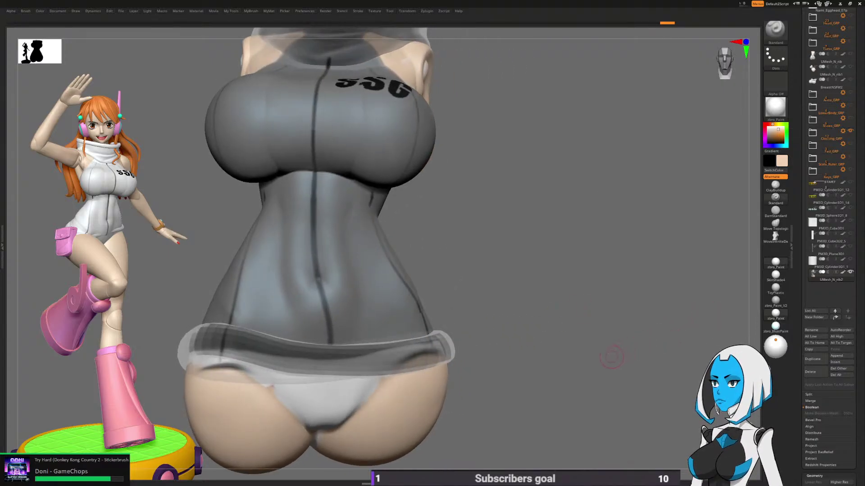
drag(611, 357, 545, 332)
key(space)
click(652, 330)
key(space)
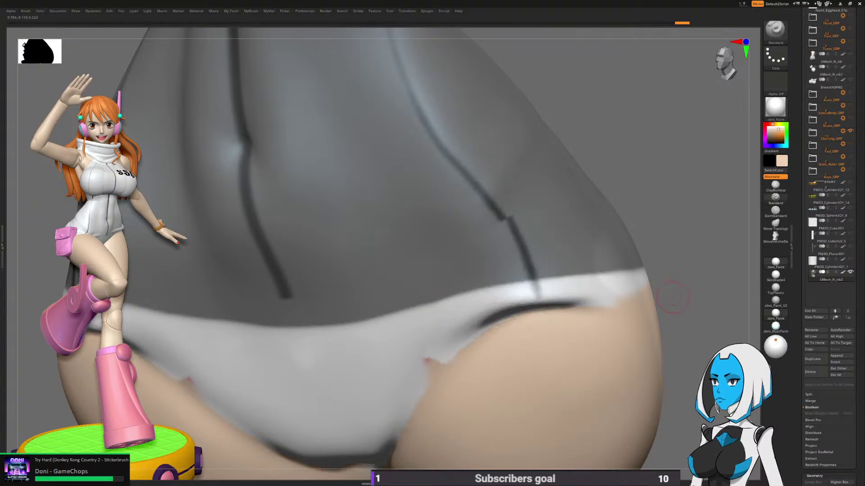
ctrl+right_drag(639, 329, 575, 359)
key(space)
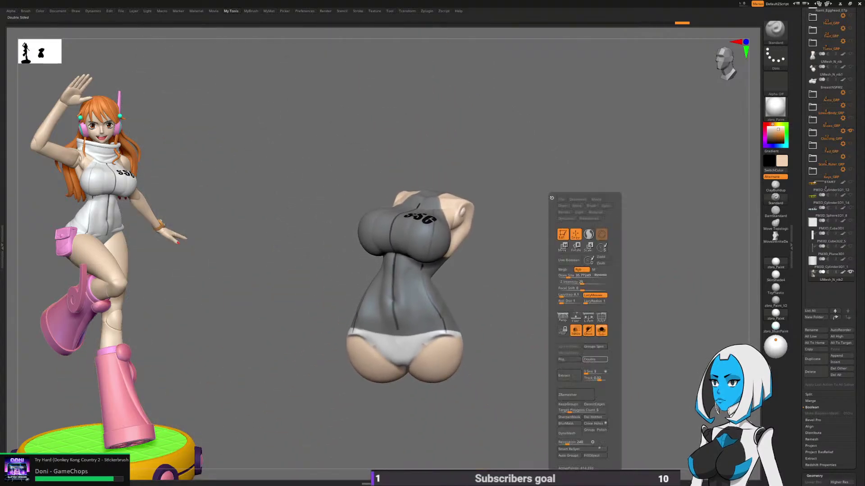
click(602, 331)
right_drag(505, 392, 530, 392)
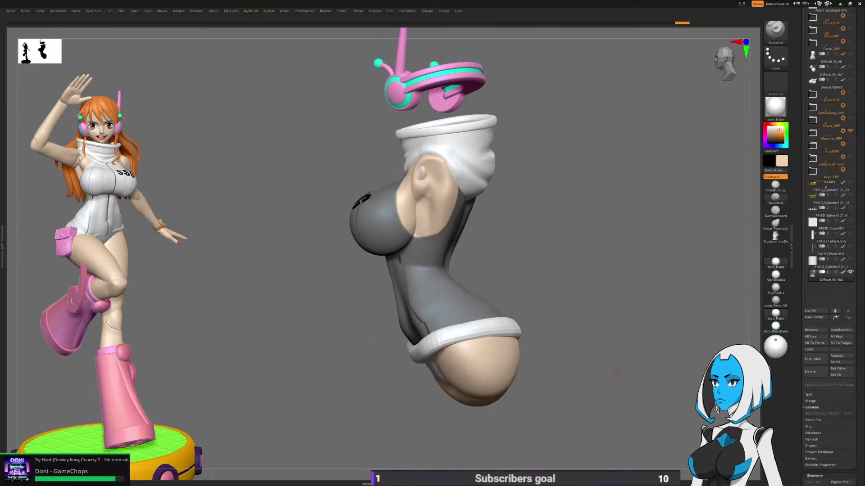
right_drag(618, 374, 717, 364)
Step: Extract the masked suit area, accept it as a new subtool and turn on its polypaint
drag(802, 392, 803, 342)
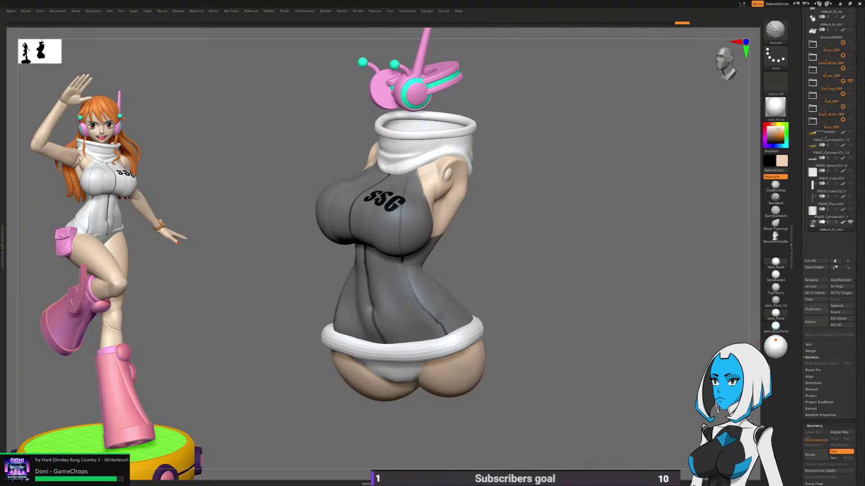
click(810, 408)
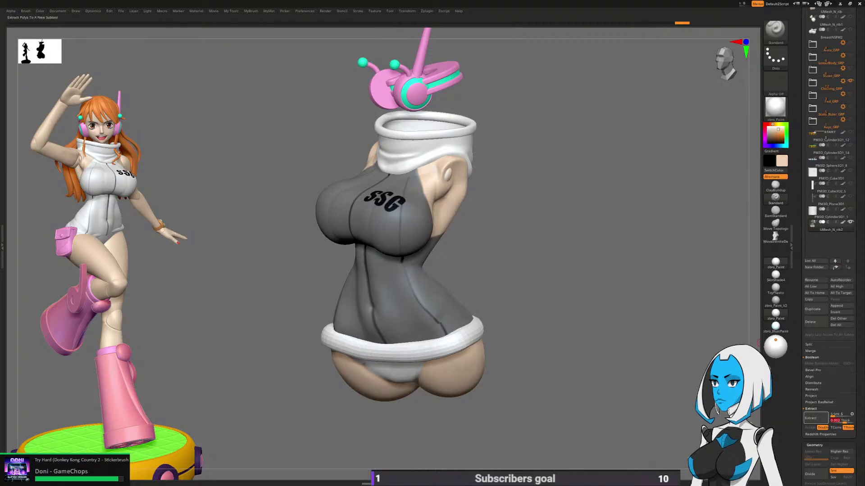
click(815, 418)
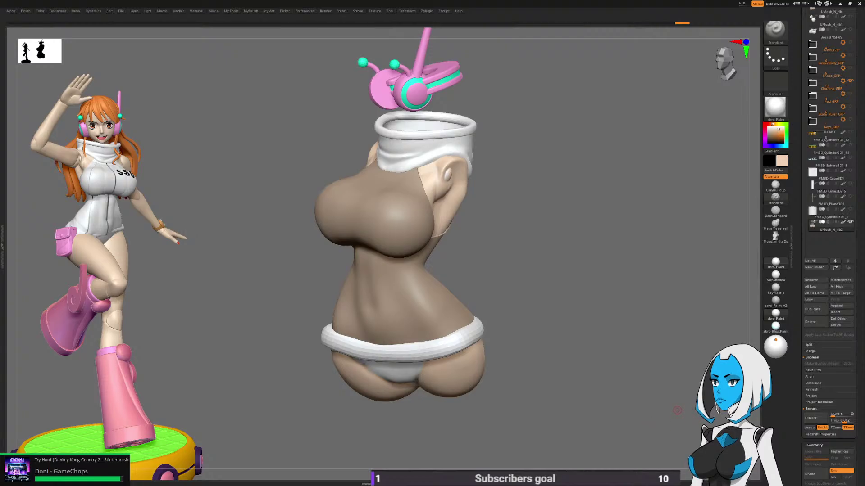
drag(757, 421, 586, 418)
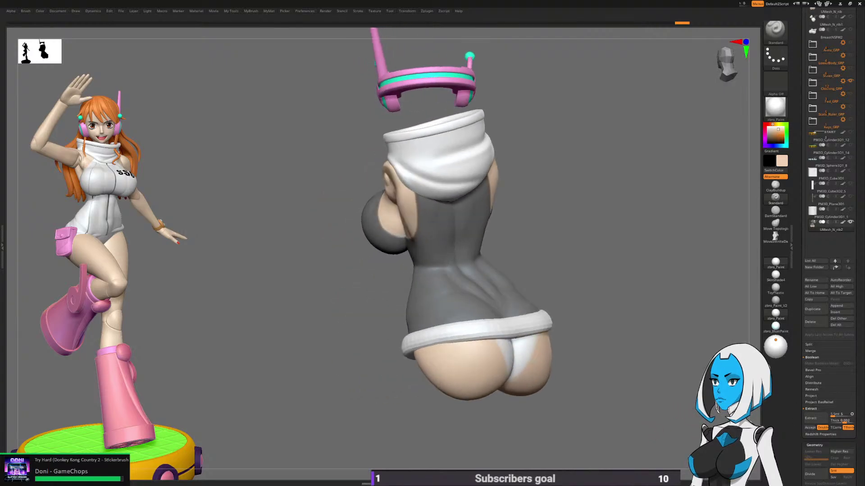
click(816, 418)
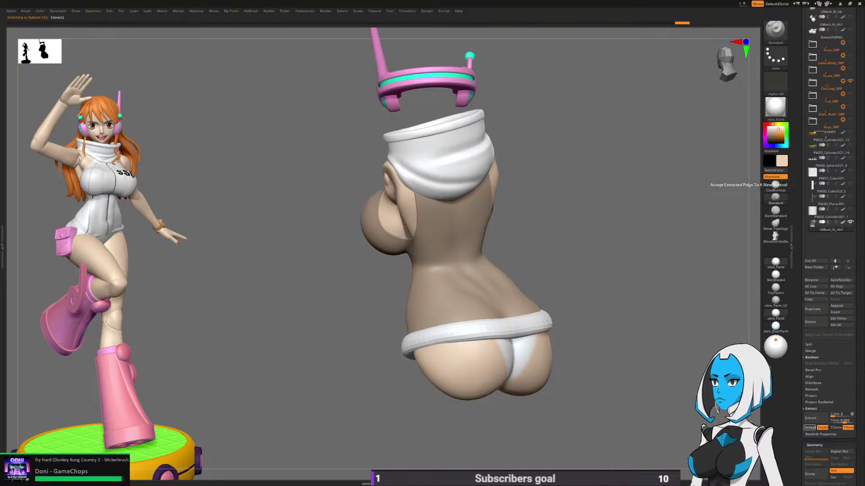
click(810, 428)
click(843, 235)
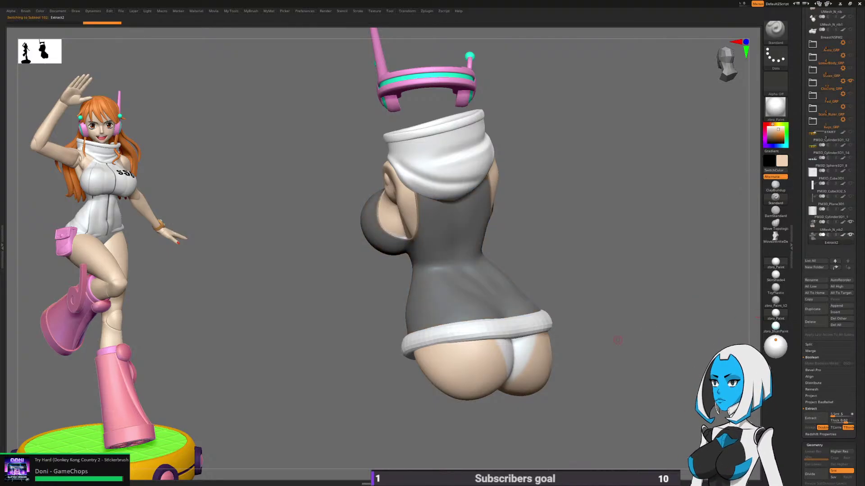
Step: Clear the mask and isolate the extracted suit in the view
drag(619, 342, 678, 340)
ctrl+drag(595, 372, 590, 394)
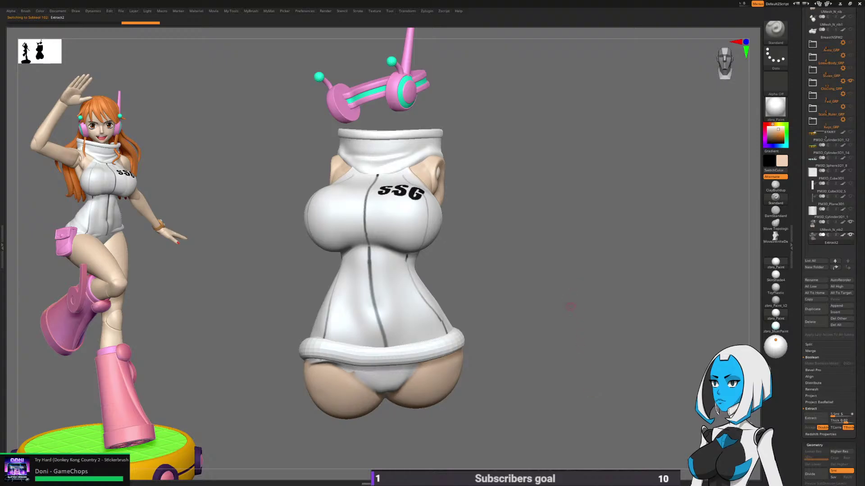
key(space)
click(547, 332)
drag(622, 325, 583, 352)
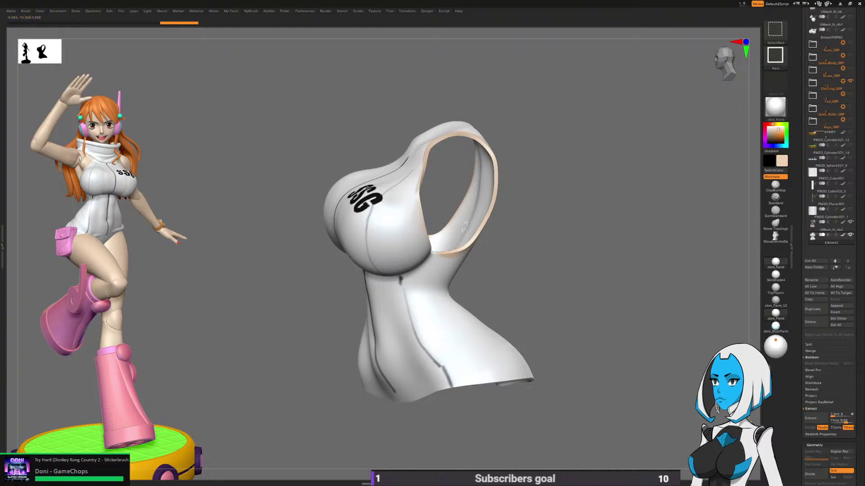
Step: Display the suit's polygroups and hide its inner shell, leaving the outer surface and the rim strips
key(space)
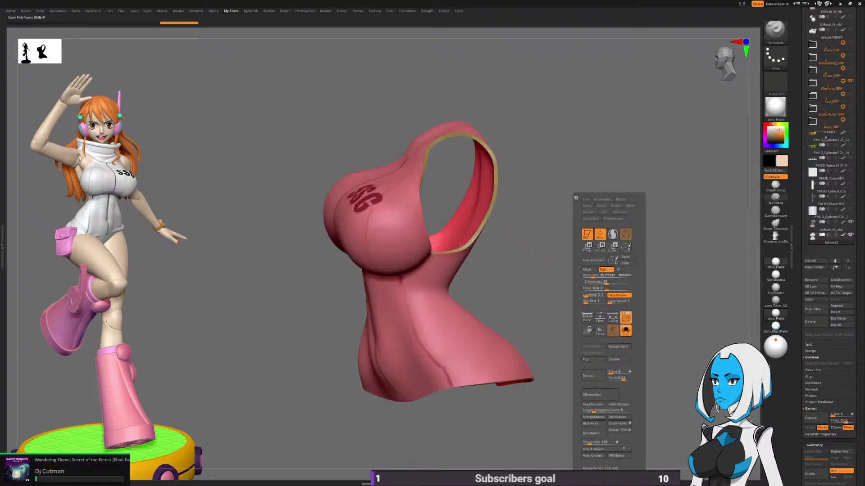
click(626, 318)
click(622, 314)
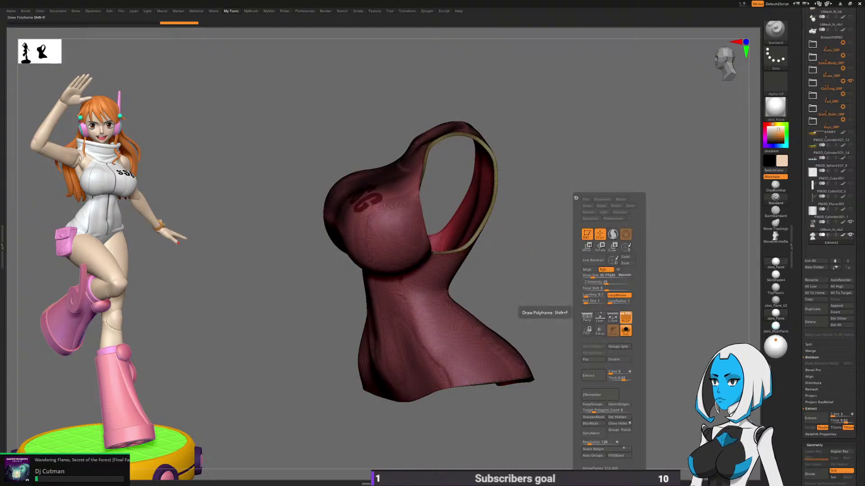
click(623, 314)
ctrl+shift+click(480, 228)
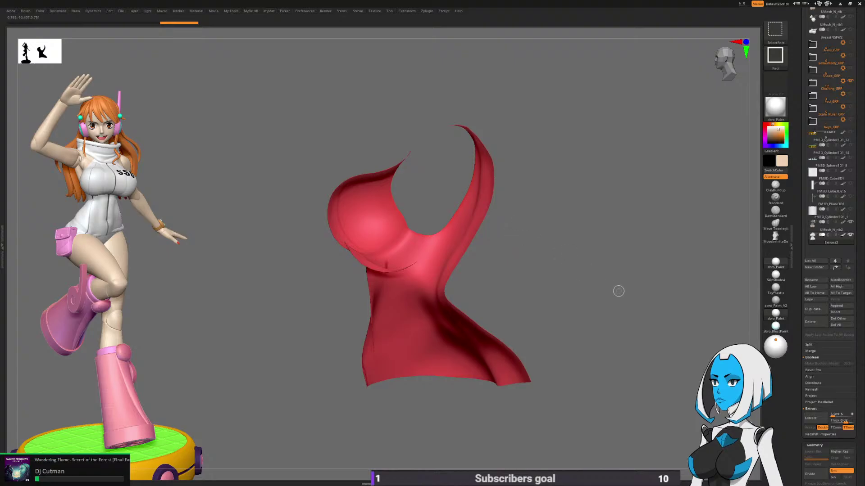
ctrl+shift+drag(618, 291, 622, 333)
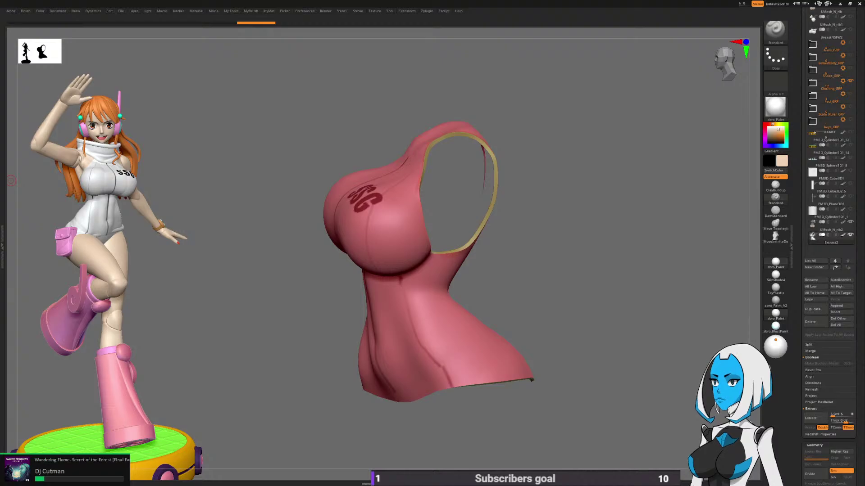
Step: Delete the hidden inner shell and close the holes at the armholes and the open waist
drag(562, 323, 579, 313)
key(space)
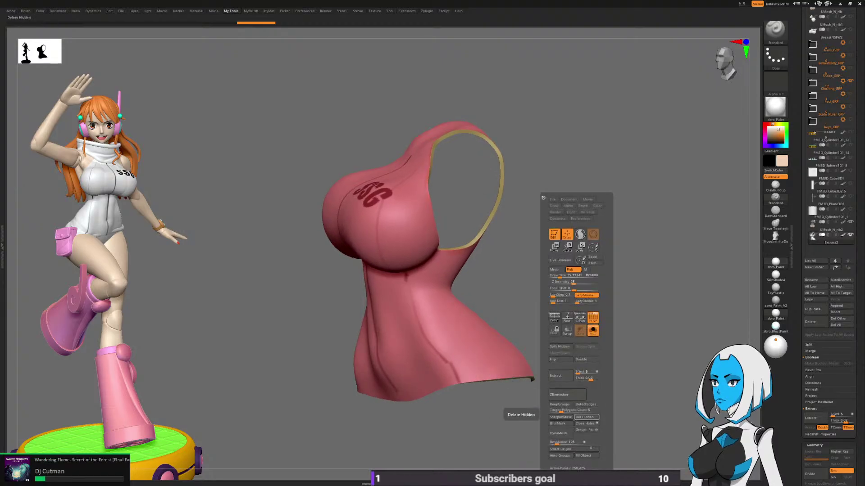
click(586, 423)
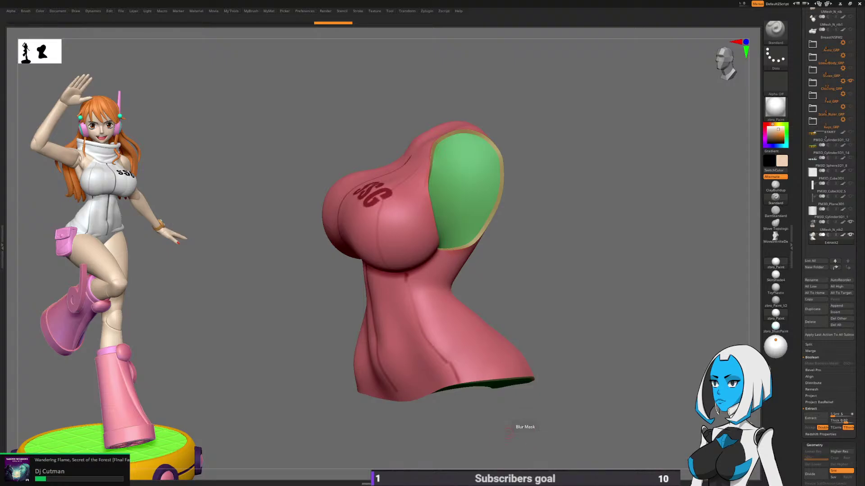
drag(531, 427, 469, 426)
drag(631, 433, 601, 350)
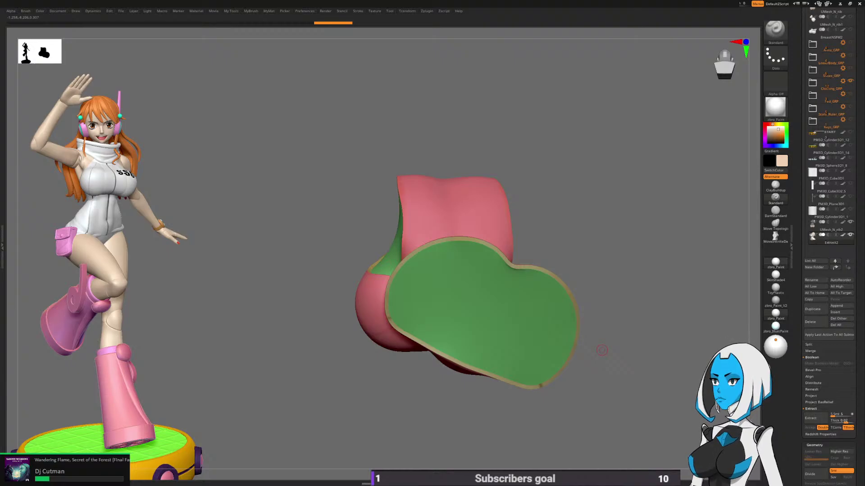
drag(640, 311, 648, 402)
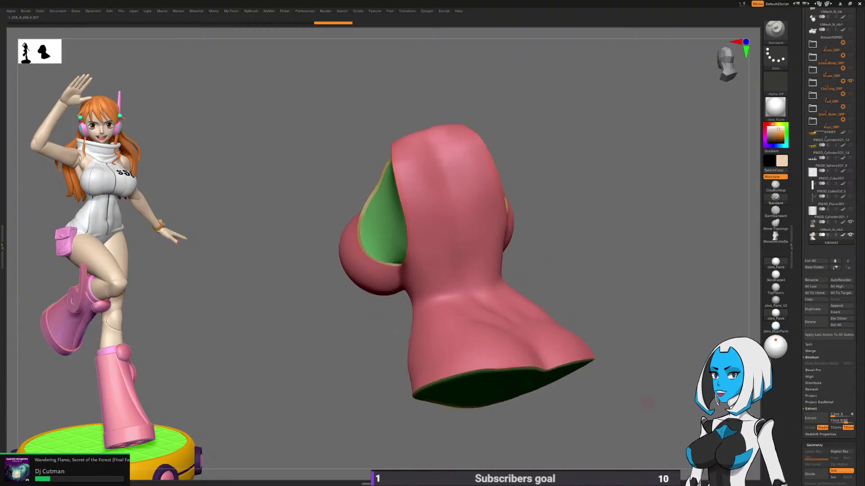
ctrl+right_drag(647, 402, 642, 360)
Step: Show the other visible parts around the suit again and turn off the polygroup display
key(space)
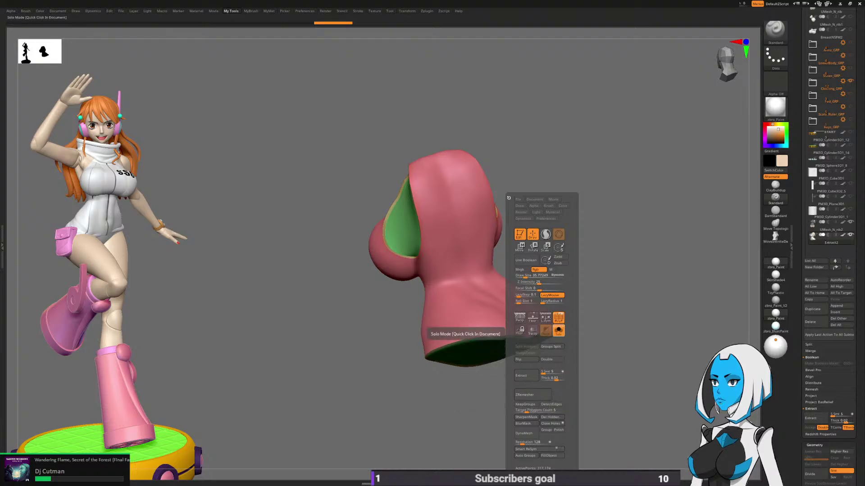
click(558, 330)
drag(581, 331, 612, 335)
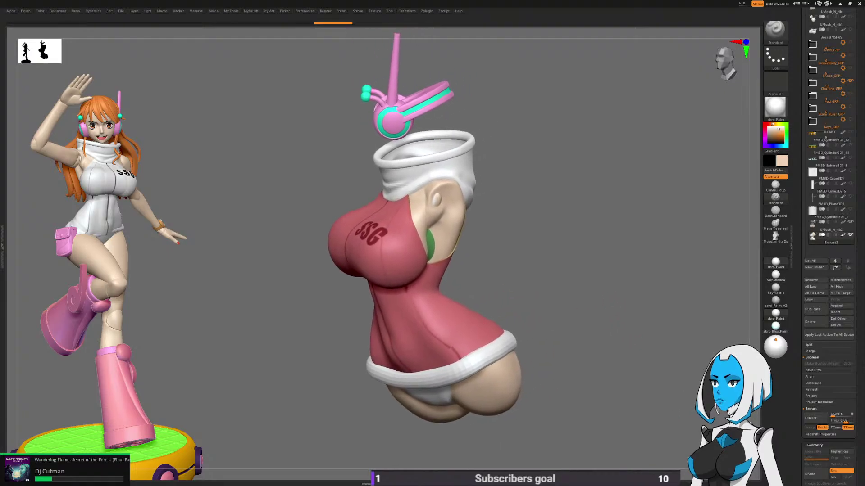
mouse_move(563, 353)
mouse_down()
mouse_move(603, 342)
mouse_move(591, 374)
mouse_up()
key(space)
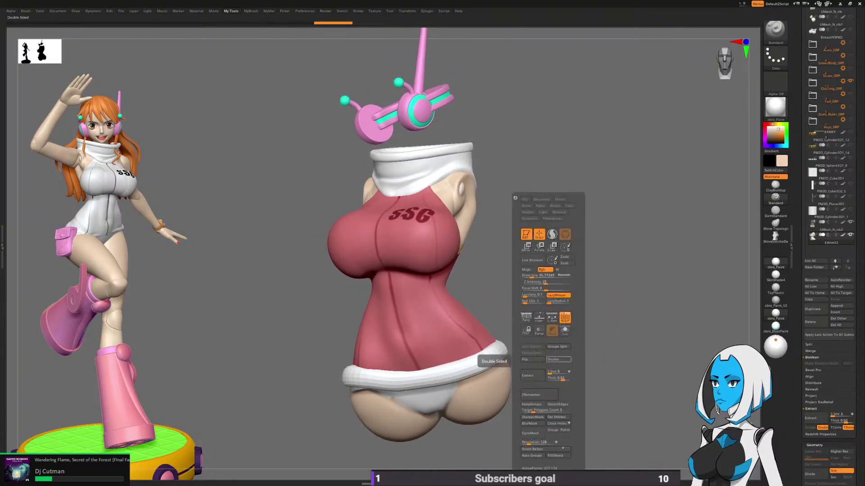
click(564, 319)
drag(683, 299, 534, 401)
Step: Hide the merged body mesh and move the extracted suit up the subtool order, directly above the breast mesh
scroll(829, 243, up, 3)
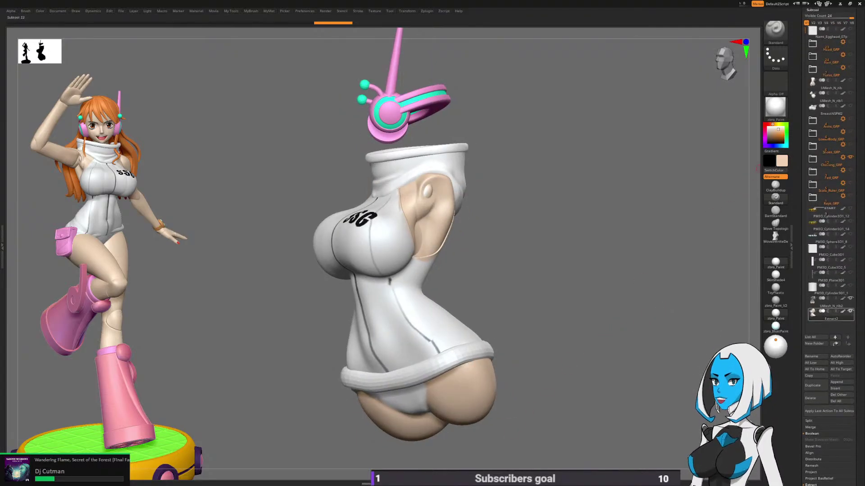
click(851, 299)
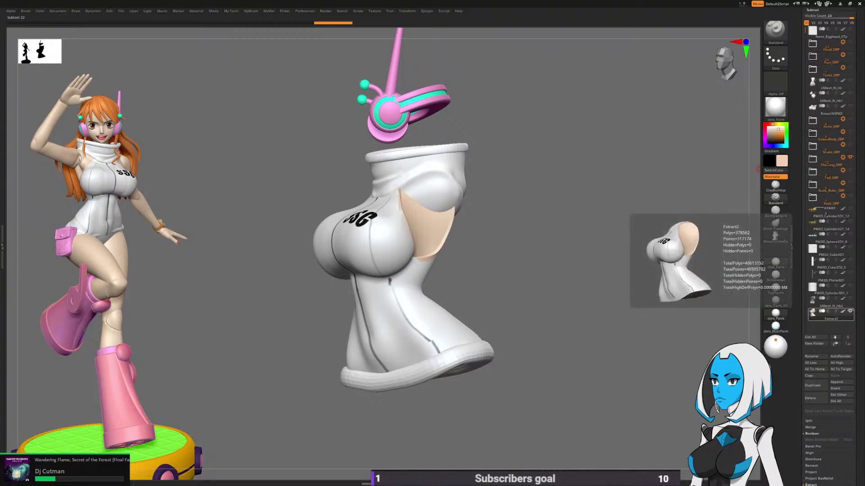
drag(831, 314, 831, 107)
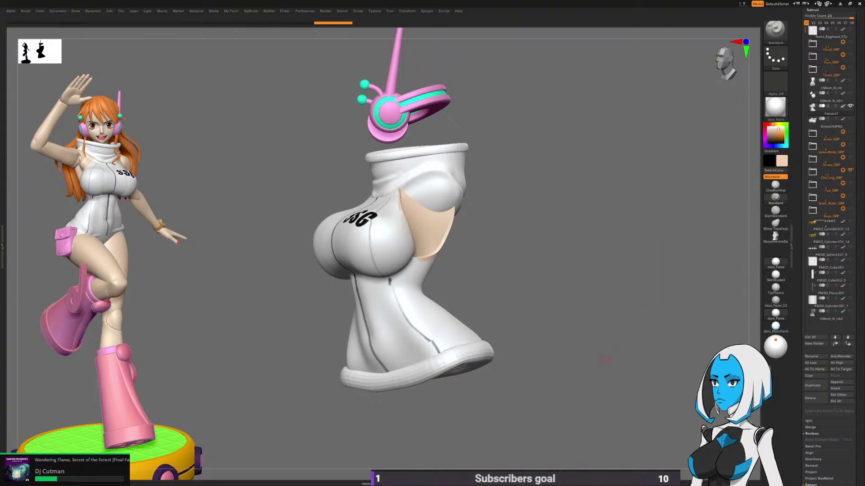
Step: Show the head, hair, torso and lower-body groups and the separate upper body mesh around the extracted suit
alt+drag(592, 379, 590, 400)
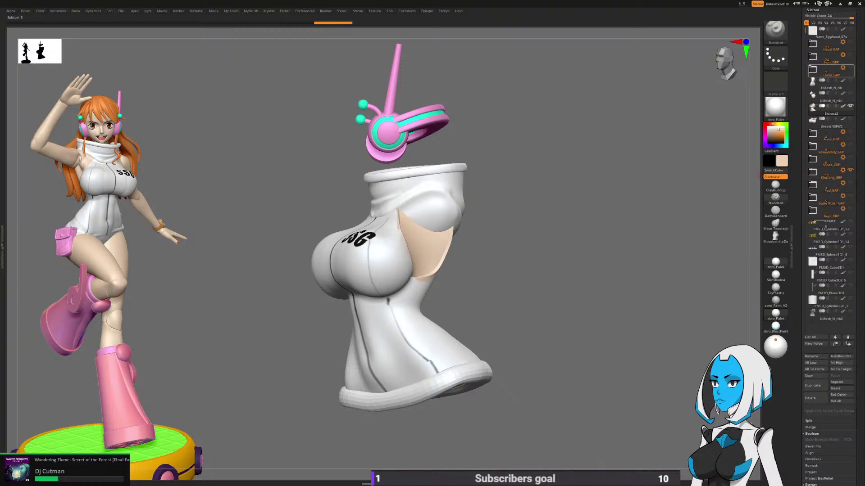
click(849, 67)
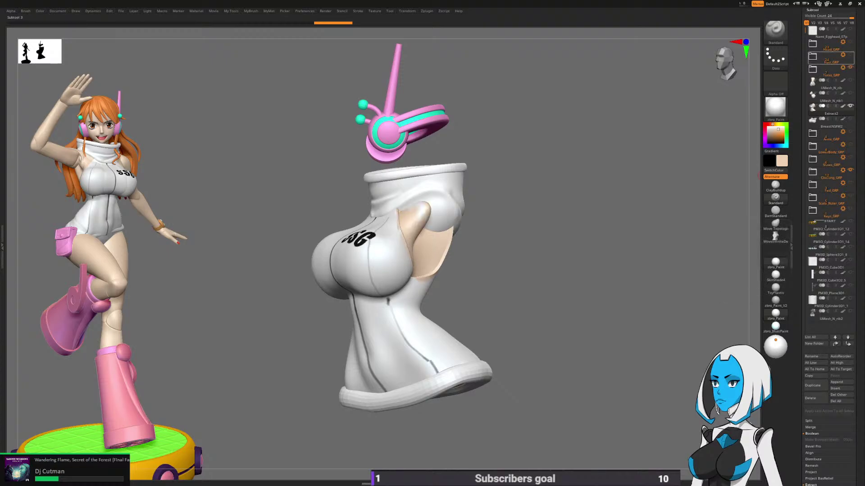
click(849, 55)
click(850, 42)
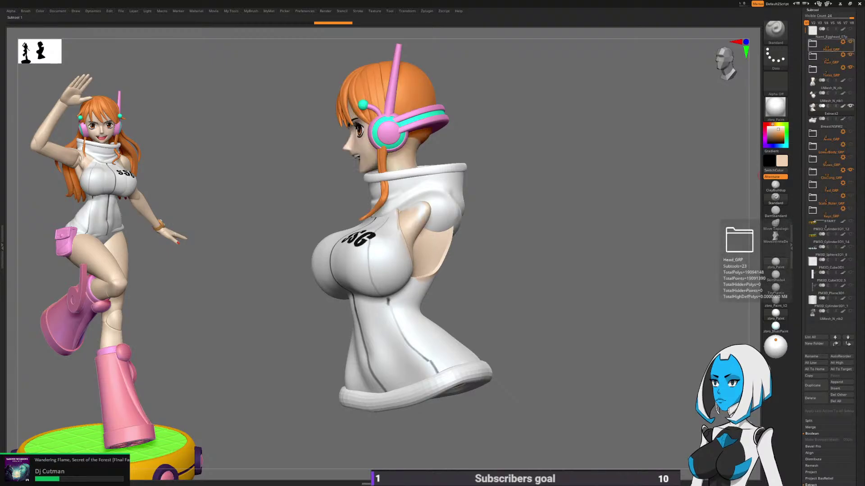
mouse_move(831, 129)
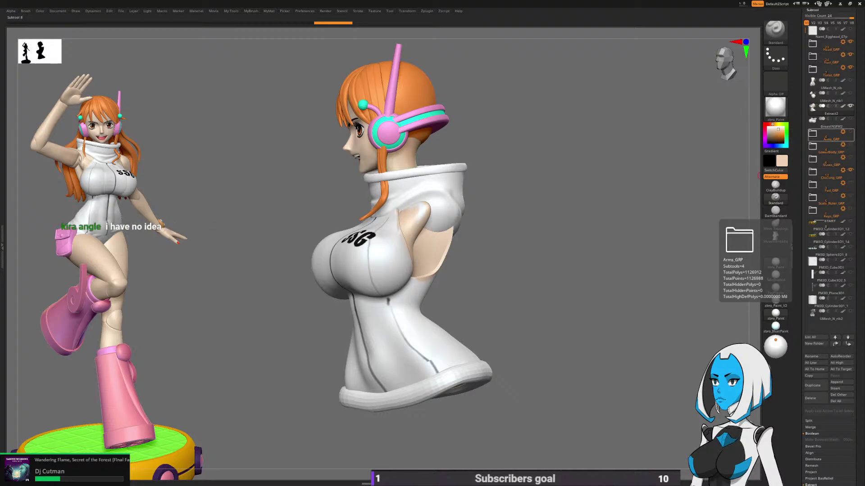
click(850, 144)
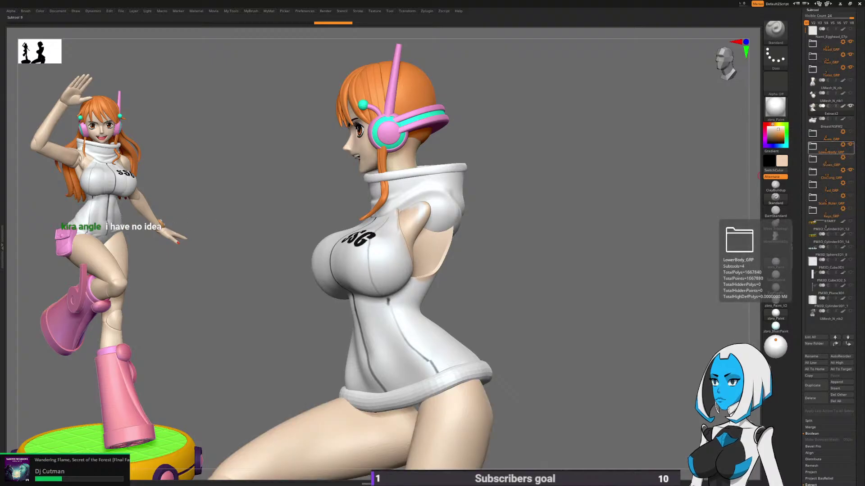
click(850, 93)
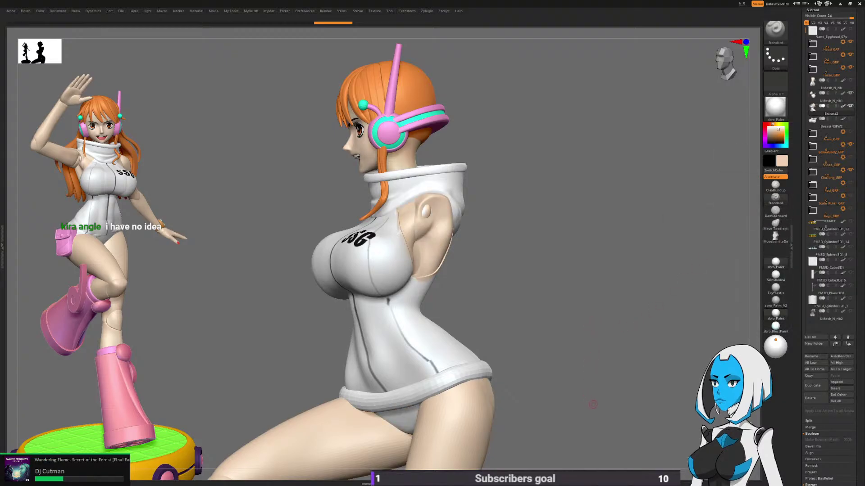
Step: Select the merged body mesh at the end of the subtool order and isolate it in Solo mode
drag(593, 405, 625, 396)
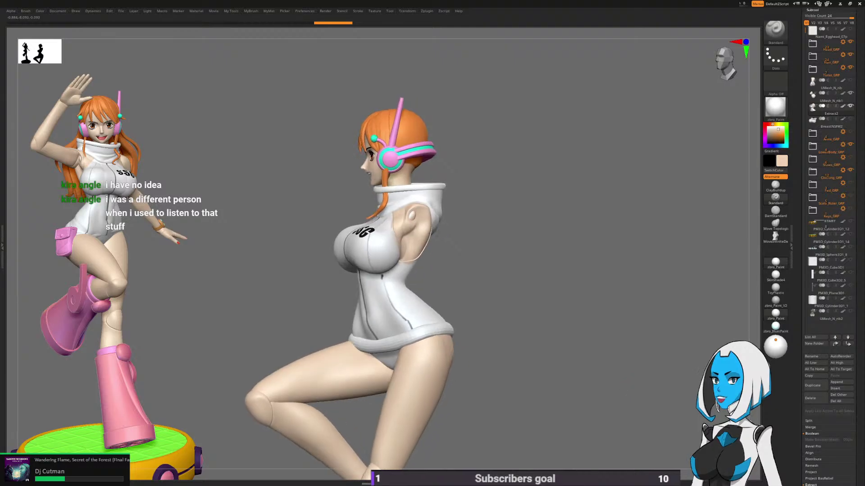
drag(533, 356, 556, 367)
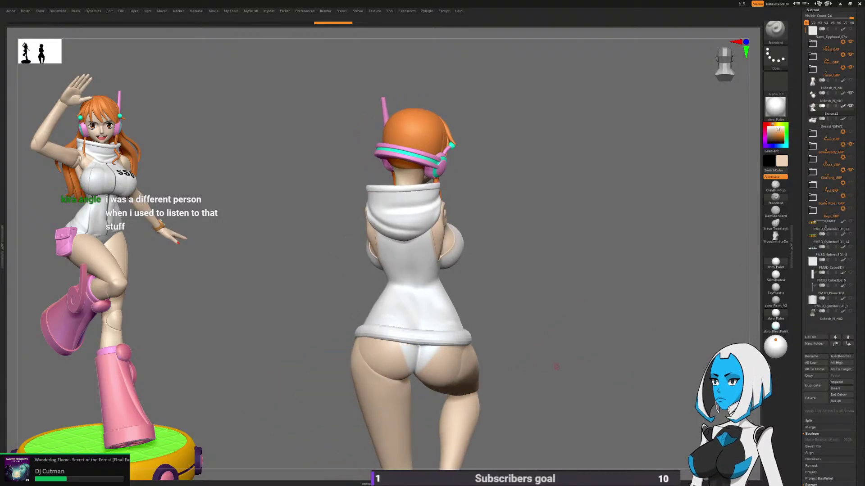
key(space)
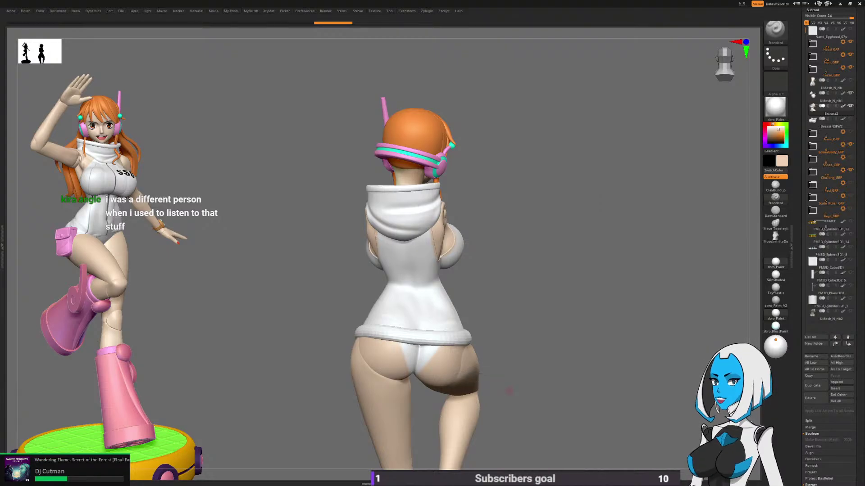
drag(523, 380, 579, 345)
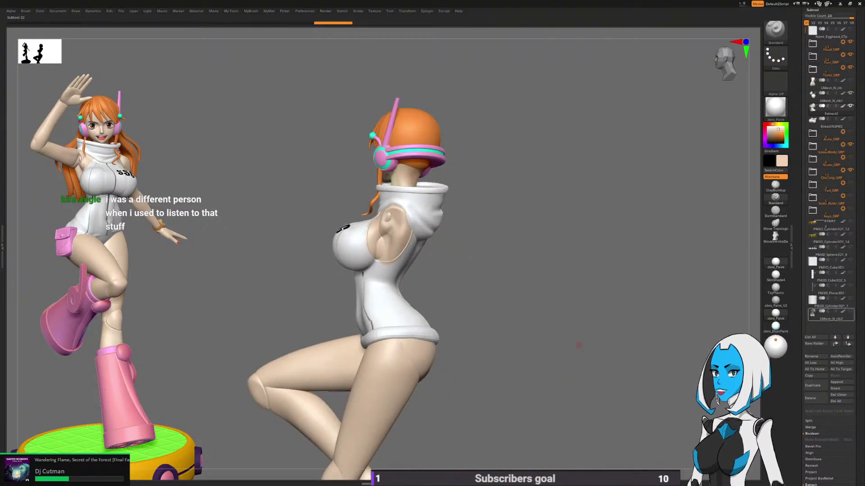
click(829, 316)
key(space)
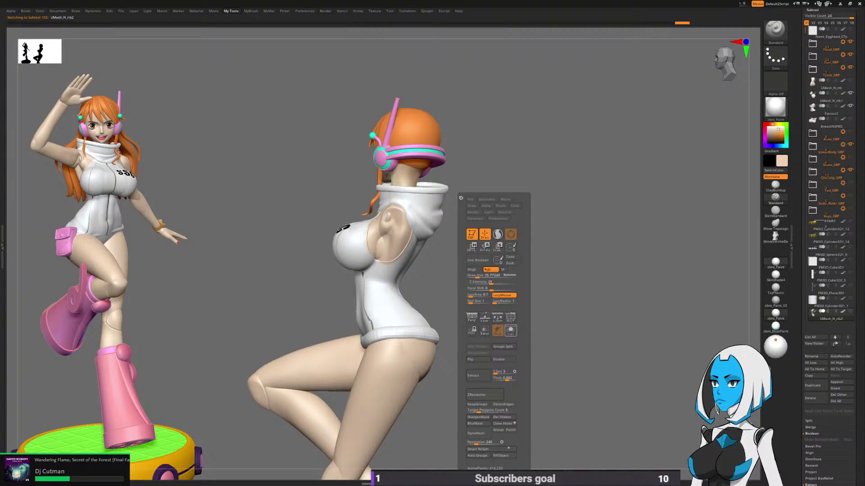
click(511, 331)
drag(592, 328, 444, 419)
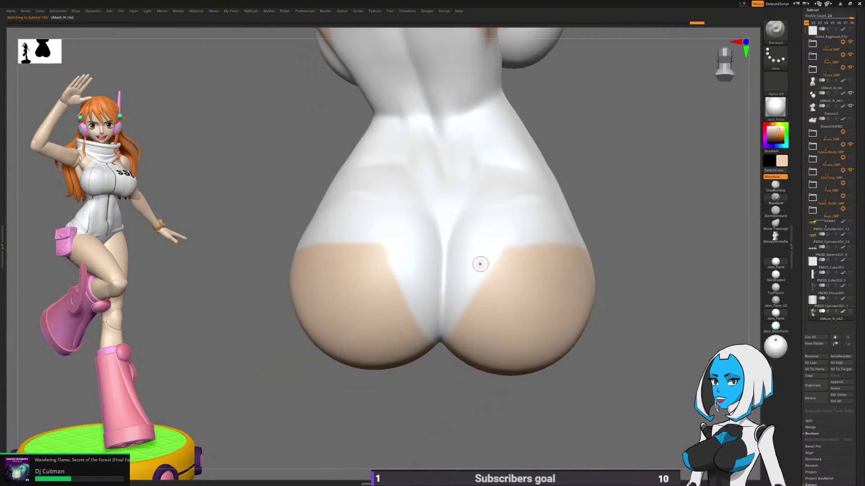
Step: Mask straight strips along both diagonal edges of the white suit area across the buttocks
ctrl+right_drag(481, 264, 504, 240)
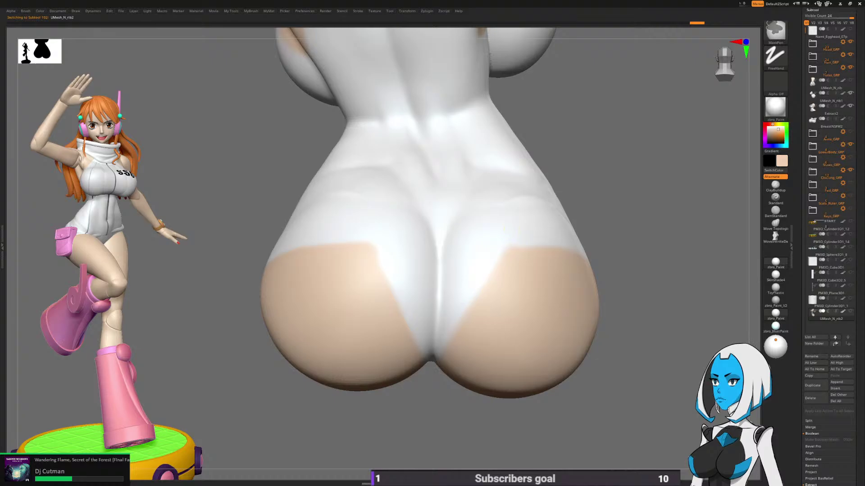
ctrl+drag(492, 256, 481, 271)
key(space)
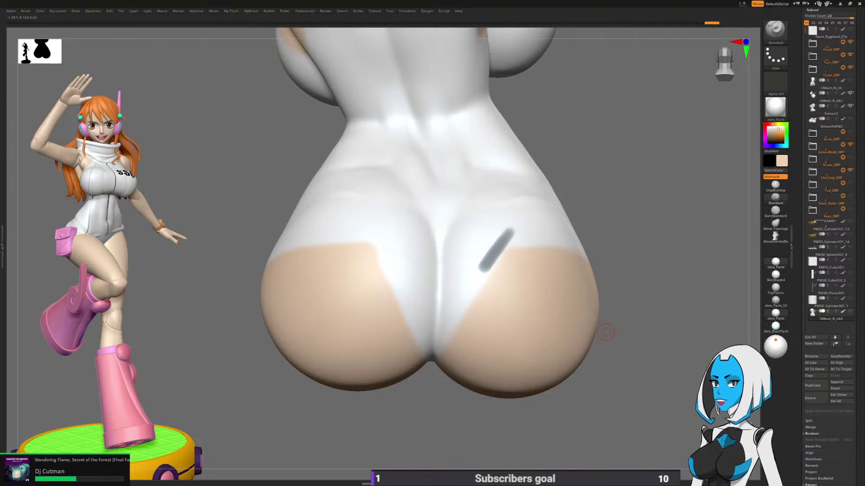
ctrl+drag(630, 338, 664, 354)
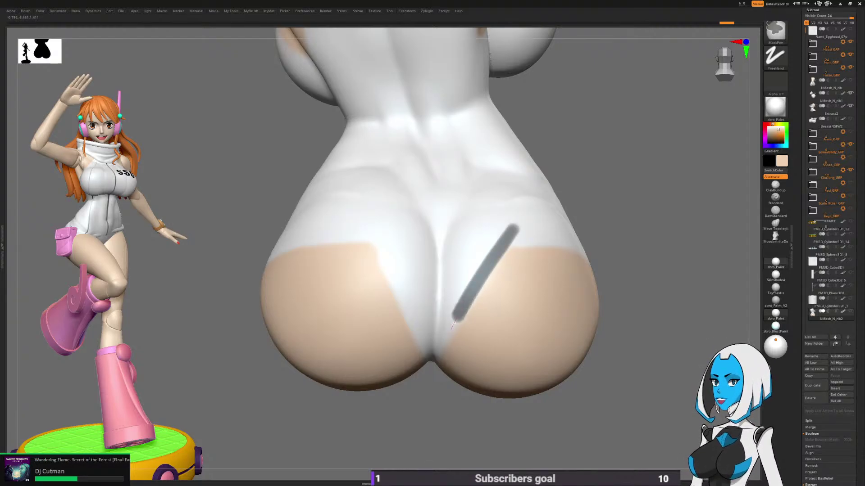
drag(428, 382, 460, 284)
drag(484, 244, 384, 236)
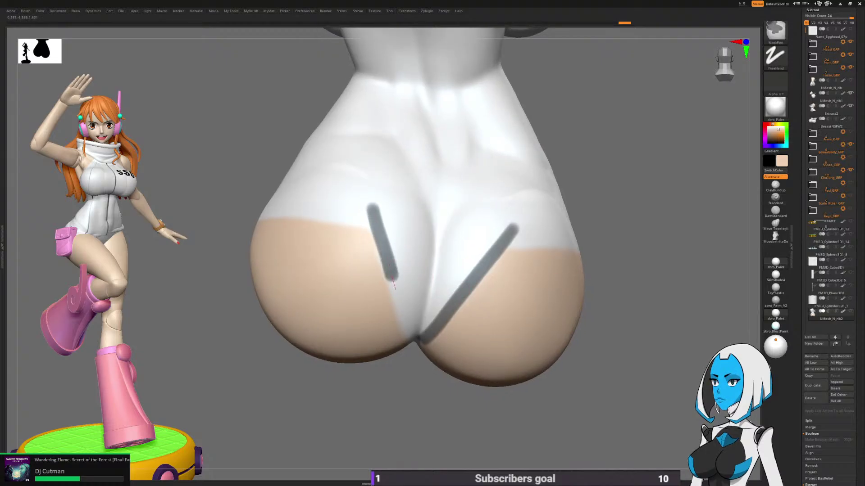
Step: Extend the mask strips between the buttocks towards the crotch and join their upper ends with a straight line into a triangle
drag(422, 407, 430, 270)
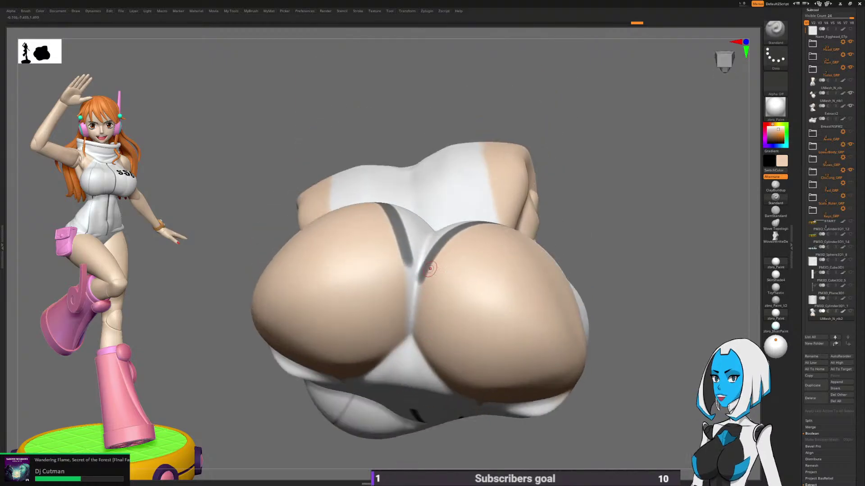
ctrl+right_drag(427, 266, 420, 294)
mouse_move(409, 293)
mouse_down()
mouse_move(428, 171)
mouse_move(422, 337)
mouse_up()
right_drag(424, 333, 444, 261)
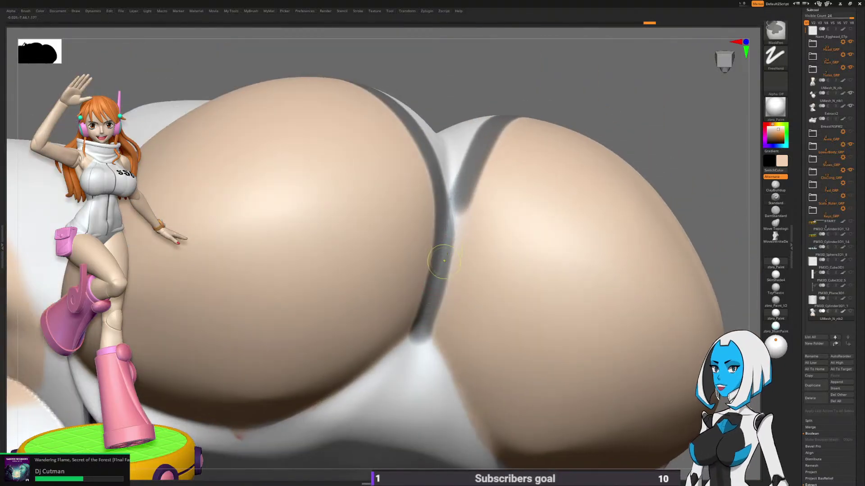
ctrl+drag(443, 251, 467, 151)
right_drag(468, 154, 474, 199)
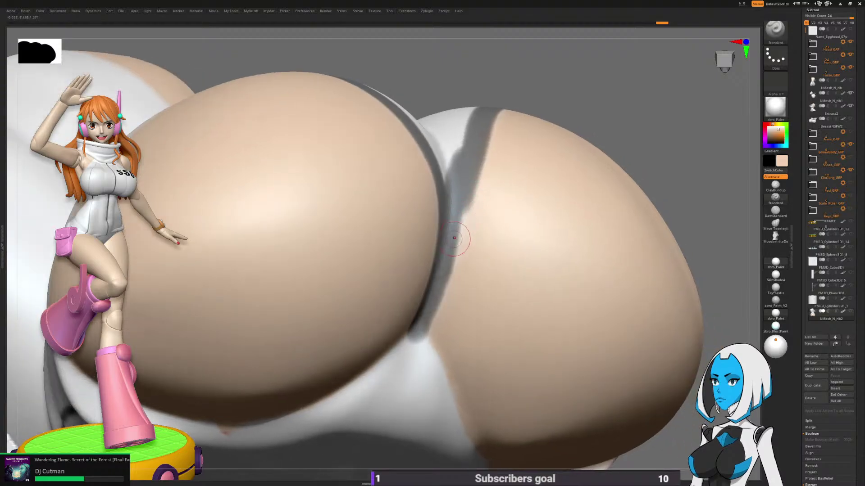
ctrl+drag(444, 263, 456, 223)
mouse_move(509, 221)
right_down()
mouse_move(523, 227)
mouse_move(523, 315)
mouse_move(522, 270)
mouse_move(546, 356)
mouse_move(412, 270)
right_up()
ctrl+drag(375, 248, 502, 194)
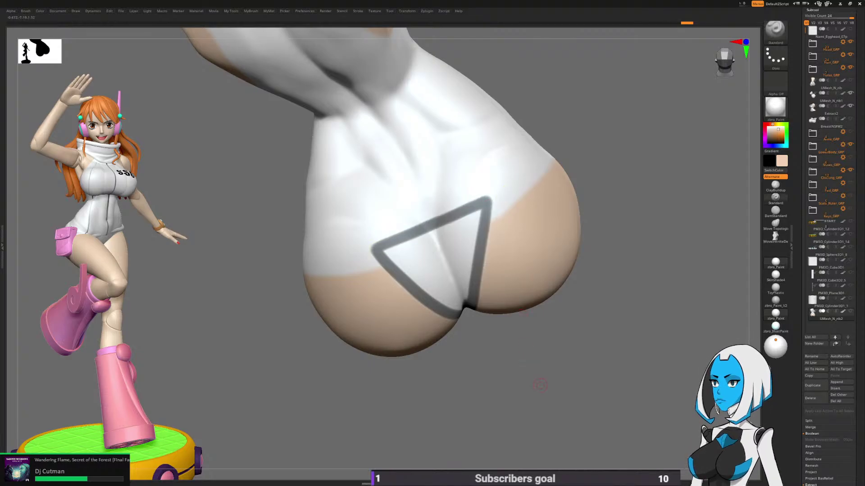
Step: Check the front of the crotch against the suit hem and legs with all parts shown, and isolate the body mesh again
mouse_move(541, 386)
right_down()
mouse_move(569, 265)
mouse_move(541, 243)
mouse_move(504, 289)
right_up()
right_drag(425, 378, 533, 385)
right_click(533, 383)
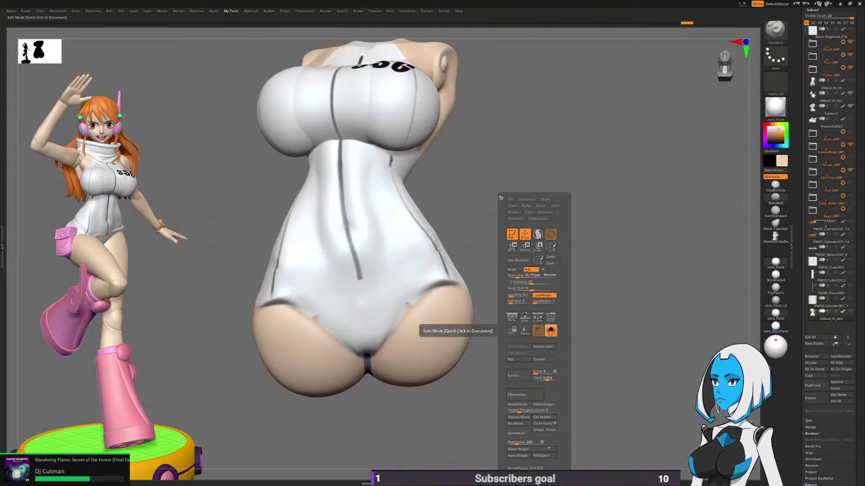
click(551, 331)
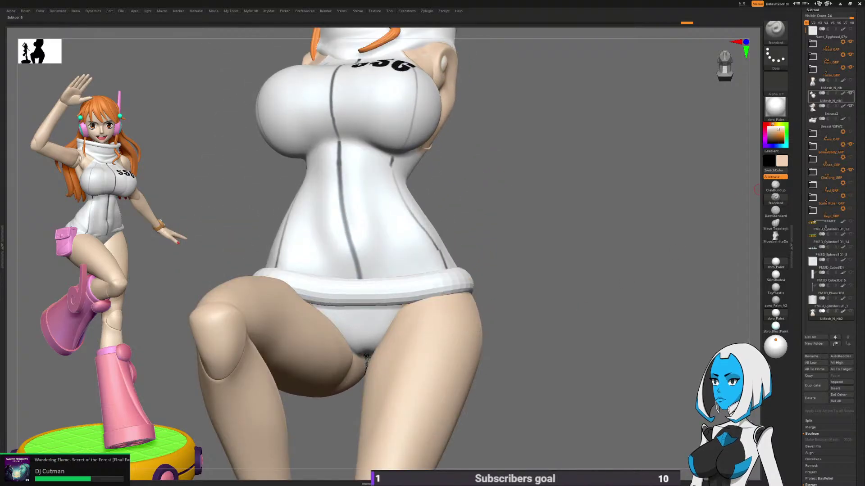
right_drag(446, 173, 473, 184)
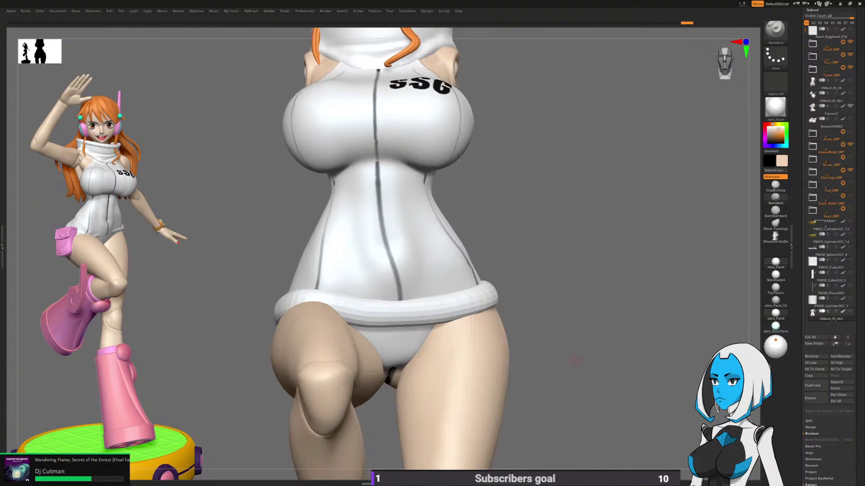
right_drag(566, 374, 605, 332)
key(space)
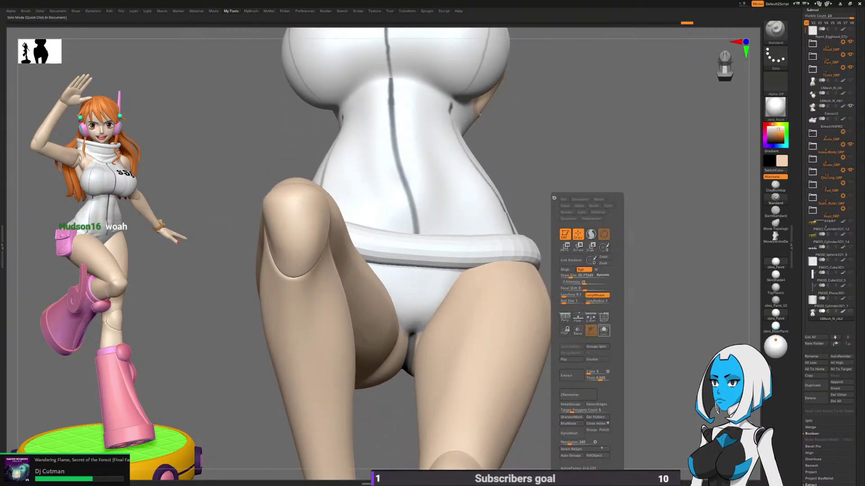
click(604, 332)
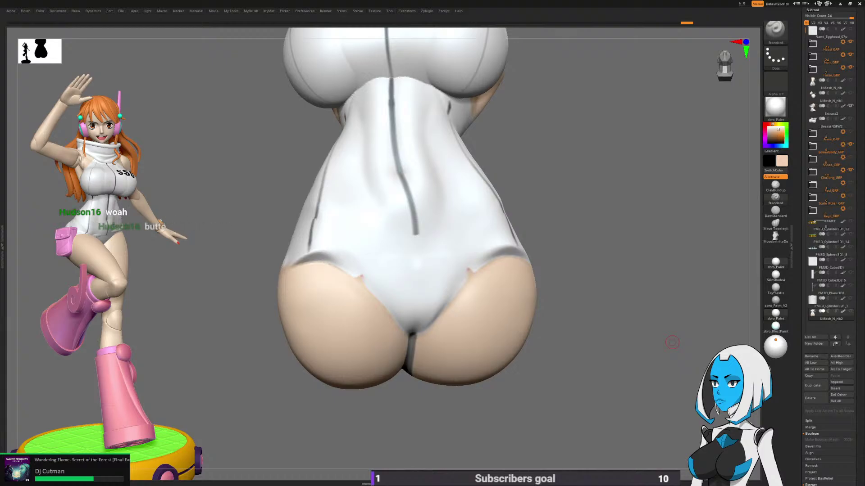
Step: Mask two straight strips on the front of the body, spreading upward from the crotch in a V
ctrl+right_drag(672, 342, 672, 343)
scroll(672, 342, up, 4)
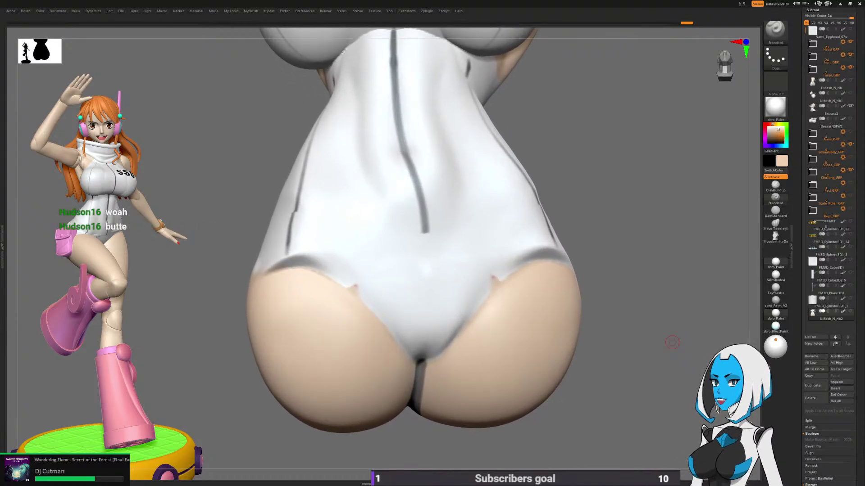
scroll(584, 310, up, 2)
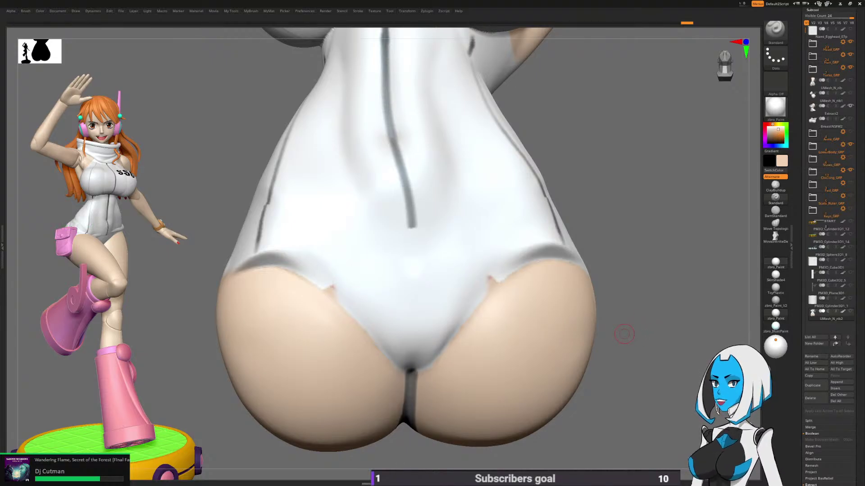
drag(624, 334, 621, 325)
key(ctrl)
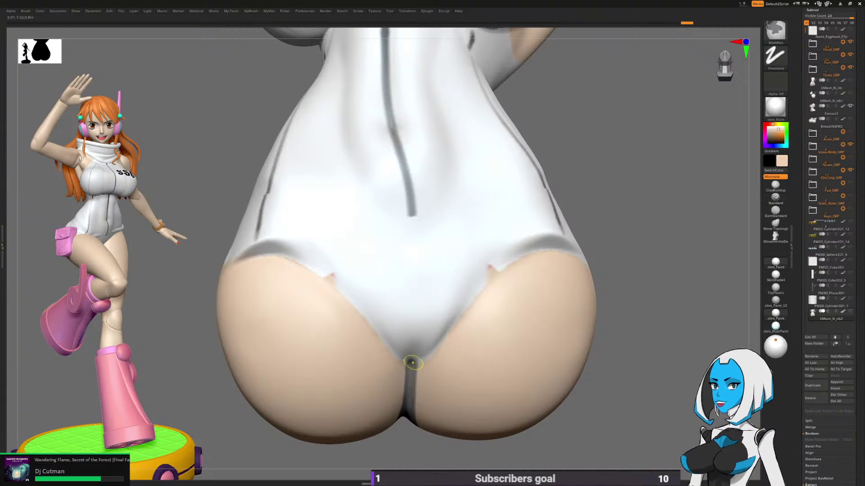
ctrl+drag(422, 331, 440, 229)
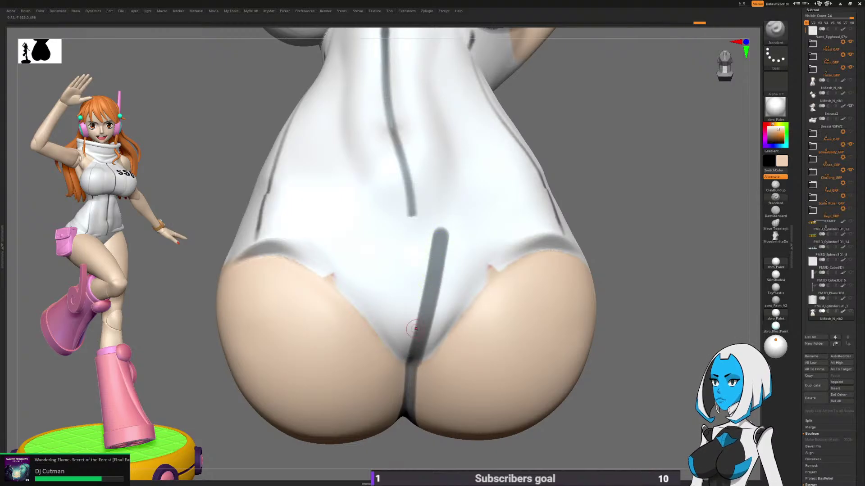
ctrl+drag(407, 342, 382, 230)
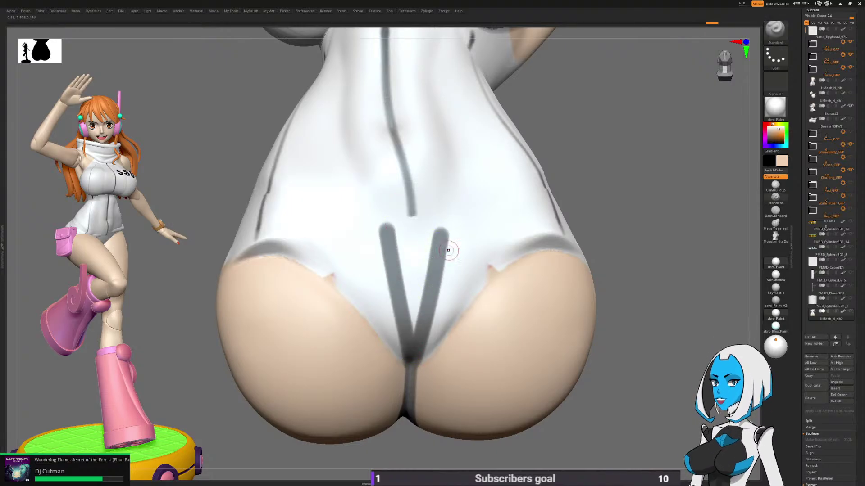
Step: Show the other parts again and widen both front mask strips outward below the suit's hem
drag(631, 327, 635, 336)
key(space)
click(661, 330)
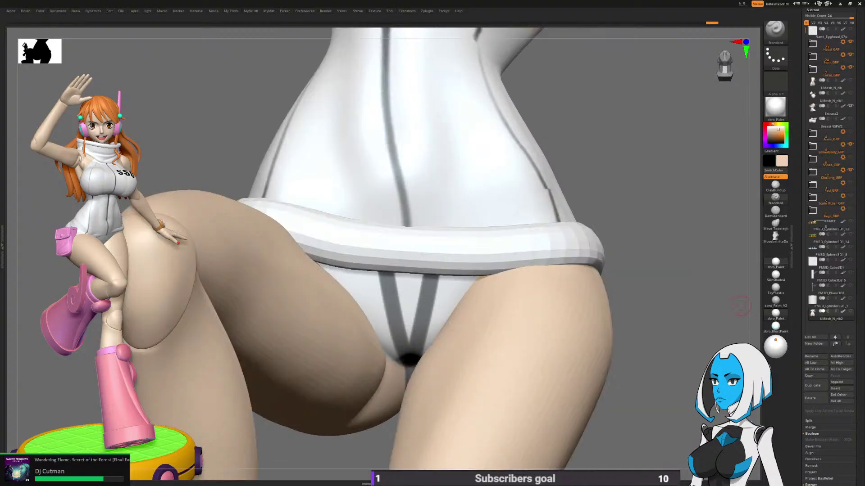
mouse_move(648, 338)
mouse_down()
mouse_move(666, 338)
mouse_move(635, 338)
mouse_up()
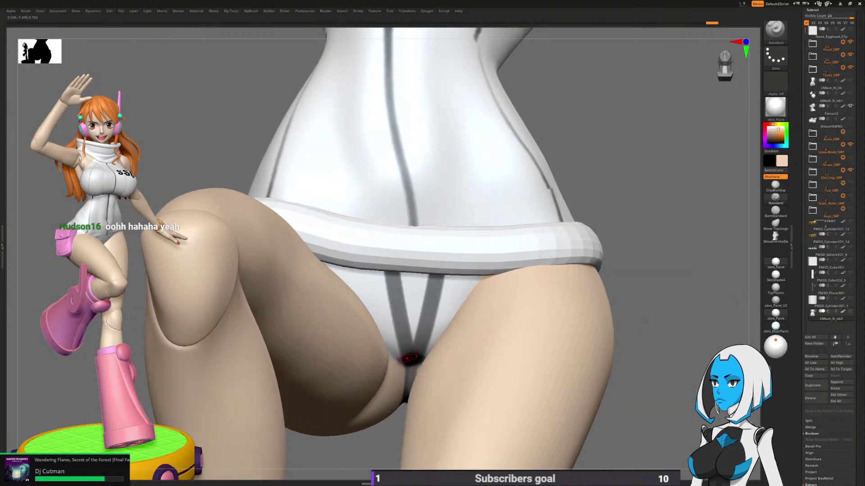
key(ctrl)
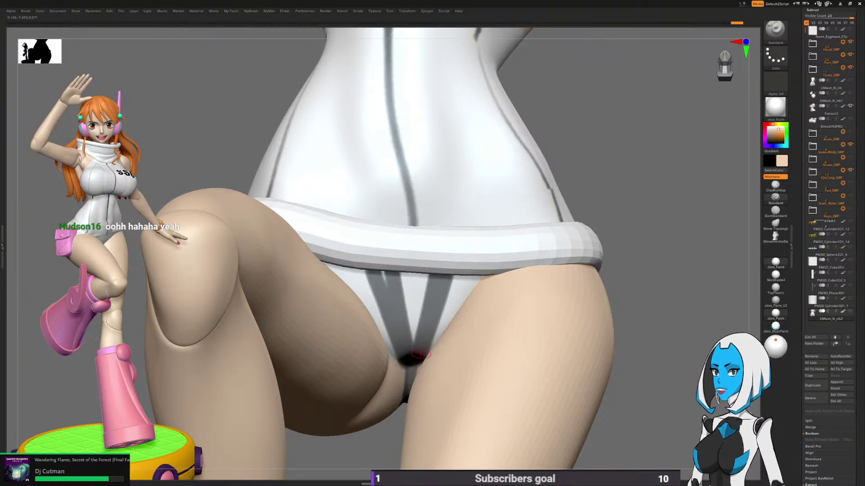
Step: Isolate the body mesh, fill the area between the two front mask strips into a solid panel and even out its side edge
key(space)
click(684, 329)
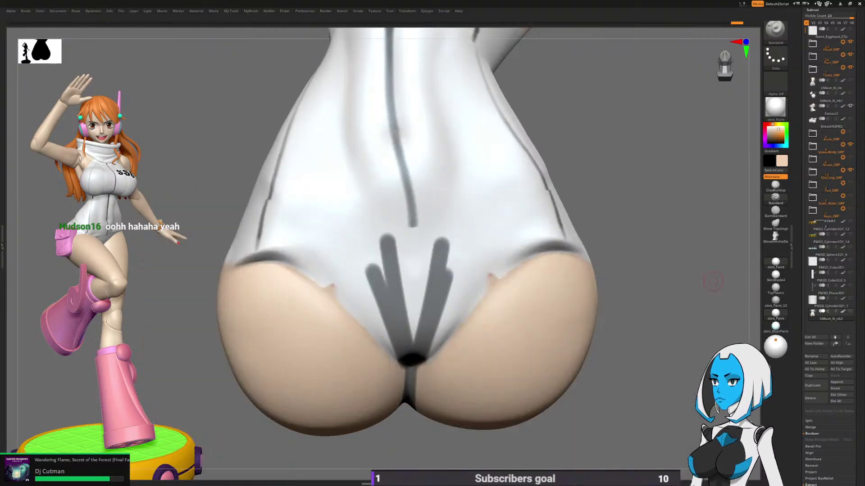
key(ctrl)
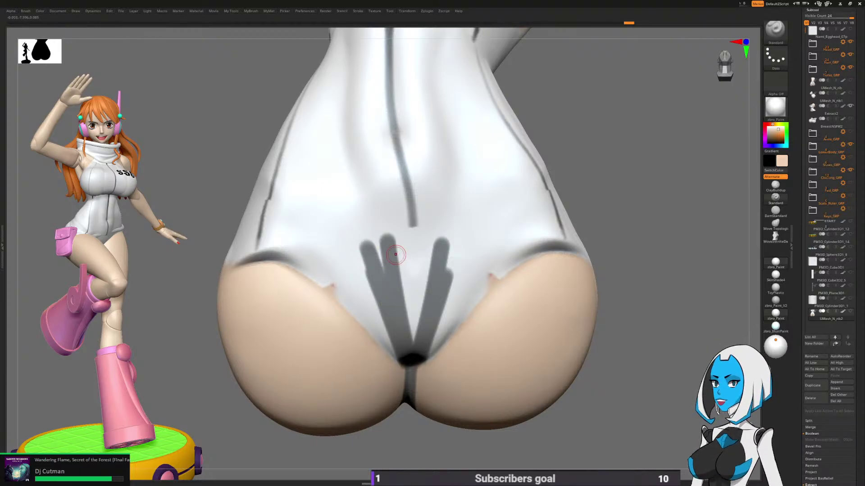
key(ctrl)
mouse_move(367, 246)
ctrl+mouse_down()
mouse_move(456, 244)
mouse_move(445, 289)
ctrl+mouse_up()
mouse_move(403, 338)
ctrl+mouse_down()
mouse_move(395, 259)
mouse_move(405, 305)
mouse_move(417, 253)
mouse_move(430, 246)
mouse_move(413, 325)
mouse_move(419, 310)
ctrl+mouse_up()
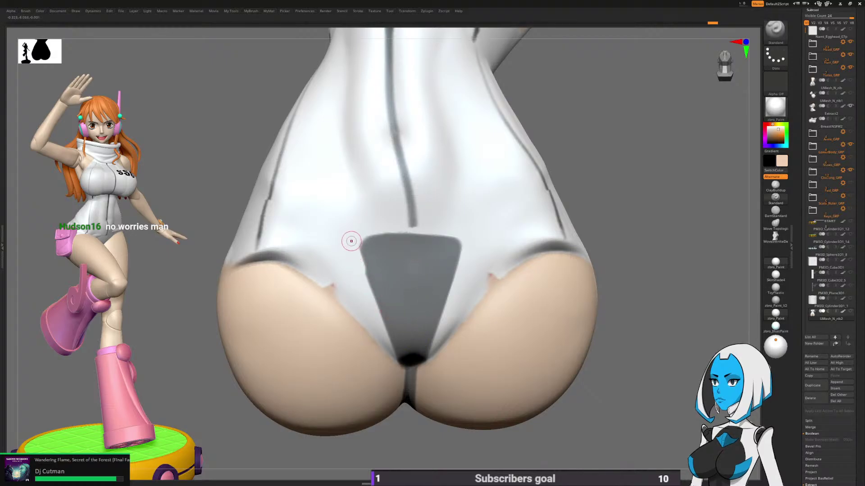
ctrl+alt+drag(369, 294, 389, 372)
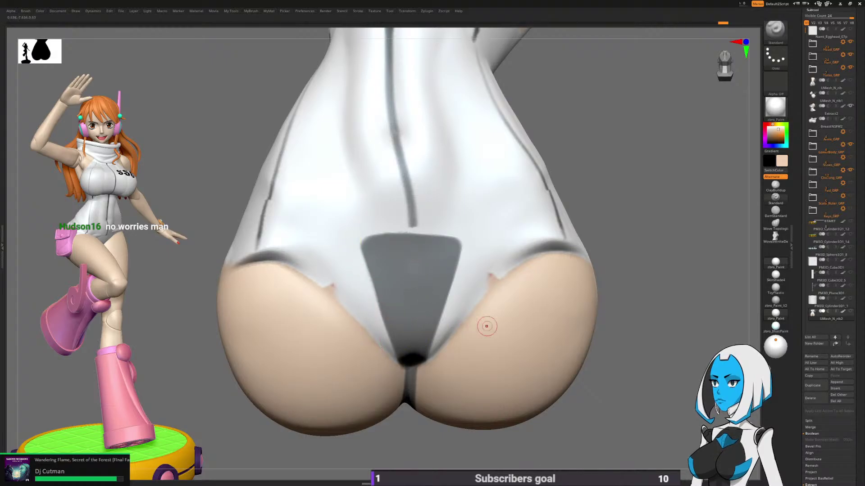
Step: Clean up both edges of the mask at the crotch, where the front panel narrows into the strip between the buttocks
drag(606, 396, 605, 319)
alt+right_drag(470, 376, 473, 327)
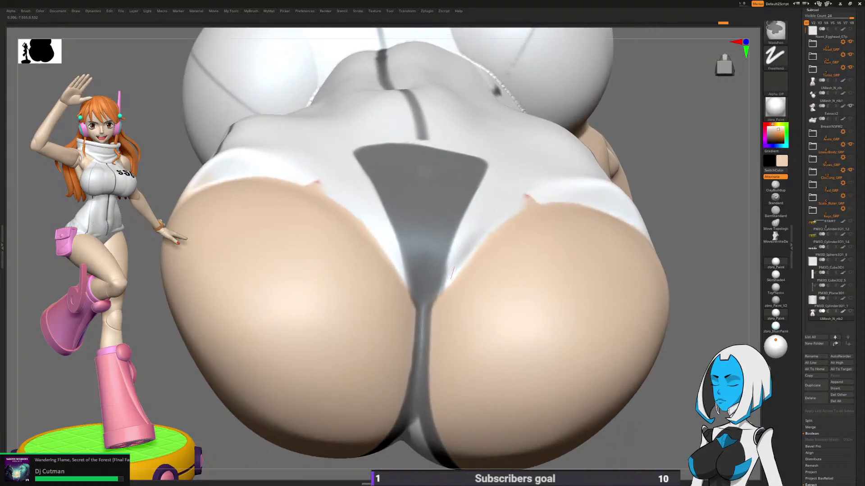
ctrl+alt+drag(445, 300, 437, 315)
ctrl+alt+drag(450, 248, 437, 299)
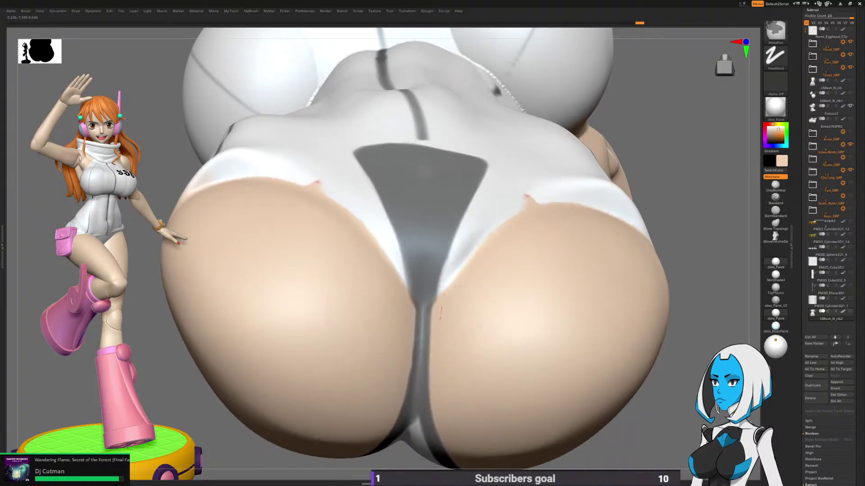
right_drag(451, 282, 379, 282)
ctrl+drag(416, 261, 412, 299)
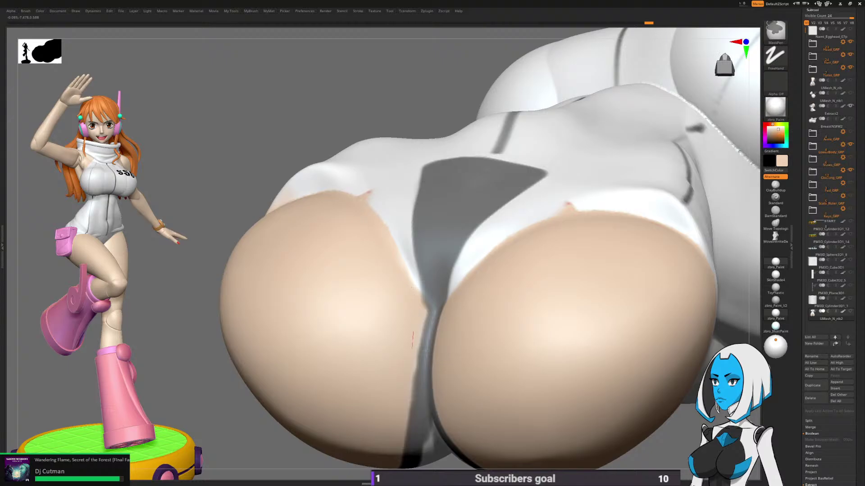
ctrl+alt+drag(412, 349, 405, 391)
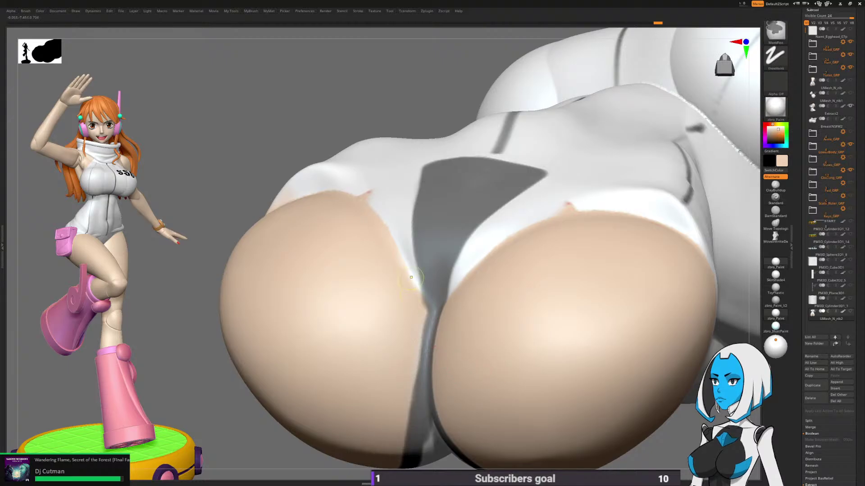
ctrl+drag(411, 277, 417, 319)
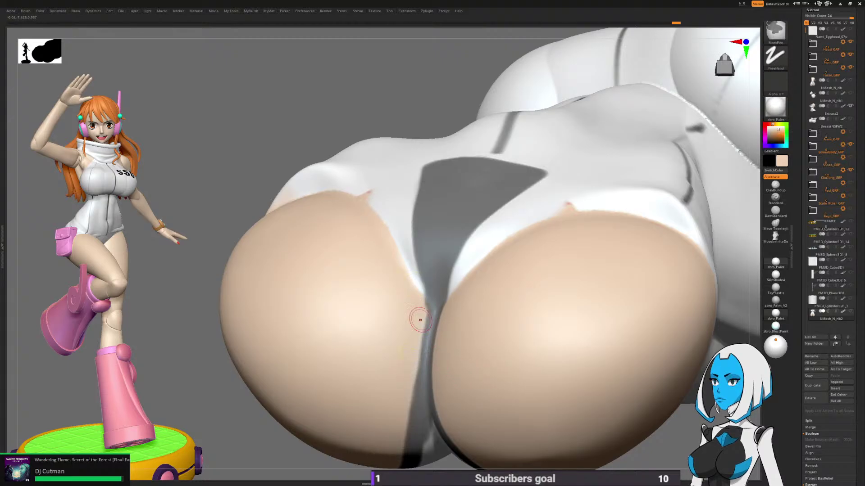
right_drag(420, 320, 471, 325)
Step: Thicken the figure's left side and the upper edge of the triangular mask outline on the back
mouse_move(623, 352)
ctrl+right_down()
mouse_move(608, 356)
mouse_move(568, 418)
ctrl+right_up()
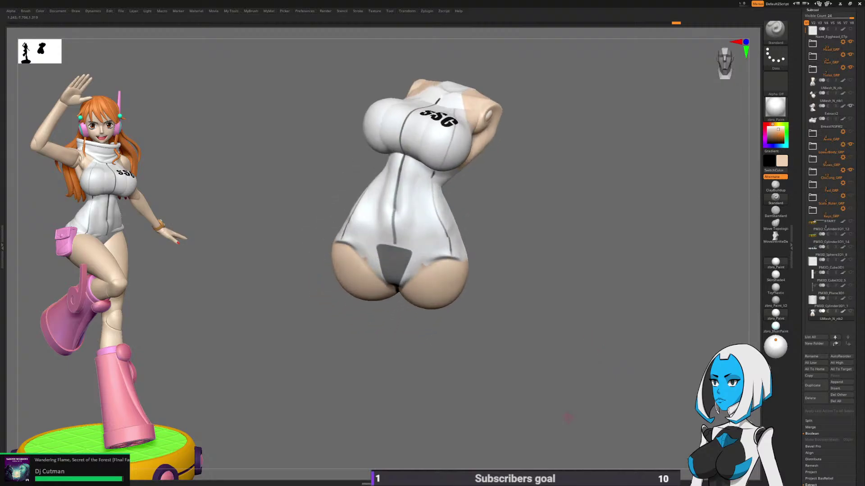
drag(569, 418, 505, 360)
scroll(487, 380, up, 5)
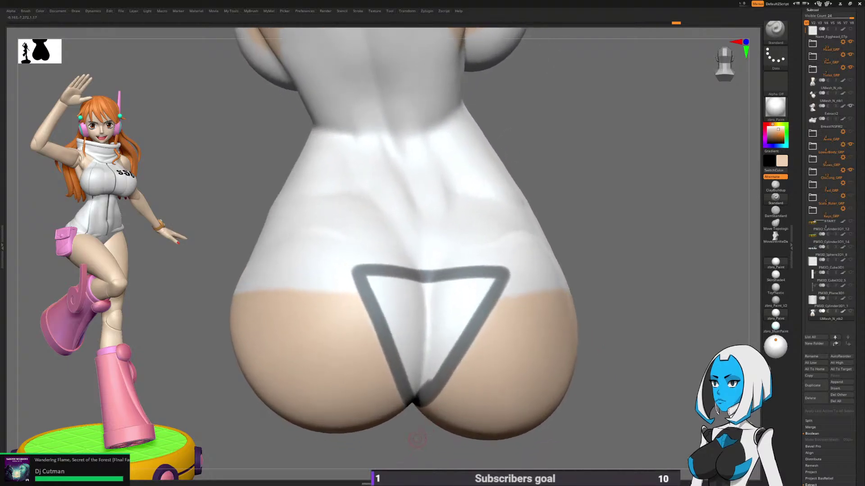
ctrl+right_drag(417, 439, 413, 453)
right_drag(445, 344, 430, 346)
mouse_move(363, 286)
ctrl+mouse_down()
mouse_move(378, 330)
mouse_move(432, 414)
ctrl+mouse_up()
right_drag(386, 286, 399, 294)
mouse_move(370, 287)
ctrl+mouse_down()
mouse_move(523, 288)
mouse_move(528, 280)
ctrl+mouse_up()
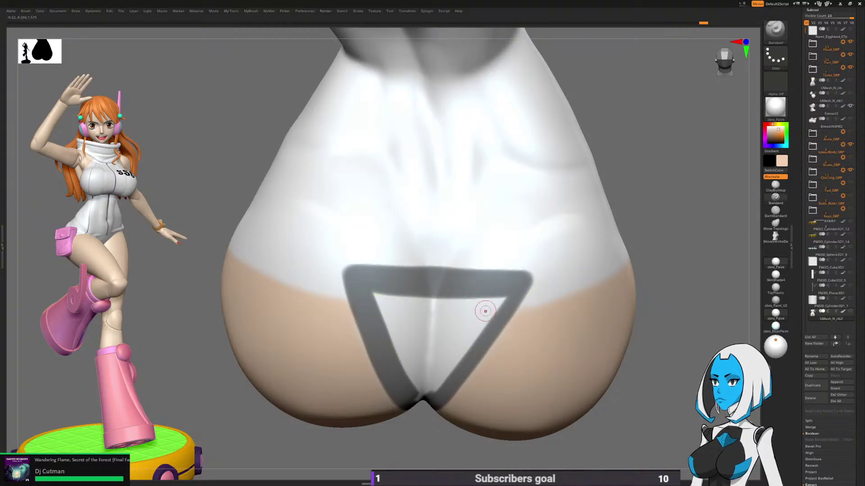
Step: Thicken the remaining side of the back triangle and mask its whole interior
right_drag(485, 311, 503, 292)
mouse_move(503, 293)
ctrl+mouse_down()
mouse_move(485, 331)
mouse_move(418, 404)
mouse_move(492, 288)
ctrl+mouse_up()
right_drag(493, 288, 461, 293)
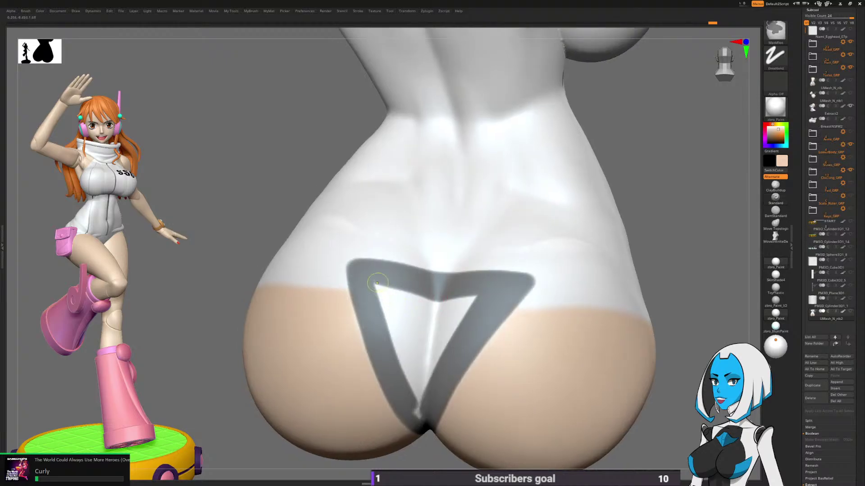
mouse_move(376, 284)
ctrl+mouse_down()
mouse_move(424, 422)
mouse_move(392, 314)
mouse_move(427, 394)
mouse_move(432, 300)
mouse_move(464, 313)
mouse_move(430, 369)
ctrl+mouse_up()
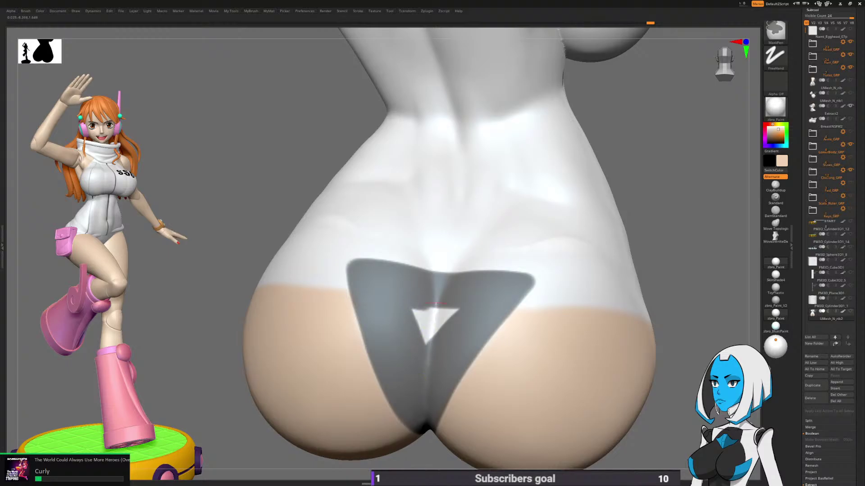
mouse_move(436, 304)
ctrl+mouse_down()
mouse_move(452, 316)
mouse_move(428, 359)
ctrl+mouse_up()
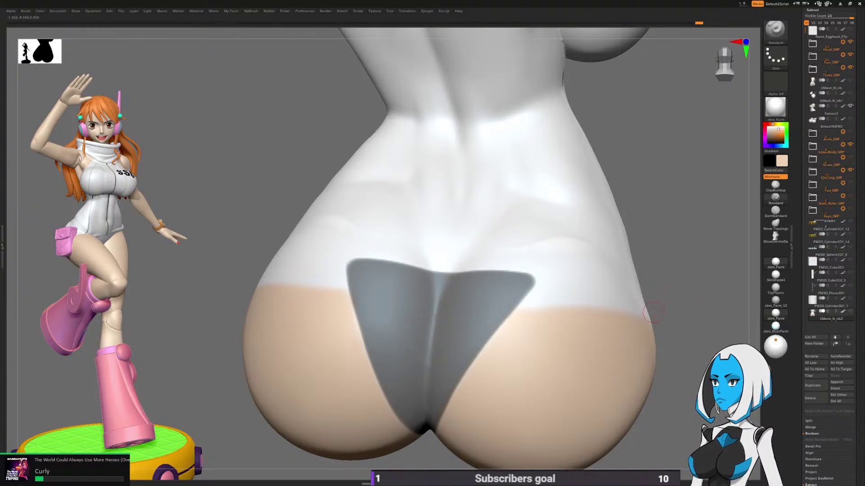
Step: Show all parts and examine the mask's fit below the suit hem from the back and the front
alt+drag(647, 313, 584, 357)
key(space)
click(610, 331)
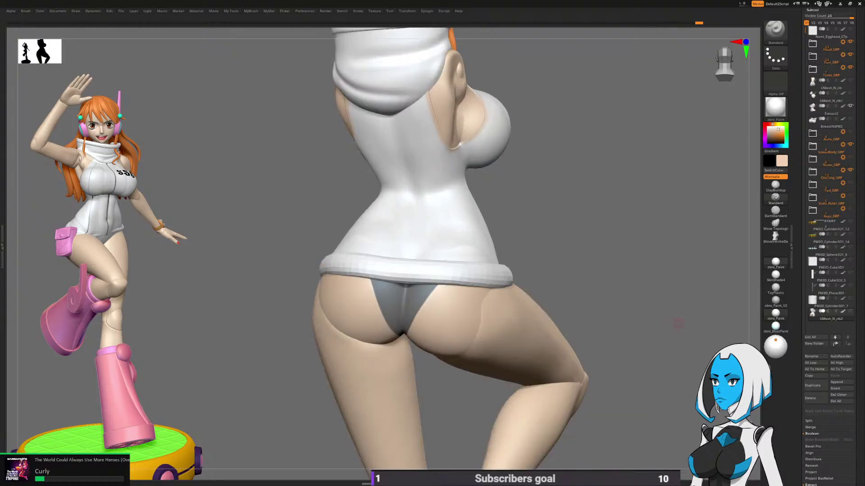
alt+drag(674, 319, 723, 338)
mouse_move(559, 361)
shift+mouse_down()
mouse_move(586, 361)
mouse_move(603, 390)
shift+mouse_up()
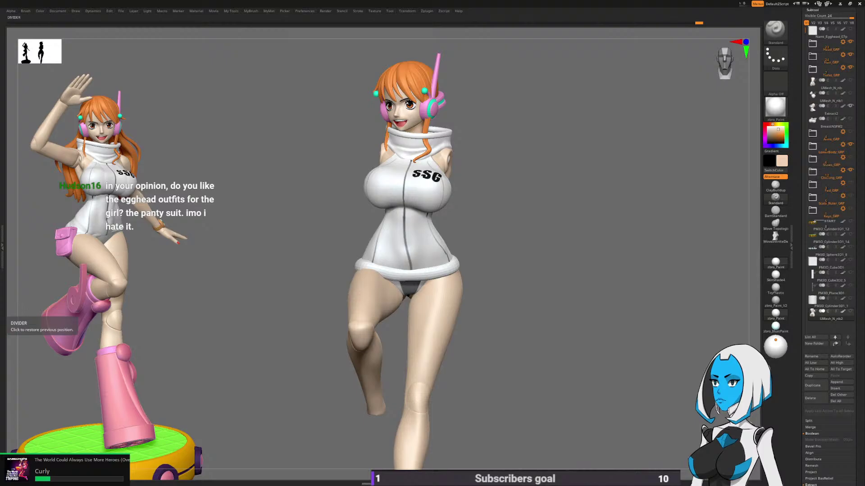
drag(553, 396, 550, 382)
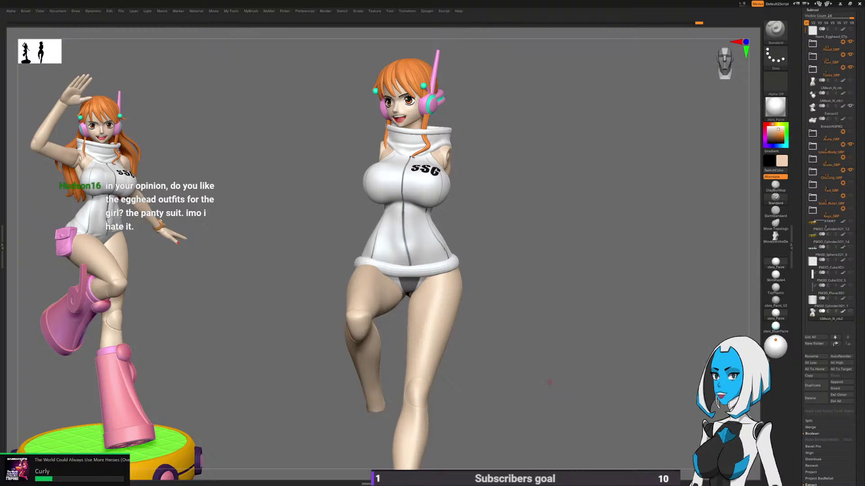
ctrl+right_drag(549, 382, 554, 331)
alt+drag(554, 332, 553, 340)
Step: Isolate the body mesh, widen the upper corners of the front mask panel and straighten its upper edge
key(space)
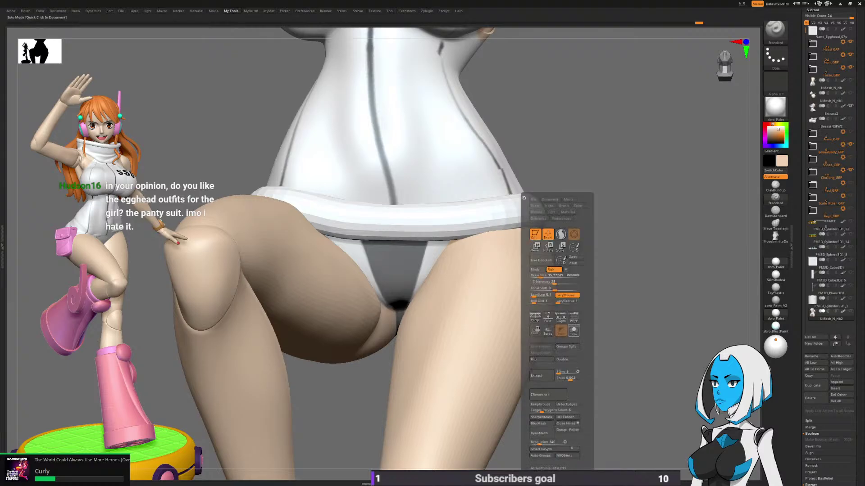
click(574, 331)
alt+drag(631, 301, 449, 432)
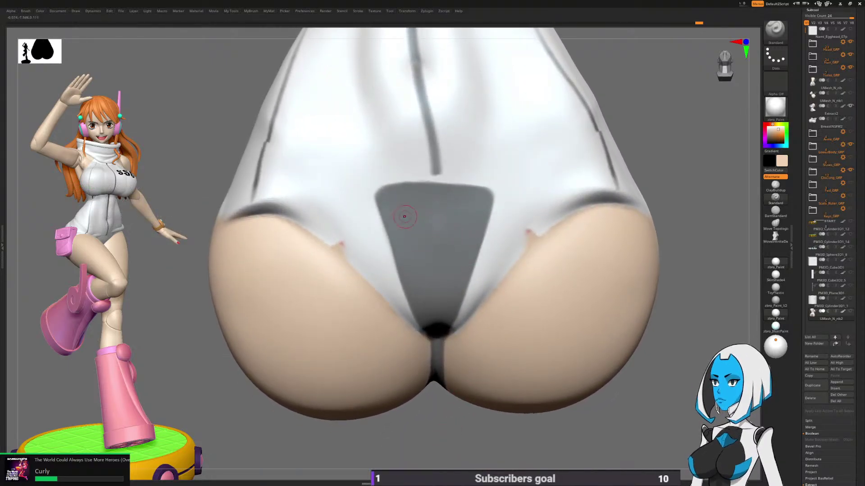
key(ctrl)
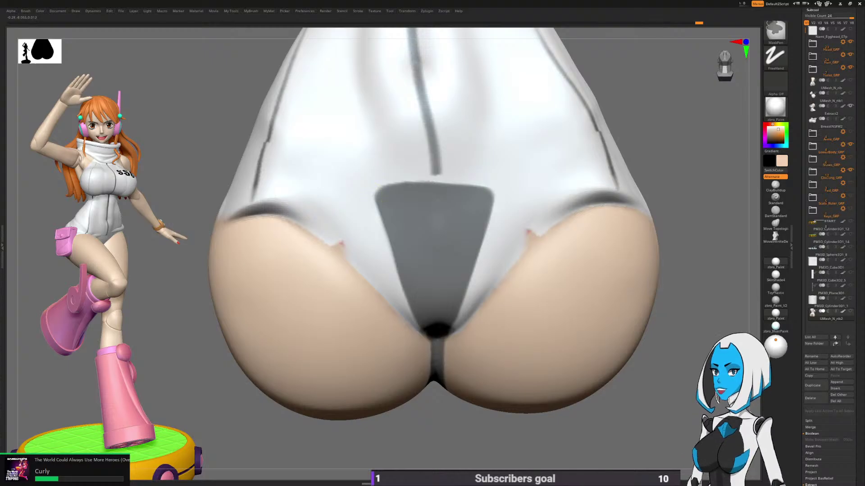
ctrl+drag(376, 189, 382, 220)
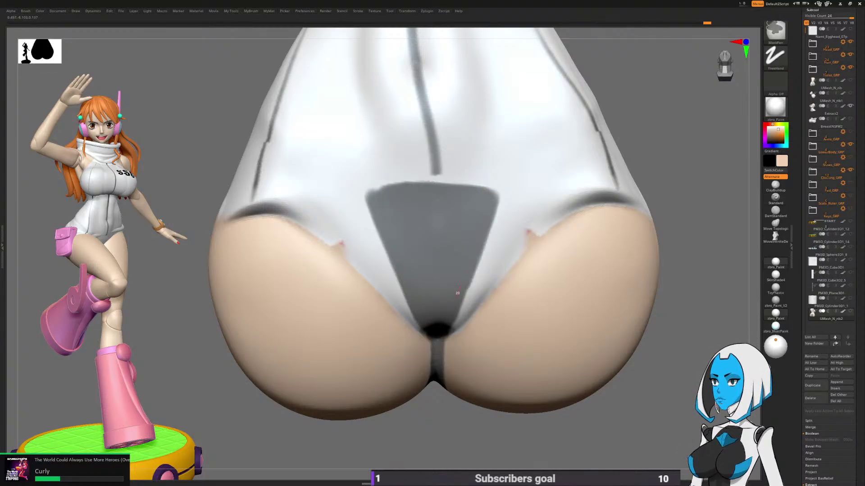
right_drag(440, 335, 496, 274)
key(ctrl)
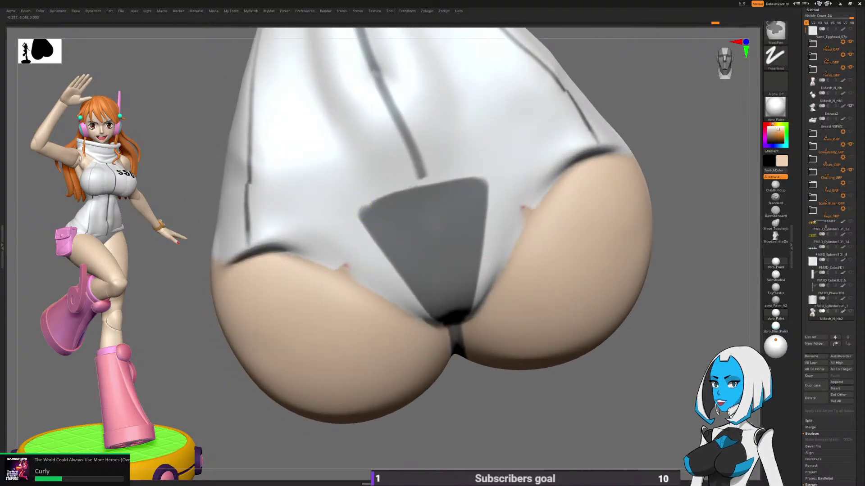
ctrl+drag(404, 196, 467, 179)
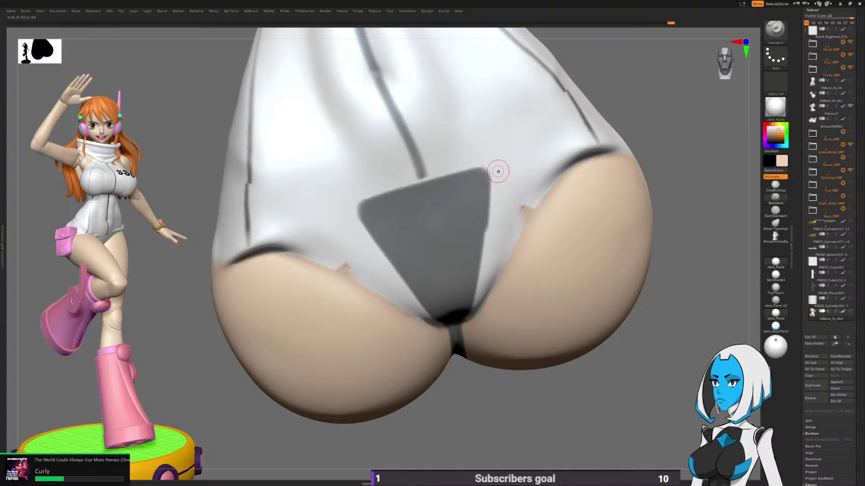
key(ctrl)
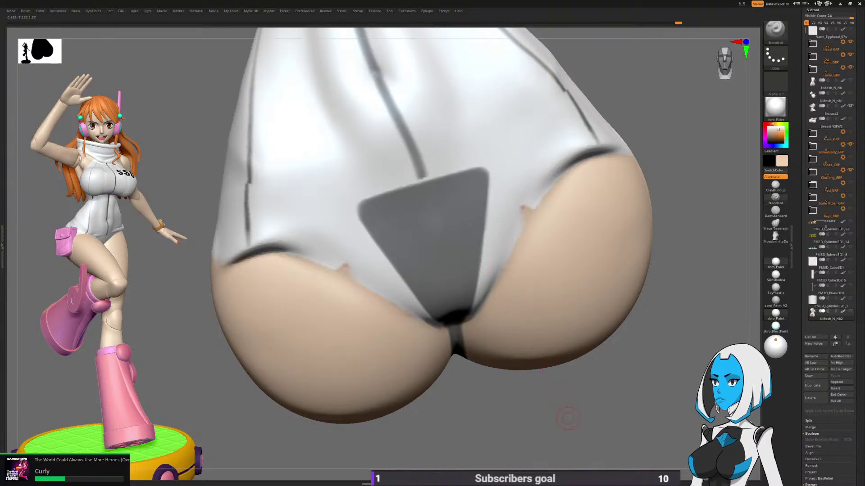
Step: Show the other parts again and compare the front and back masks with the suit hem and legs
ctrl+right_drag(568, 418, 525, 376)
key(space)
click(559, 330)
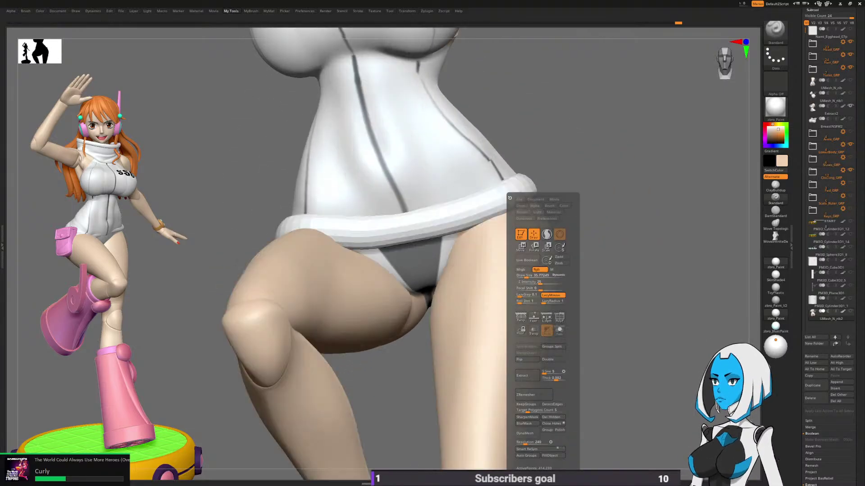
ctrl+right_drag(672, 320, 604, 340)
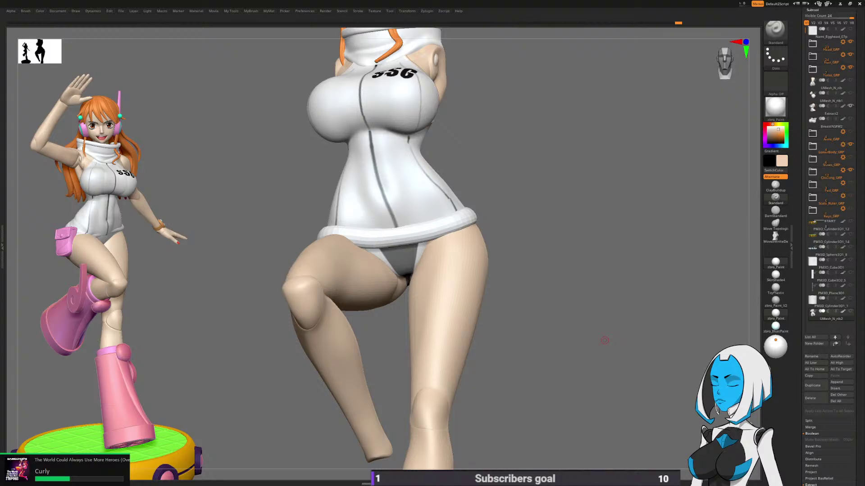
mouse_move(604, 340)
right_down()
mouse_move(587, 338)
mouse_move(596, 344)
right_up()
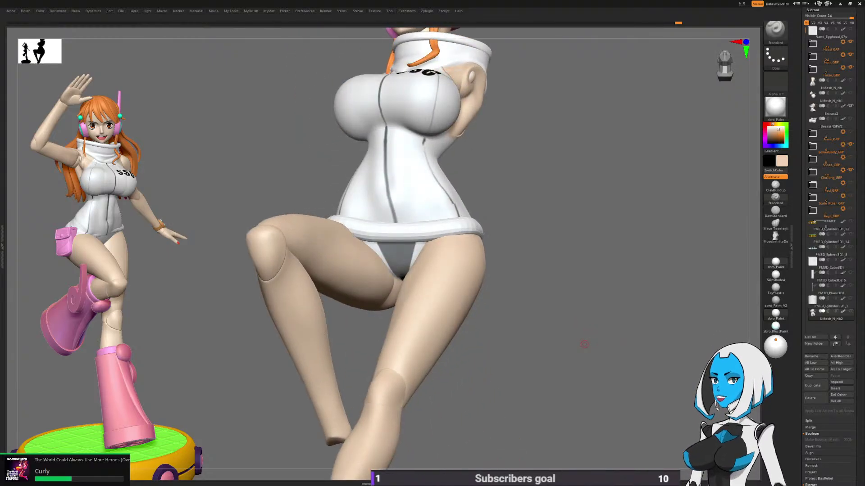
drag(585, 345, 462, 380)
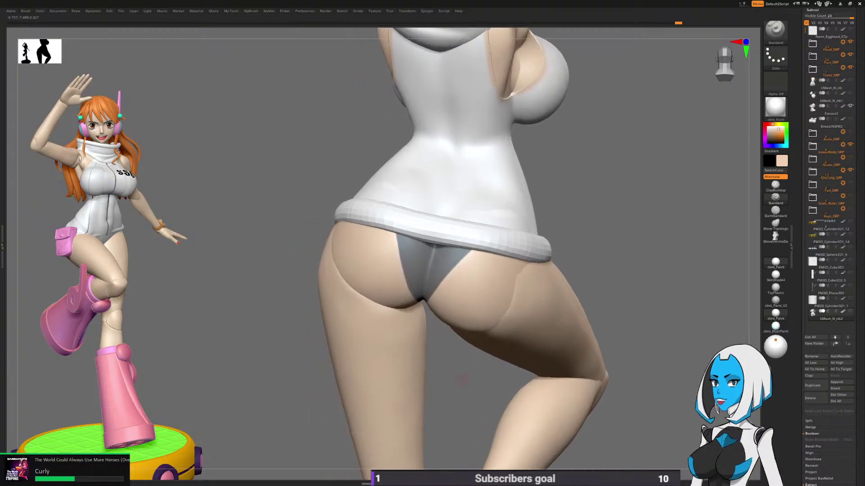
Step: Isolate the body mesh and trim the back mask's right corner and slanted leg edge back to a clean line
key(space)
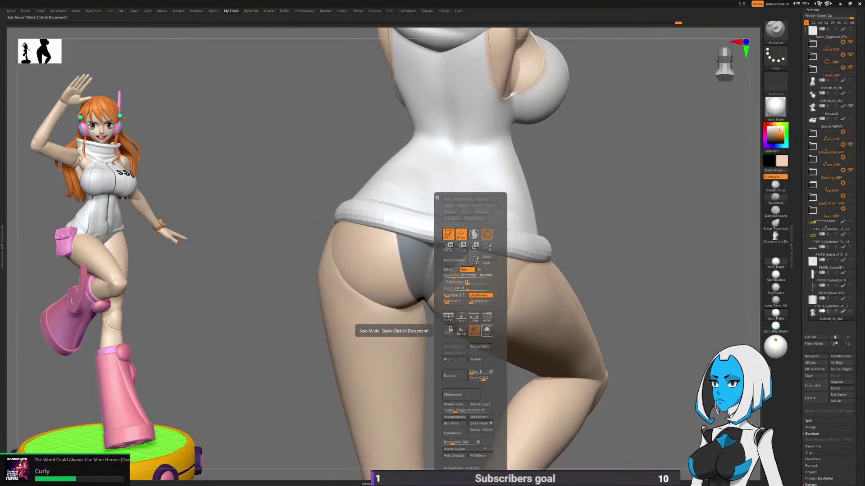
click(487, 330)
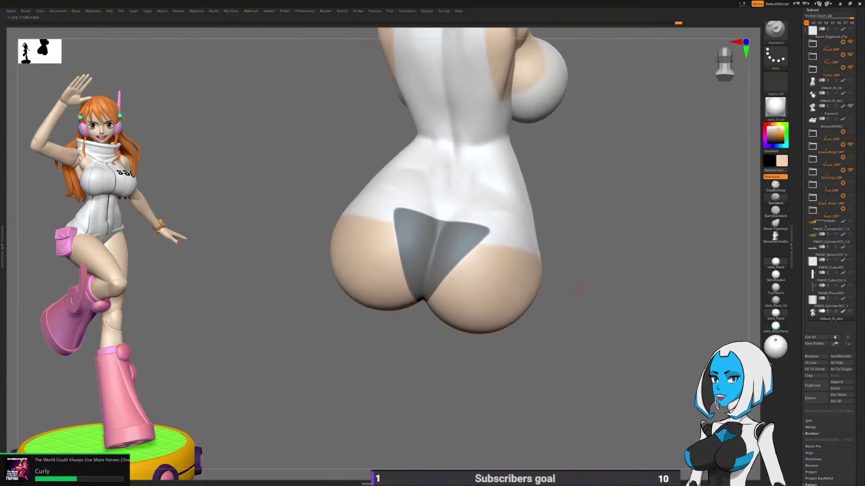
alt+drag(501, 324, 452, 387)
right_drag(452, 387, 491, 306)
alt+right_drag(670, 267, 637, 277)
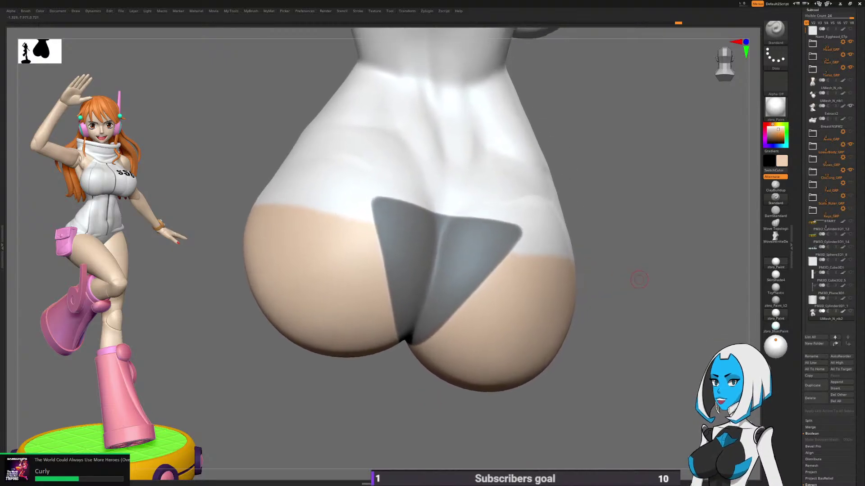
key(ctrl+shift)
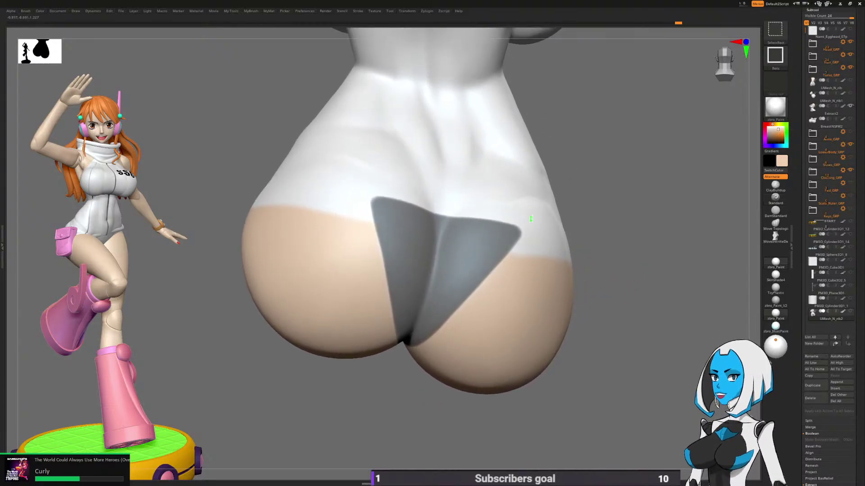
ctrl+shift+drag(519, 216, 532, 242)
ctrl+shift+click(559, 244)
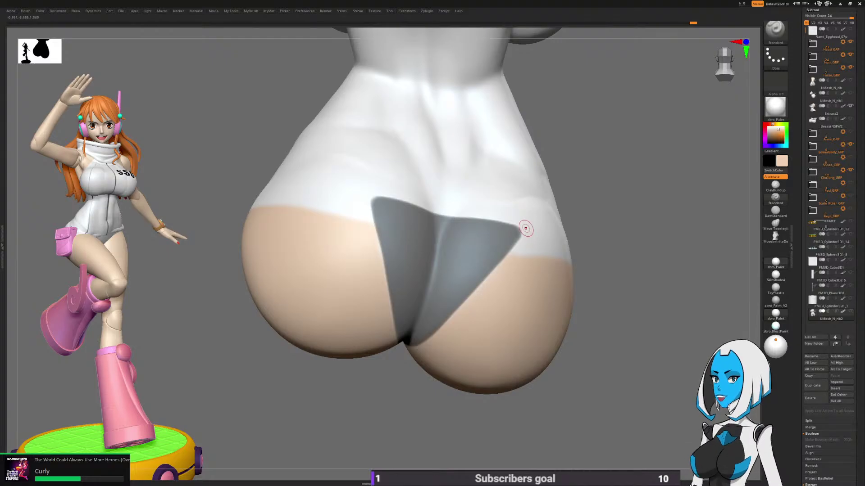
key(ctrl)
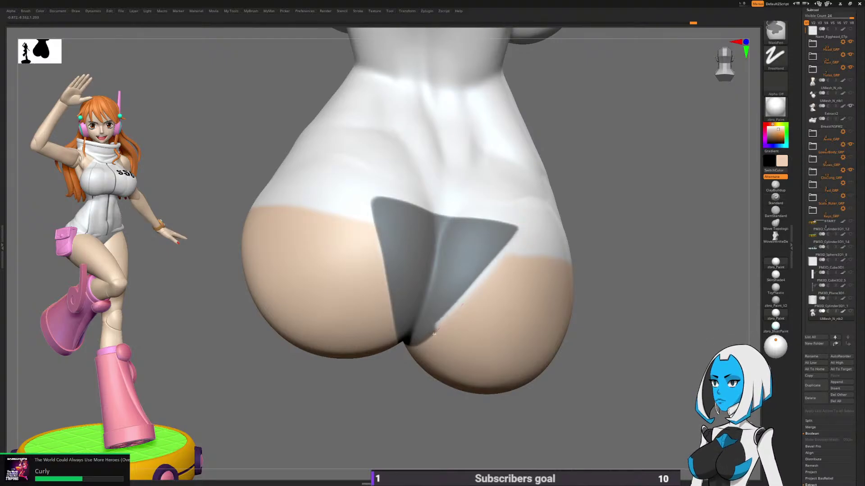
Step: Trim the remaining leg edges of the mask underneath the crotch and along the left side of the back panel
right_drag(390, 405, 440, 336)
alt+right_drag(468, 302, 487, 374)
drag(496, 279, 510, 278)
key(ctrl)
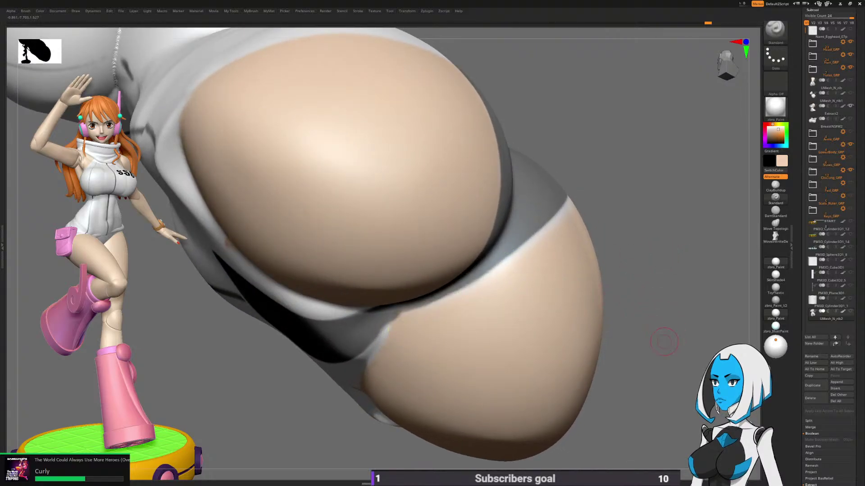
drag(664, 342, 442, 402)
right_drag(430, 247, 427, 186)
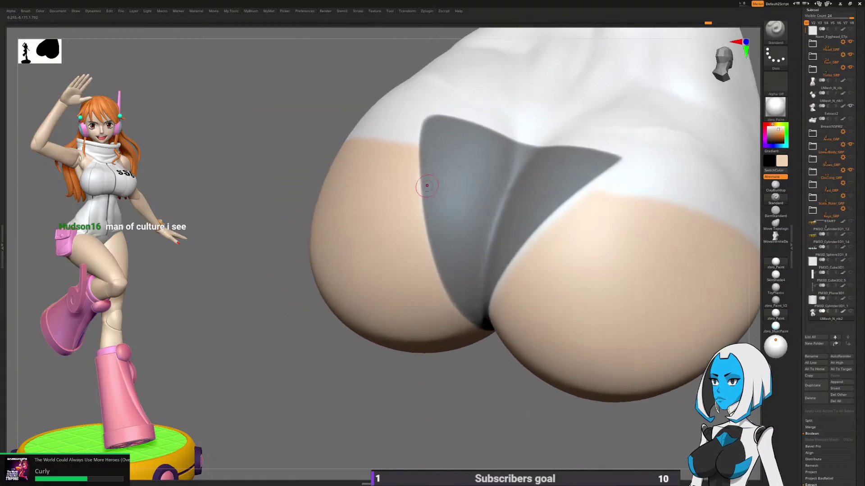
drag(431, 361, 420, 363)
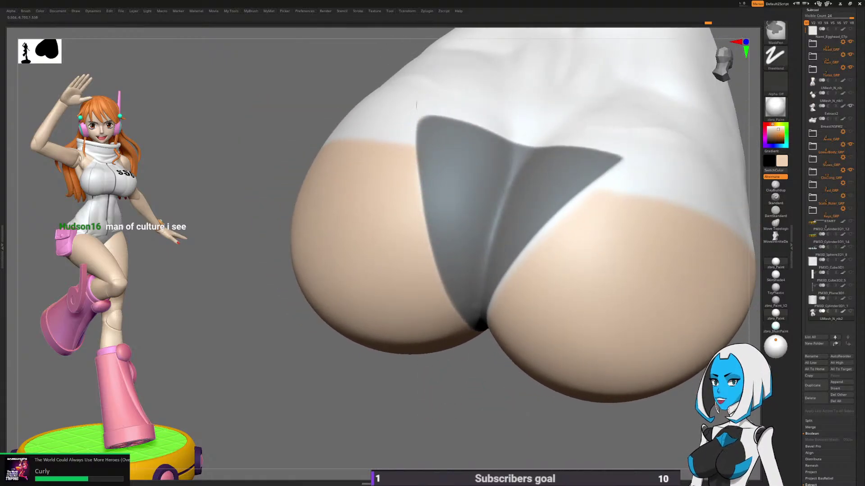
ctrl+alt+drag(417, 107, 455, 321)
mouse_move(459, 329)
right_down()
mouse_move(448, 219)
mouse_move(488, 253)
right_up()
Step: Show all parts again and examine the trimmed mask against the suit hem and legs from the back and front
ctrl+right_drag(489, 407, 565, 394)
right_click(564, 395)
click(585, 332)
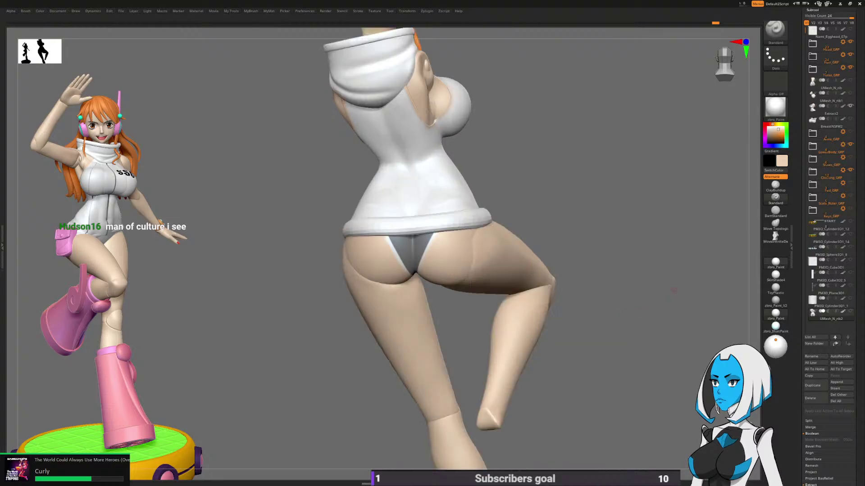
mouse_move(600, 348)
right_down()
mouse_move(630, 355)
mouse_move(617, 378)
mouse_move(593, 383)
mouse_move(590, 417)
mouse_move(599, 347)
mouse_move(587, 357)
mouse_move(600, 423)
mouse_move(586, 357)
right_up()
alt+drag(586, 356, 552, 388)
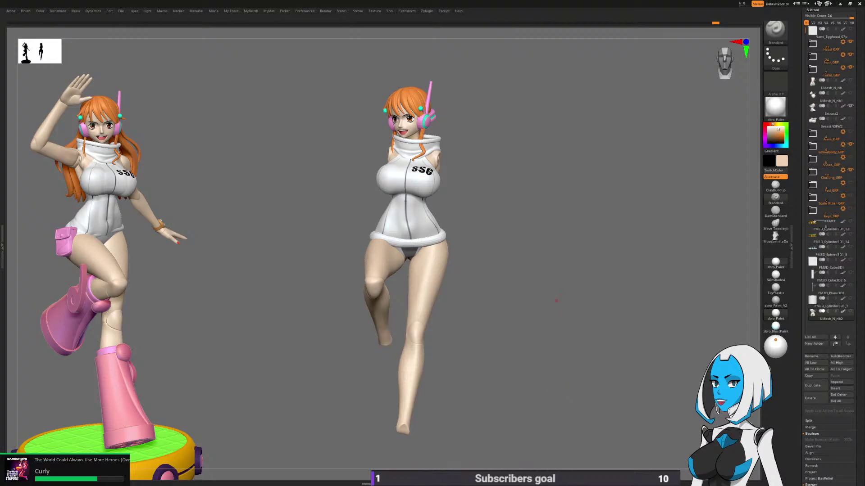
ctrl+right_drag(556, 301, 571, 367)
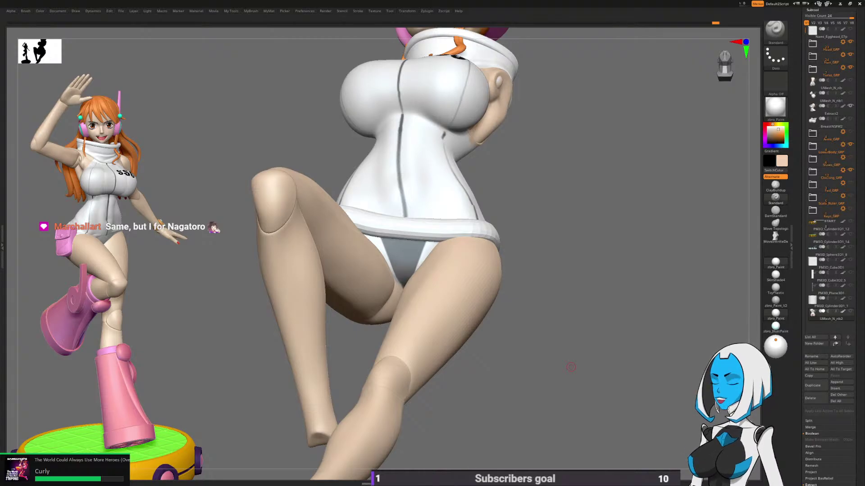
drag(571, 367, 541, 289)
drag(657, 343, 565, 325)
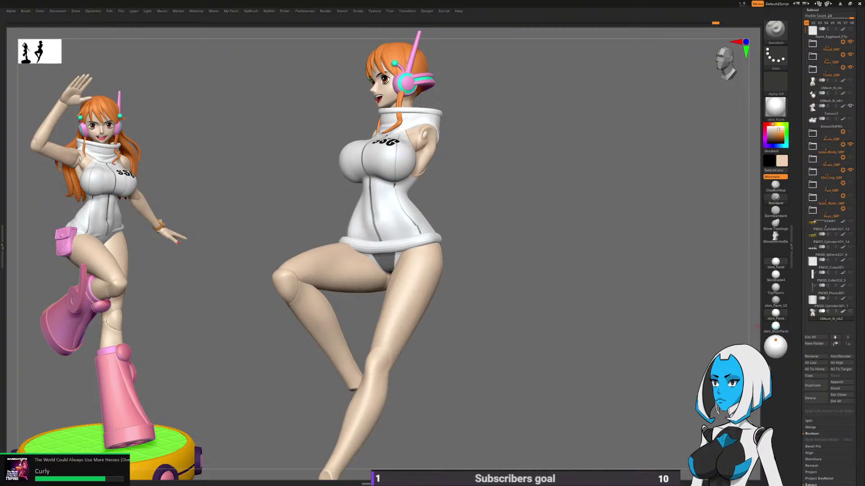
Step: Extract the masked crotch and back area as a separate subtool with a thickness of 0.02 and accept it
drag(858, 338, 858, 265)
drag(675, 342, 625, 420)
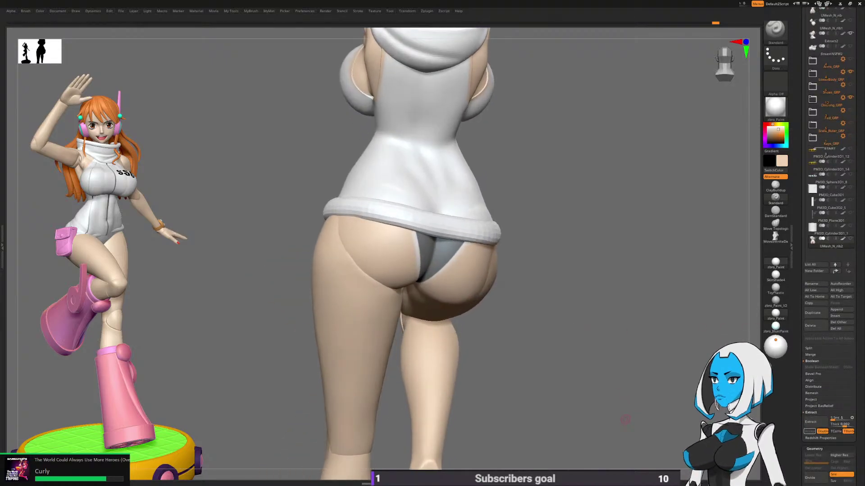
click(810, 422)
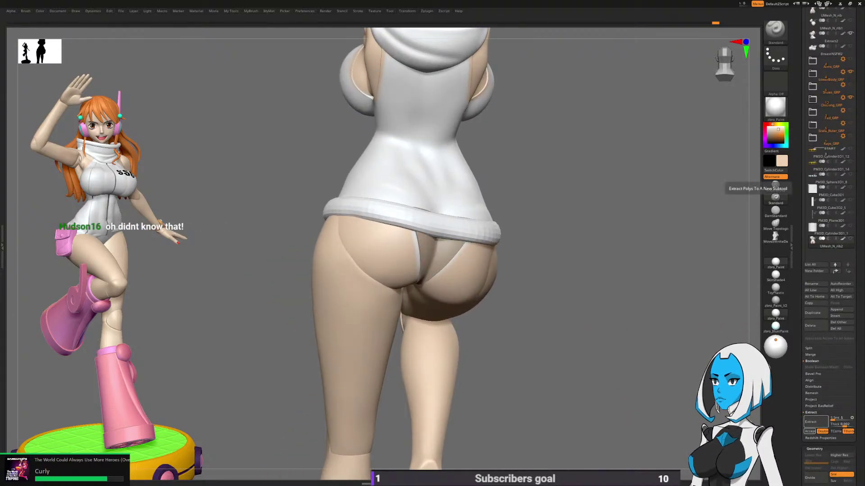
click(810, 431)
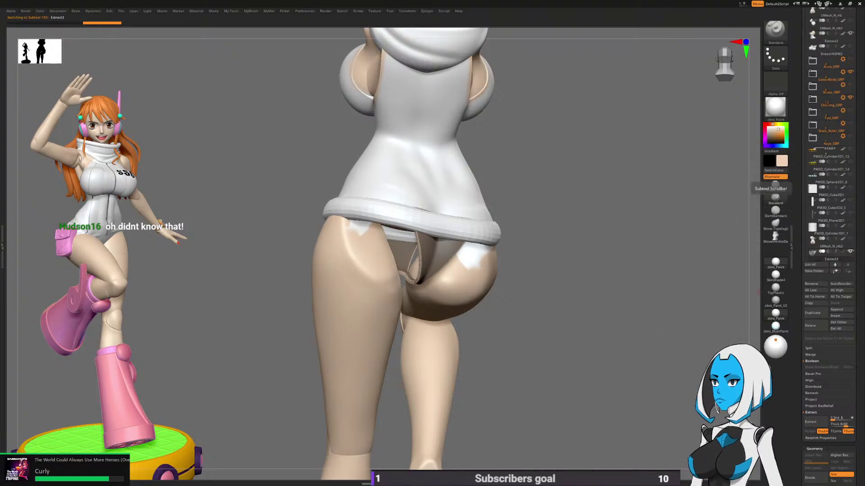
Step: Move the extracted lower piece directly below Extract2 in the subtool order and select Extract2
drag(858, 189, 858, 273)
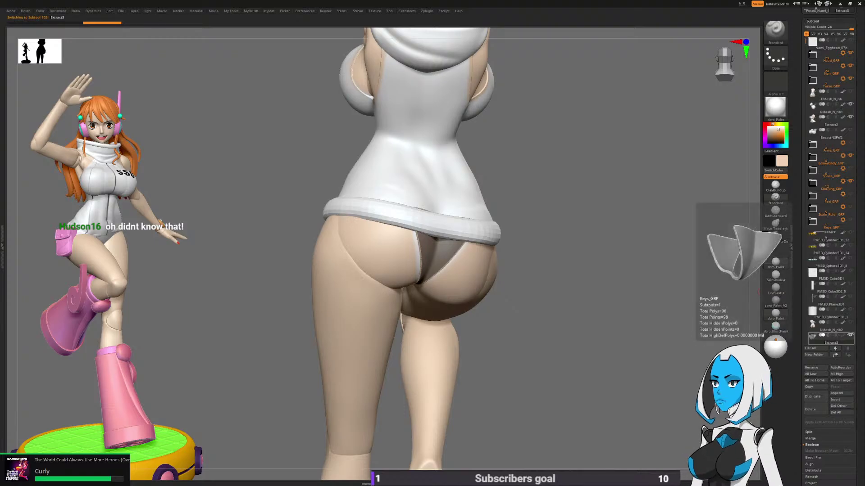
drag(831, 142, 831, 123)
click(831, 122)
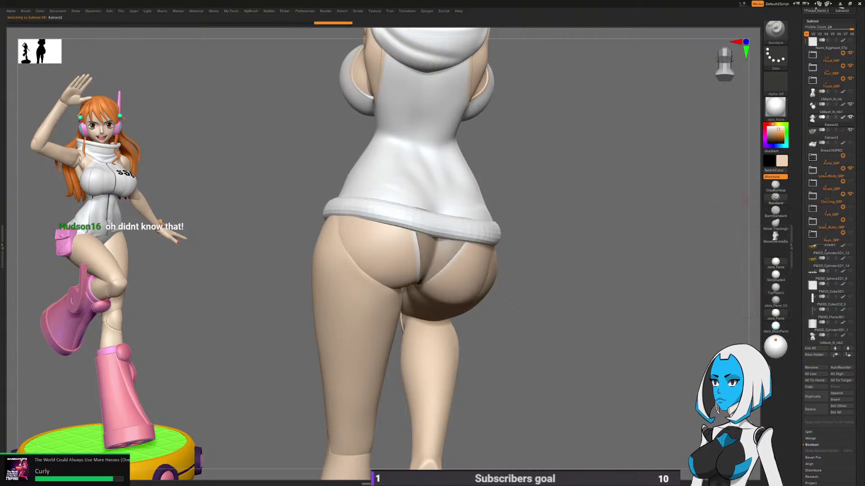
Step: Isolate the upper suit mesh and rename its subtool Suit
key(space)
click(604, 331)
drag(656, 326, 571, 402)
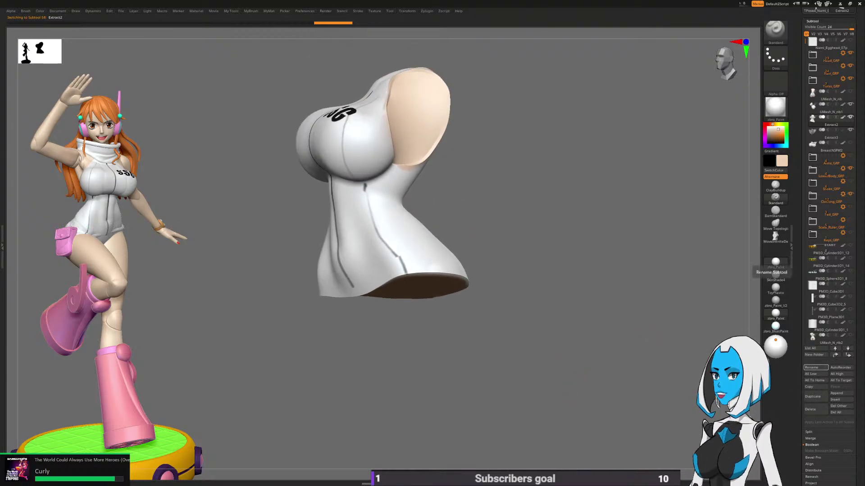
click(811, 367)
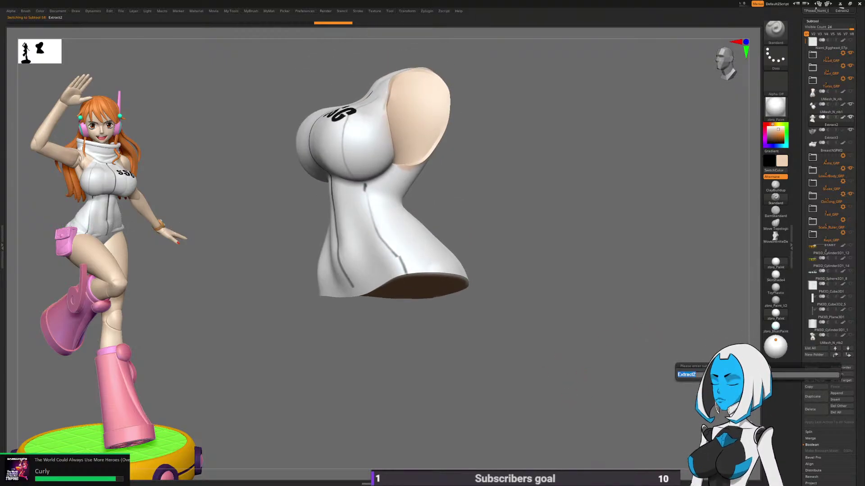
text(Suit)
key(Return)
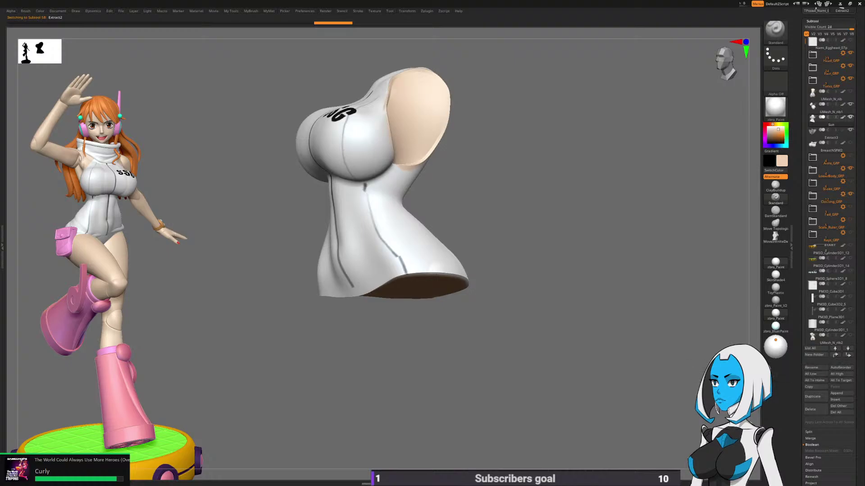
Step: Select the extracted lower piece and rename its subtool pantsu
key(Down)
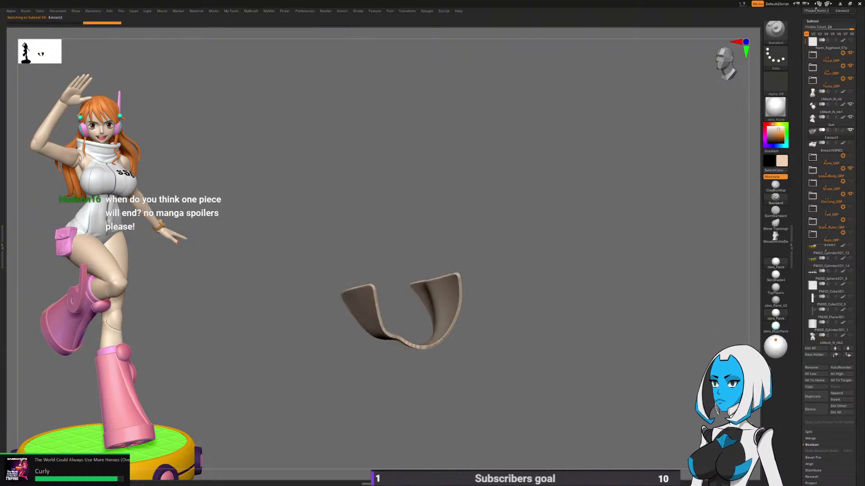
click(811, 367)
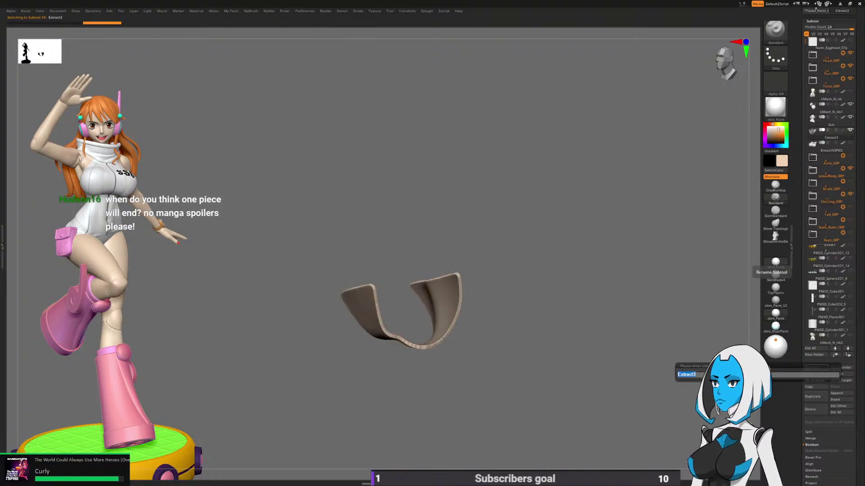
text(pantsu)
key(Return)
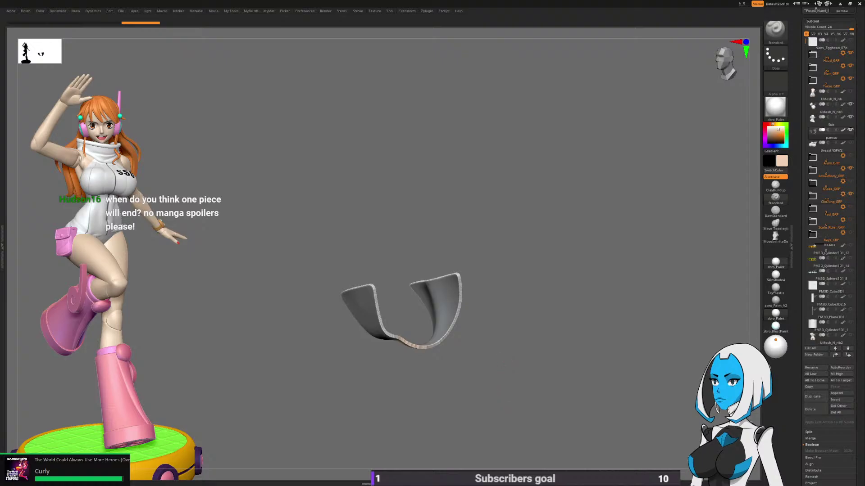
Step: Clear the mask on the lower piece and examine its thickness and shape from the side and front
drag(509, 360, 520, 409)
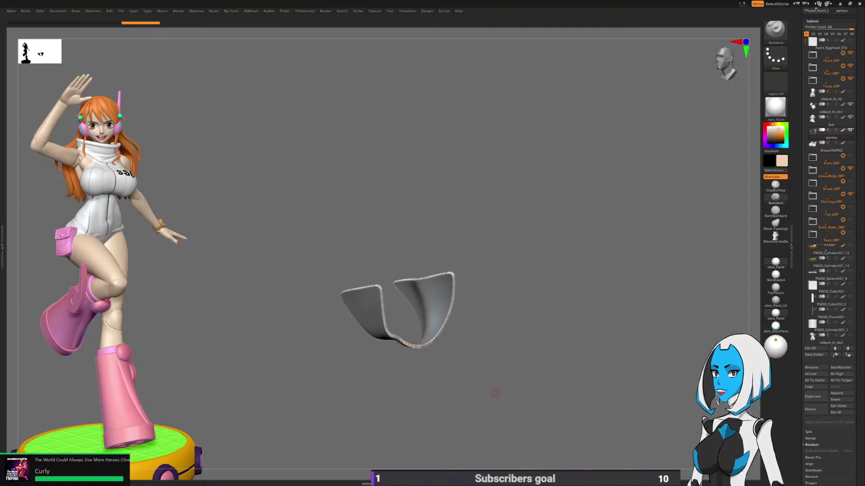
mouse_move(495, 393)
mouse_down()
mouse_move(535, 353)
mouse_move(552, 367)
mouse_up()
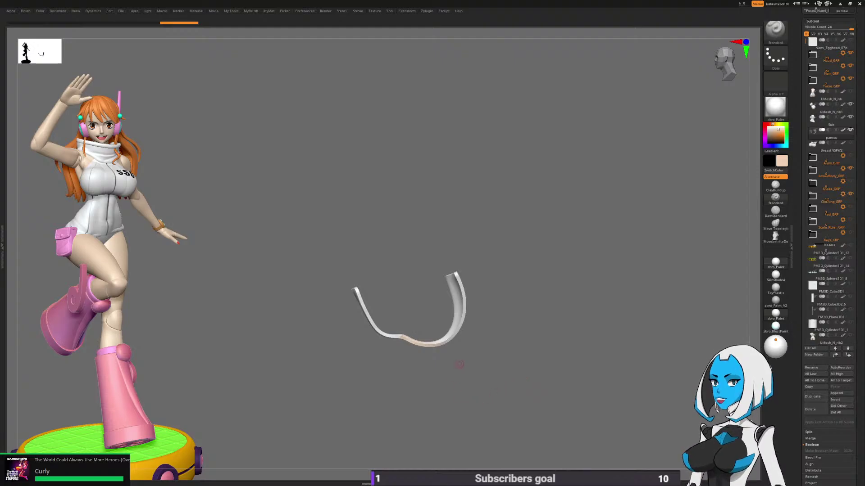
mouse_move(461, 366)
mouse_down()
mouse_move(533, 365)
mouse_move(524, 396)
mouse_move(541, 378)
mouse_move(484, 426)
mouse_move(515, 394)
mouse_up()
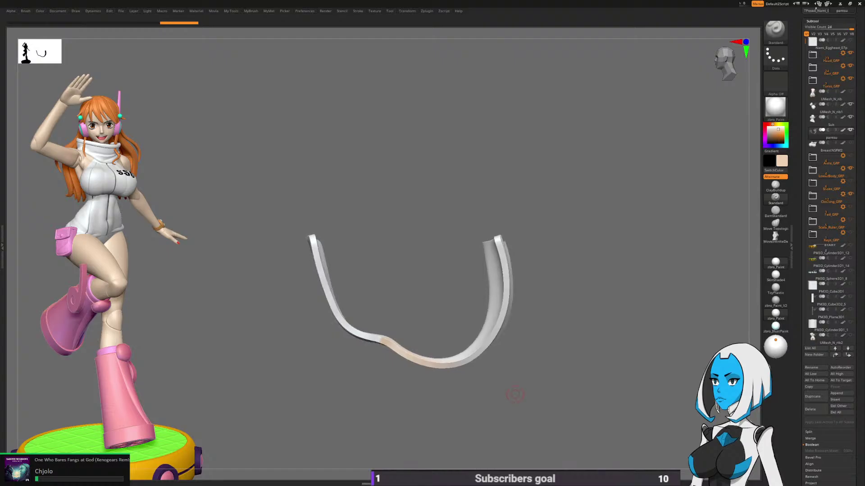
drag(533, 351, 482, 314)
key(space)
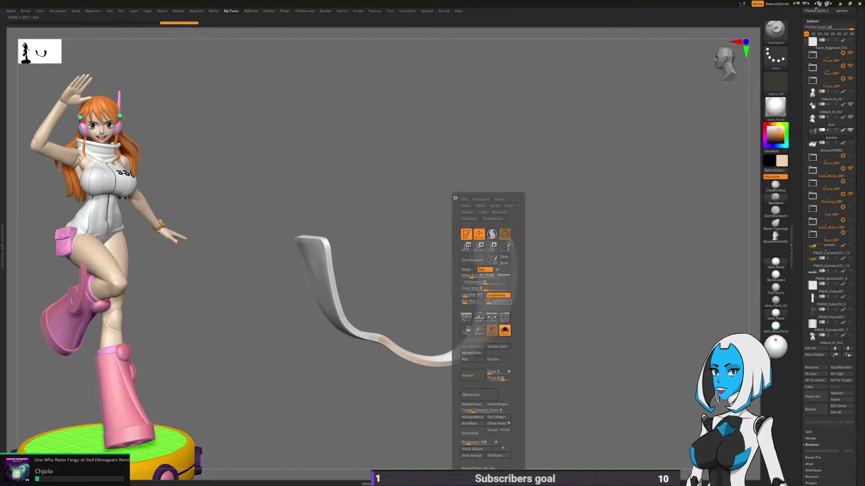
drag(579, 293, 578, 333)
key(space)
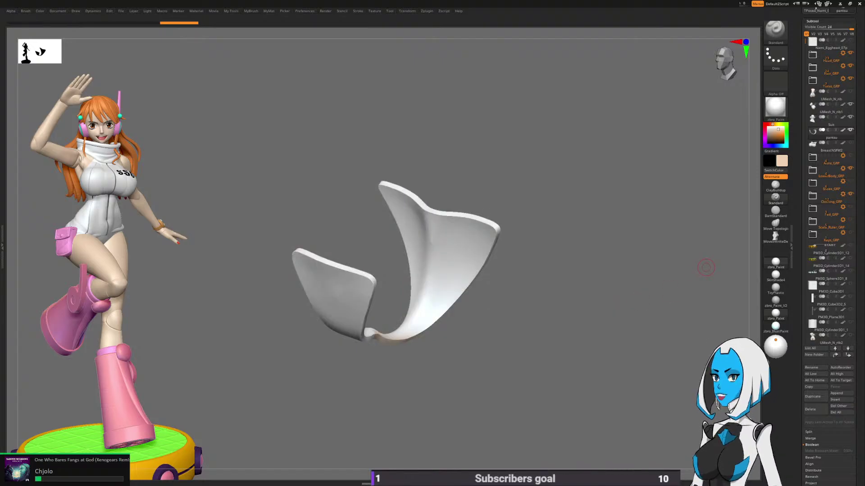
mouse_move(547, 384)
mouse_down()
mouse_move(533, 359)
mouse_move(542, 370)
mouse_up()
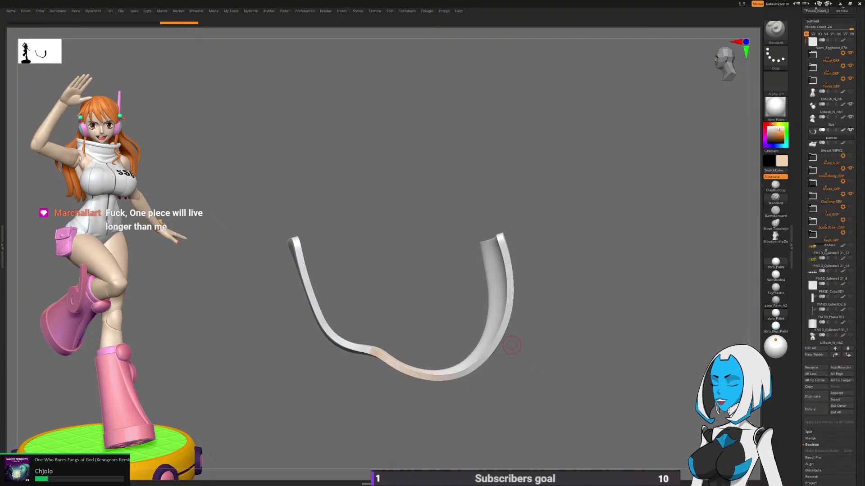
Step: Isolate and mask a polygroup of the lower piece, restore the full mesh and soften its sharp rims
mouse_move(543, 344)
mouse_down()
mouse_move(608, 342)
mouse_move(554, 333)
mouse_move(571, 332)
mouse_move(529, 339)
mouse_up()
ctrl+shift+click(464, 310)
ctrl+click(507, 313)
ctrl+shift+click(543, 341)
ctrl+click(542, 342)
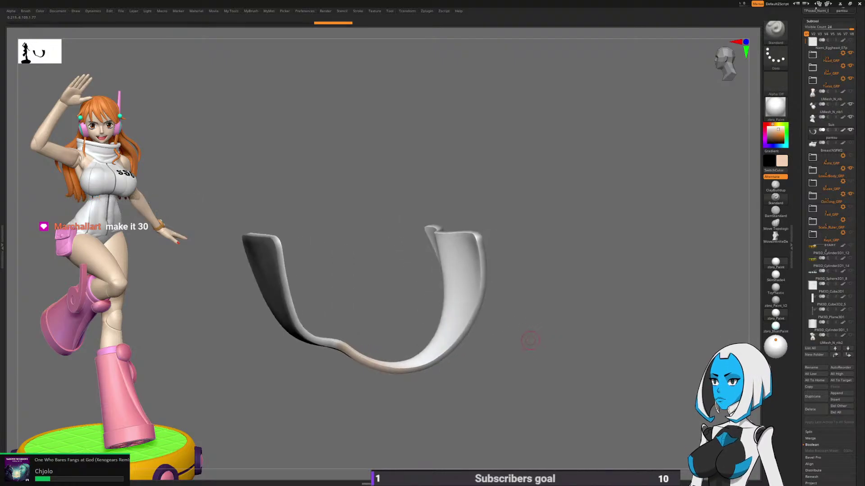
Step: Enlarge the Move brush and try pulling the thinner arm of the lower piece inward from the side view
key(space)
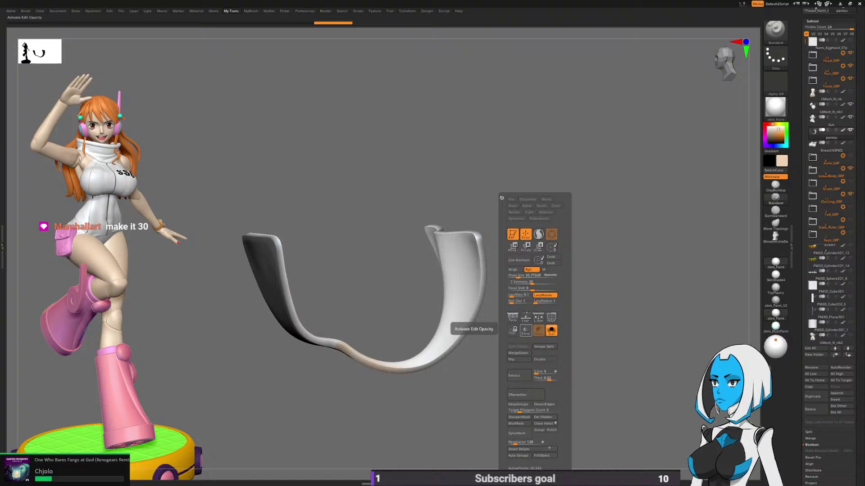
key(b)
click(452, 285)
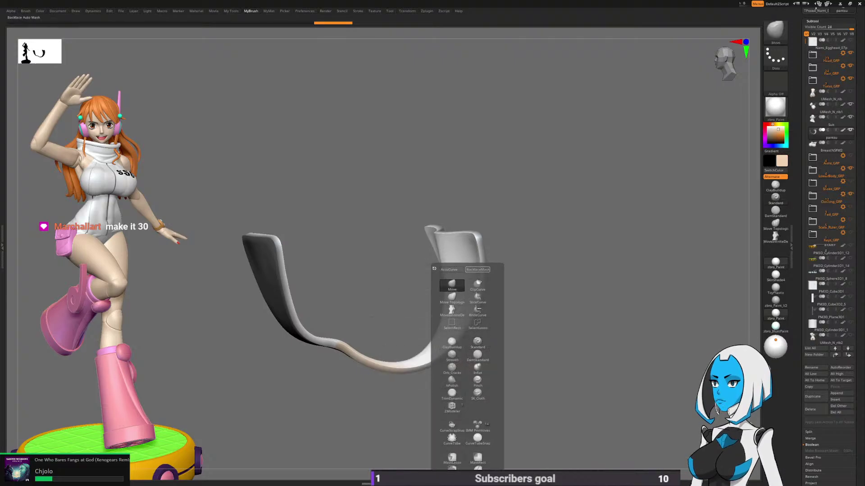
key(space)
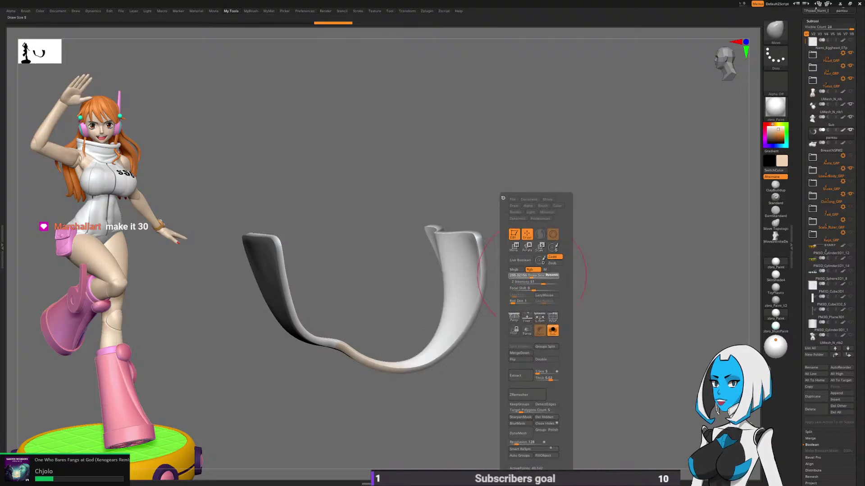
drag(532, 275, 552, 354)
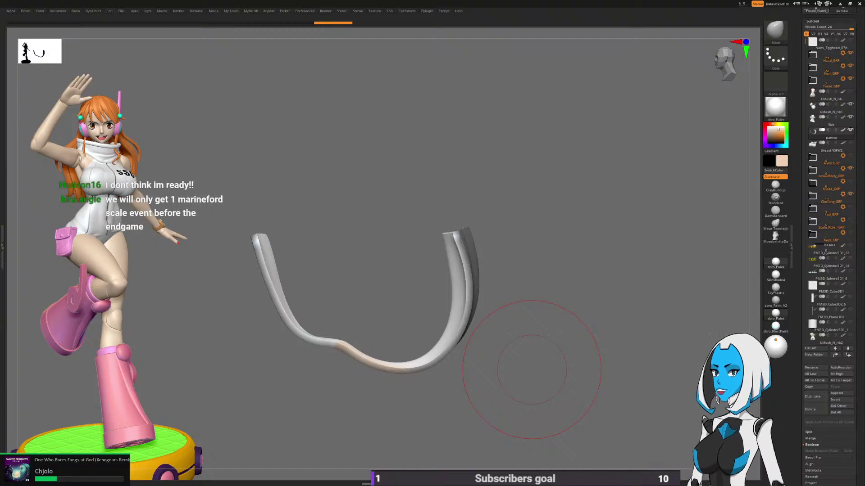
drag(531, 370, 544, 381)
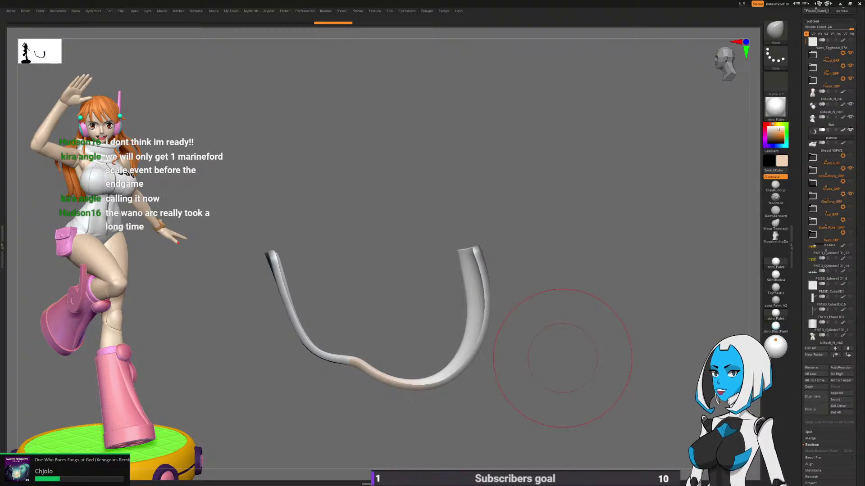
key(space)
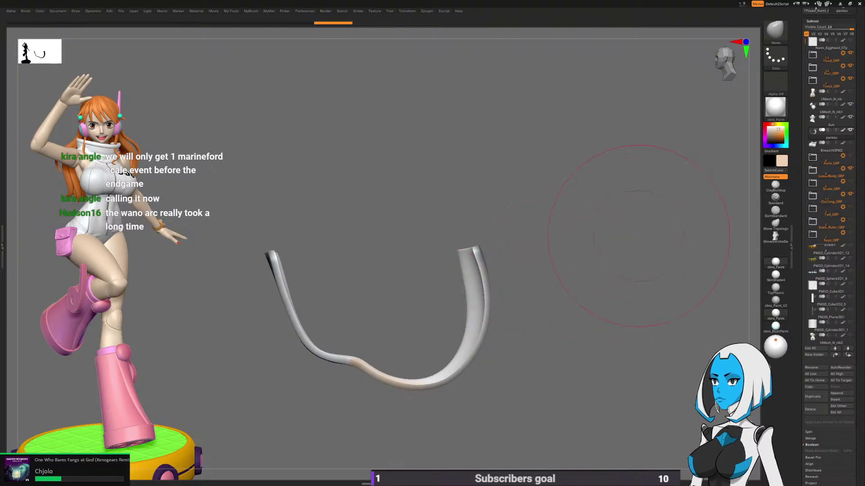
drag(273, 271, 283, 270)
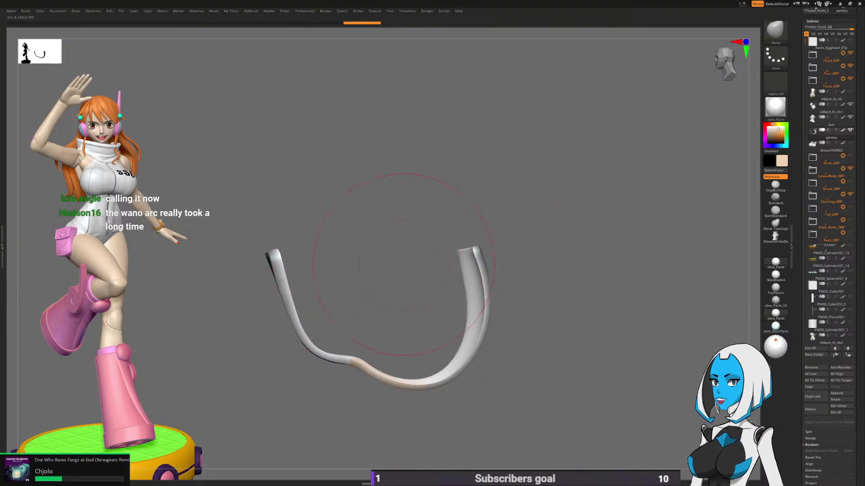
Step: With the MoveInfiniteDepth brush, pull the inner edge of the thinner arm and the bottom curve inward to thicken them
key(b)
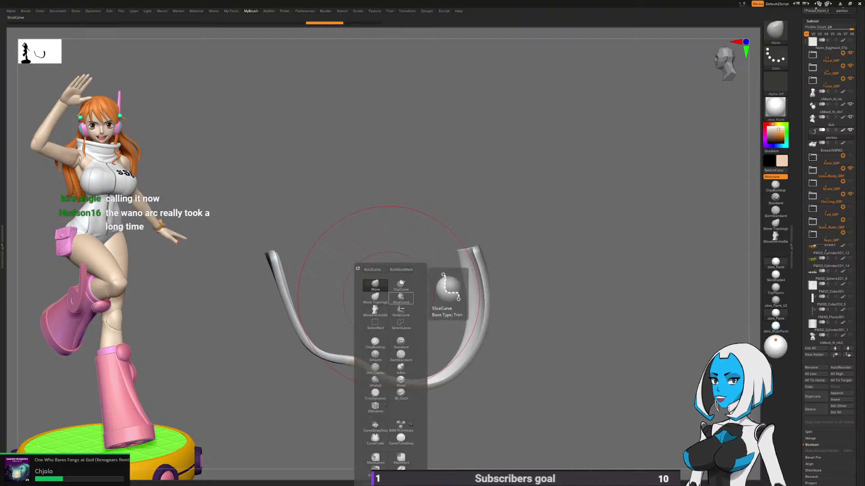
click(375, 311)
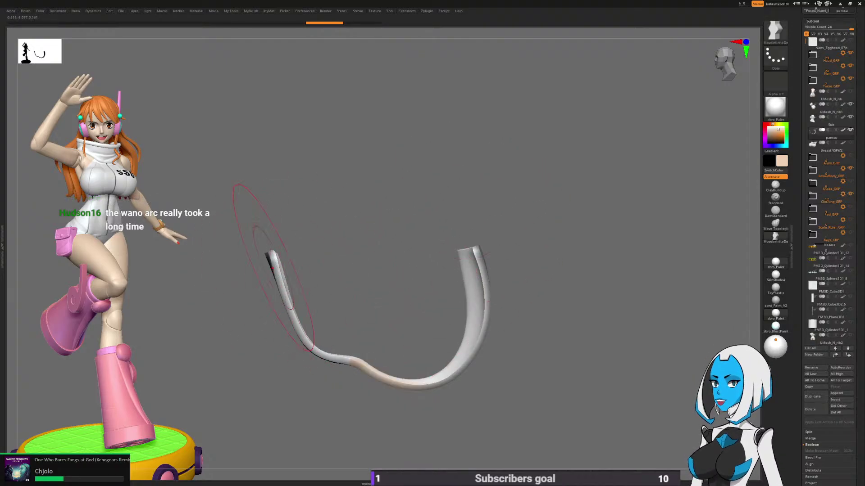
drag(281, 289, 288, 285)
drag(317, 348, 322, 339)
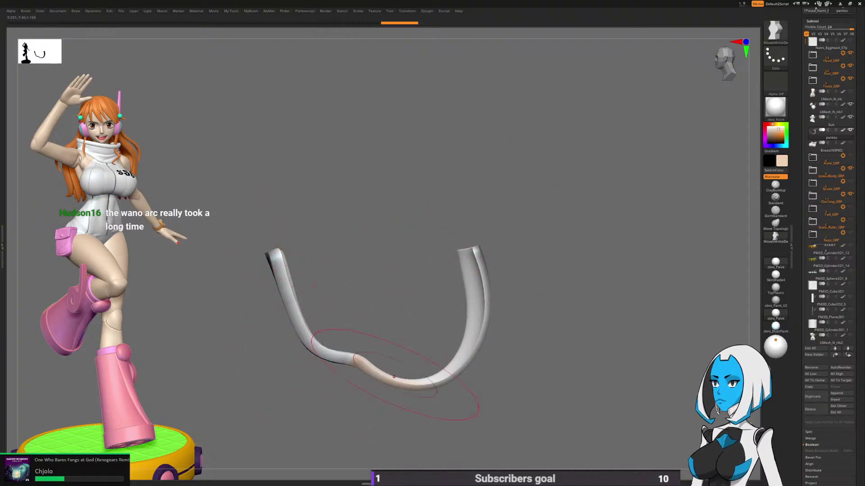
drag(407, 389, 404, 382)
Step: Pull the inner edge of the opposite arm inward and even out the thickness through the bottom curve and thinner arm
drag(483, 289, 472, 289)
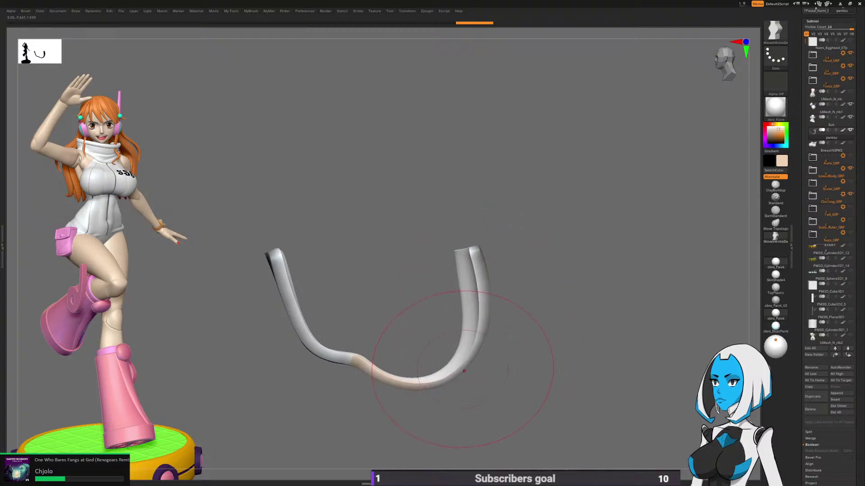
drag(461, 365, 456, 358)
drag(486, 273, 478, 267)
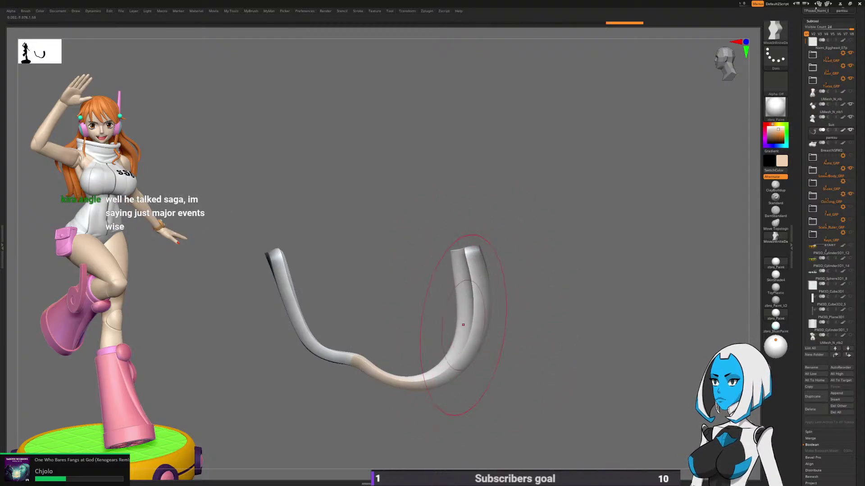
drag(463, 328, 459, 330)
drag(397, 381, 345, 355)
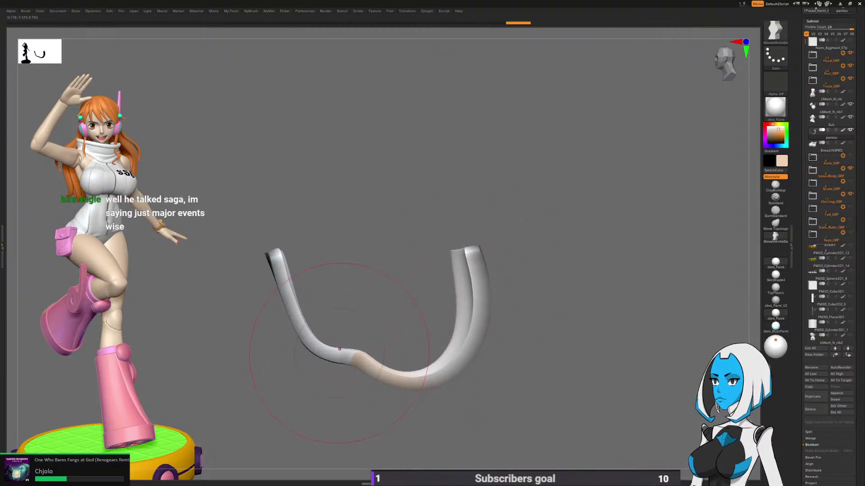
drag(283, 261, 288, 260)
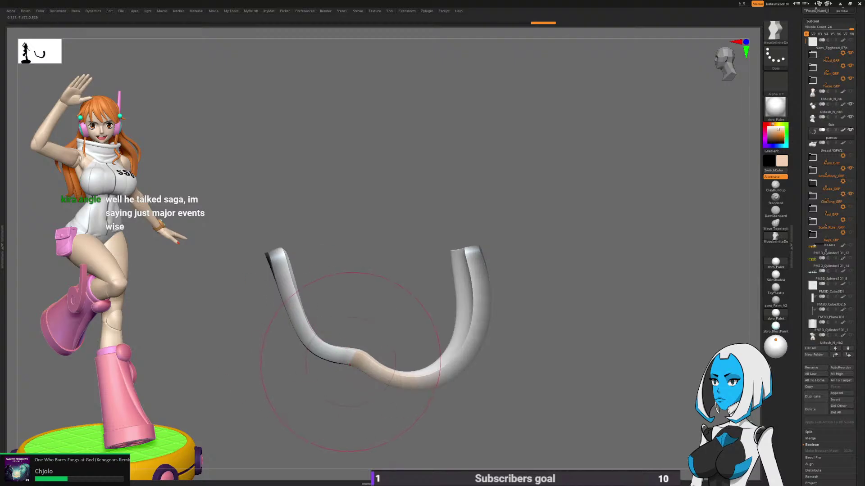
drag(353, 361, 356, 357)
Step: Build up more thickness along both arms and the bottom curve by working the inner contour further inward
key(ctrl+shift+z)
key(ctrl+shift+z)
key(ctrl+shift+z)
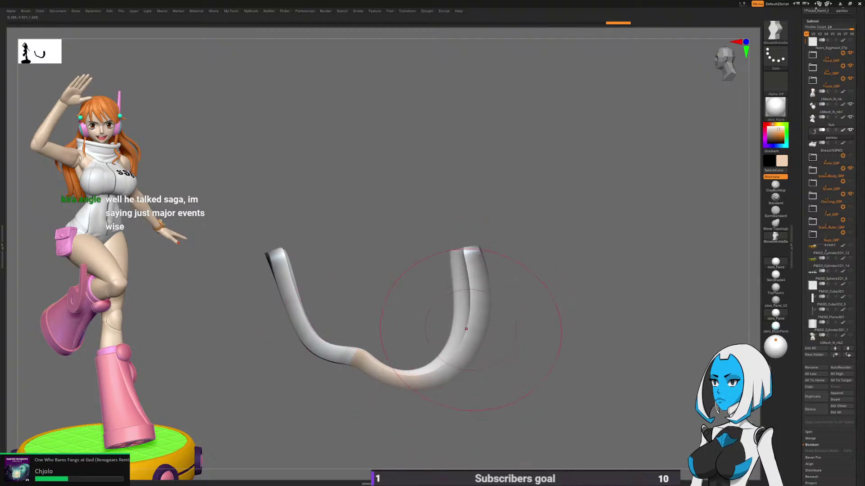
key(ctrl+shift+z)
key(ctrl+shift+z)
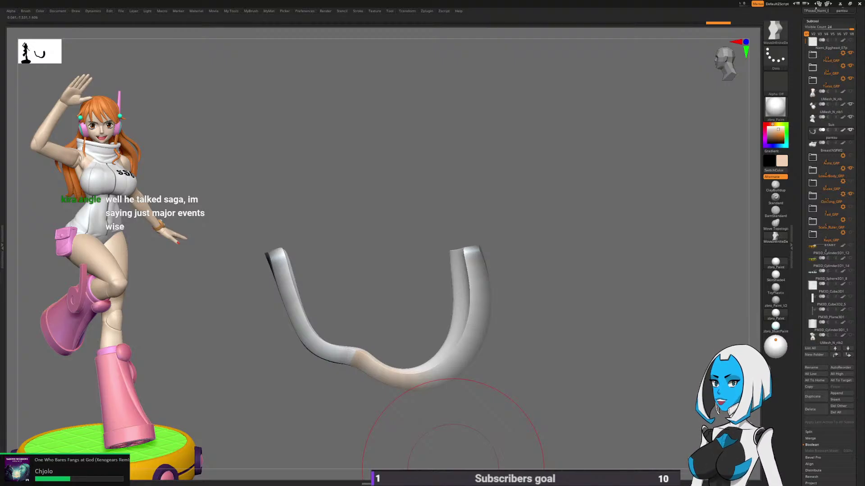
key(ctrl+z)
key(ctrl+z)
key(ctrl+z)
key(ctrl+z)
key(ctrl+z)
key(ctrl+z)
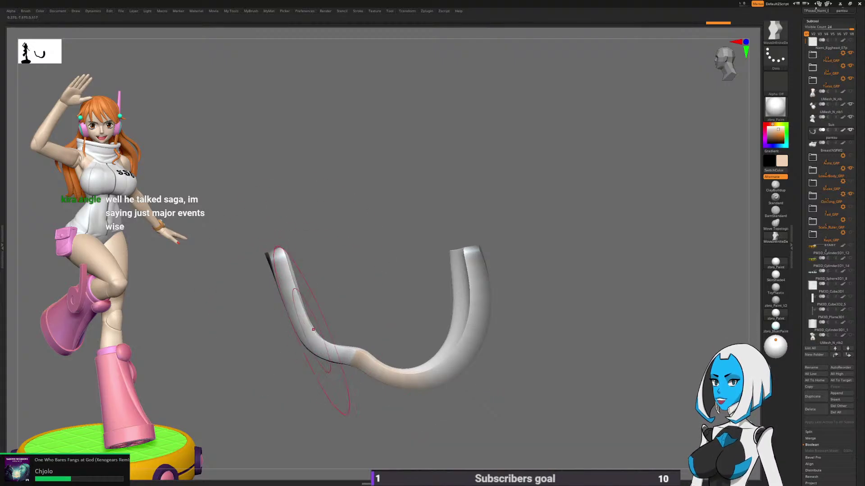
key(ctrl+shift+z)
key(ctrl+shift+z)
key(ctrl+shift+z)
key(ctrl+shift+z)
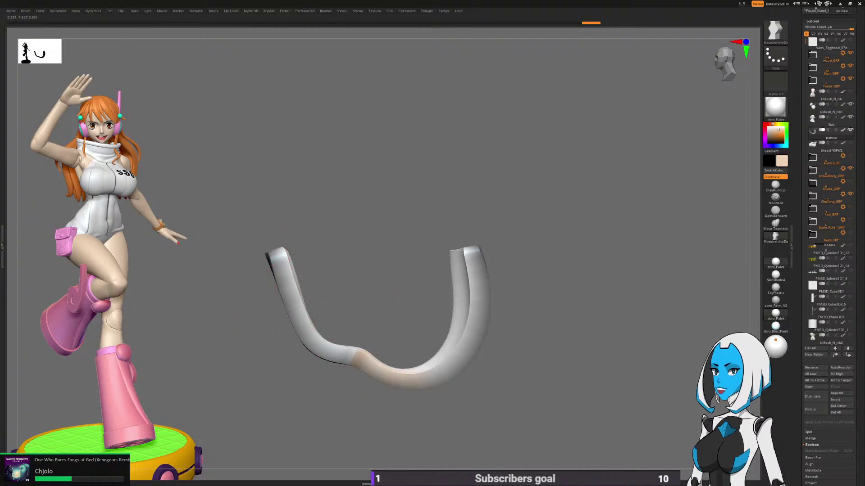
key(ctrl+shift+z)
key(ctrl+shift+z)
key(ctrl+shift+z)
key(ctrl+shift+z)
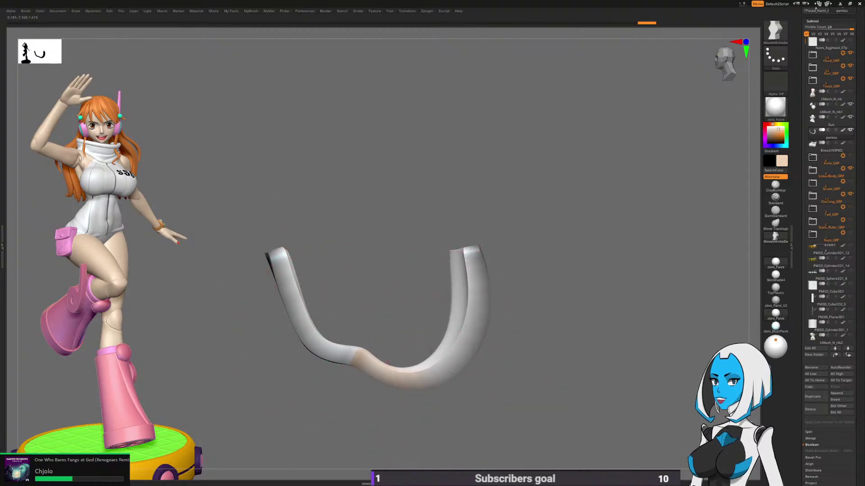
key(ctrl+z)
key(ctrl+z)
key(ctrl+z)
key(ctrl+z)
key(ctrl+z)
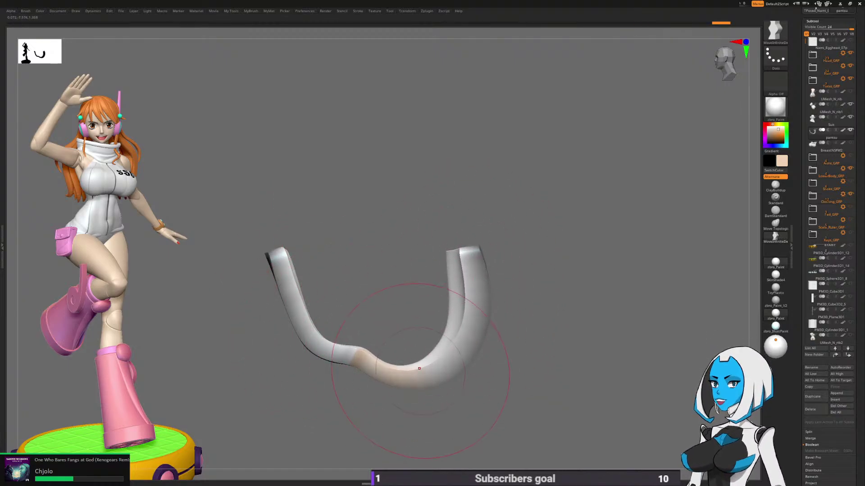
key(ctrl+shift+z)
key(ctrl+shift+z)
key(ctrl+shift+z)
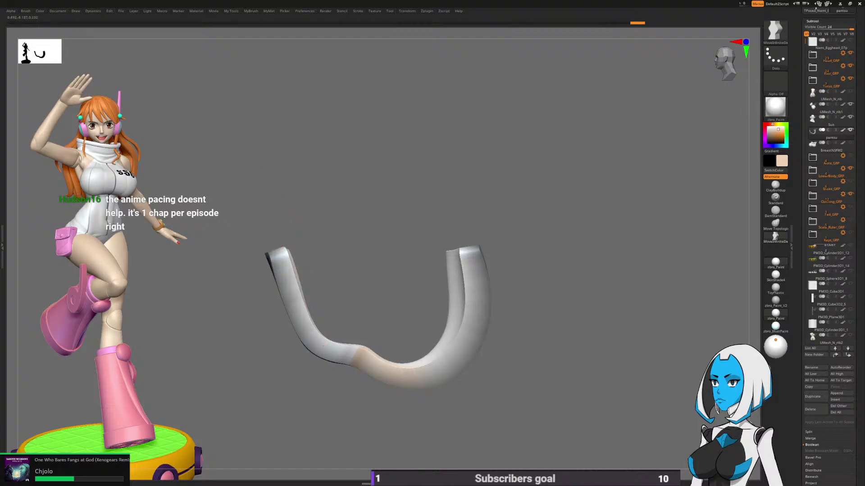
key(ctrl+shift+z)
key(ctrl+shift+z)
key(ctrl+shift+z)
key(ctrl+shift+z)
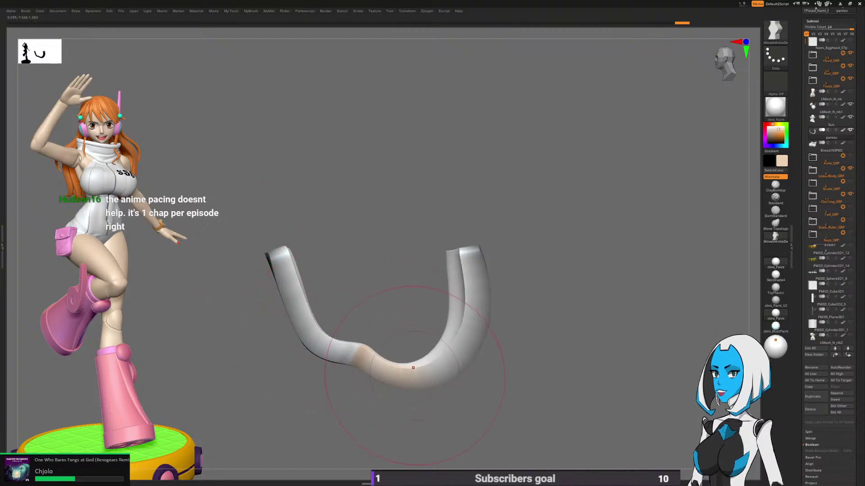
key(ctrl+z)
key(ctrl+z)
key(ctrl+z)
key(ctrl+z)
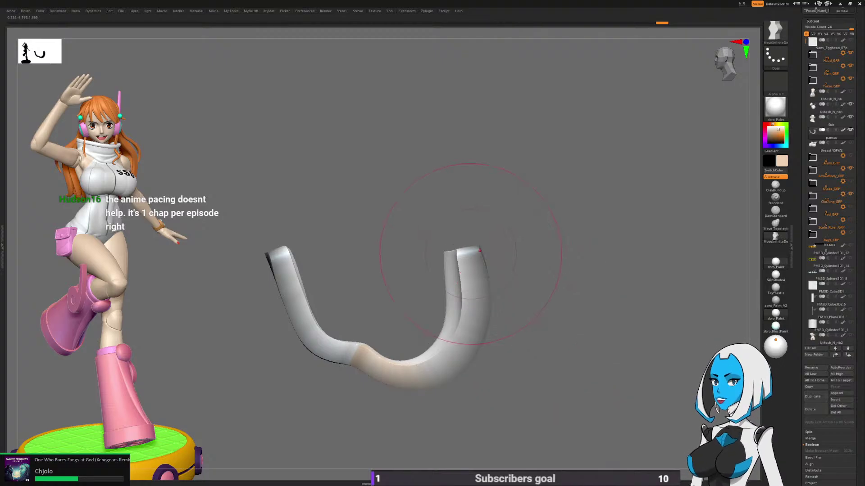
Step: Refine the inner contour from the wider arm's upper end through the bottom curve to an even, smooth thickness
drag(472, 257, 468, 259)
drag(415, 363, 414, 359)
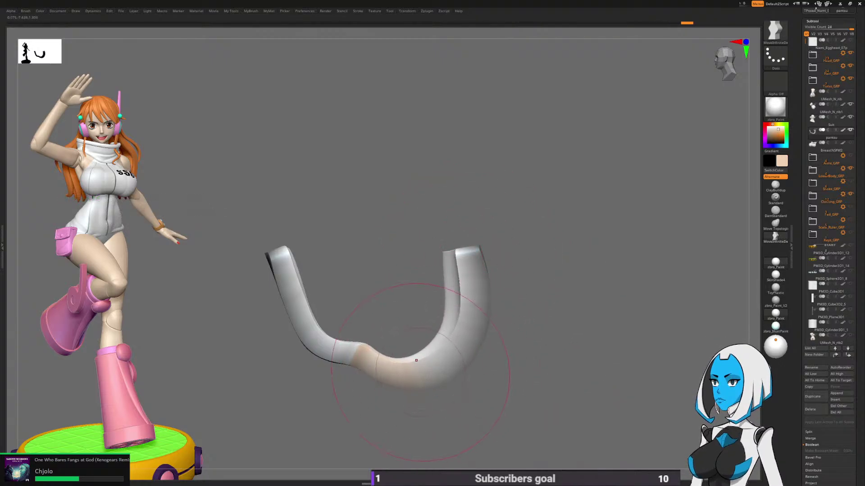
drag(301, 284, 303, 283)
drag(343, 350, 347, 343)
mouse_move(428, 361)
mouse_down()
mouse_move(436, 352)
mouse_move(433, 372)
mouse_up()
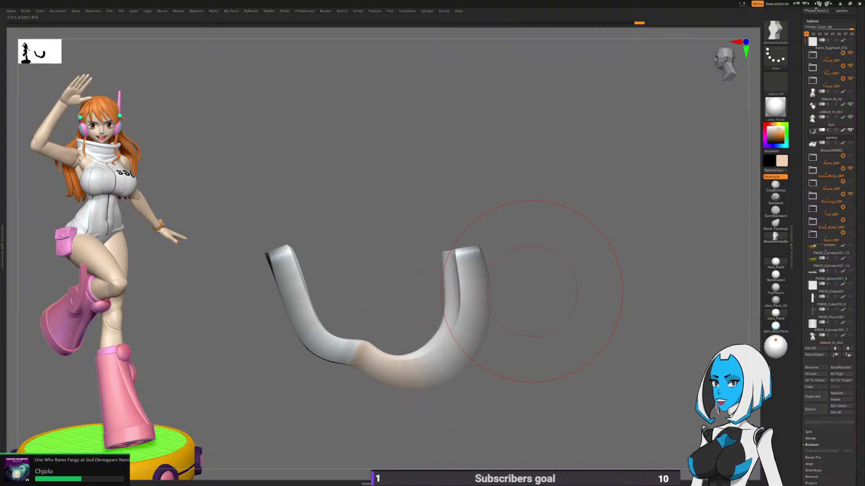
drag(469, 255, 468, 255)
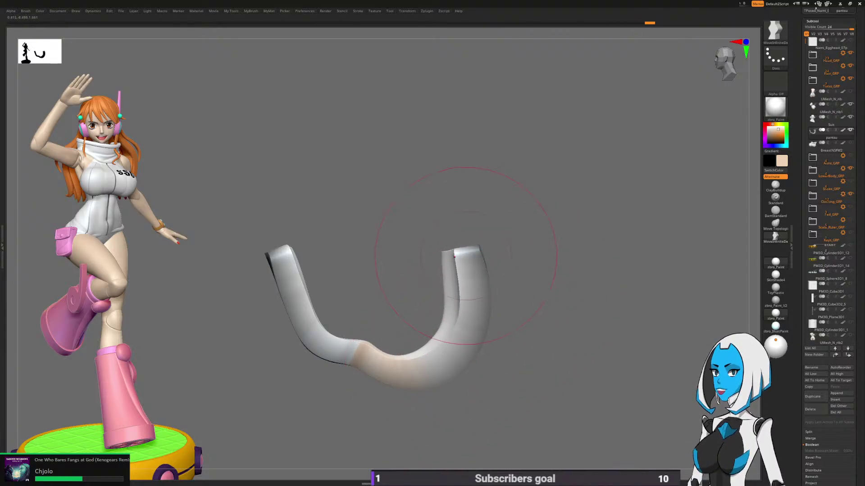
drag(460, 315, 456, 317)
drag(430, 347, 425, 342)
shift+drag(357, 435, 355, 452)
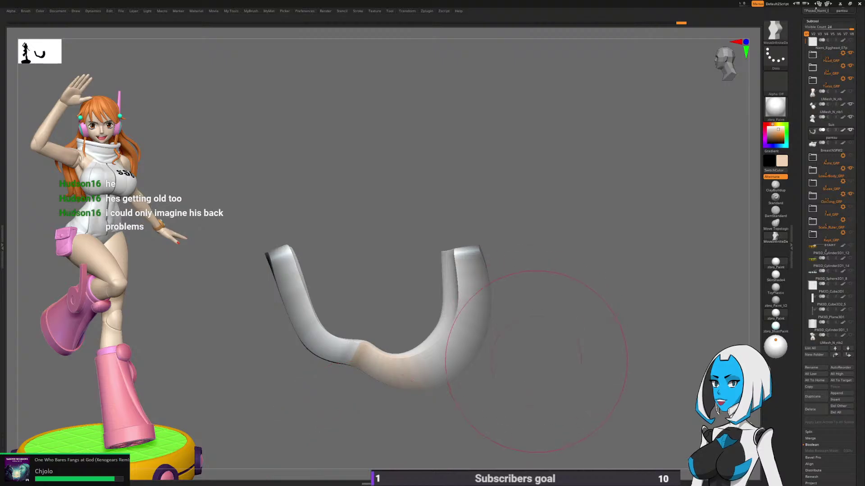
Step: Turn the piece slightly and widen the upper end and inner side of the thinner arm
mouse_move(540, 370)
mouse_down()
mouse_move(525, 370)
mouse_move(558, 370)
mouse_move(547, 372)
mouse_up()
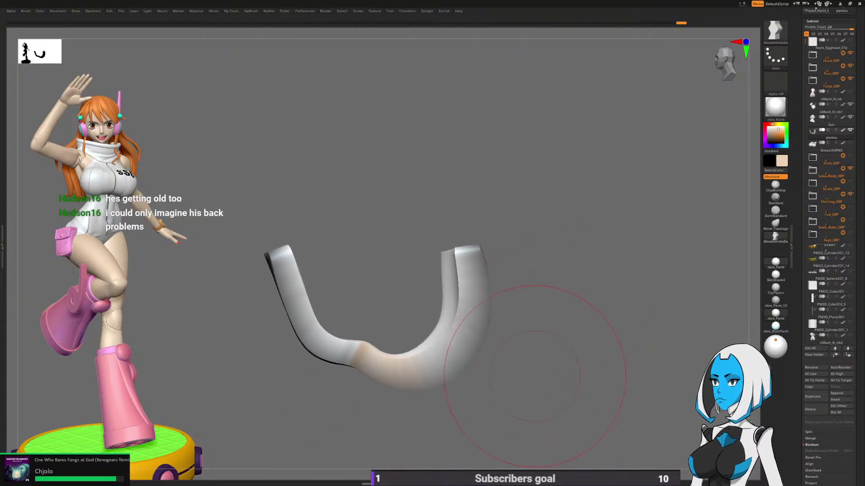
drag(289, 250, 297, 249)
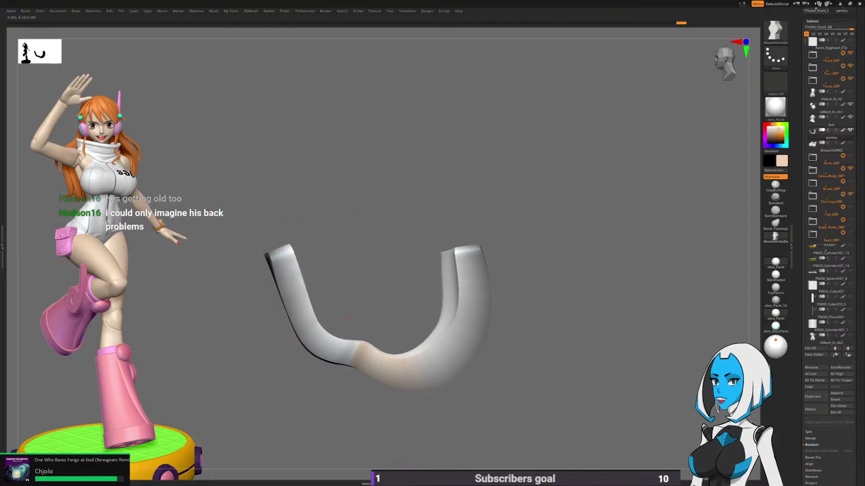
mouse_move(335, 198)
mouse_down()
mouse_move(354, 184)
mouse_move(332, 197)
mouse_up()
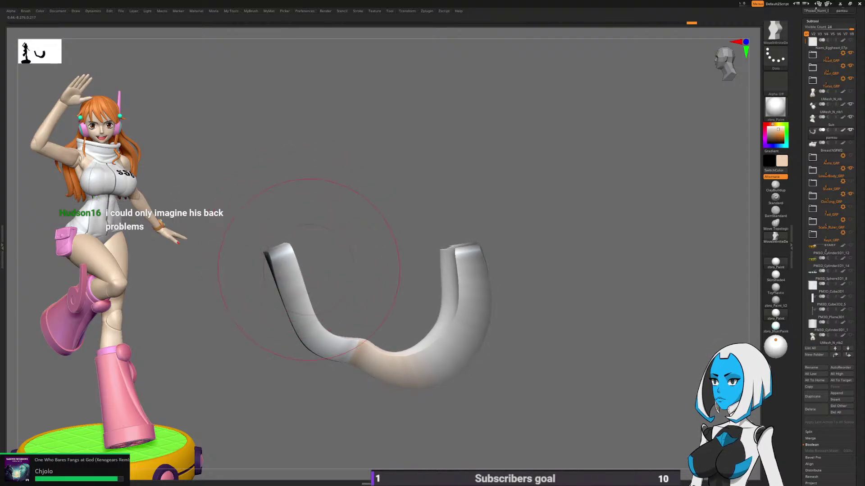
drag(308, 284, 315, 282)
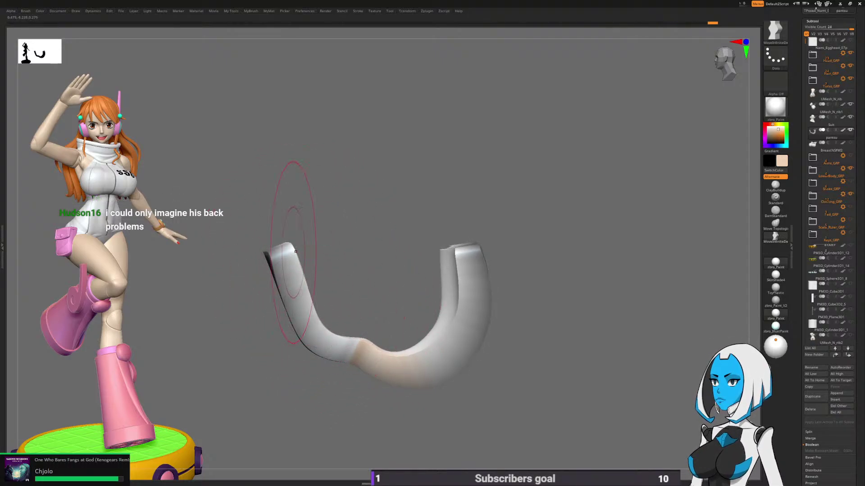
drag(291, 253, 294, 252)
Step: Display the polyframe on the lower piece and examine its polygroups and inner faces from both ends
drag(556, 332, 635, 338)
mouse_move(556, 349)
mouse_down()
mouse_move(555, 375)
mouse_move(637, 336)
mouse_up()
drag(555, 377, 599, 377)
drag(568, 351, 507, 360)
key(space)
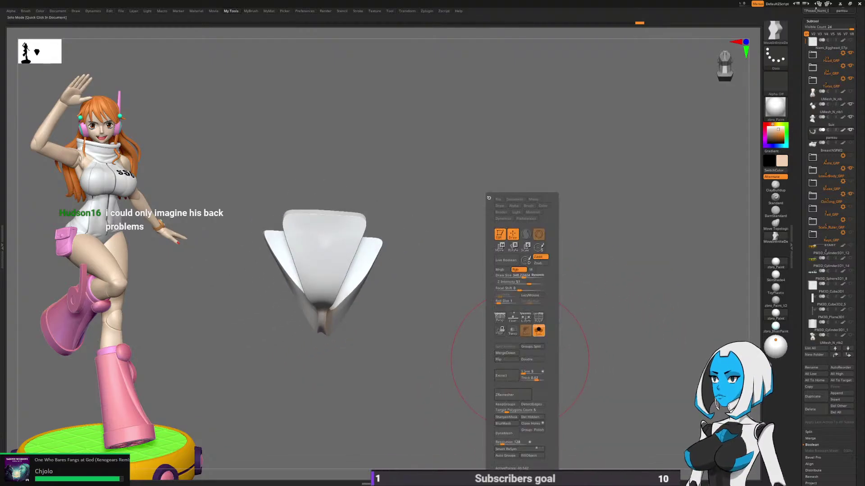
click(539, 318)
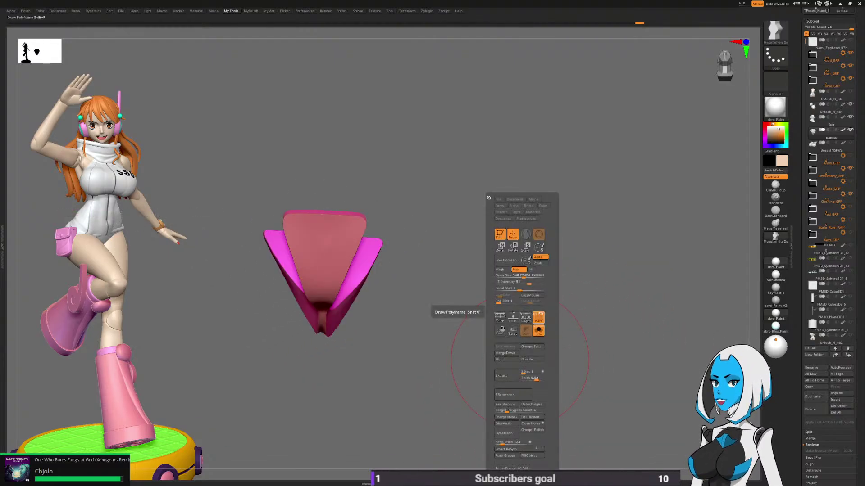
drag(491, 343, 446, 284)
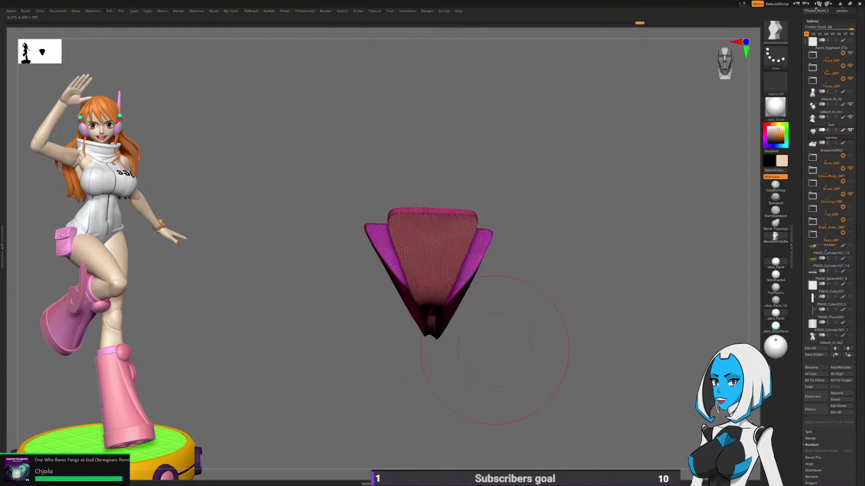
alt+drag(492, 361, 492, 363)
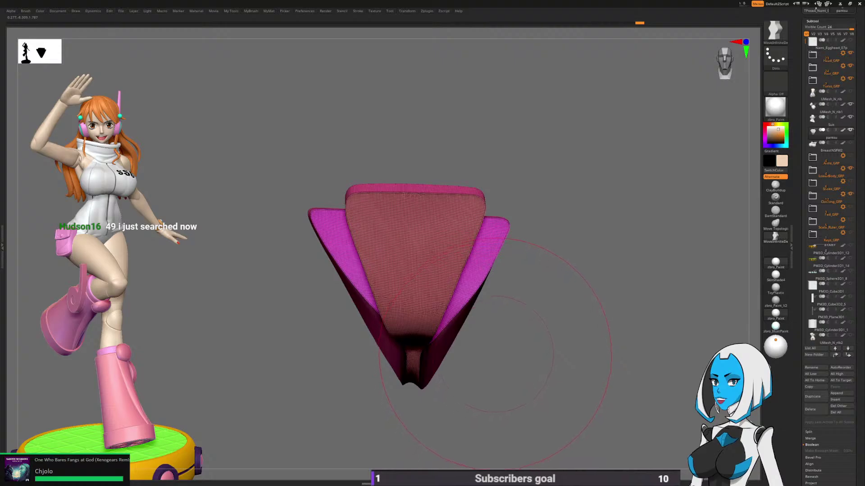
Step: Retopologize the lower piece with ZRemesher, keeping its polygroups and setting the target polygon count to 1
key(space)
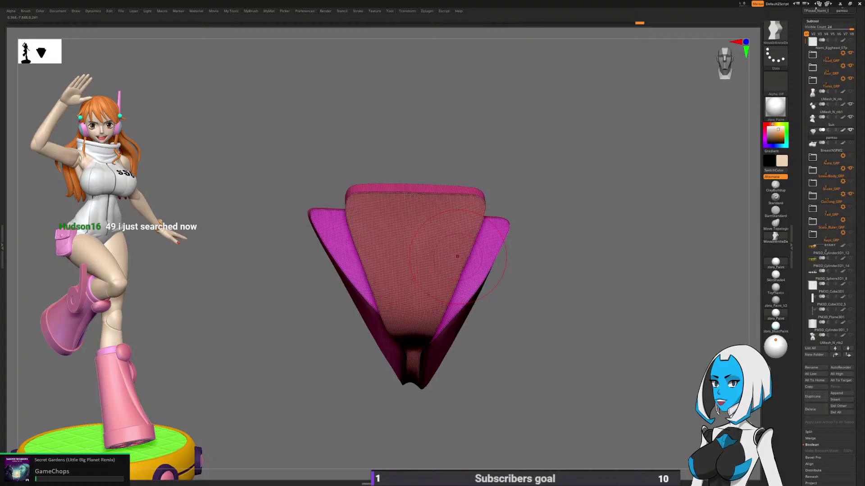
right_drag(457, 256, 457, 205)
key(space)
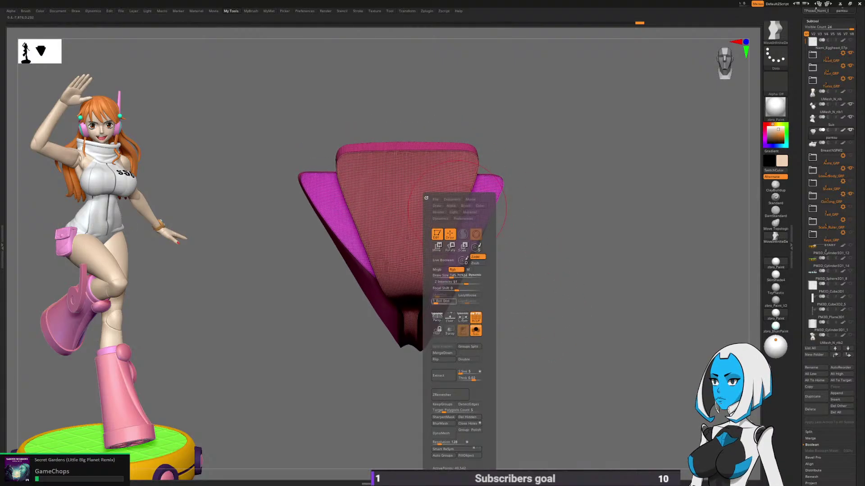
click(443, 405)
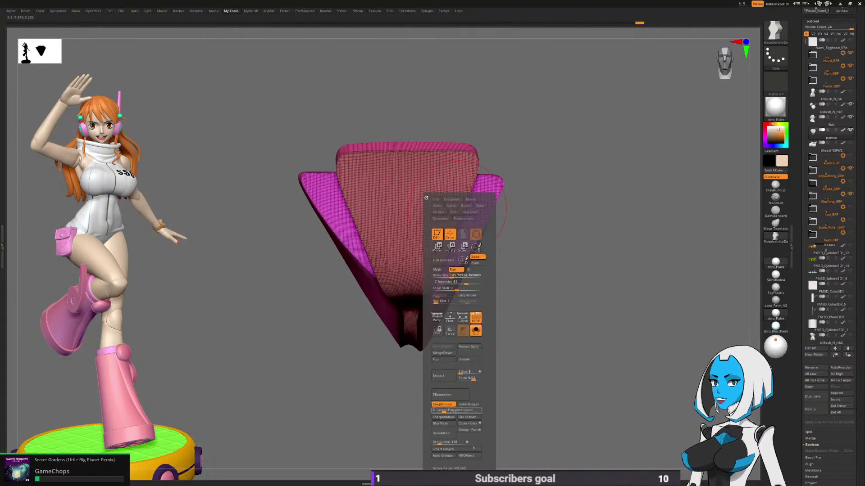
text(1)
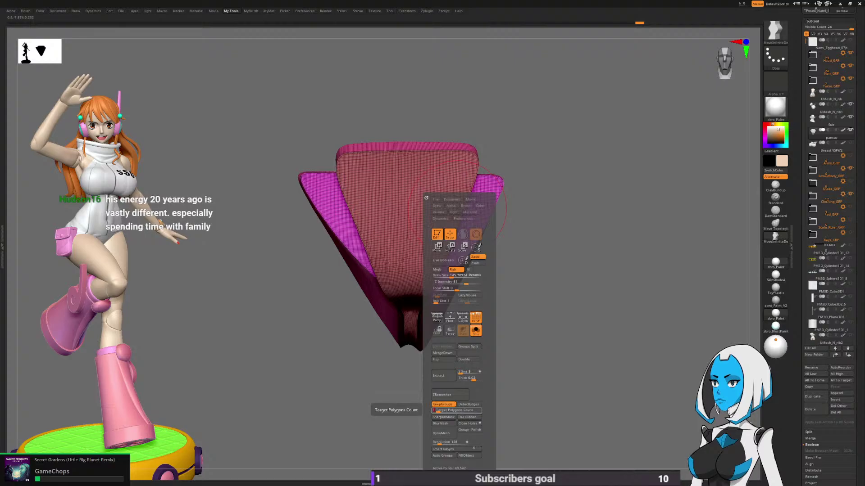
click(448, 395)
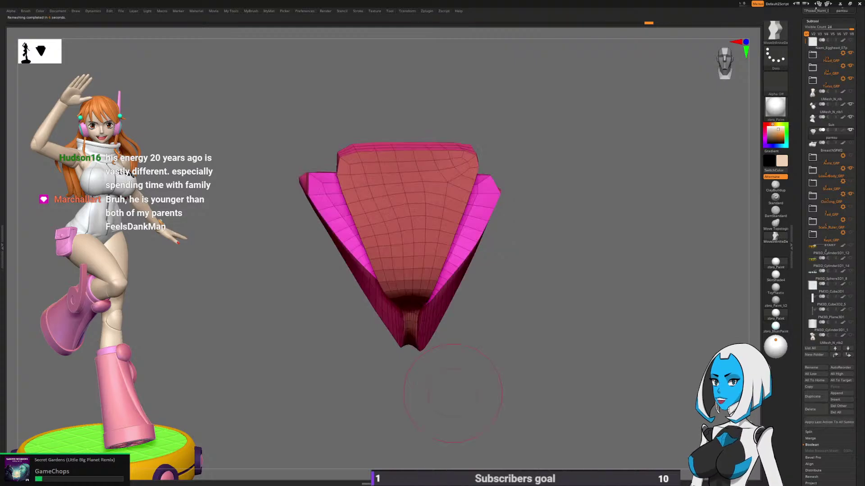
drag(453, 393, 329, 378)
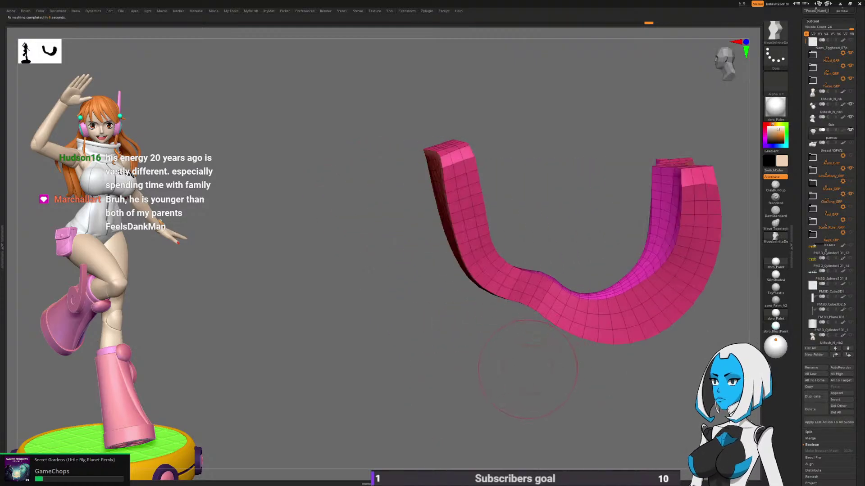
drag(554, 376, 521, 358)
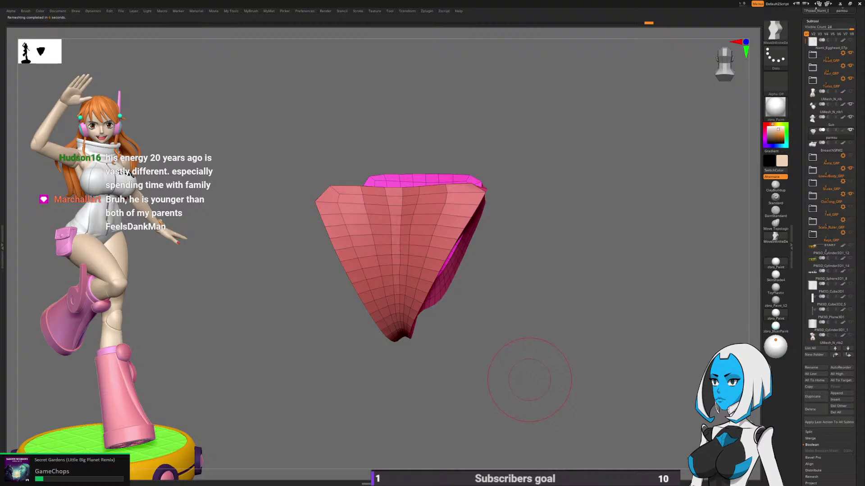
Step: Show the full body again and tuck the piece's upper back edge inside the torso with the Move brush
key(space)
click(548, 332)
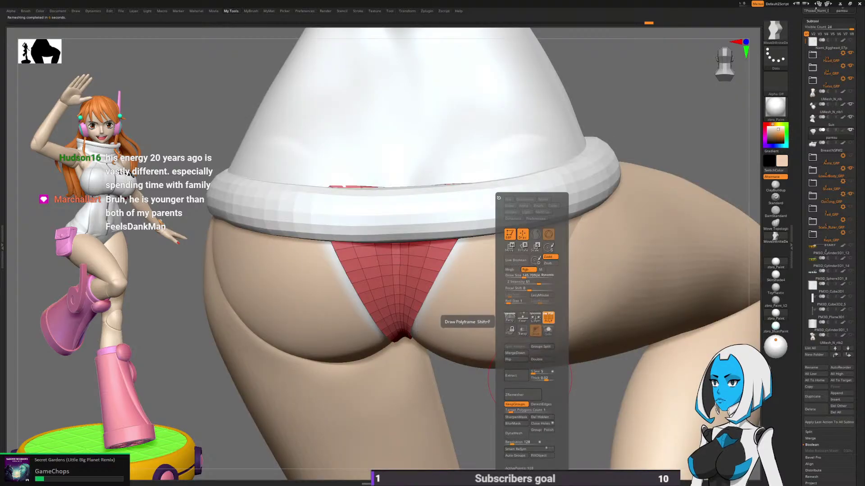
mouse_move(666, 266)
ctrl+right_down()
mouse_move(566, 334)
mouse_move(464, 380)
mouse_move(476, 379)
ctrl+right_up()
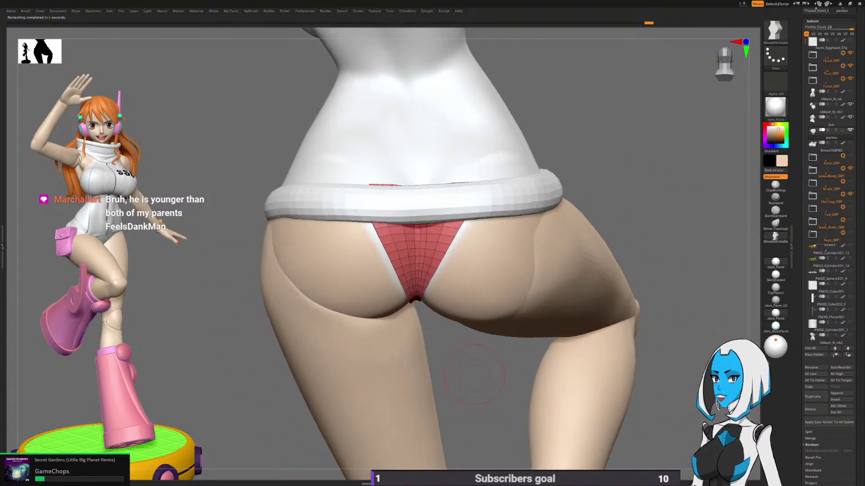
key(space)
click(461, 285)
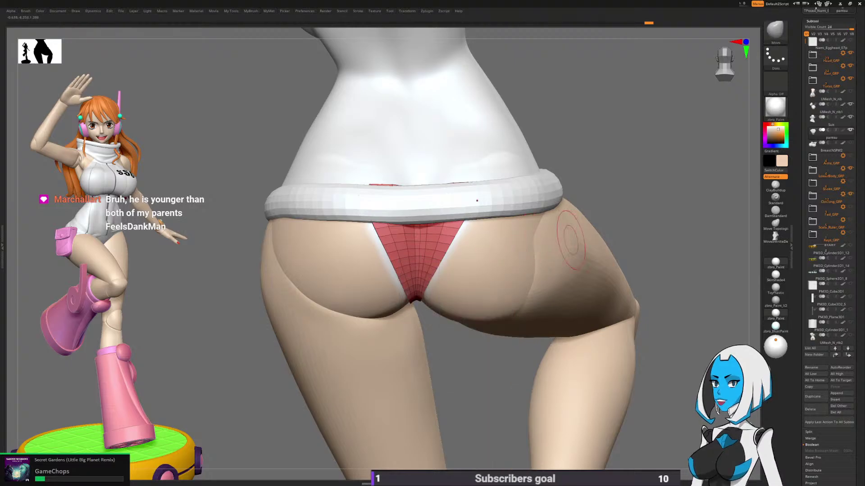
alt+right_drag(552, 257, 474, 330)
key(space)
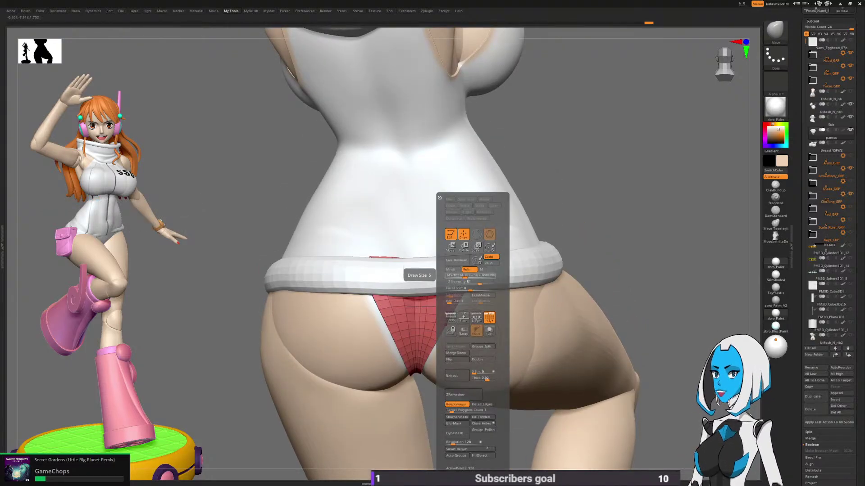
drag(461, 270, 469, 270)
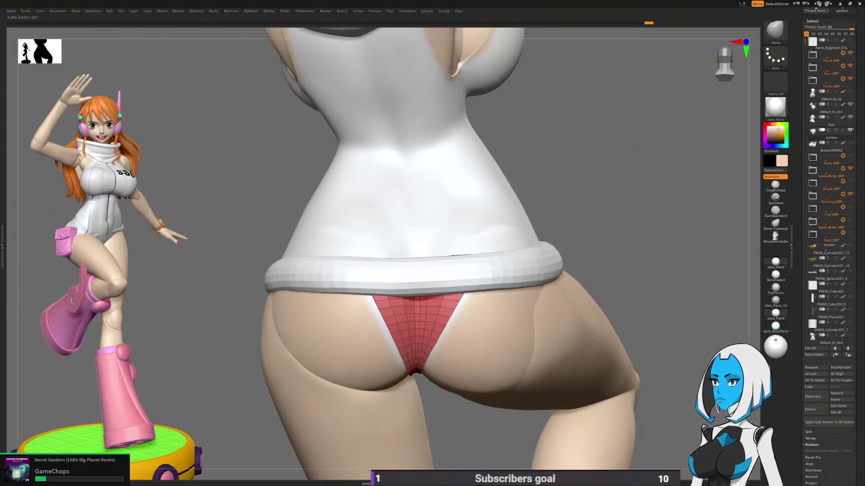
right_drag(676, 293, 598, 316)
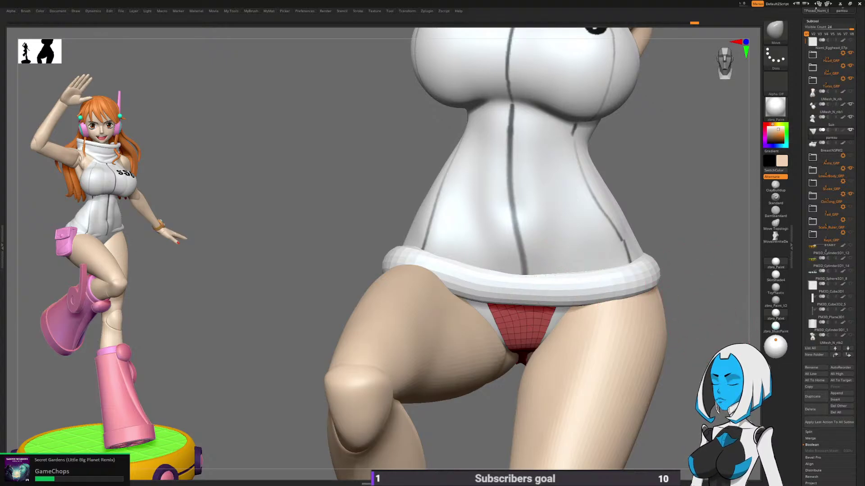
Step: Hide the polyframe and toggle the lower piece's polypaint to display it in white
drag(704, 311, 644, 317)
key(space)
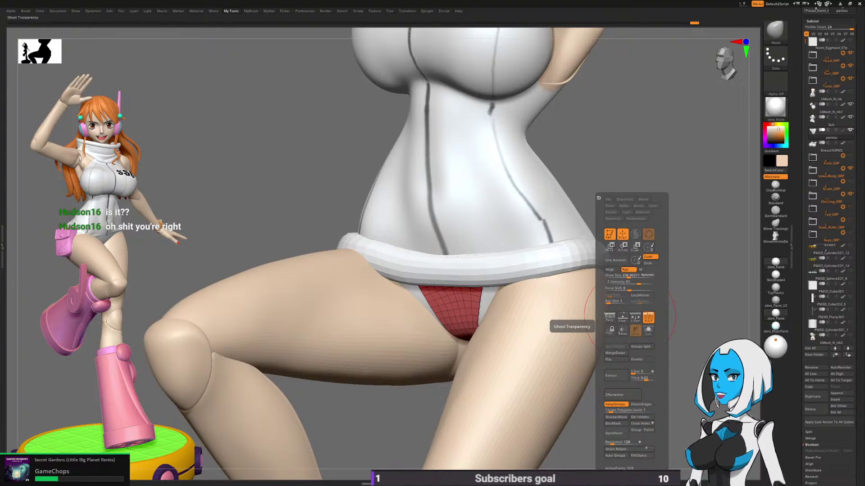
click(648, 317)
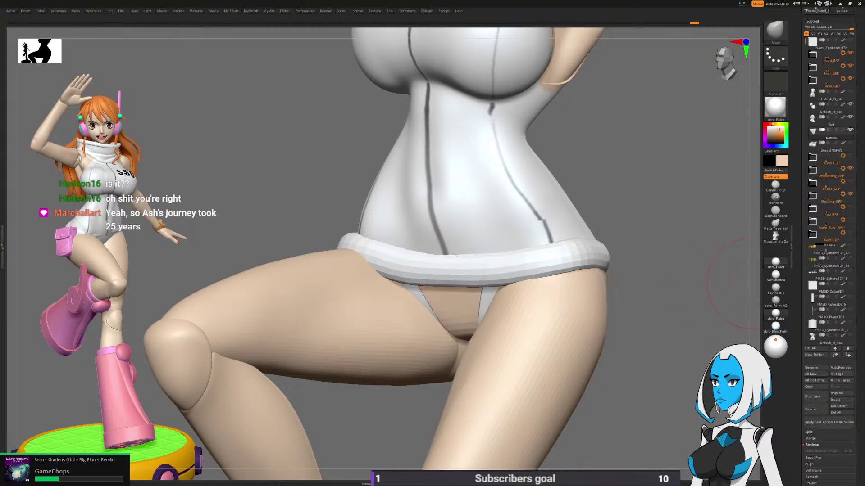
drag(744, 289, 696, 302)
mouse_move(546, 342)
alt+mouse_down()
mouse_move(610, 314)
mouse_move(644, 322)
alt+mouse_up()
click(843, 130)
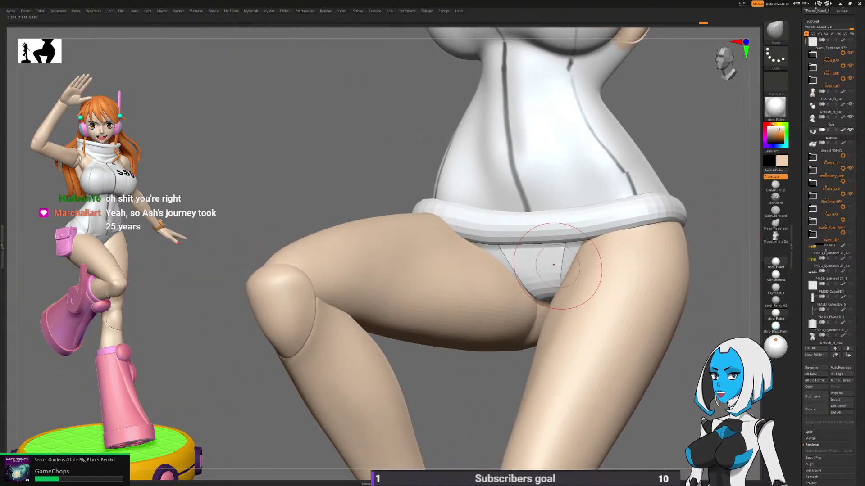
Step: Check the piece's fit at the front and back of the hips and set the active colour to white
alt+right_drag(568, 283, 527, 300)
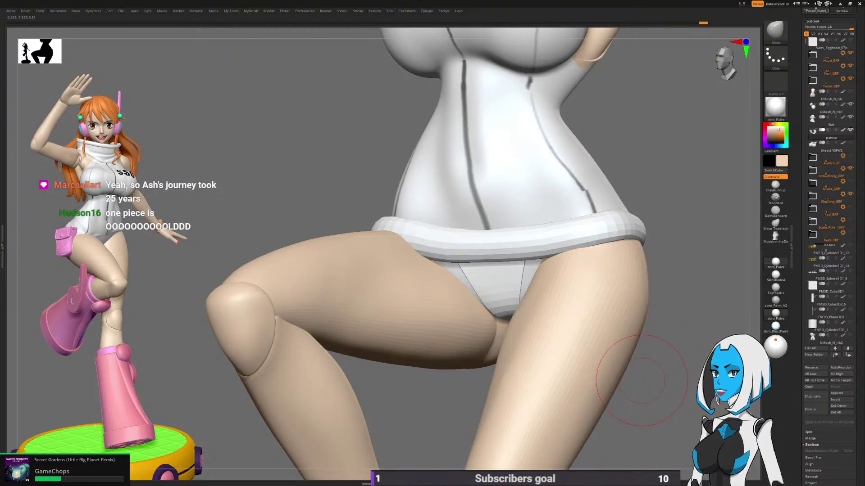
mouse_move(716, 311)
mouse_down()
mouse_move(689, 301)
mouse_move(654, 328)
mouse_move(615, 305)
mouse_move(610, 356)
mouse_move(586, 306)
mouse_move(550, 286)
mouse_up()
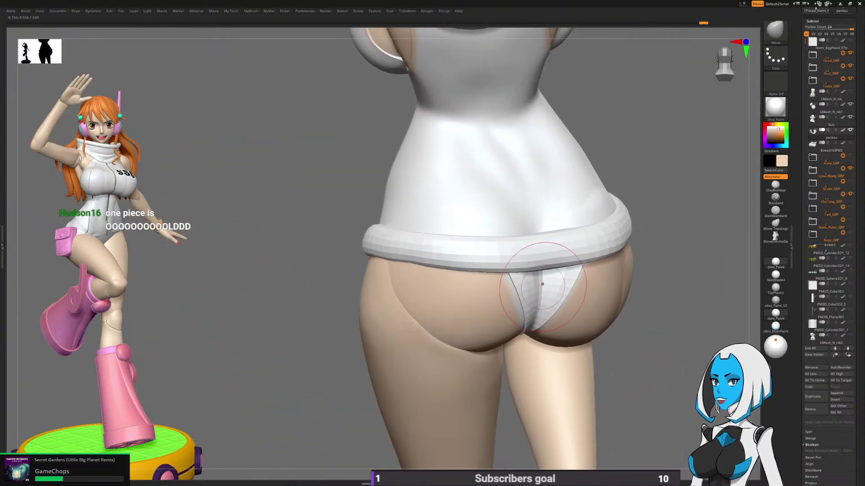
mouse_move(637, 327)
mouse_down()
mouse_move(608, 297)
mouse_move(672, 321)
mouse_move(630, 322)
mouse_move(662, 316)
mouse_move(678, 332)
mouse_move(647, 338)
mouse_move(714, 349)
mouse_move(712, 270)
mouse_up()
click(770, 138)
click(765, 125)
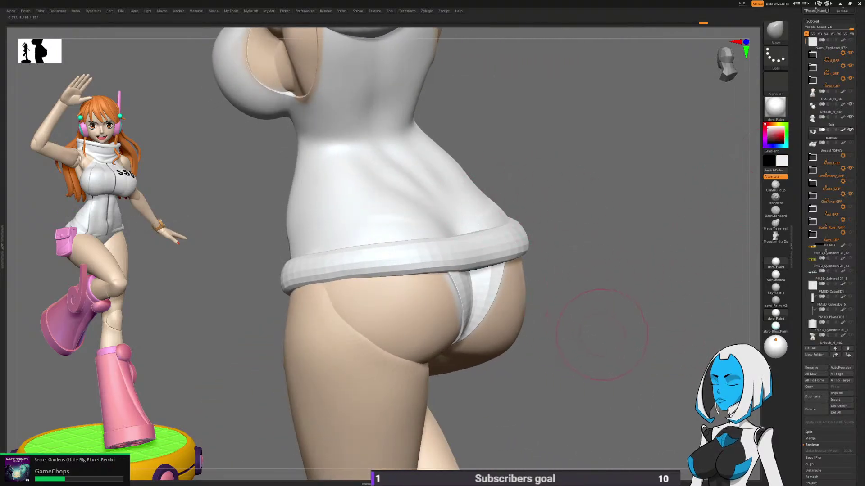
Step: Isolate the lower piece with its polyframe displayed and frame its upper end for reshaping
key(space)
key(space)
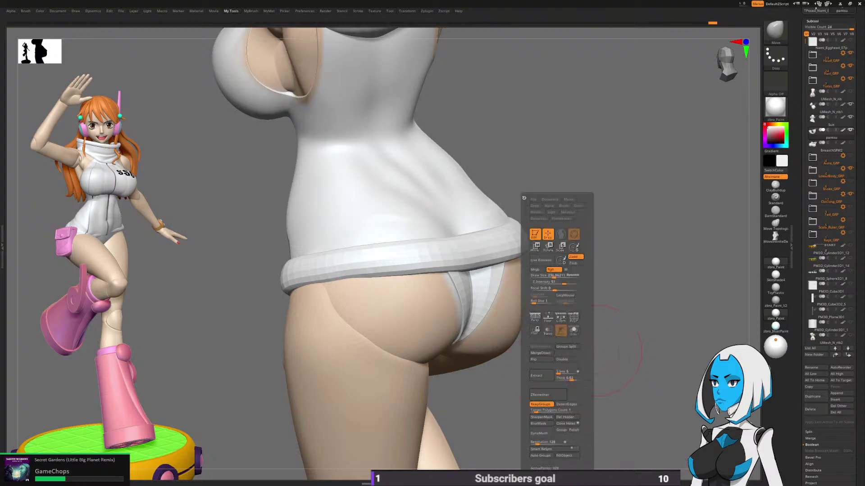
click(573, 332)
key(space)
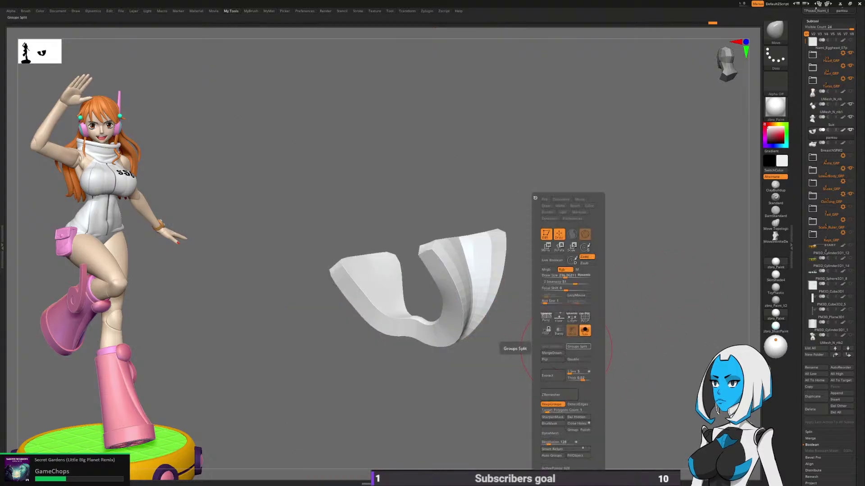
click(578, 319)
ctrl+right_drag(455, 243, 581, 330)
mouse_move(580, 330)
mouse_down()
mouse_move(585, 324)
mouse_move(536, 335)
mouse_up()
key(ctrl)
ctrl+click(531, 344)
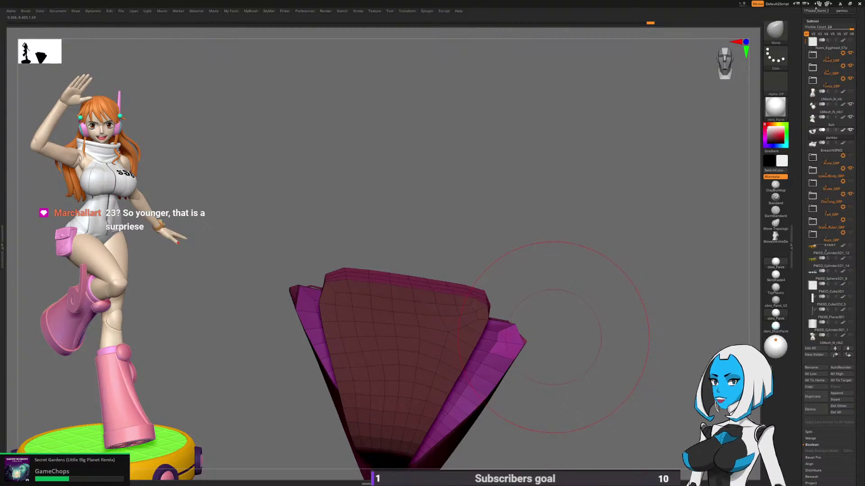
Step: Reduce the brush size and adjust the upper edges of the piece with the infinite-depth Move brush
key(space)
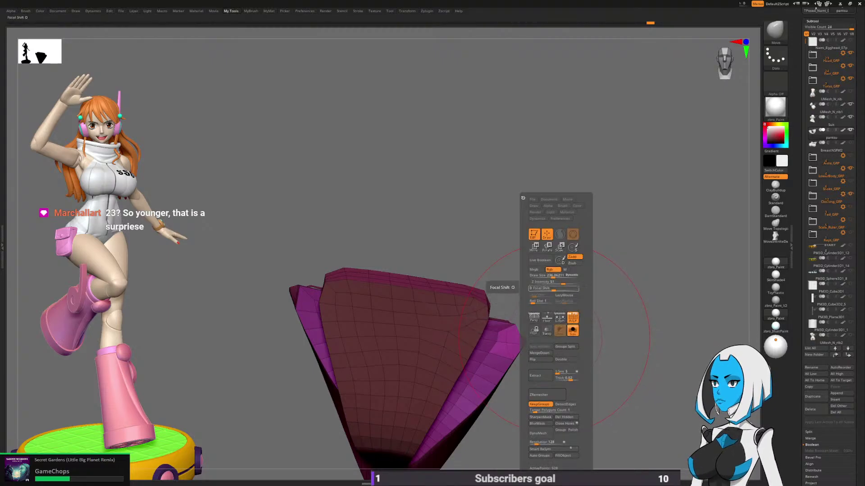
drag(552, 275, 541, 276)
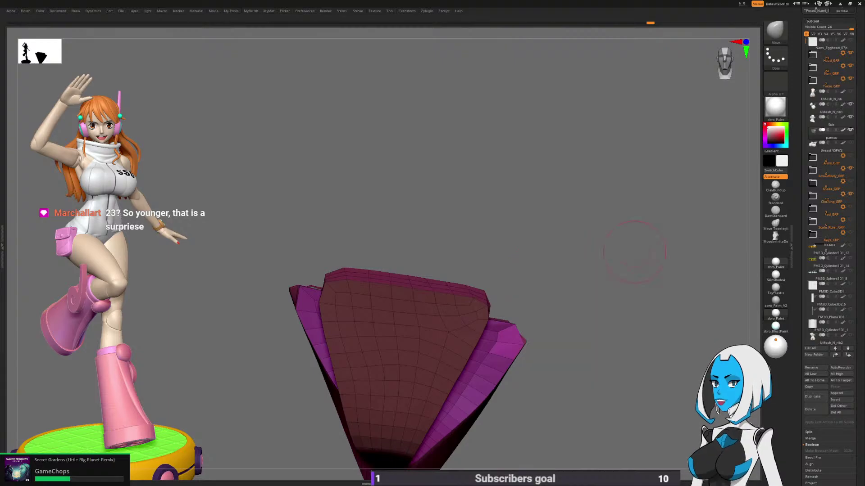
key(b)
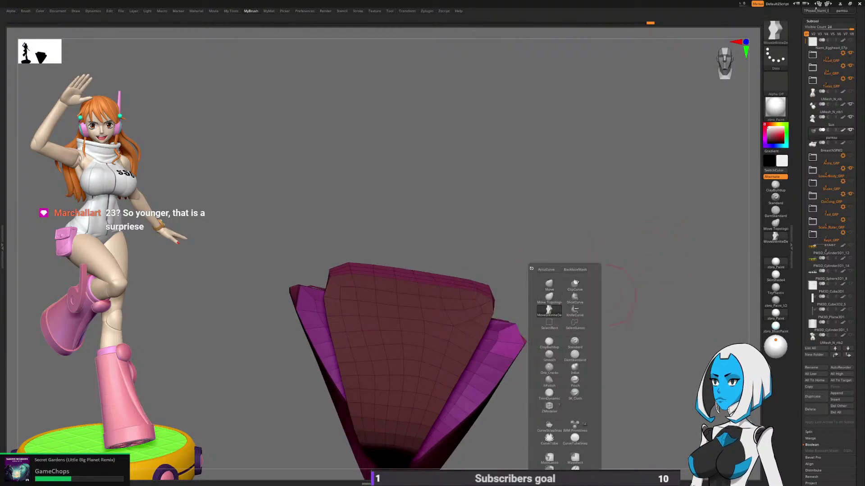
click(549, 311)
drag(524, 343, 524, 334)
right_drag(524, 335, 432, 334)
drag(619, 299, 518, 347)
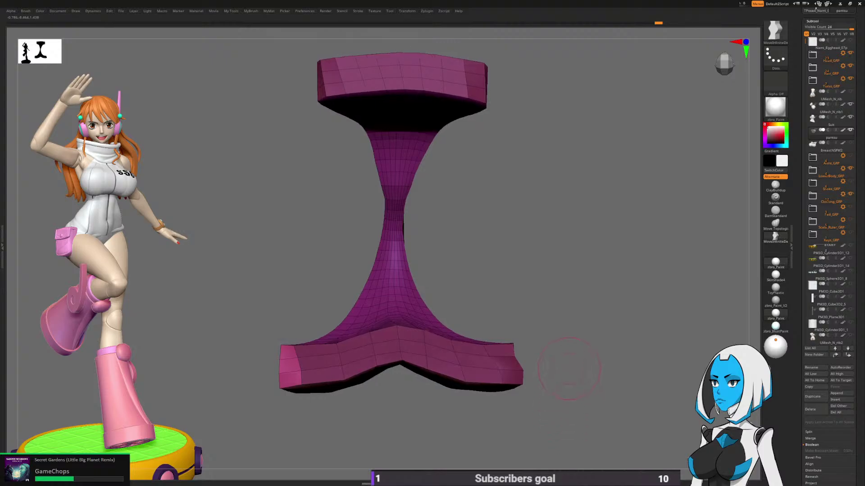
Step: Square off the notched outer corner of the wider upper end using a small Move brush
mouse_move(580, 364)
ctrl+mouse_down()
mouse_move(574, 373)
mouse_move(560, 357)
ctrl+mouse_up()
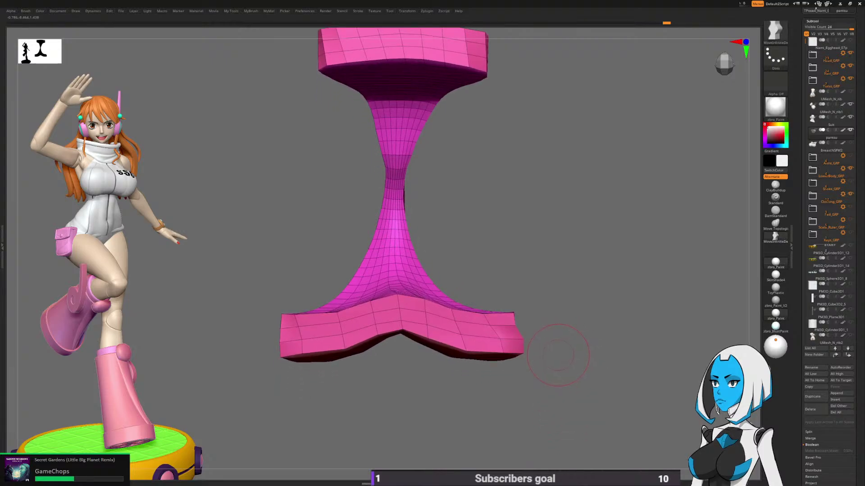
key(b)
click(544, 285)
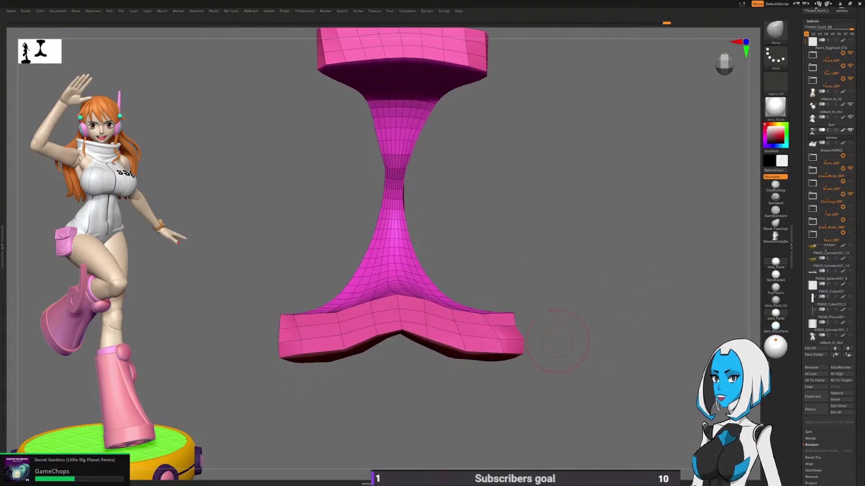
mouse_move(565, 334)
alt+mouse_down()
mouse_move(550, 347)
mouse_move(567, 332)
alt+mouse_up()
key(space)
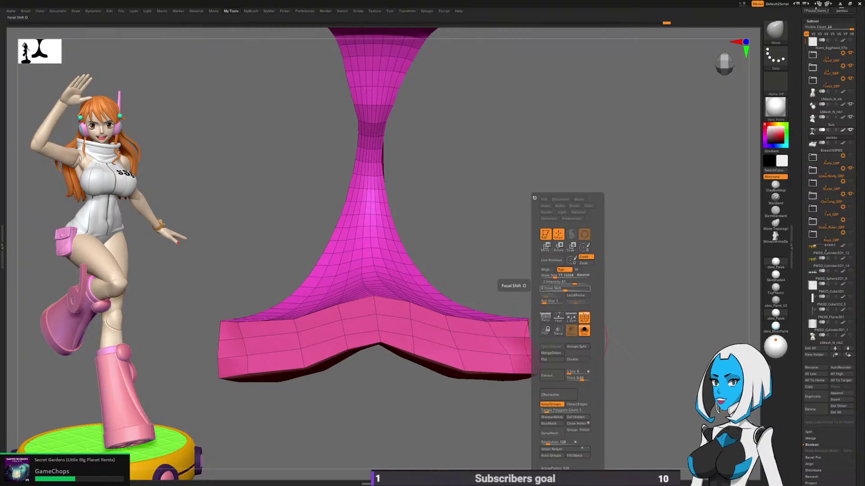
click(552, 275)
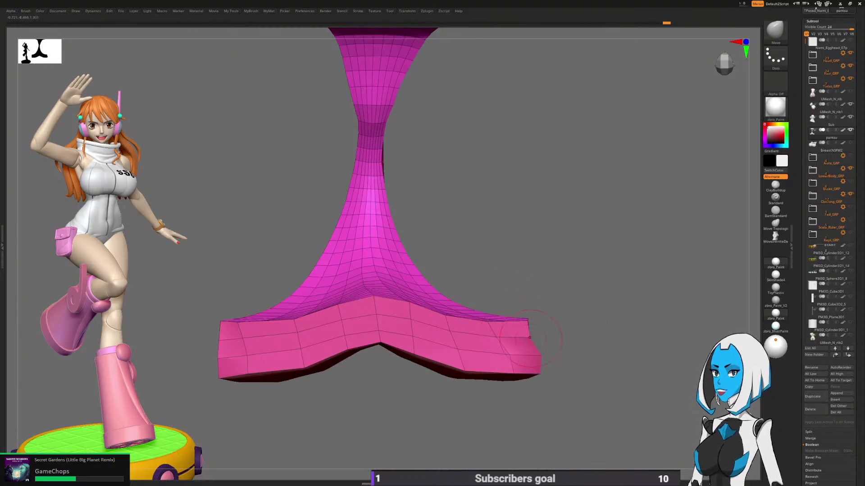
drag(529, 320, 685, 331)
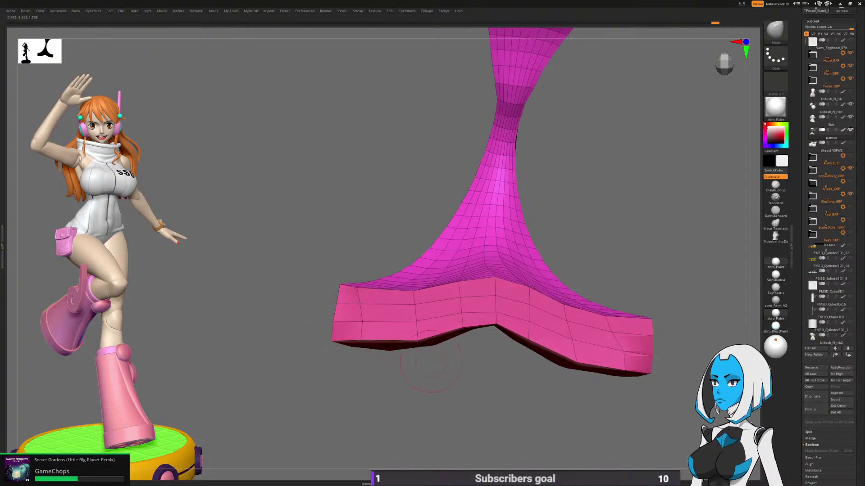
Step: Mask the whole piece except one outer corner of the narrower upper end
mouse_move(430, 365)
mouse_down()
mouse_move(469, 315)
mouse_move(560, 328)
mouse_move(580, 303)
mouse_move(565, 174)
mouse_up()
drag(376, 312, 376, 294)
ctrl+drag(385, 227, 411, 253)
ctrl+click(371, 299)
drag(363, 309, 398, 353)
Step: Adjust the Move brush size and square off the unmasked corner of the narrower end
key(space)
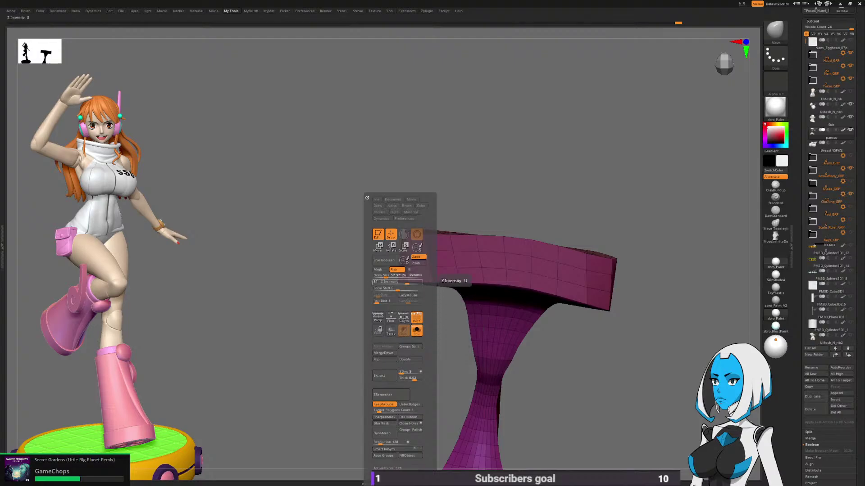
drag(385, 275, 391, 276)
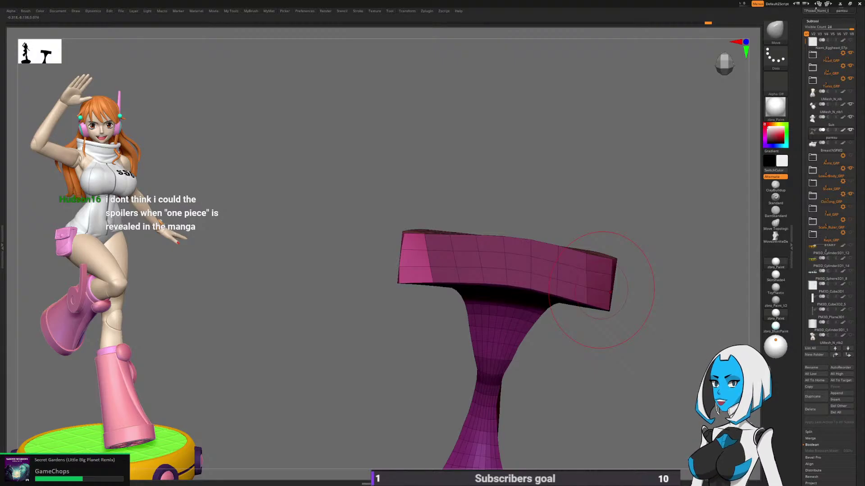
alt+right_drag(610, 292, 469, 311)
key(space)
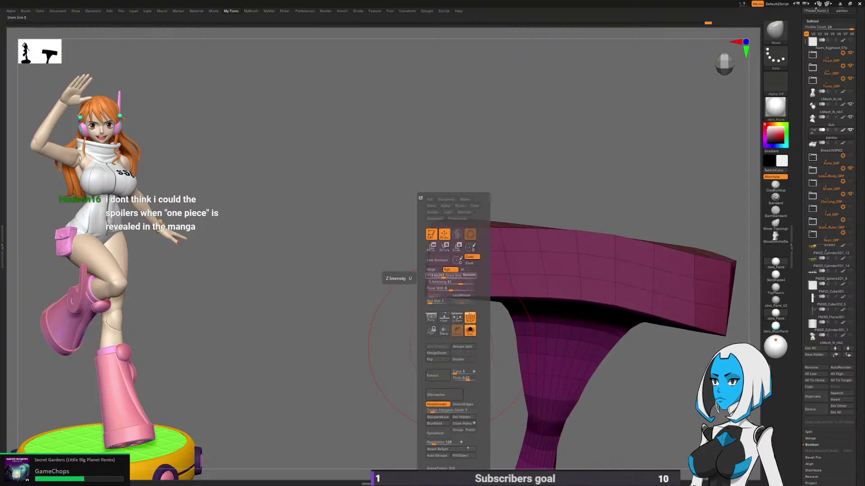
drag(443, 277, 436, 276)
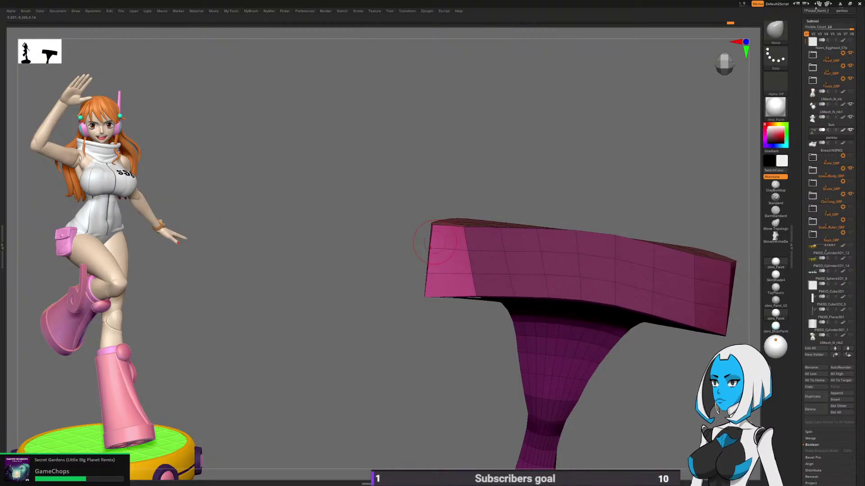
alt+right_drag(435, 242, 301, 242)
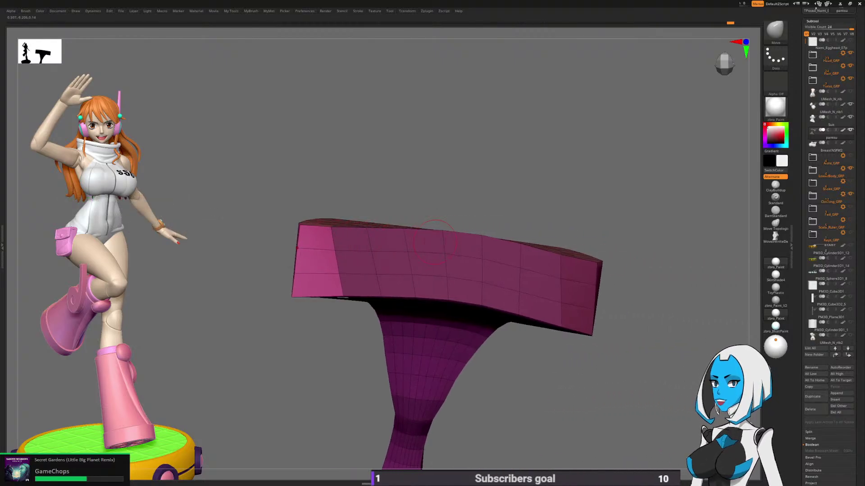
mouse_move(435, 242)
right_down()
mouse_move(610, 325)
mouse_move(596, 328)
right_up()
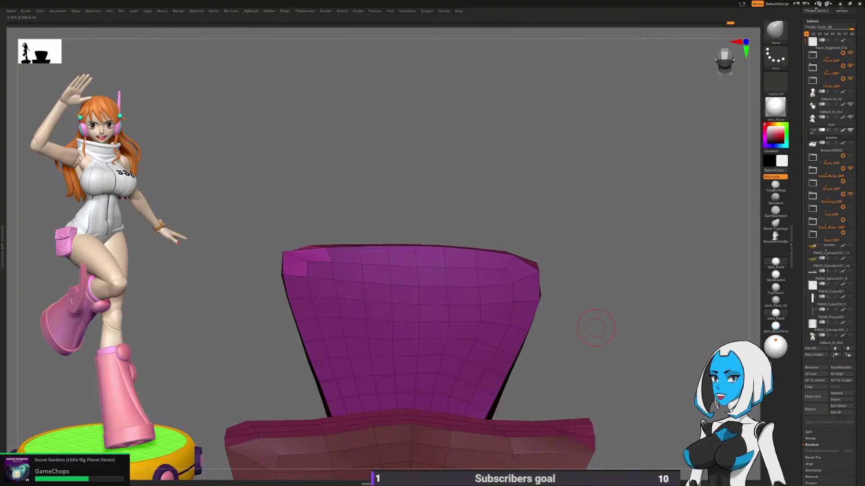
Step: Leave only the opposite corner of the narrower end unmasked for editing
right_drag(596, 328, 571, 293)
ctrl+drag(566, 240, 523, 279)
ctrl+click(574, 264)
mouse_move(581, 282)
right_down()
mouse_move(586, 369)
mouse_move(567, 325)
right_up()
Step: Pull the beveled unmasked corner outward to a sharp point with the infinite-depth Move brush
key(space)
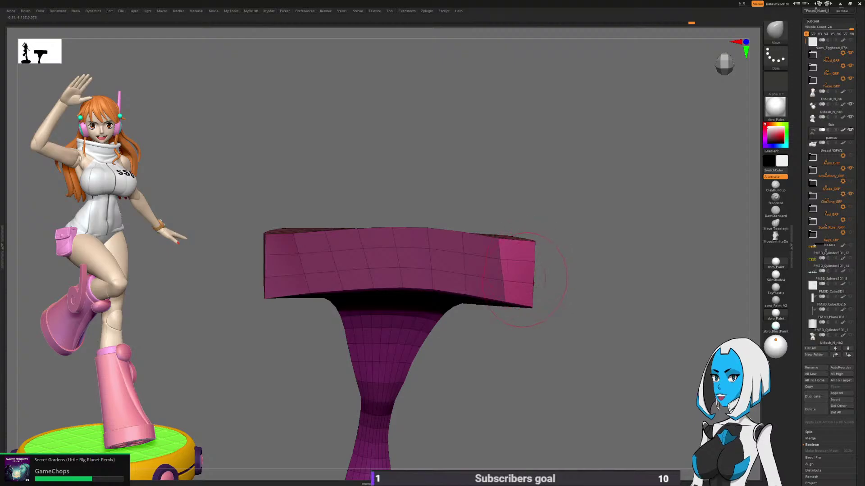
mouse_move(525, 332)
right_down()
mouse_move(577, 321)
mouse_move(552, 279)
right_up()
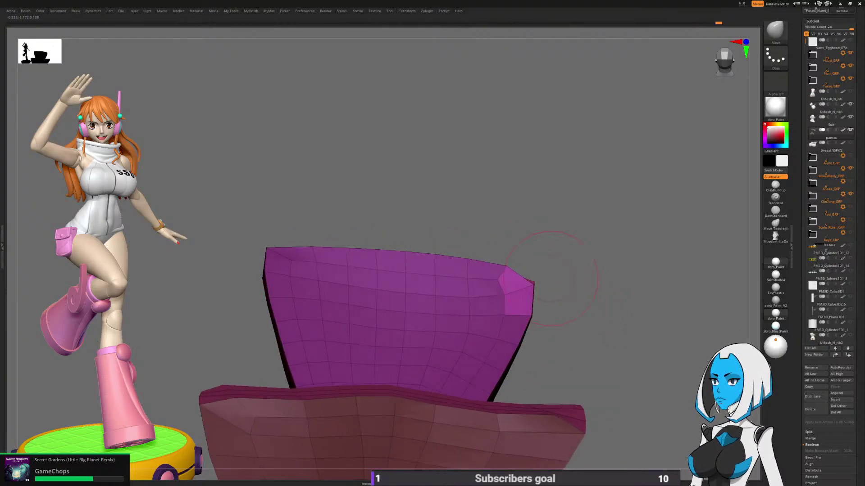
key(space)
click(550, 311)
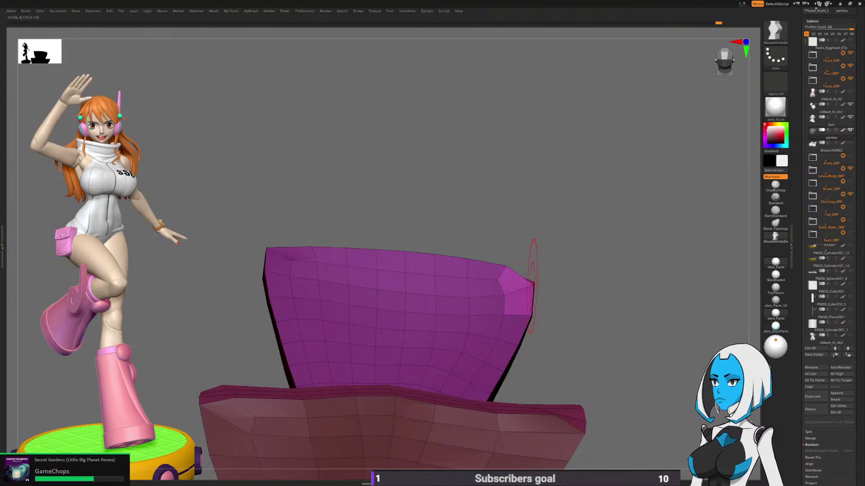
drag(538, 280, 539, 276)
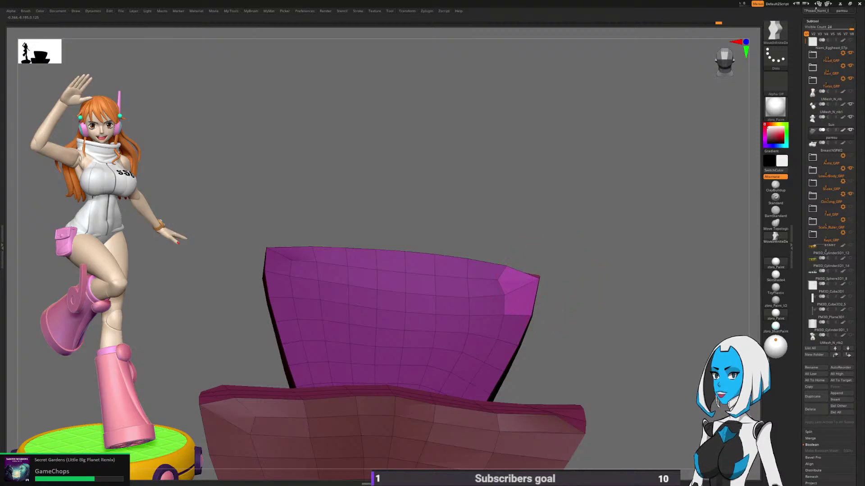
Step: Isolate the first corner of the narrower end with an inverted mask, sharpen it with the infinite-depth Move brush, and clear the mask
right_drag(572, 281, 632, 281)
right_drag(632, 280, 632, 292)
ctrl+drag(340, 233, 291, 220)
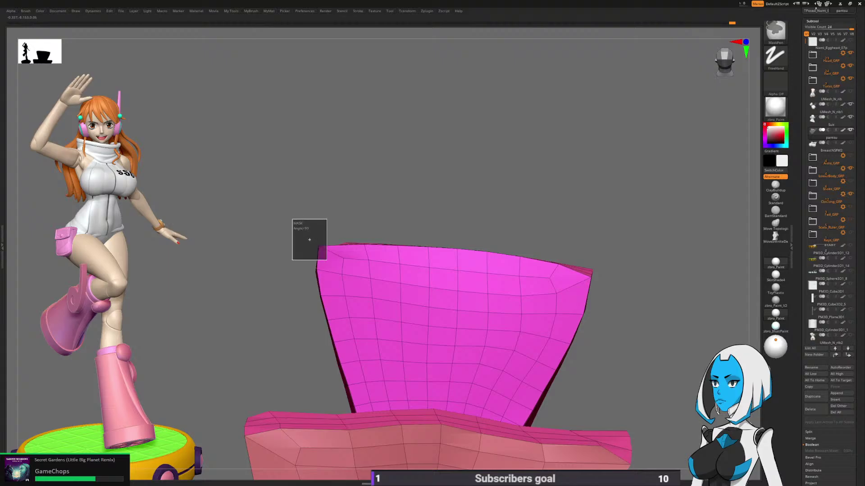
ctrl+click(348, 222)
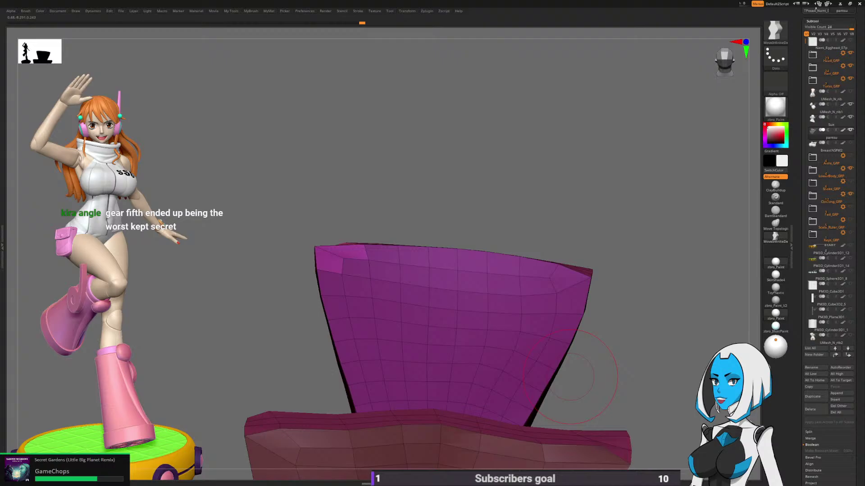
drag(570, 377, 631, 356)
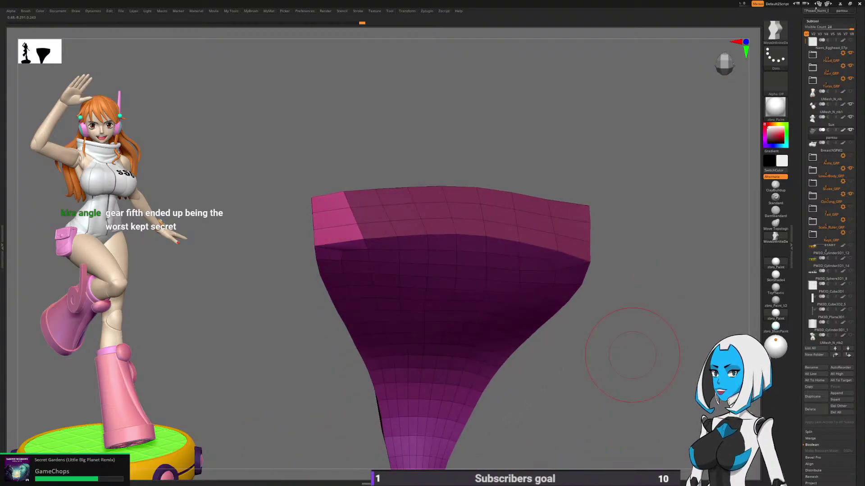
drag(633, 355, 623, 326)
ctrl+drag(622, 326, 623, 350)
drag(622, 342, 495, 342)
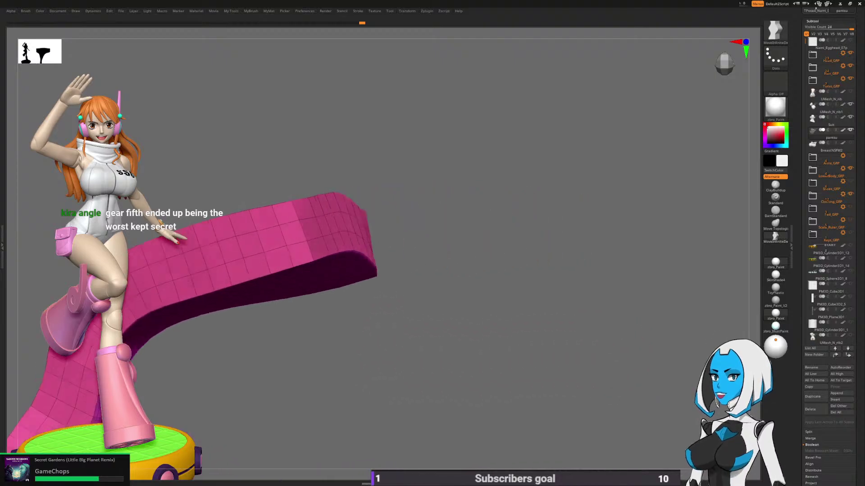
Step: Examine the piece's curved side walls and both ends, with the ZModeler brush active for checking the edge loops
drag(590, 316, 593, 357)
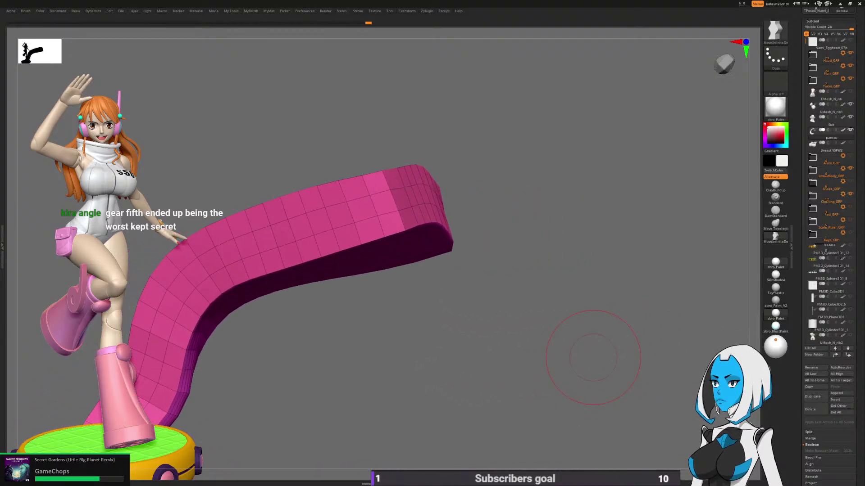
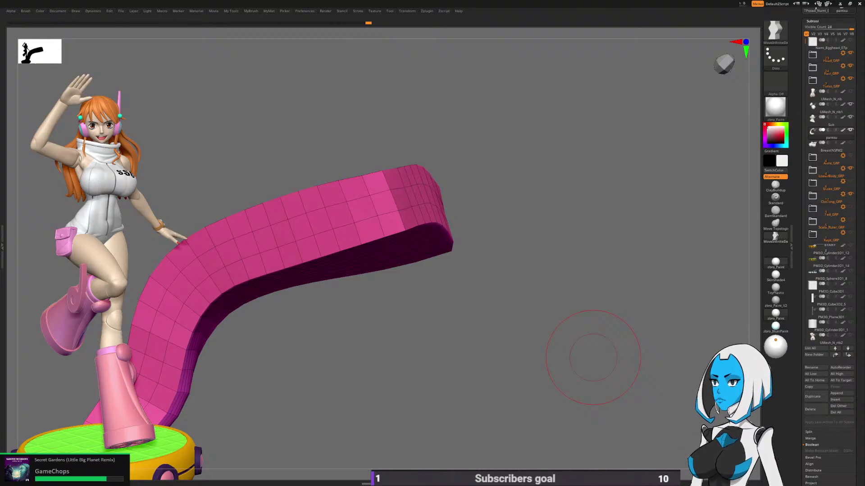
drag(593, 358, 550, 389)
mouse_move(570, 356)
mouse_down()
mouse_move(558, 352)
mouse_move(569, 341)
mouse_up()
drag(565, 372, 591, 377)
right_click(591, 377)
drag(692, 311, 626, 382)
key(b)
click(557, 407)
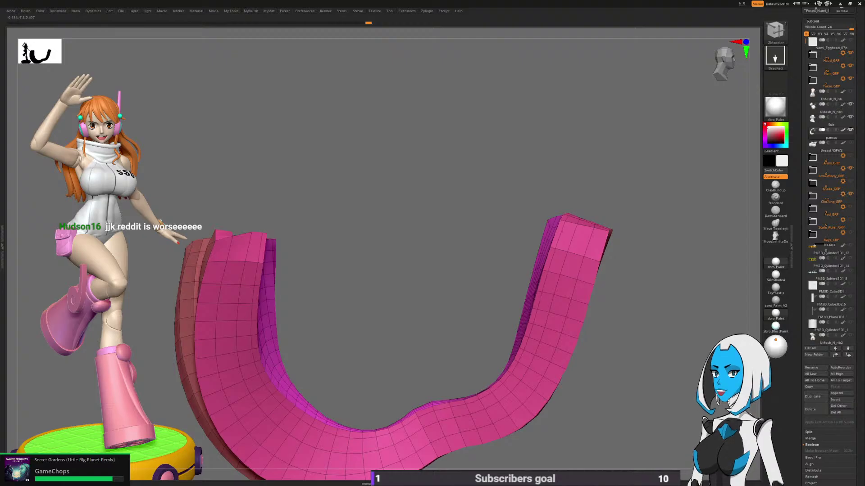
drag(630, 342, 613, 357)
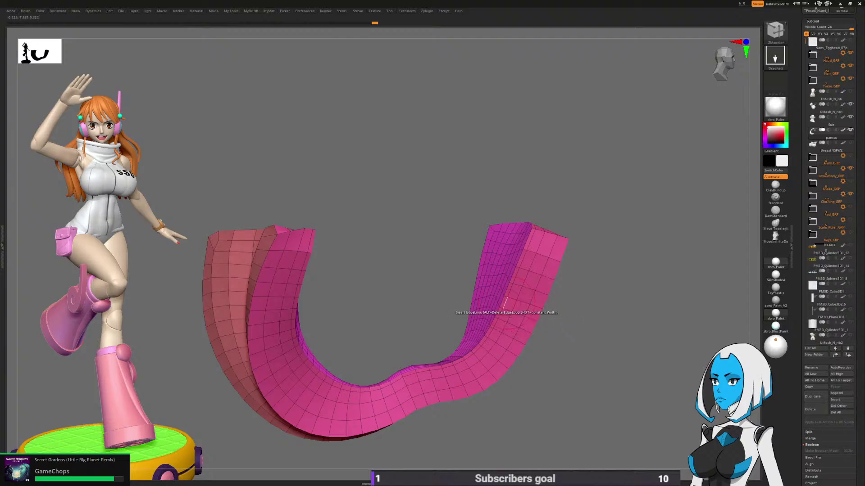
ctrl+right_drag(512, 382, 565, 340)
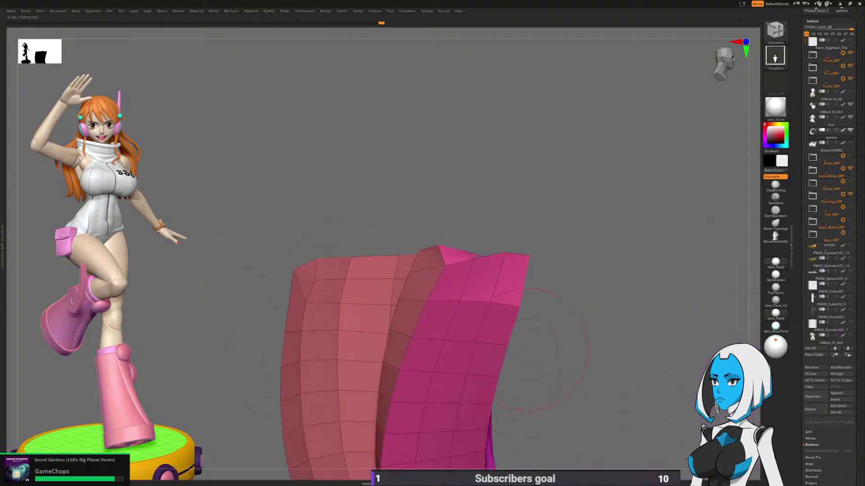
Step: Level the uneven top edge on the side wall of the wider end using a small Move brush
key(b)
click(558, 284)
drag(648, 303, 611, 305)
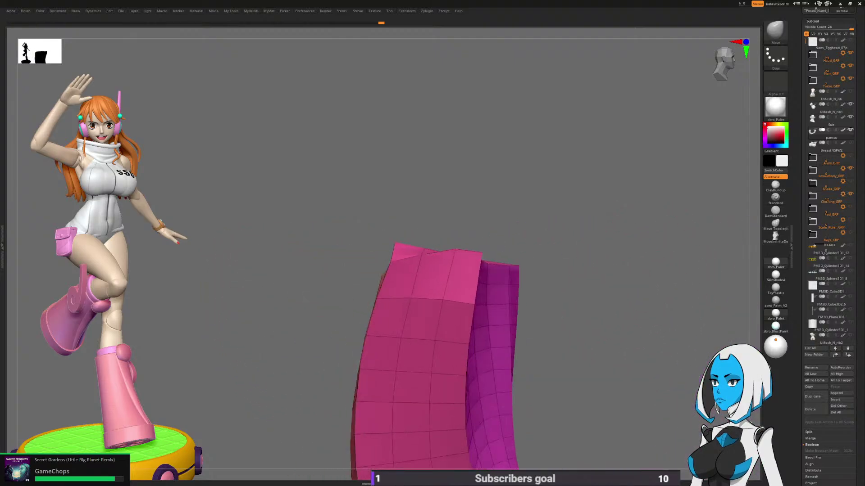
key(space)
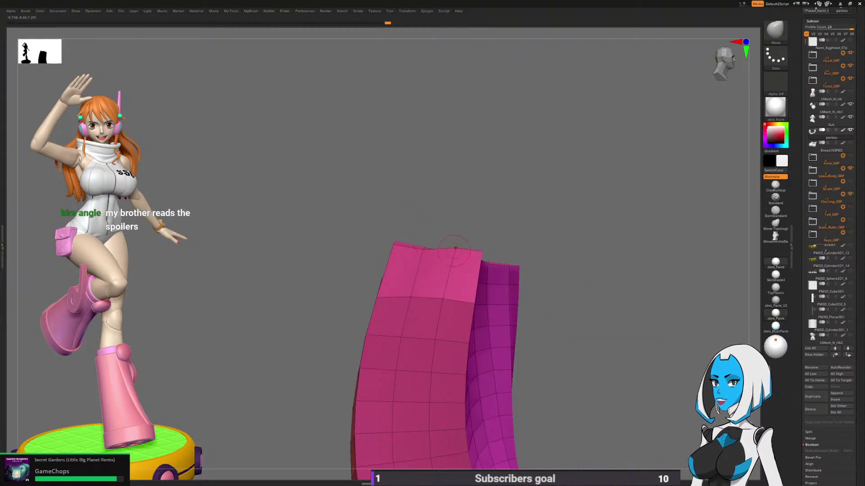
drag(455, 251, 454, 256)
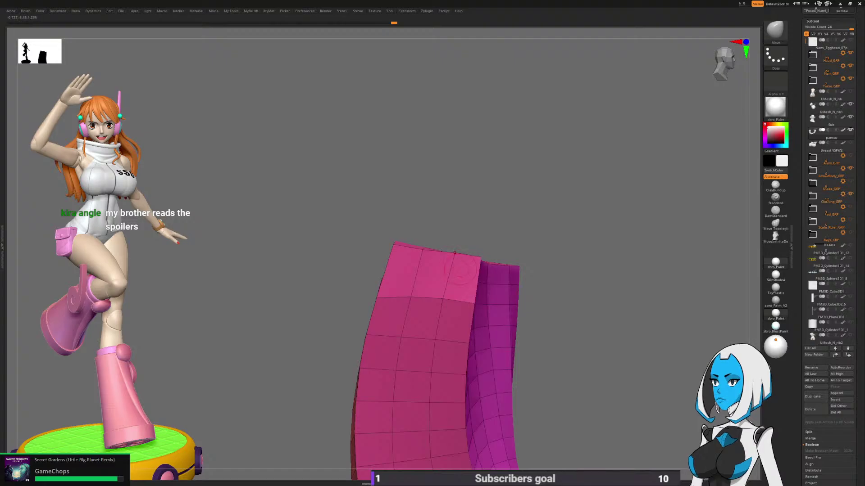
mouse_move(455, 256)
mouse_down()
mouse_move(560, 245)
mouse_move(560, 303)
mouse_move(517, 309)
mouse_move(456, 257)
mouse_up()
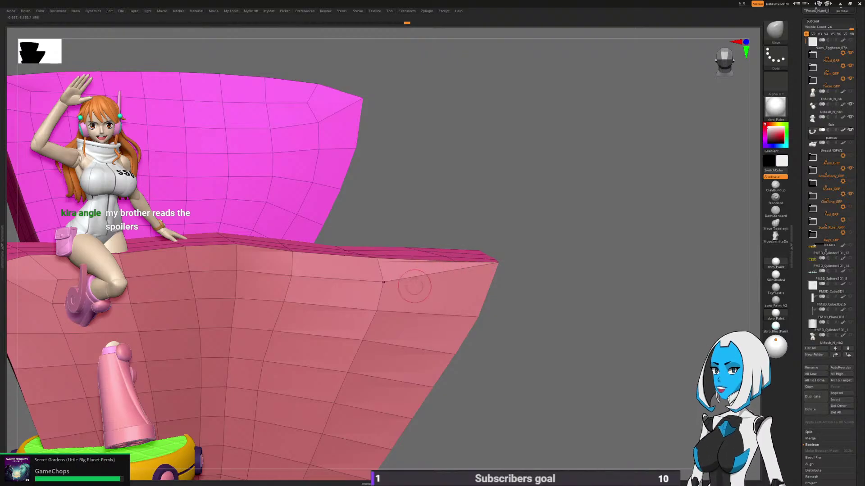
Step: Refine the outer corner points of the wider end so its top edge runs straight across the thickness
drag(414, 287, 491, 270)
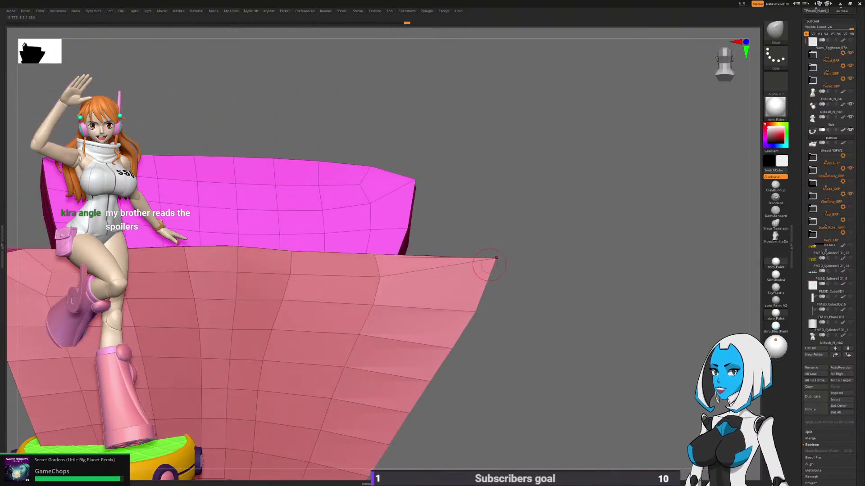
drag(599, 266, 496, 265)
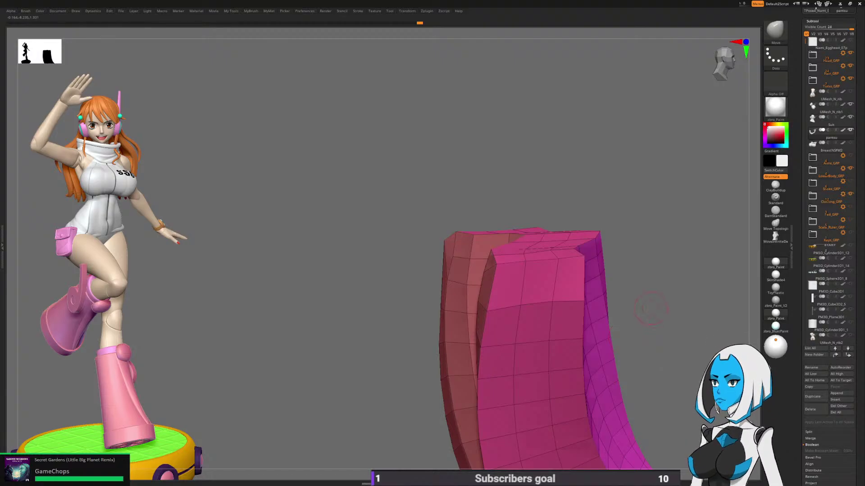
mouse_move(654, 354)
mouse_down()
mouse_move(666, 332)
mouse_move(578, 314)
mouse_up()
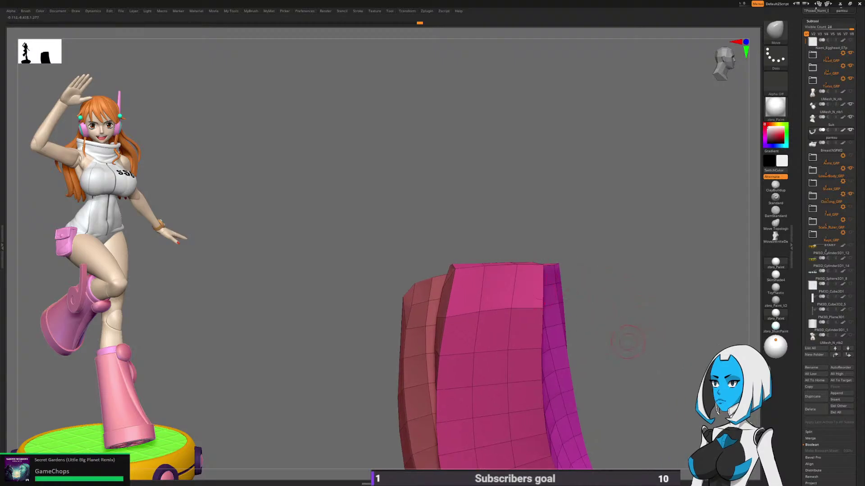
ctrl+right_drag(626, 342, 626, 343)
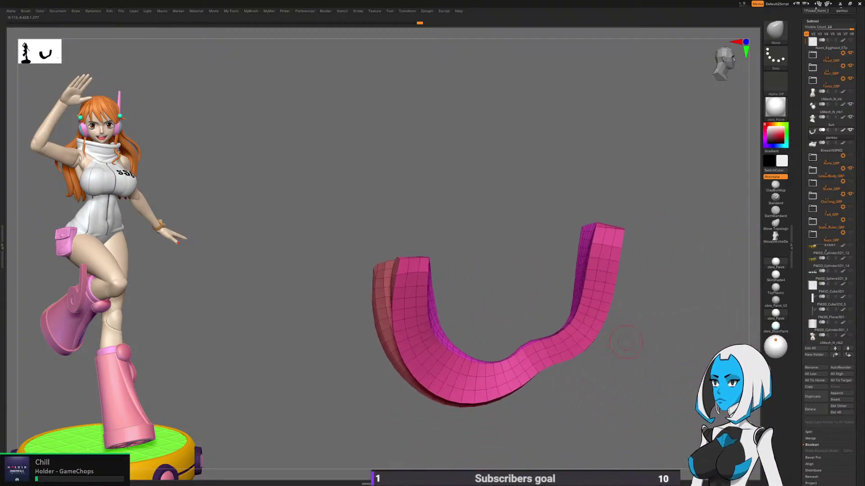
Step: Show the full figure again and turn off the polyframe to check how the piece fits under the waistband
drag(626, 342, 604, 352)
key(space)
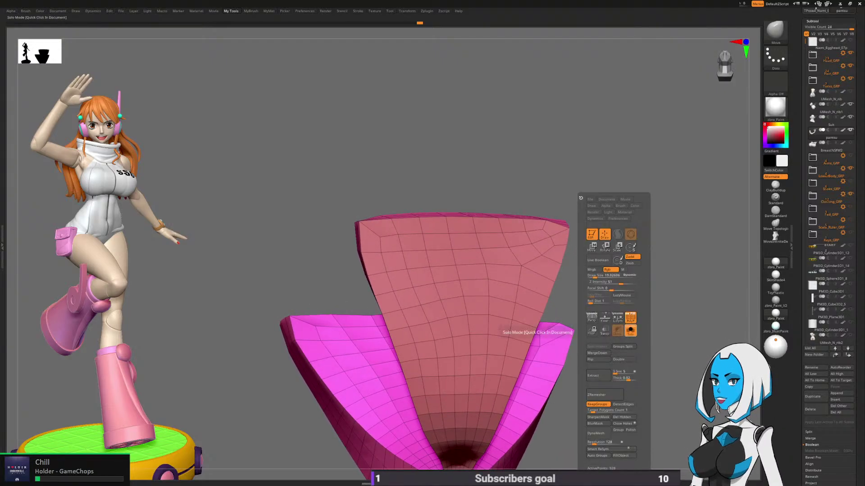
click(630, 330)
ctrl+right_drag(523, 366, 507, 367)
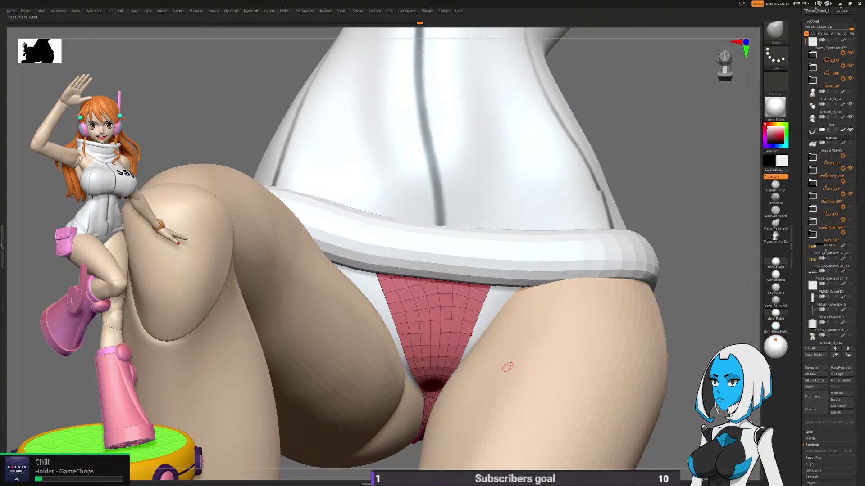
ctrl+right_drag(666, 314, 622, 332)
key(space)
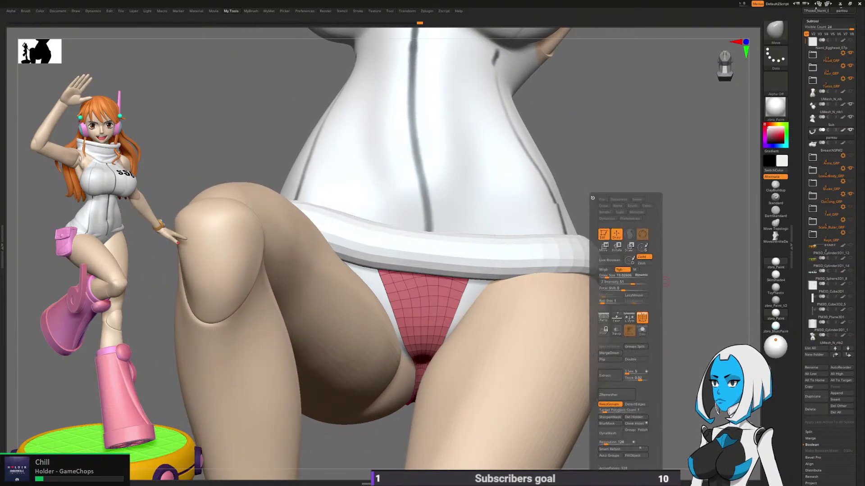
click(641, 317)
drag(628, 338, 605, 340)
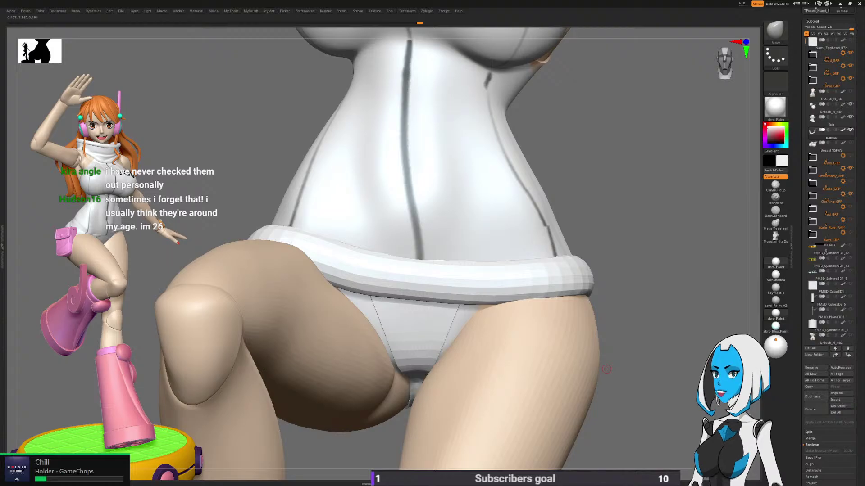
Step: Switch to the Standard brush, make the body mesh under the crotch piece active, and show the surrounding meshes as transparent
key(b)
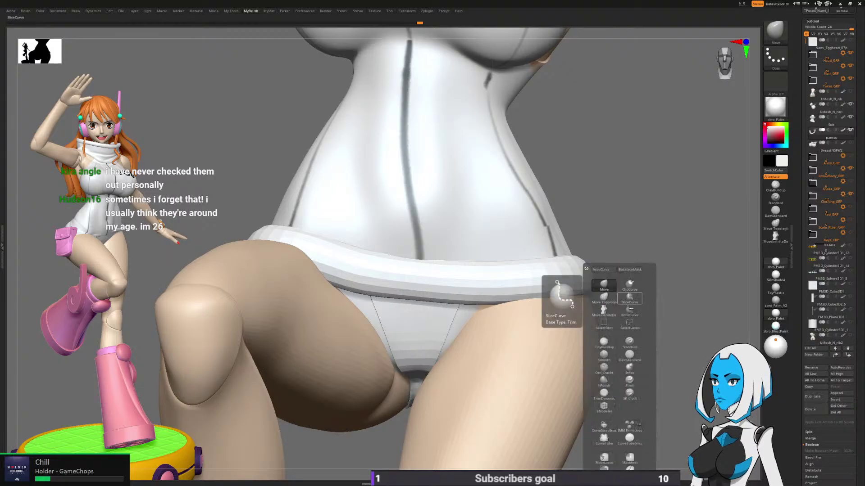
key(s)
key(t)
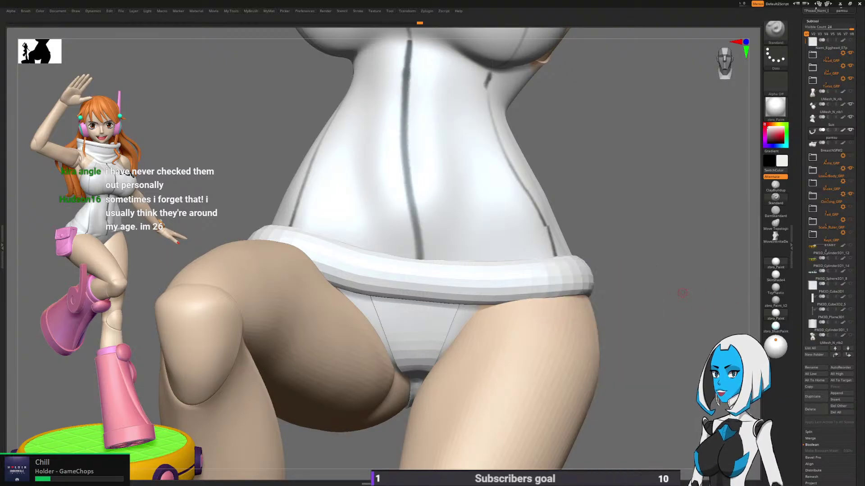
right_click(551, 343)
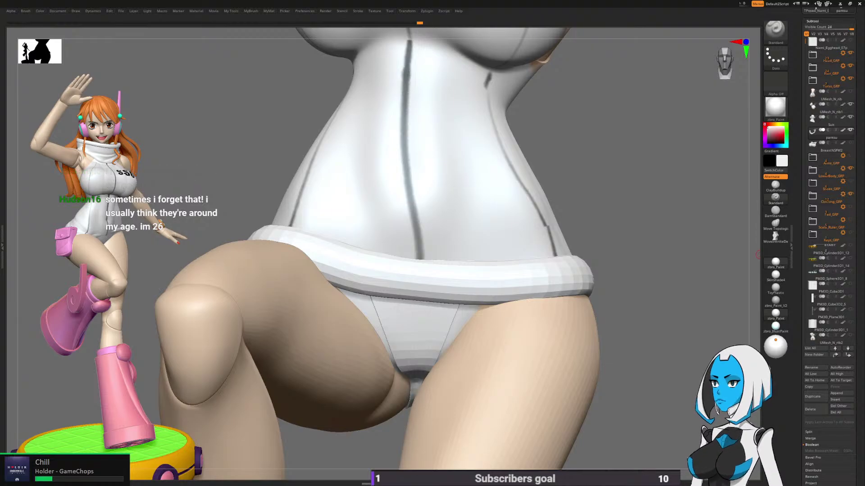
click(831, 107)
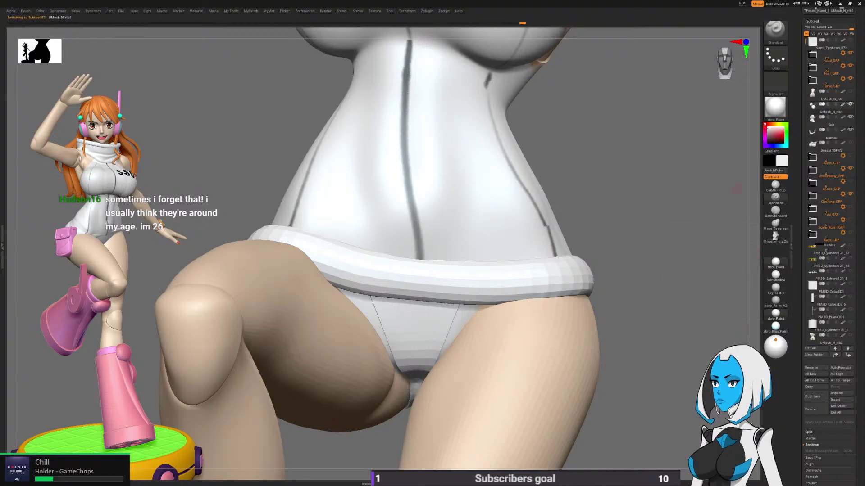
right_click(526, 347)
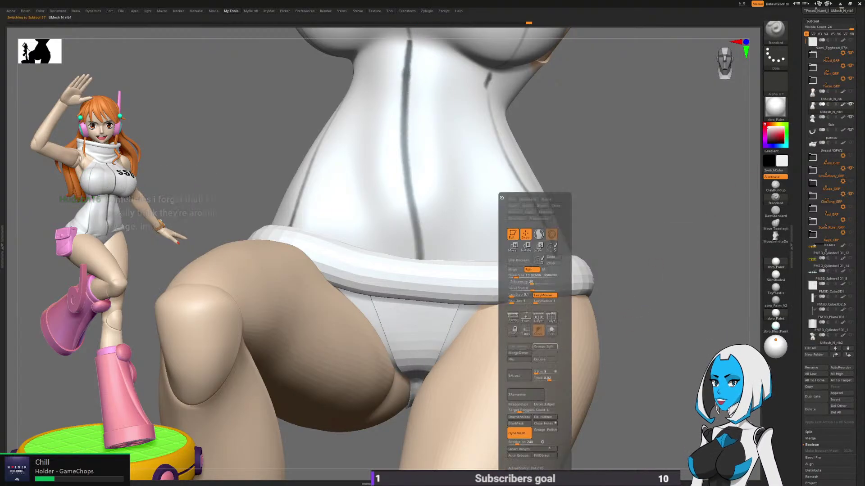
click(525, 332)
ctrl+right_drag(546, 310, 491, 334)
alt+right_drag(492, 378, 496, 315)
right_click(496, 316)
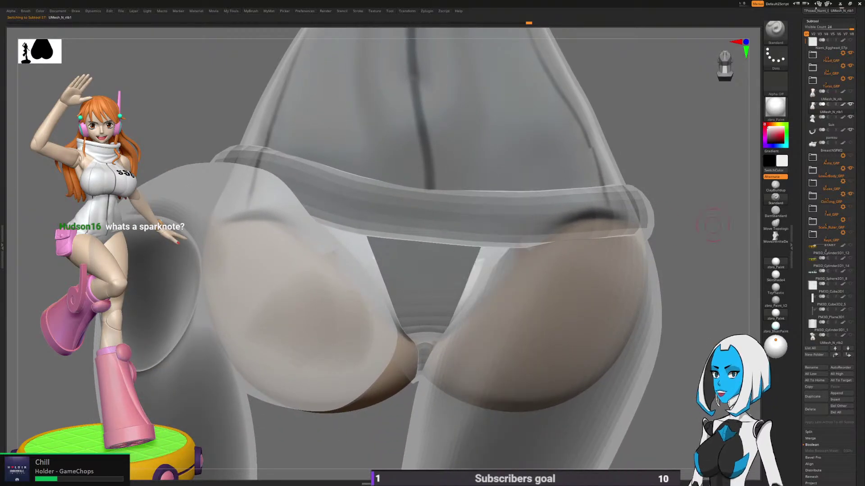
Step: Isolate the body mesh, sample the skin tone from it as the paint color, and bring the surrounding meshes back
right_click(680, 291)
click(700, 330)
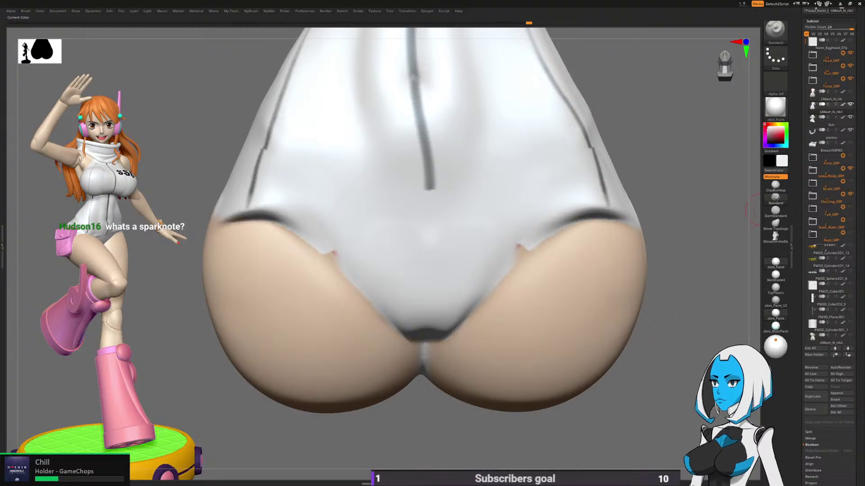
drag(771, 135, 599, 289)
right_click(559, 315)
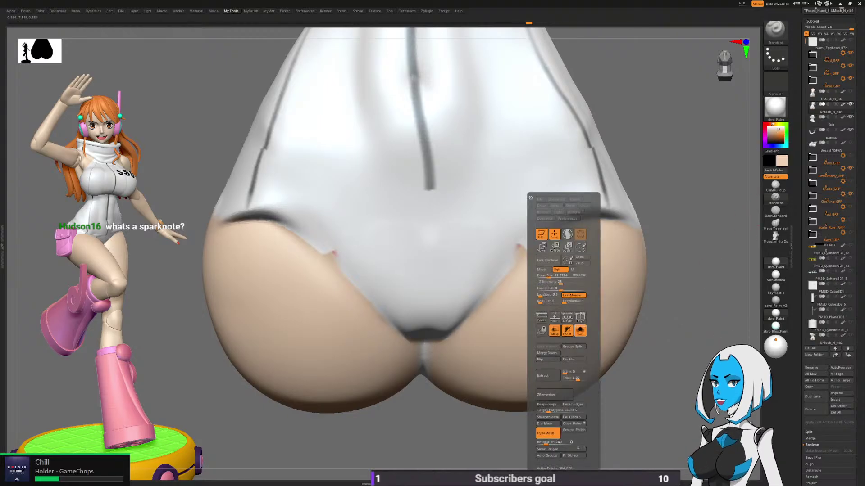
click(580, 331)
Step: Paint the white areas of the body on both sides of the transparent crotch piece in the skin tone
right_drag(491, 269, 507, 263)
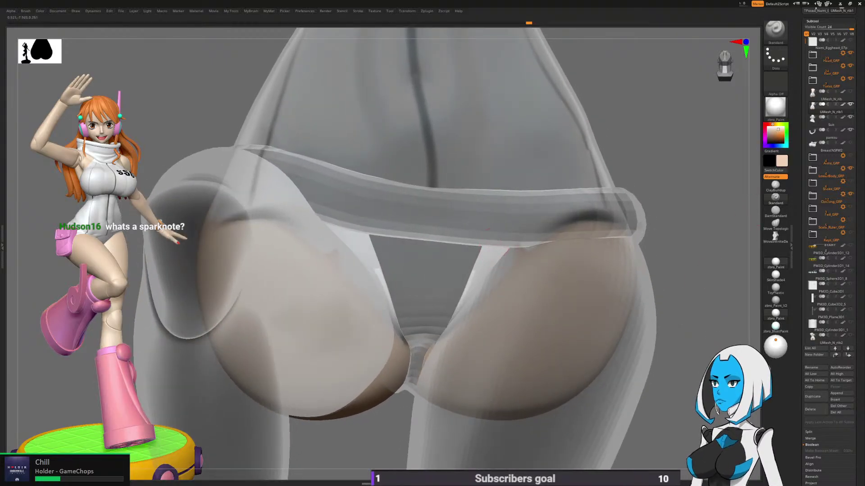
drag(498, 247, 462, 304)
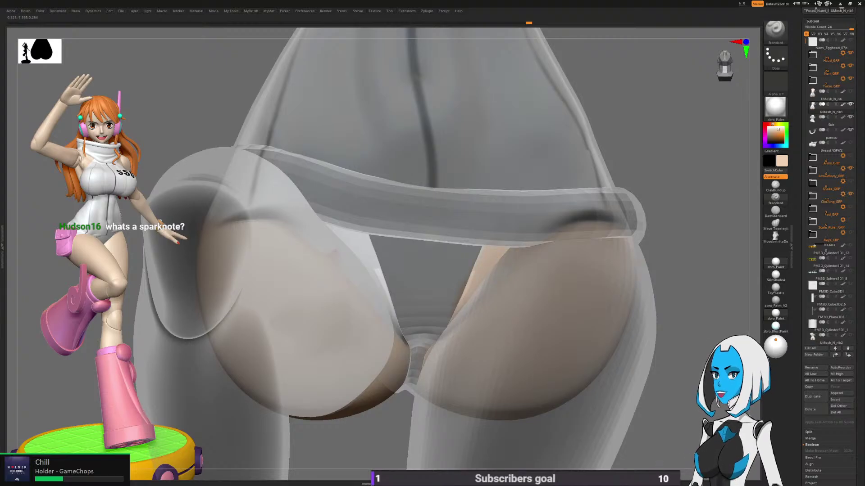
right_drag(375, 269, 370, 269)
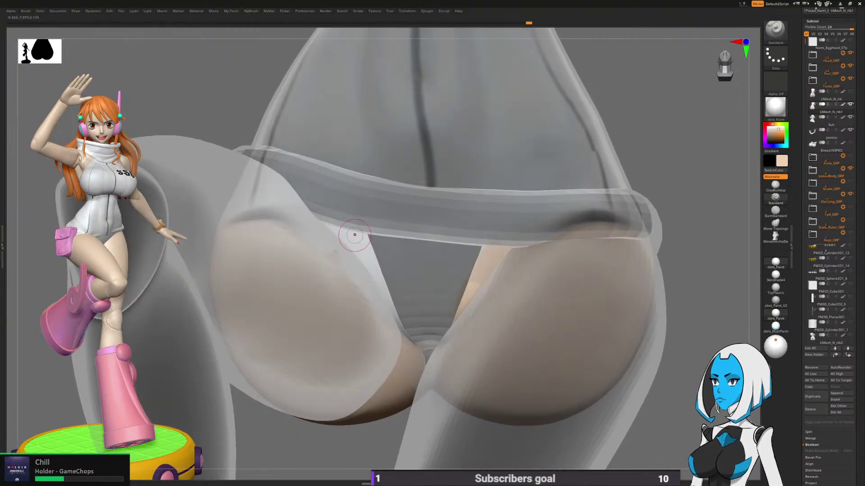
drag(354, 237, 377, 281)
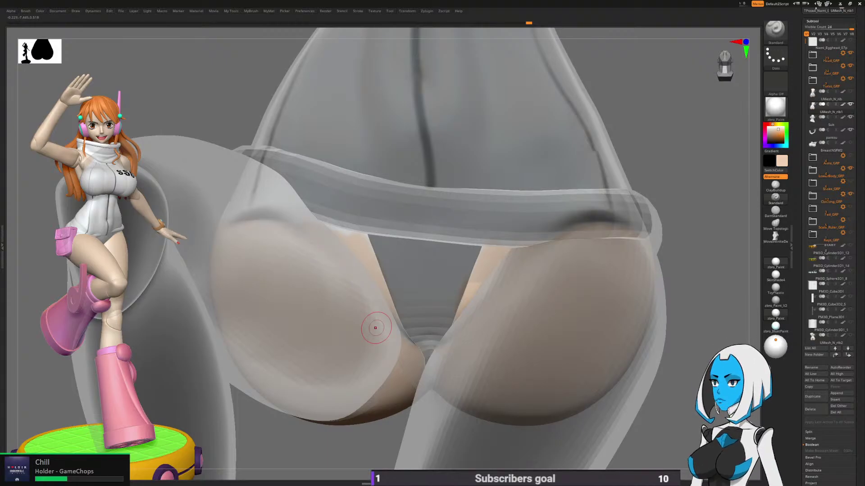
Step: Isolate the body mesh again and extend the skin tone down one inner thigh crease to the narrow crotch strip
right_drag(375, 328, 344, 322)
right_drag(511, 224, 487, 339)
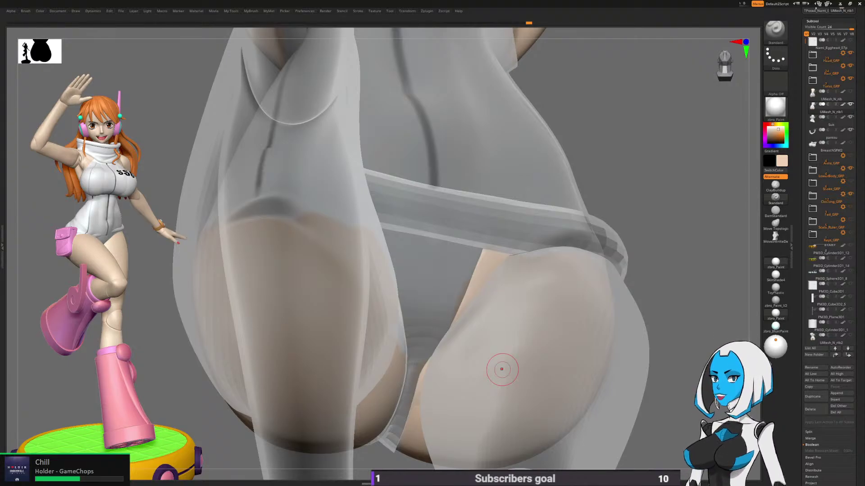
key(p)
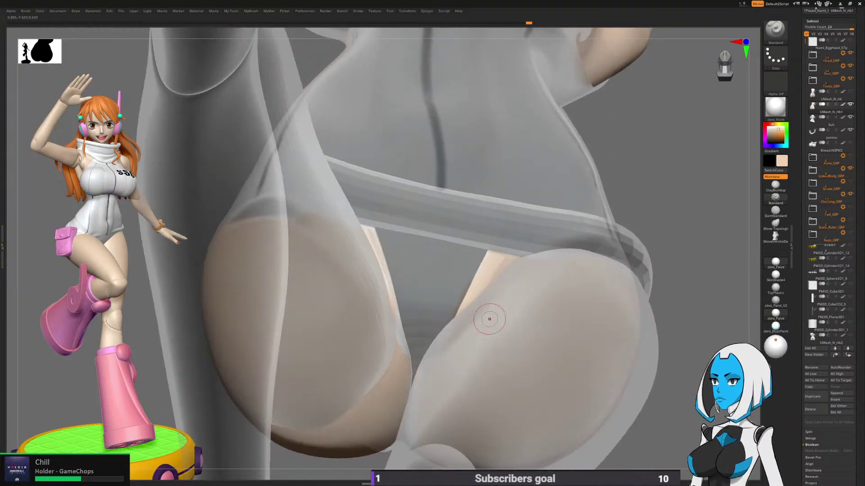
key(space)
click(462, 433)
ctrl+right_drag(468, 356, 469, 333)
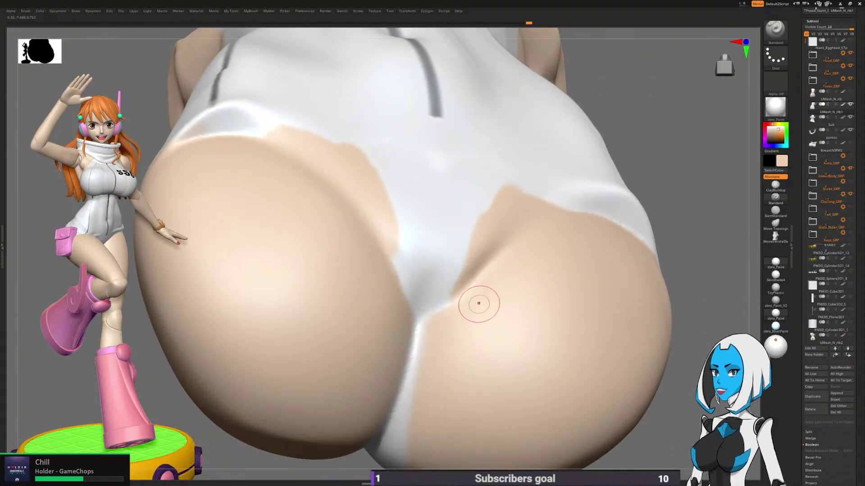
key(space)
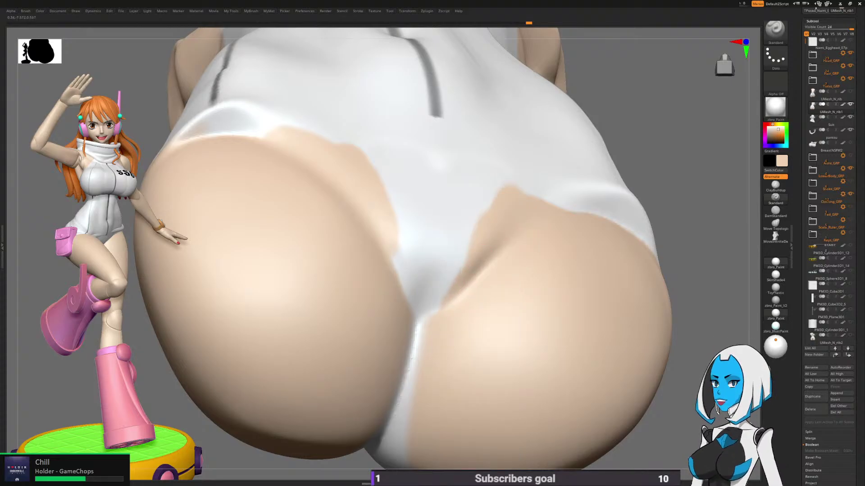
drag(441, 293, 436, 311)
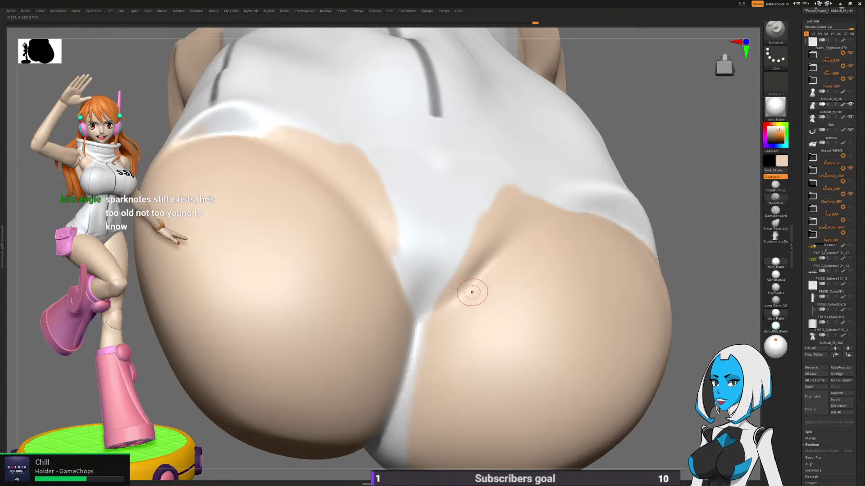
Step: Paint skin tone along the opposite inner thigh crease, narrowing the white area where it meets the crotch strip
mouse_move(703, 287)
mouse_down()
mouse_move(743, 285)
mouse_move(681, 286)
mouse_up()
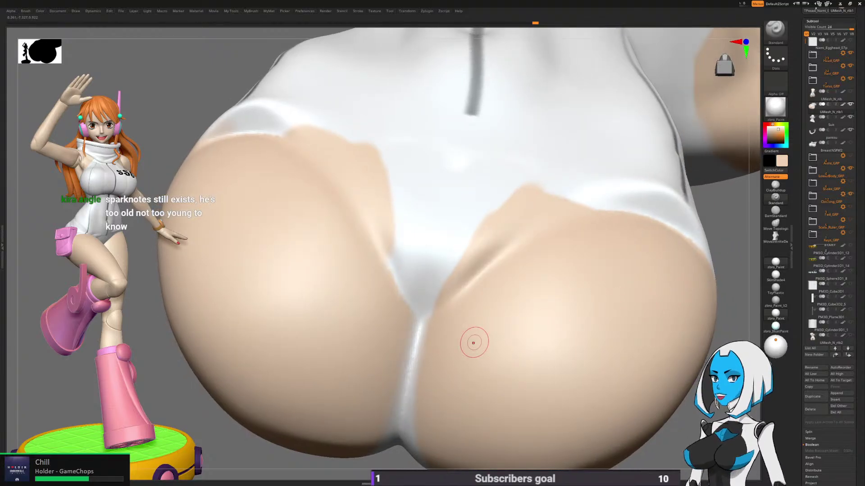
alt+right_drag(473, 343, 448, 344)
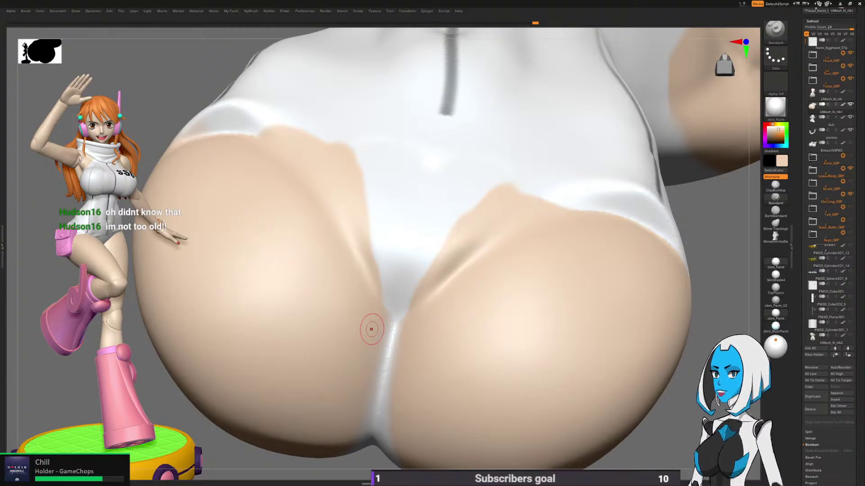
right_drag(371, 330, 363, 330)
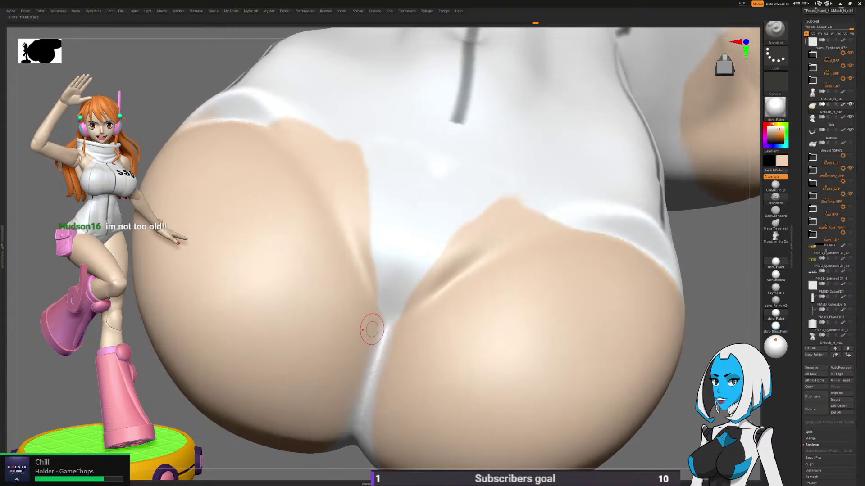
right_drag(436, 263, 455, 255)
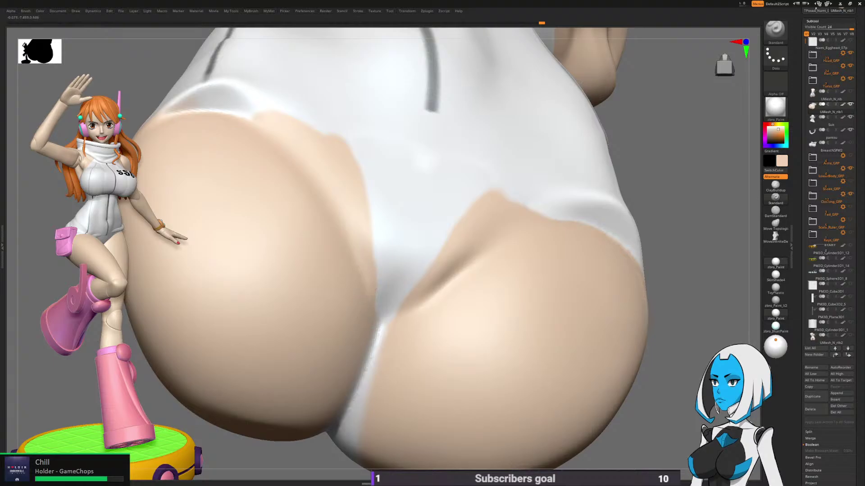
right_drag(368, 291, 374, 275)
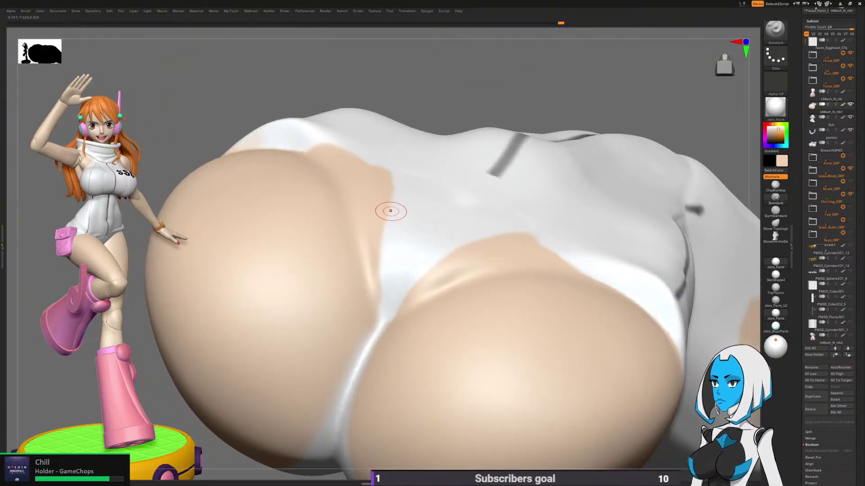
Step: Leave Solo mode and examine the suit's front leg openings against the full figure
right_drag(390, 209, 489, 346)
key(space)
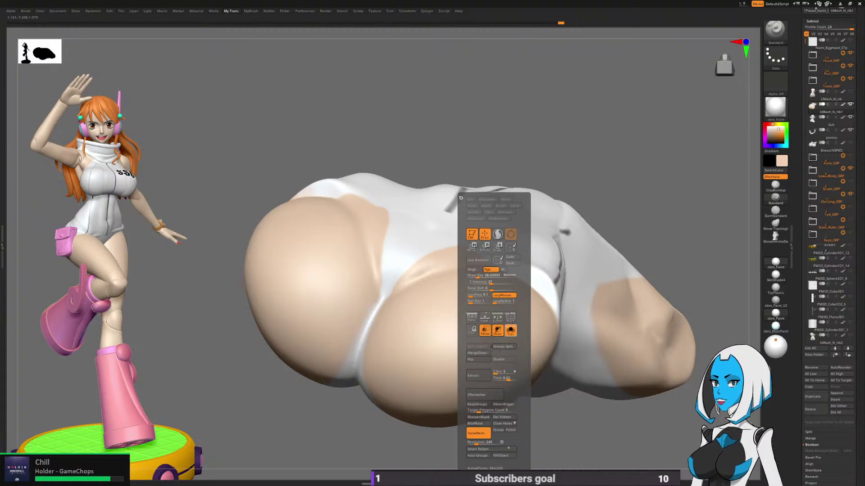
click(510, 331)
click(484, 331)
right_drag(703, 182, 494, 268)
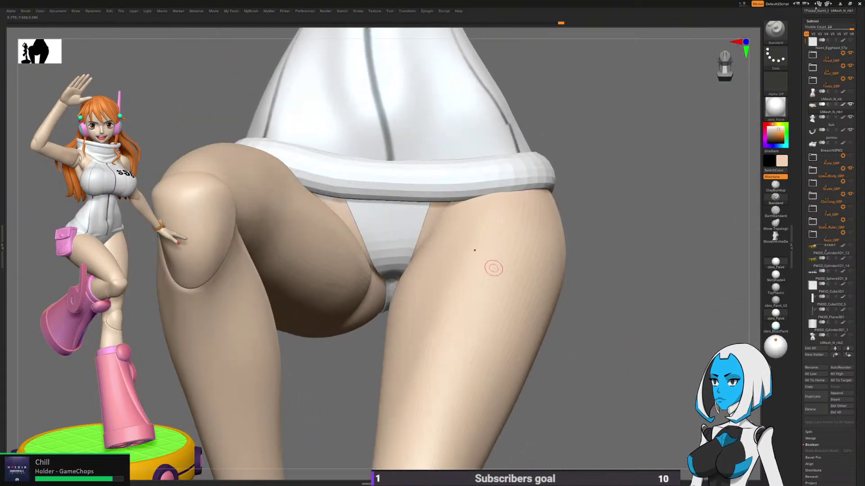
mouse_move(403, 217)
right_down()
mouse_move(408, 255)
mouse_move(481, 280)
right_up()
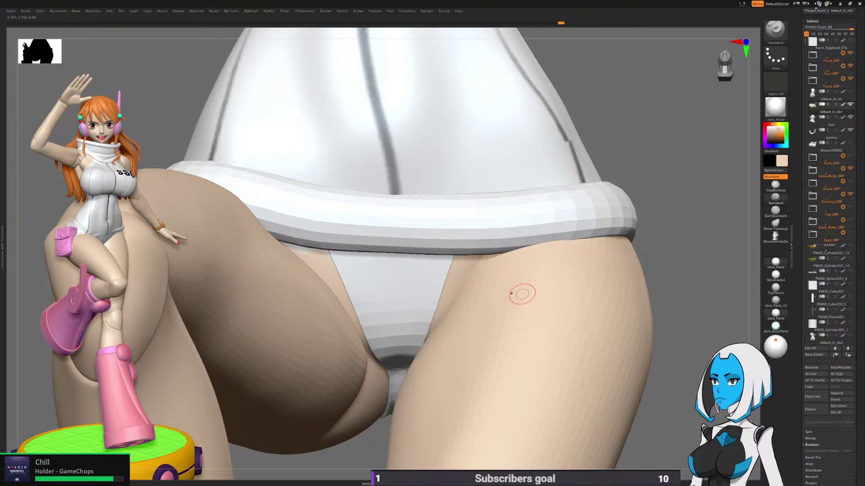
Step: Isolate the torso mesh and paint skin tone along the upper edges of both front leg openings to straighten them
key(space)
click(575, 331)
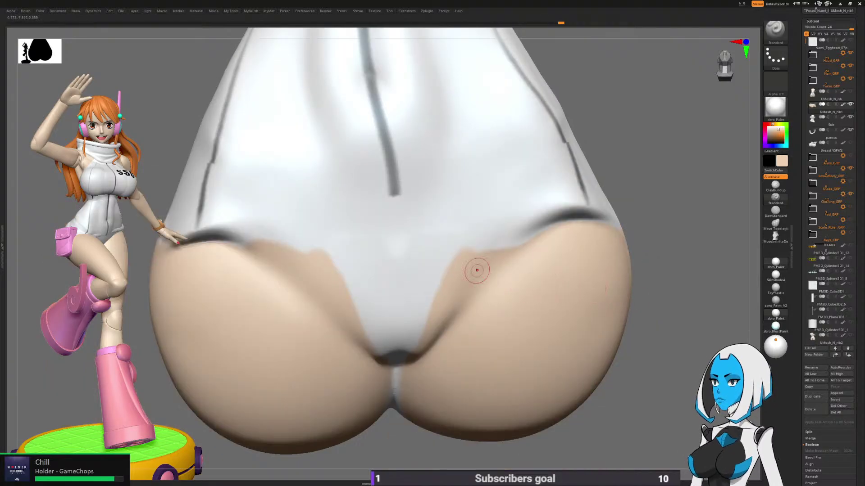
drag(462, 253, 552, 231)
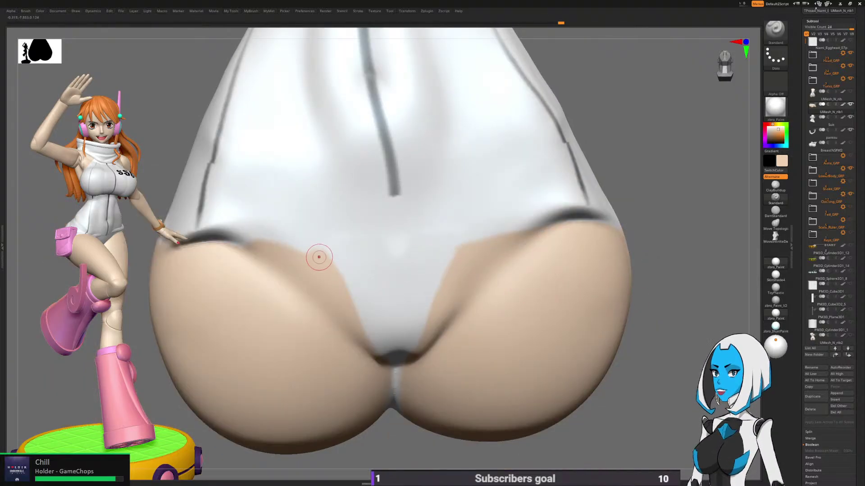
drag(319, 258, 244, 247)
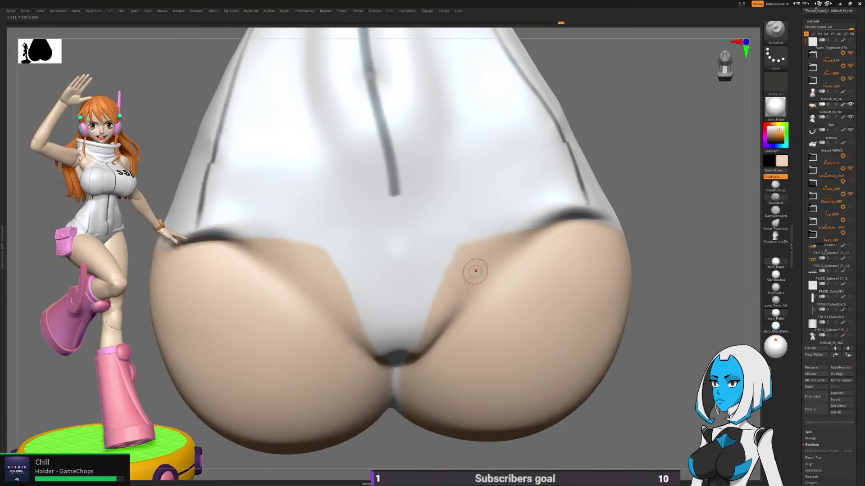
drag(472, 246, 536, 230)
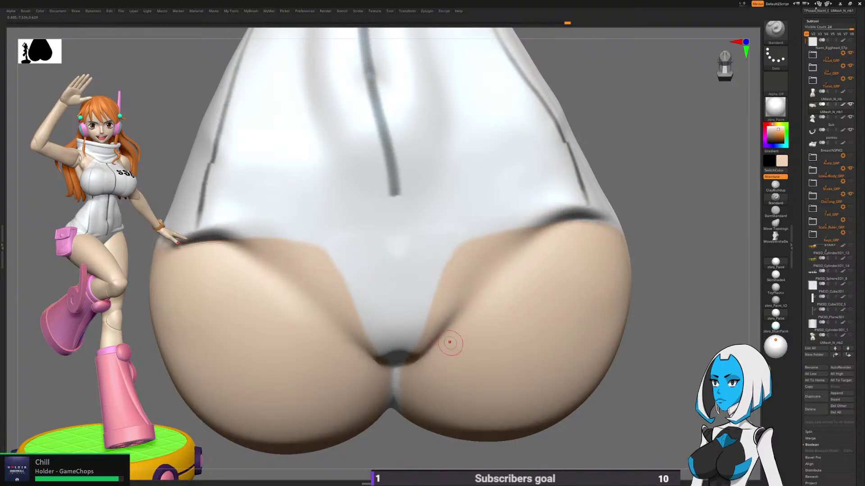
Step: Show the full figure again and examine the hips and leg openings from the front, back and side
right_click(508, 359)
click(528, 328)
ctrl+right_drag(635, 307, 537, 354)
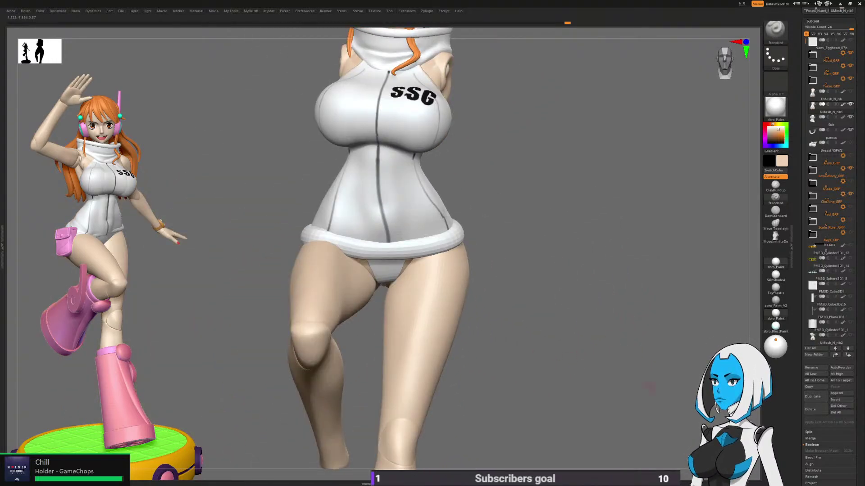
right_drag(537, 354, 513, 329)
key(space)
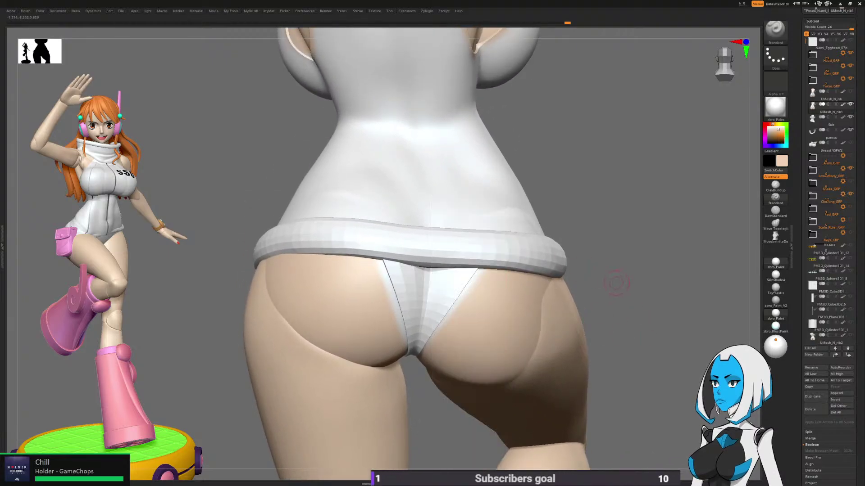
right_drag(615, 290, 555, 336)
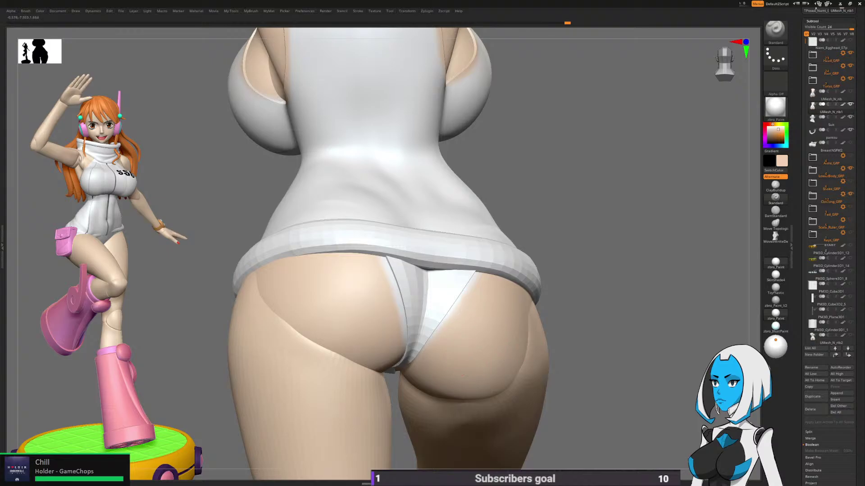
right_drag(464, 376, 409, 324)
drag(378, 275, 389, 303)
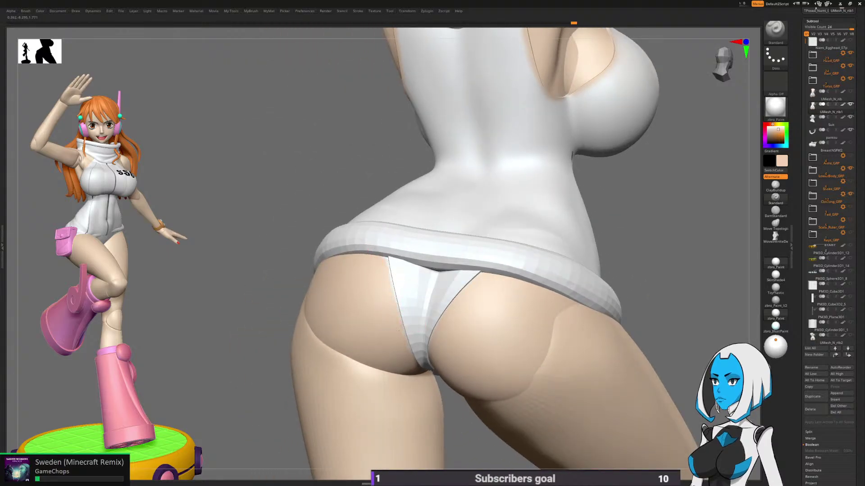
mouse_move(428, 390)
right_down()
mouse_move(456, 391)
mouse_move(418, 289)
mouse_move(496, 352)
mouse_move(610, 353)
mouse_move(576, 330)
right_up()
right_drag(525, 374, 523, 374)
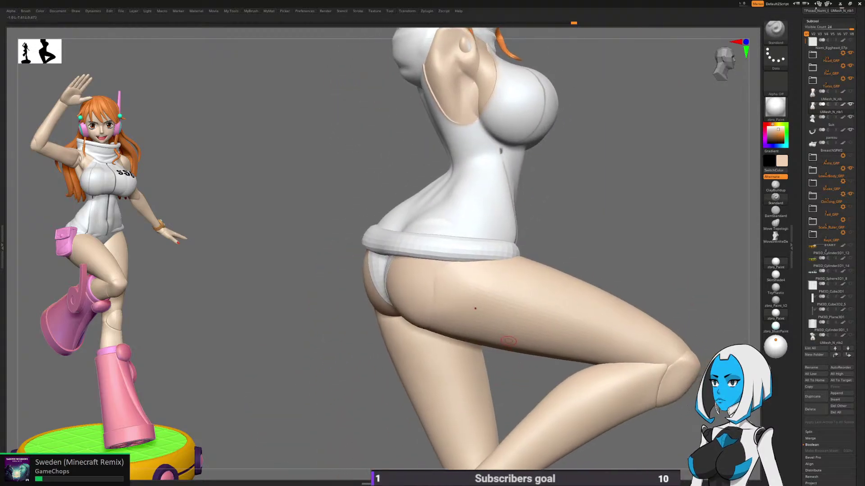
Step: Switch to the Move brush and make the N_thighs subtool active
key(space)
key(b)
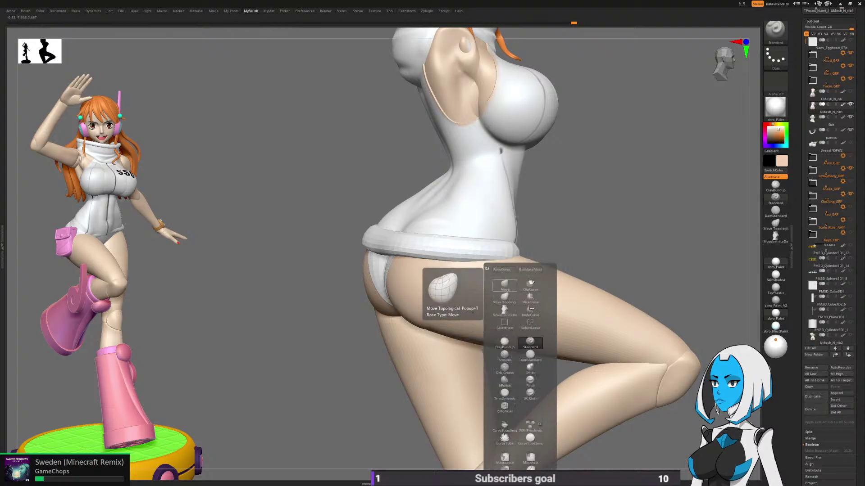
click(504, 285)
key(space)
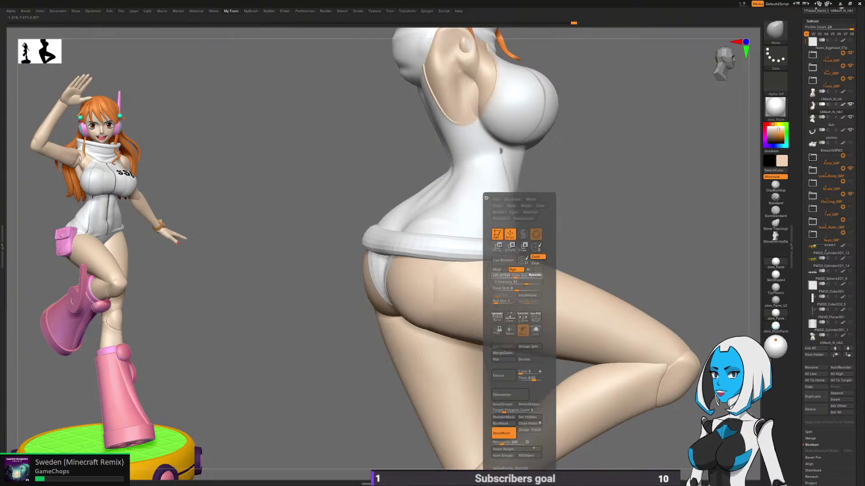
right_drag(547, 274, 473, 312)
alt+click(477, 313)
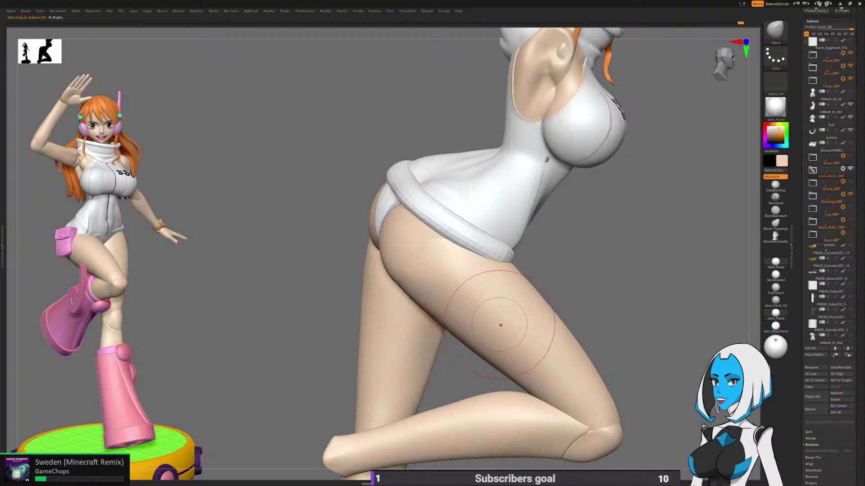
Step: Expand the LowerBody_GRP folder and drop the thighs to subdivision level 1
click(813, 171)
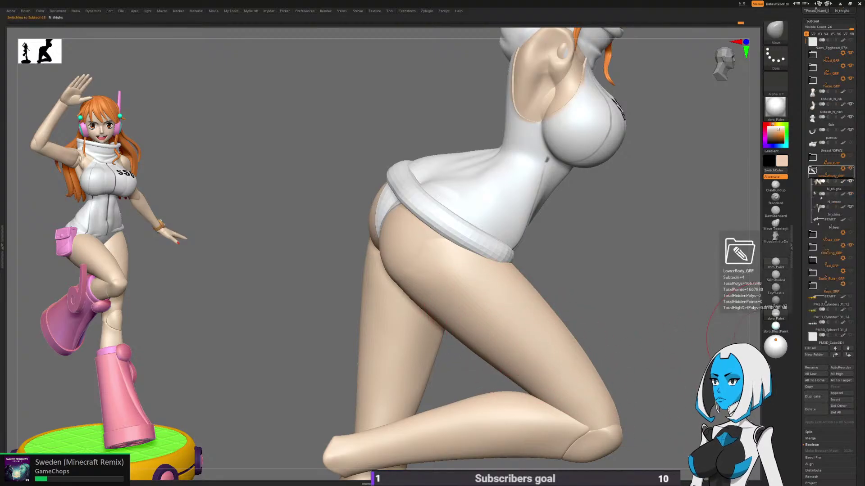
drag(804, 212, 804, 71)
click(814, 377)
drag(804, 405, 806, 377)
Step: Adjust the Move brush size and reshape the raised leg's upper thigh where it meets the buttock
mouse_move(627, 355)
mouse_down()
mouse_move(603, 337)
mouse_move(578, 367)
mouse_move(491, 353)
mouse_up()
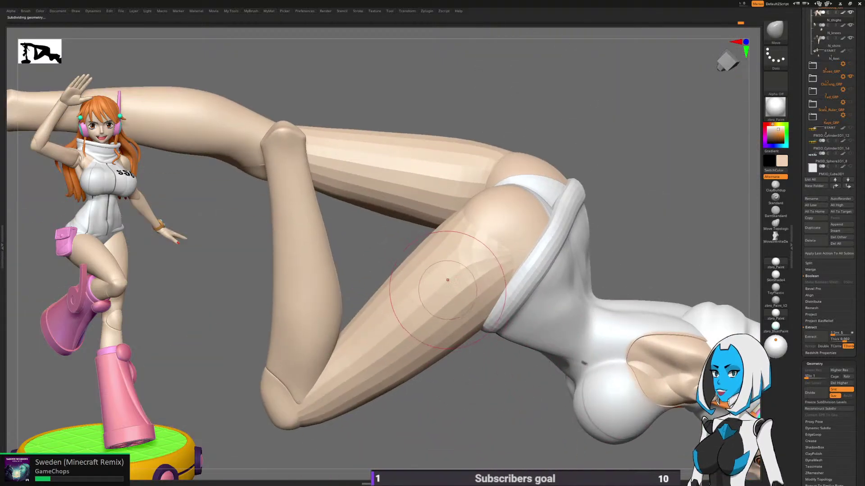
drag(457, 294, 473, 271)
key(b)
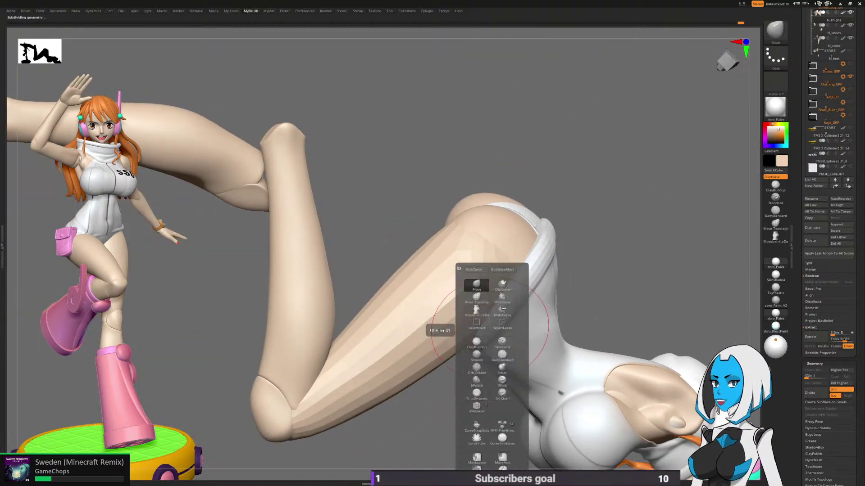
click(503, 299)
key(space)
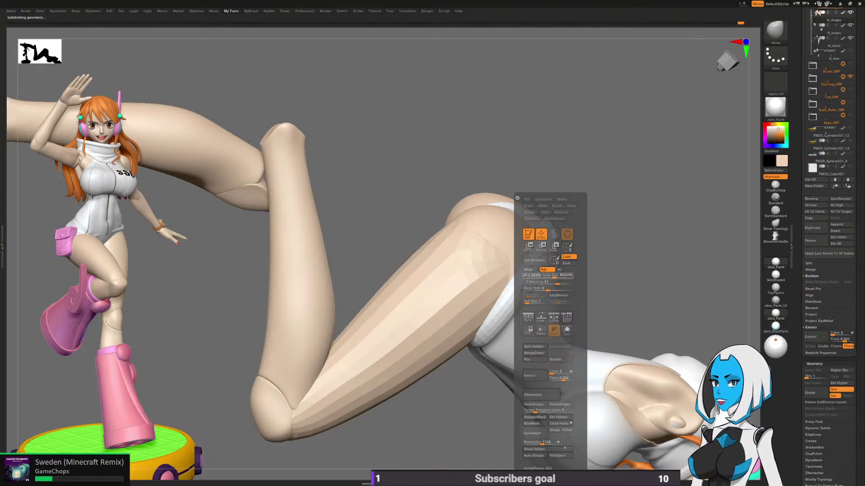
drag(637, 257, 649, 268)
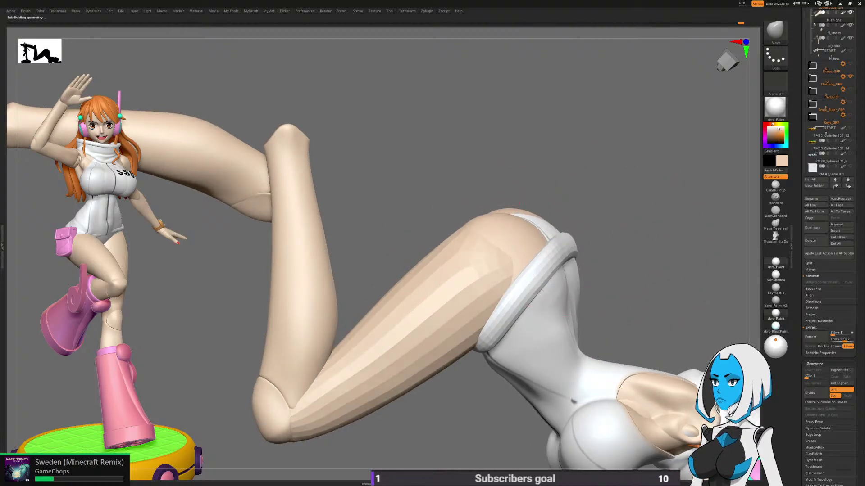
drag(408, 203, 646, 268)
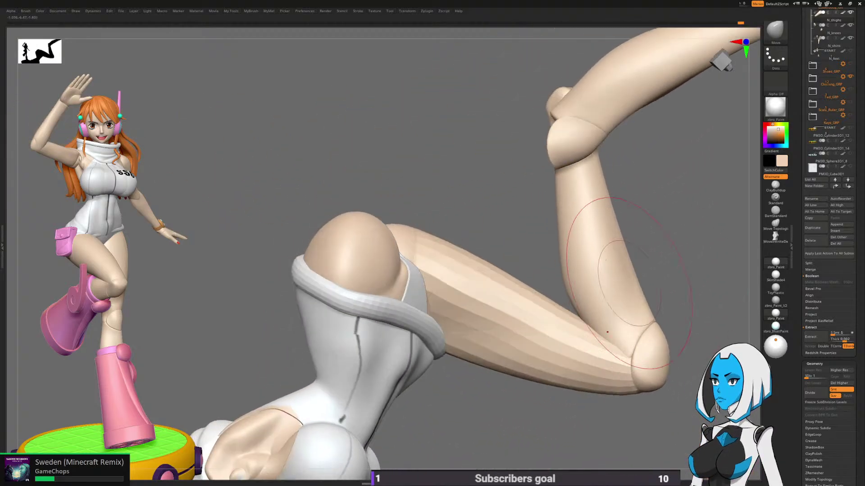
drag(448, 188, 473, 252)
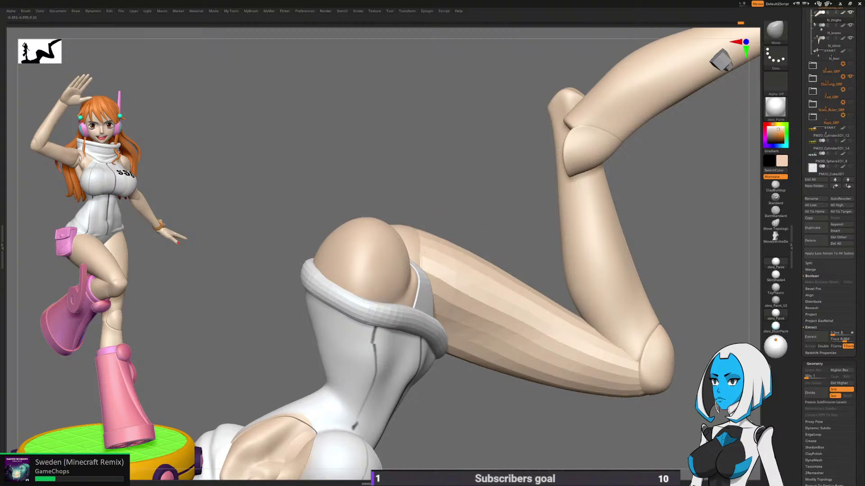
mouse_move(444, 198)
mouse_down()
mouse_move(433, 351)
mouse_move(421, 311)
mouse_move(435, 337)
mouse_up()
Step: Refine the raised thigh's side profile and its transition into the hip with the Move brush
mouse_move(378, 266)
right_down()
mouse_move(407, 264)
mouse_move(396, 265)
right_up()
drag(351, 226, 410, 322)
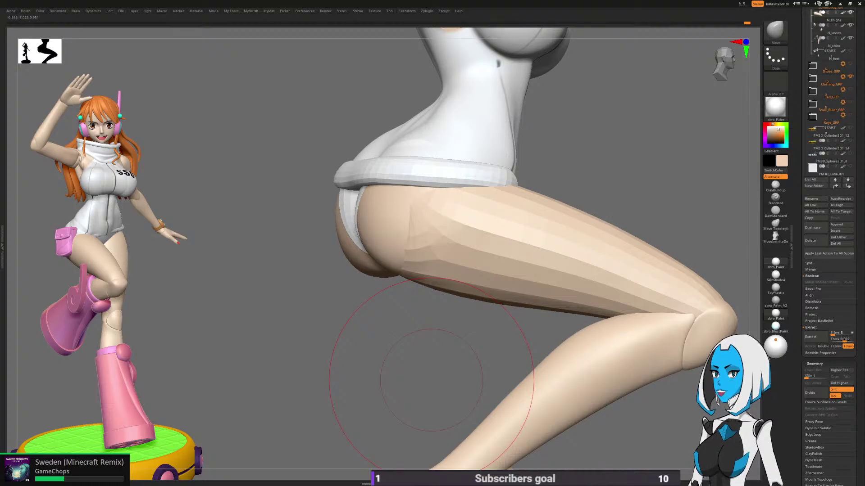
drag(431, 381, 477, 293)
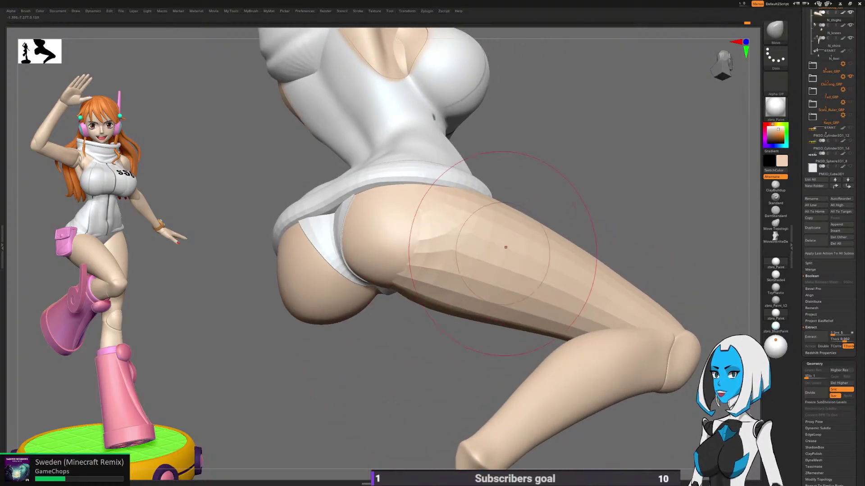
mouse_move(433, 366)
mouse_down()
mouse_move(473, 392)
mouse_move(405, 374)
mouse_move(421, 365)
mouse_up()
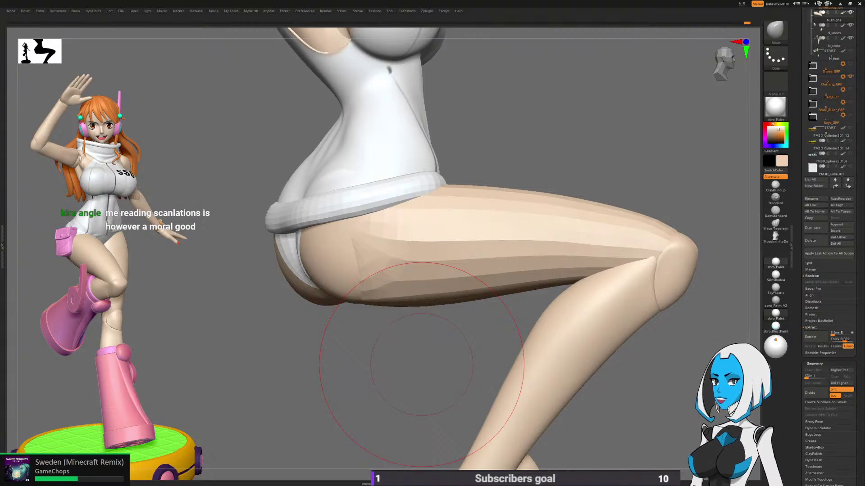
mouse_move(422, 365)
mouse_down()
mouse_move(450, 338)
mouse_move(446, 318)
mouse_move(464, 289)
mouse_up()
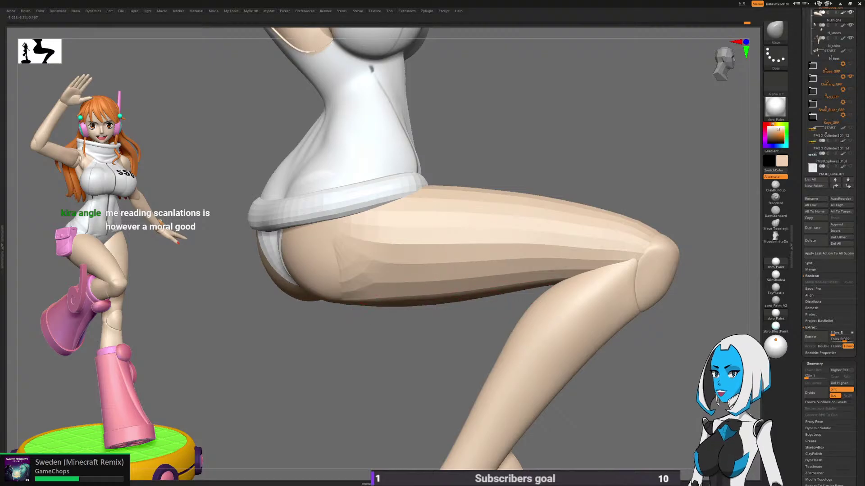
mouse_move(391, 337)
mouse_down()
mouse_move(370, 334)
mouse_move(404, 228)
mouse_move(395, 221)
mouse_move(424, 210)
mouse_up()
drag(386, 253, 388, 245)
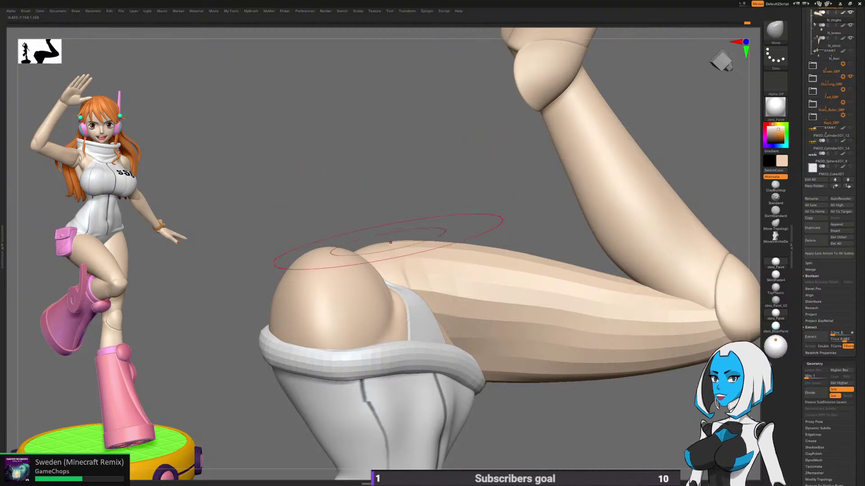
drag(549, 221, 527, 262)
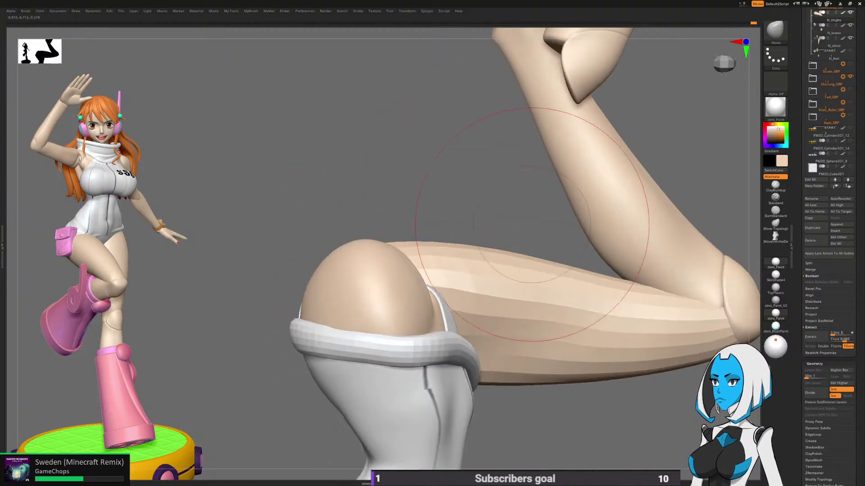
right_drag(508, 270, 467, 366)
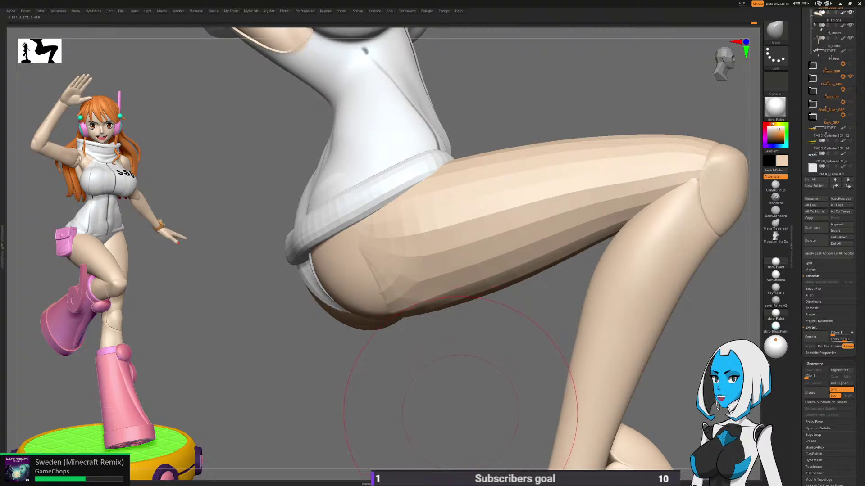
drag(454, 335, 458, 414)
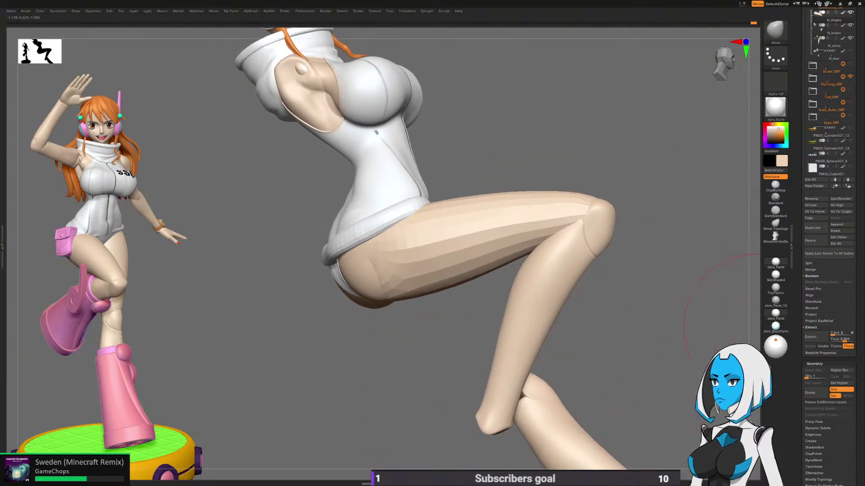
Step: Return the thighs to their highest subdivision level and check the smoothed shape from behind
key(d)
key(d)
key(d)
key(d)
key(d)
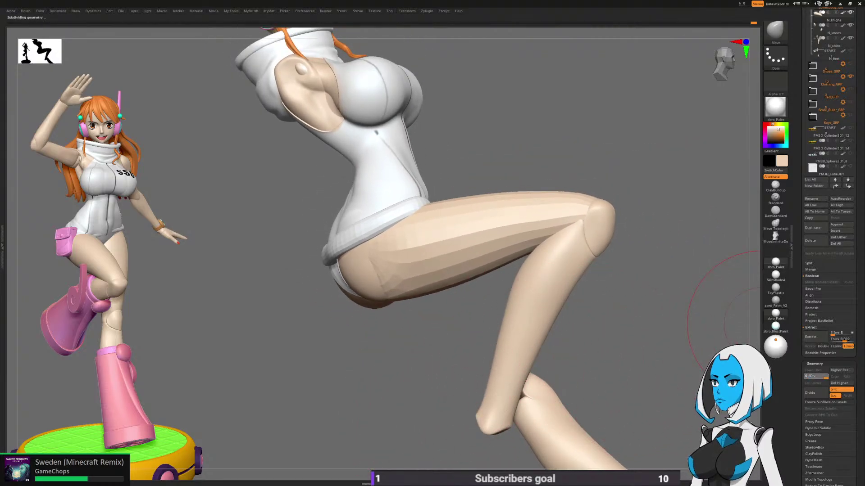
right_drag(514, 344, 606, 344)
mouse_move(502, 318)
mouse_down()
mouse_move(558, 351)
mouse_move(606, 304)
mouse_move(591, 346)
mouse_up()
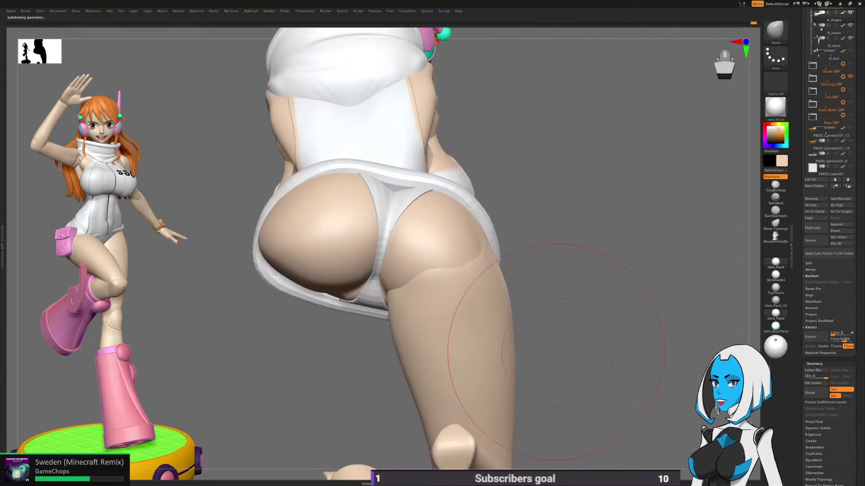
Step: Lower the thighs' subdivision level and nudge the top of the supporting thigh below the buttock with the Move brush
key(space)
drag(558, 275, 545, 276)
key(shift+d)
key(shift+d)
key(shift+d)
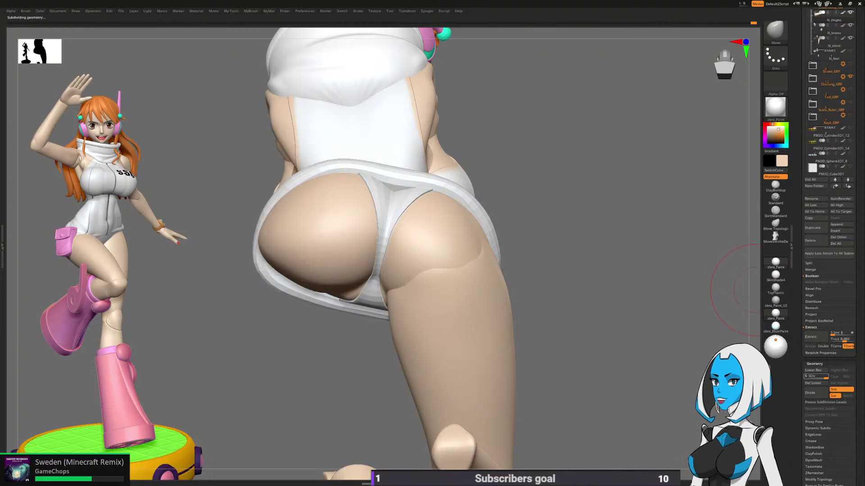
mouse_move(555, 301)
right_down()
mouse_move(457, 270)
mouse_move(445, 299)
mouse_move(395, 289)
mouse_move(378, 316)
mouse_move(387, 289)
mouse_move(478, 255)
right_up()
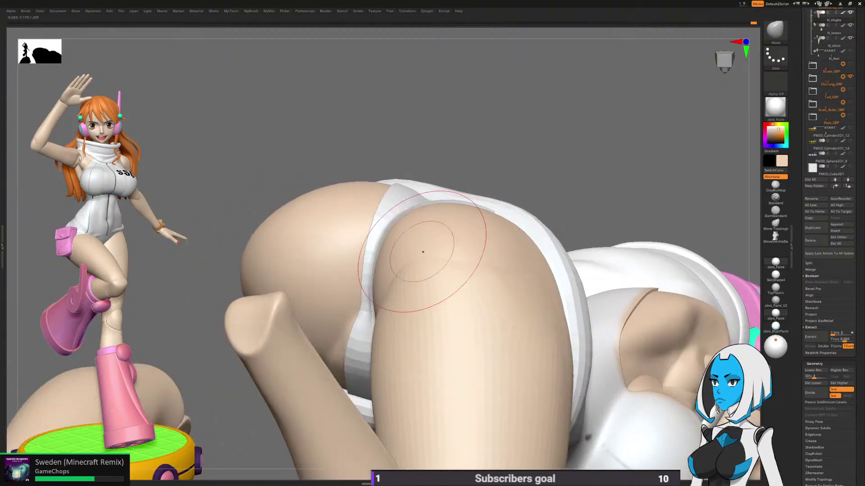
drag(413, 256, 418, 246)
Step: Examine the legs and hips from below, the side, the front and behind to judge the full figure's proportions
right_drag(499, 248, 504, 212)
right_drag(433, 271, 504, 274)
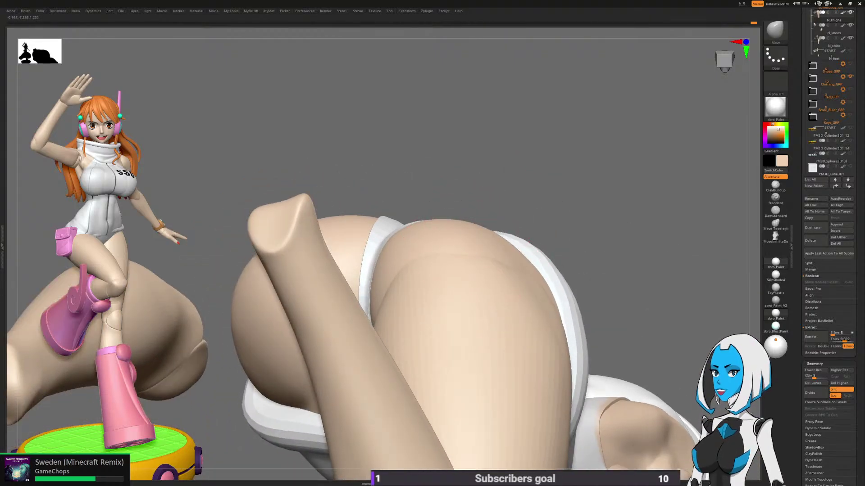
right_drag(567, 275, 595, 270)
right_drag(513, 273, 510, 301)
ctrl+right_drag(543, 327, 543, 266)
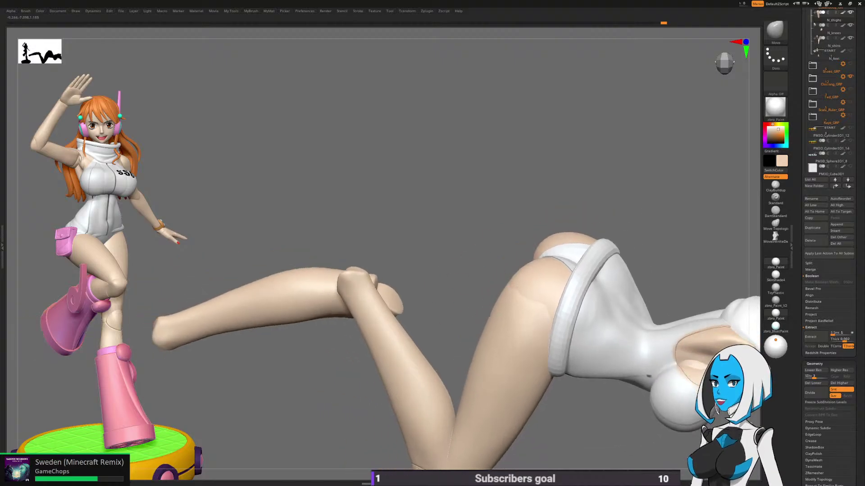
mouse_move(450, 315)
right_down()
mouse_move(509, 396)
mouse_move(509, 360)
mouse_move(614, 417)
mouse_move(560, 376)
right_up()
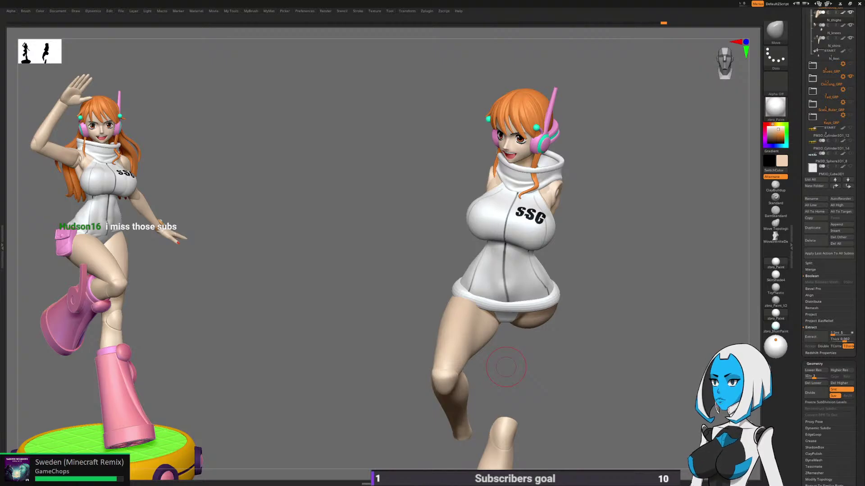
drag(506, 367, 603, 344)
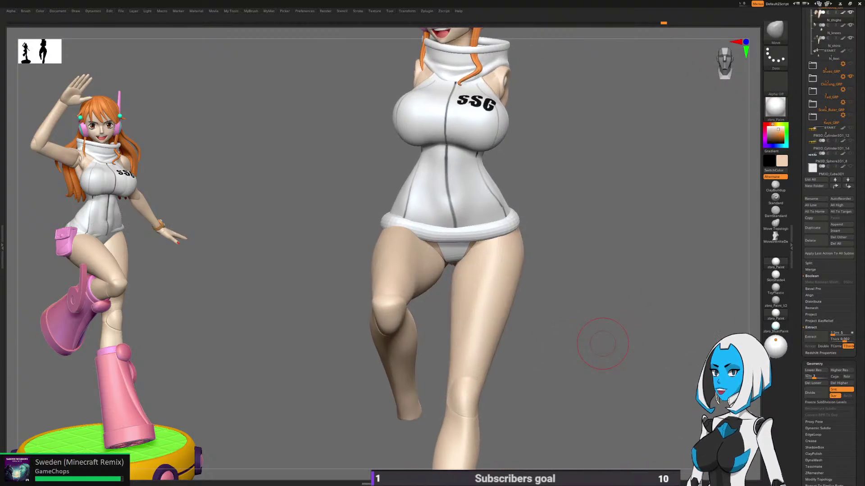
drag(603, 343, 605, 370)
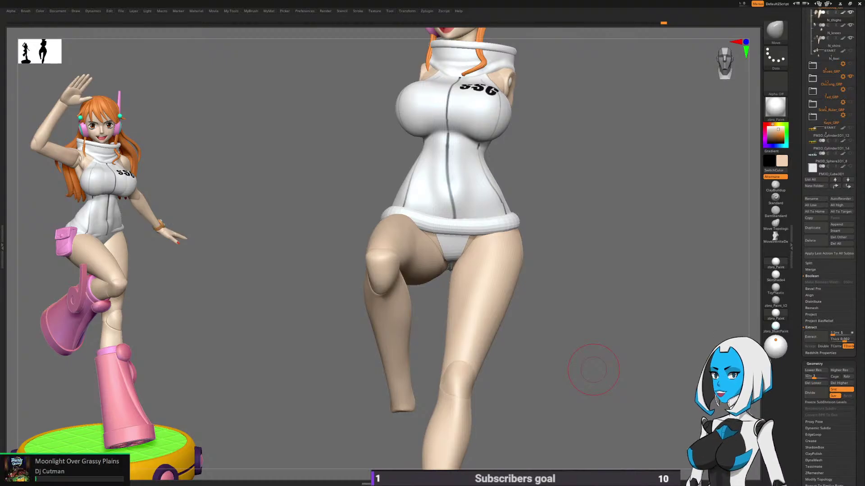
mouse_move(594, 370)
mouse_down()
mouse_move(603, 369)
mouse_move(557, 388)
mouse_up()
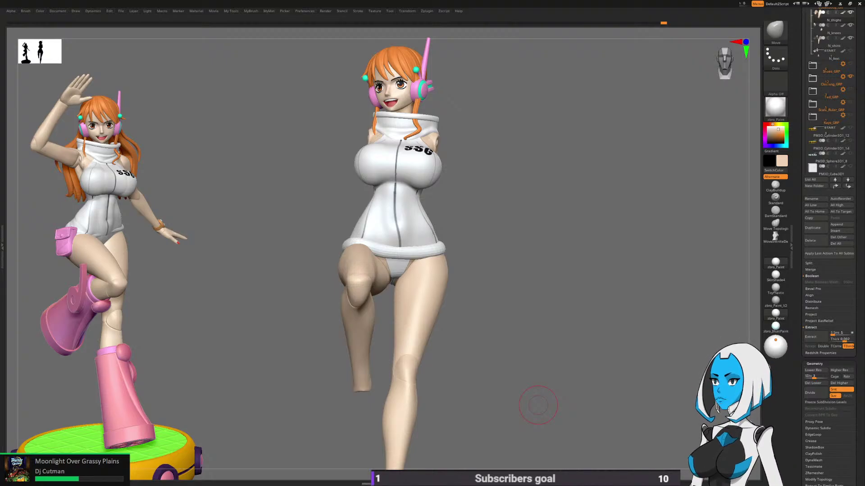
drag(538, 406, 558, 211)
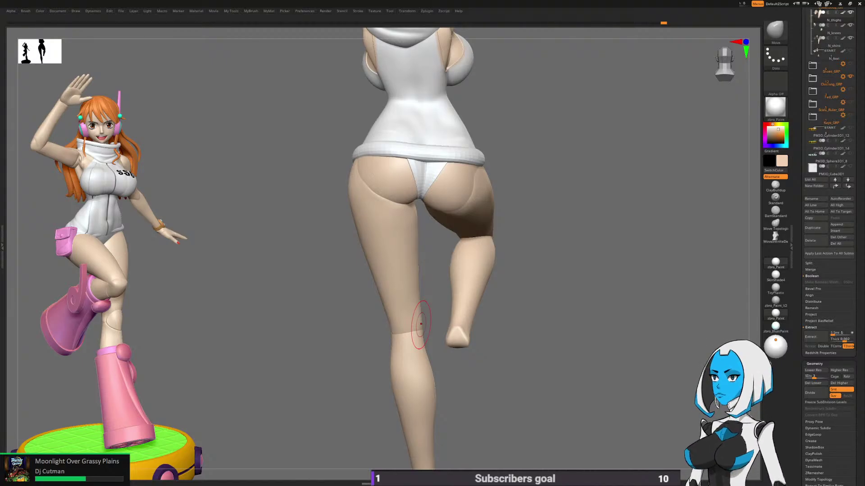
mouse_move(421, 324)
right_down()
mouse_move(469, 322)
mouse_move(421, 323)
right_up()
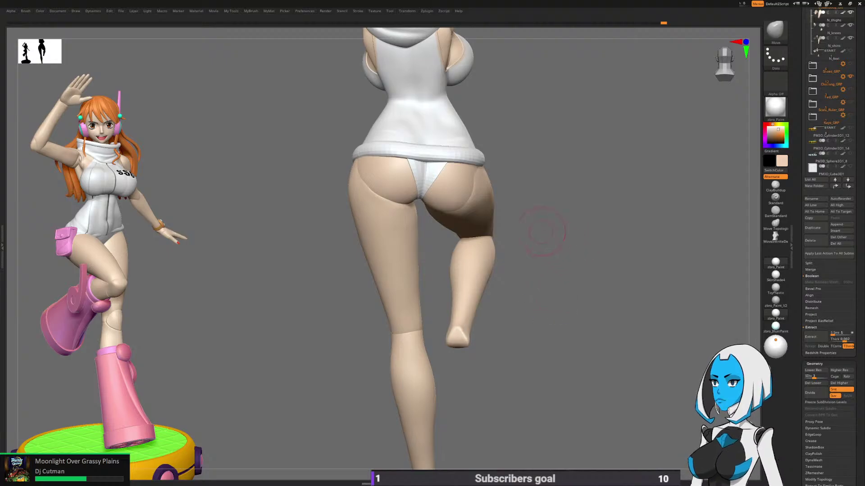
Step: Select the white suit, turn on its polyframe display, and duplicate the subtool
alt+right_drag(451, 143, 591, 242)
alt+click(463, 168)
key(space)
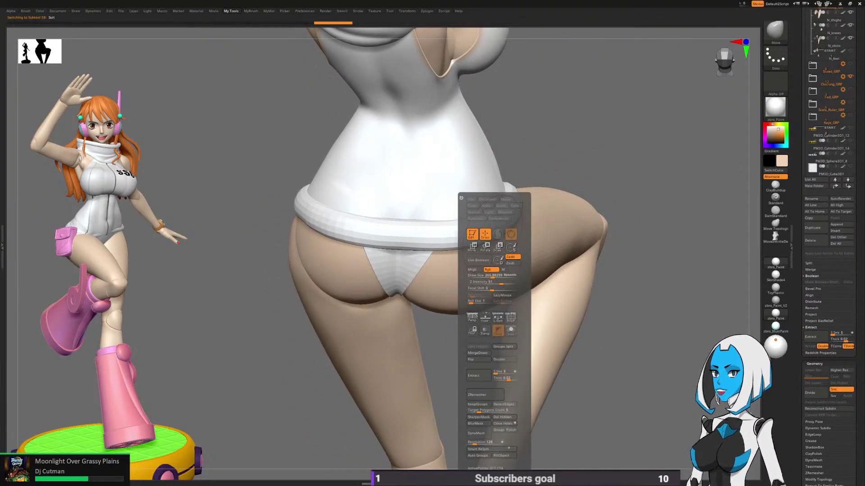
click(511, 318)
right_drag(510, 318, 623, 358)
right_drag(624, 358, 460, 310)
drag(858, 132, 858, 242)
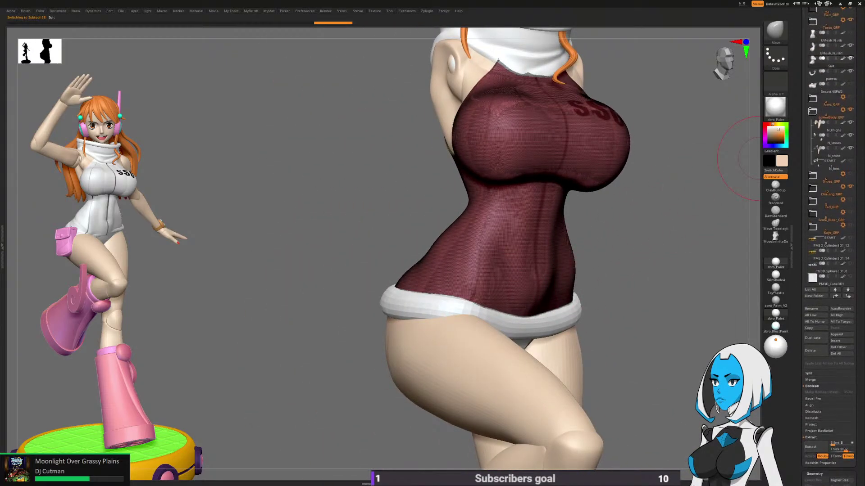
click(812, 349)
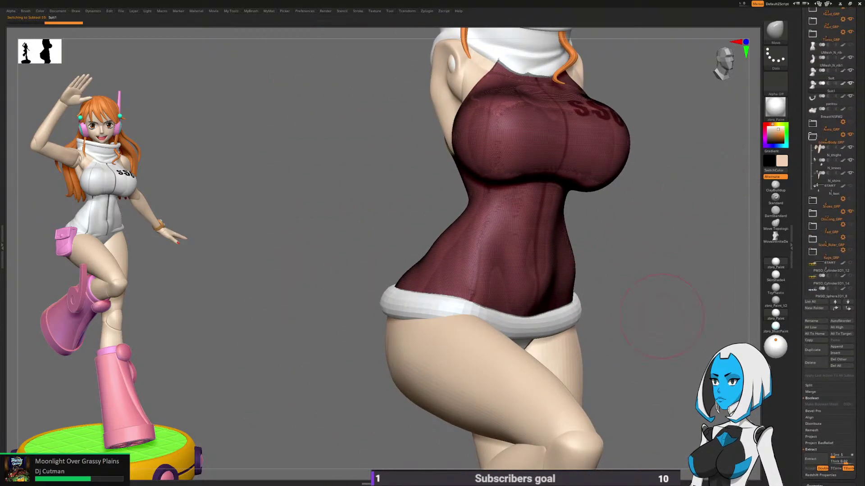
Step: Isolate the duplicated suit in Solo mode and reduce the brush's draw size to about 94.5
key(space)
click(455, 332)
alt+right_drag(611, 235, 475, 259)
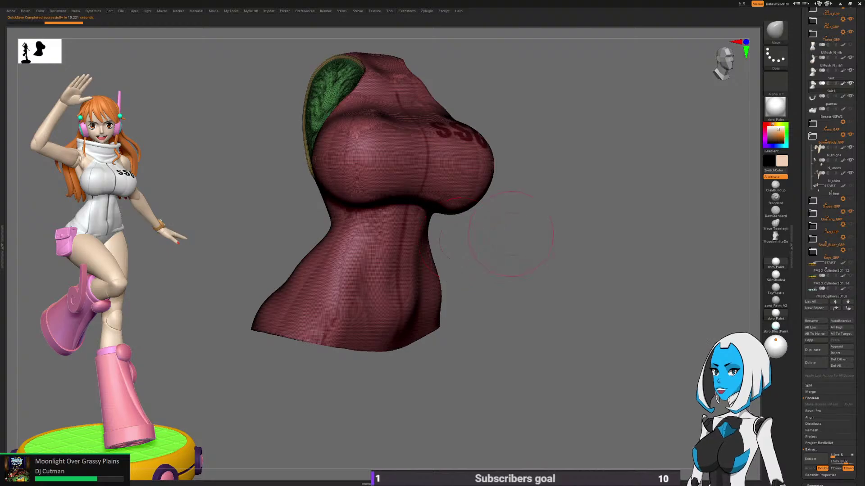
drag(461, 241, 497, 247)
key(space)
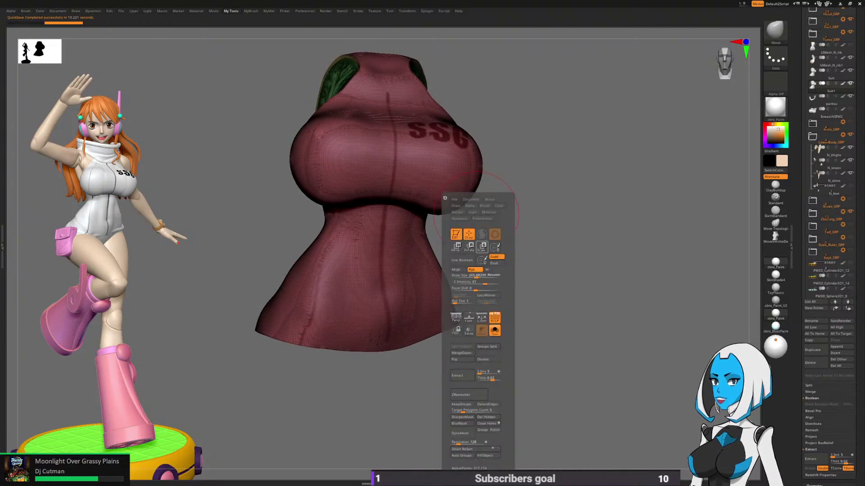
click(463, 275)
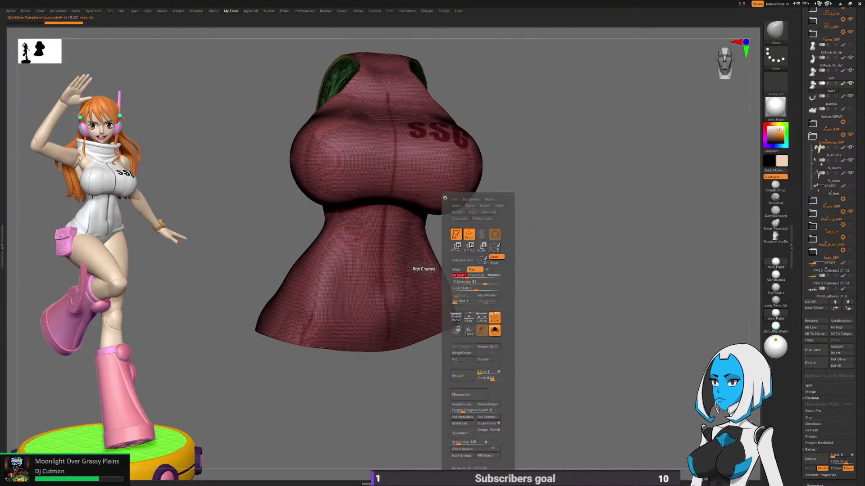
drag(476, 274, 458, 284)
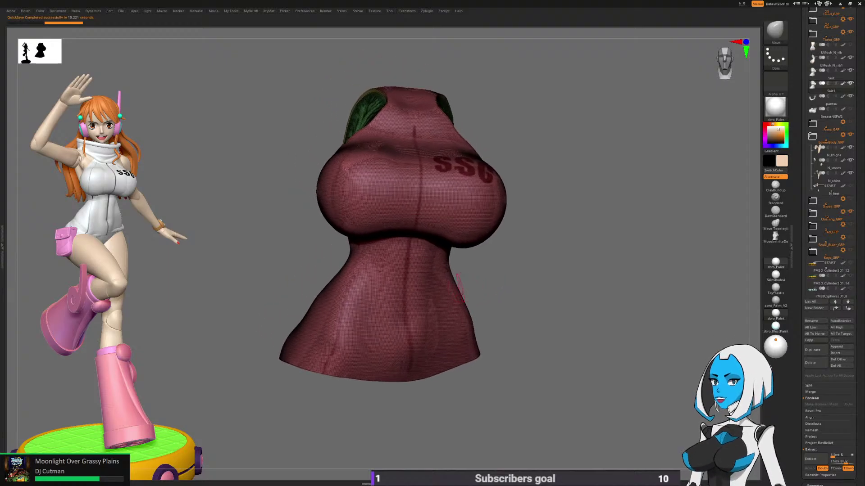
key(space)
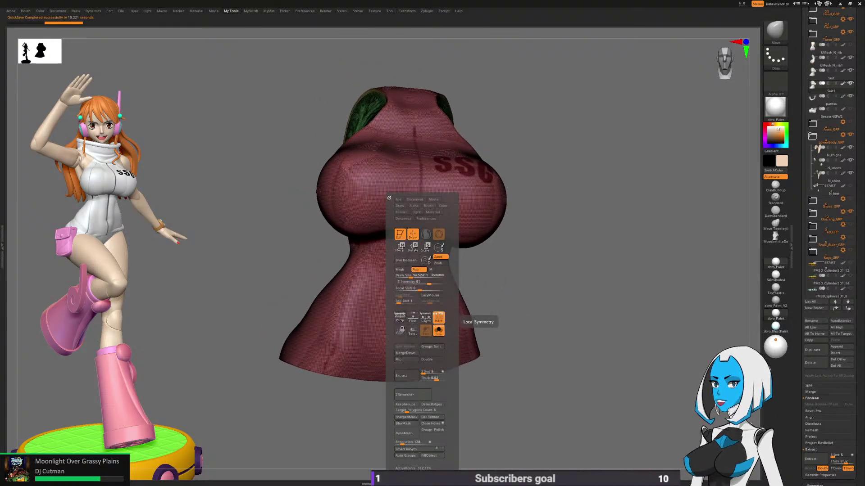
drag(505, 306, 540, 306)
mouse_move(505, 378)
mouse_down()
mouse_move(535, 333)
mouse_move(515, 336)
mouse_up()
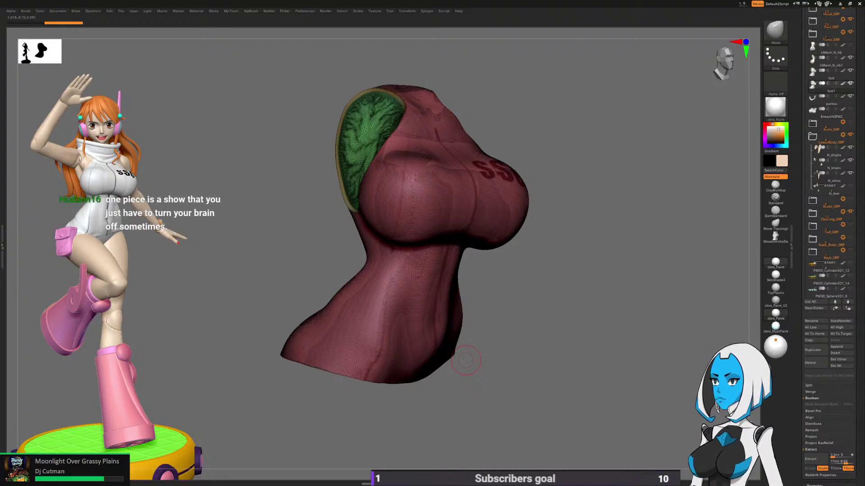
Step: ZRemesh the duplicated suit with KeepGroups enabled and a target polygon count of 3, and check the new topology around the torso
mouse_move(466, 360)
mouse_down()
mouse_move(472, 377)
mouse_move(419, 294)
mouse_move(443, 331)
mouse_up()
key(space)
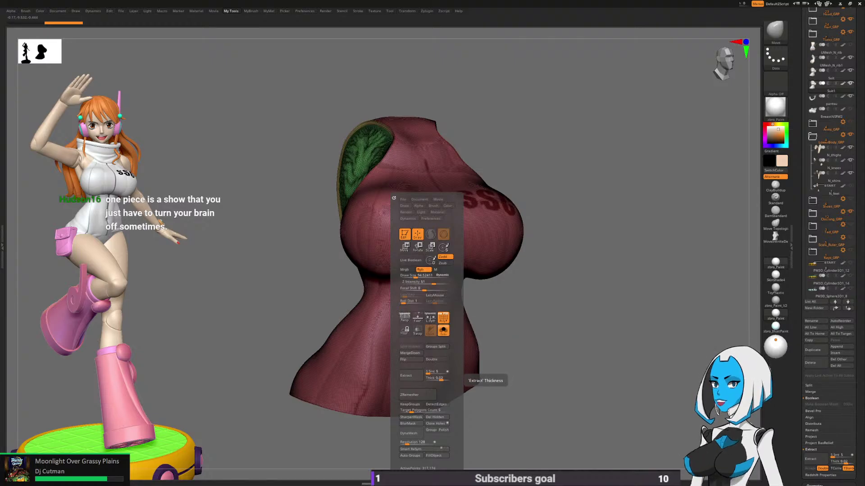
click(409, 404)
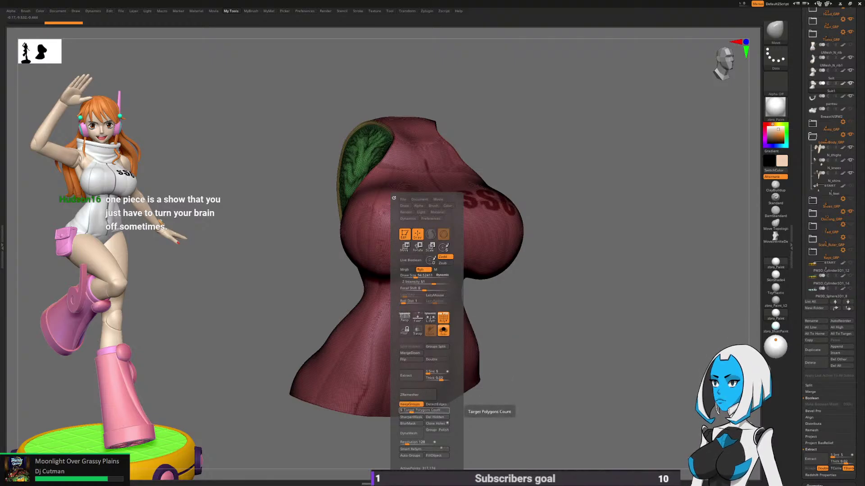
key(space)
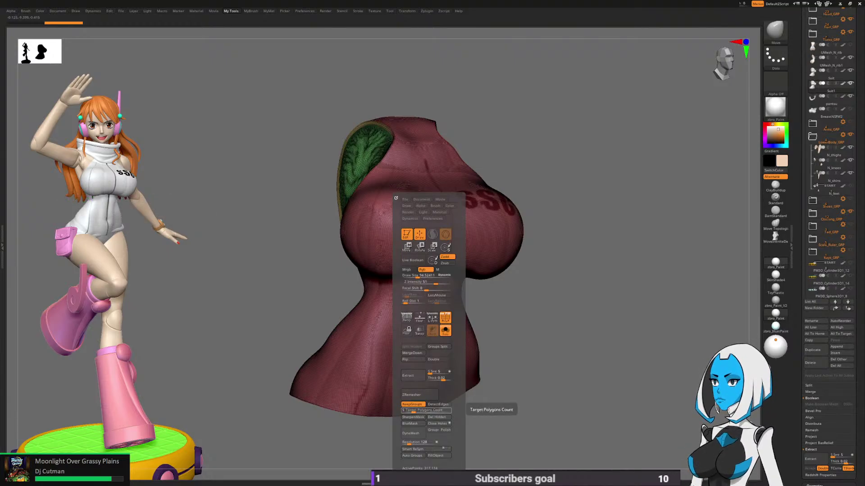
click(425, 411)
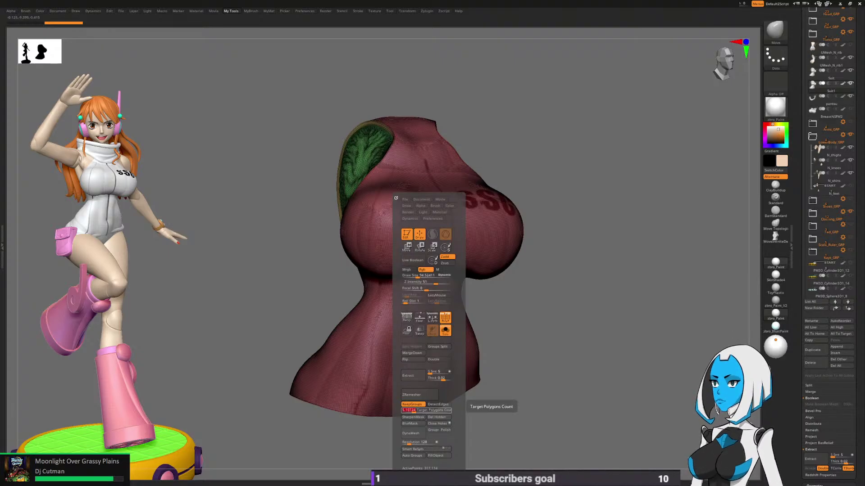
text(3)
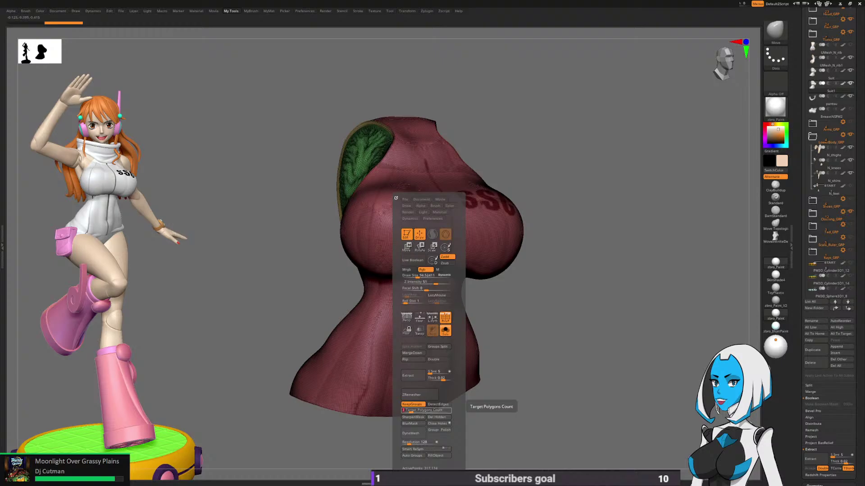
click(411, 395)
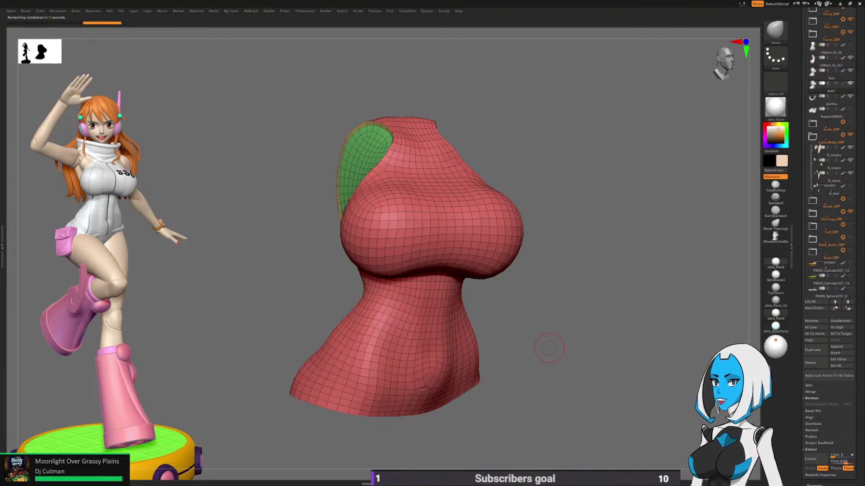
drag(549, 349, 585, 416)
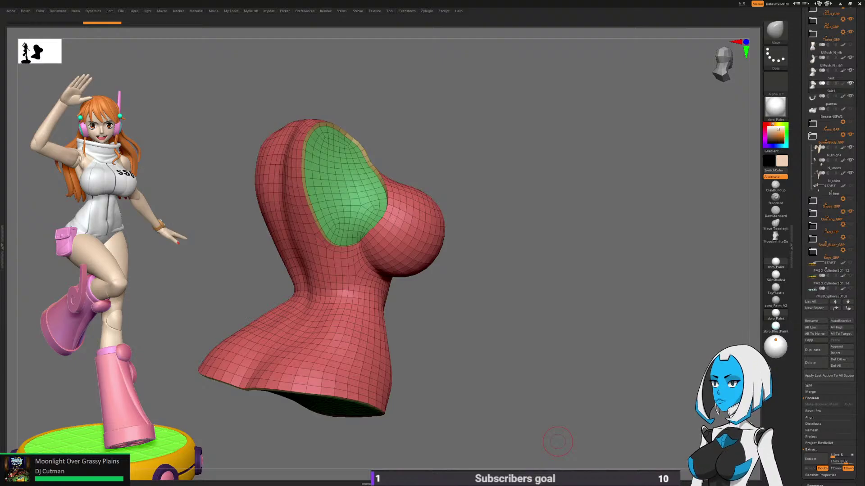
drag(558, 441, 504, 440)
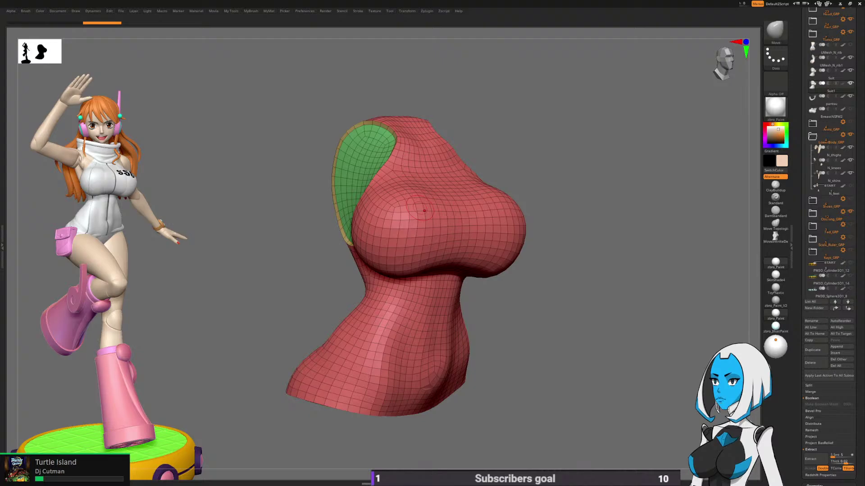
Step: Turn off Solo mode and compare the remeshed suit with the original on the full figure
key(space)
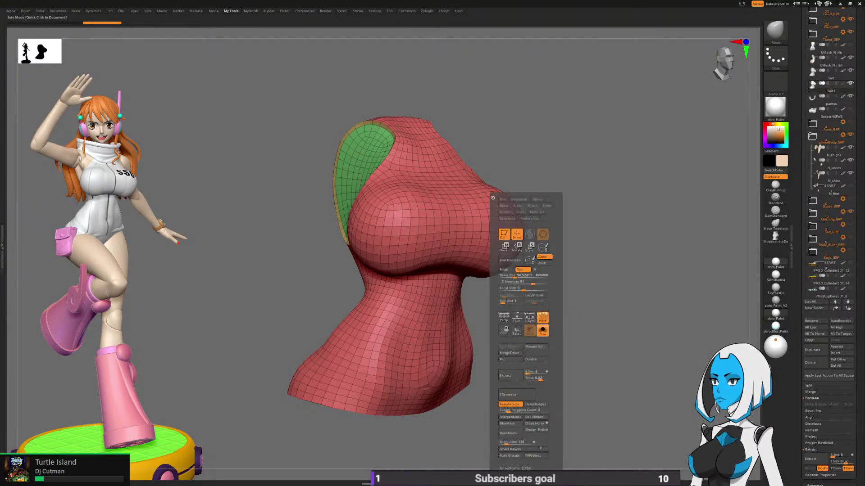
click(543, 330)
mouse_move(637, 308)
mouse_down()
mouse_move(552, 304)
mouse_move(542, 321)
mouse_move(521, 306)
mouse_move(523, 320)
mouse_move(522, 306)
mouse_move(537, 302)
mouse_move(505, 314)
mouse_move(477, 302)
mouse_move(443, 315)
mouse_up()
key(space)
drag(671, 272, 689, 270)
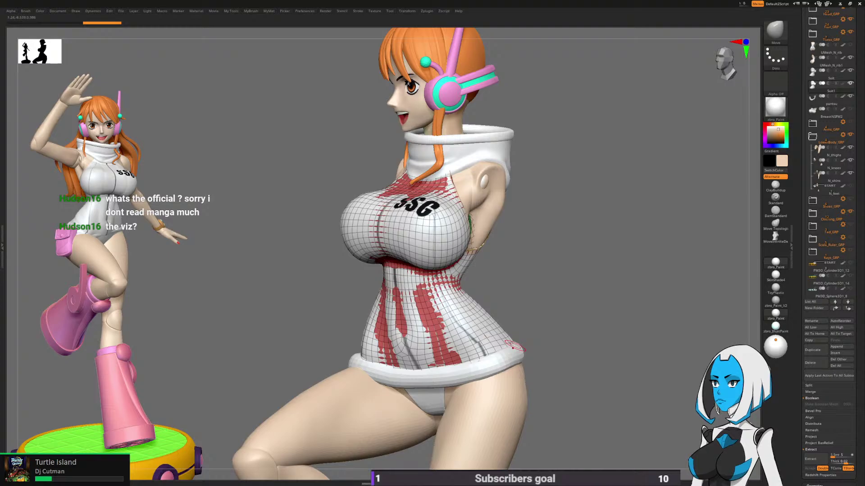
Step: Move the gizmo's pivot to the waist, scale the remeshed suit up slightly from there, and repeat the scaling once
key(w)
right_drag(514, 346, 405, 329)
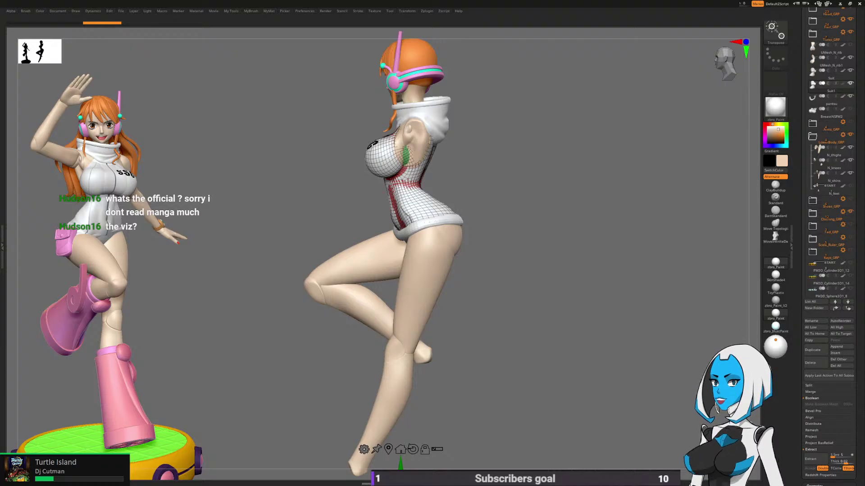
ctrl+right_drag(384, 257, 384, 199)
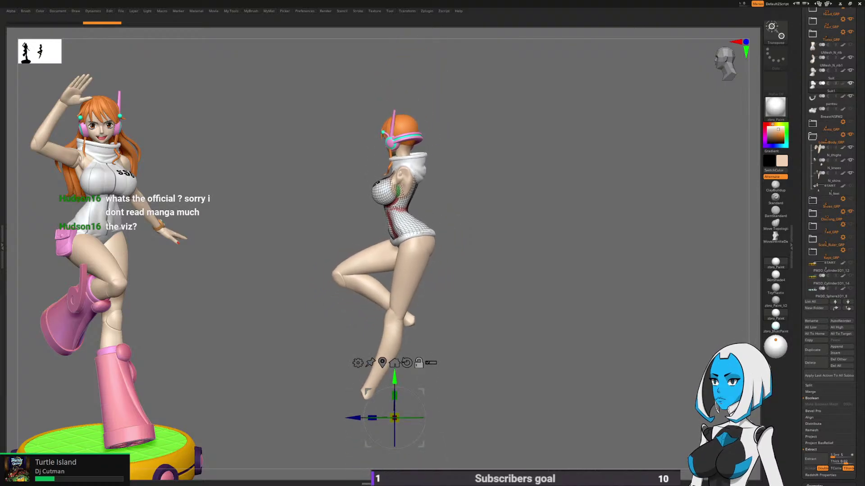
alt+drag(394, 379, 394, 172)
ctrl+right_drag(394, 173, 388, 289)
alt+drag(388, 235, 400, 241)
shift+right_drag(400, 241, 495, 241)
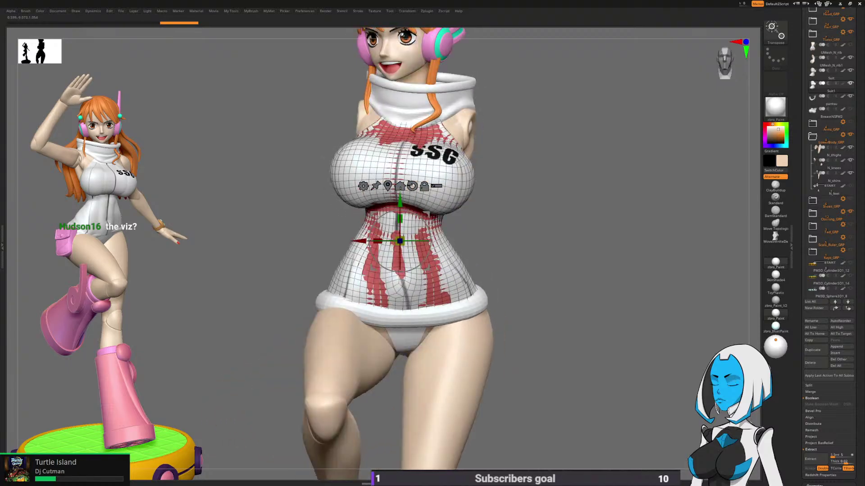
drag(399, 242, 401, 295)
key(1)
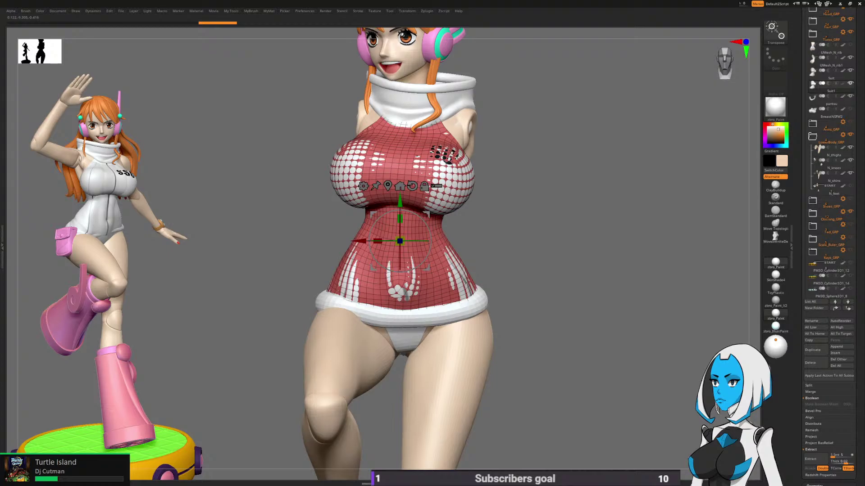
Step: Move the gizmo's pivot to the lower back and scale the remeshed suit up slightly to cover the original
key(q)
ctrl+right_drag(468, 230, 443, 225)
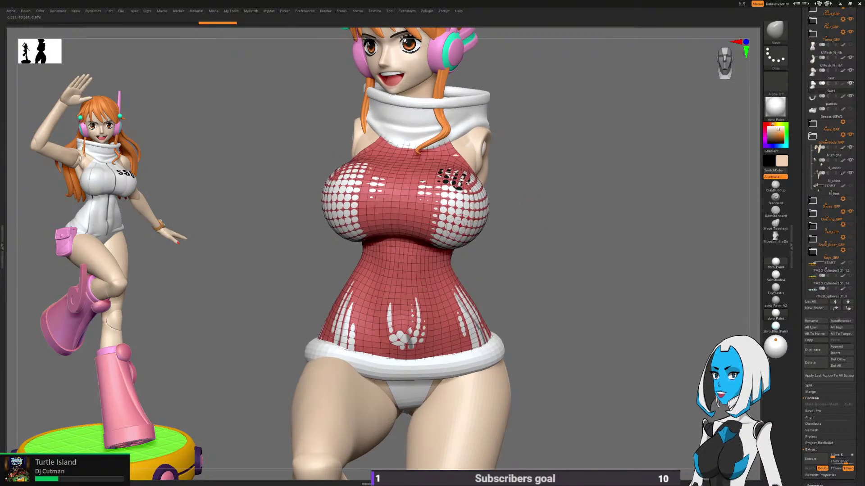
mouse_move(624, 234)
right_down()
mouse_move(477, 251)
mouse_move(492, 253)
right_up()
key(w)
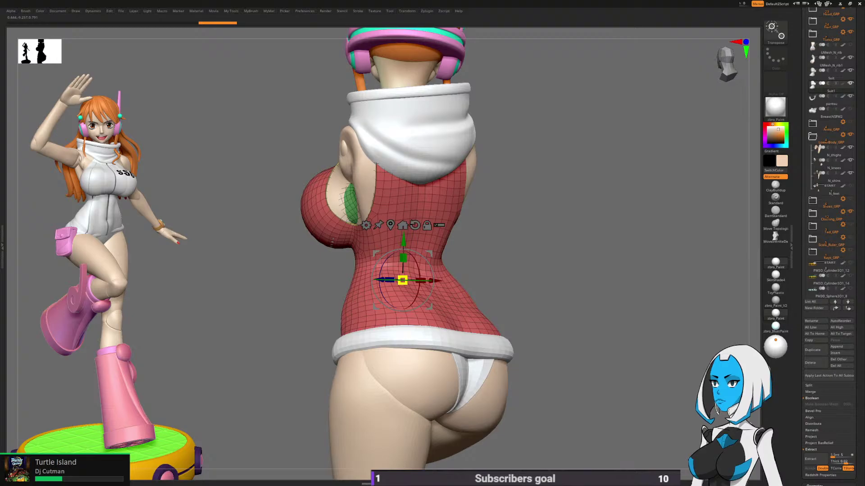
key(q)
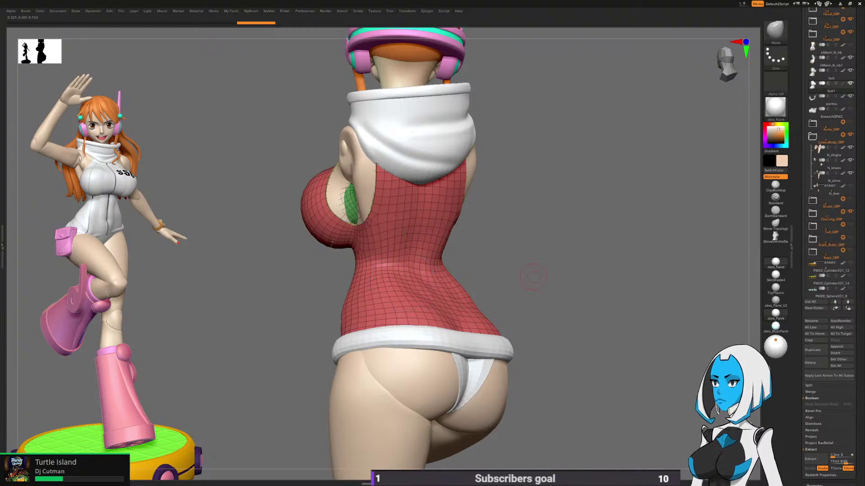
drag(537, 278, 383, 282)
drag(579, 304, 500, 250)
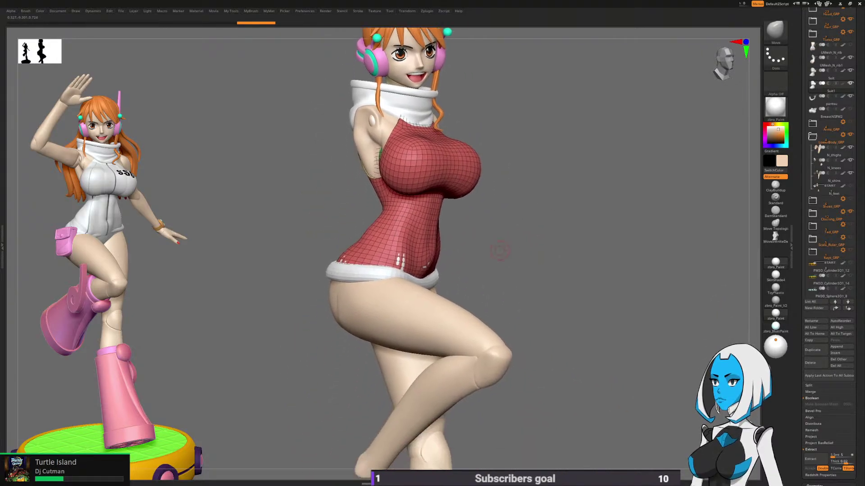
Step: Enlarge the Move brush and pull the remeshed suit outward over the hips and lower belly where the original pokes through
key(space)
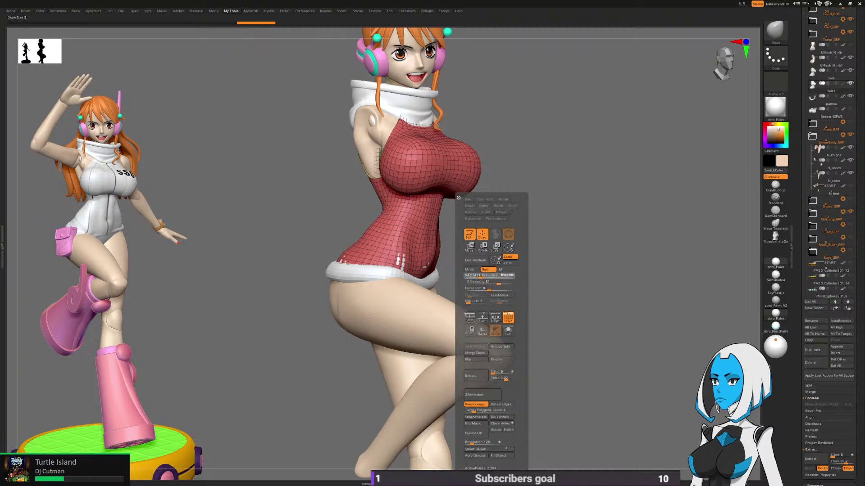
key(space)
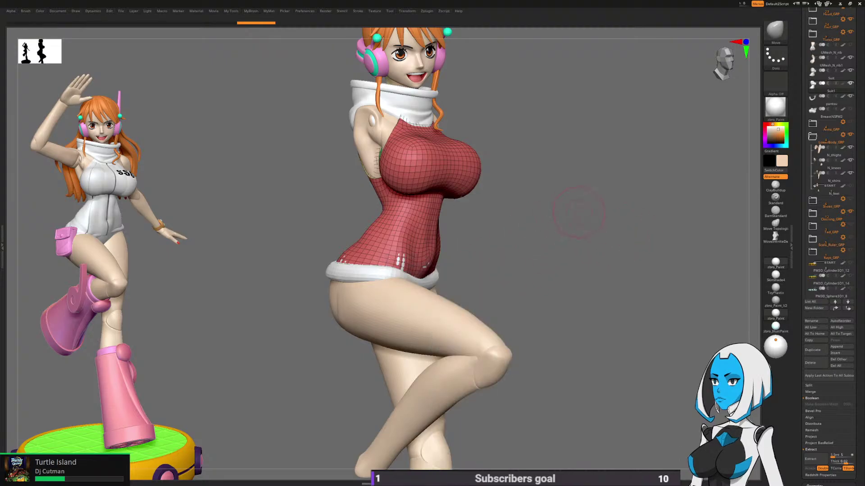
mouse_move(524, 277)
mouse_down()
mouse_move(482, 283)
mouse_move(464, 270)
mouse_move(460, 250)
mouse_up()
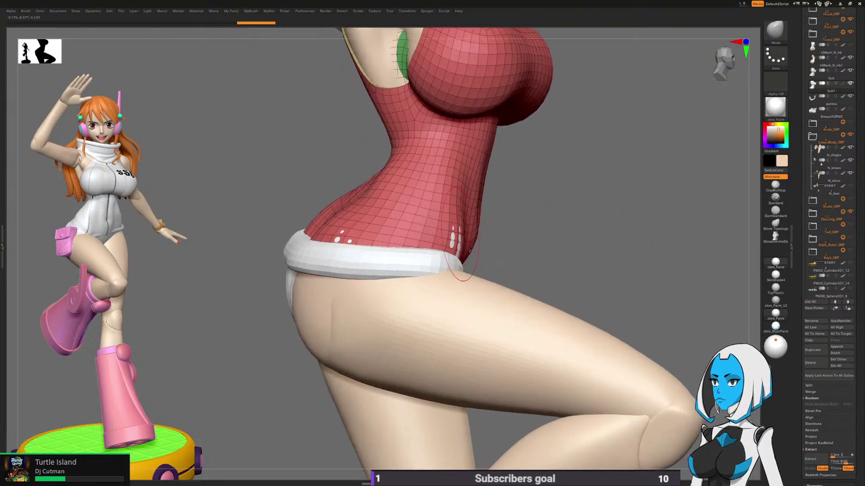
mouse_move(533, 214)
mouse_down()
mouse_move(360, 243)
mouse_move(426, 204)
mouse_move(413, 210)
mouse_up()
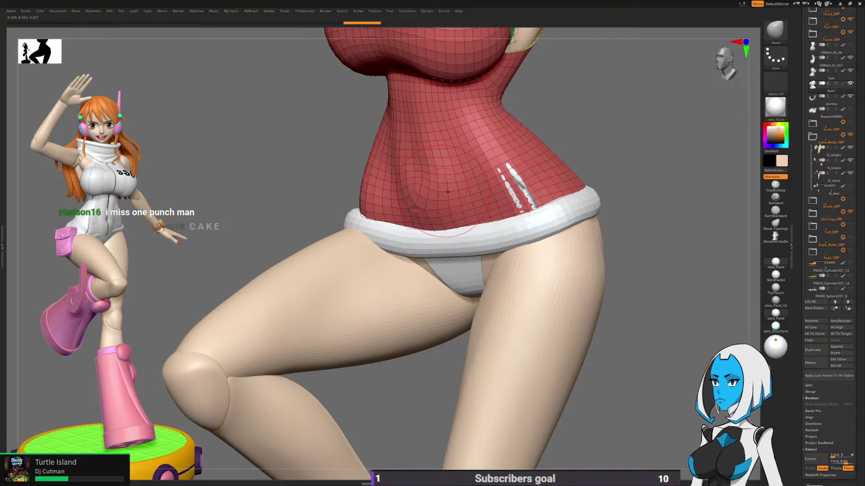
mouse_move(644, 314)
mouse_down()
mouse_move(660, 311)
mouse_move(618, 290)
mouse_move(683, 286)
mouse_up()
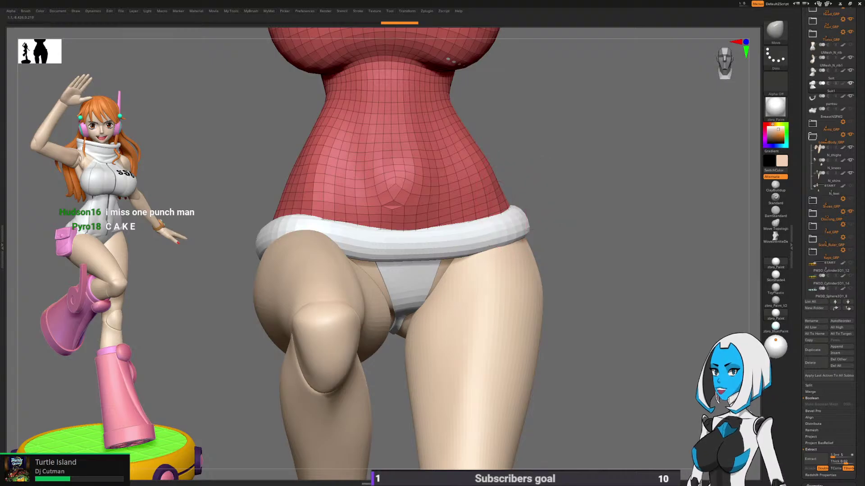
Step: Adjust the remeshed suit under the bust and along the side of the chest with the Move brush
mouse_move(558, 156)
alt+mouse_down()
mouse_move(535, 238)
mouse_move(529, 211)
mouse_move(497, 188)
mouse_move(461, 200)
alt+mouse_up()
drag(648, 261, 637, 225)
mouse_move(666, 248)
mouse_down()
mouse_move(604, 245)
mouse_move(562, 216)
mouse_up()
mouse_move(556, 270)
mouse_down()
mouse_move(566, 228)
mouse_move(509, 241)
mouse_move(486, 228)
mouse_move(557, 216)
mouse_move(534, 202)
mouse_move(496, 225)
mouse_move(494, 243)
mouse_move(498, 235)
mouse_up()
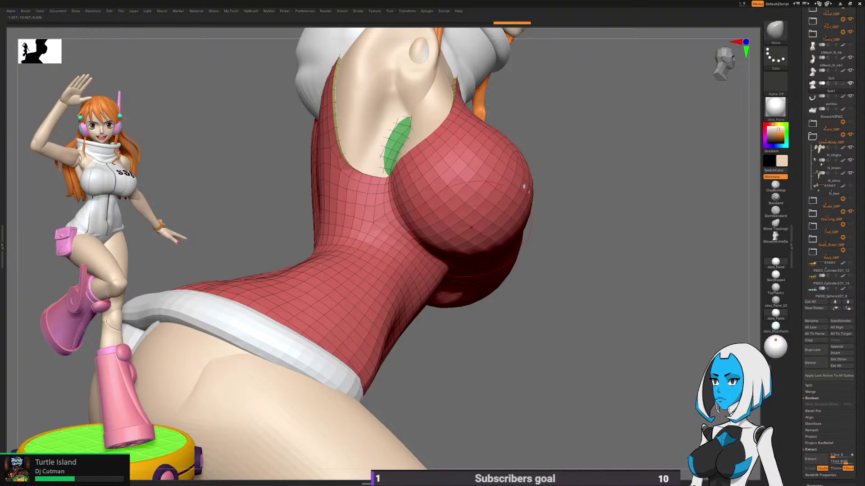
drag(523, 187, 564, 187)
mouse_move(626, 194)
mouse_down()
mouse_move(619, 201)
mouse_move(604, 163)
mouse_move(631, 198)
mouse_move(618, 166)
mouse_up()
alt+drag(576, 258, 549, 234)
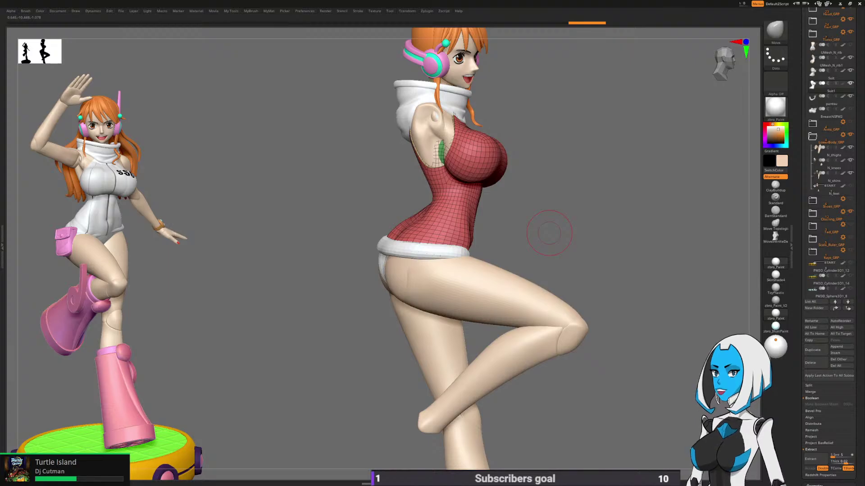
Step: Mask the whole remeshed suit except the green polygroup inside the armholes
mouse_move(567, 224)
mouse_down()
mouse_move(539, 200)
mouse_move(560, 204)
mouse_up()
ctrl+shift+click(468, 180)
ctrl+click(556, 198)
ctrl+shift+click(556, 201)
ctrl+click(555, 202)
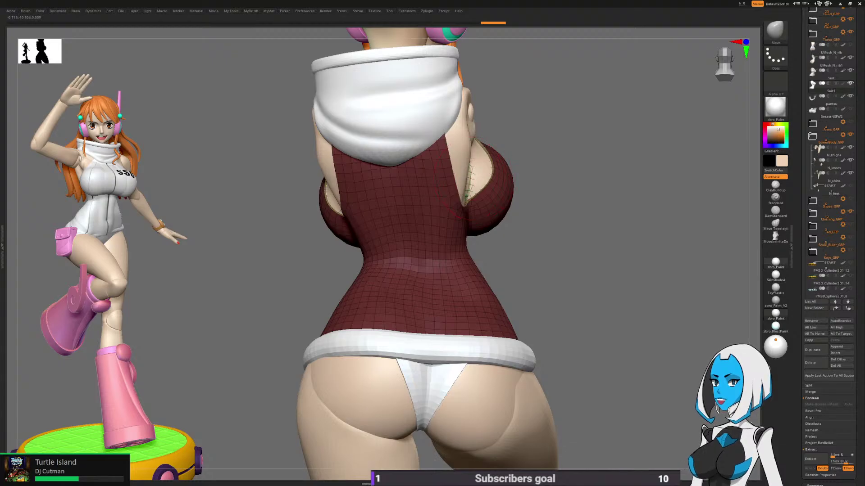
Step: Push the unmasked armhole surfaces into the body with the Move brush on both sides and clear the mask
drag(489, 174, 484, 174)
drag(540, 194, 570, 201)
drag(350, 201, 391, 225)
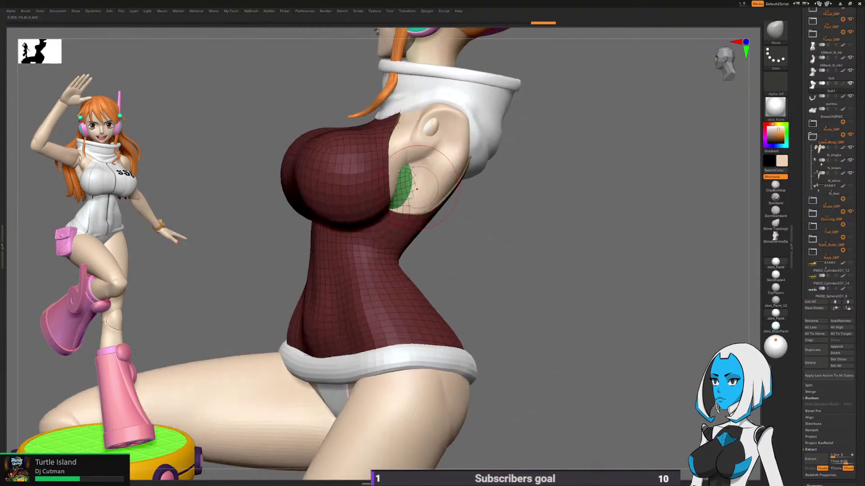
drag(399, 188, 399, 194)
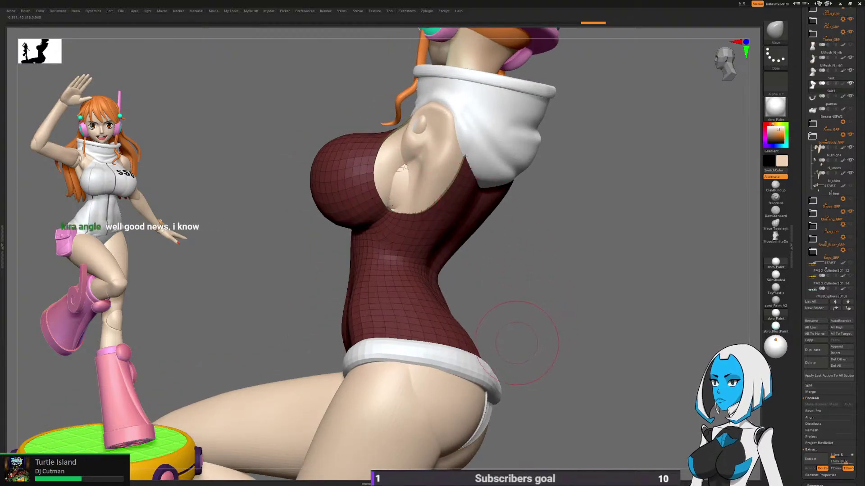
mouse_move(513, 342)
mouse_down()
mouse_move(506, 357)
mouse_move(523, 290)
mouse_move(552, 313)
mouse_up()
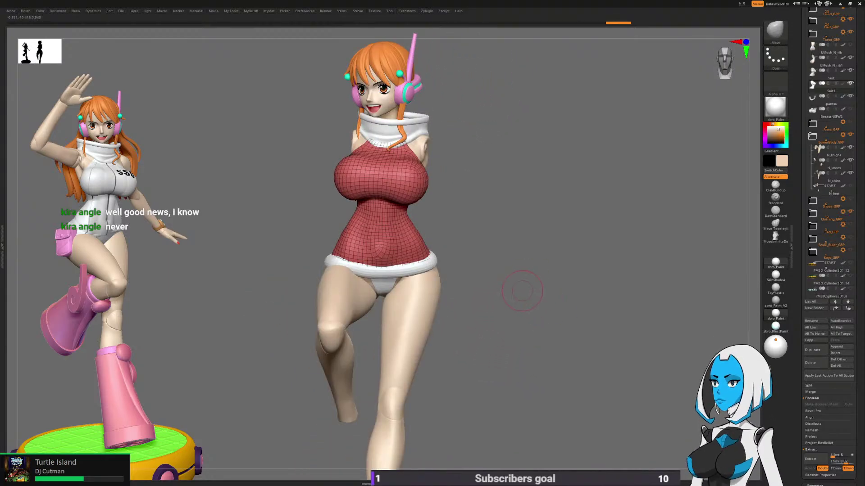
Step: Hide the wireframe, fill the remeshed suit with white, and check its shape from the front and sides
key(space)
click(545, 318)
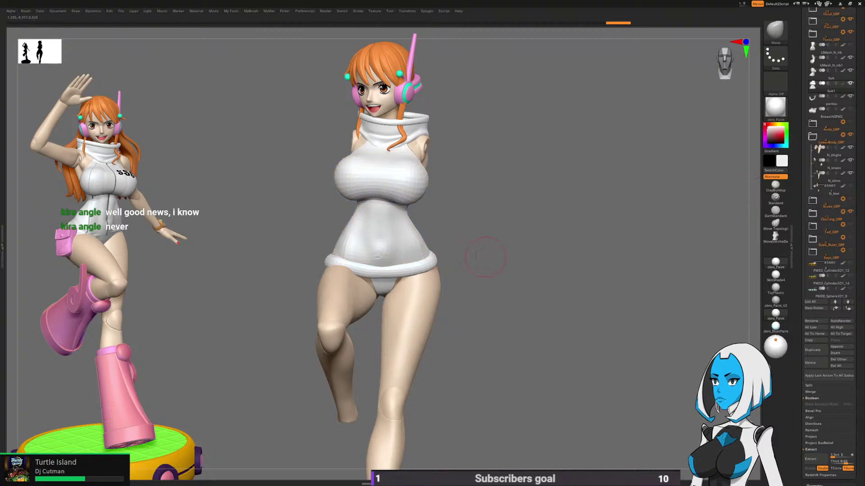
key(space)
click(546, 456)
drag(545, 383, 311, 383)
drag(639, 295, 535, 351)
drag(603, 324, 617, 257)
drag(540, 316, 608, 317)
alt+drag(507, 325, 550, 336)
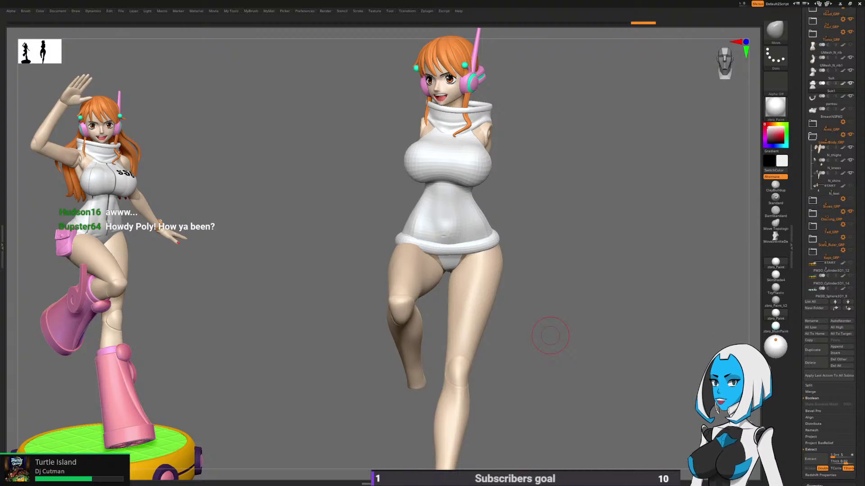
mouse_move(544, 311)
ctrl+right_down()
mouse_move(540, 340)
mouse_move(558, 325)
mouse_move(653, 324)
mouse_move(590, 326)
mouse_move(572, 337)
mouse_move(508, 306)
ctrl+right_up()
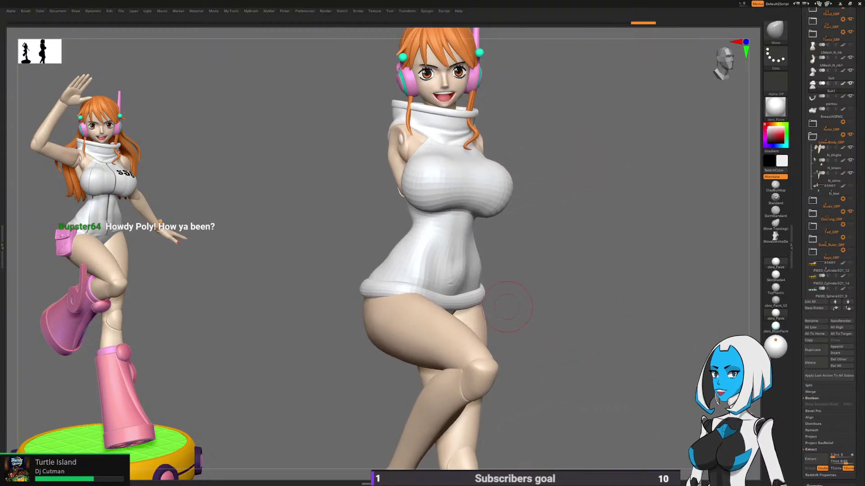
right_drag(662, 272, 544, 298)
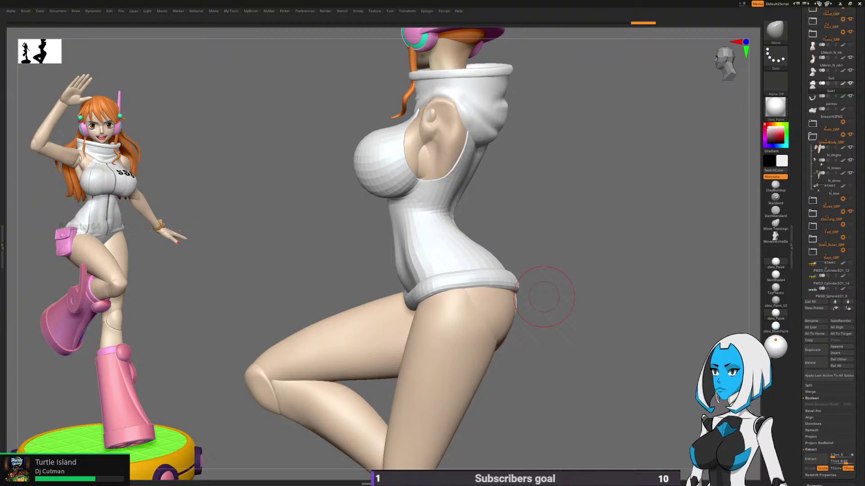
Step: Select the original suit, toggle Solo mode on and off, and display its wireframe to inspect the mesh around the waist
alt+click(423, 163)
key(space)
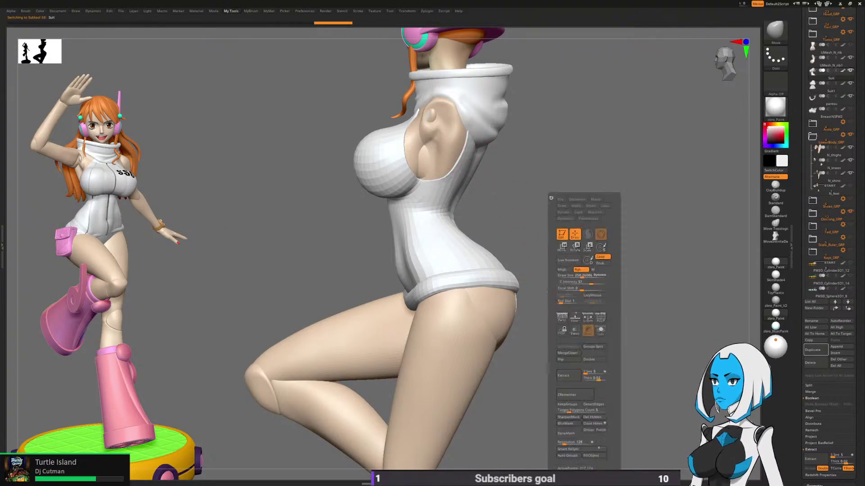
click(600, 331)
click(600, 331)
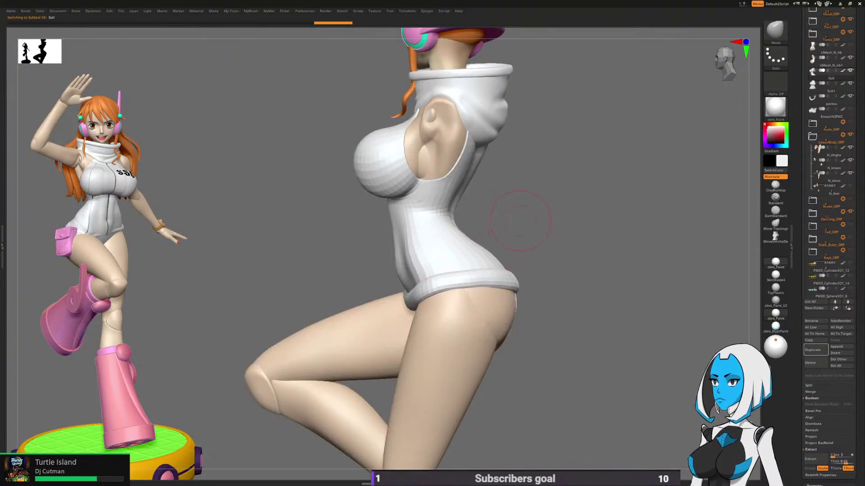
ctrl+right_drag(511, 226, 508, 243)
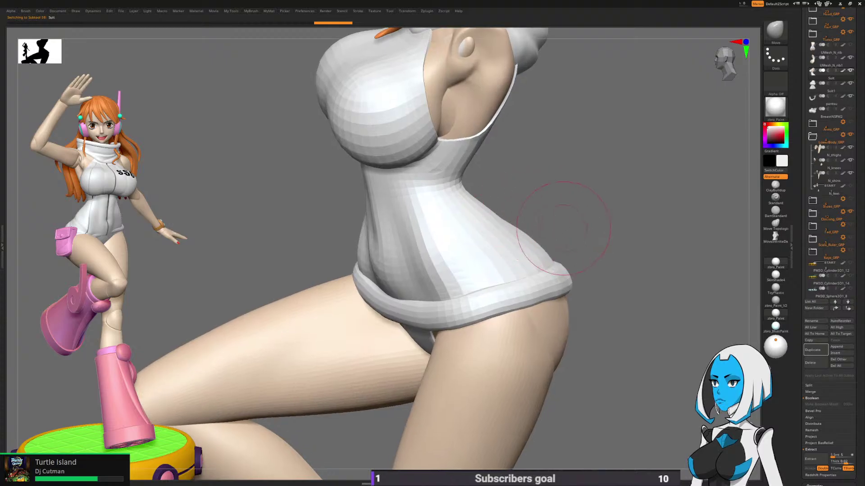
key(space)
click(585, 317)
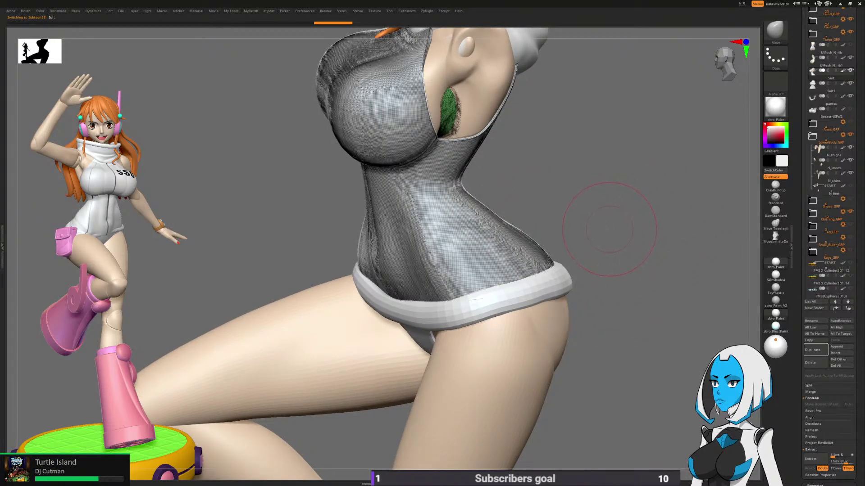
mouse_move(577, 192)
right_down()
mouse_move(560, 193)
mouse_move(557, 246)
right_up()
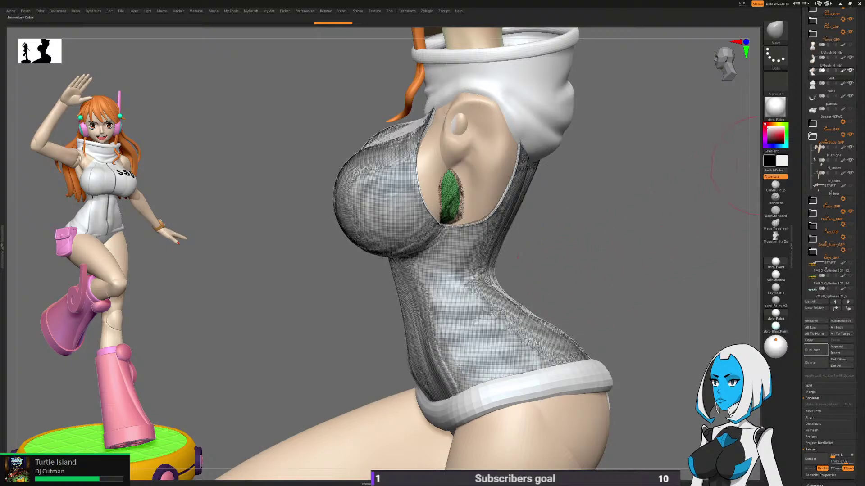
Step: Isolate the original suit in Solo mode, switch to the remeshed Suit1 for comparison, and bring back the full figure
key(space)
click(632, 330)
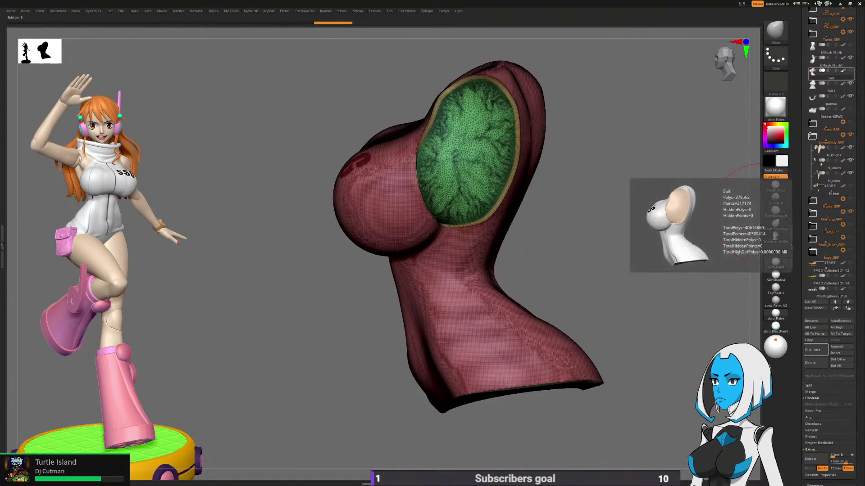
click(831, 87)
key(space)
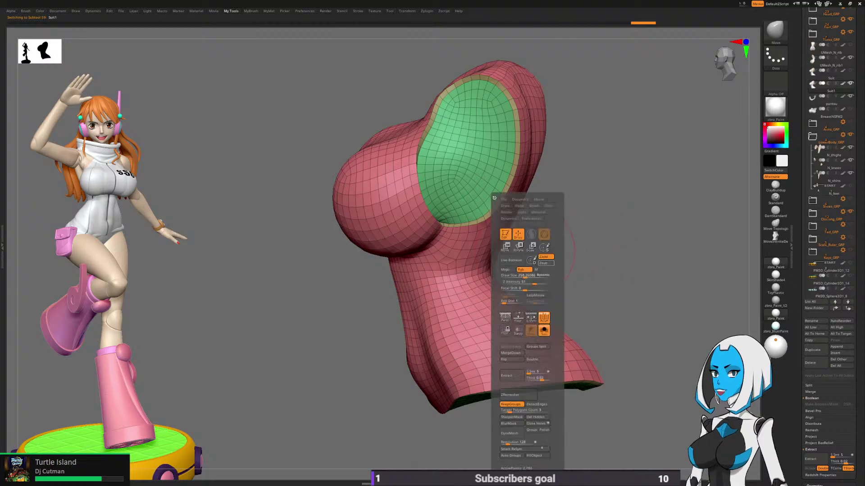
click(544, 330)
Step: Isolate the armhole polygroup of the remeshed suit again and mask everything outside it
drag(647, 255, 608, 256)
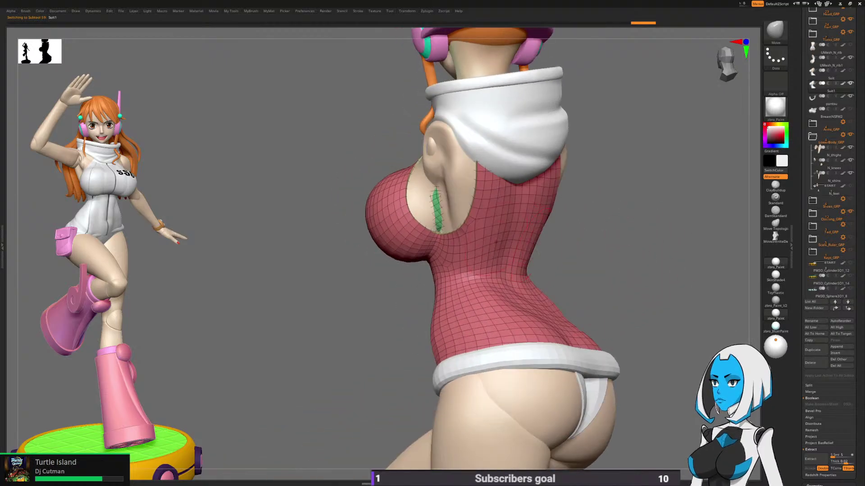
ctrl+shift+click(437, 212)
ctrl+click(594, 225)
ctrl+shift+click(594, 225)
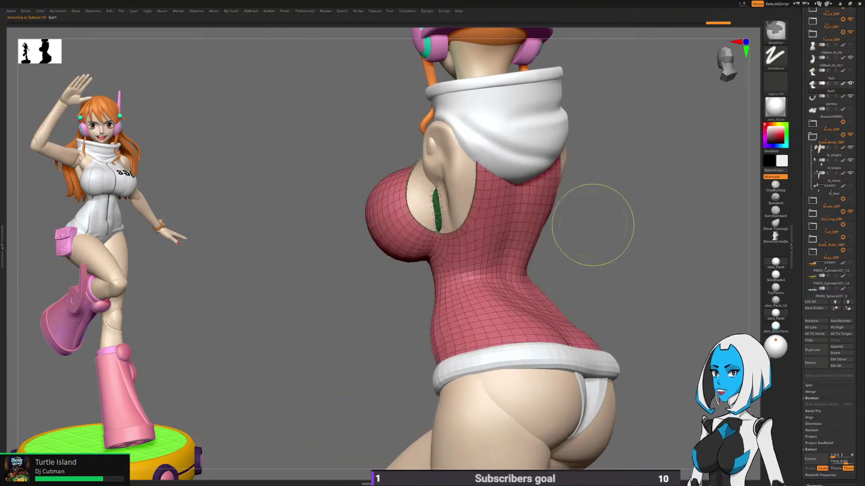
ctrl+click(599, 206)
Step: Push the remaining protruding armhole faces under the armpits inward with the Move brush and remove the mask
drag(600, 206, 623, 208)
alt+drag(624, 207, 624, 241)
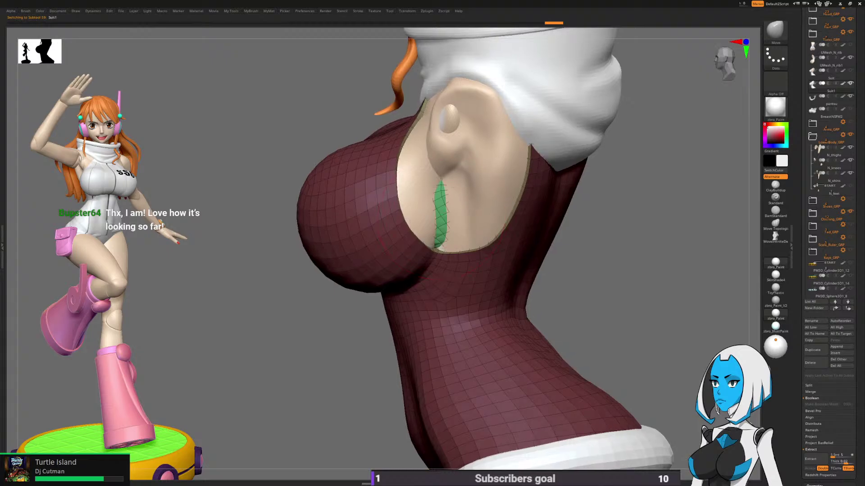
drag(437, 215, 449, 228)
mouse_move(622, 228)
mouse_down()
mouse_move(739, 234)
mouse_move(675, 229)
mouse_up()
drag(439, 189, 444, 209)
alt+drag(572, 279, 570, 262)
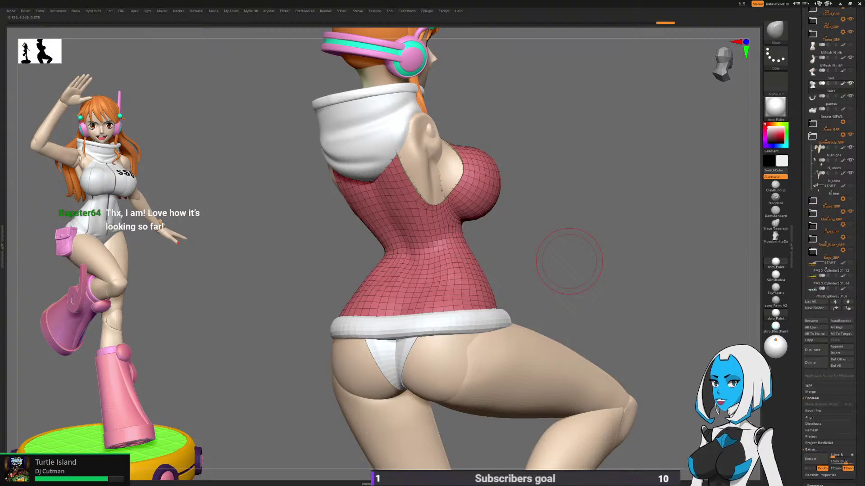
alt+drag(570, 262, 550, 256)
Step: Turn off the wireframe and make the boots visible on the full figure
key(space)
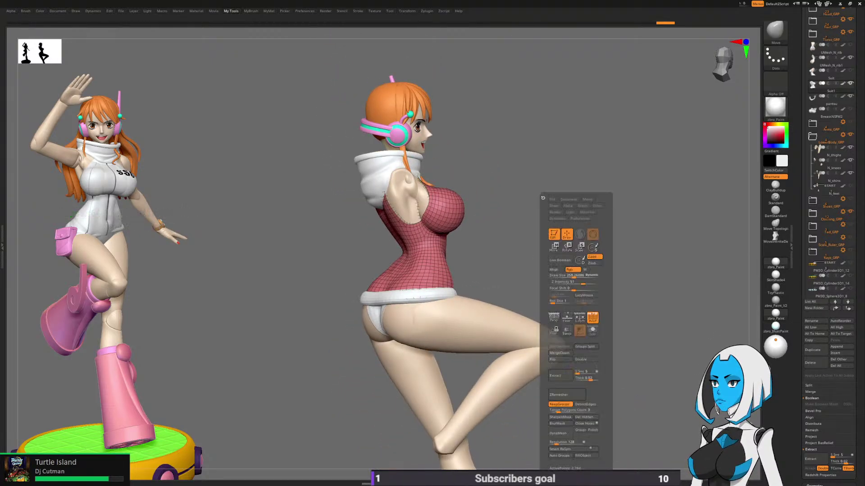
click(593, 317)
alt+drag(631, 318, 581, 388)
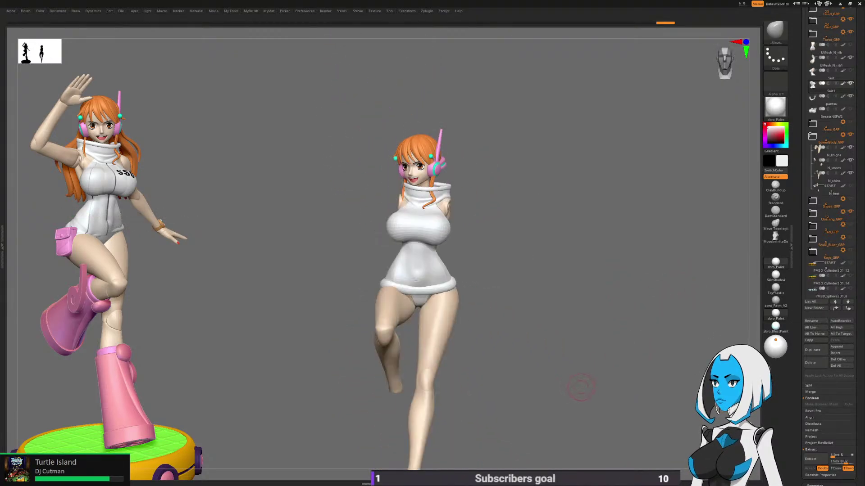
click(851, 199)
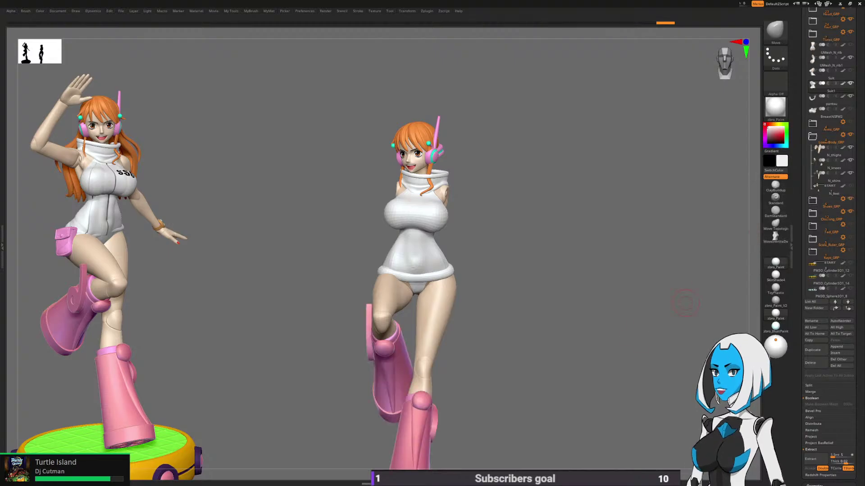
drag(548, 405, 748, 168)
Step: Restore the default number of visible tool thumbnails in the Tool palette and save the file
drag(799, 131, 800, 317)
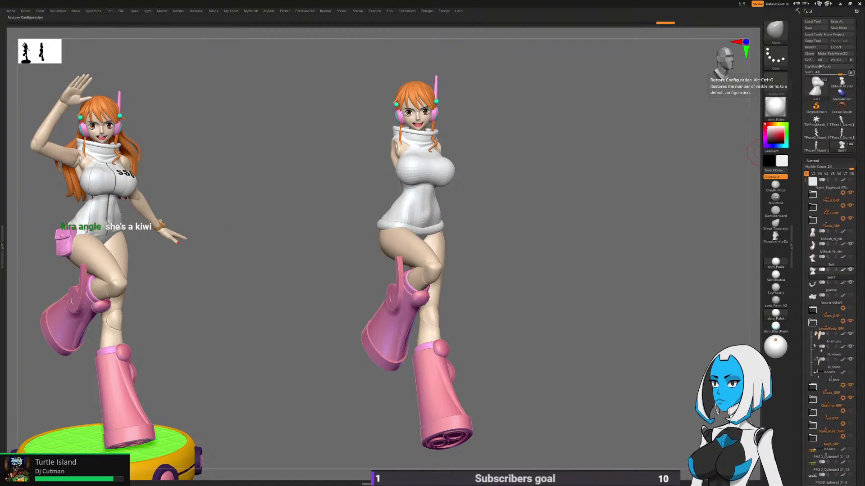
click(851, 72)
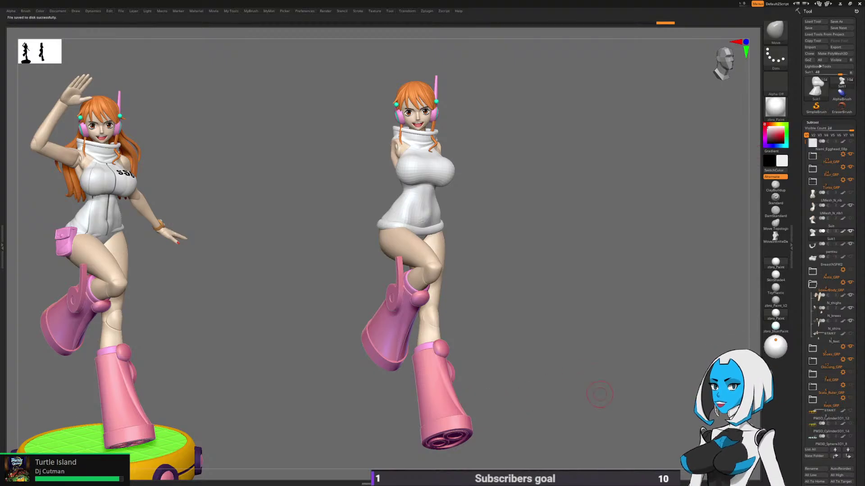
Step: Make the arms visible on the figure and select the upper arm subtool
click(850, 270)
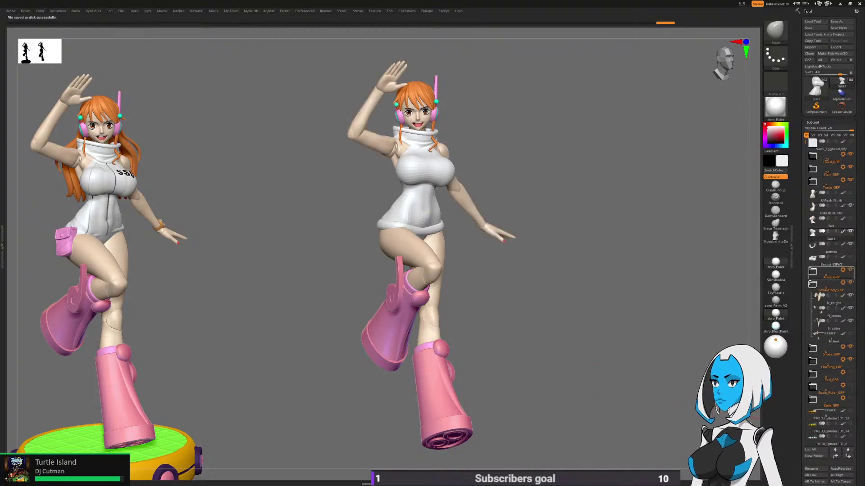
drag(473, 455, 545, 393)
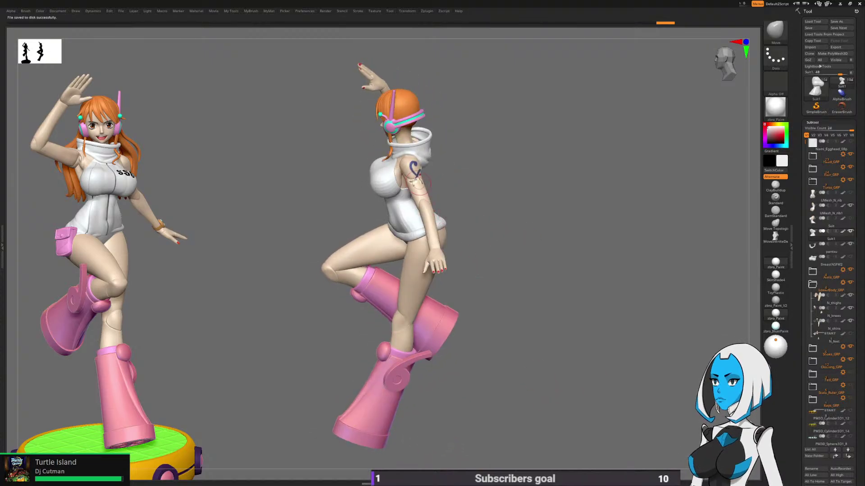
ctrl+right_drag(418, 183, 497, 204)
alt+click(450, 200)
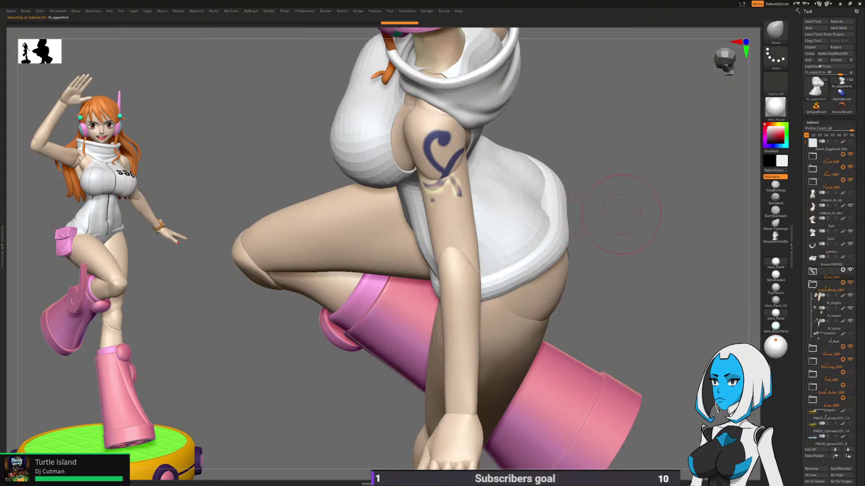
Step: Isolate the upper arm and paint its leftover tattoo marks over in skin colour with the Standard brush set to Rgb only
key(b)
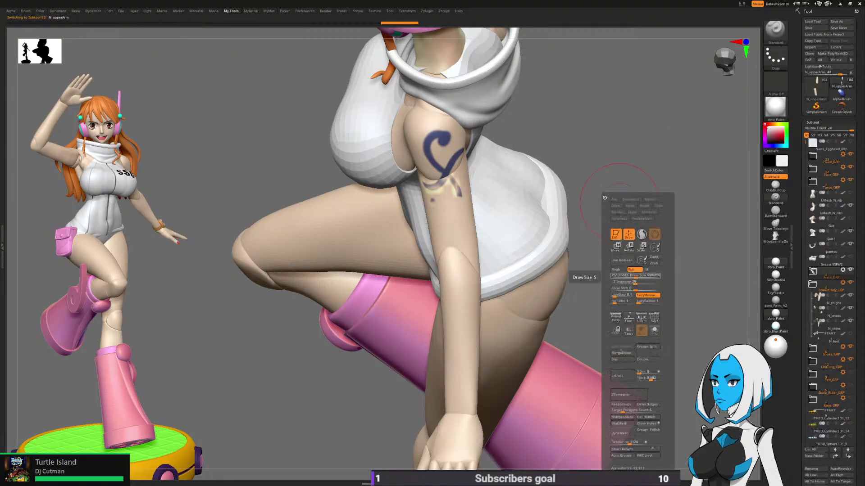
click(632, 276)
key(space)
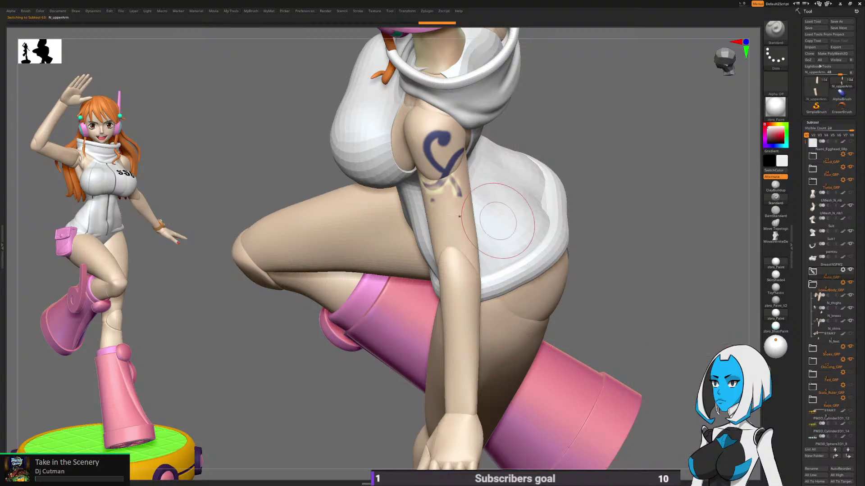
key(space)
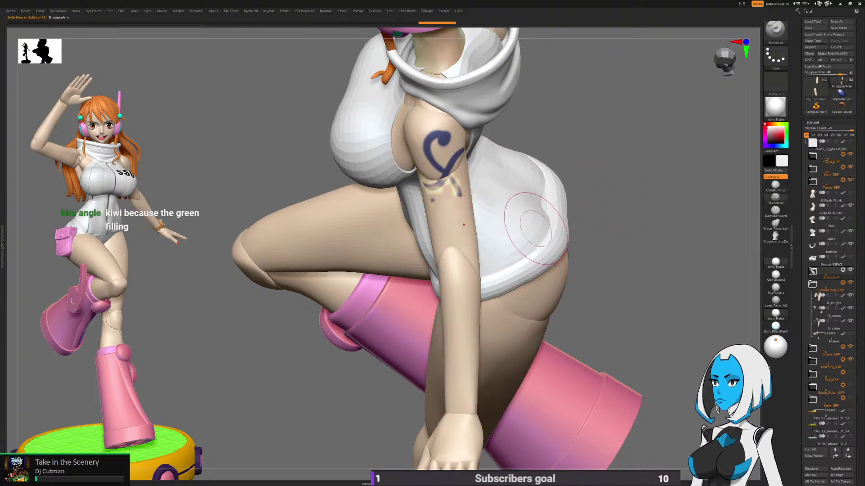
key(space)
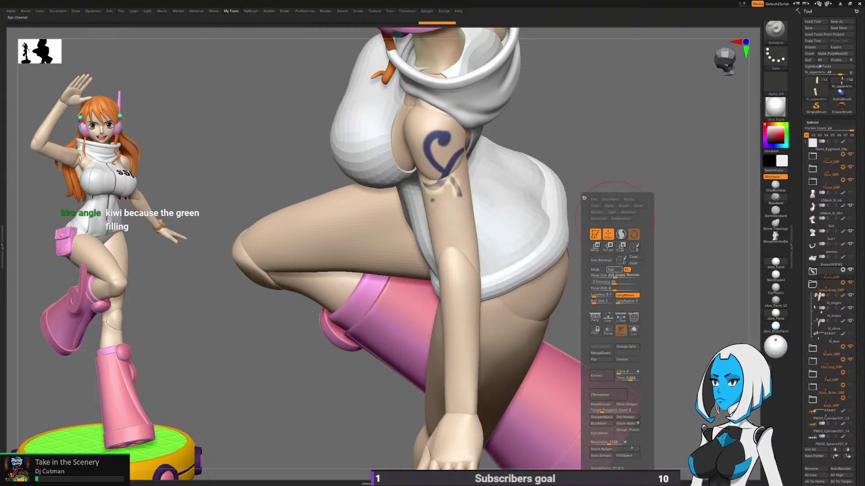
key(space)
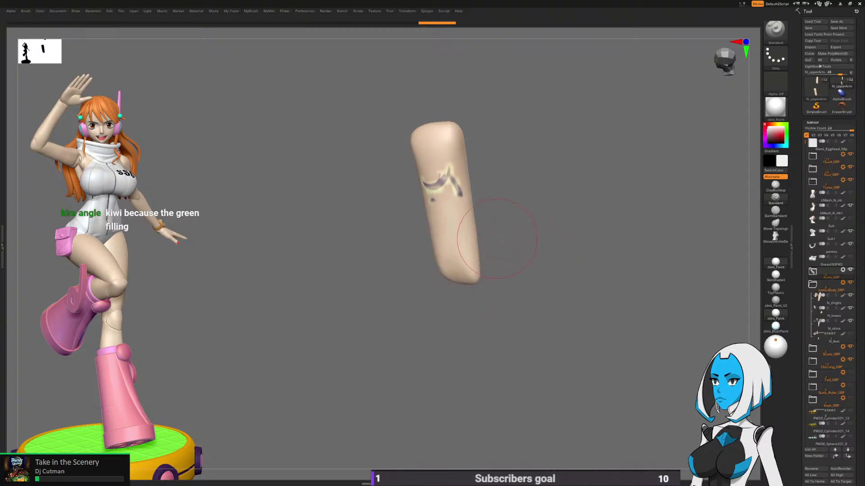
alt+drag(540, 228, 547, 273)
drag(781, 158, 490, 275)
key(space)
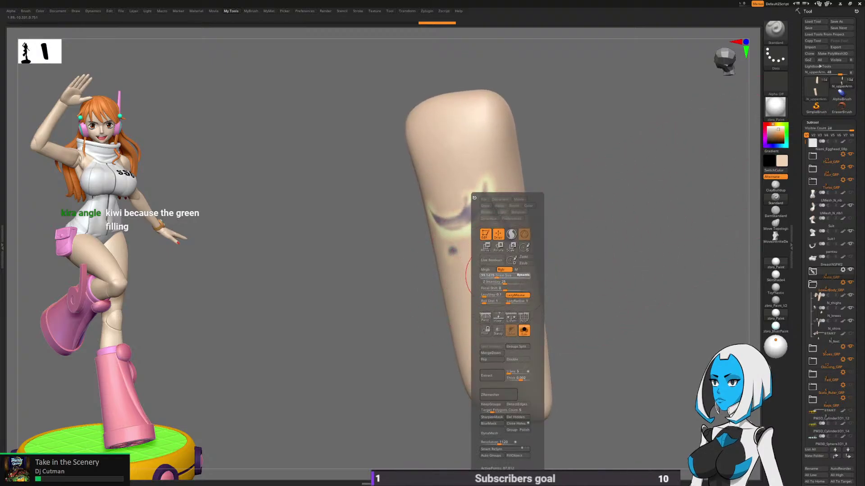
drag(474, 232, 446, 225)
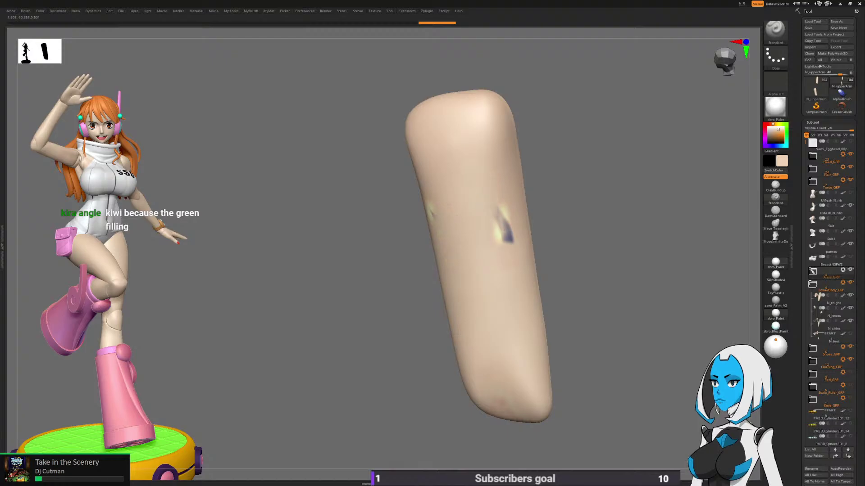
drag(500, 216, 510, 238)
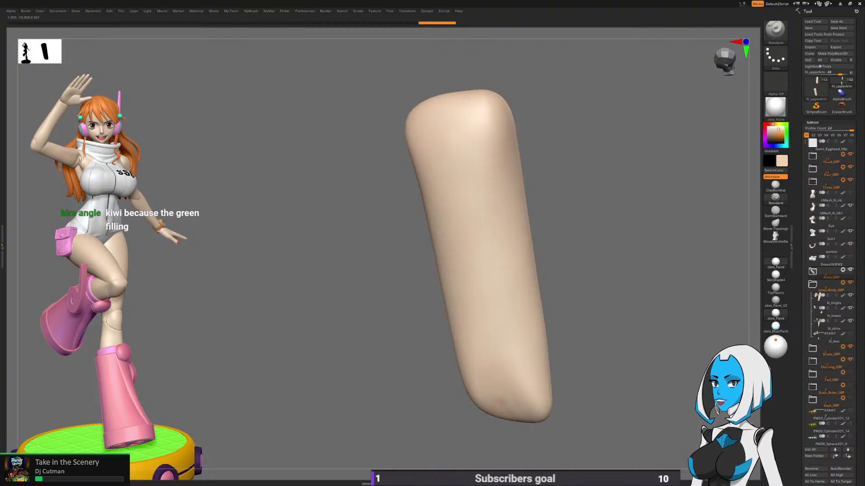
Step: Leave Solo mode and examine the whole figure with its arms from the side and front
ctrl+right_drag(561, 351, 568, 296)
key(space)
click(625, 329)
right_drag(640, 331, 537, 296)
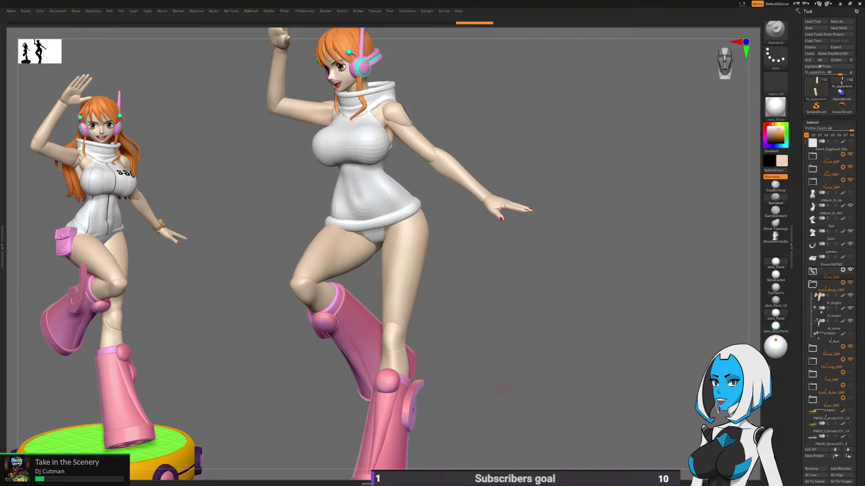
right_drag(504, 388, 568, 372)
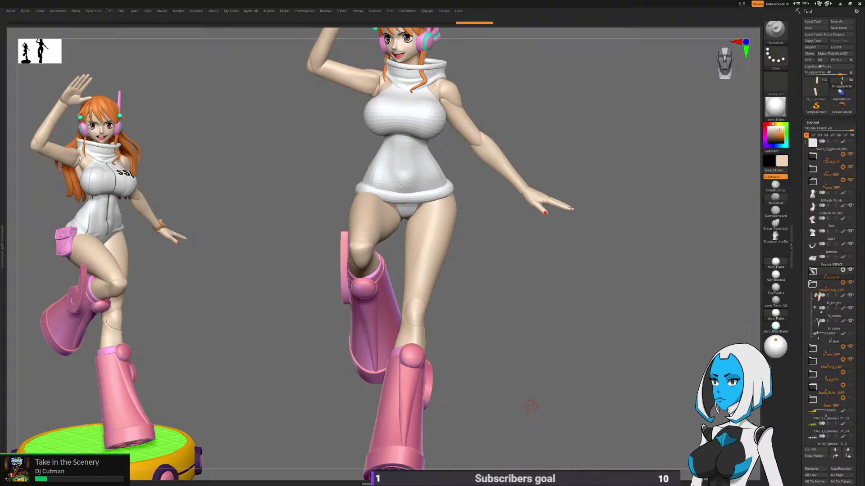
right_drag(530, 407, 568, 341)
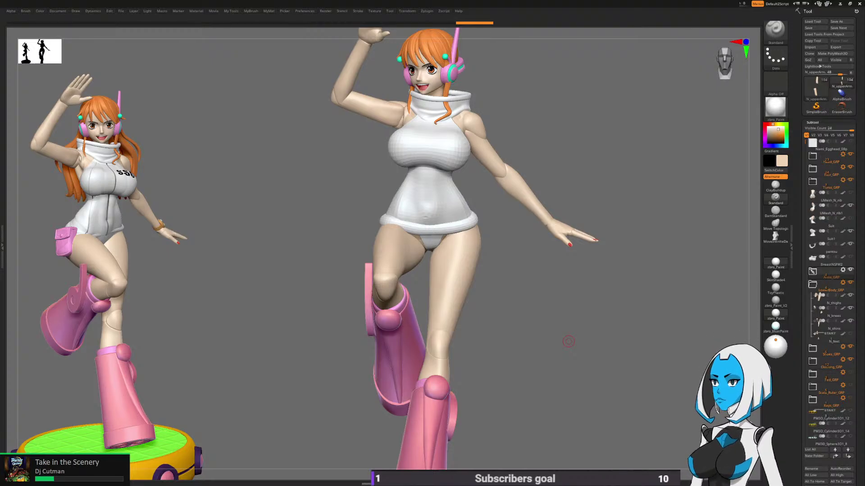
Step: Hide the arms and isolate the remeshed suit with its polygroup wireframe shown
click(850, 270)
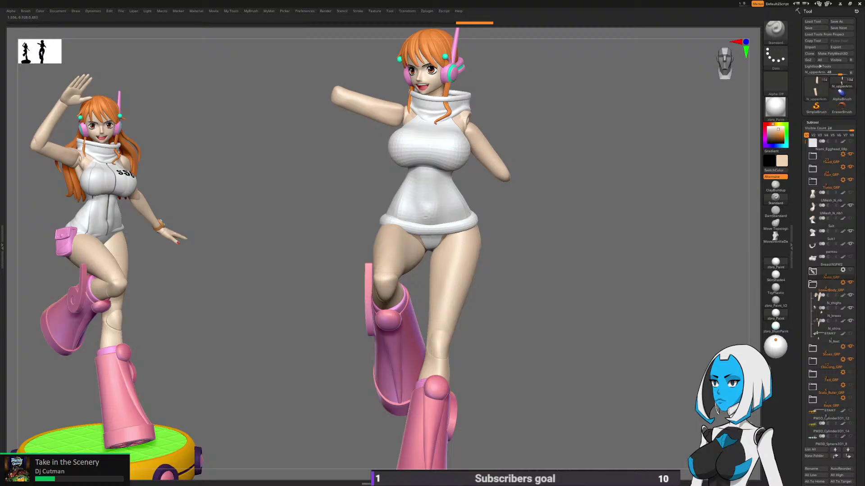
alt+click(447, 204)
alt+drag(506, 189, 556, 285)
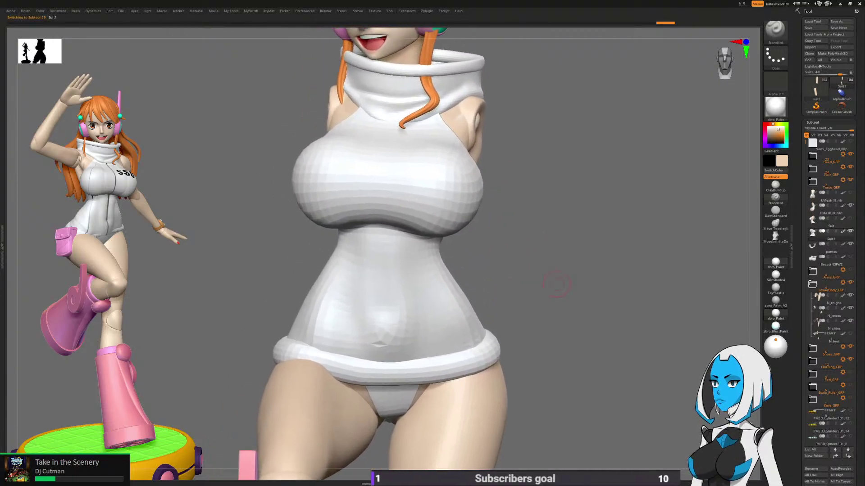
key(space)
click(566, 331)
drag(653, 279, 598, 267)
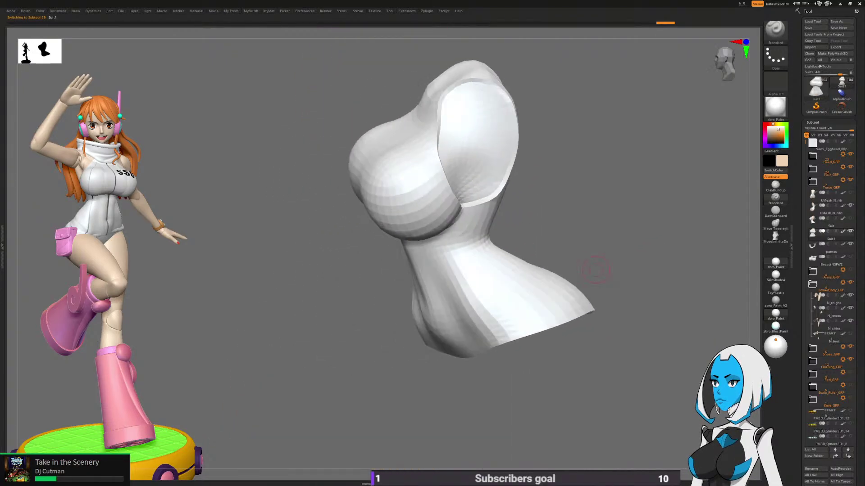
key(space)
click(573, 316)
Step: Insert an edge loop along the suit's narrow armhole border strip with the ZModeler brush
key(b)
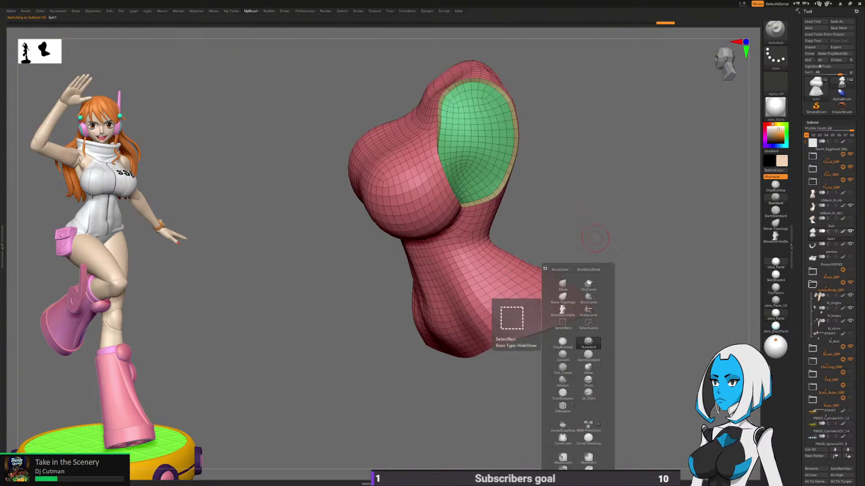
key(z)
key(m)
alt+drag(596, 241, 581, 261)
click(536, 253)
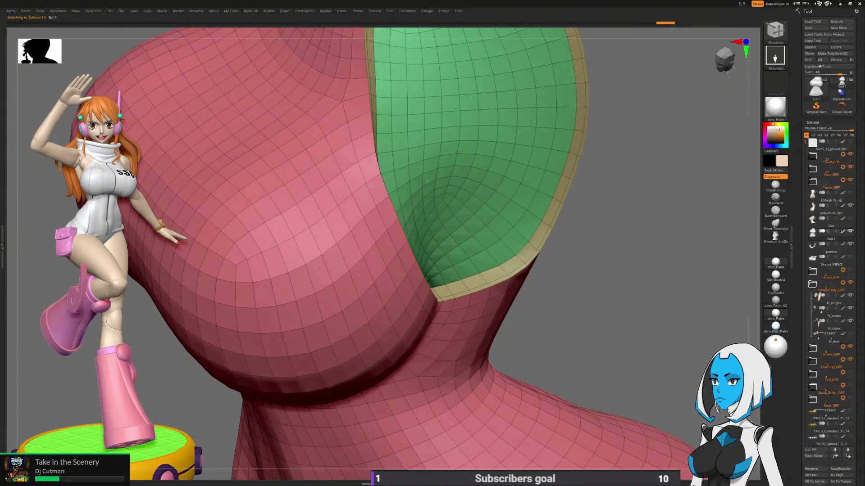
alt+drag(590, 240, 531, 250)
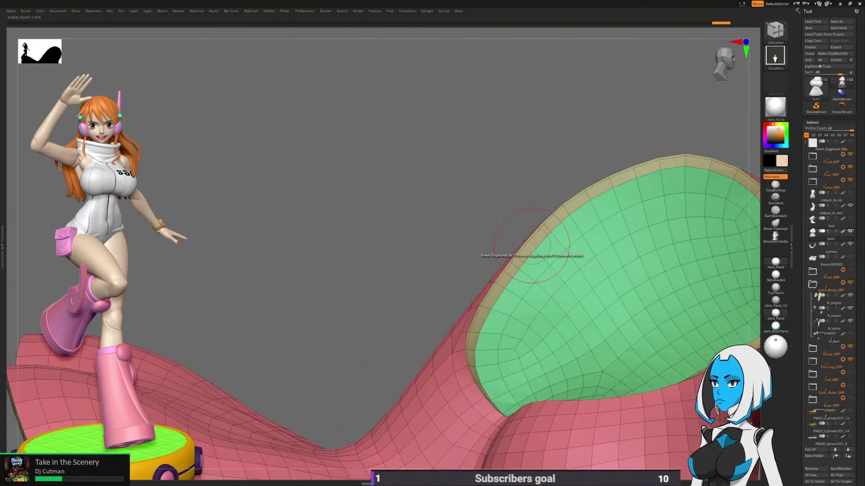
right_drag(531, 251, 531, 250)
drag(532, 252, 560, 177)
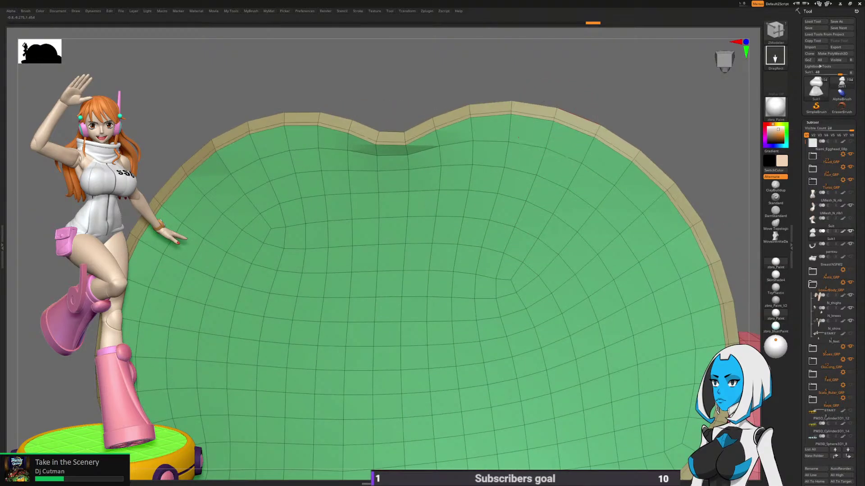
click(556, 115)
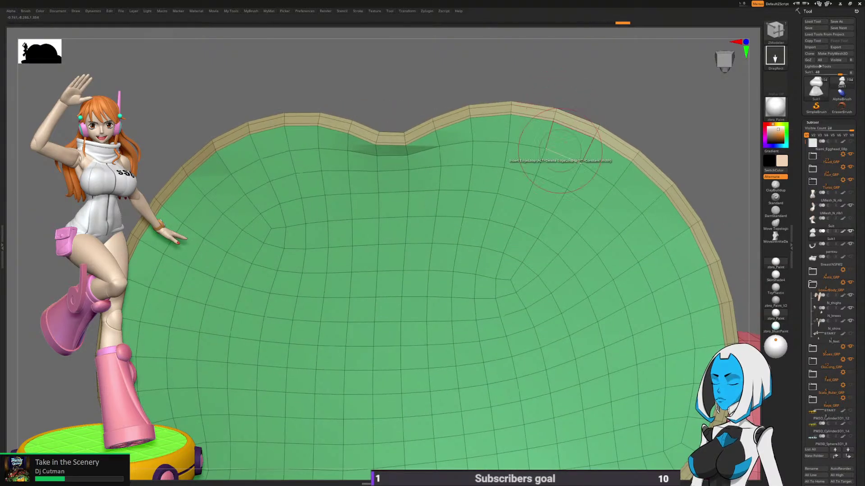
Step: Bring the rest of the figure back around the suit and turn off the wireframe
ctrl+right_drag(531, 154, 552, 294)
drag(552, 293, 546, 293)
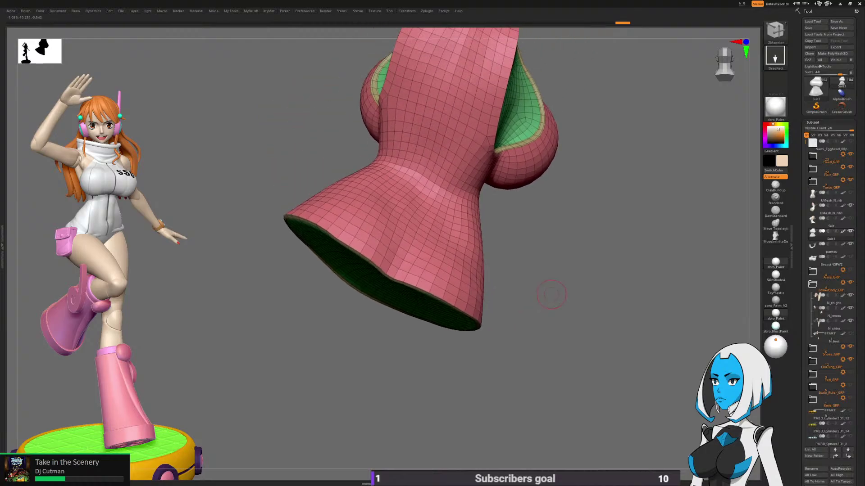
key(space)
click(576, 330)
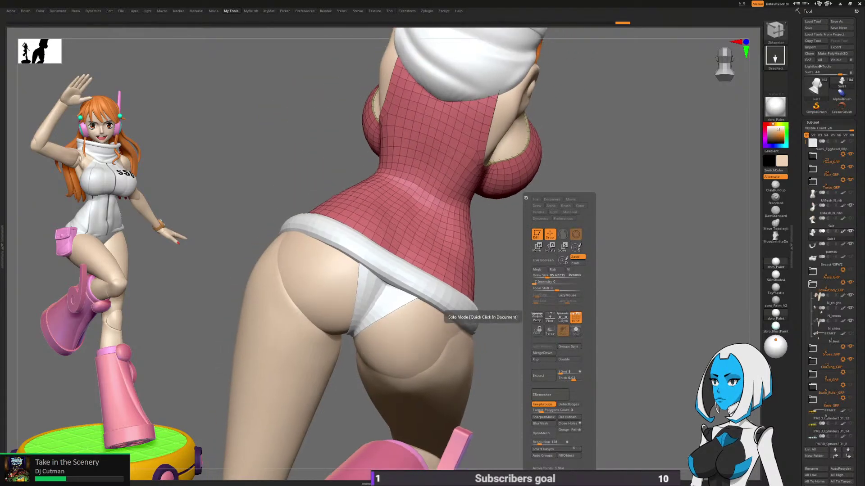
drag(651, 272, 570, 293)
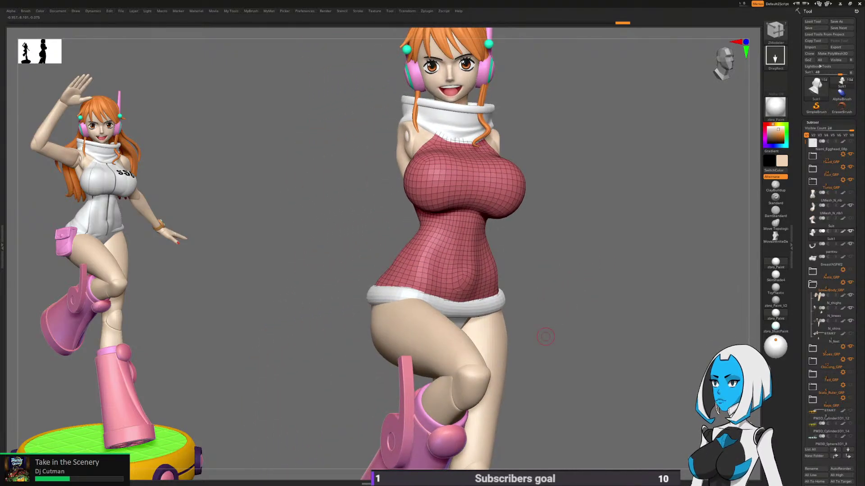
drag(568, 289, 589, 253)
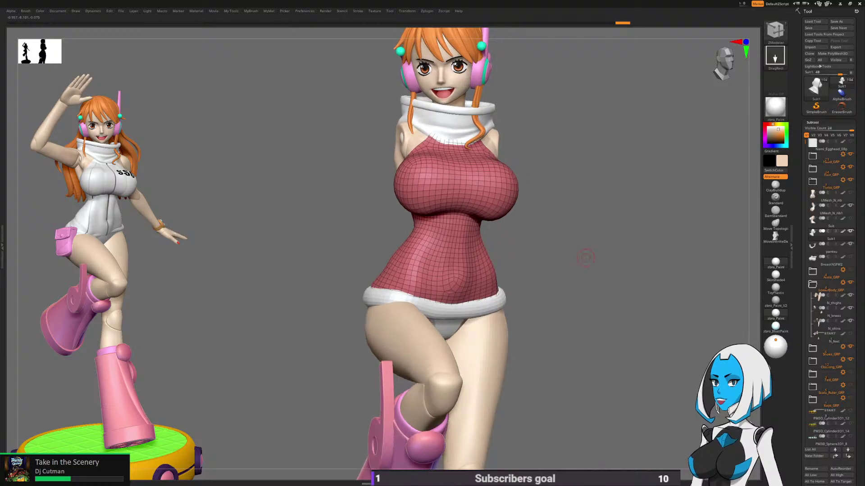
key(space)
key(shift+f)
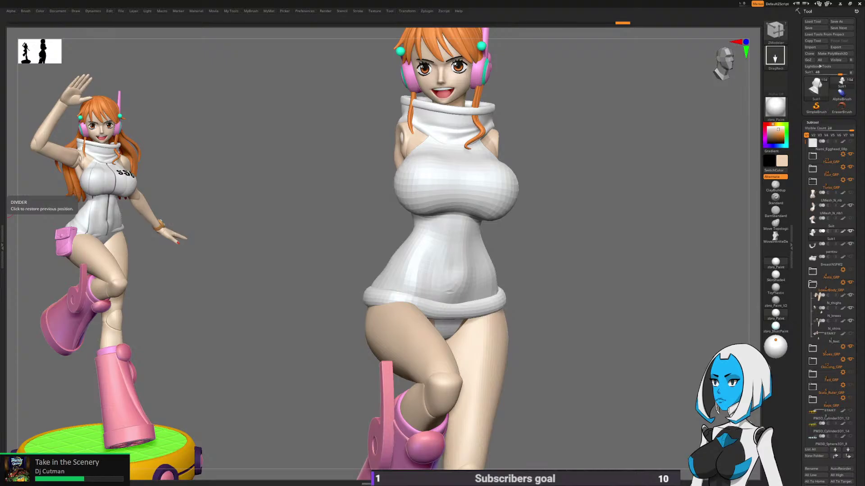
Step: Switch to the Move brush and divide the suit's geometry twice to reach subdivision level 3
drag(621, 288, 503, 256)
key(b)
click(483, 277)
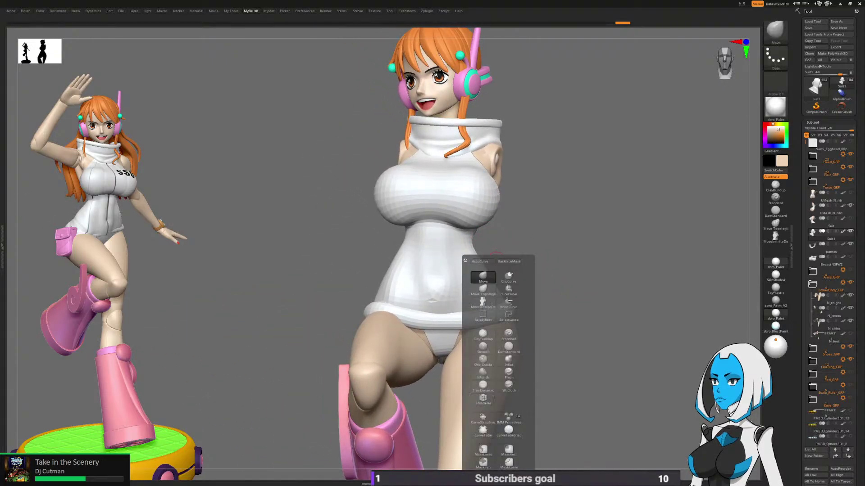
drag(649, 337, 600, 346)
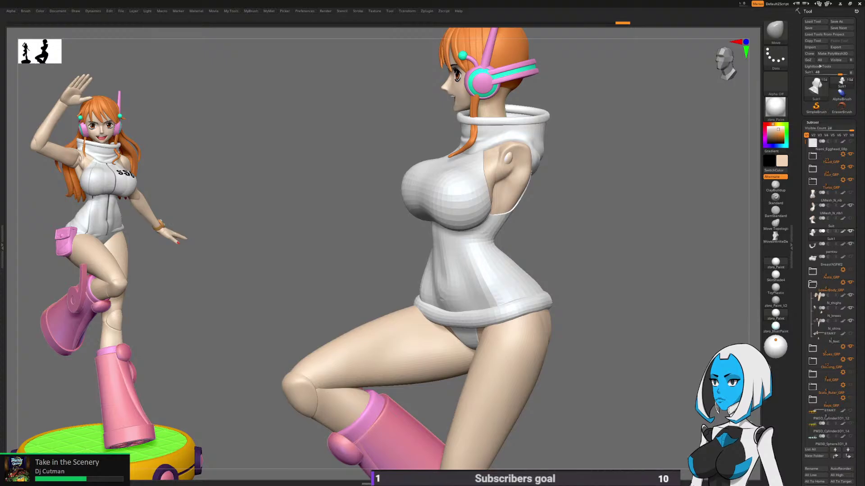
drag(858, 405, 858, 133)
click(814, 390)
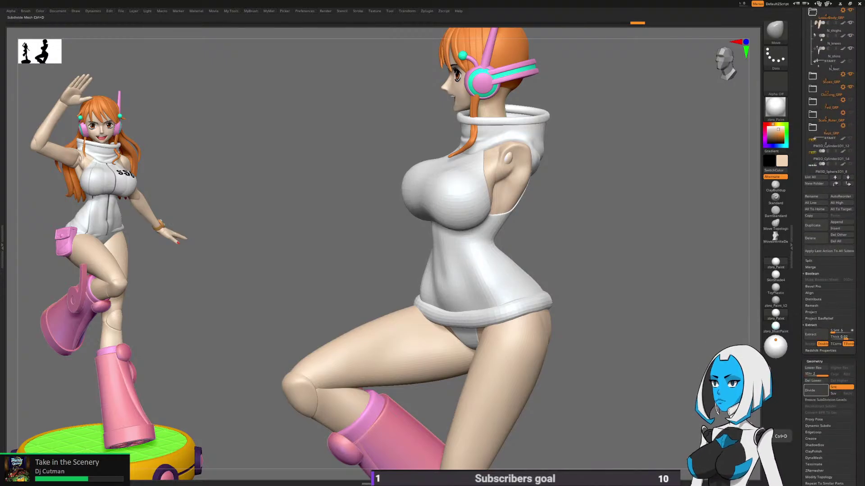
click(813, 390)
Step: Switch to the ClayBuildup brush with a smaller draw size for sculpting folds on the side of the suit's waist
drag(554, 321, 383, 324)
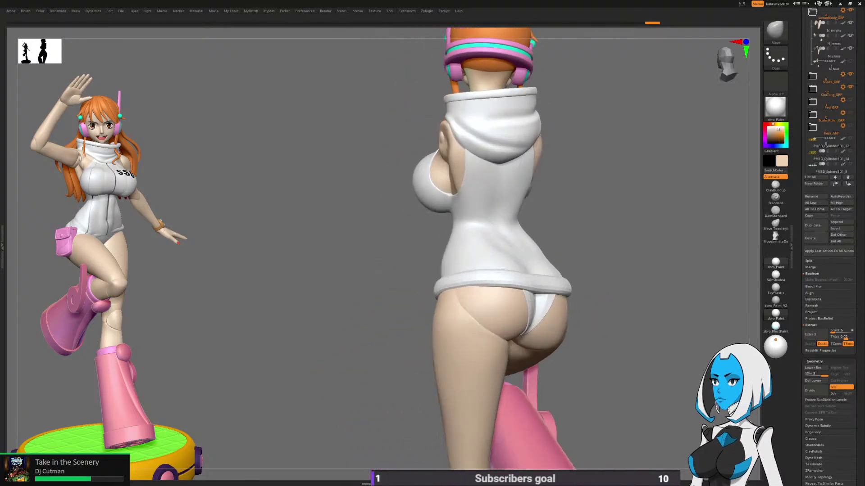
drag(599, 277, 594, 207)
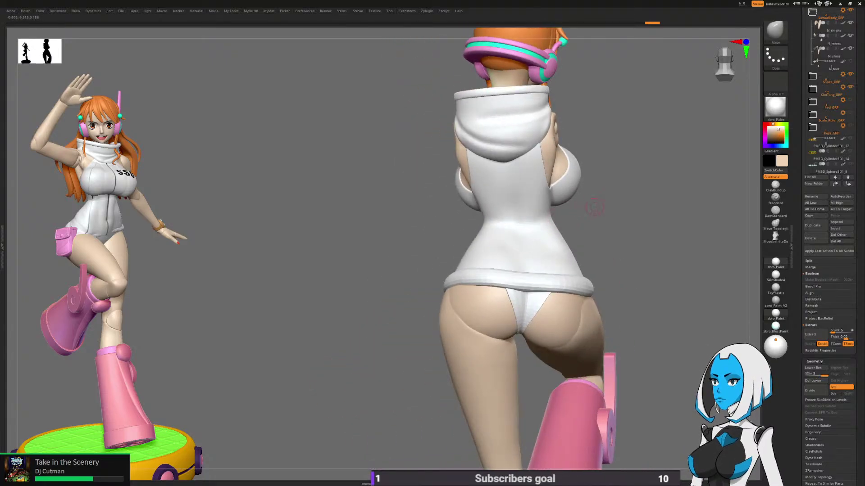
drag(639, 255, 480, 264)
key(b)
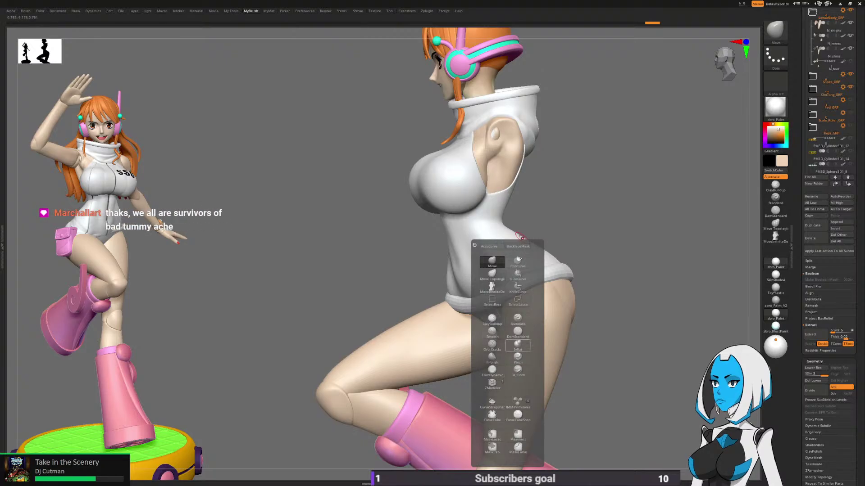
click(492, 319)
mouse_move(560, 306)
ctrl+right_down()
mouse_move(558, 320)
mouse_move(466, 309)
mouse_move(481, 318)
mouse_move(489, 290)
ctrl+right_up()
right_click(491, 290)
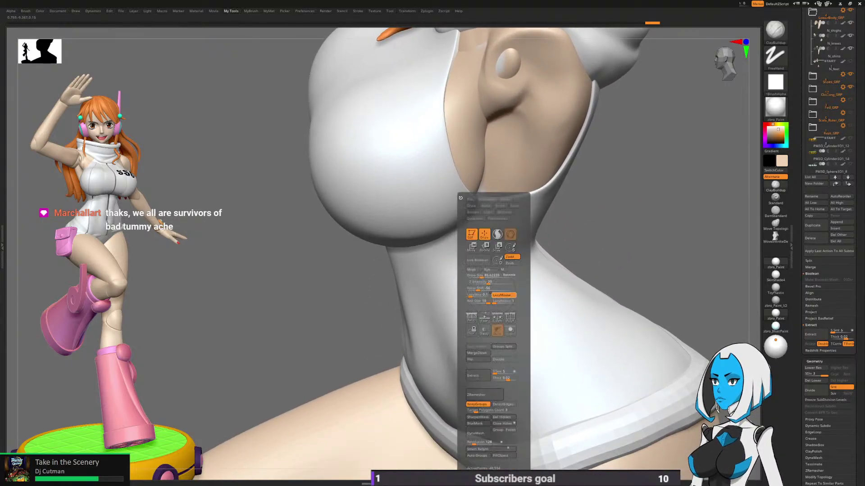
key(space)
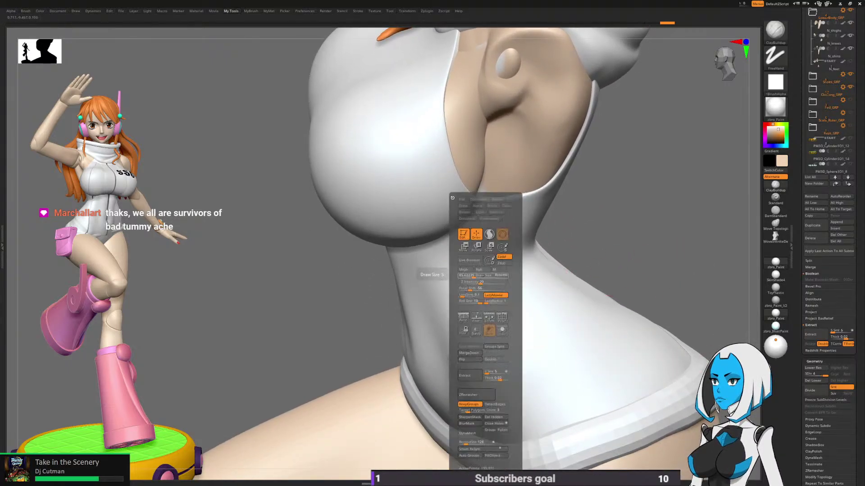
drag(479, 275, 469, 276)
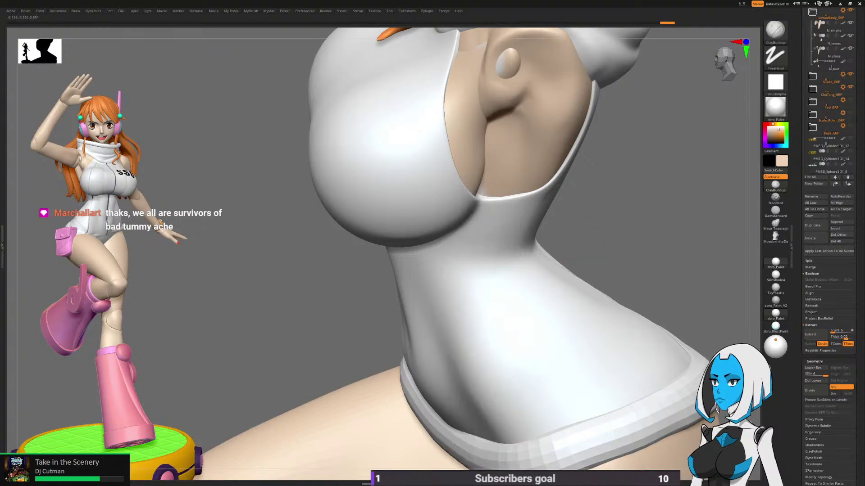
Step: Build up a diagonal fabric fold on the side of the waist below the armhole and smooth it into the suit
right_drag(505, 270, 517, 255)
drag(518, 252, 459, 286)
right_drag(547, 273, 509, 259)
mouse_move(478, 277)
mouse_down()
mouse_move(533, 231)
mouse_move(463, 293)
mouse_up()
right_drag(531, 232, 563, 248)
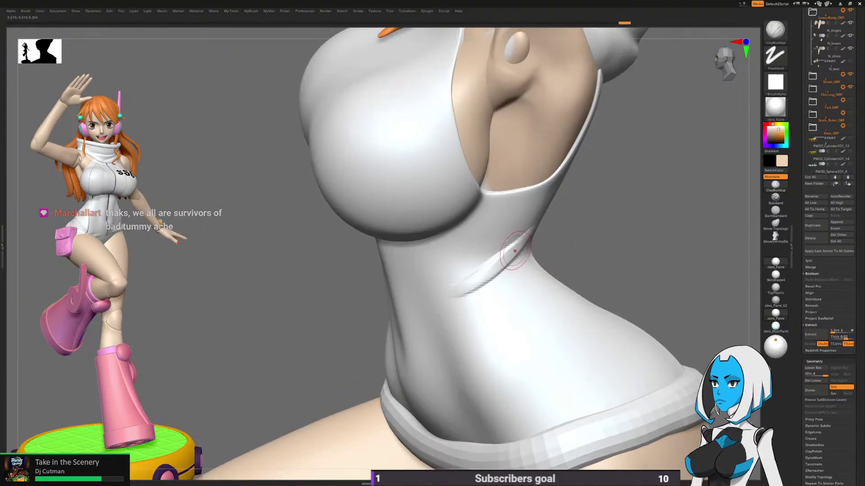
mouse_move(521, 252)
mouse_down()
mouse_move(455, 295)
mouse_move(538, 223)
mouse_up()
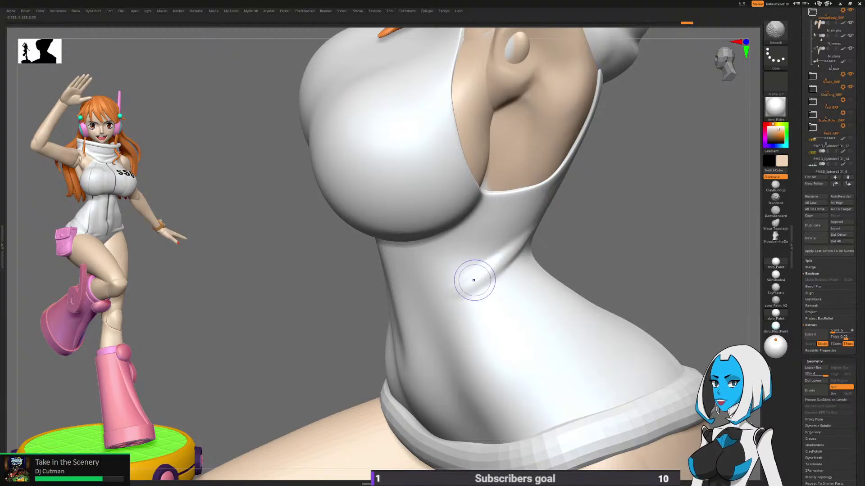
right_drag(457, 305, 539, 236)
mouse_move(484, 235)
right_down()
mouse_move(465, 237)
mouse_move(474, 245)
mouse_move(479, 233)
right_up()
shift+drag(492, 214, 487, 222)
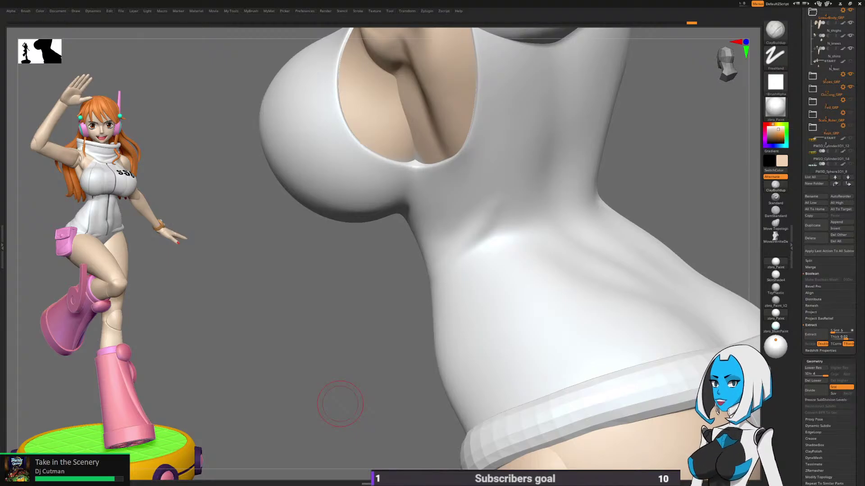
Step: Sculpt another diagonal fold beside the first one, running from the back toward the front of the waist, and soften it
drag(340, 404, 440, 328)
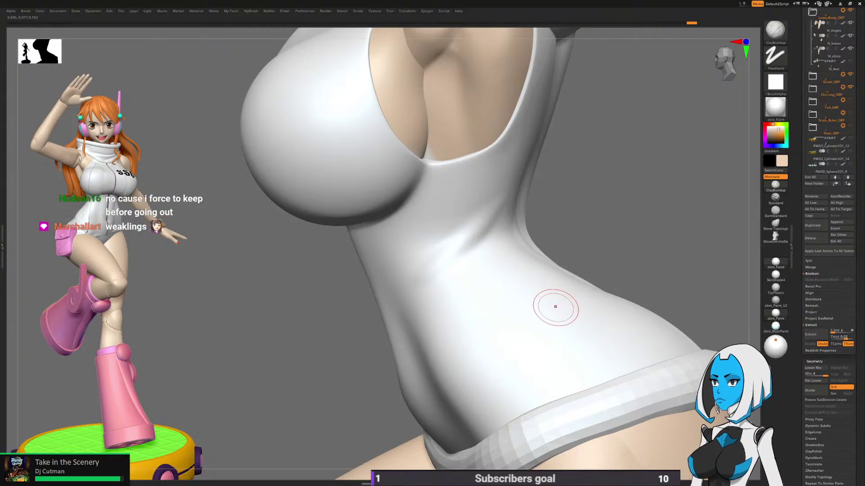
drag(581, 198, 620, 189)
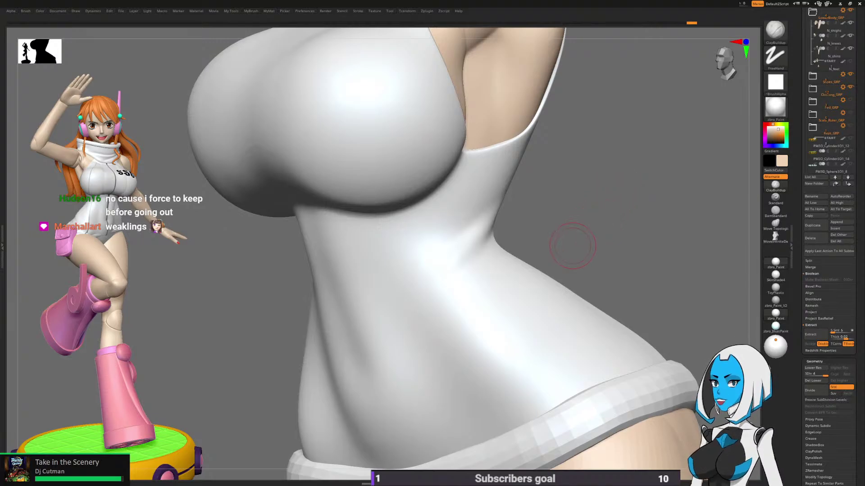
mouse_move(493, 338)
right_down()
mouse_move(459, 351)
mouse_move(497, 239)
mouse_move(471, 241)
right_up()
right_drag(525, 193, 486, 252)
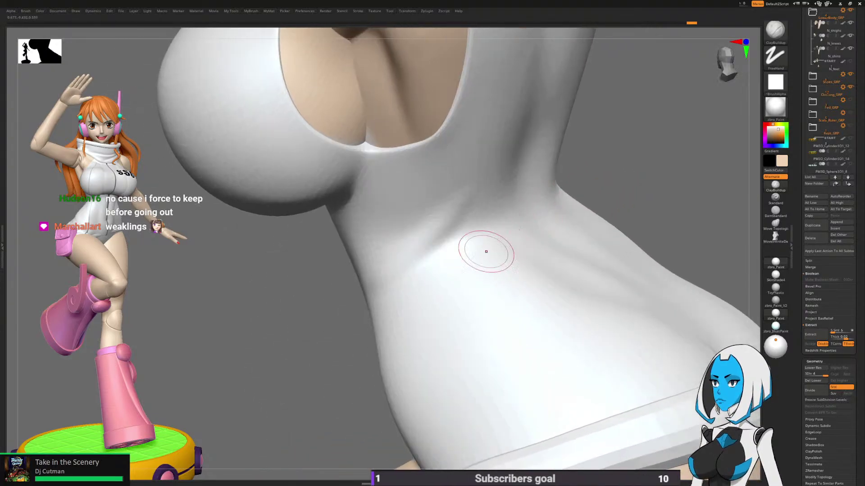
drag(507, 178, 426, 275)
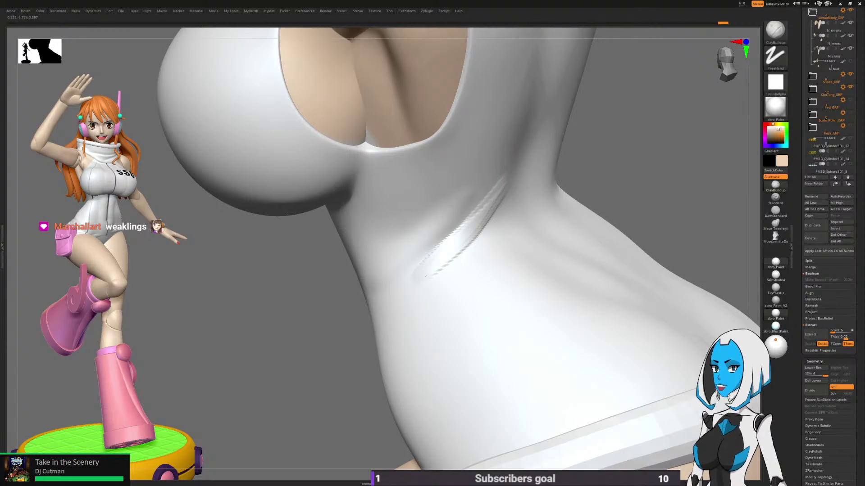
mouse_move(411, 287)
right_down()
mouse_move(477, 270)
mouse_move(386, 247)
right_up()
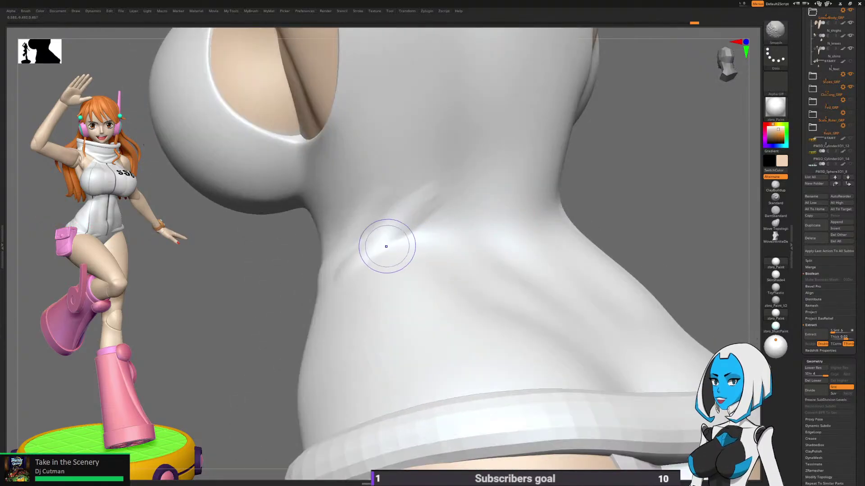
Step: Add a further diagonal fold above the existing waist folds, closer to the armhole
right_drag(270, 248, 372, 280)
right_drag(531, 220, 500, 203)
mouse_move(477, 198)
right_down()
mouse_move(450, 198)
mouse_move(455, 234)
mouse_move(442, 241)
right_up()
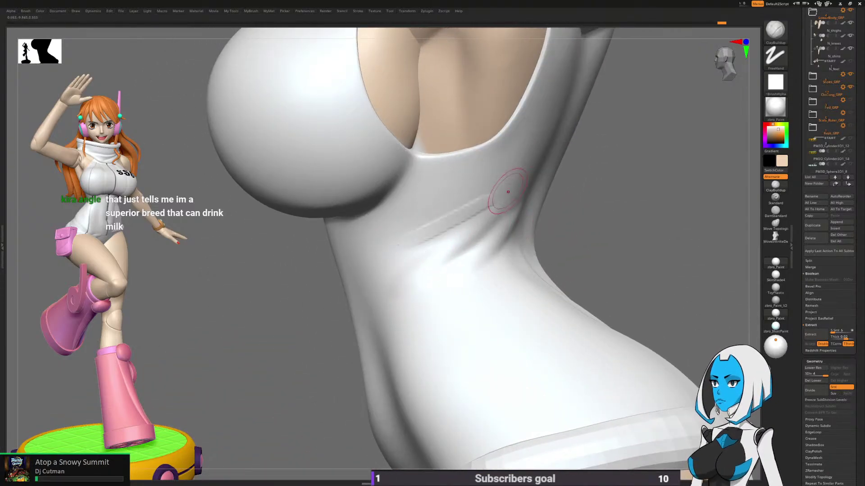
mouse_move(494, 197)
mouse_down()
mouse_move(396, 242)
mouse_move(487, 190)
mouse_up()
right_drag(554, 199, 613, 198)
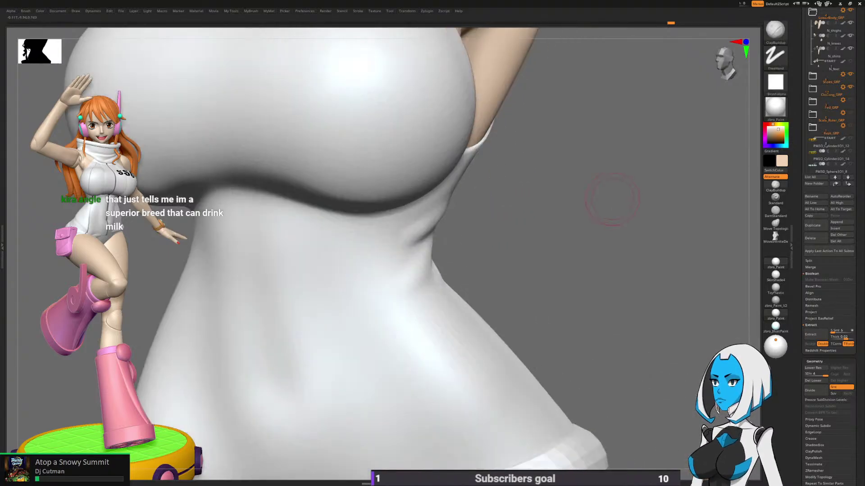
Step: Strengthen the side-waist folds with more ClayBuildup strokes running diagonally down from the back
right_drag(539, 268, 500, 225)
right_drag(494, 259, 496, 221)
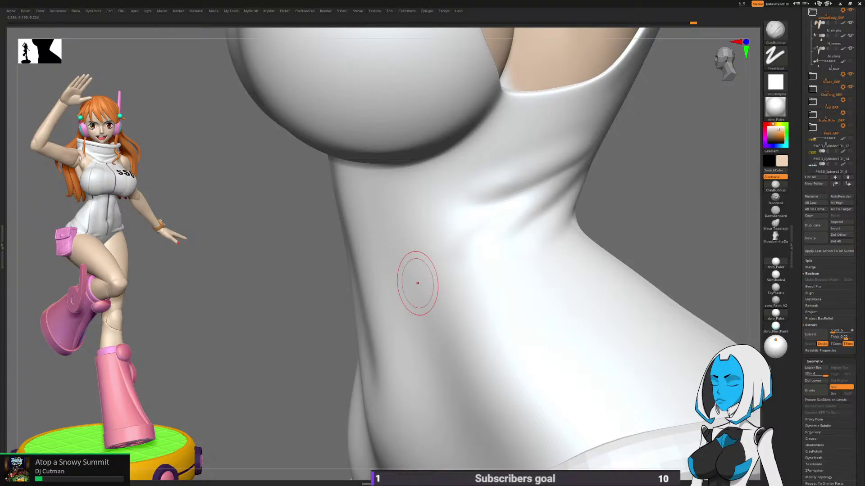
right_drag(418, 283, 487, 184)
right_drag(336, 253, 448, 211)
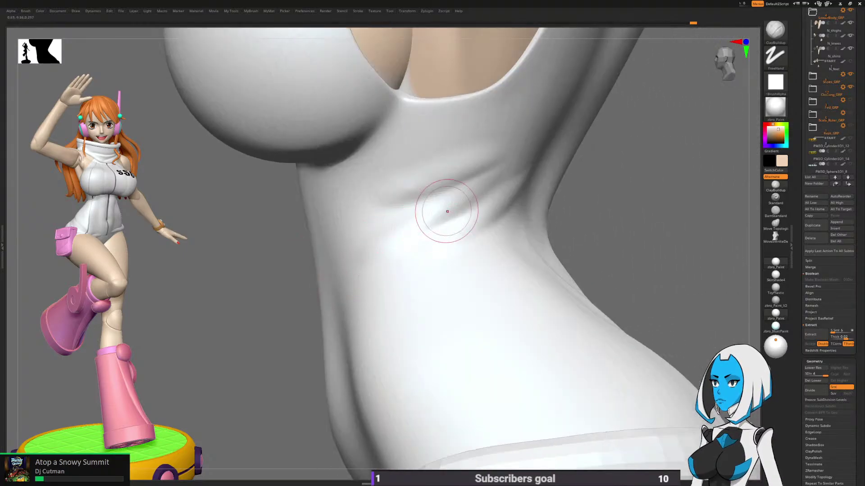
drag(531, 145, 418, 223)
drag(531, 151, 432, 227)
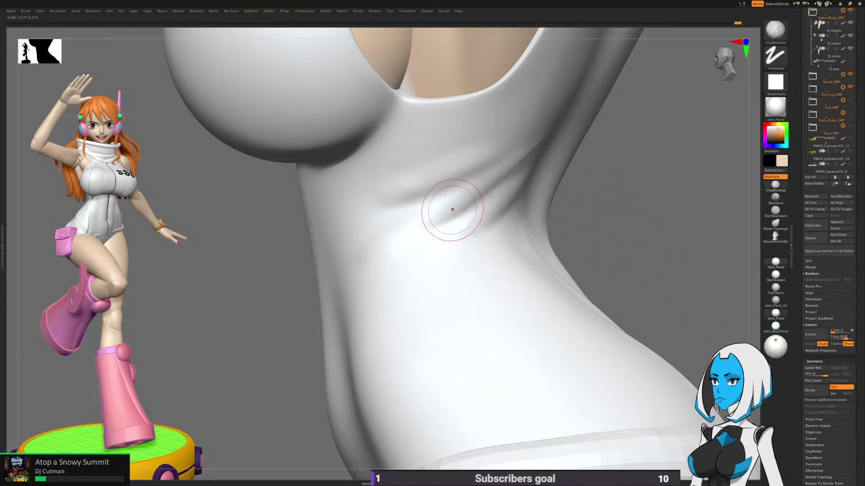
Step: Try to carve a sharp crease along the upper side-waist fold with the DamStandard brush and soften its surroundings
key(b)
click(463, 296)
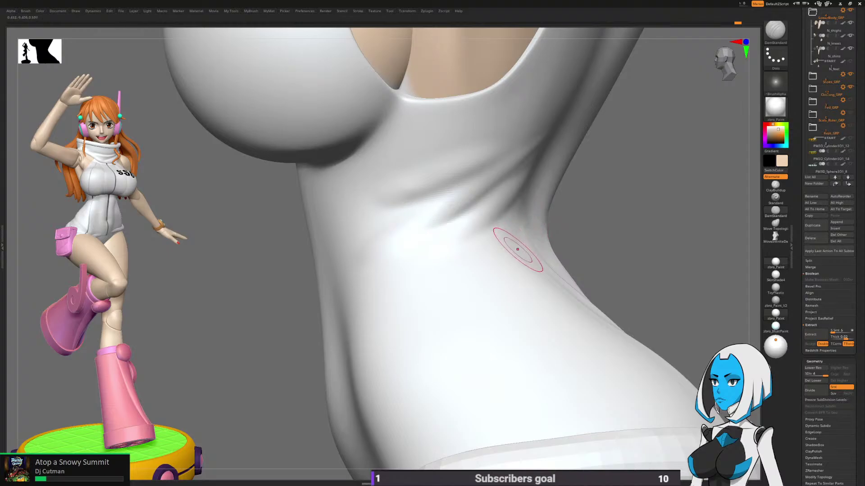
mouse_move(517, 249)
right_down()
mouse_move(594, 222)
mouse_move(574, 221)
right_up()
drag(412, 226, 544, 150)
mouse_move(395, 229)
mouse_down()
mouse_move(532, 156)
mouse_move(399, 226)
mouse_up()
shift+drag(448, 180, 362, 233)
shift+drag(518, 145, 327, 264)
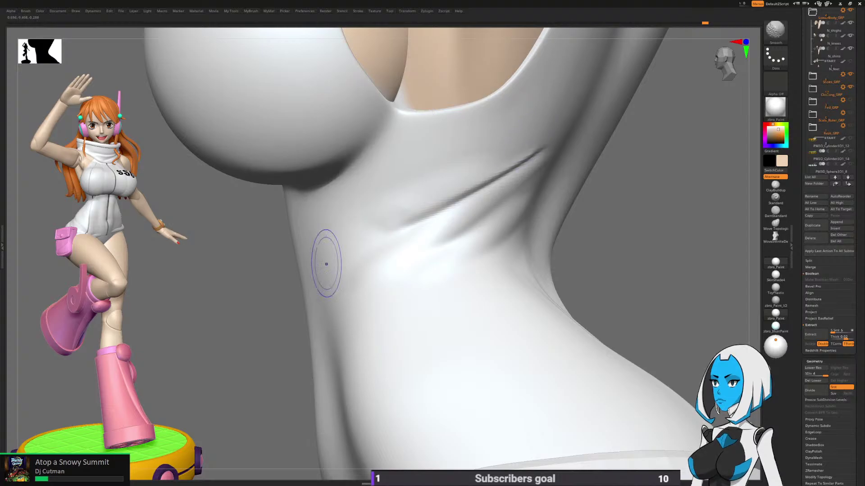
Step: Try to carve a second crease along the lower side-waist fold and extend it toward the front of the waist
right_drag(614, 220, 588, 216)
drag(551, 168, 424, 251)
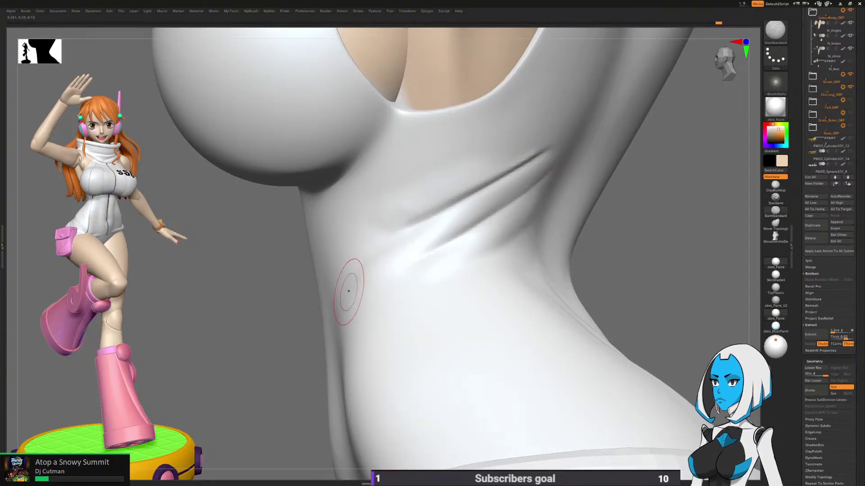
mouse_move(398, 273)
right_down()
mouse_move(466, 272)
mouse_move(399, 260)
right_up()
drag(370, 286, 492, 189)
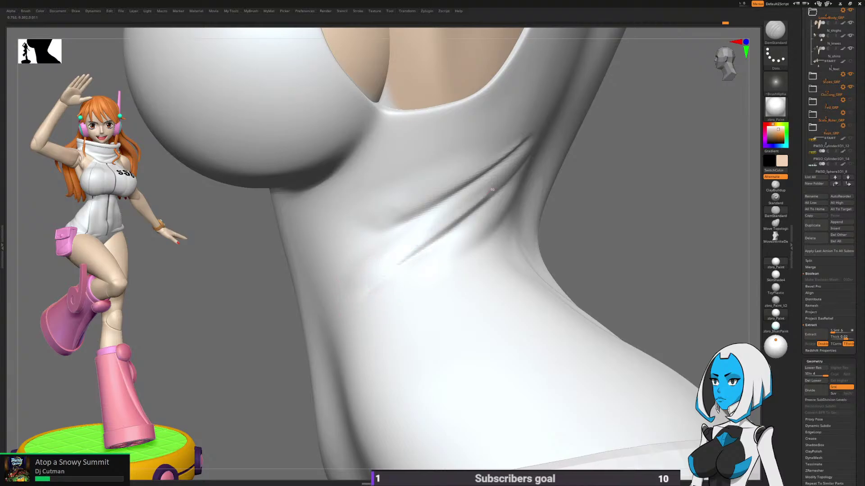
mouse_move(605, 154)
right_down()
mouse_move(586, 185)
mouse_move(484, 216)
right_up()
key(shift)
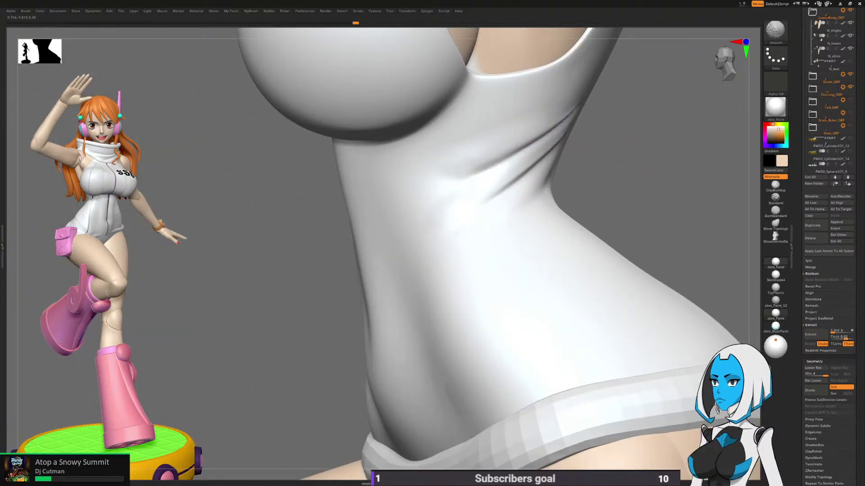
Step: Try a short crease at the front end of the folds, then undo the DamStandard creases
right_drag(630, 155, 576, 185)
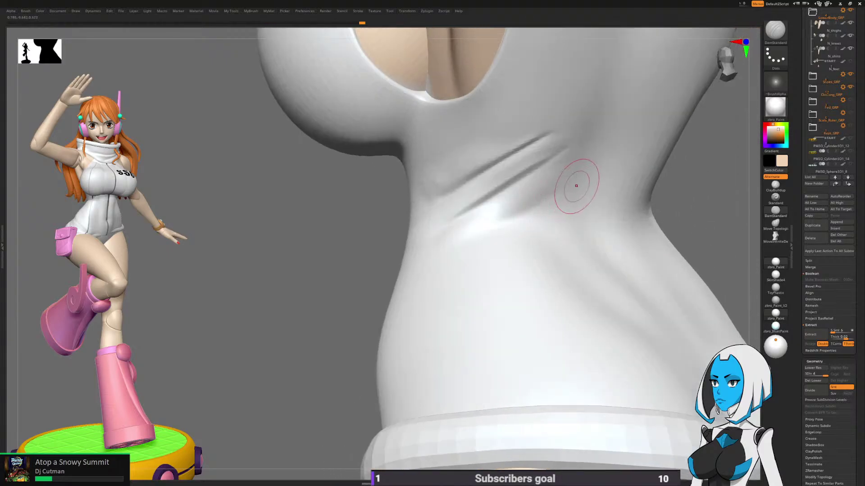
alt+right_drag(518, 168, 626, 242)
alt+right_drag(581, 262, 606, 250)
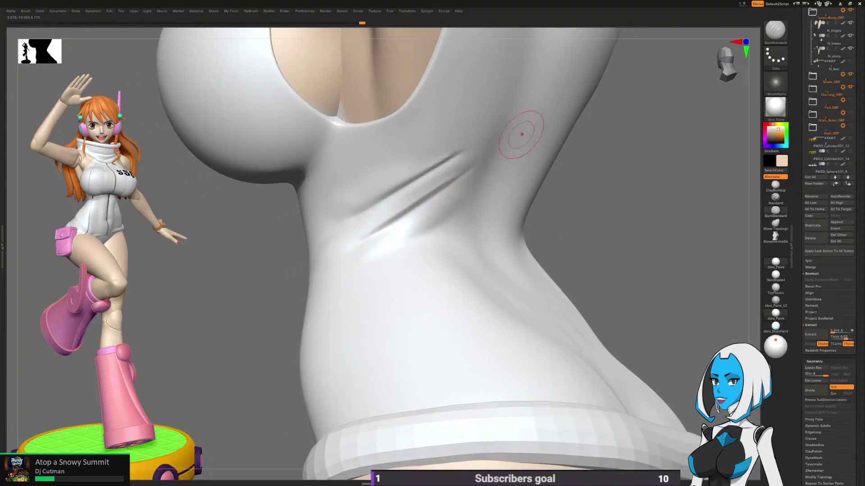
drag(349, 248, 392, 226)
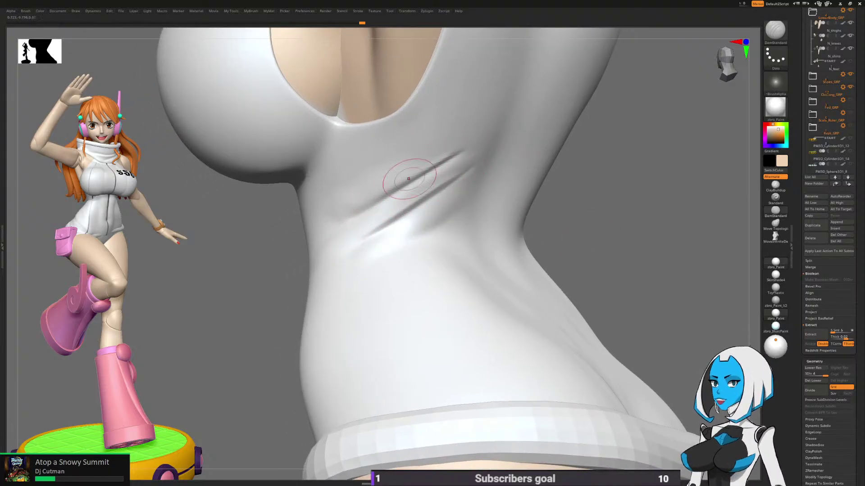
right_drag(485, 158, 485, 119)
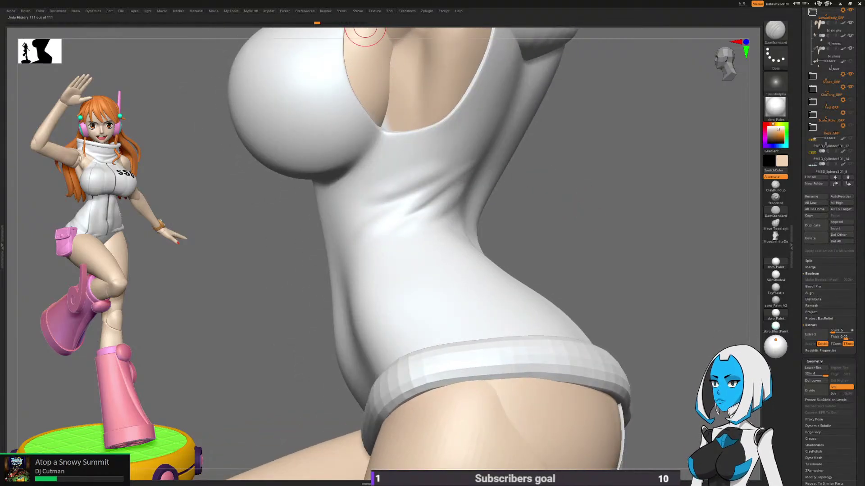
Step: Flatten the upper side-waist fold with the TrimDynamic brush and smooth the surface around it
right_drag(531, 85, 572, 77)
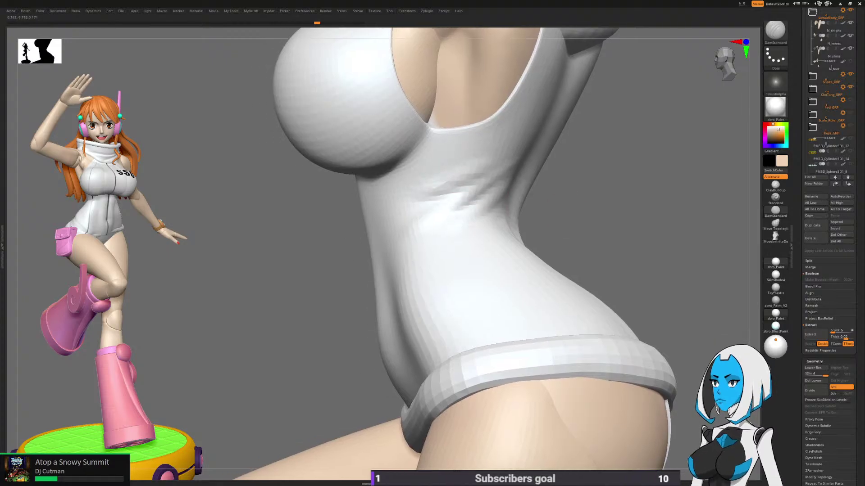
ctrl+right_drag(541, 148, 536, 198)
key(b)
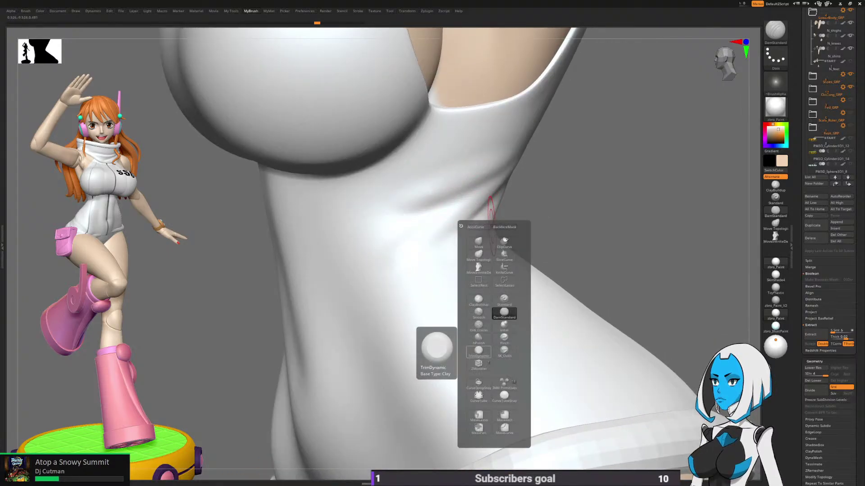
click(478, 350)
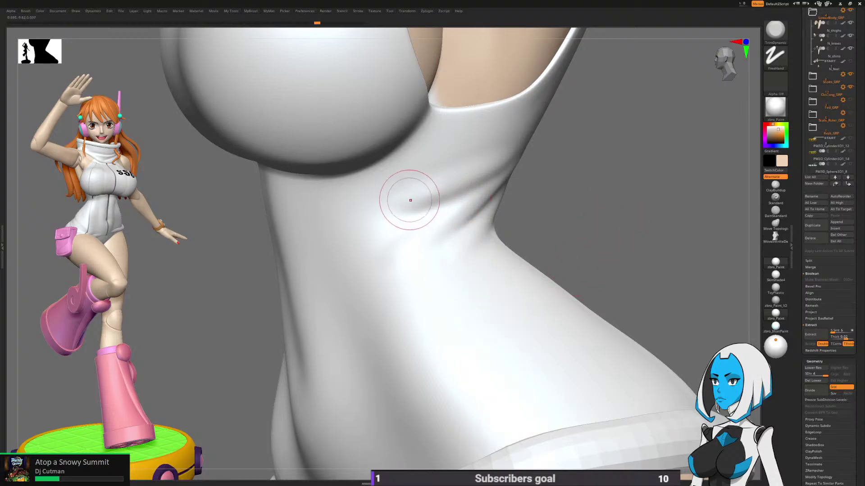
drag(491, 168, 507, 158)
drag(390, 207, 509, 155)
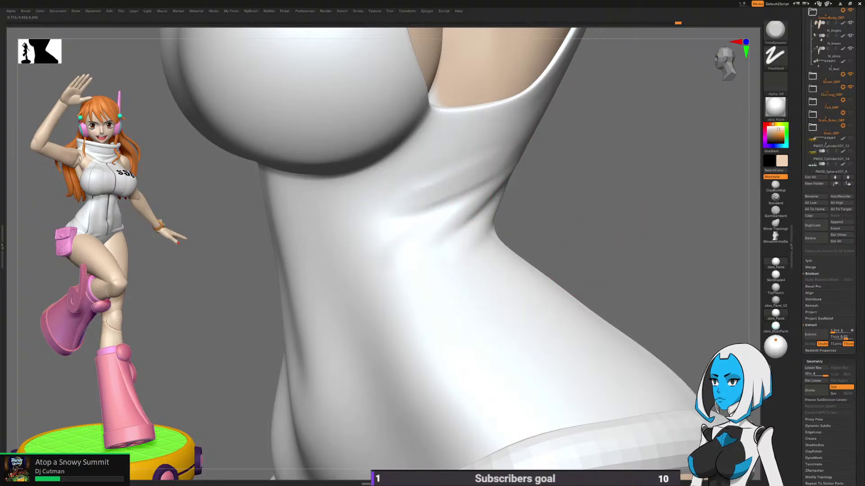
shift+drag(415, 203, 473, 184)
mouse_move(556, 177)
mouse_down()
mouse_move(599, 182)
mouse_move(514, 191)
mouse_up()
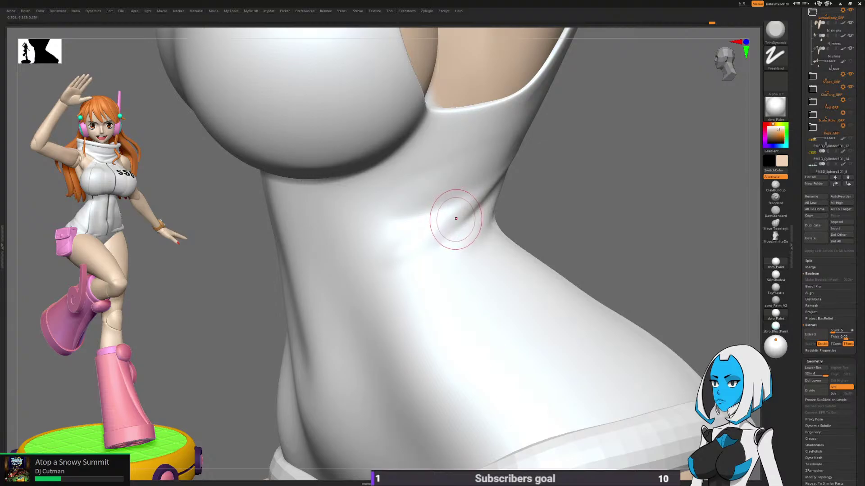
Step: Rework the remaining diagonal fold at the side of the waist with the ClayBuildup brush
key(b)
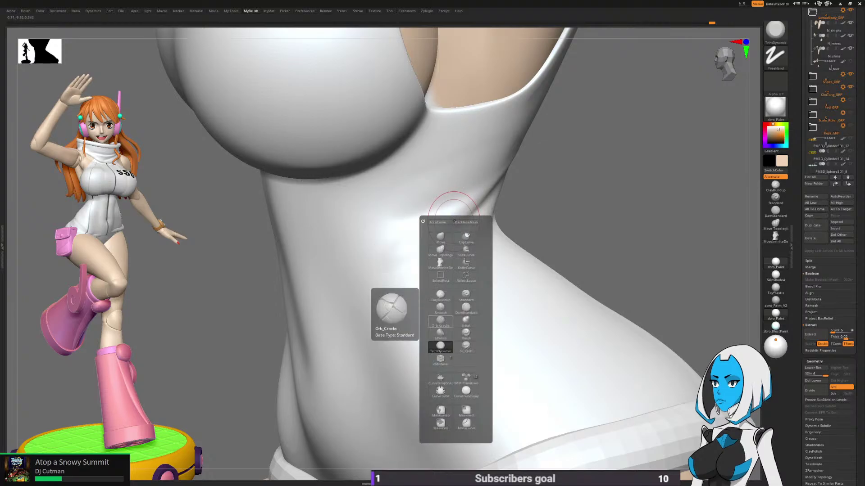
key(c)
key(b)
mouse_move(480, 185)
mouse_down()
mouse_move(430, 224)
mouse_move(450, 198)
mouse_up()
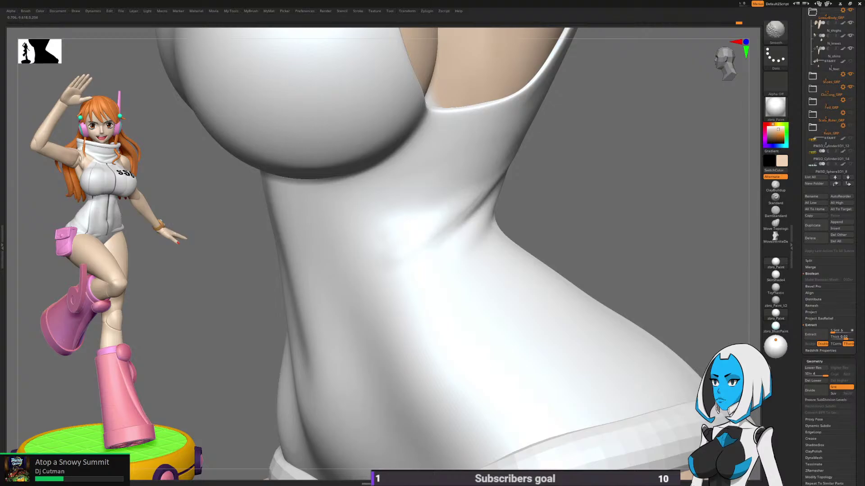
Step: Carve a crease along the upper diagonal fold at the side of the waist with a resized SK_Cloth brush
mouse_move(478, 203)
right_down()
mouse_move(536, 202)
mouse_move(450, 208)
mouse_move(478, 222)
right_up()
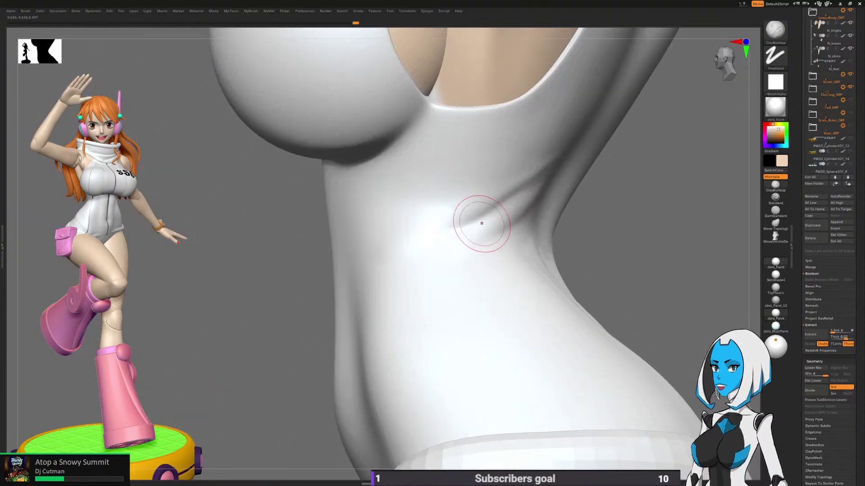
key(b)
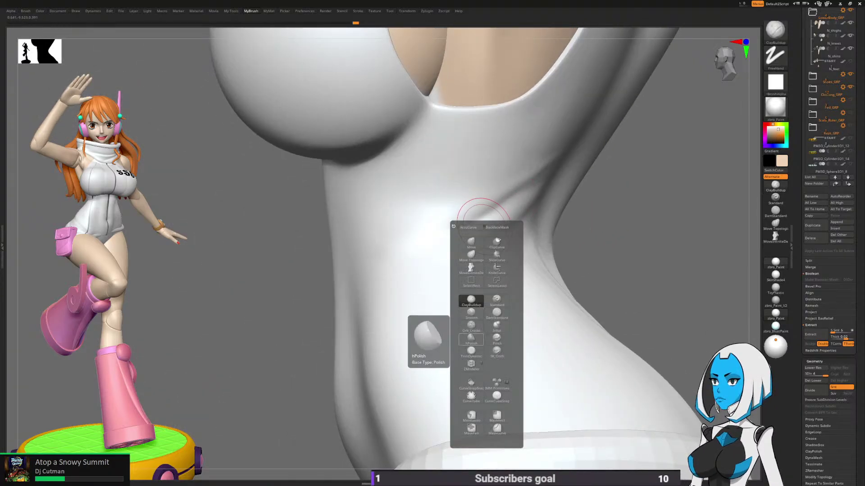
click(497, 352)
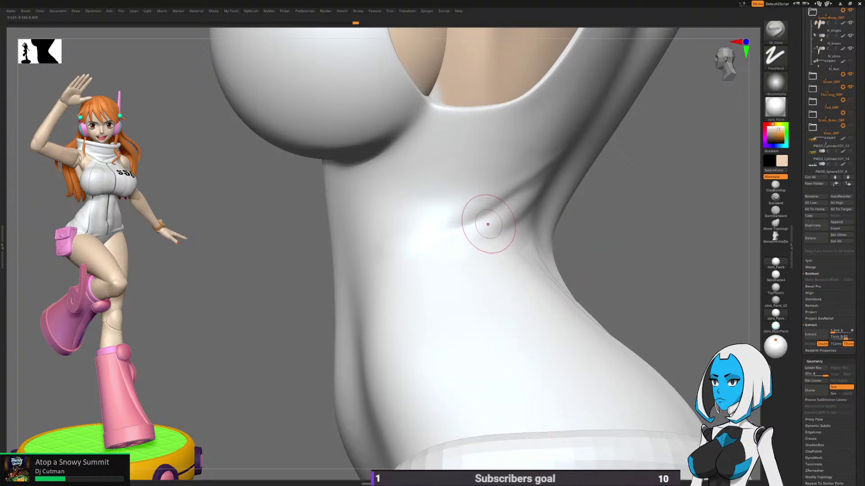
key(space)
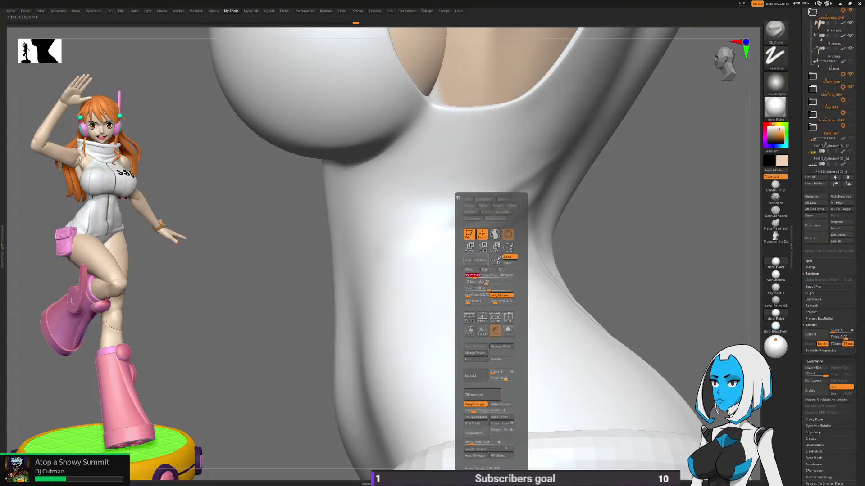
key(space)
right_drag(572, 275, 600, 258)
drag(507, 202, 399, 266)
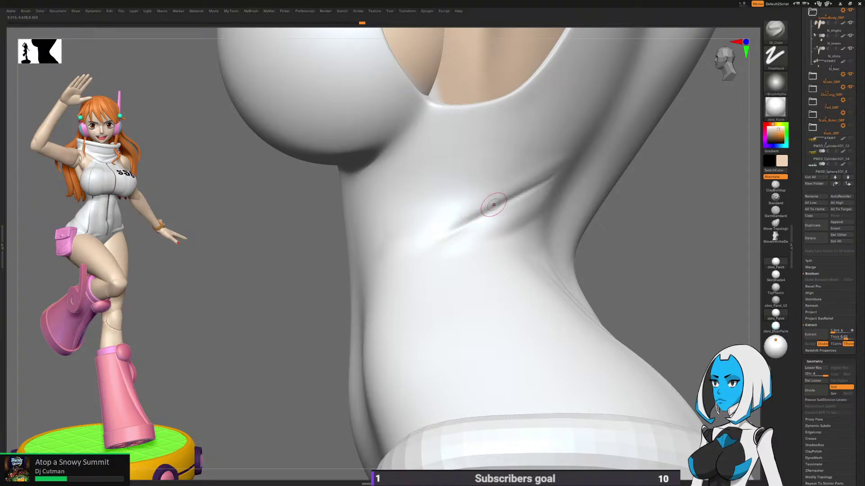
right_drag(492, 205, 473, 221)
drag(435, 245, 545, 170)
right_drag(618, 174, 581, 175)
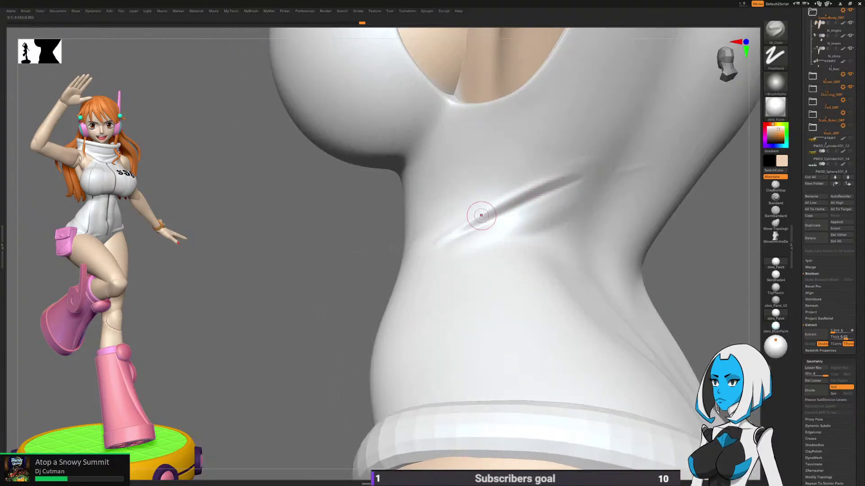
drag(463, 225, 617, 161)
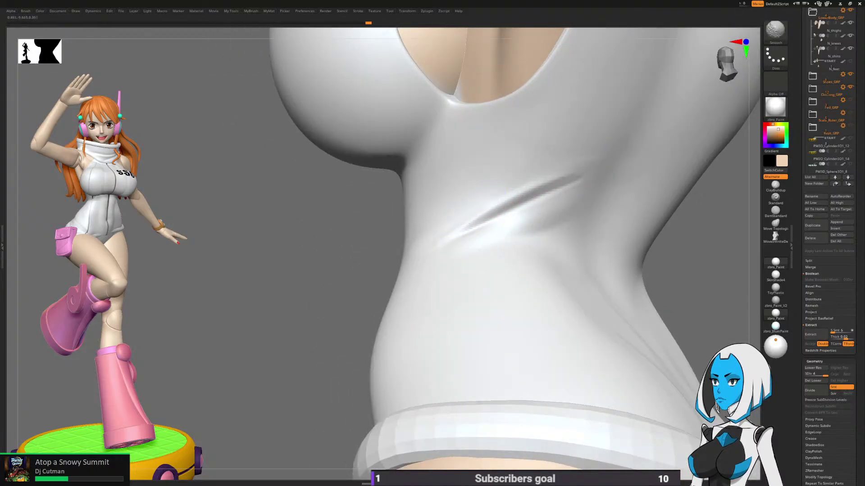
Step: Sculpt a second, parallel crease below the first on the side of the waist and smooth around both
right_drag(603, 189, 565, 230)
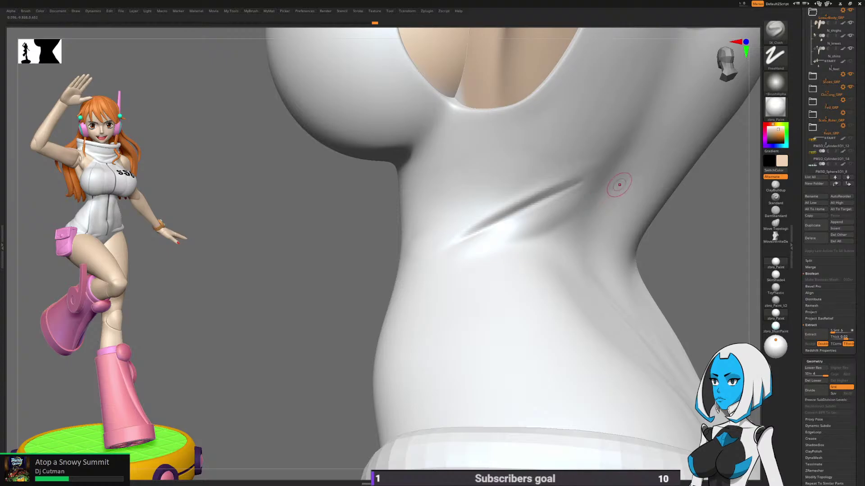
drag(619, 185, 451, 259)
right_drag(604, 203, 597, 207)
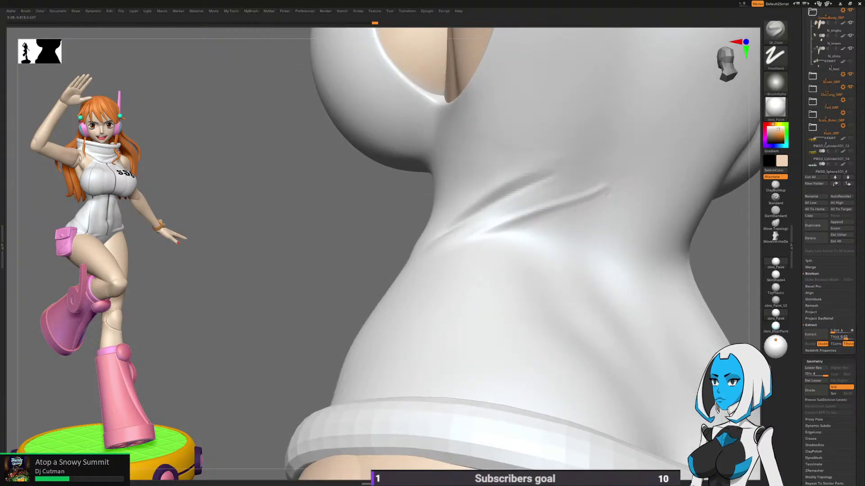
right_drag(463, 239, 467, 243)
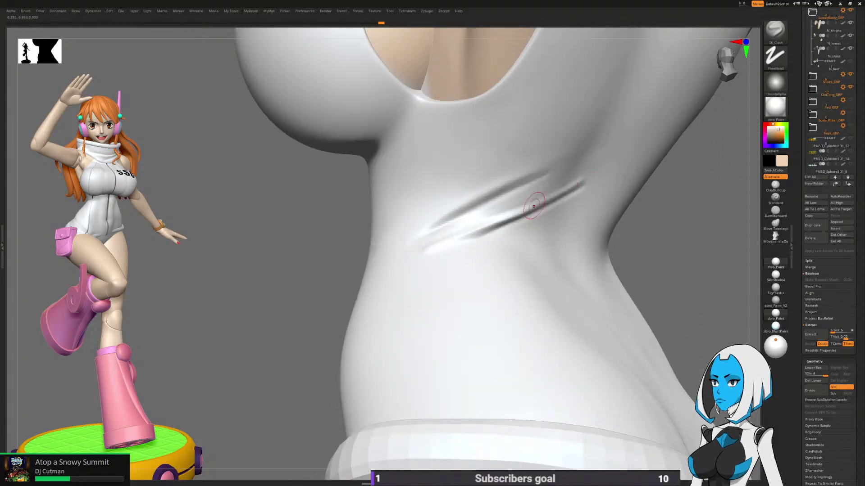
right_drag(533, 207, 488, 236)
key(shift)
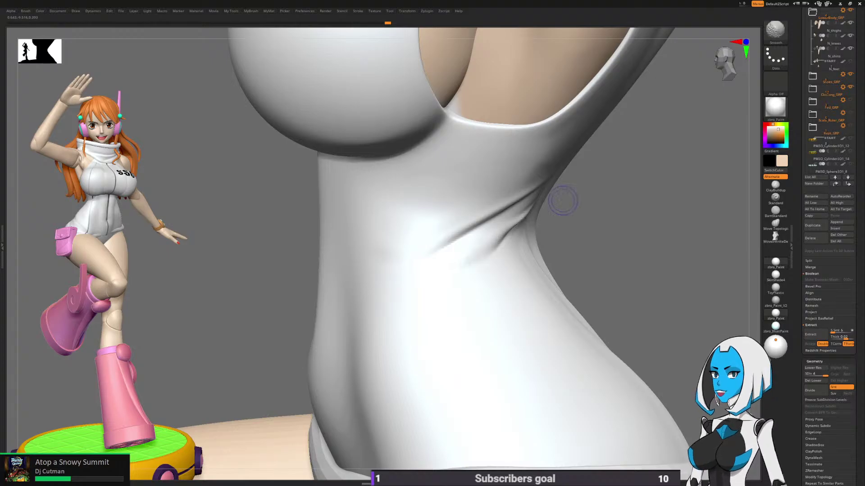
right_drag(560, 199, 524, 230)
key(shift)
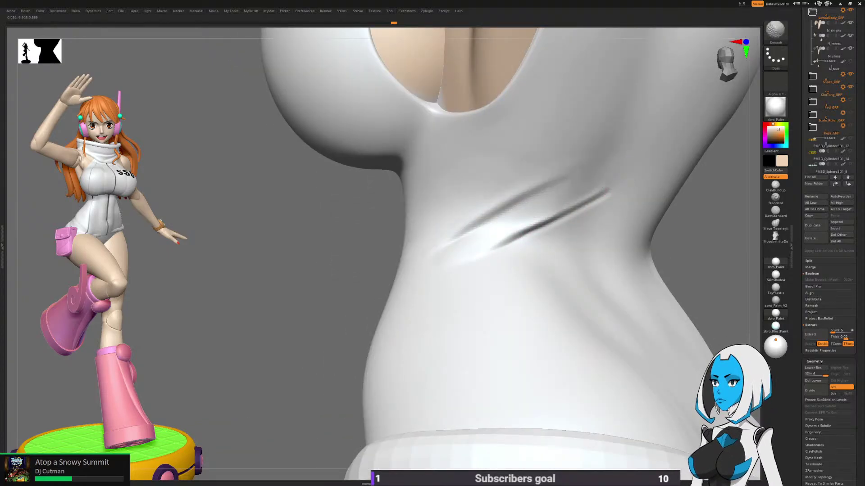
shift+drag(350, 286, 302, 311)
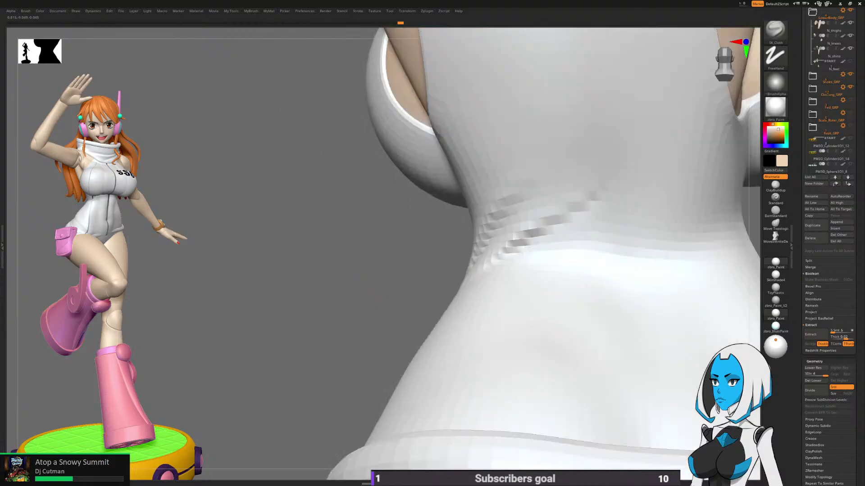
mouse_move(356, 321)
mouse_down()
mouse_move(369, 298)
mouse_move(405, 279)
mouse_move(588, 253)
mouse_move(603, 224)
mouse_move(480, 264)
mouse_up()
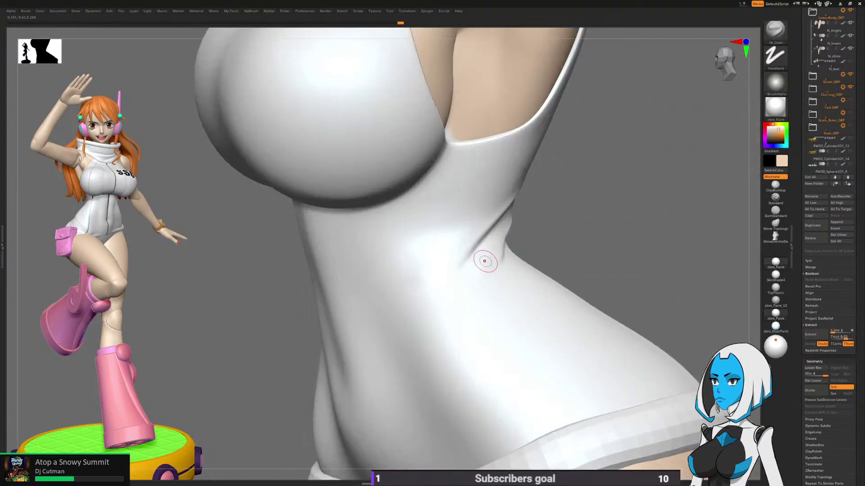
Step: Extend the upper side-waist crease toward the front of the waist and smooth along its front end
key(space)
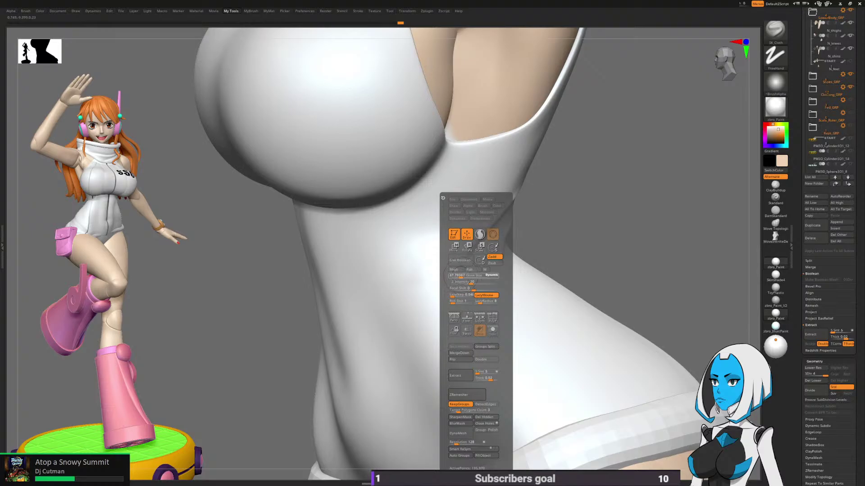
drag(563, 247, 546, 244)
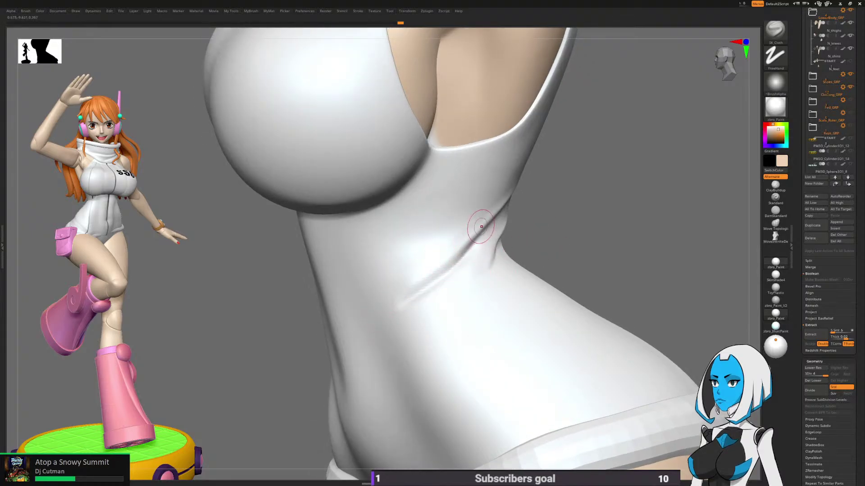
drag(483, 229, 363, 321)
right_drag(363, 321, 446, 291)
shift+drag(438, 284, 409, 297)
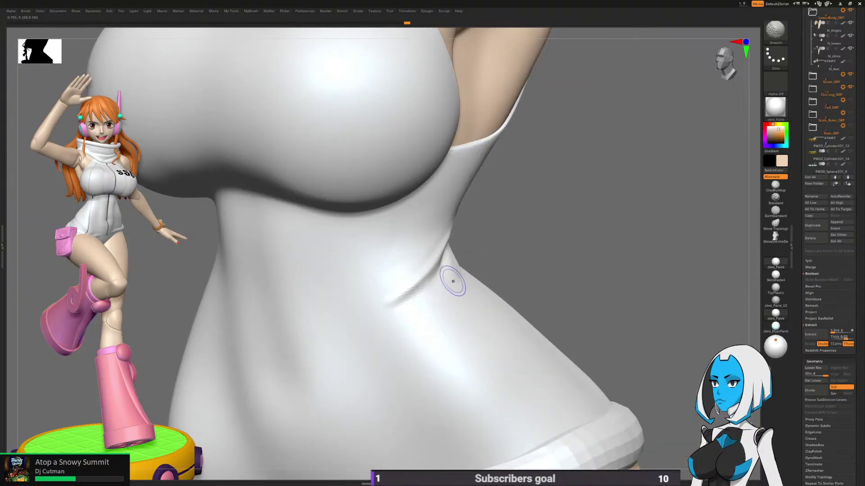
right_drag(453, 281, 438, 286)
mouse_move(428, 257)
shift+mouse_down()
mouse_move(447, 239)
mouse_move(453, 245)
shift+mouse_up()
right_drag(458, 261, 434, 254)
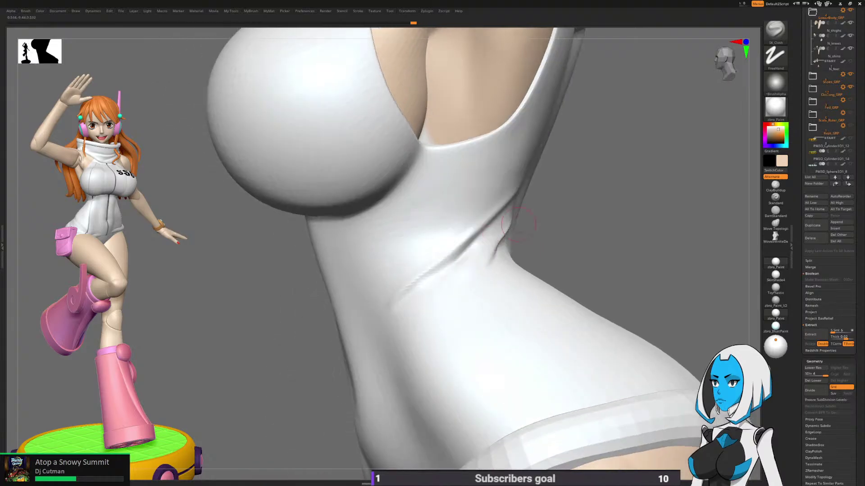
Step: Resize the SK_Cloth brush, sharpen the front part of the extended waist crease and soften its edges
key(space)
drag(454, 275, 444, 275)
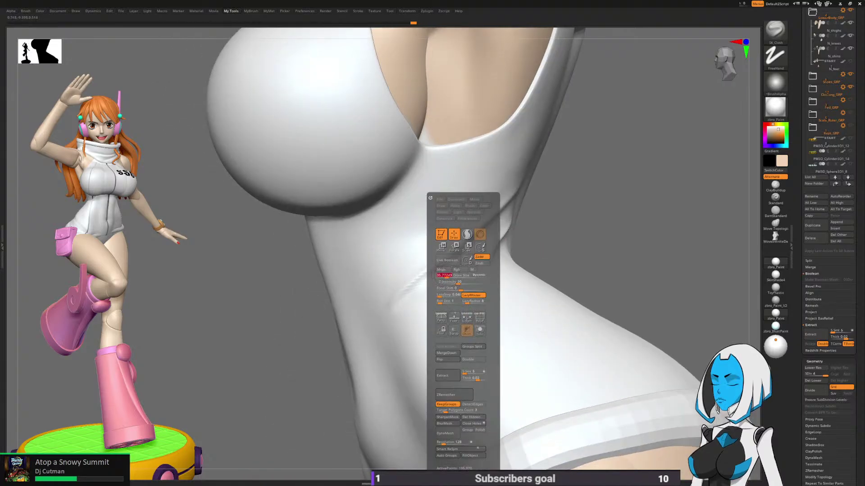
mouse_move(458, 273)
right_down()
mouse_move(496, 266)
mouse_move(446, 251)
mouse_move(559, 257)
mouse_move(509, 279)
mouse_move(439, 281)
mouse_move(419, 268)
right_up()
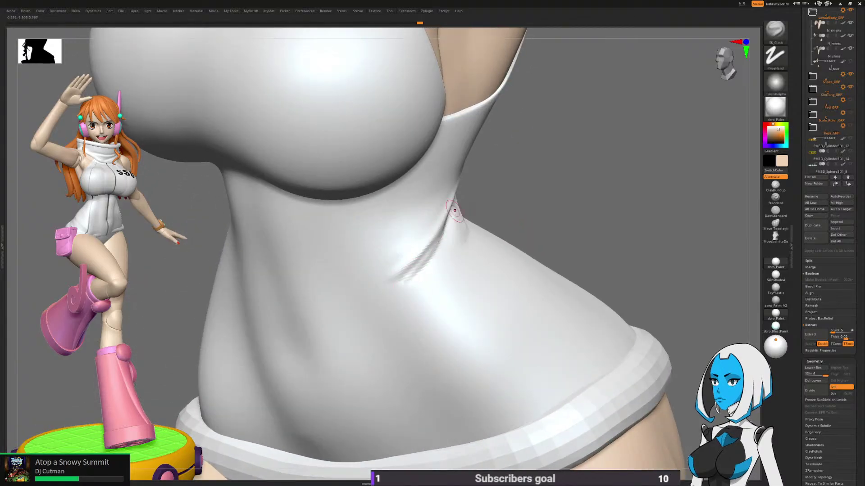
key(shift)
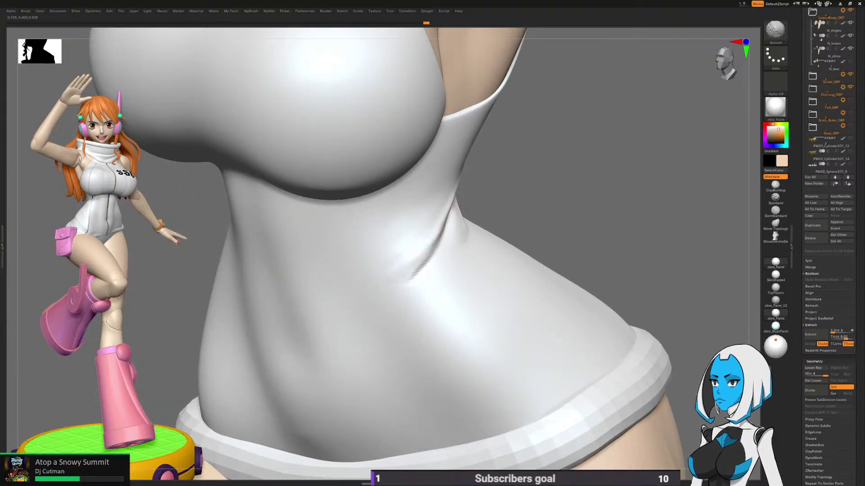
right_drag(416, 259, 525, 195)
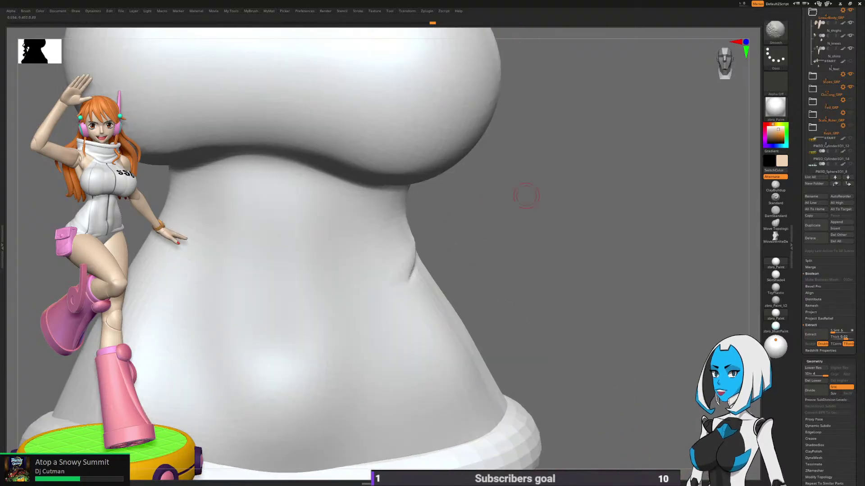
mouse_move(480, 265)
alt+right_down()
mouse_move(545, 210)
mouse_move(491, 212)
alt+right_up()
drag(503, 211, 495, 221)
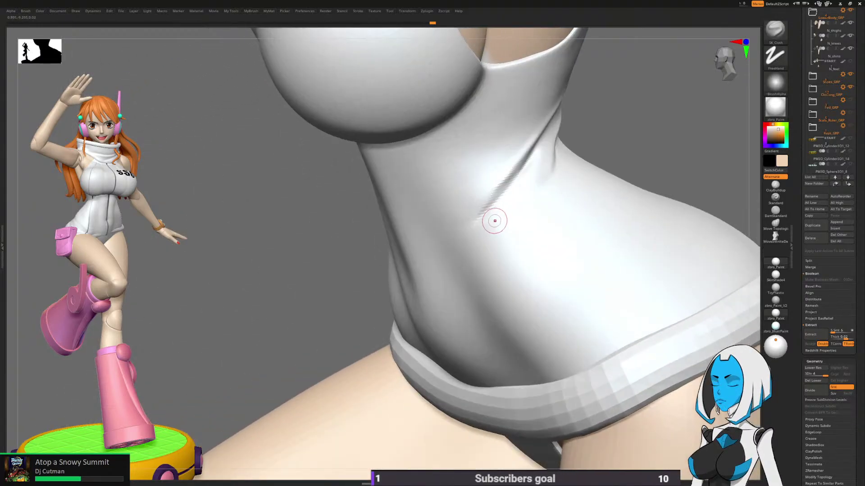
key(space)
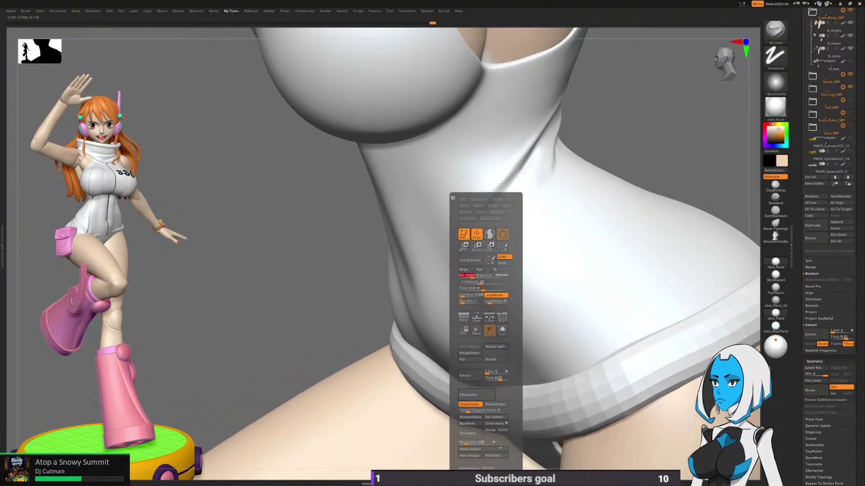
Step: Turn off the polypaint display on the suit subtool and set the main colour to light grey
drag(858, 217, 858, 361)
click(842, 102)
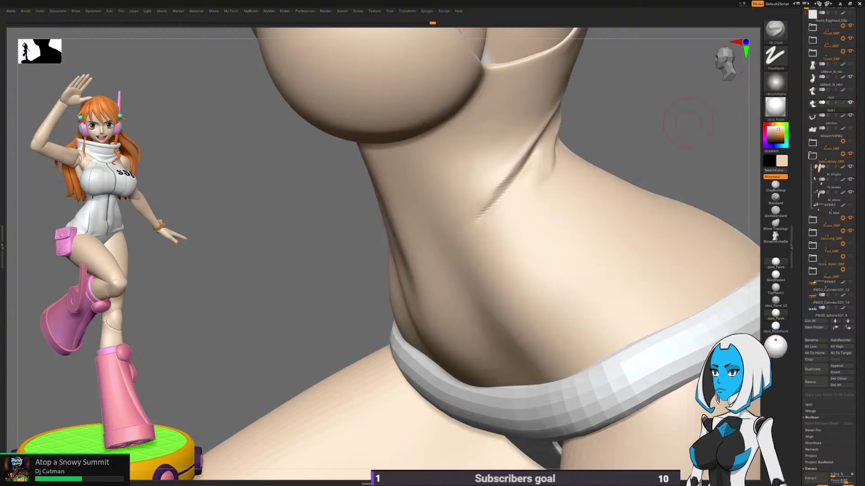
key(space)
click(347, 247)
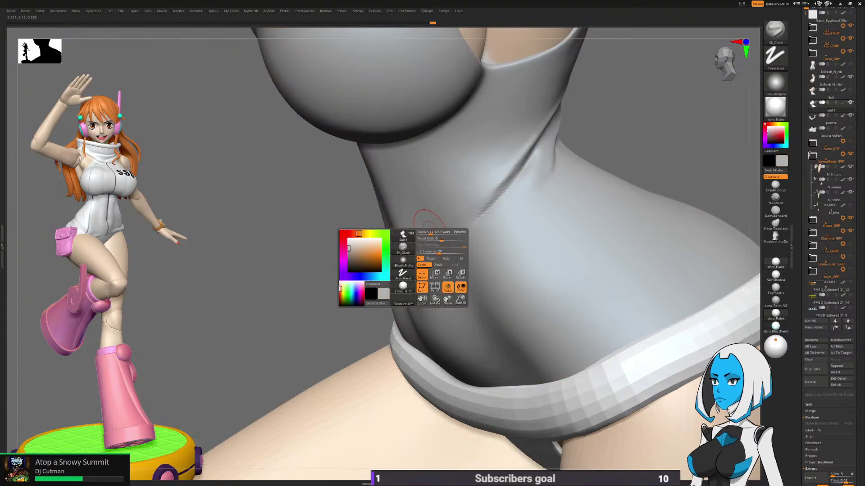
Step: Smooth the rough front end of the waist crease and check the fold against the whole figure
mouse_move(465, 215)
right_down()
mouse_move(505, 215)
mouse_move(487, 236)
right_up()
shift+drag(491, 182, 470, 221)
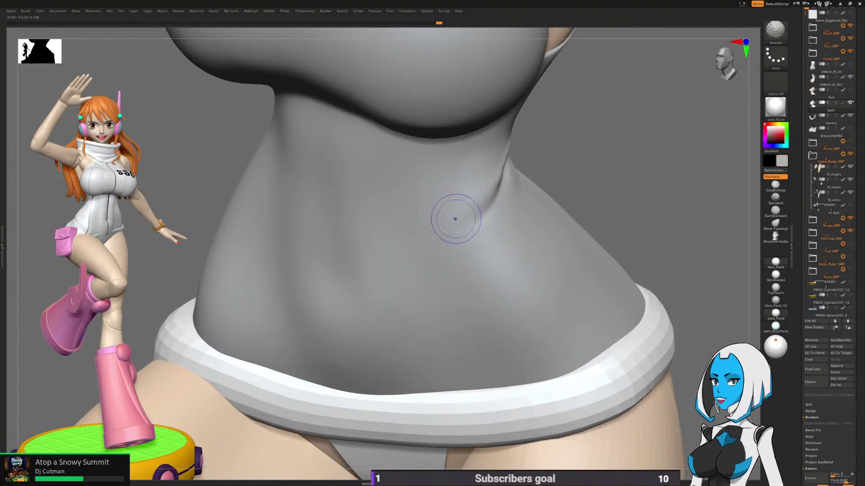
mouse_move(549, 186)
right_down()
mouse_move(595, 174)
mouse_move(555, 175)
mouse_move(471, 216)
mouse_move(361, 290)
mouse_move(337, 270)
mouse_move(517, 189)
mouse_move(502, 133)
right_up()
right_drag(502, 132, 446, 194)
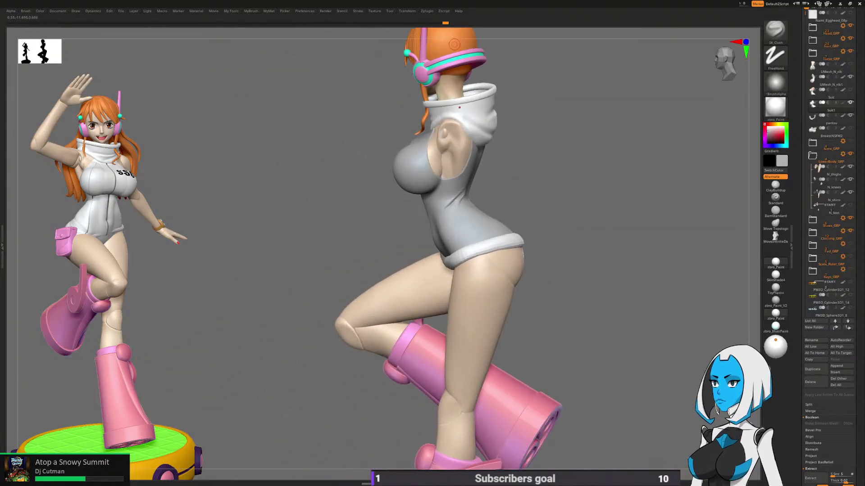
Step: Step the suit back through its undo history to remove the side-waist folds, and clear its mask
drag(440, 22, 388, 23)
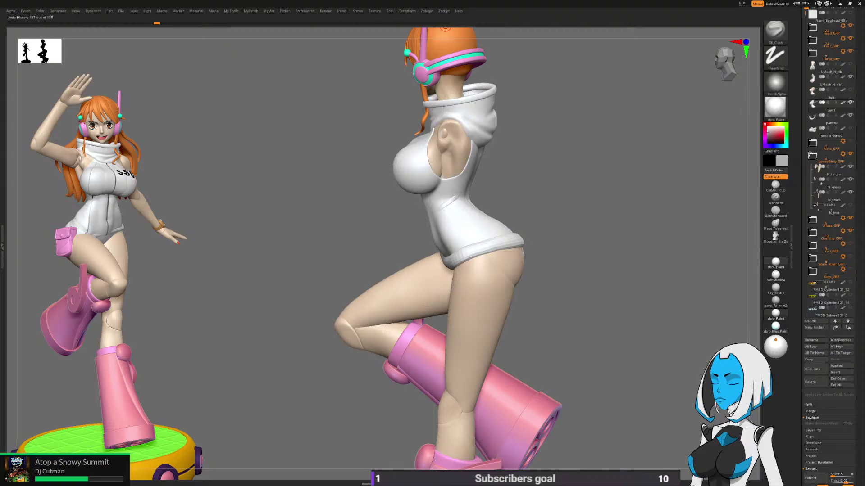
ctrl+right_drag(578, 140, 622, 218)
ctrl+click(626, 218)
click(631, 237)
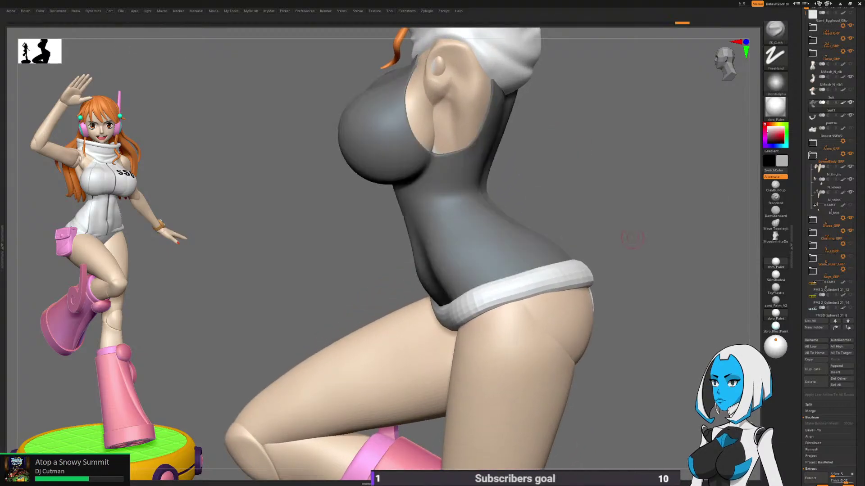
ctrl+click(643, 271)
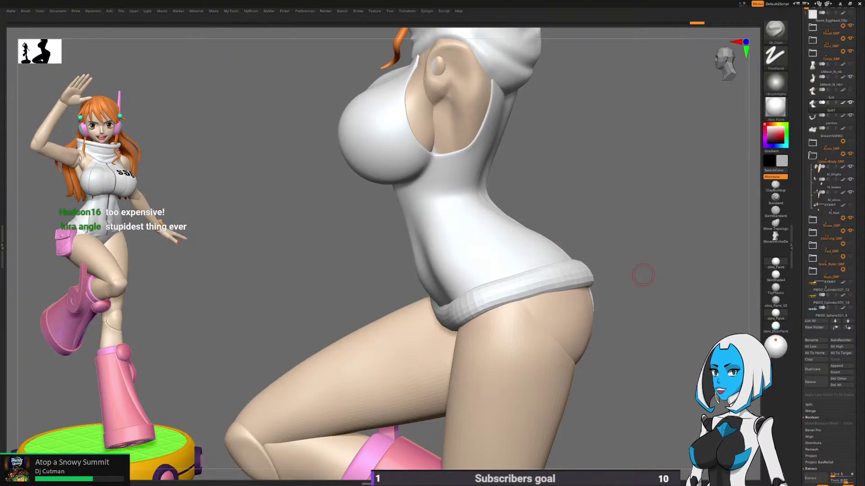
Step: Hide the suit's polypaint again, sculpt one fresh diagonal crease across the side of the waist and smooth it
click(842, 102)
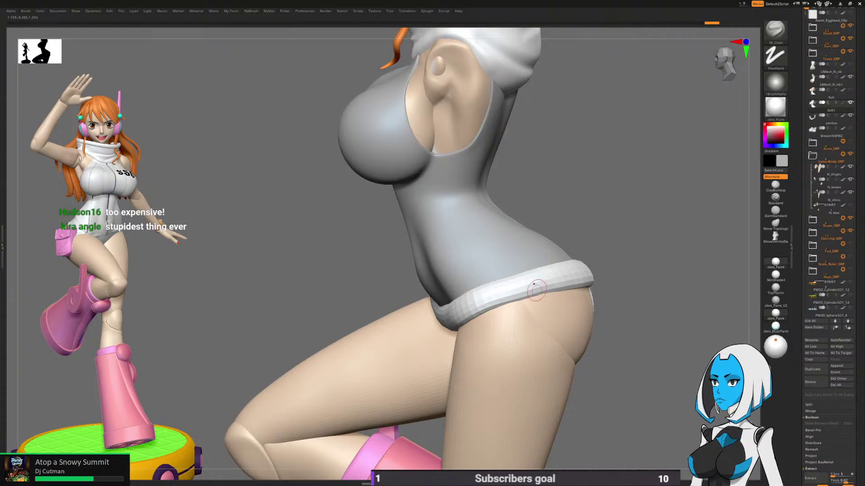
right_drag(482, 265, 473, 160)
drag(495, 131, 411, 202)
mouse_move(411, 203)
right_down()
mouse_move(469, 187)
mouse_move(456, 176)
mouse_move(493, 171)
mouse_move(487, 168)
right_up()
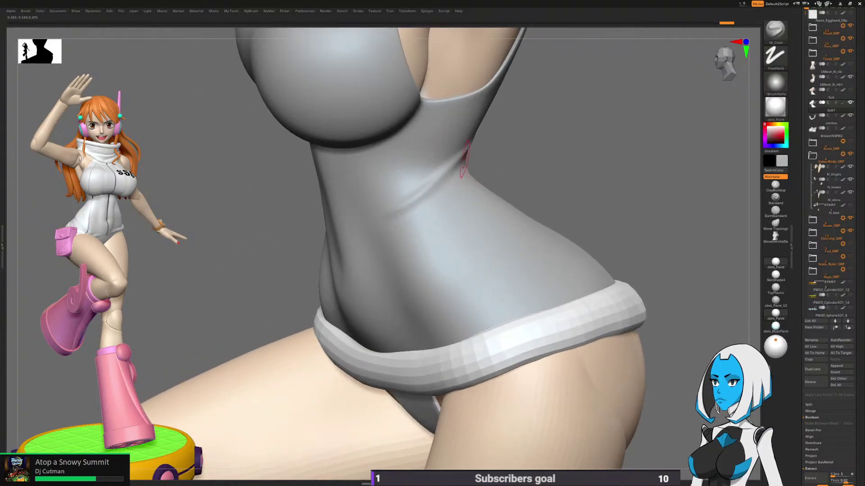
key(shift)
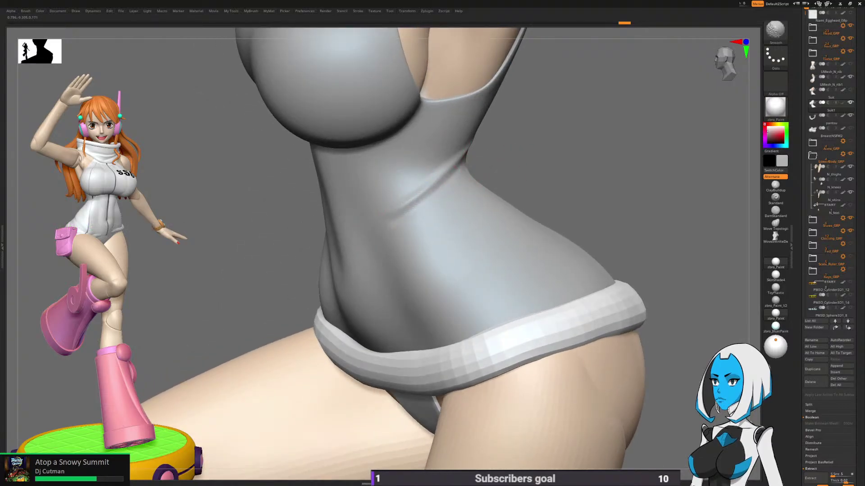
shift+right_drag(450, 207, 491, 210)
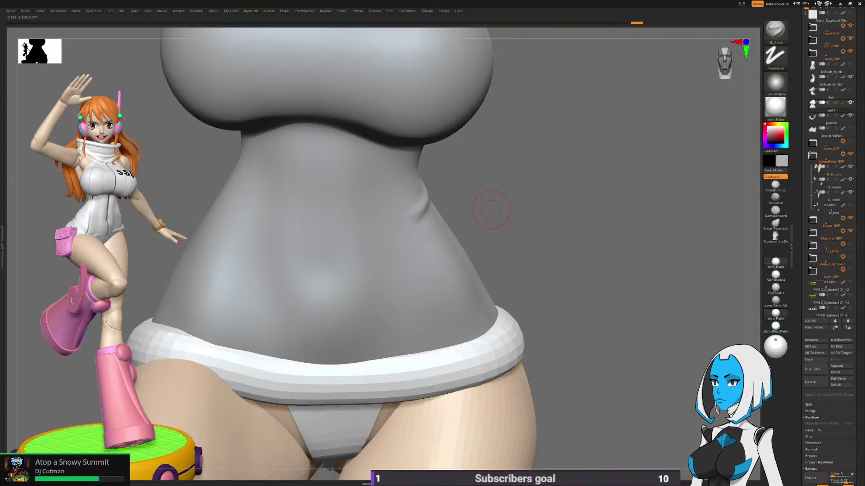
Step: Sculpt a diagonal crease with SK_Cloth across the suit's side waist below the armhole and smooth its edges
drag(491, 209, 360, 214)
drag(570, 214, 639, 225)
alt+drag(640, 225, 640, 189)
mouse_move(531, 195)
mouse_down()
mouse_move(567, 193)
mouse_move(545, 196)
mouse_up()
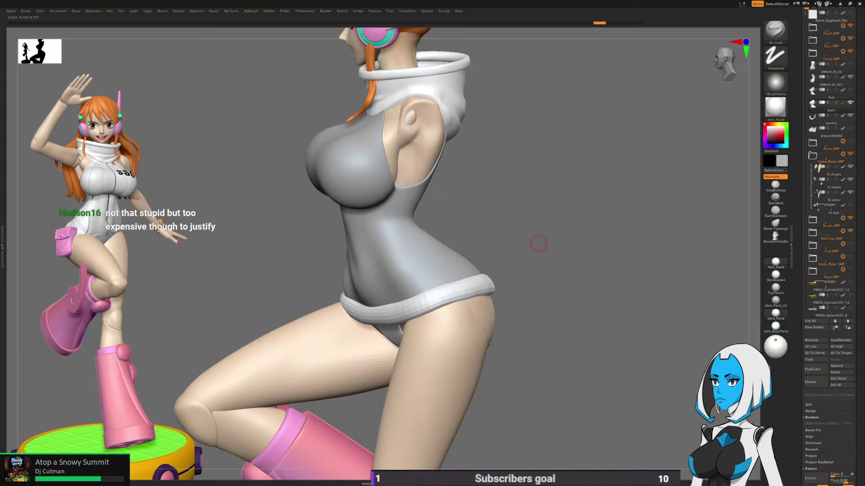
scroll(538, 244, up, 5)
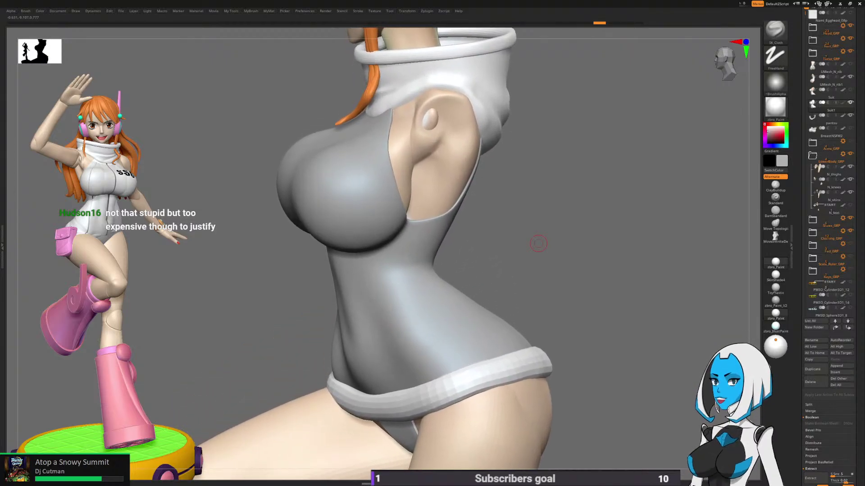
scroll(538, 244, up, 1)
drag(538, 244, 463, 277)
mouse_move(463, 278)
right_down()
mouse_move(442, 274)
mouse_move(456, 276)
right_up()
scroll(439, 274, up, 2)
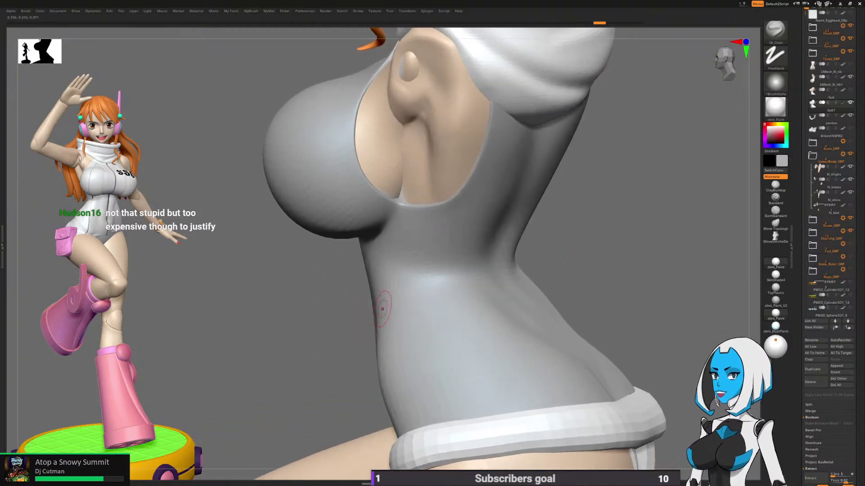
drag(484, 235, 414, 270)
key(shift)
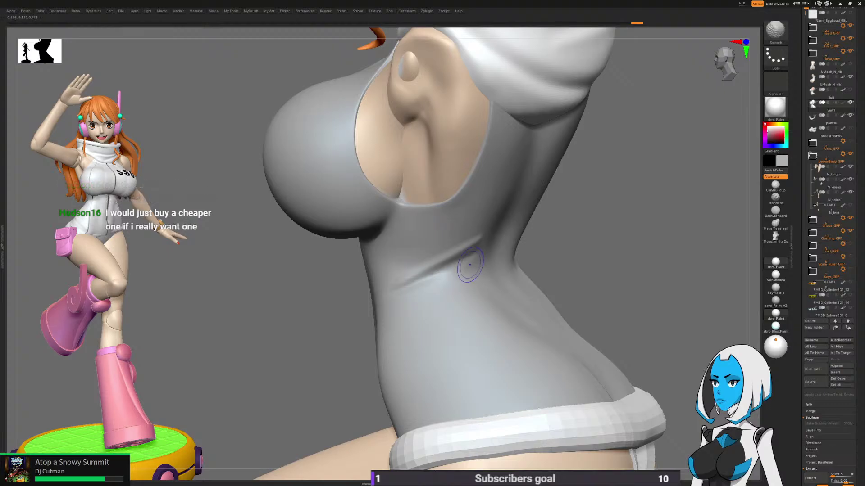
Step: Switch to the ClayBuildup brush, build up the cloth along the side-waist crease and smooth the transition towards the back
right_drag(515, 256, 578, 268)
drag(578, 268, 504, 238)
key(b)
key(c)
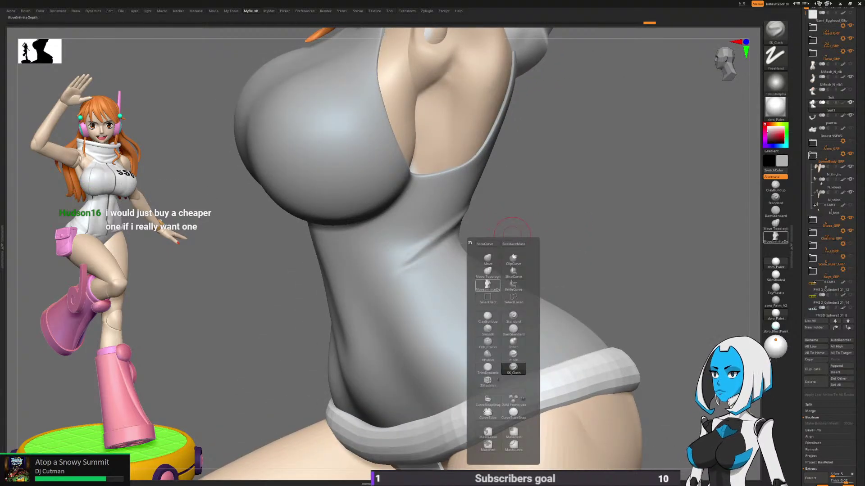
key(b)
drag(421, 240, 447, 228)
right_drag(522, 216, 475, 200)
mouse_move(439, 227)
mouse_down()
mouse_move(475, 204)
mouse_move(424, 241)
mouse_move(496, 199)
mouse_up()
key(shift)
key(shift)
alt+right_drag(601, 258, 586, 258)
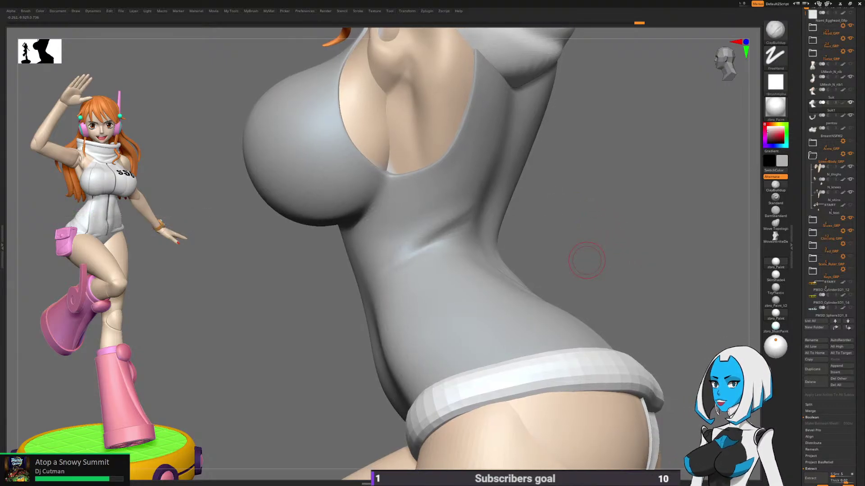
mouse_move(587, 260)
ctrl+right_down()
mouse_move(587, 288)
mouse_move(571, 285)
ctrl+right_up()
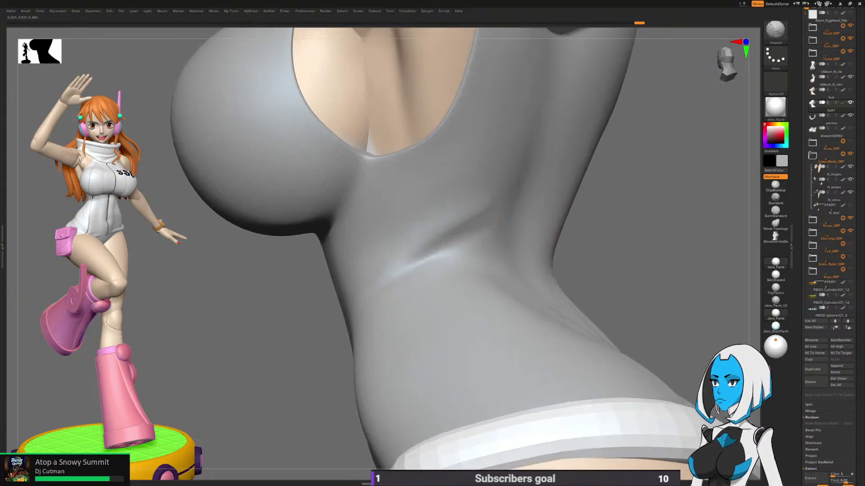
shift+drag(542, 230, 550, 220)
right_drag(630, 230, 591, 237)
Step: Return to the SK_Cloth brush, reduce its draw size and deepen the side-waist crease along its length
right_drag(328, 303, 353, 305)
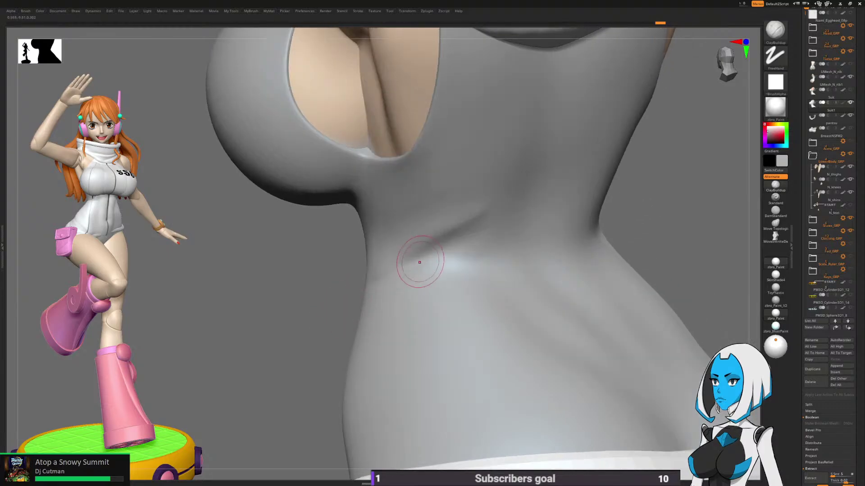
key(space)
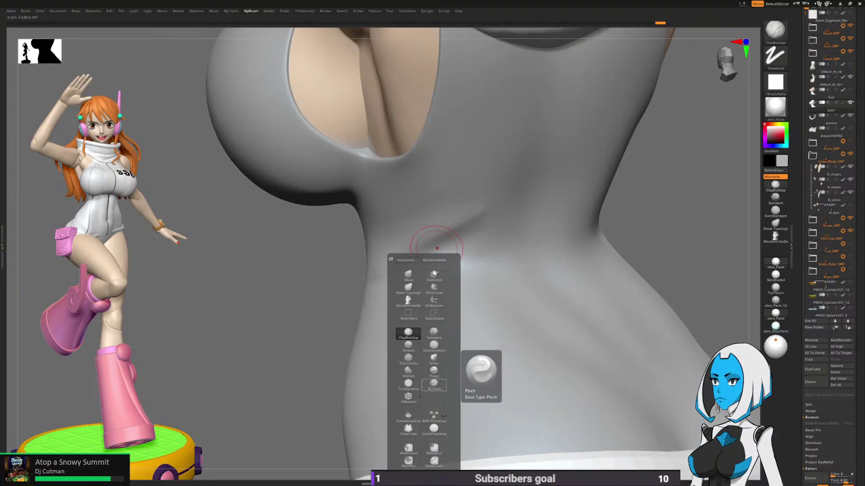
click(433, 384)
key(space)
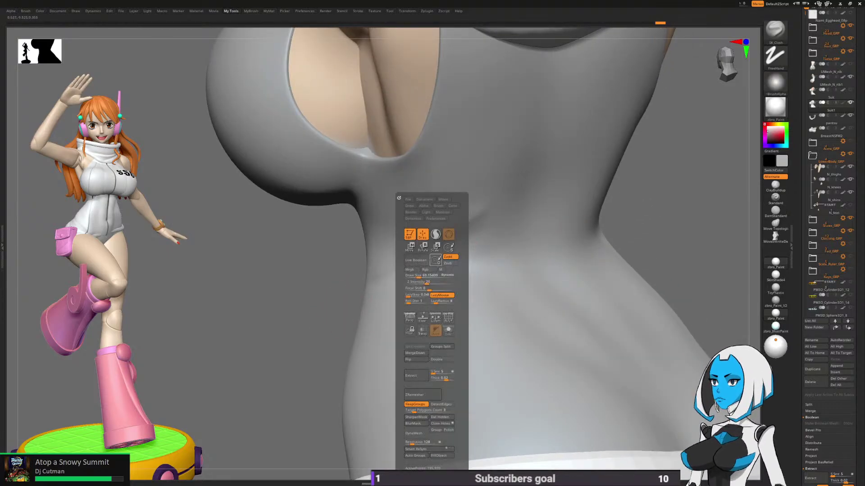
drag(418, 276, 414, 275)
right_drag(295, 321, 322, 317)
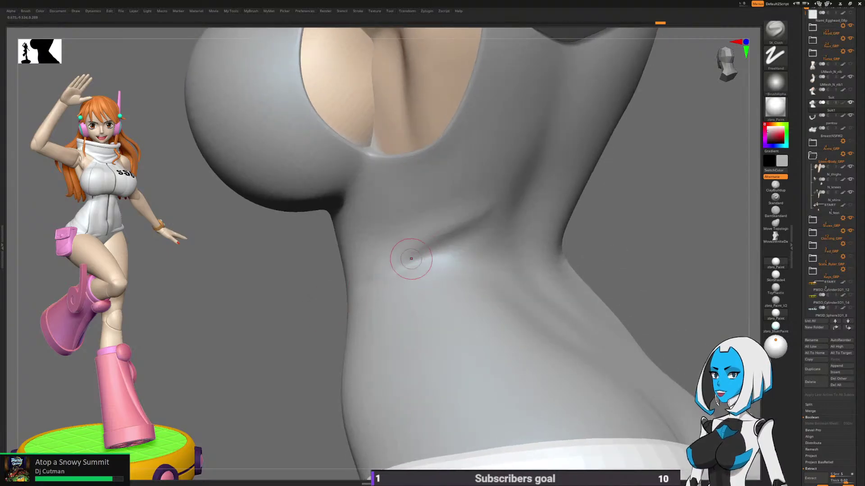
mouse_move(382, 278)
mouse_down()
mouse_move(486, 211)
mouse_move(433, 229)
mouse_up()
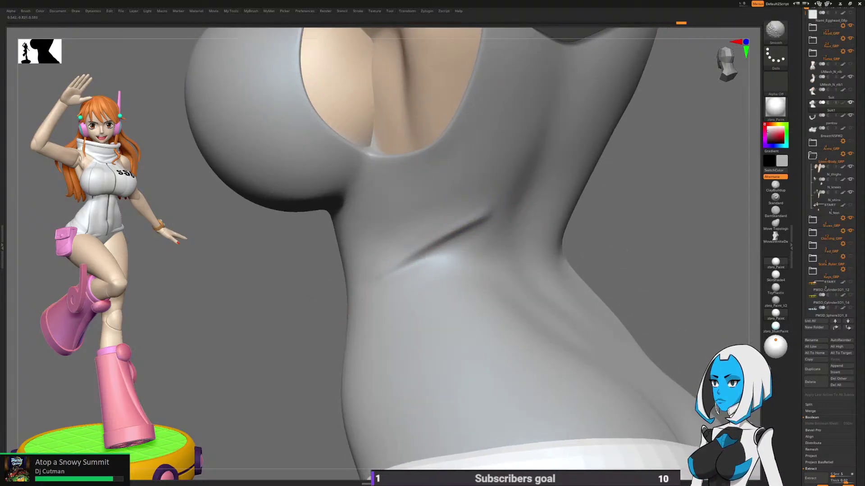
mouse_move(560, 189)
right_down()
mouse_move(364, 321)
mouse_move(375, 291)
right_up()
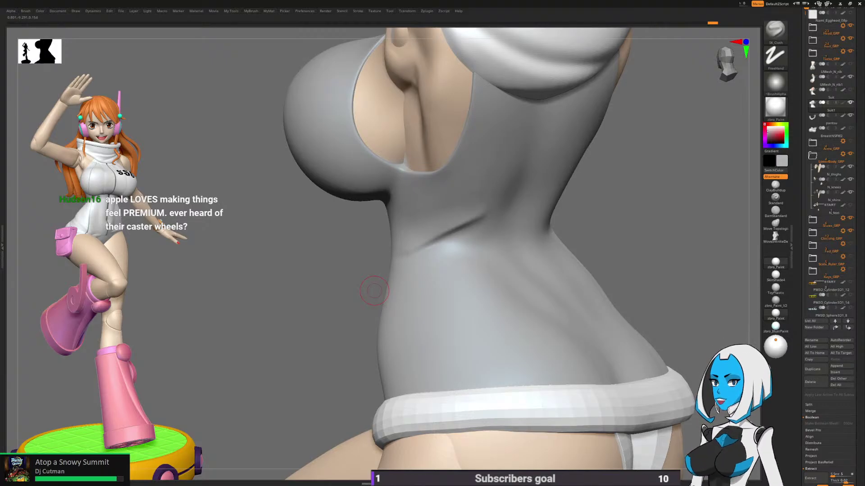
Step: Extend the waist crease towards the back with longer cloth strokes and smooth the fold above it
mouse_move(586, 212)
mouse_down()
mouse_move(574, 230)
mouse_move(574, 266)
mouse_move(563, 270)
mouse_up()
drag(424, 251, 524, 205)
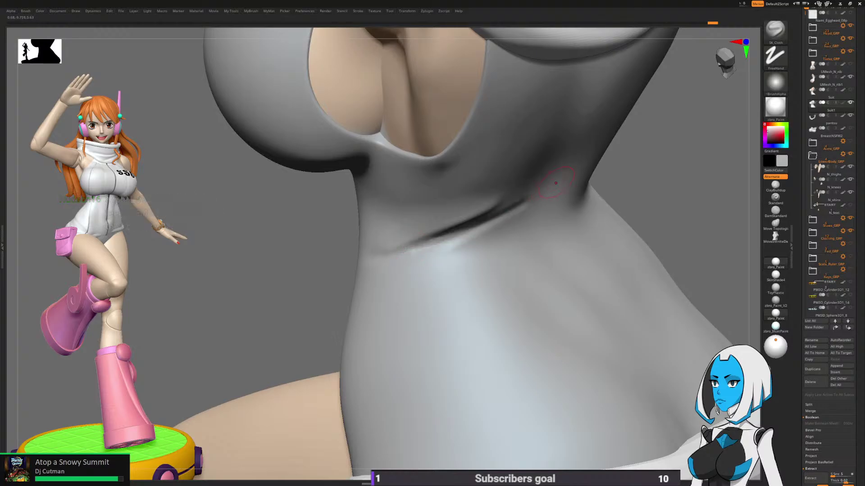
right_drag(529, 208, 496, 237)
drag(420, 260, 579, 182)
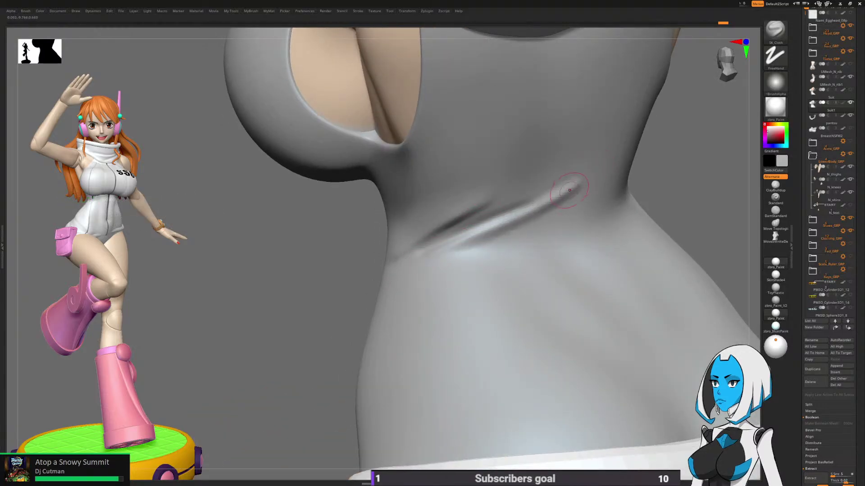
mouse_move(543, 216)
shift+mouse_down()
mouse_move(521, 225)
mouse_move(506, 203)
shift+mouse_up()
right_drag(505, 202, 536, 198)
shift+drag(514, 199, 429, 247)
Step: Rework the front end of the waist folds with another stroke and blend the creases into the suit
right_drag(528, 190, 559, 214)
drag(387, 270, 488, 216)
right_drag(488, 217, 460, 238)
mouse_move(511, 193)
shift+mouse_down()
mouse_move(447, 242)
mouse_move(405, 257)
shift+mouse_up()
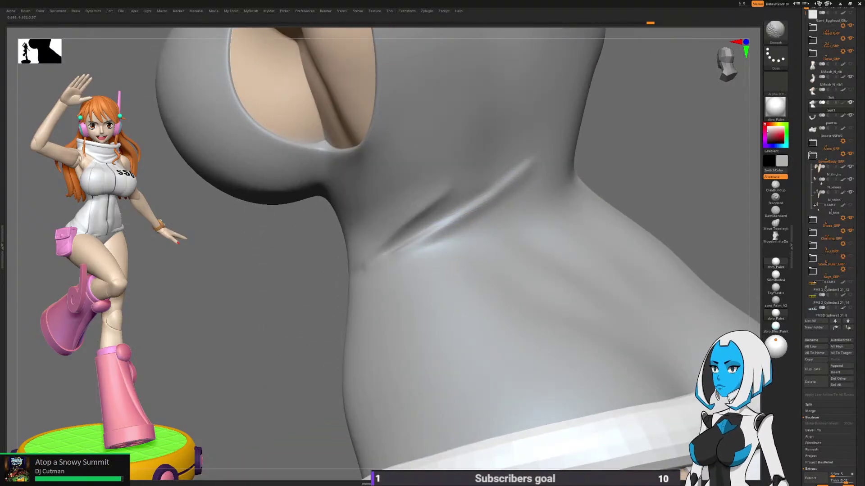
shift+drag(419, 220, 377, 243)
Step: Soften the front tip of the waist folds and strengthen the upper fold running parallel towards the back
mouse_move(303, 317)
right_down()
mouse_move(472, 243)
mouse_move(342, 236)
right_up()
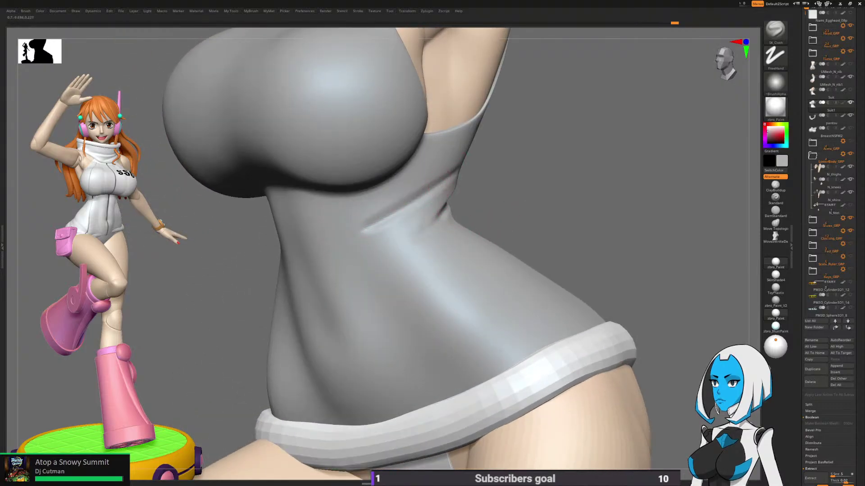
key(shift)
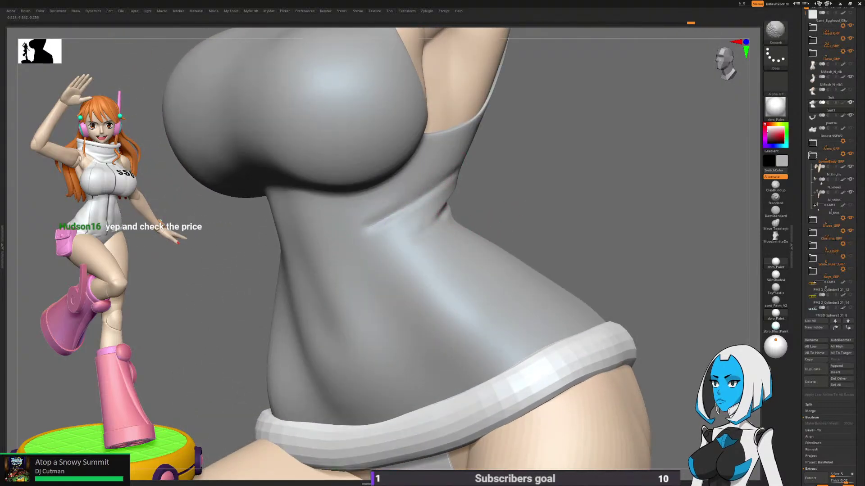
shift+drag(436, 205, 442, 188)
mouse_move(360, 212)
right_down()
mouse_move(458, 208)
mouse_move(440, 225)
right_up()
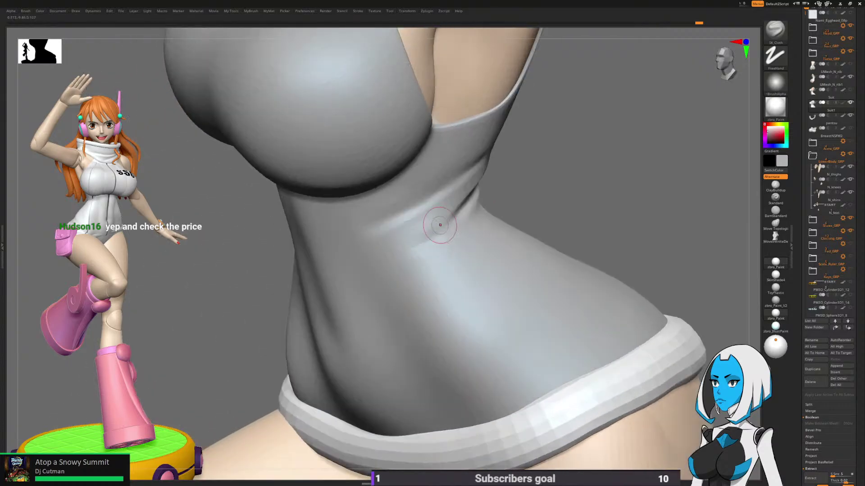
drag(368, 242, 477, 176)
right_drag(525, 139, 473, 168)
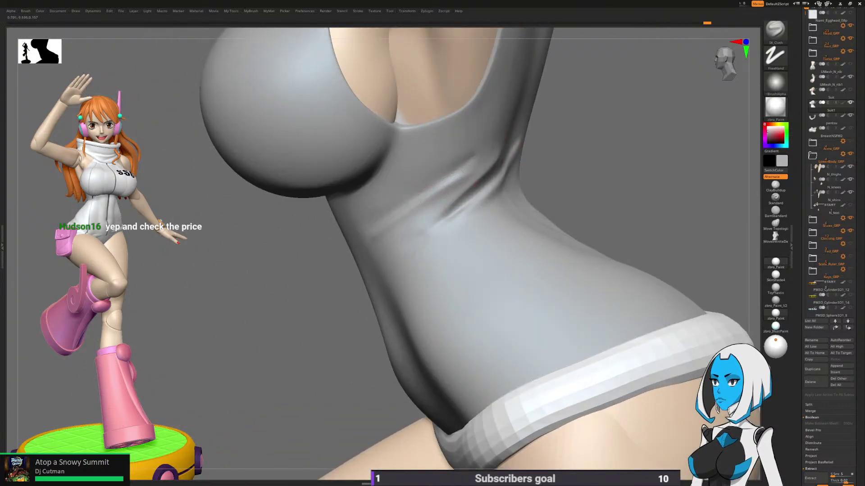
mouse_move(462, 170)
mouse_down()
mouse_move(491, 149)
mouse_move(462, 174)
mouse_up()
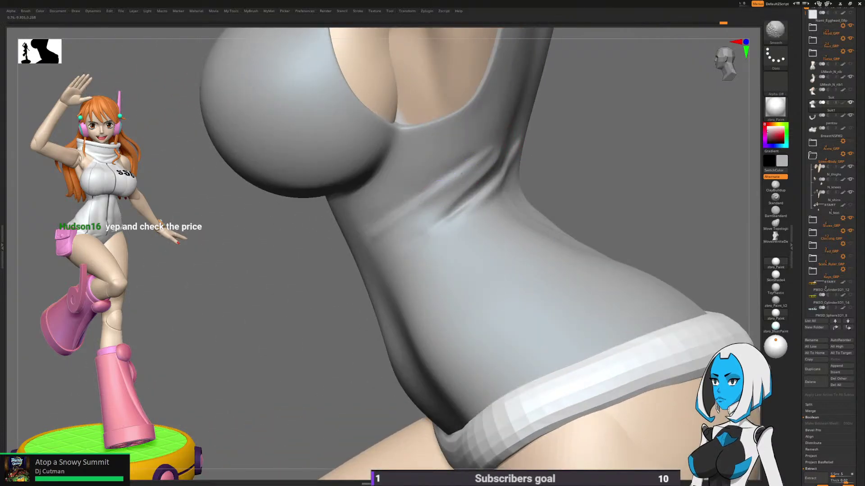
Step: Examine the side-waist folds from the front, back and side against the whole figure
right_drag(400, 209, 392, 230)
mouse_move(451, 210)
right_down()
mouse_move(536, 209)
mouse_move(541, 146)
mouse_move(468, 149)
right_up()
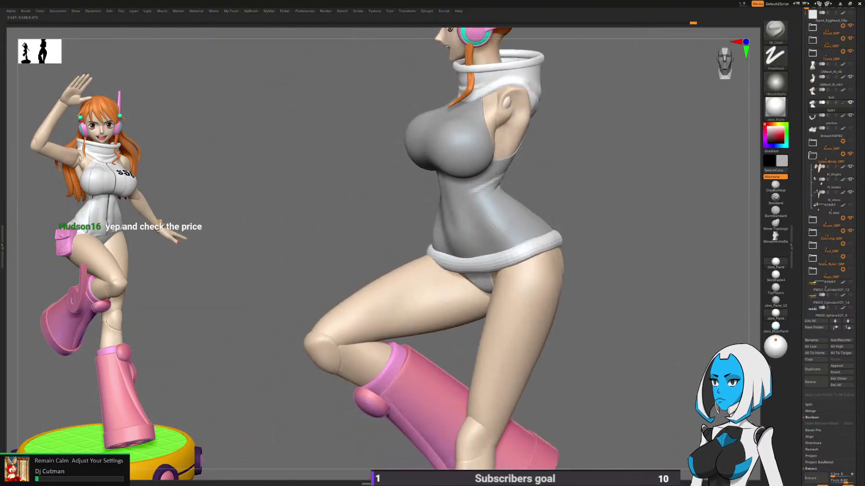
right_drag(541, 198, 473, 230)
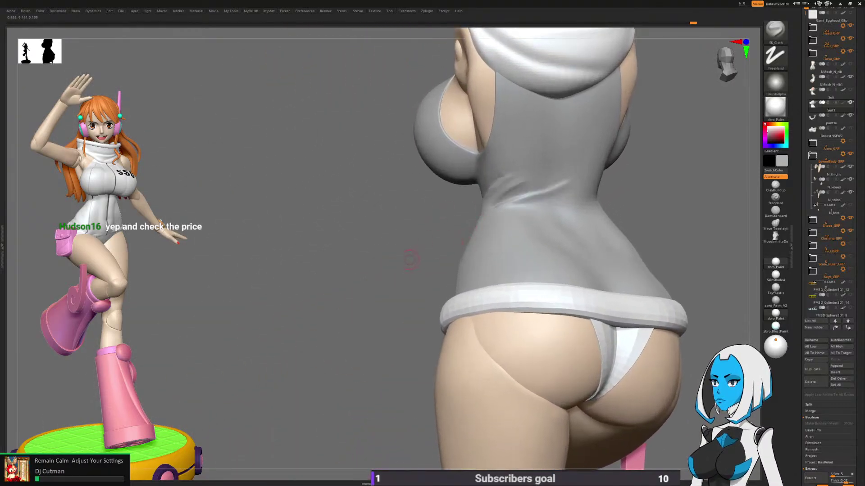
right_drag(410, 259, 371, 298)
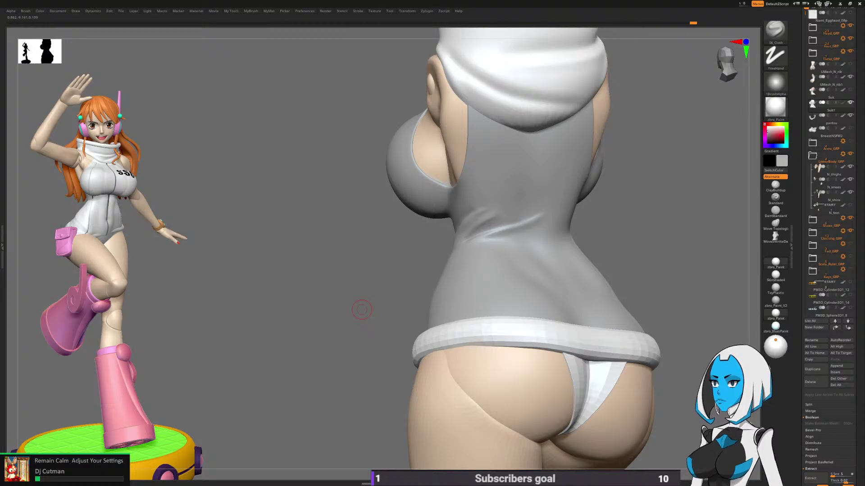
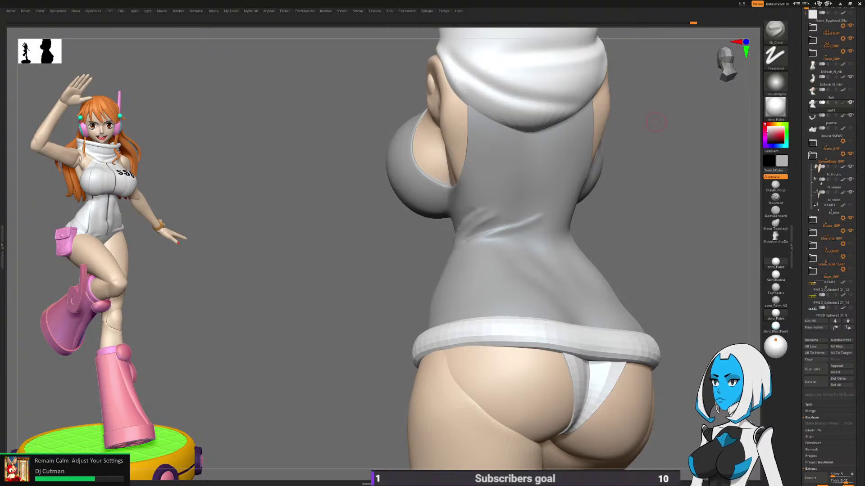
drag(656, 123, 510, 217)
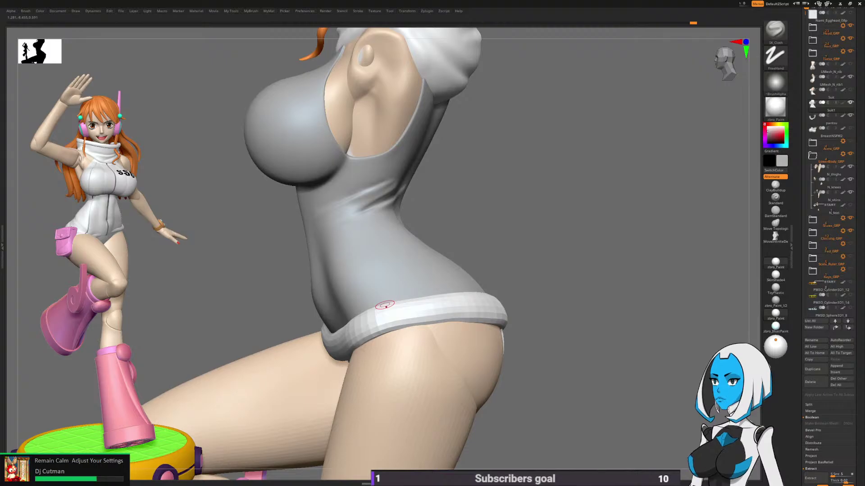
alt+drag(448, 232, 528, 241)
ctrl+right_drag(436, 203, 424, 247)
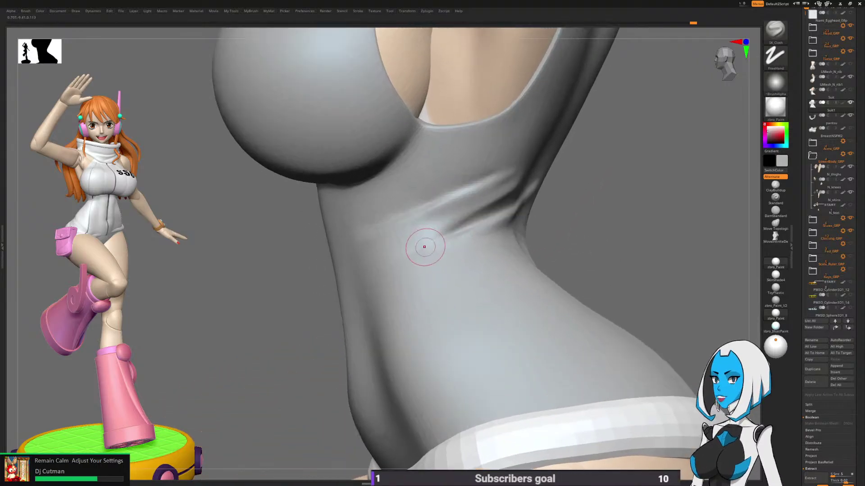
Step: Smooth the upper waist fold and redefine its ridge with a long stroke from back to front
drag(550, 190, 534, 198)
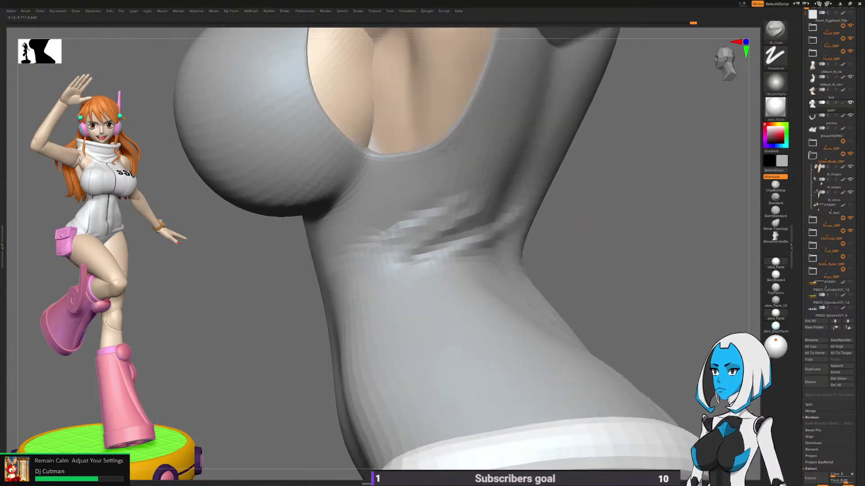
right_drag(367, 260, 352, 262)
shift+drag(470, 201, 448, 216)
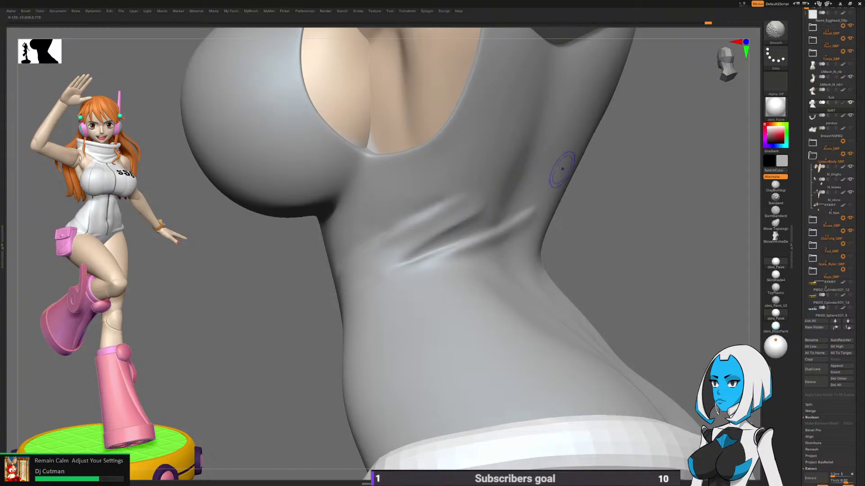
mouse_move(562, 169)
right_down()
mouse_move(465, 227)
mouse_move(507, 222)
right_up()
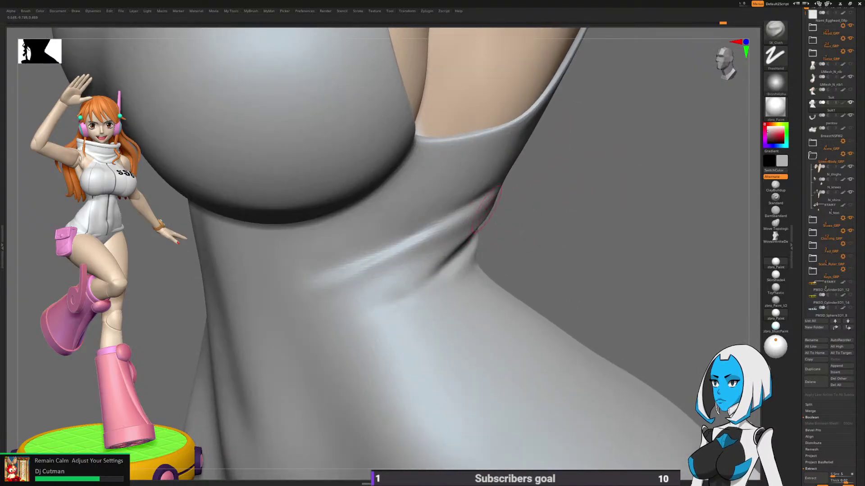
drag(488, 202, 338, 288)
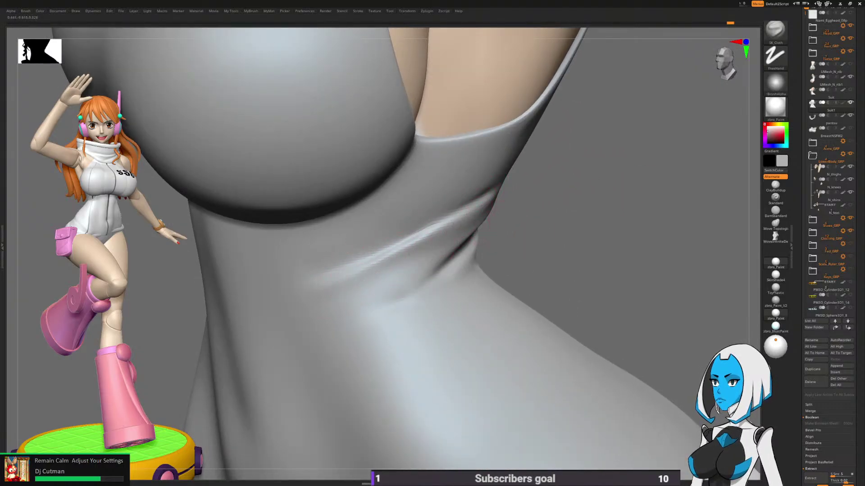
Step: Reduce the SK_Cloth draw size and refine the back end of the upper waist fold
right_drag(511, 210, 491, 230)
key(space)
drag(476, 275, 472, 276)
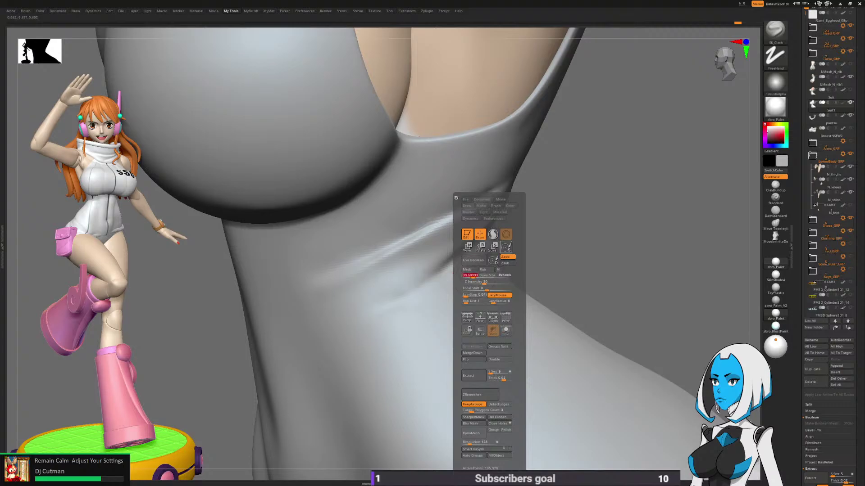
mouse_move(498, 201)
mouse_down()
mouse_move(430, 235)
mouse_move(498, 199)
mouse_up()
Step: Examine the suit's bust and waist from the front and at tilted angles, reducing the brush draw size along the way
mouse_move(557, 257)
ctrl+right_down()
mouse_move(588, 226)
mouse_move(563, 208)
mouse_move(589, 206)
mouse_move(553, 225)
mouse_move(581, 224)
ctrl+right_up()
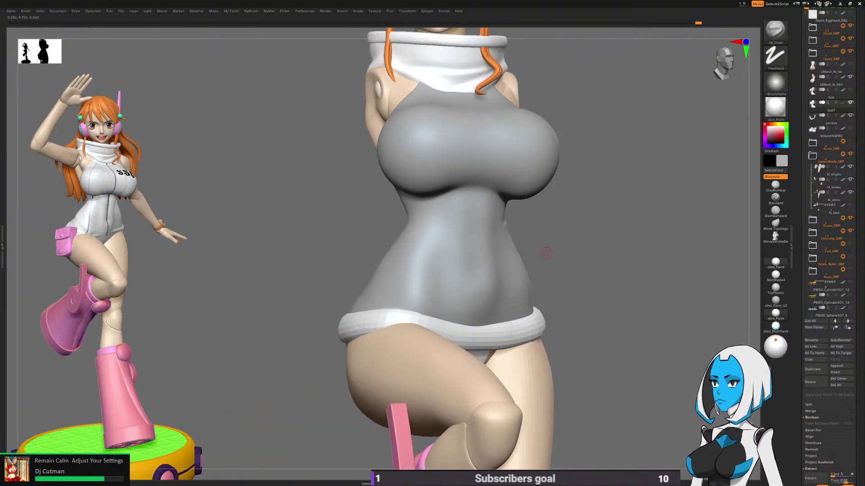
right_drag(550, 253, 494, 207)
key(space)
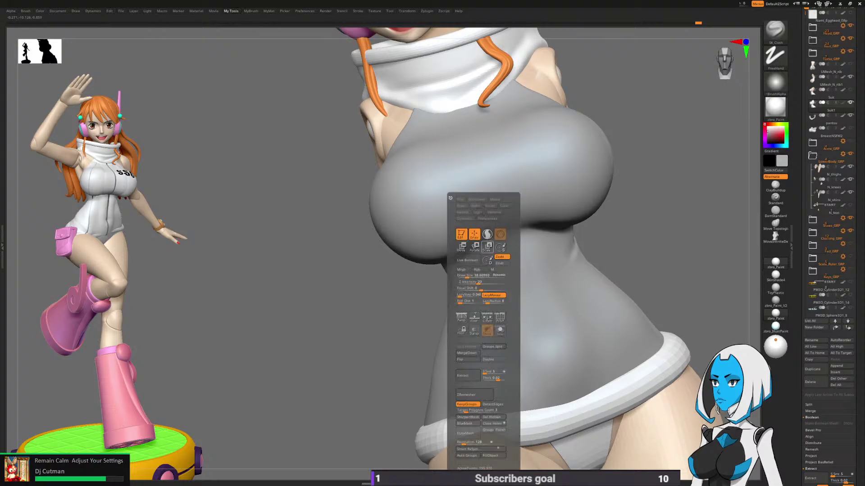
click(776, 198)
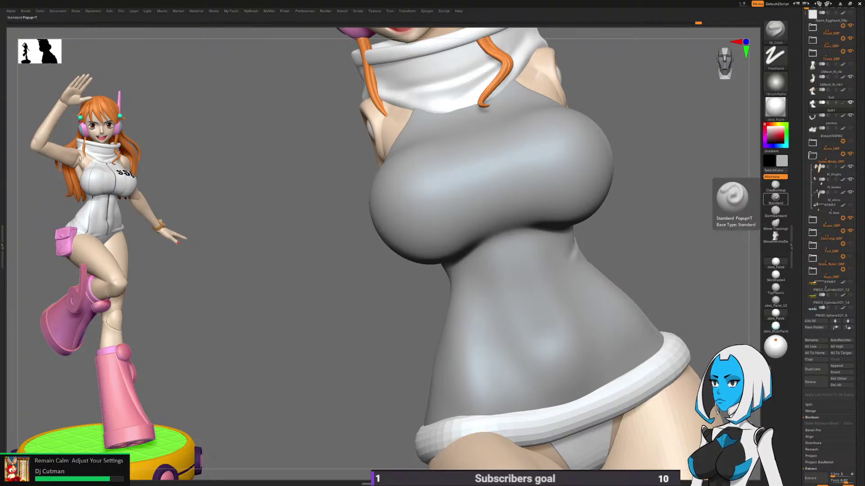
right_drag(654, 234, 604, 232)
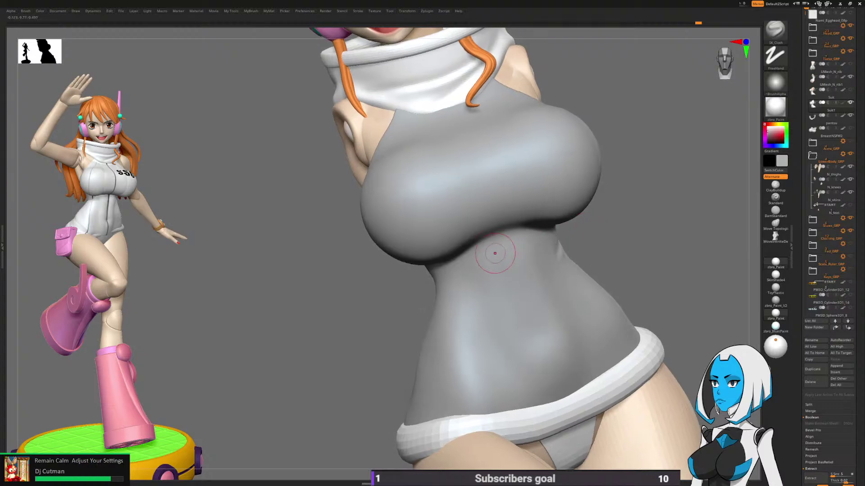
right_drag(494, 252, 442, 214)
key(space)
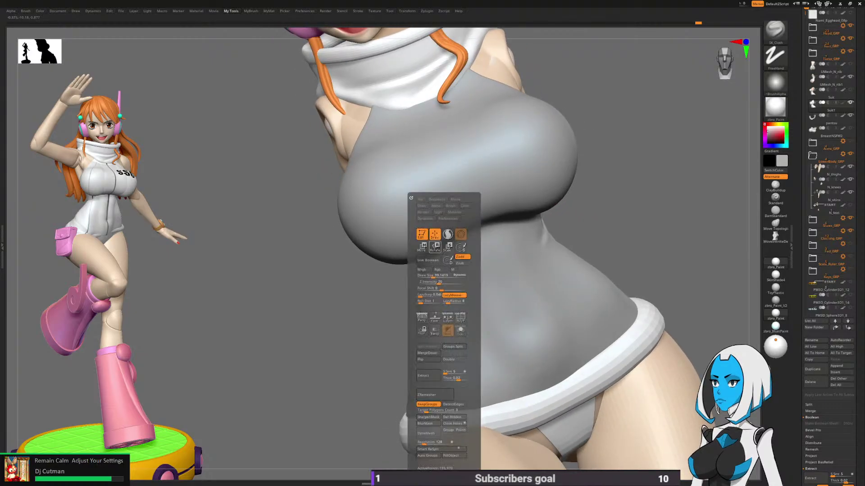
drag(433, 275, 429, 275)
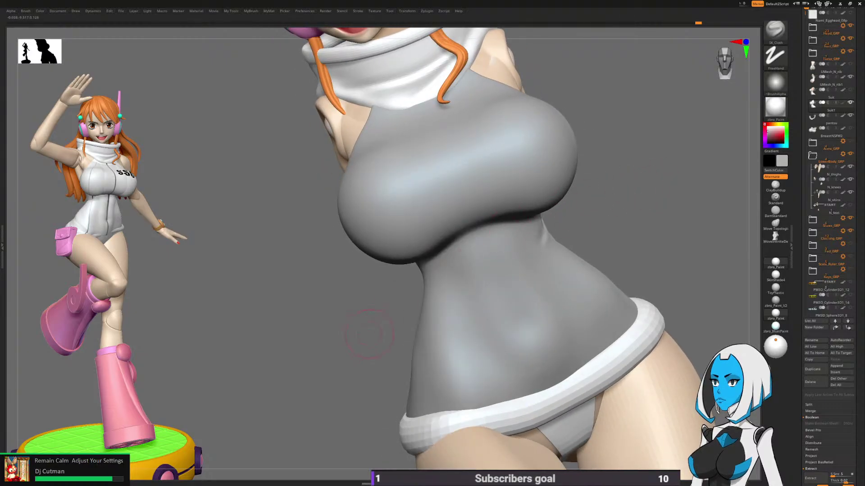
ctrl+right_drag(372, 332, 368, 302)
drag(369, 301, 659, 252)
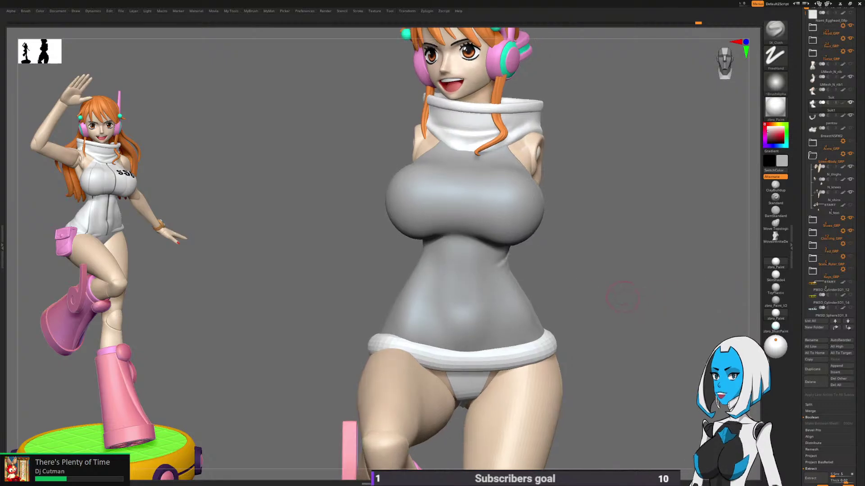
Step: Strengthen the back end of the side-waist fold with a short SK_Cloth stroke
ctrl+right_drag(498, 285, 517, 233)
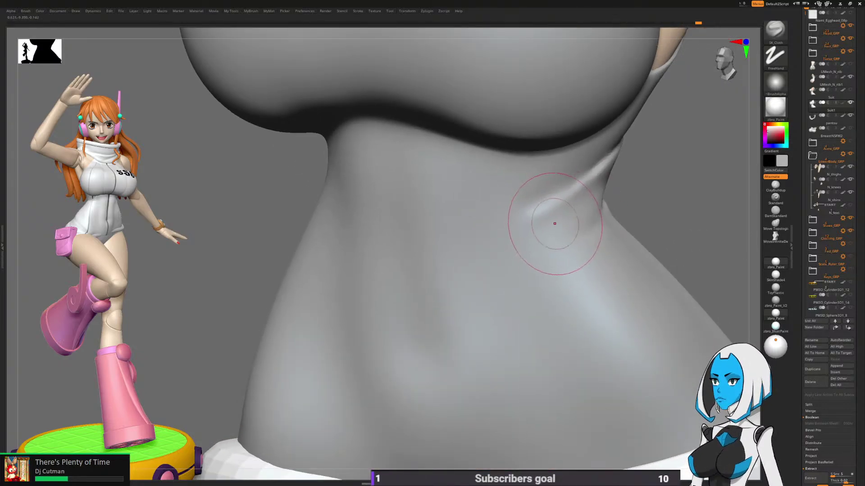
key(space)
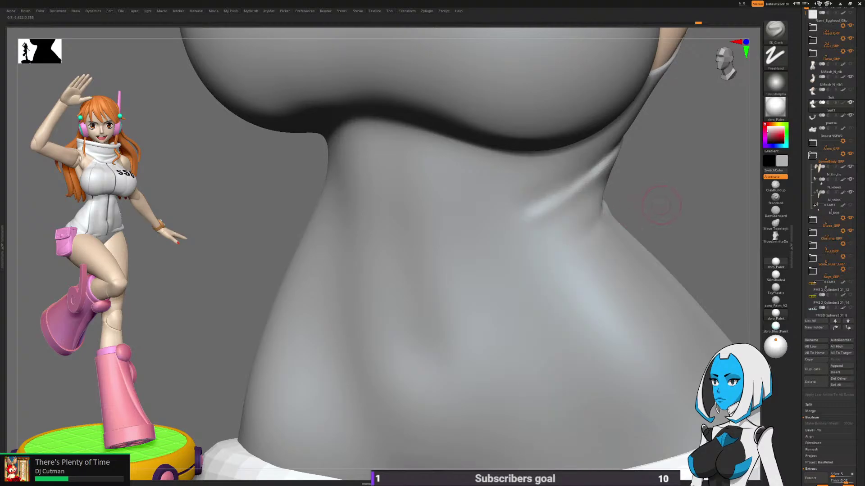
right_drag(657, 199, 623, 197)
mouse_move(624, 163)
mouse_down()
mouse_move(545, 209)
mouse_move(630, 154)
mouse_up()
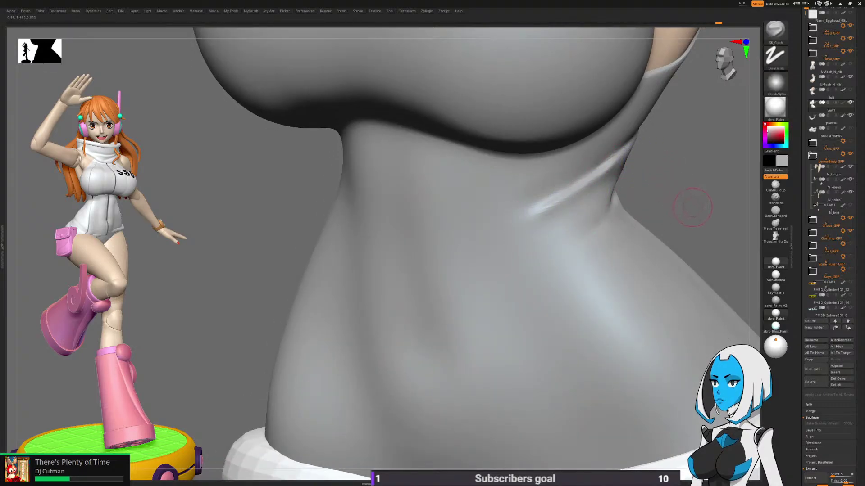
Step: Sculpt a tension fold across the lower front of the bust with two long, nearly horizontal SK_Cloth strokes
ctrl+right_drag(749, 209, 721, 171)
right_drag(631, 211, 591, 249)
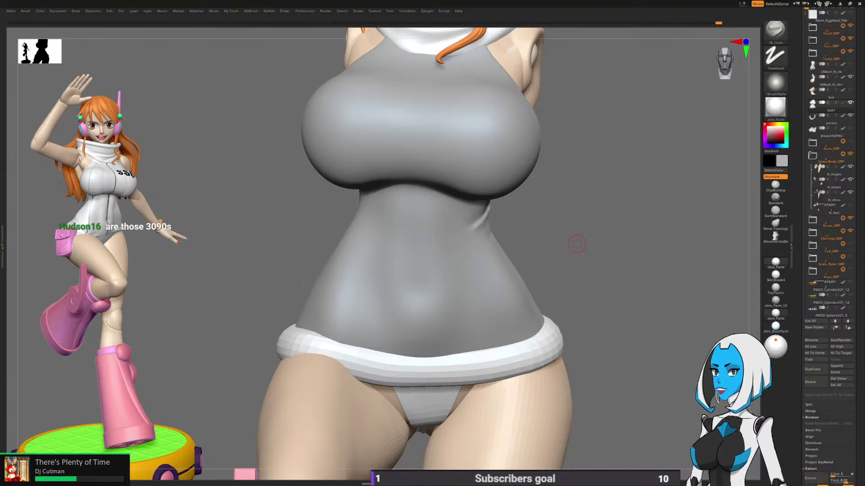
right_drag(577, 244, 610, 245)
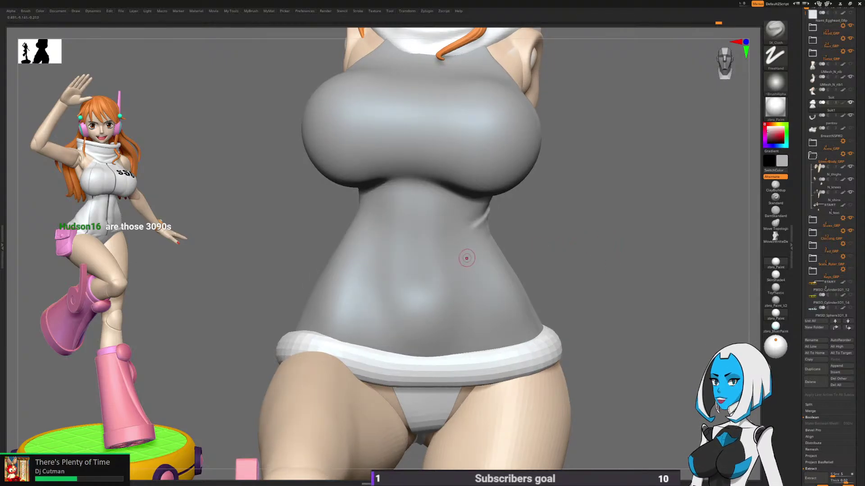
ctrl+right_drag(467, 256, 423, 241)
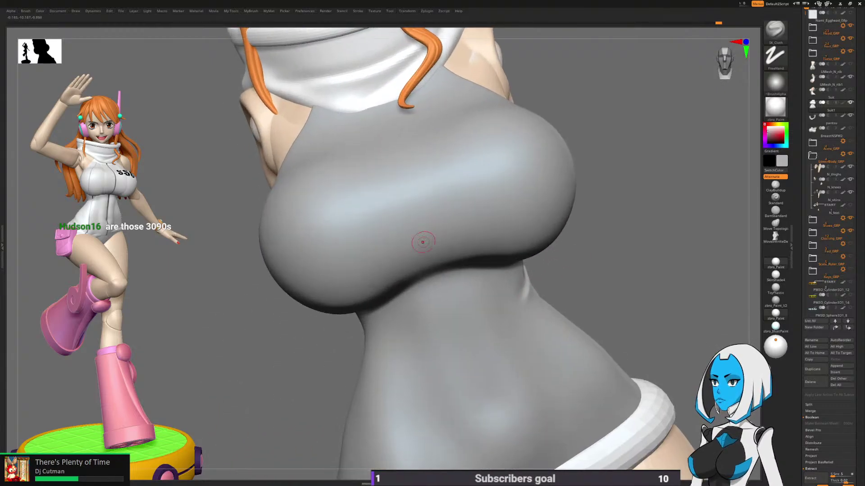
key(space)
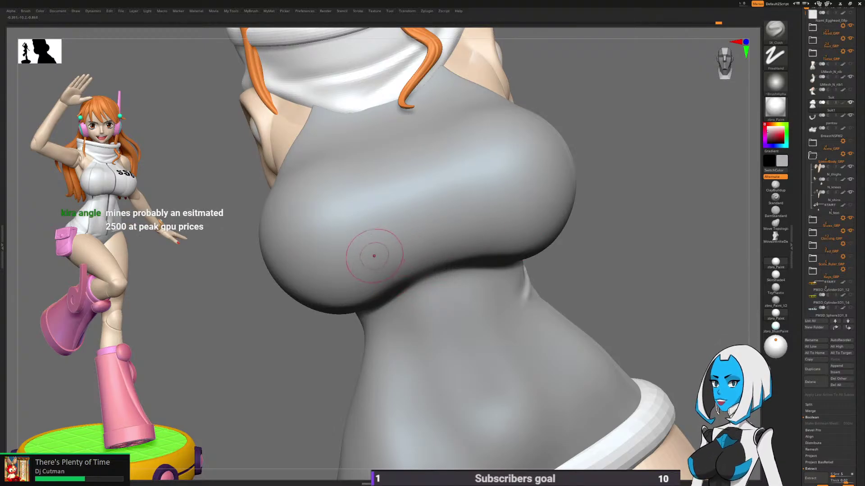
drag(342, 250, 561, 219)
drag(388, 255, 508, 234)
Step: Reduce the draw size, deepen the bust fold with another stroke along its length, and smooth it
mouse_move(491, 245)
right_down()
mouse_move(598, 261)
mouse_move(511, 259)
mouse_move(527, 236)
mouse_move(494, 220)
mouse_move(509, 223)
right_up()
key(space)
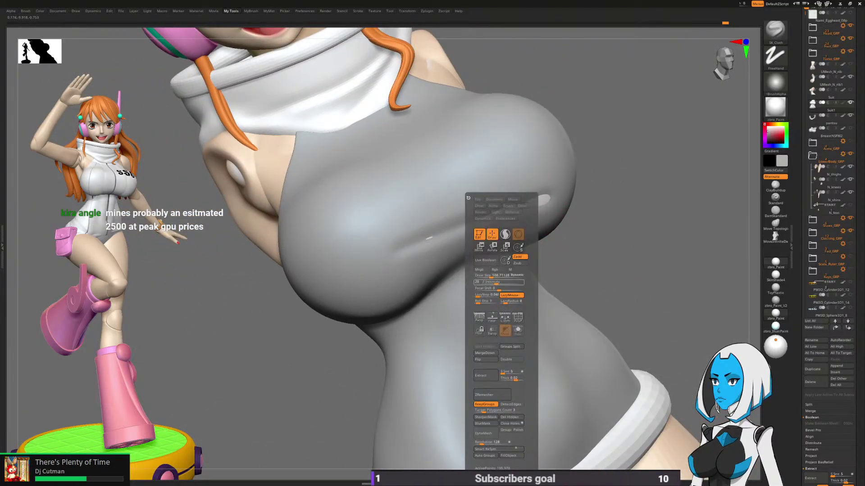
drag(488, 276, 485, 276)
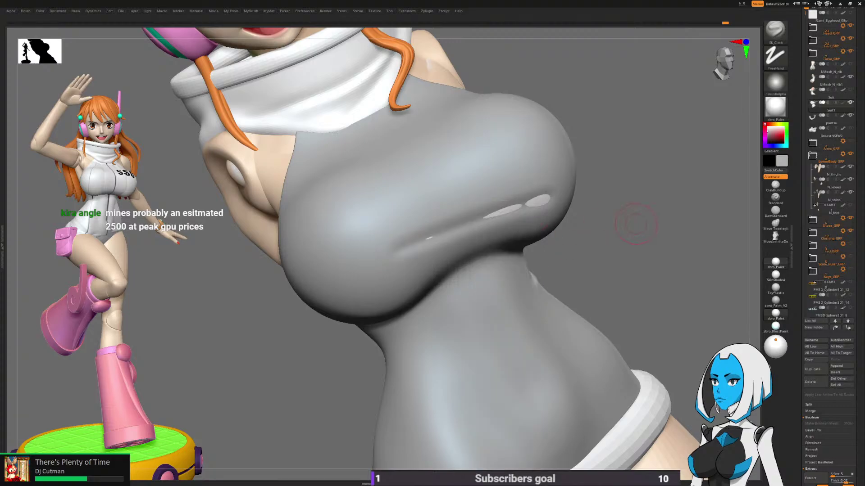
right_drag(637, 222, 602, 236)
drag(385, 250, 545, 198)
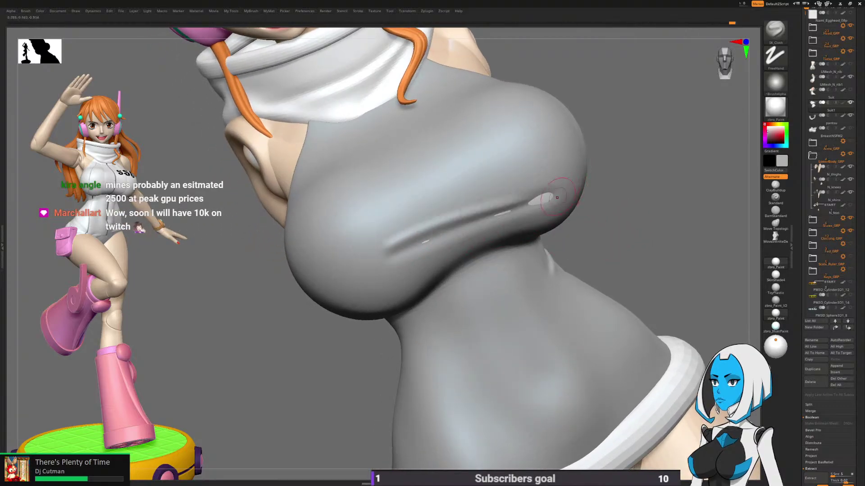
key(shift)
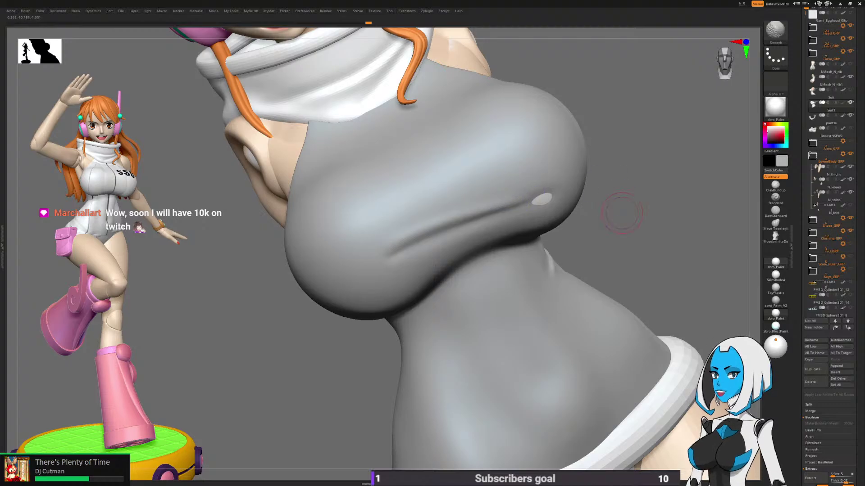
Step: Sculpt a second fold below the first, running roughly parallel to it along the underside of the bust
drag(622, 214, 570, 268)
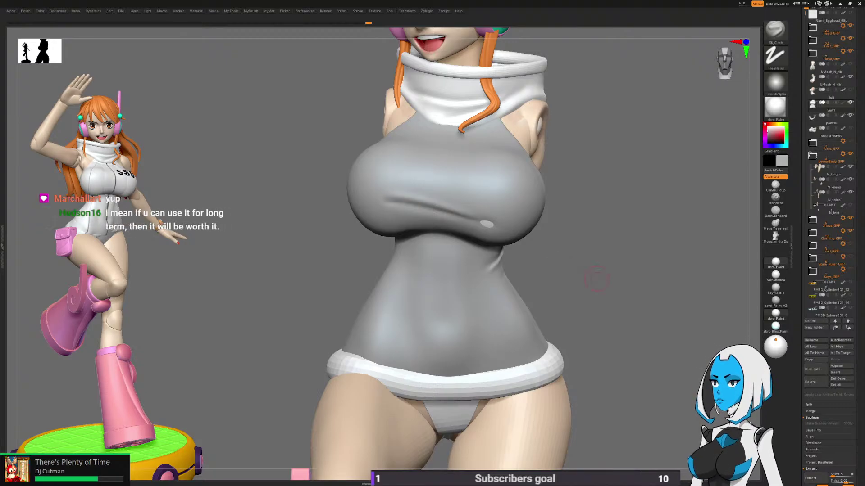
right_drag(596, 276, 525, 239)
mouse_move(454, 264)
right_down()
mouse_move(474, 242)
mouse_move(455, 243)
mouse_move(477, 235)
right_up()
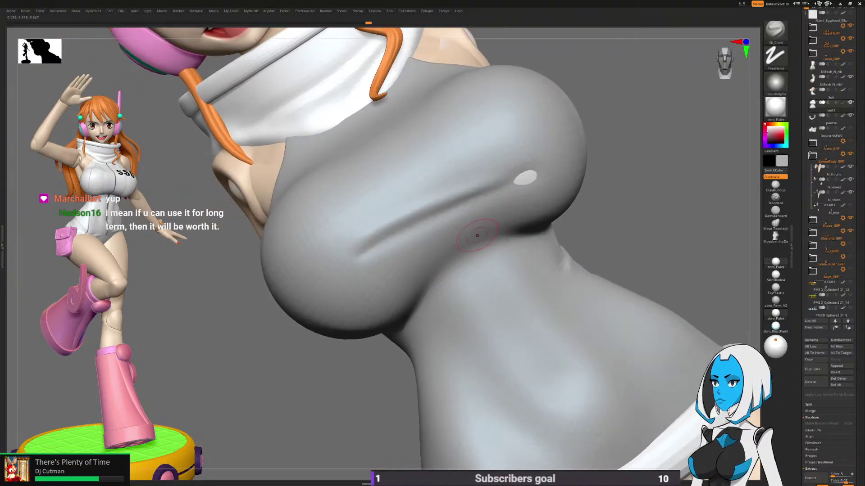
drag(516, 222, 315, 293)
drag(507, 223, 354, 288)
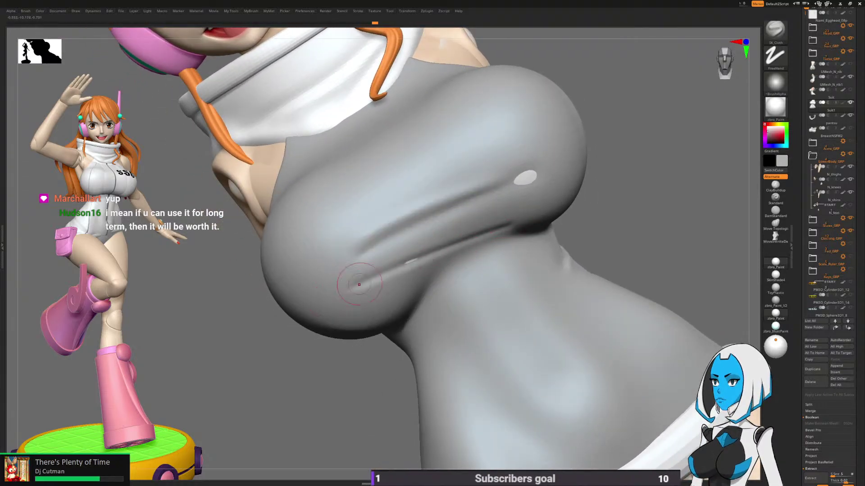
drag(527, 219, 406, 262)
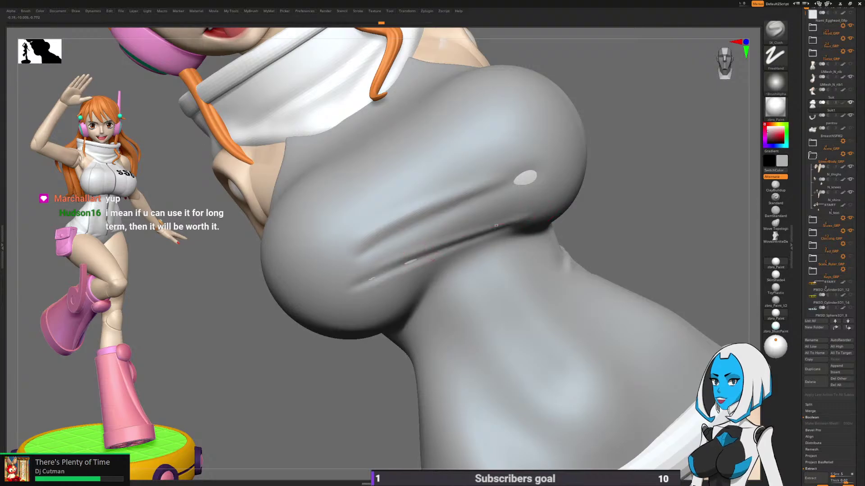
Step: Smooth the lower bust fold along its crease and soften both of its ends
mouse_move(491, 237)
shift+mouse_down()
mouse_move(416, 271)
mouse_move(423, 262)
shift+mouse_up()
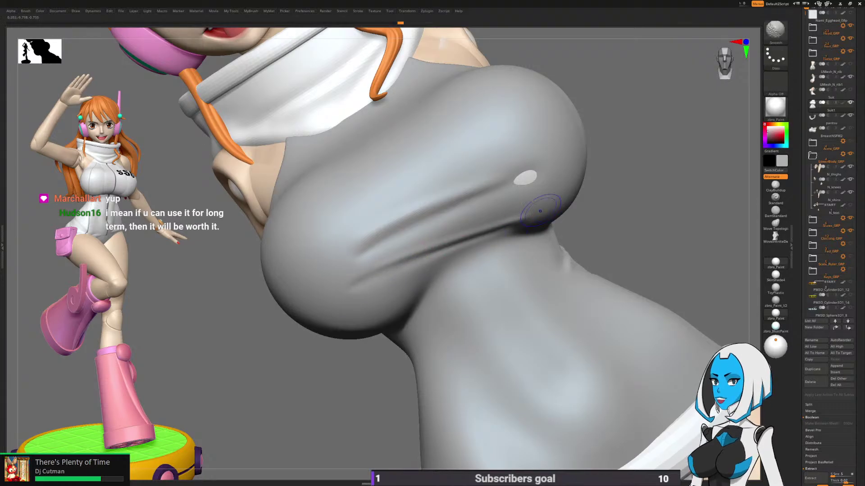
shift+drag(540, 211, 525, 220)
shift+drag(359, 269, 315, 297)
shift+drag(280, 366, 289, 390)
Step: Reduce the draw size, undo the first sharpening stroke, and redefine the lower bust fold's crease with one long stroke
mouse_move(649, 332)
alt+mouse_down()
mouse_move(668, 332)
mouse_move(625, 305)
alt+mouse_up()
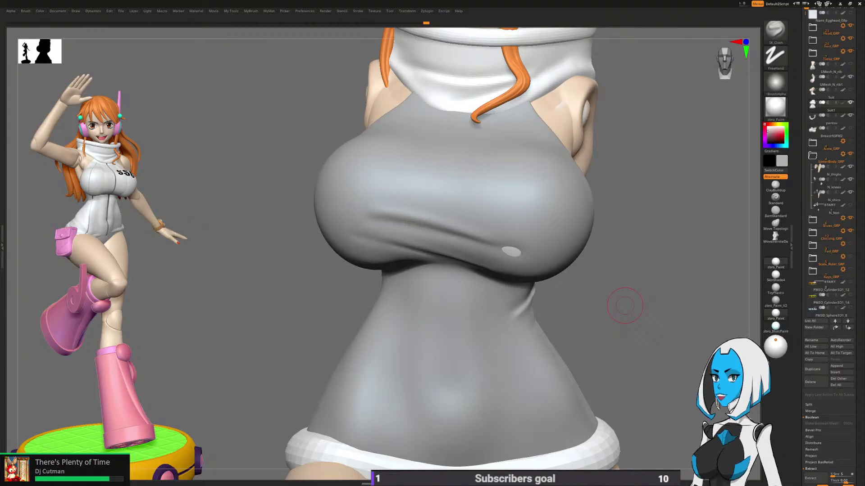
drag(625, 305, 552, 228)
right_drag(451, 217, 415, 230)
key(space)
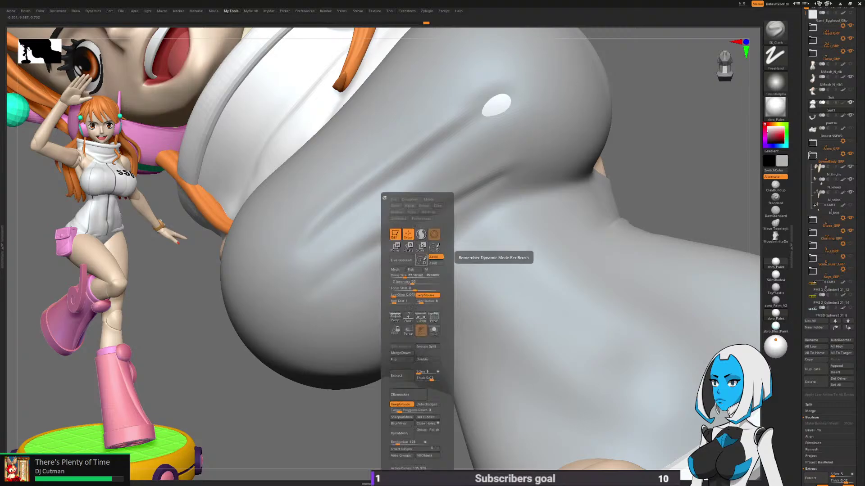
drag(409, 275, 405, 275)
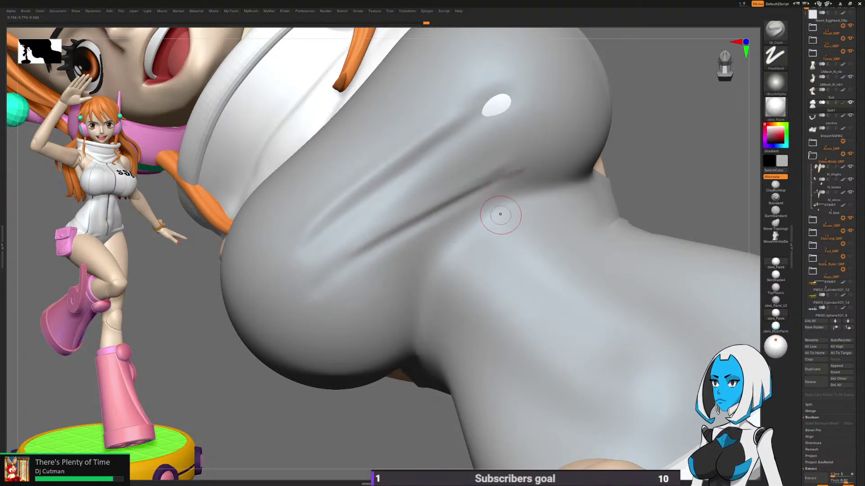
key(ctrl+z)
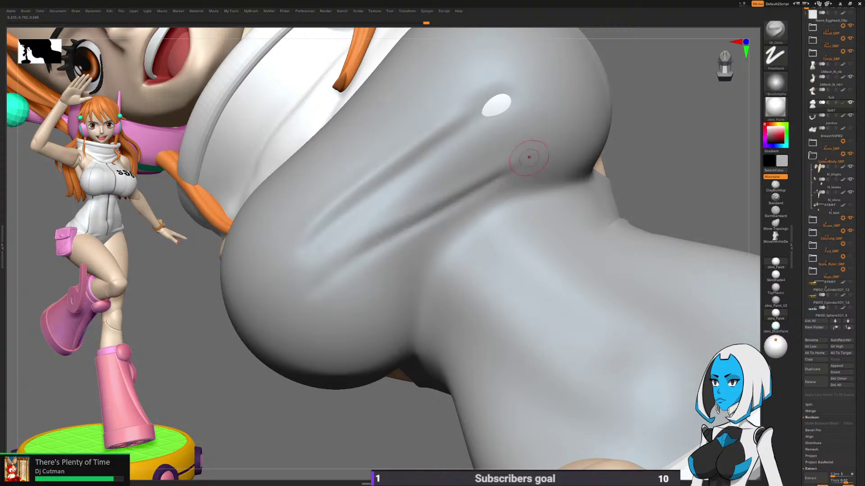
drag(518, 168, 322, 270)
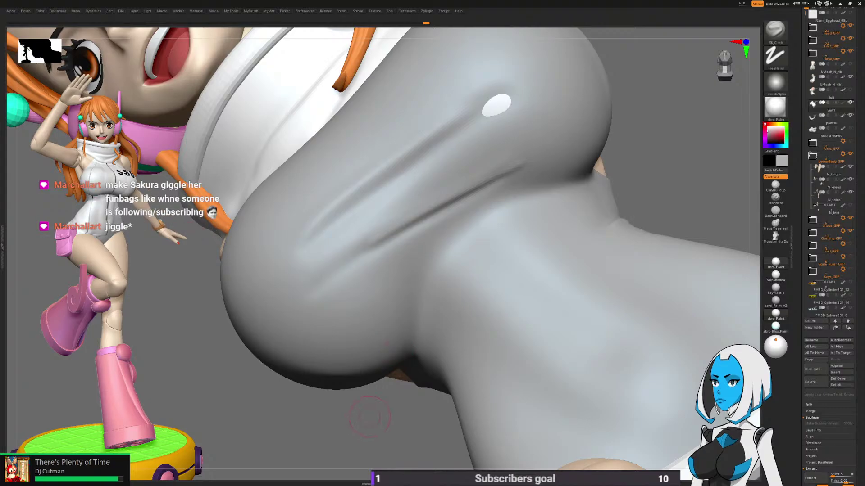
Step: Enlarge the draw size and sculpt a diagonal fold across the upper front of the bust
drag(371, 415, 432, 405)
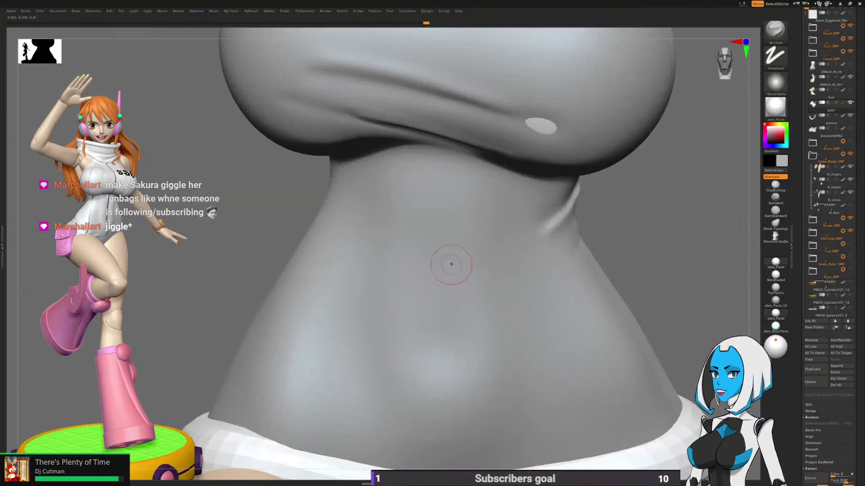
alt+drag(662, 234, 655, 182)
right_drag(654, 183, 450, 209)
key(space)
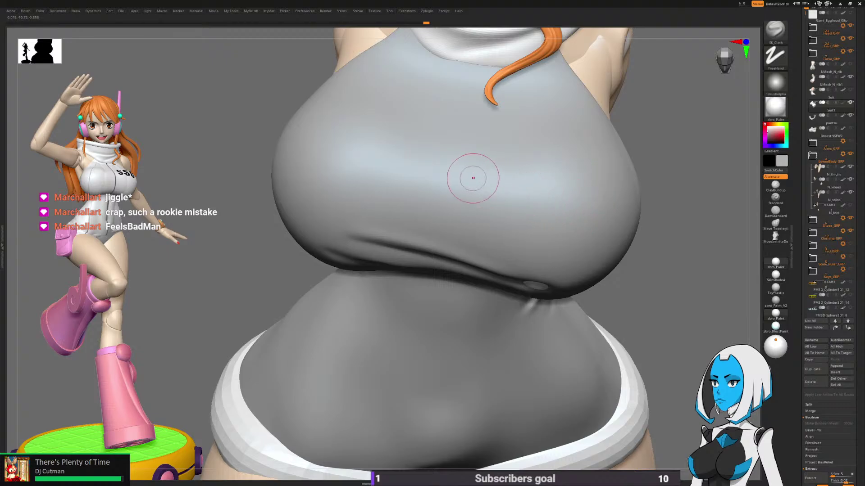
drag(376, 141, 506, 226)
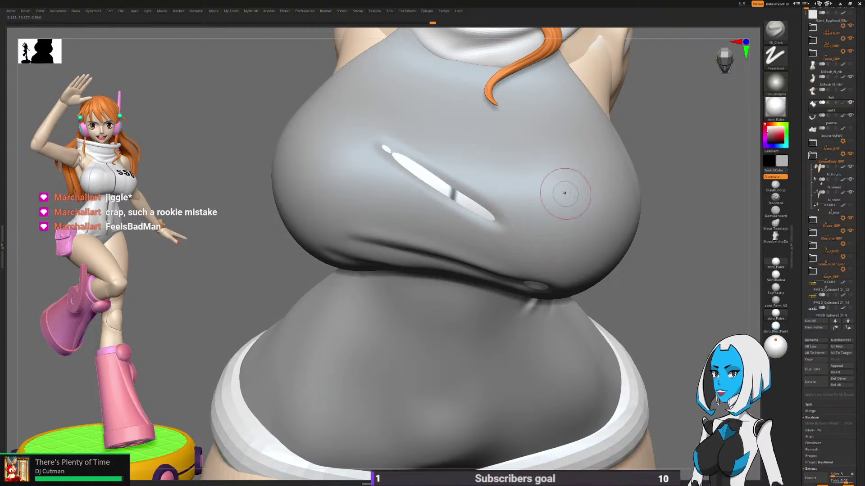
Step: Expand the torso subtool folder, select the BreastNSFW1 subtool and isolate it in the viewport
mouse_move(651, 322)
right_down()
mouse_move(659, 277)
mouse_move(749, 203)
right_up()
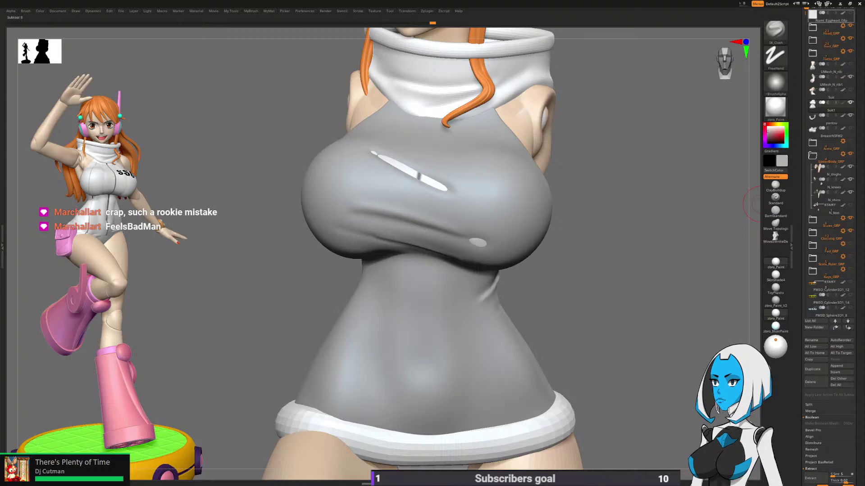
click(813, 53)
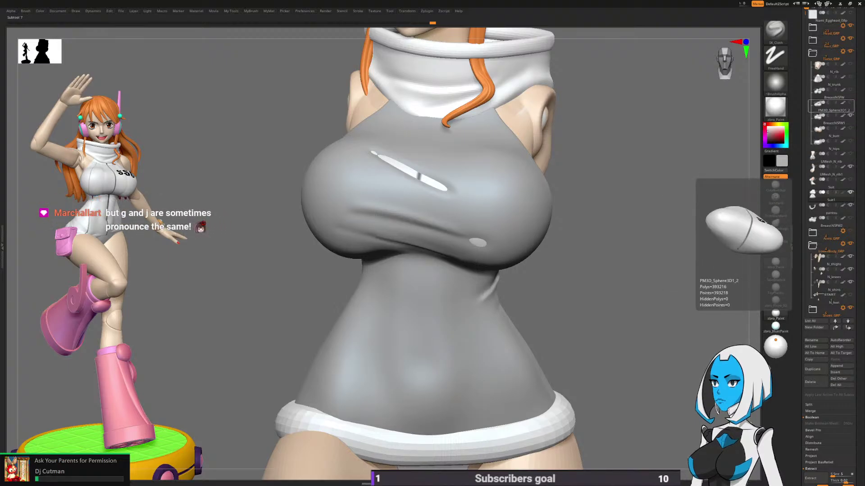
click(826, 118)
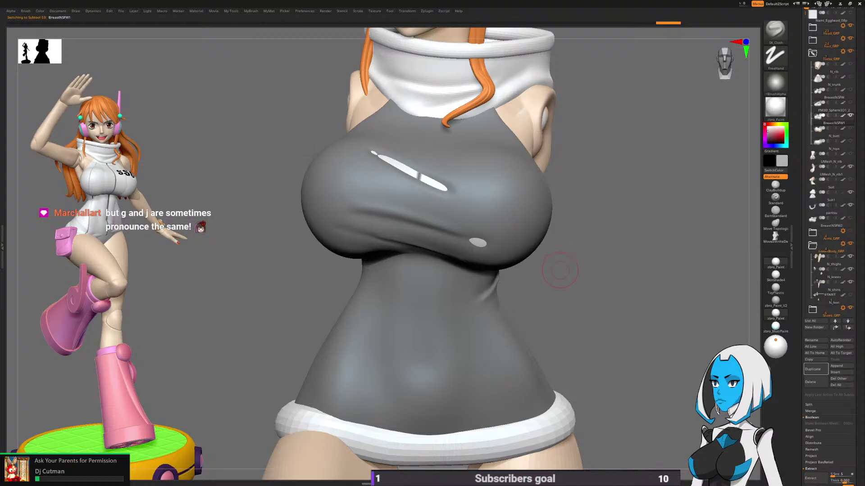
right_click(560, 270)
click(586, 331)
ctrl+shift+click(446, 241)
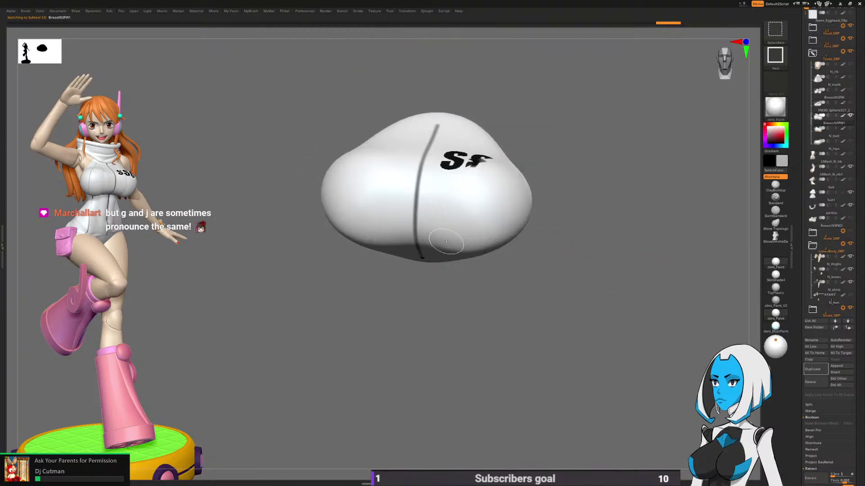
Step: Restore the rest of the figure around the isolated chest piece and select the Suit1 subtool
ctrl+shift+click(577, 306)
key(space)
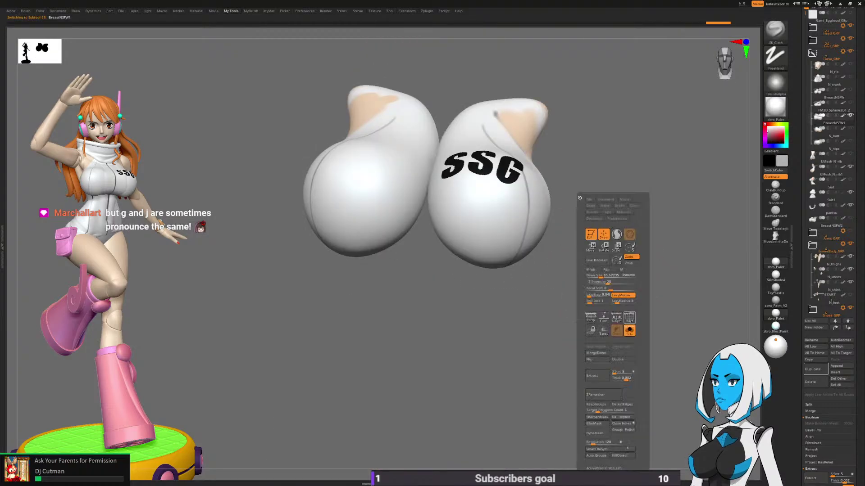
click(629, 328)
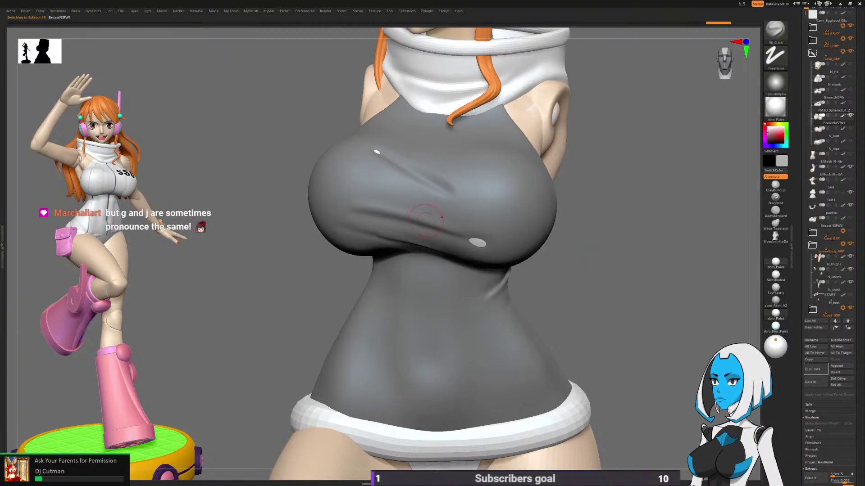
alt+click(478, 280)
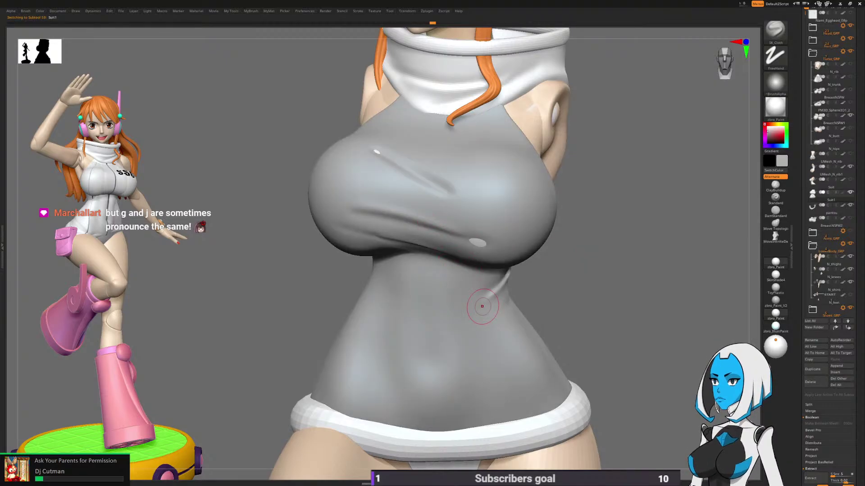
ctrl+right_drag(481, 306, 493, 312)
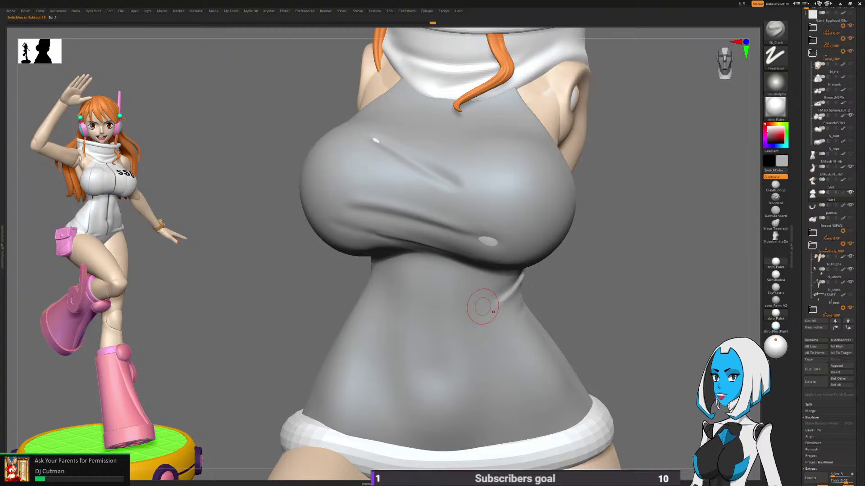
Step: Refine the diagonal fold across the upper front of the bust and smooth both of its ends
mouse_move(448, 193)
right_down()
mouse_move(351, 199)
mouse_move(429, 203)
mouse_move(404, 216)
mouse_move(512, 174)
right_up()
right_drag(474, 205, 480, 200)
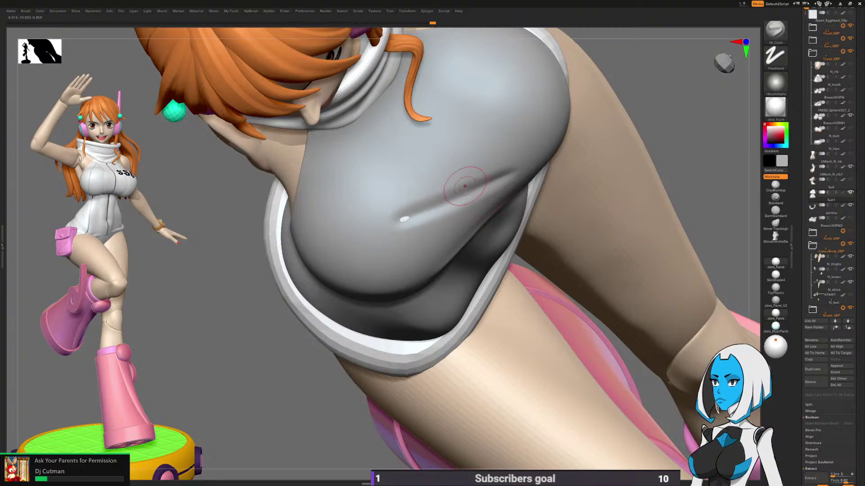
key(space)
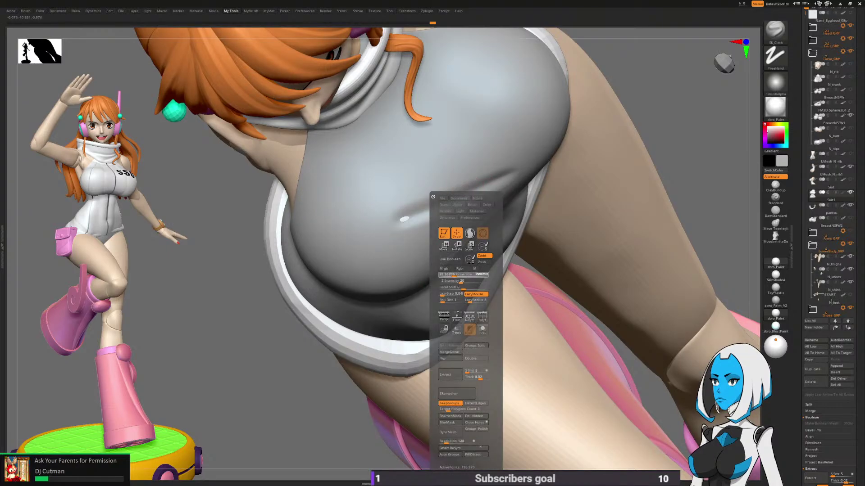
right_drag(463, 274, 512, 174)
mouse_move(387, 156)
right_down()
mouse_move(407, 170)
mouse_move(396, 284)
mouse_move(366, 228)
right_up()
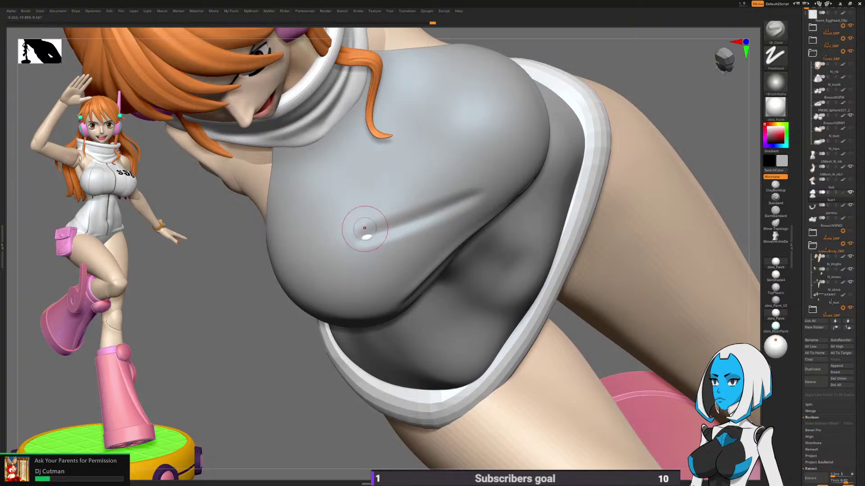
key(shift)
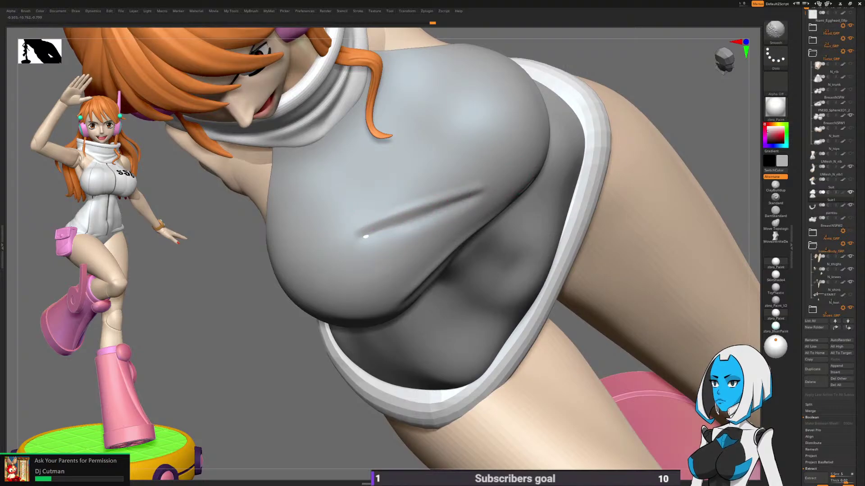
mouse_move(357, 257)
right_down()
mouse_move(444, 170)
mouse_move(386, 201)
right_up()
shift+right_drag(459, 185, 464, 222)
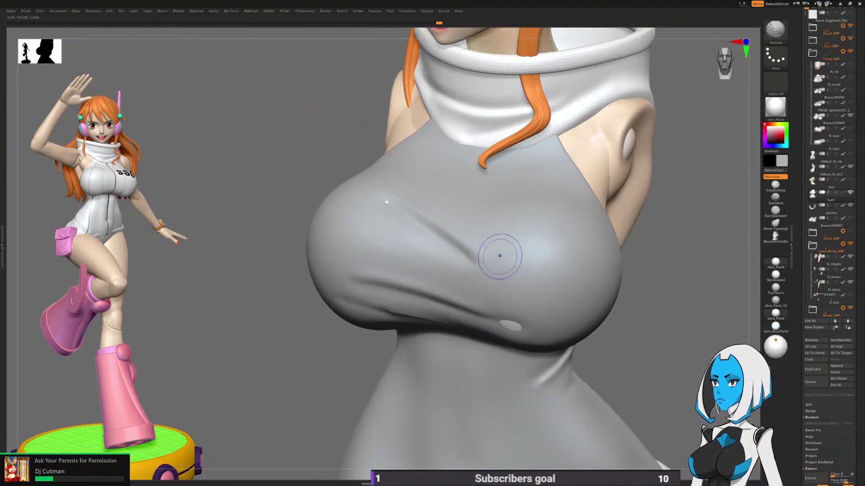
mouse_move(470, 246)
shift+mouse_down()
mouse_move(491, 250)
mouse_move(483, 271)
shift+mouse_up()
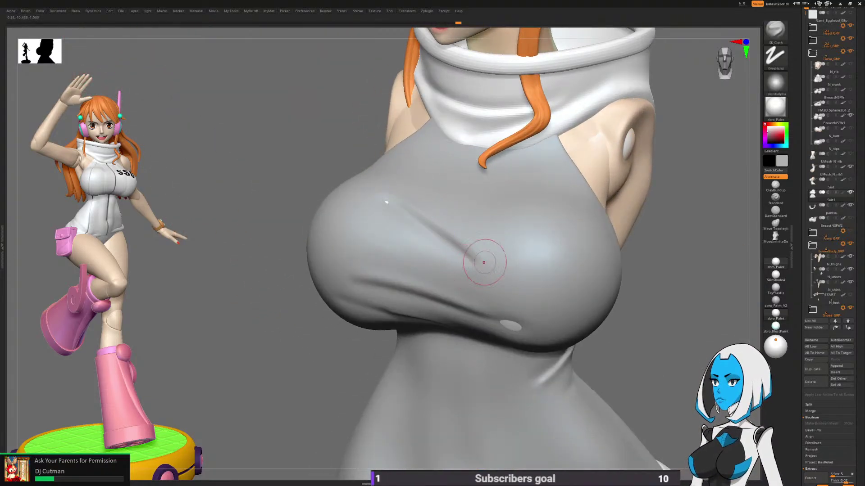
Step: Drop the suit to a lower subdivision level for the Move brush and return it to its highest level
mouse_move(482, 260)
alt+right_down()
mouse_move(487, 198)
mouse_move(501, 181)
mouse_move(523, 244)
mouse_move(518, 261)
alt+right_up()
key(b)
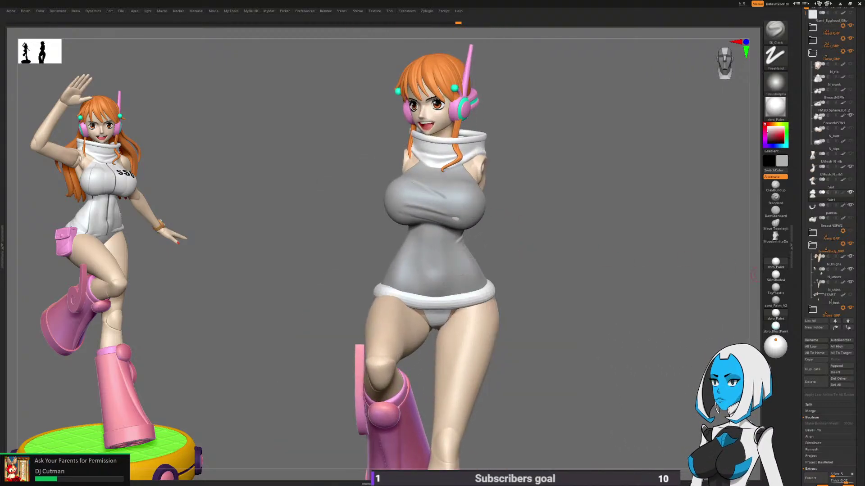
drag(858, 361, 858, 68)
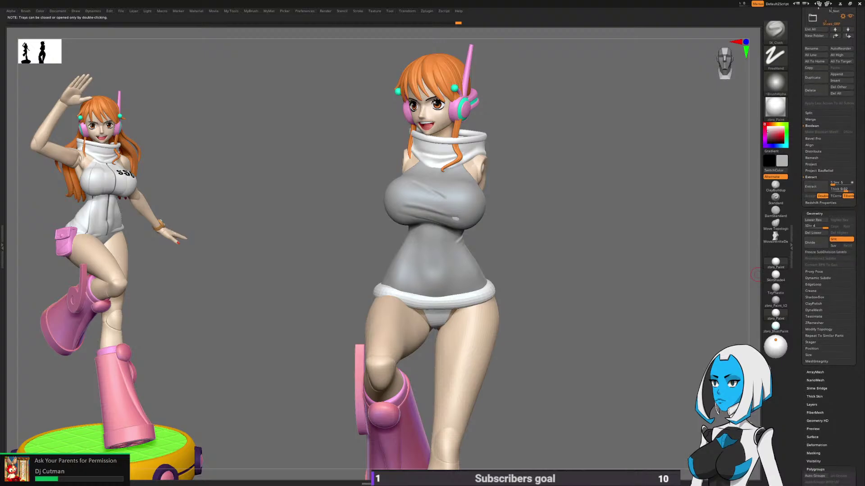
key(shift+d)
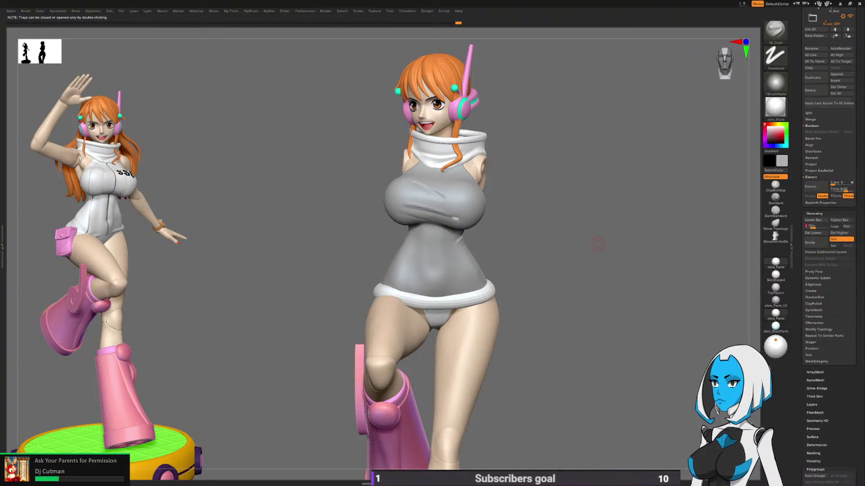
right_drag(467, 249, 493, 237)
key(space)
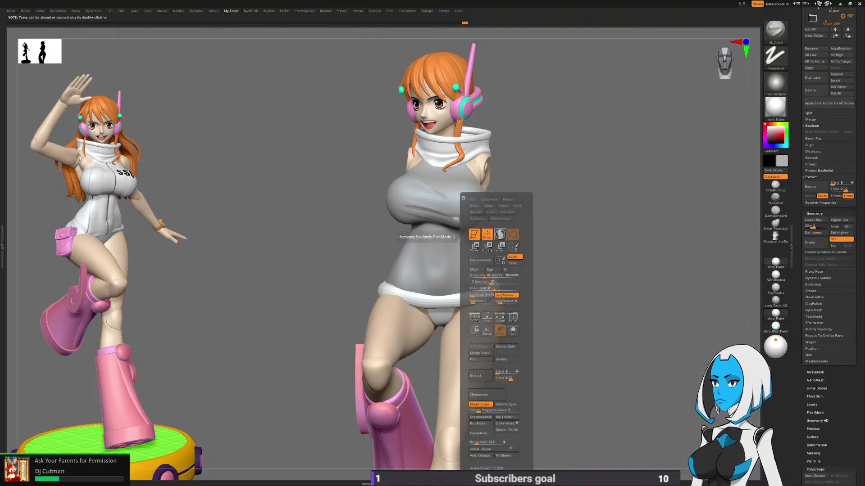
ctrl+right_drag(479, 277, 484, 177)
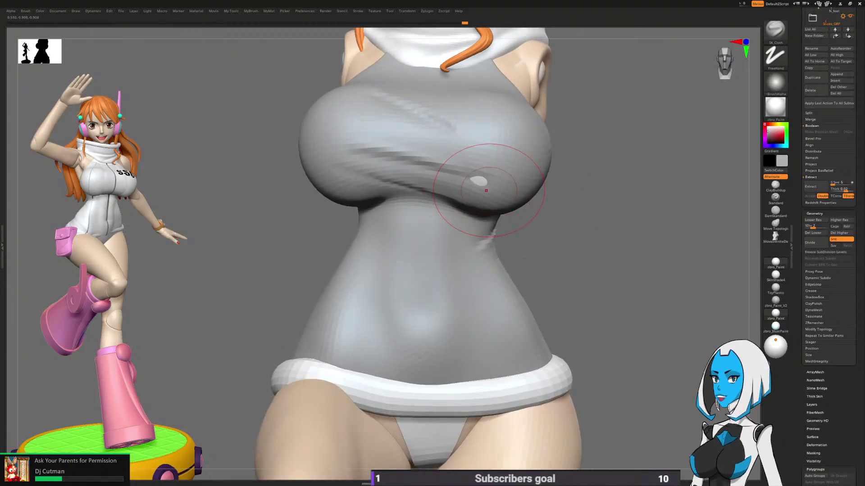
key(space)
key(b)
click(471, 285)
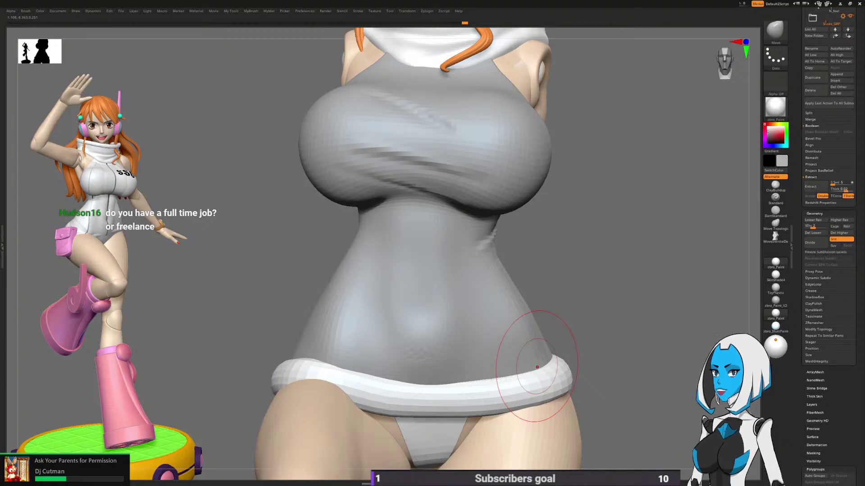
drag(559, 200, 578, 220)
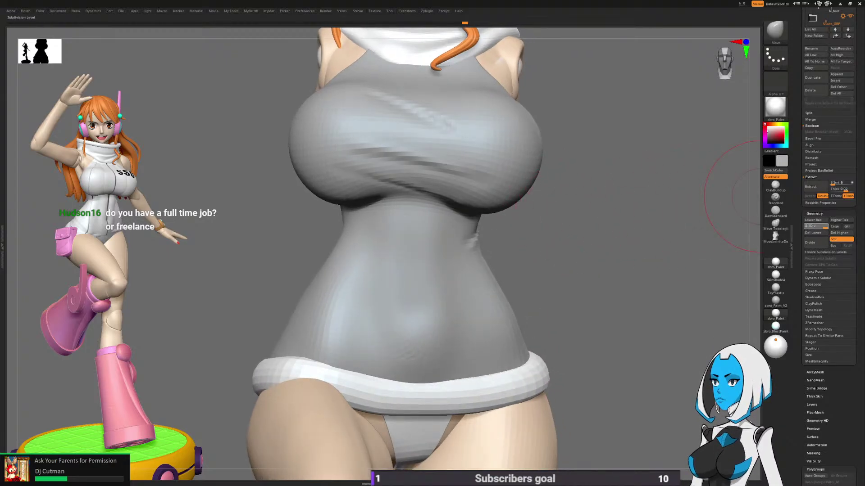
key(d)
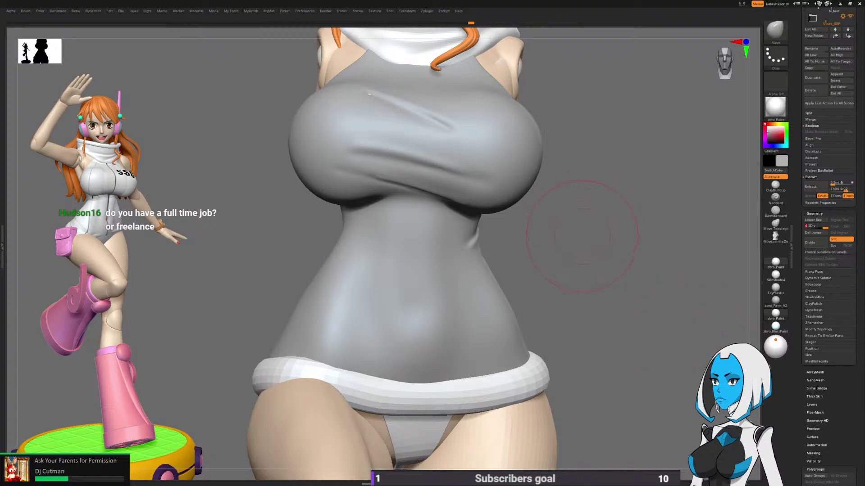
Step: With the SK_Cloth brush at a reduced draw size, deepen the lowest fold on the bust's underside and soften its outer end
drag(582, 236, 541, 240)
key(space)
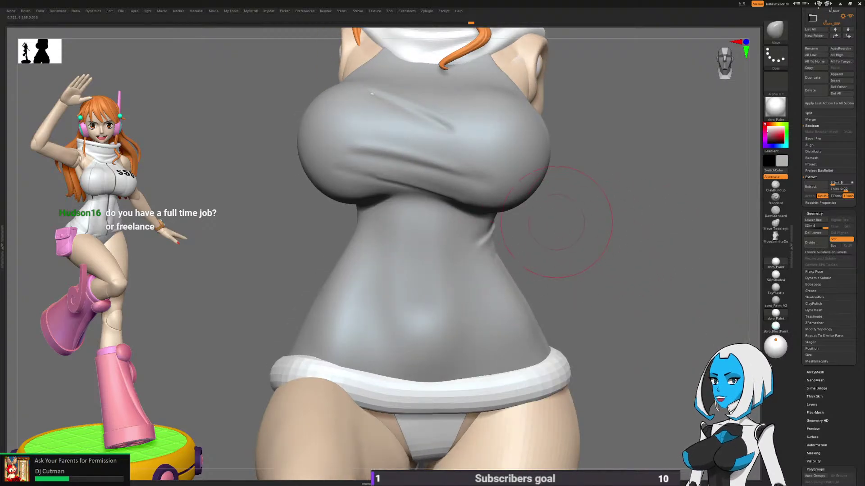
key(space)
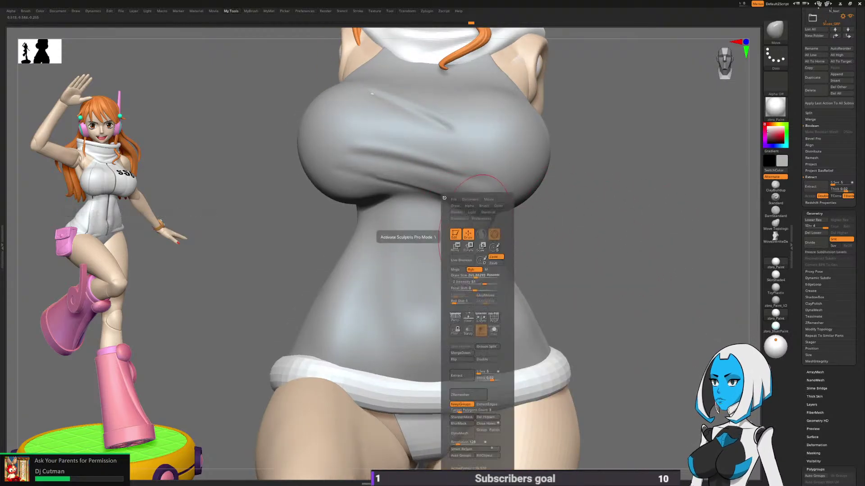
drag(476, 276, 469, 276)
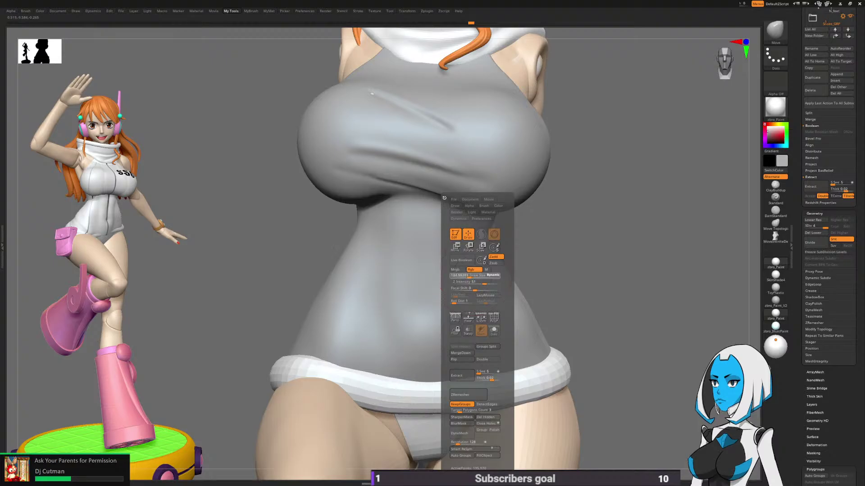
key(b)
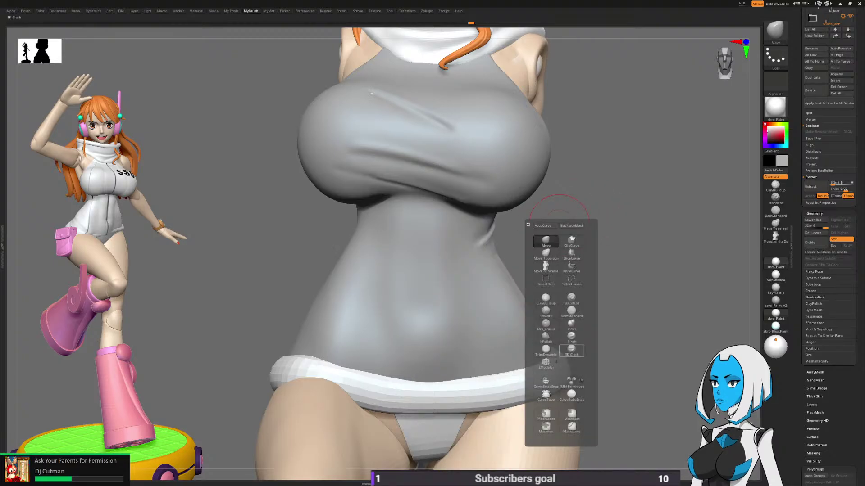
click(571, 350)
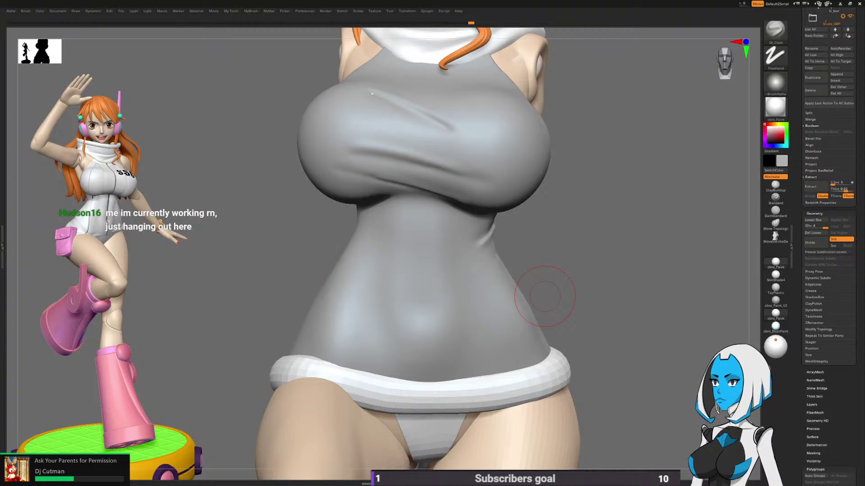
mouse_move(559, 290)
mouse_down()
mouse_move(576, 233)
mouse_move(543, 205)
mouse_up()
key(space)
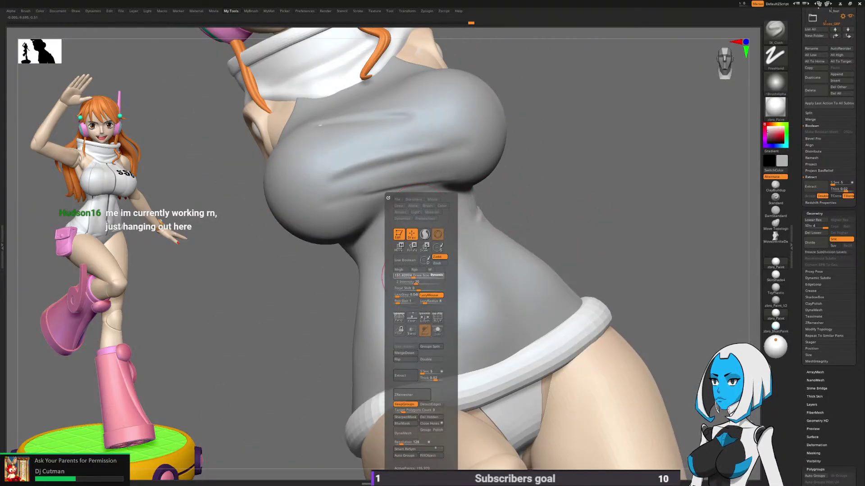
mouse_move(448, 247)
ctrl+right_down()
mouse_move(431, 215)
mouse_move(411, 203)
mouse_move(404, 214)
ctrl+right_up()
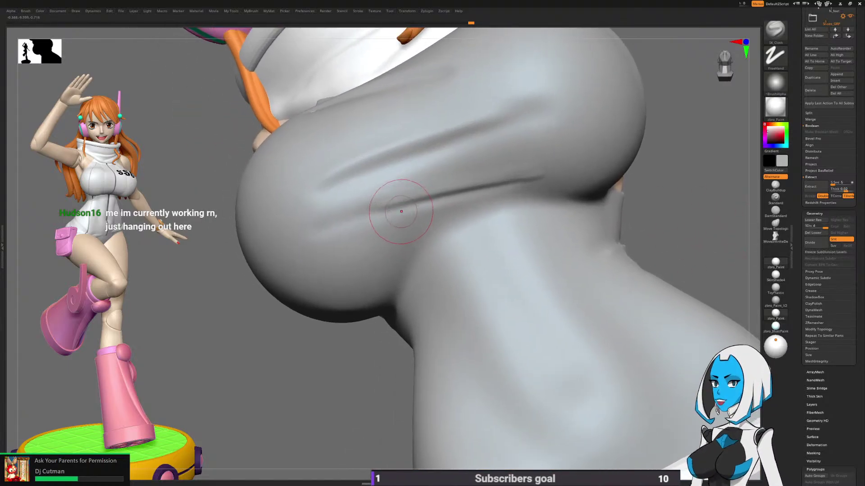
key(space)
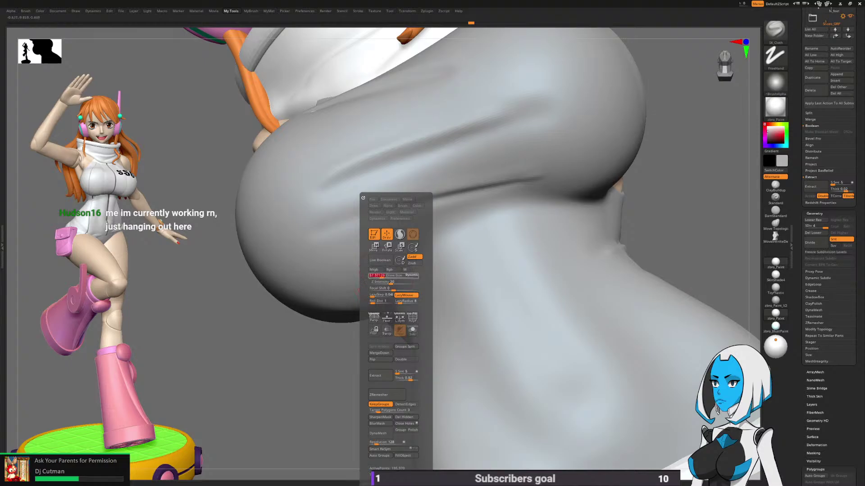
alt+right_drag(573, 177, 627, 182)
drag(393, 225, 544, 194)
shift+drag(372, 220, 405, 217)
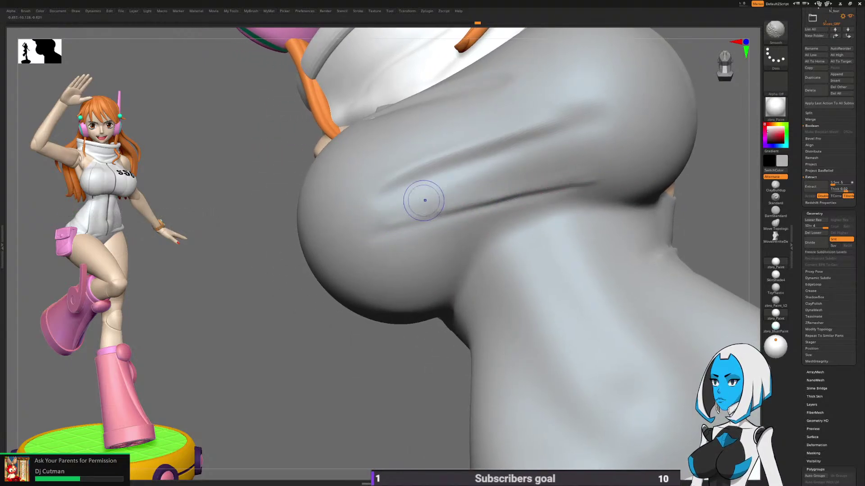
Step: Sculpt a long curved fold along the line where the bust meets the waist and smooth its transition
right_drag(545, 208, 554, 223)
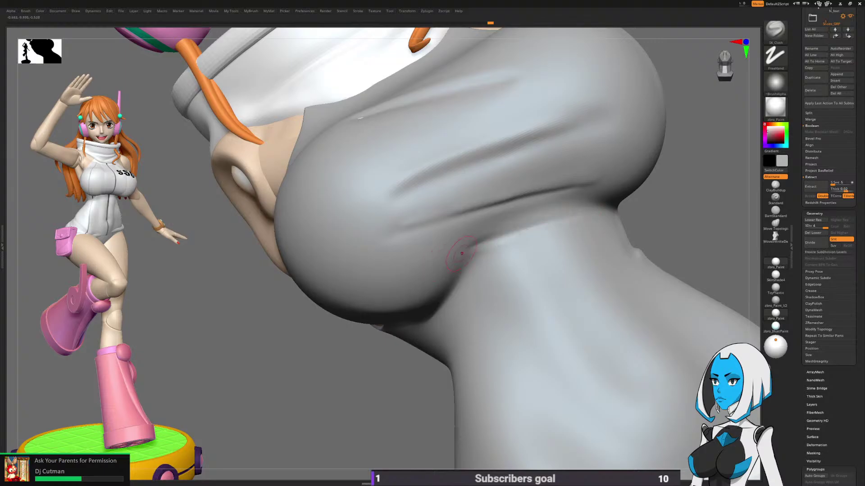
drag(490, 239, 599, 208)
right_drag(506, 241, 512, 233)
drag(469, 243, 647, 207)
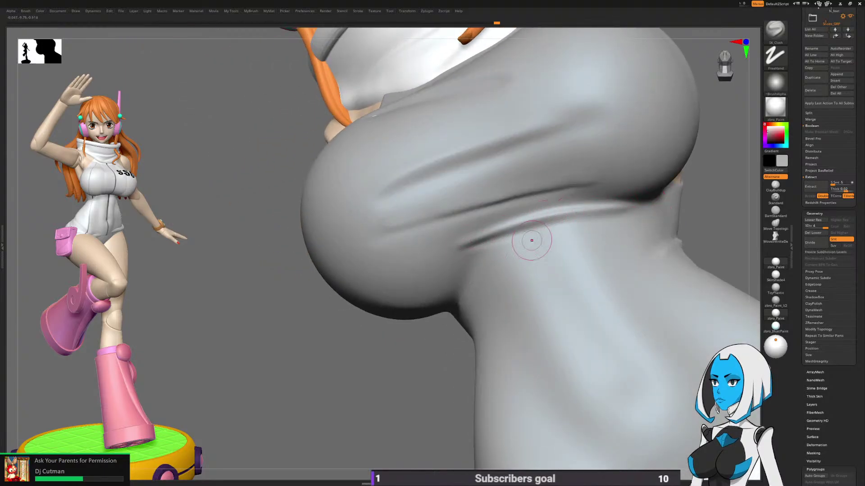
key(shift)
shift+right_drag(596, 200, 593, 218)
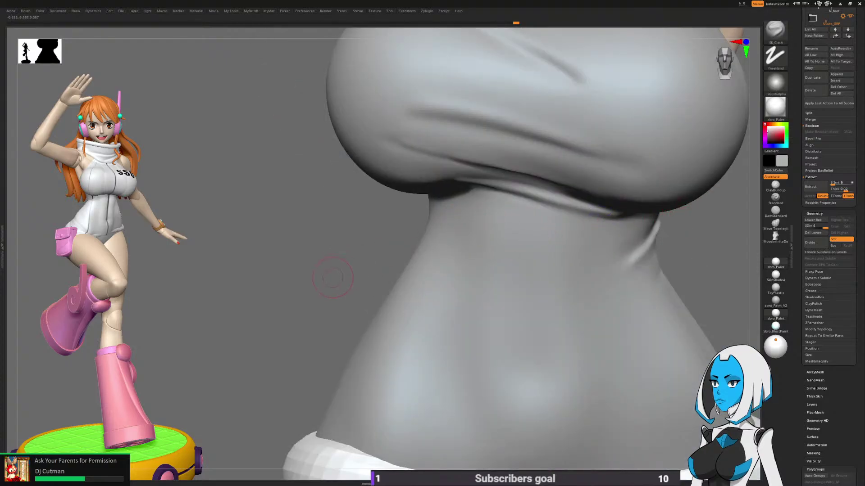
Step: Adjust the draw size and sculpt diagonal compression folds across the back of the waist with two long strokes
right_drag(333, 278, 373, 249)
right_drag(628, 249, 406, 303)
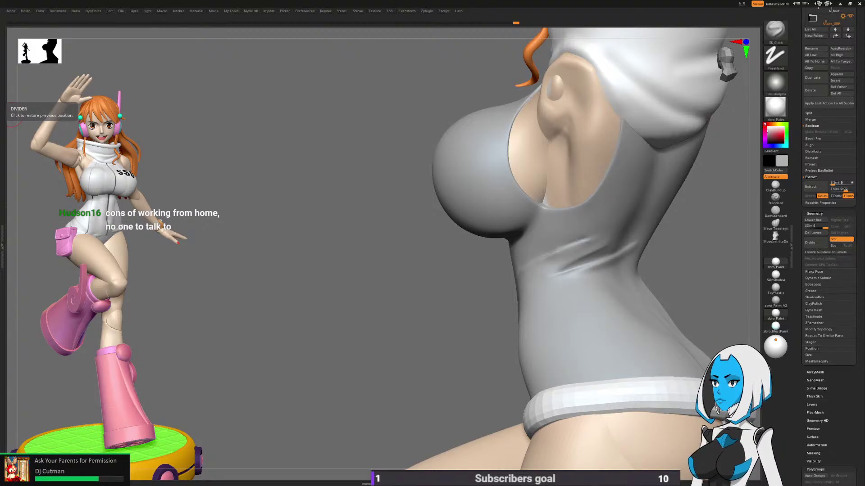
right_drag(518, 266, 548, 235)
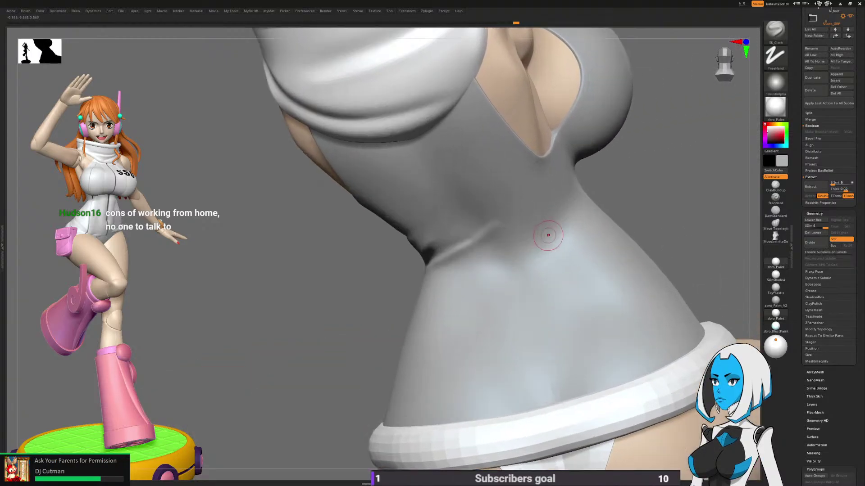
key(space)
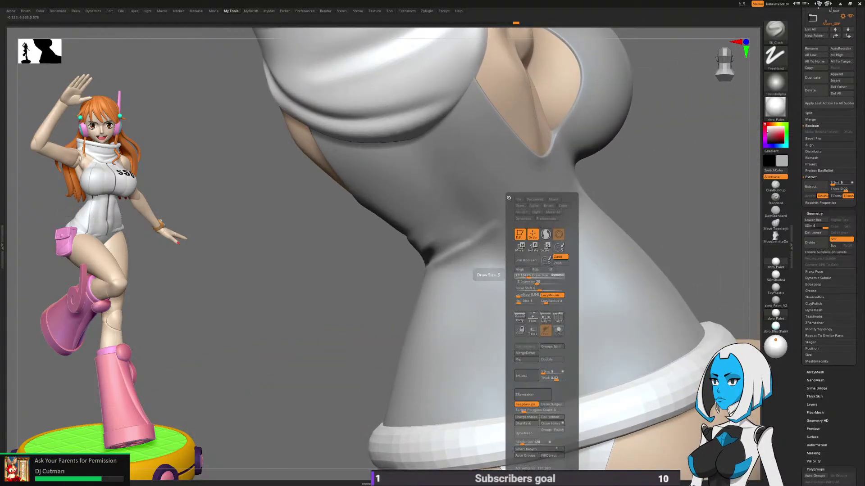
right_drag(464, 287, 547, 227)
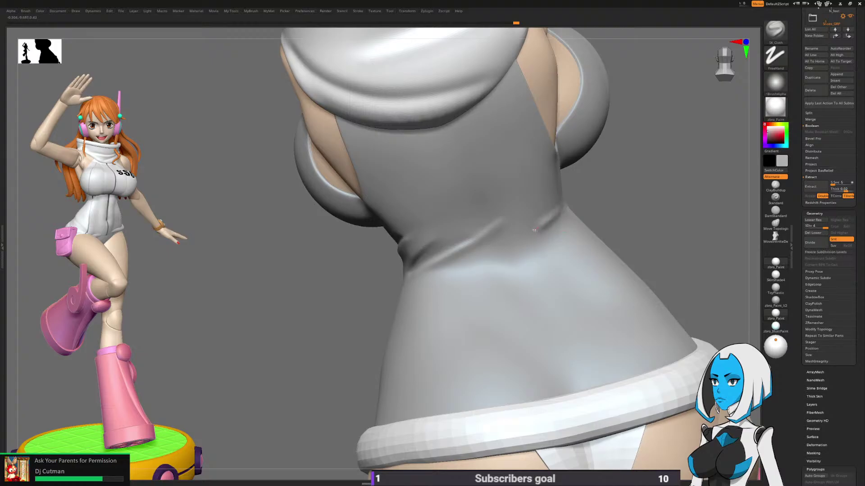
drag(534, 230, 455, 270)
mouse_move(514, 252)
mouse_down()
mouse_move(535, 229)
mouse_move(410, 280)
mouse_up()
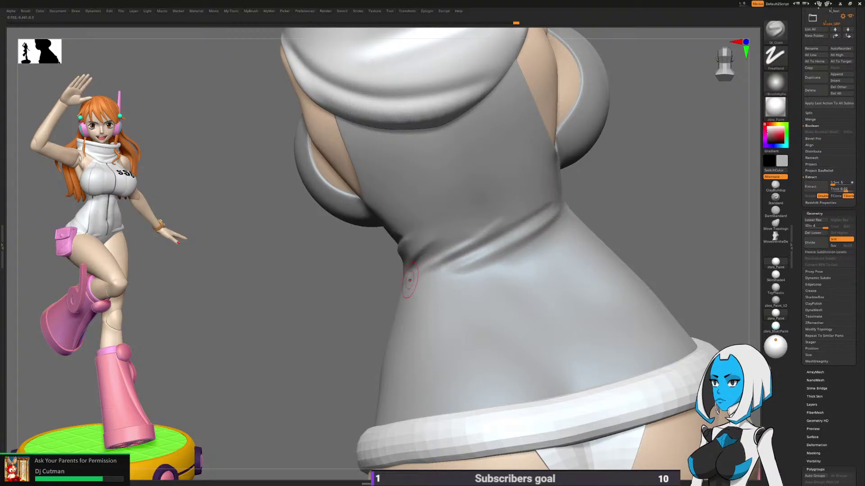
Step: Smooth the upper end of the diagonal folds across the back of the waist and extend one fold with a long stroke
key(shift)
shift+drag(544, 196, 492, 232)
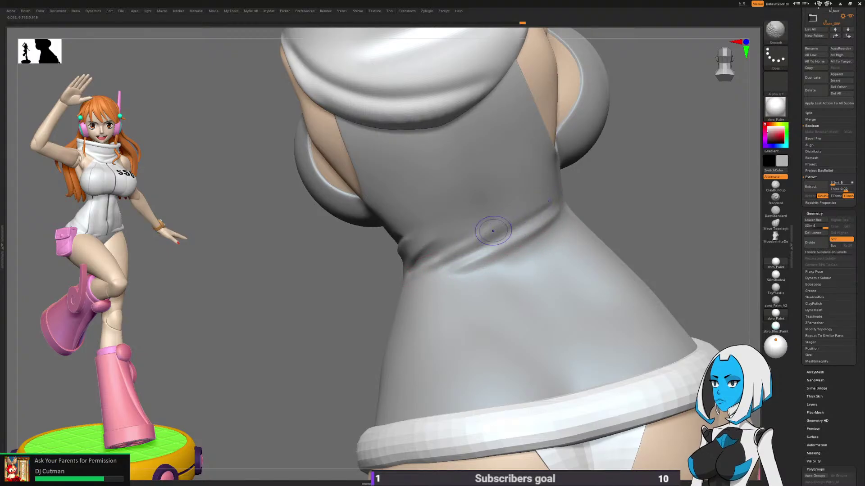
mouse_move(530, 200)
mouse_down()
mouse_move(405, 280)
mouse_move(508, 225)
mouse_move(413, 283)
mouse_up()
mouse_move(488, 254)
right_down()
mouse_move(559, 239)
mouse_move(541, 226)
mouse_move(575, 222)
right_up()
right_drag(578, 254, 585, 207)
right_click(585, 206)
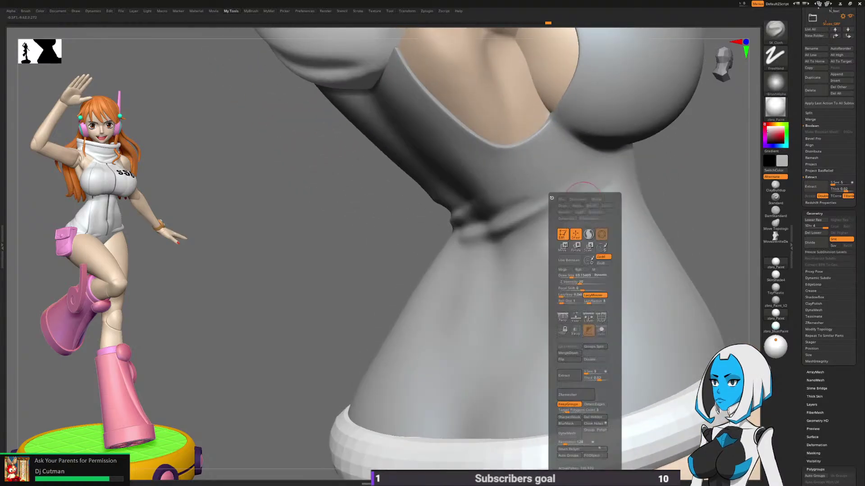
right_drag(592, 240, 433, 237)
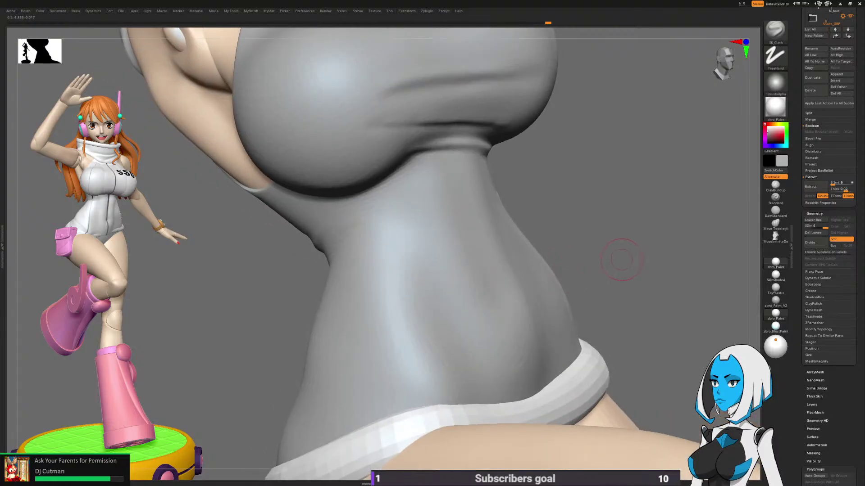
ctrl+right_drag(622, 259, 590, 230)
right_drag(590, 230, 571, 235)
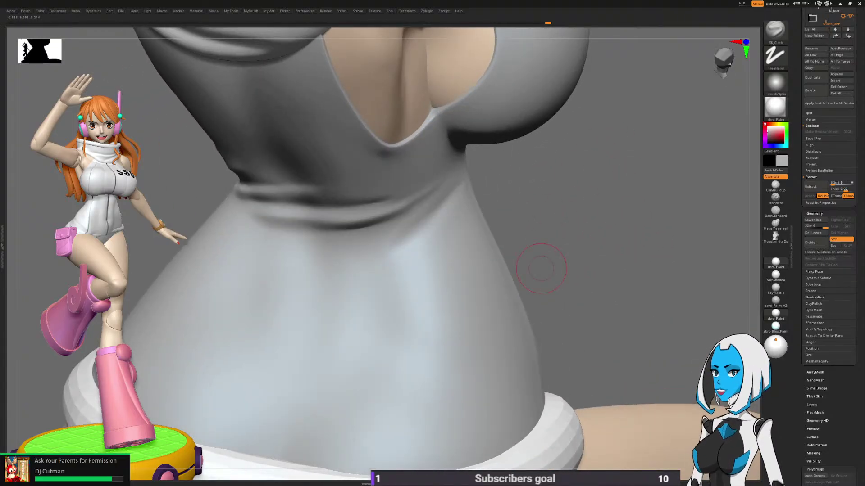
Step: Undo the last two strokes and sculpt another diagonal fold across the side of the waist, below the existing ones
key(ctrl+z)
key(ctrl+z)
right_drag(536, 305, 518, 295)
mouse_move(523, 265)
right_down()
mouse_move(463, 247)
mouse_move(469, 216)
right_up()
drag(482, 211, 402, 234)
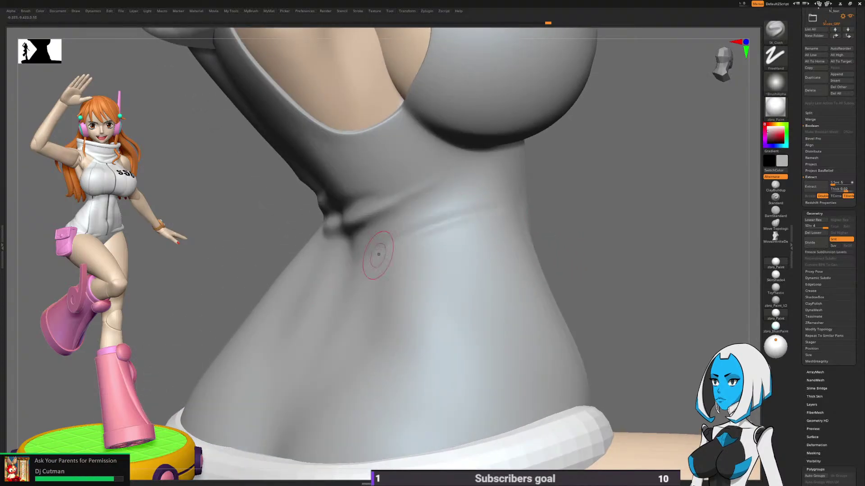
right_drag(311, 284, 388, 242)
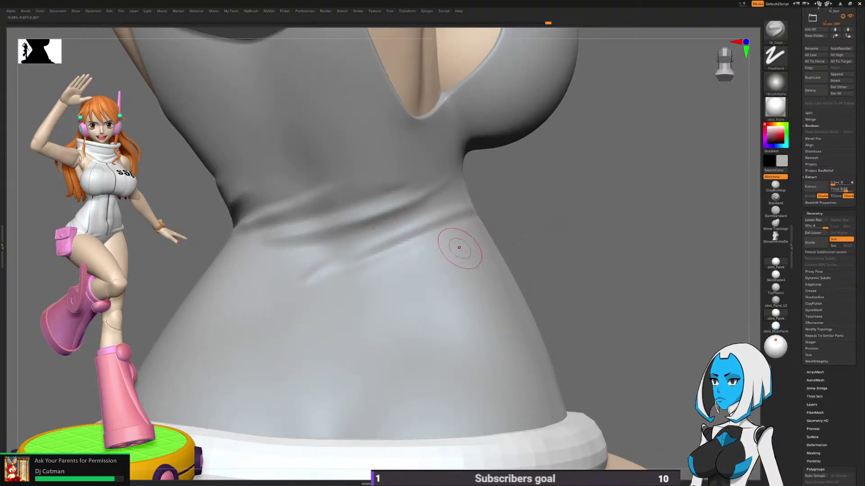
Step: Smooth the lower diagonal fold and its ends where it wraps from the back to the side of the waist
right_drag(459, 247, 464, 251)
key(shift)
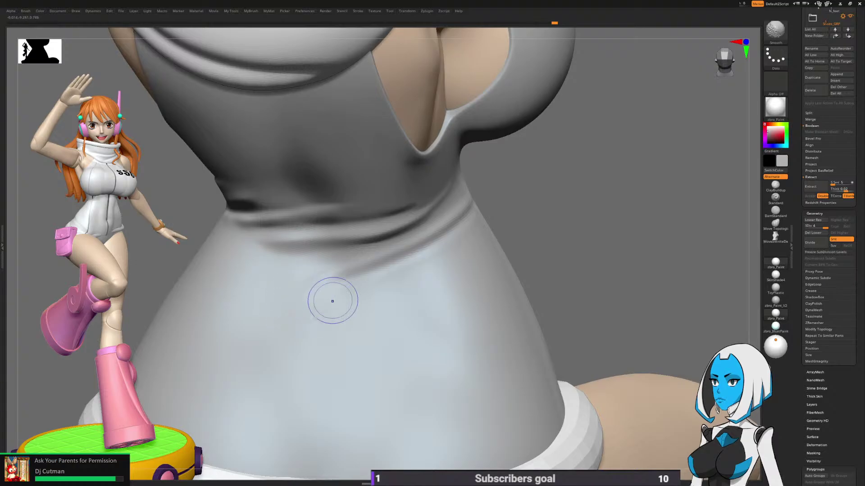
right_drag(532, 199, 475, 232)
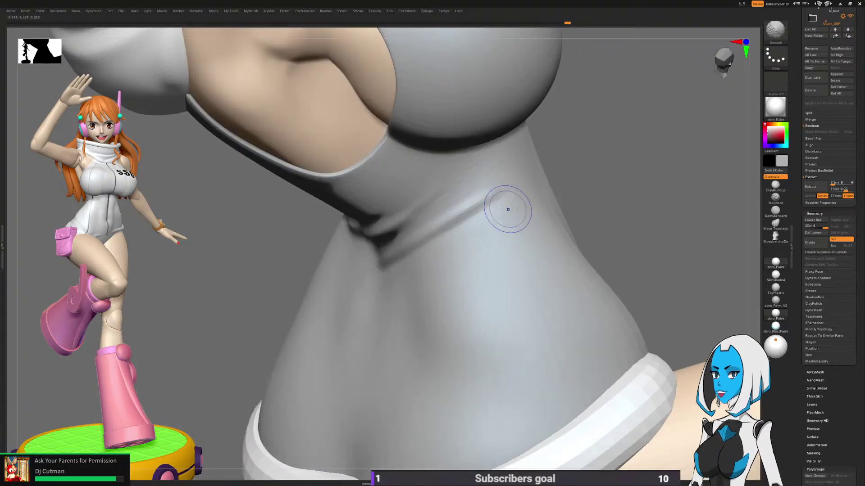
shift+drag(507, 209, 475, 232)
right_drag(474, 232, 670, 107)
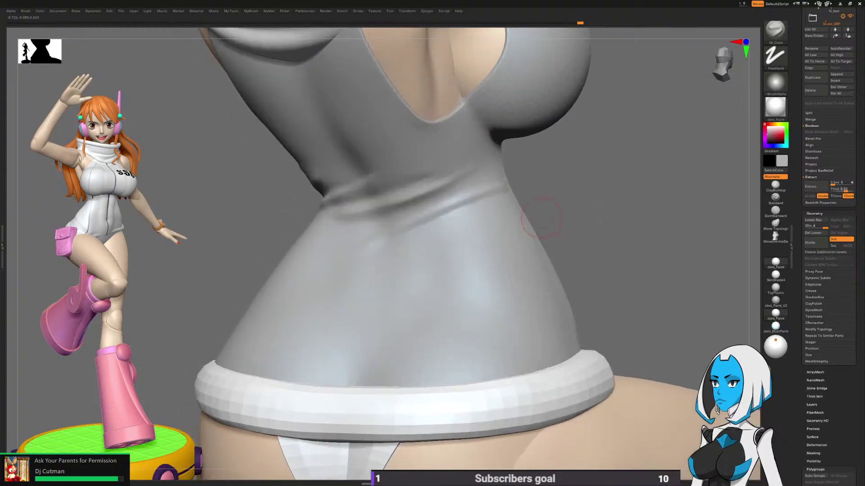
Step: Switch to the SK_ClayFill brush and build up the folds across the back of the waist
key(b)
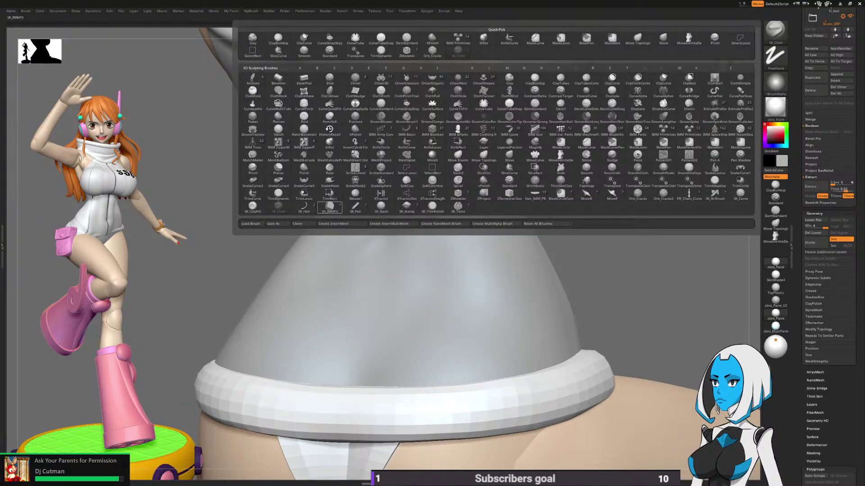
click(252, 206)
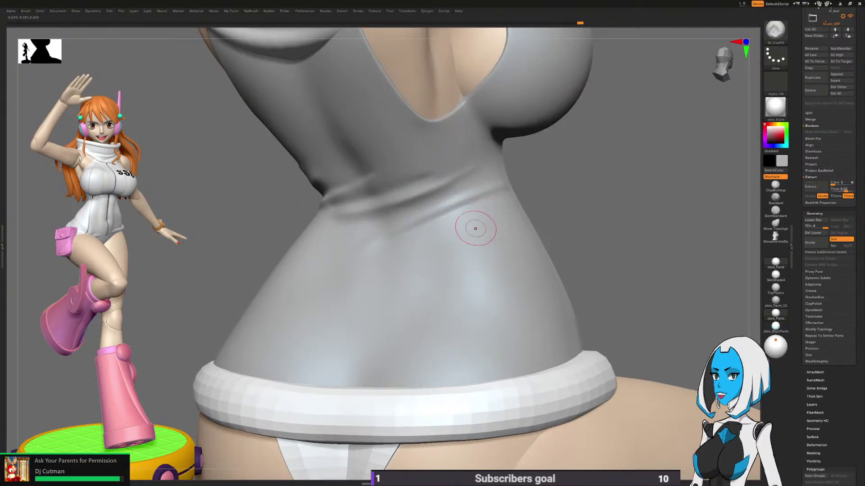
ctrl+right_drag(475, 229, 473, 220)
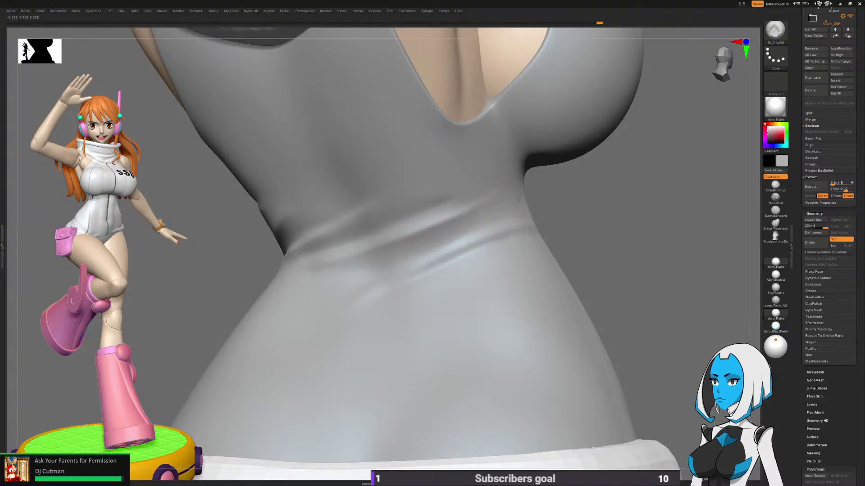
mouse_move(328, 251)
right_down()
mouse_move(353, 232)
mouse_move(403, 218)
right_up()
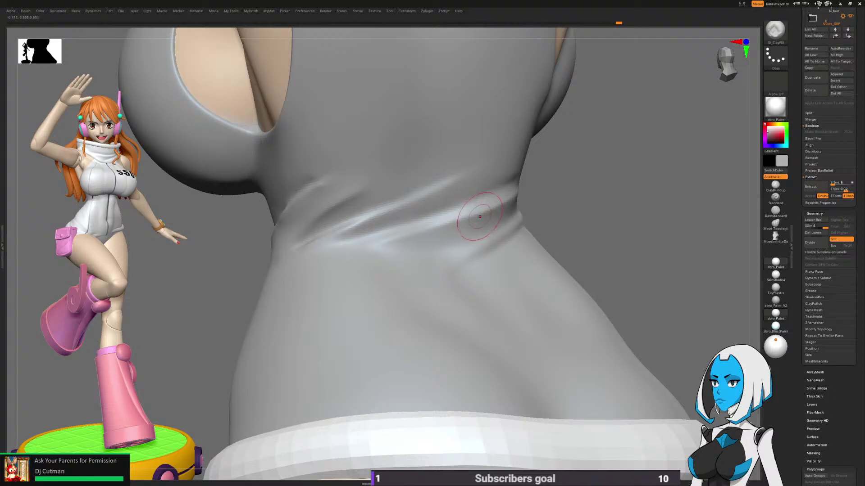
Step: With the SK_Cloth brush at a smaller draw size, sculpt and smooth a long diagonal fold across the back of the waist, redoing the first stroke
key(space)
click(489, 341)
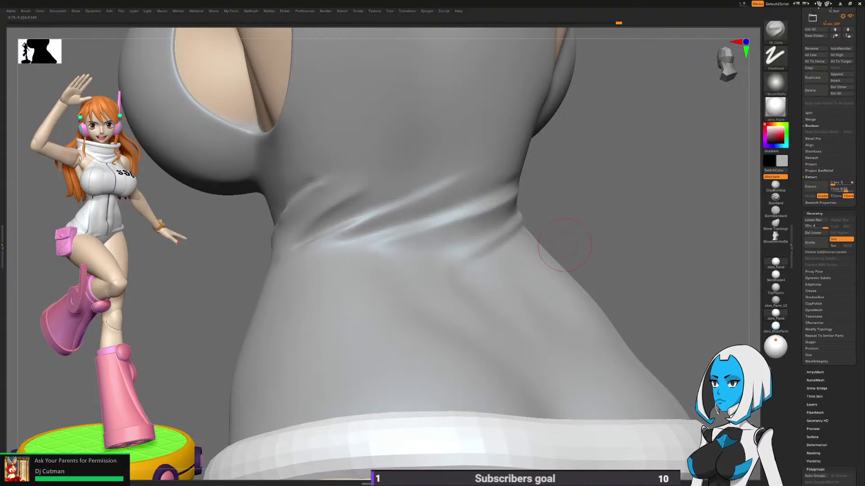
key(space)
drag(553, 275, 550, 275)
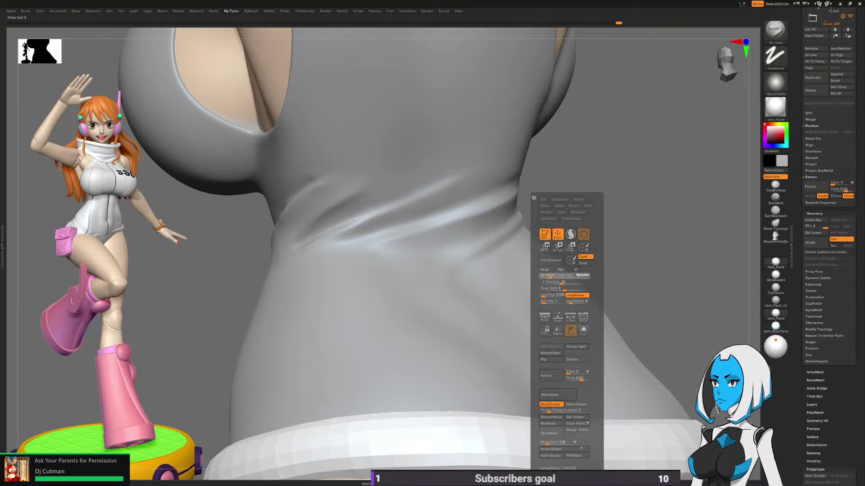
right_drag(411, 224, 403, 211)
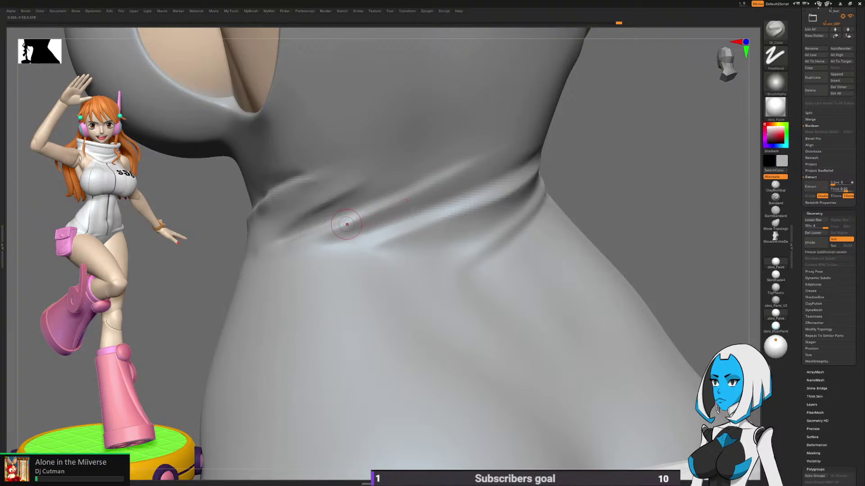
drag(346, 224, 502, 153)
right_drag(499, 256, 485, 257)
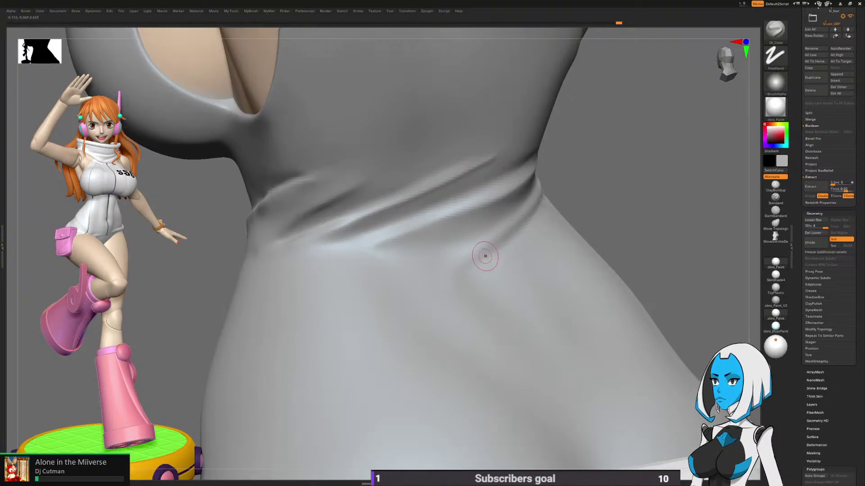
key(ctrl+z)
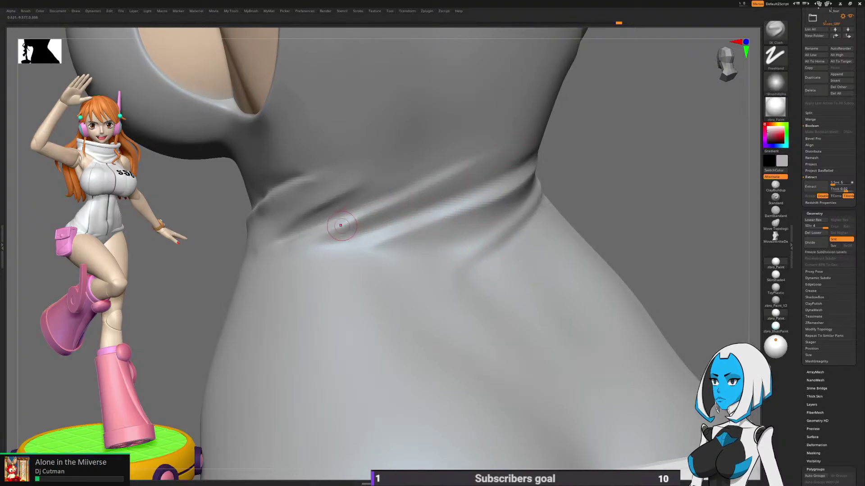
drag(342, 225, 521, 145)
mouse_move(505, 155)
shift+mouse_down()
mouse_move(393, 185)
mouse_move(347, 220)
shift+mouse_up()
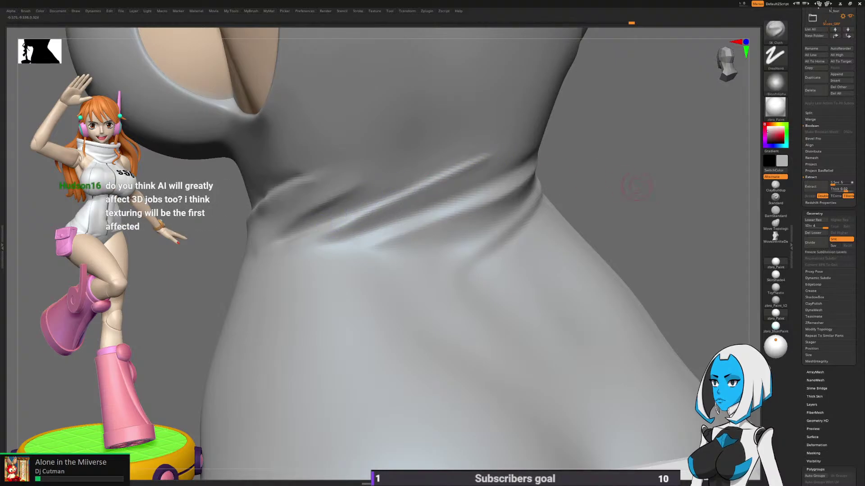
Step: Soften the diagonal folds across the back and around the opposite side of the waist
mouse_move(644, 189)
alt+mouse_down()
mouse_move(614, 167)
mouse_move(558, 174)
alt+mouse_up()
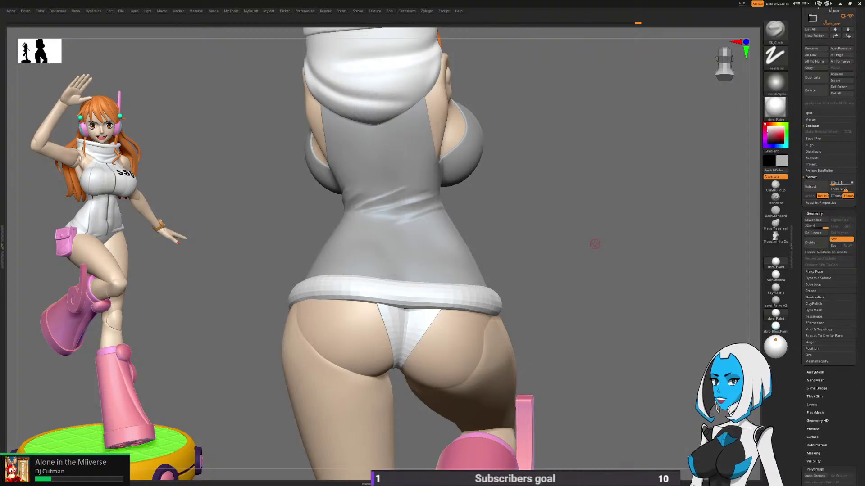
drag(595, 244, 549, 255)
mouse_move(578, 189)
alt+mouse_down()
mouse_move(579, 225)
mouse_move(572, 195)
alt+mouse_up()
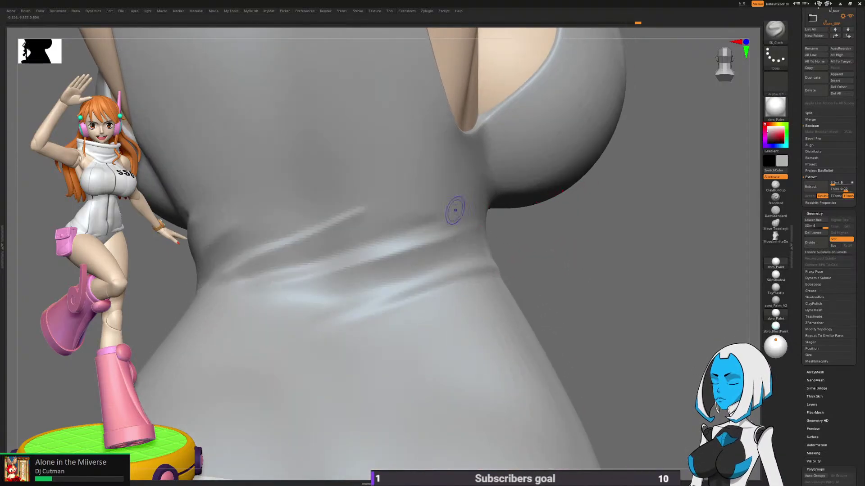
key(shift)
mouse_move(558, 252)
alt+mouse_down()
mouse_move(555, 212)
mouse_move(635, 219)
alt+mouse_up()
drag(554, 207, 501, 232)
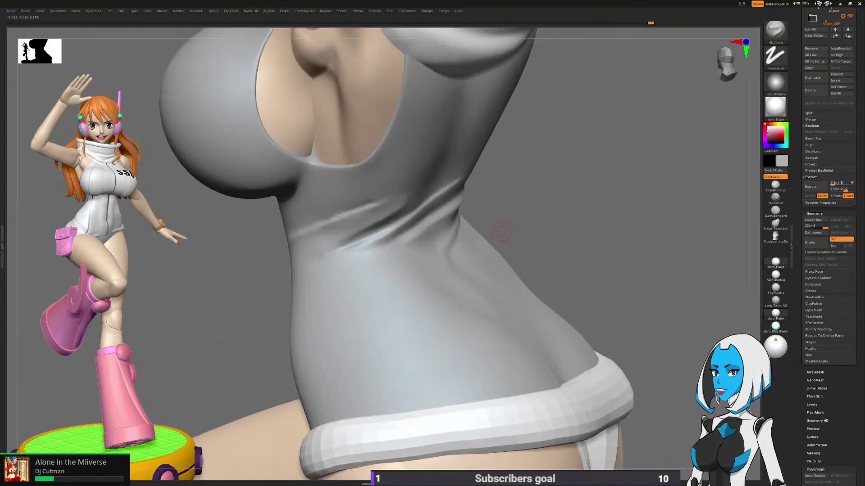
key(shift)
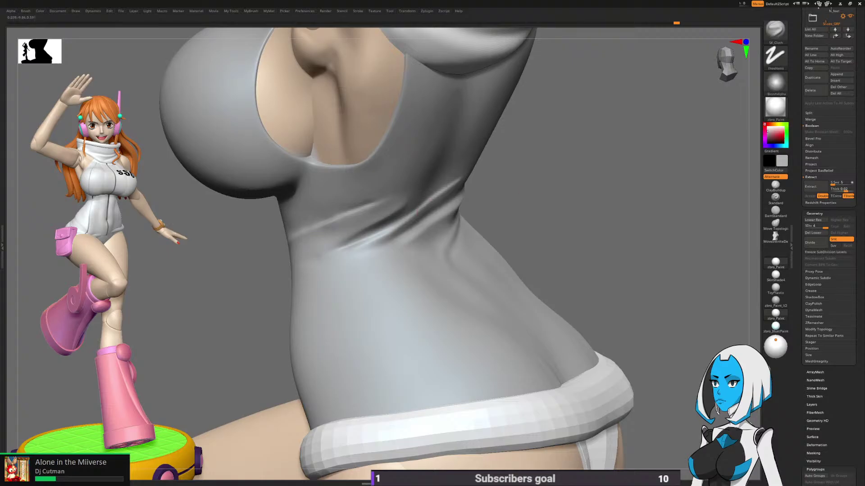
Step: With the SK_Cloth brush, sculpt a short diagonal crease on the side of the waist and smooth its edges
mouse_move(464, 221)
right_down()
mouse_move(425, 229)
mouse_move(581, 176)
mouse_move(597, 189)
right_up()
mouse_move(444, 212)
right_down()
mouse_move(538, 213)
mouse_move(527, 217)
mouse_move(572, 203)
mouse_move(514, 229)
right_up()
key(space)
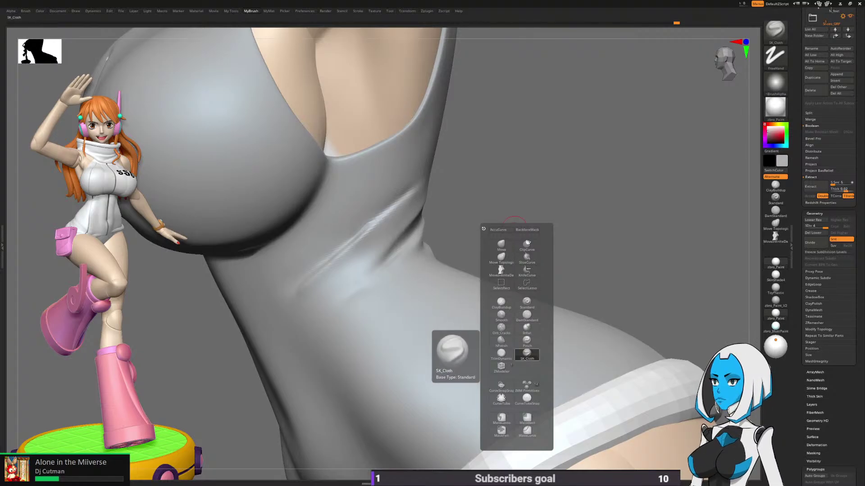
click(527, 355)
mouse_move(505, 270)
right_down()
mouse_move(372, 242)
mouse_move(350, 251)
right_up()
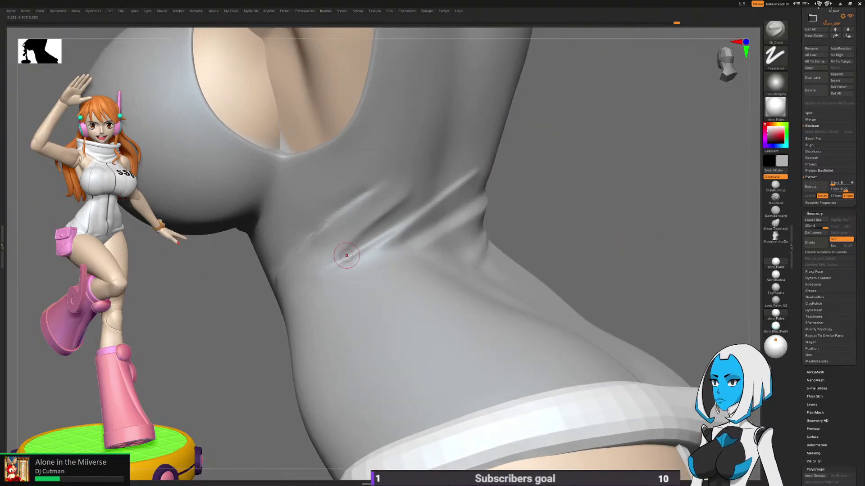
drag(341, 260, 404, 199)
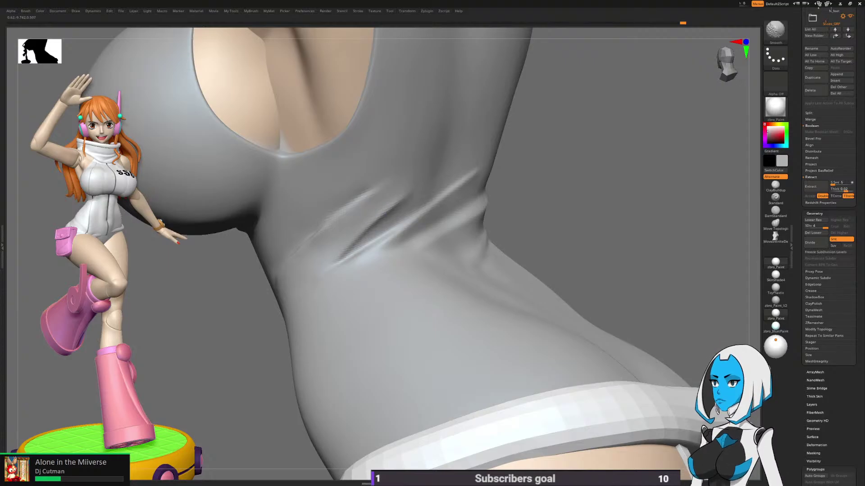
mouse_move(317, 276)
right_down()
mouse_move(460, 245)
mouse_move(531, 209)
right_up()
shift+drag(398, 246, 372, 241)
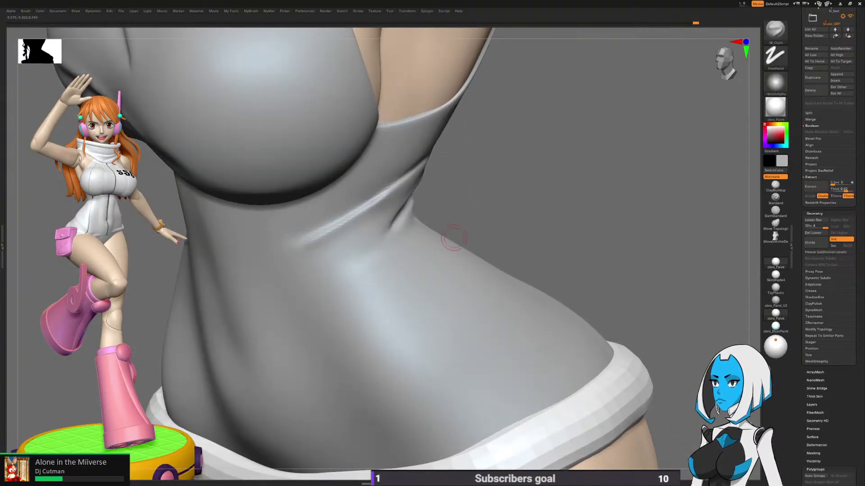
Step: Smooth the creases where the side folds converge at the back contour of the waist
mouse_move(454, 240)
right_down()
mouse_move(500, 228)
mouse_move(444, 246)
mouse_move(416, 231)
mouse_move(425, 224)
right_up()
mouse_move(417, 202)
shift+mouse_down()
mouse_move(428, 187)
mouse_move(432, 214)
shift+mouse_up()
key(b)
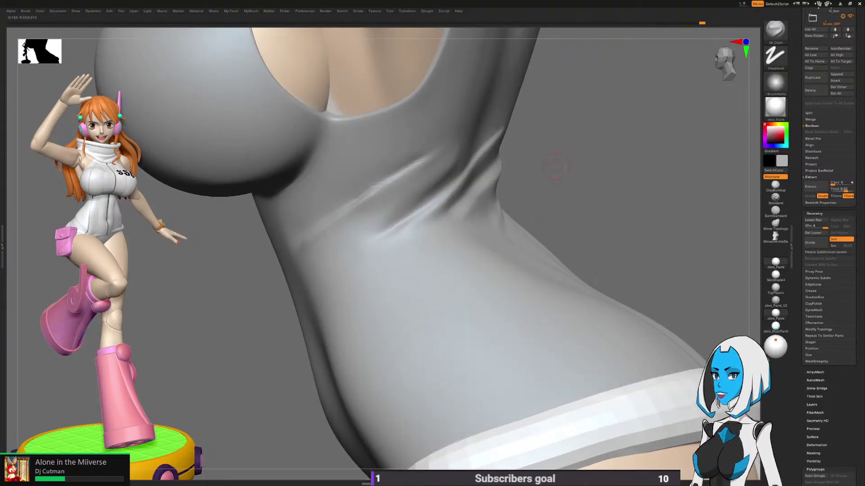
right_drag(556, 168, 501, 214)
Step: Adjust the draw size and extend the lowest side-waist fold toward the front of the stomach, smoothing its transition
key(space)
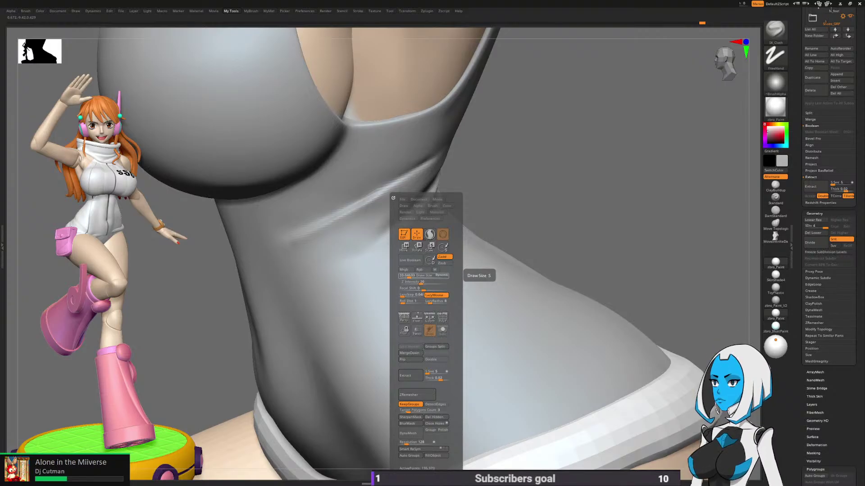
drag(409, 276, 411, 276)
right_drag(511, 182, 499, 225)
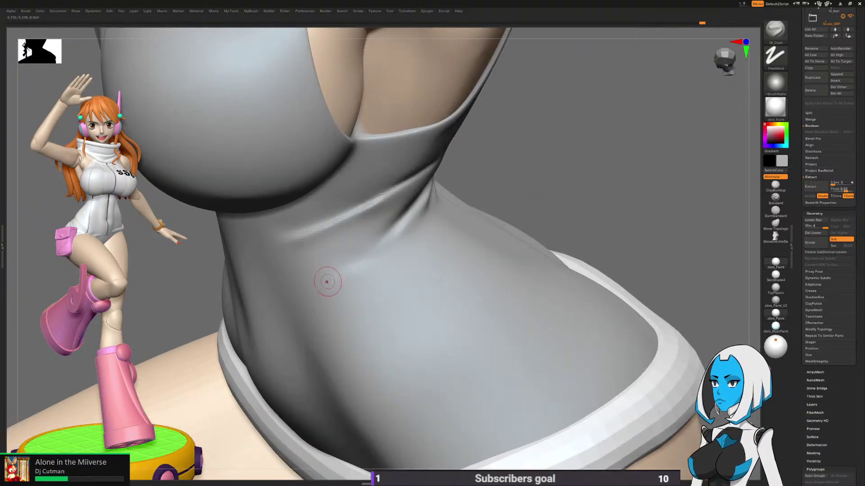
mouse_move(327, 282)
mouse_down()
mouse_move(406, 222)
mouse_move(371, 246)
mouse_up()
key(shift)
right_drag(402, 205, 347, 191)
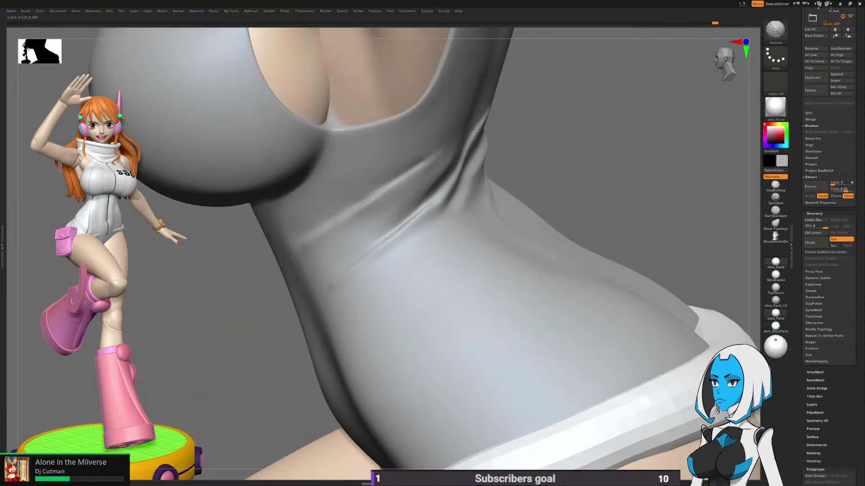
alt+right_drag(586, 159, 612, 163)
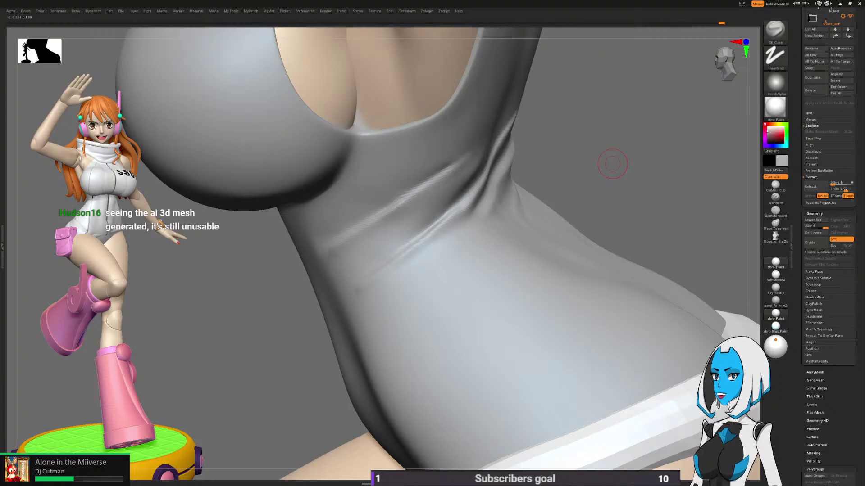
mouse_move(613, 164)
mouse_down()
mouse_move(491, 164)
mouse_move(482, 174)
mouse_up()
mouse_move(482, 173)
ctrl+right_down()
mouse_move(452, 196)
mouse_move(467, 209)
ctrl+right_up()
ctrl+drag(415, 223, 473, 210)
key(ctrl+z)
Step: Mask a band around the waist that follows the lower diagonal fold, and blur the mask's edges
key(b)
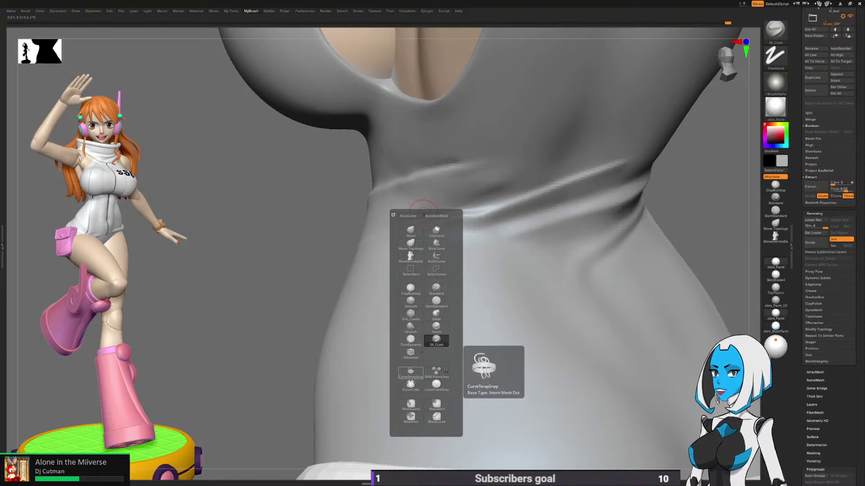
click(411, 405)
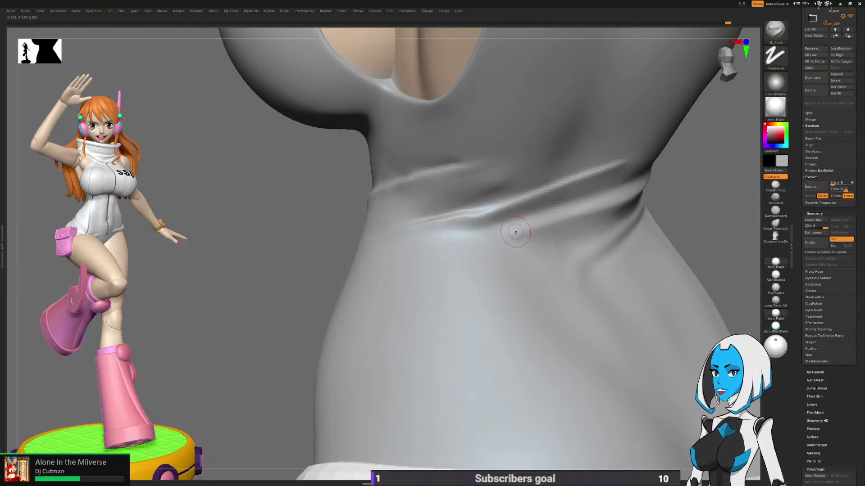
right_drag(515, 233, 458, 212)
mouse_move(388, 223)
mouse_down()
mouse_move(482, 207)
mouse_move(577, 171)
mouse_move(703, 216)
mouse_move(310, 261)
mouse_up()
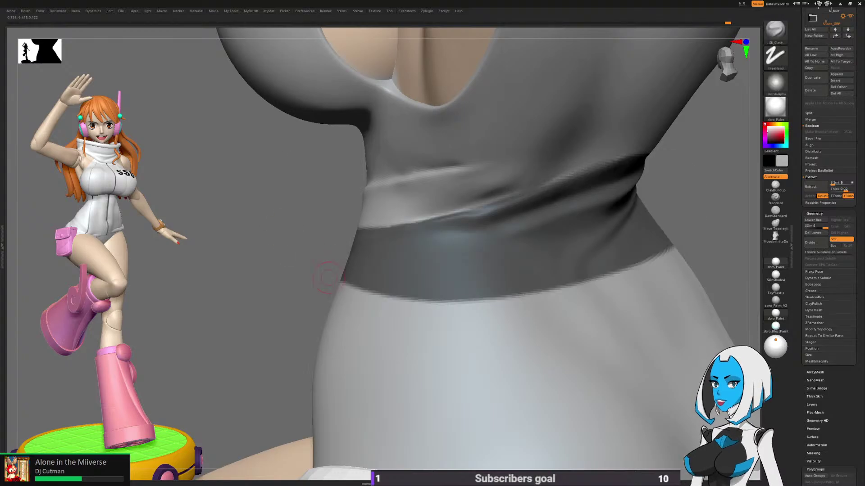
ctrl+click(272, 317)
ctrl+click(405, 212)
ctrl+click(272, 313)
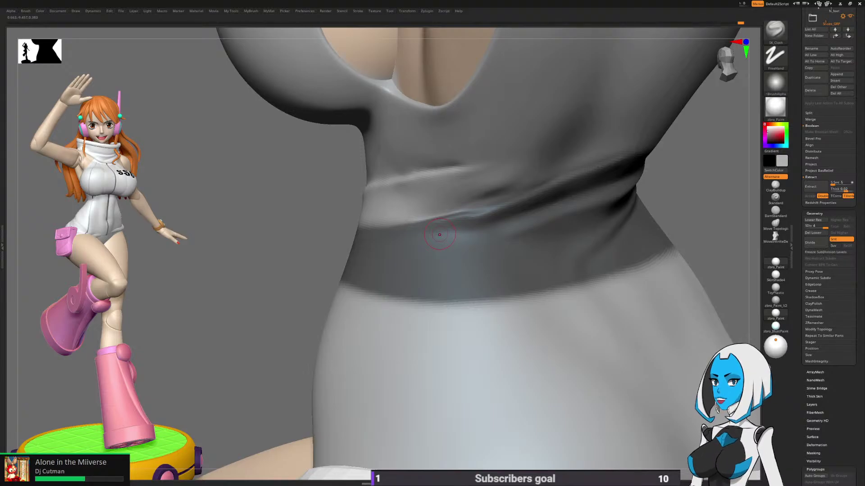
Step: Switch to the TrimDynamic brush, increase its draw size, and flatten the fabric between the folds above the masked band
key(b)
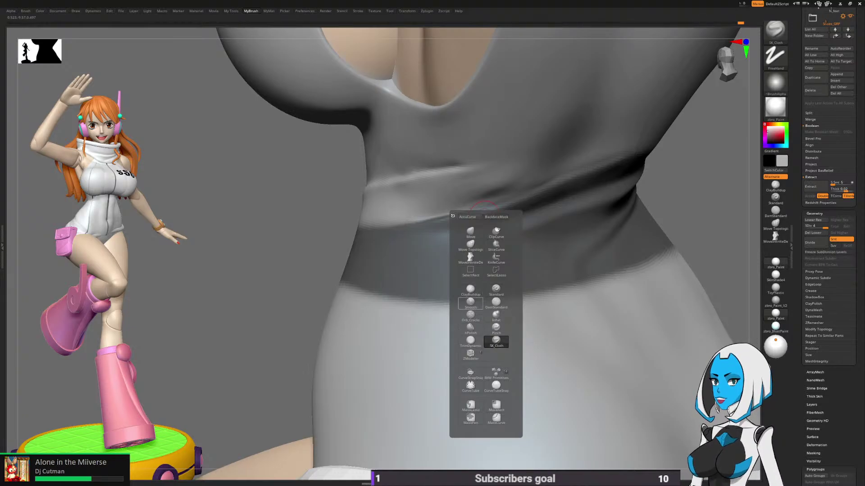
click(471, 342)
right_drag(496, 216, 482, 196)
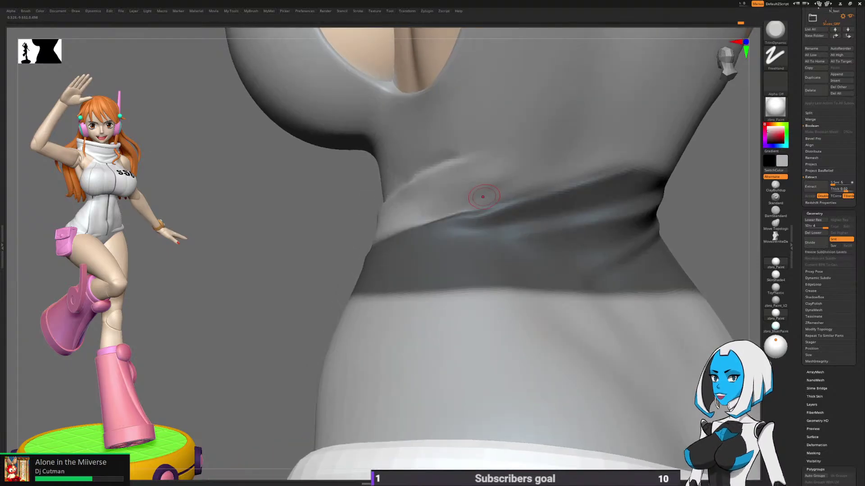
key(space)
drag(470, 276, 475, 276)
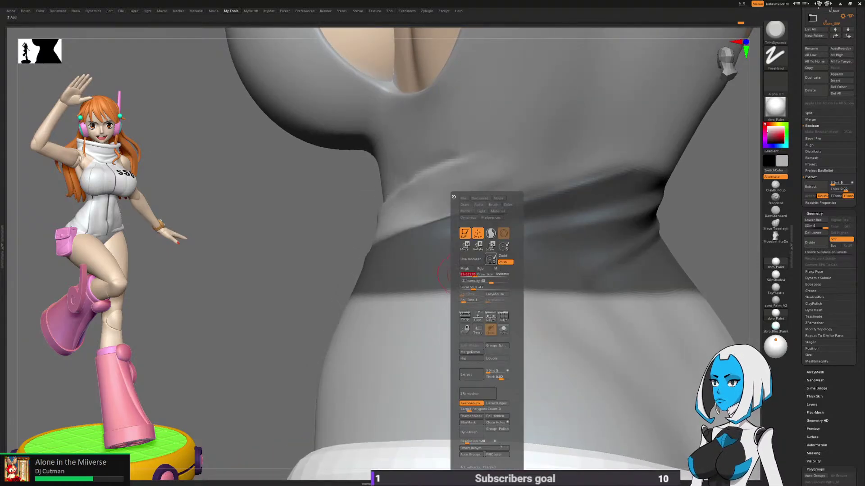
right_drag(482, 183, 513, 175)
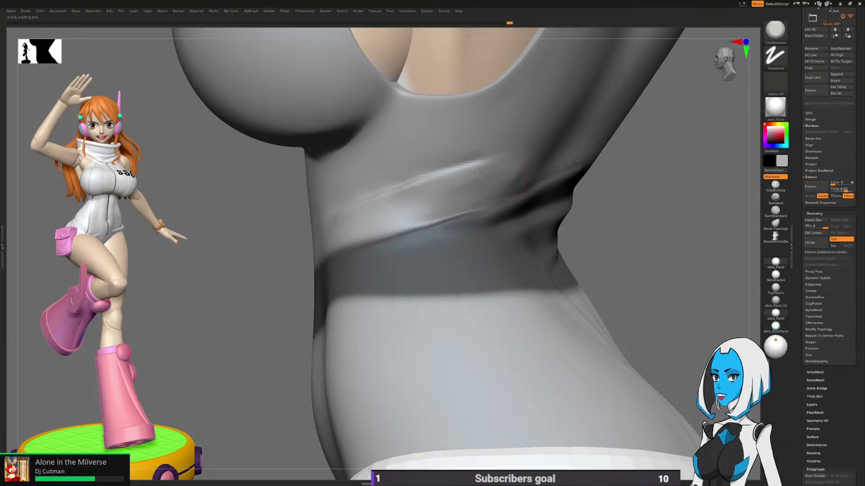
Step: Smooth the cloth fold above the masked band at the side of the waist
right_drag(517, 178, 541, 169)
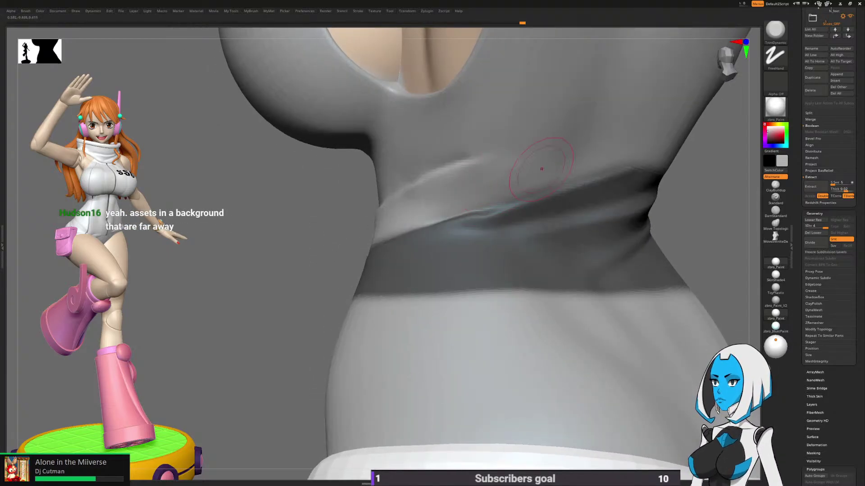
right_drag(412, 217, 436, 203)
shift+drag(436, 202, 468, 195)
right_drag(575, 187, 552, 198)
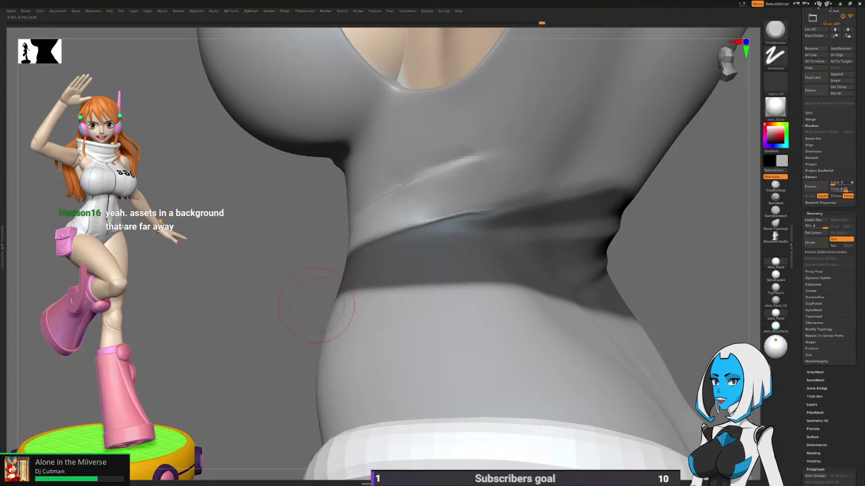
right_drag(382, 216, 377, 299)
mouse_move(600, 215)
right_down()
mouse_move(581, 221)
mouse_move(599, 260)
mouse_move(594, 275)
mouse_move(581, 242)
mouse_move(572, 247)
right_up()
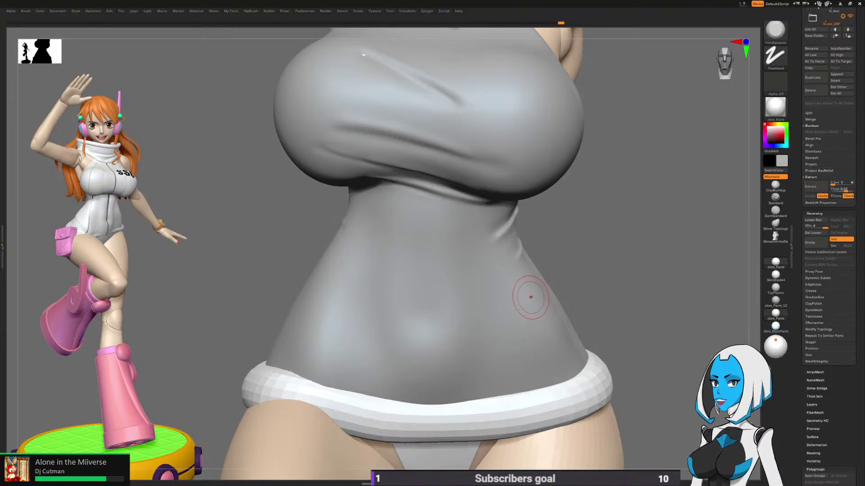
Step: Sculpt a diagonal cloth fold across the side of the waist with the SK_Cloth brush at a smaller draw size, smoothing it lightly
mouse_move(536, 297)
right_down()
mouse_move(618, 299)
mouse_move(599, 254)
mouse_move(529, 245)
mouse_move(566, 263)
mouse_move(479, 254)
right_up()
key(b)
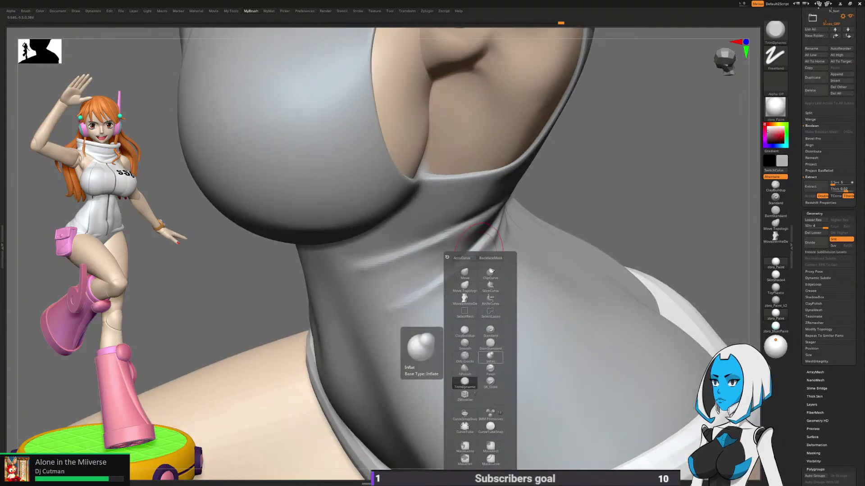
click(490, 383)
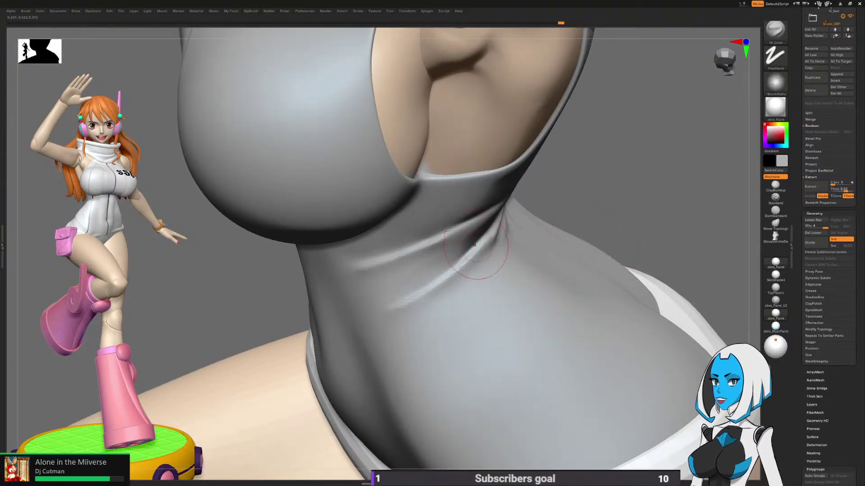
mouse_move(475, 252)
right_down()
mouse_move(444, 241)
mouse_move(434, 227)
right_up()
key(space)
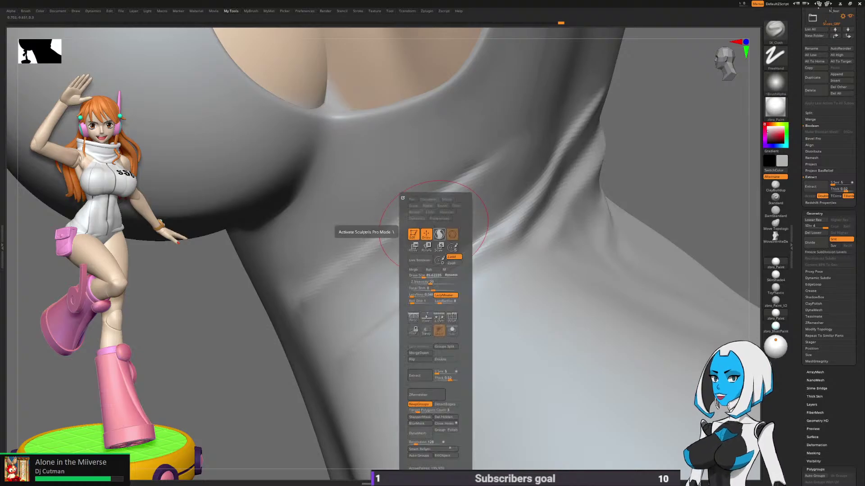
drag(428, 275, 418, 275)
right_drag(449, 185, 509, 157)
drag(509, 158, 376, 252)
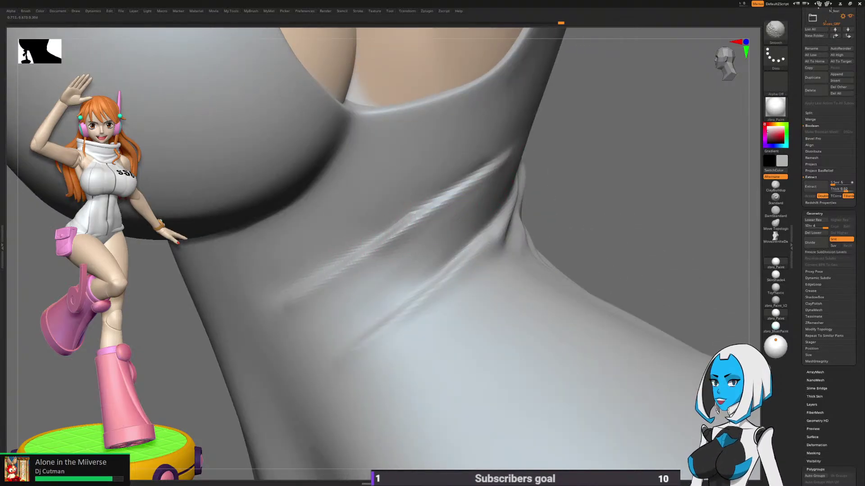
shift+drag(347, 286, 490, 192)
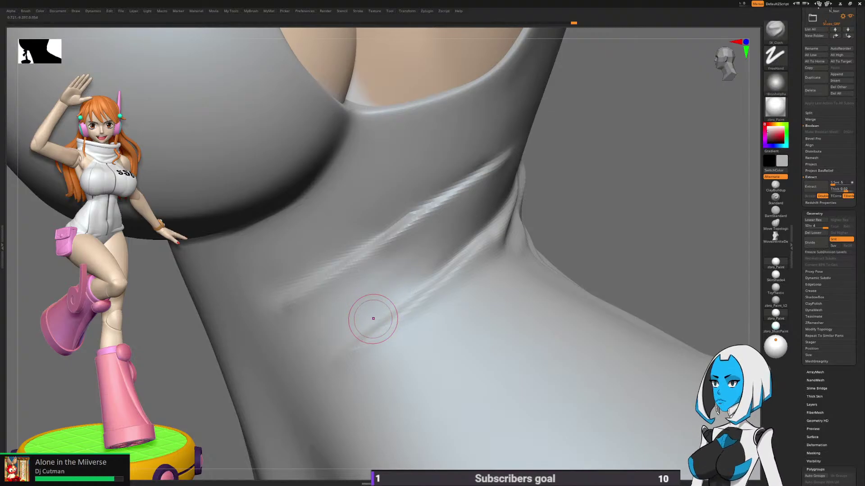
Step: Refine and smooth the junction of the diagonal folds where they run from the side of the waist onto the lower back
right_drag(603, 239, 532, 234)
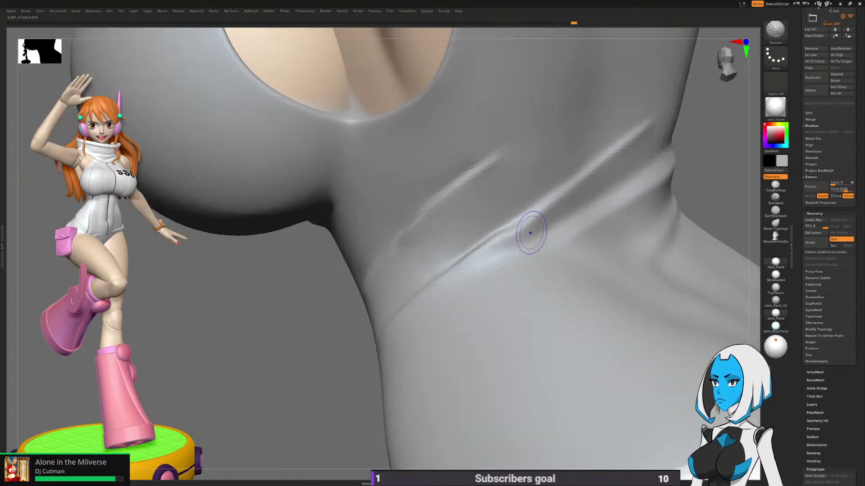
mouse_move(531, 234)
shift+mouse_down()
mouse_move(504, 246)
mouse_move(536, 223)
shift+mouse_up()
right_drag(535, 224, 594, 225)
mouse_move(530, 216)
mouse_down()
mouse_move(505, 236)
mouse_move(529, 221)
mouse_up()
right_drag(514, 241, 536, 220)
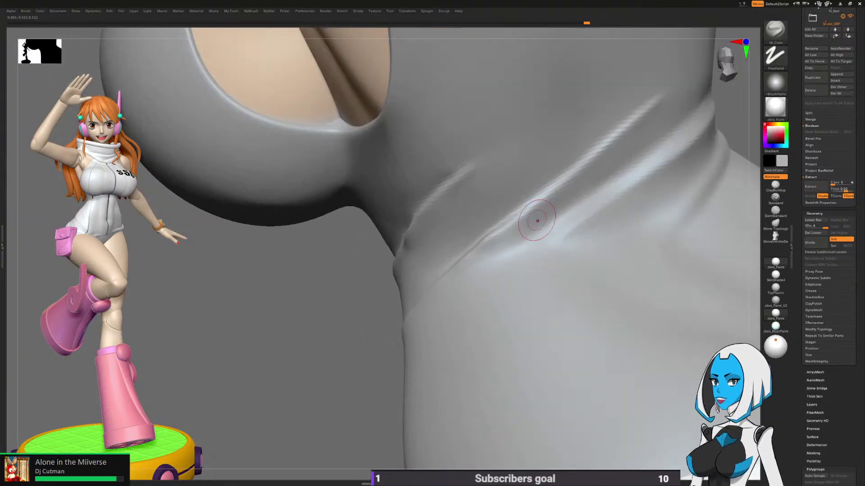
mouse_move(446, 297)
right_down()
mouse_move(383, 294)
mouse_move(412, 298)
mouse_move(484, 222)
right_up()
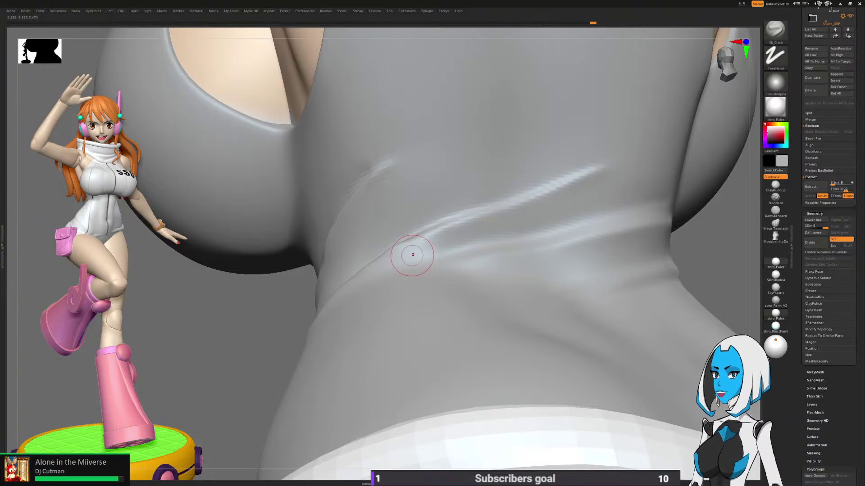
Step: Adjust the fold junction on the lower back with the Move brush
key(b)
click(400, 271)
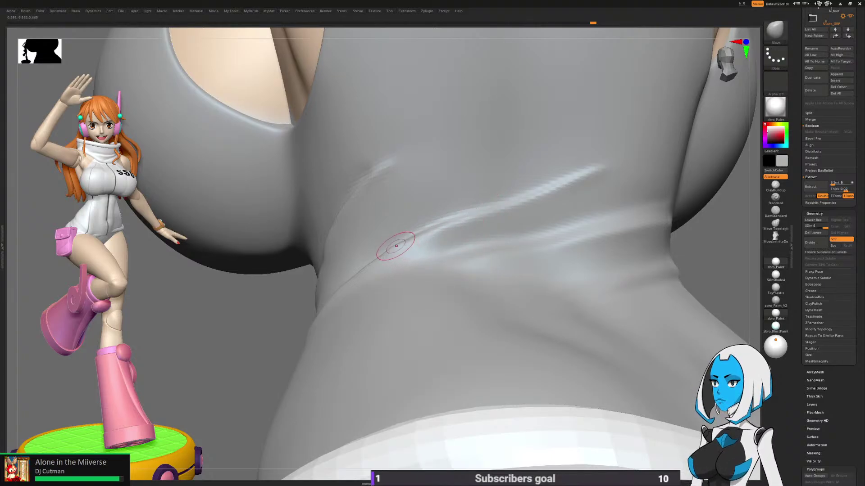
key(space)
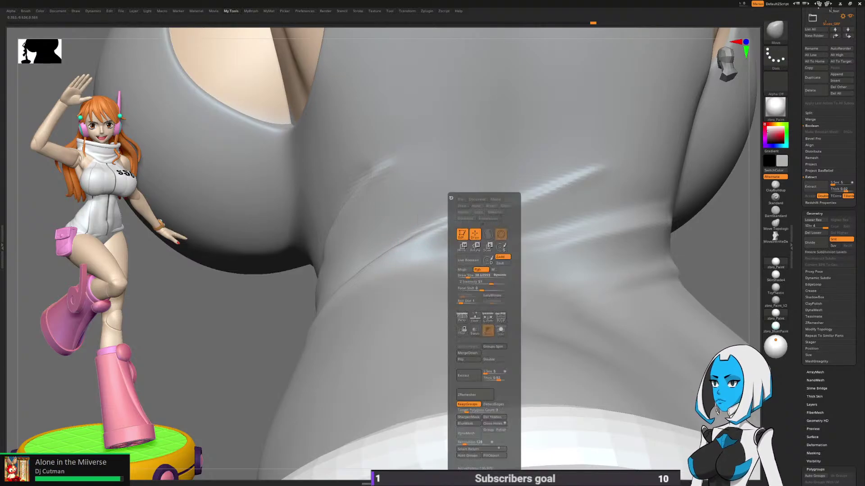
right_drag(569, 193, 517, 209)
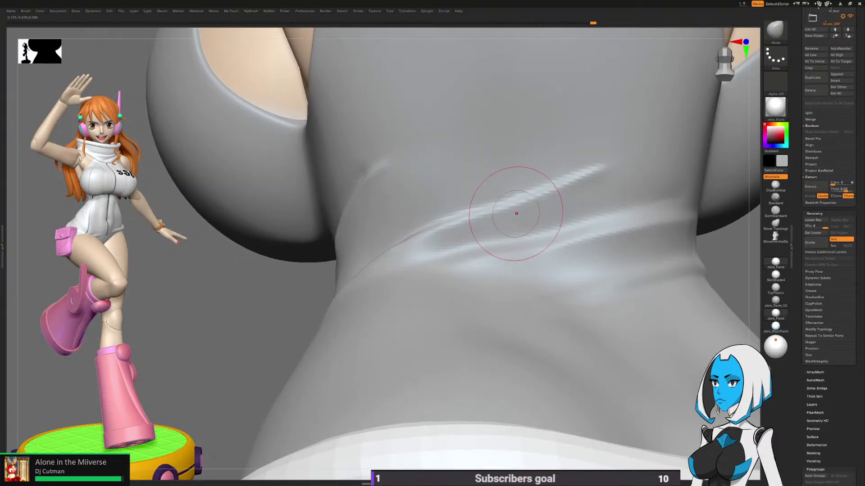
Step: Mask the upper lower-back fold and invert the mask so that only that strip stays editable
mouse_move(469, 245)
right_down()
mouse_move(398, 232)
mouse_move(447, 209)
right_up()
mouse_move(295, 263)
ctrl+mouse_down()
mouse_move(490, 193)
mouse_move(478, 145)
mouse_move(297, 261)
ctrl+mouse_up()
ctrl+click(230, 288)
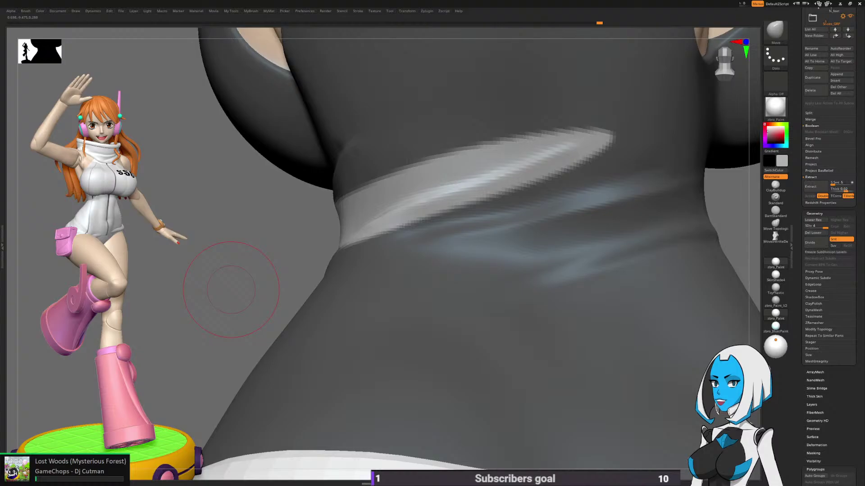
key(ctrl)
drag(249, 318, 293, 311)
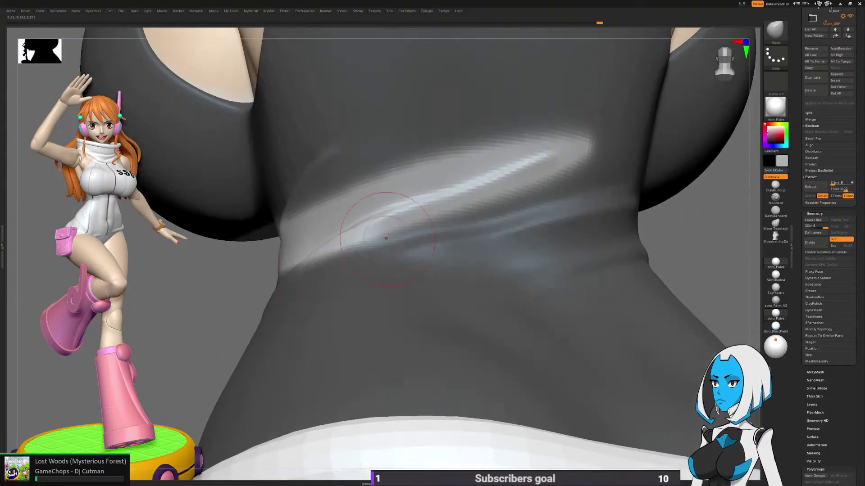
Step: Reshape the unmasked fold strip with the Move brush at a smaller draw size, and clear the mask
key(space)
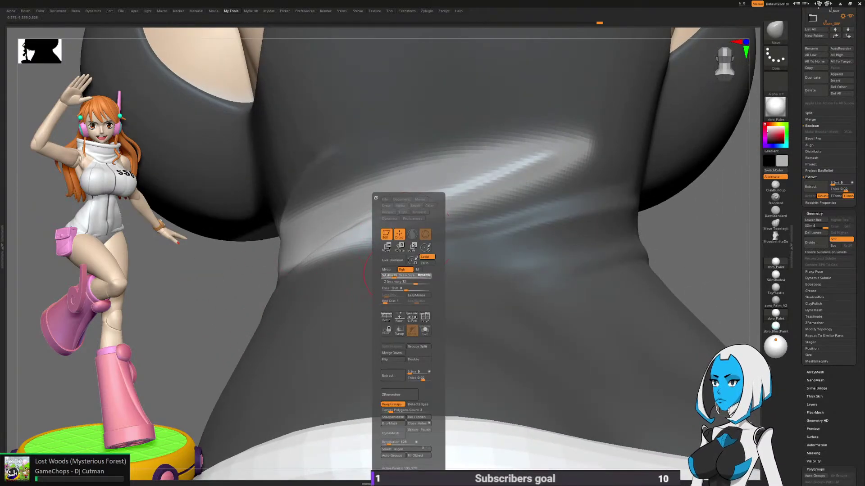
drag(372, 218, 371, 224)
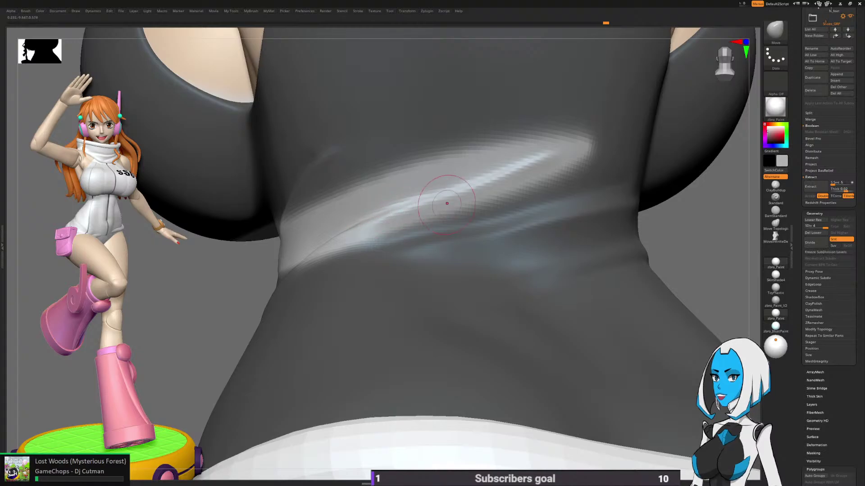
right_drag(446, 203, 455, 196)
drag(456, 197, 433, 198)
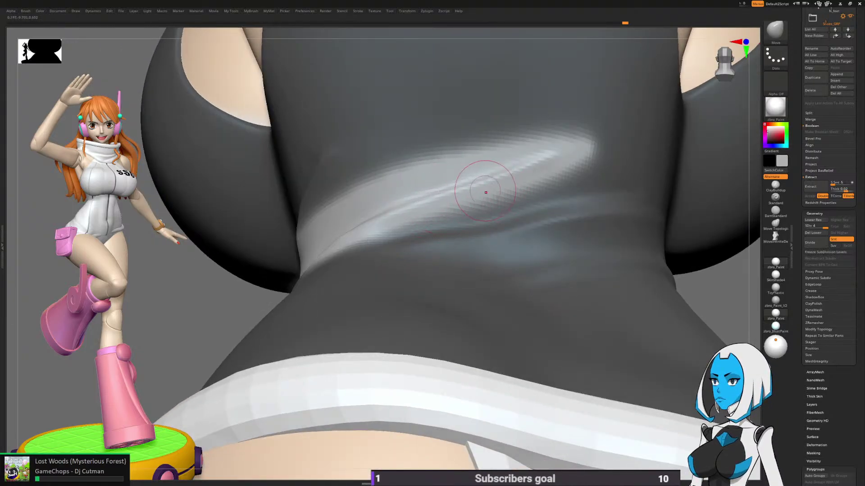
drag(486, 191, 485, 187)
ctrl+drag(242, 297, 253, 309)
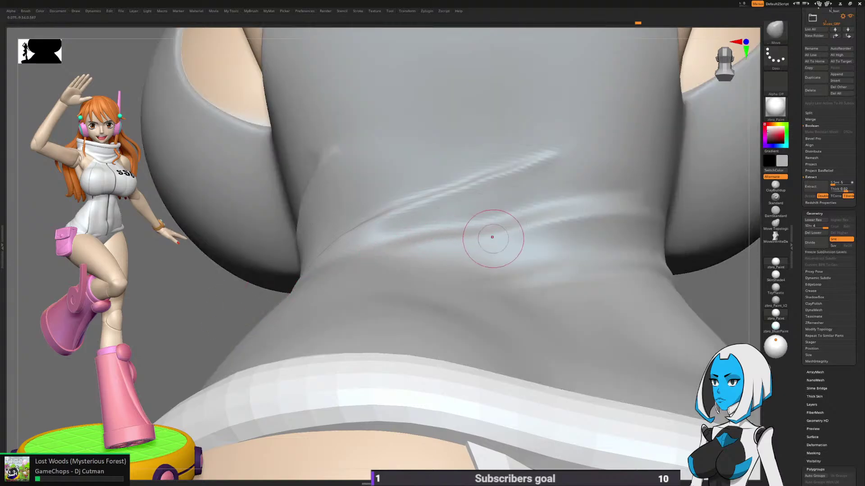
Step: Smooth away the upper diagonal fold running across the lower back
ctrl+right_drag(493, 237, 521, 245)
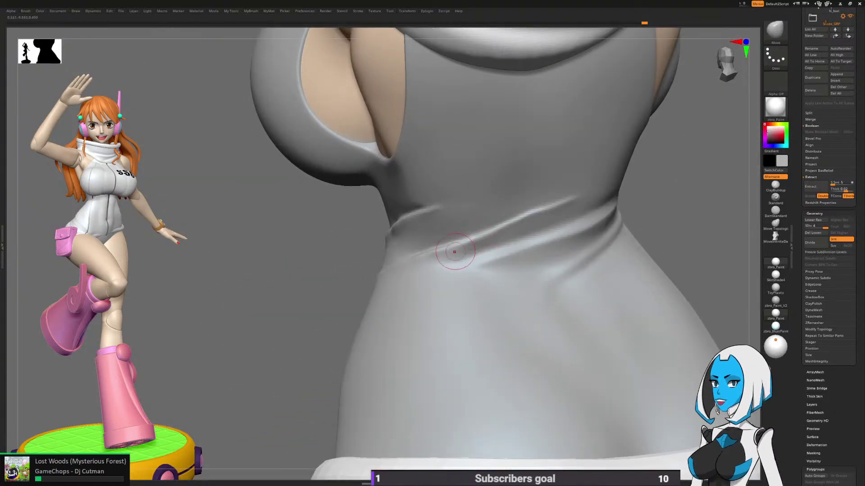
key(space)
drag(445, 276, 443, 276)
mouse_move(515, 234)
shift+mouse_down()
mouse_move(441, 251)
mouse_move(569, 202)
shift+mouse_up()
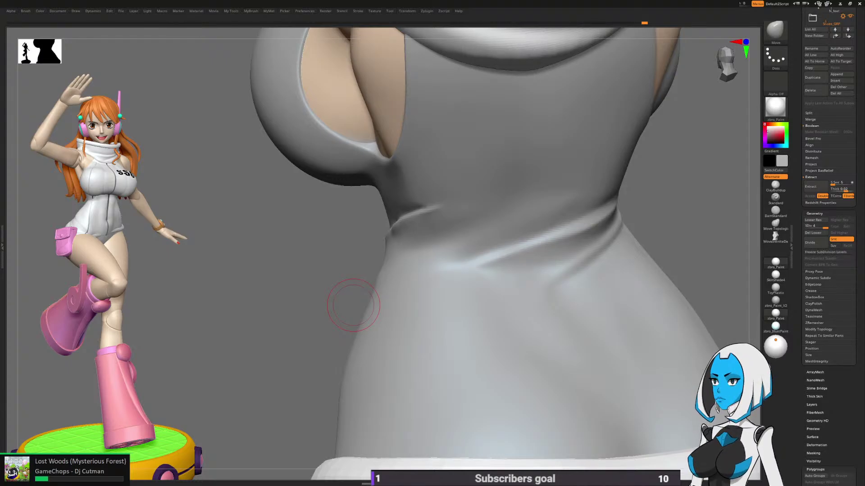
Step: Reshape the short crease on the side of the waist with the Move brush, and smooth the surface around it
drag(353, 305, 413, 293)
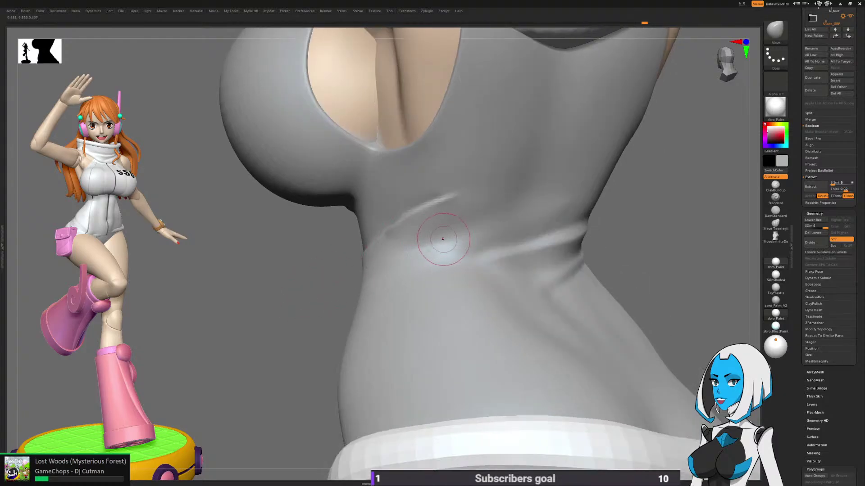
mouse_move(617, 218)
mouse_down()
mouse_move(665, 220)
mouse_move(532, 217)
mouse_move(533, 207)
mouse_move(556, 208)
mouse_move(547, 211)
mouse_up()
key(b)
click(387, 246)
key(space)
click(417, 275)
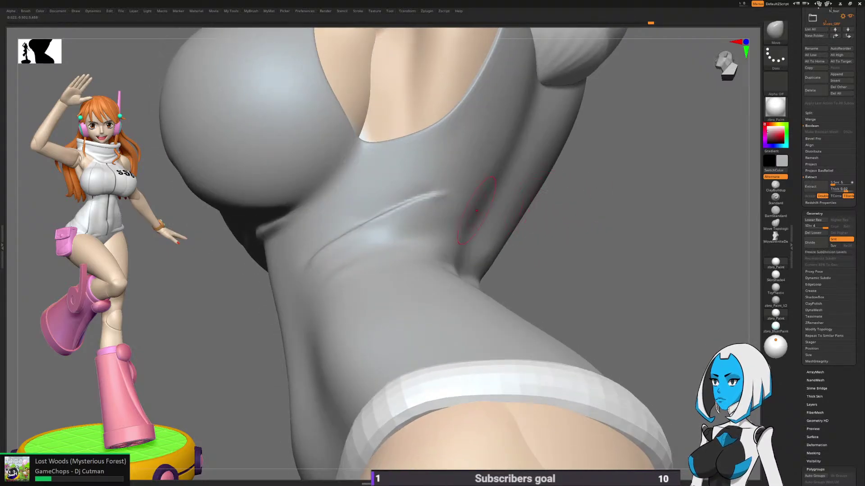
shift+drag(435, 214, 450, 210)
drag(555, 195, 622, 203)
shift+drag(399, 266, 367, 289)
mouse_move(478, 260)
mouse_down()
mouse_move(434, 266)
mouse_move(444, 269)
mouse_up()
shift+drag(467, 272, 474, 226)
Step: Soften the transition between the lower-back fold and the side of the waist by smoothing the cloth above it
drag(566, 202, 464, 205)
right_drag(464, 205, 563, 220)
shift+drag(500, 216, 493, 222)
right_drag(594, 203, 500, 216)
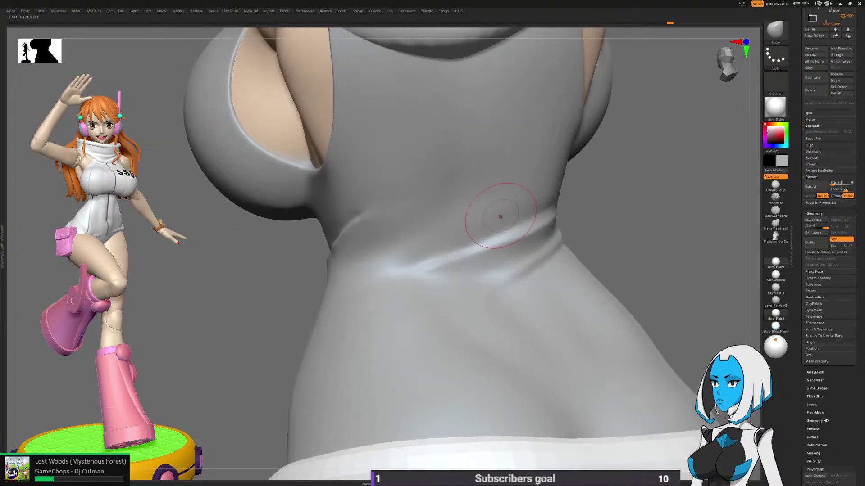
shift+drag(491, 211, 464, 226)
mouse_move(345, 283)
right_down()
mouse_move(433, 247)
mouse_move(455, 224)
right_up()
drag(560, 222, 531, 236)
mouse_move(393, 238)
right_down()
mouse_move(494, 218)
mouse_move(491, 181)
right_up()
mouse_move(491, 181)
right_down()
mouse_move(427, 238)
mouse_move(448, 248)
right_up()
Step: Sculpt a cloth fold between the side crease and the lower-back fold with the SK_Cloth brush at an adjusted draw size
key(b)
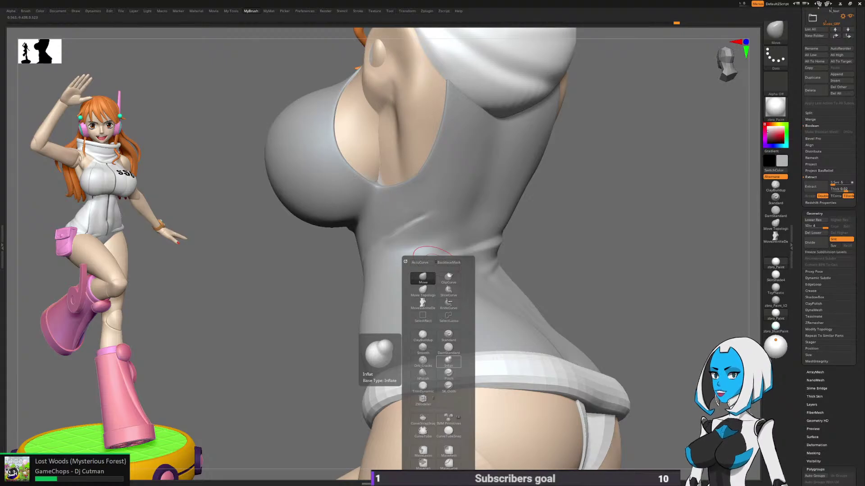
click(448, 387)
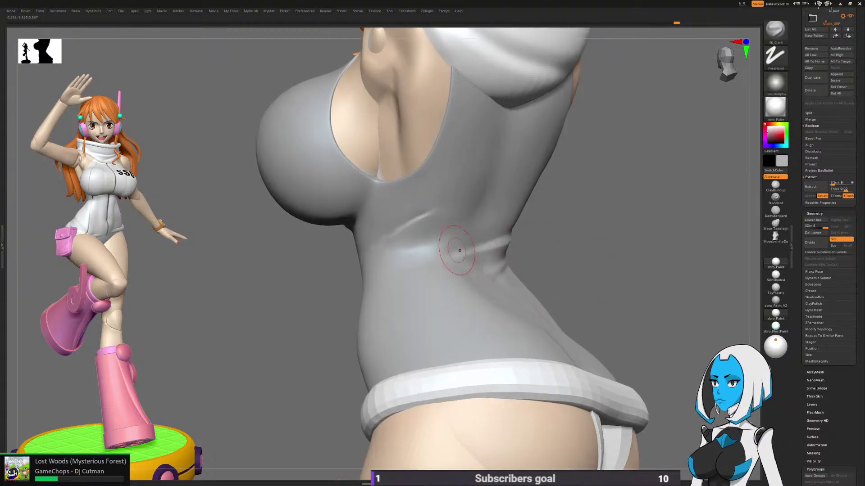
ctrl+right_drag(460, 250, 474, 237)
key(space)
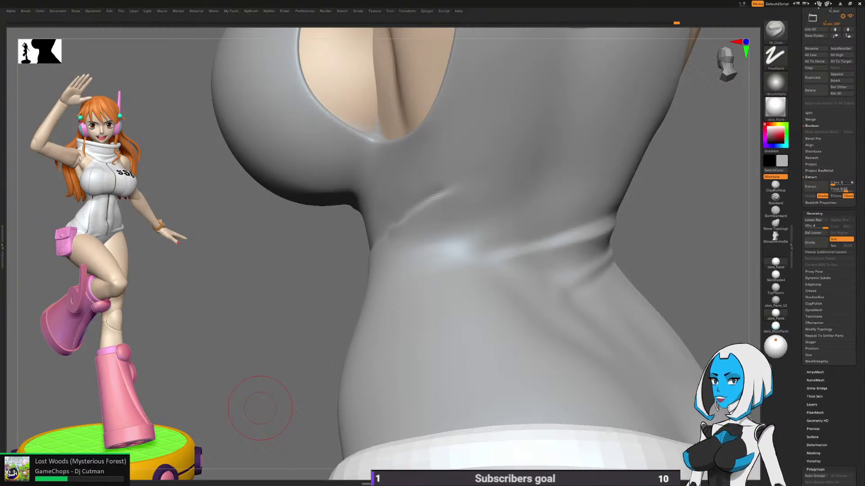
ctrl+right_drag(260, 408, 298, 418)
ctrl+right_drag(450, 272, 462, 225)
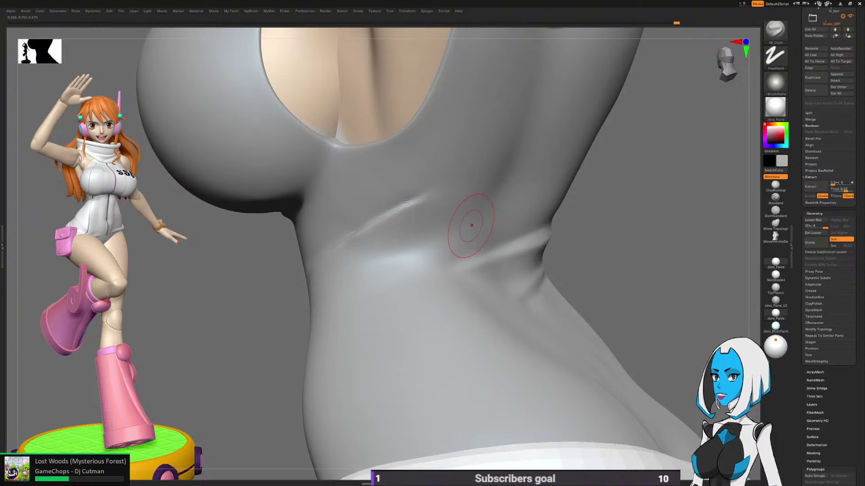
key(space)
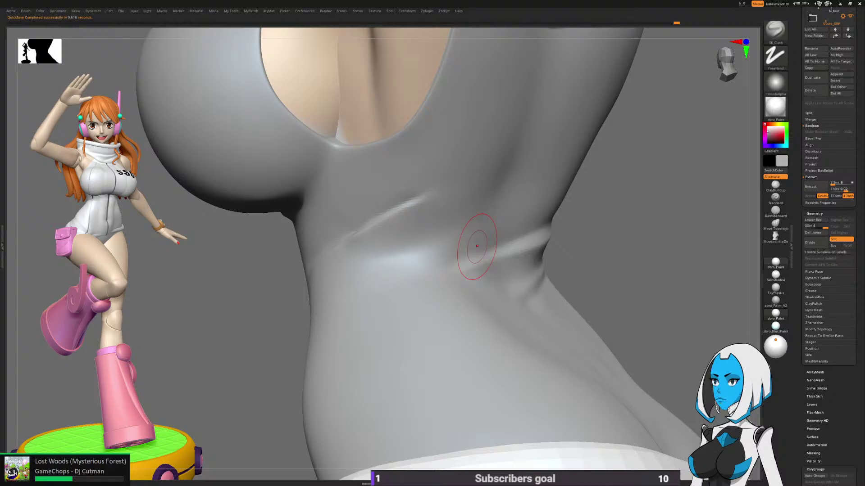
right_drag(477, 246, 452, 258)
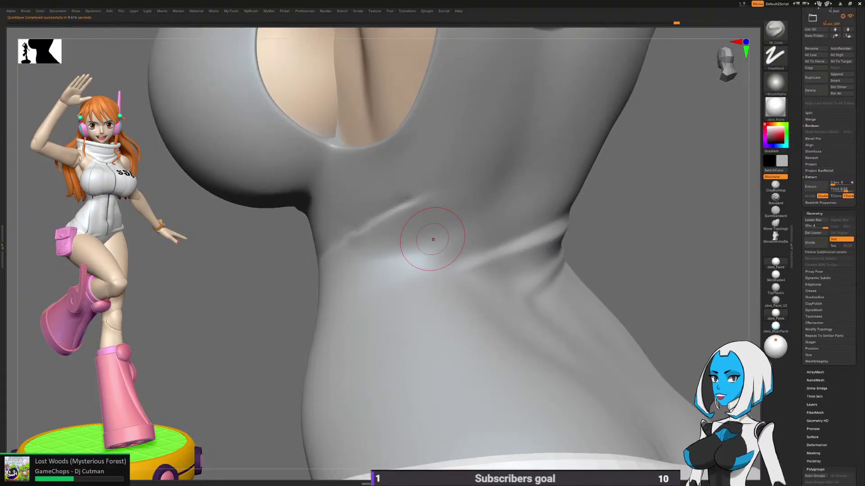
key(space)
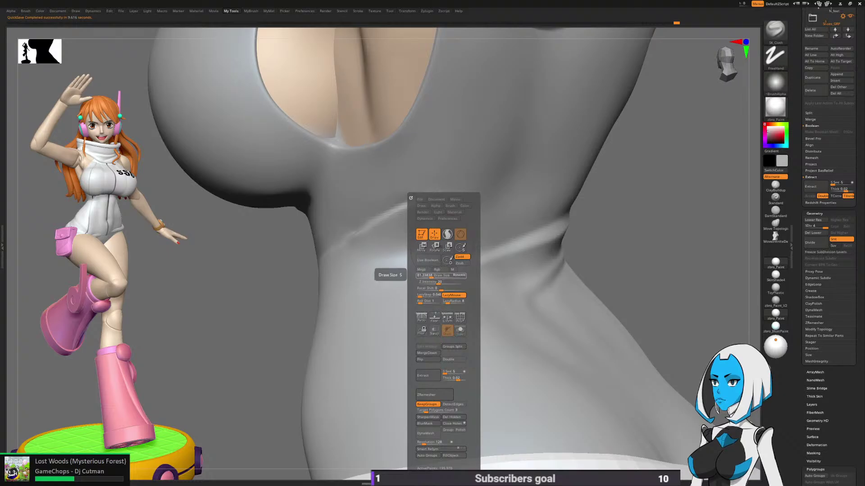
right_drag(560, 206, 583, 208)
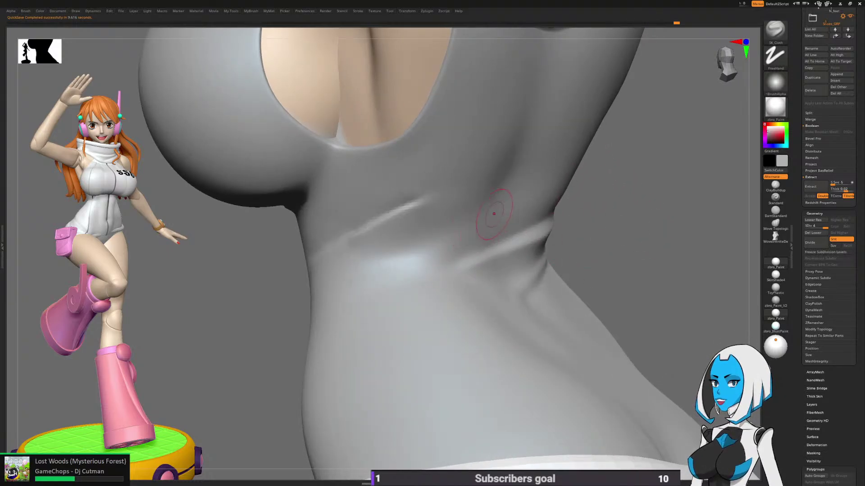
drag(506, 202, 360, 283)
Step: Build up the upper diagonal fold so it runs from the side of the waist across the lower back
right_drag(331, 300, 444, 250)
drag(444, 249, 454, 244)
mouse_move(459, 257)
right_down()
mouse_move(542, 239)
mouse_move(491, 265)
right_up()
mouse_move(546, 253)
right_down()
mouse_move(525, 221)
mouse_move(585, 228)
mouse_move(456, 218)
right_up()
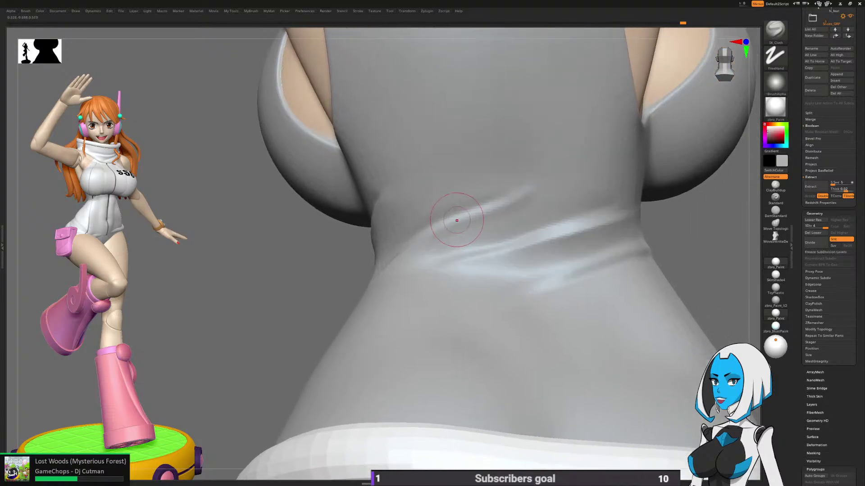
right_drag(465, 247, 517, 223)
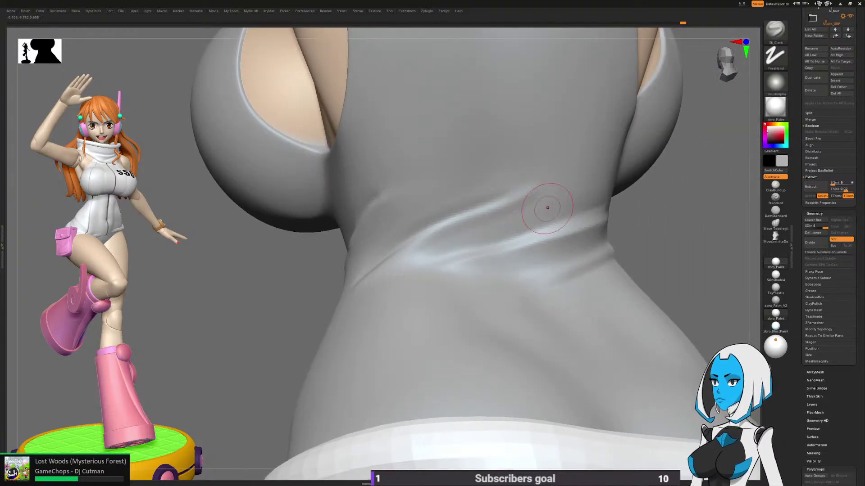
Step: Undo the last upper fold strokes and resculpt the diagonal fold from the lower back to the side of the waist with SK_Cloth
key(ctrl+z)
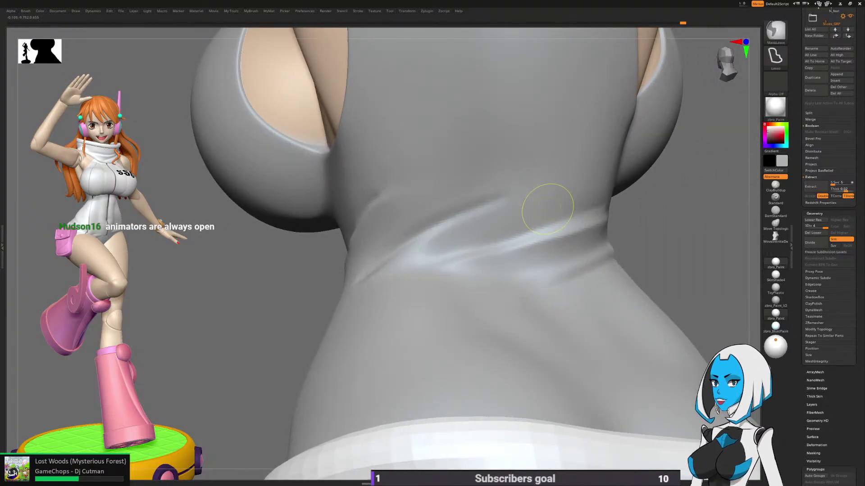
right_drag(411, 241, 514, 187)
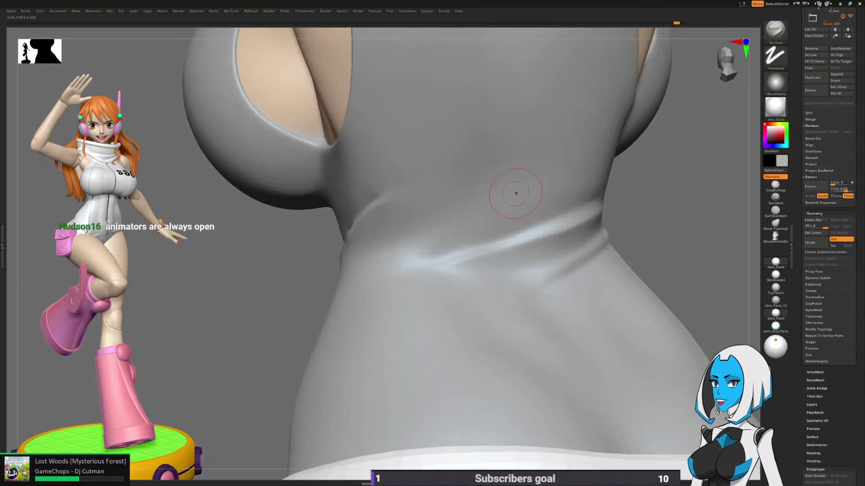
right_drag(431, 225, 442, 220)
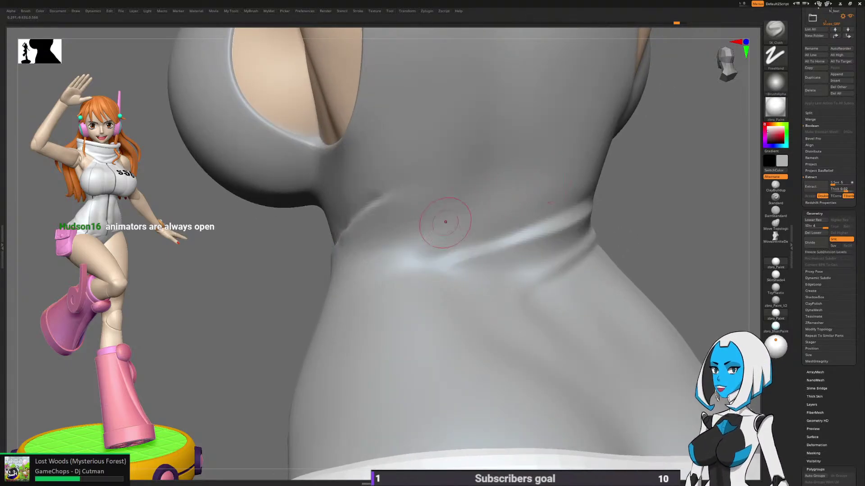
drag(507, 184, 370, 255)
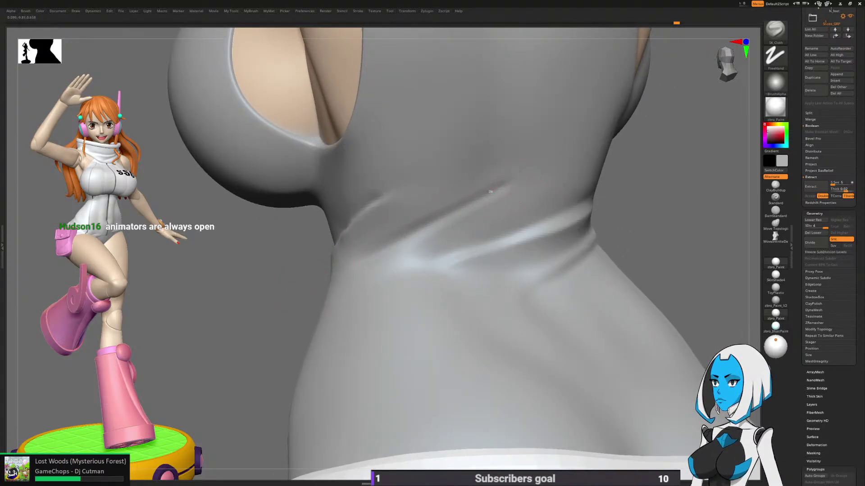
drag(493, 189, 394, 242)
drag(515, 187, 370, 262)
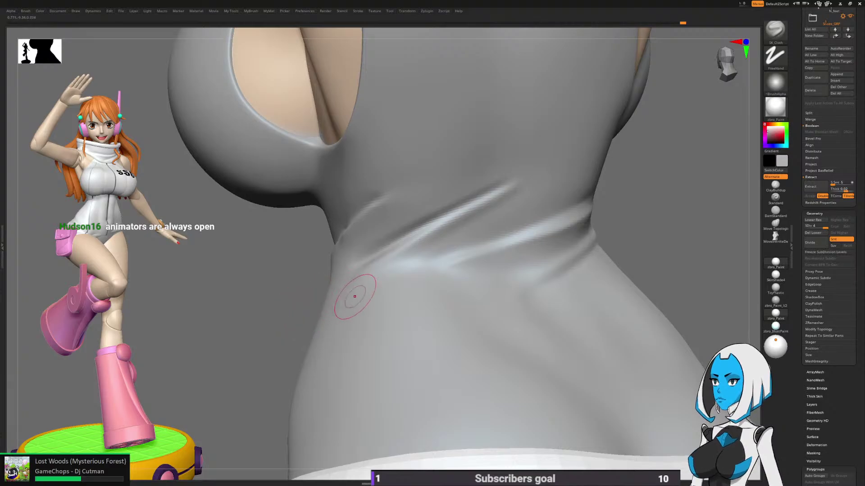
mouse_move(355, 296)
right_down()
mouse_move(447, 240)
mouse_move(536, 211)
mouse_move(397, 281)
right_up()
Step: Mask the band of folds around the waist, smooth the cloth along its upper edge, and clear the mask
key(ctrl)
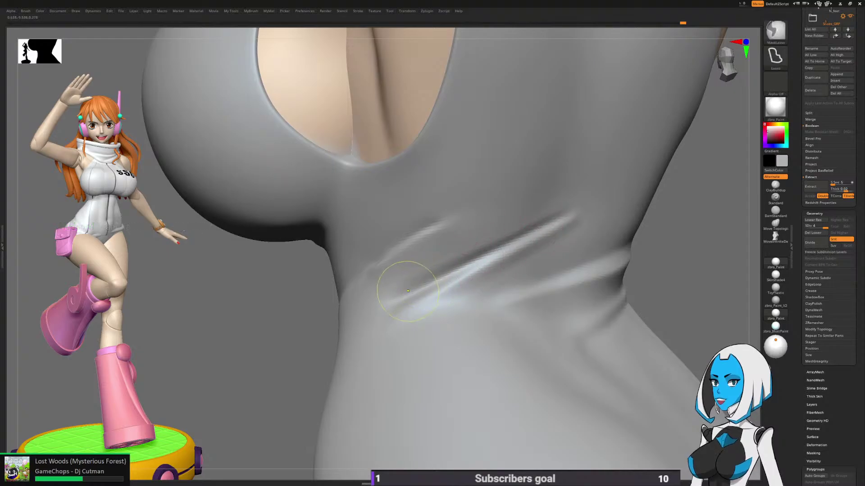
mouse_move(399, 273)
ctrl+mouse_down()
mouse_move(396, 209)
mouse_move(363, 209)
ctrl+mouse_up()
right_drag(531, 220, 567, 205)
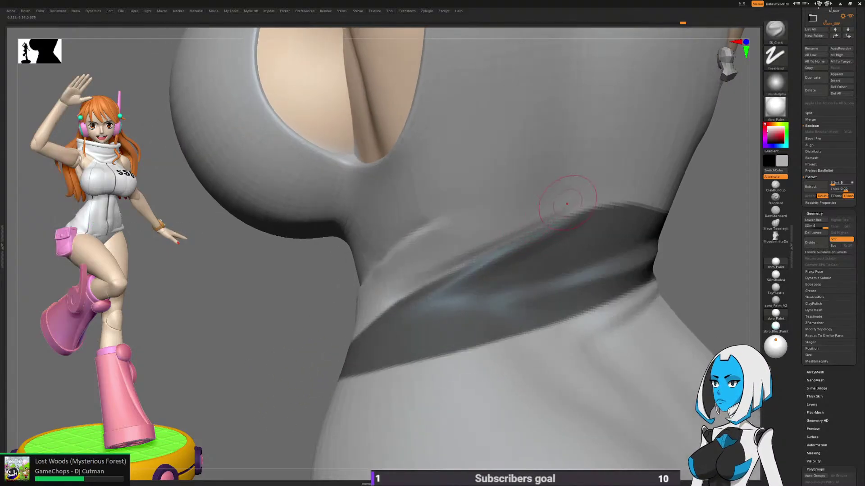
shift+drag(484, 239, 553, 210)
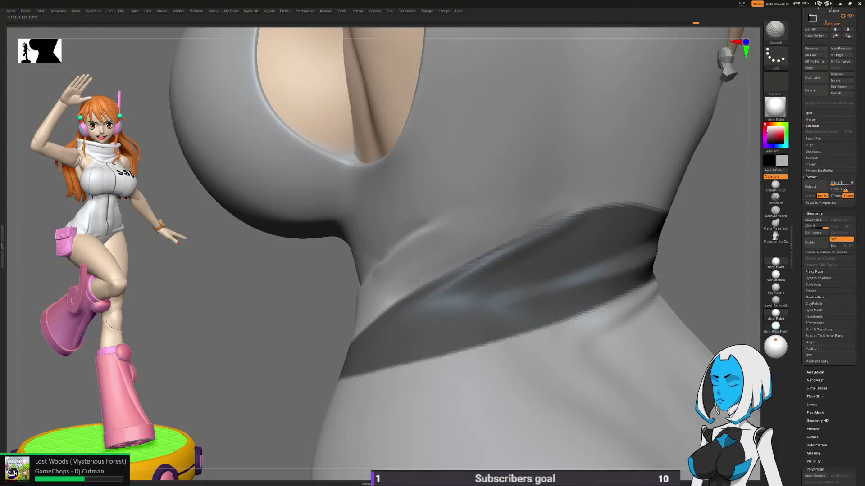
right_drag(335, 328, 405, 309)
ctrl+drag(551, 277, 574, 296)
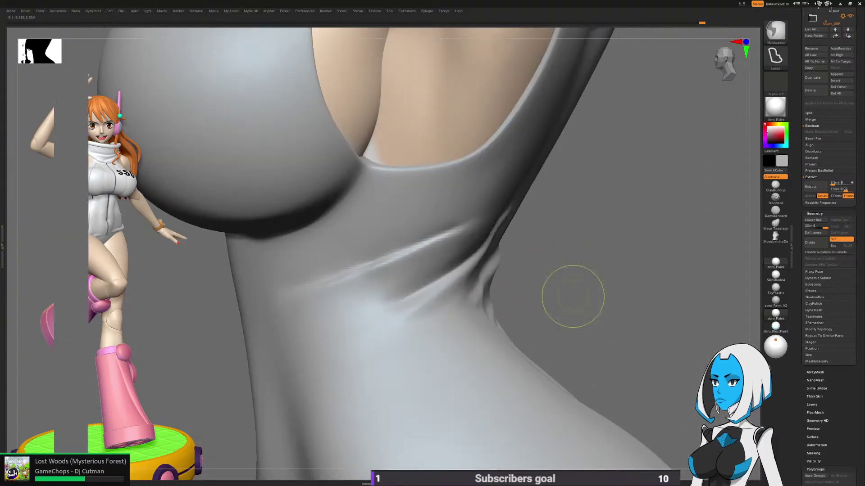
mouse_move(571, 315)
ctrl+right_down()
mouse_move(537, 276)
mouse_move(580, 259)
mouse_move(595, 281)
mouse_move(569, 281)
ctrl+right_up()
shift+drag(480, 280, 483, 286)
Step: Fill the valley beneath the upper diagonal lower-back fold with the SK_ClayFill brush
mouse_move(483, 287)
right_down()
mouse_move(369, 284)
mouse_move(383, 284)
mouse_move(363, 343)
right_up()
mouse_move(572, 218)
right_down()
mouse_move(467, 245)
mouse_move(465, 254)
mouse_move(463, 209)
mouse_move(525, 266)
mouse_move(566, 257)
right_up()
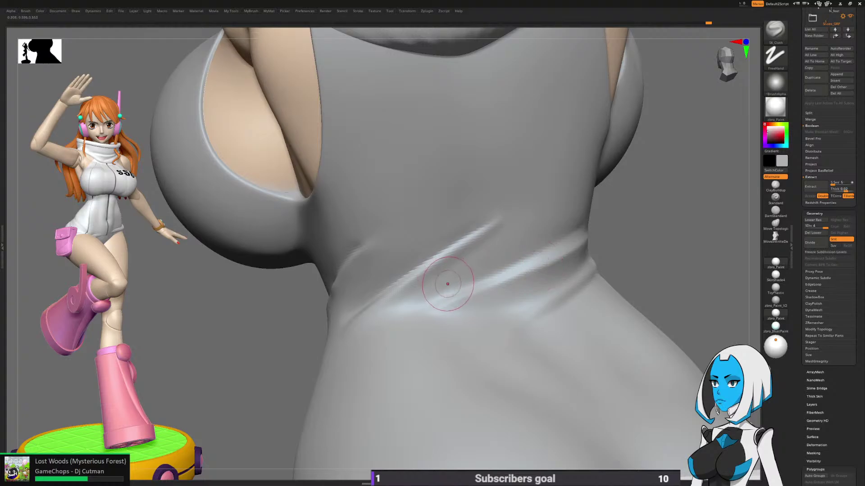
key(b)
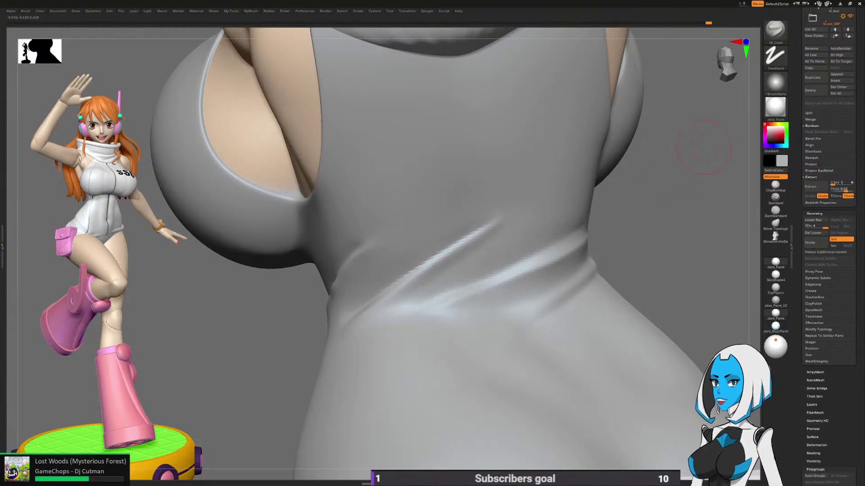
key(b)
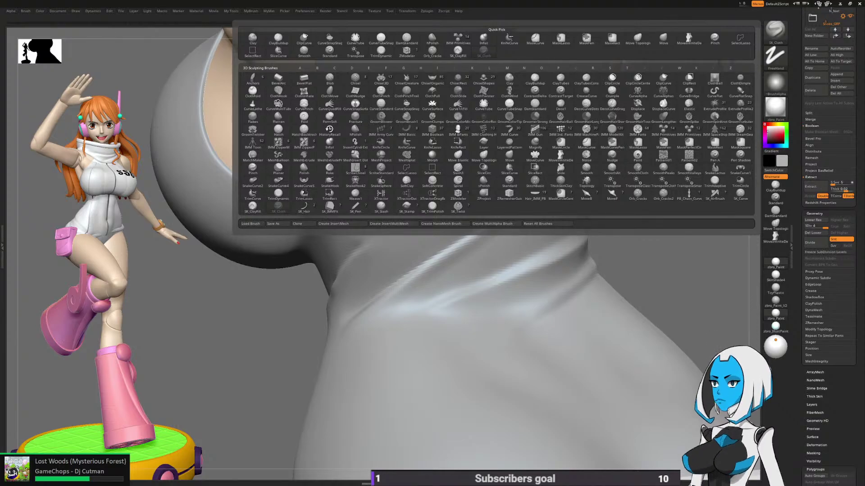
click(458, 51)
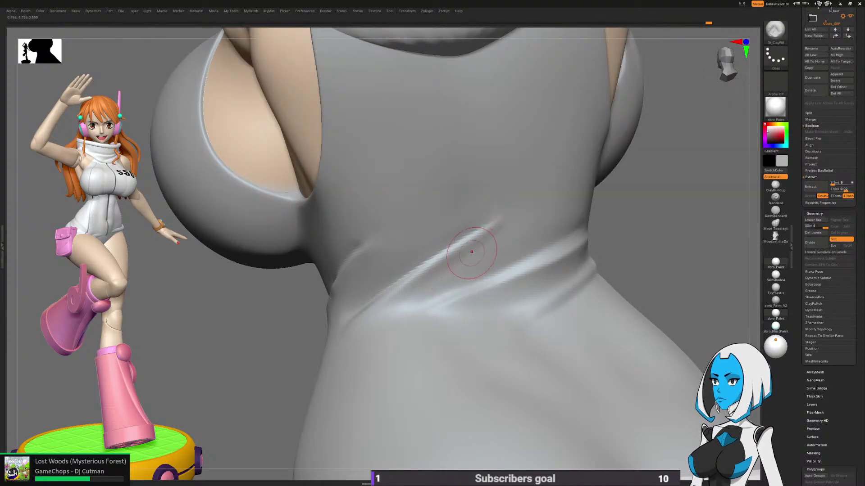
mouse_move(470, 247)
mouse_down()
mouse_move(446, 259)
mouse_move(464, 257)
mouse_up()
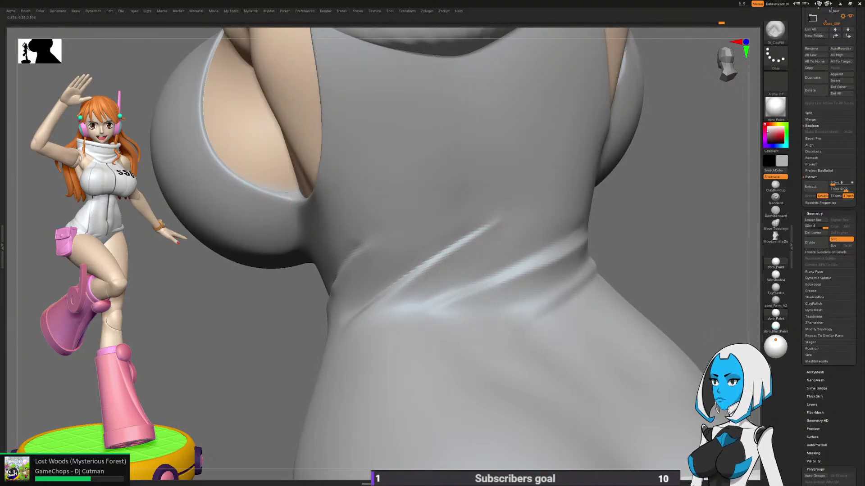
drag(431, 289, 504, 243)
Step: Smooth the cloth above the lower-back fold where it runs into the far side of the waist
mouse_move(488, 253)
right_down()
mouse_move(593, 247)
mouse_move(499, 251)
mouse_move(583, 249)
mouse_move(604, 257)
mouse_move(591, 279)
mouse_move(607, 273)
mouse_move(580, 229)
mouse_move(608, 254)
right_up()
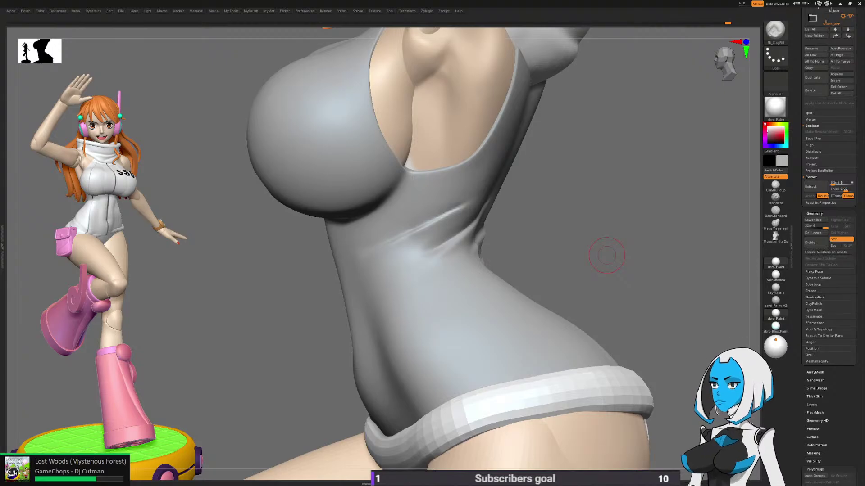
drag(607, 256, 527, 258)
drag(581, 253, 469, 251)
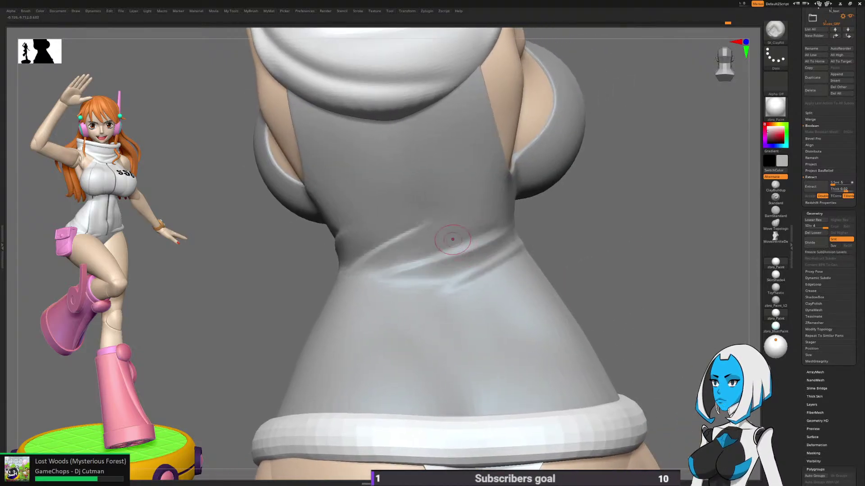
ctrl+right_drag(454, 240, 529, 247)
shift+drag(512, 206, 496, 215)
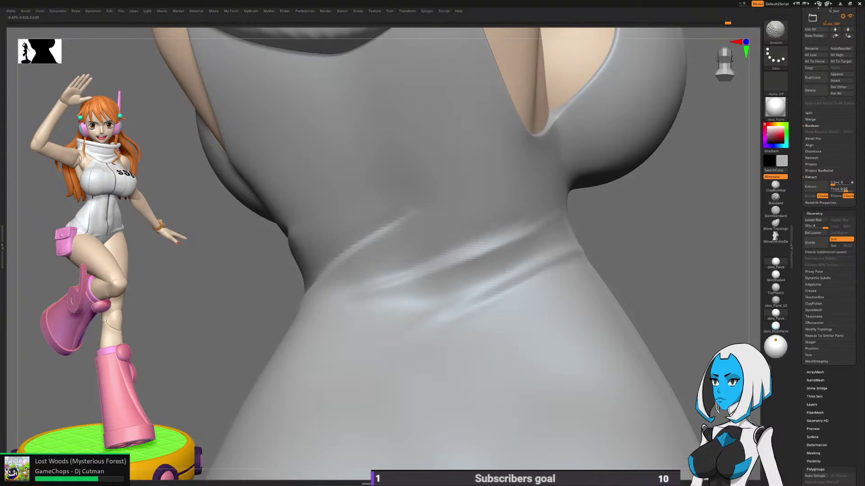
Step: Inspect the suit's waist and chest folds from the back, the front and below
drag(610, 251, 585, 257)
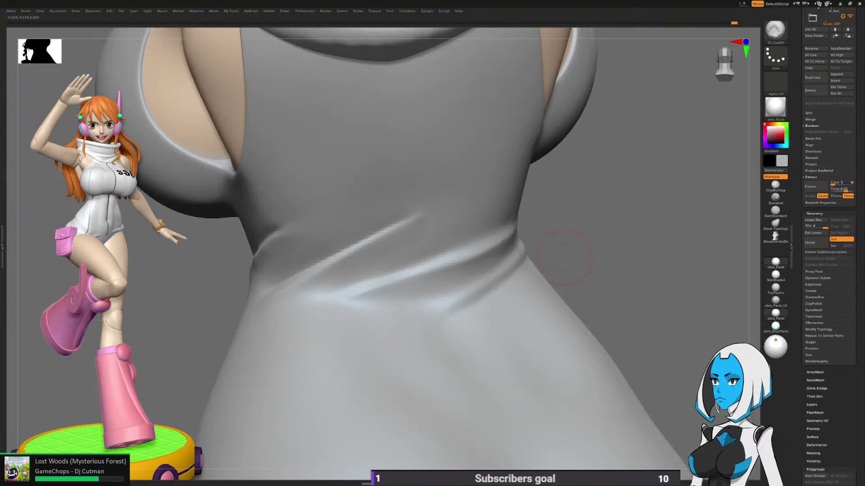
ctrl+right_drag(506, 260, 489, 221)
mouse_move(628, 255)
mouse_down()
mouse_move(593, 268)
mouse_move(627, 271)
mouse_up()
right_drag(458, 229, 644, 237)
drag(645, 237, 610, 238)
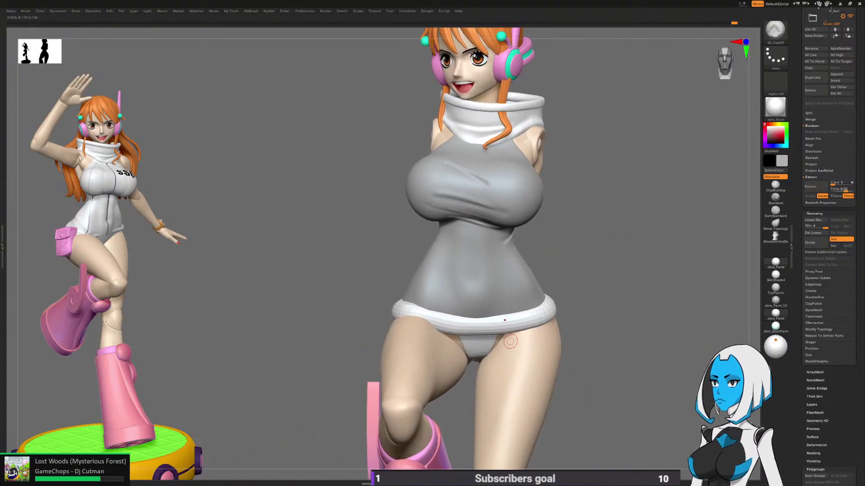
mouse_move(484, 187)
ctrl+right_down()
mouse_move(502, 226)
mouse_move(471, 199)
ctrl+right_up()
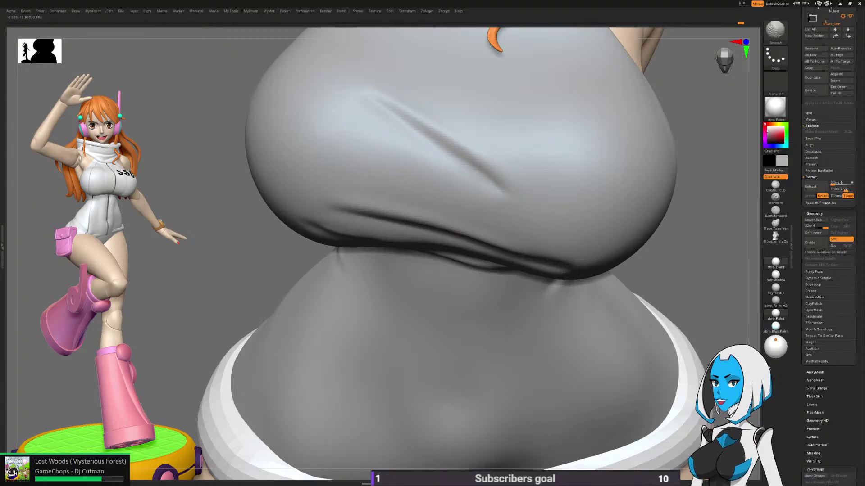
mouse_move(710, 286)
ctrl+right_down()
mouse_move(671, 193)
mouse_move(617, 261)
mouse_move(578, 354)
mouse_move(591, 270)
ctrl+right_up()
alt+right_drag(591, 270, 672, 337)
right_drag(386, 237, 443, 233)
Step: Review the waist folds on the whole figure from the back, both sides and the front
alt+right_drag(433, 301, 483, 301)
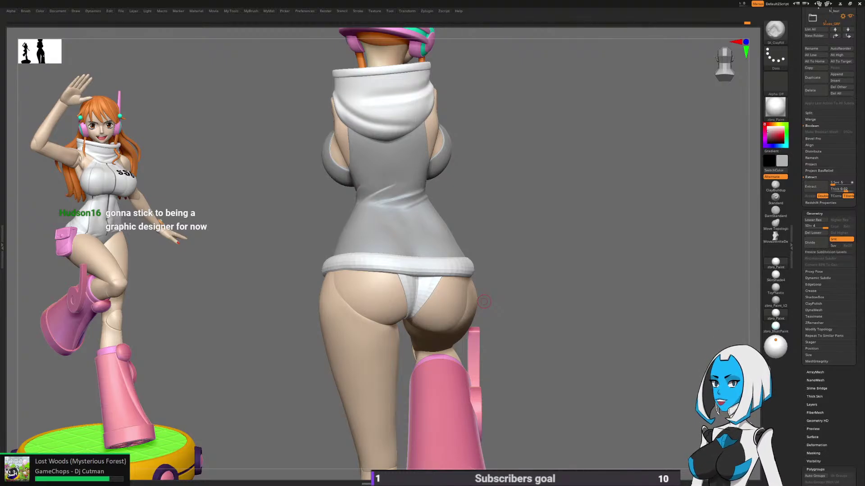
right_drag(485, 302, 581, 263)
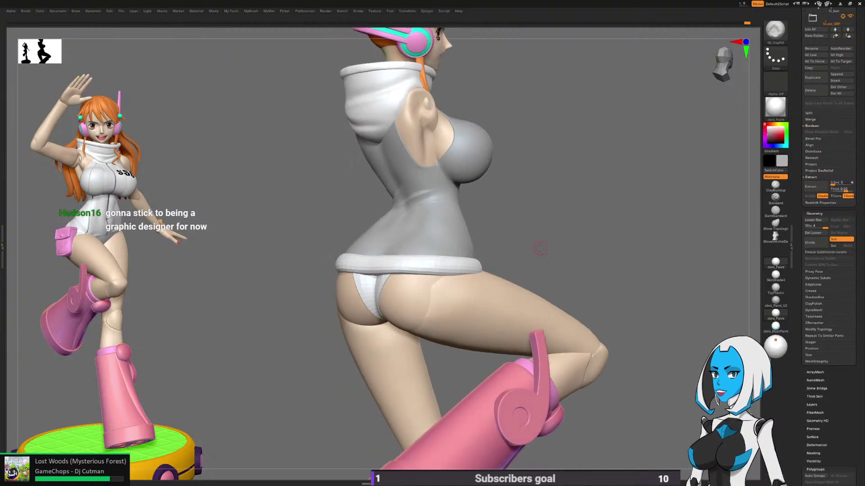
ctrl+right_drag(417, 194, 423, 225)
ctrl+right_drag(532, 252, 564, 224)
right_drag(495, 232, 550, 237)
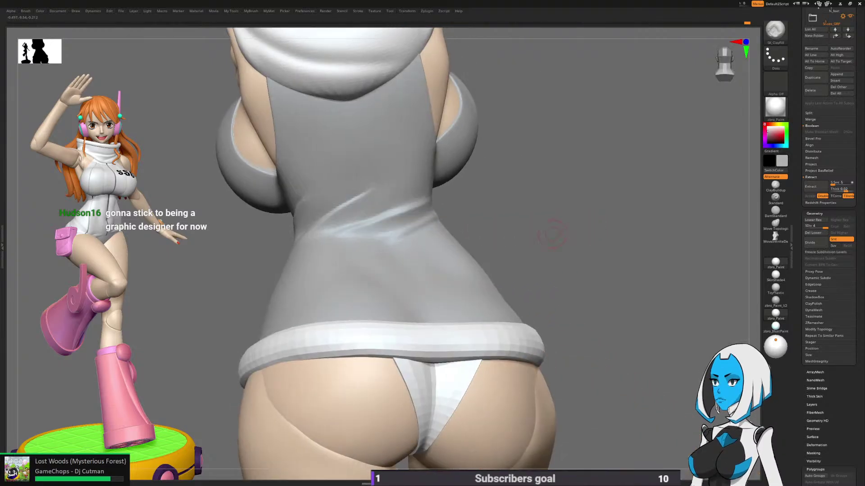
alt+right_drag(468, 220, 522, 222)
right_drag(419, 199, 569, 230)
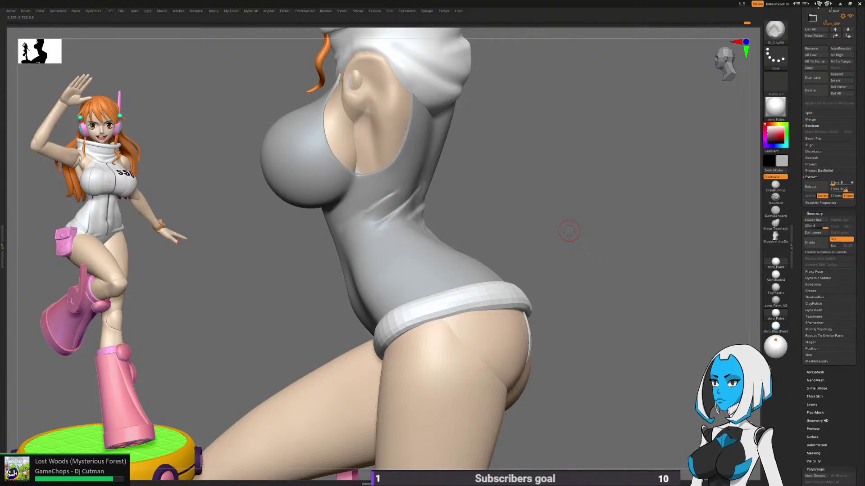
right_drag(454, 241, 587, 246)
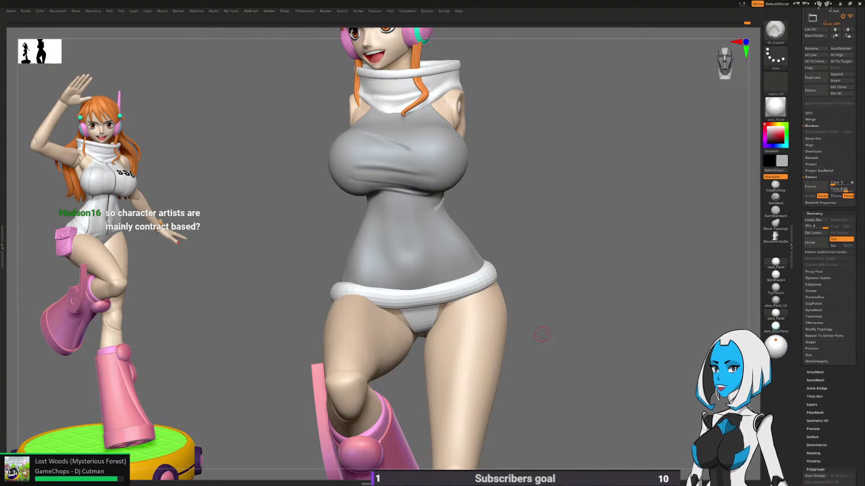
right_drag(542, 334, 509, 331)
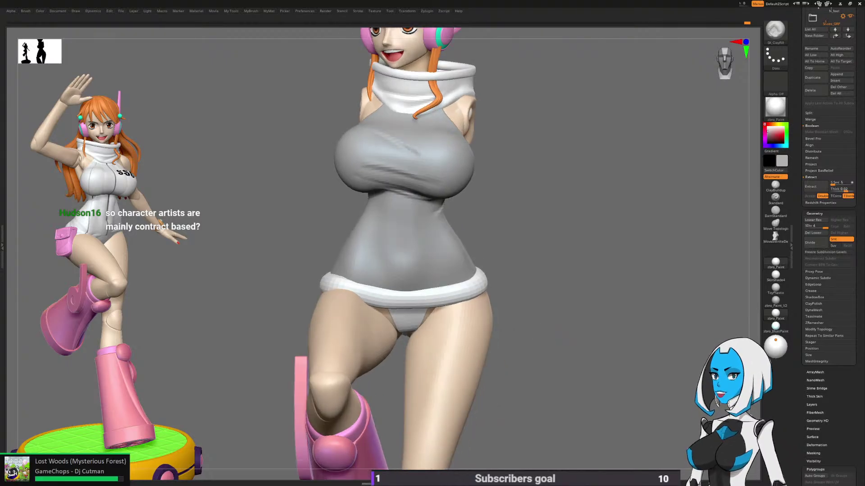
Step: Smooth the cloth around the end of the lower chest crease on the underside of the bust
mouse_move(390, 181)
ctrl+right_down()
mouse_move(441, 225)
mouse_move(426, 185)
mouse_move(416, 235)
mouse_move(500, 225)
mouse_move(412, 180)
mouse_move(397, 225)
ctrl+right_up()
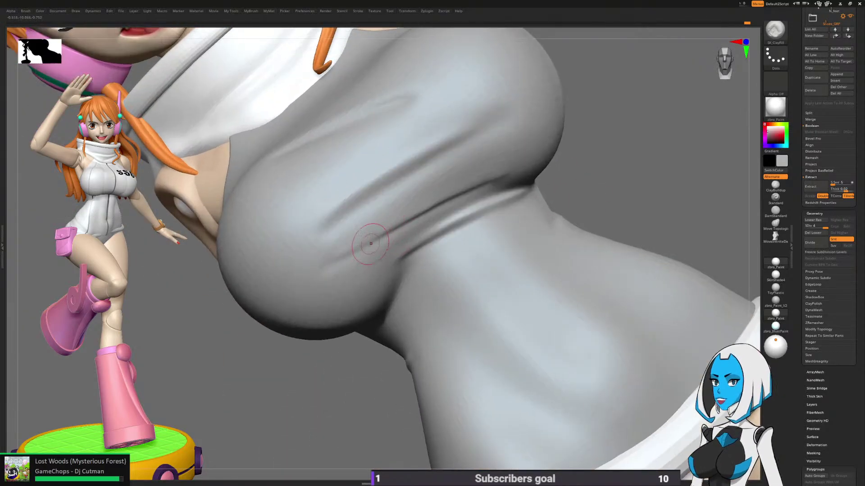
shift+drag(367, 248, 271, 316)
right_drag(271, 316, 407, 243)
Step: Deepen the crease along the underside of the bust with the SK_Cloth brush and smooth its end to taper out
key(space)
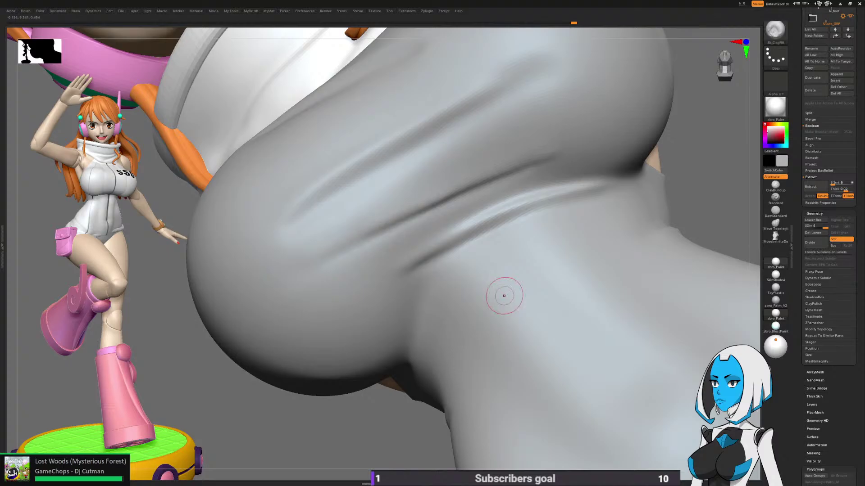
key(b)
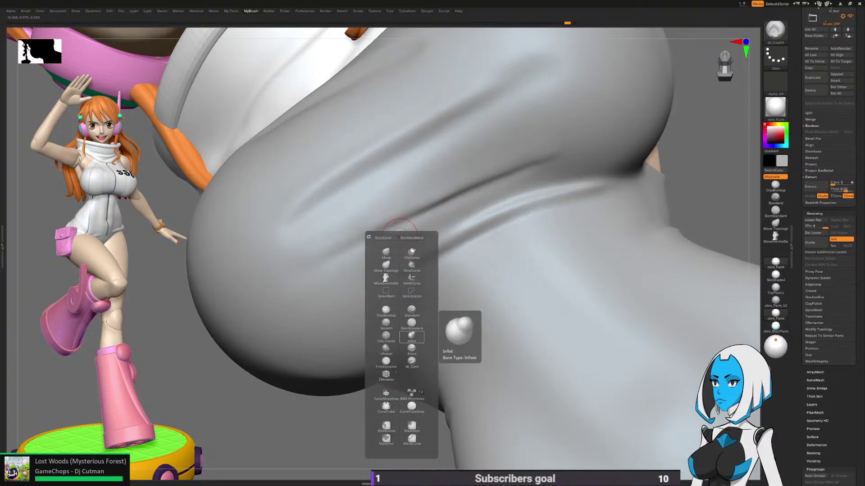
click(412, 362)
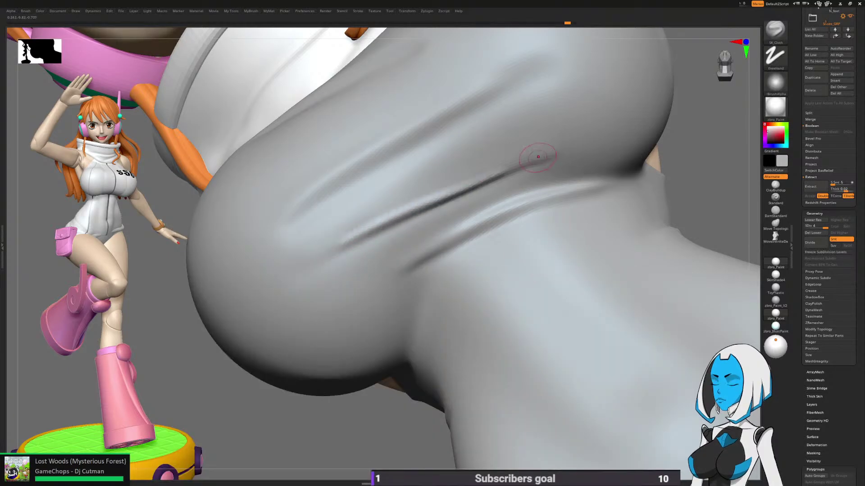
drag(538, 157, 551, 155)
shift+drag(371, 218, 328, 242)
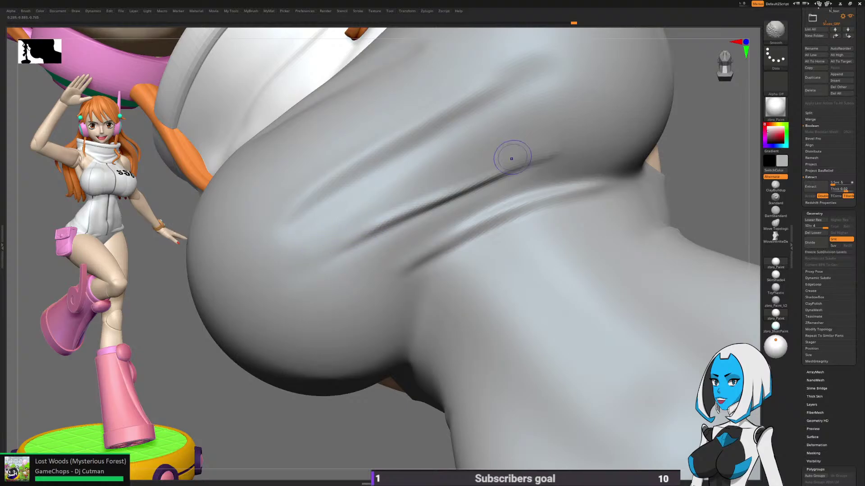
mouse_move(415, 176)
right_down()
mouse_move(442, 162)
mouse_move(500, 166)
mouse_move(651, 138)
right_up()
key(shift)
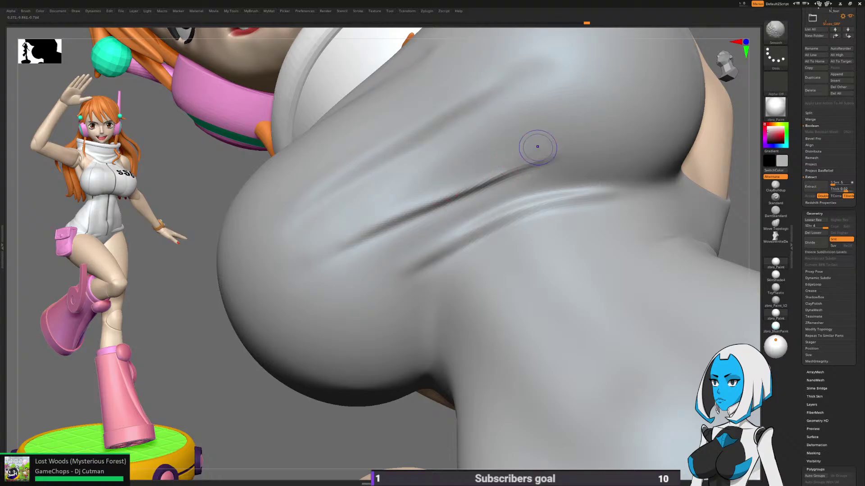
Step: Refine the middle crease across the front of the chest with the SK_Cloth brush and smooth the cloth around it
ctrl+right_drag(448, 200, 430, 118)
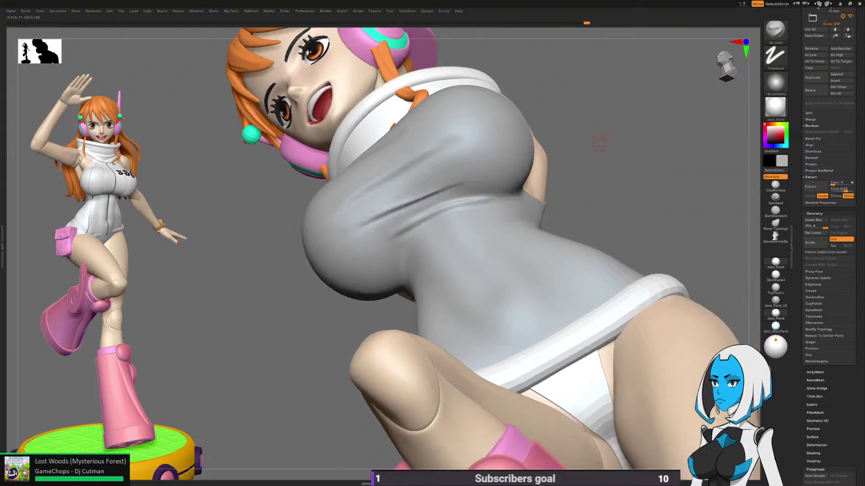
shift+right_drag(601, 140, 631, 149)
alt+right_drag(627, 185, 608, 263)
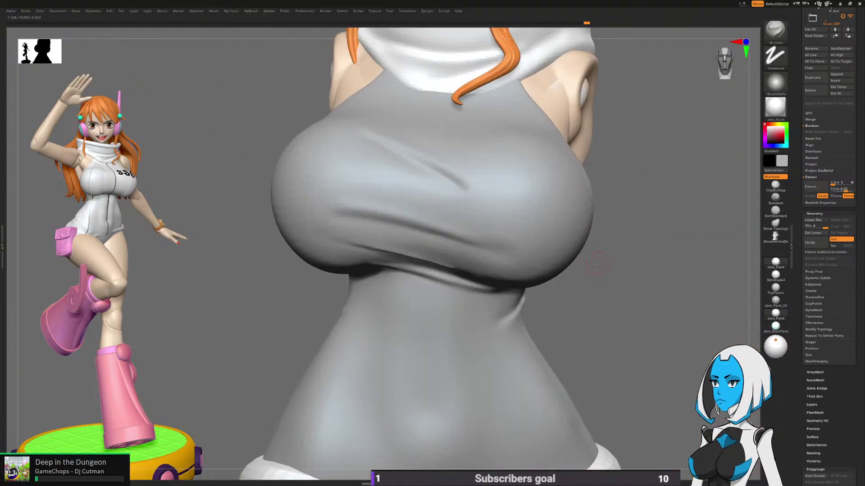
mouse_move(608, 315)
right_down()
mouse_move(604, 327)
mouse_move(548, 330)
mouse_move(427, 247)
mouse_move(412, 217)
right_up()
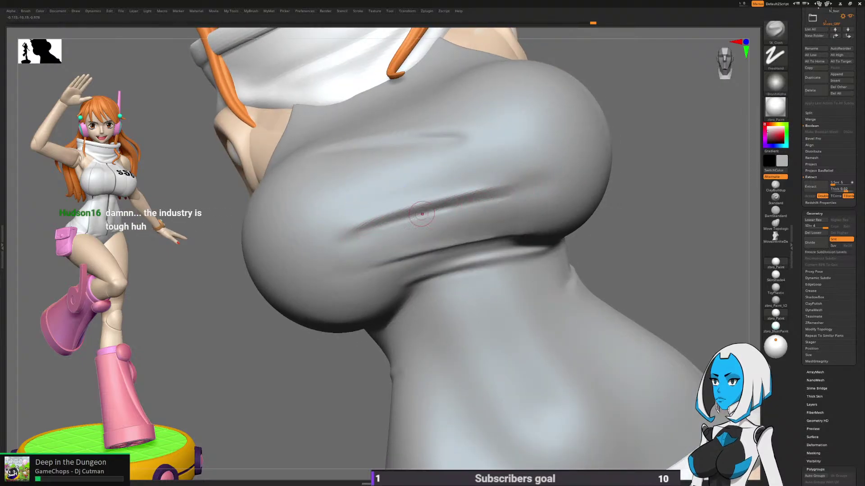
key(shift)
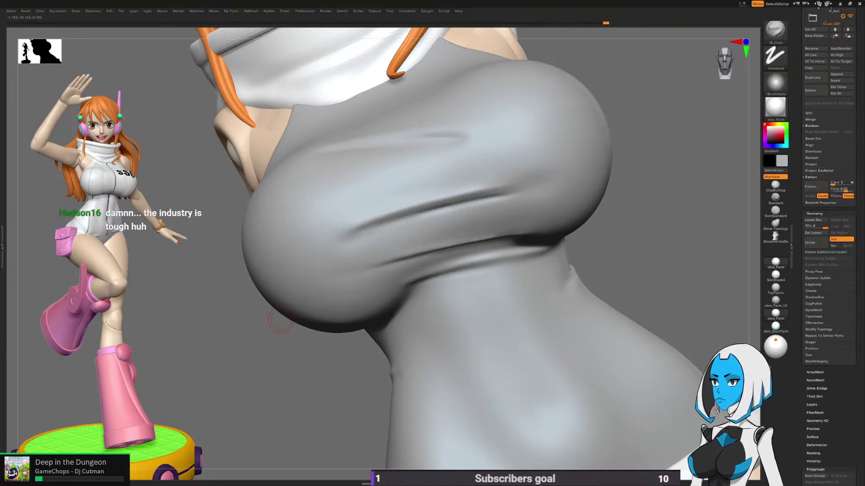
Step: Adjust the brush's draw size and soften the folds across the upper and middle chest with the Smooth brush
mouse_move(281, 320)
ctrl+right_down()
mouse_move(560, 222)
mouse_move(537, 237)
ctrl+right_up()
key(space)
click(532, 276)
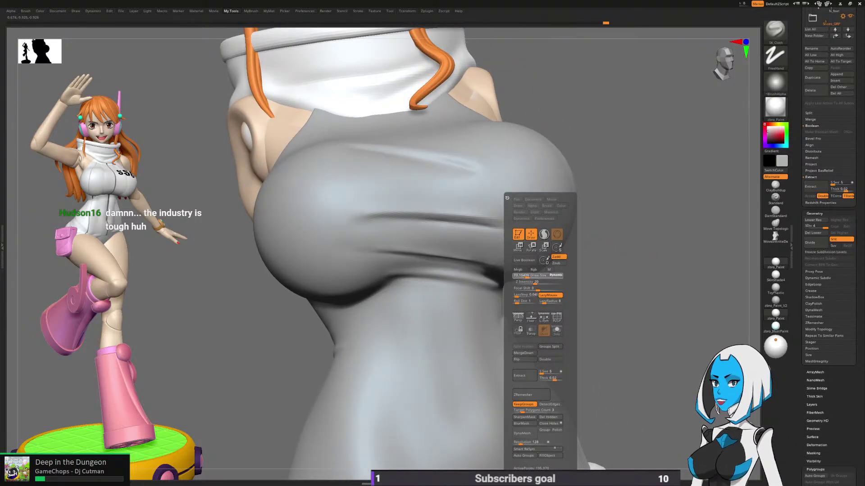
key(shift)
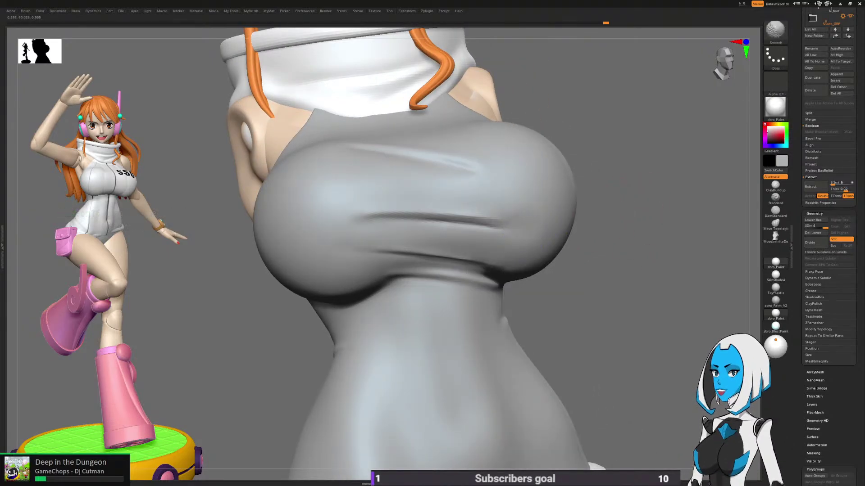
right_drag(561, 226, 432, 228)
key(shift)
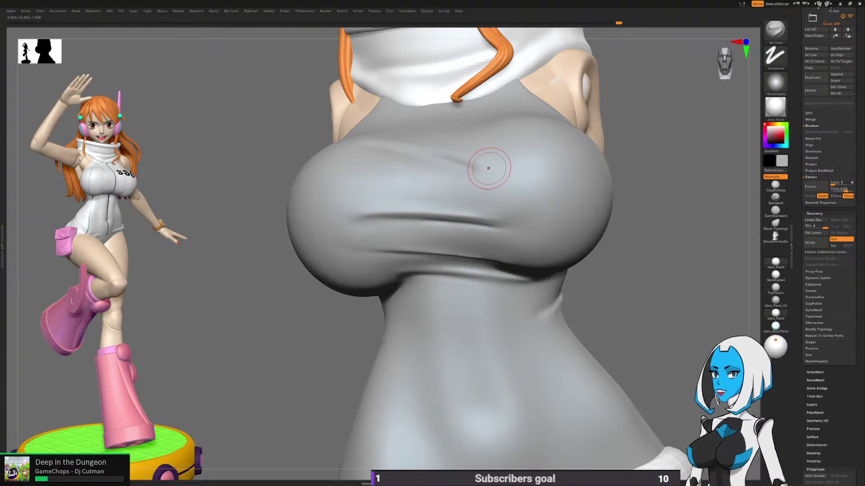
Step: Smooth the outer ends of the lower chest creases where they run onto the side of the bust
drag(671, 261, 590, 254)
key(shift)
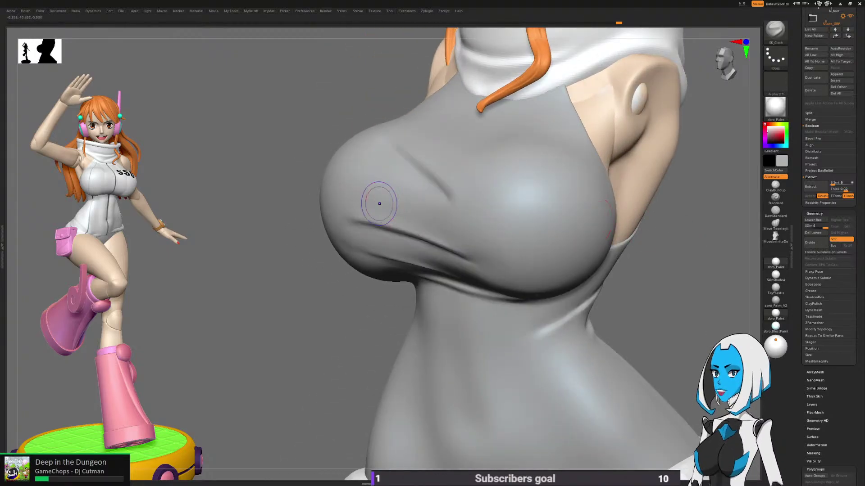
shift+drag(458, 226, 498, 255)
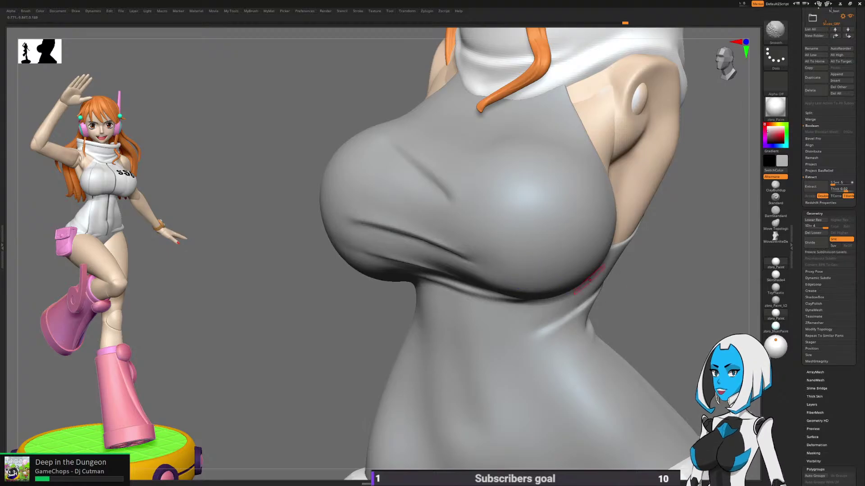
mouse_move(590, 280)
ctrl+right_down()
mouse_move(540, 234)
mouse_move(448, 208)
mouse_move(448, 248)
mouse_move(649, 288)
mouse_move(654, 266)
mouse_move(660, 277)
mouse_move(635, 305)
ctrl+right_up()
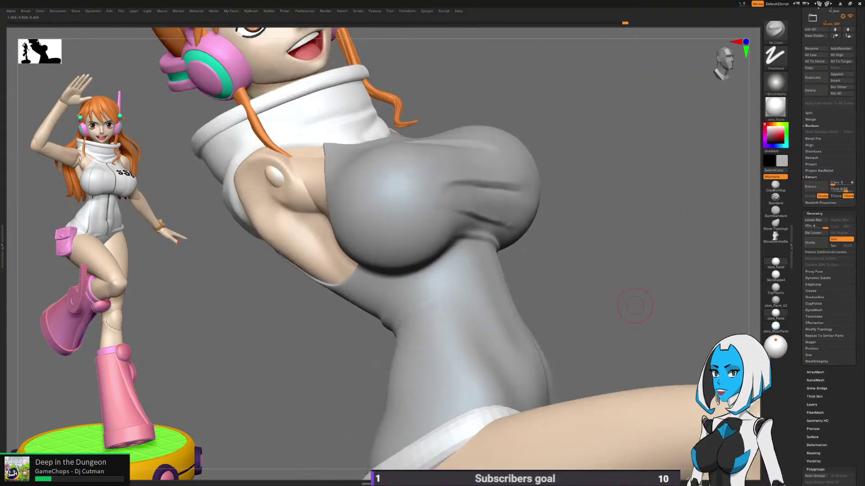
Step: Adjust the brush size, refine the lowest crease beneath the bust with SK_Cloth, and smooth where it fades out
drag(635, 305, 421, 235)
key(space)
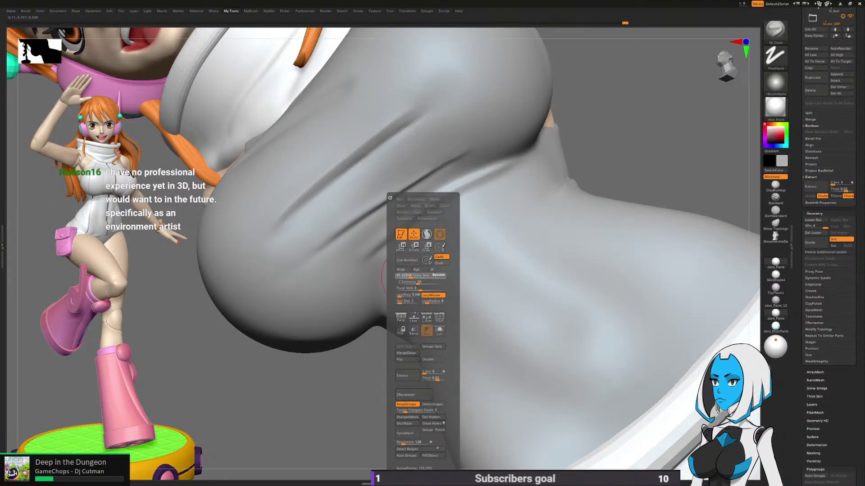
key(space)
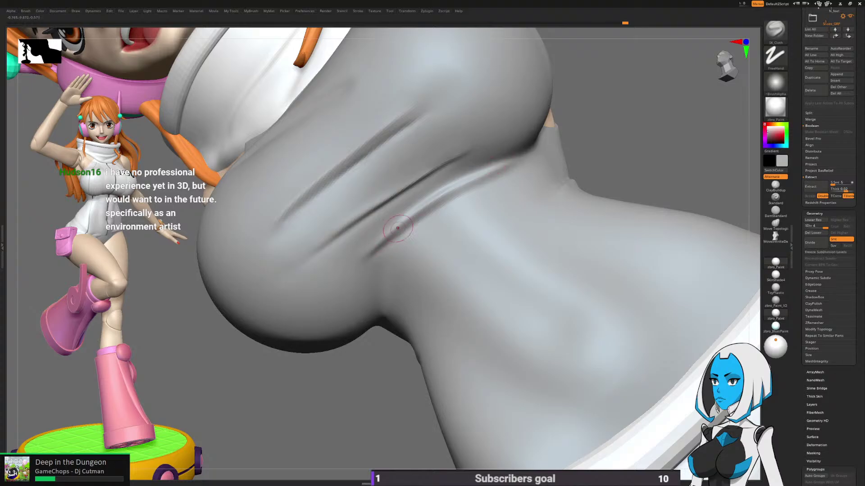
right_drag(460, 191, 421, 225)
key(space)
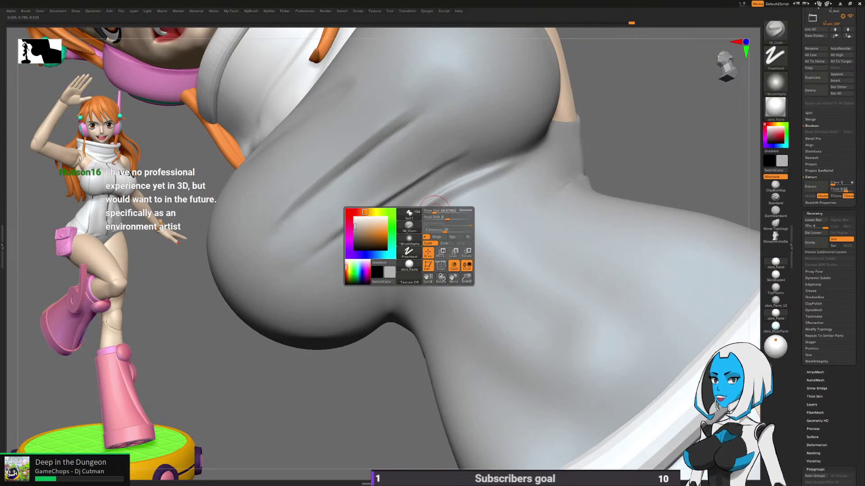
key(shift)
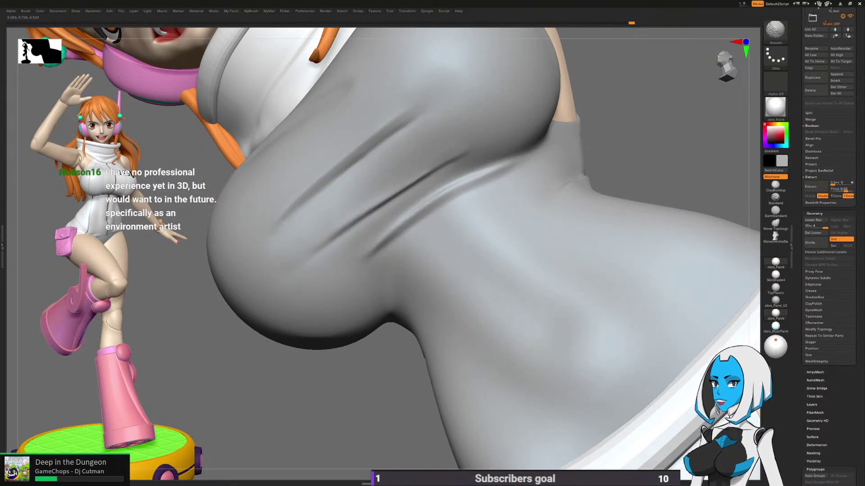
right_drag(536, 158, 460, 210)
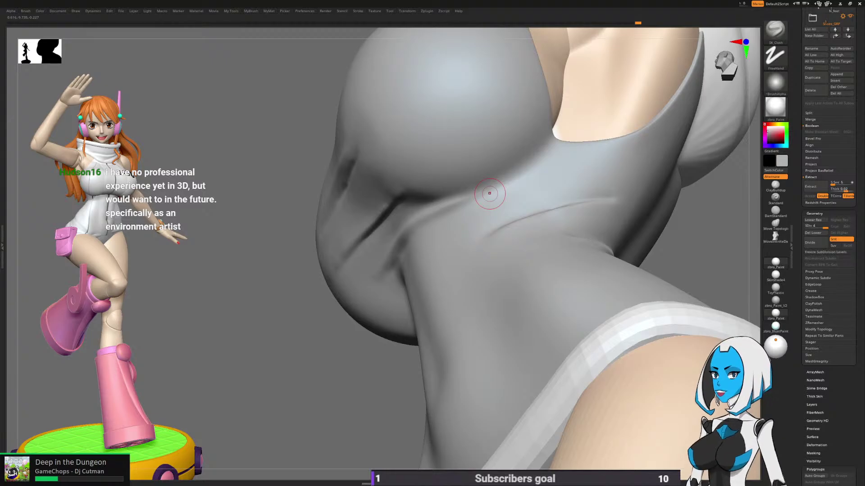
Step: Sculpt two tension folds with SK_Cloth running from beneath the side of the bust up to the armhole corner
right_drag(546, 189, 466, 258)
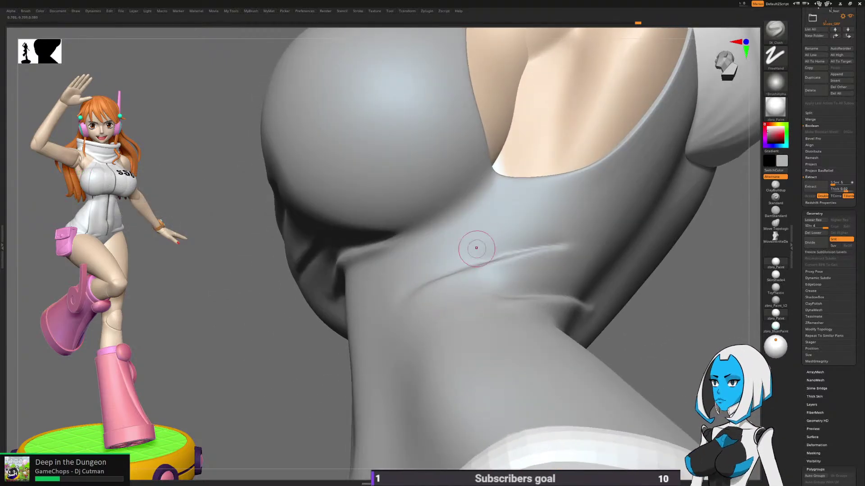
right_drag(456, 232, 457, 233)
right_click(442, 246)
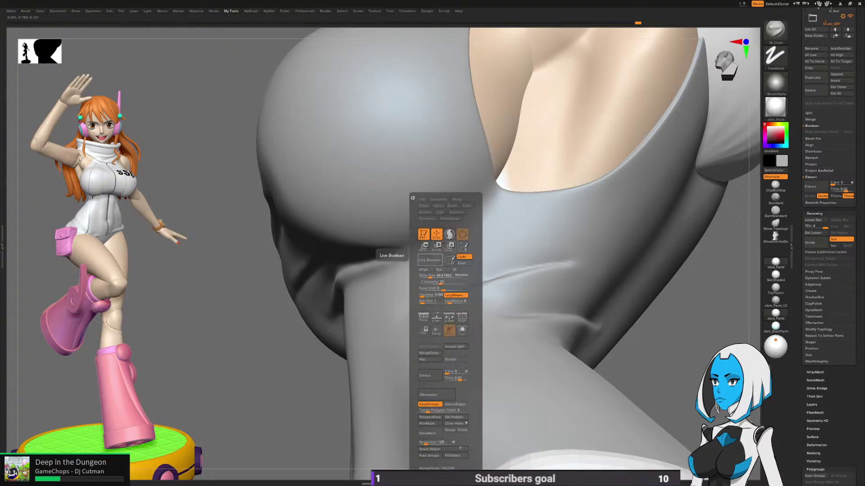
right_drag(452, 242, 467, 211)
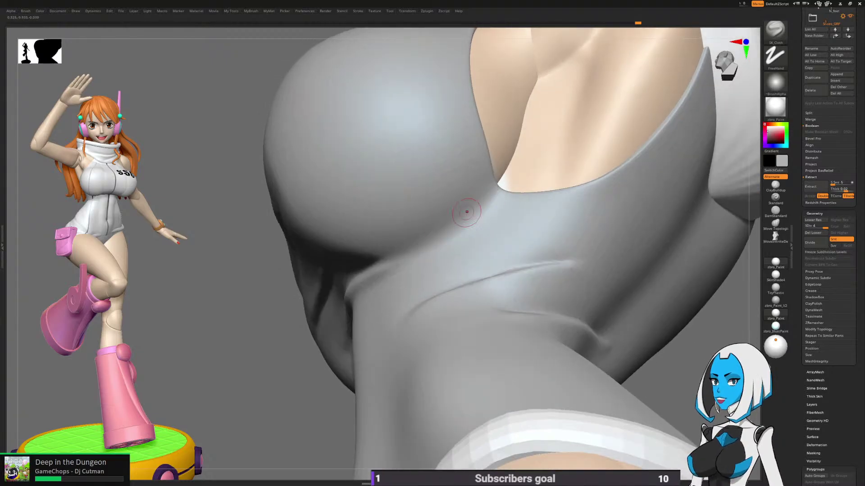
mouse_move(395, 258)
mouse_down()
mouse_move(460, 229)
mouse_move(517, 166)
mouse_up()
right_drag(517, 167, 476, 234)
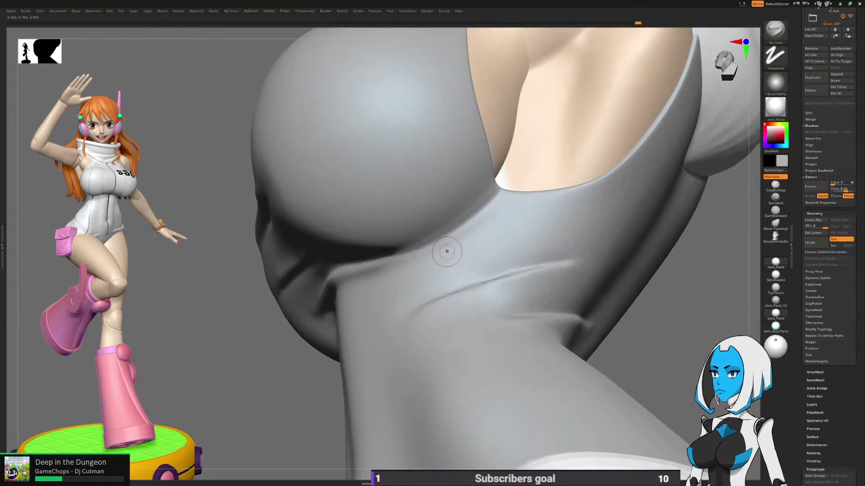
mouse_move(384, 263)
mouse_down()
mouse_move(531, 174)
mouse_move(479, 231)
mouse_move(447, 246)
mouse_up()
drag(402, 263, 576, 187)
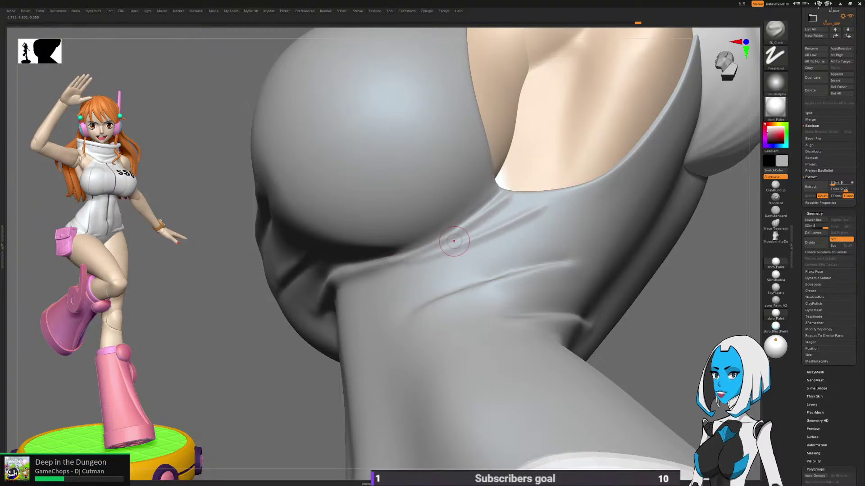
drag(455, 243, 531, 201)
Step: Smooth the new side folds so they taper out below the armhole and along the bust
right_drag(504, 212, 497, 217)
mouse_move(498, 217)
shift+mouse_down()
mouse_move(456, 251)
mouse_move(535, 219)
shift+mouse_up()
shift+drag(473, 239, 409, 273)
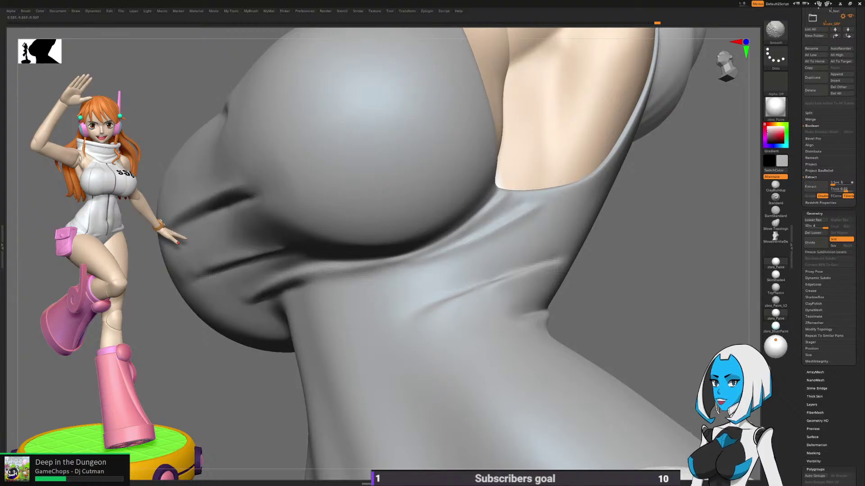
ctrl+right_drag(550, 219, 528, 216)
mouse_move(528, 215)
right_down()
mouse_move(522, 230)
mouse_move(535, 252)
mouse_move(569, 228)
right_up()
shift+drag(512, 203, 590, 199)
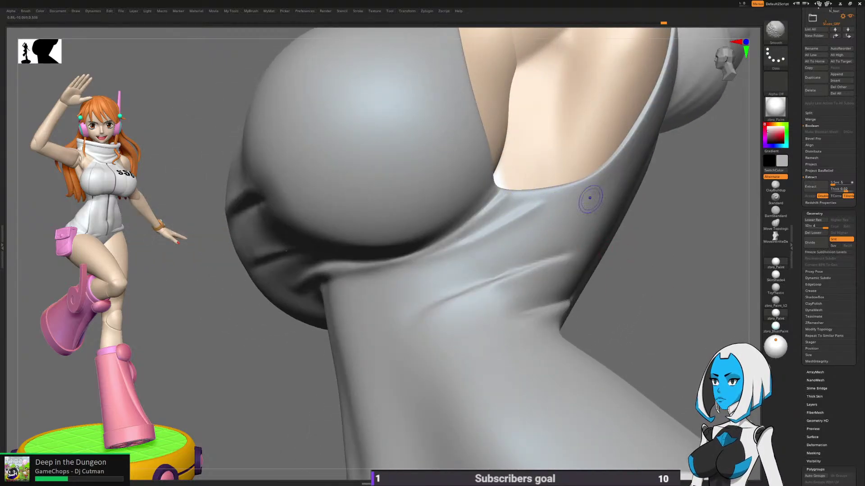
Step: Refine the cloth between the two folds just below the armhole corner and smooth their upper ends
mouse_move(590, 199)
ctrl+right_down()
mouse_move(586, 173)
mouse_move(647, 241)
ctrl+right_up()
ctrl+right_drag(234, 252, 228, 225)
mouse_move(496, 315)
right_down()
mouse_move(375, 309)
mouse_move(428, 338)
right_up()
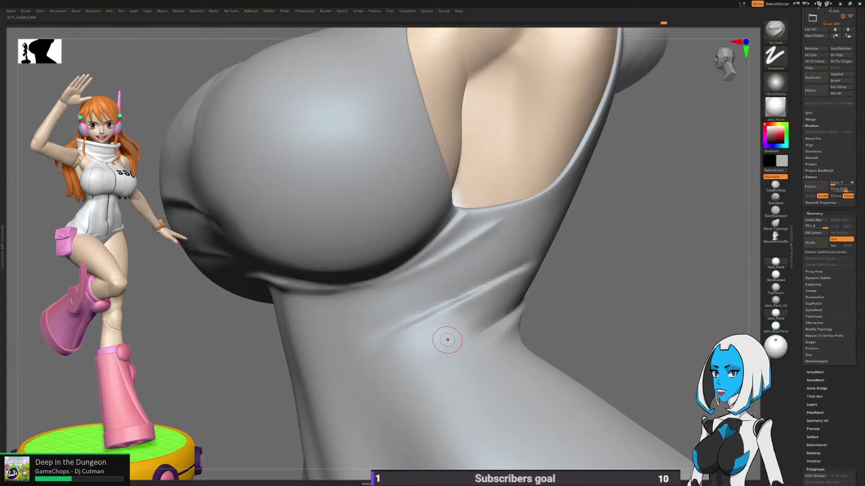
ctrl+right_drag(471, 222, 482, 241)
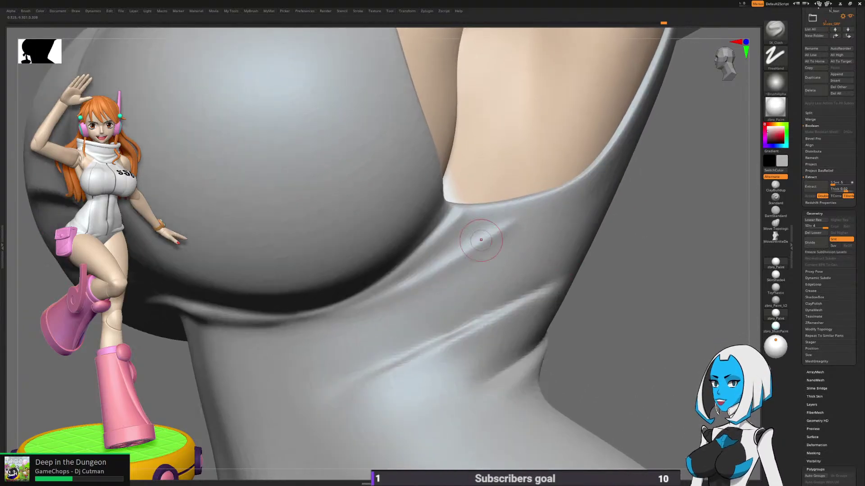
drag(462, 210, 429, 256)
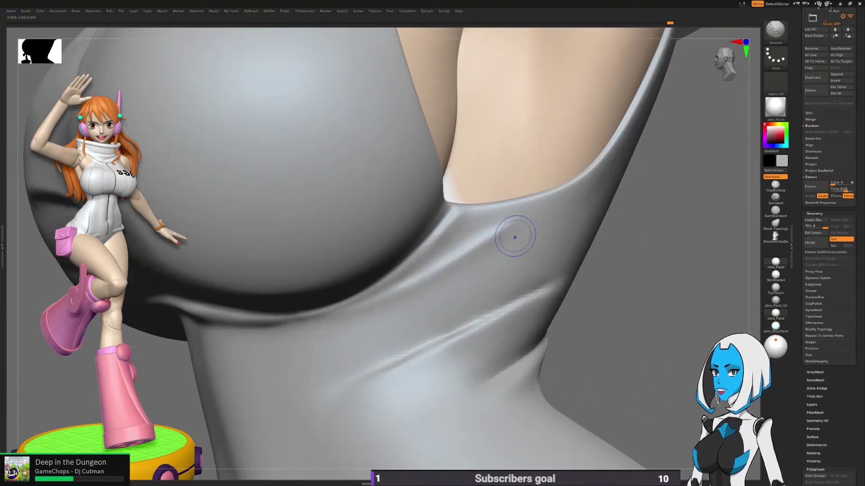
right_drag(421, 311, 667, 284)
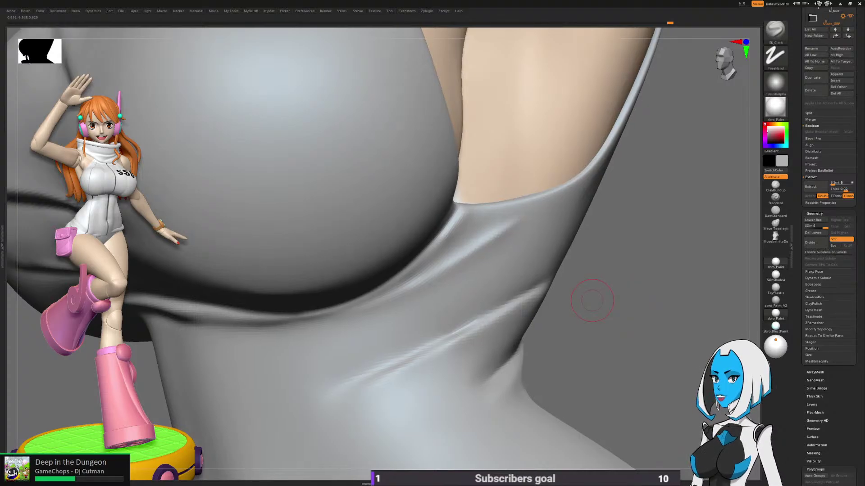
Step: Add a finer SK_Cloth crease beside the fold running from the armhole corner along the bust
ctrl+right_drag(592, 300, 592, 262)
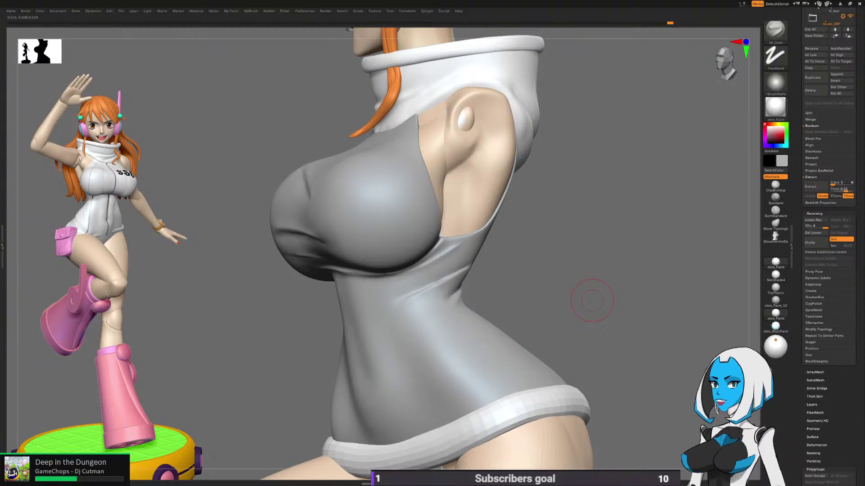
mouse_move(592, 300)
alt+mouse_down()
mouse_move(591, 264)
mouse_move(593, 289)
mouse_move(536, 295)
alt+mouse_up()
ctrl+right_drag(444, 214, 430, 182)
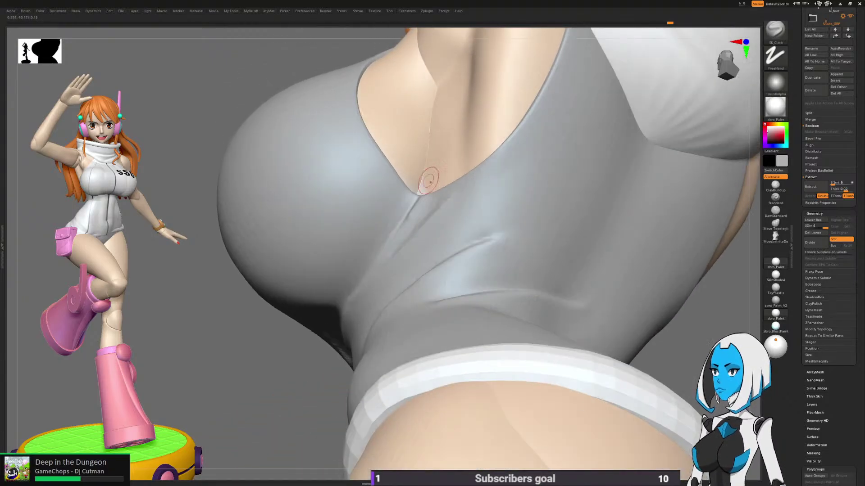
ctrl+right_drag(411, 216, 421, 234)
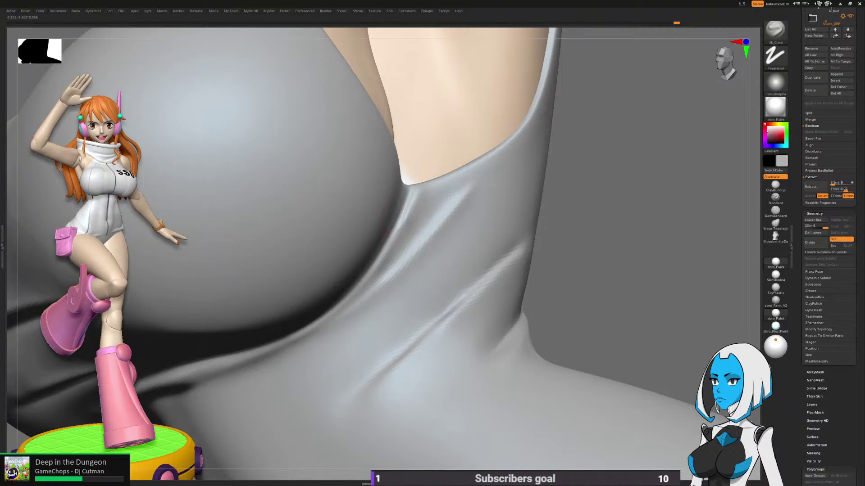
Step: Sculpt a matching thin fold from the opposite armhole corner along the bust's lower edge and smooth its end
ctrl+right_drag(505, 250, 504, 228)
right_drag(504, 228, 355, 287)
mouse_move(399, 227)
ctrl+right_down()
mouse_move(422, 315)
mouse_move(436, 261)
mouse_move(495, 257)
ctrl+right_up()
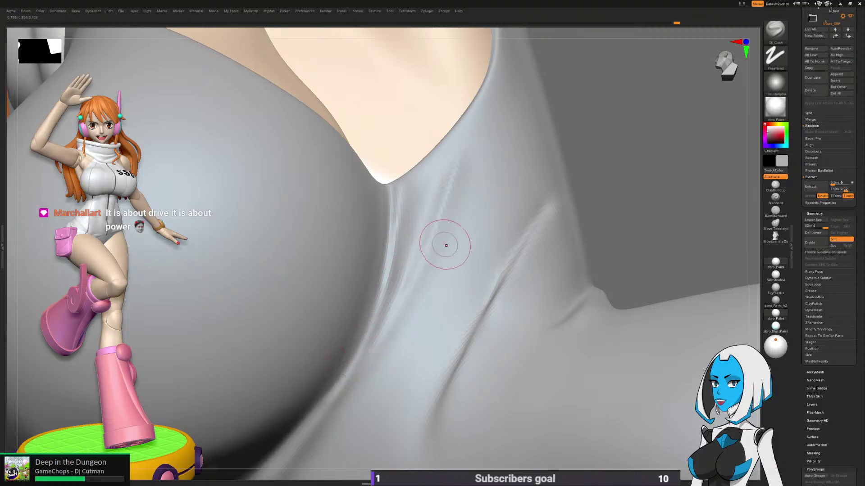
right_drag(446, 245, 425, 258)
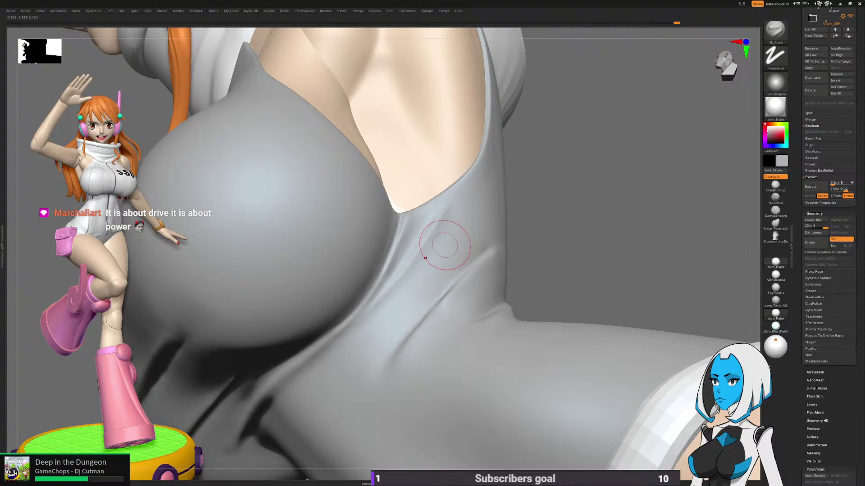
mouse_move(425, 258)
right_down()
mouse_move(426, 250)
mouse_move(416, 256)
mouse_move(632, 303)
right_up()
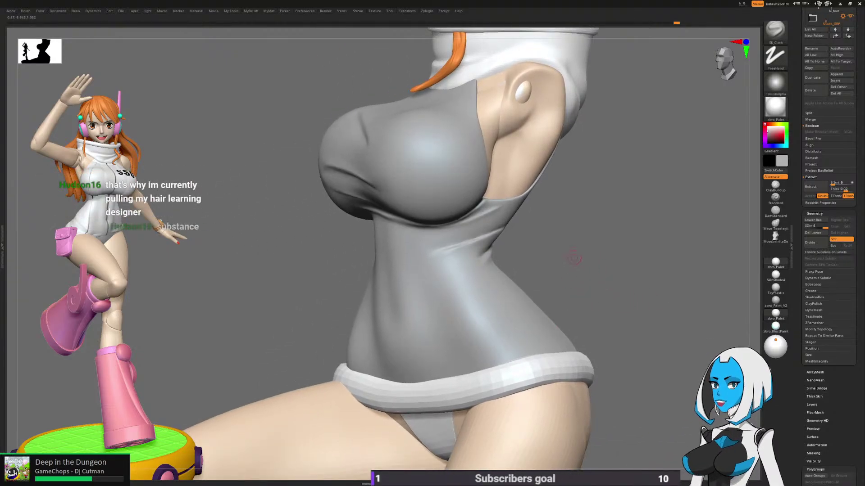
mouse_move(589, 269)
right_down()
mouse_move(562, 300)
mouse_move(515, 234)
mouse_move(495, 252)
mouse_move(464, 208)
mouse_move(461, 168)
mouse_move(464, 208)
mouse_move(524, 270)
right_up()
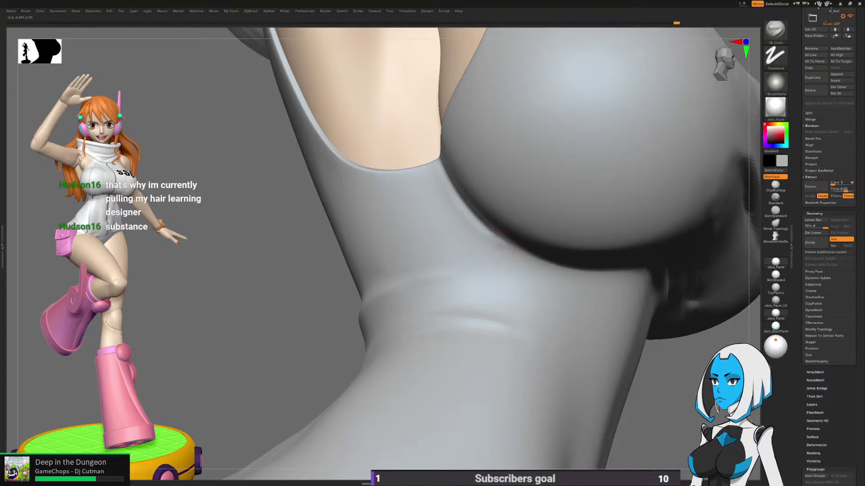
key(shift)
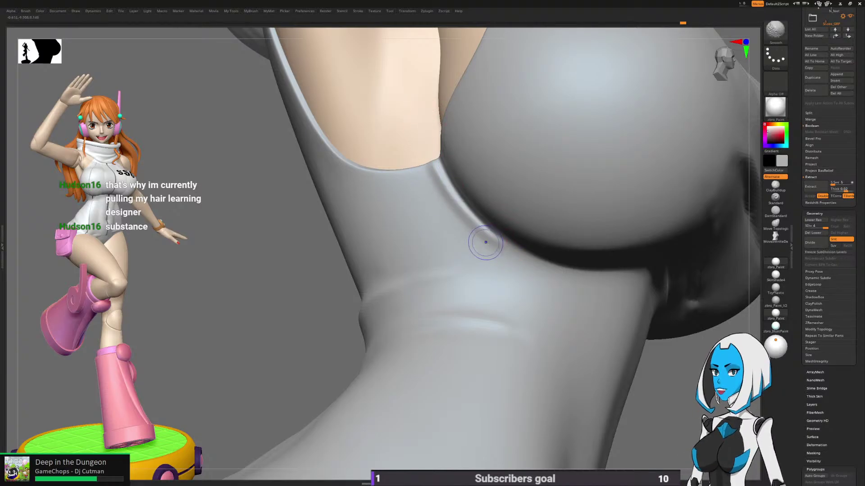
right_drag(482, 242, 622, 320)
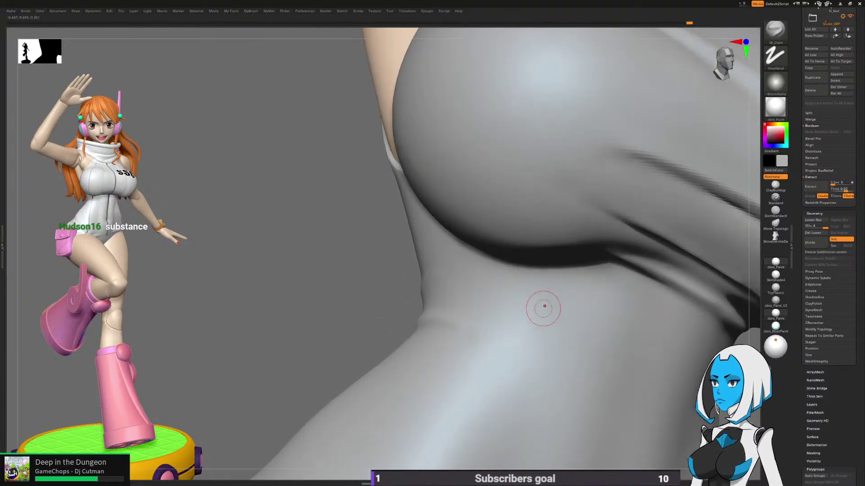
Step: Sculpt an SK_Cloth fold from the underside of the bust toward the armhole's lower edge and smooth it
mouse_move(542, 305)
right_down()
mouse_move(547, 263)
mouse_move(502, 223)
mouse_move(524, 198)
right_up()
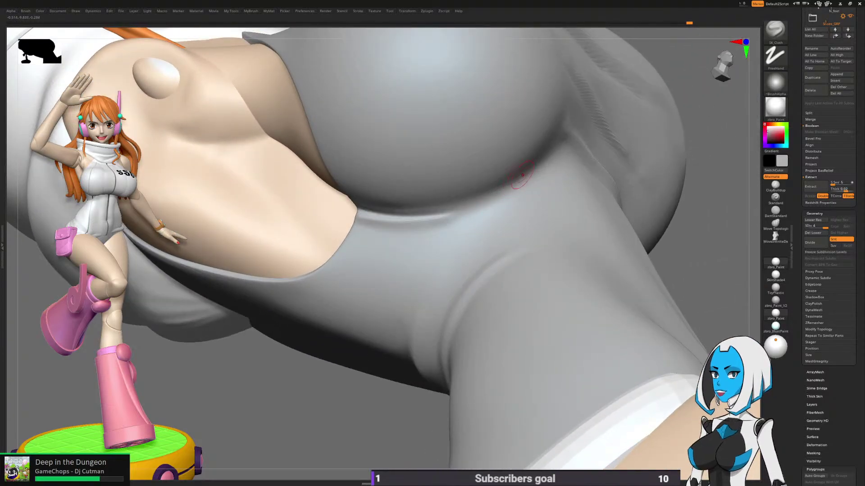
right_drag(464, 218, 460, 232)
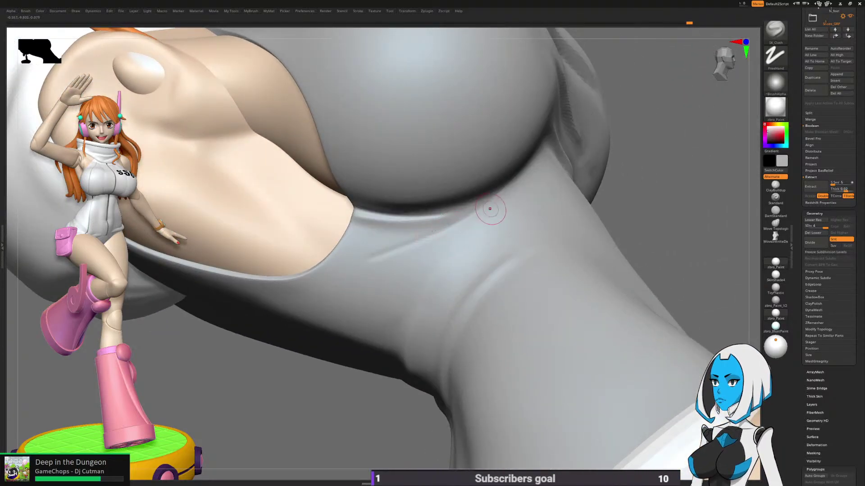
drag(506, 194, 326, 278)
shift+drag(393, 256, 439, 224)
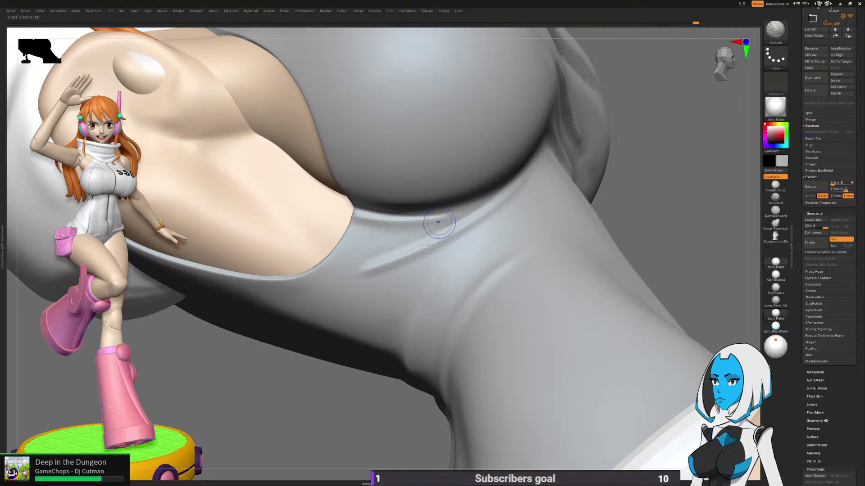
mouse_move(531, 193)
right_down()
mouse_move(413, 273)
mouse_move(419, 257)
right_up()
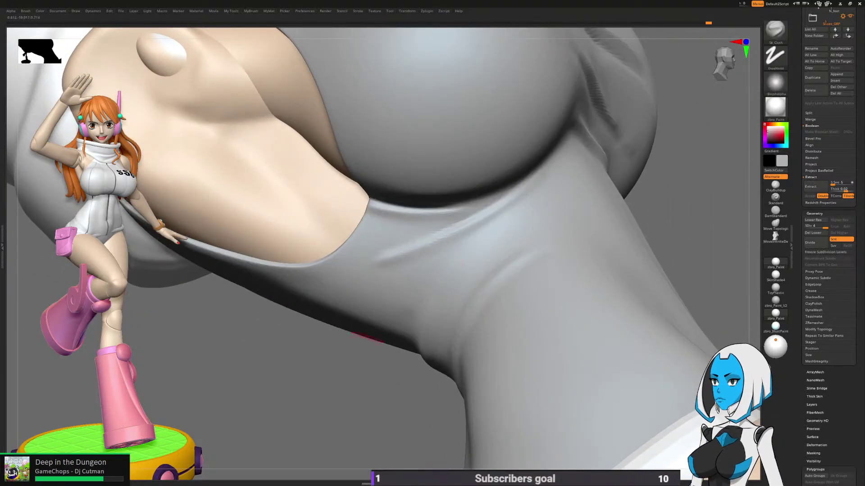
mouse_move(368, 338)
alt+right_down()
mouse_move(327, 318)
mouse_move(317, 325)
mouse_move(321, 289)
mouse_move(405, 290)
mouse_move(392, 292)
mouse_move(599, 317)
alt+right_up()
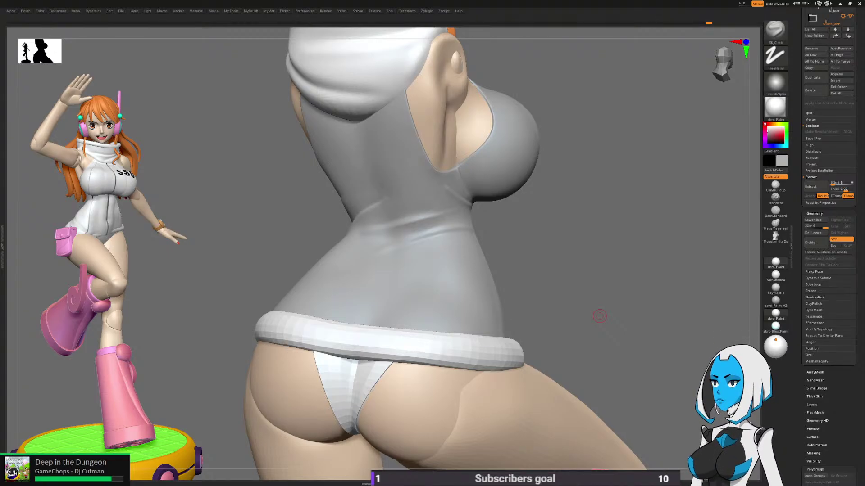
drag(599, 316, 486, 276)
alt+right_drag(498, 301, 420, 301)
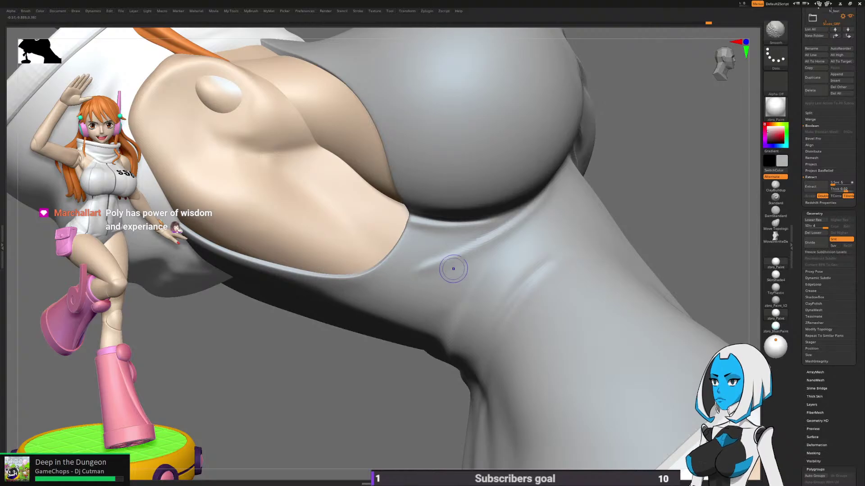
mouse_move(375, 395)
ctrl+right_down()
mouse_move(367, 344)
mouse_move(366, 362)
ctrl+right_up()
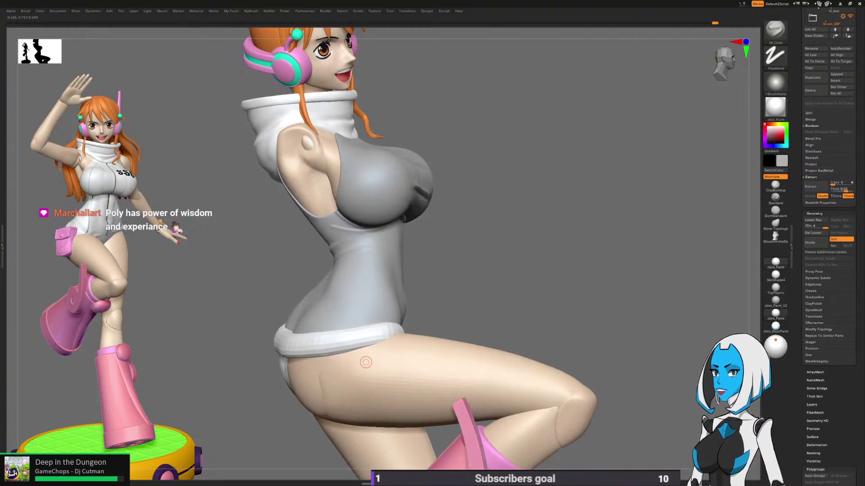
Step: Adjust the brush size and sculpt a thin cloth fold across the front of the suit just below the bust
right_drag(580, 281, 411, 340)
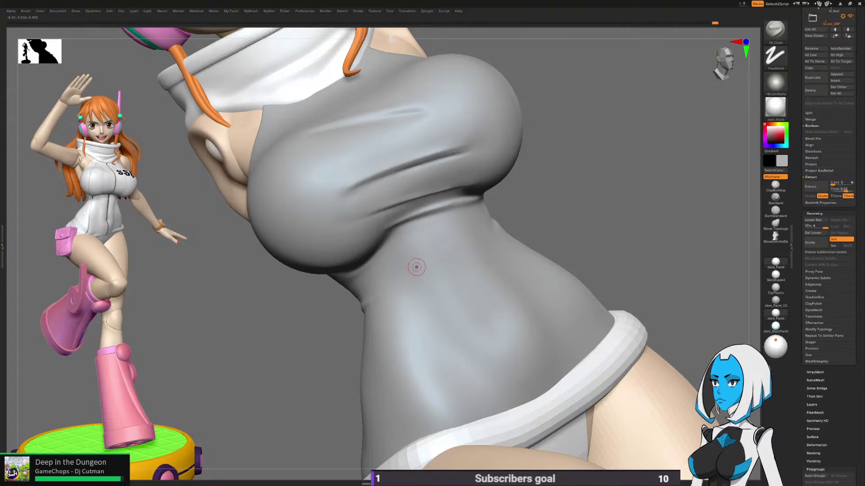
mouse_move(415, 264)
right_down()
mouse_move(498, 227)
mouse_move(405, 252)
right_up()
key(space)
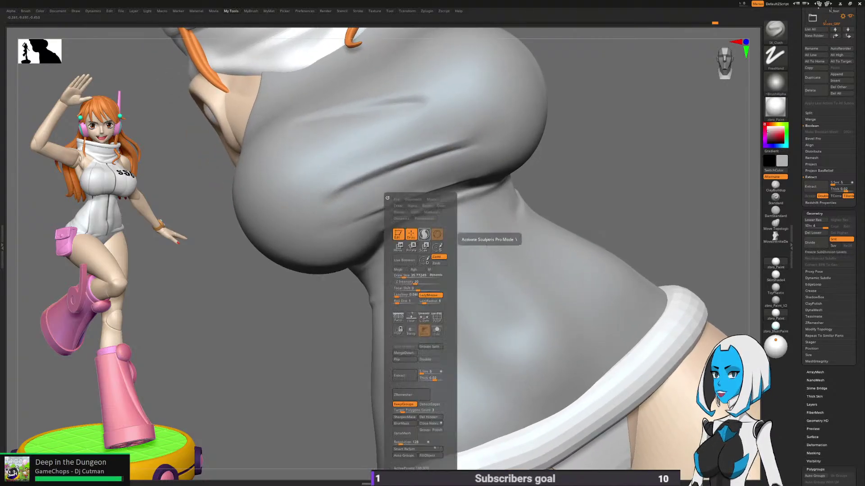
drag(404, 276, 405, 276)
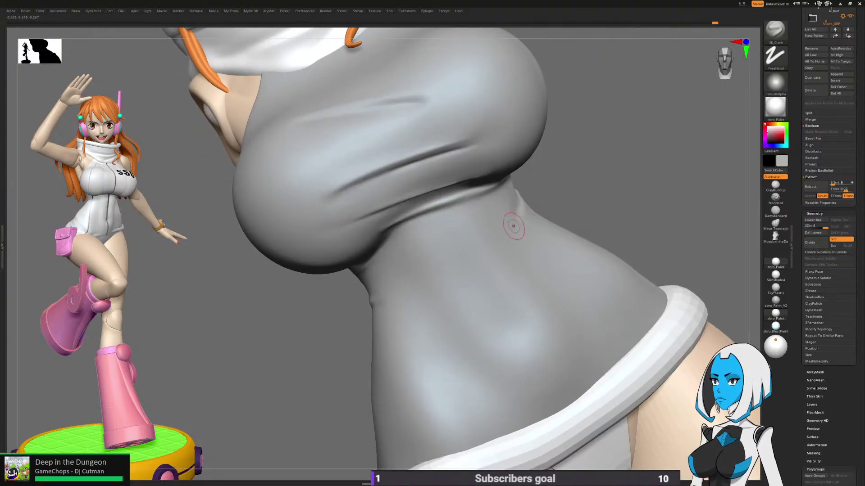
ctrl+right_drag(453, 238, 445, 241)
mouse_move(404, 230)
mouse_down()
mouse_move(493, 198)
mouse_move(379, 261)
mouse_up()
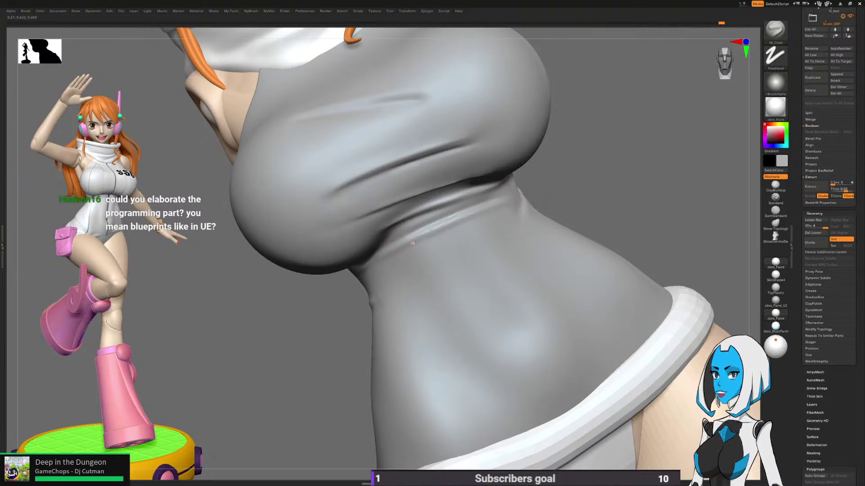
key(shift)
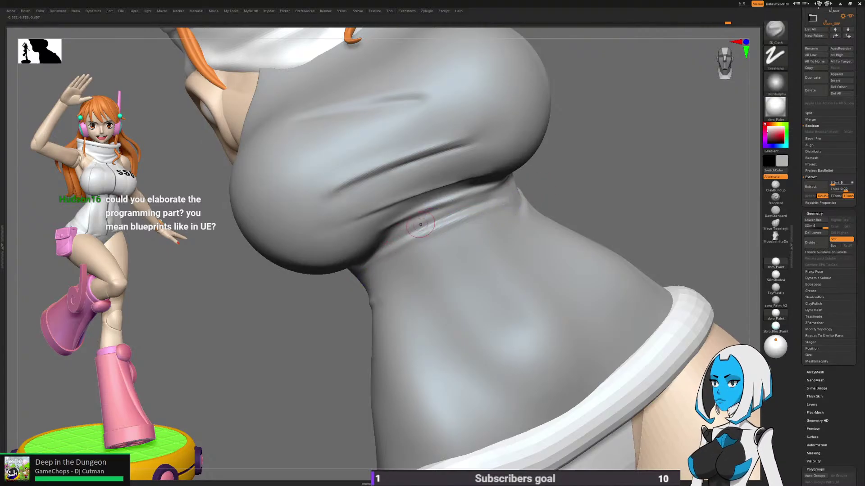
Step: Add finer creases between the underbust folds, extend them around the bust's lower edge and smooth their ends
ctrl+right_drag(429, 228, 429, 219)
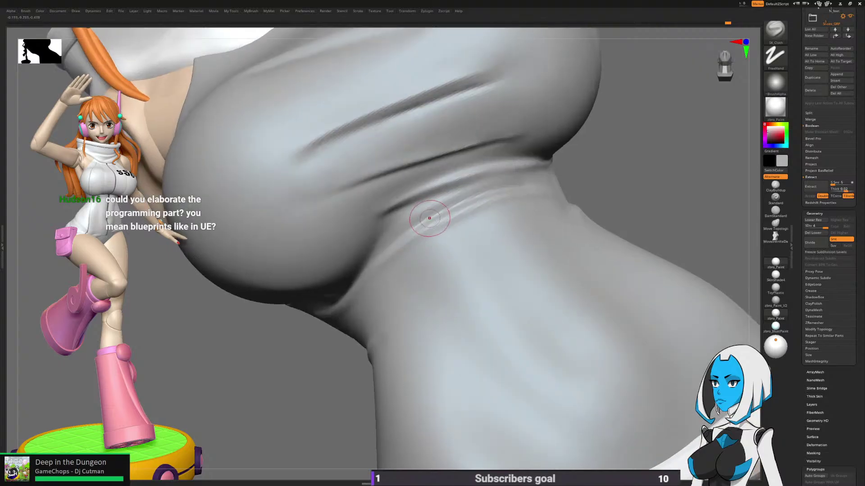
right_click(431, 221)
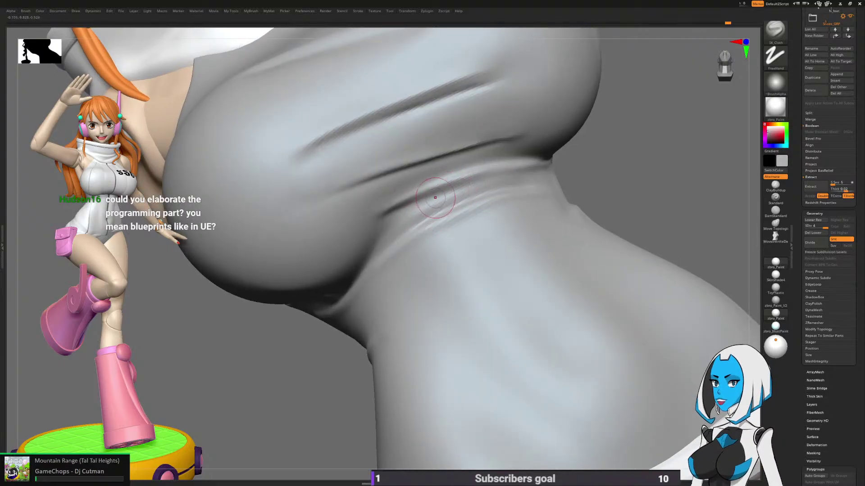
drag(428, 201, 366, 250)
drag(438, 200, 386, 247)
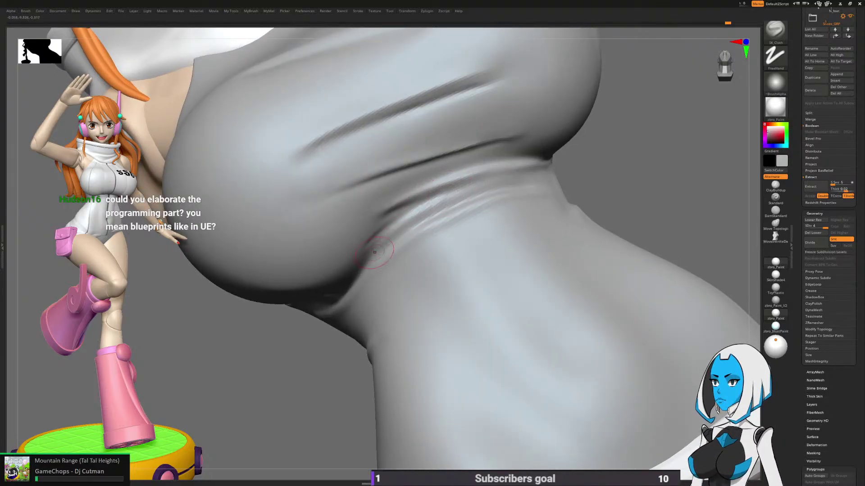
right_drag(386, 247, 386, 236)
shift+drag(365, 241, 371, 247)
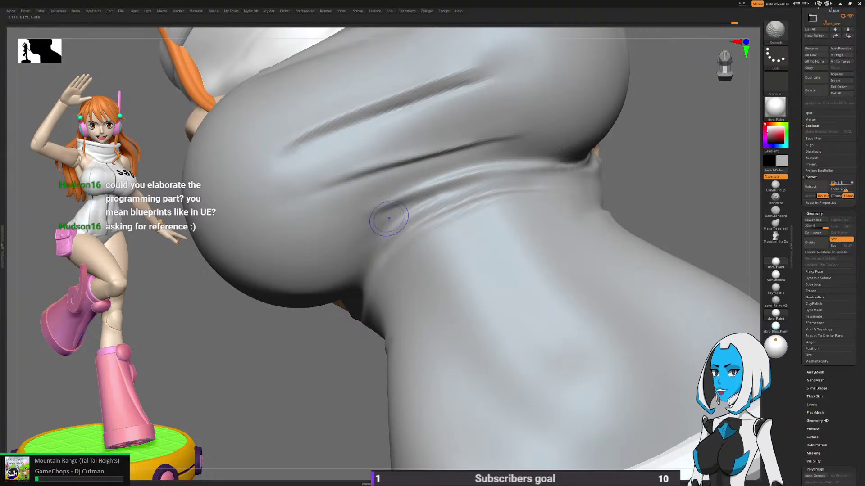
right_drag(392, 219, 387, 221)
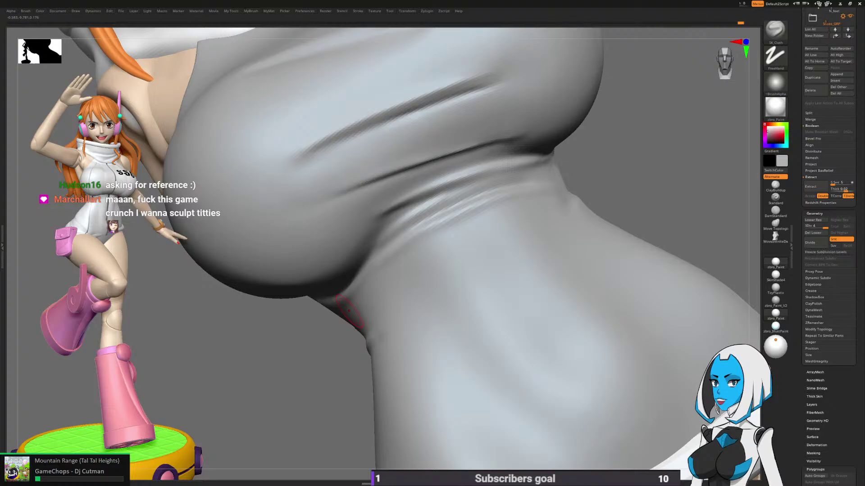
Step: Examine the suit's folds around the bust, waist and back from the front, sides and rear
mouse_move(349, 311)
right_down()
mouse_move(326, 374)
mouse_move(338, 283)
mouse_move(582, 270)
right_up()
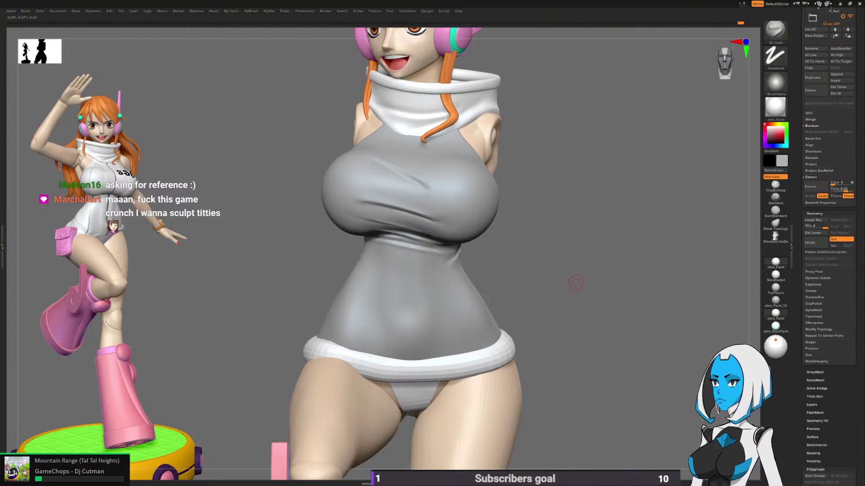
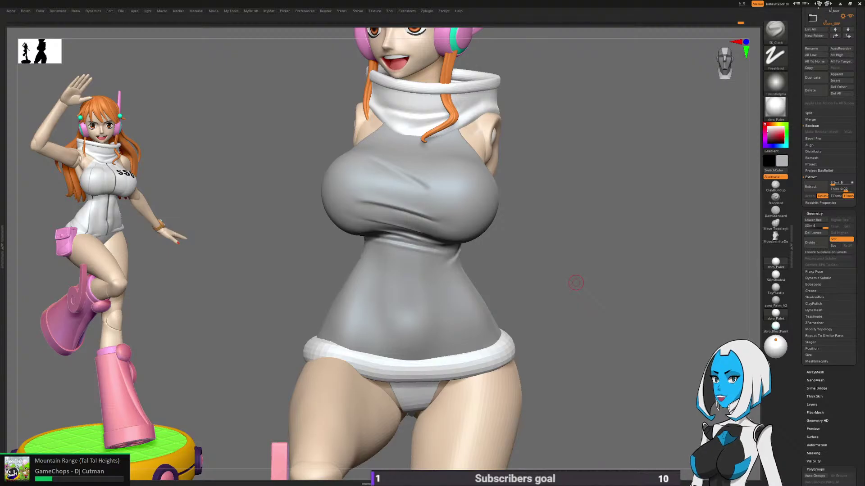
drag(585, 287, 544, 269)
mouse_move(546, 331)
alt+mouse_down()
mouse_move(569, 305)
mouse_move(426, 232)
mouse_move(423, 212)
mouse_move(450, 193)
mouse_move(378, 203)
alt+mouse_up()
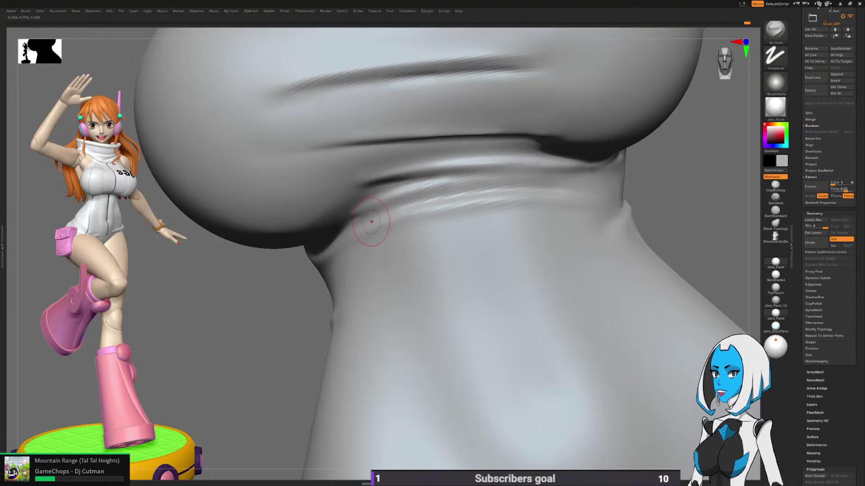
mouse_move(371, 221)
alt+right_down()
mouse_move(475, 280)
mouse_move(483, 239)
alt+right_up()
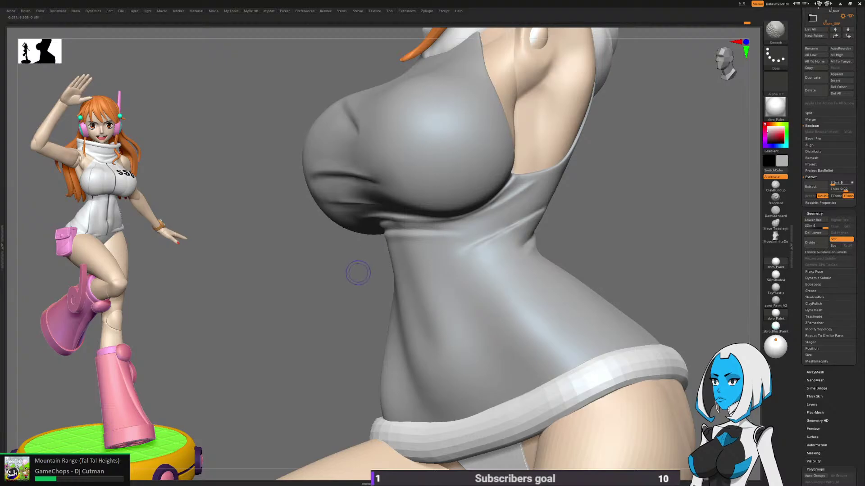
mouse_move(359, 272)
right_down()
mouse_move(468, 271)
mouse_move(513, 259)
right_up()
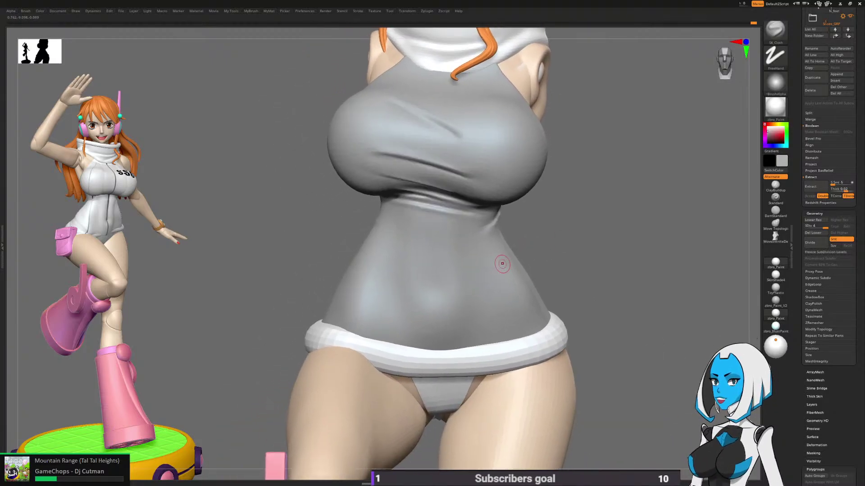
mouse_move(351, 266)
right_down()
mouse_move(464, 264)
mouse_move(528, 243)
mouse_move(486, 258)
right_up()
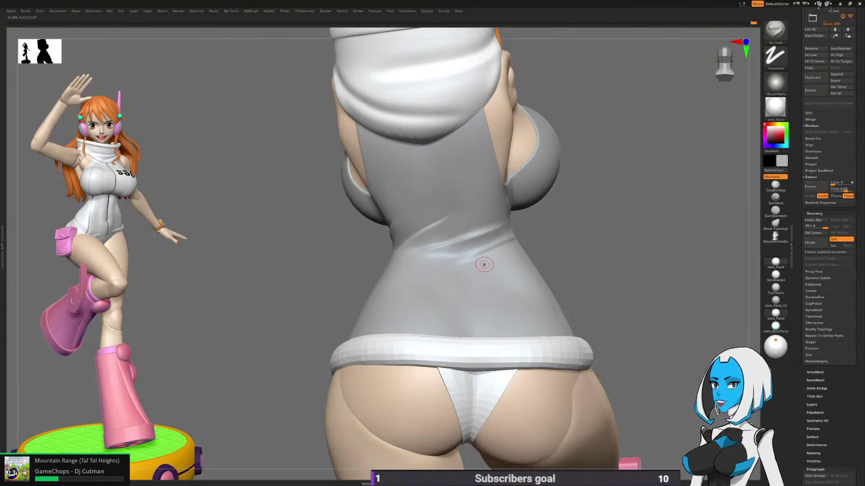
mouse_move(599, 265)
right_down()
mouse_move(560, 268)
mouse_move(537, 289)
right_up()
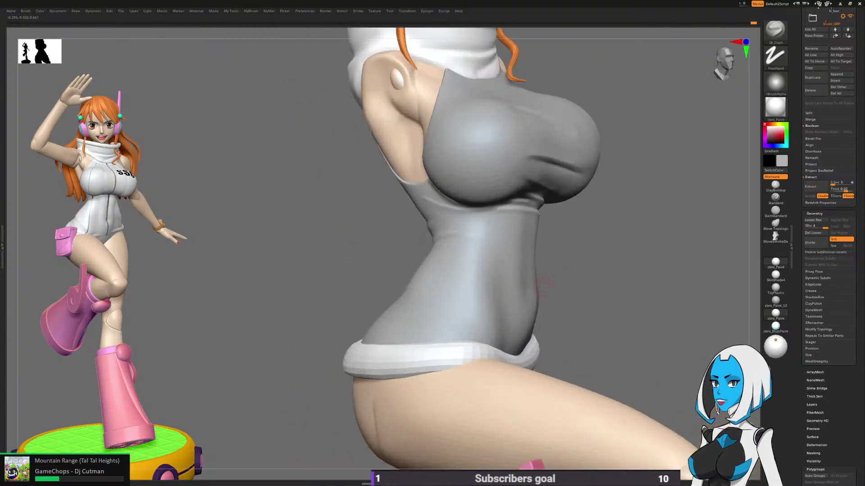
mouse_move(631, 275)
right_down()
mouse_move(575, 274)
mouse_move(590, 280)
right_up()
ctrl+right_drag(600, 310, 581, 292)
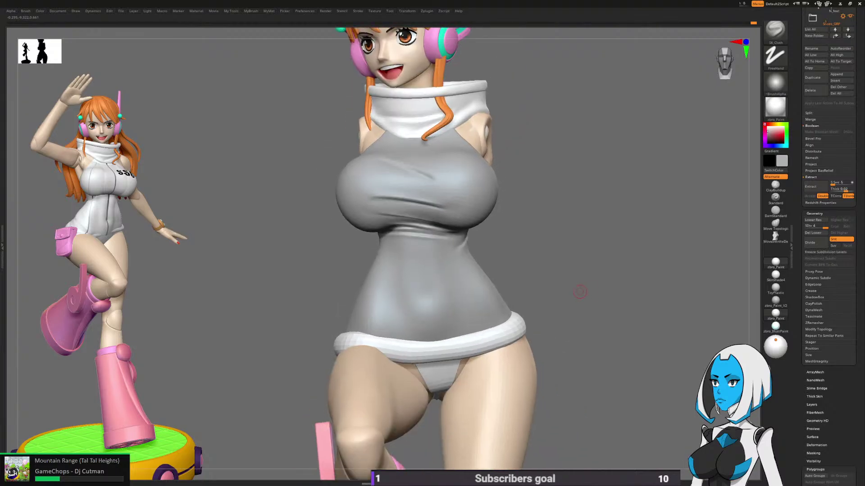
mouse_move(512, 421)
right_down()
mouse_move(424, 417)
mouse_move(600, 336)
mouse_move(581, 292)
right_up()
right_drag(581, 293, 601, 307)
Step: Smooth the front underbust folds and adjust the brush size for refining their side ends
mouse_move(451, 372)
right_down()
mouse_move(483, 251)
mouse_move(446, 205)
right_up()
key(shift)
shift+drag(405, 218, 423, 218)
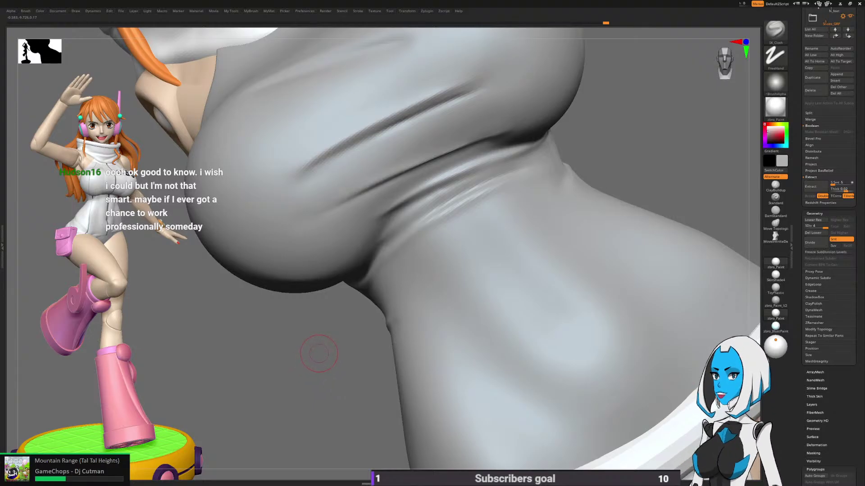
key(space)
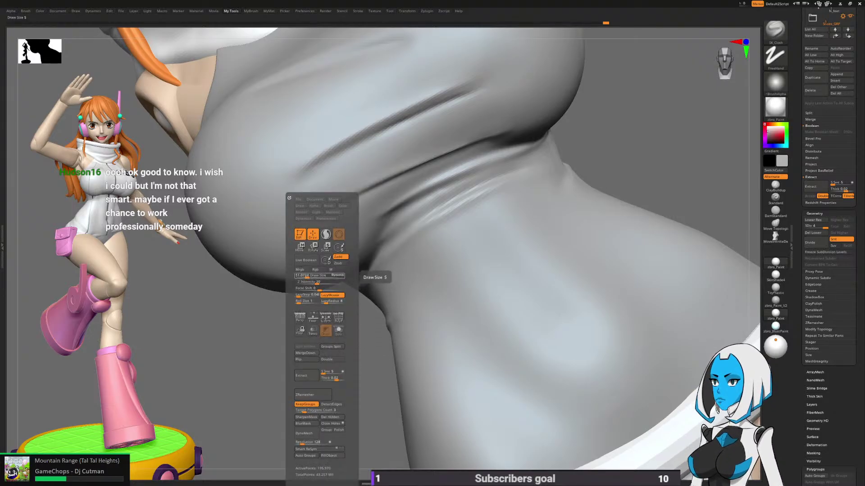
click(306, 275)
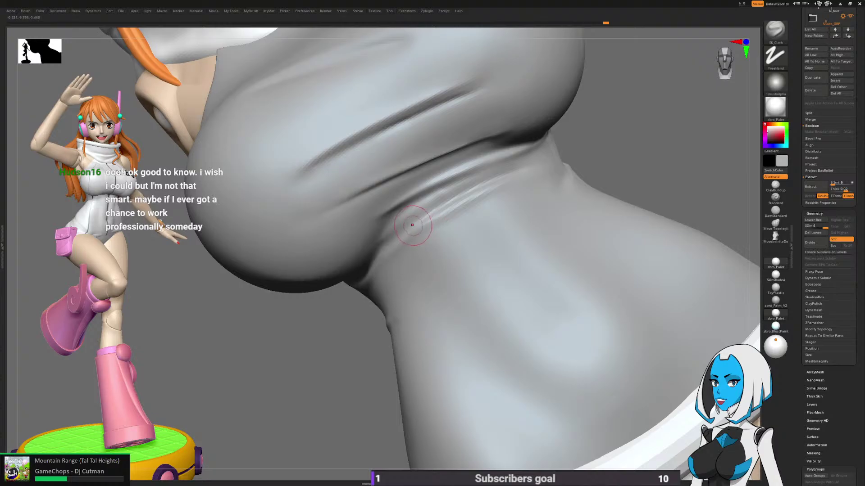
right_drag(412, 225, 477, 165)
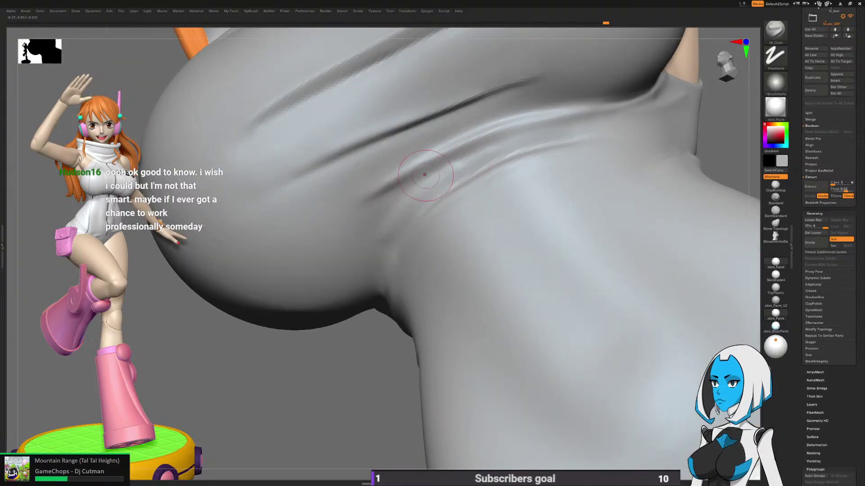
Step: Mask the bust's lower fold area and a band of the upper waist, leaving the underbust folds unmasked
key(ctrl)
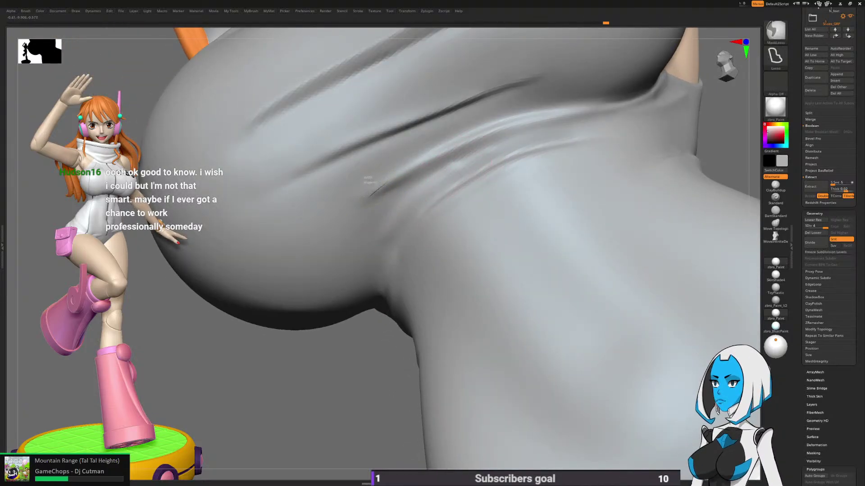
mouse_move(383, 184)
ctrl+mouse_down()
mouse_move(620, 77)
mouse_move(289, 194)
mouse_move(369, 198)
ctrl+mouse_up()
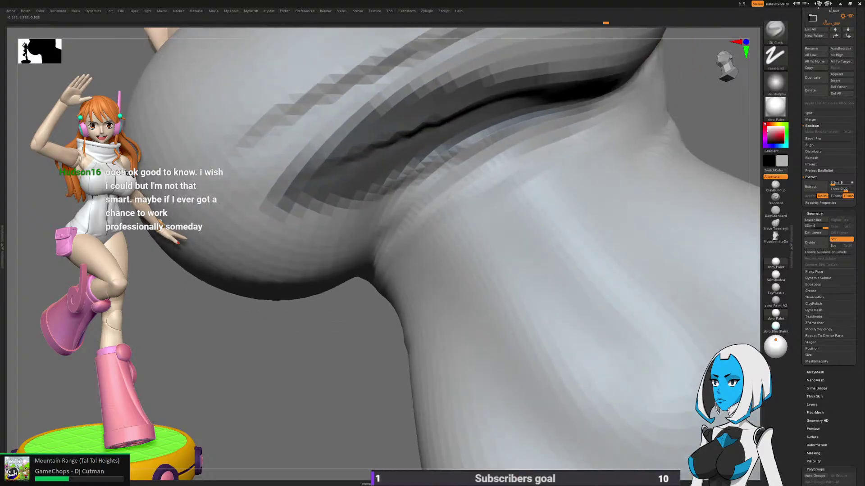
right_drag(421, 204, 457, 208)
mouse_move(580, 131)
ctrl+mouse_down()
mouse_move(457, 194)
mouse_move(340, 301)
mouse_move(630, 177)
mouse_move(640, 118)
ctrl+mouse_up()
right_drag(400, 232, 412, 186)
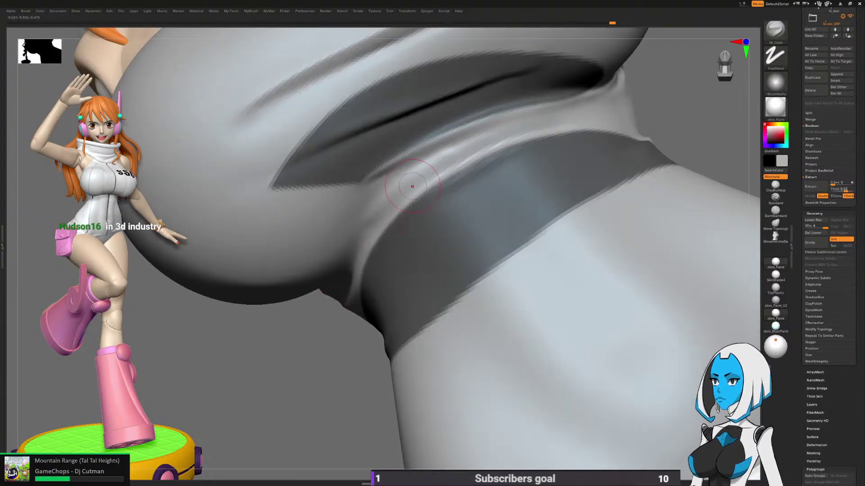
Step: Refine and smooth the side ends of the unmasked underbust folds, and clear the mask from the suit
key(space)
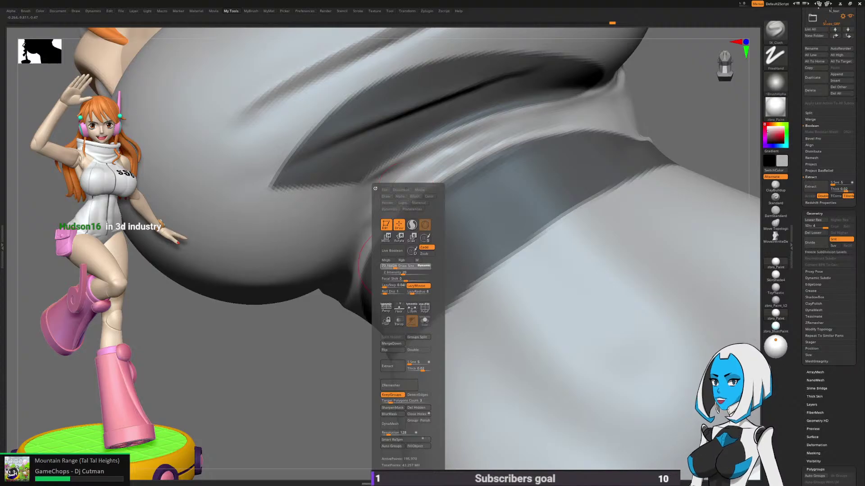
key(shift)
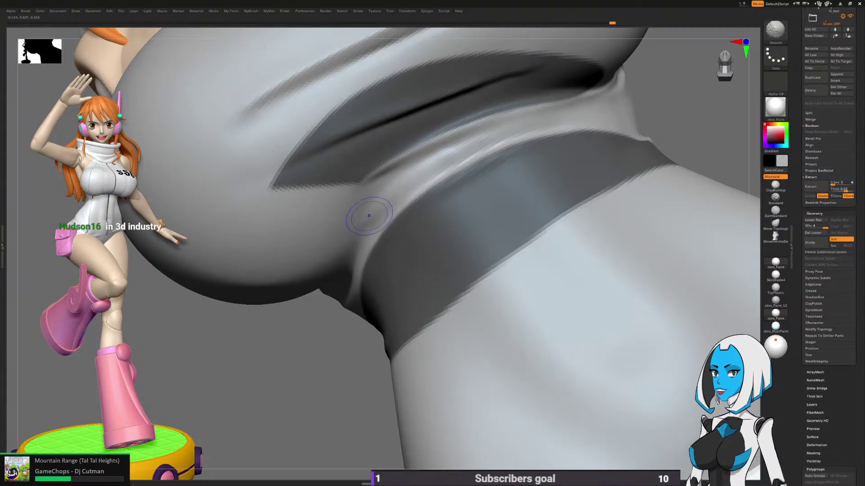
mouse_move(463, 150)
right_down()
mouse_move(448, 154)
mouse_move(453, 172)
right_up()
key(space)
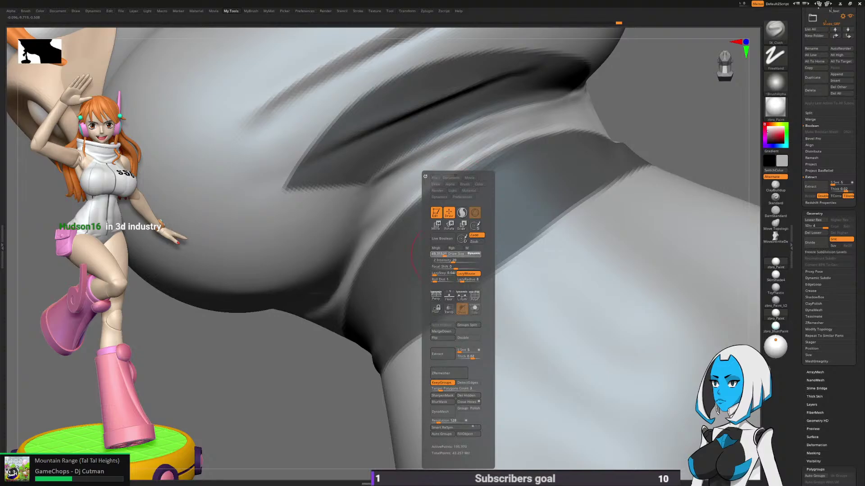
key(shift)
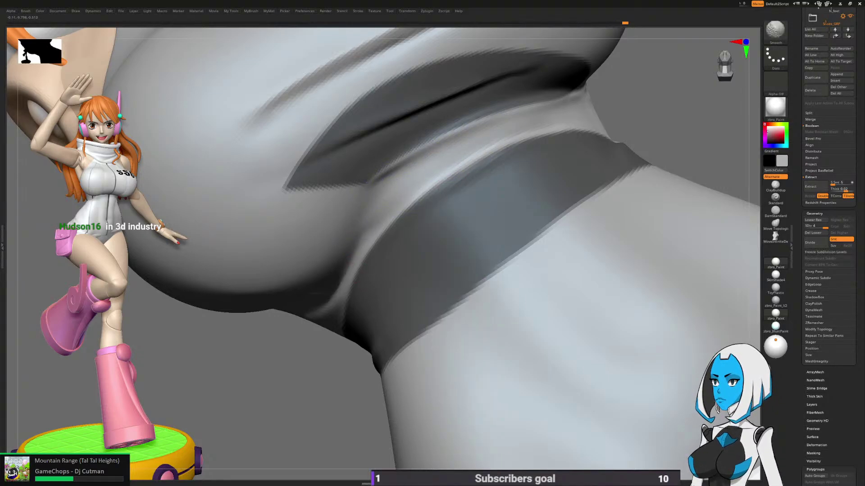
ctrl+drag(630, 108, 644, 124)
Step: Carve a narrow diagonal crease below the existing folds at the back of the waist and smooth it
right_drag(284, 414, 361, 310)
right_drag(612, 218, 619, 198)
ctrl+right_drag(619, 266, 620, 244)
alt+right_drag(619, 245, 610, 260)
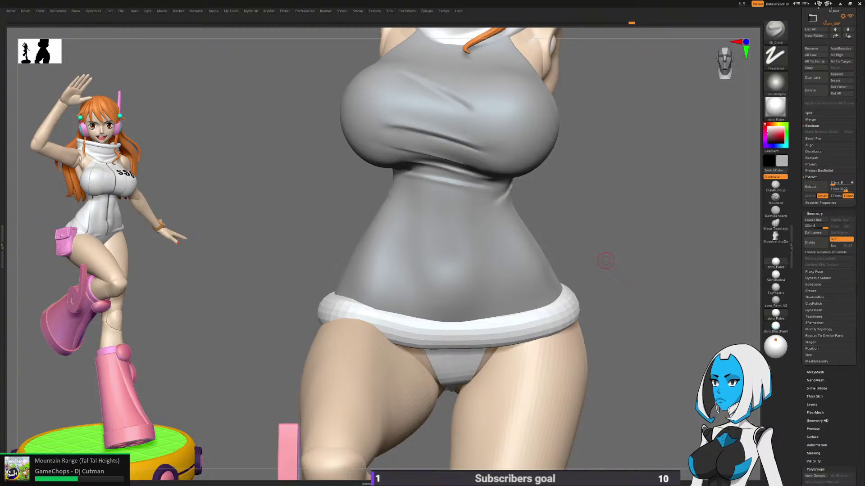
right_drag(605, 260, 558, 248)
ctrl+right_drag(480, 196, 428, 270)
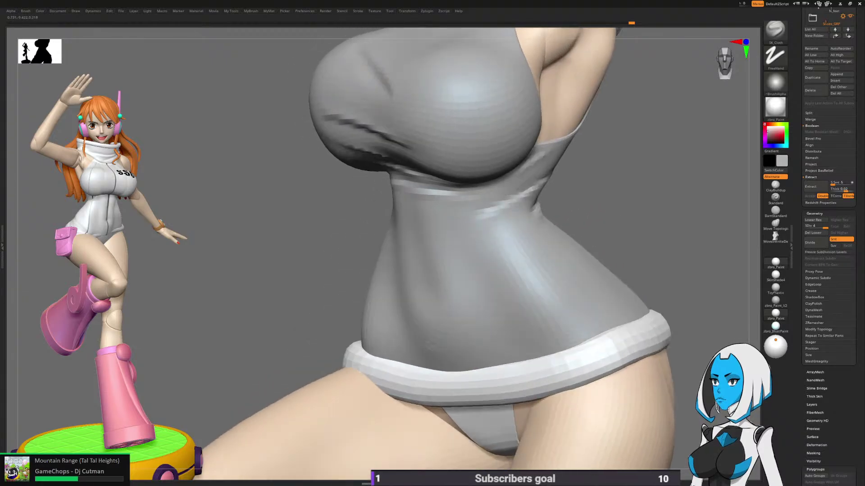
right_drag(469, 306, 486, 316)
right_drag(666, 252, 485, 288)
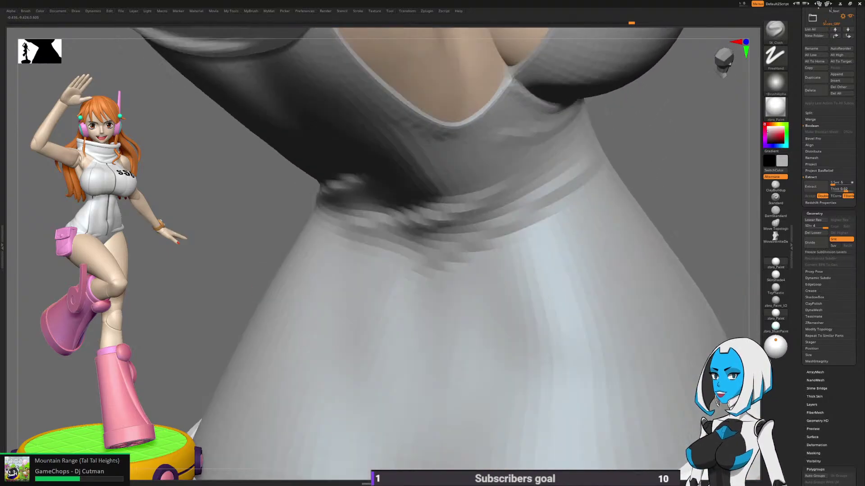
mouse_move(500, 243)
right_down()
mouse_move(581, 200)
mouse_move(508, 237)
right_up()
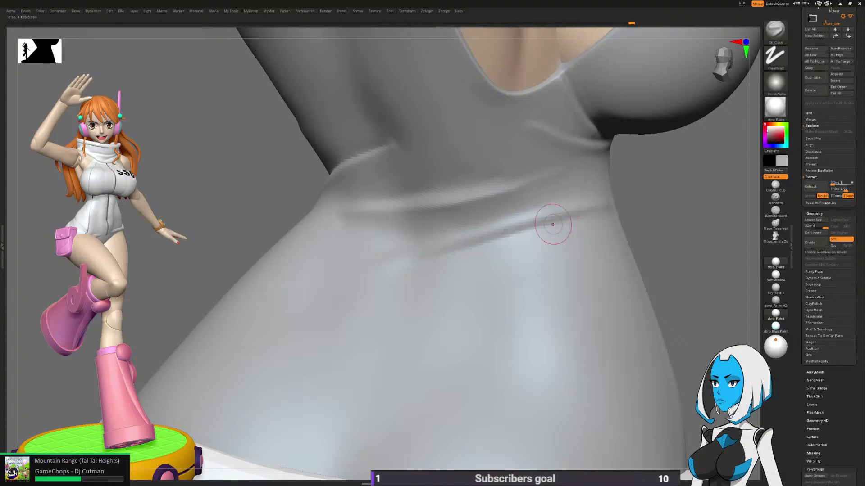
key(shift)
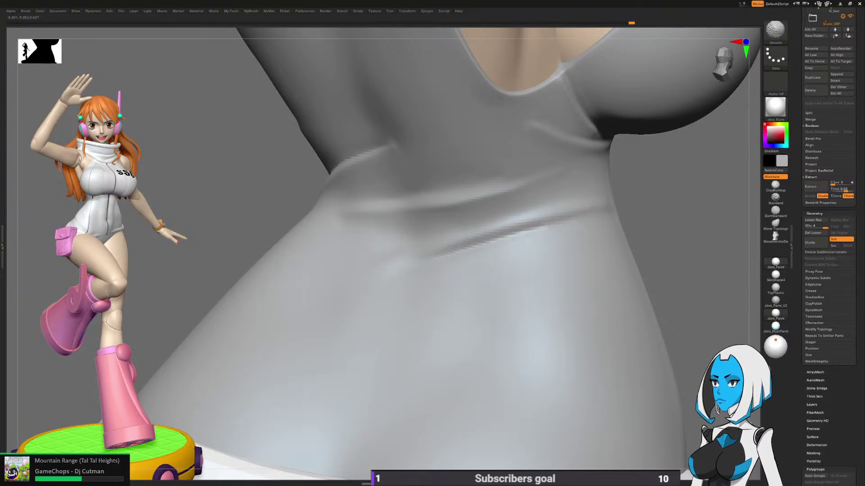
key(space)
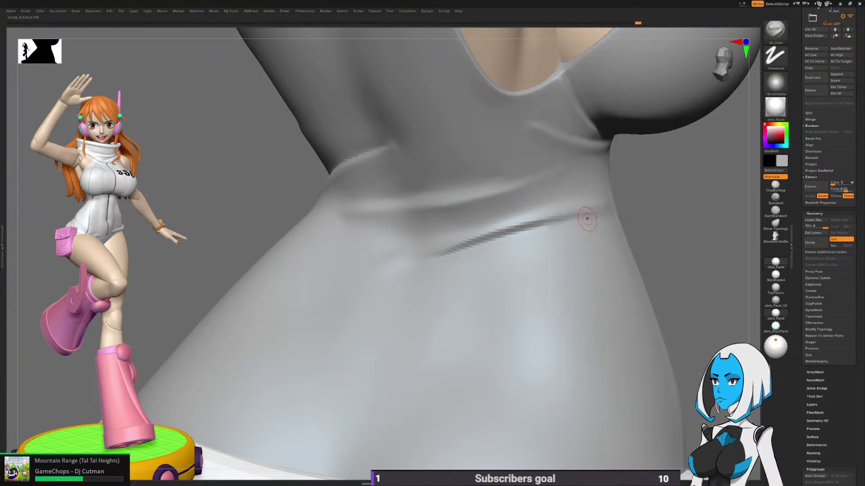
Step: Fill and soften the lowest diagonal crease on the back of the waist with the SK_ClayFill brush
click(774, 30)
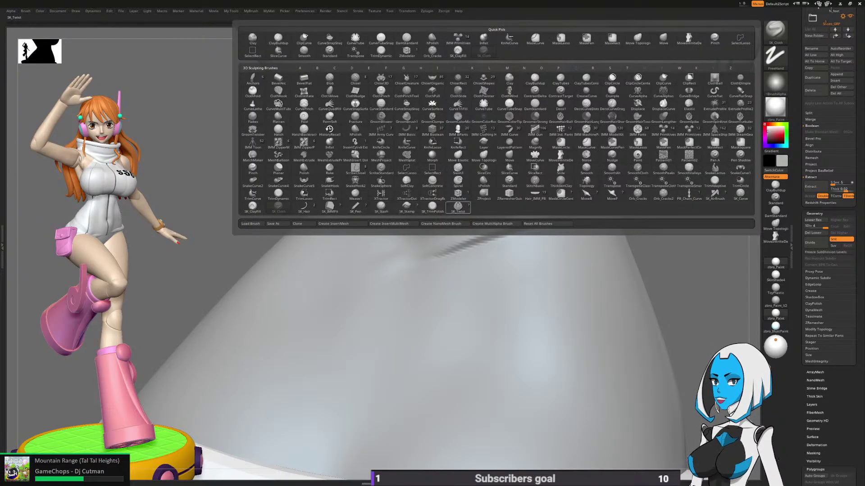
click(252, 207)
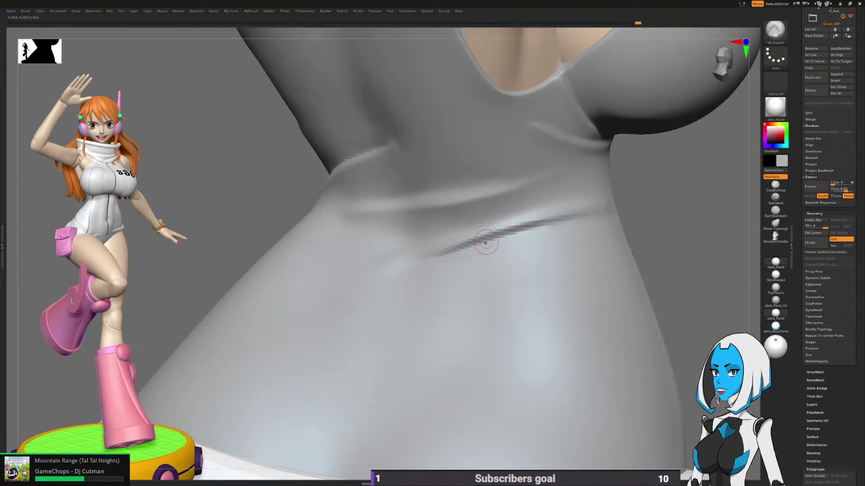
mouse_move(488, 243)
ctrl+right_down()
mouse_move(440, 253)
mouse_move(492, 228)
mouse_move(536, 248)
mouse_move(421, 249)
ctrl+right_up()
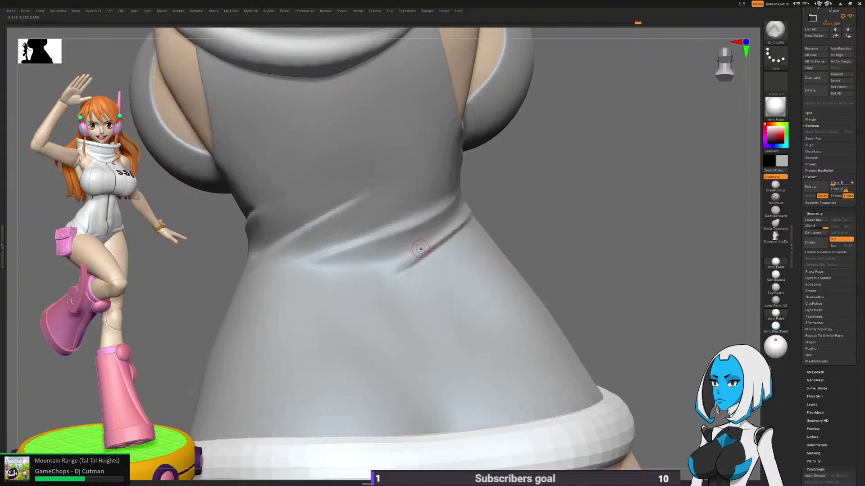
key(space)
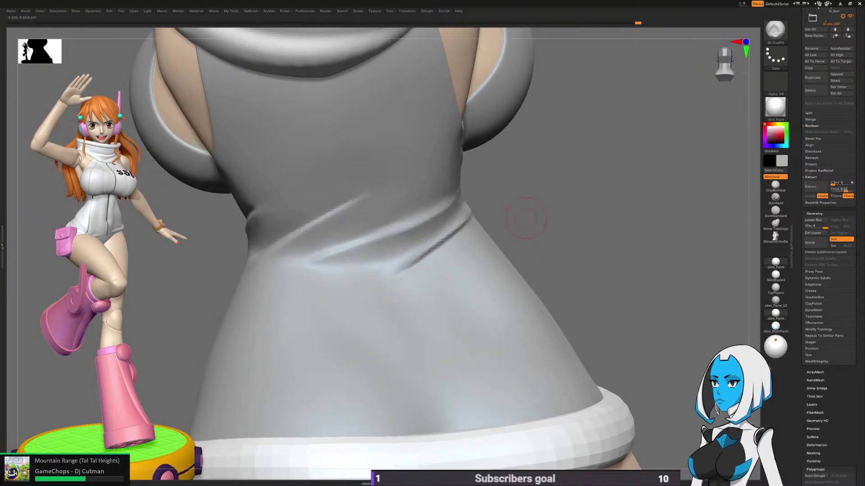
right_drag(527, 208, 490, 227)
mouse_move(415, 243)
mouse_down()
mouse_move(451, 216)
mouse_move(412, 247)
mouse_up()
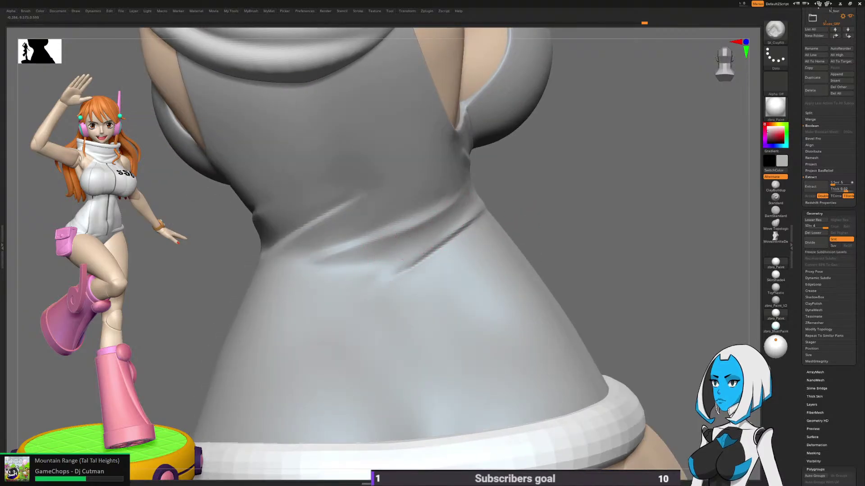
right_drag(599, 212, 489, 205)
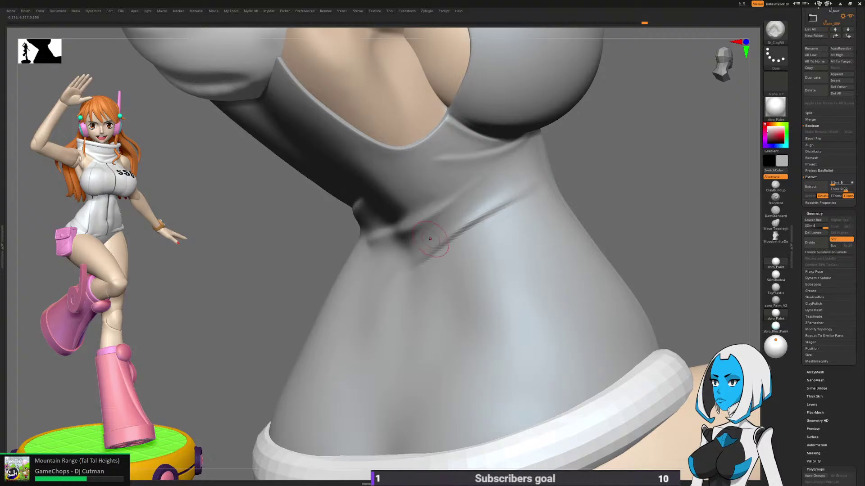
right_drag(396, 254, 436, 234)
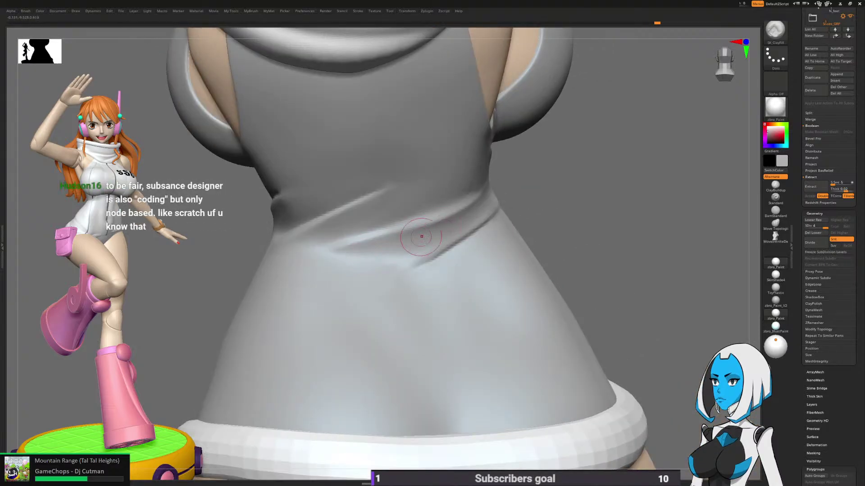
shift+drag(417, 247, 362, 273)
right_drag(561, 195, 471, 204)
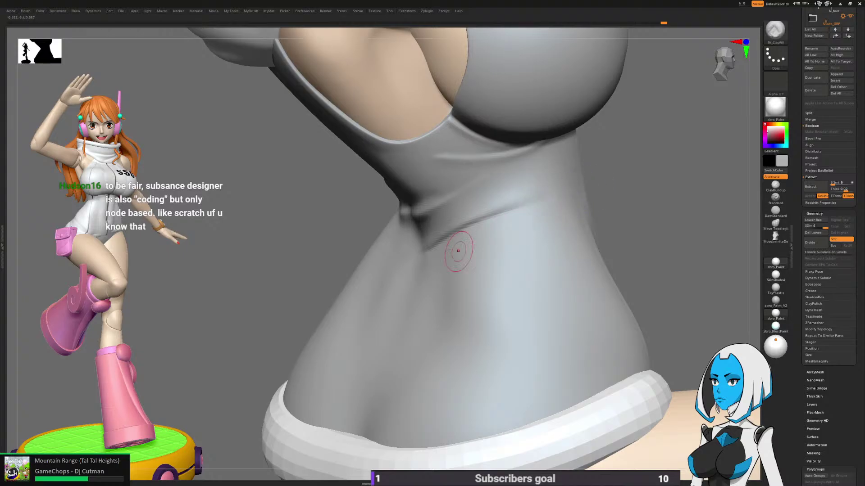
right_drag(453, 251, 671, 205)
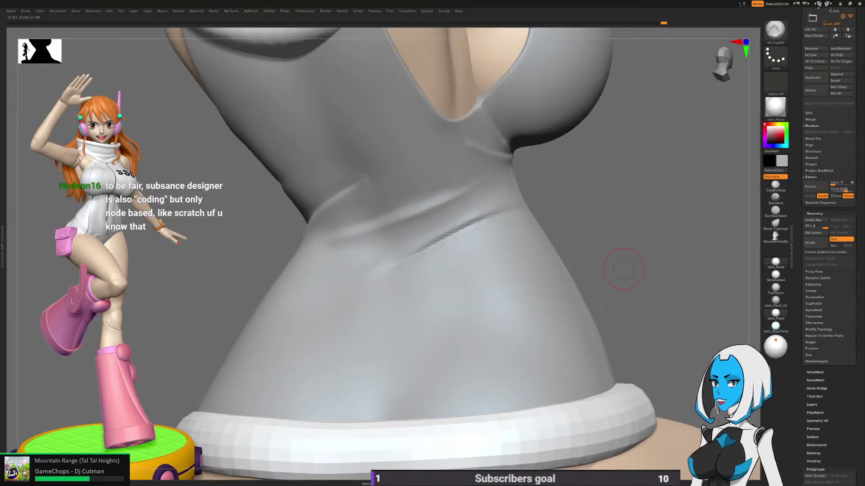
mouse_move(623, 269)
right_down()
mouse_move(482, 257)
mouse_move(494, 251)
mouse_move(490, 235)
right_up()
Step: Sharpen the diagonal back-waist folds with the SK_Cloth brush and smooth their ends near the side
key(1)
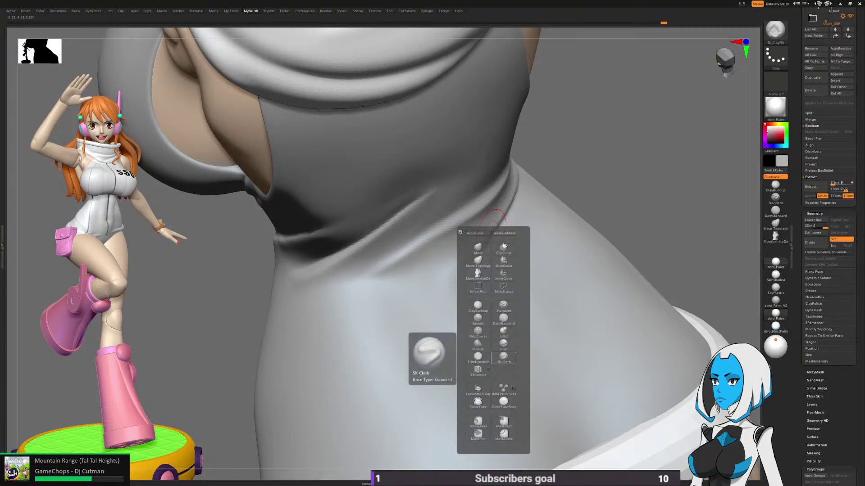
click(504, 359)
right_drag(642, 218, 468, 252)
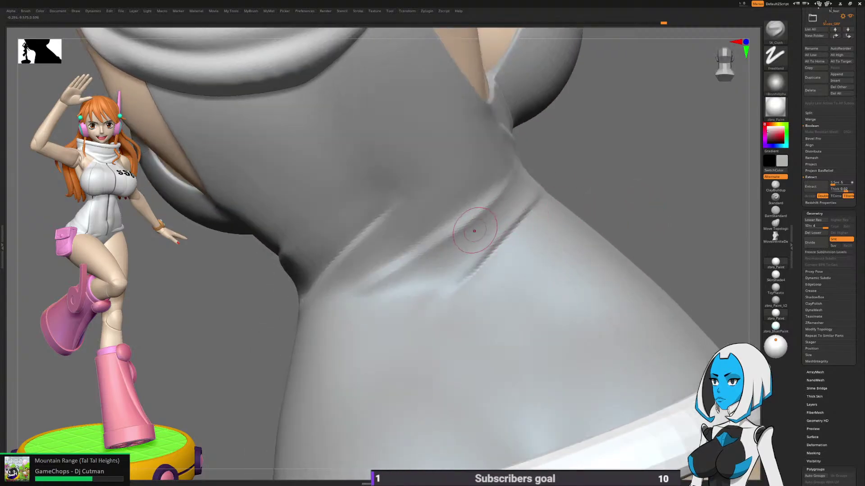
key(space)
drag(463, 275, 441, 276)
right_drag(456, 275, 479, 203)
drag(465, 218, 370, 281)
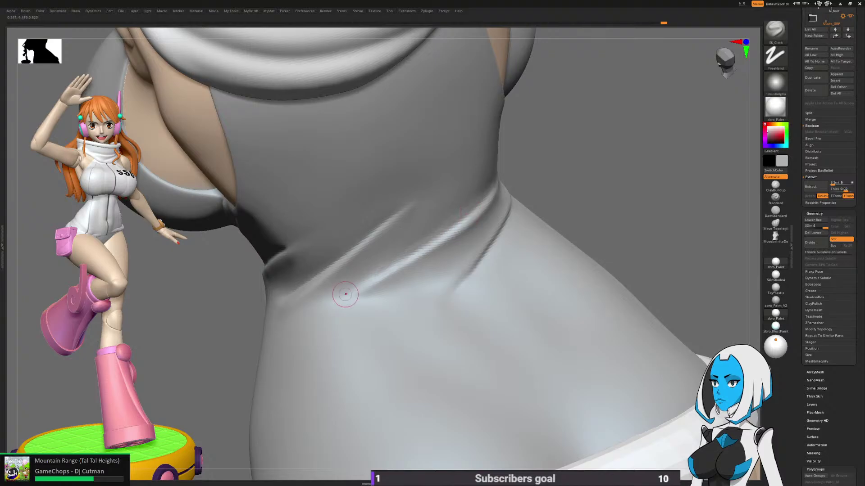
right_drag(460, 212, 494, 216)
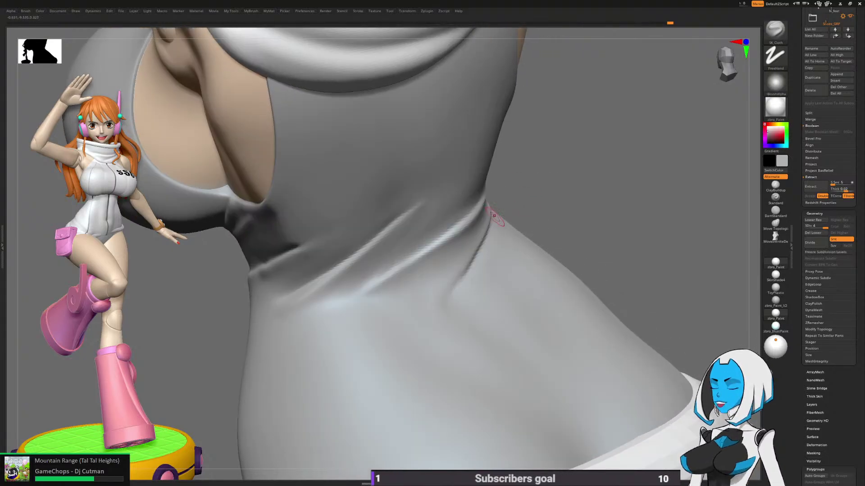
mouse_move(421, 258)
right_down()
mouse_move(425, 266)
mouse_move(391, 262)
right_up()
shift+drag(489, 213, 469, 232)
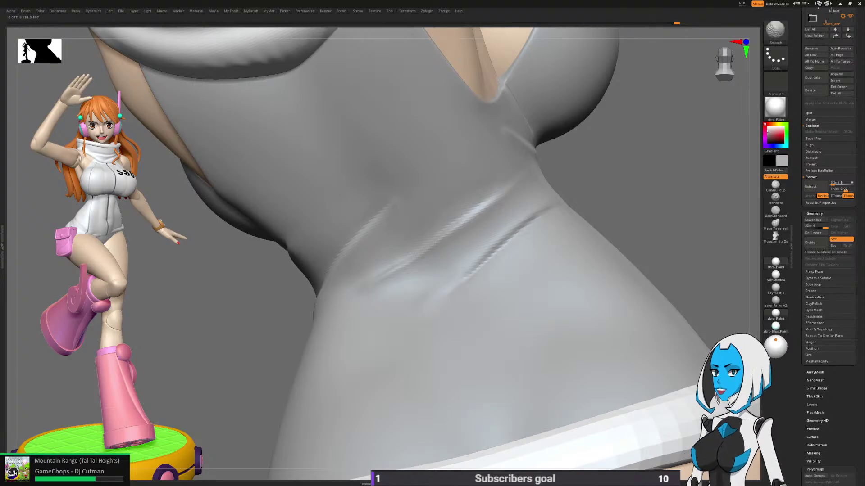
Step: Turn on the paint colour display for the suit subtool
mouse_move(473, 230)
right_down()
mouse_move(581, 249)
mouse_move(522, 275)
right_up()
right_click(444, 265)
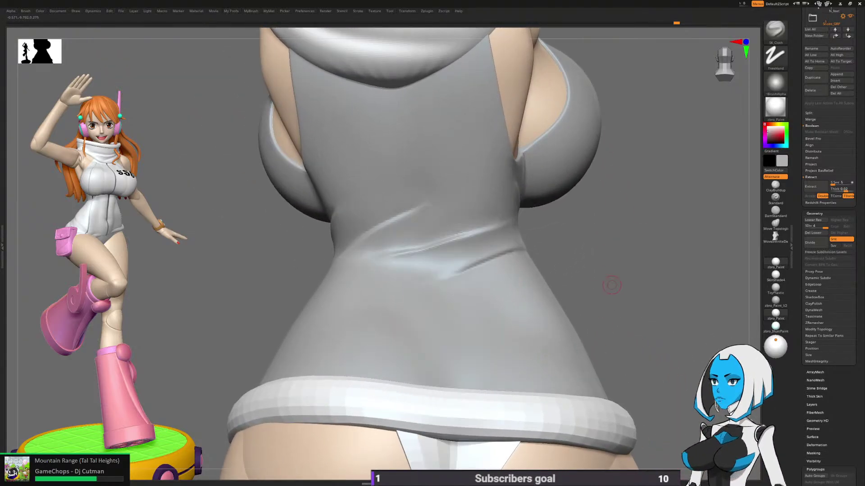
ctrl+right_drag(620, 266, 574, 280)
drag(858, 90, 858, 402)
click(843, 213)
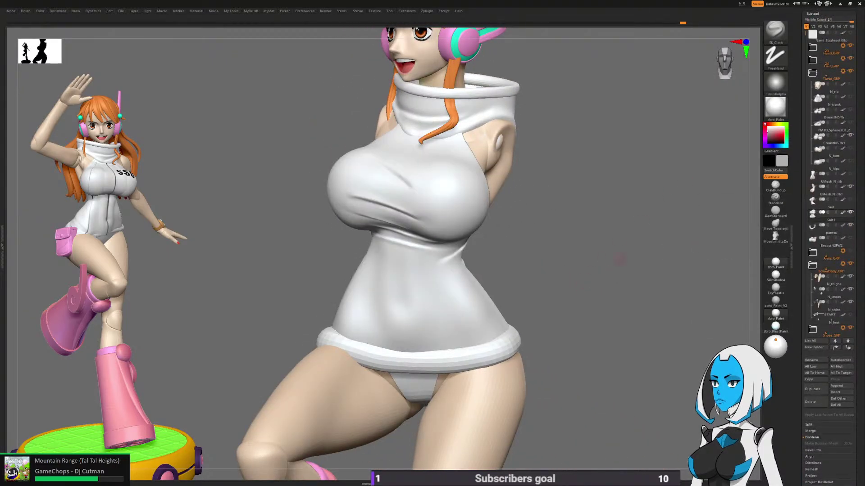
right_drag(621, 259, 645, 257)
Step: Switch to the Standard brush and load the SSG lettering image into Spotlight
key(b)
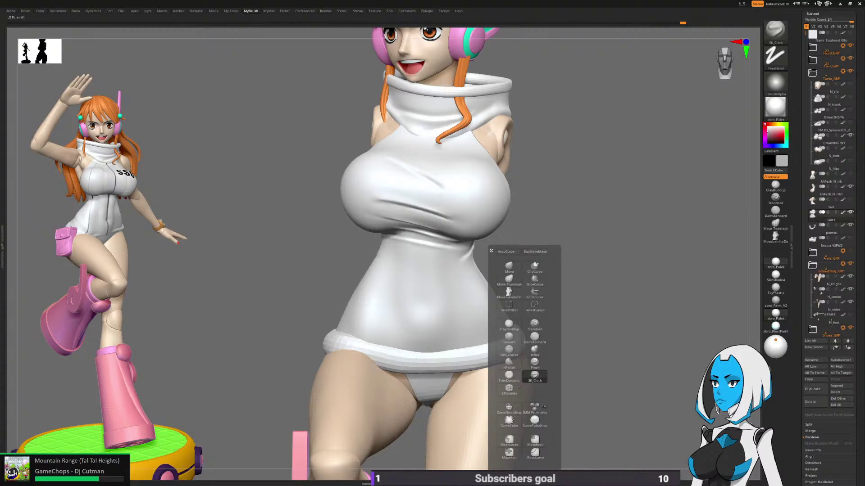
click(536, 327)
right_click(539, 328)
alt+right_drag(576, 228, 531, 226)
click(374, 11)
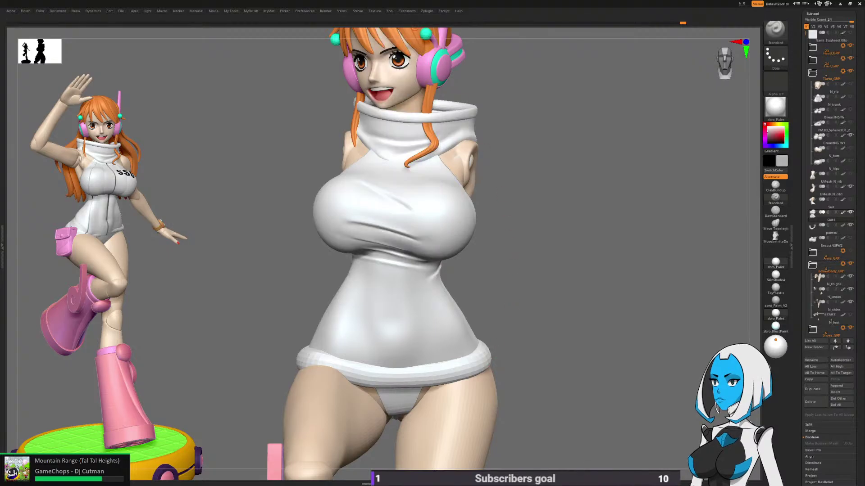
click(374, 11)
click(390, 109)
click(384, 122)
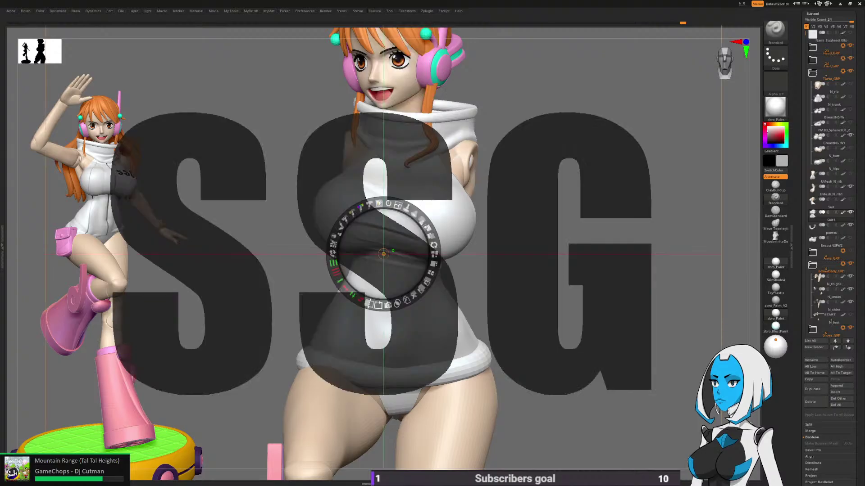
Step: Scale down the SSG image in Spotlight, move it over one side of the chest and leave image editing
drag(398, 205, 349, 217)
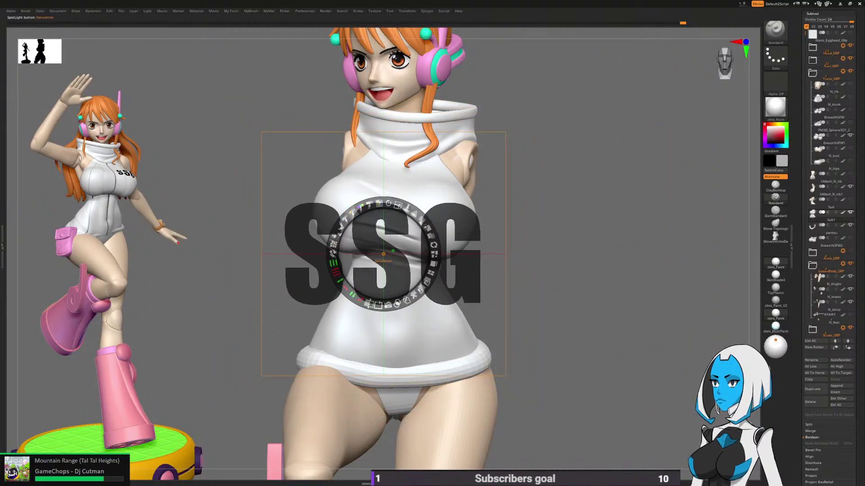
drag(383, 254, 472, 233)
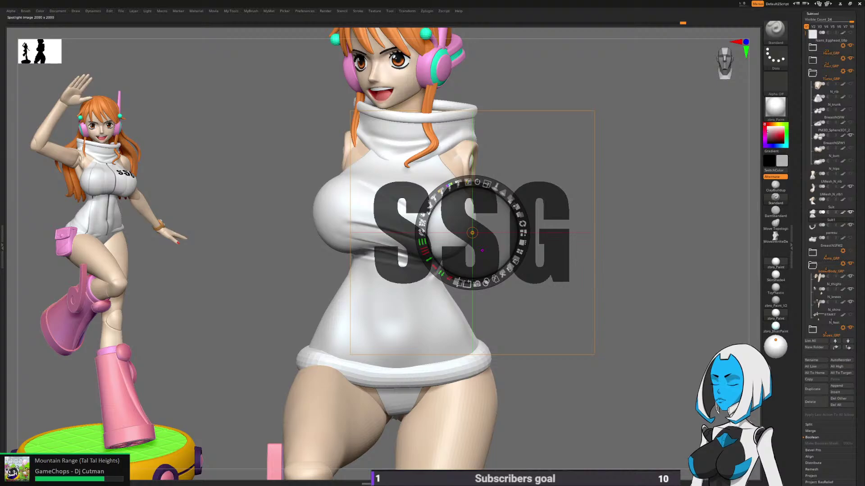
key(z)
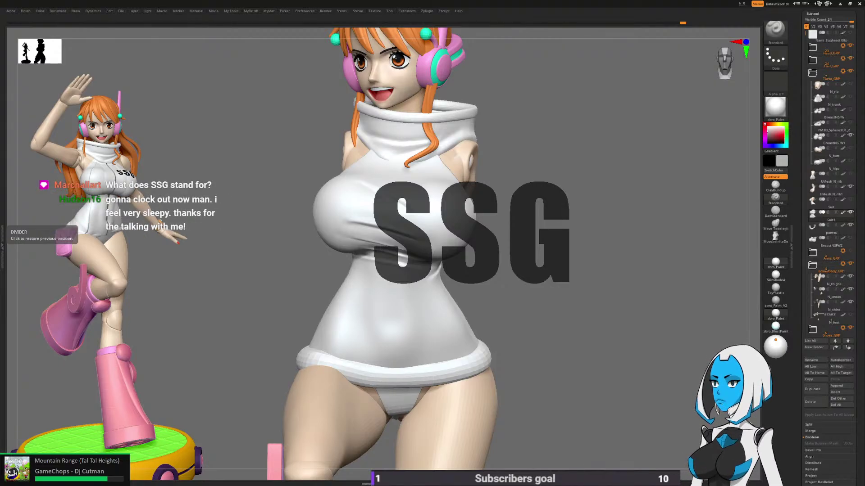
Step: Line up the chest beneath the SSG image, enlarge the brush and paint the lettering onto the suit
right_drag(432, 266, 487, 298)
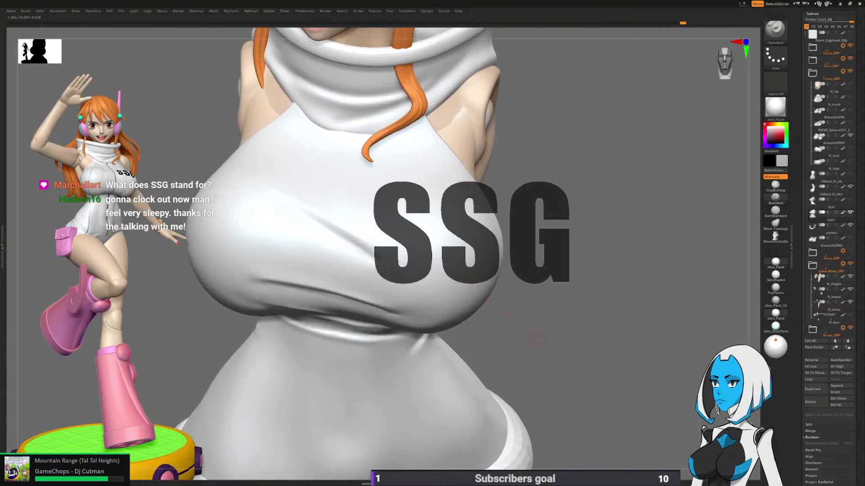
alt+drag(536, 338, 584, 340)
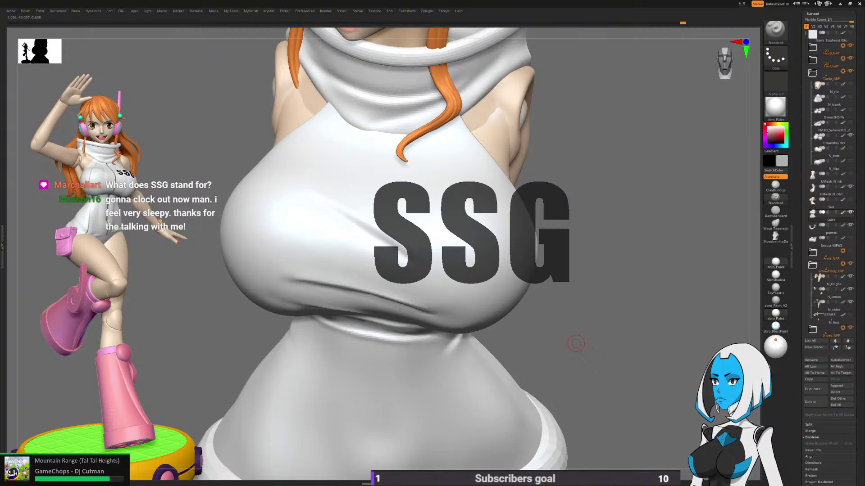
right_drag(576, 344, 555, 325)
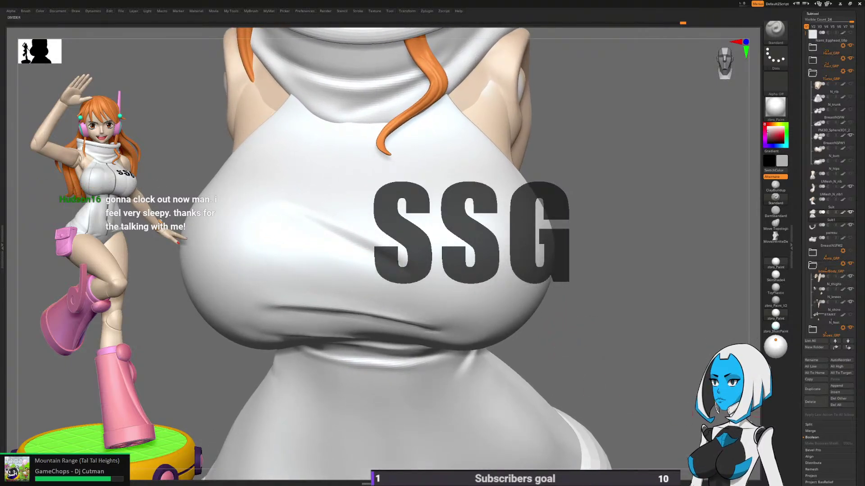
scroll(829, 243, down, 5)
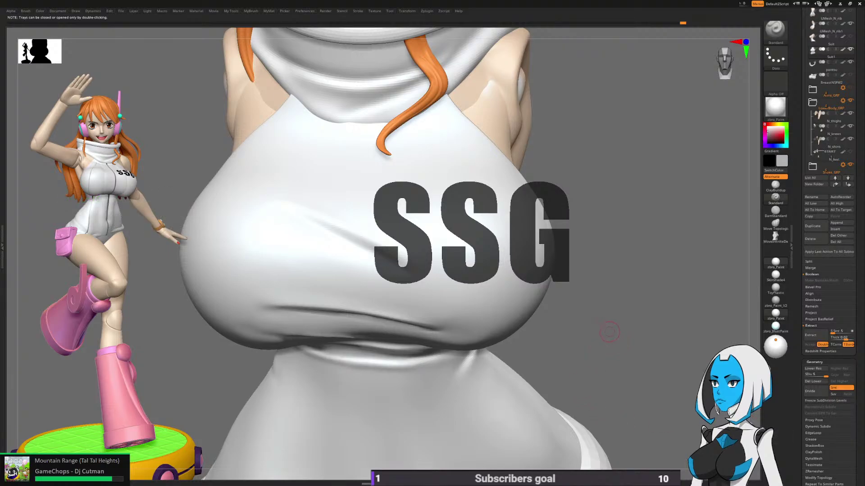
drag(583, 328, 578, 316)
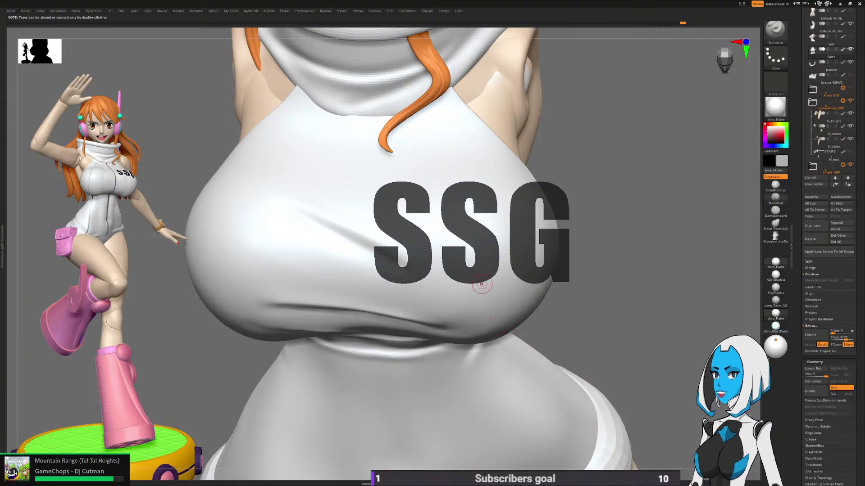
mouse_move(482, 284)
ctrl+right_down()
mouse_move(595, 304)
mouse_move(523, 291)
mouse_move(473, 269)
mouse_move(511, 271)
mouse_move(503, 253)
ctrl+right_up()
key(space)
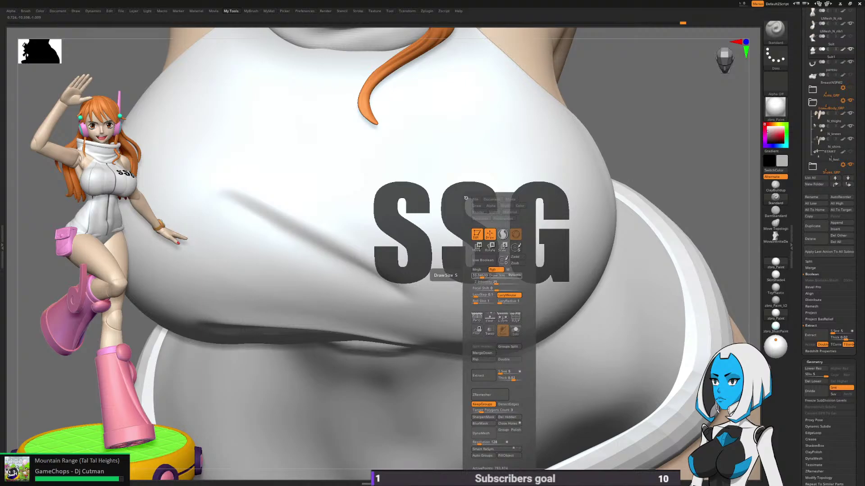
drag(487, 276, 488, 275)
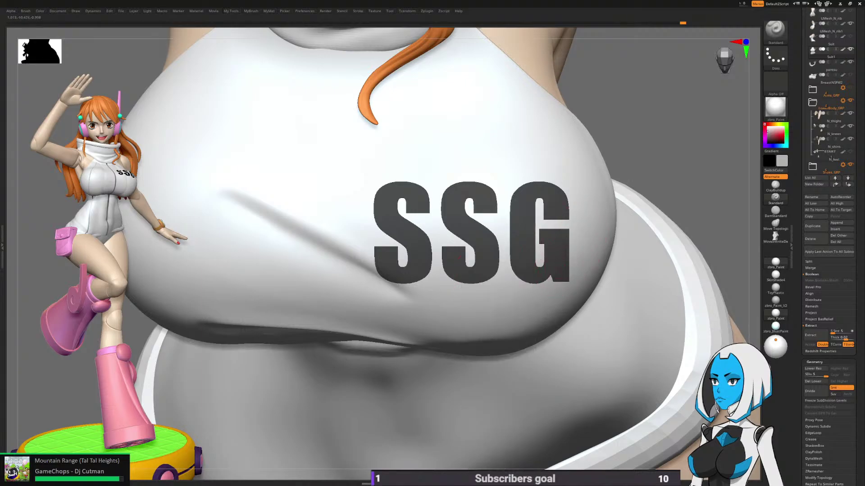
mouse_move(560, 259)
mouse_down()
mouse_move(552, 198)
mouse_move(536, 243)
mouse_move(497, 226)
mouse_up()
mouse_move(460, 257)
mouse_down()
mouse_move(478, 203)
mouse_move(450, 243)
mouse_move(394, 234)
mouse_move(378, 205)
mouse_up()
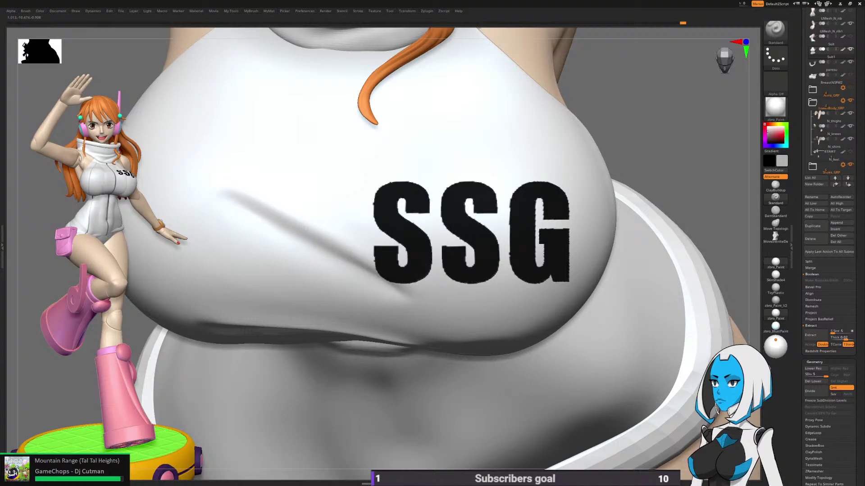
Step: Turn off the Spotlight overlay and subdivide the suit by one more level to refine the painted SSG lettering
key(shift)
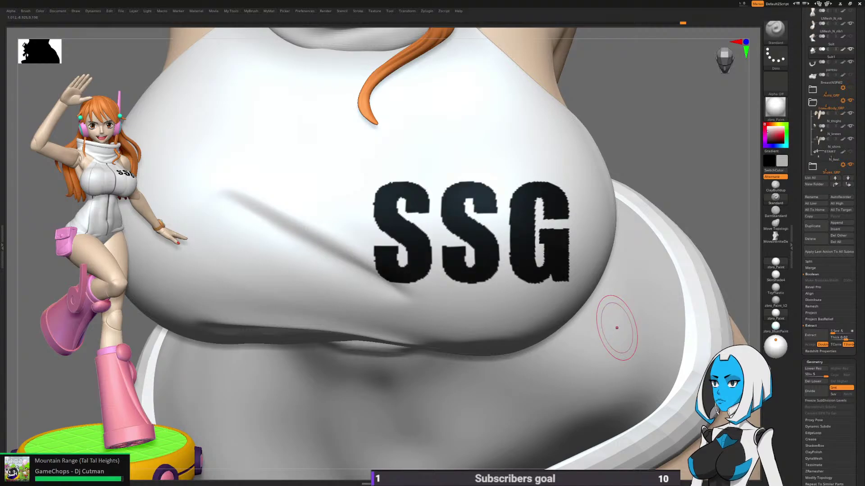
key(ctrl+h)
key(ctrl+d)
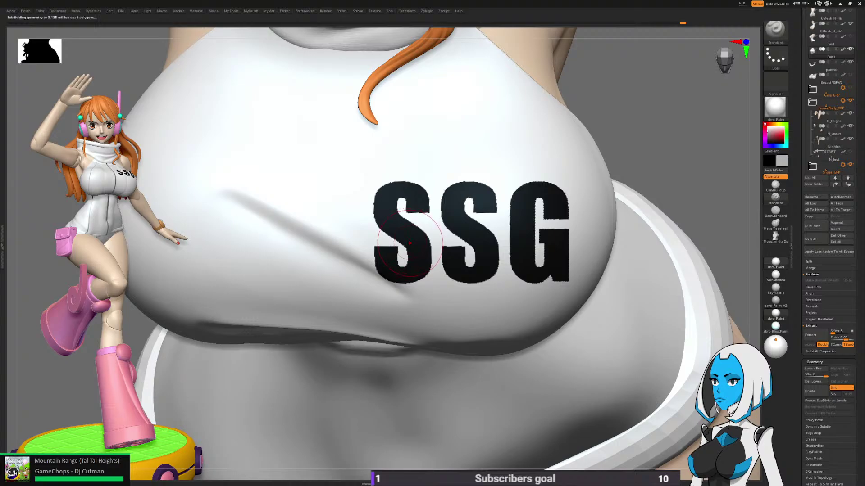
right_click(409, 243)
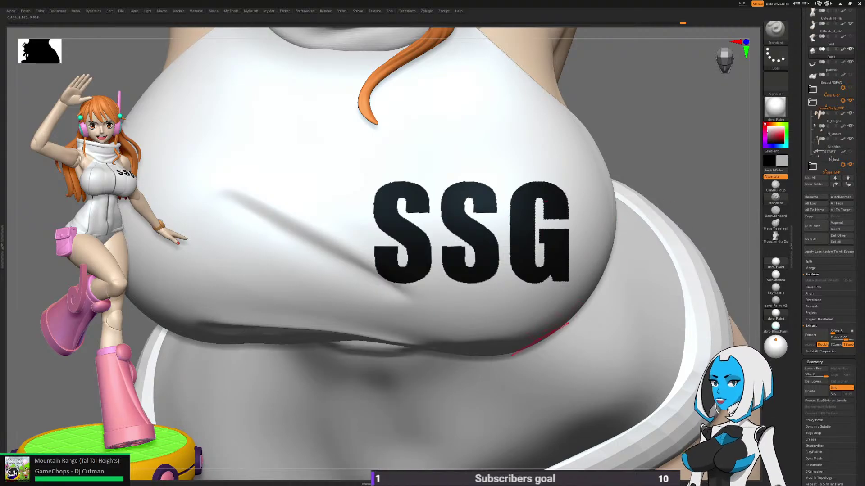
mouse_move(540, 340)
ctrl+right_down()
mouse_move(509, 356)
mouse_move(459, 360)
mouse_move(511, 361)
mouse_move(542, 343)
mouse_move(595, 342)
mouse_move(505, 293)
mouse_move(579, 376)
mouse_move(603, 369)
mouse_move(559, 298)
mouse_move(522, 290)
ctrl+right_up()
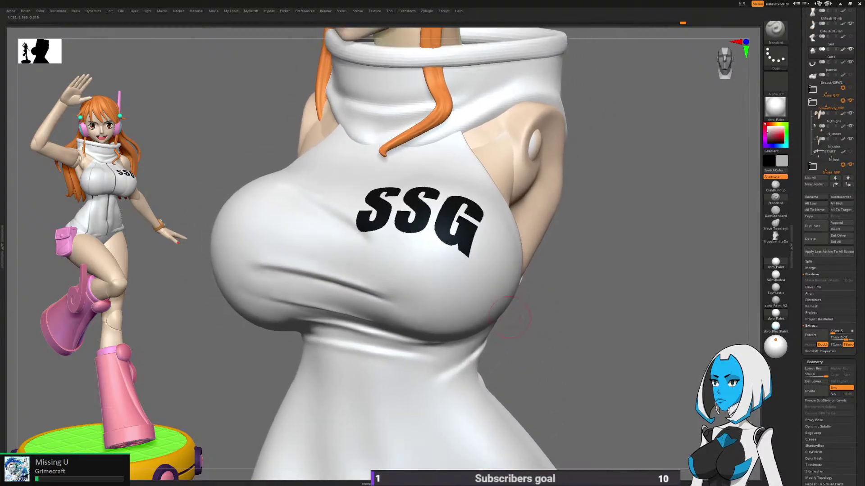
Step: Set up a small white paint brush for the letter edges, with LazyRadius 30 and an adjusted Focal Shift
key(space)
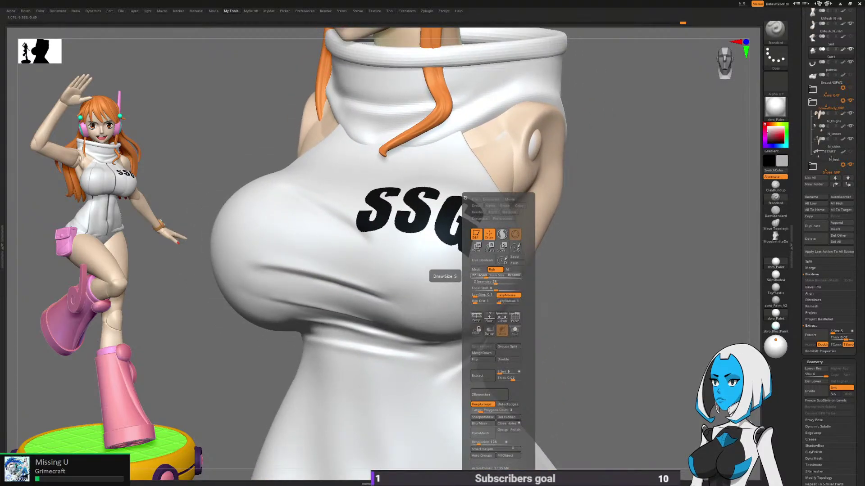
drag(486, 276, 479, 276)
mouse_move(401, 337)
right_down()
mouse_move(484, 249)
mouse_move(471, 243)
mouse_move(486, 270)
right_up()
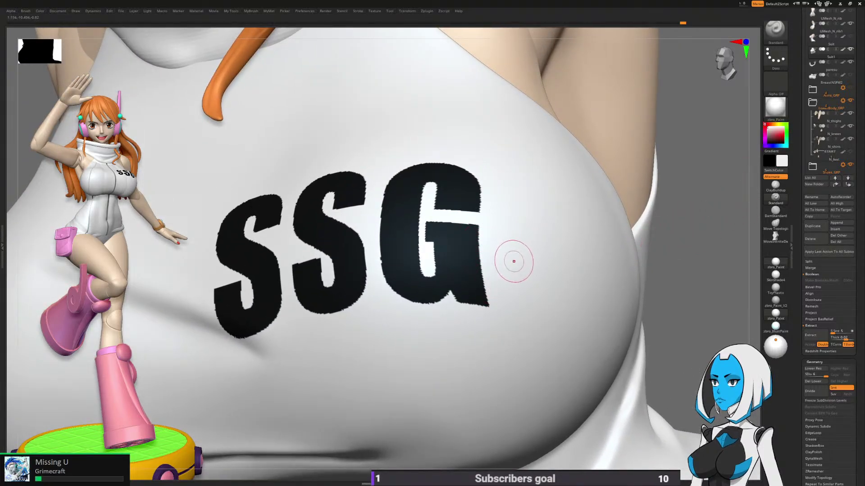
key(space)
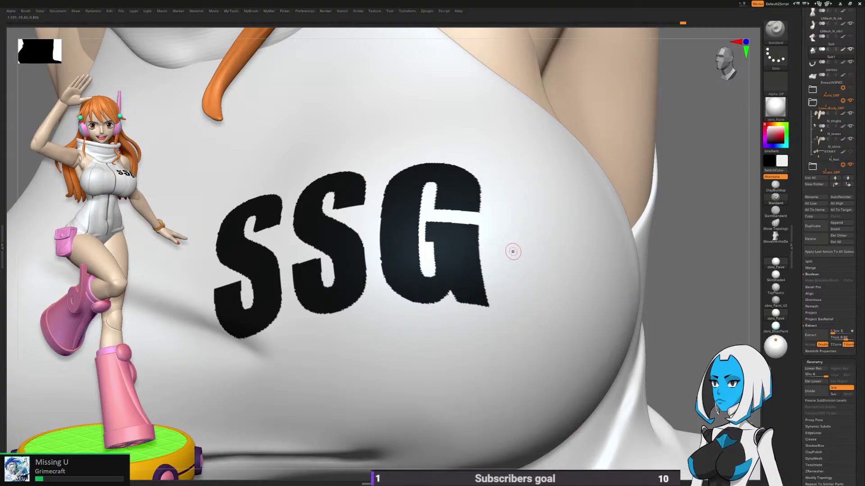
key(space)
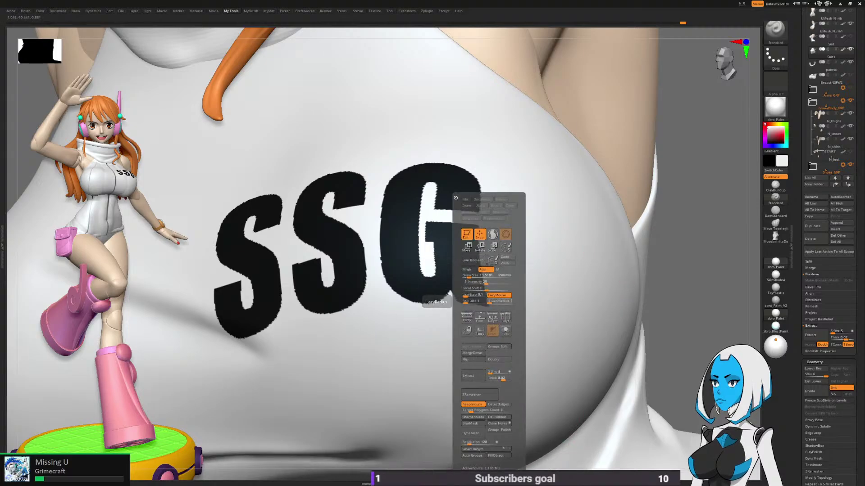
click(497, 301)
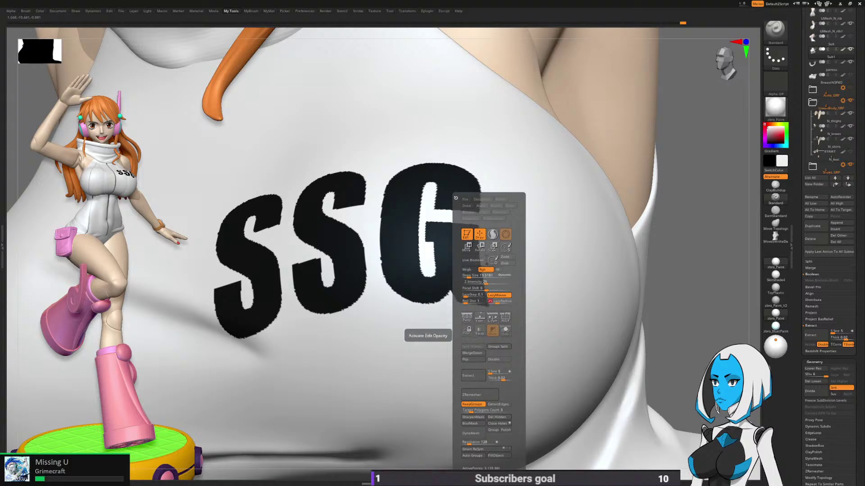
click(476, 288)
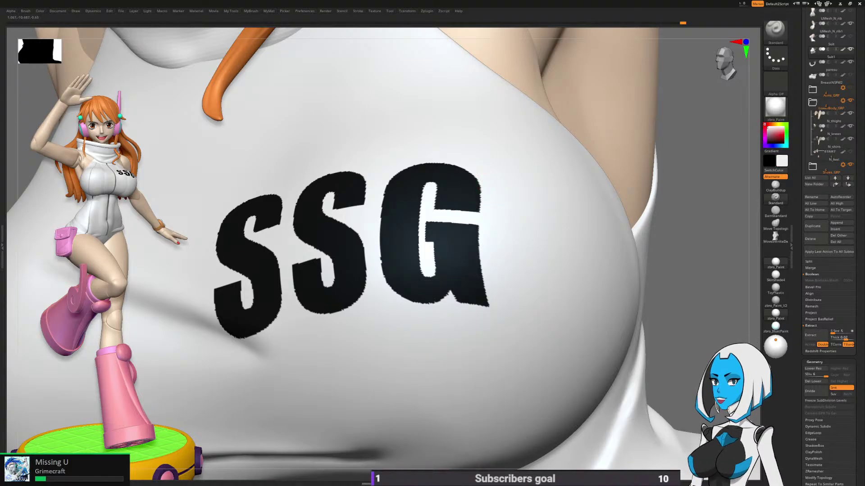
Step: Trim the outer side of the letter G and start cleaning its inner opening with white strokes
mouse_move(481, 183)
mouse_down()
mouse_move(474, 275)
mouse_move(459, 300)
mouse_move(478, 293)
mouse_move(487, 306)
mouse_up()
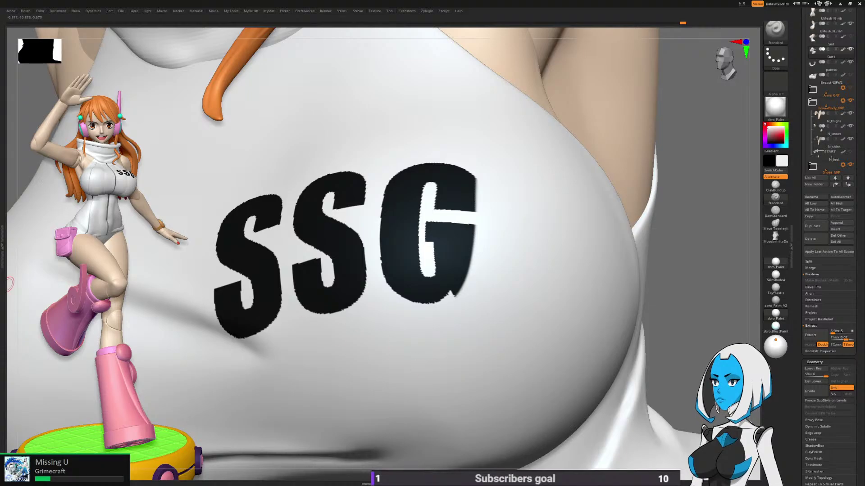
drag(655, 239, 656, 257)
right_drag(507, 239, 445, 182)
drag(445, 180, 446, 217)
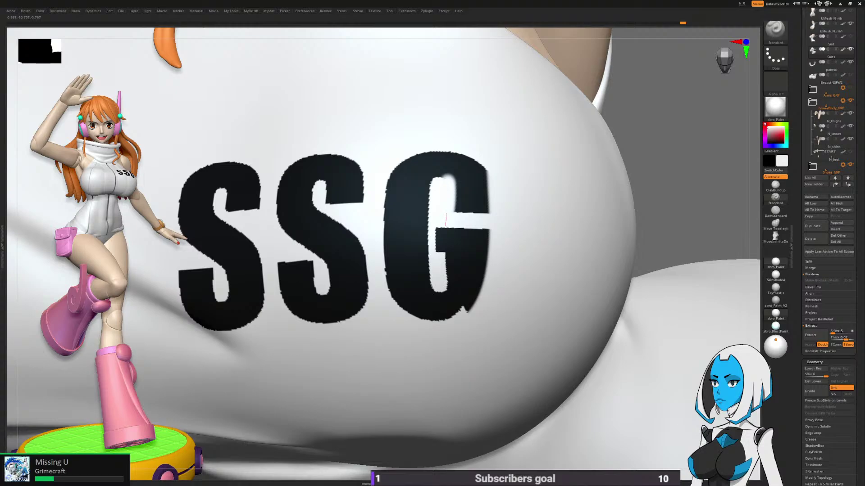
drag(445, 235, 442, 290)
Step: Adjust the brush size and widen the inner opening of the G in white, cutting away part of its crossbar
mouse_move(442, 283)
right_down()
mouse_move(451, 210)
mouse_move(440, 230)
right_up()
key(space)
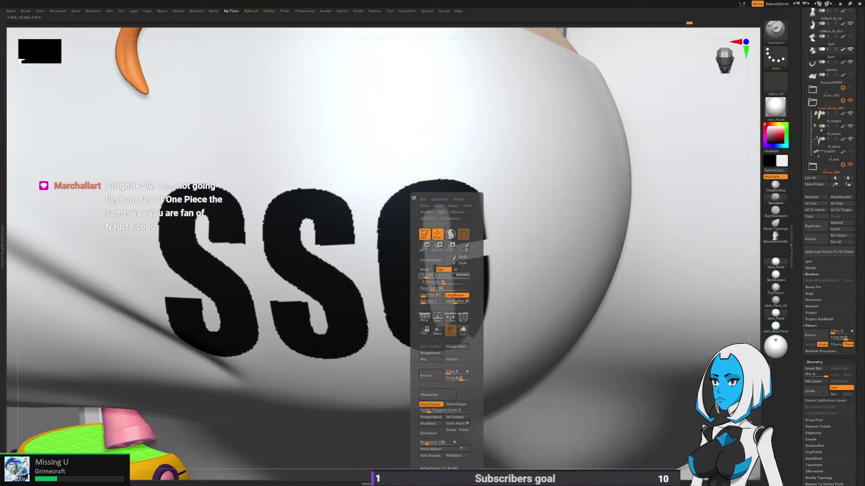
drag(427, 276, 428, 277)
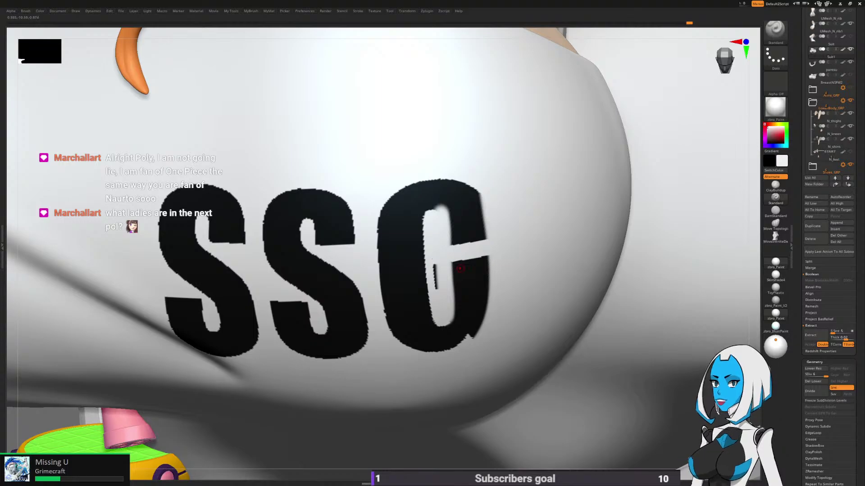
right_drag(459, 268, 453, 210)
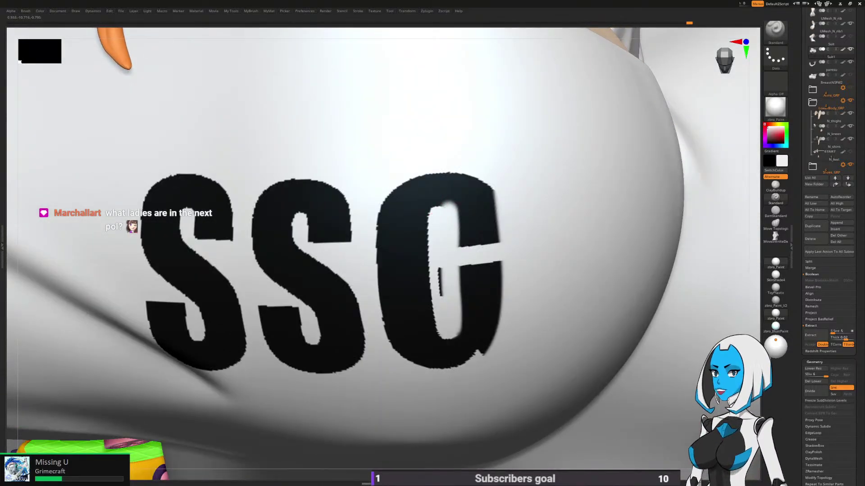
Step: Switch to black paint, round the top of the G's inner opening and reshape its lower outer corner into a curve
key(space)
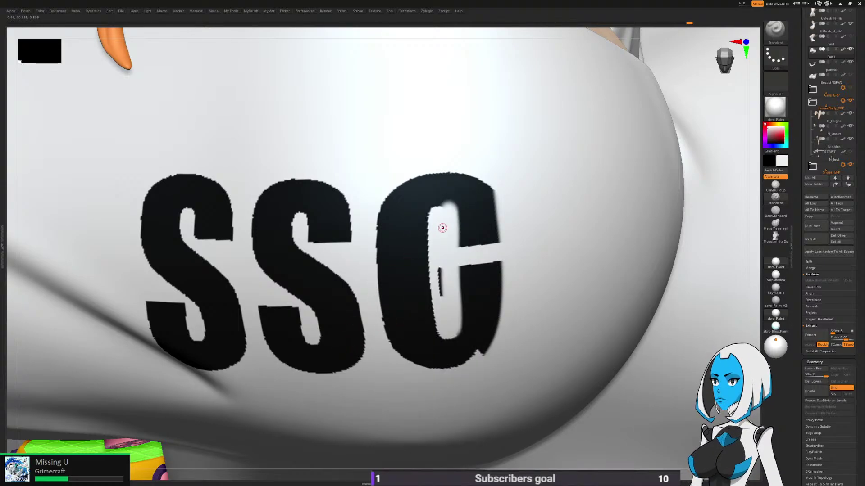
right_drag(442, 211, 432, 209)
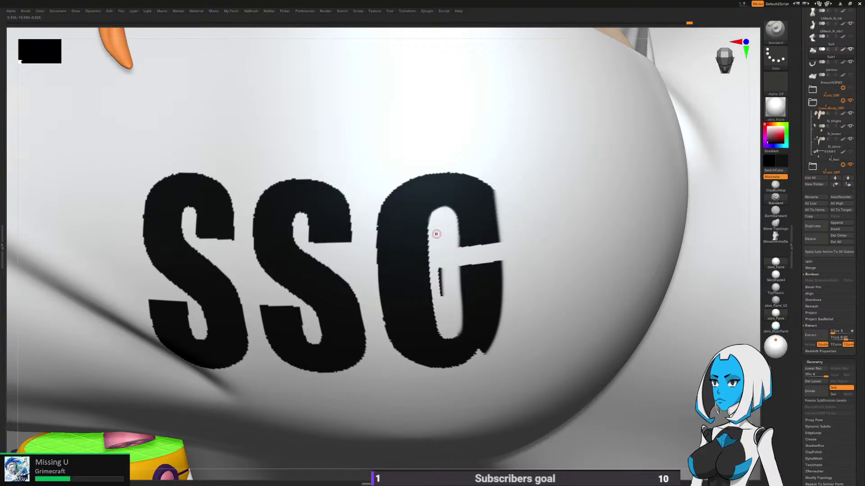
right_drag(436, 234, 465, 261)
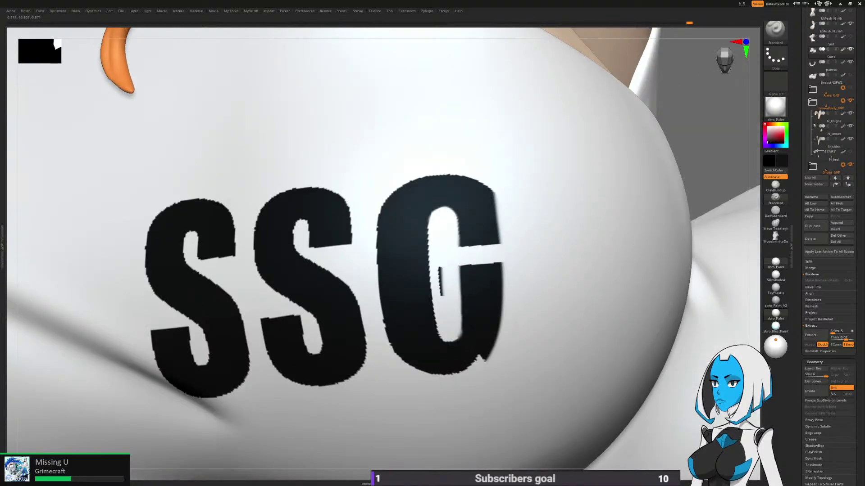
right_drag(488, 359, 561, 323)
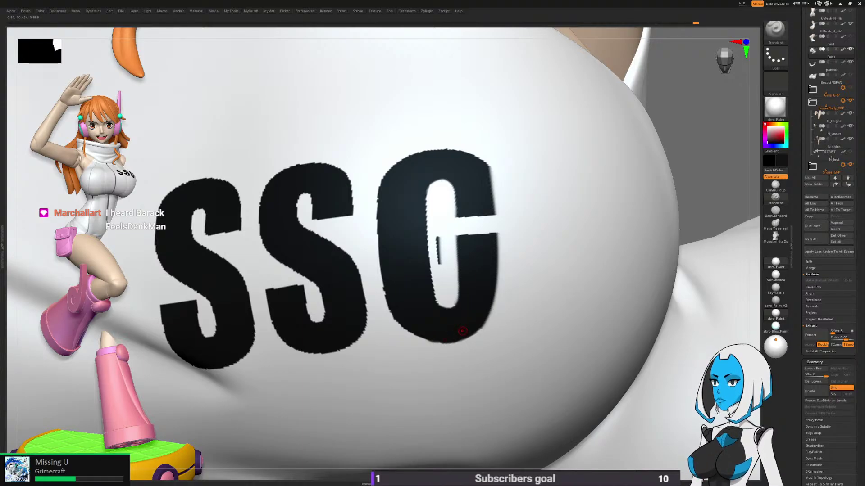
Step: Rebuild the crossbar of the G in black and touch up the edge of its inner opening
right_drag(448, 235, 471, 233)
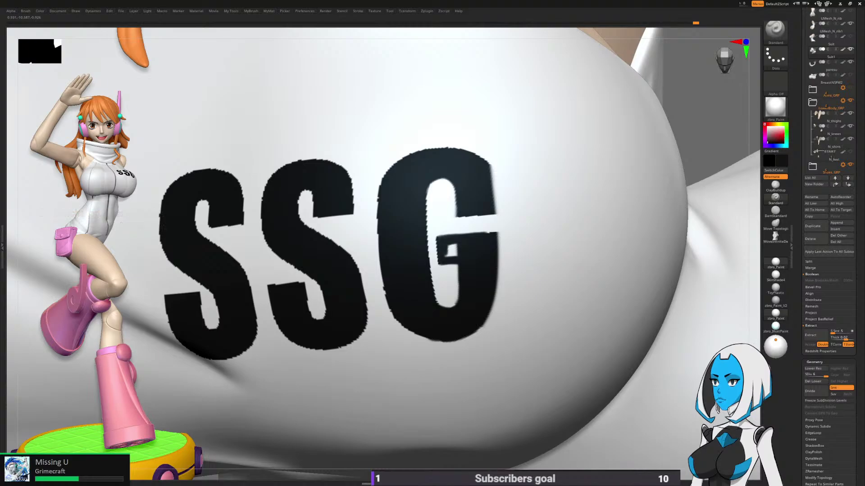
right_drag(450, 249, 563, 266)
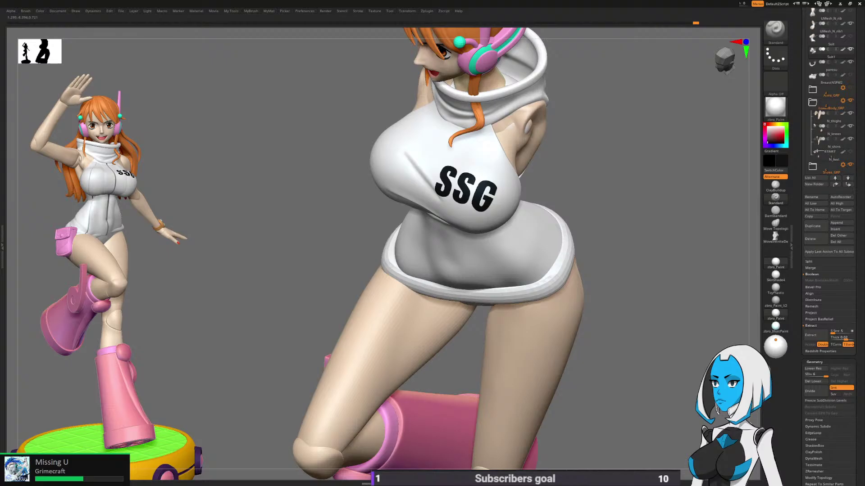
ctrl+right_drag(485, 220, 499, 232)
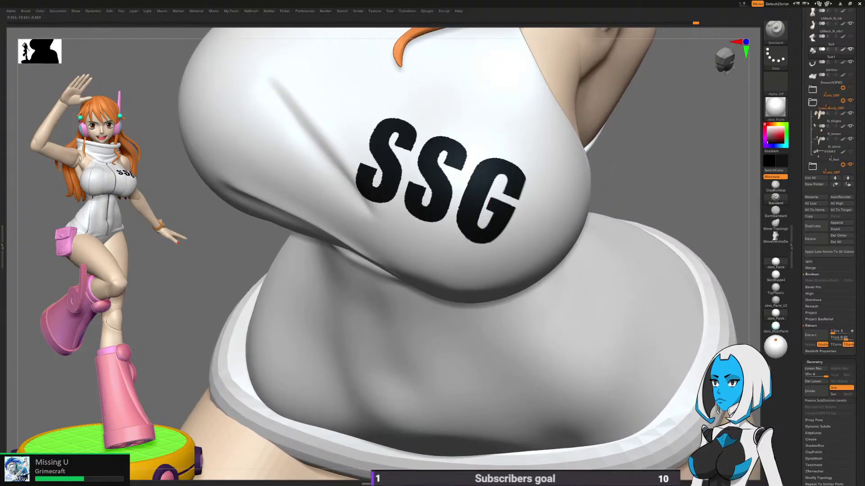
ctrl+right_drag(488, 204, 494, 234)
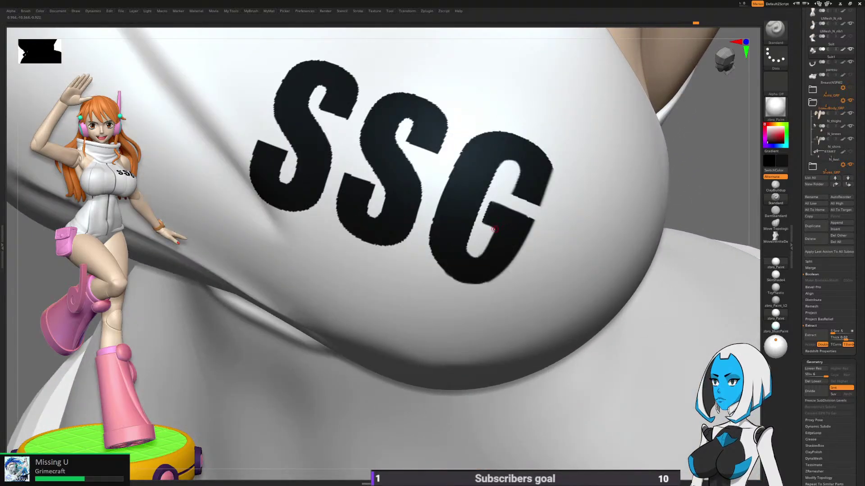
key(space)
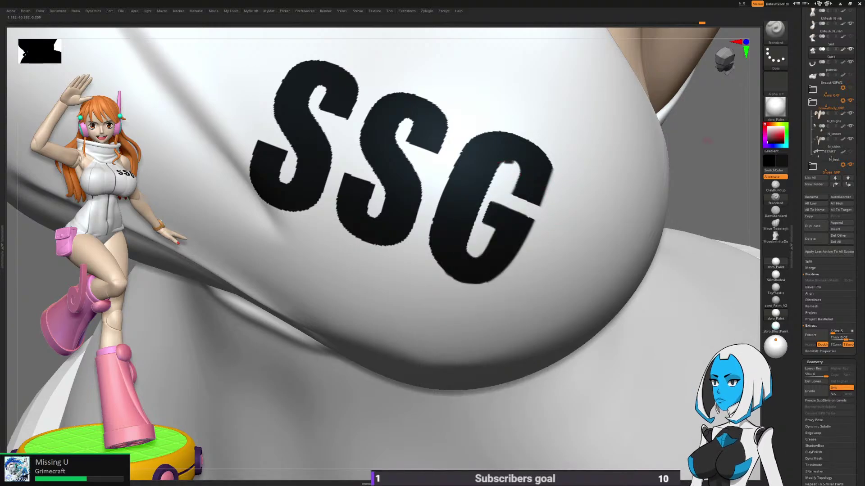
Step: Check the lettering's outlines in the Flat Color material, returning to the shaded paint material
click(775, 107)
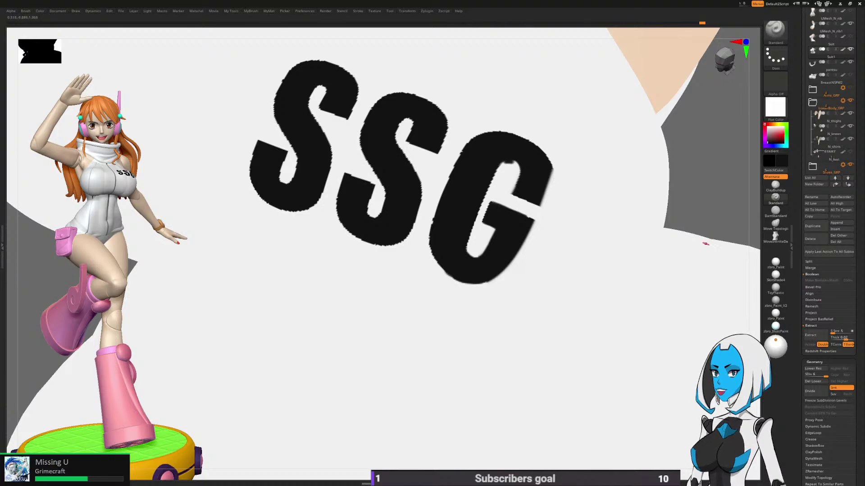
key(m)
click(484, 229)
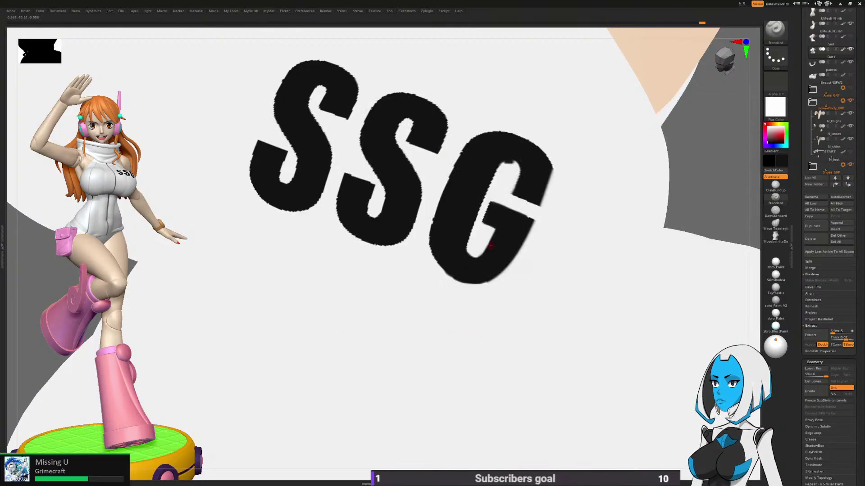
key(m)
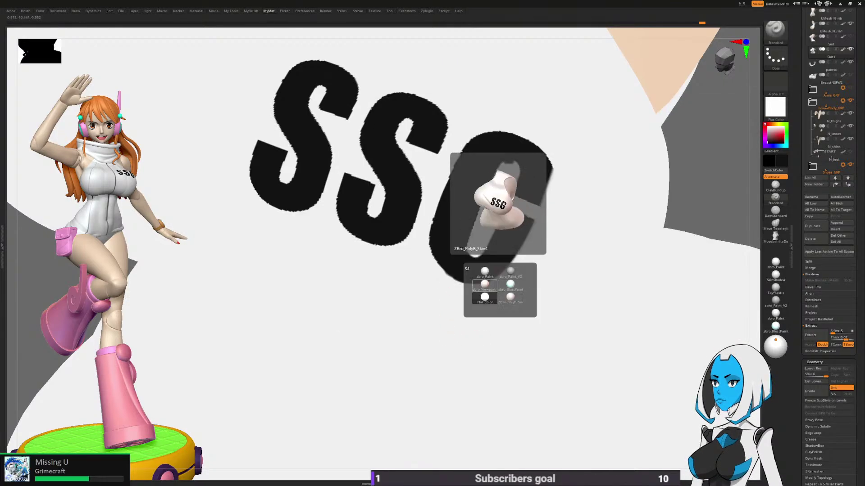
click(484, 297)
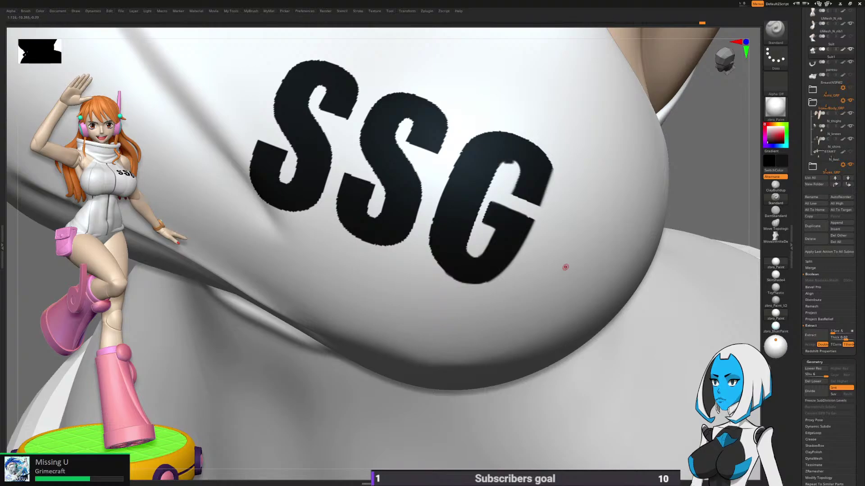
Step: Switch to white paint, round the top of the G's inner opening and smooth the opening's left edge
click(768, 127)
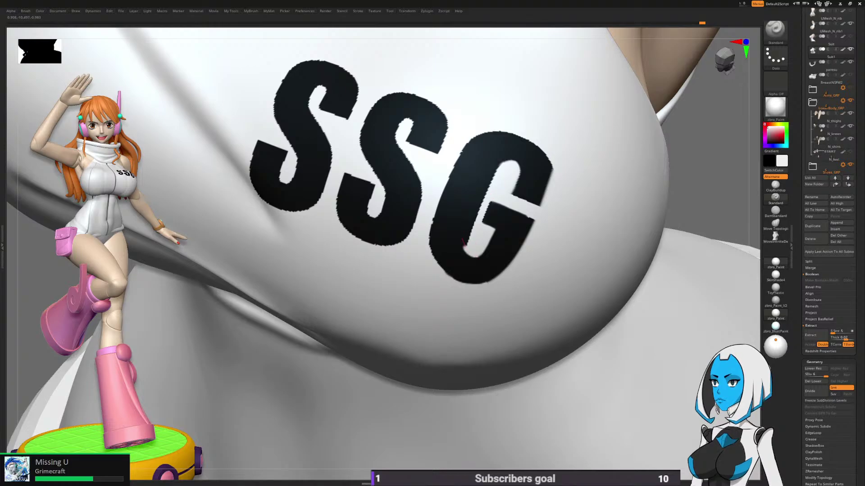
drag(464, 242, 484, 183)
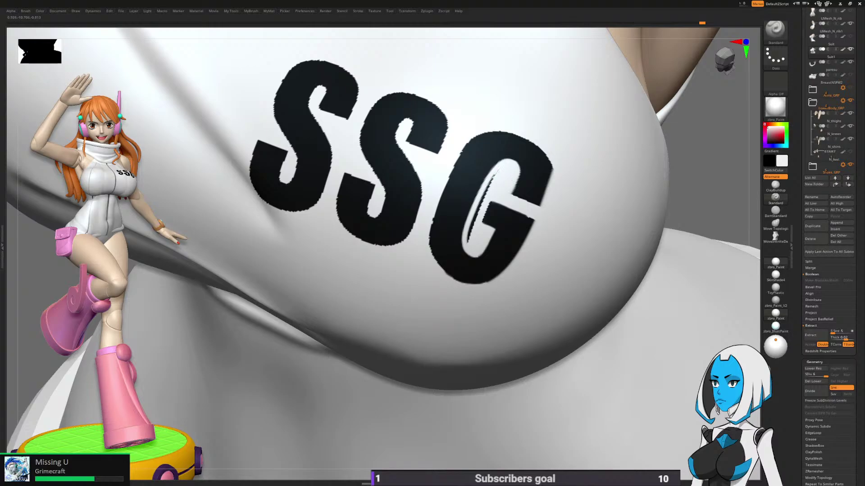
key(ctrl+z)
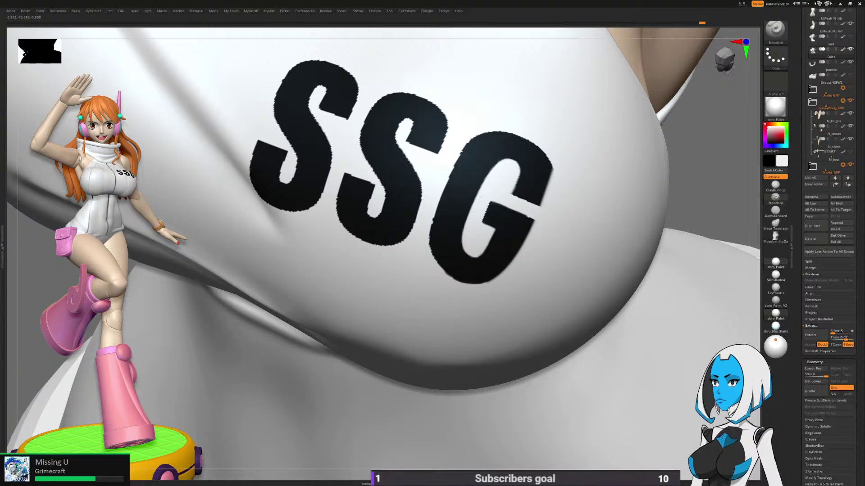
Step: Switch to the DamStandard brush, hide the suit's painted colours and give it a plain grey display colour
ctrl+right_drag(509, 315, 574, 342)
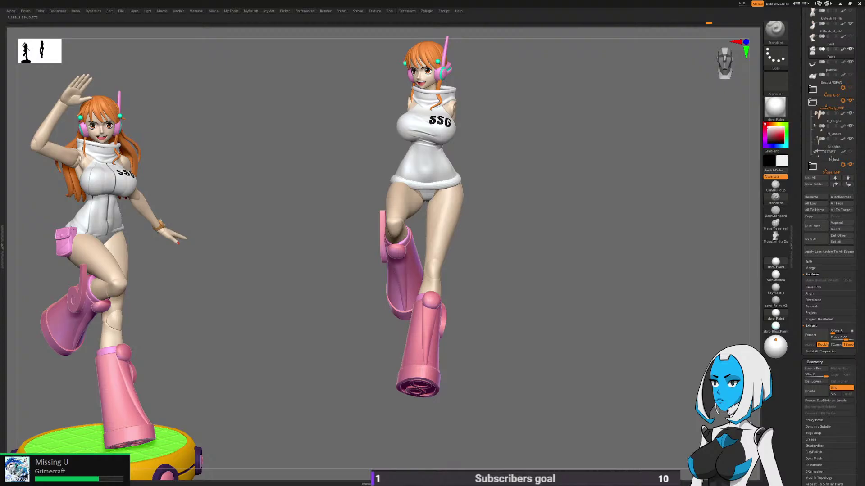
key(b)
key(d)
key(s)
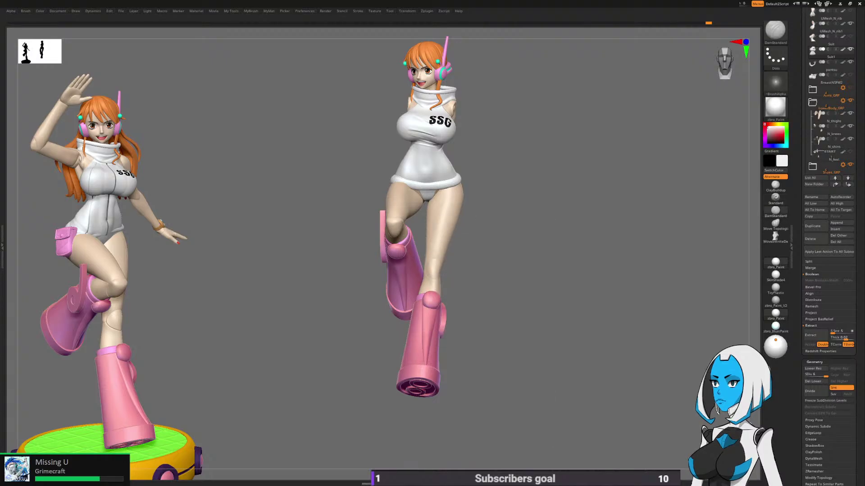
ctrl+right_drag(400, 221, 369, 339)
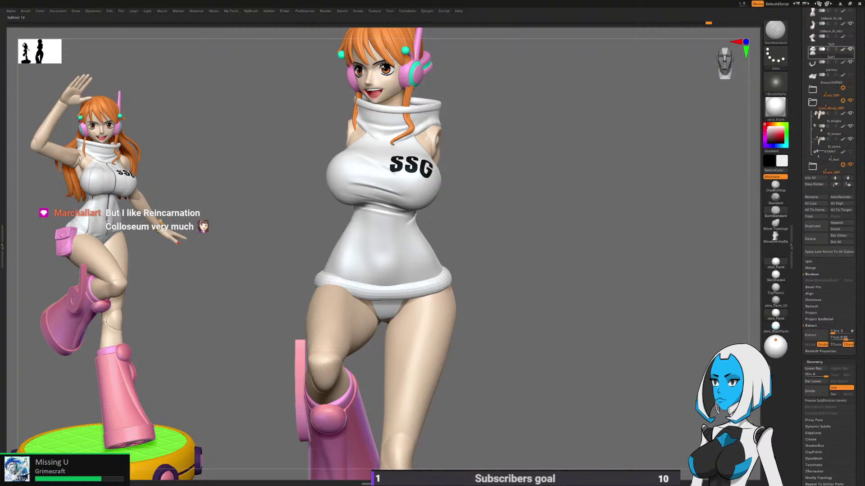
click(843, 49)
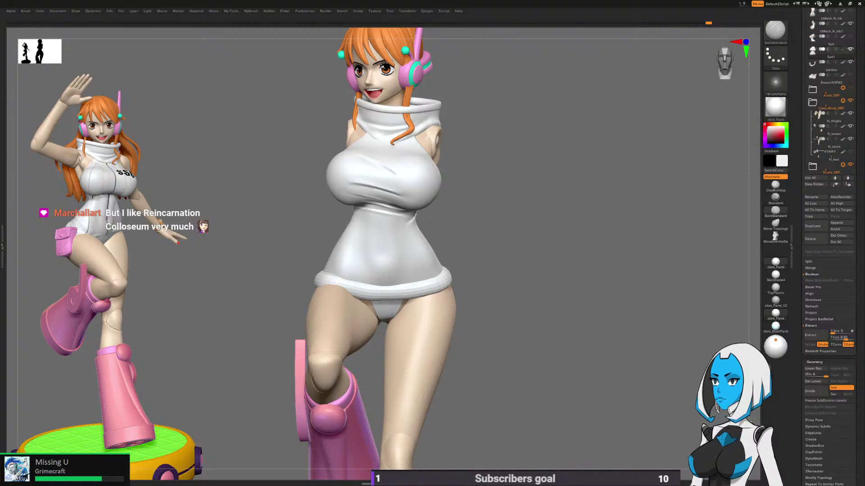
key(space)
click(414, 191)
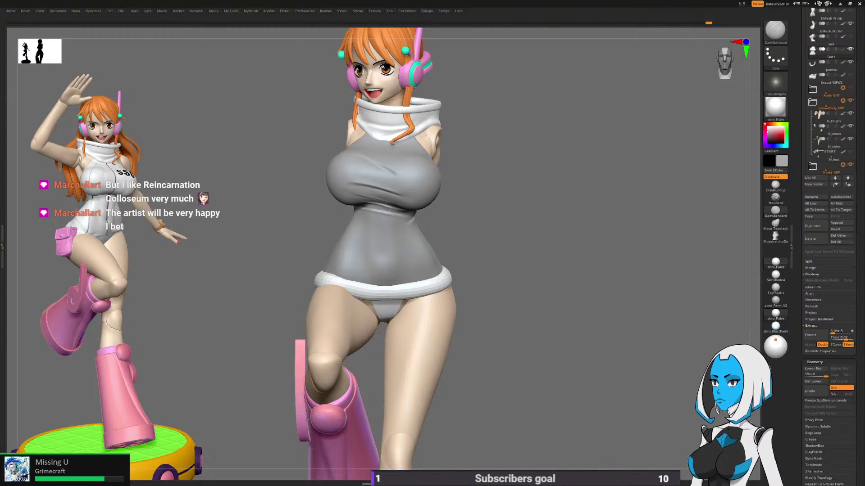
Step: Isolate the suit so that the rest of the figure is hidden
ctrl+right_drag(373, 179, 414, 194)
key(space)
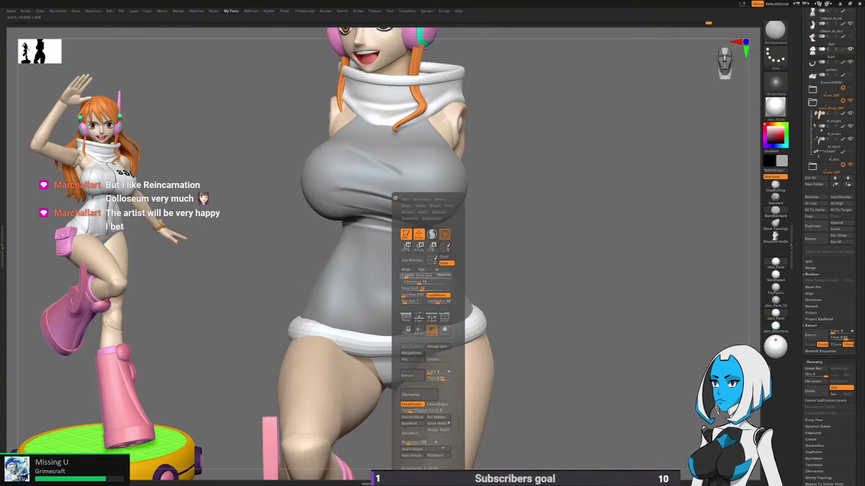
ctrl+right_drag(530, 190, 420, 199)
key(space)
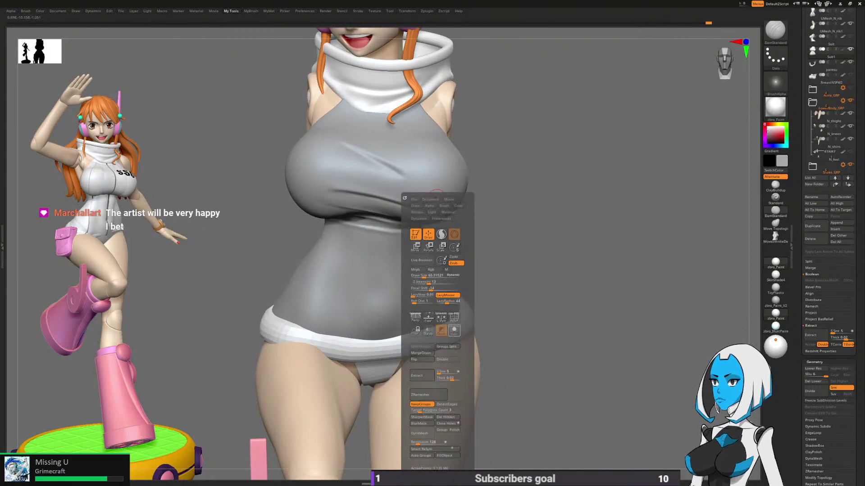
click(454, 331)
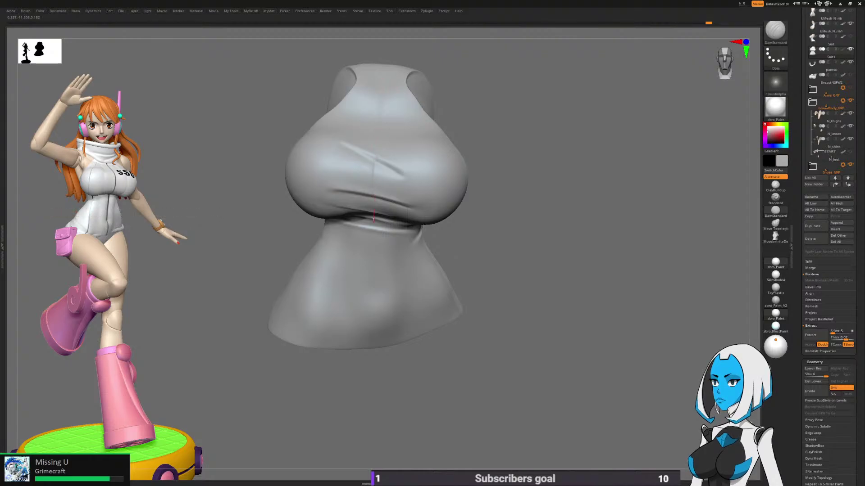
Step: Undo the faint trial seam, adjust the brush intensity and carve a centre seam down the suit's front from neck to hem
right_drag(373, 220, 373, 288)
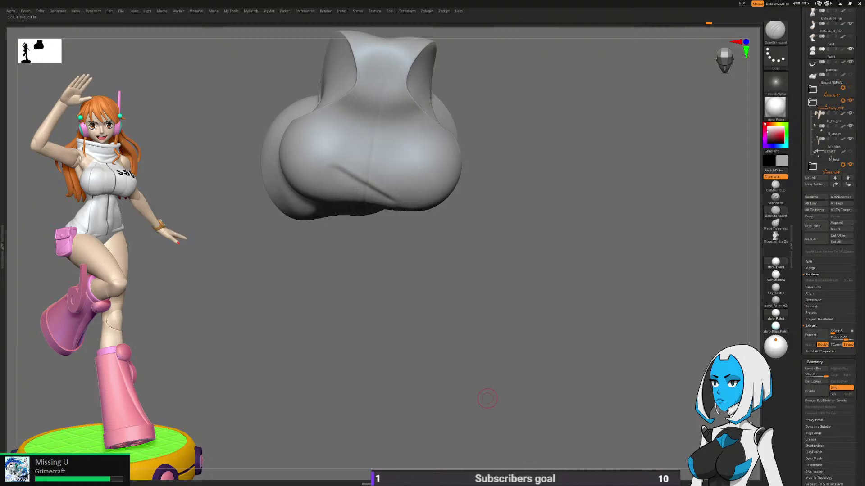
key(ctrl+z)
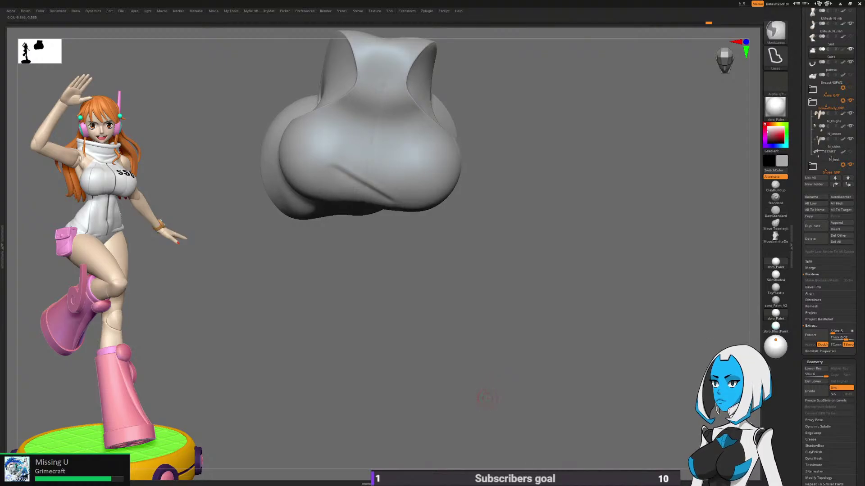
key(space)
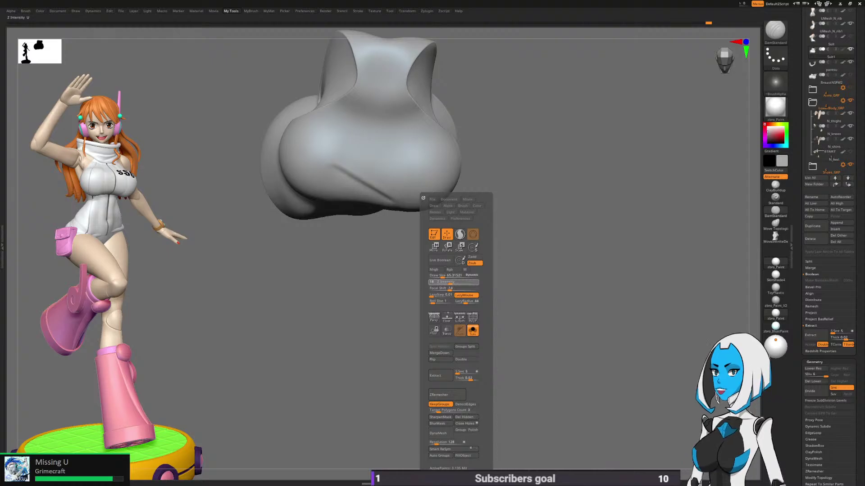
mouse_move(492, 300)
mouse_down()
mouse_move(475, 256)
mouse_move(518, 278)
mouse_up()
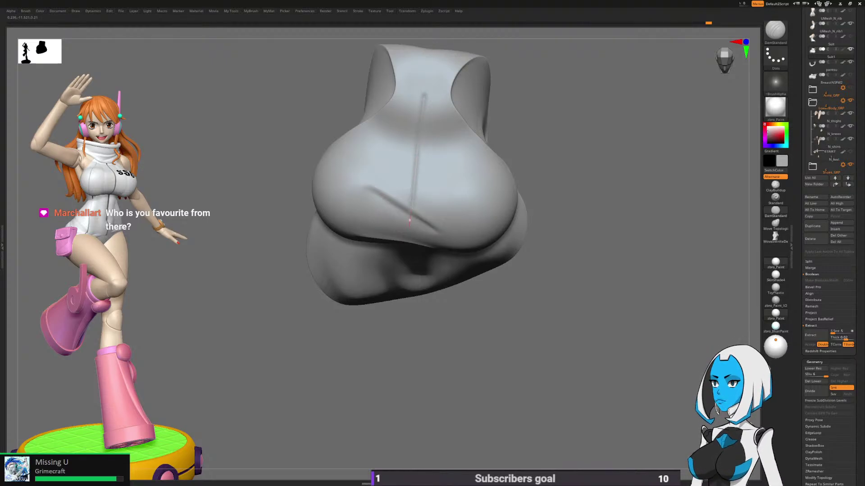
drag(454, 194, 429, 269)
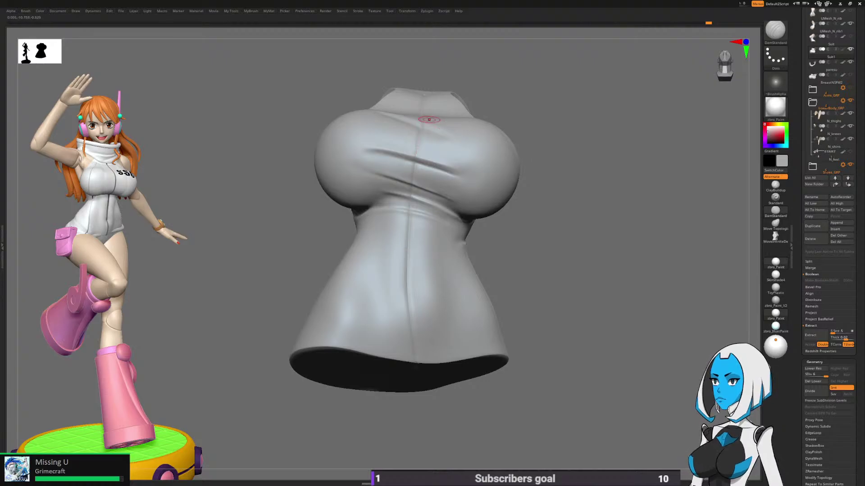
mouse_move(429, 119)
mouse_down()
mouse_move(575, 270)
mouse_move(500, 245)
mouse_move(561, 233)
mouse_up()
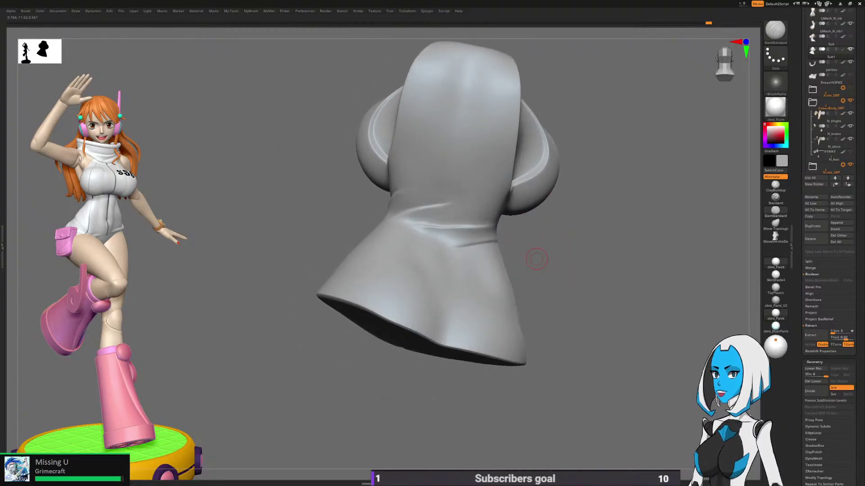
Step: Bring back the rest of the figure and inspect the suit's front seam on the whole body
drag(536, 259, 608, 398)
alt+drag(506, 315, 484, 256)
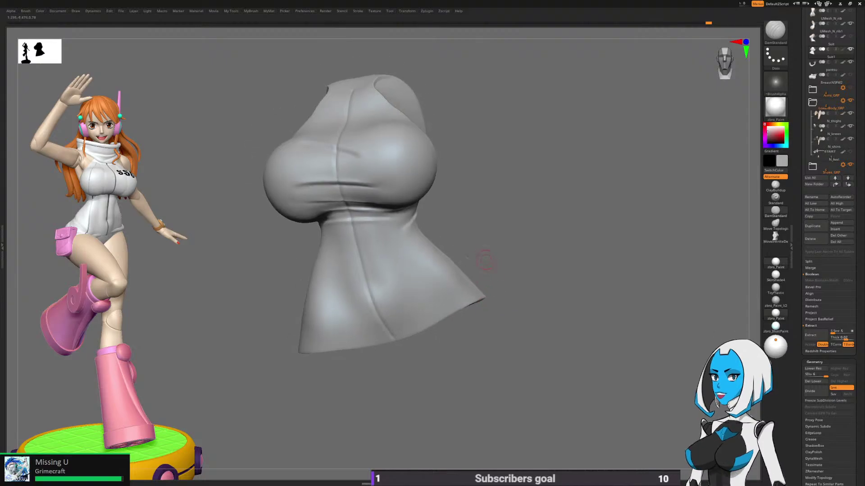
key(space)
click(531, 330)
mouse_move(604, 298)
alt+mouse_down()
mouse_move(600, 320)
mouse_move(560, 342)
mouse_move(569, 347)
mouse_move(559, 354)
alt+mouse_up()
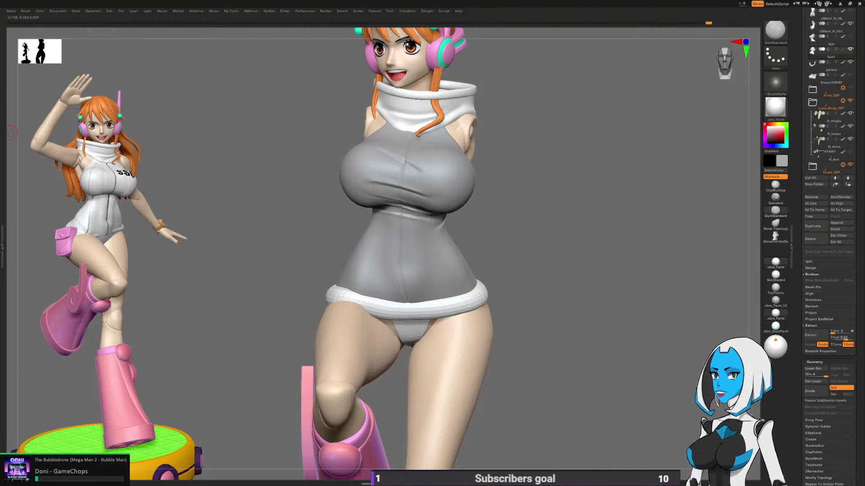
Step: Isolate the suit again from behind and carve a centre seam down the upper back to the waist
drag(702, 243, 559, 250)
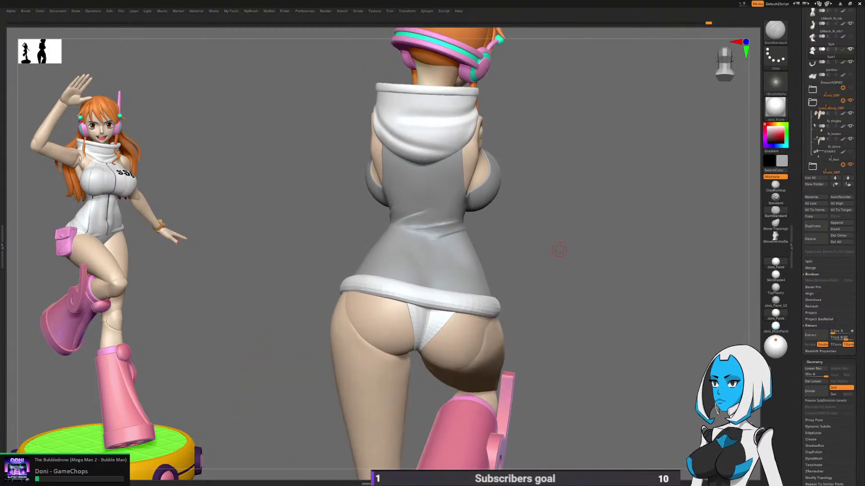
key(space)
click(569, 330)
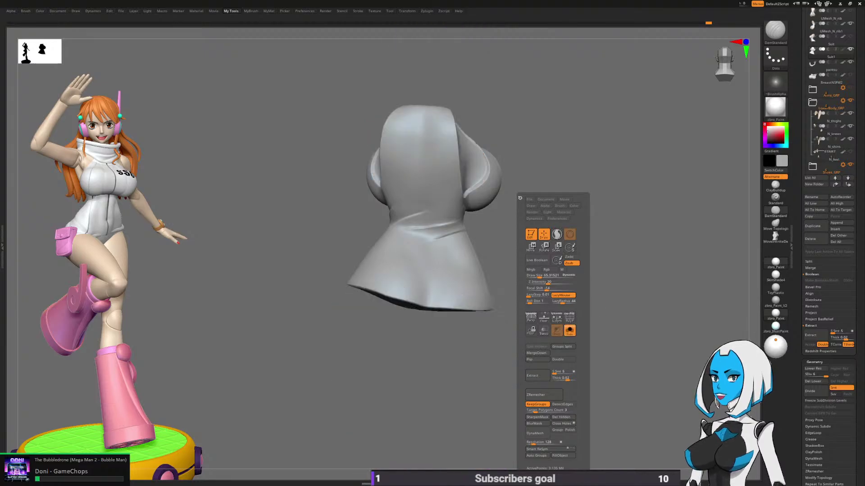
drag(564, 183, 570, 207)
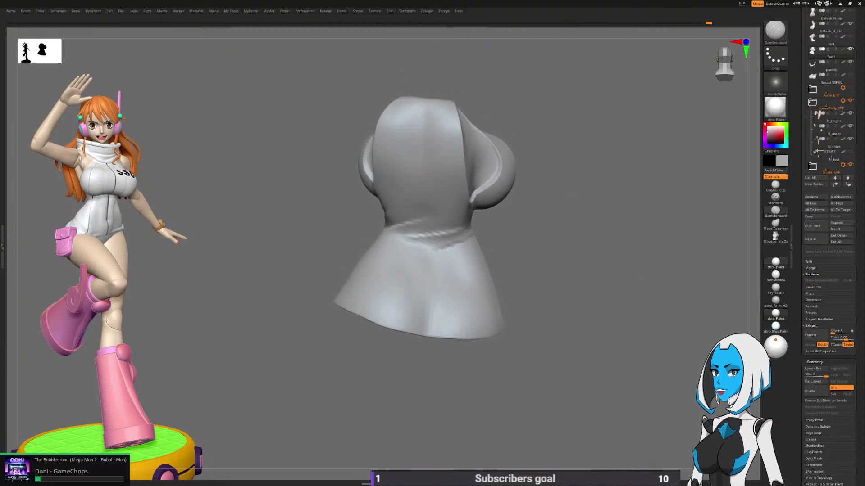
drag(424, 104, 429, 230)
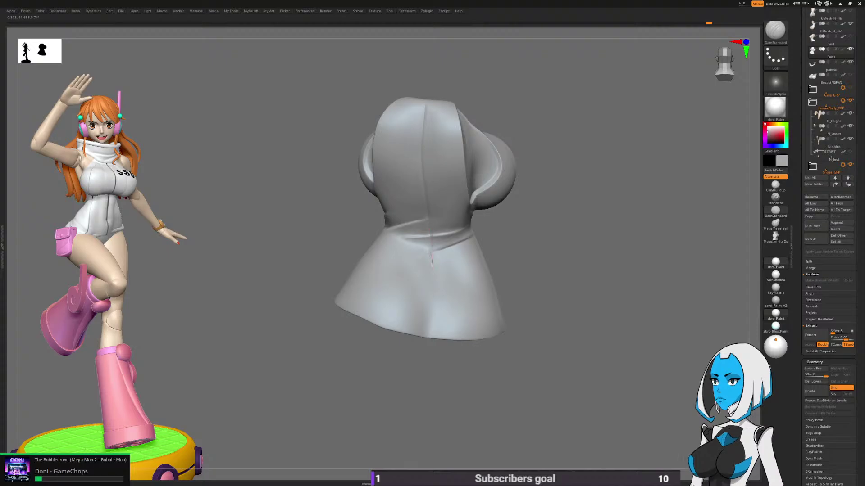
Step: Extend the centre back seam from the waist down to the suit's hem, undoing one stroke along the way
drag(554, 329, 572, 297)
drag(417, 365, 408, 365)
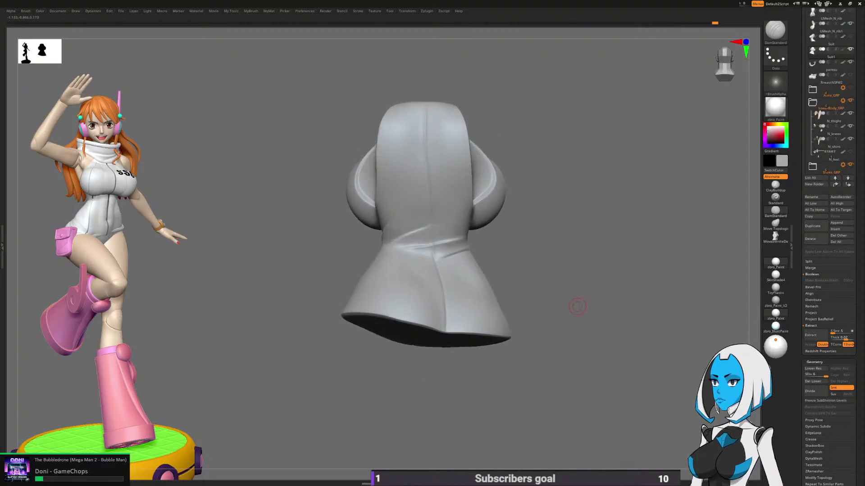
key(ctrl+z)
drag(550, 234, 541, 251)
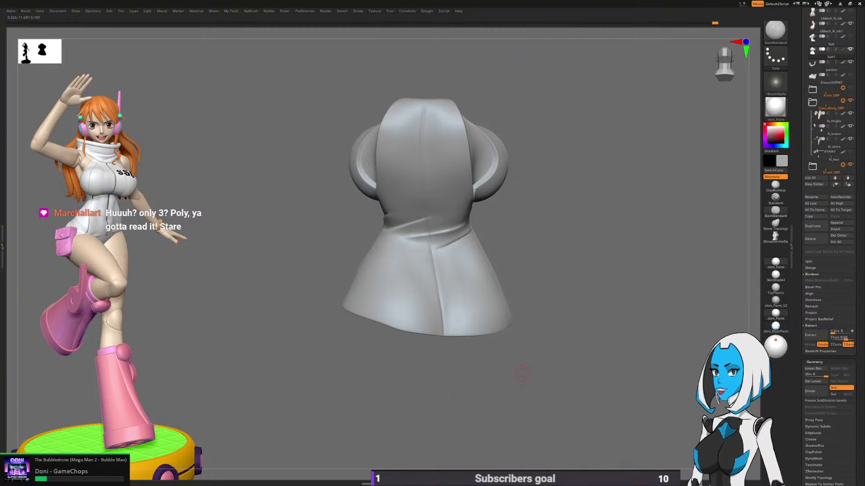
Step: Show the full figure again and carve a seam down the suit's left side from below the armhole to the hem
mouse_move(437, 394)
mouse_down()
mouse_move(511, 381)
mouse_move(466, 356)
mouse_move(405, 363)
mouse_up()
key(space)
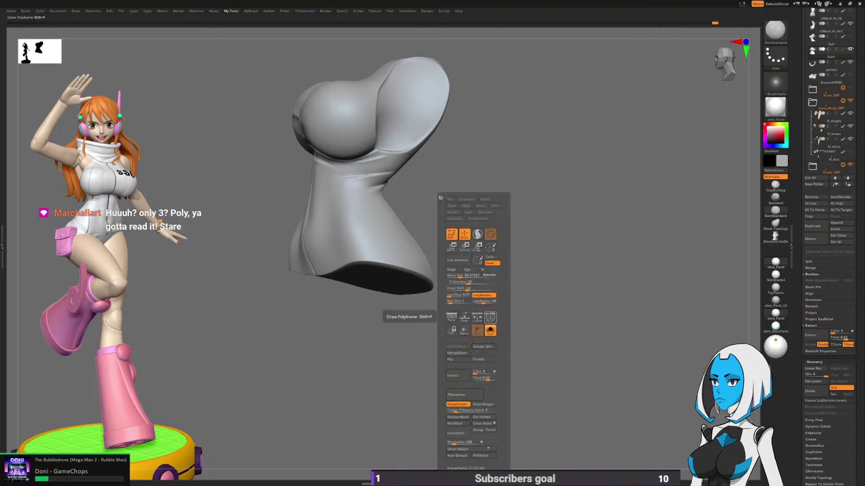
click(490, 330)
mouse_move(517, 237)
mouse_down()
mouse_move(554, 198)
mouse_move(513, 203)
mouse_up()
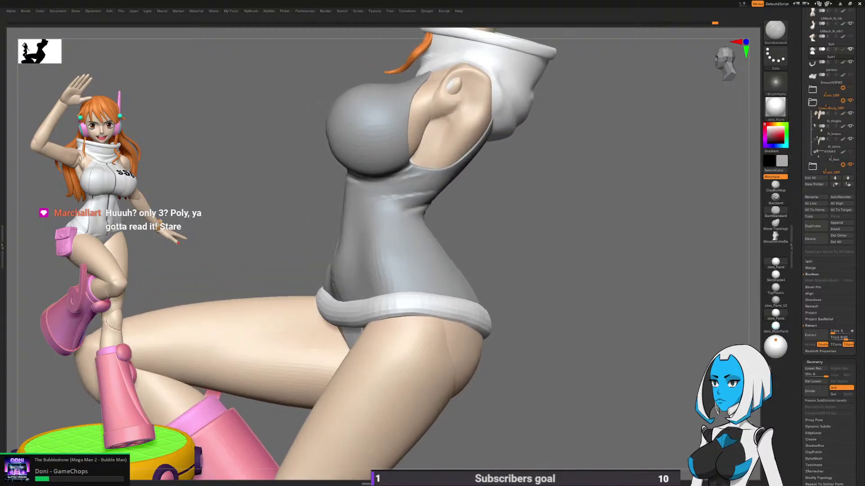
right_drag(422, 172, 423, 171)
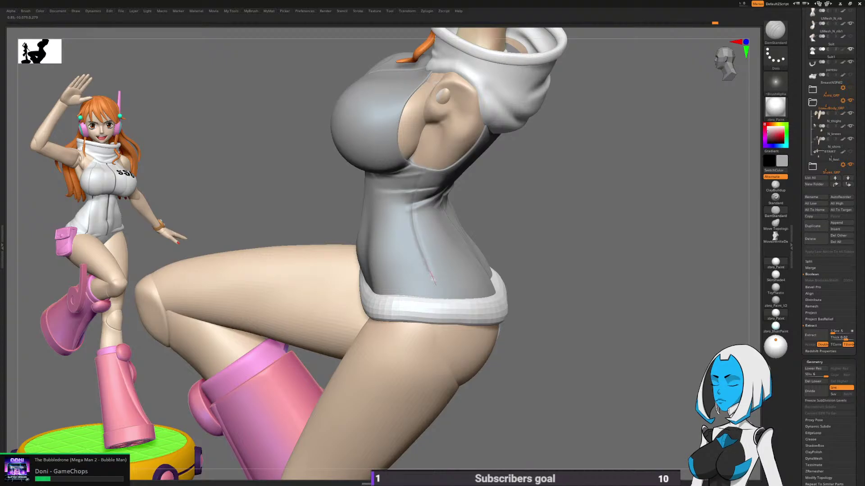
Step: Carve a matching seam down the suit's right side below the armhole and show the suit's painted colours again
right_drag(451, 342, 334, 284)
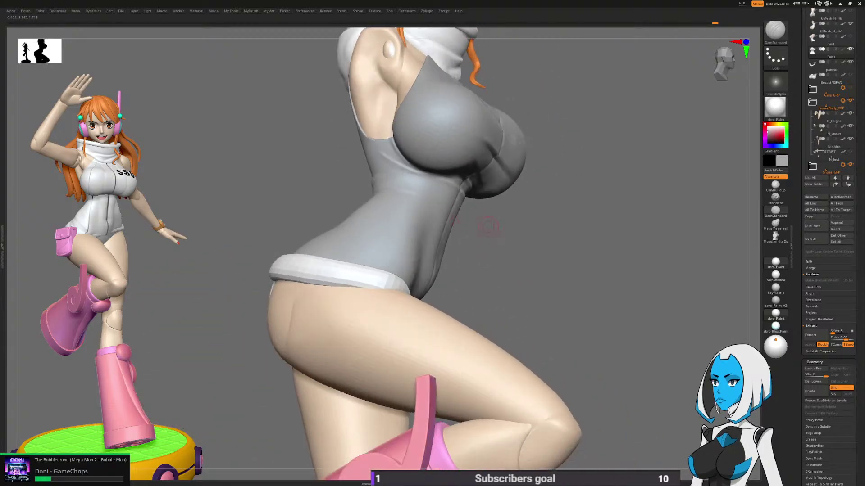
right_drag(489, 226, 518, 261)
right_drag(563, 338, 573, 338)
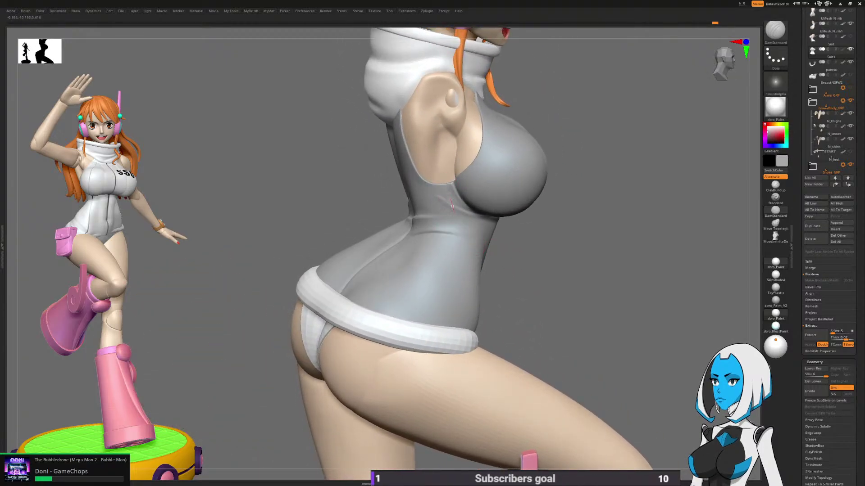
drag(458, 230, 442, 297)
right_drag(454, 351, 609, 209)
click(843, 49)
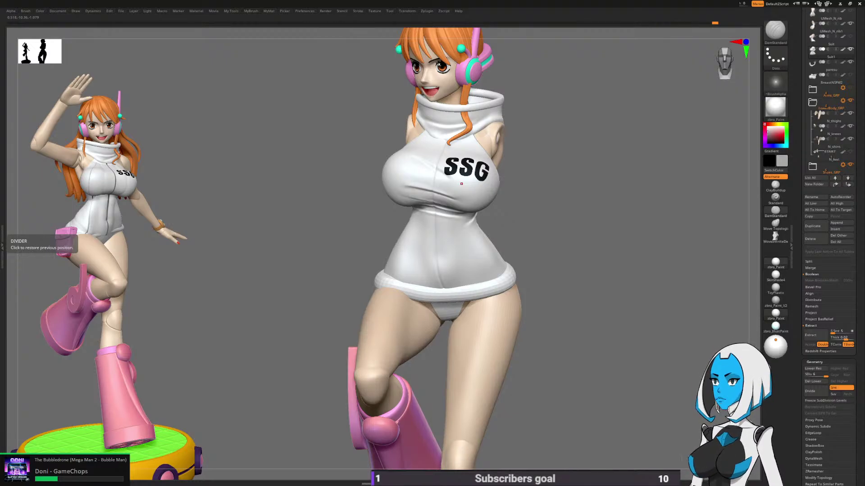
Step: Show the figure's arms and the hair group again around the suited body
drag(591, 325, 584, 319)
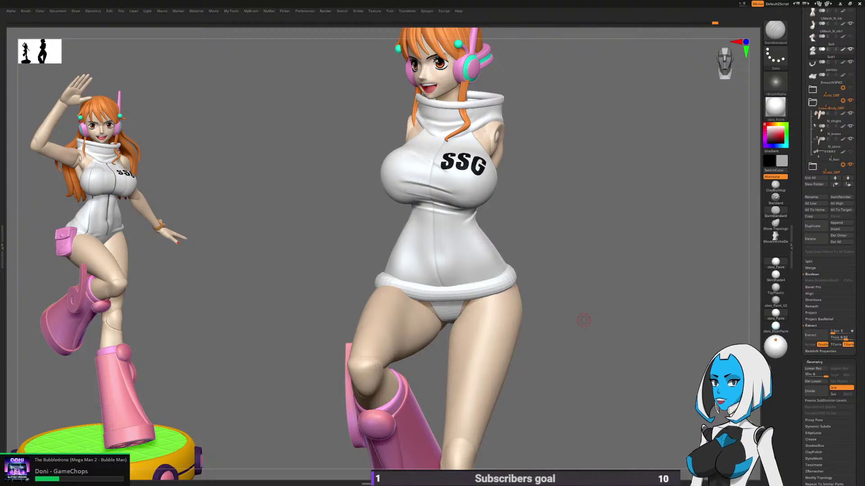
alt+drag(584, 320, 514, 370)
click(850, 88)
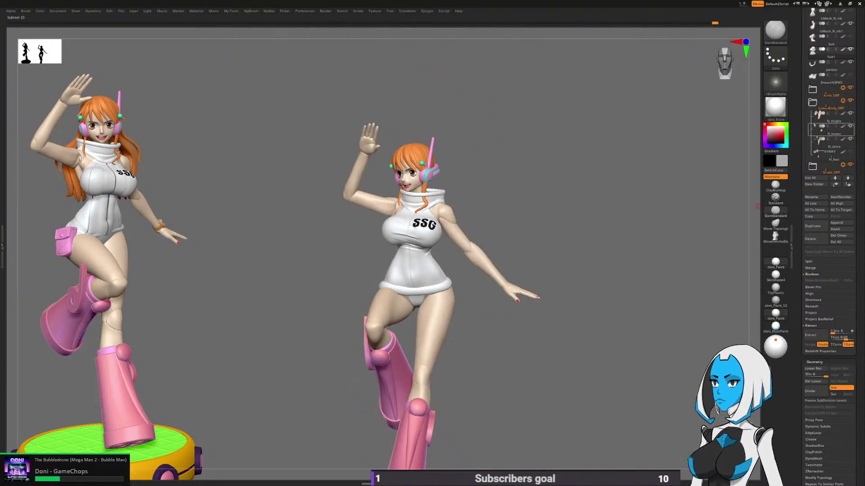
drag(630, 279, 27, 217)
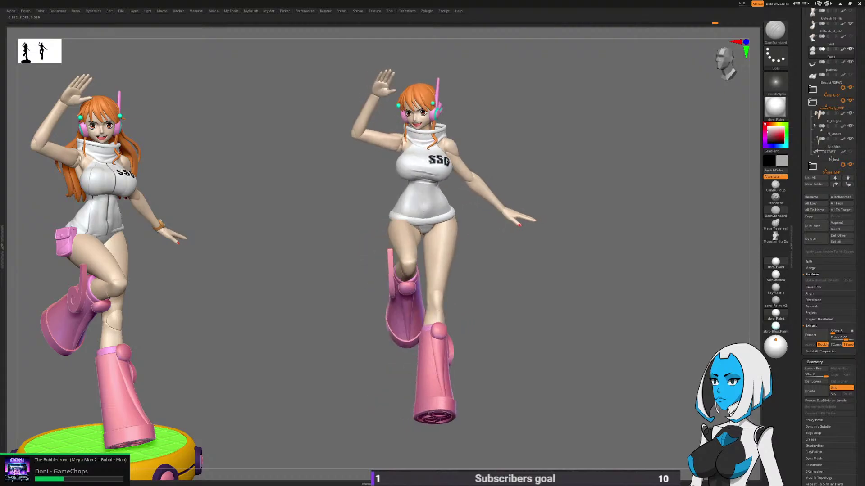
drag(608, 388, 416, 386)
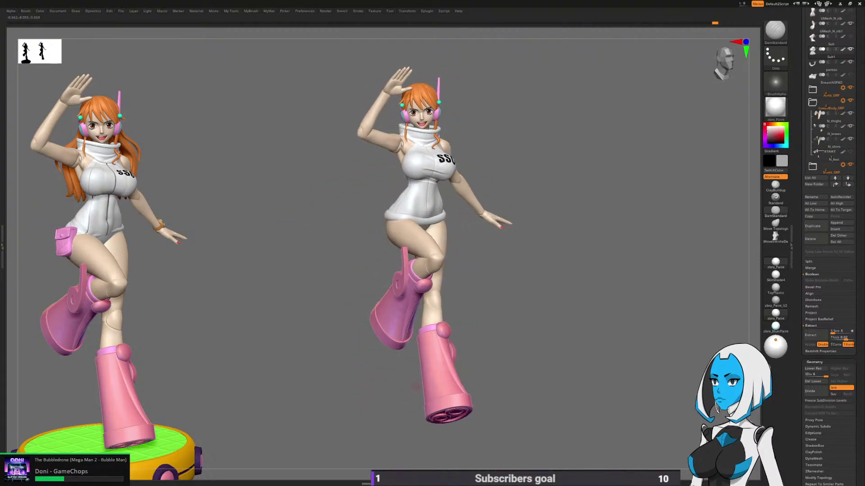
drag(858, 105, 858, 118)
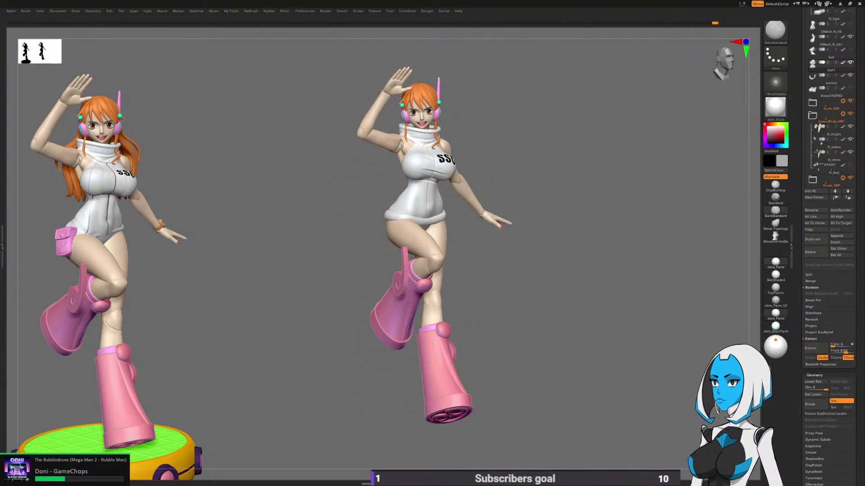
scroll(829, 202, up, 5)
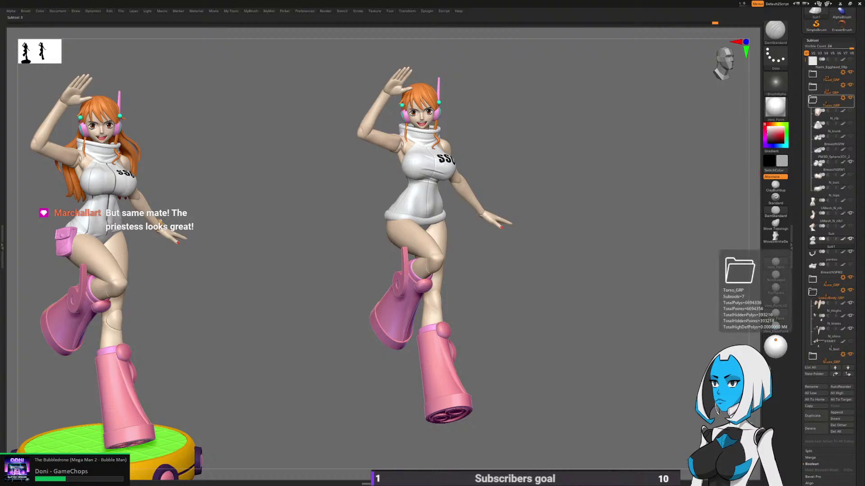
click(813, 87)
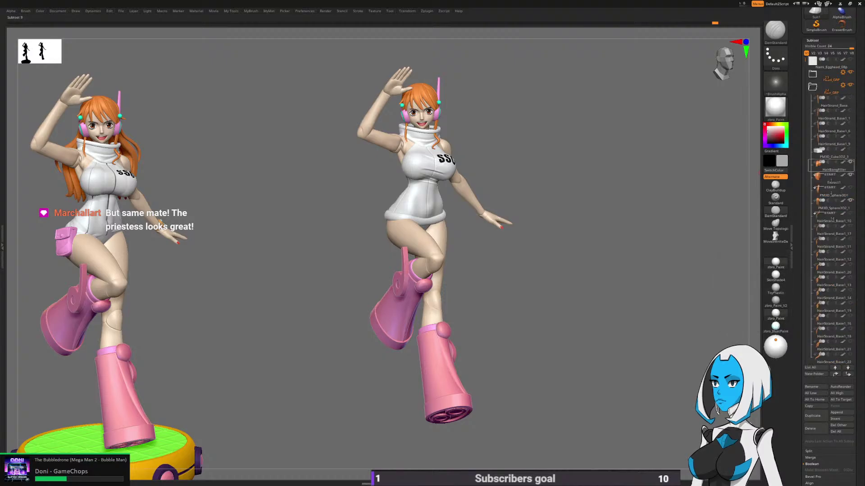
click(812, 86)
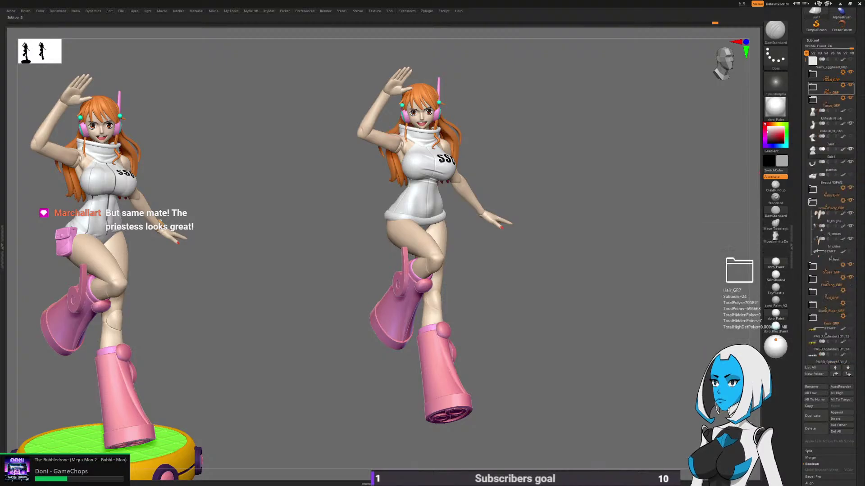
Step: Reduce the brush size and touch up the carved seams and folds on the suit's chest and waist
drag(584, 346, 423, 355)
drag(518, 370, 425, 312)
mouse_move(443, 230)
mouse_down()
mouse_move(462, 238)
mouse_move(440, 227)
mouse_move(430, 254)
mouse_move(459, 273)
mouse_up()
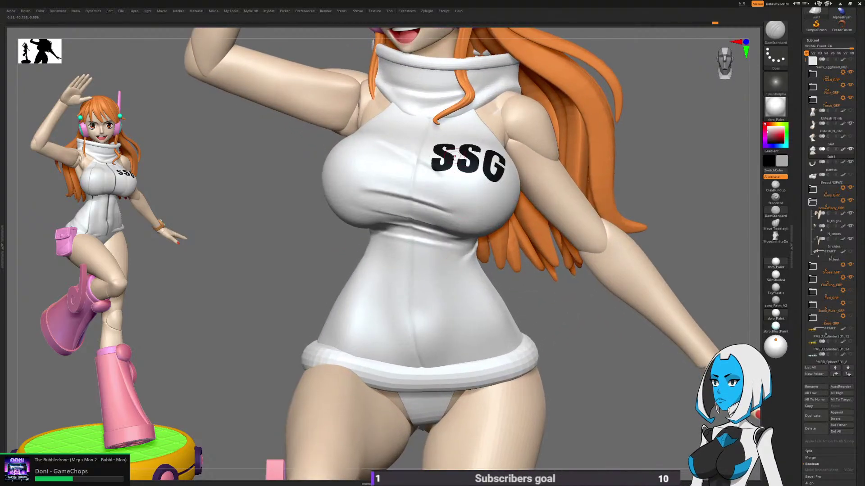
key(space)
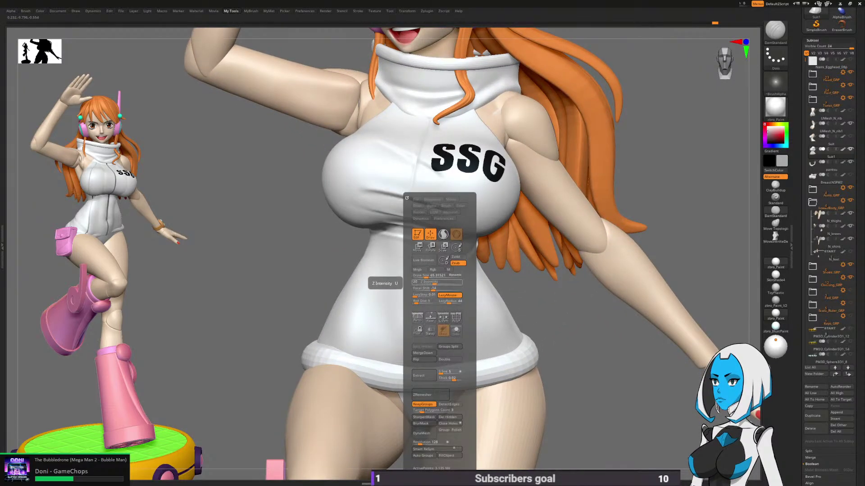
drag(426, 276, 420, 275)
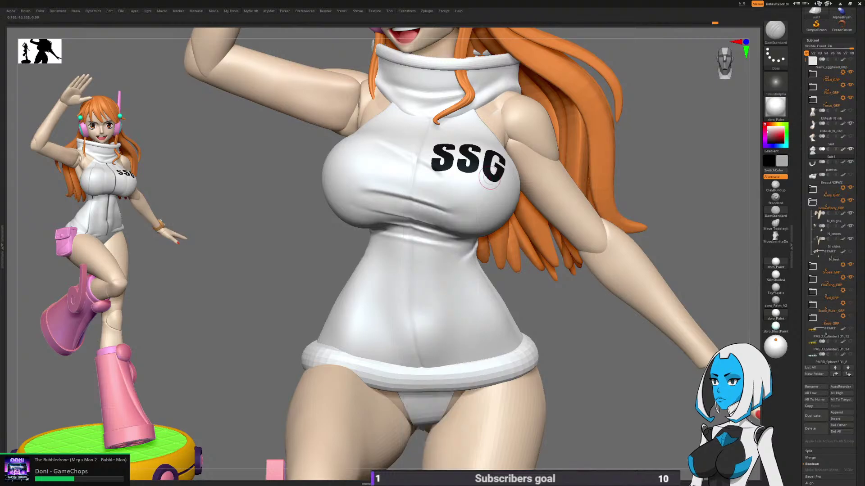
right_drag(409, 209, 381, 197)
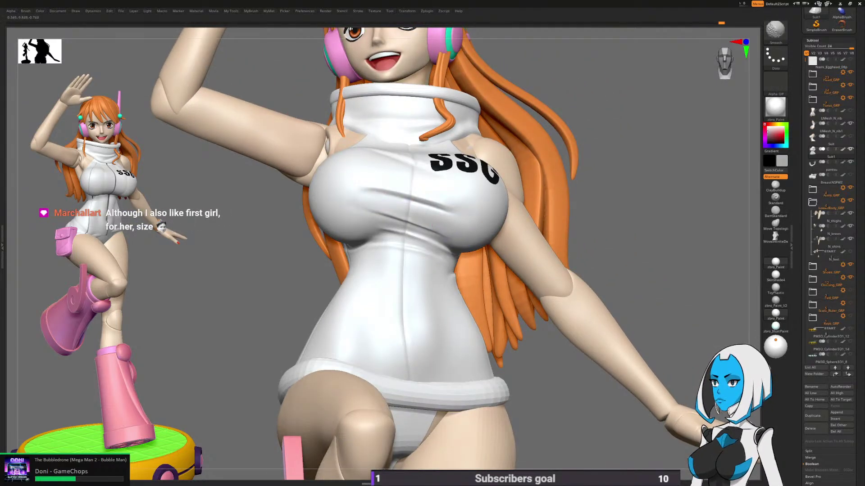
right_drag(462, 193, 548, 311)
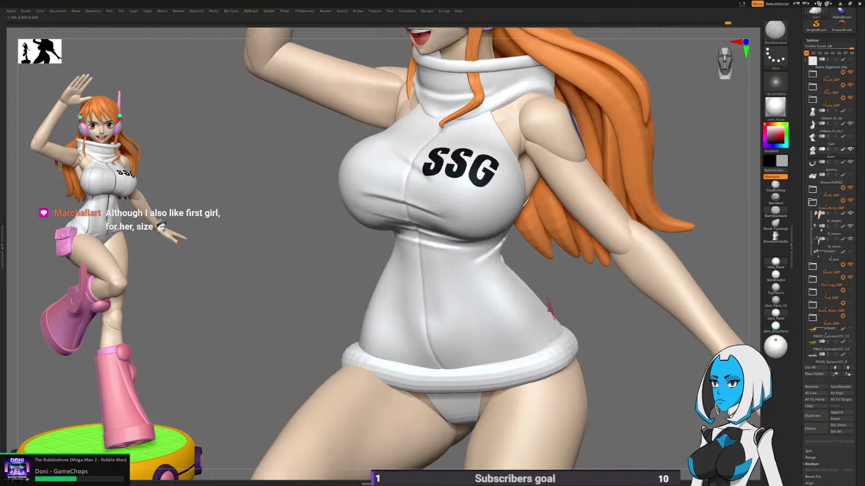
mouse_move(317, 318)
ctrl+right_down()
mouse_move(317, 295)
mouse_move(305, 303)
mouse_move(324, 282)
mouse_move(324, 306)
mouse_move(313, 302)
ctrl+right_up()
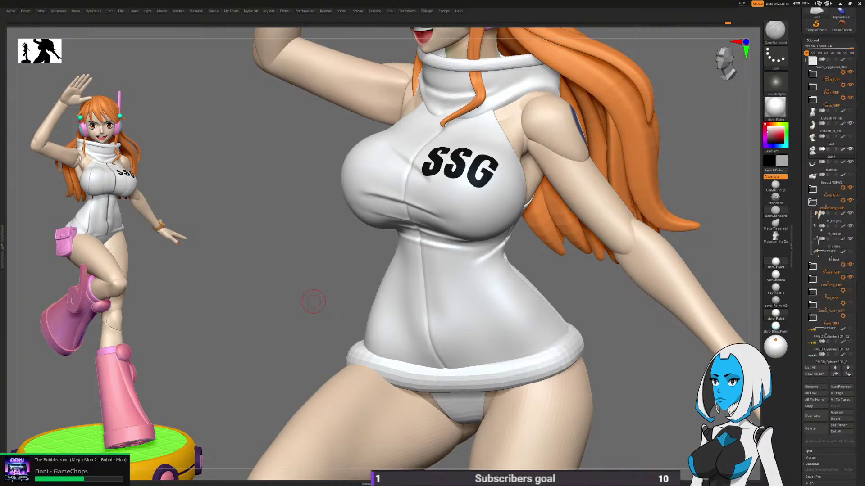
right_drag(491, 297, 547, 296)
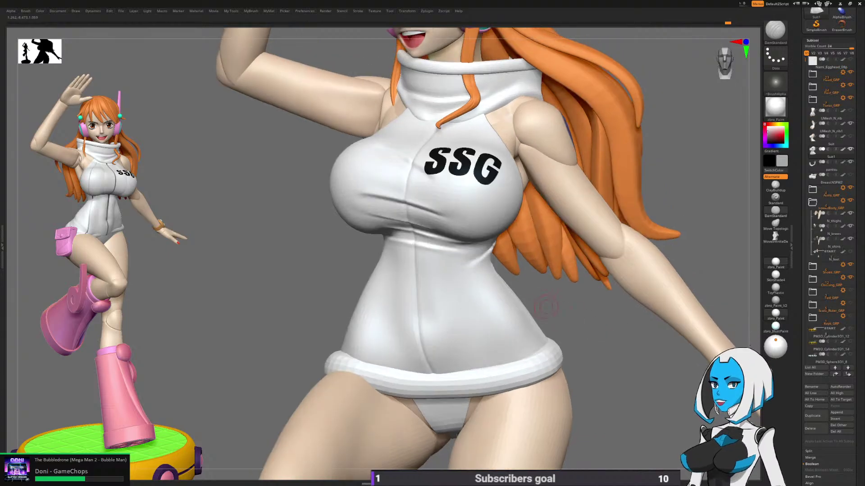
Step: Turn off the suit's painted colours, lower its subdivision level and smooth the folds around the centre front seam
key(space)
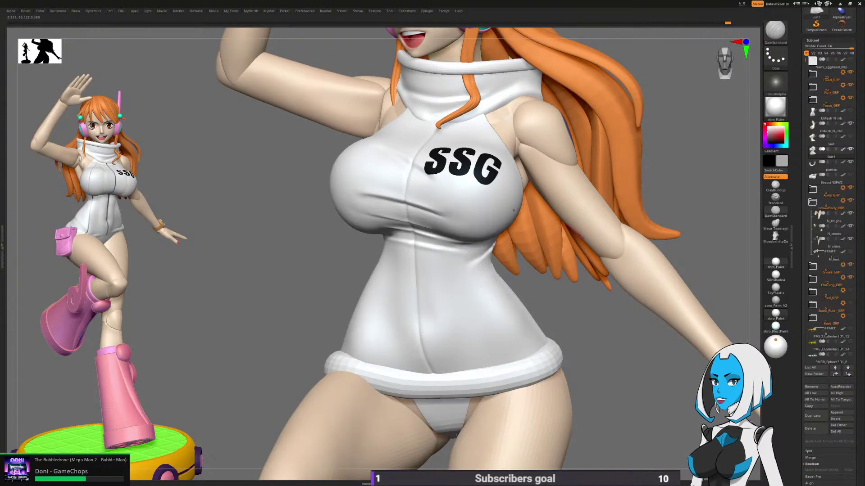
click(843, 149)
ctrl+right_drag(450, 252, 415, 253)
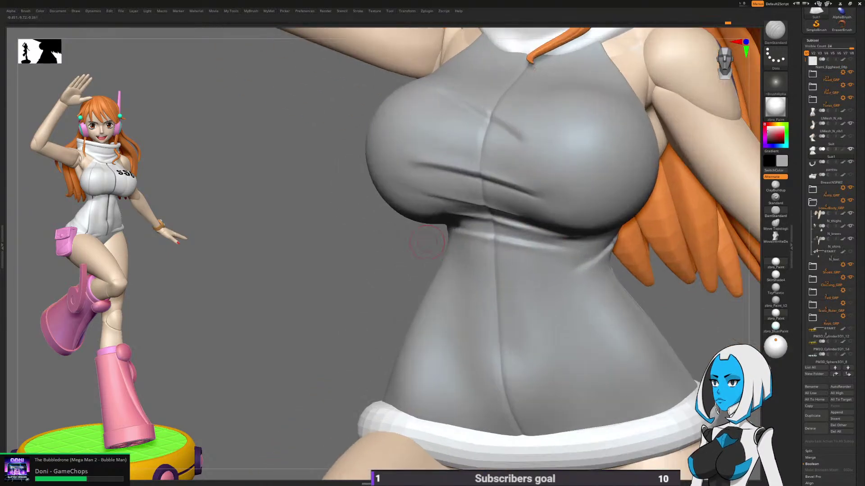
scroll(829, 243, down, 5)
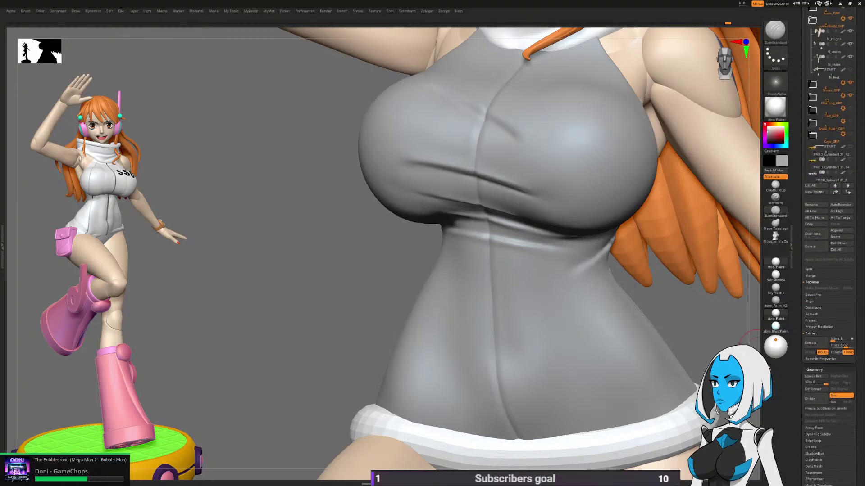
key(shift)
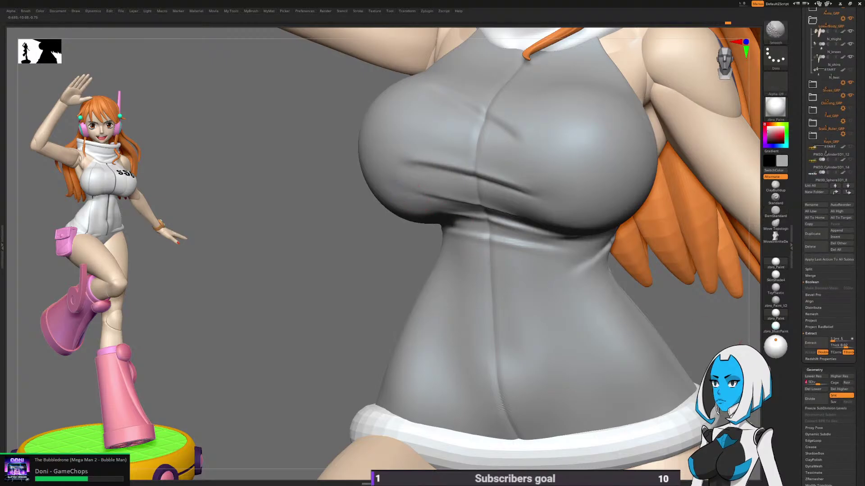
drag(370, 255, 357, 255)
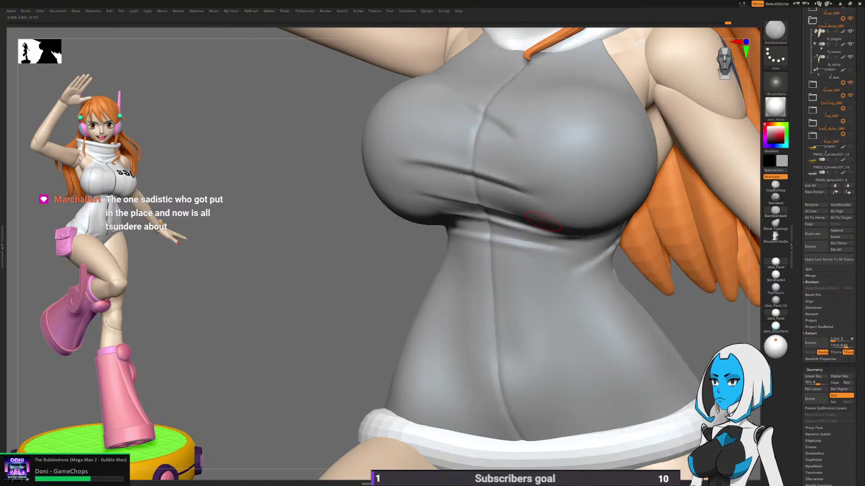
Step: Carve the tension folds beneath the bust beside the centre seam and smooth their ends
right_drag(542, 221, 593, 217)
mouse_move(428, 187)
ctrl+right_down()
mouse_move(433, 243)
mouse_move(415, 198)
ctrl+right_up()
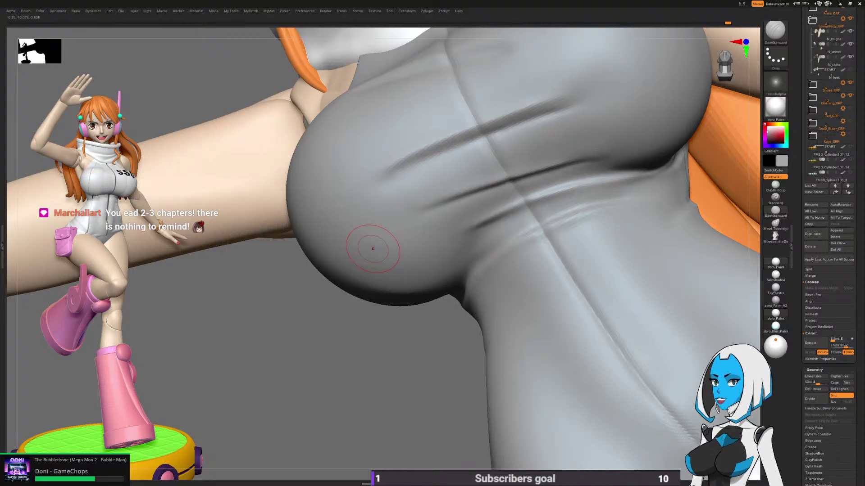
right_drag(373, 249, 405, 195)
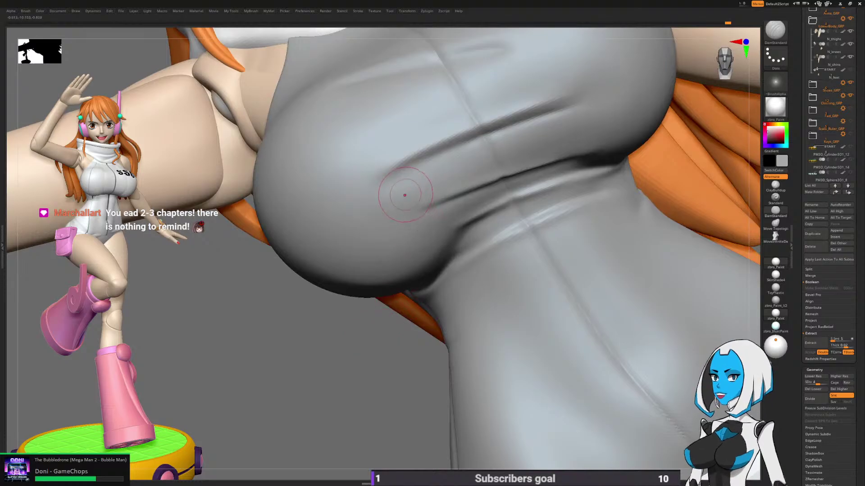
right_drag(317, 300, 330, 311)
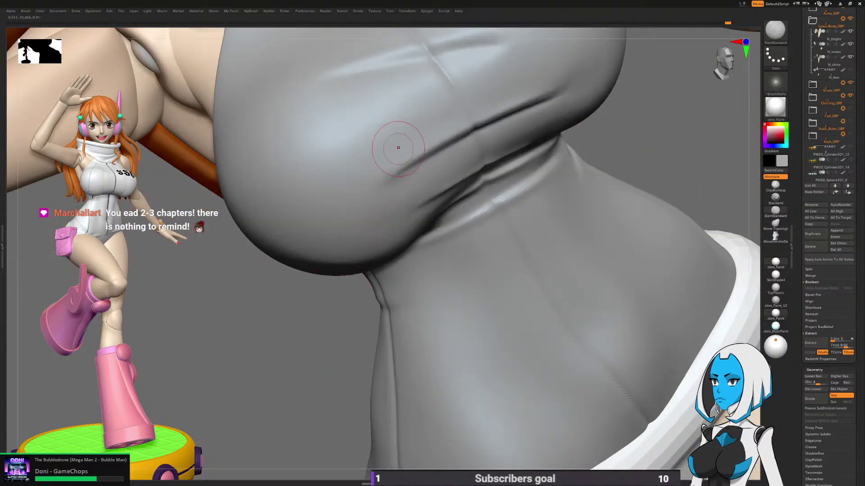
key(shift)
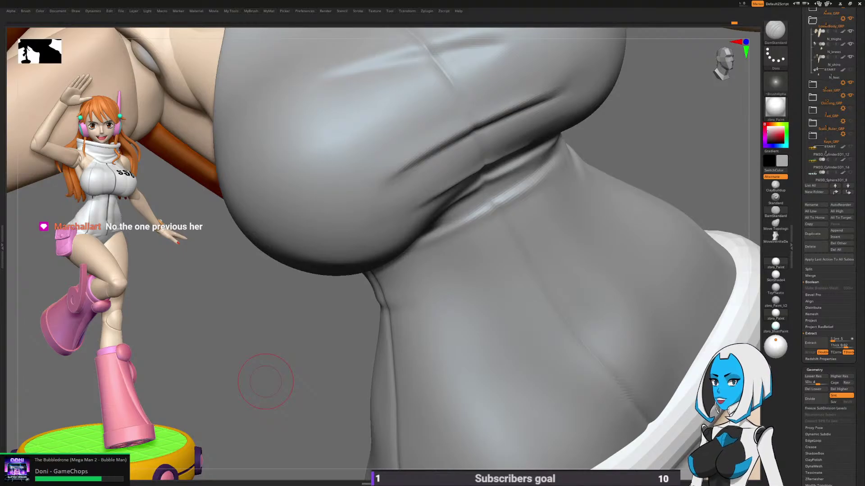
Step: Extend and soften the folds running across the centre seam onto both sides of the chest and the upper waist
drag(266, 382, 329, 376)
mouse_move(525, 193)
alt+right_down()
mouse_move(444, 229)
mouse_move(507, 195)
mouse_move(504, 187)
mouse_move(483, 200)
mouse_move(468, 194)
mouse_move(456, 152)
alt+right_up()
right_drag(360, 251, 364, 255)
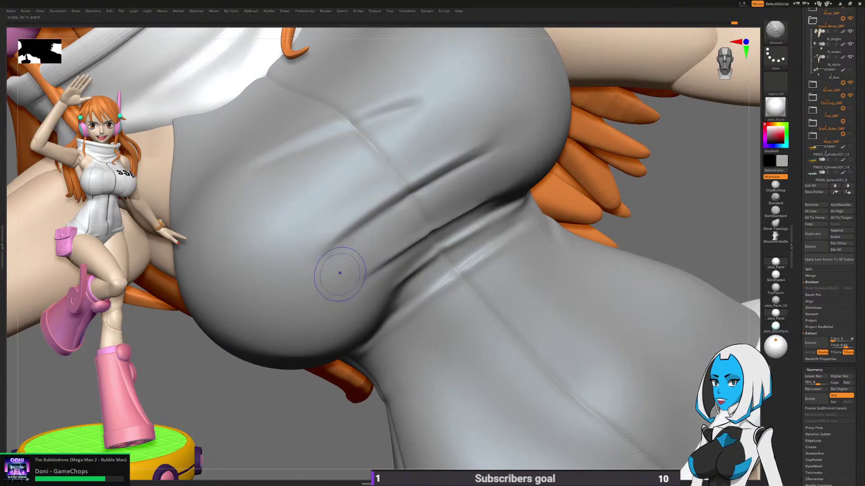
mouse_move(326, 284)
right_down()
mouse_move(495, 228)
mouse_move(605, 220)
mouse_move(595, 253)
mouse_move(604, 255)
mouse_move(559, 234)
mouse_move(507, 227)
mouse_move(455, 245)
right_up()
right_drag(561, 345, 424, 242)
right_drag(476, 231, 510, 170)
mouse_move(593, 149)
right_down()
mouse_move(621, 144)
mouse_move(423, 276)
right_up()
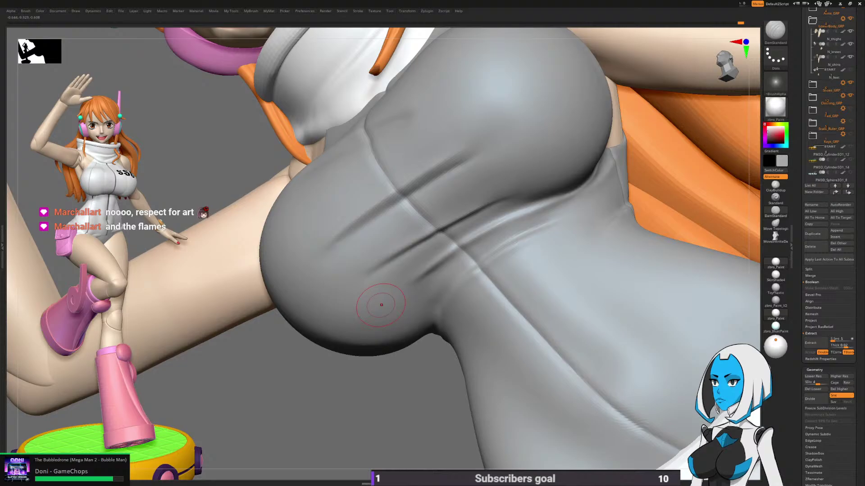
Step: Return the suit to its highest subdivision level and show its painted colours again
alt+drag(370, 403, 518, 143)
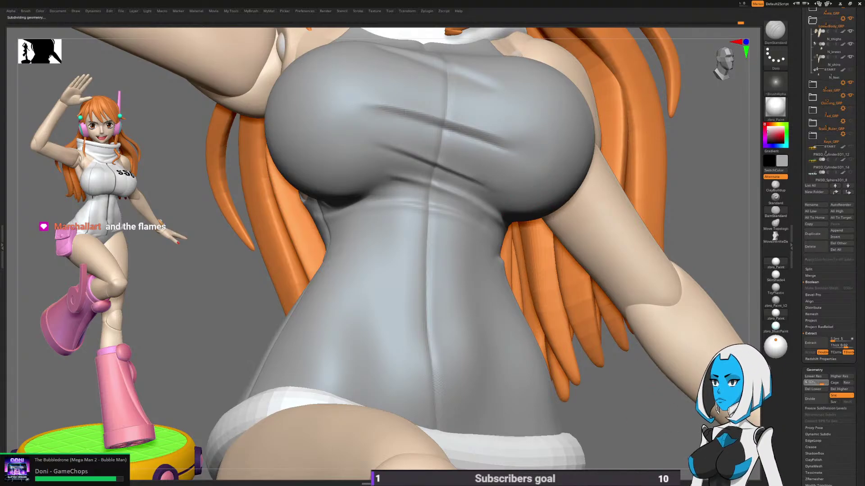
drag(655, 383, 570, 357)
mouse_move(470, 172)
mouse_down()
mouse_move(380, 275)
mouse_move(372, 261)
mouse_up()
alt+drag(610, 291, 581, 284)
key(d)
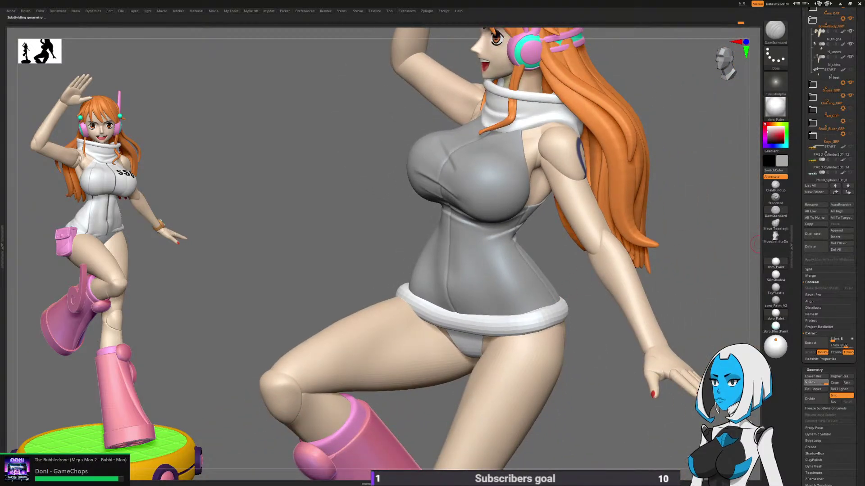
drag(858, 226, 859, 374)
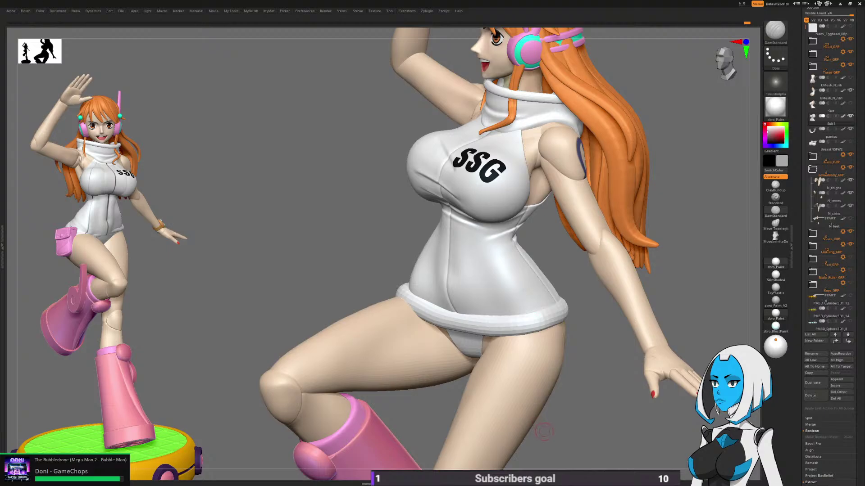
alt+drag(544, 432, 531, 353)
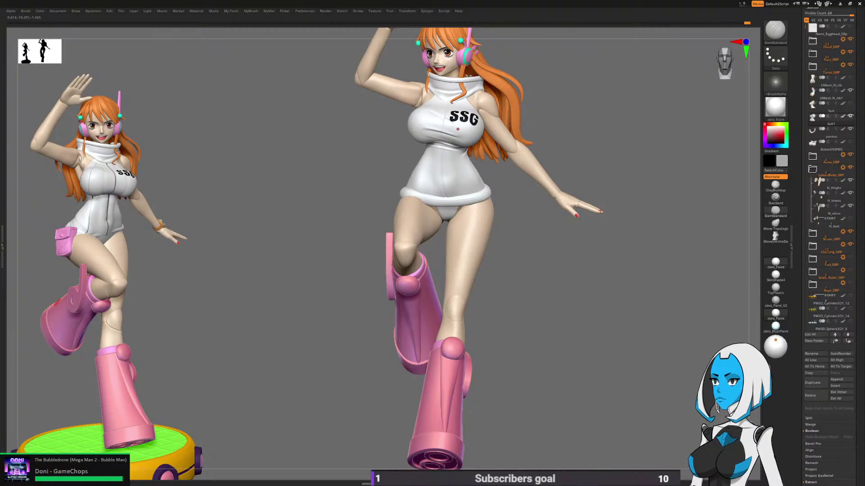
Step: Select the fluffy waist trim and pull its front edge into line with the suit using the Move brush
right_drag(458, 129, 463, 131)
alt+click(479, 197)
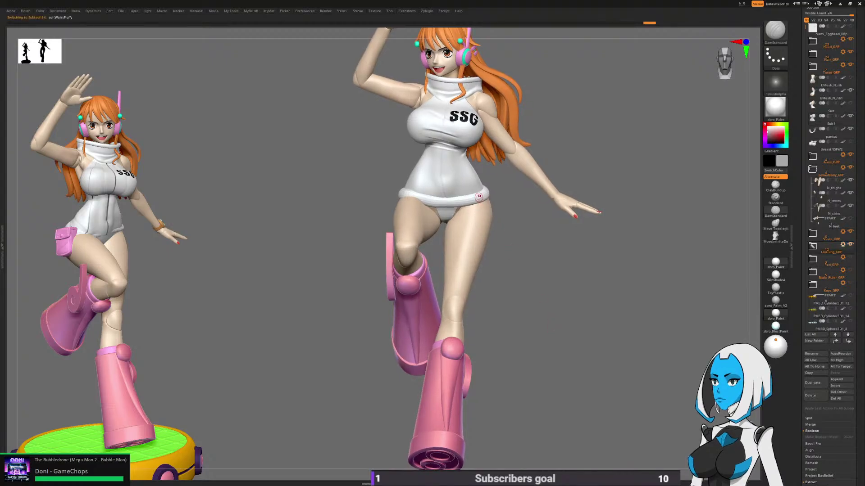
mouse_move(479, 192)
ctrl+right_down()
mouse_move(484, 275)
mouse_move(478, 302)
mouse_move(475, 283)
mouse_move(475, 295)
ctrl+right_up()
key(b)
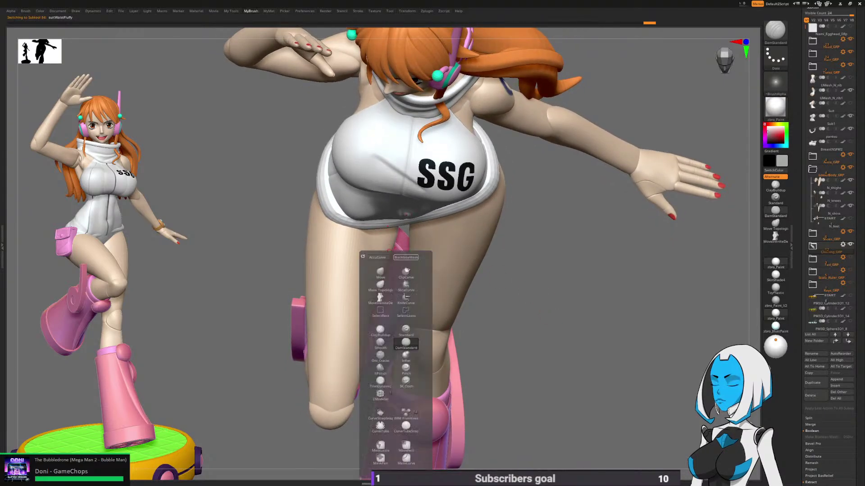
click(380, 274)
key(space)
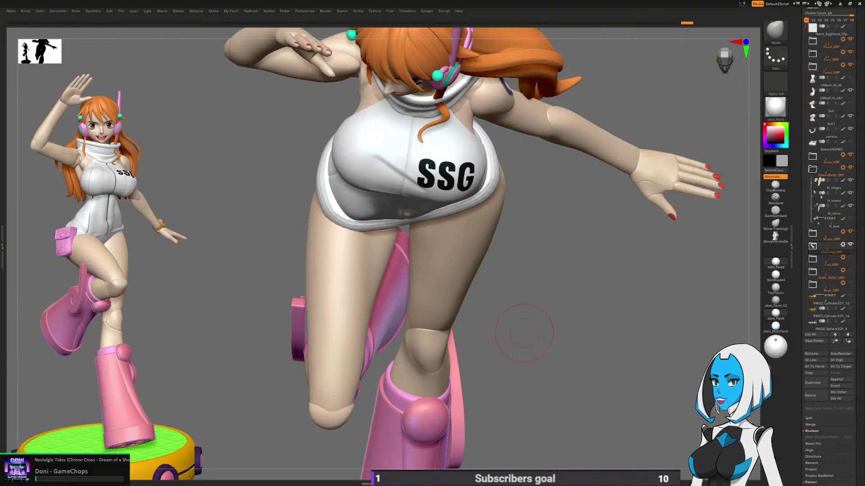
drag(525, 331, 525, 360)
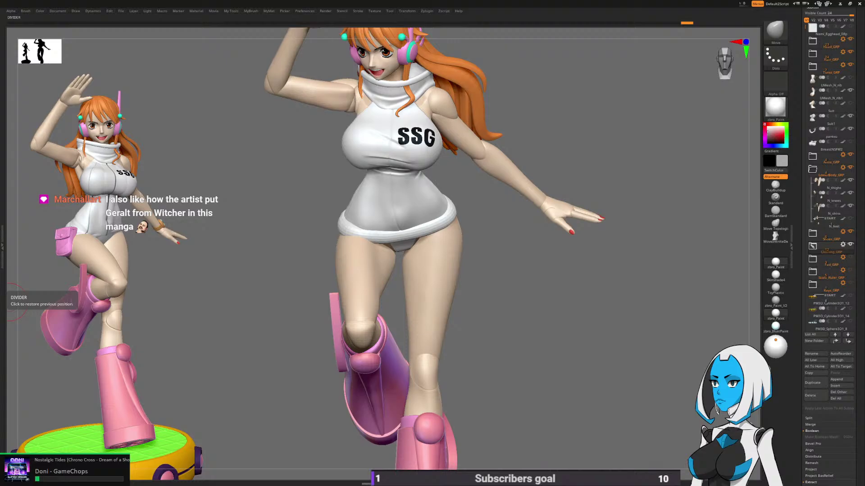
drag(581, 325, 595, 355)
alt+drag(494, 285, 523, 283)
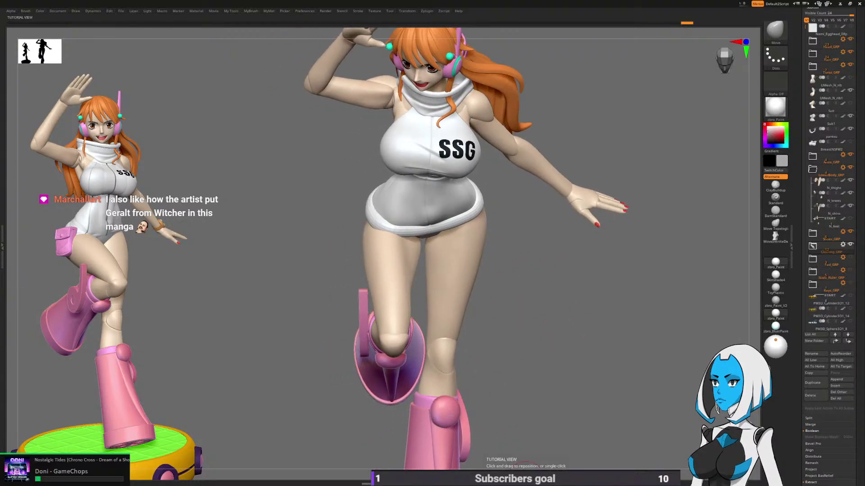
drag(574, 361, 569, 419)
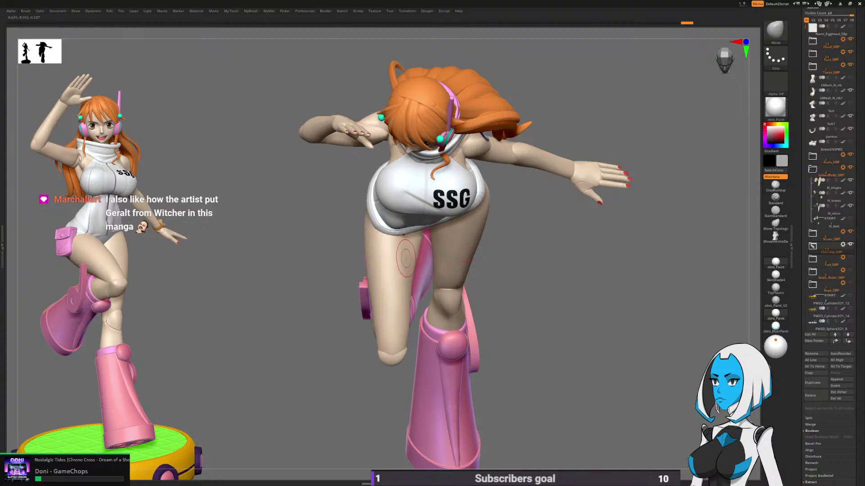
key(space)
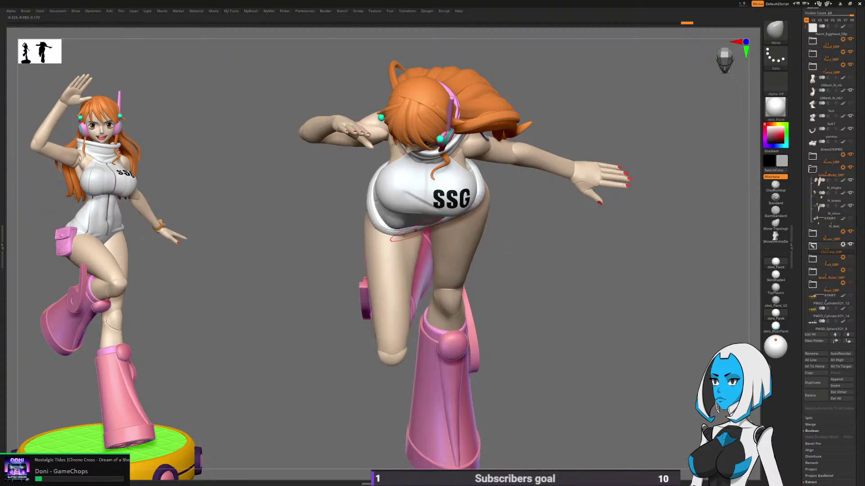
drag(400, 235, 419, 229)
drag(509, 281, 505, 245)
Step: Undo the last pull on the trim's front and nudge the trim over the raised leg's hip instead
drag(433, 224, 454, 215)
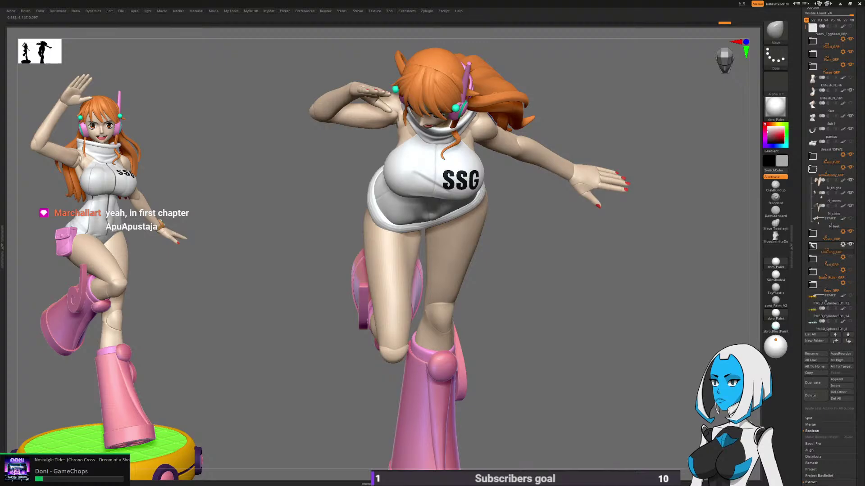
key(ctrl+z)
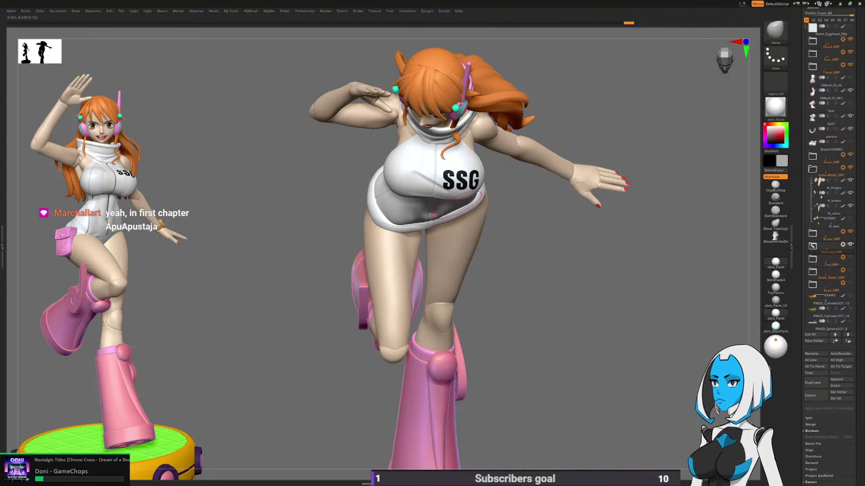
right_drag(456, 205, 467, 242)
drag(395, 242, 395, 246)
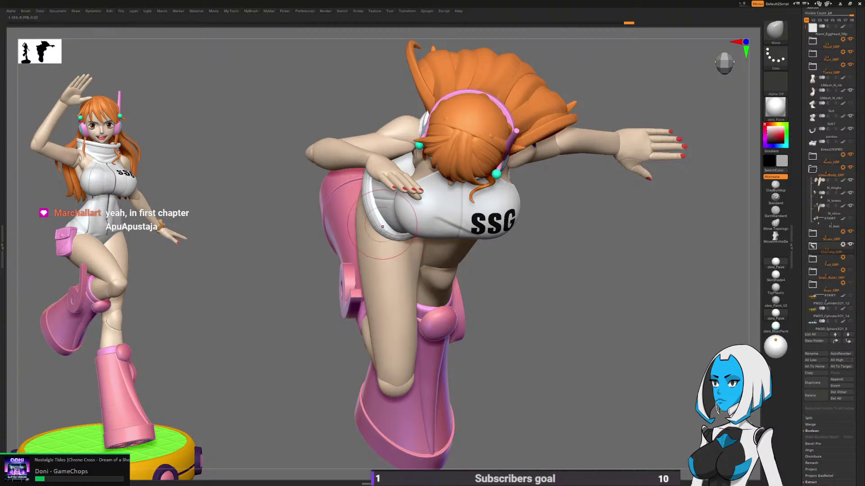
right_drag(373, 219, 387, 146)
key(space)
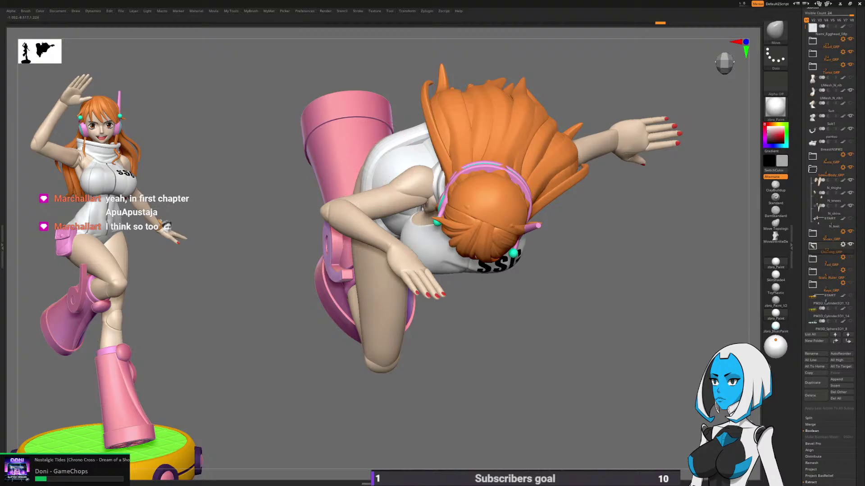
Step: Fit the waist trim around the back and sides of the hips with the Move brush
mouse_move(509, 271)
right_down()
mouse_move(428, 275)
mouse_move(396, 288)
mouse_move(383, 256)
mouse_move(511, 204)
right_up()
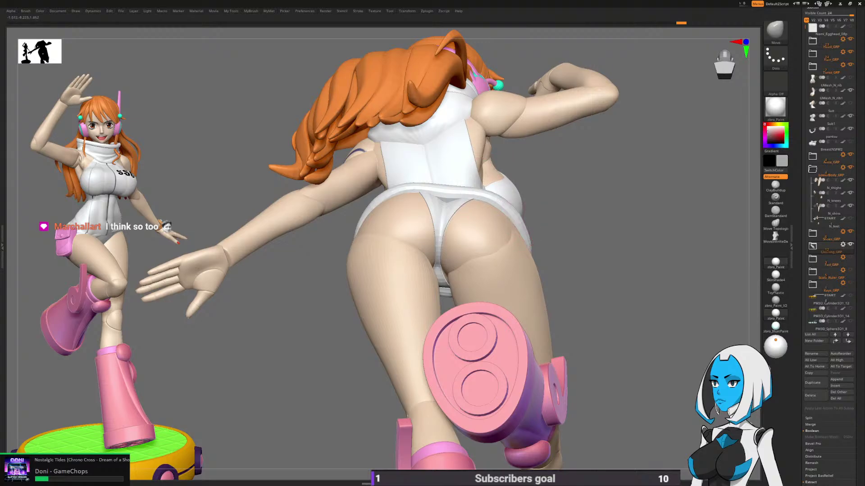
right_drag(325, 231, 366, 218)
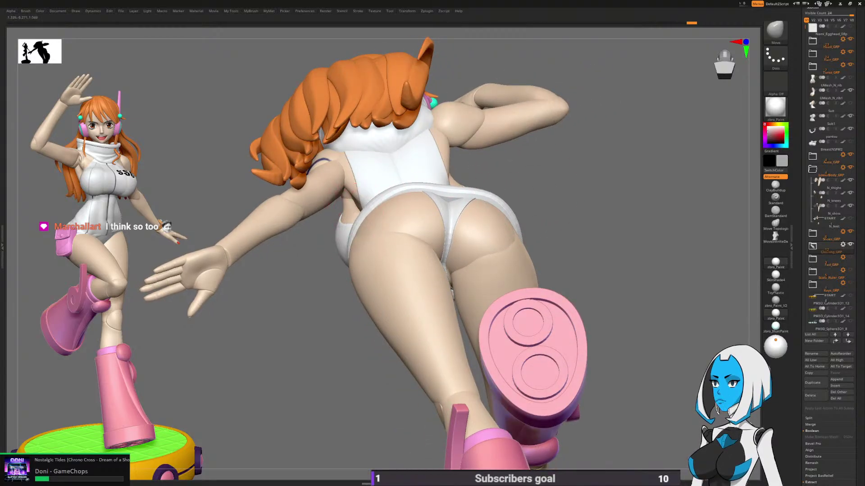
right_drag(310, 232, 349, 243)
right_drag(380, 281, 201, 259)
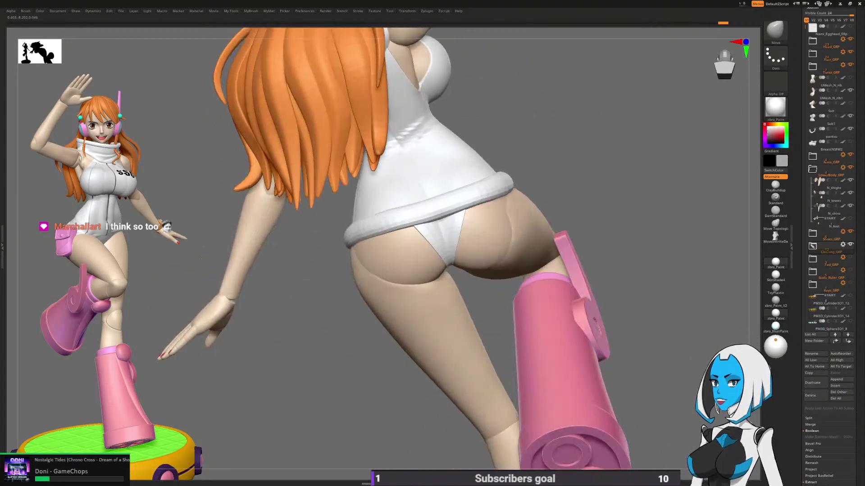
right_drag(396, 194, 377, 238)
mouse_move(671, 271)
right_down()
mouse_move(549, 325)
mouse_move(518, 315)
mouse_move(418, 237)
mouse_move(469, 209)
right_up()
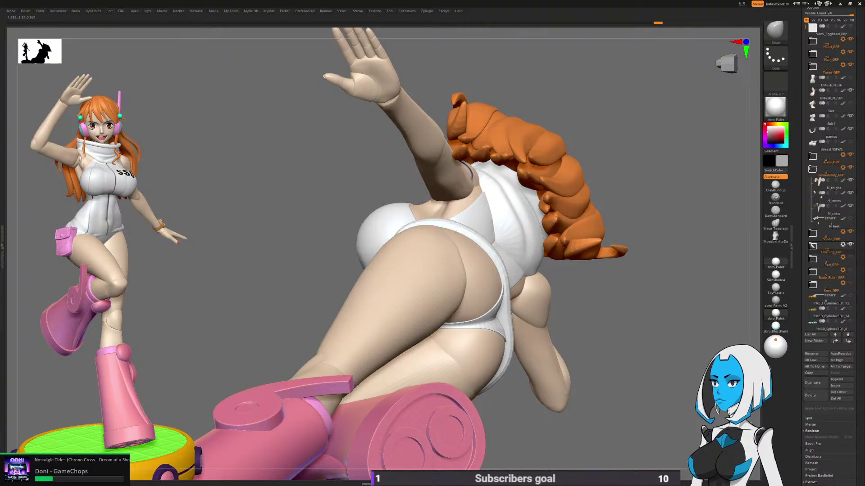
Step: Hide the arms and even out the waist trim's curve along the front and the outer hip
click(850, 154)
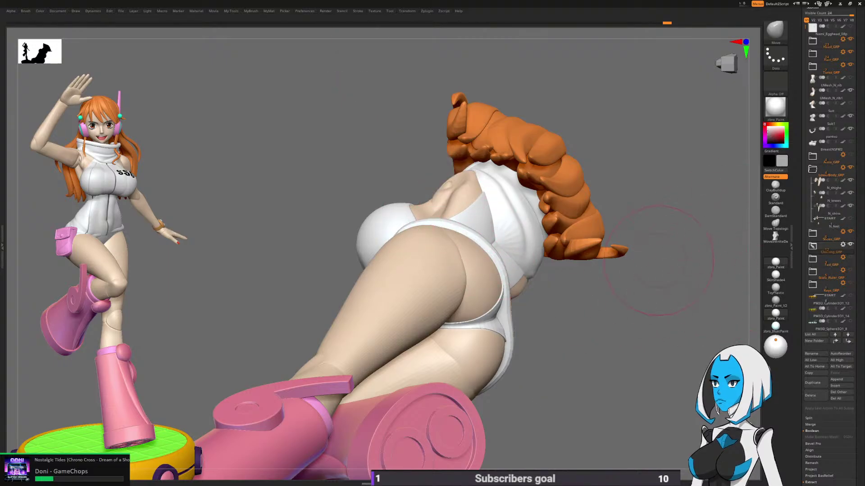
drag(660, 259, 487, 252)
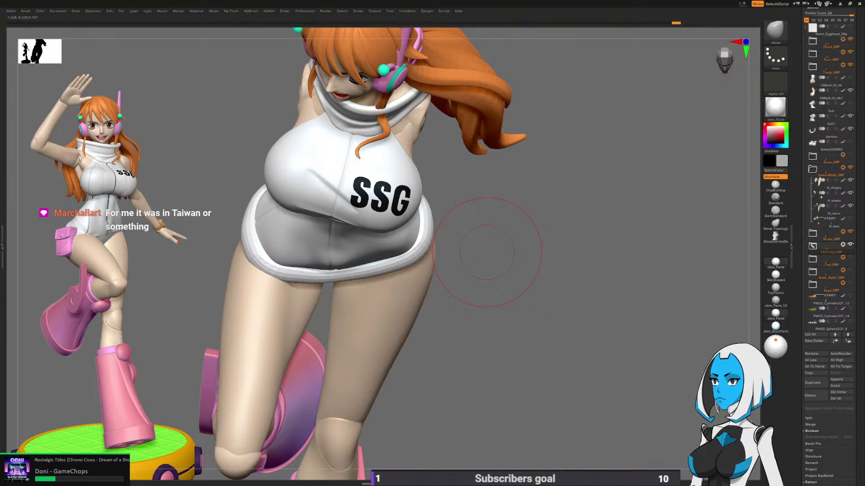
drag(487, 252, 484, 282)
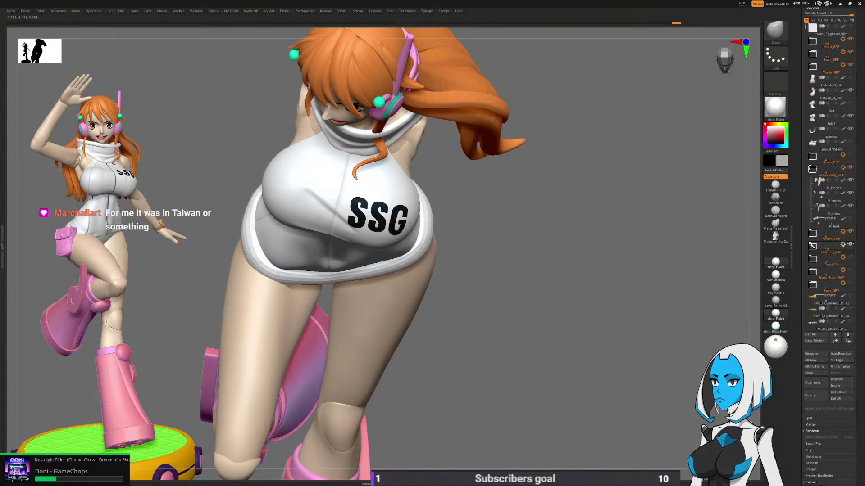
drag(301, 281, 305, 276)
drag(385, 270, 387, 264)
drag(472, 264, 466, 292)
drag(431, 206, 423, 208)
mouse_move(512, 212)
mouse_down()
mouse_move(440, 183)
mouse_move(364, 210)
mouse_move(602, 213)
mouse_up()
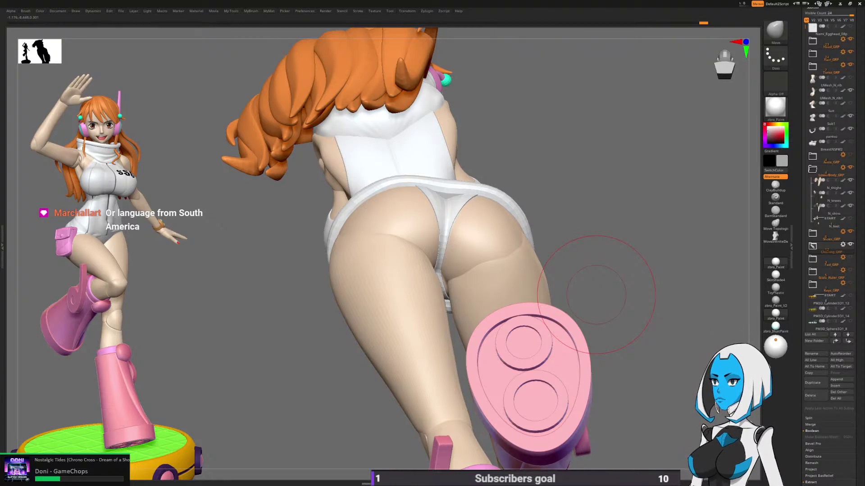
drag(596, 295, 455, 219)
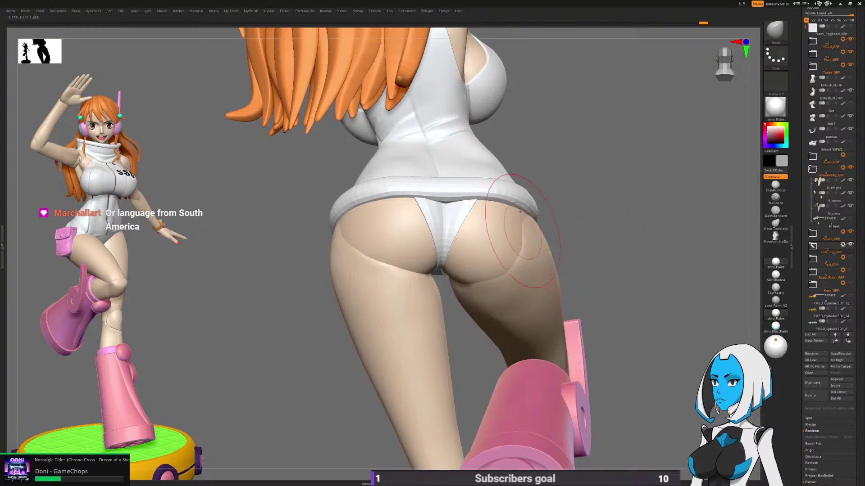
Step: Isolate the suit's separate bottom piece, preview its subdivision smoothing and display its wireframe at the low-poly level
alt+click(455, 220)
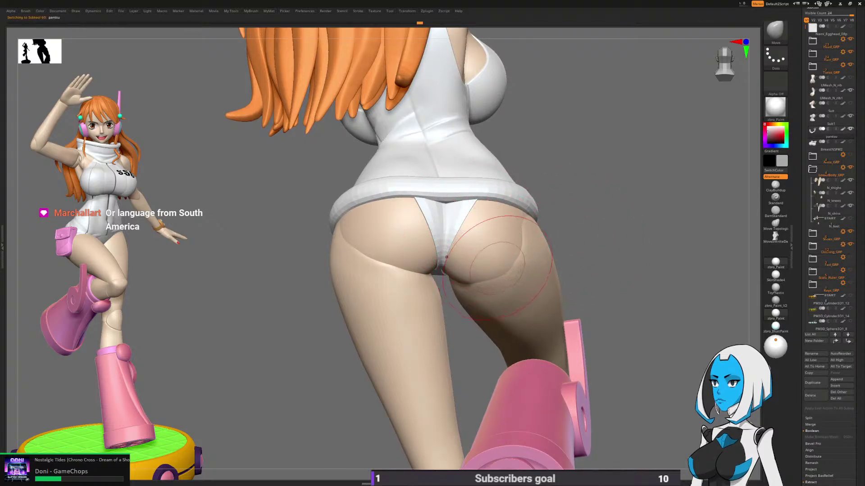
key(space)
click(524, 331)
mouse_move(575, 280)
mouse_down()
mouse_move(532, 309)
mouse_move(535, 333)
mouse_move(528, 333)
mouse_up()
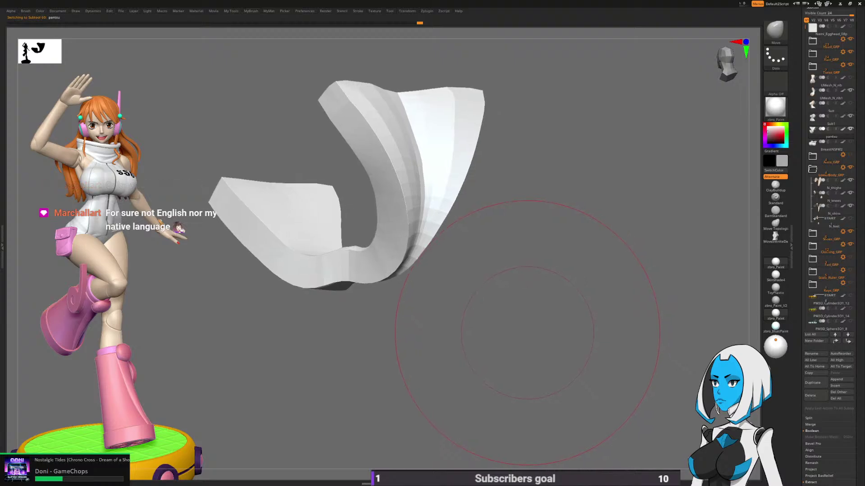
key(d)
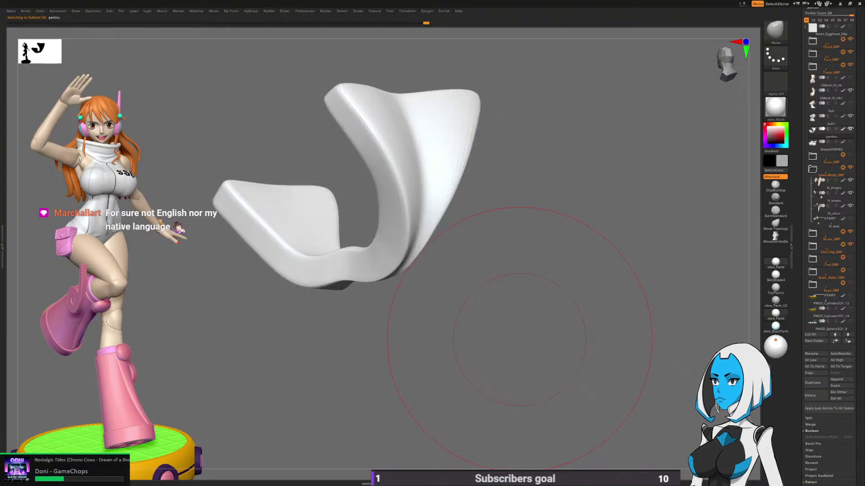
key(shift+d)
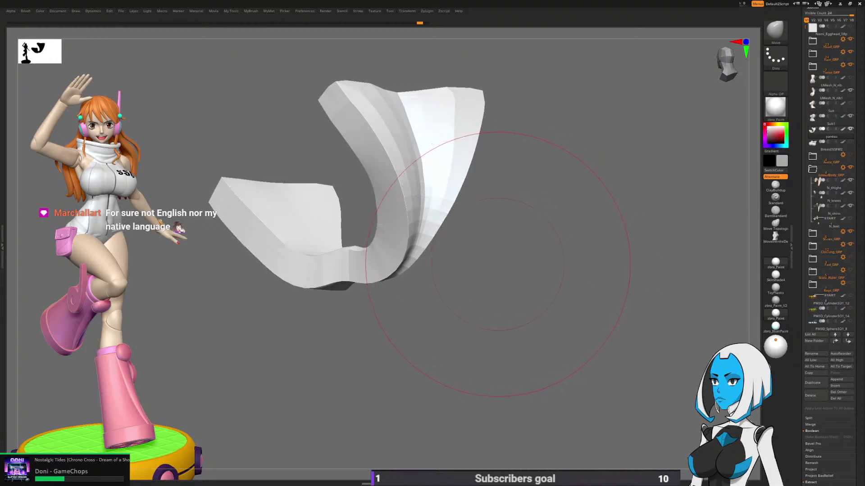
key(space)
click(529, 318)
Step: Insert a supporting edge loop near the end of the bottom piece with ZModeler and turn its smoothing back on
key(b)
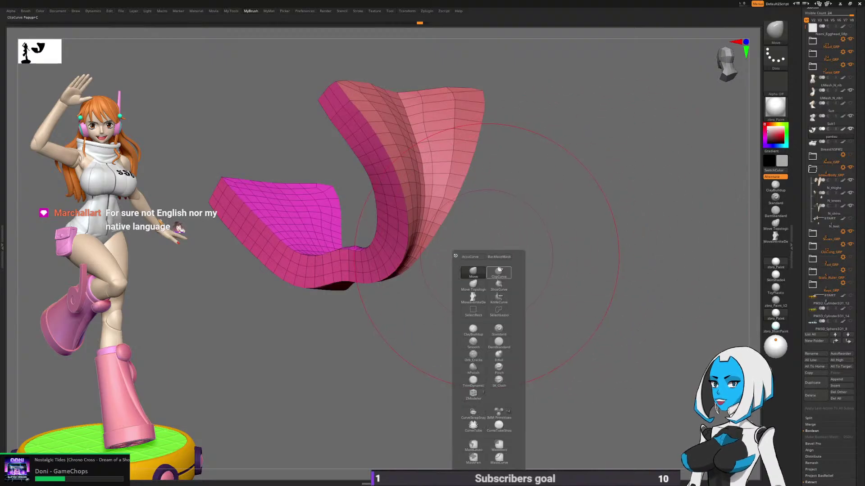
click(473, 394)
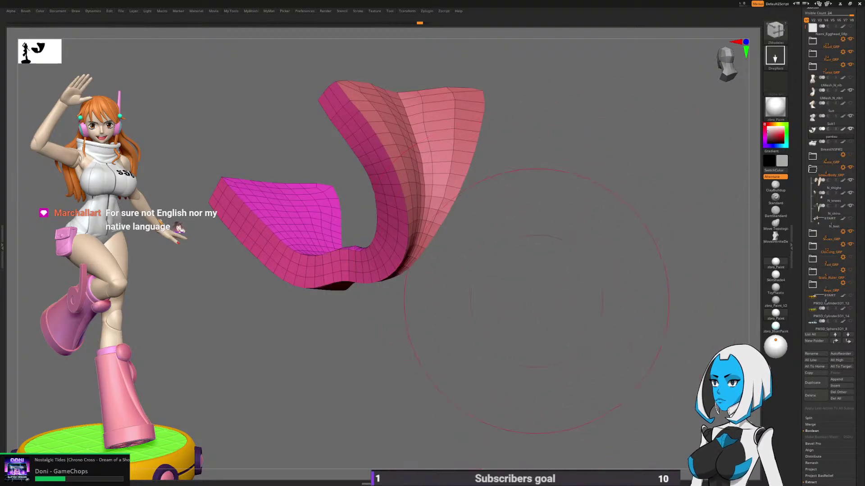
drag(536, 302, 482, 289)
key(space)
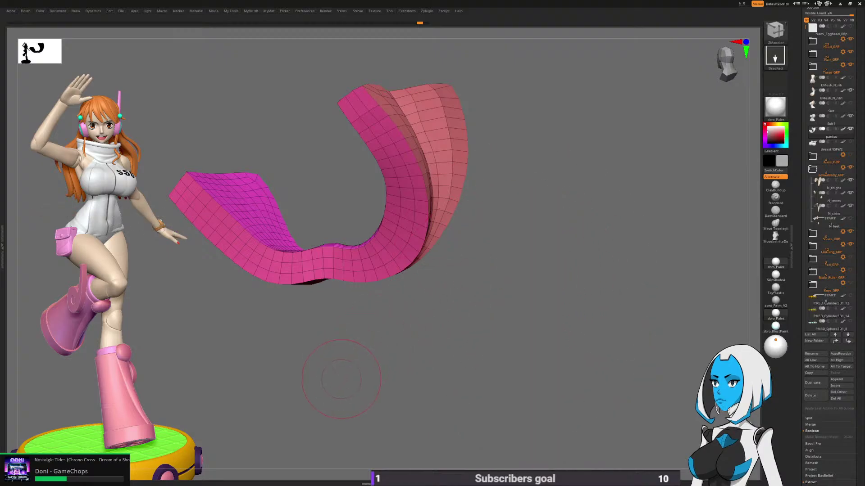
drag(347, 356, 341, 380)
ctrl+right_drag(341, 379, 341, 380)
drag(341, 379, 298, 385)
click(472, 270)
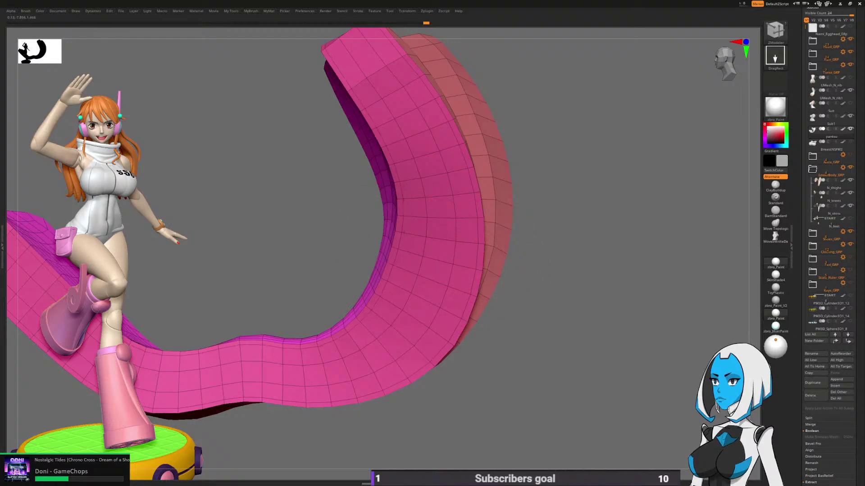
key(ctrl+z)
mouse_move(595, 191)
right_down()
mouse_move(536, 244)
mouse_move(604, 234)
mouse_move(598, 342)
right_up()
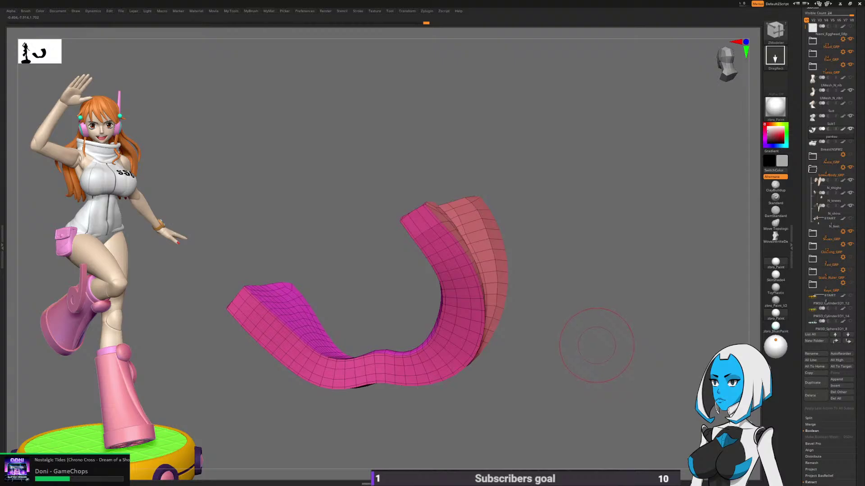
drag(593, 343, 591, 342)
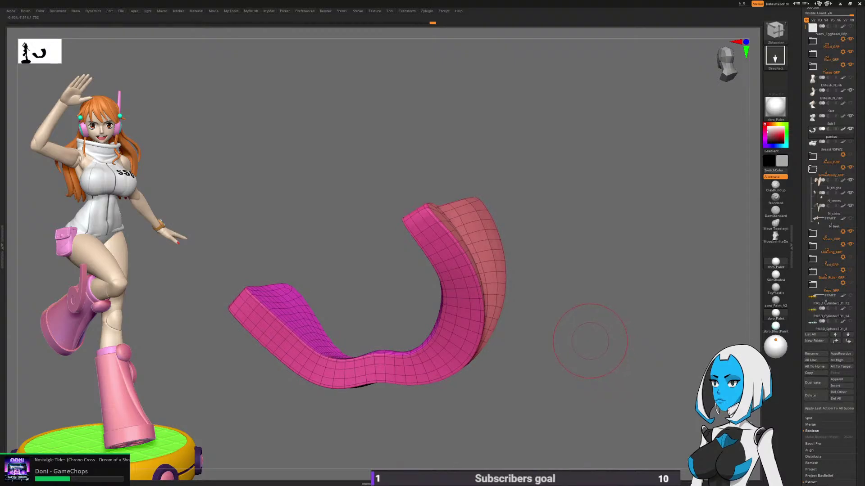
Step: Show the surrounding figure parts again without the wireframe and switch back to the Move brush for the bottom piece
key(space)
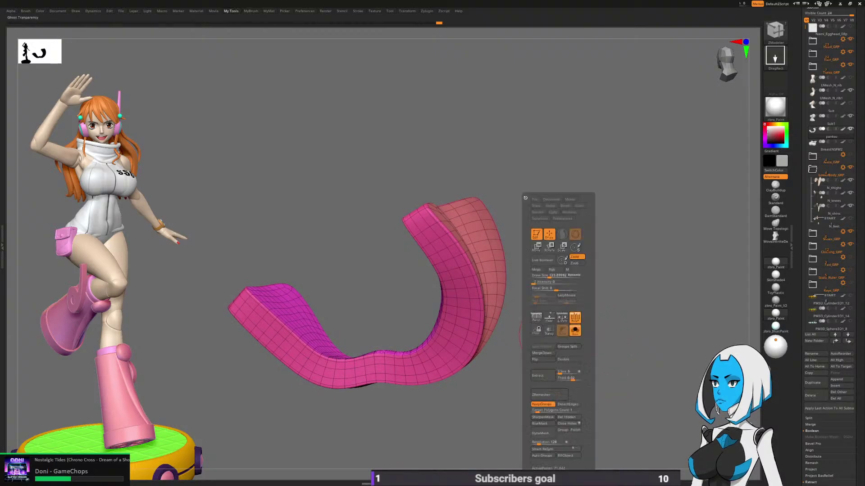
click(575, 331)
mouse_move(622, 338)
alt+mouse_down()
mouse_move(606, 344)
mouse_move(633, 331)
mouse_move(634, 252)
mouse_move(633, 266)
mouse_move(634, 256)
mouse_move(572, 246)
mouse_move(568, 295)
alt+mouse_up()
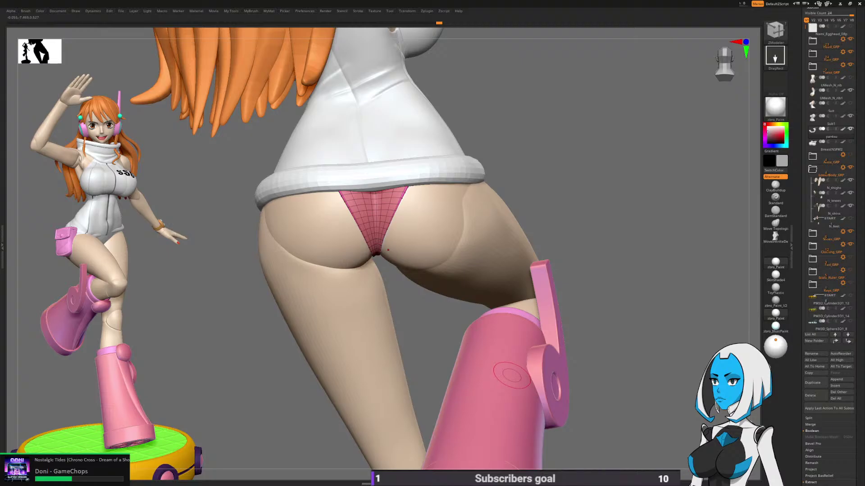
key(space)
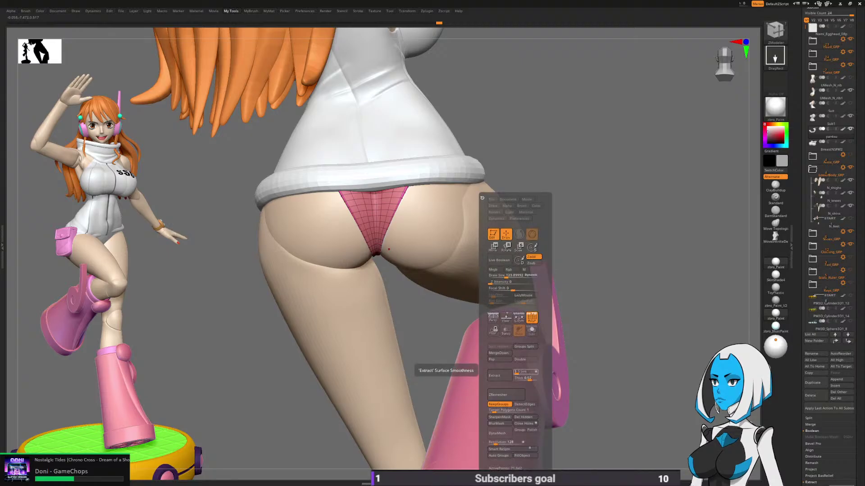
click(532, 318)
drag(622, 283, 459, 261)
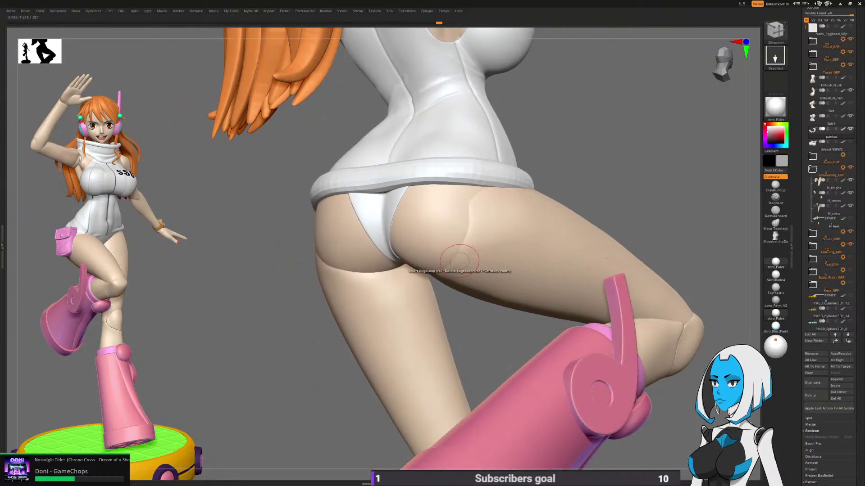
key(b)
click(470, 287)
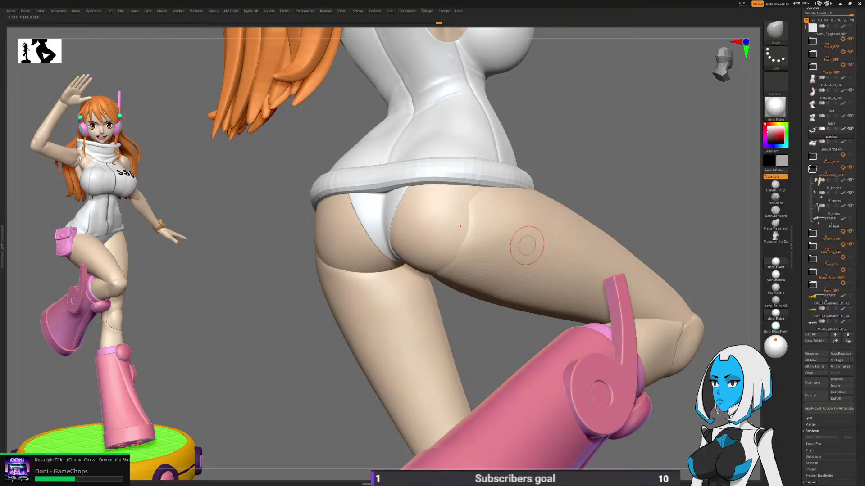
Step: Adjust the bottom piece's edges with the Move brush so it follows the body at the back and front
mouse_move(508, 255)
right_down()
mouse_move(501, 270)
mouse_move(459, 253)
mouse_move(434, 228)
mouse_move(436, 257)
right_up()
key(space)
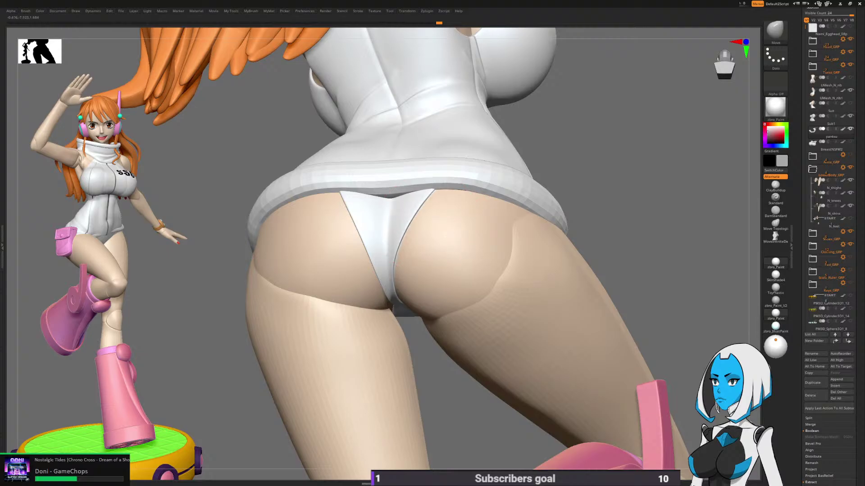
right_drag(405, 254, 353, 268)
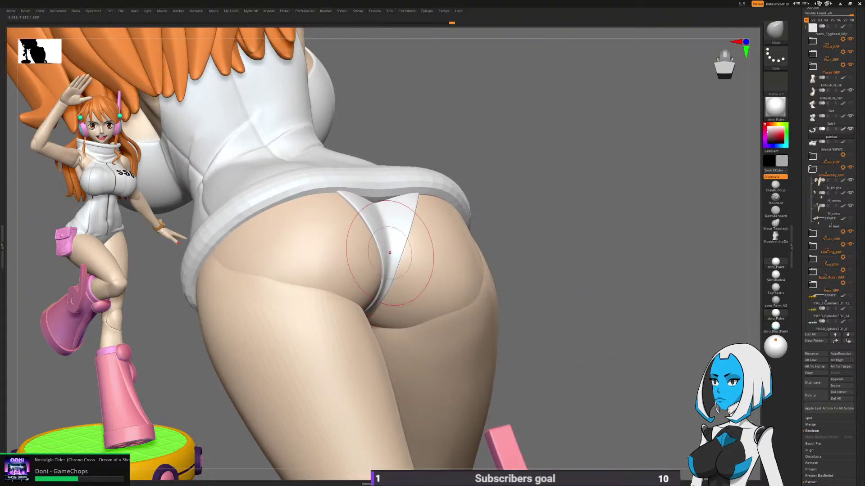
mouse_move(389, 253)
right_down()
mouse_move(401, 265)
mouse_move(498, 294)
mouse_move(603, 247)
mouse_move(639, 245)
mouse_move(518, 228)
right_up()
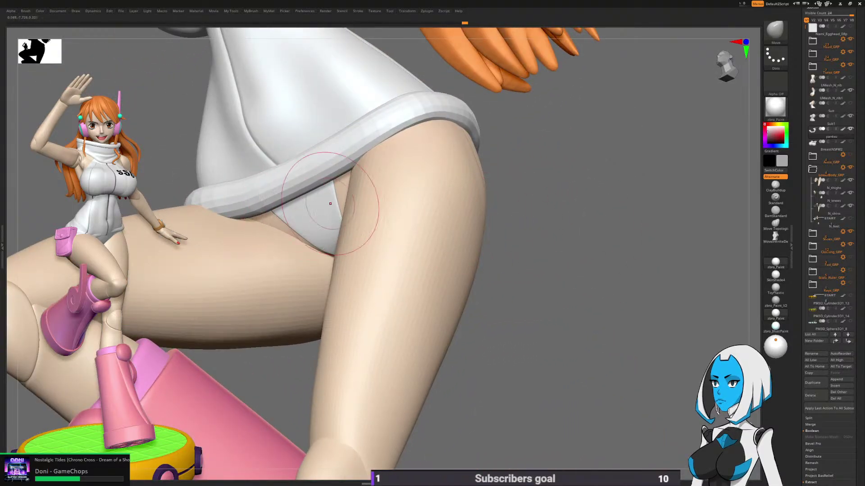
right_drag(332, 202, 185, 207)
mouse_move(343, 171)
right_down()
mouse_move(312, 207)
mouse_move(478, 228)
right_up()
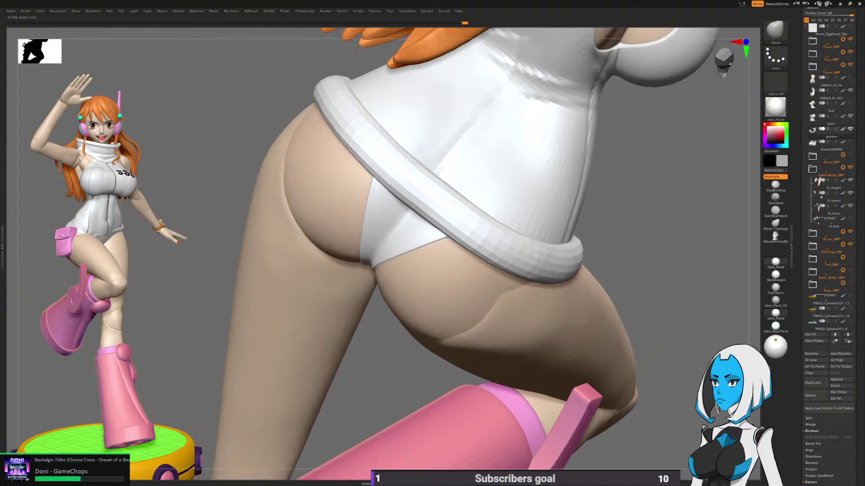
right_drag(360, 265, 435, 255)
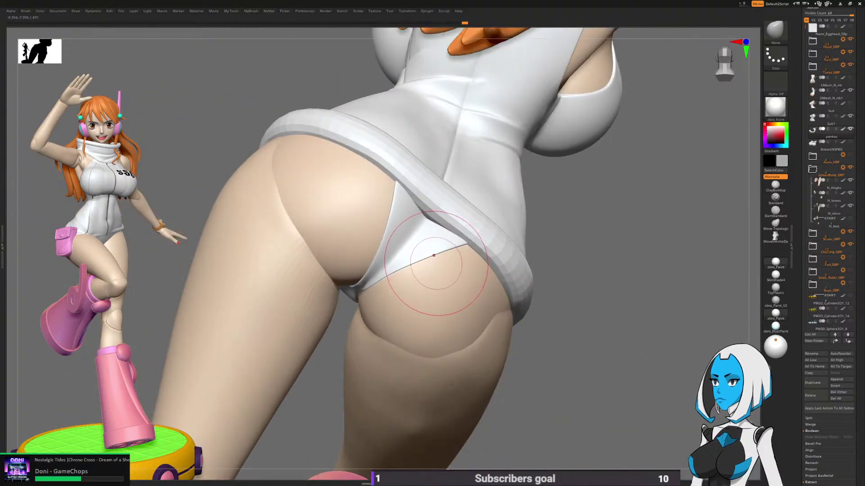
Step: Try to refine the back of the bottom piece with the SK_Cloth brush at a smaller draw size
key(b)
click(448, 389)
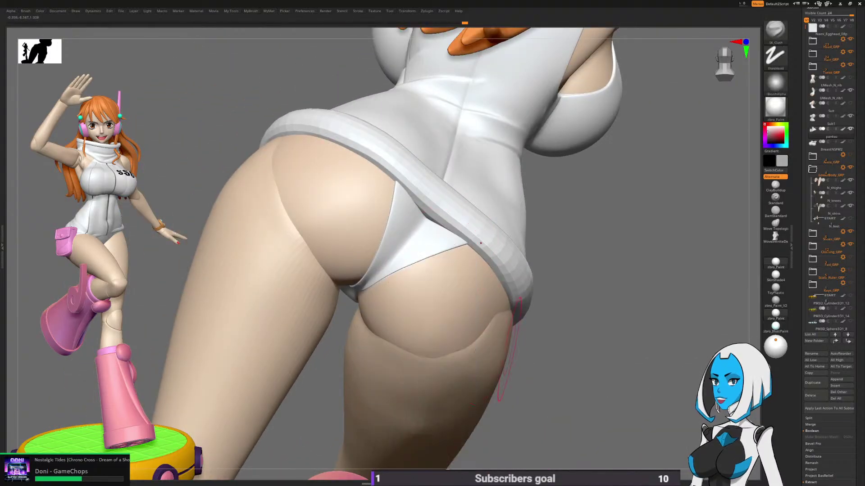
key(space)
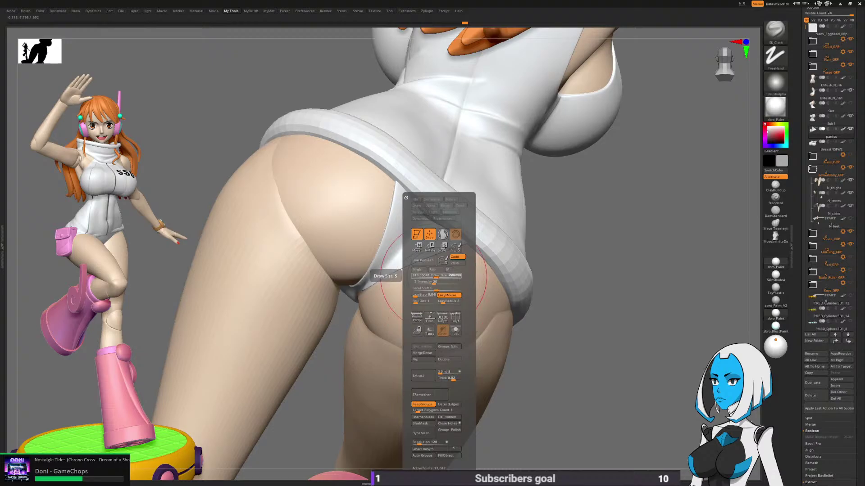
drag(433, 275, 424, 275)
drag(582, 217, 425, 261)
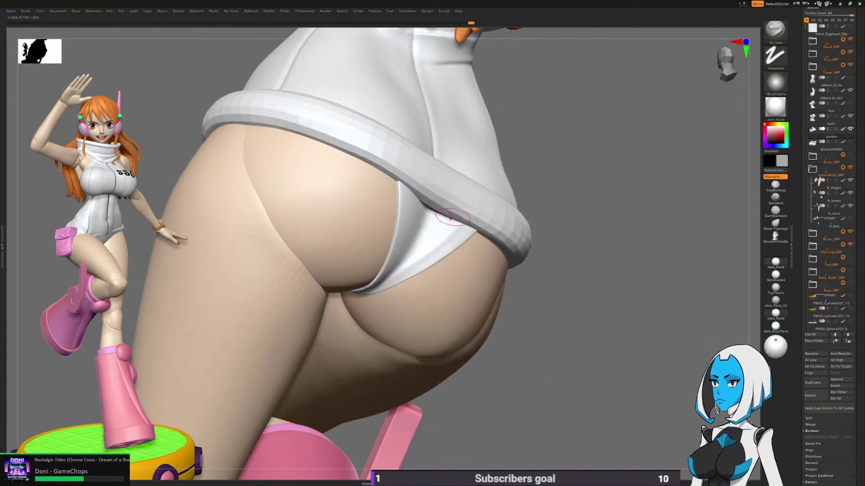
right_drag(367, 294, 375, 273)
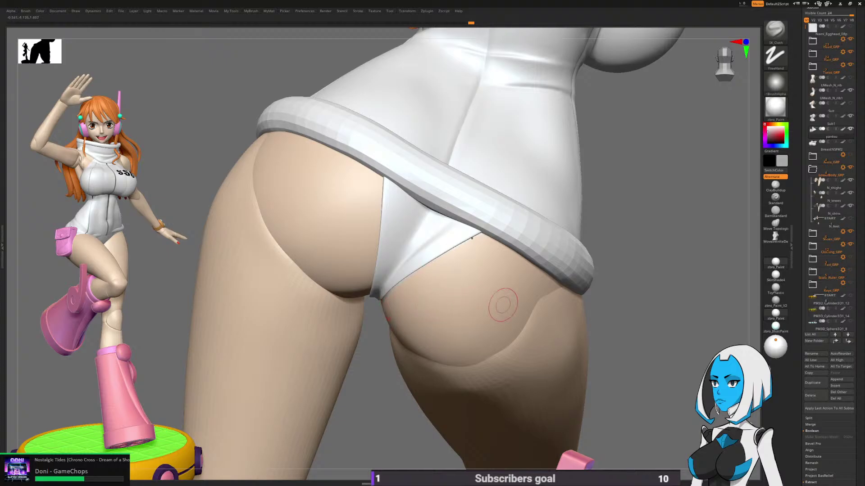
mouse_move(636, 324)
ctrl+right_down()
mouse_move(617, 282)
mouse_move(676, 302)
mouse_move(621, 326)
ctrl+right_up()
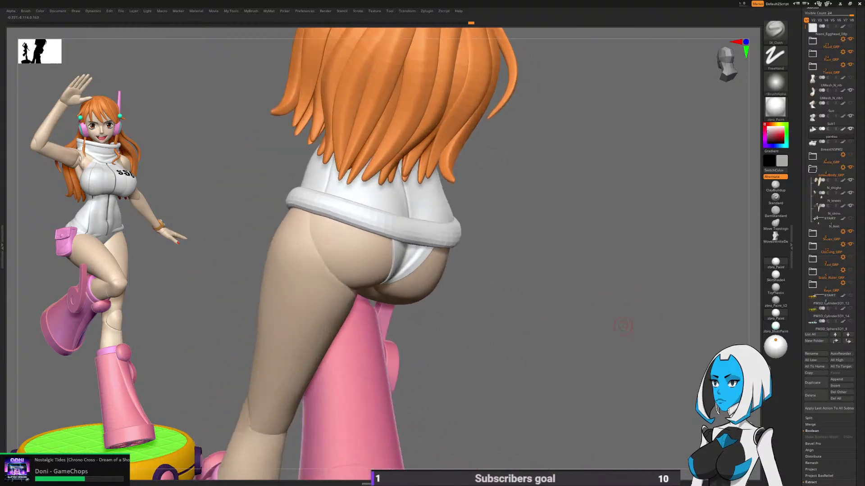
key(ctrl)
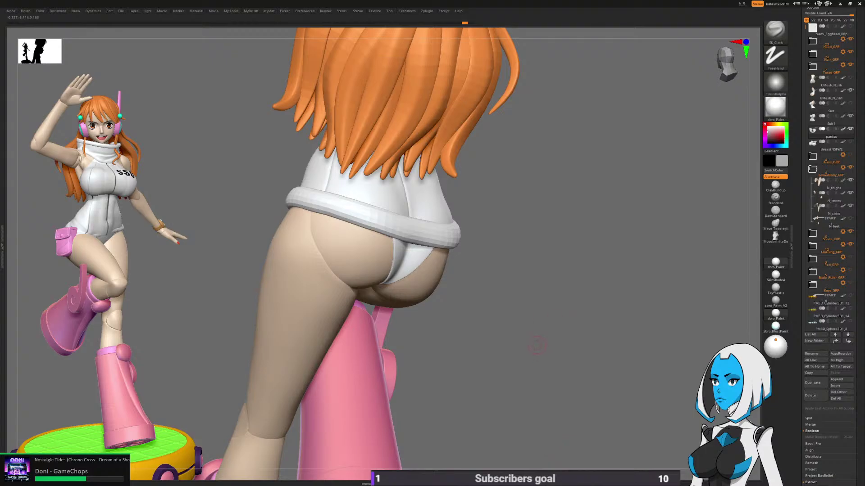
Step: Make the fluffy waist trim the active part and switch to the Move brush with a larger draw size
ctrl+right_drag(538, 345, 478, 281)
alt+click(446, 243)
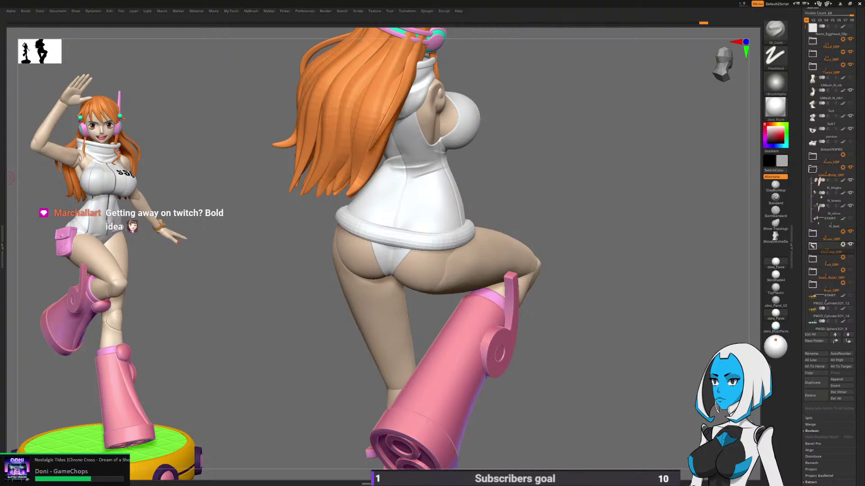
right_drag(382, 223, 492, 234)
right_click(492, 234)
key(b)
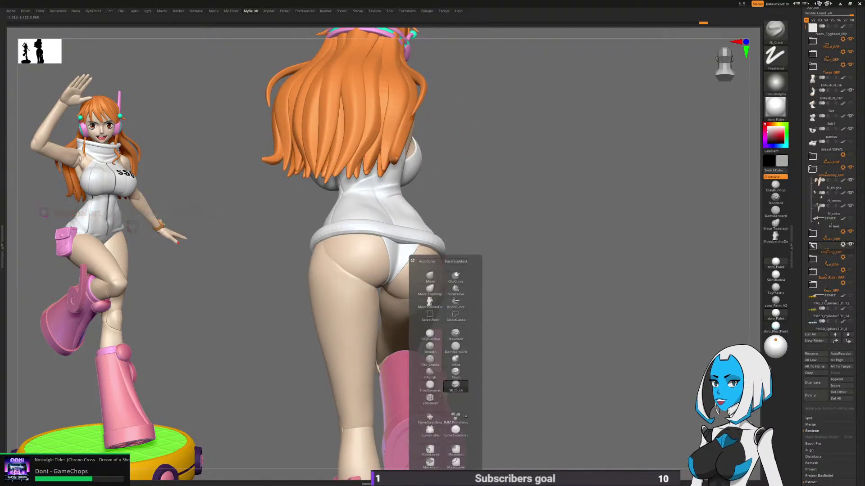
click(431, 278)
key(space)
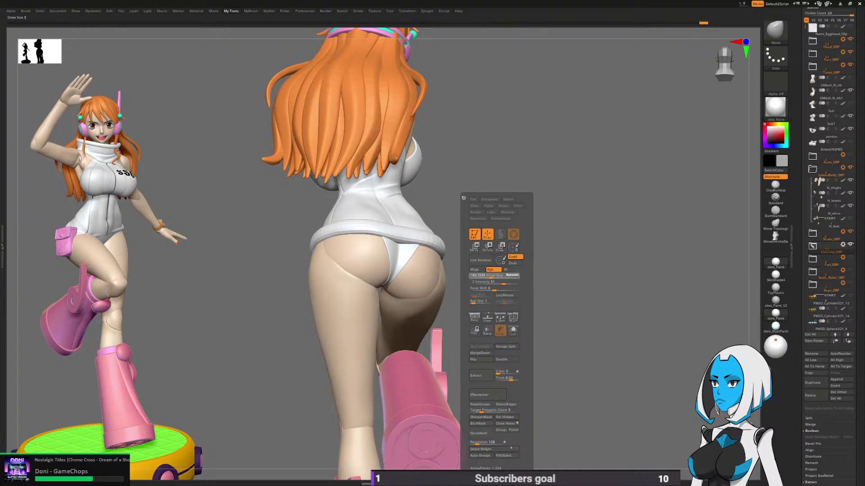
drag(491, 276, 497, 275)
Step: Reshape the waist trim's curve around the back and outer hip as seen from above
mouse_move(583, 240)
right_down()
mouse_move(595, 198)
mouse_move(588, 218)
mouse_move(599, 233)
right_up()
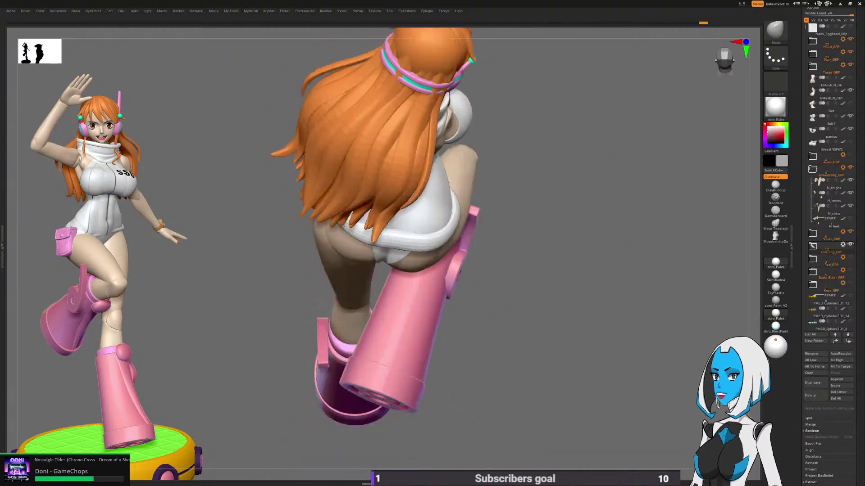
right_drag(576, 203, 378, 284)
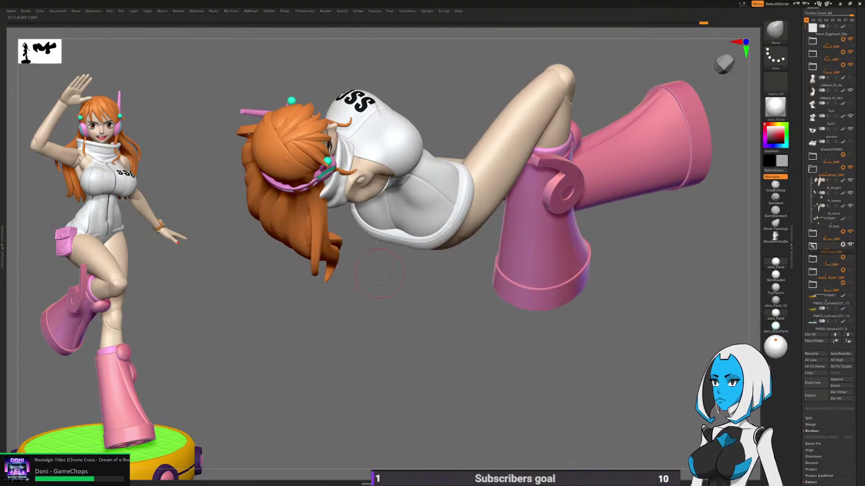
key(space)
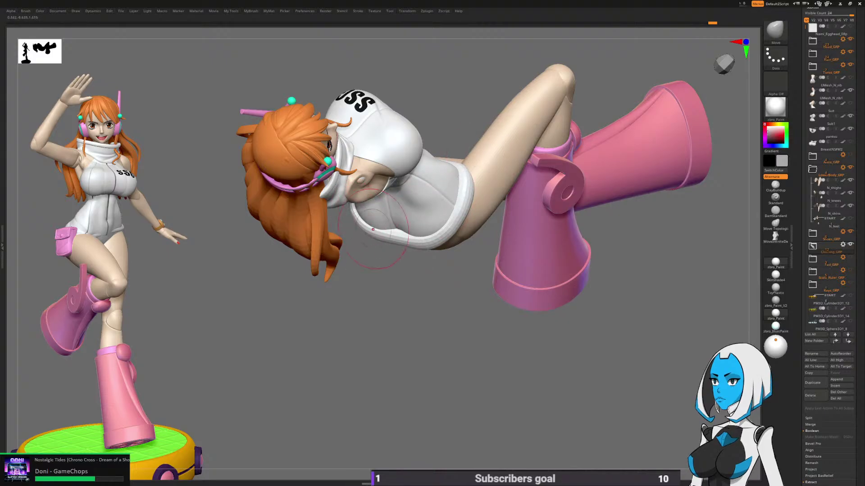
drag(409, 269, 442, 241)
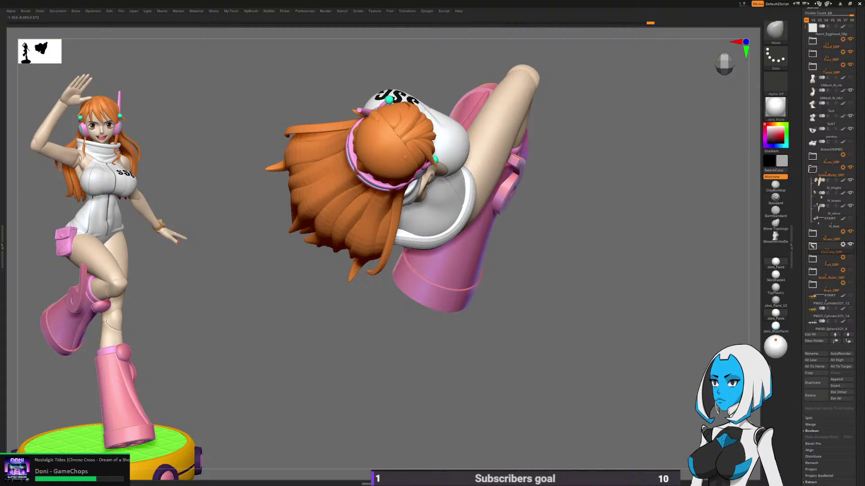
Step: Even out and smooth the waist trim's curve along the front of the hips from above
mouse_move(506, 225)
mouse_down()
mouse_move(514, 316)
mouse_move(531, 302)
mouse_up()
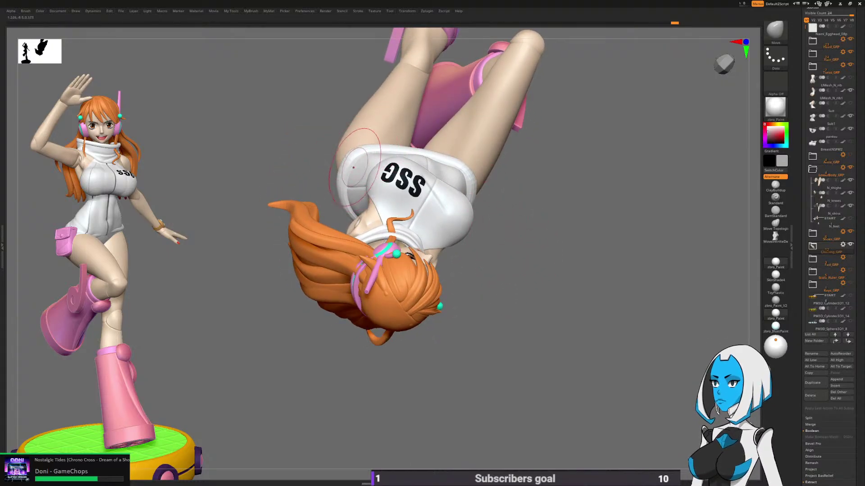
key(shift)
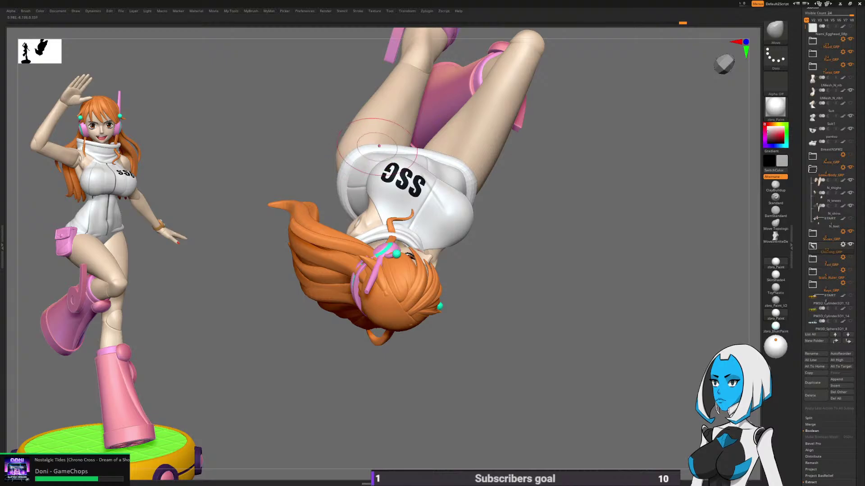
right_drag(364, 154, 412, 154)
key(shift)
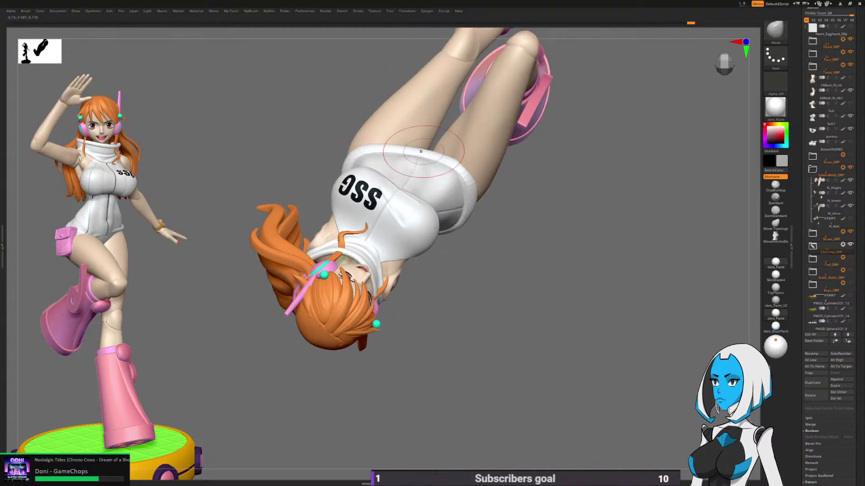
key(shift)
Step: Smooth the back of the waist trim and adjust its curve over the rear and the raised leg's hip
mouse_move(473, 188)
right_down()
mouse_move(456, 247)
mouse_move(445, 250)
mouse_move(425, 237)
right_up()
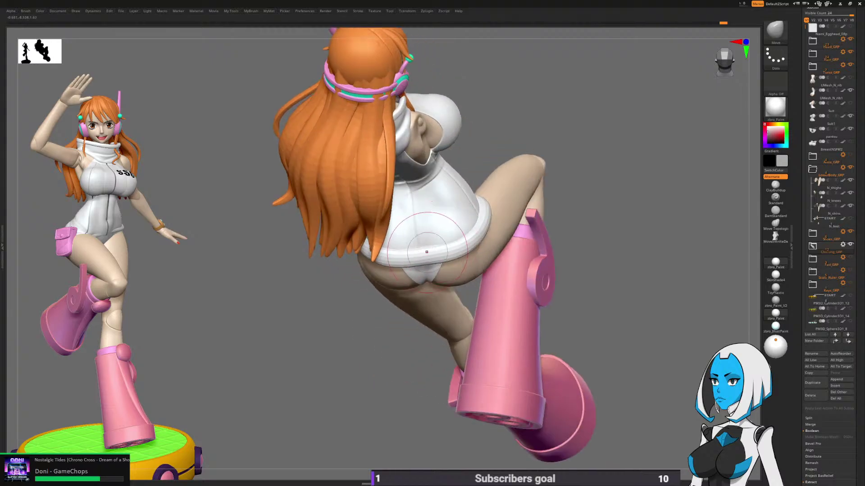
shift+drag(424, 248, 412, 255)
mouse_move(528, 244)
right_down()
mouse_move(455, 243)
mouse_move(505, 261)
right_up()
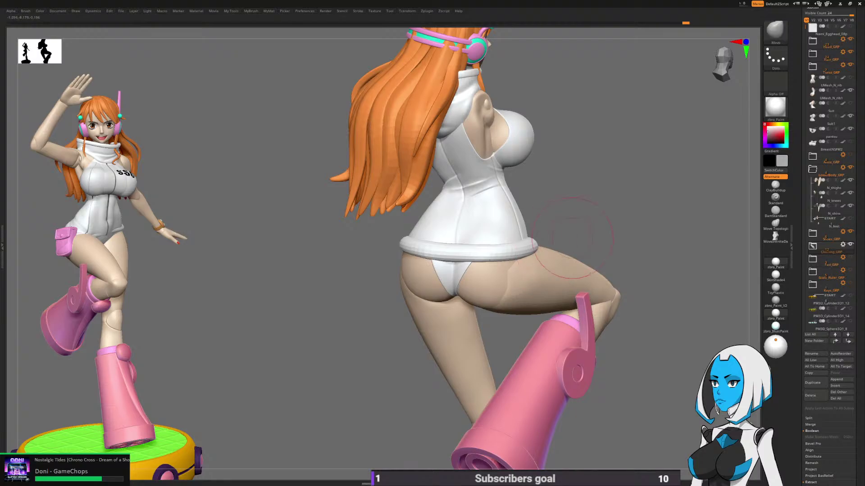
mouse_move(573, 238)
right_down()
mouse_move(455, 252)
mouse_move(411, 234)
mouse_move(411, 212)
mouse_move(455, 243)
mouse_move(540, 342)
mouse_move(663, 461)
right_up()
right_drag(328, 196, 464, 194)
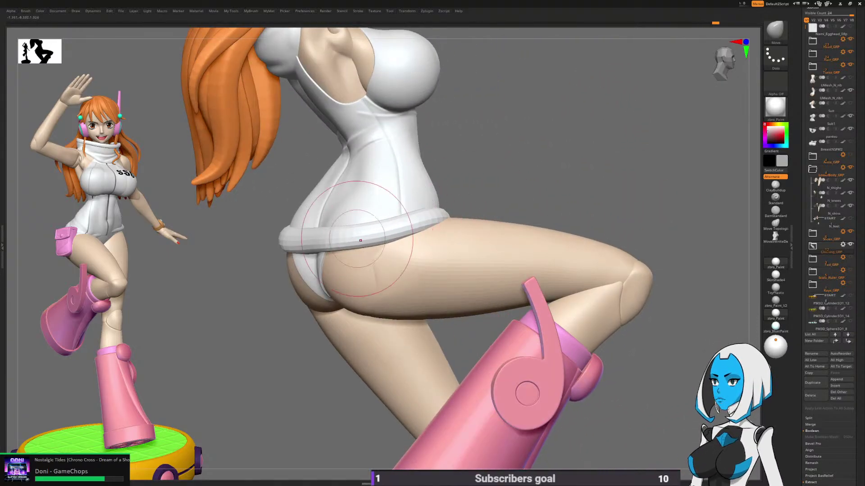
right_drag(360, 240, 432, 211)
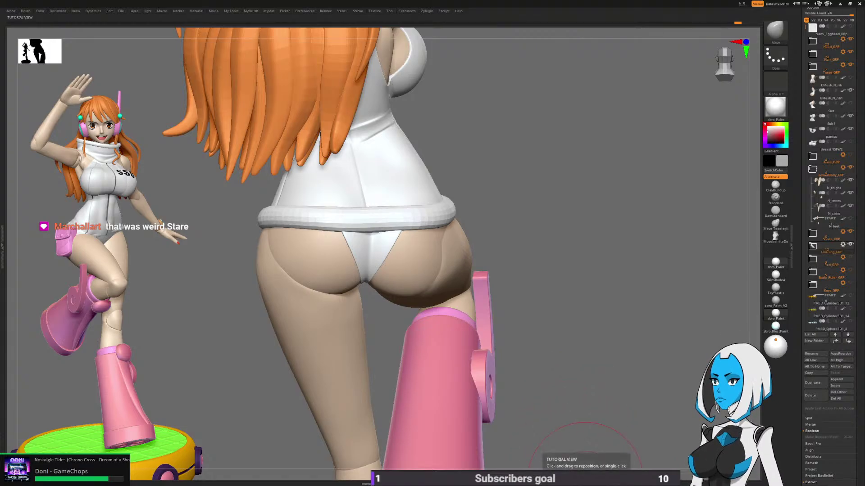
Step: Show the arms, the remaining clothing accessories and the round base again, and collapse the clothing folder
alt+drag(555, 387, 670, 373)
alt+drag(696, 218, 692, 215)
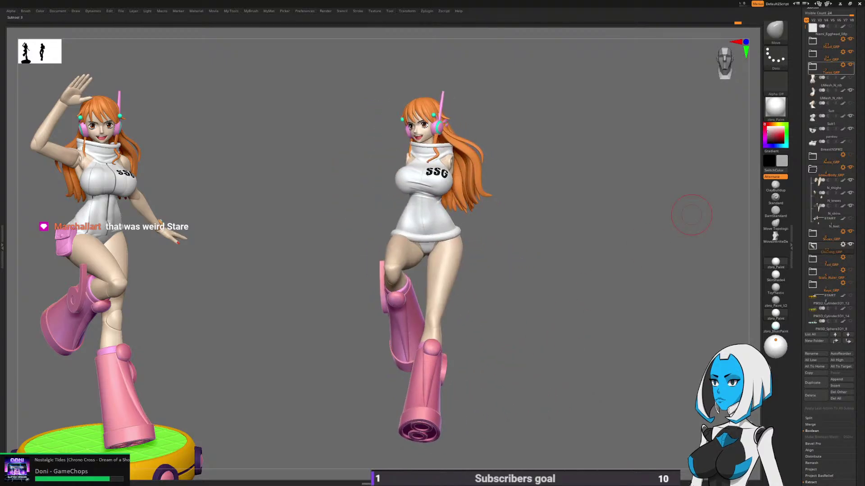
click(849, 155)
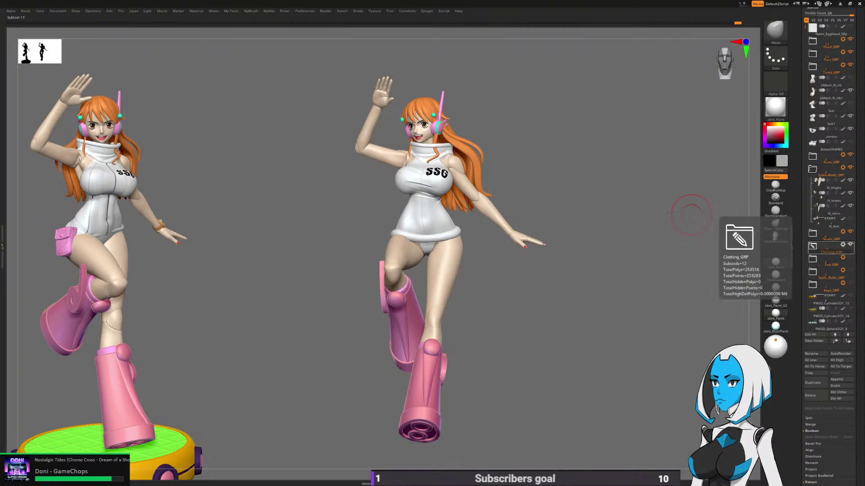
click(829, 247)
scroll(829, 235, down, 3)
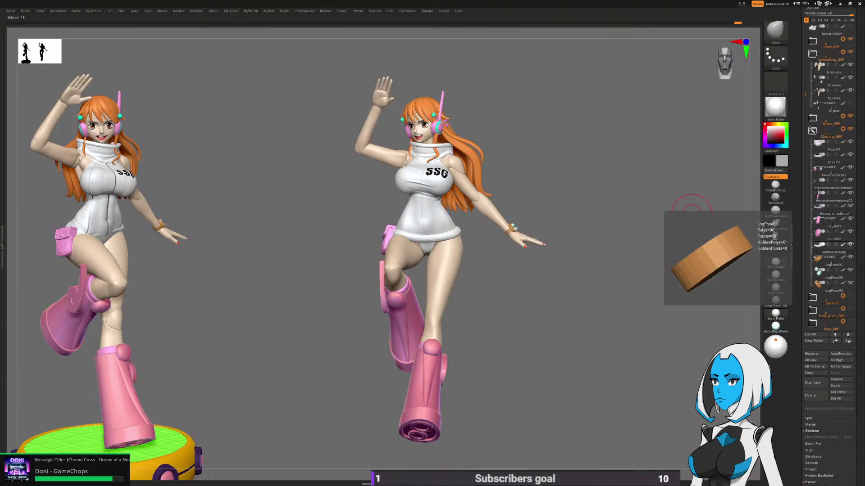
click(812, 131)
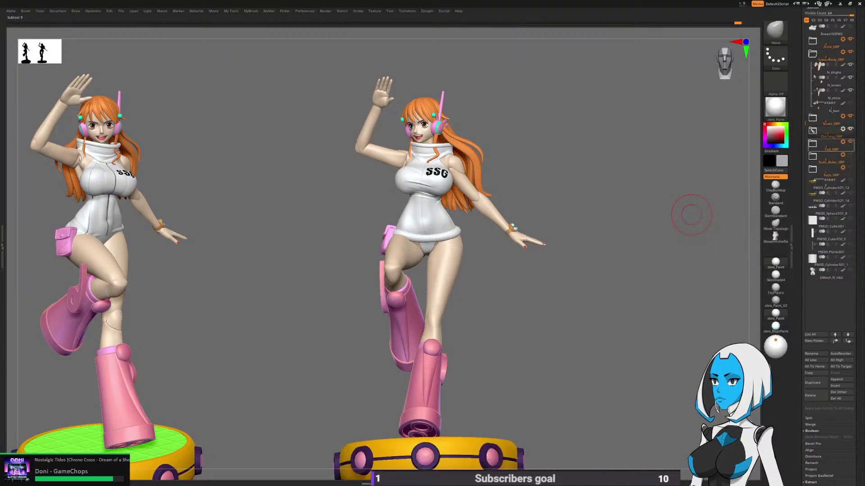
Step: Review the complete figurine on its base from the back and the front
mouse_move(614, 332)
mouse_down()
mouse_move(595, 324)
mouse_move(552, 351)
mouse_move(525, 331)
mouse_move(547, 378)
mouse_move(554, 342)
mouse_move(597, 392)
mouse_move(586, 386)
mouse_move(594, 383)
mouse_move(558, 379)
mouse_move(491, 387)
mouse_move(500, 383)
mouse_up()
drag(649, 365, 540, 416)
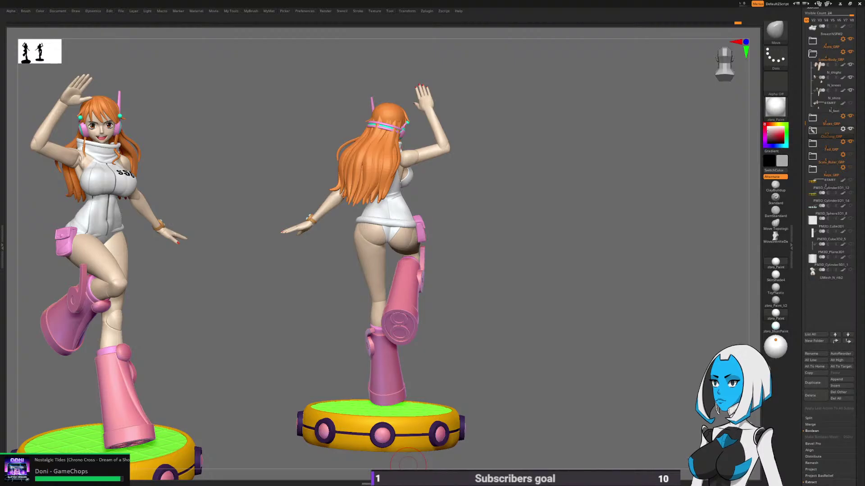
drag(408, 462, 579, 371)
drag(531, 401, 573, 333)
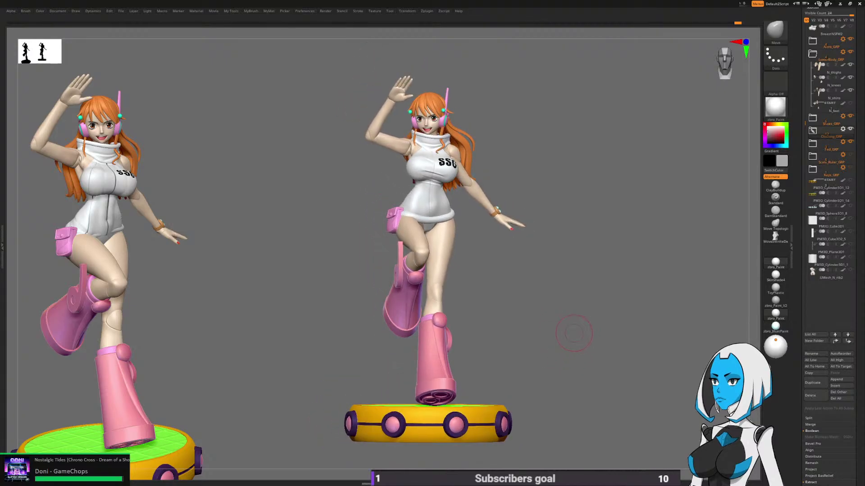
Step: Turn on perspective distortion and check the whole figurine's pose and silhouette from the front
key(space)
click(521, 317)
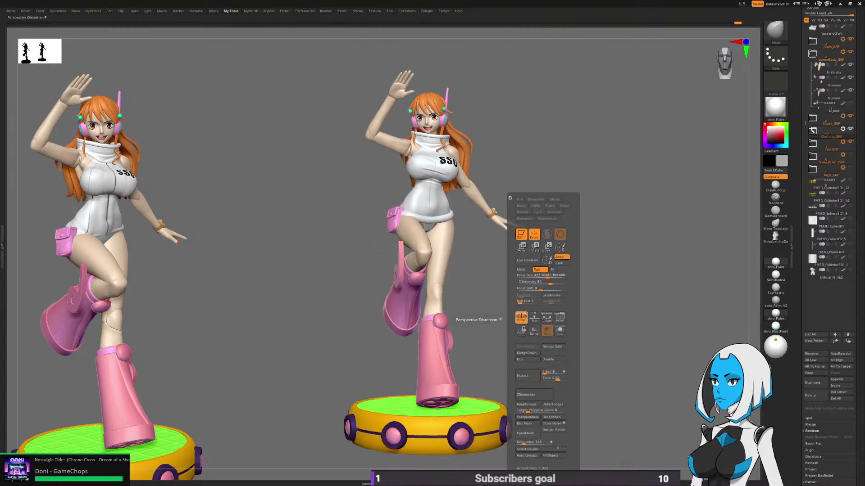
mouse_move(653, 317)
alt+mouse_down()
mouse_move(633, 319)
mouse_move(661, 345)
mouse_move(647, 364)
alt+mouse_up()
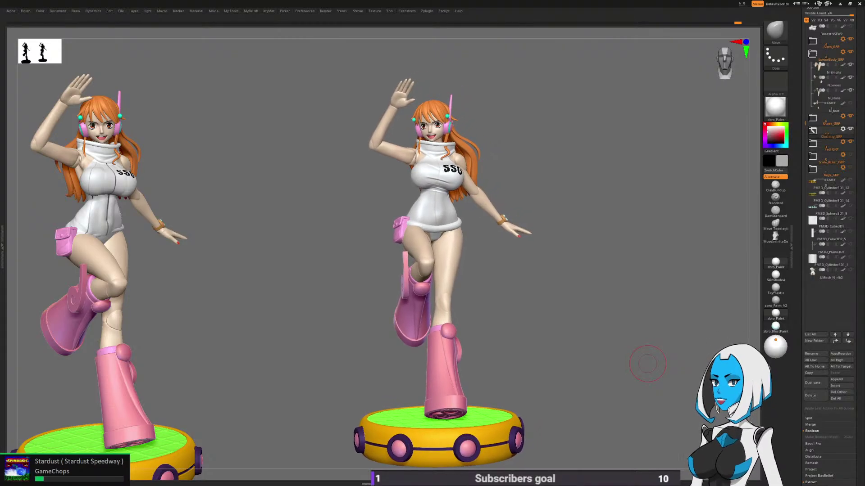
drag(648, 364, 628, 359)
drag(485, 176, 466, 178)
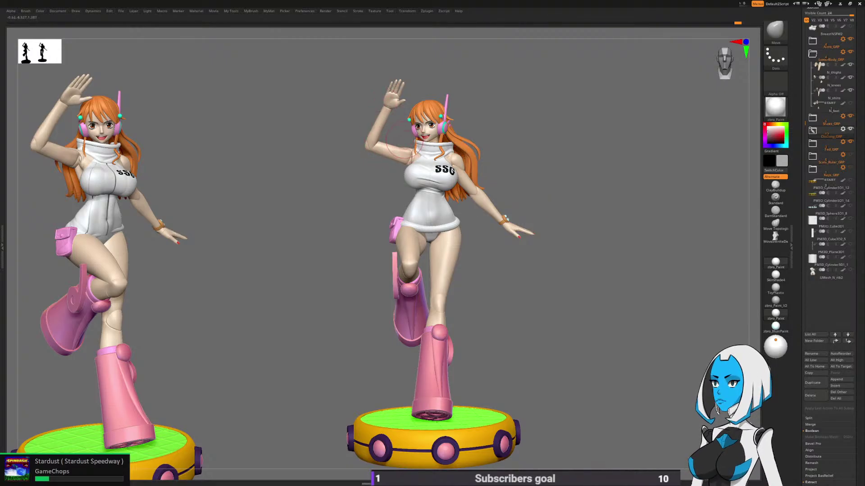
mouse_move(517, 155)
mouse_down()
mouse_move(535, 140)
mouse_move(551, 161)
mouse_move(235, 163)
mouse_up()
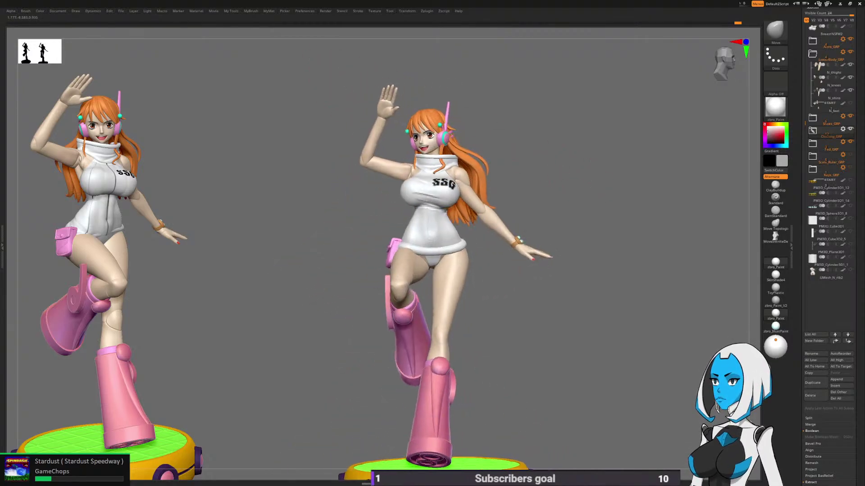
Step: Check the figurine's pose from the side and front, and clear the leftover snapshot from the canvas
drag(536, 182, 518, 151)
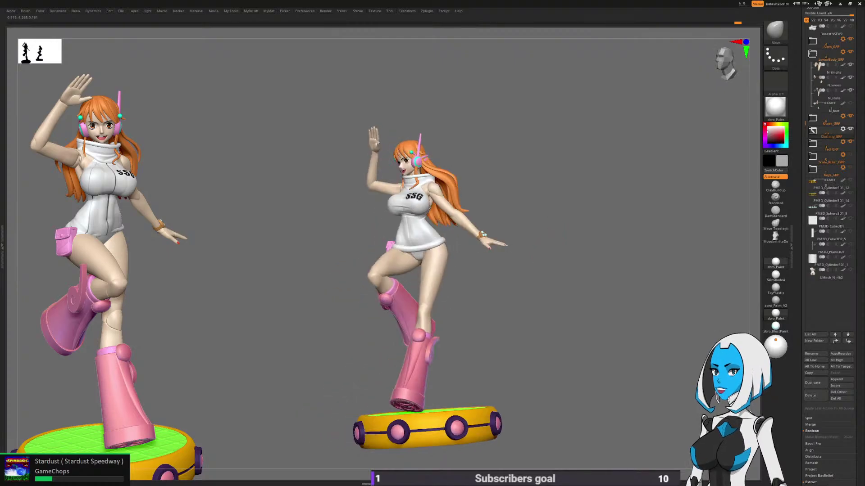
drag(518, 288, 566, 318)
shift+drag(537, 344, 544, 367)
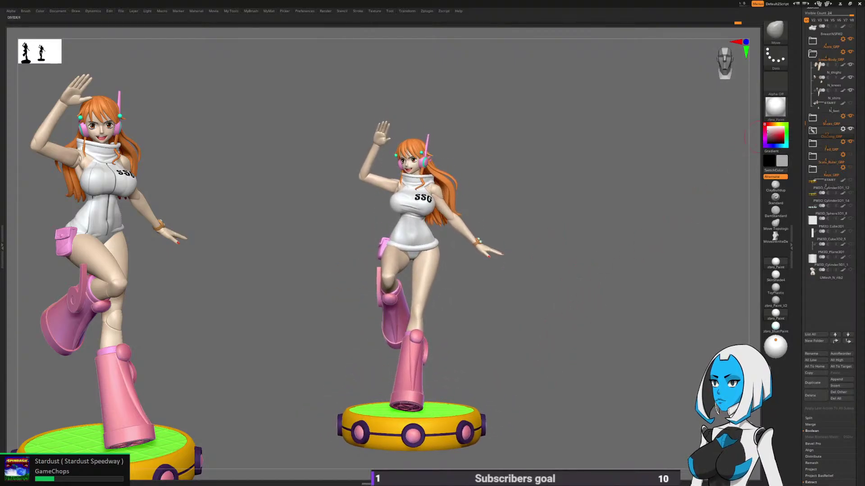
drag(805, 138, 804, 253)
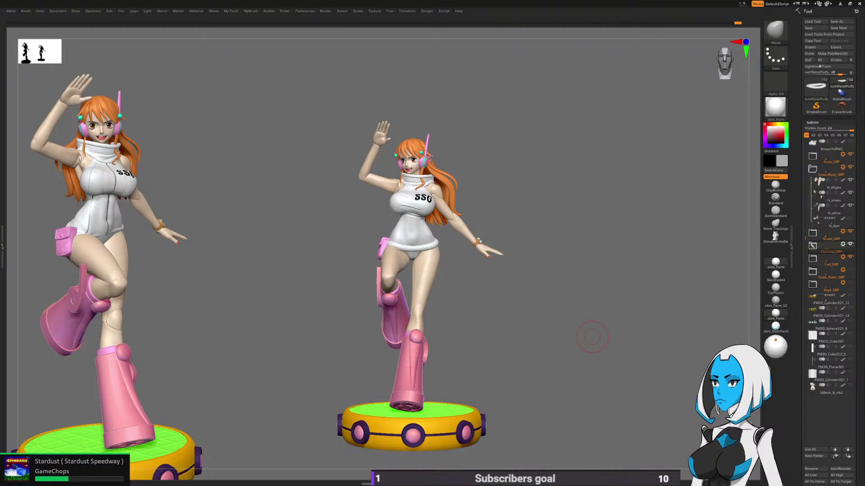
key(ctrl+n)
drag(593, 337, 550, 363)
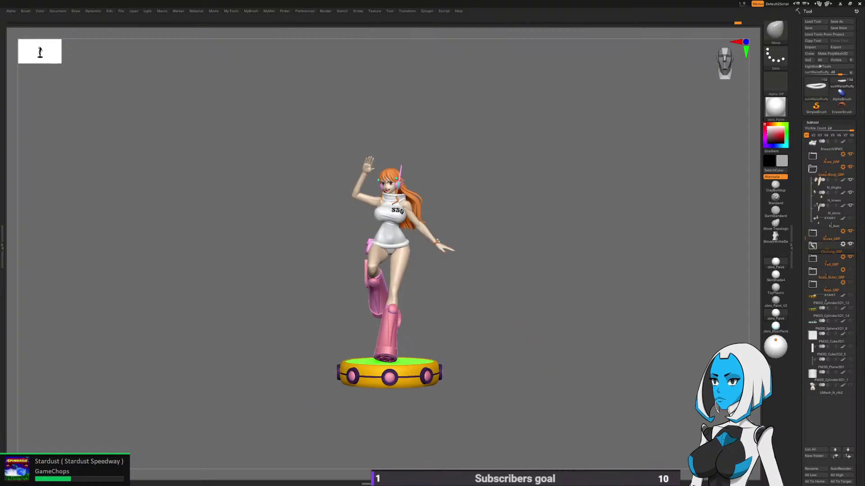
Step: Frame the complete figurine on its base and save the project
drag(507, 331, 519, 349)
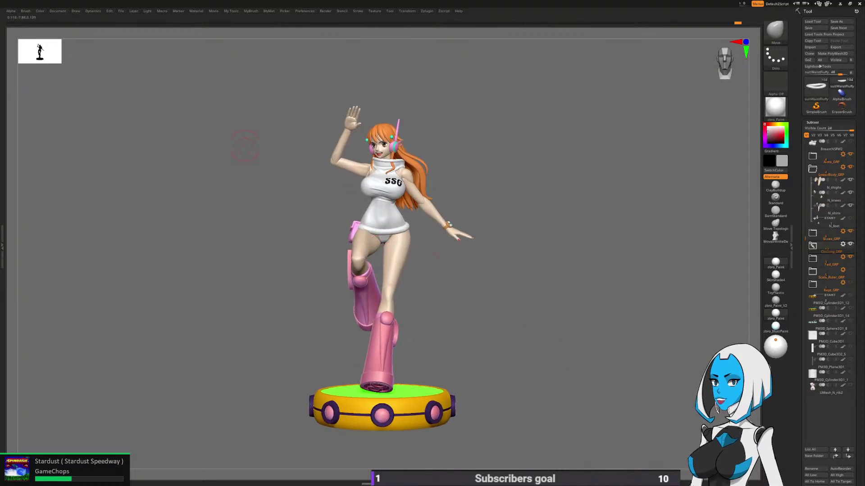
click(121, 10)
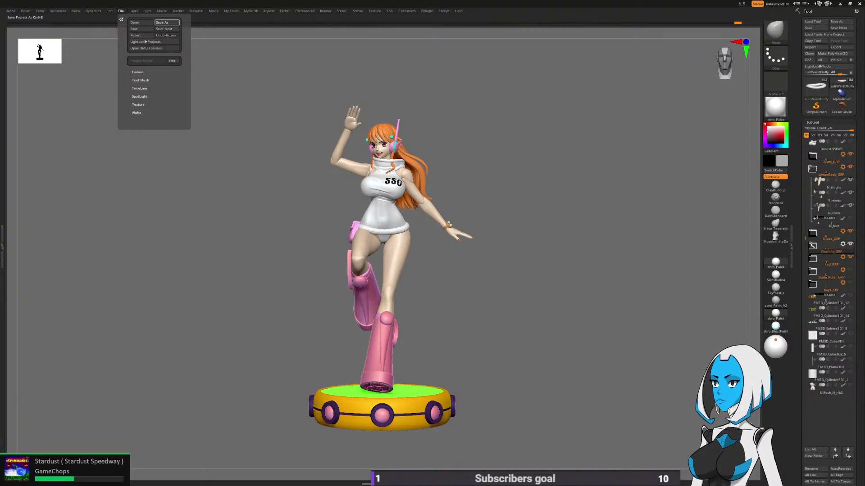
click(133, 29)
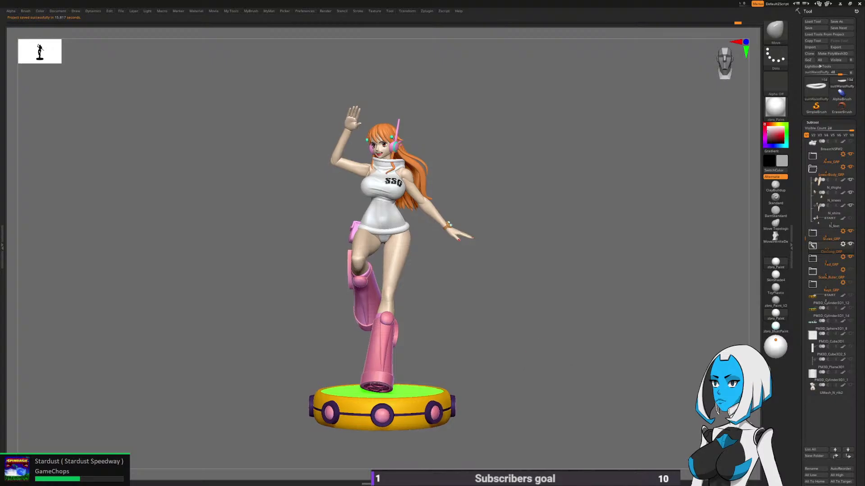
Step: Leave a canvas snapshot of the figurine's front three-quarter view and set the live model's back view beside it
ctrl+right_drag(540, 362, 547, 344)
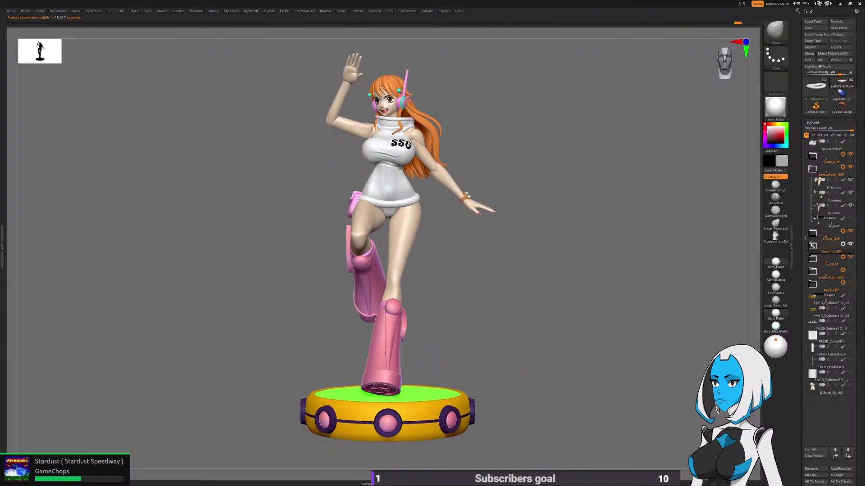
mouse_move(430, 349)
right_down()
mouse_move(542, 349)
mouse_move(560, 357)
right_up()
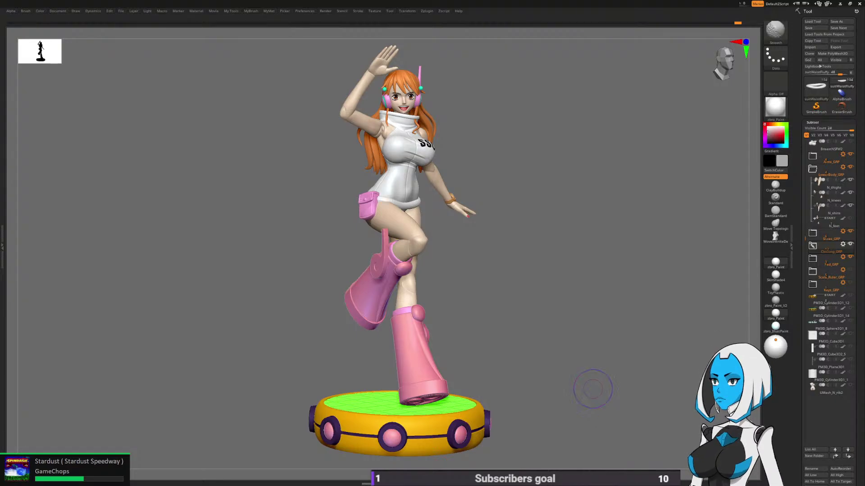
key(shift+s)
alt+right_drag(596, 345, 545, 351)
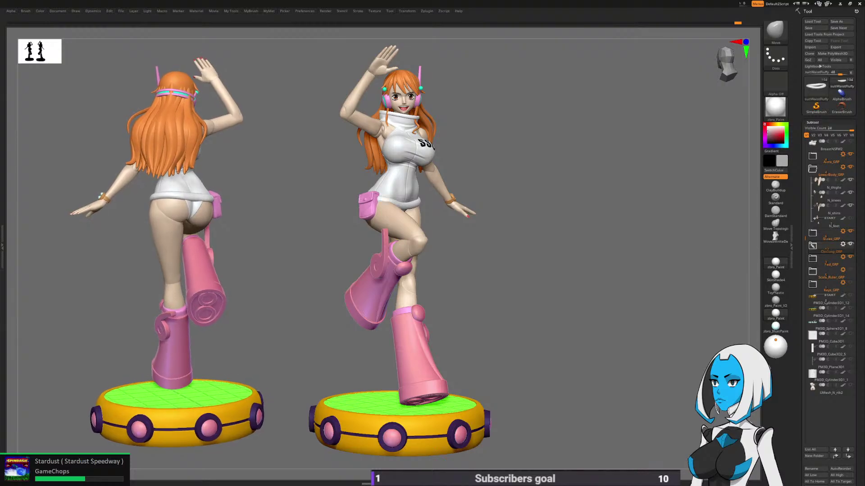